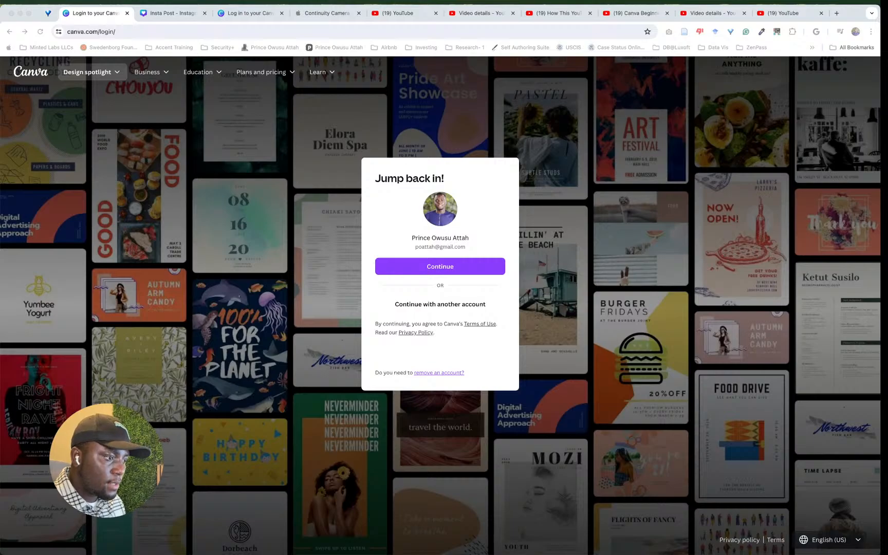
{"action": "left_click", "coordinate": [620, 21]}
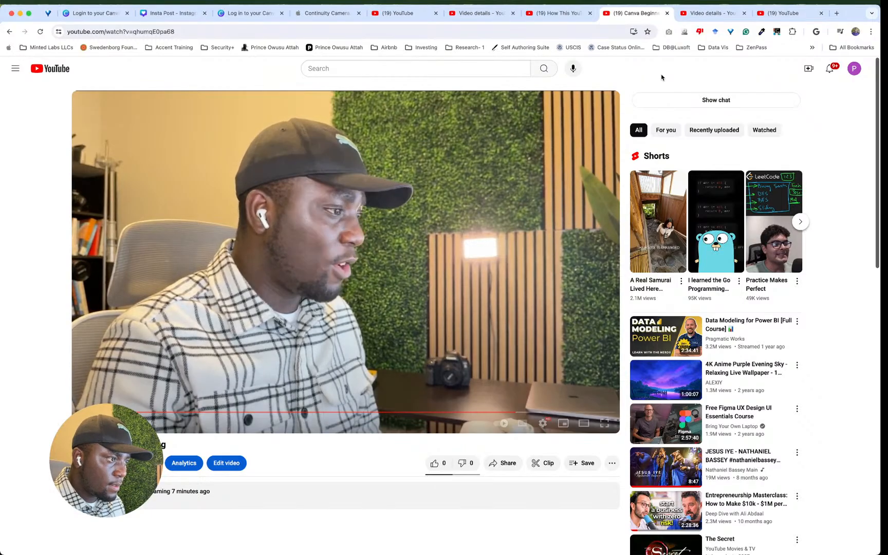
{"action": "left_click_drag", "start_coordinate": [652, 17], "coordinate": [0, 146]}
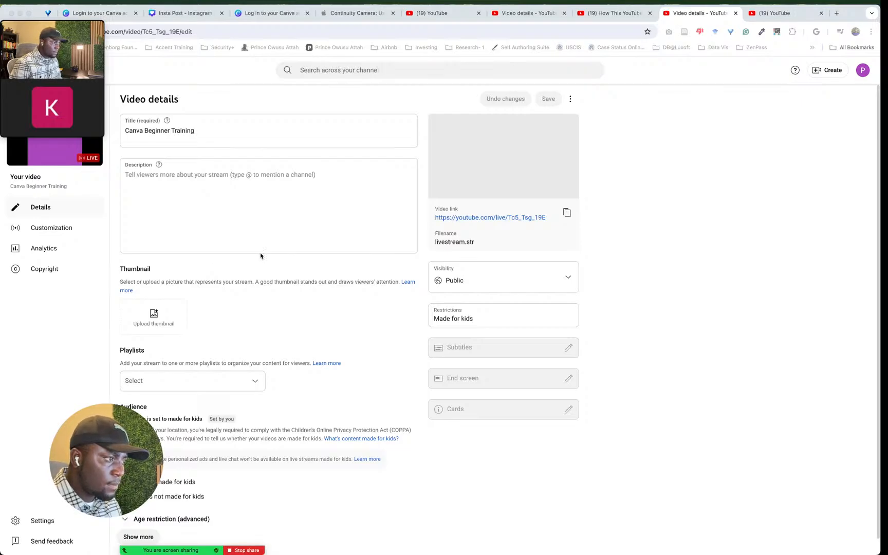
{"action": "left_click", "coordinate": [818, 279]}
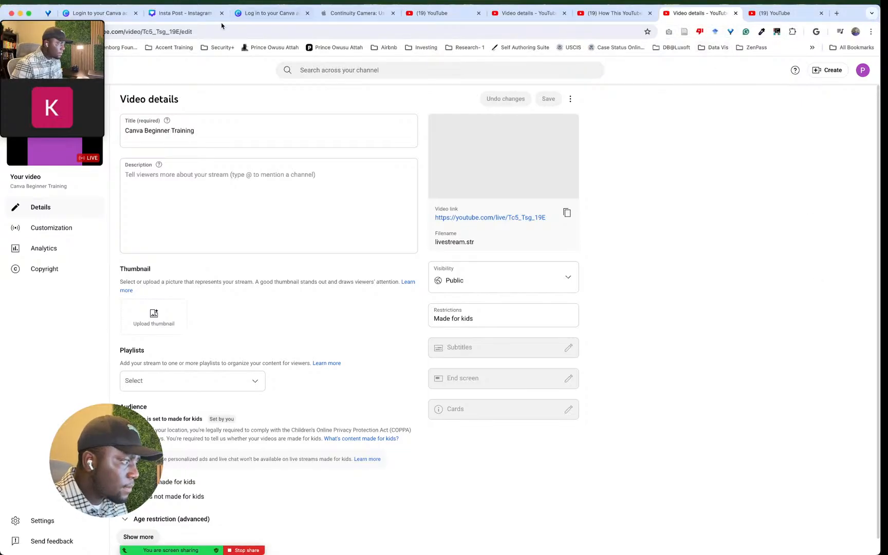
Step: Move the floating meeting video panel down the page, collapse it, and return to the Canva login page
{"action": "mouse_move", "coordinate": [42, 54]}
{"action": "left_click_drag", "start_coordinate": [43, 54], "coordinate": [80, 341]}
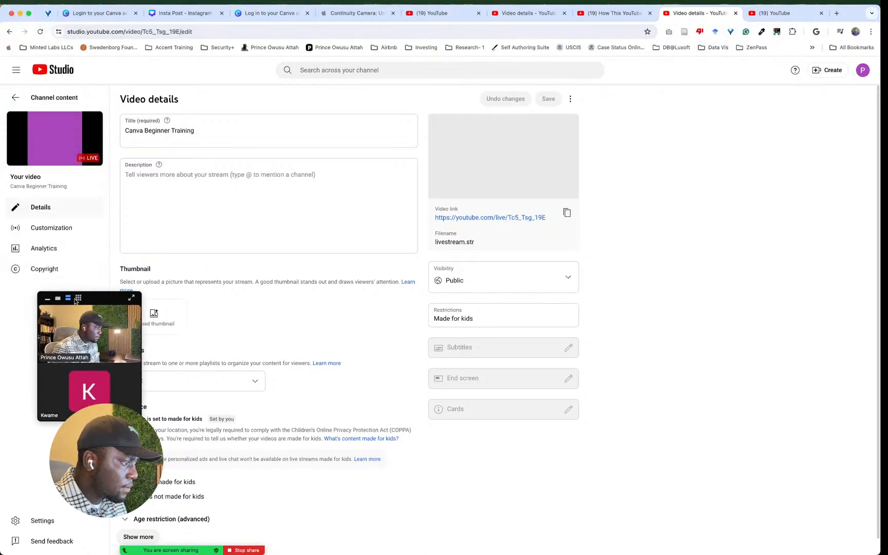
{"action": "left_click", "coordinate": [48, 298]}
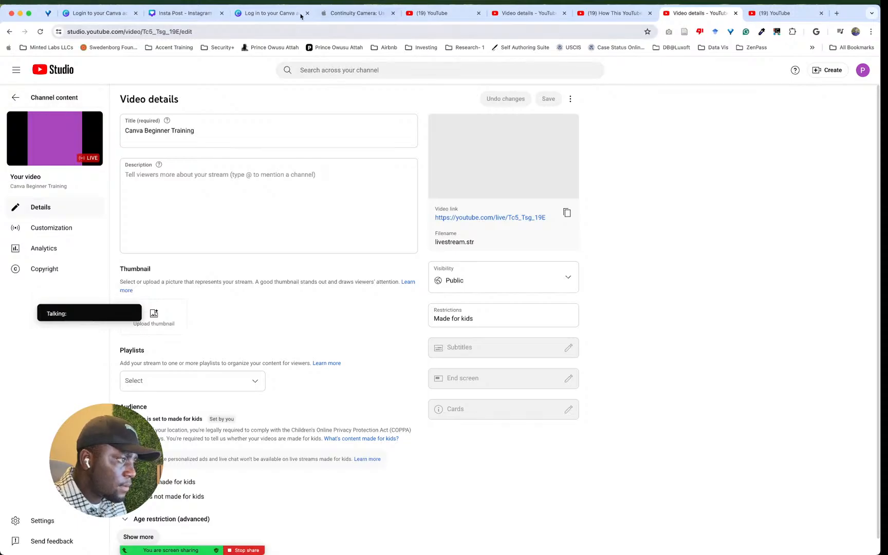
{"action": "left_click", "coordinate": [183, 15]}
{"action": "left_click", "coordinate": [113, 15]}
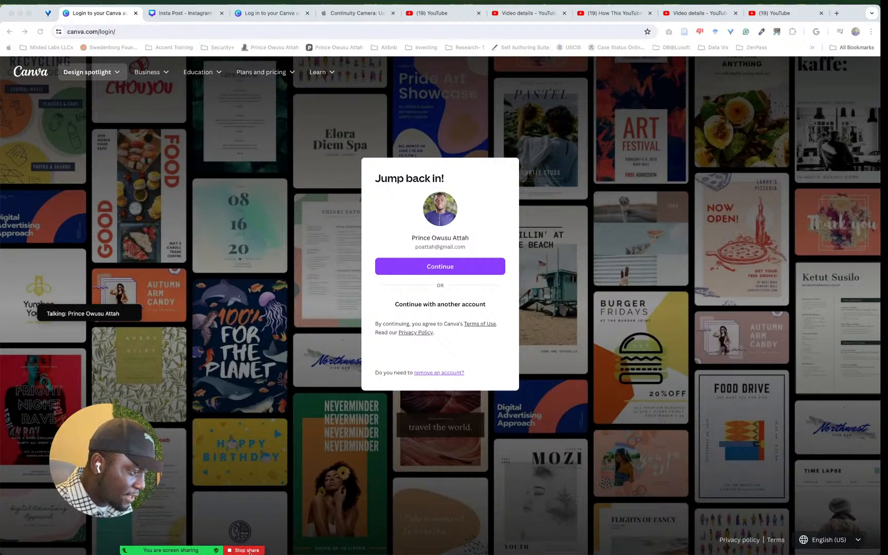
Step: Clear the collapsed floating meeting panel from the Canva login page
{"action": "mouse_move", "coordinate": [250, 551]}
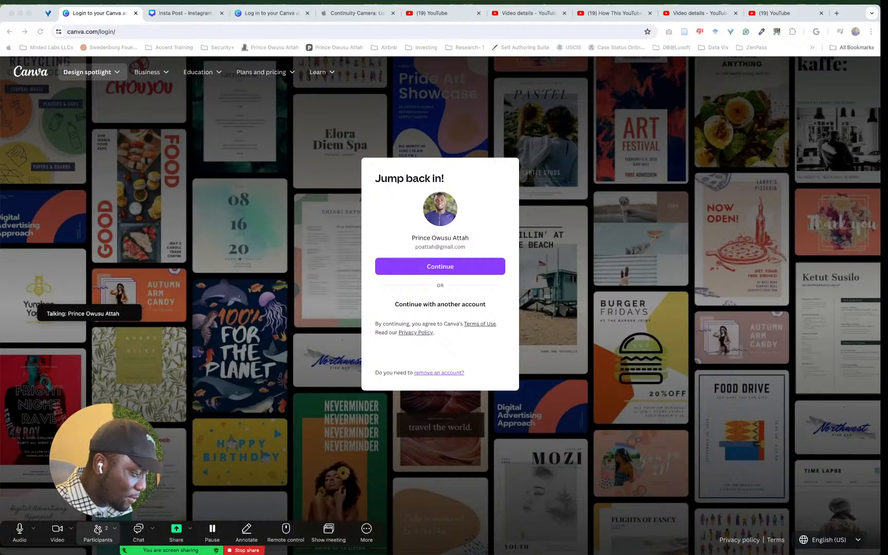
{"action": "mouse_move", "coordinate": [99, 303]}
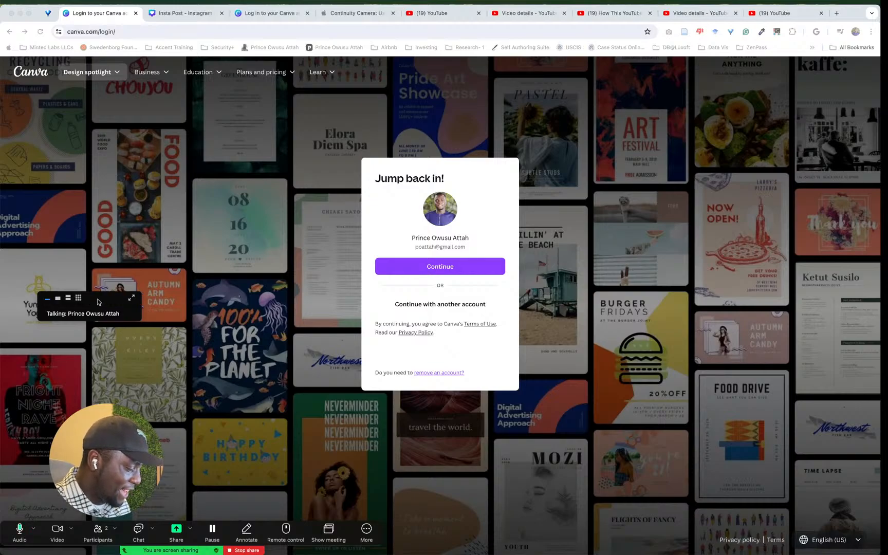
{"action": "left_click", "coordinate": [131, 298]}
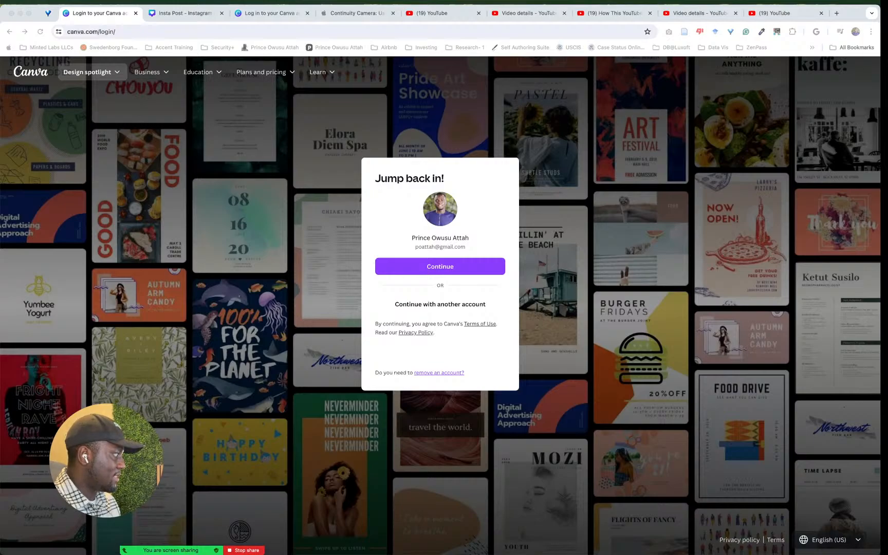
{"action": "left_click", "coordinate": [701, 151]}
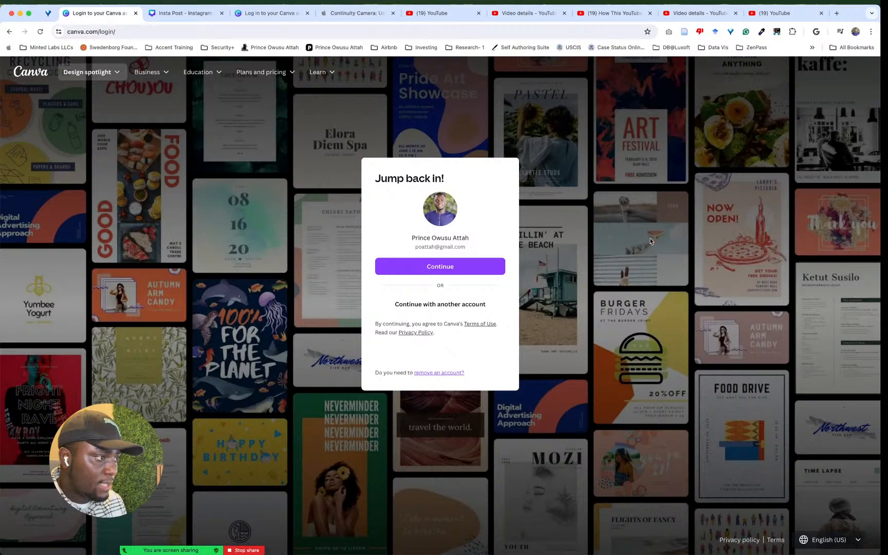
Step: Sign in to Canva by continuing with the remembered Google account
{"action": "left_click", "coordinate": [457, 265]}
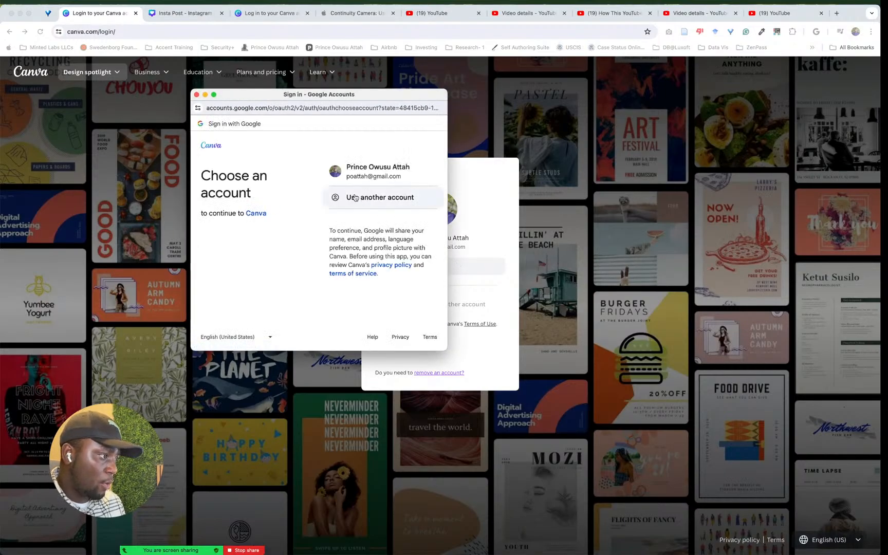
{"action": "left_click", "coordinate": [401, 170]}
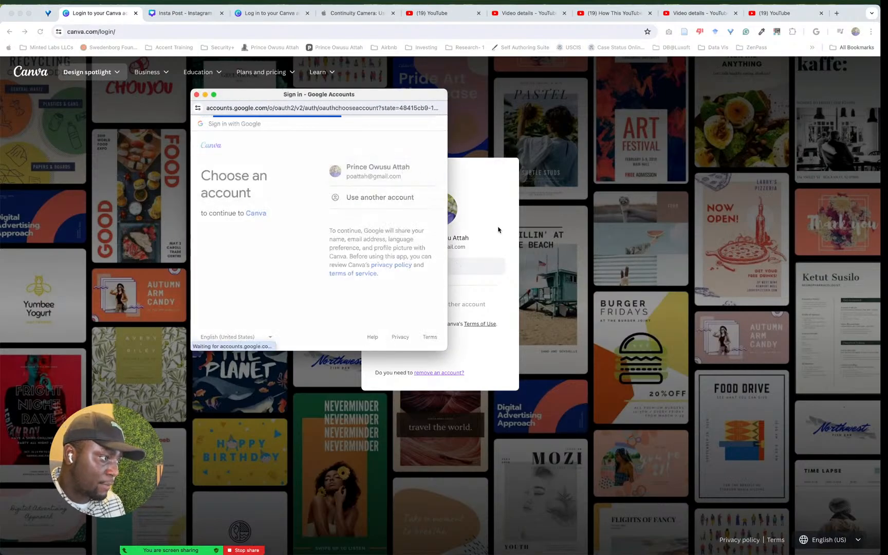
{"action": "left_click", "coordinate": [376, 252]}
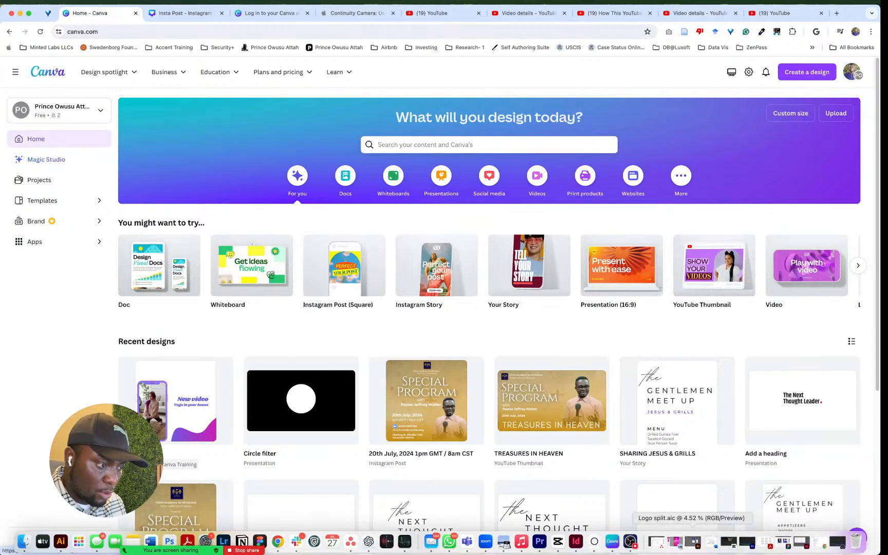
Step: Switch to the Canva desktop app showing the Insta Post design, and put its window away again
{"action": "left_click", "coordinate": [612, 542]}
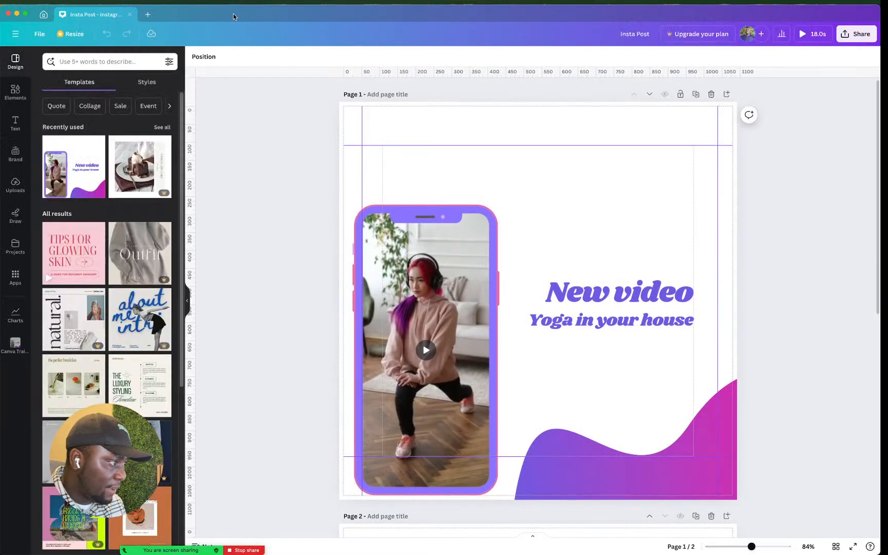
{"action": "left_click", "coordinate": [16, 14]}
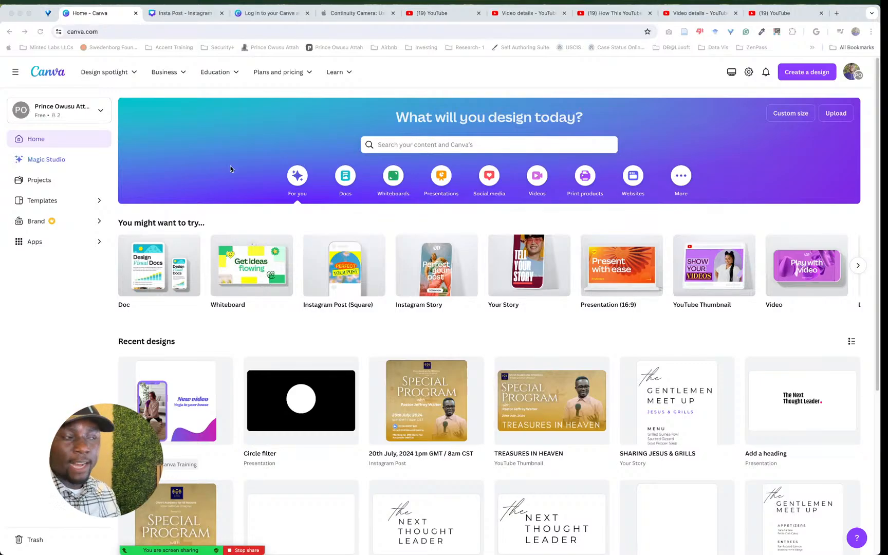
Step: Create a blank square Instagram post, keep it in the browser, and return to the Canva home page
{"action": "left_click", "coordinate": [357, 291]}
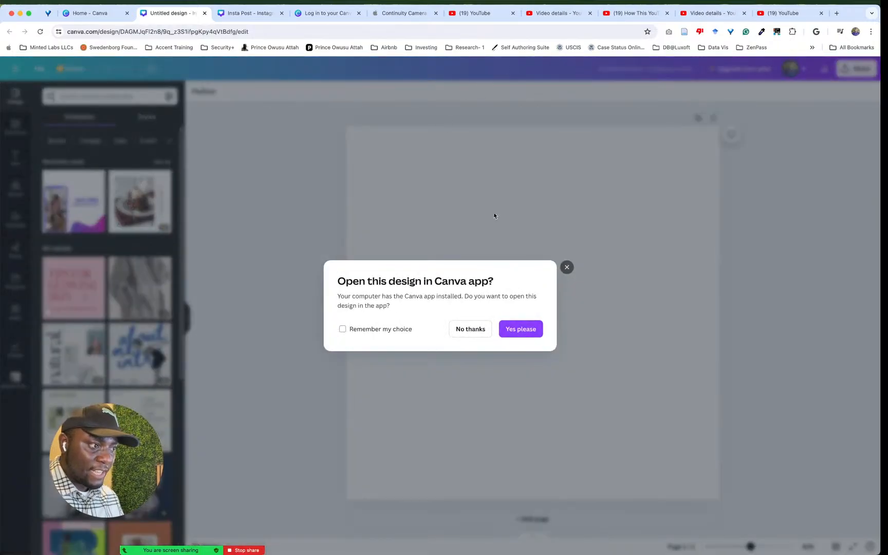
{"action": "left_click", "coordinate": [567, 267]}
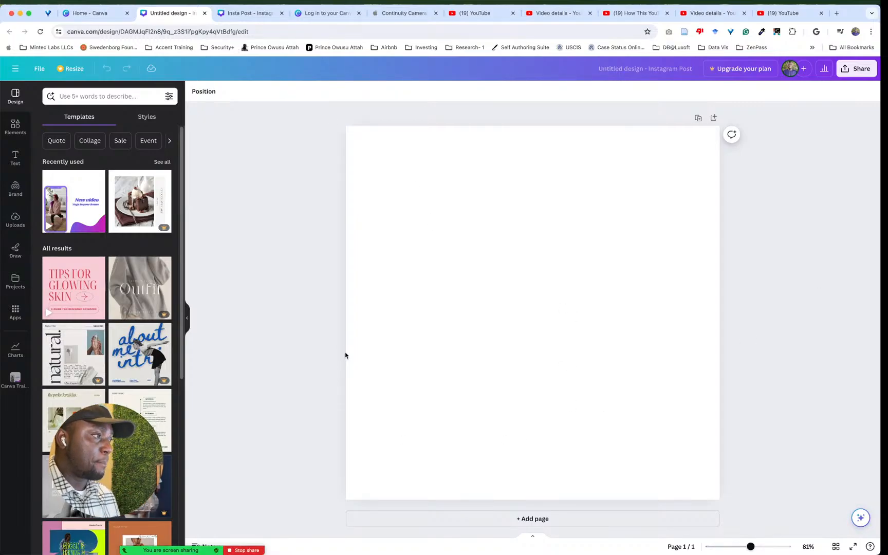
{"action": "left_click", "coordinate": [91, 13]}
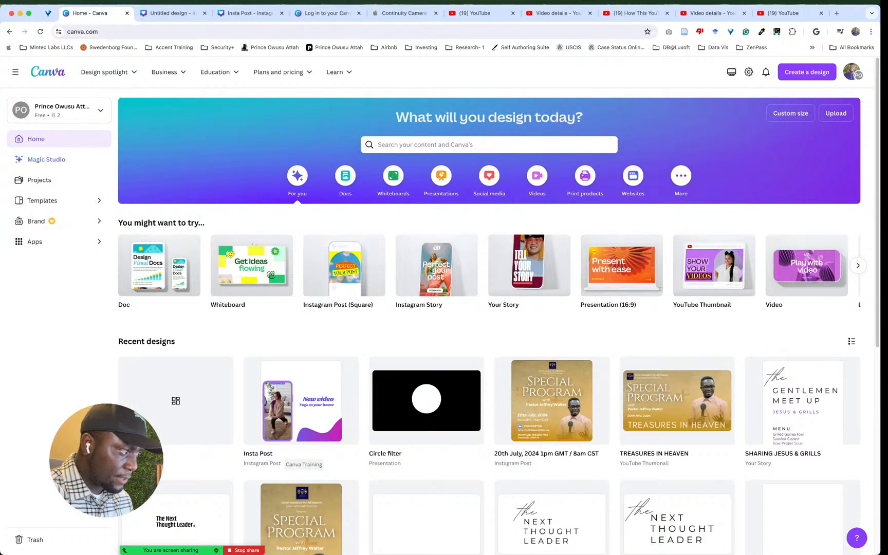
Step: Look at the list of teams available to the account and browse the AI tools in Magic Studio
{"action": "left_click", "coordinate": [87, 111]}
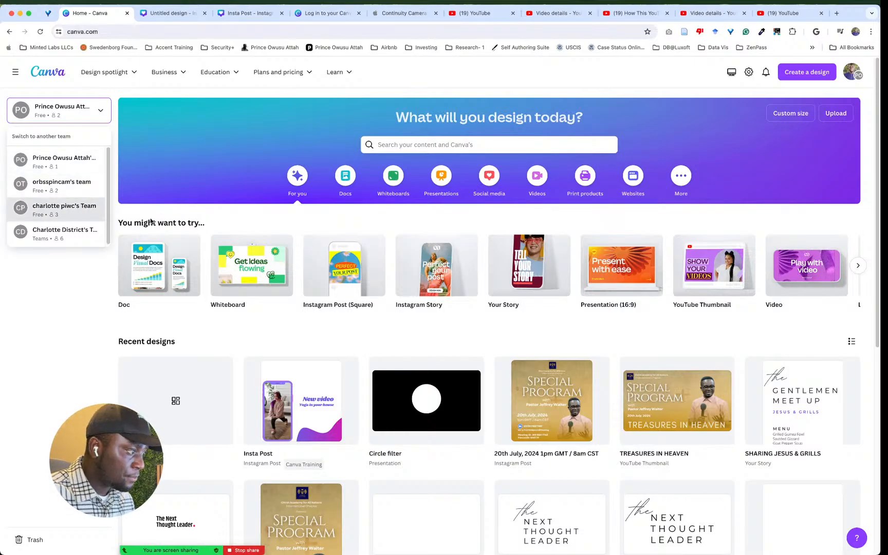
{"action": "left_click", "coordinate": [213, 216]}
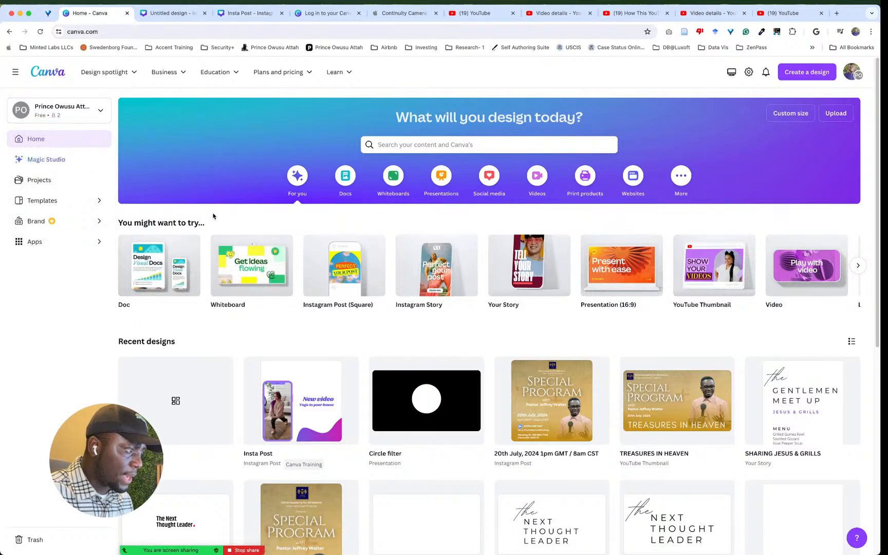
{"action": "left_click", "coordinate": [34, 158]}
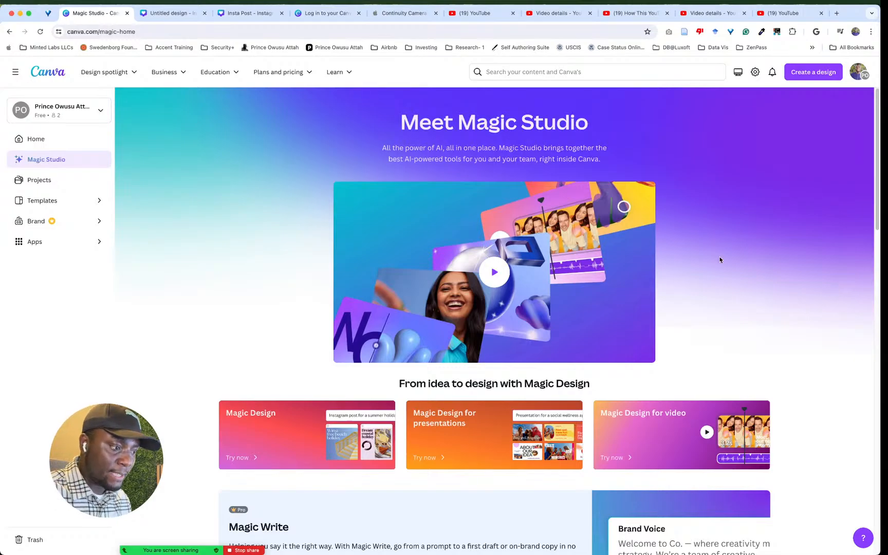
{"action": "scroll", "coordinate": [533, 221], "scroll_direction": "down", "scroll_amount": 7}
{"action": "scroll", "coordinate": [533, 221], "scroll_direction": "up", "scroll_amount": 2}
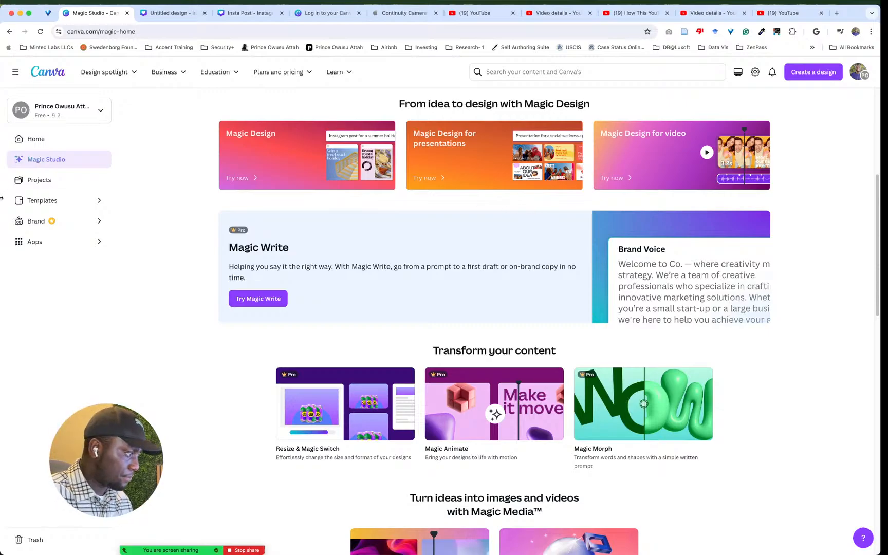
Step: Examine the Projects page and the contents of the Canva Training folder, ending back on all projects
{"action": "left_click", "coordinate": [29, 181]}
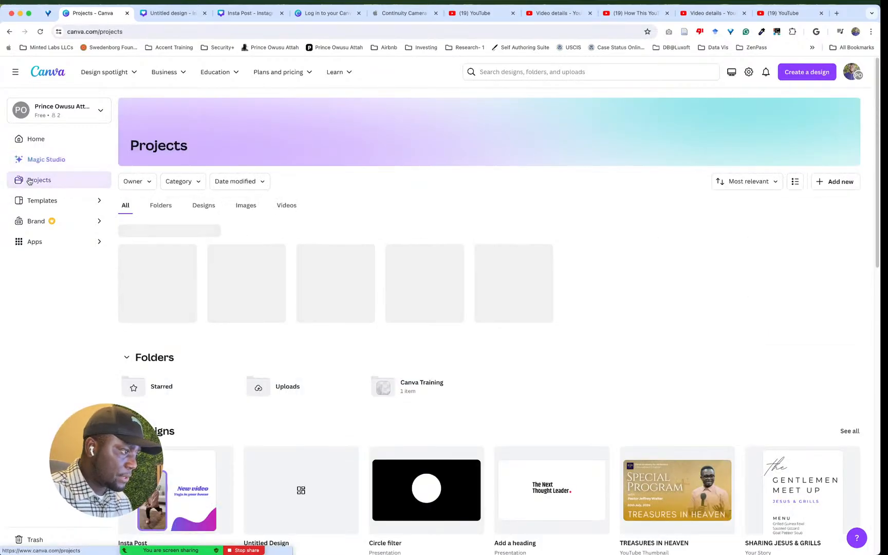
{"action": "left_click", "coordinate": [62, 159]}
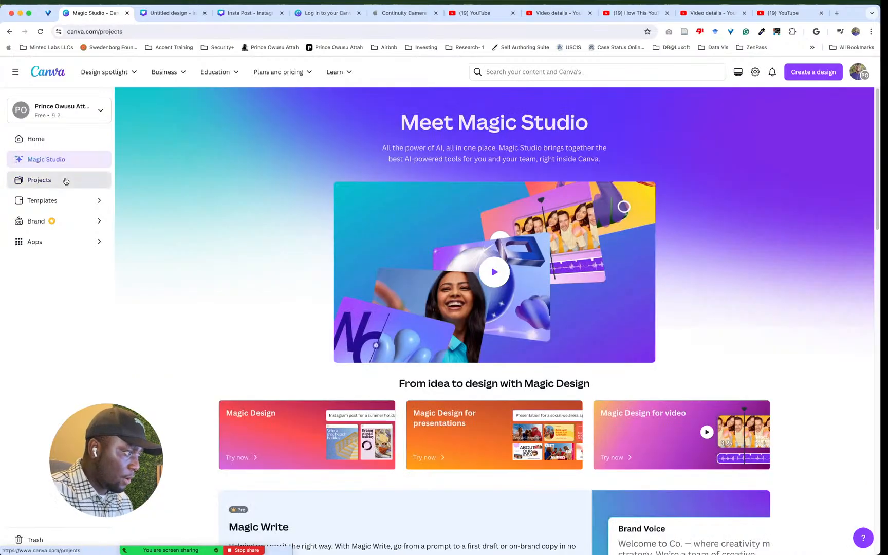
{"action": "left_click", "coordinate": [65, 180]}
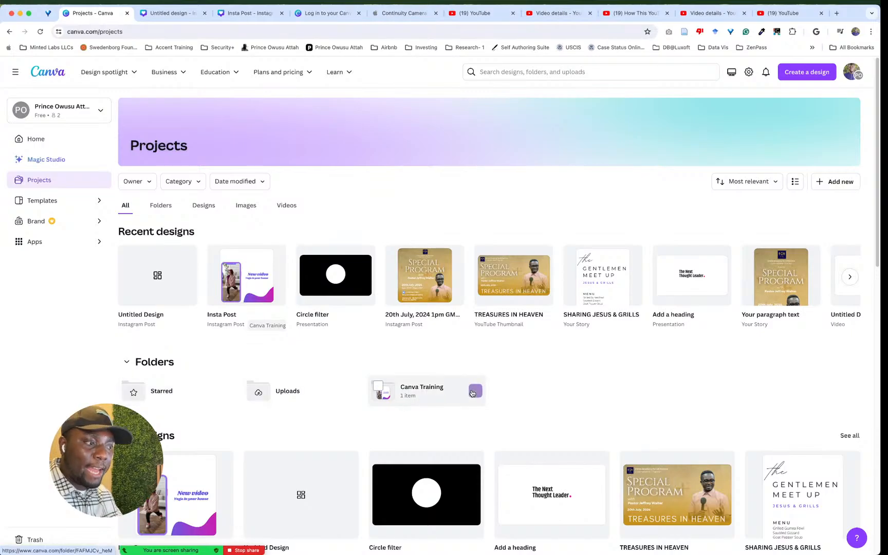
{"action": "left_click", "coordinate": [421, 395]}
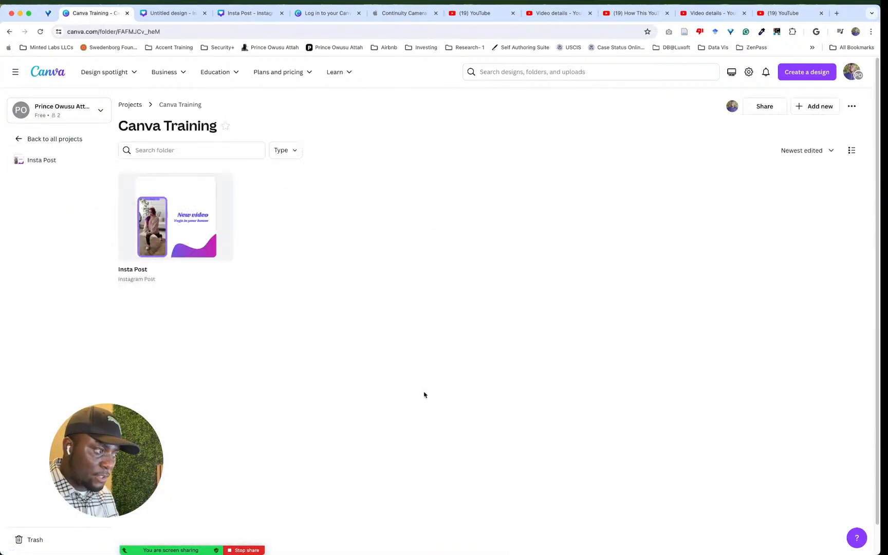
{"action": "left_click", "coordinate": [138, 106]}
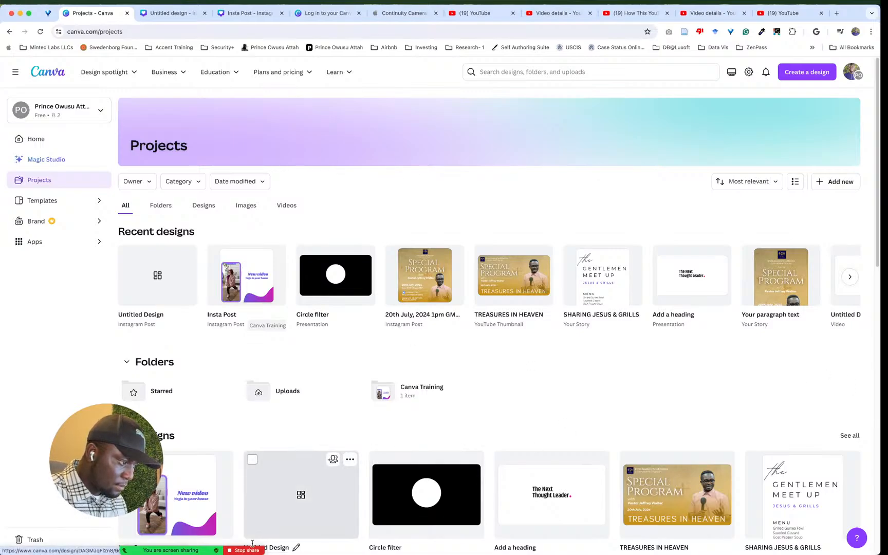
Step: Move the floating meeting controls to the opposite side of the screen
{"action": "mouse_move", "coordinate": [174, 551]}
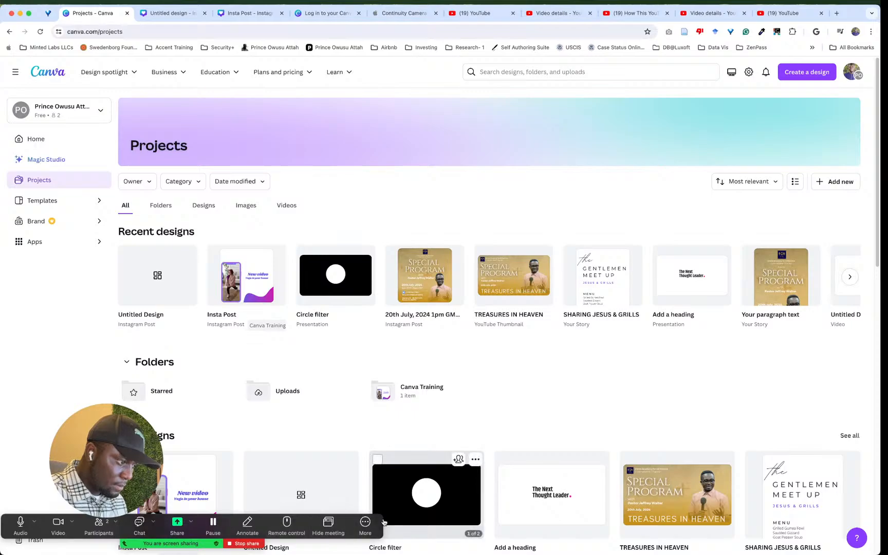
{"action": "left_click_drag", "start_coordinate": [369, 524], "coordinate": [887, 486]}
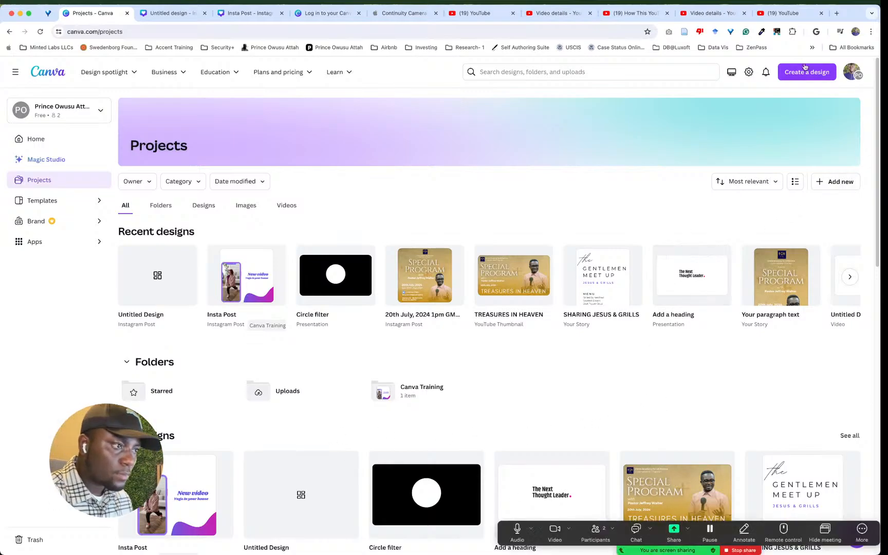
Step: Create another blank Instagram Post (Square) design of 1080 × 1080 px and keep it in the browser
{"action": "left_click", "coordinate": [794, 76]}
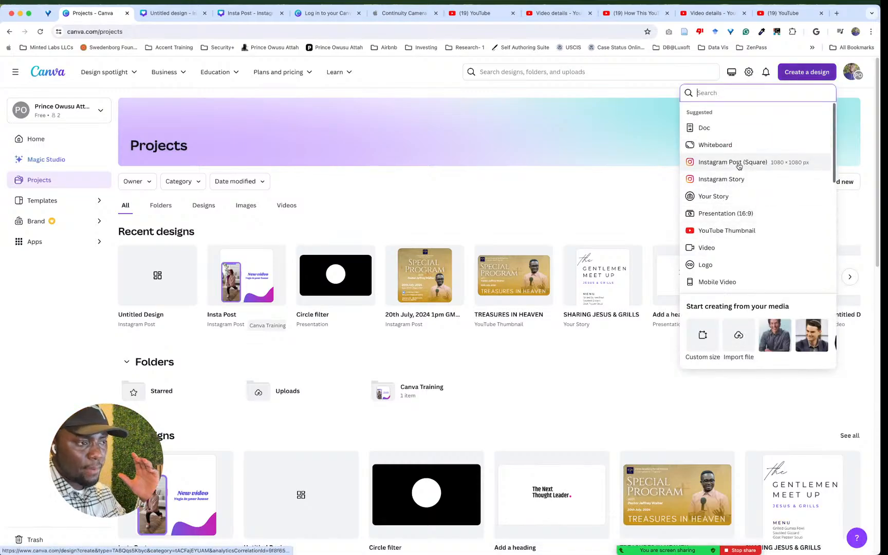
{"action": "left_click", "coordinate": [739, 163]}
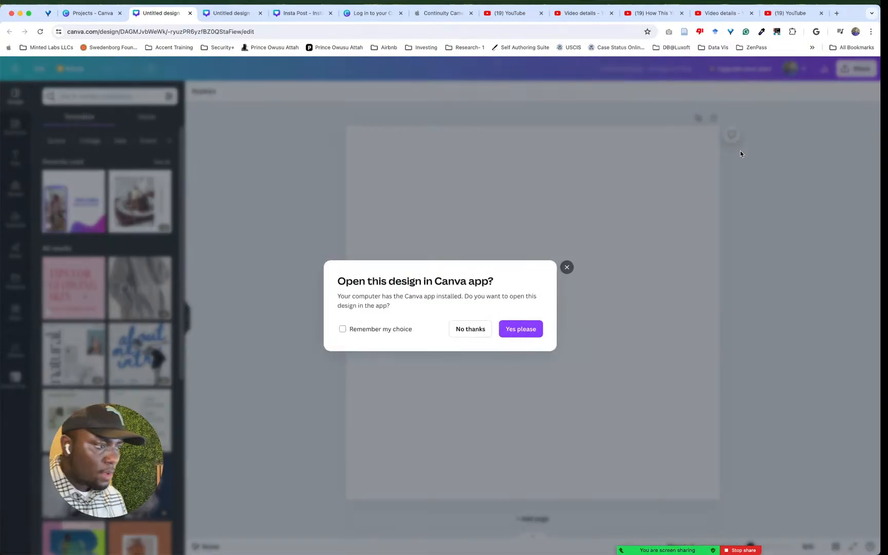
{"action": "left_click", "coordinate": [567, 267]}
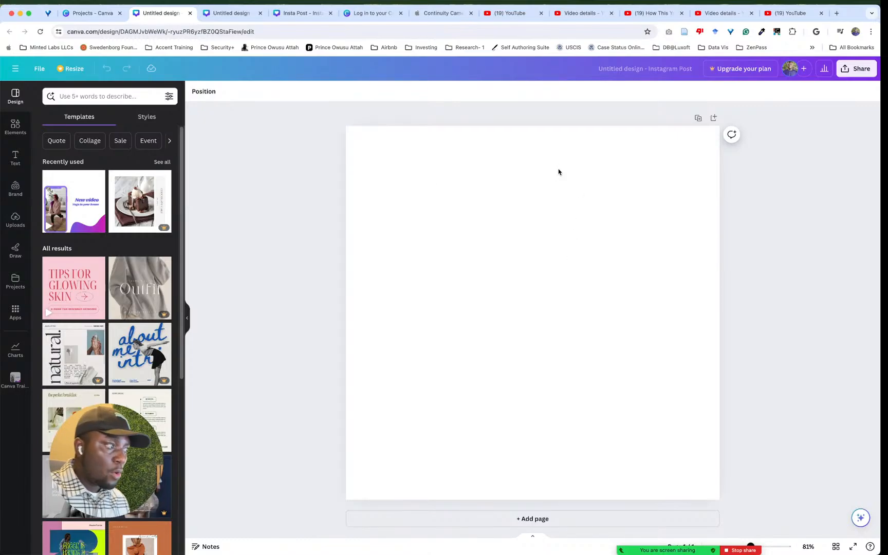
Step: Add a circle and a square from the recently used elements to the blank Instagram post
{"action": "left_click", "coordinate": [20, 132]}
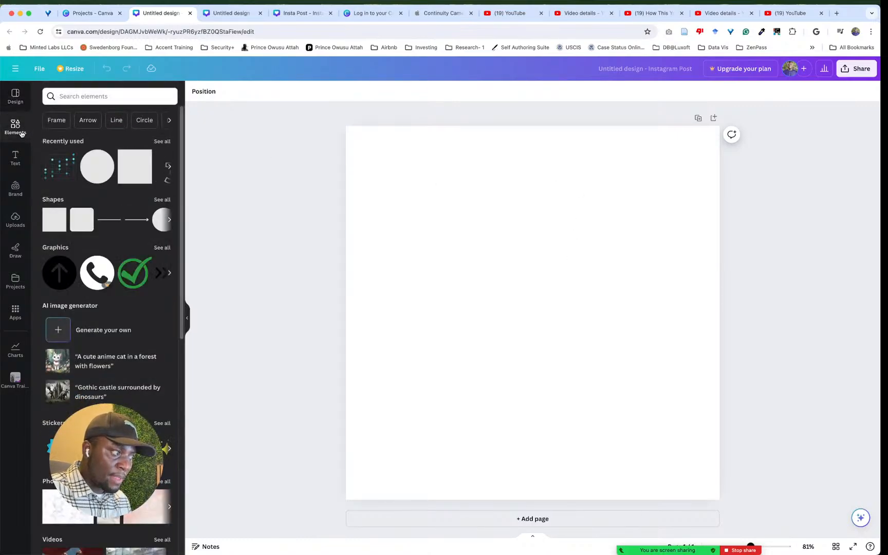
{"action": "left_click", "coordinate": [97, 163]}
{"action": "left_click", "coordinate": [553, 225]}
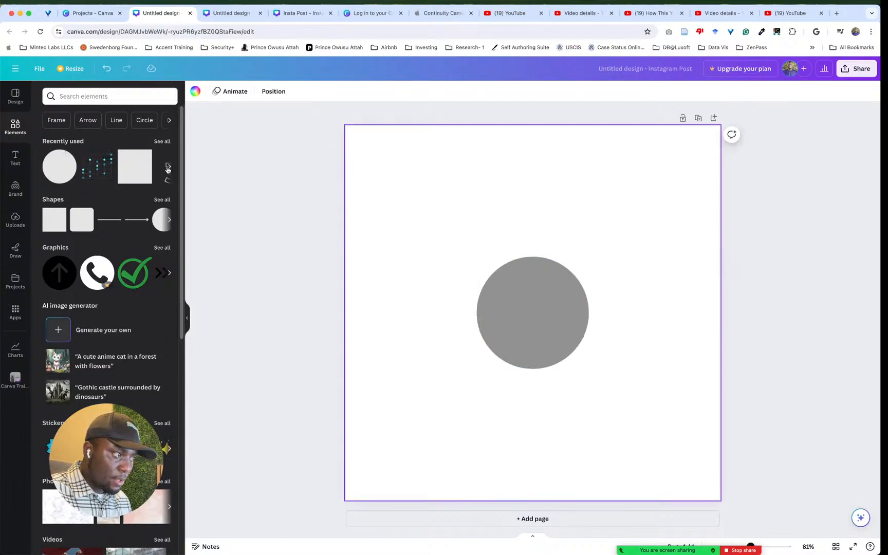
{"action": "left_click", "coordinate": [134, 166]}
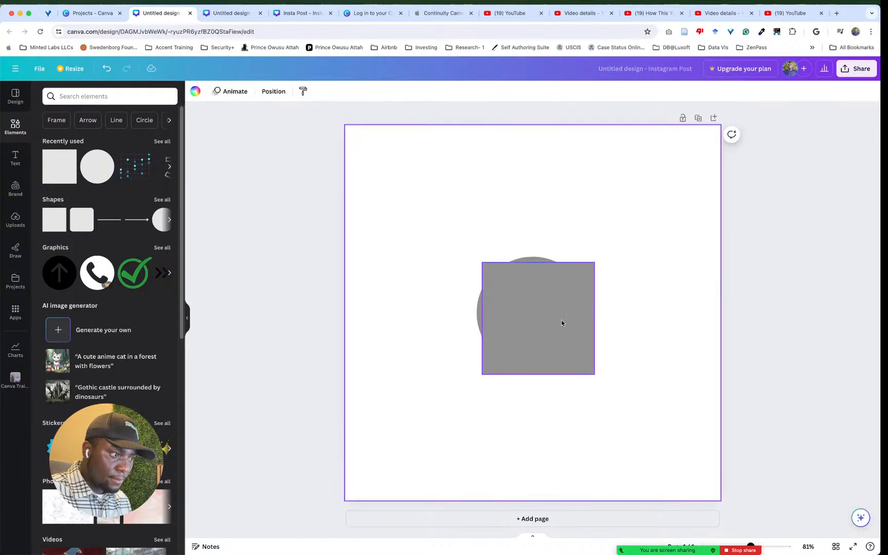
Step: Separate the overlapping shapes, placing the square in the page's upper-left area and the circle in its right half
{"action": "left_click_drag", "start_coordinate": [562, 319], "coordinate": [426, 231]}
{"action": "left_click_drag", "start_coordinate": [524, 292], "coordinate": [601, 297]}
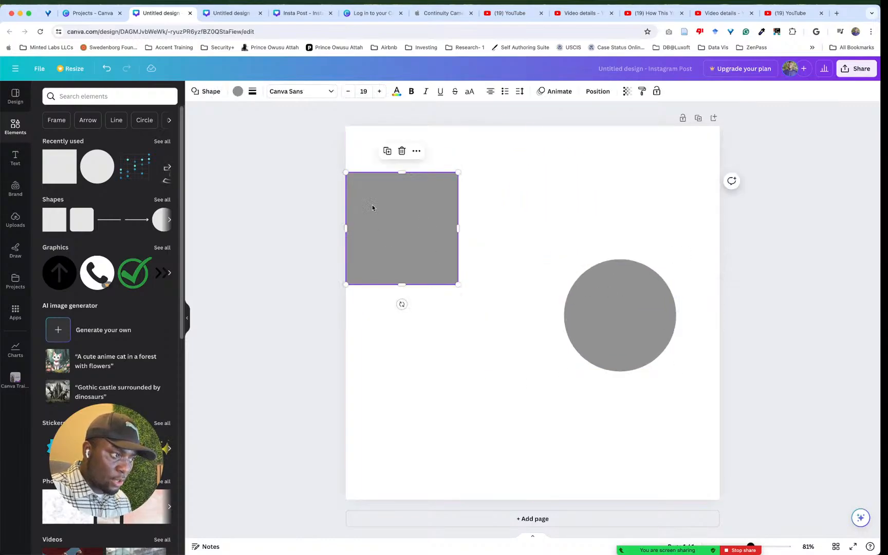
{"action": "left_click_drag", "start_coordinate": [372, 206], "coordinate": [421, 241]}
{"action": "left_click", "coordinate": [532, 207]}
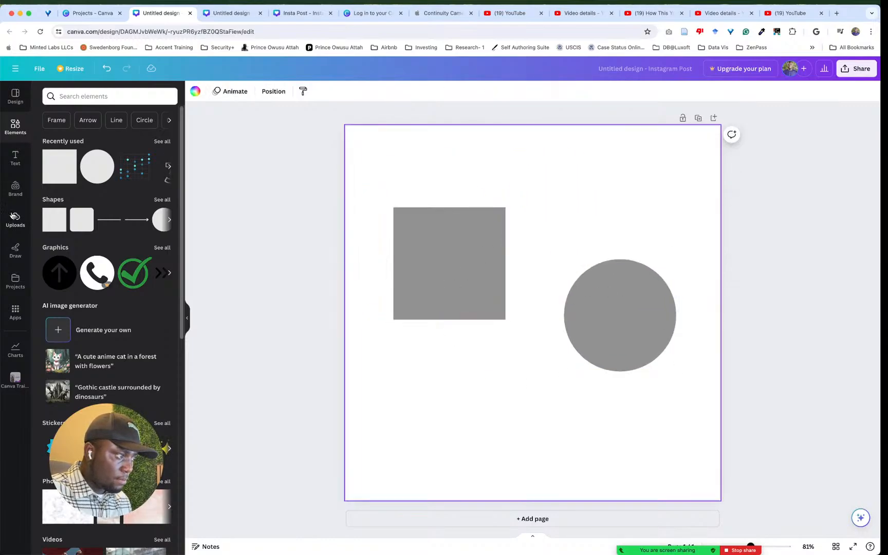
Step: Add a rounded square from the shapes and place it in the lower-left area of the page, below the square
{"action": "left_click", "coordinate": [75, 218]}
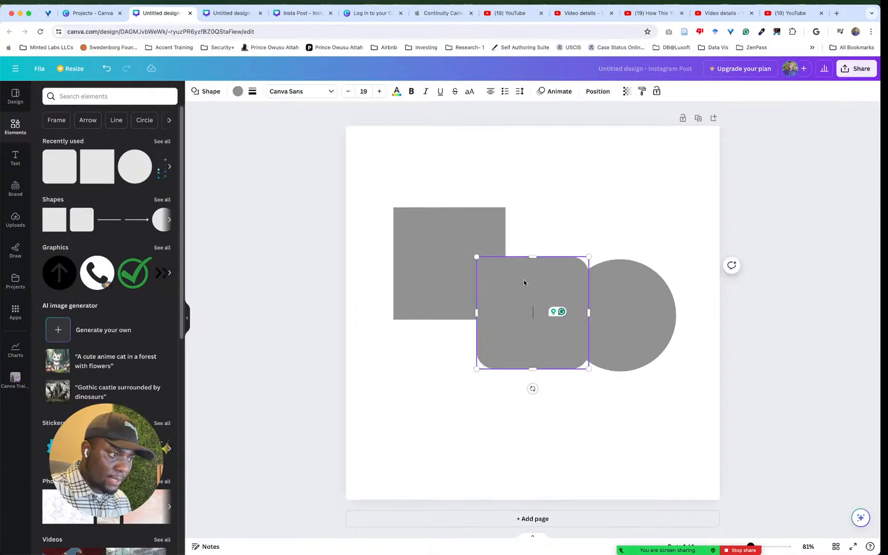
{"action": "left_click_drag", "start_coordinate": [524, 279], "coordinate": [419, 383]}
{"action": "left_click", "coordinate": [512, 393]}
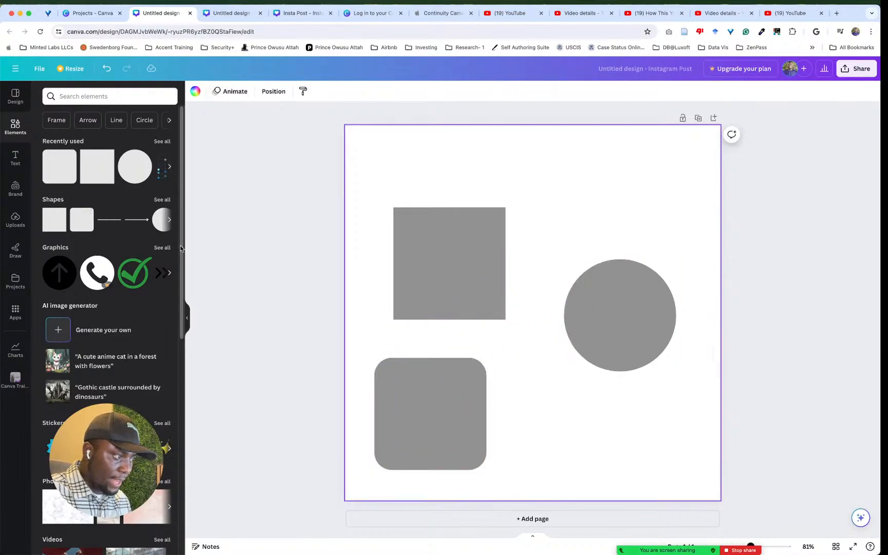
Step: Add an arrow line from the shapes and move it to the upper part of the page, above the circle
{"action": "left_click", "coordinate": [128, 221]}
{"action": "left_click", "coordinate": [554, 255]}
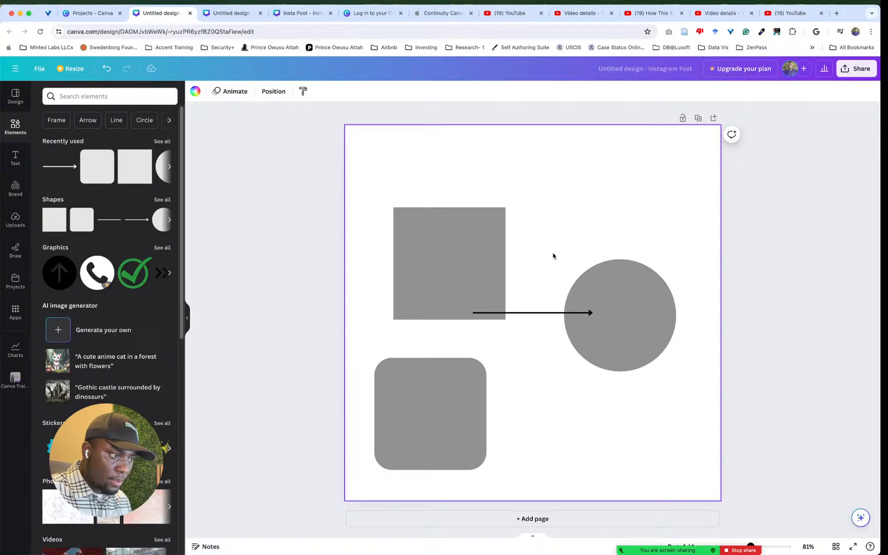
{"action": "left_click", "coordinate": [536, 313]}
{"action": "left_click_drag", "start_coordinate": [536, 313], "coordinate": [575, 164]}
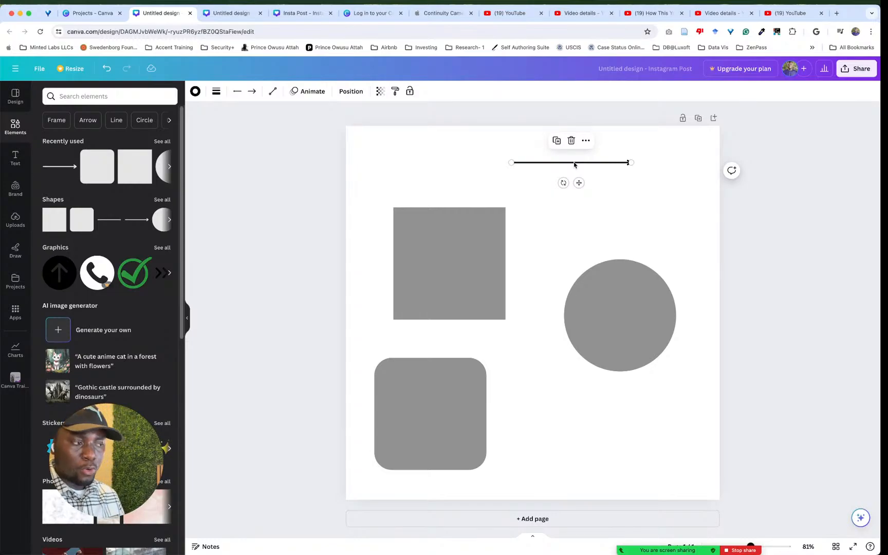
{"action": "left_click", "coordinate": [641, 196]}
Step: Delete the arrow, the circle and the rounded square from the page, keeping only the plain square
{"action": "left_click", "coordinate": [590, 164]}
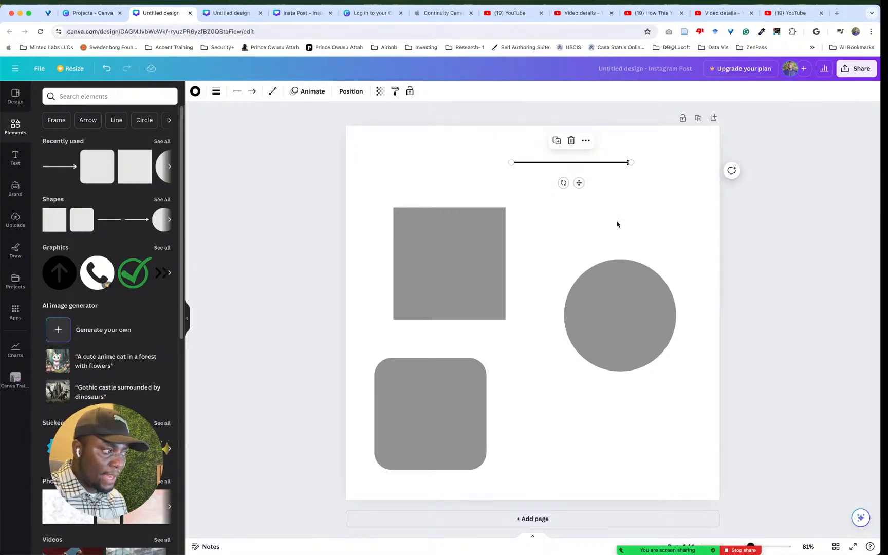
{"action": "scroll", "coordinate": [72, 248], "scroll_direction": "down", "scroll_amount": 3}
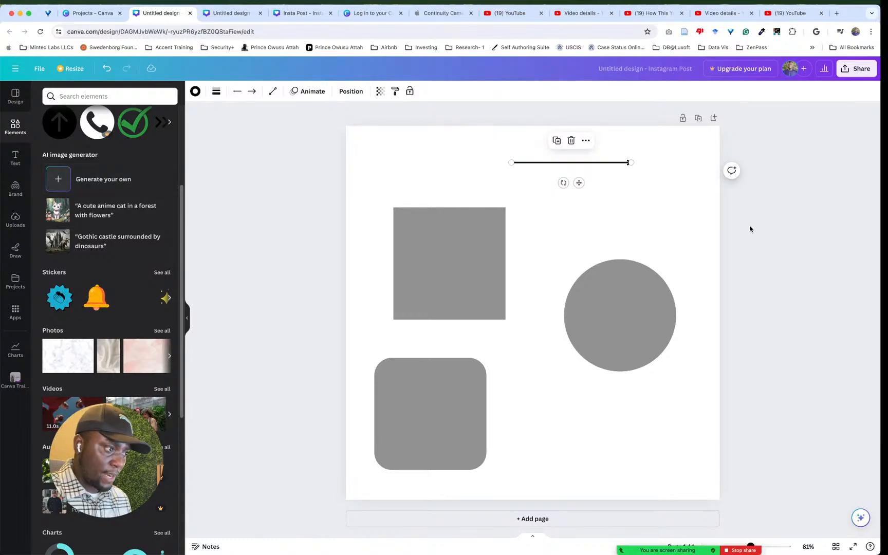
{"action": "left_click", "coordinate": [651, 171]}
{"action": "left_click", "coordinate": [618, 187]}
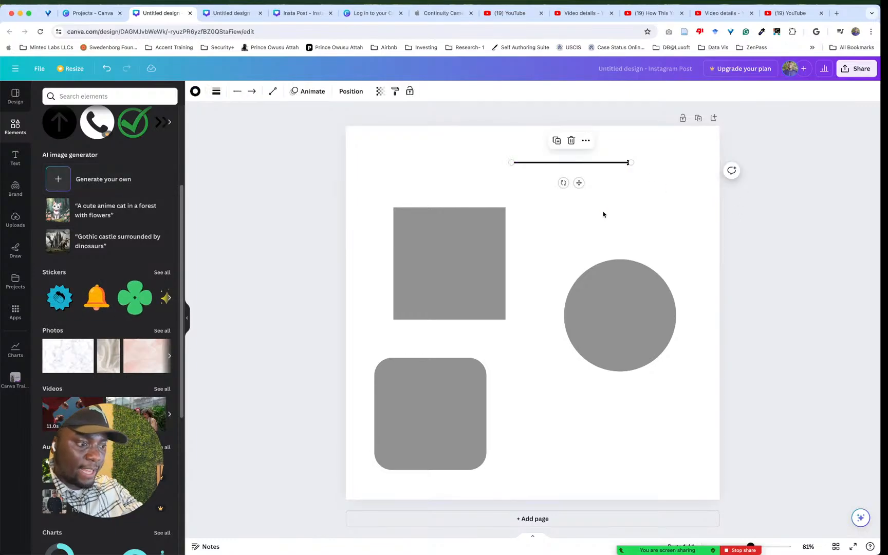
{"action": "key", "text": "Delete"}
{"action": "left_click", "coordinate": [606, 366]}
{"action": "key", "text": "Delete"}
{"action": "left_click", "coordinate": [476, 399]}
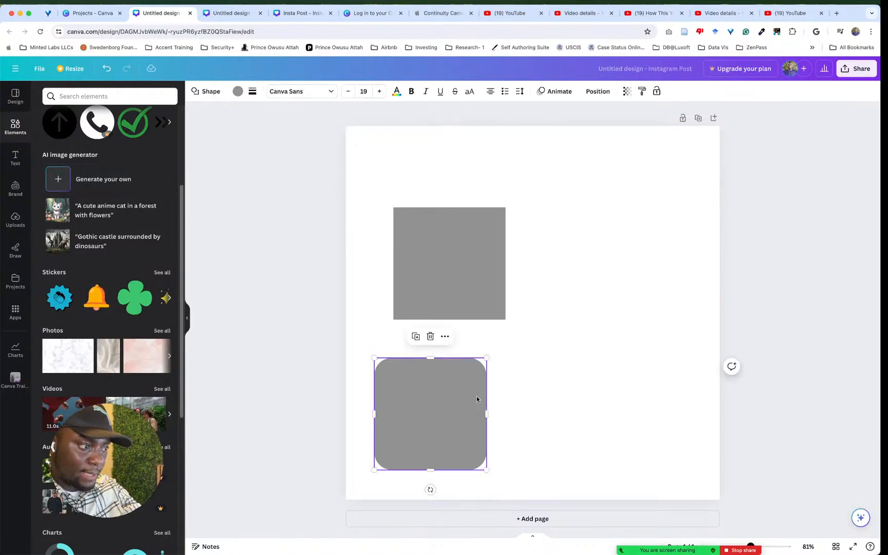
{"action": "key", "text": "Delete"}
Step: Flatten and widen the square into a long thin bar and move it to the lower edge area of the page
{"action": "left_click", "coordinate": [473, 297]}
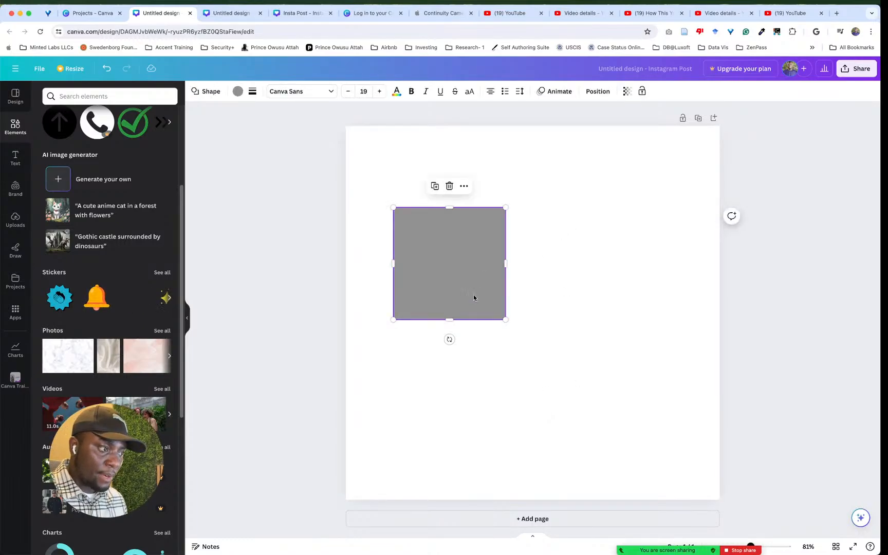
{"action": "left_click_drag", "start_coordinate": [450, 320], "coordinate": [449, 233]}
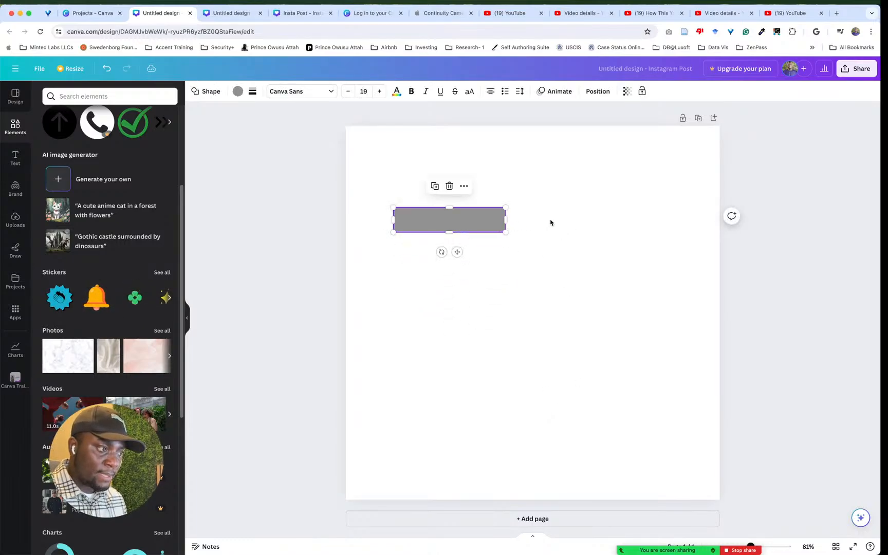
{"action": "left_click", "coordinate": [550, 223]}
{"action": "left_click", "coordinate": [478, 227]}
{"action": "left_click_drag", "start_coordinate": [506, 219], "coordinate": [702, 213]}
{"action": "left_click_drag", "start_coordinate": [553, 221], "coordinate": [506, 476]}
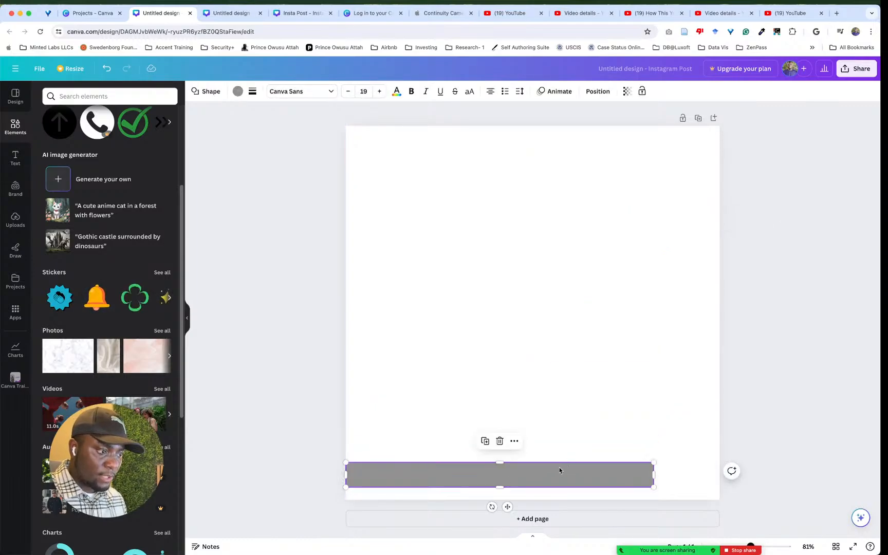
Step: Extend the grey bar to the full page width and down to the page's lower edge, and make it slightly taller
{"action": "left_click_drag", "start_coordinate": [654, 475], "coordinate": [719, 476]}
{"action": "left_click_drag", "start_coordinate": [531, 486], "coordinate": [532, 499]}
{"action": "left_click", "coordinate": [738, 445]}
{"action": "left_click", "coordinate": [609, 482]}
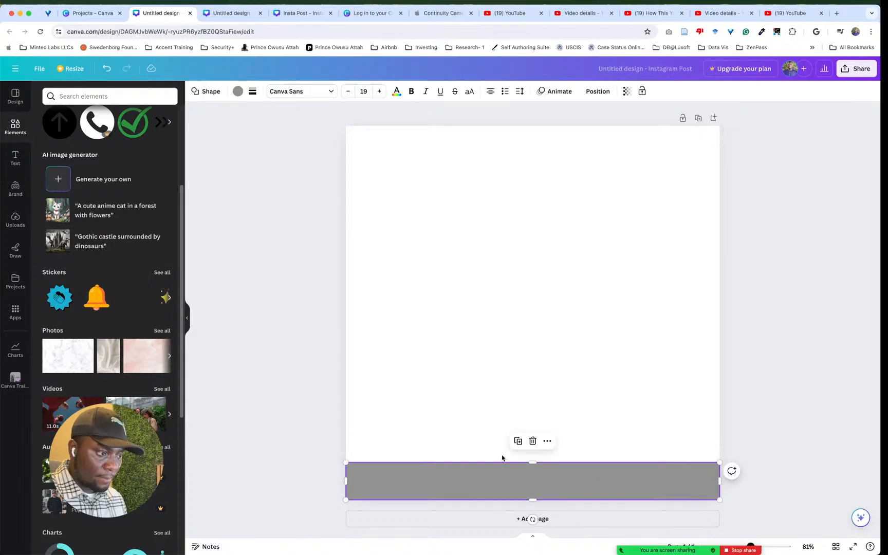
{"action": "left_click_drag", "start_coordinate": [536, 462], "coordinate": [540, 443]}
{"action": "left_click", "coordinate": [589, 334]}
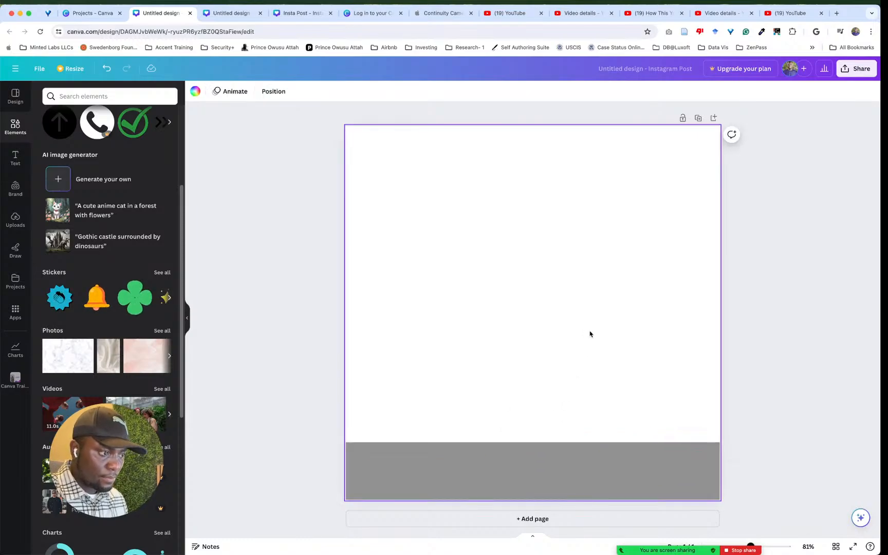
Step: Fill the full-width bar with the dark violet solid from the default colors
{"action": "left_click", "coordinate": [595, 459]}
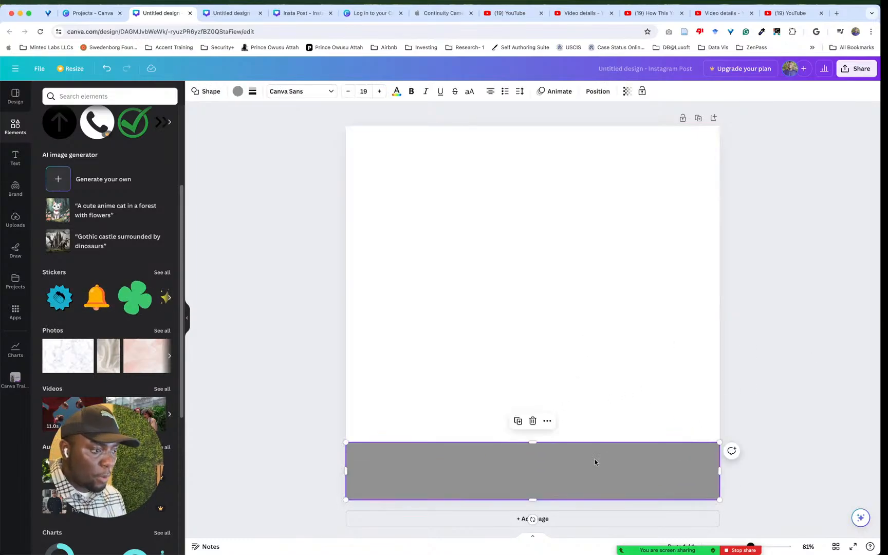
{"action": "left_click", "coordinate": [238, 91]}
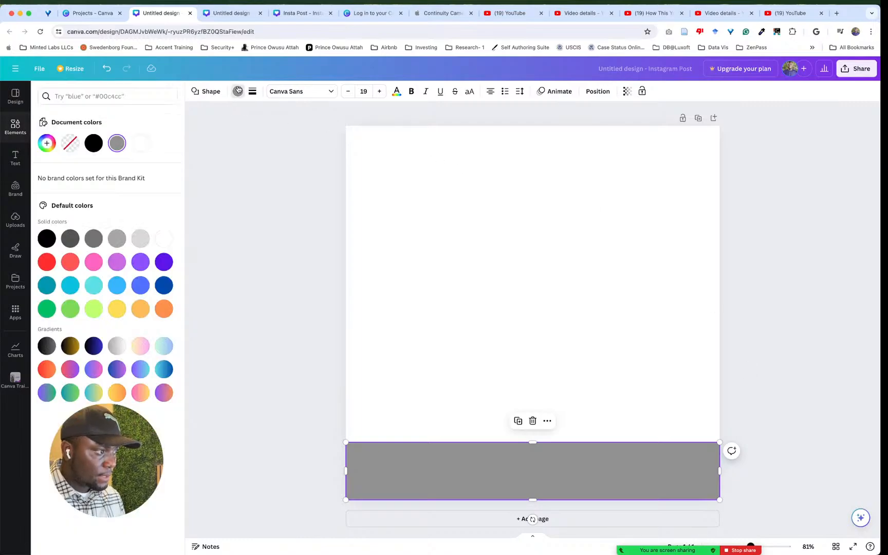
{"action": "left_click", "coordinate": [650, 300]}
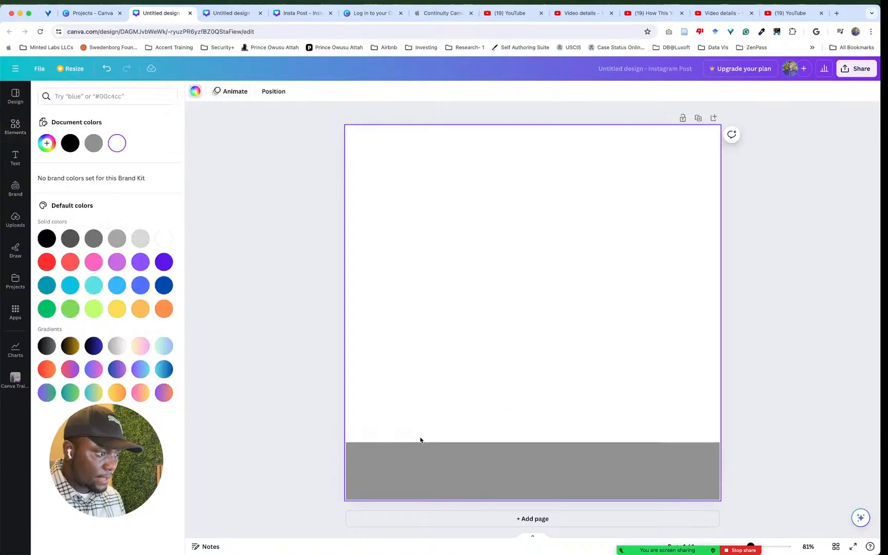
{"action": "left_click", "coordinate": [421, 468]}
{"action": "left_click", "coordinate": [235, 93]}
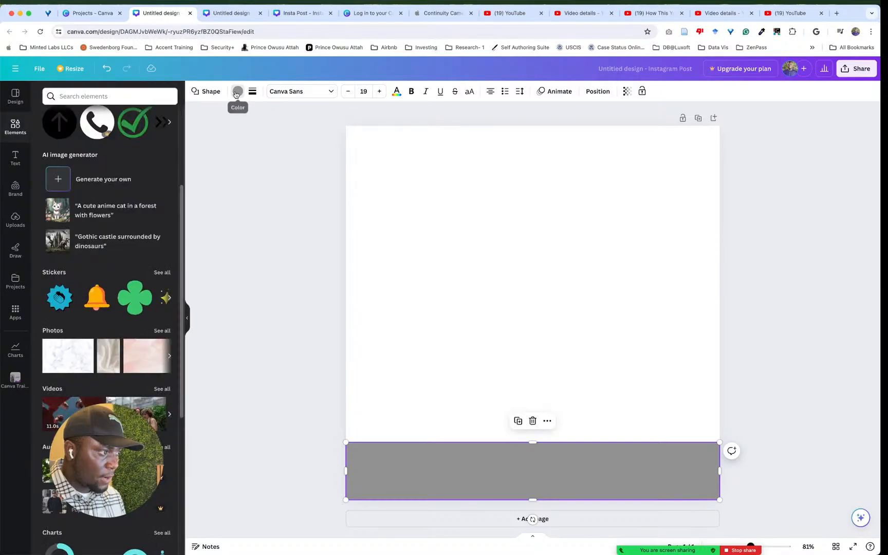
{"action": "left_click", "coordinate": [236, 93]}
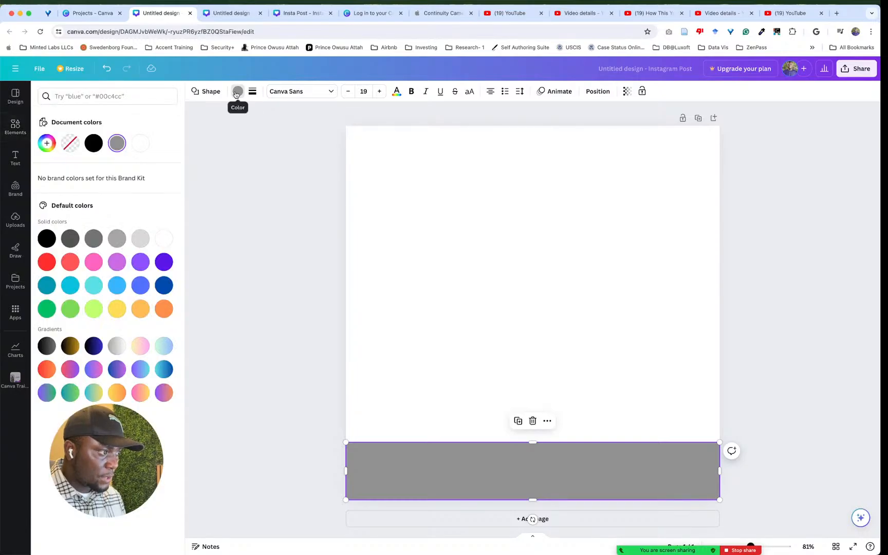
{"action": "left_click", "coordinate": [164, 261]}
{"action": "key", "text": "Escape"}
{"action": "left_click", "coordinate": [687, 360]}
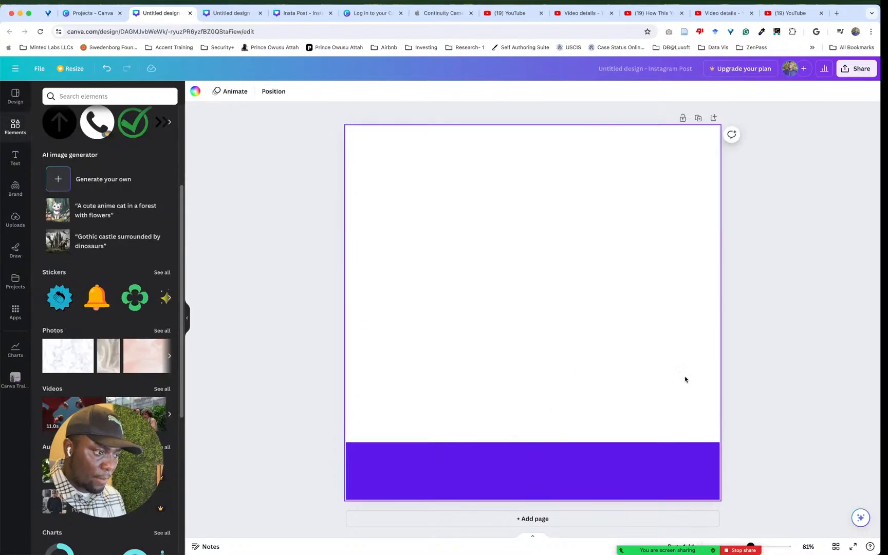
{"action": "left_click", "coordinate": [638, 447]}
{"action": "left_click", "coordinate": [596, 346]}
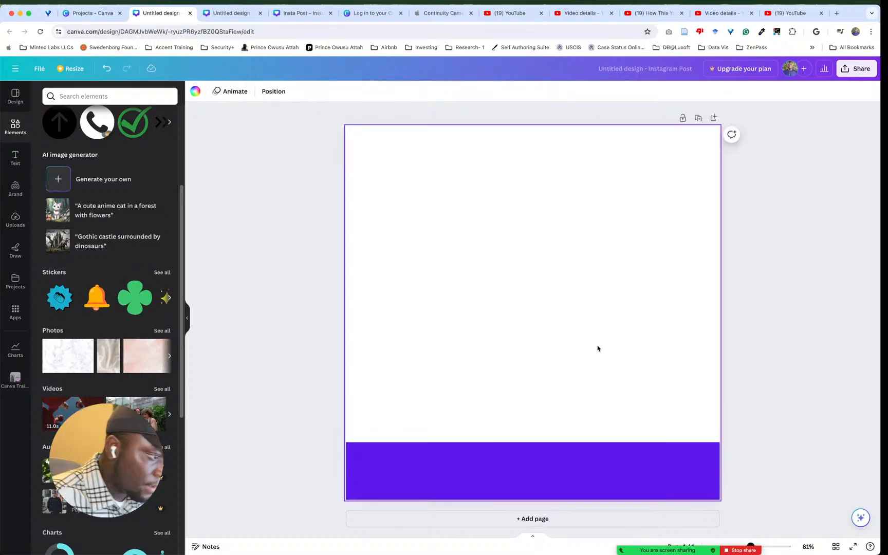
{"action": "left_click", "coordinate": [543, 444]}
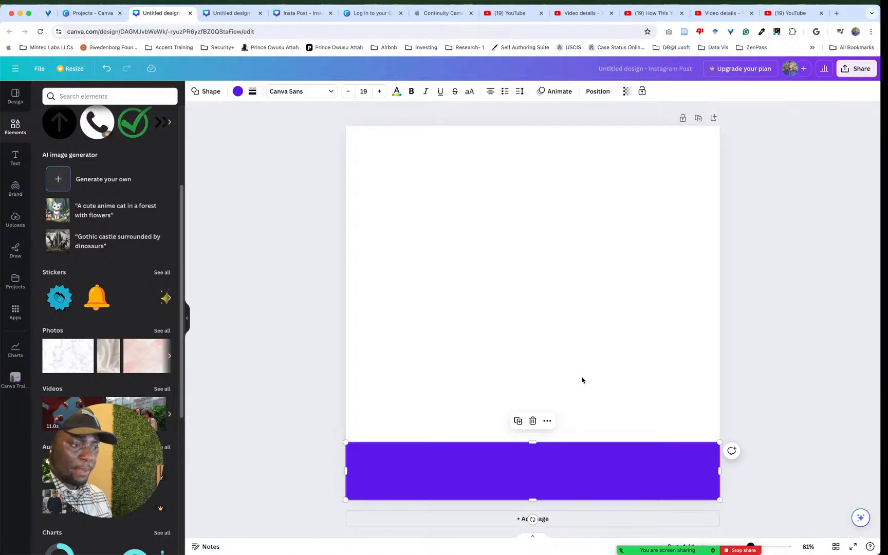
{"action": "left_click", "coordinate": [613, 282]}
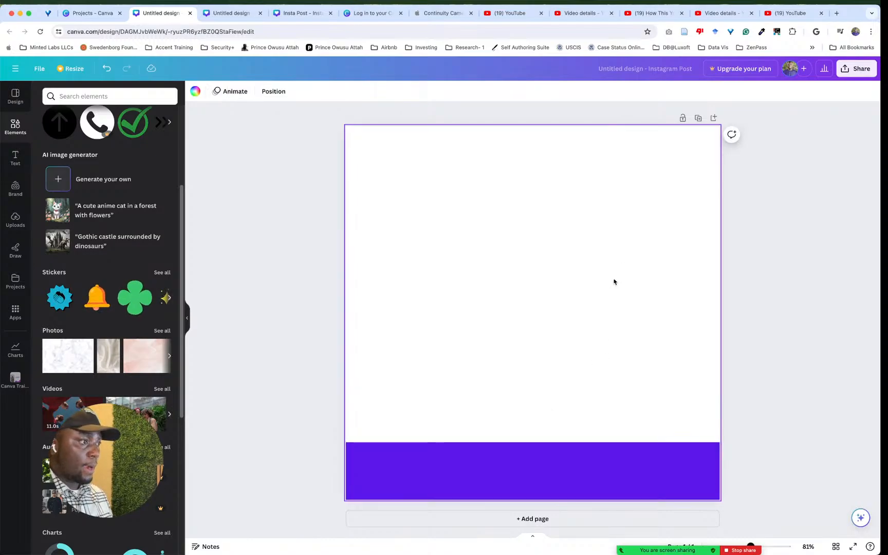
{"action": "left_click", "coordinate": [498, 477]}
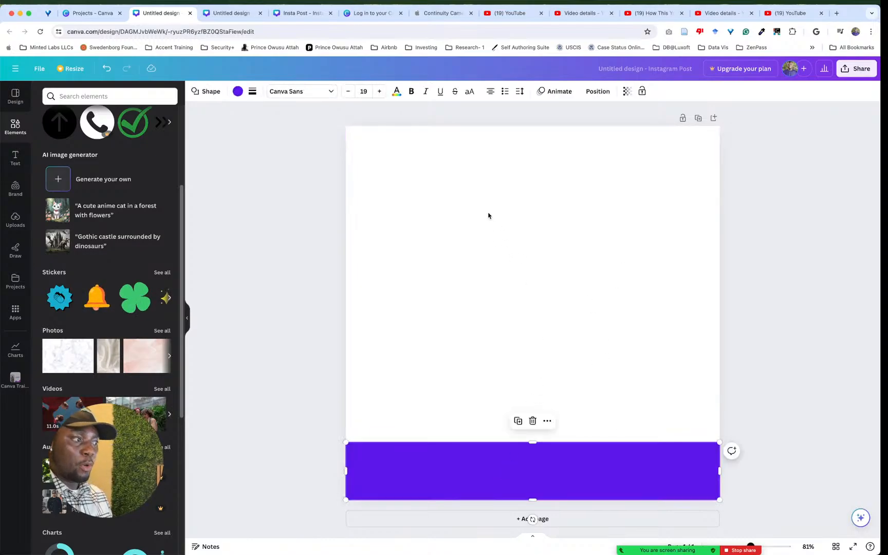
Step: Add a text box in the default heading style to the page
{"action": "left_click", "coordinate": [15, 157]}
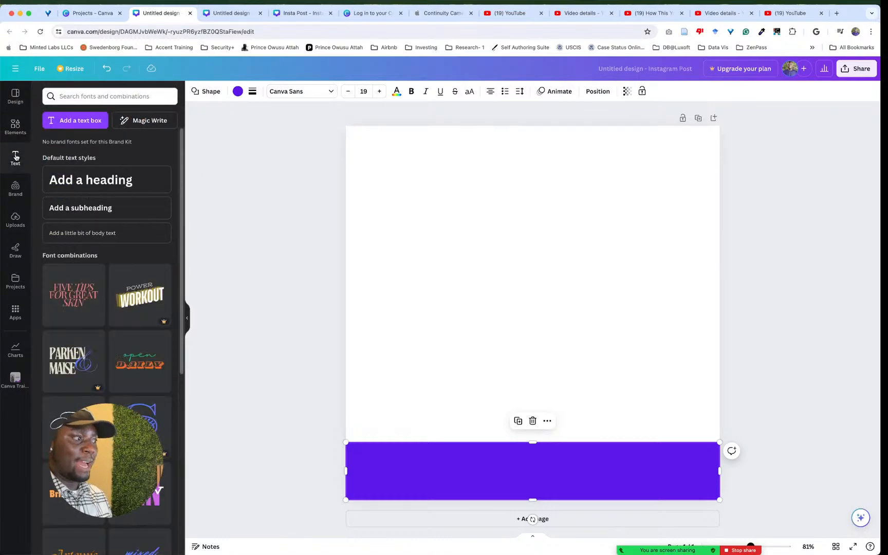
{"action": "left_click", "coordinate": [100, 180]}
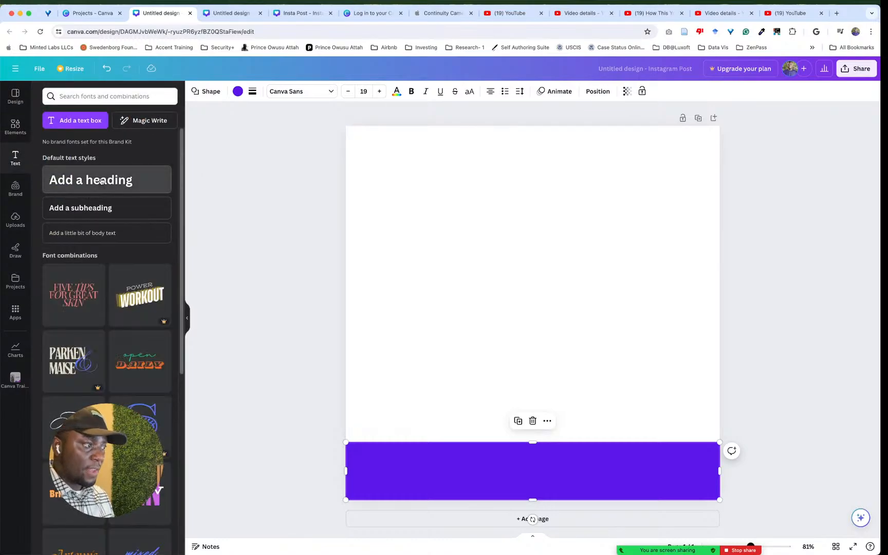
{"action": "left_click", "coordinate": [657, 255]}
{"action": "left_click", "coordinate": [600, 323]}
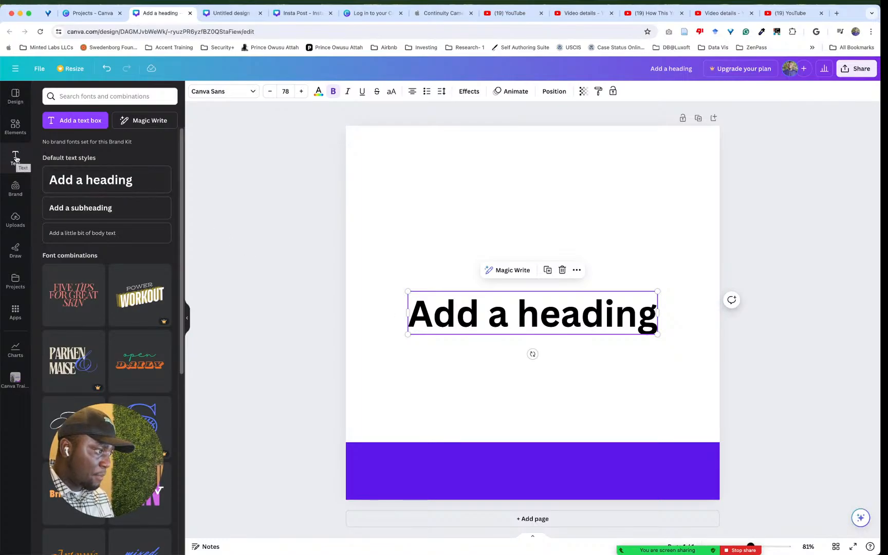
{"action": "left_click", "coordinate": [606, 228]}
{"action": "left_click", "coordinate": [540, 312]}
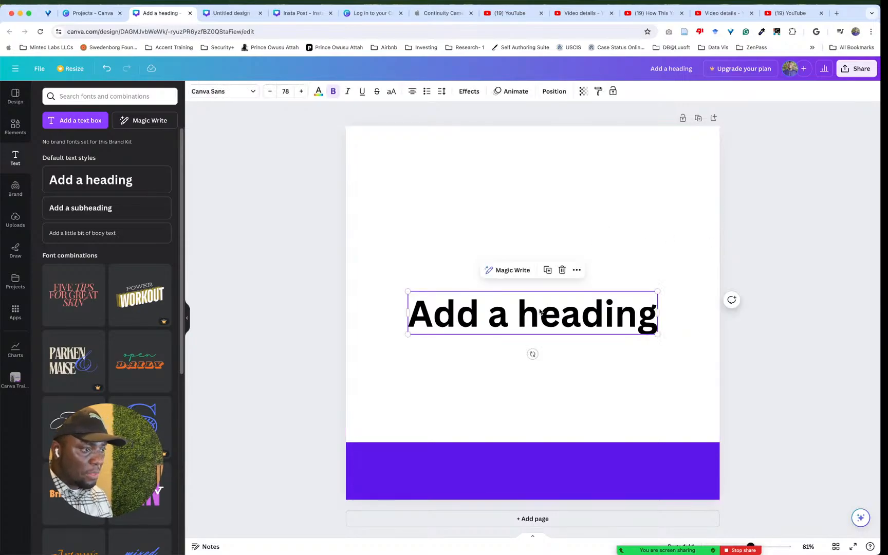
Step: Move the heading up to the upper part of the page, slightly left of centre
{"action": "left_click_drag", "start_coordinate": [540, 315], "coordinate": [544, 221]}
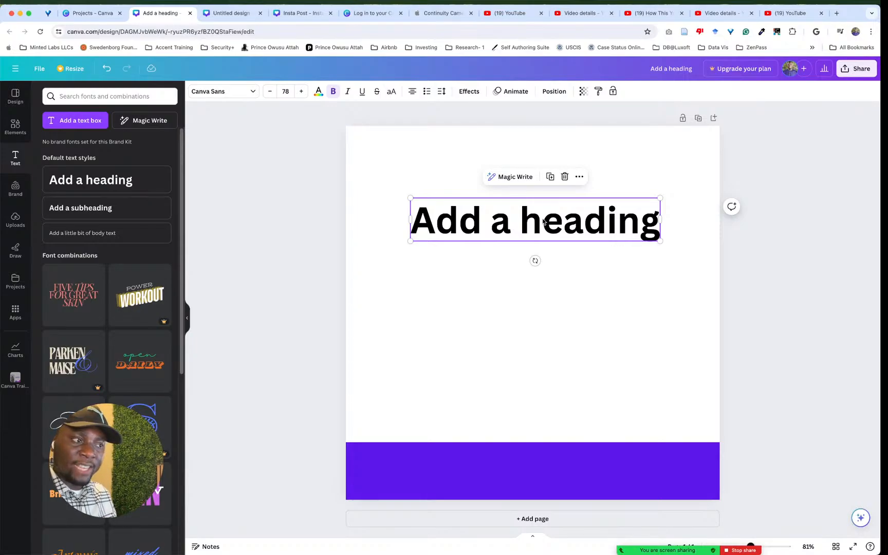
{"action": "left_click", "coordinate": [564, 314]}
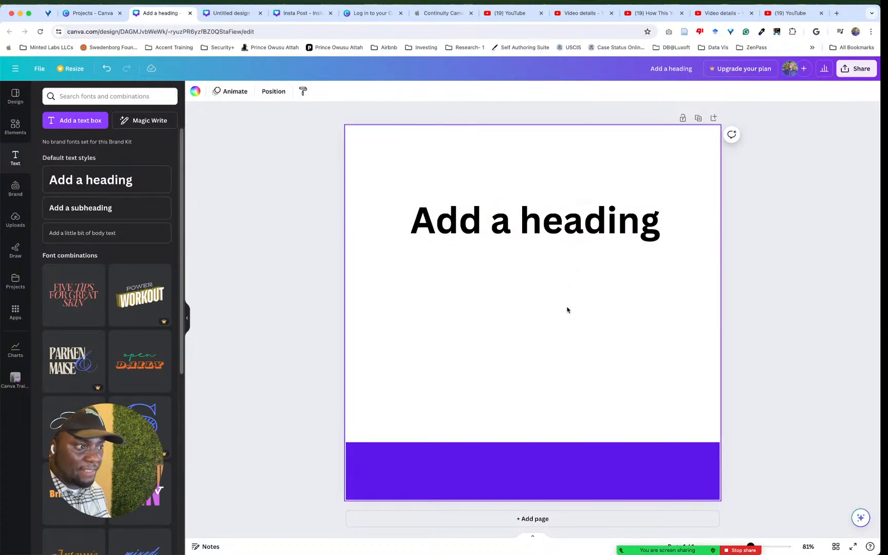
{"action": "left_click", "coordinate": [580, 234]}
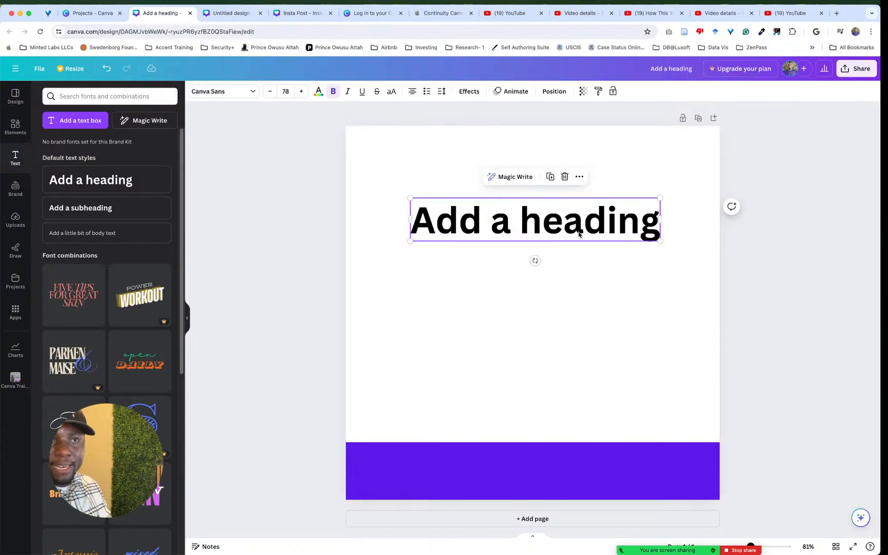
{"action": "left_click_drag", "start_coordinate": [579, 234], "coordinate": [546, 209]}
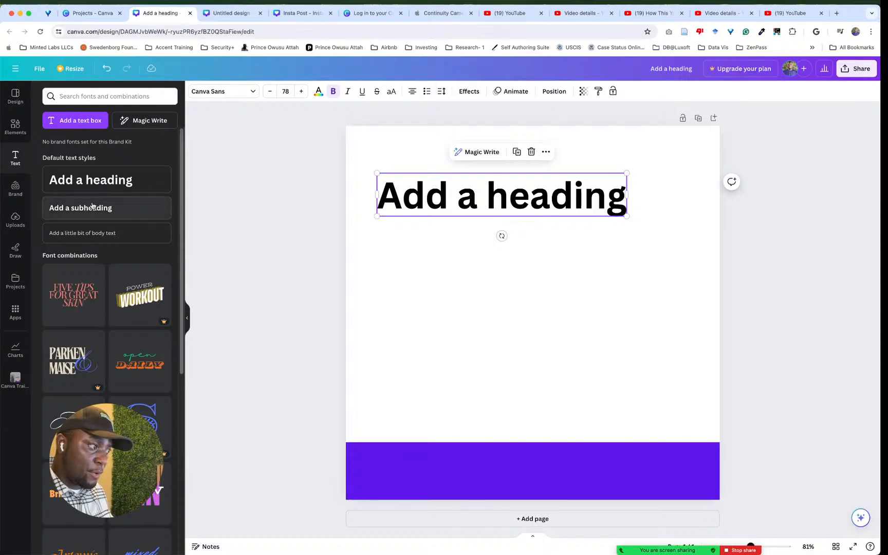
{"action": "left_click", "coordinate": [502, 264]}
Step: Add a default subheading text box and place it directly below the heading, aligned with its left edge
{"action": "left_click", "coordinate": [129, 201]}
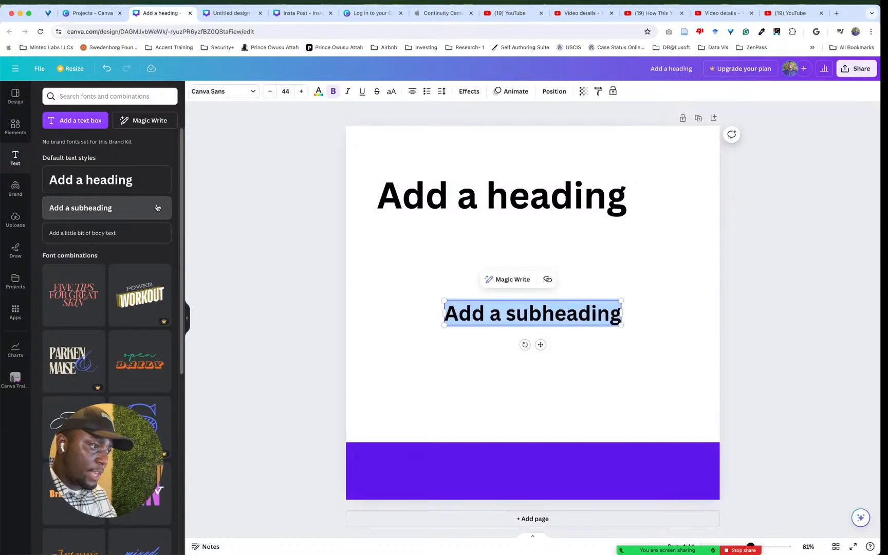
{"action": "left_click_drag", "start_coordinate": [559, 325], "coordinate": [492, 246]}
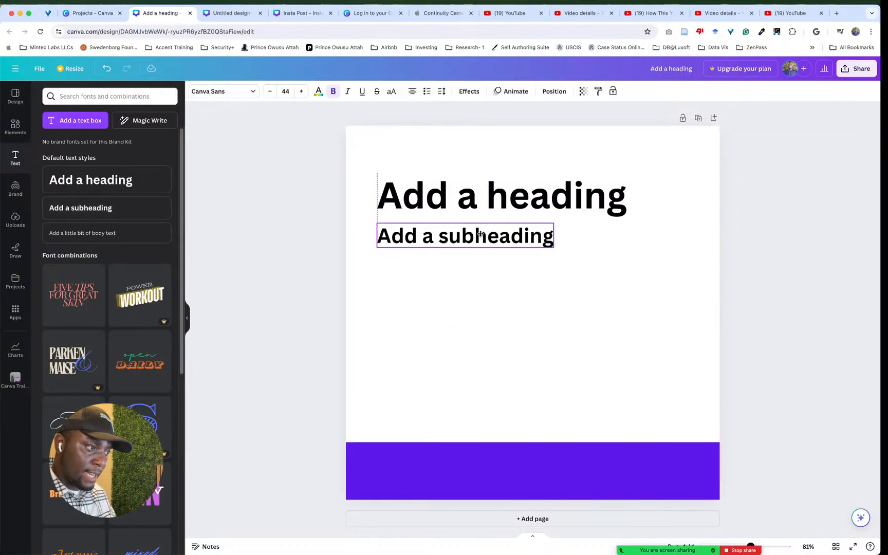
Step: Add a default body text box and place it below the subheading, aligned with its left edge
{"action": "left_click", "coordinate": [732, 357]}
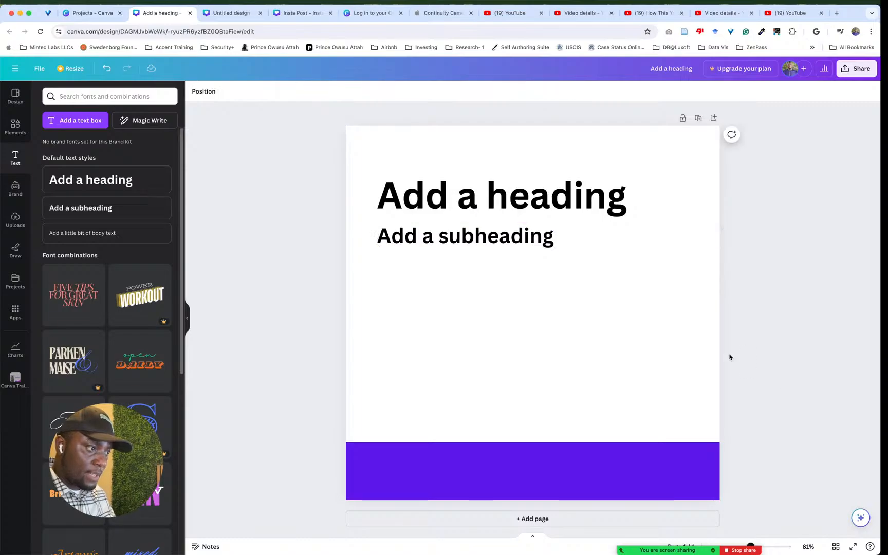
{"action": "left_click", "coordinate": [129, 236]}
{"action": "left_click", "coordinate": [556, 300]}
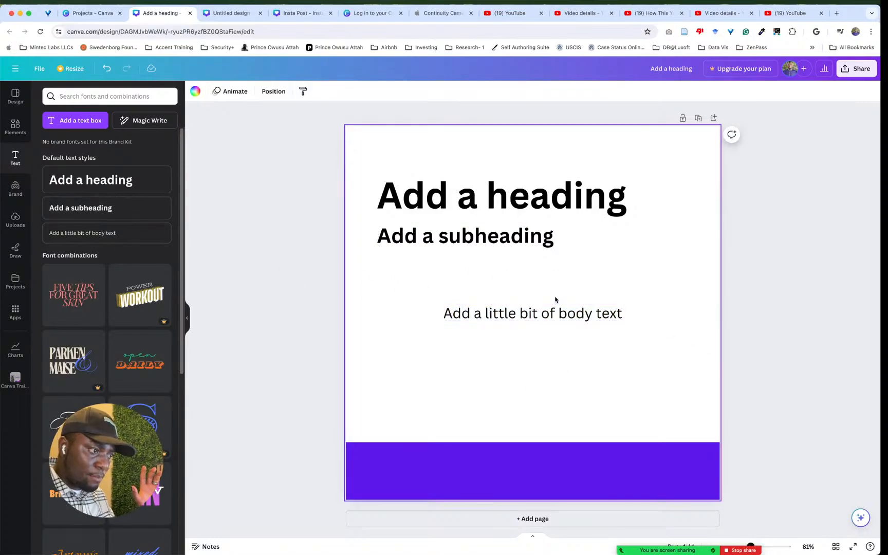
{"action": "left_click_drag", "start_coordinate": [549, 316], "coordinate": [482, 292]}
{"action": "left_click", "coordinate": [596, 293]}
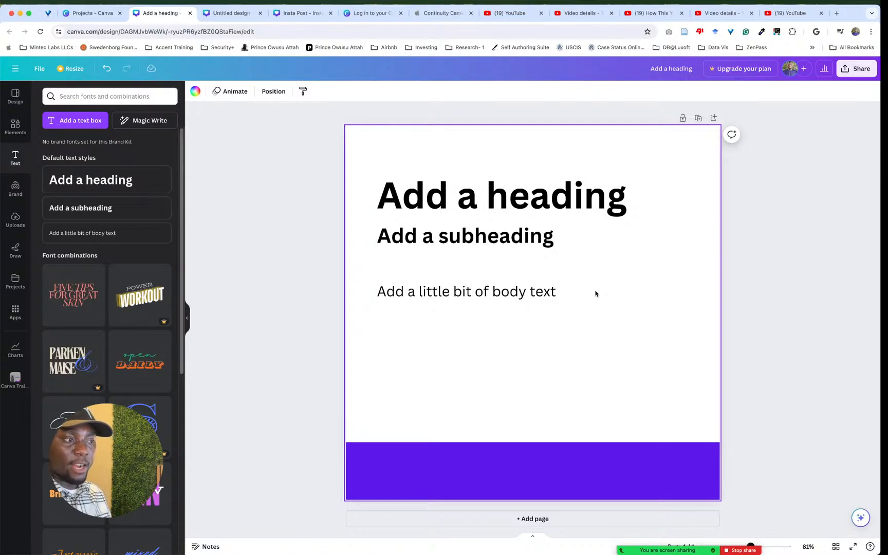
{"action": "left_click", "coordinate": [570, 203]}
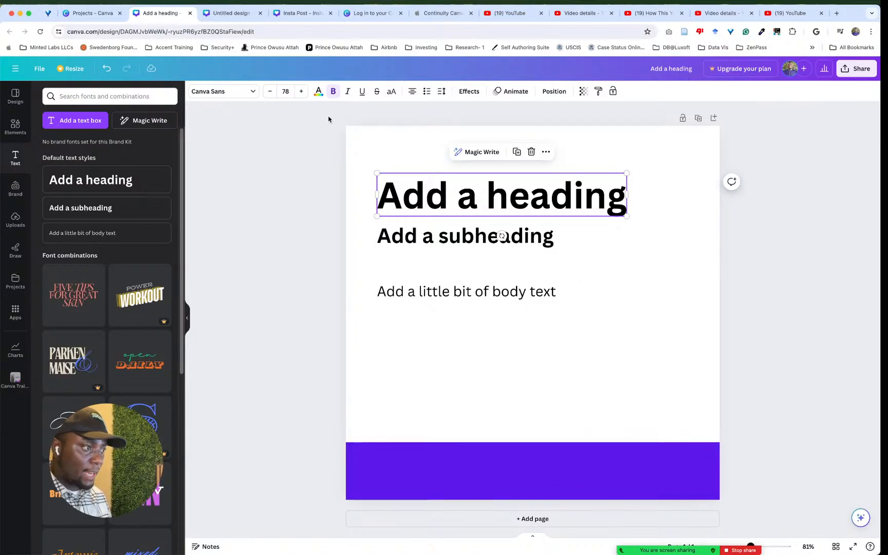
{"action": "left_click", "coordinate": [318, 93]}
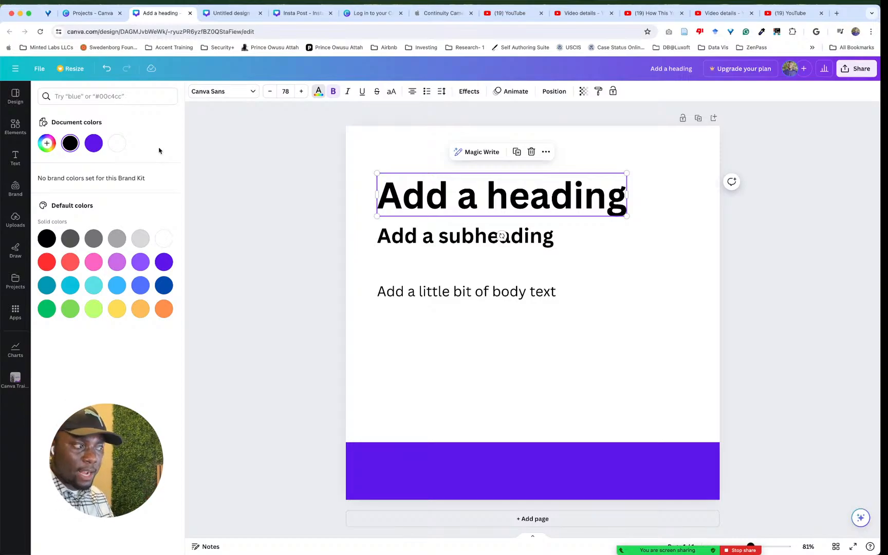
{"action": "left_click", "coordinate": [533, 337]}
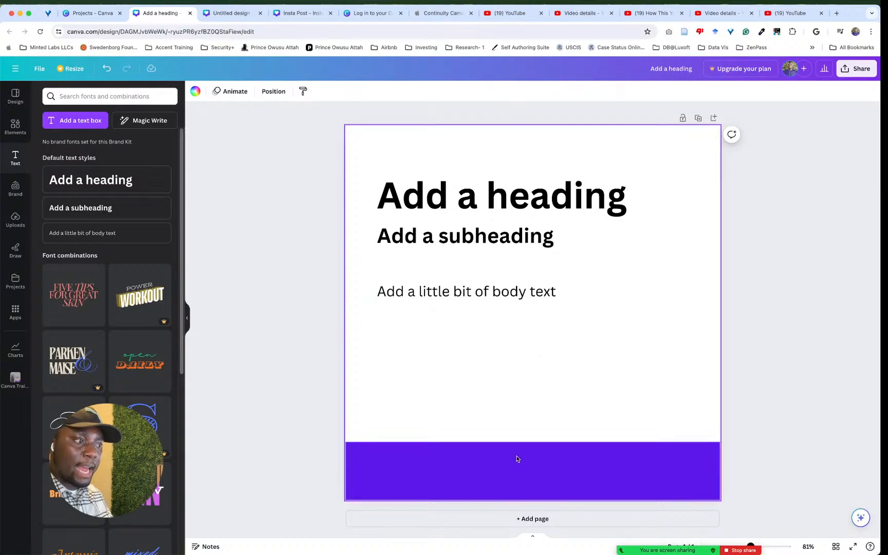
{"action": "left_click", "coordinate": [506, 181]}
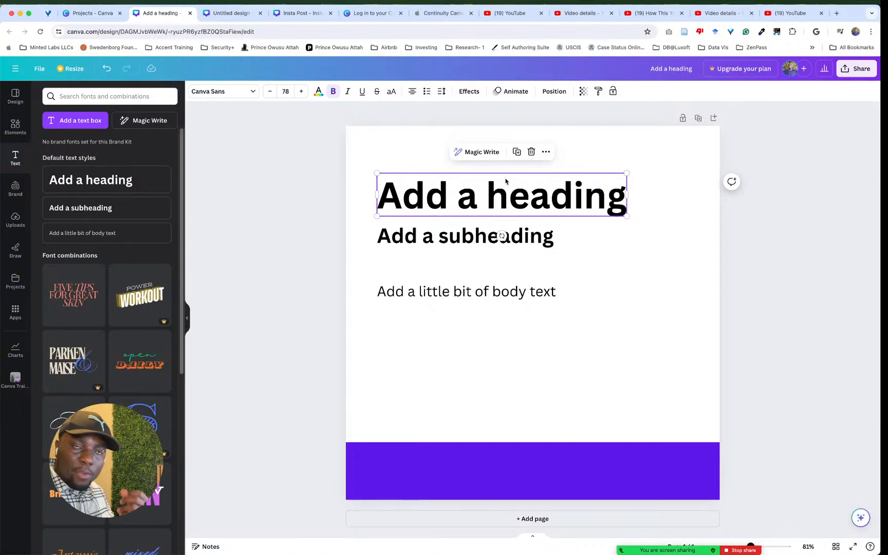
{"action": "left_click", "coordinate": [706, 216]}
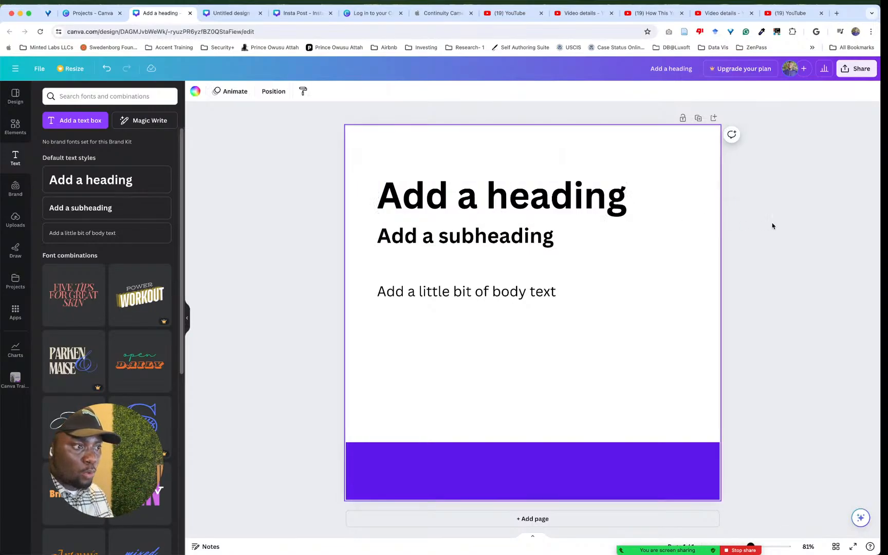
Step: Recolor the heading text with the violet from the document colors
{"action": "left_click", "coordinate": [538, 201]}
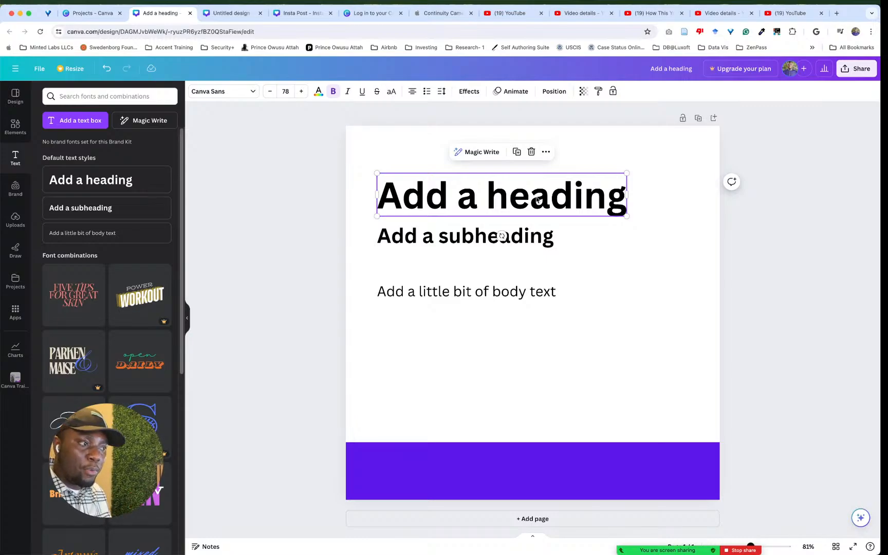
{"action": "left_click", "coordinate": [319, 92]}
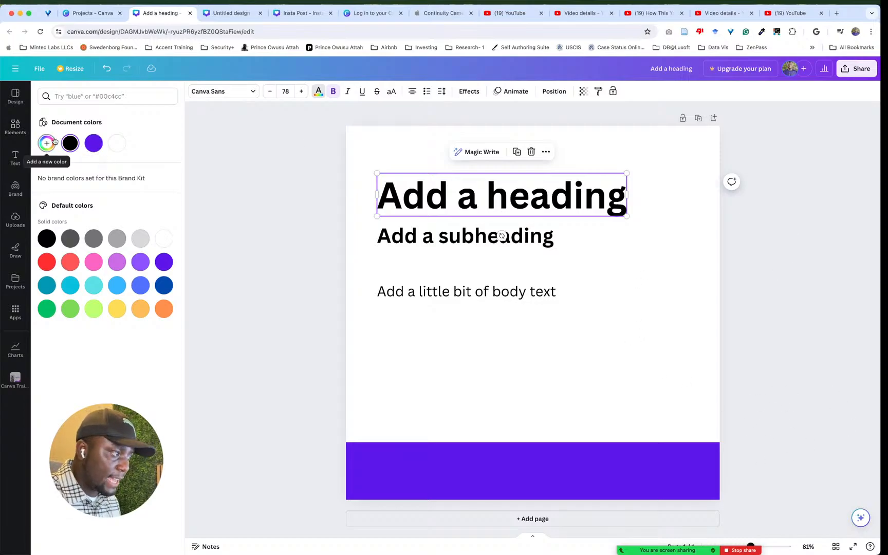
{"action": "left_click", "coordinate": [94, 143]}
{"action": "left_click", "coordinate": [532, 331]}
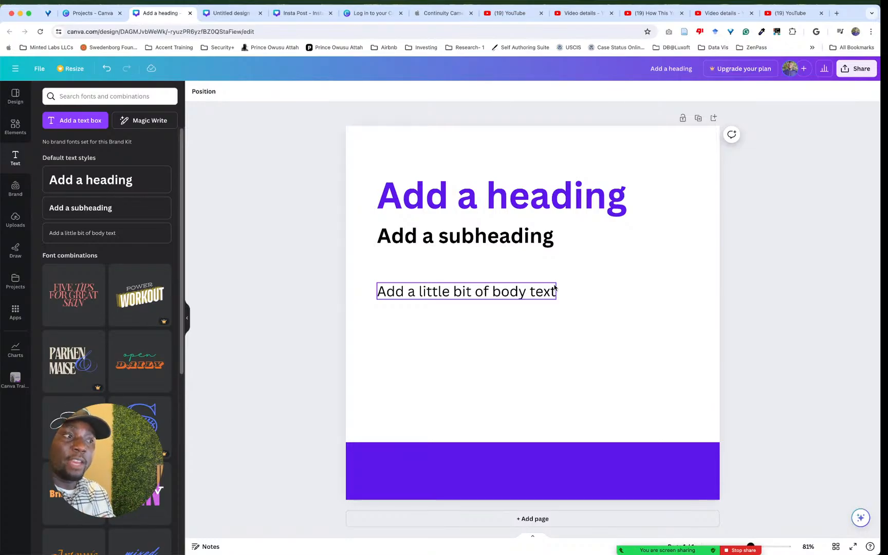
{"action": "left_click", "coordinate": [565, 359]}
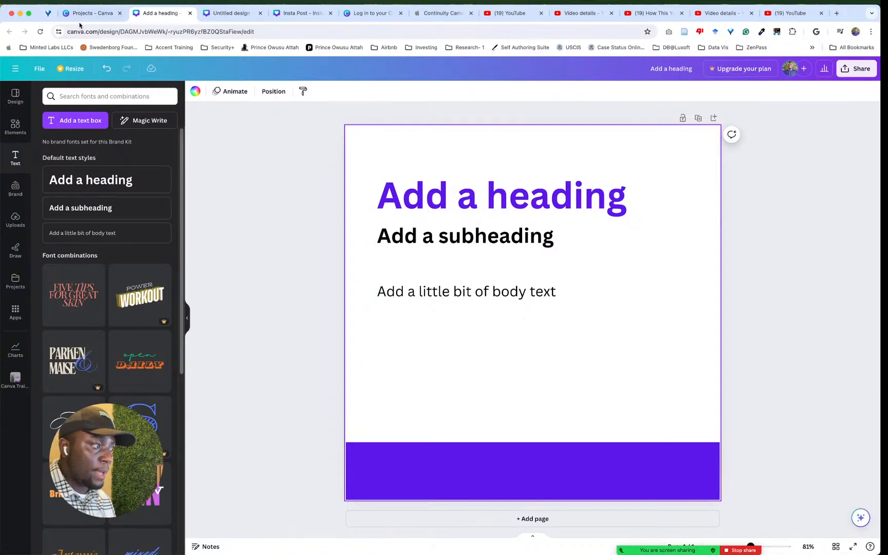
Step: Turn on rulers and guides for the design
{"action": "left_click", "coordinate": [41, 69]}
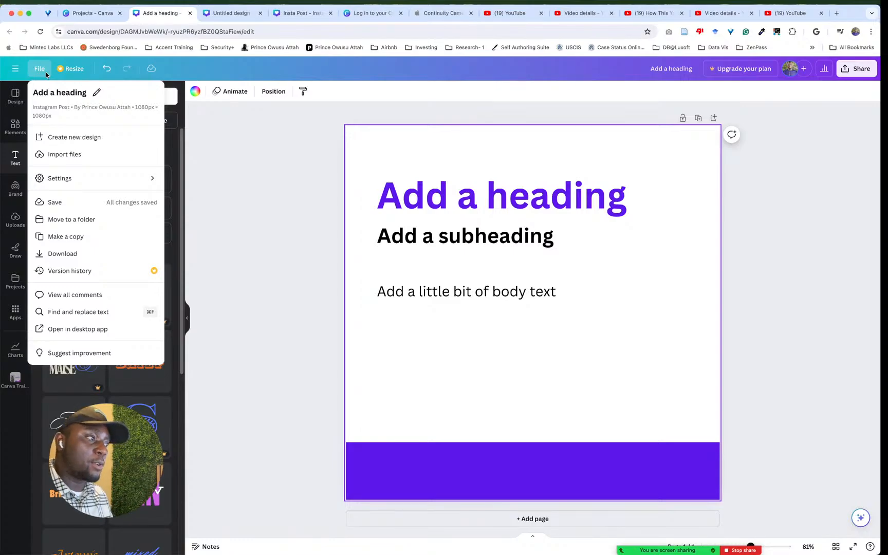
{"action": "left_click", "coordinate": [295, 201]}
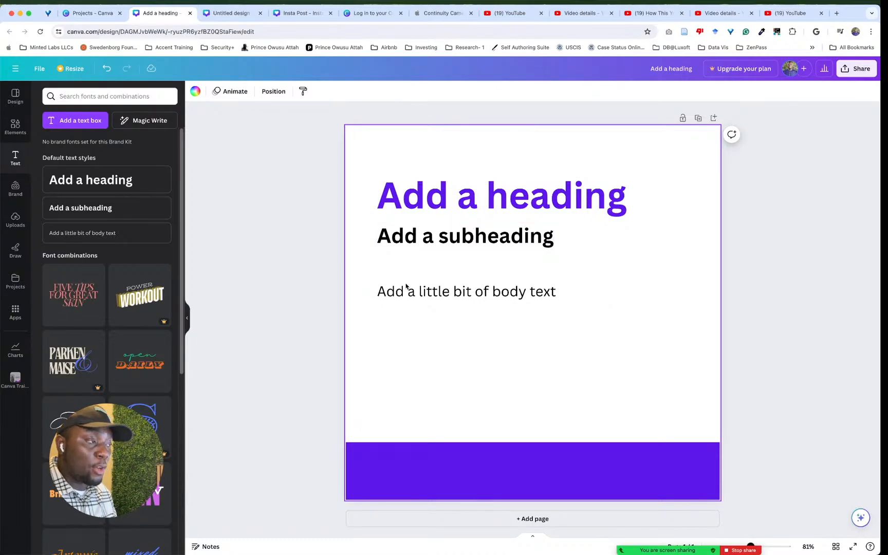
{"action": "left_click", "coordinate": [43, 67]}
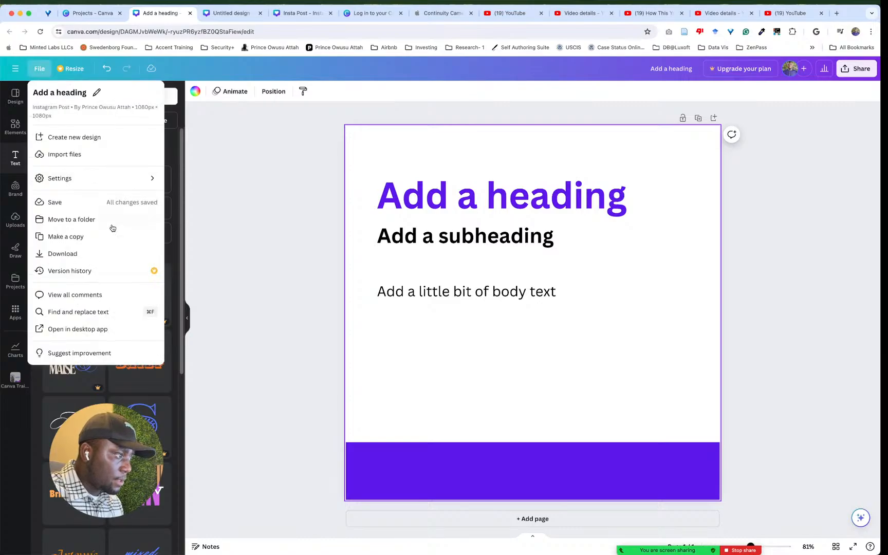
{"action": "mouse_move", "coordinate": [143, 184]}
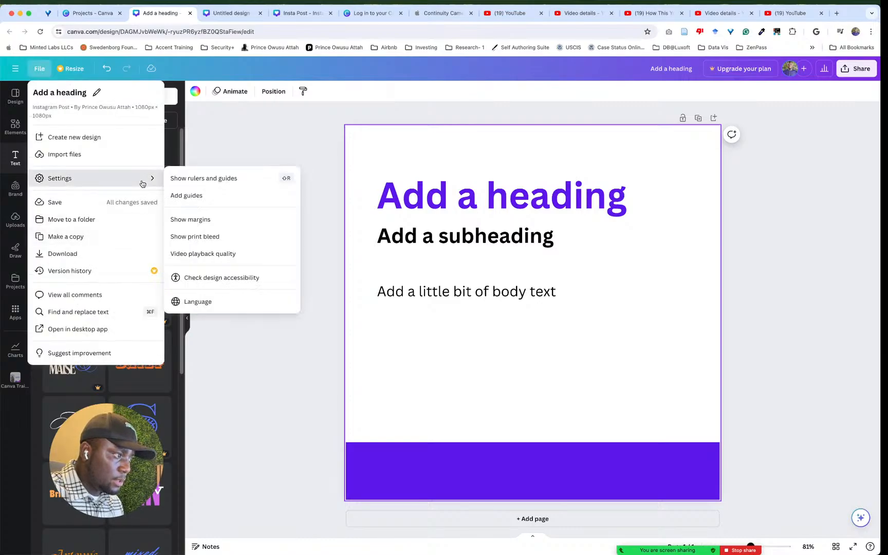
{"action": "left_click", "coordinate": [226, 181]}
Step: Preview the 12-column, 3-column and 3x3 grid guide presets on the page without adding any of them
{"action": "left_click", "coordinate": [38, 71]}
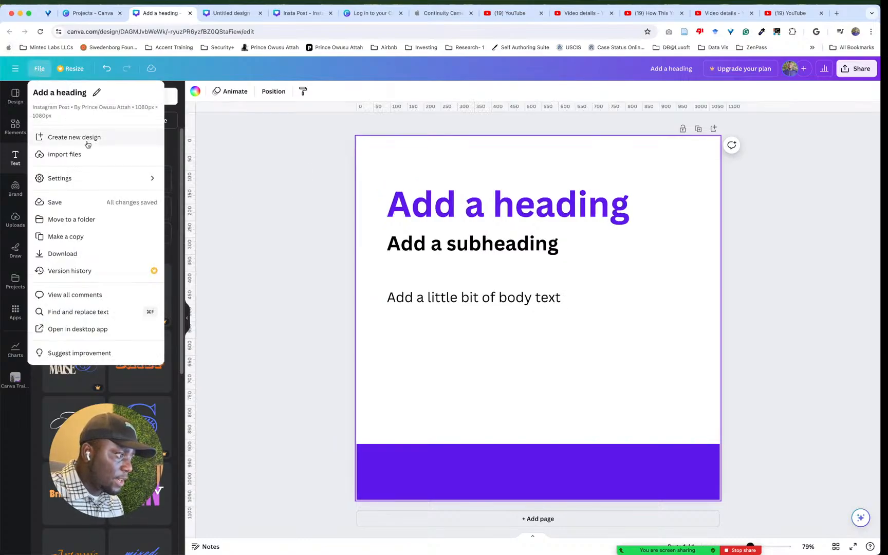
{"action": "mouse_move", "coordinate": [83, 180]}
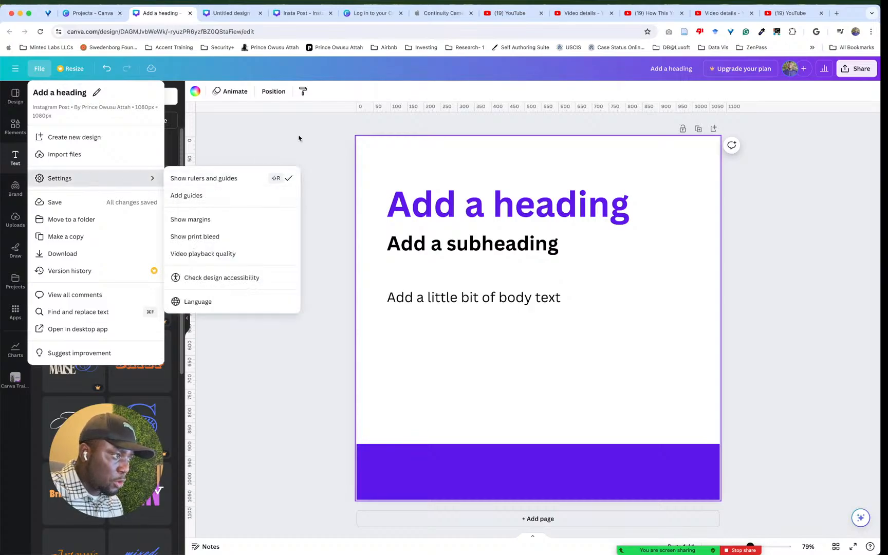
{"action": "left_click", "coordinate": [193, 196]}
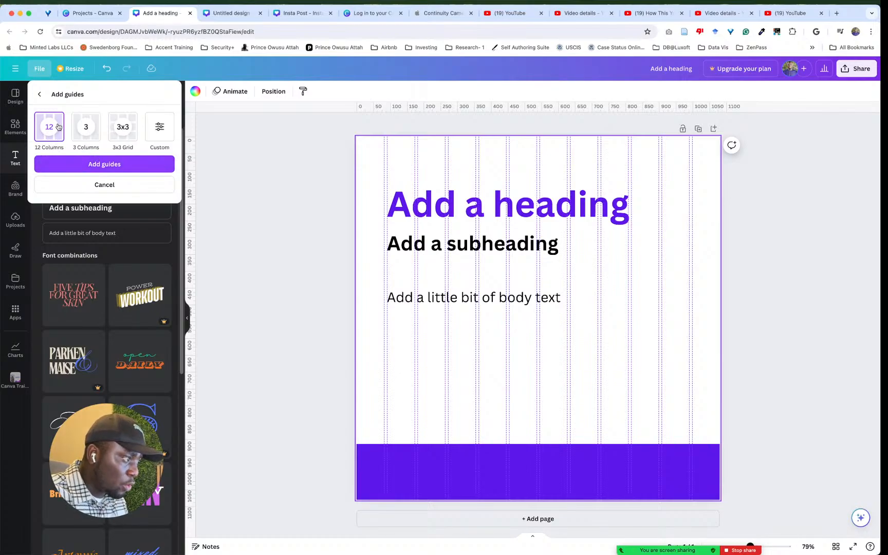
{"action": "left_click", "coordinate": [85, 127]}
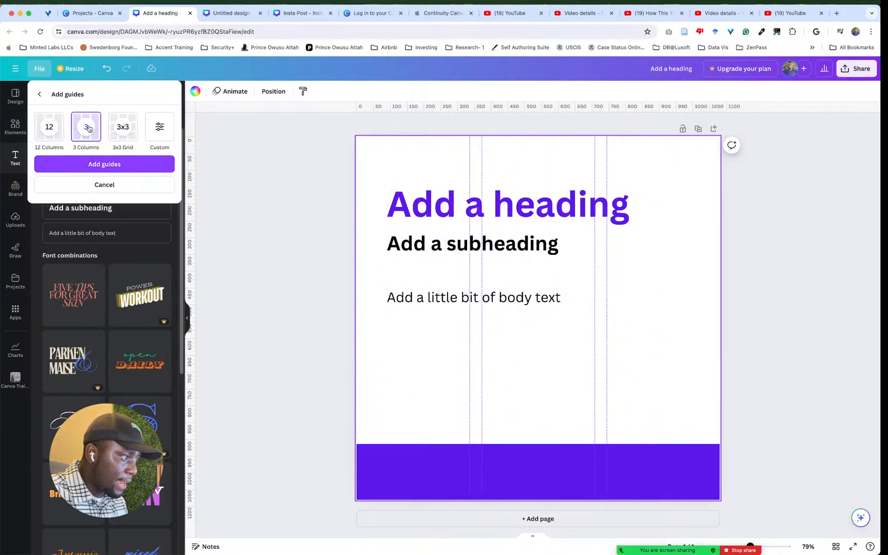
{"action": "left_click", "coordinate": [127, 131]}
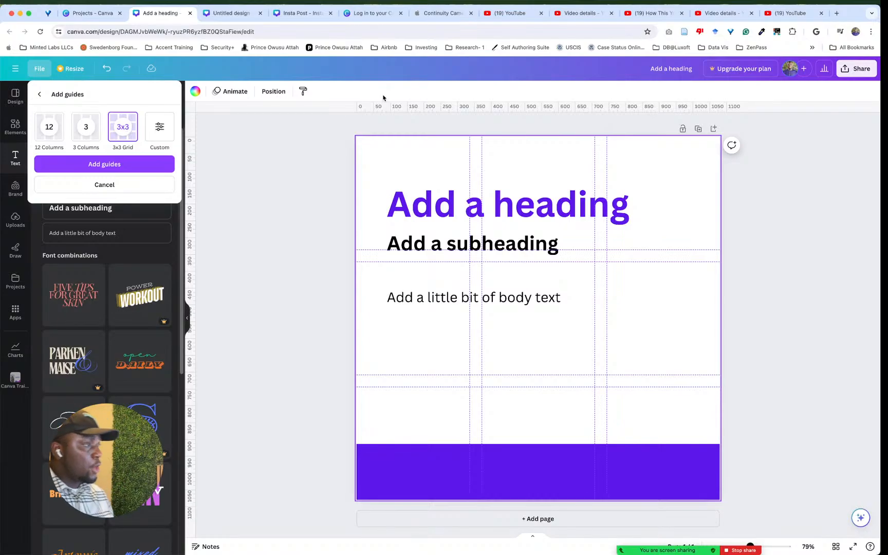
{"action": "left_click", "coordinate": [827, 214]}
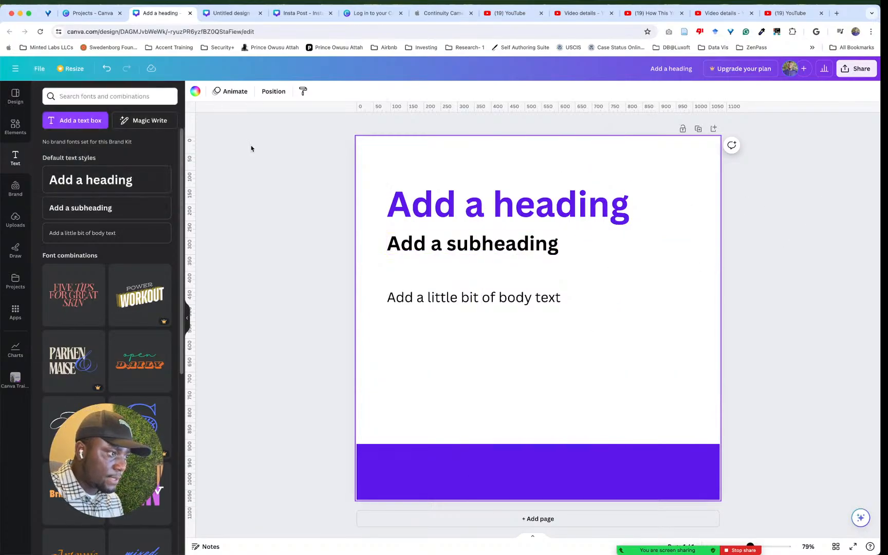
{"action": "left_click", "coordinate": [411, 219]}
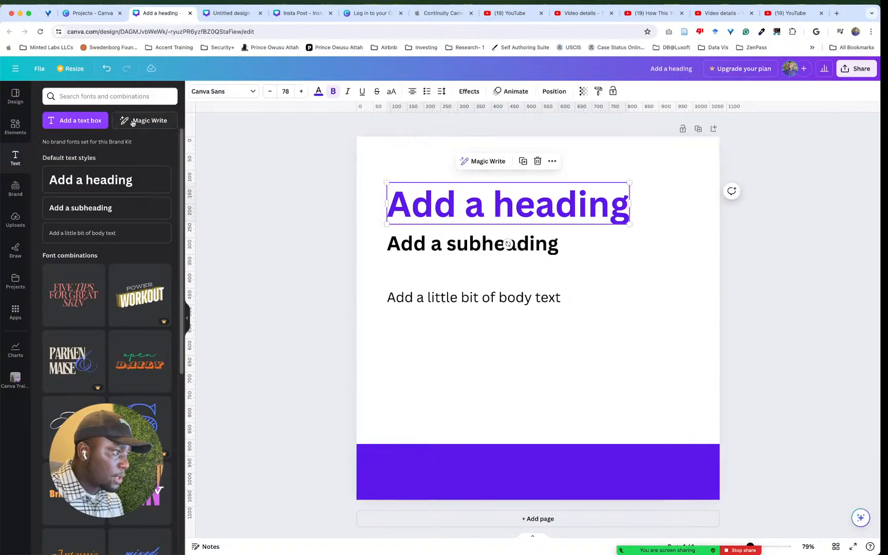
{"action": "left_click", "coordinate": [41, 68]}
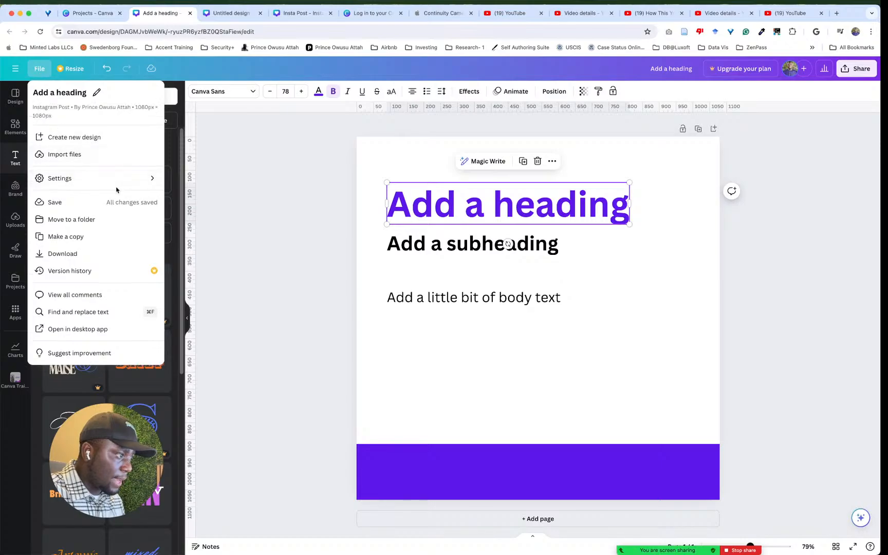
{"action": "mouse_move", "coordinate": [119, 183]}
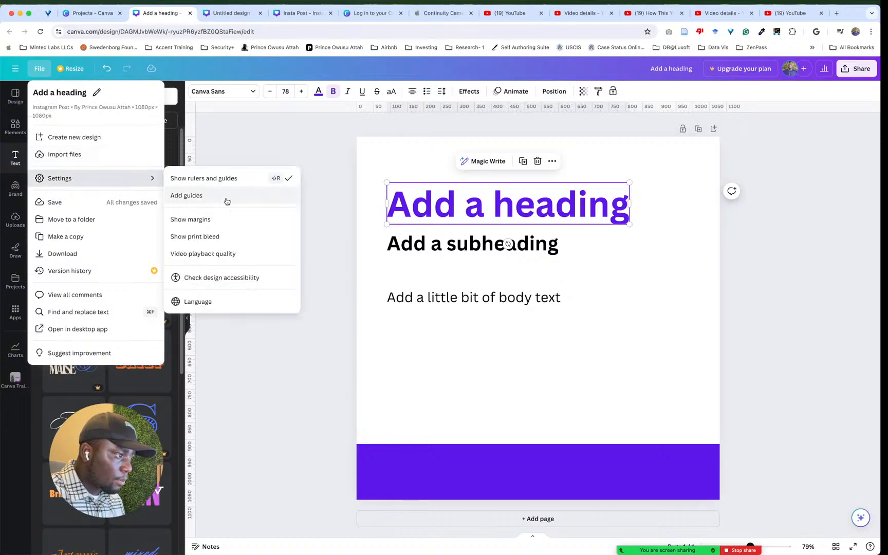
{"action": "left_click", "coordinate": [227, 201]}
{"action": "left_click", "coordinate": [95, 137]}
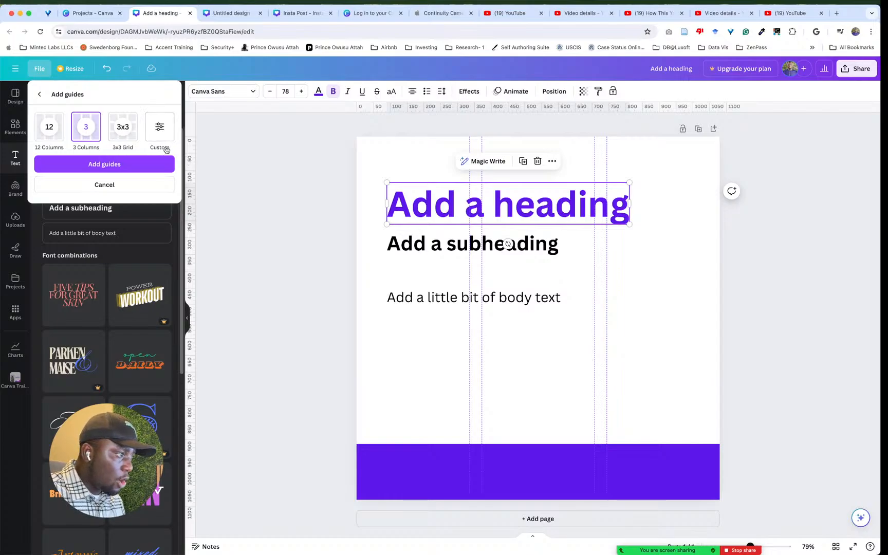
{"action": "left_click", "coordinate": [189, 168]}
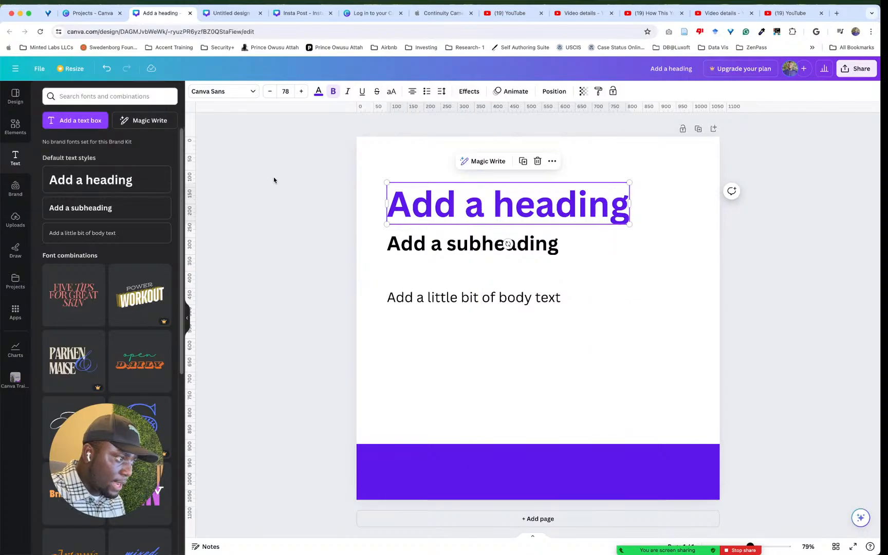
Step: Place three vertical guides on the page: across the heading's left half, through its centre and along its right edge
{"action": "left_click_drag", "start_coordinate": [194, 190], "coordinate": [473, 195]}
{"action": "left_click", "coordinate": [229, 238]}
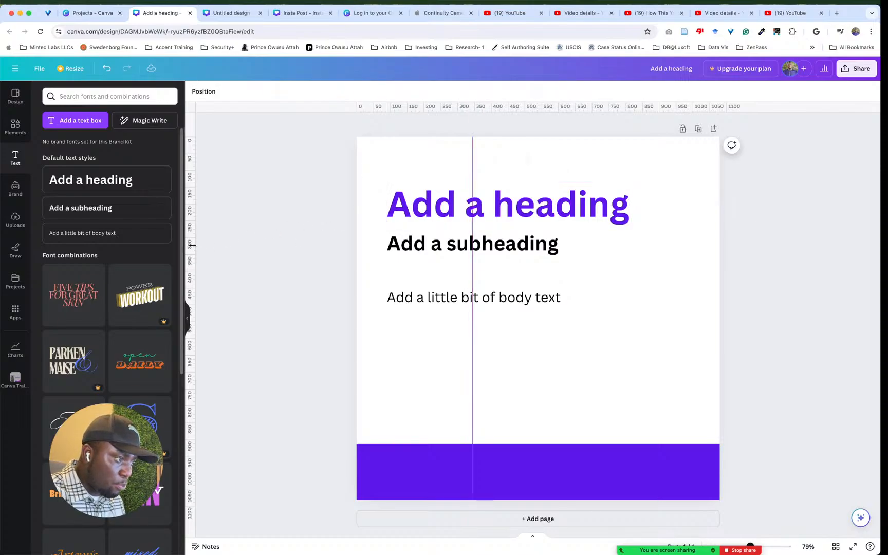
{"action": "left_click_drag", "start_coordinate": [191, 246], "coordinate": [509, 246]}
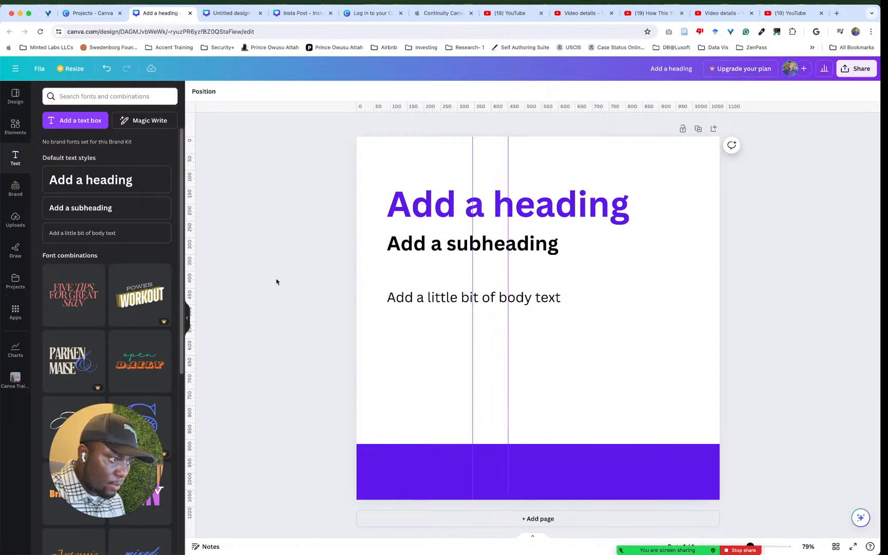
{"action": "left_click_drag", "start_coordinate": [189, 282], "coordinate": [630, 286]}
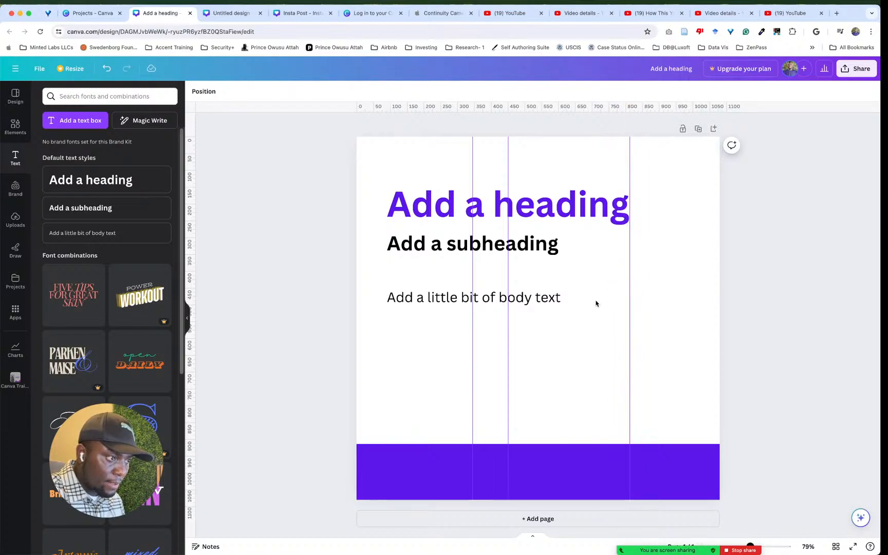
{"action": "left_click", "coordinate": [597, 303]}
Step: Set vertical guides at the page's right and left edges, reusing the leftmost guide, and add one along the text's left edge
{"action": "left_click_drag", "start_coordinate": [187, 266], "coordinate": [726, 281]}
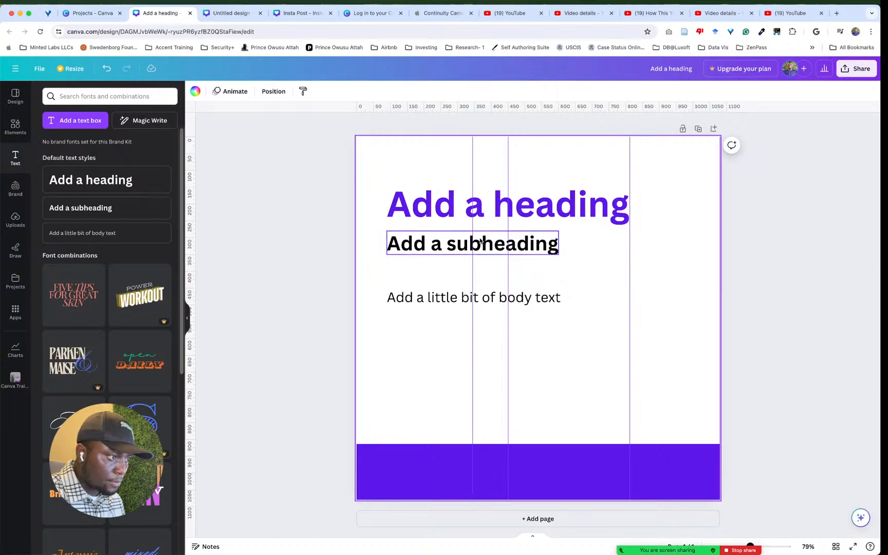
{"action": "left_click_drag", "start_coordinate": [473, 233], "coordinate": [351, 227]}
{"action": "left_click", "coordinate": [236, 230]}
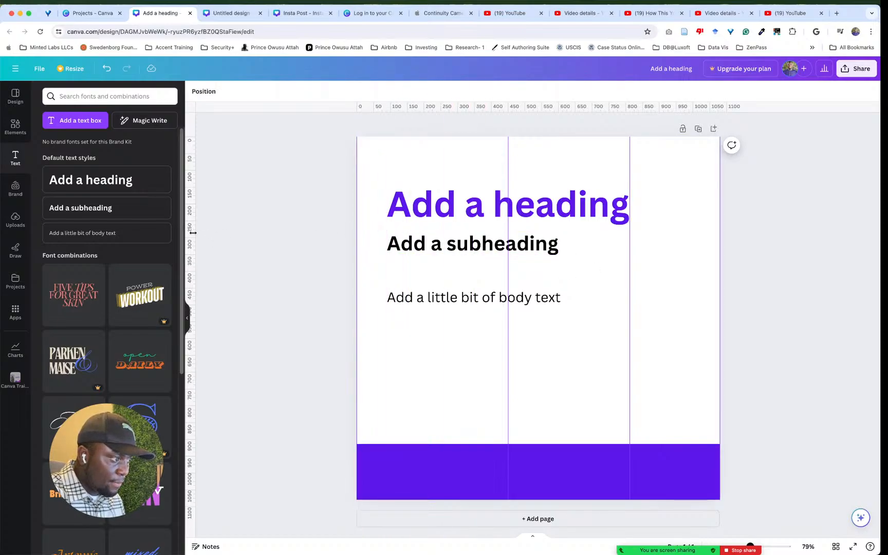
{"action": "left_click_drag", "start_coordinate": [193, 233], "coordinate": [388, 229]}
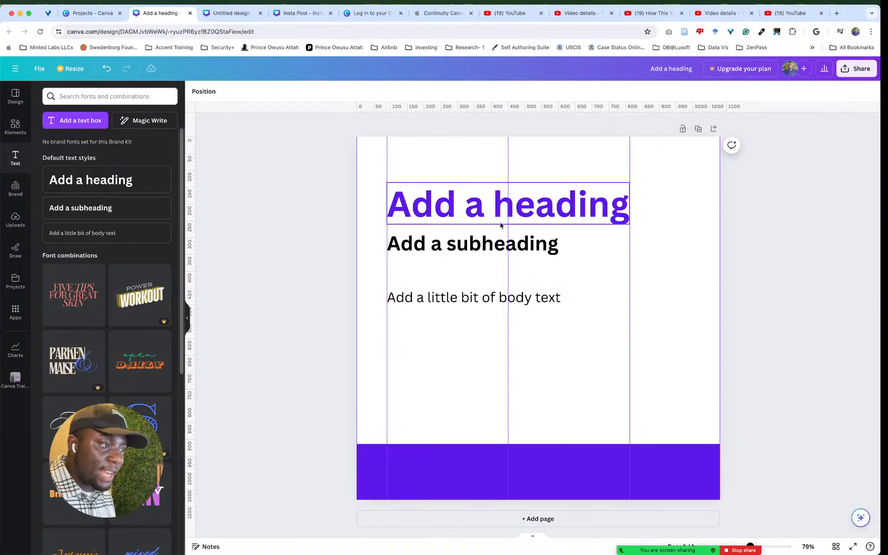
Step: Shift the heading past the page's left edge, then snap it back to the guide along the text's left edge
{"action": "left_click_drag", "start_coordinate": [466, 199], "coordinate": [409, 198]}
{"action": "left_click", "coordinate": [419, 160]}
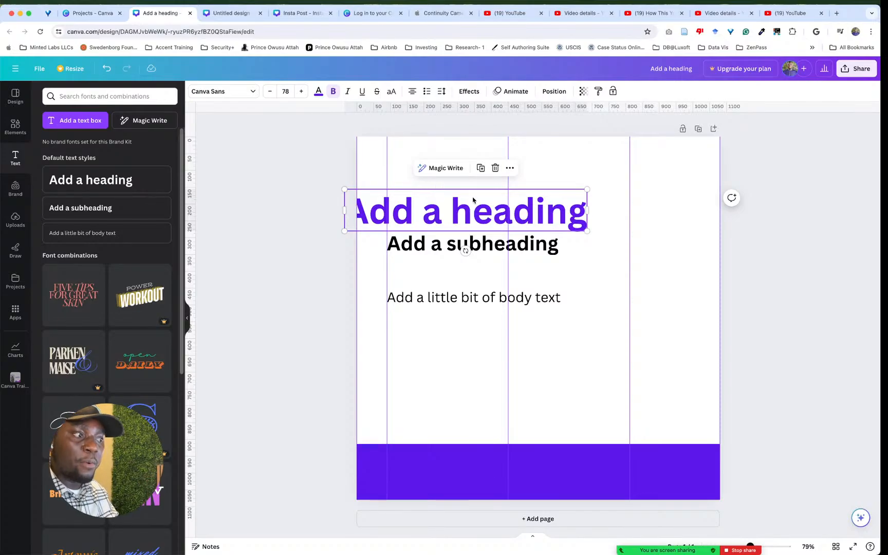
{"action": "left_click_drag", "start_coordinate": [459, 219], "coordinate": [500, 216]}
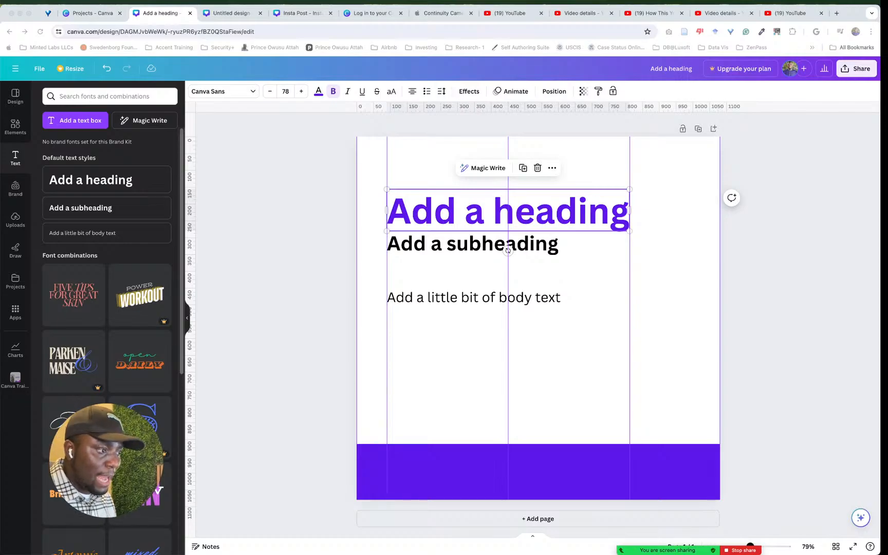
{"action": "left_click", "coordinate": [571, 366]}
{"action": "left_click", "coordinate": [651, 278]}
{"action": "left_click", "coordinate": [571, 229]}
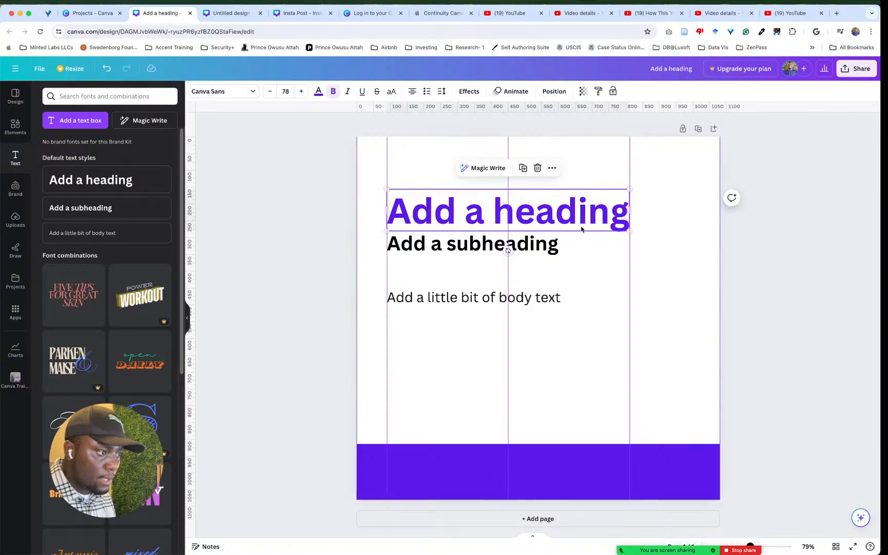
{"action": "left_click", "coordinate": [544, 253]}
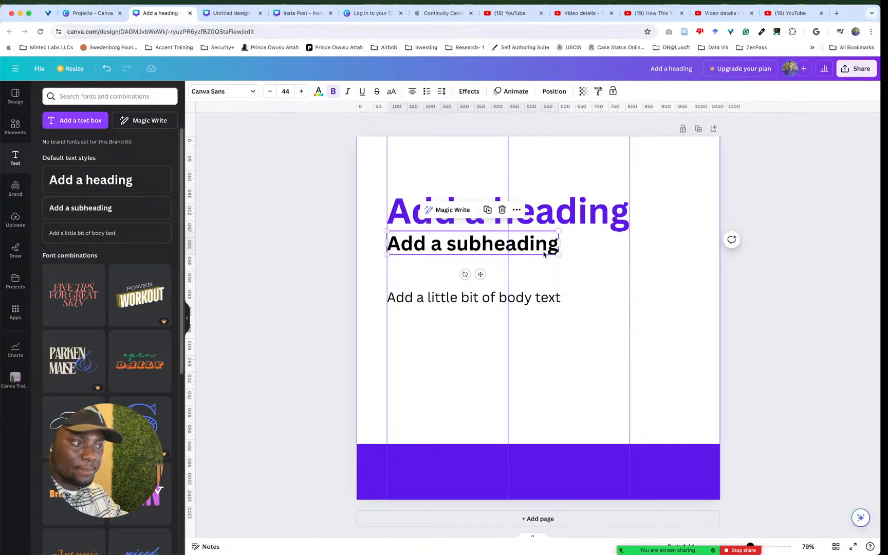
{"action": "left_click", "coordinate": [583, 231]}
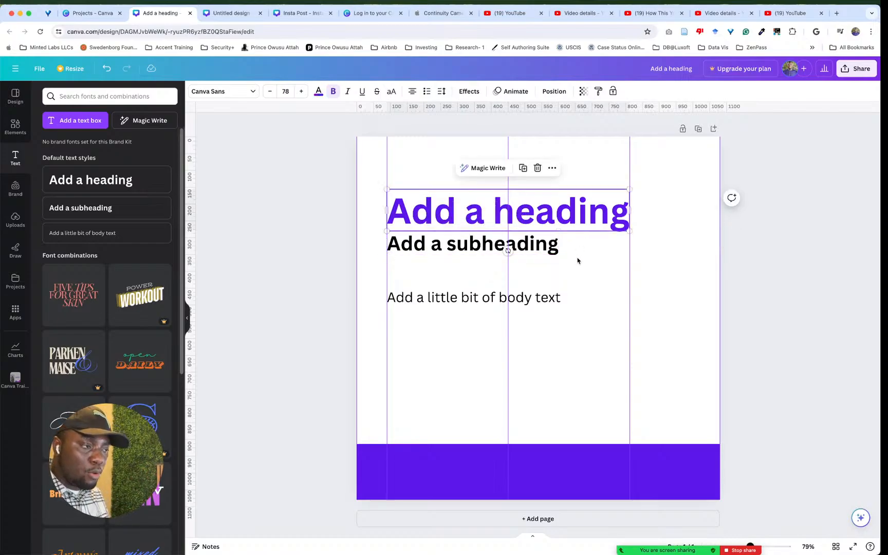
{"action": "left_click", "coordinate": [577, 260]}
{"action": "left_click", "coordinate": [526, 242]}
{"action": "left_click", "coordinate": [568, 226]}
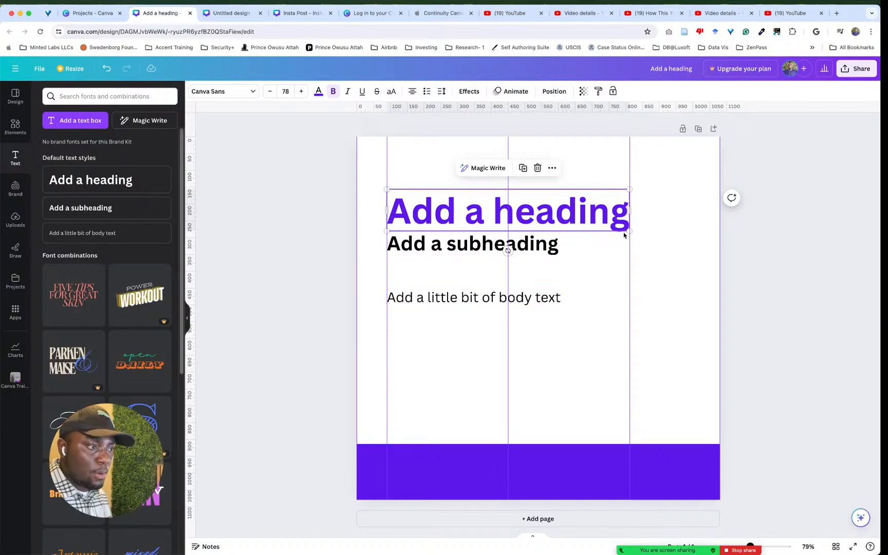
Step: Nudge the subheading slightly down to open a small gap beneath the heading, keeping it on the guide along the text's left edge
{"action": "left_click", "coordinate": [530, 246]}
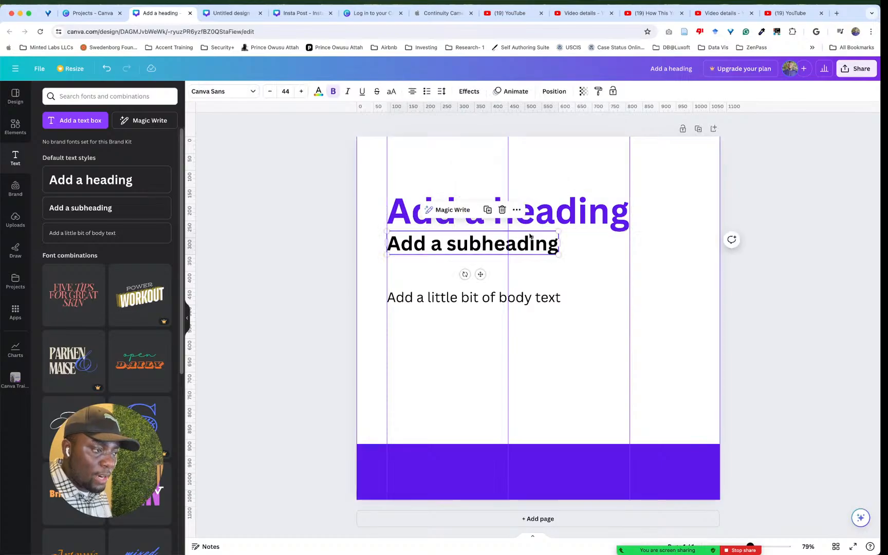
{"action": "left_click", "coordinate": [606, 282]}
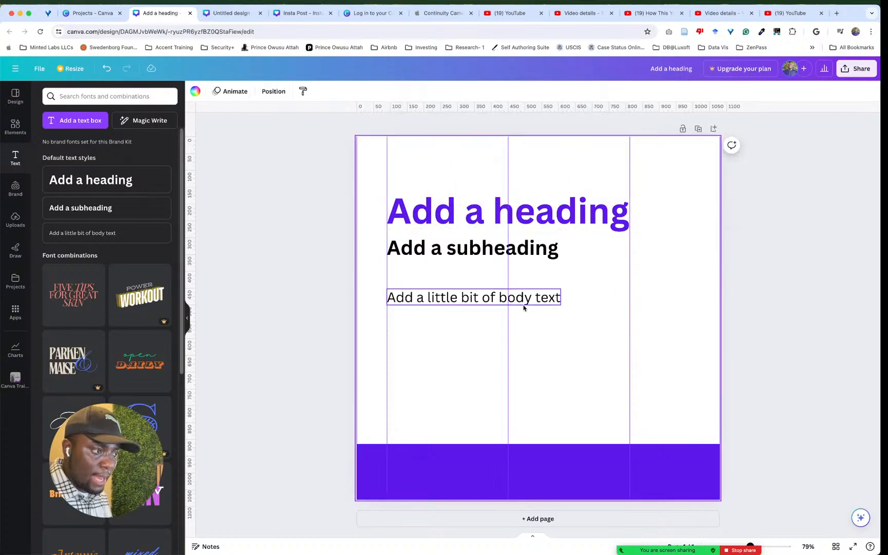
{"action": "left_click", "coordinate": [525, 299]}
{"action": "left_click", "coordinate": [612, 302]}
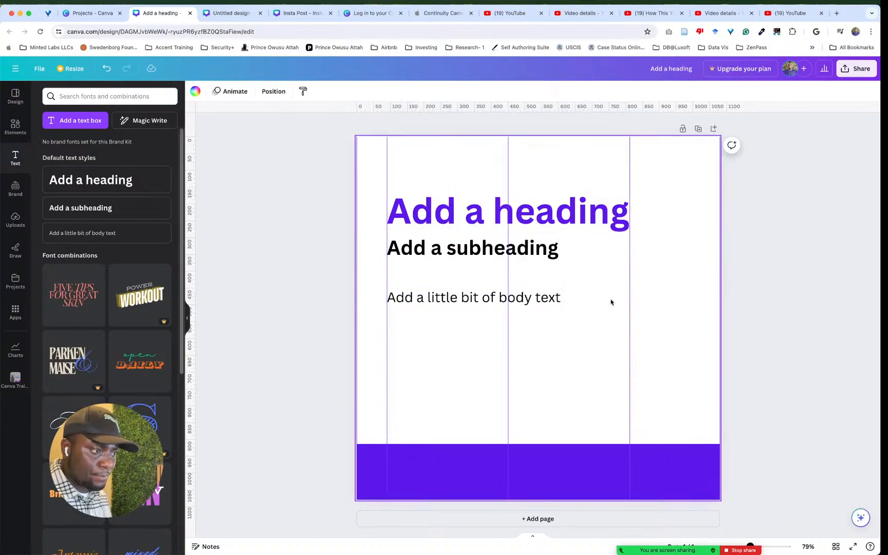
{"action": "left_click", "coordinate": [531, 260]}
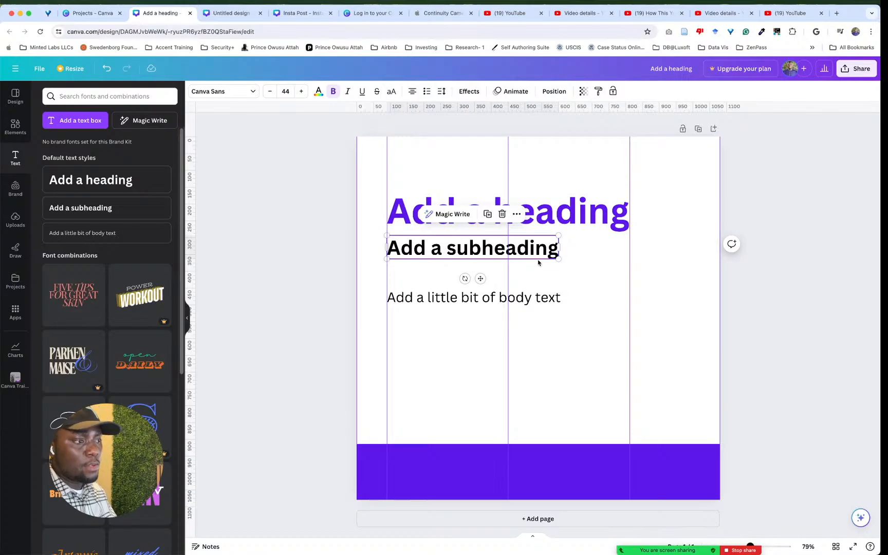
{"action": "left_click", "coordinate": [589, 227]}
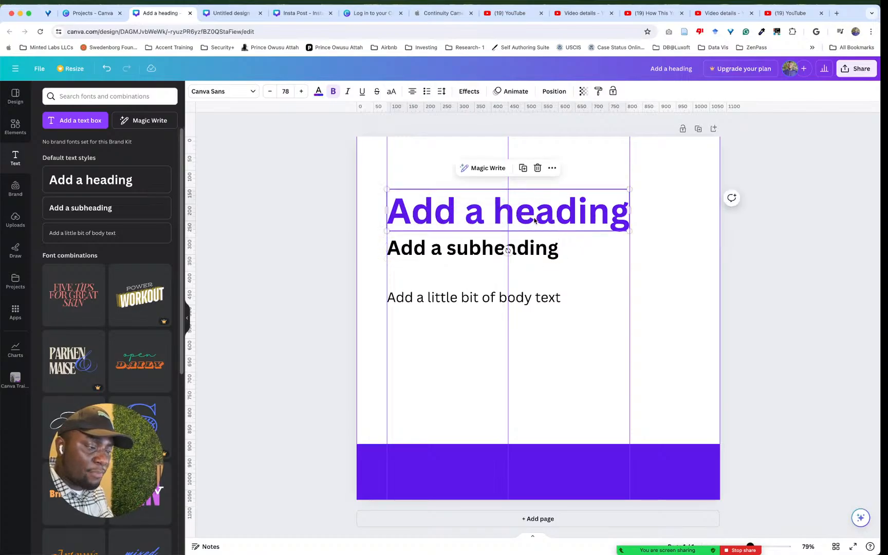
Step: Try the heading text in black from the document colours, then set it back to purple
{"action": "double_click", "coordinate": [569, 218]}
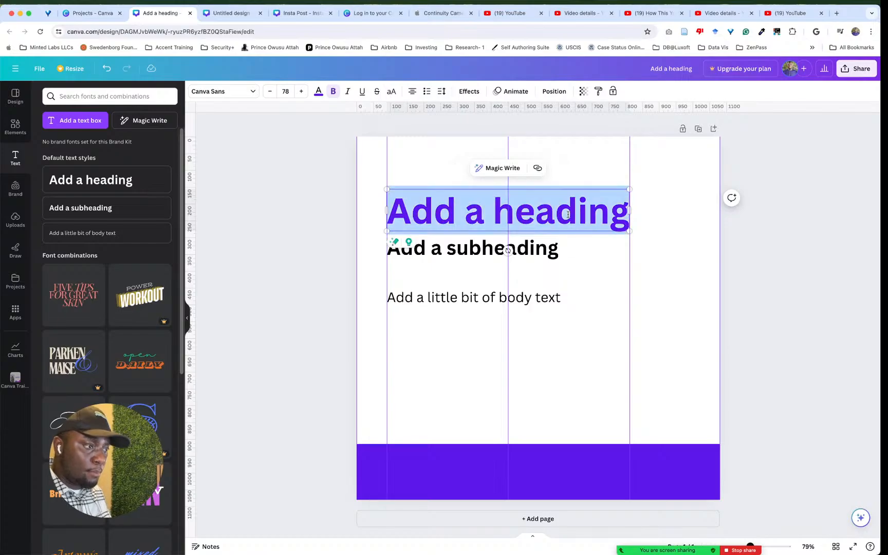
{"action": "left_click", "coordinate": [318, 93]}
{"action": "left_click", "coordinate": [71, 144]}
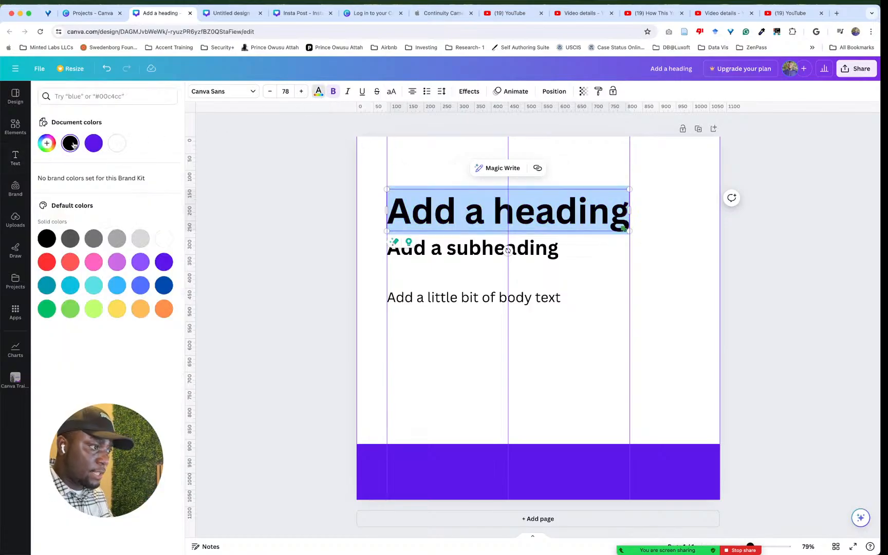
{"action": "left_click", "coordinate": [94, 144]}
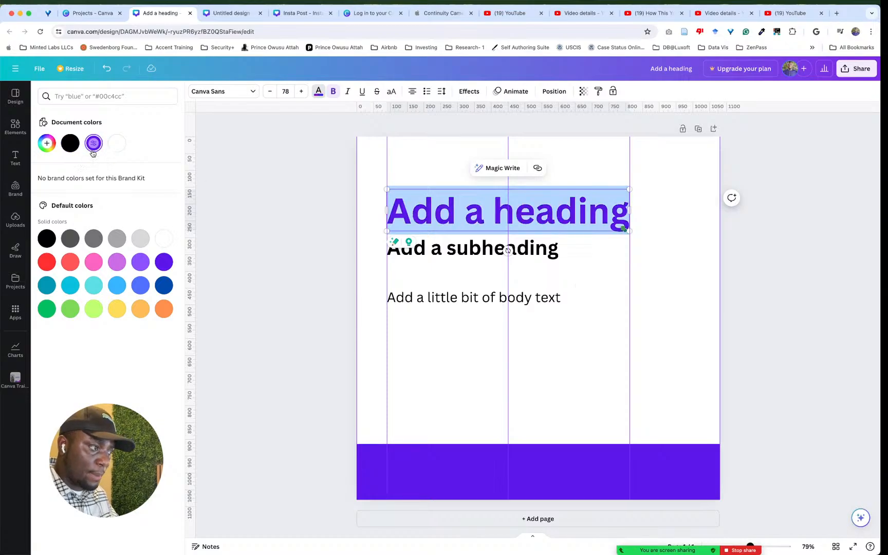
{"action": "left_click", "coordinate": [589, 322]}
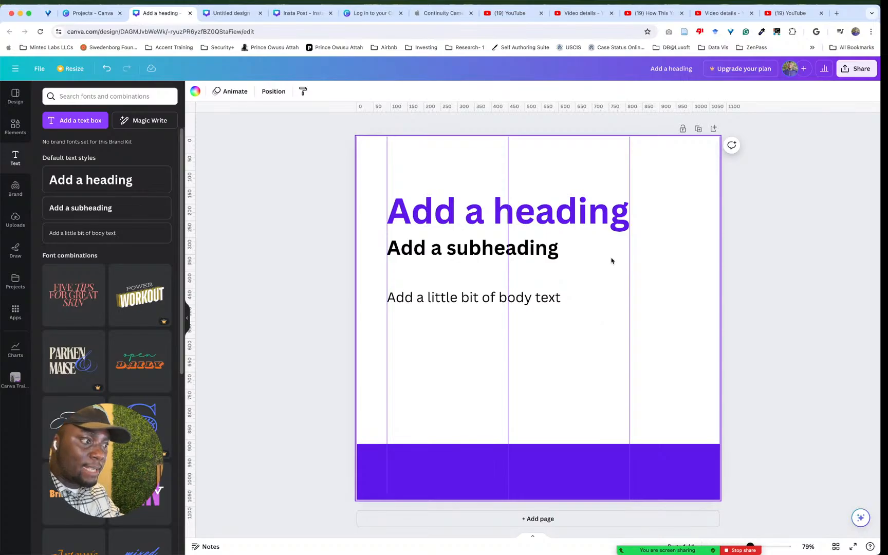
Step: Move the body text slightly up towards the subheading, keeping it on the guide along the text's left edge
{"action": "left_click", "coordinate": [516, 257]}
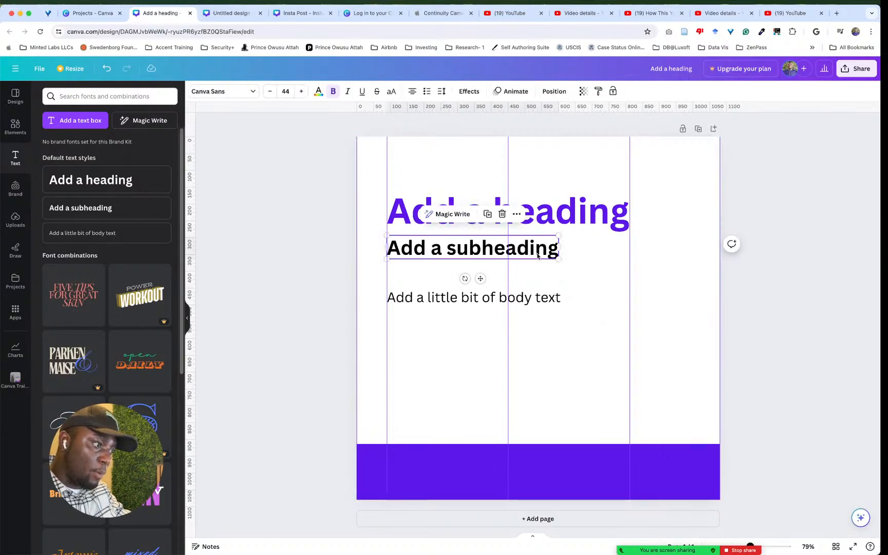
{"action": "left_click", "coordinate": [581, 271]}
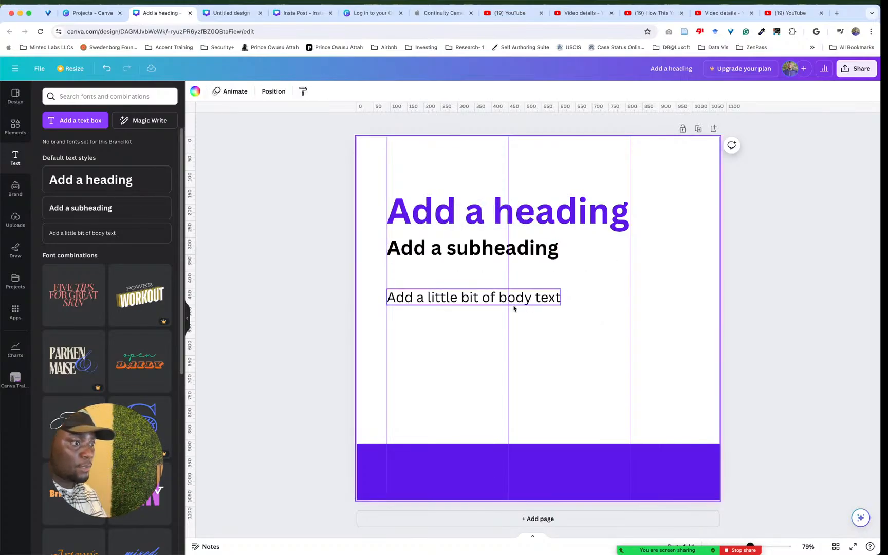
{"action": "left_click", "coordinate": [522, 301]}
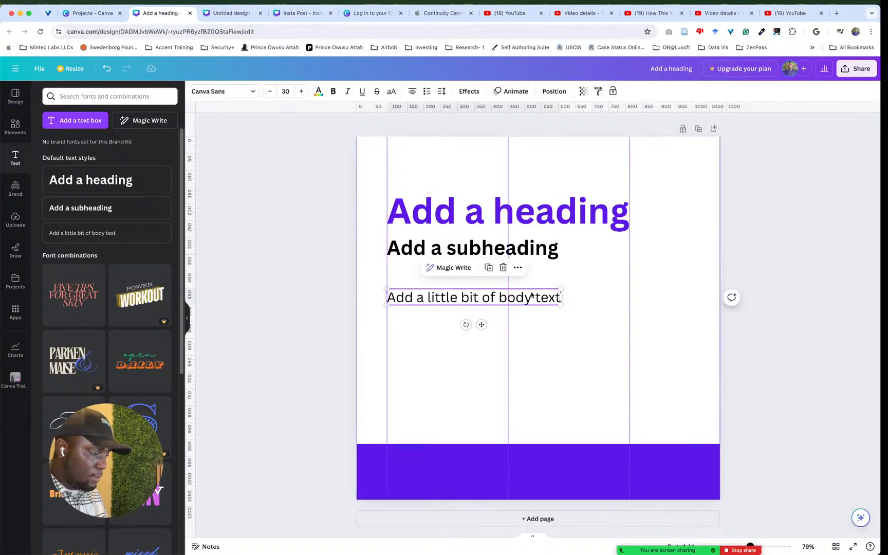
{"action": "mouse_move", "coordinate": [532, 297]}
{"action": "left_mouse_down"}
{"action": "mouse_move", "coordinate": [531, 279]}
{"action": "mouse_move", "coordinate": [527, 315]}
{"action": "mouse_move", "coordinate": [525, 291]}
{"action": "left_mouse_up"}
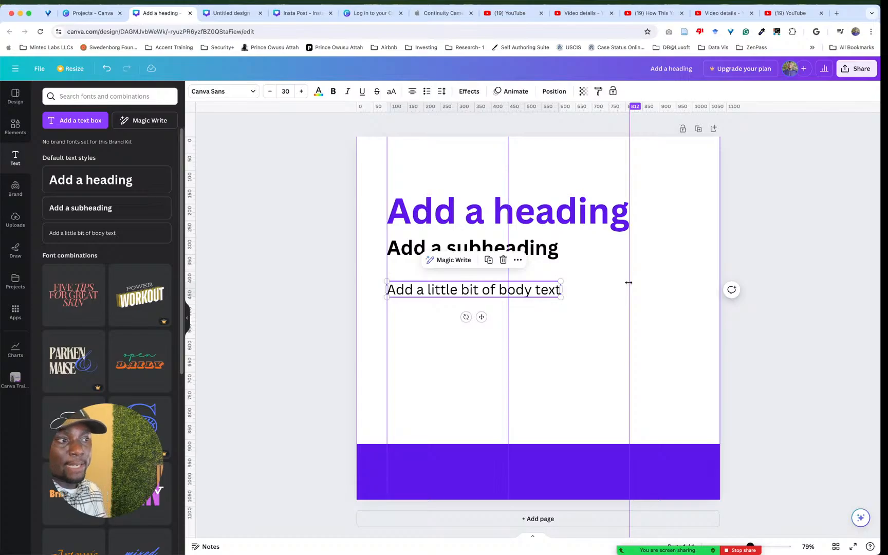
{"action": "left_click", "coordinate": [506, 199]}
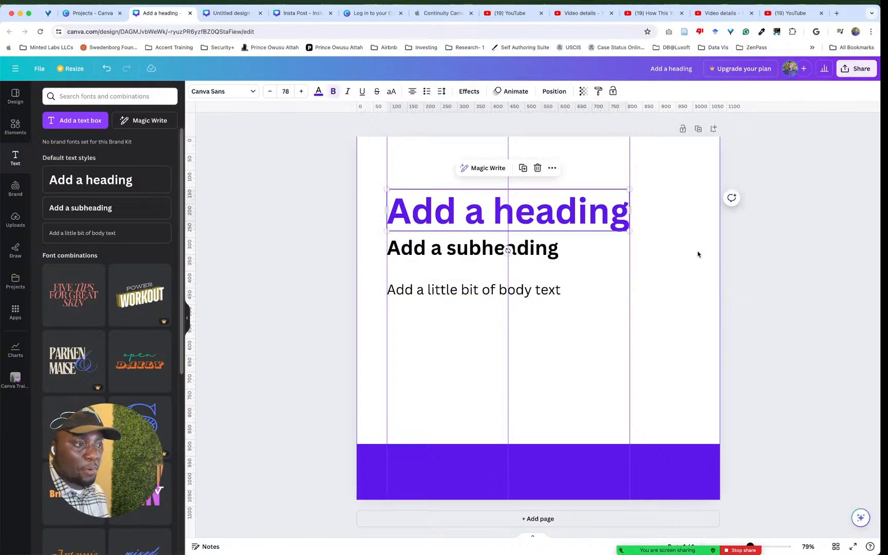
{"action": "left_click", "coordinate": [665, 242]}
{"action": "left_click", "coordinate": [618, 228]}
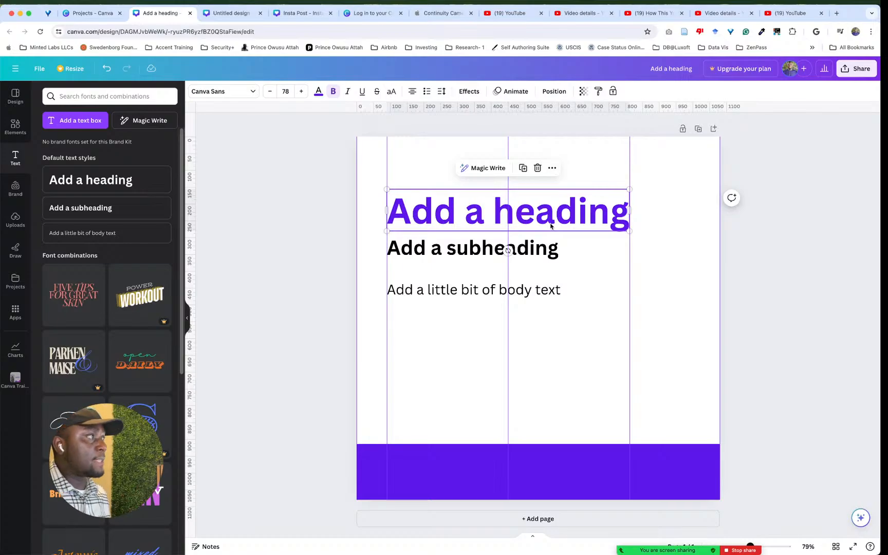
Step: Search Google for "lorem ipsum" in a new browser tab and open the lipsum.com generator site
{"action": "left_click", "coordinate": [840, 15]}
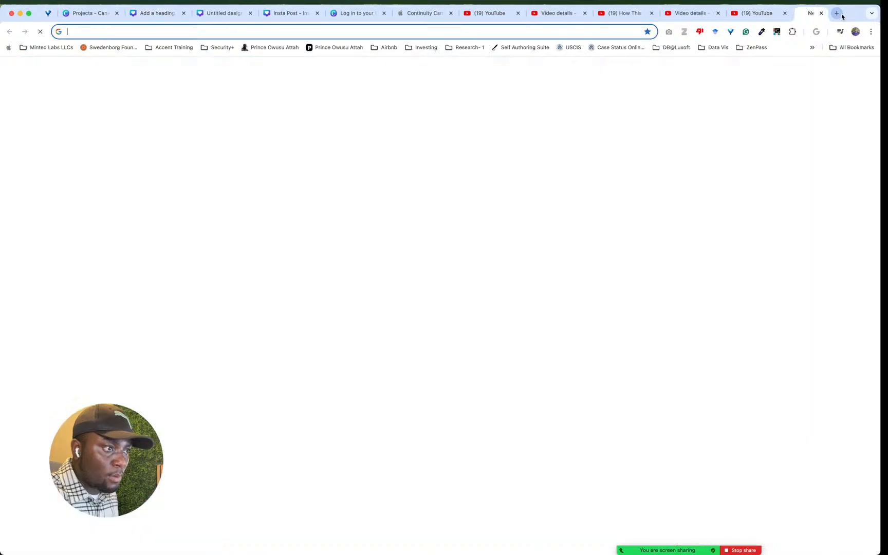
{"action": "type", "text": "lorem"}
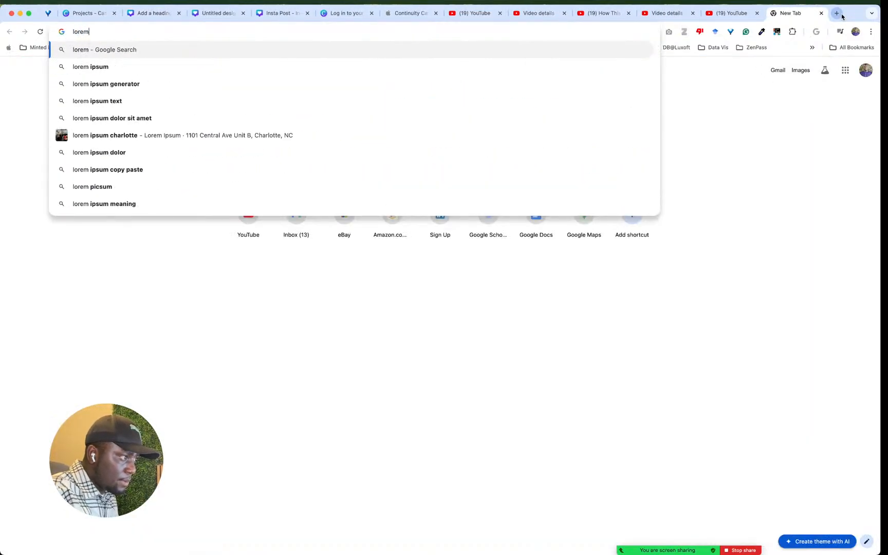
{"action": "type", "text": " ipsum"}
{"action": "key", "text": "Return"}
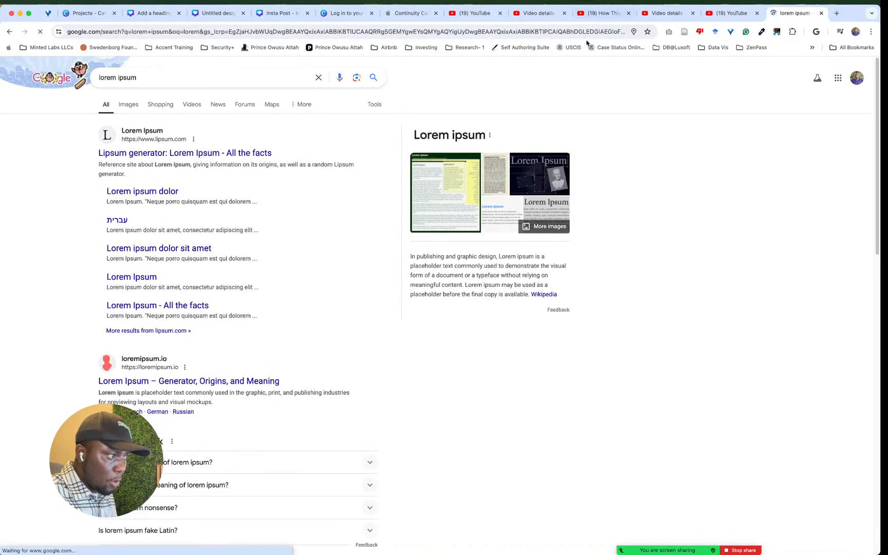
{"action": "left_click", "coordinate": [195, 153]}
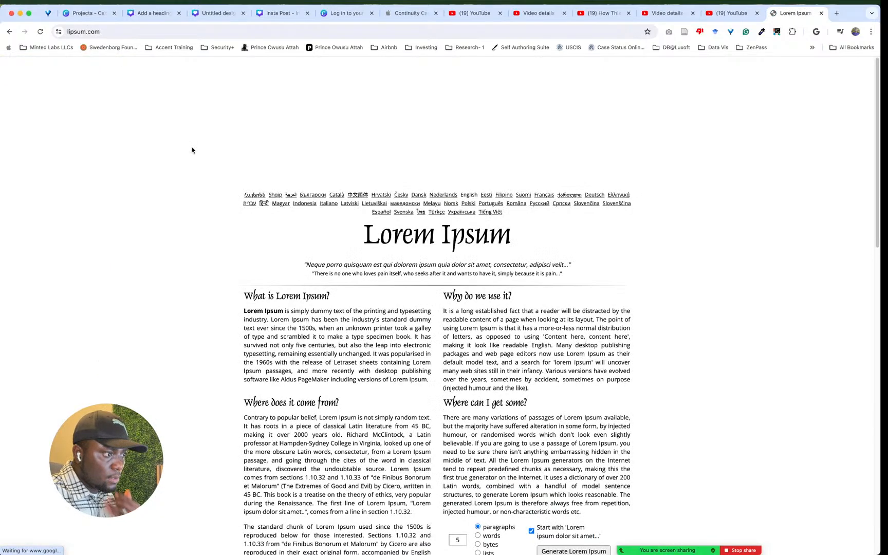
Step: Generate five paragraphs of Lorem Ipsum and copy the first paragraph
{"action": "scroll", "coordinate": [526, 309], "scroll_direction": "down", "scroll_amount": 10}
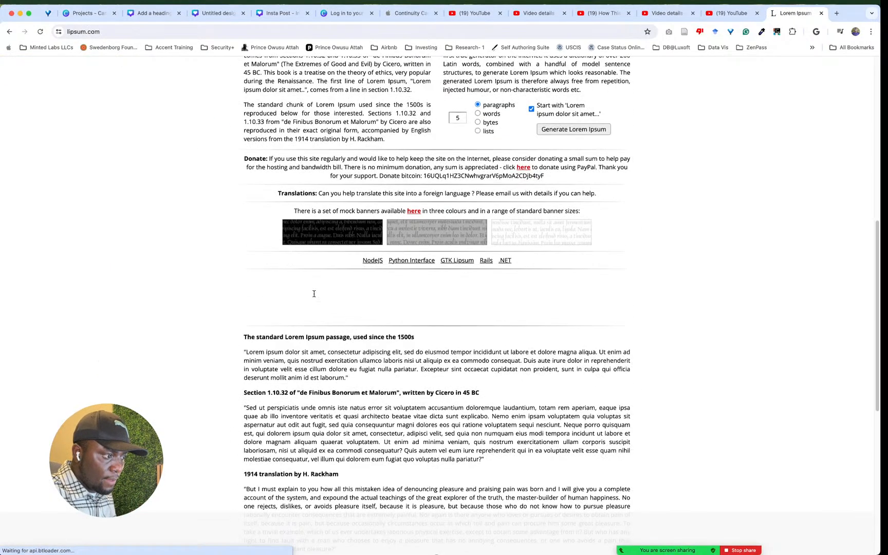
{"action": "left_click", "coordinate": [573, 129]}
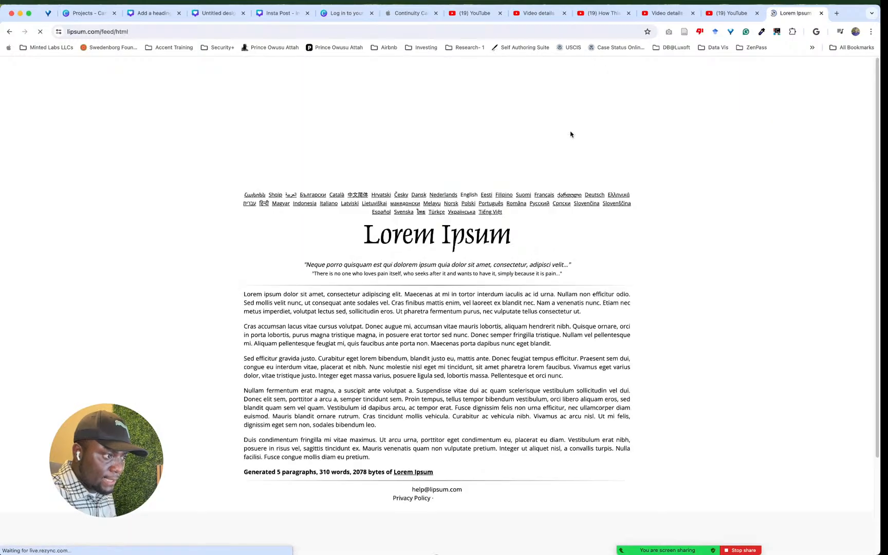
{"action": "scroll", "coordinate": [568, 135], "scroll_direction": "down", "scroll_amount": 2}
{"action": "left_click_drag", "start_coordinate": [245, 243], "coordinate": [582, 260]}
{"action": "key", "text": "super+c"}
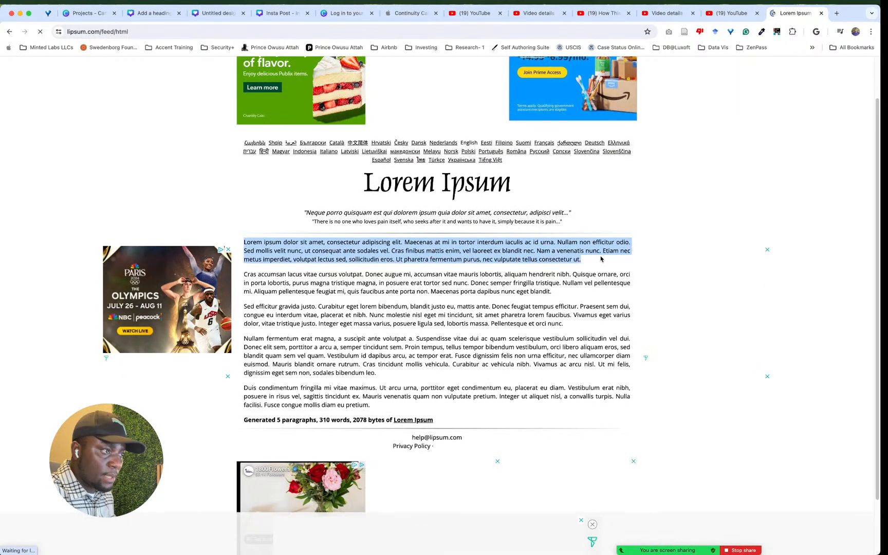
Step: Switch back to the Canva design and widen the body text box to the vertical guide at the heading's right edge
{"action": "left_click", "coordinate": [100, 17]}
{"action": "left_click", "coordinate": [153, 13]}
{"action": "left_click", "coordinate": [511, 292]}
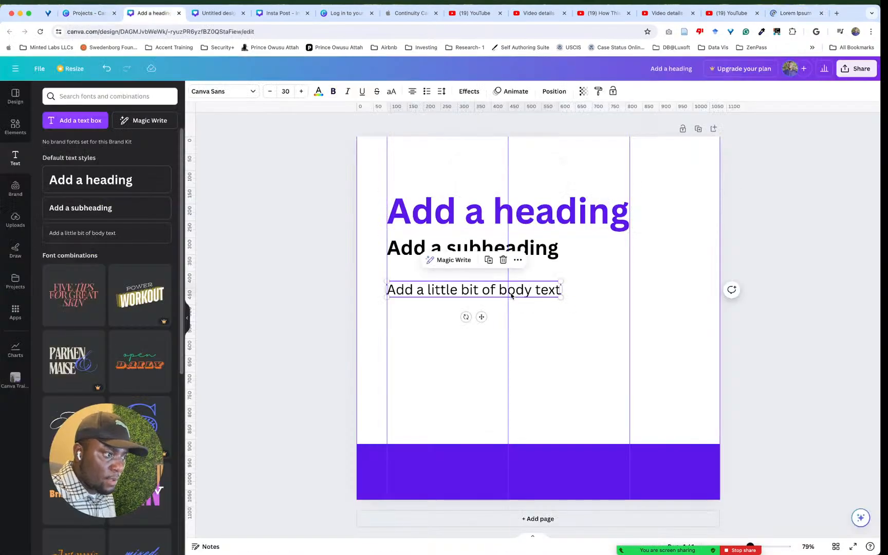
{"action": "left_click", "coordinate": [511, 292]}
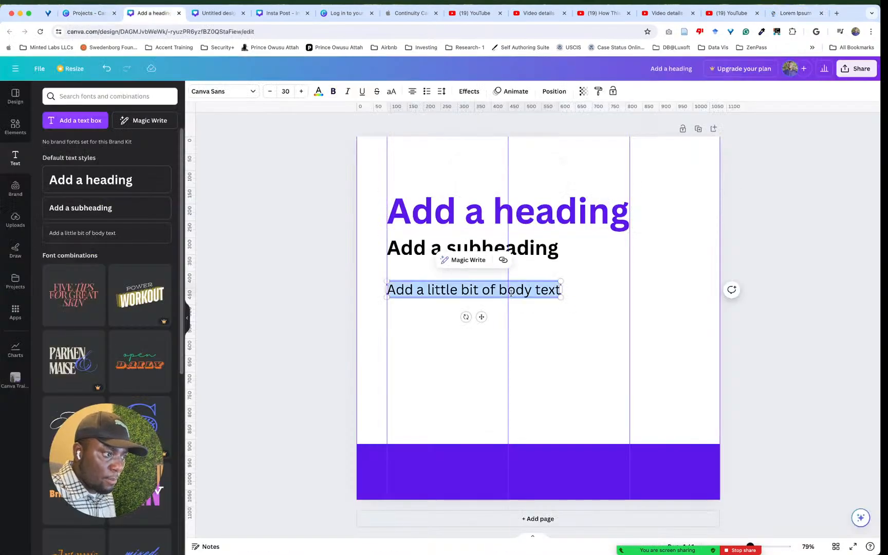
{"action": "left_click", "coordinate": [574, 291]}
{"action": "left_click", "coordinate": [555, 291]}
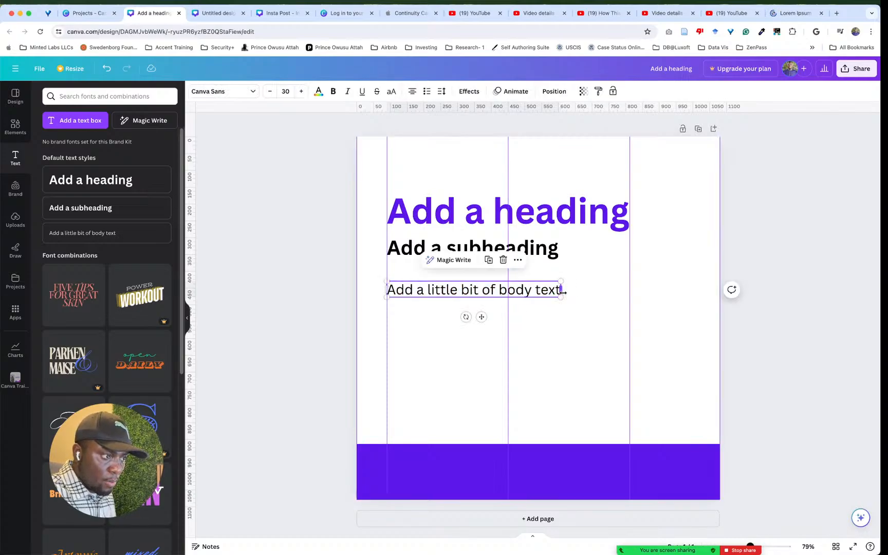
{"action": "left_click_drag", "start_coordinate": [566, 291], "coordinate": [638, 295]}
{"action": "left_click", "coordinate": [642, 295]}
{"action": "left_click", "coordinate": [629, 293]}
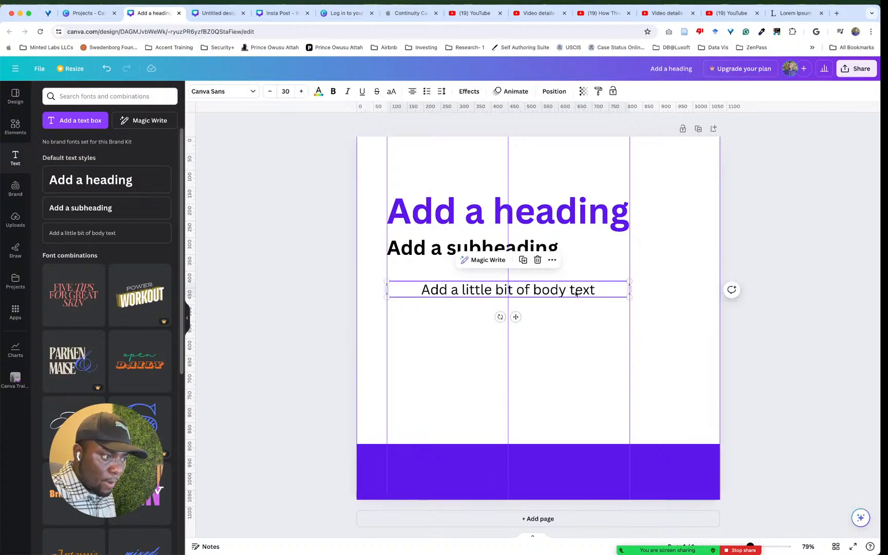
Step: Move the vertical guide at the heading's right edge outward, leaving a narrow margin before the page's right edge
{"action": "left_click", "coordinate": [664, 284]}
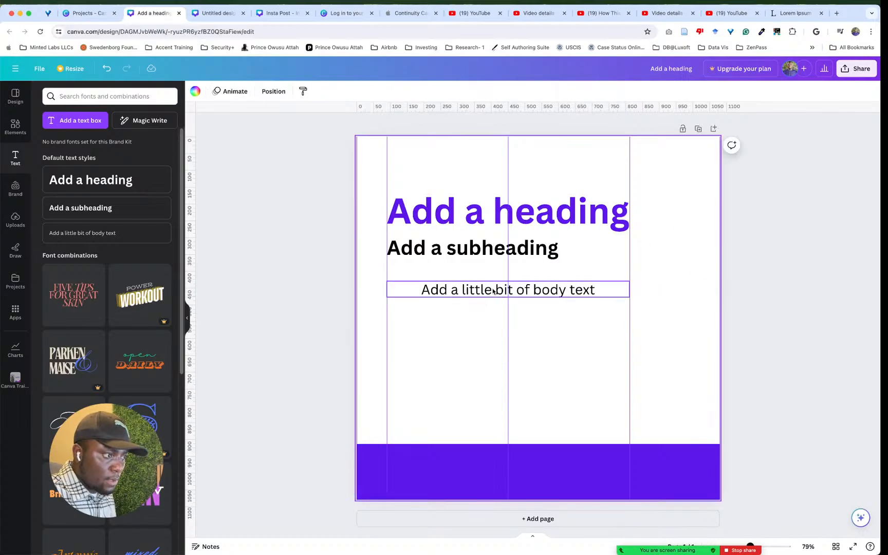
{"action": "left_click_drag", "start_coordinate": [719, 304], "coordinate": [685, 270]}
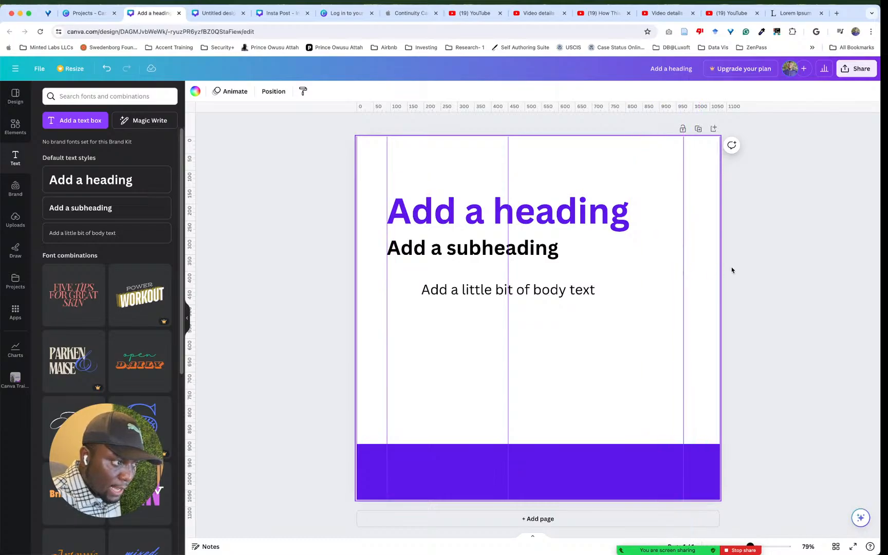
{"action": "left_click", "coordinate": [301, 195]}
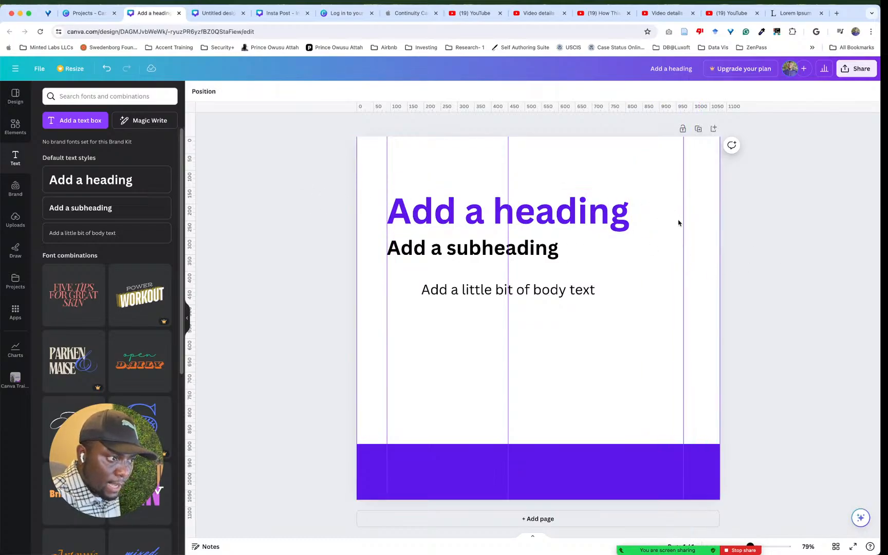
Step: Left-align the body text within its widened box
{"action": "left_click", "coordinate": [492, 296]}
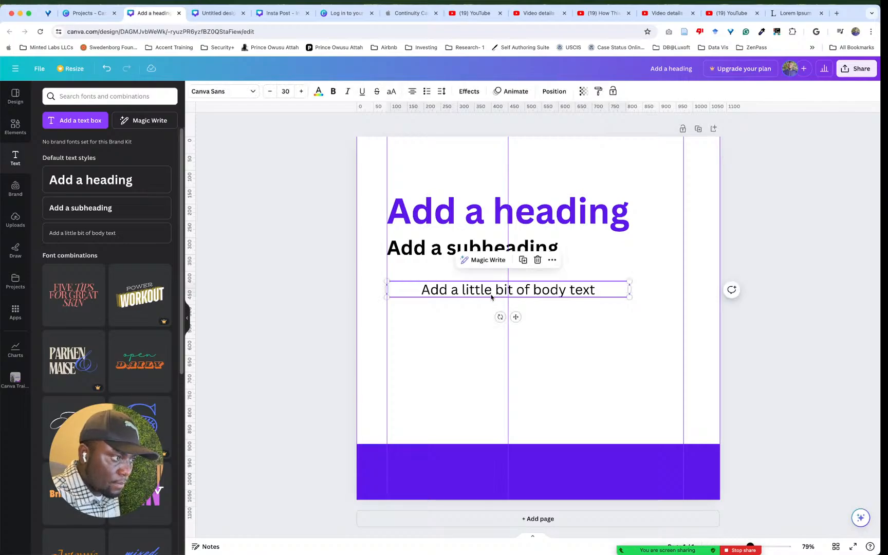
{"action": "left_click", "coordinate": [413, 91]}
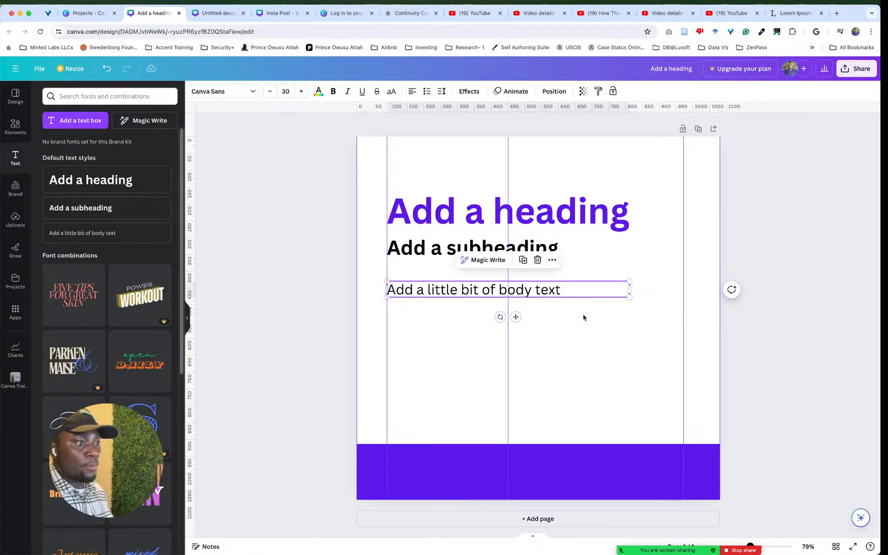
Step: Widen the body text box to the page's right margin guide and replace its placeholder with the copied Lorem Ipsum paragraph
{"action": "left_click_drag", "start_coordinate": [630, 291], "coordinate": [683, 294]}
{"action": "double_click", "coordinate": [536, 290]}
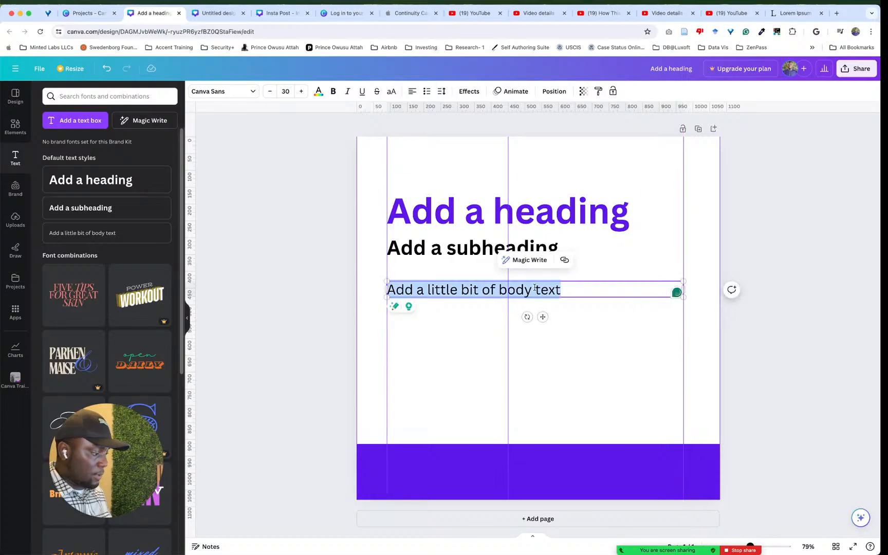
{"action": "key", "text": "super+v"}
{"action": "left_click", "coordinate": [740, 308]}
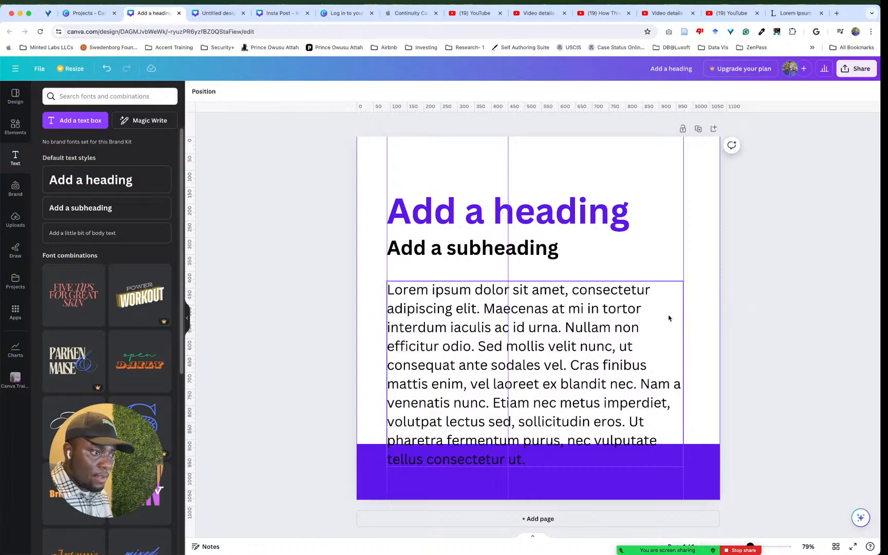
Step: Delete the end of the body paragraph after "Nam" so the text stops above the purple band
{"action": "left_click", "coordinate": [639, 337]}
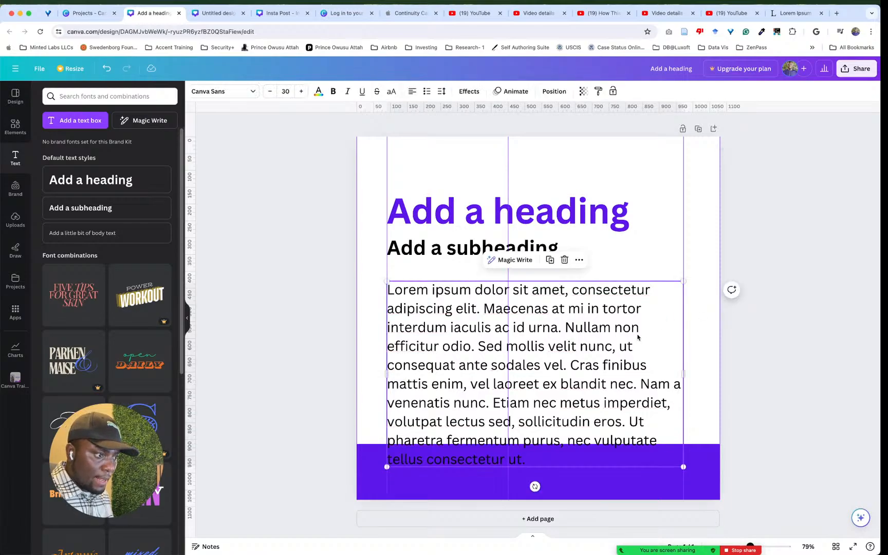
{"action": "left_click", "coordinate": [658, 386]}
{"action": "left_click_drag", "start_coordinate": [668, 386], "coordinate": [681, 449]}
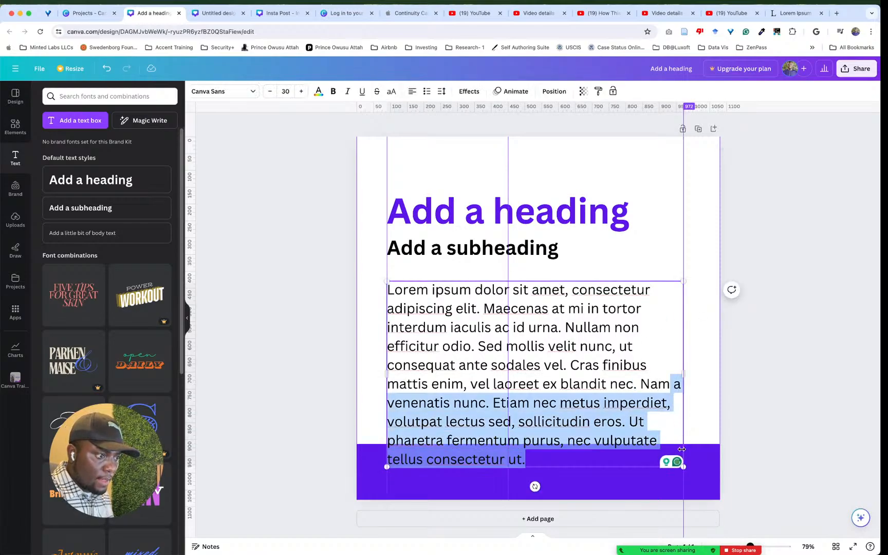
{"action": "key", "text": "BackSpace"}
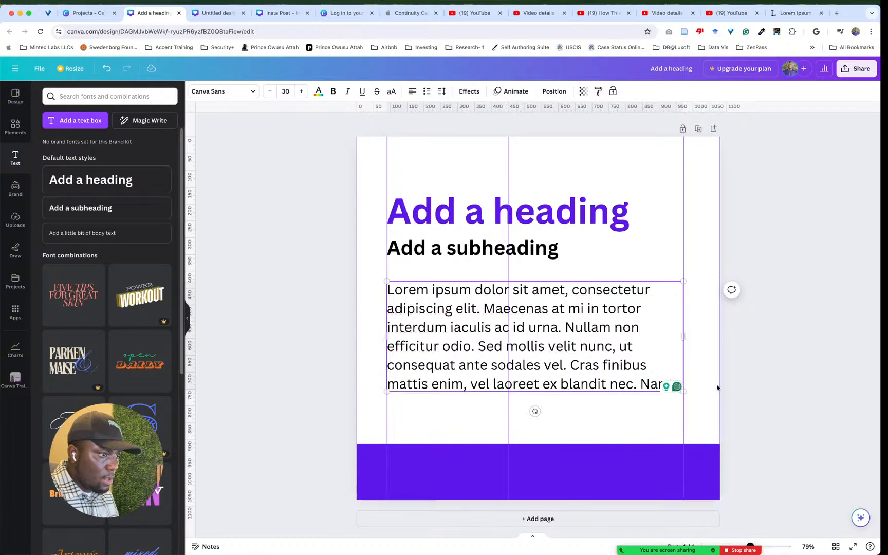
{"action": "left_click", "coordinate": [749, 345]}
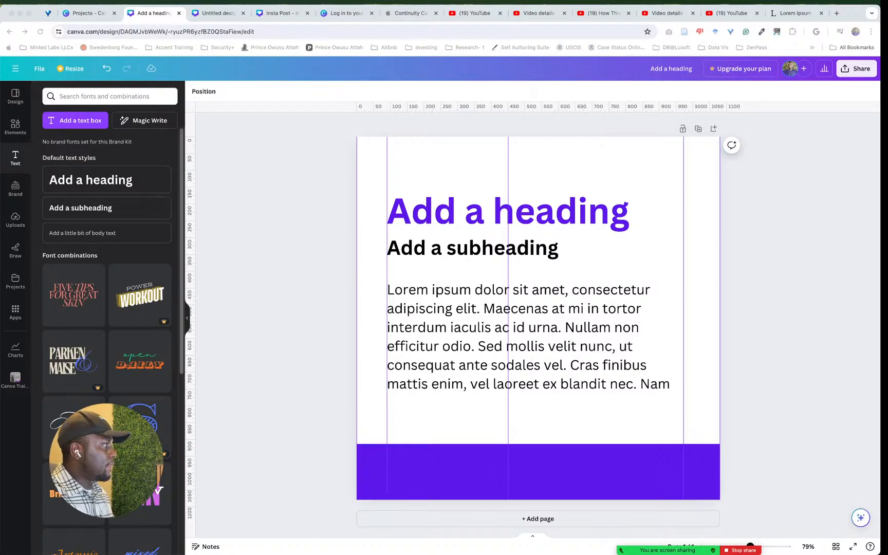
{"action": "key", "text": "ctrl+Up"}
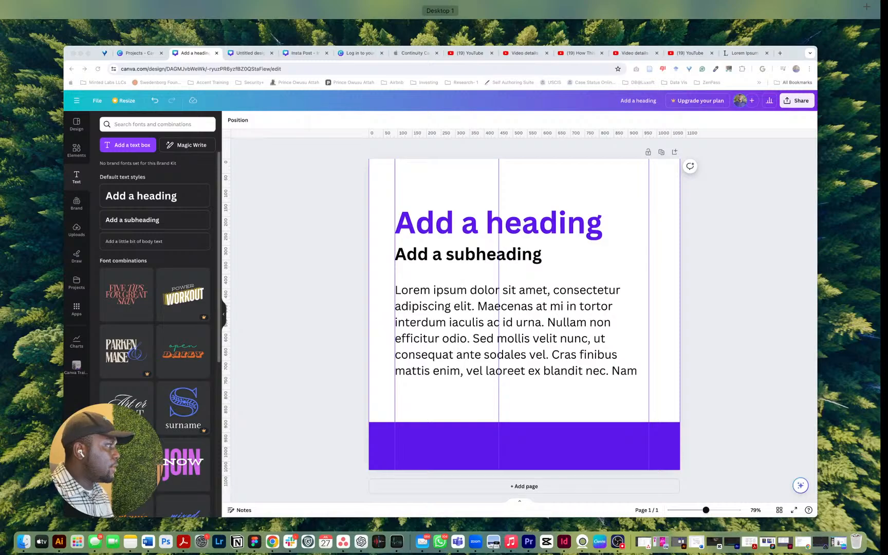
{"action": "key", "text": "ctrl+Up"}
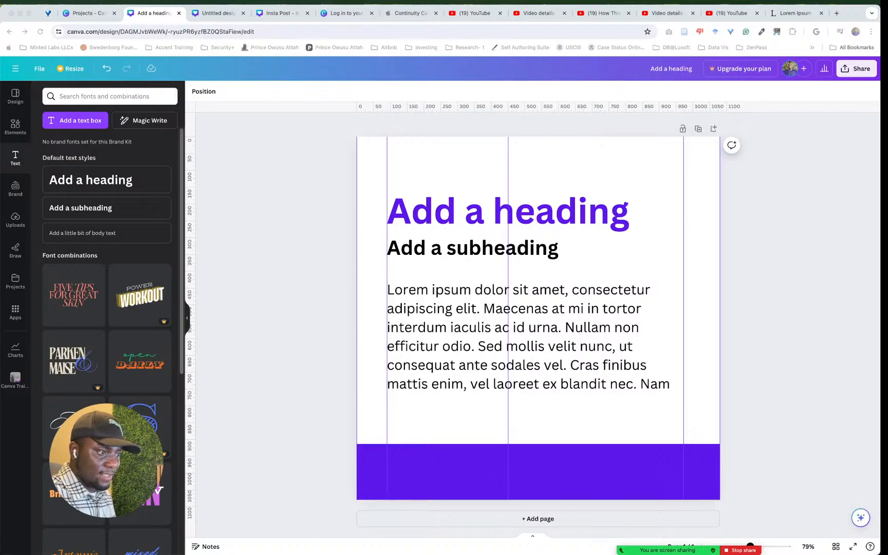
{"action": "left_click", "coordinate": [737, 270]}
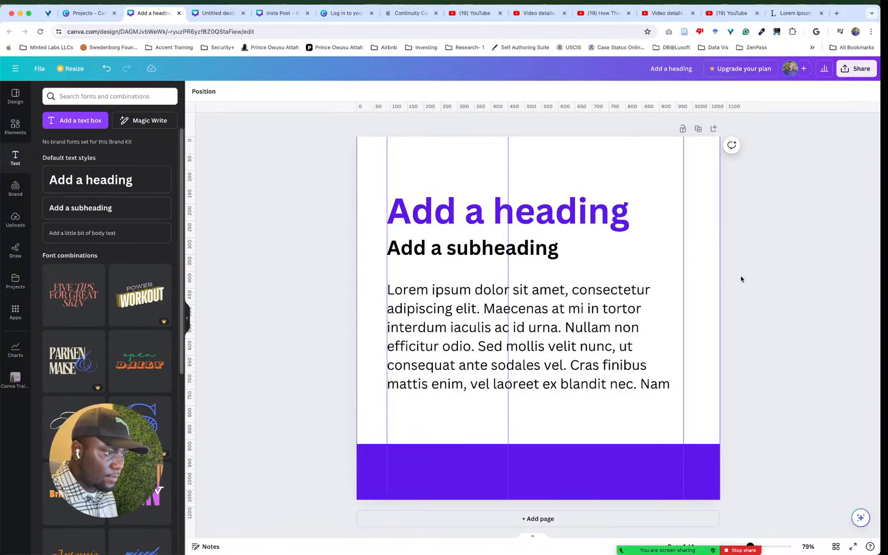
{"action": "left_click", "coordinate": [423, 206]}
{"action": "left_click", "coordinate": [434, 143]}
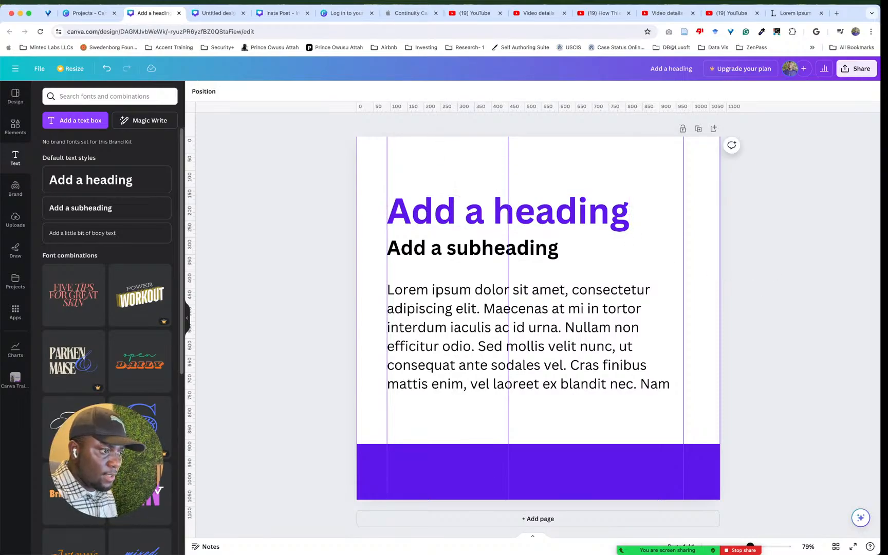
{"action": "left_click", "coordinate": [788, 13]}
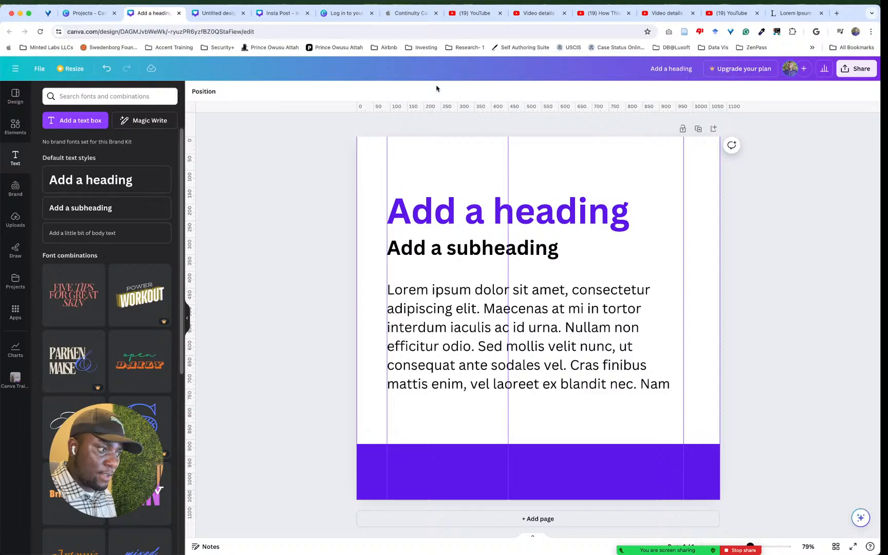
{"action": "left_click", "coordinate": [528, 227]}
{"action": "left_click", "coordinate": [658, 246]}
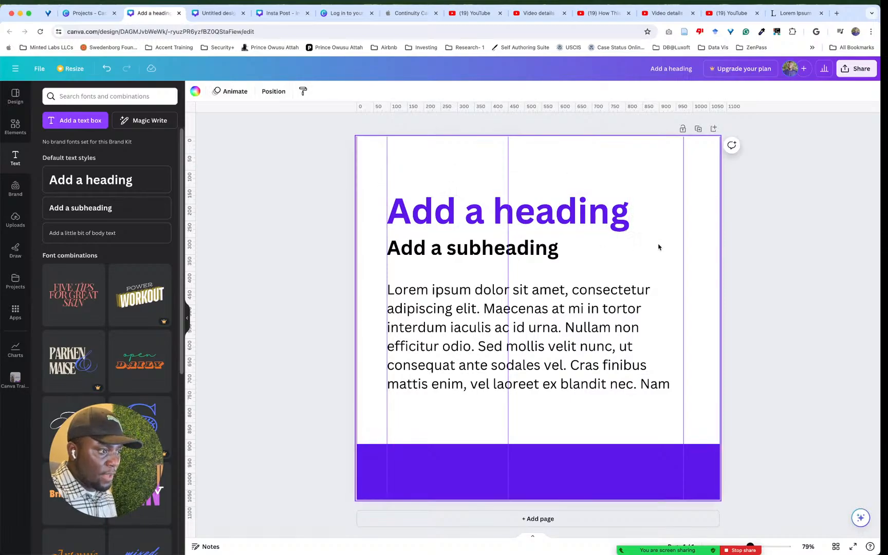
{"action": "left_click", "coordinate": [535, 258]}
{"action": "left_click", "coordinate": [593, 194]}
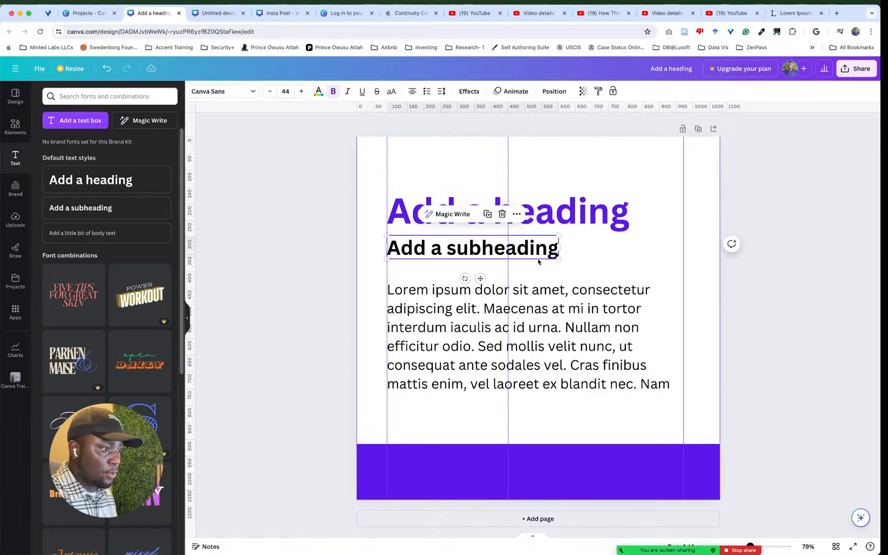
{"action": "left_click", "coordinate": [656, 278]}
{"action": "left_click", "coordinate": [824, 300]}
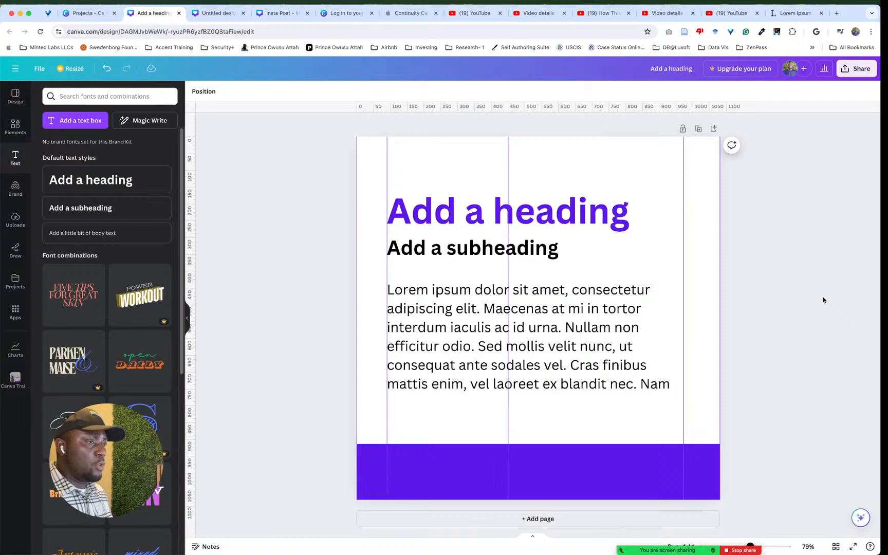
{"action": "left_click", "coordinate": [631, 332]}
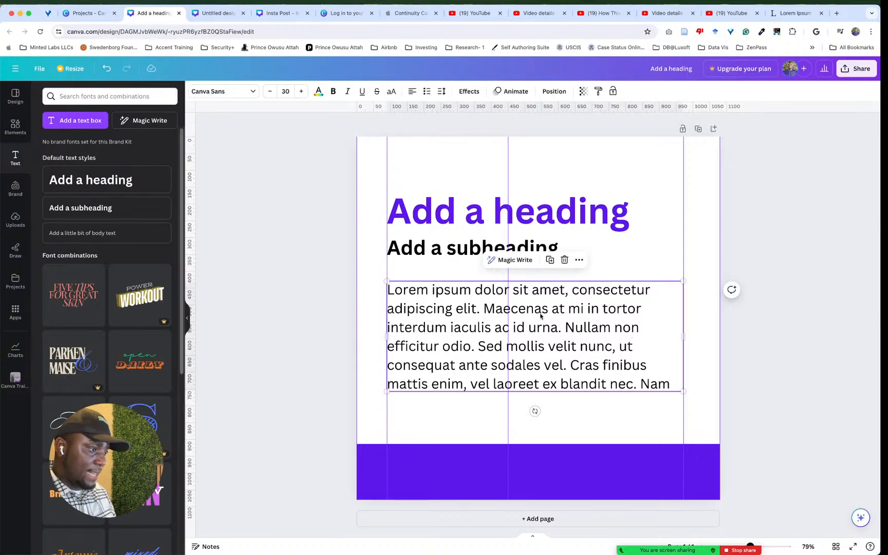
{"action": "left_click", "coordinate": [413, 248]}
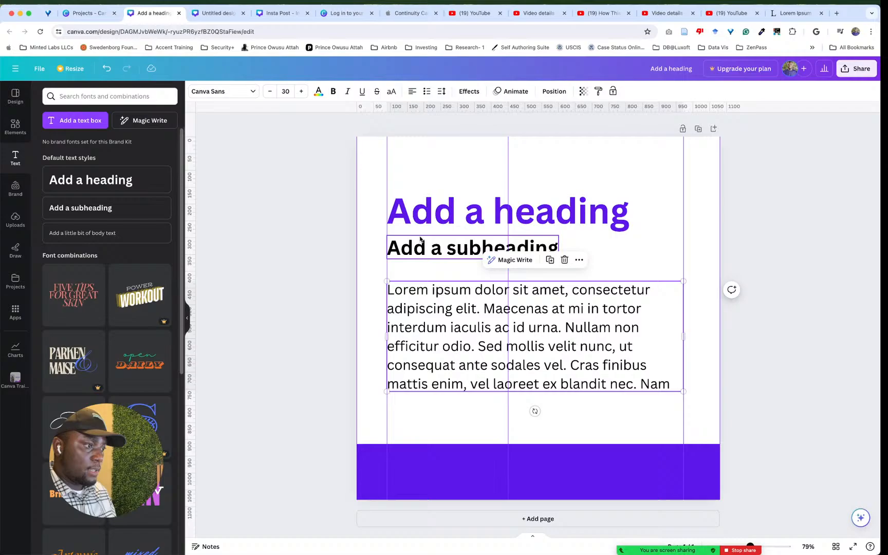
Step: Replace the heading text with "Summer Camp" and "Notice" on a second line
{"action": "left_click", "coordinate": [566, 222]}
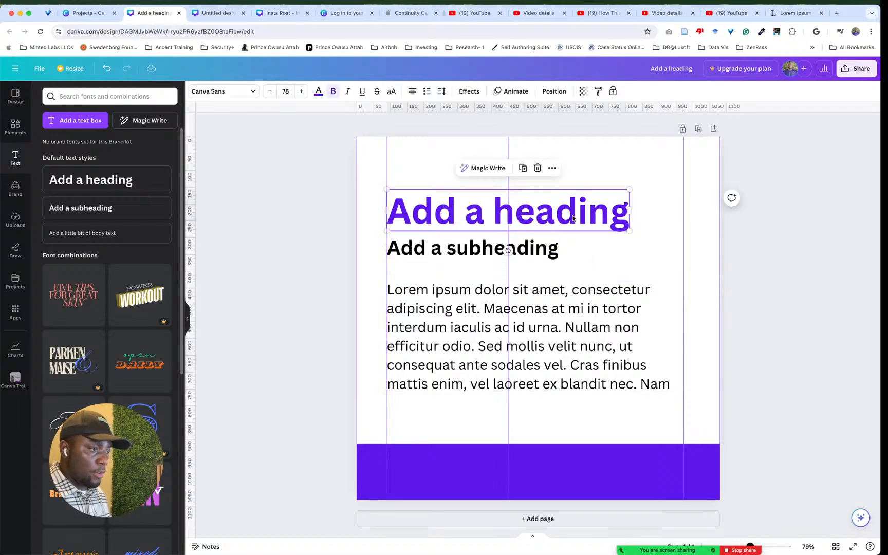
{"action": "double_click", "coordinate": [573, 216]}
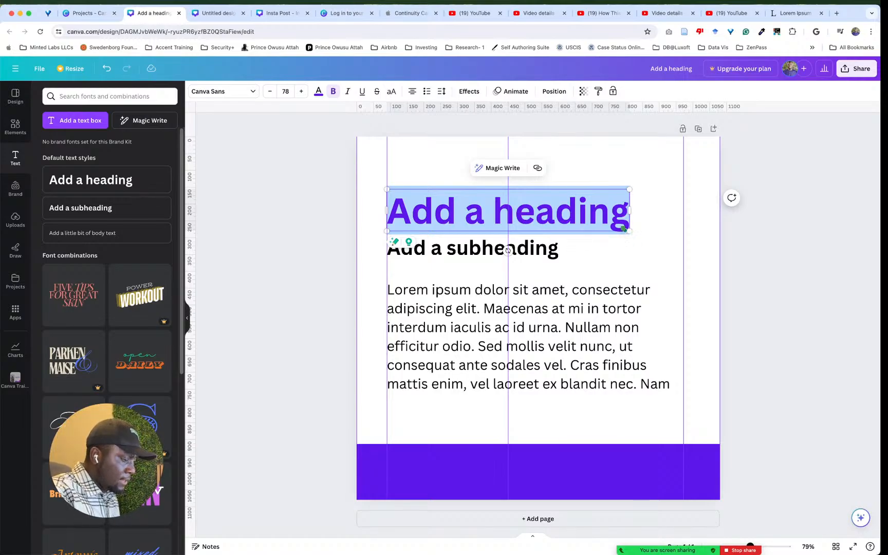
{"action": "type", "text": "S"}
{"action": "key", "text": "BackSpace"}
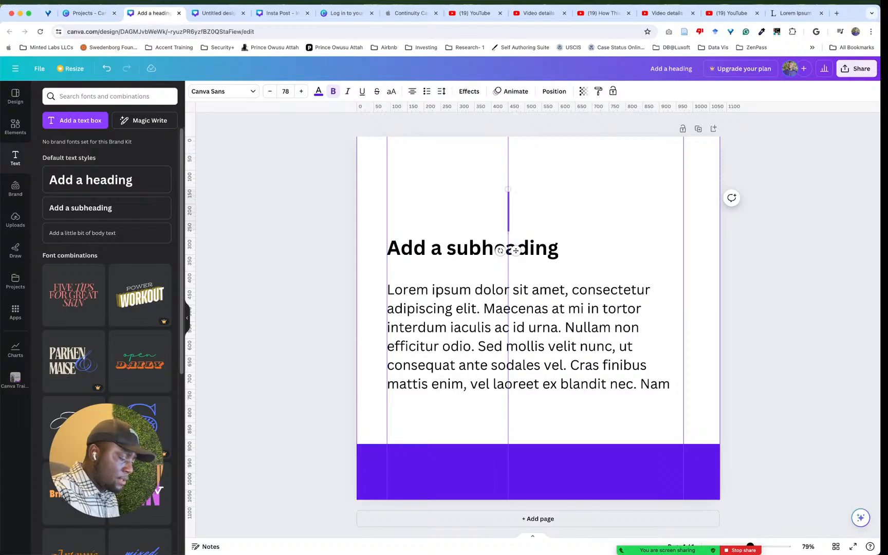
{"action": "type", "text": "C"}
{"action": "key", "text": "BackSpace"}
{"action": "type", "text": "S"}
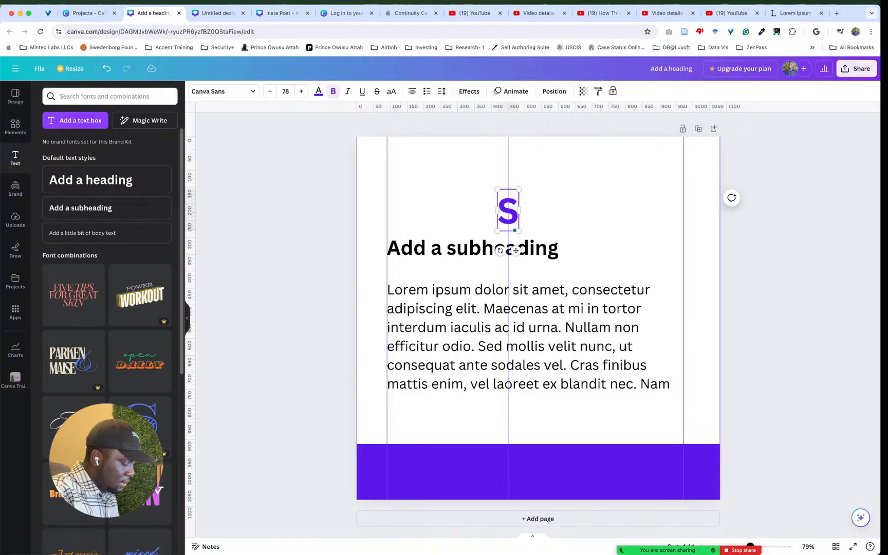
{"action": "type", "text": "ummer"}
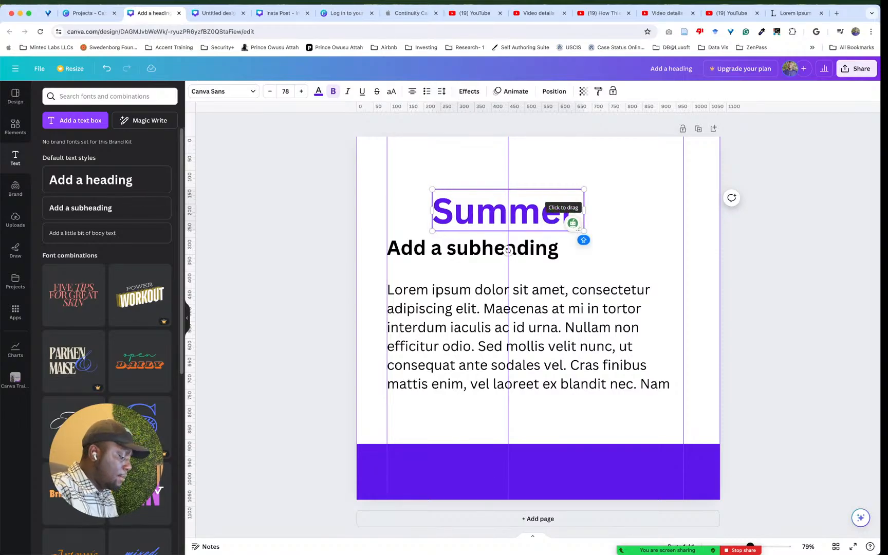
{"action": "type", "text": " Camp"}
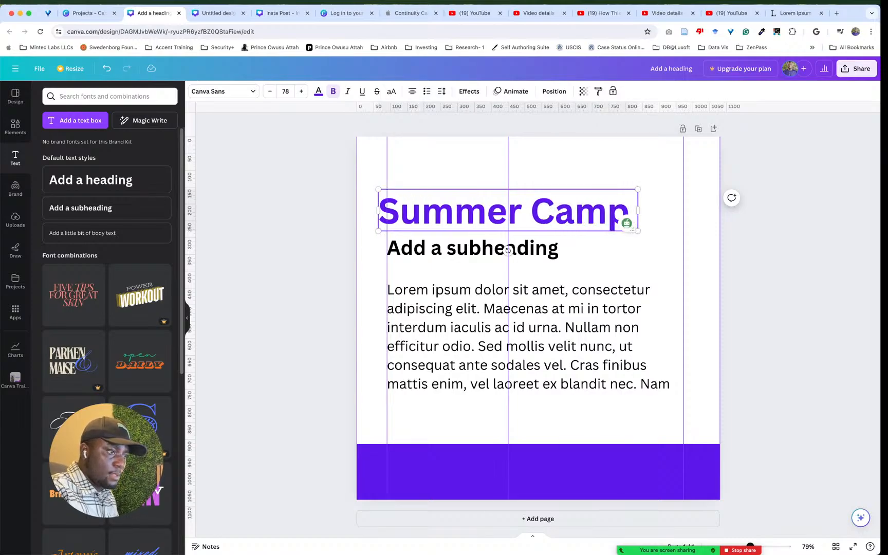
{"action": "key", "text": "Return"}
{"action": "type", "text": "Noti"}
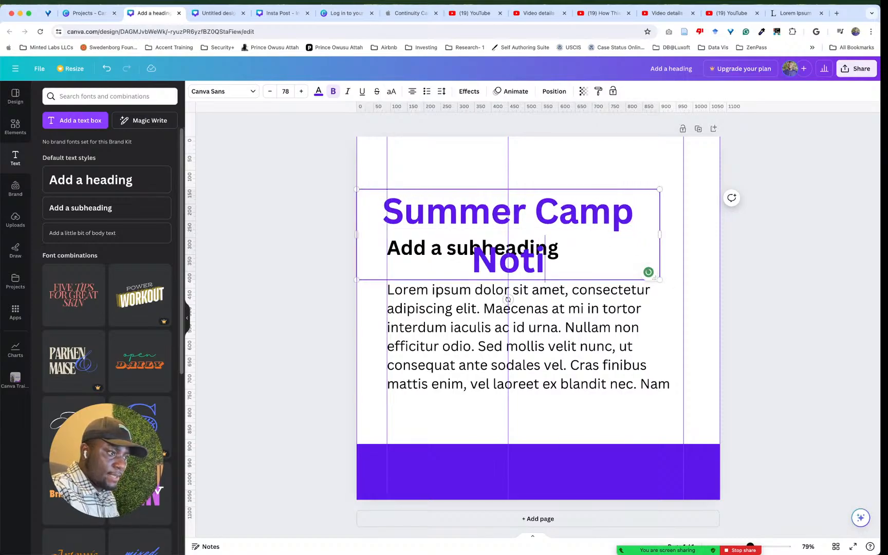
{"action": "type", "text": "ce"}
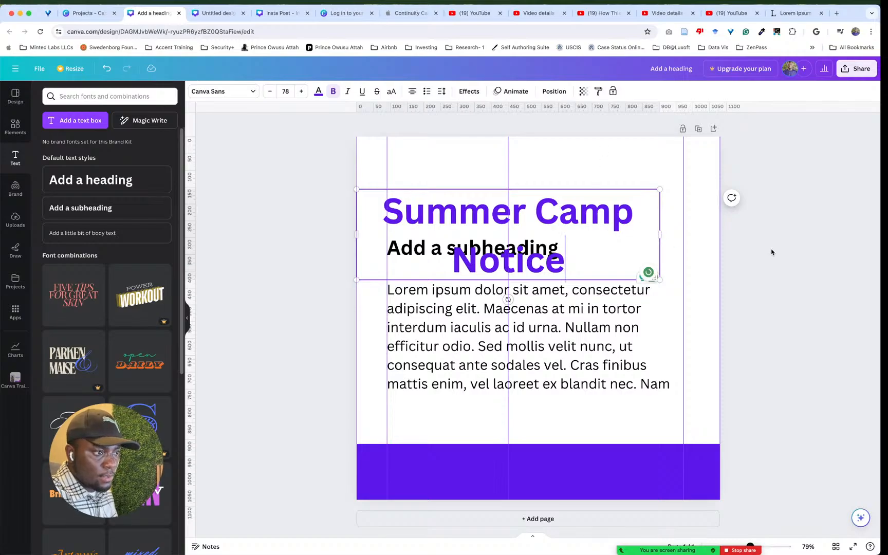
{"action": "key", "text": "Escape"}
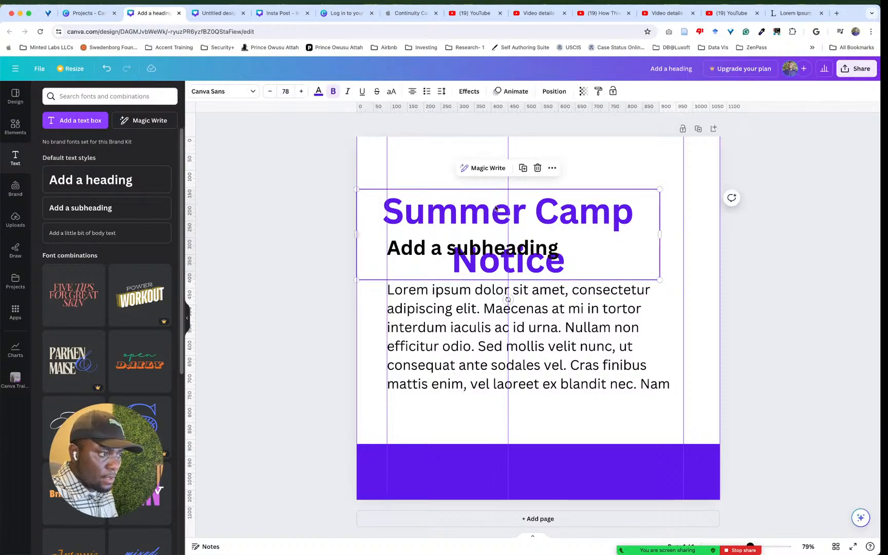
Step: Left-align the heading and resize its box to span roughly between the page's left and right margin guides
{"action": "left_click_drag", "start_coordinate": [472, 211], "coordinate": [476, 209]}
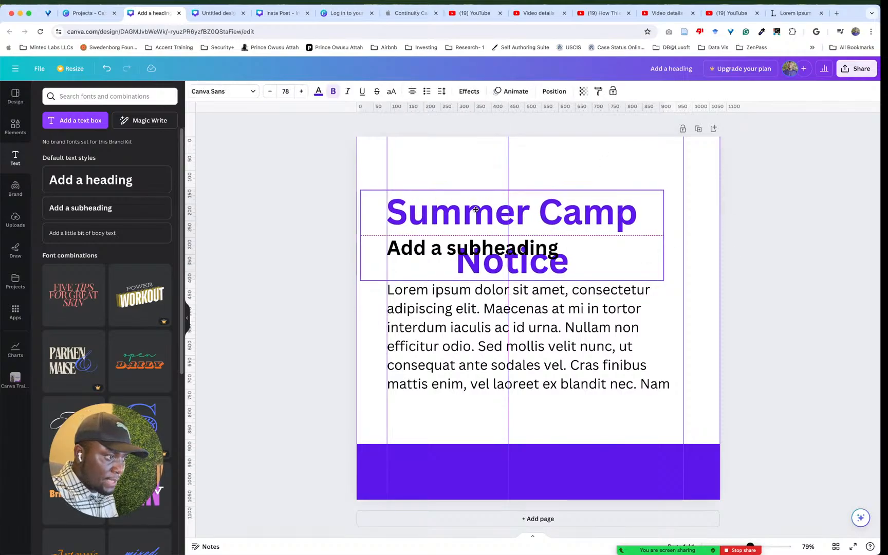
{"action": "left_click_drag", "start_coordinate": [664, 235], "coordinate": [683, 235]}
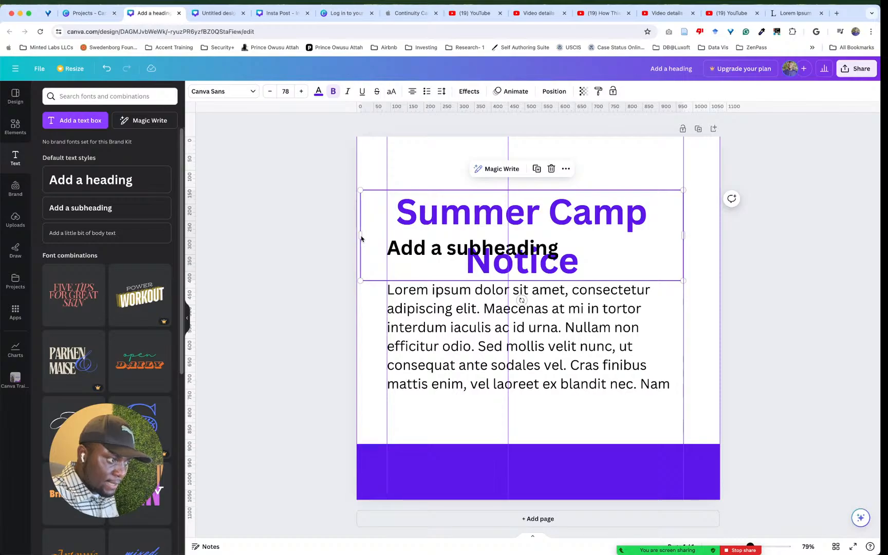
{"action": "left_click_drag", "start_coordinate": [363, 237], "coordinate": [365, 236]}
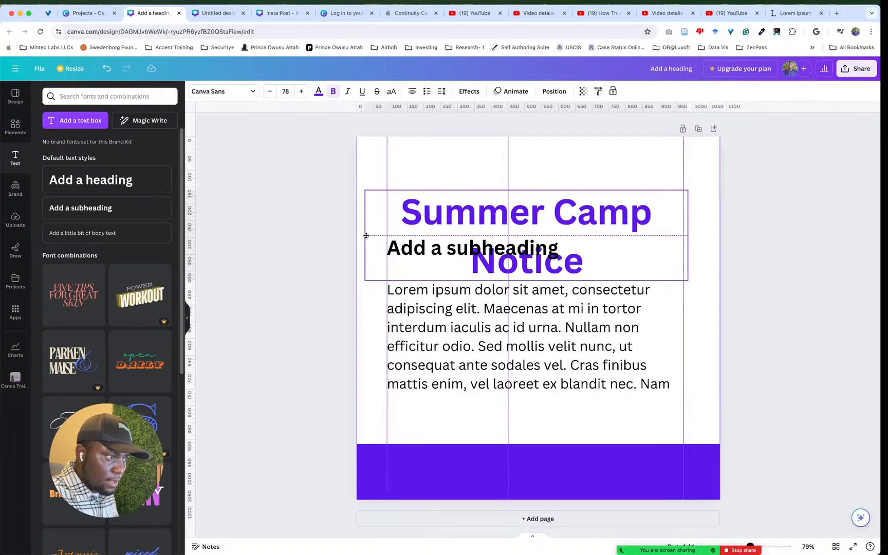
{"action": "left_click", "coordinate": [412, 93]}
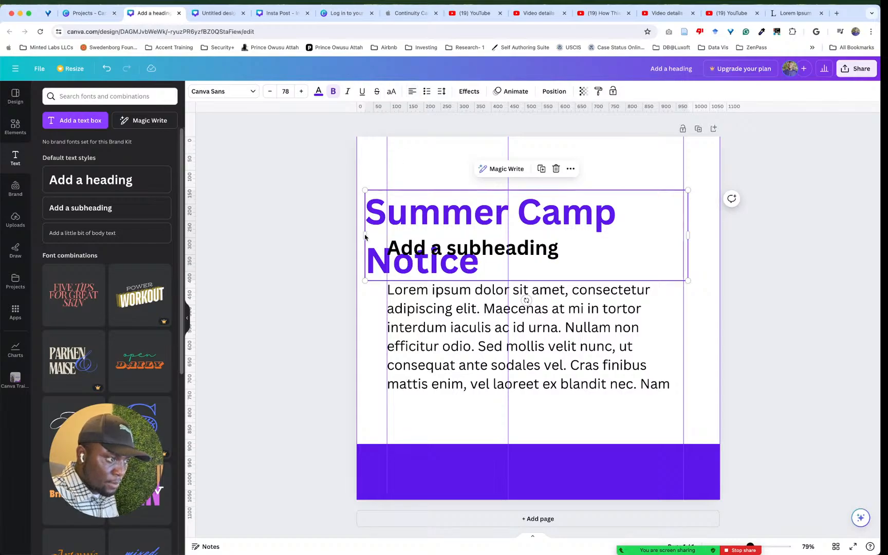
{"action": "left_click_drag", "start_coordinate": [365, 236], "coordinate": [387, 236]}
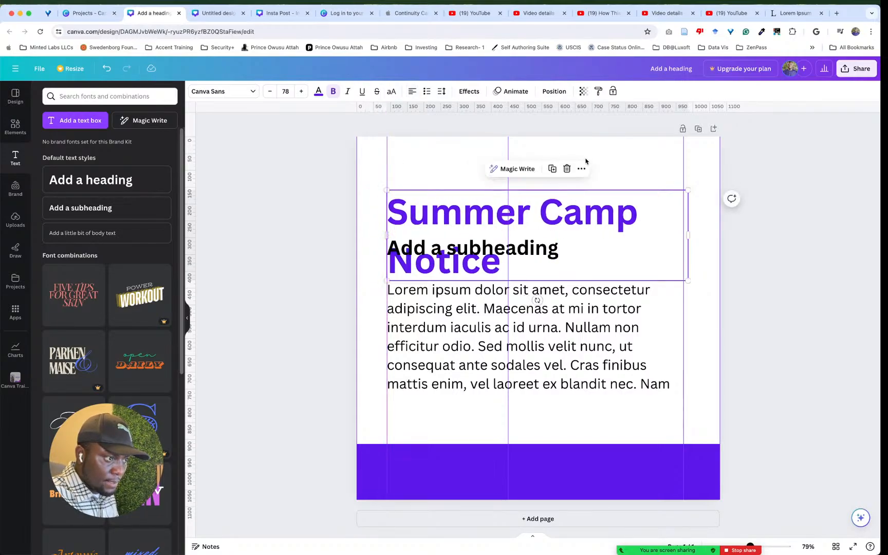
Step: Move the heading higher on the page and adjust its spacing with wider letter spacing and tighter line spacing
{"action": "left_click", "coordinate": [604, 158]}
{"action": "left_click_drag", "start_coordinate": [602, 217], "coordinate": [601, 200]}
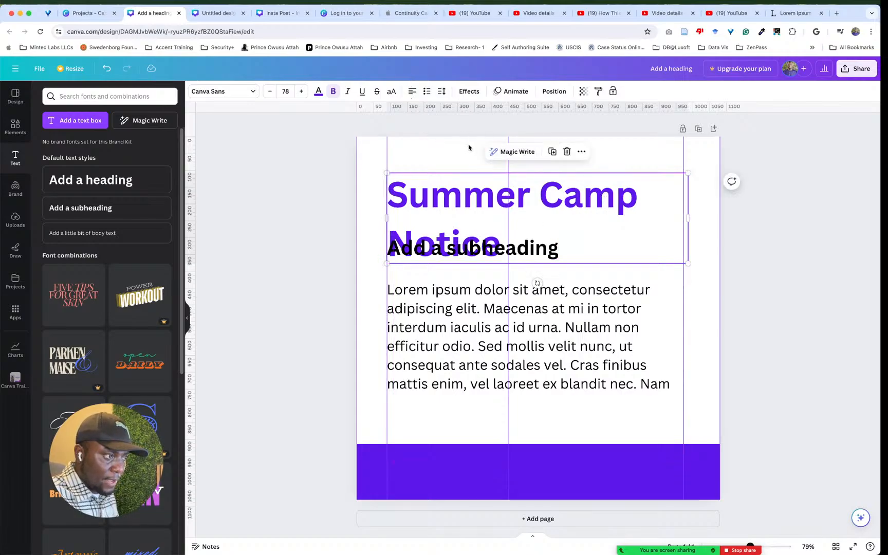
{"action": "left_click", "coordinate": [441, 91]}
{"action": "left_click_drag", "start_coordinate": [464, 129], "coordinate": [462, 156]}
{"action": "left_click", "coordinate": [613, 166]}
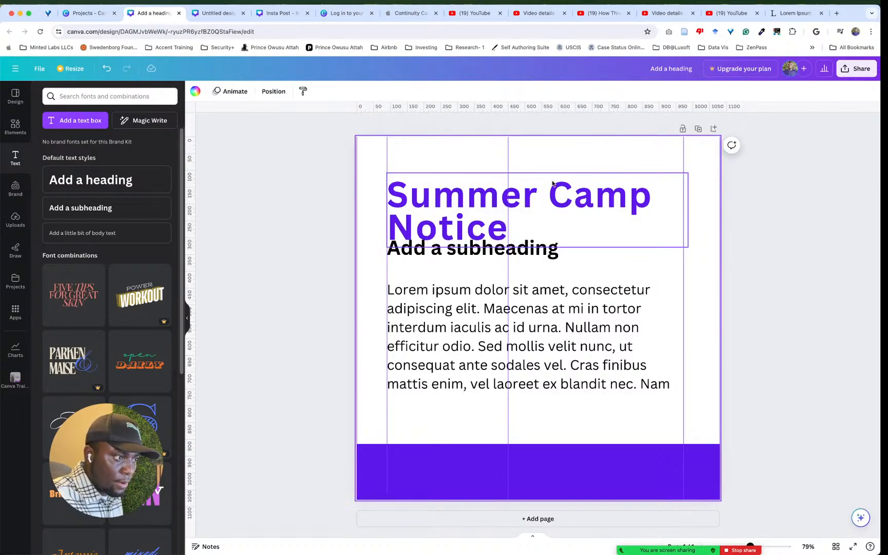
Step: Reduce the heading's font size to 68
{"action": "left_click", "coordinate": [417, 194]}
{"action": "left_click", "coordinate": [270, 93]}
{"action": "left_click", "coordinate": [271, 93]}
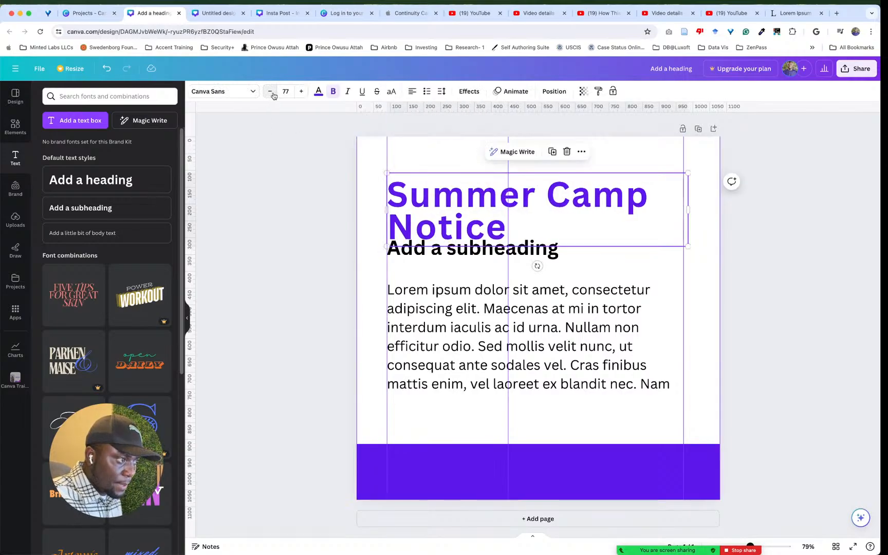
{"action": "left_click", "coordinate": [271, 93]}
{"action": "left_click", "coordinate": [271, 92]}
{"action": "left_click", "coordinate": [270, 93]}
{"action": "left_click", "coordinate": [271, 93]}
{"action": "left_click", "coordinate": [271, 93]}
{"action": "left_click", "coordinate": [271, 92]}
{"action": "left_click", "coordinate": [271, 93]}
{"action": "left_click", "coordinate": [271, 93]}
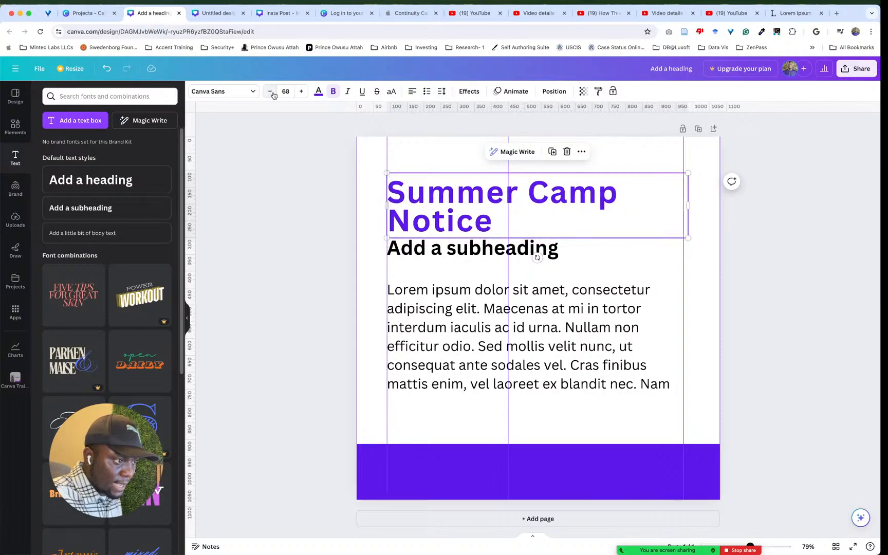
{"action": "left_click", "coordinate": [734, 236]}
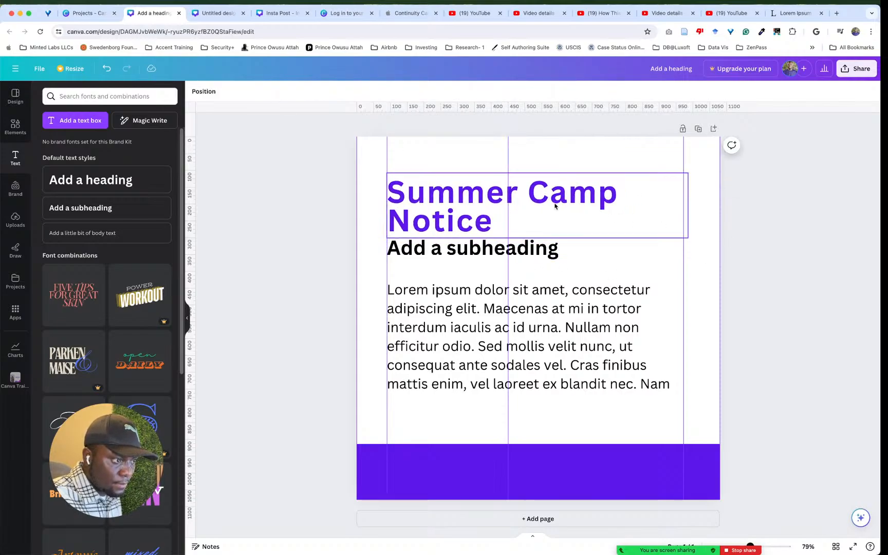
Step: Reduce the heading's font size to 58 so that it fits on one line
{"action": "left_click", "coordinate": [642, 208]}
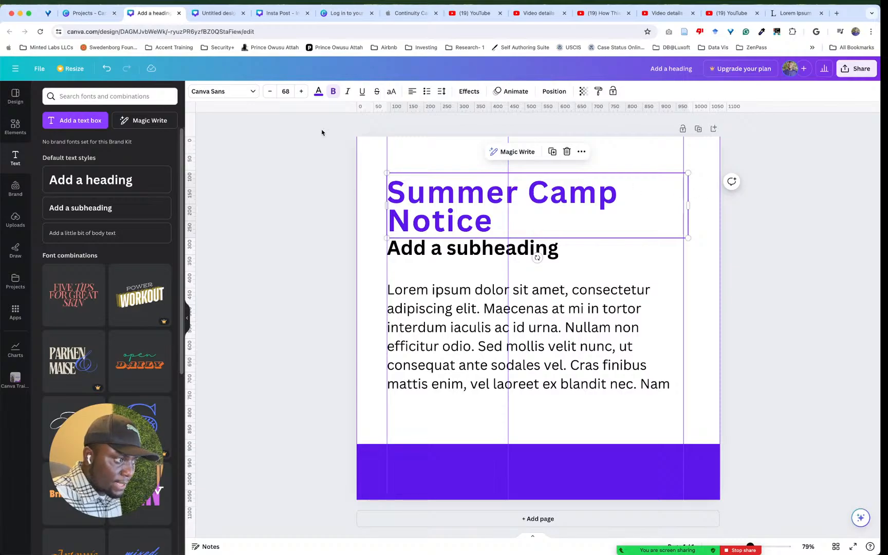
{"action": "left_click", "coordinate": [271, 93]}
{"action": "left_click", "coordinate": [271, 92]}
{"action": "left_click", "coordinate": [271, 93]}
{"action": "left_click", "coordinate": [271, 93]}
{"action": "left_click", "coordinate": [271, 93]}
{"action": "left_click", "coordinate": [271, 93]}
{"action": "left_click", "coordinate": [270, 93]}
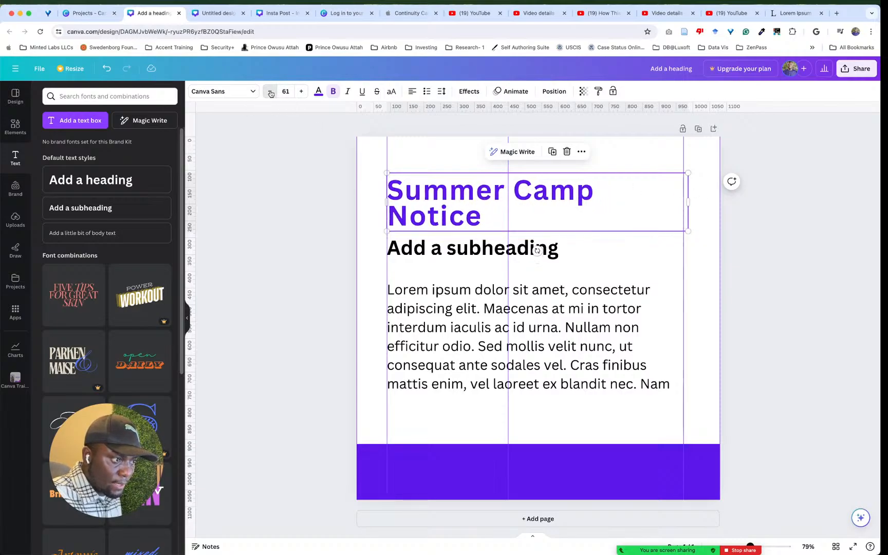
{"action": "left_click", "coordinate": [271, 93]}
{"action": "left_click", "coordinate": [271, 93]}
{"action": "left_click", "coordinate": [271, 92]}
{"action": "left_click", "coordinate": [286, 91]}
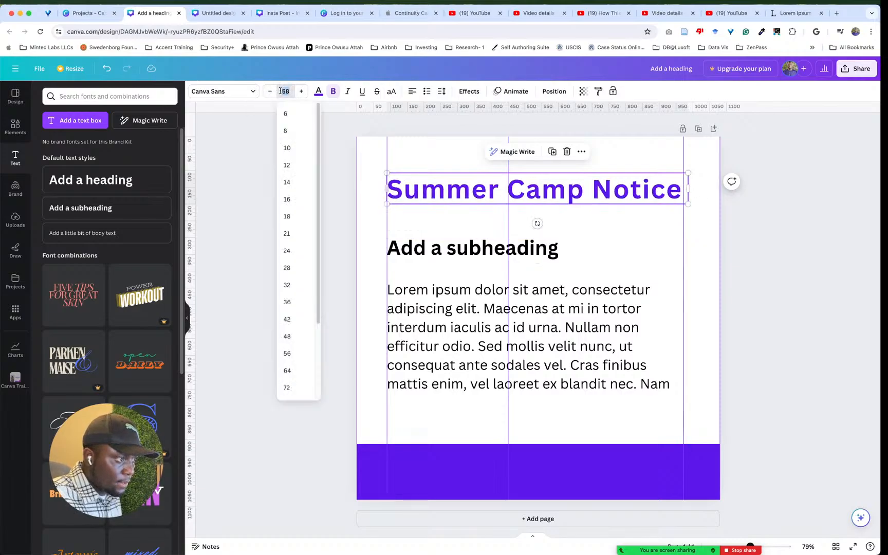
{"action": "left_click", "coordinate": [345, 141]}
Step: Move the heading slightly lower and bring the subheading up close beneath it
{"action": "mouse_move", "coordinate": [460, 194]}
{"action": "left_mouse_down"}
{"action": "mouse_move", "coordinate": [461, 208]}
{"action": "mouse_move", "coordinate": [460, 199]}
{"action": "left_mouse_up"}
{"action": "left_click", "coordinate": [639, 236]}
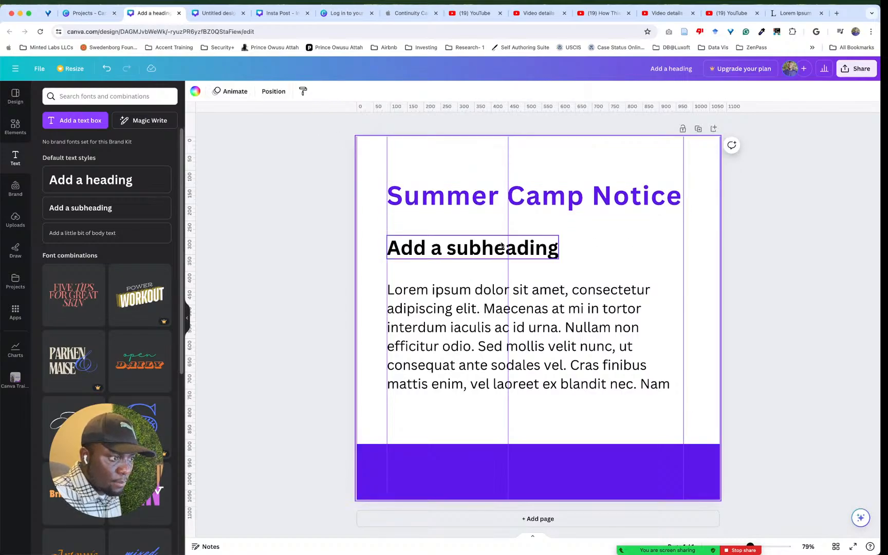
{"action": "left_click", "coordinate": [460, 250]}
{"action": "left_click_drag", "start_coordinate": [460, 250], "coordinate": [462, 224]}
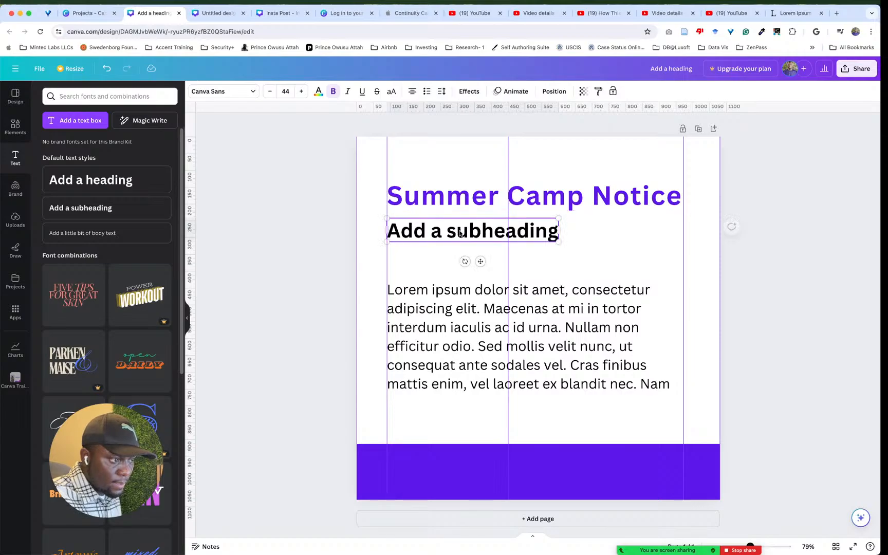
Step: Replace the subheading placeholder text with "Stay Safe"
{"action": "double_click", "coordinate": [461, 224]}
{"action": "type", "text": "Saty"}
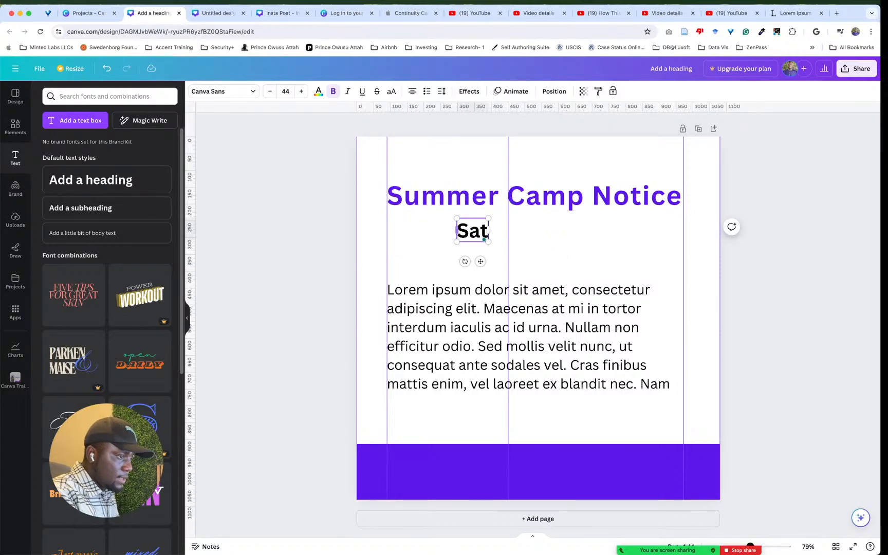
{"action": "key", "text": "BackSpace"}
{"action": "key", "text": "BackSpace"}
{"action": "key", "text": "BackSpace"}
{"action": "type", "text": "ta"}
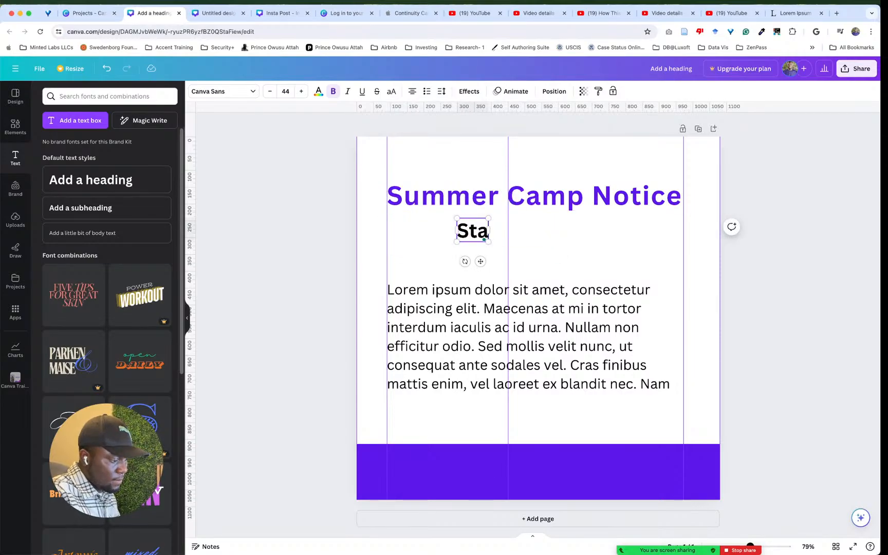
{"action": "type", "text": "y Safe"}
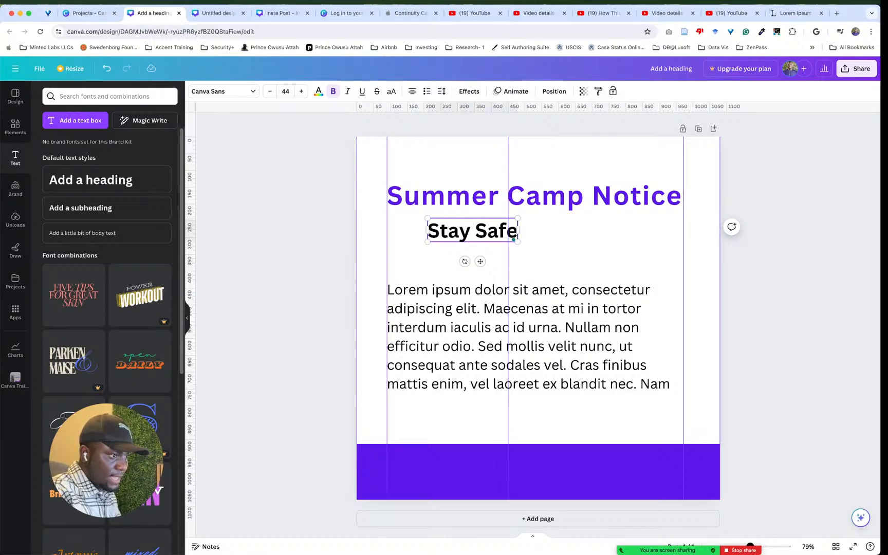
{"action": "left_click", "coordinate": [573, 242]}
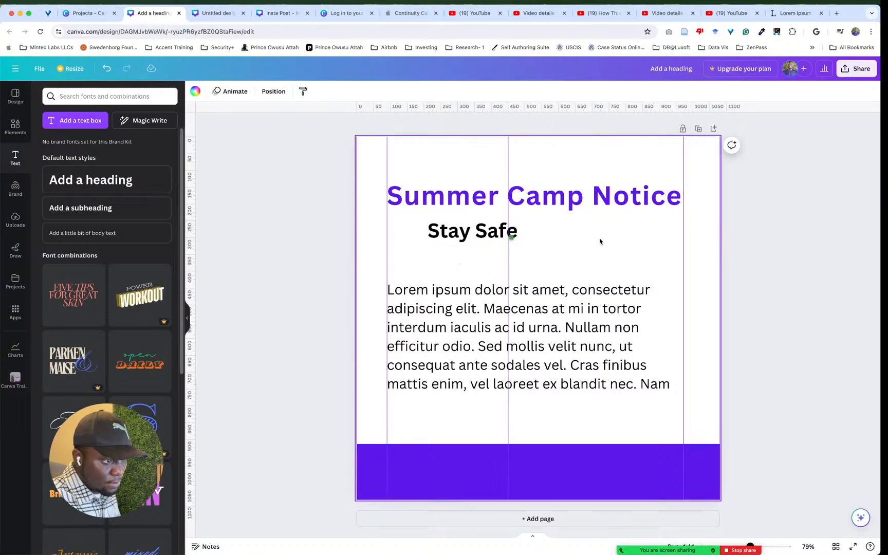
Step: Extend the subheading text to read "Stay Safe, Stay Safe, Stay Safe"
{"action": "left_click", "coordinate": [484, 236]}
{"action": "left_click", "coordinate": [470, 232]}
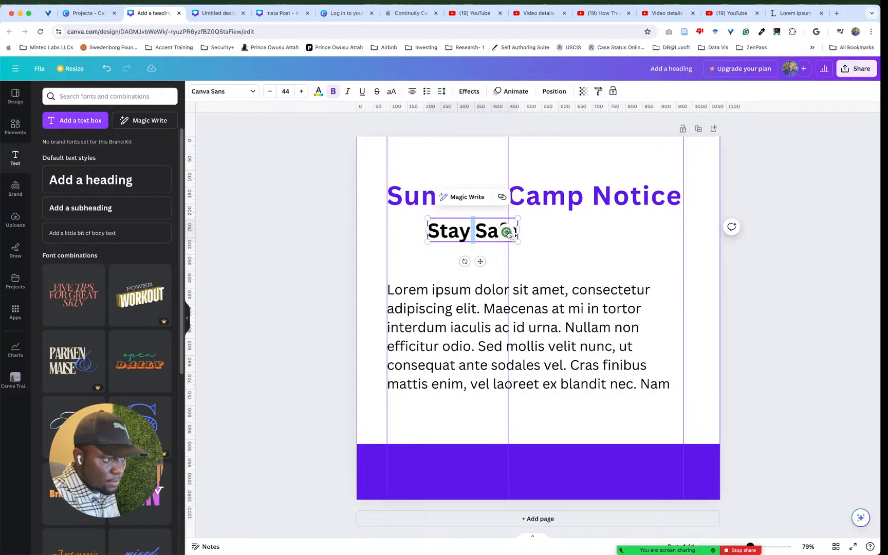
{"action": "triple_click", "coordinate": [442, 229]}
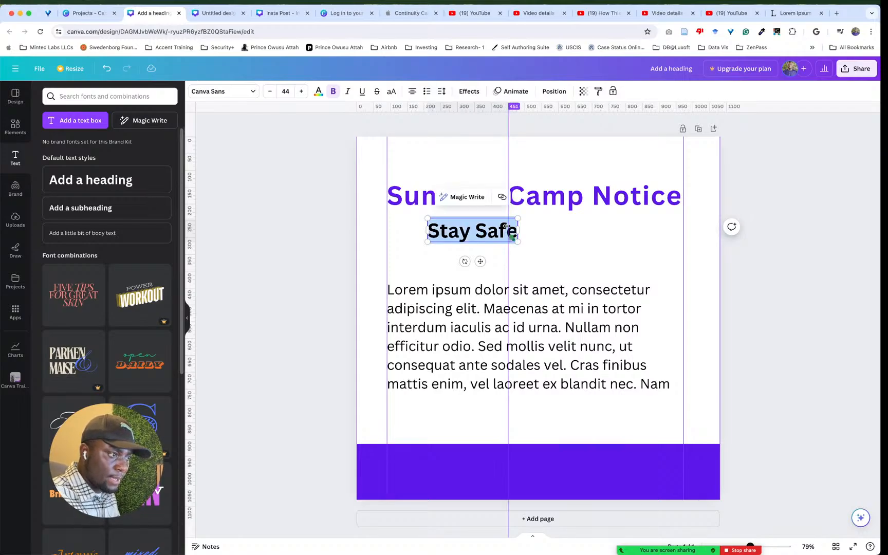
{"action": "left_click", "coordinate": [514, 231]}
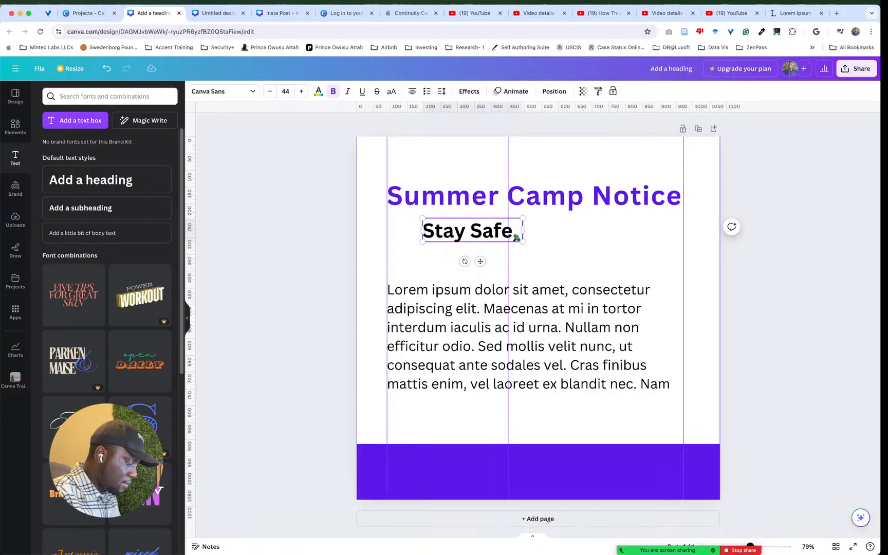
{"action": "type", "text": ", Stay Safe"}
{"action": "type", "text": ", Stay Safe"}
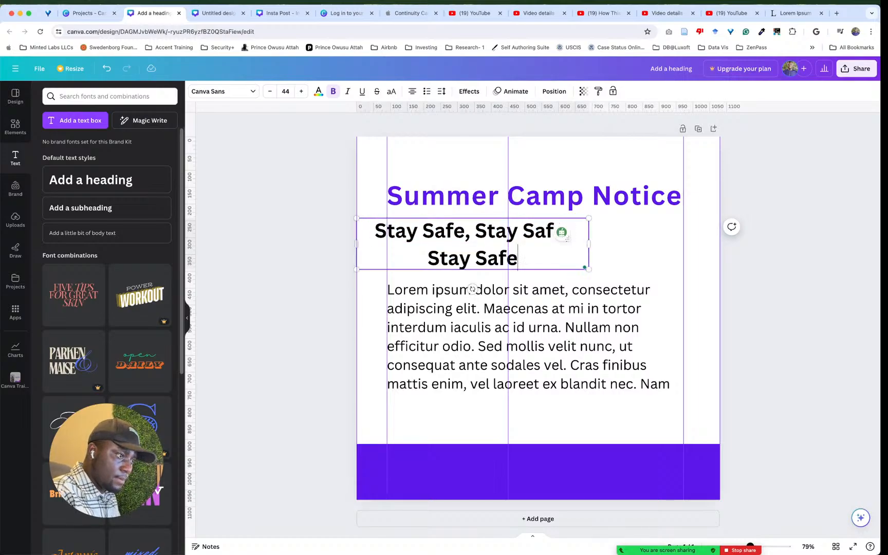
{"action": "left_click", "coordinate": [635, 258]}
Step: Widen the subheading's text box on both sides so its text fits on a single line
{"action": "left_click", "coordinate": [571, 242]}
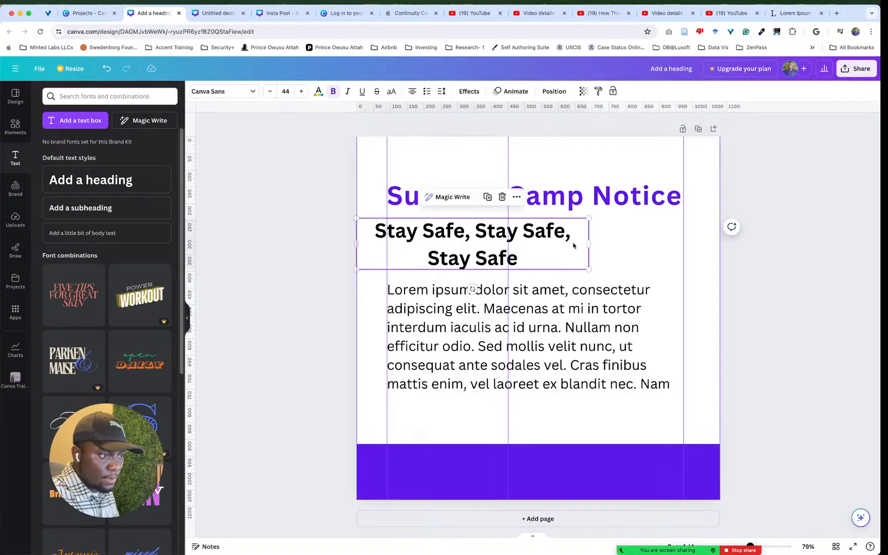
{"action": "left_click_drag", "start_coordinate": [590, 244], "coordinate": [684, 241]}
{"action": "left_click_drag", "start_coordinate": [358, 234], "coordinate": [412, 237]}
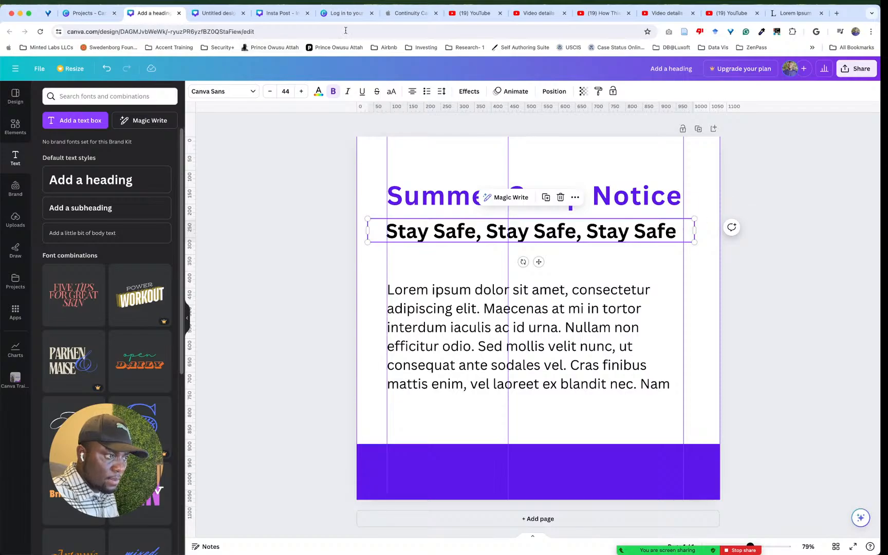
Step: Reduce the subheading's font size to 37 and left-align its text
{"action": "left_click", "coordinate": [271, 91]}
{"action": "left_click", "coordinate": [271, 92]}
{"action": "left_click", "coordinate": [271, 91]}
{"action": "left_click", "coordinate": [271, 91]}
{"action": "left_click", "coordinate": [271, 92]}
{"action": "left_click", "coordinate": [271, 92]}
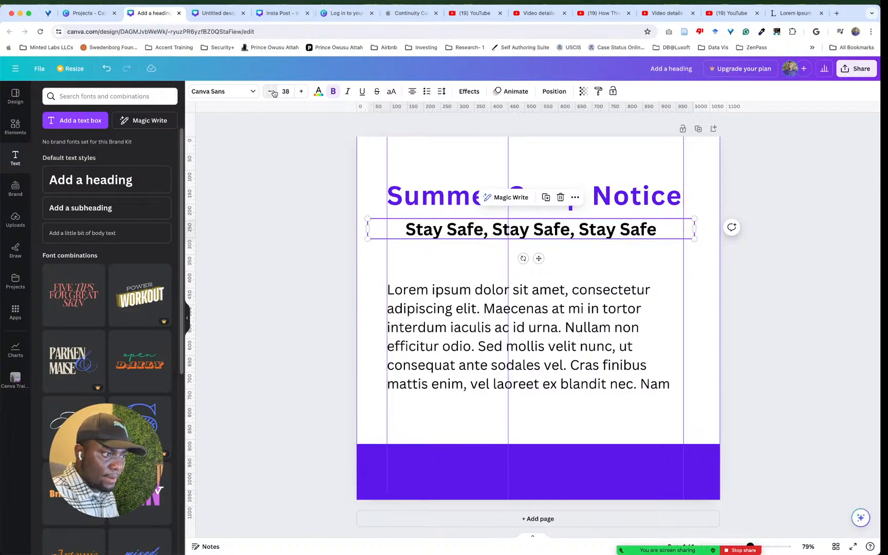
{"action": "left_click", "coordinate": [273, 92]}
{"action": "left_click", "coordinate": [412, 92]}
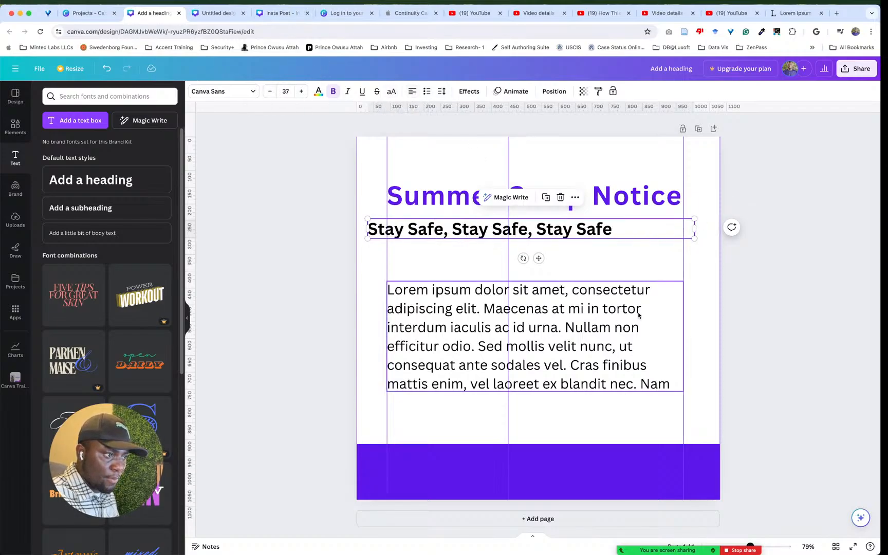
Step: Align the subheading with the page's left margin guide and narrow its box to the width of the text
{"action": "left_click", "coordinate": [559, 239]}
{"action": "left_click_drag", "start_coordinate": [534, 234], "coordinate": [554, 232]}
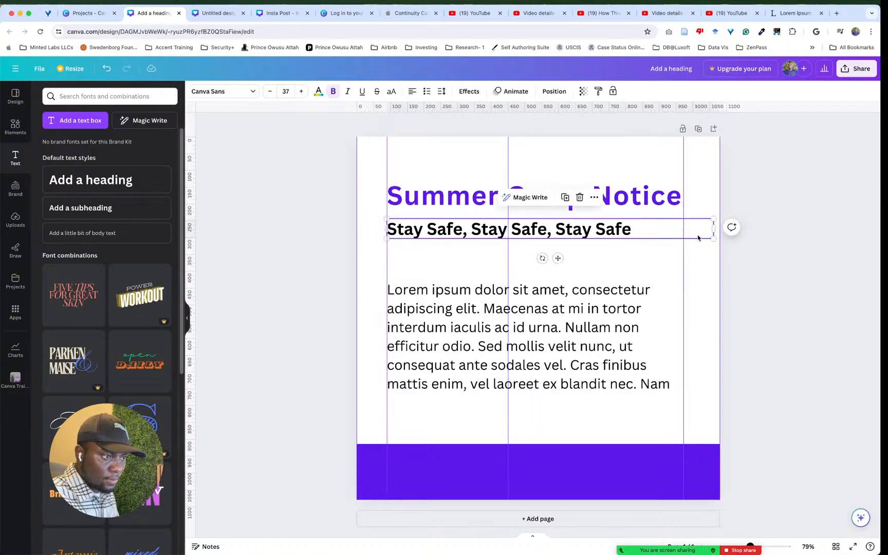
{"action": "left_click_drag", "start_coordinate": [714, 233], "coordinate": [631, 228]}
{"action": "key", "text": "super+z"}
{"action": "left_click", "coordinate": [751, 238]}
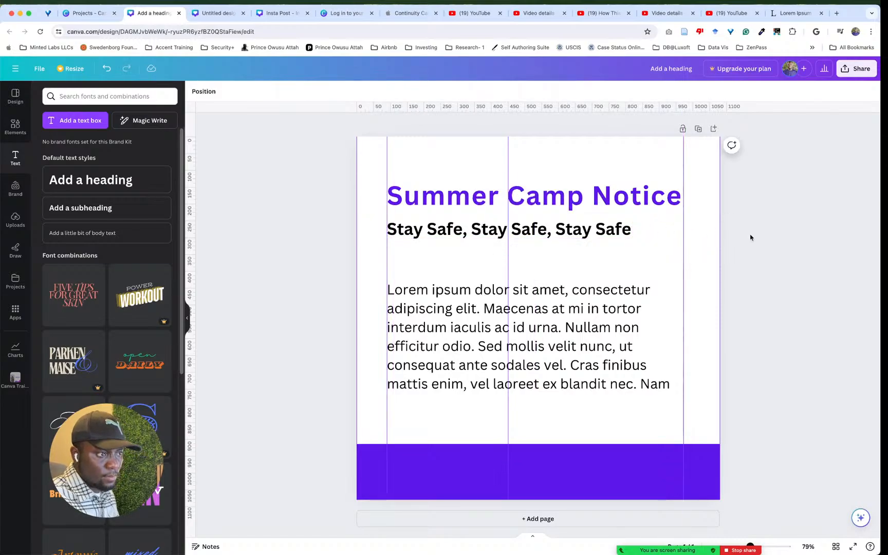
Step: Move the body paragraph up beneath the subheading and paste a copy of its full text at its end
{"action": "left_click_drag", "start_coordinate": [642, 313], "coordinate": [638, 287]}
{"action": "double_click", "coordinate": [625, 301]}
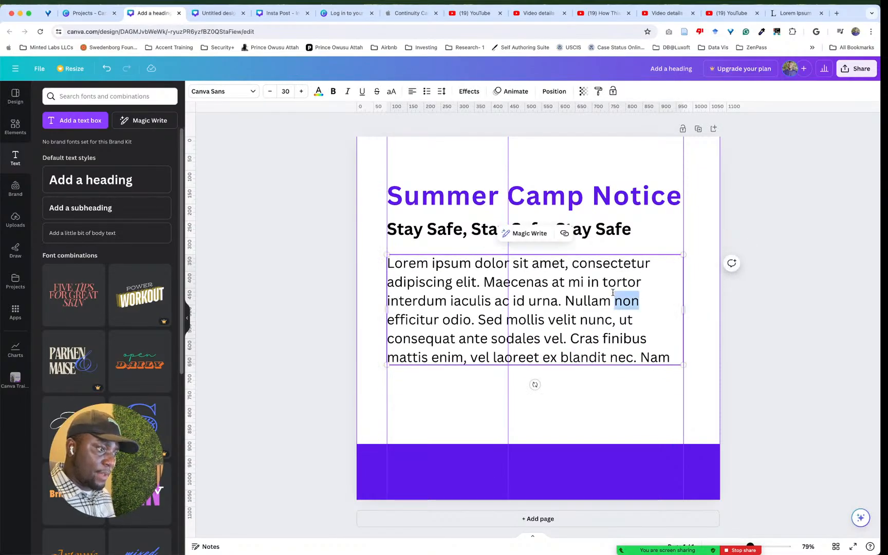
{"action": "key", "text": "super+a"}
{"action": "key", "text": "super+c"}
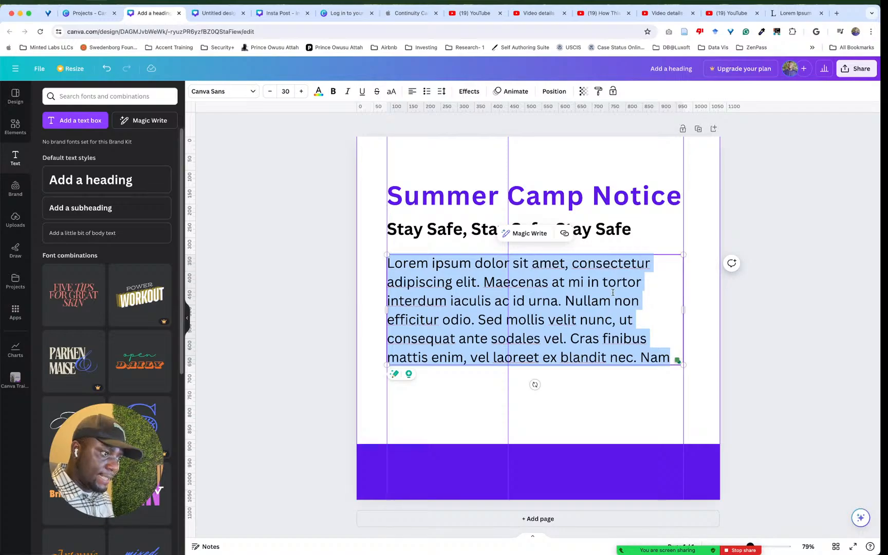
{"action": "left_click", "coordinate": [671, 358]}
{"action": "key", "text": "super+v"}
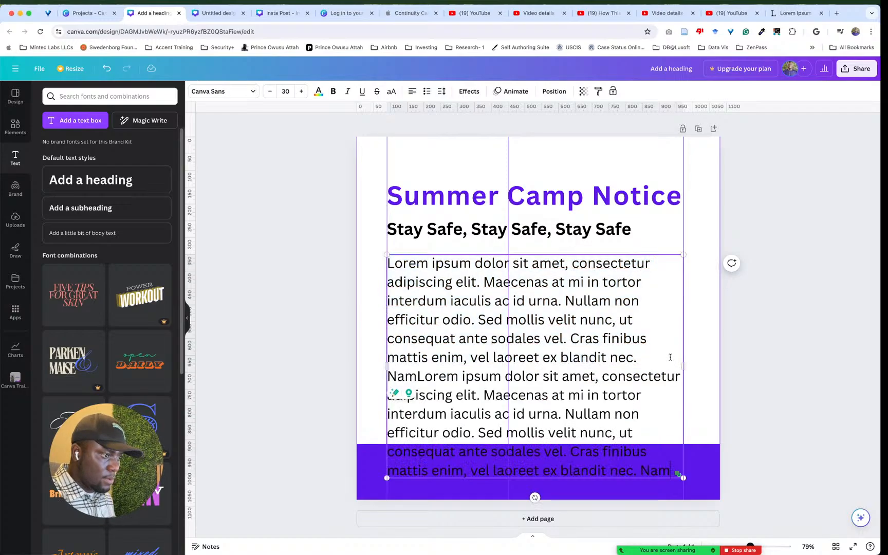
Step: Delete the last three lines of the body text, from "efficitur odio" onward, that run into the purple band
{"action": "left_click_drag", "start_coordinate": [638, 405], "coordinate": [680, 476]}
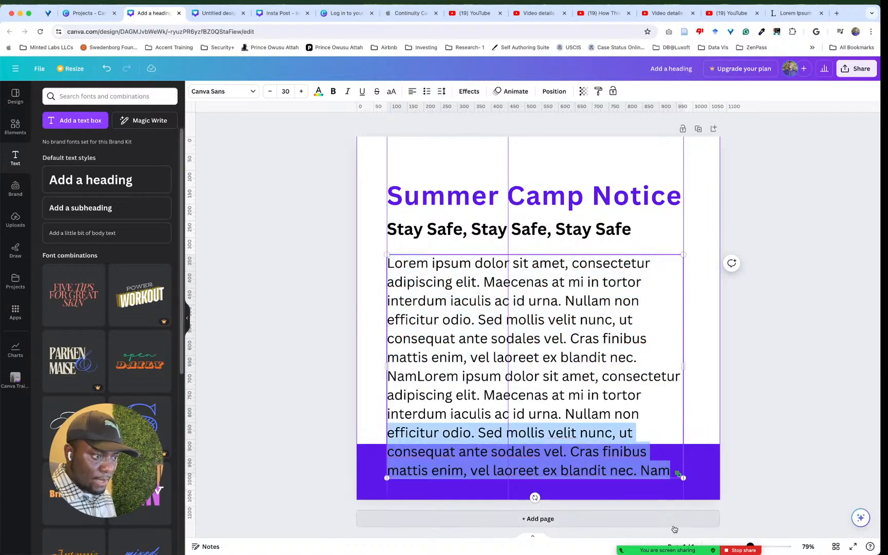
{"action": "key", "text": "BackSpace"}
{"action": "left_click", "coordinate": [763, 398]}
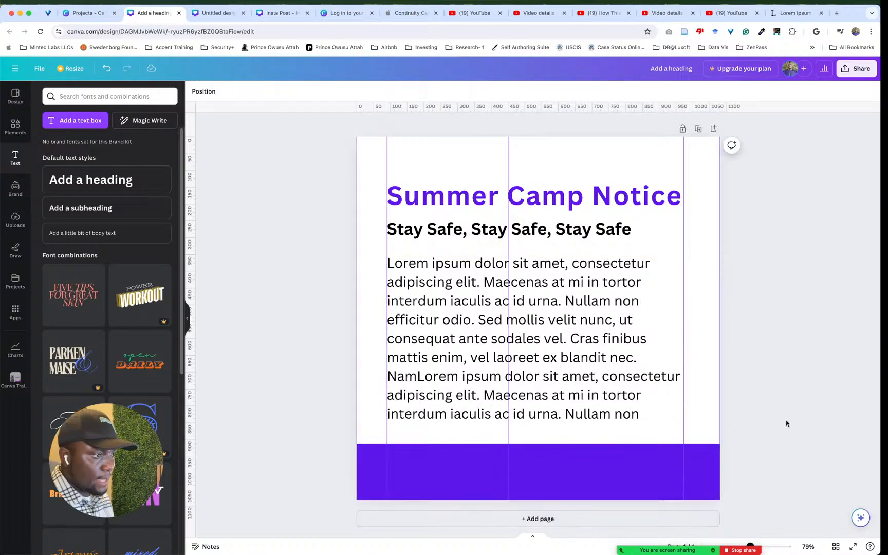
Step: Look over the design's sharing and download options
{"action": "left_click", "coordinate": [854, 70]}
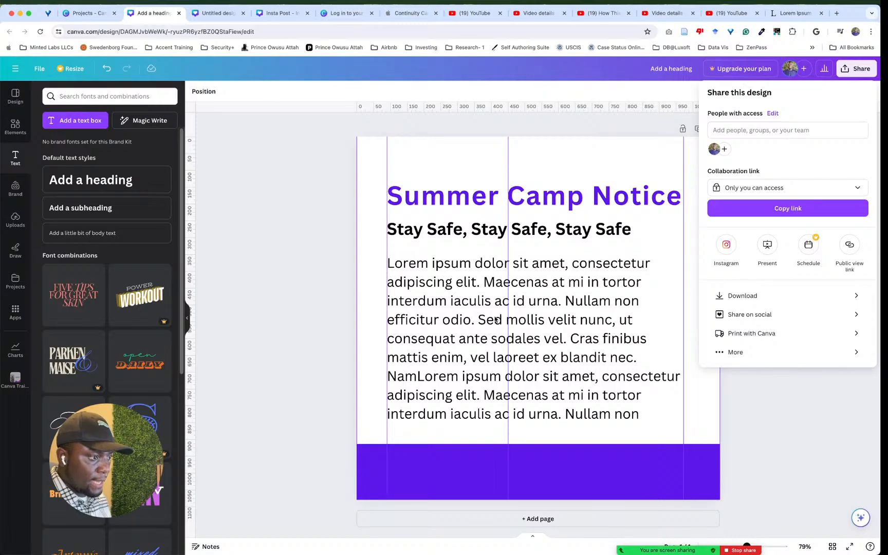
{"action": "left_click", "coordinate": [305, 295]}
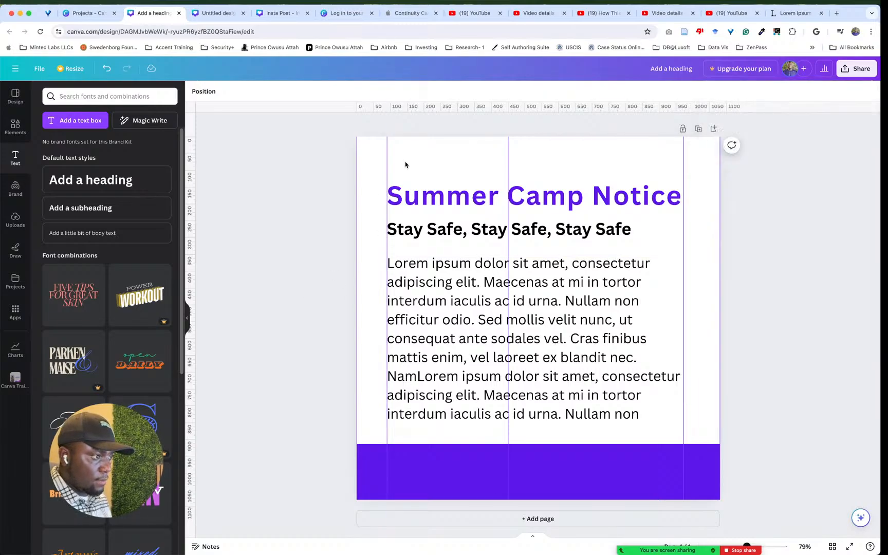
Step: Move the heading, subheading and body text slightly higher on the page as one selection
{"action": "left_click_drag", "start_coordinate": [417, 161], "coordinate": [692, 426]}
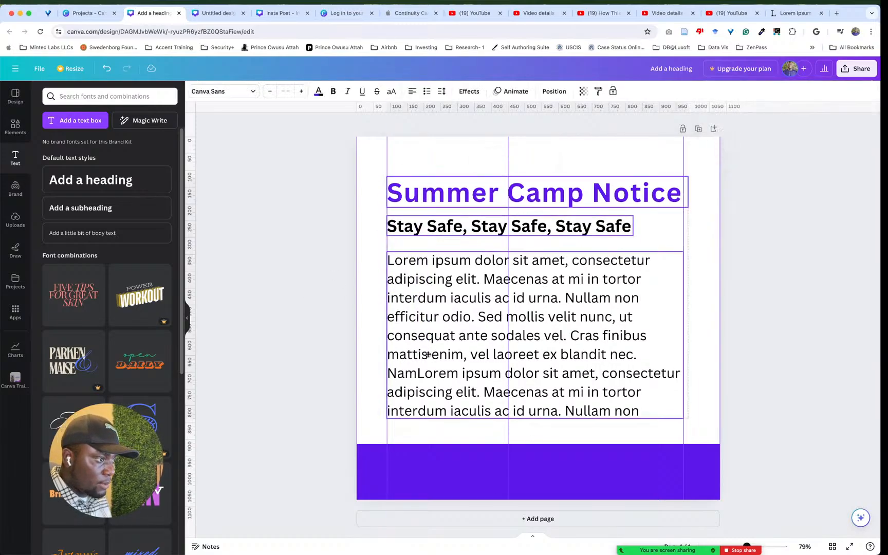
{"action": "left_click", "coordinate": [713, 275]}
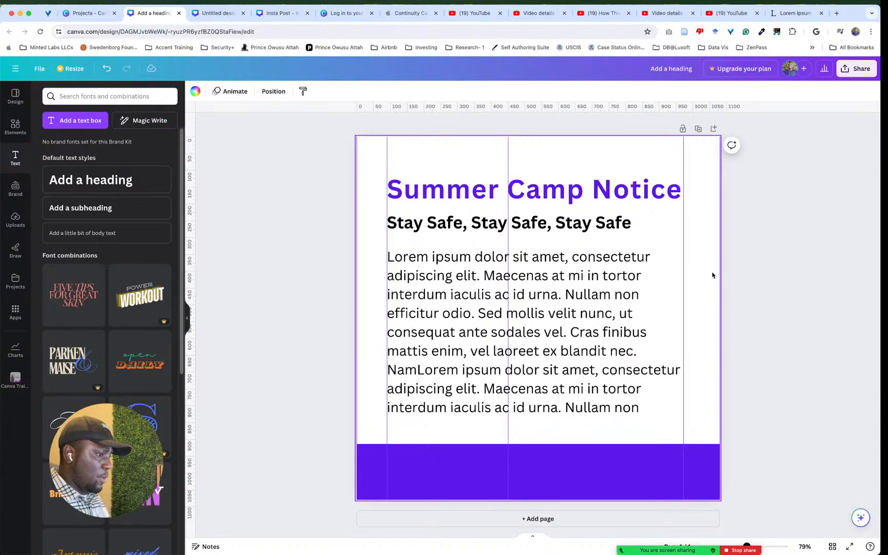
{"action": "left_click", "coordinate": [784, 245]}
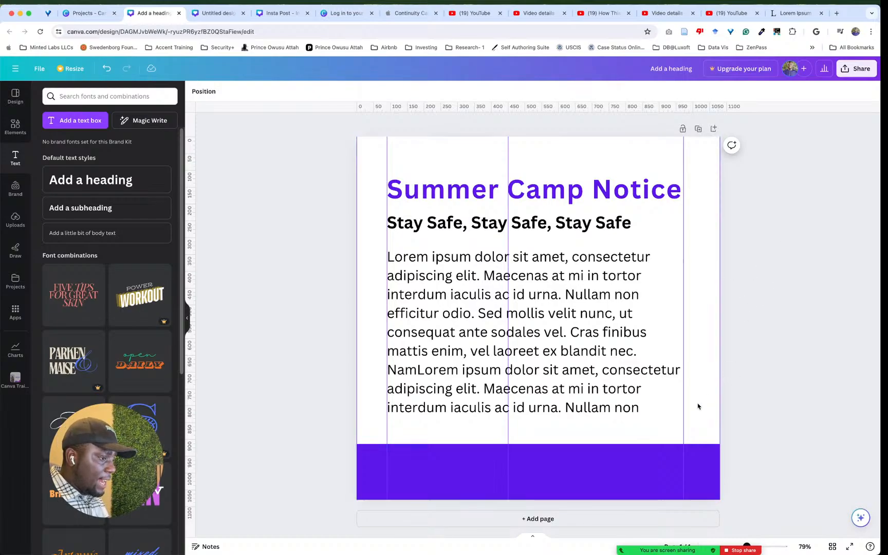
Step: Try adding a blank second page to the design, and undo it
{"action": "left_click", "coordinate": [552, 519]}
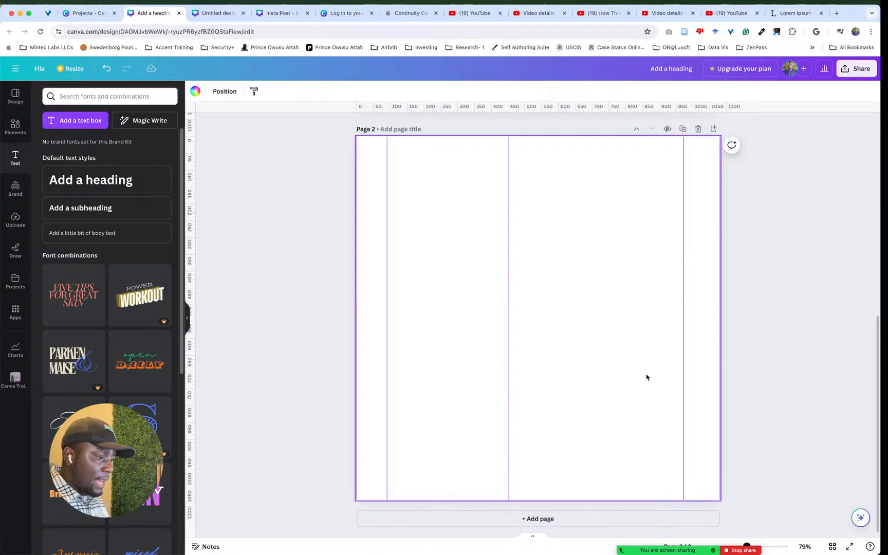
{"action": "key", "text": "cmd+z"}
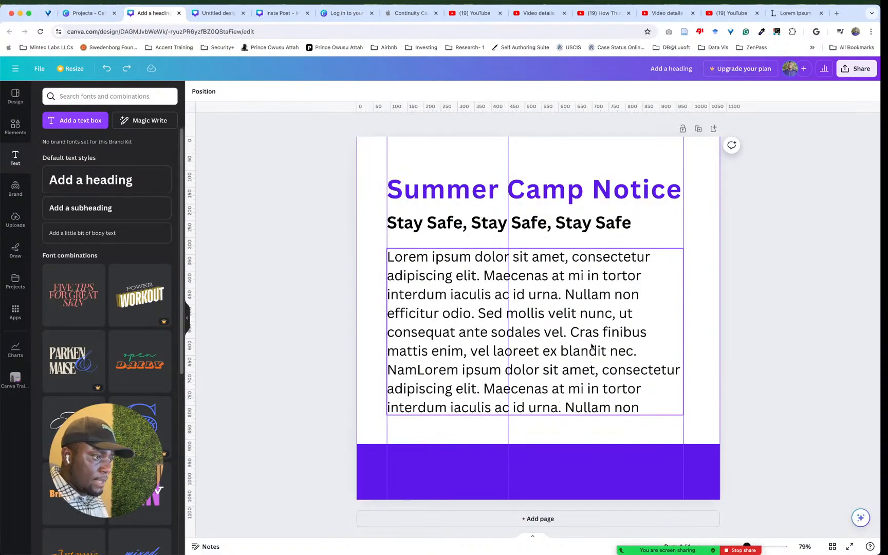
Step: Duplicate the finished Summer Camp Notice page as a second page
{"action": "left_click", "coordinate": [698, 129]}
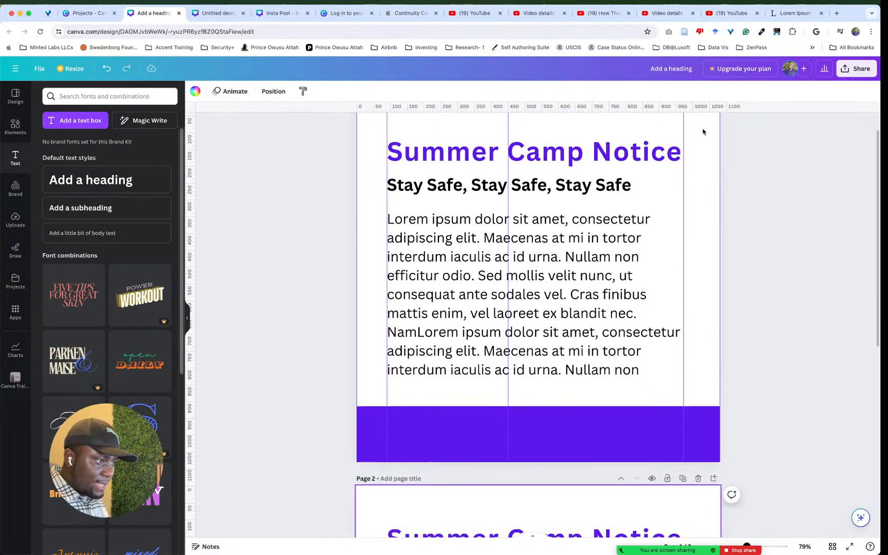
{"action": "scroll", "coordinate": [761, 250], "scroll_direction": "up", "scroll_amount": 8}
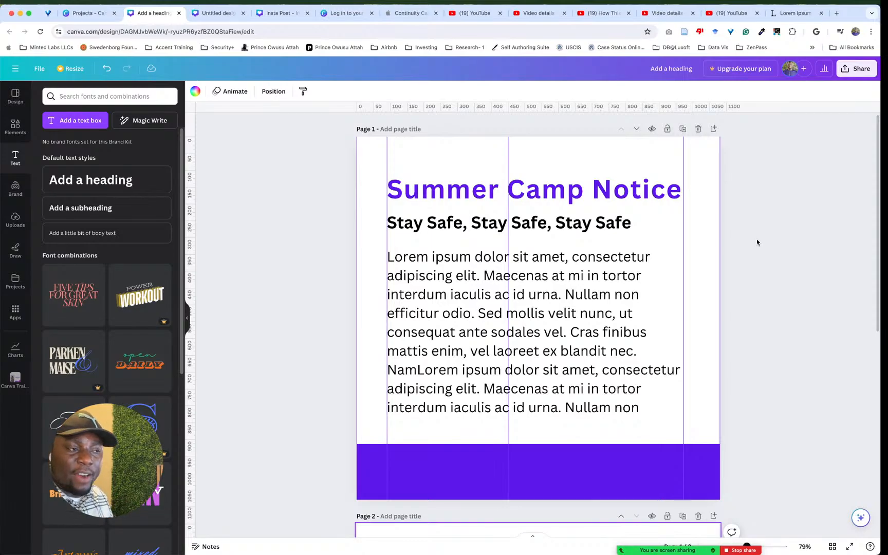
{"action": "scroll", "coordinate": [738, 310], "scroll_direction": "down", "scroll_amount": 5}
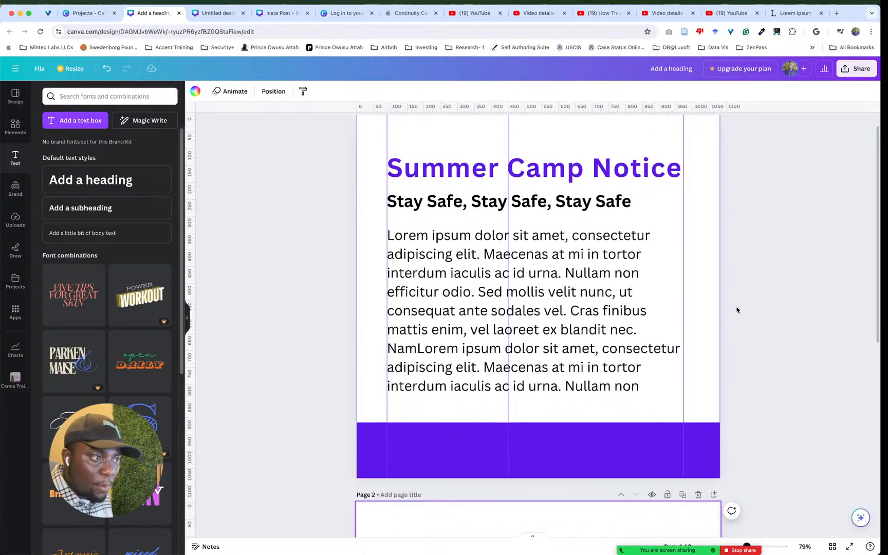
{"action": "scroll", "coordinate": [738, 309], "scroll_direction": "up", "scroll_amount": 3}
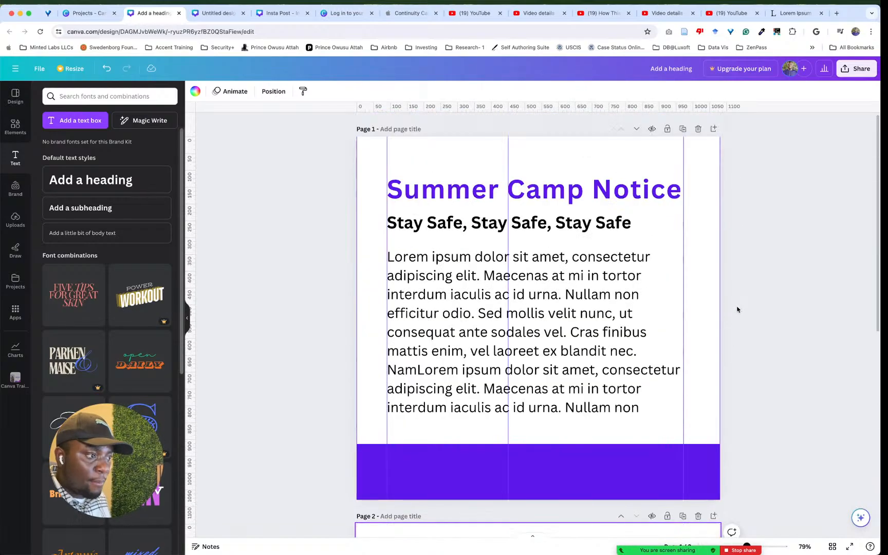
Step: Change the fill of the rectangle along the bottom of page 2 to coral red
{"action": "scroll", "coordinate": [738, 309], "scroll_direction": "down", "scroll_amount": 5}
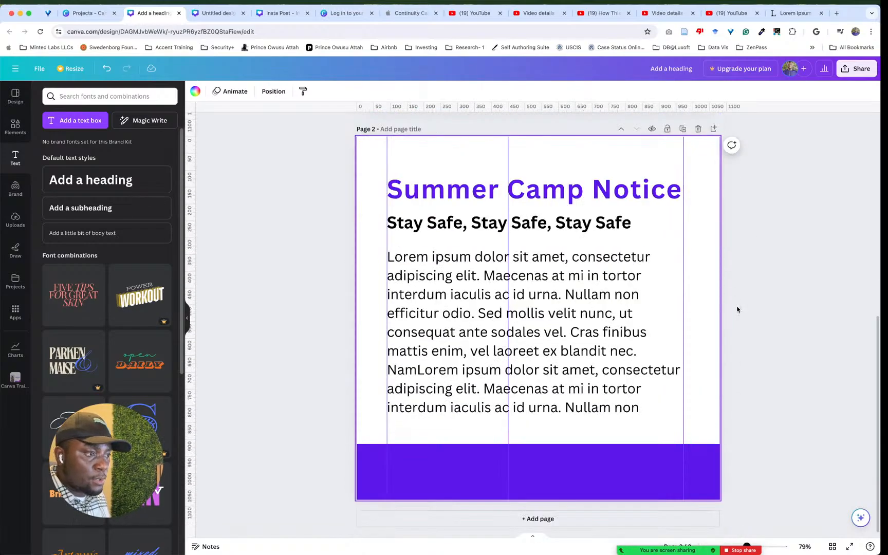
{"action": "left_click", "coordinate": [636, 487]}
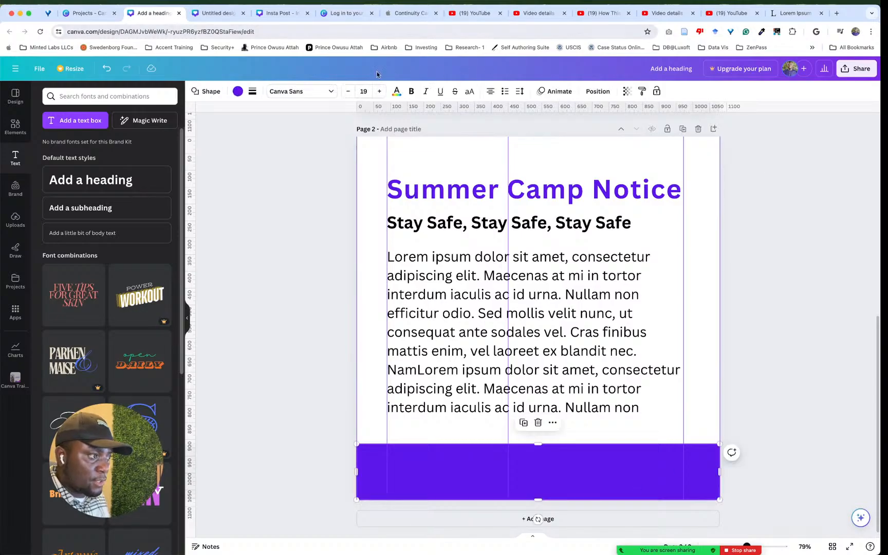
{"action": "left_click", "coordinate": [238, 91]}
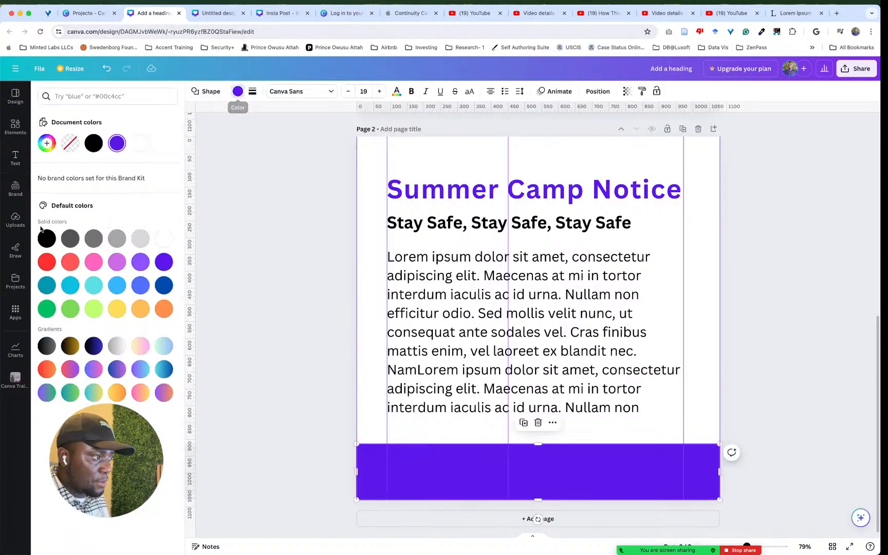
{"action": "left_click", "coordinate": [70, 262]}
Step: Recolor the "Summer Camp Notice" heading on page 2 with the same coral red as the bottom rectangle
{"action": "left_click", "coordinate": [617, 189]}
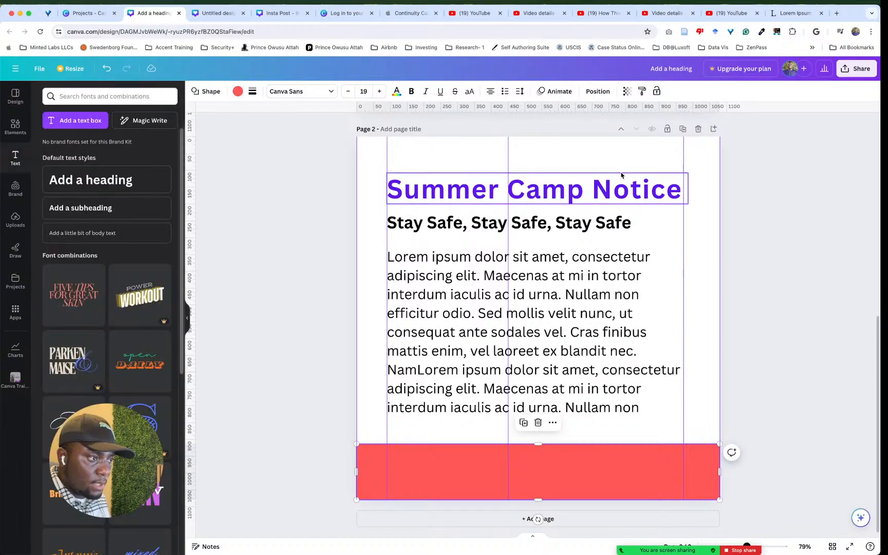
{"action": "left_click", "coordinate": [318, 91]}
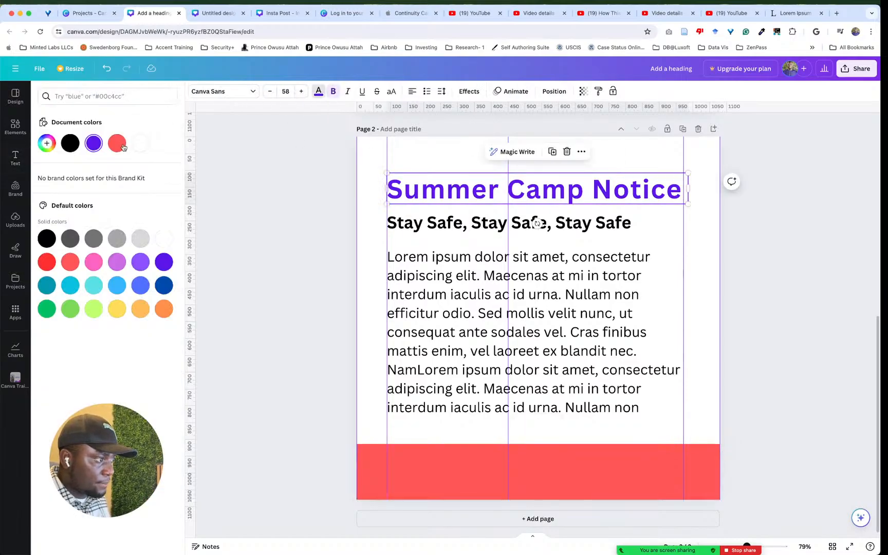
{"action": "left_click", "coordinate": [117, 142]}
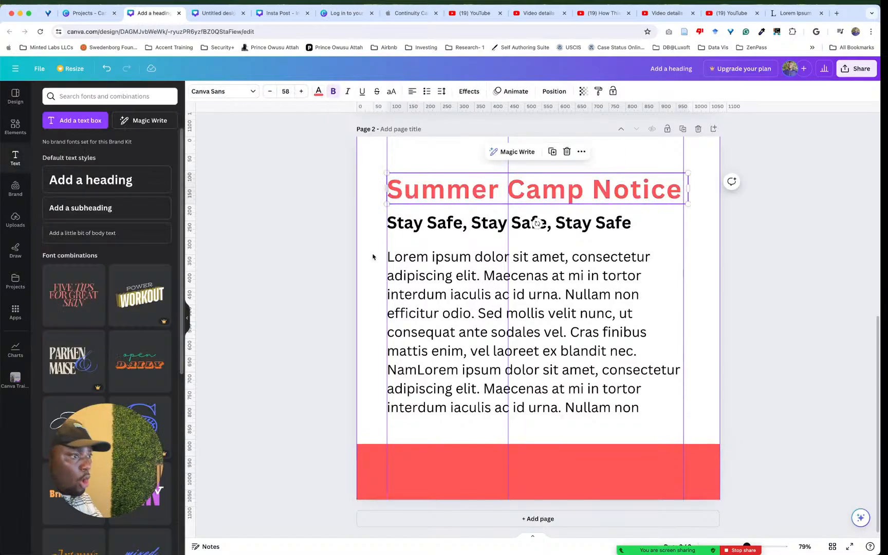
{"action": "left_click", "coordinate": [818, 197]}
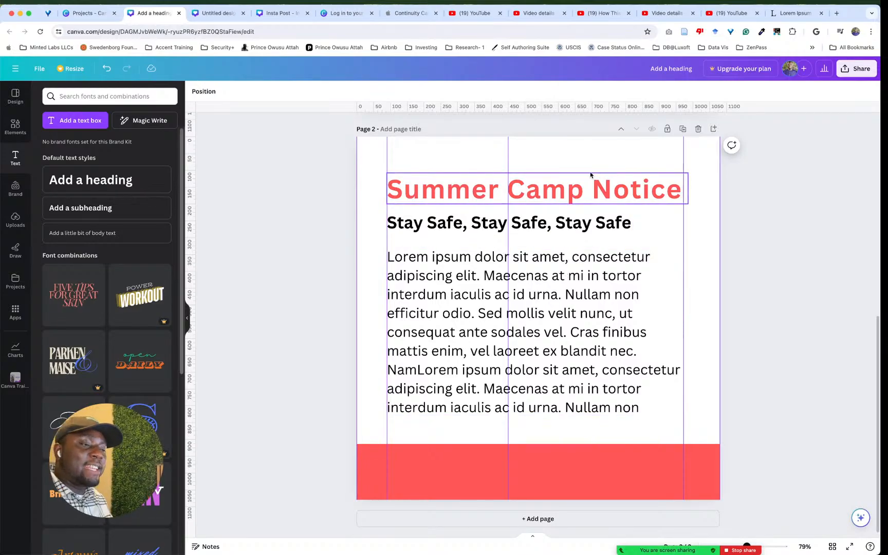
Step: Try the Glacial Indifference and Arimo fonts on the page 2 heading
{"action": "left_click", "coordinate": [588, 189]}
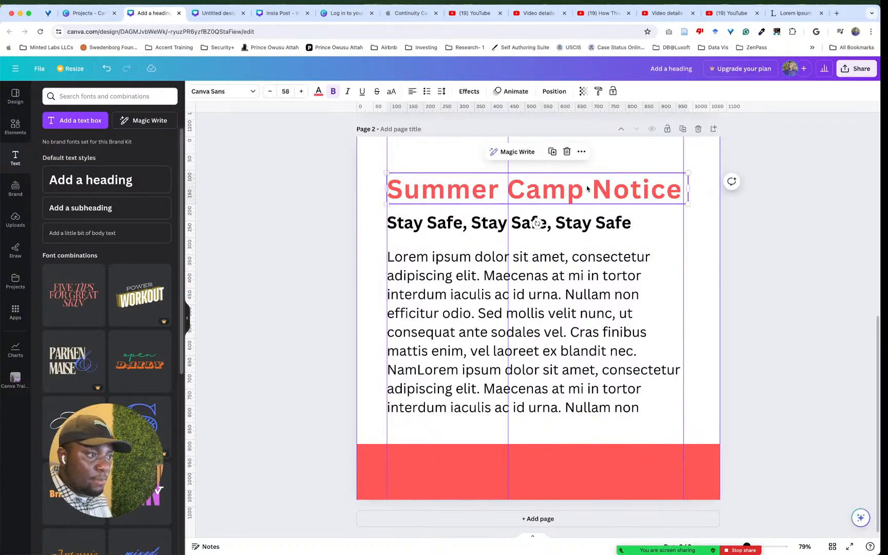
{"action": "left_click", "coordinate": [240, 94]}
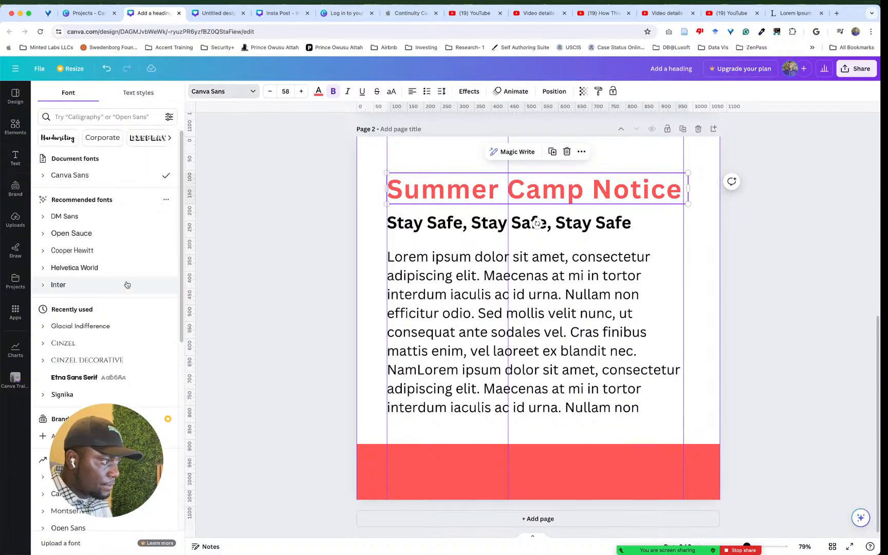
{"action": "scroll", "coordinate": [102, 327], "scroll_direction": "down", "scroll_amount": 5}
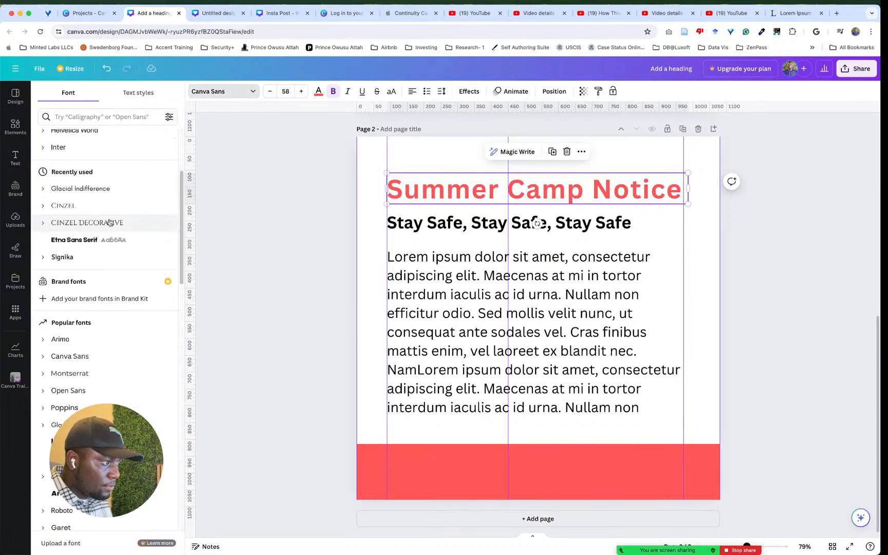
{"action": "left_click", "coordinate": [91, 190]}
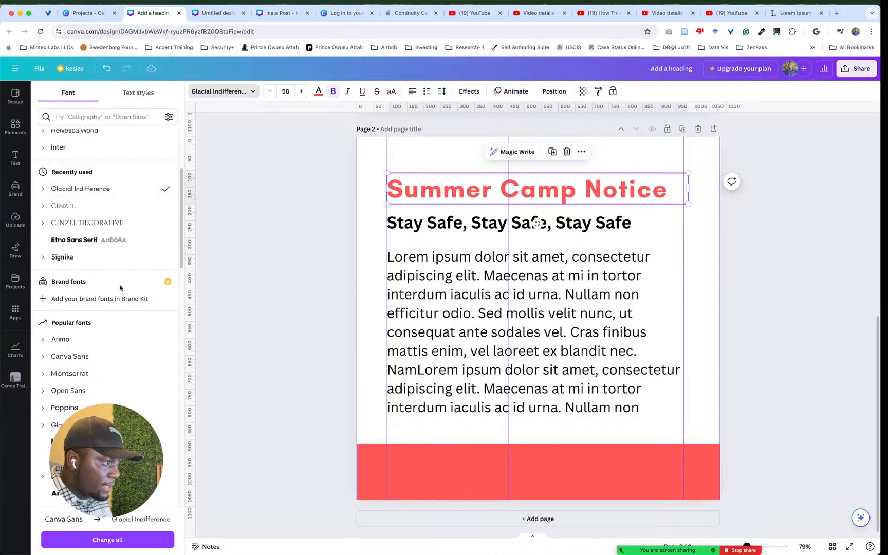
{"action": "left_click", "coordinate": [114, 344]}
{"action": "scroll", "coordinate": [114, 339], "scroll_direction": "down", "scroll_amount": 1}
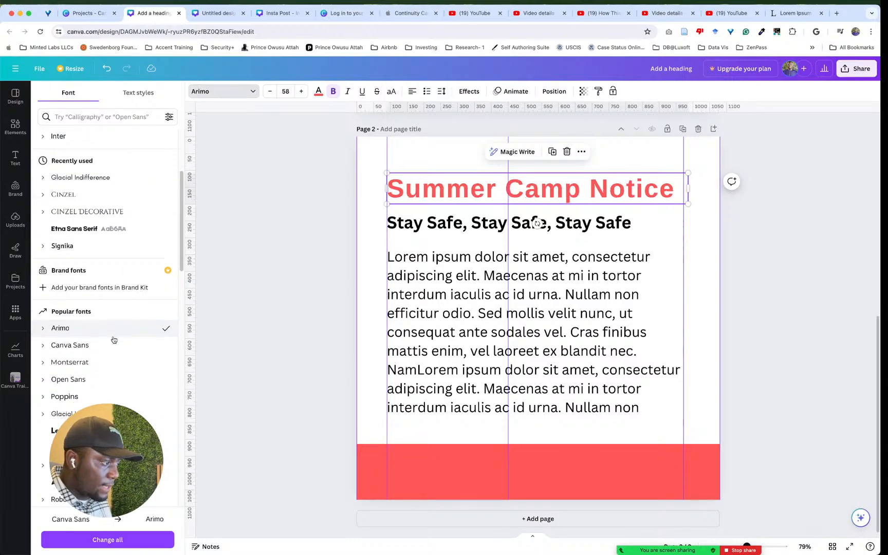
{"action": "key", "text": "Escape"}
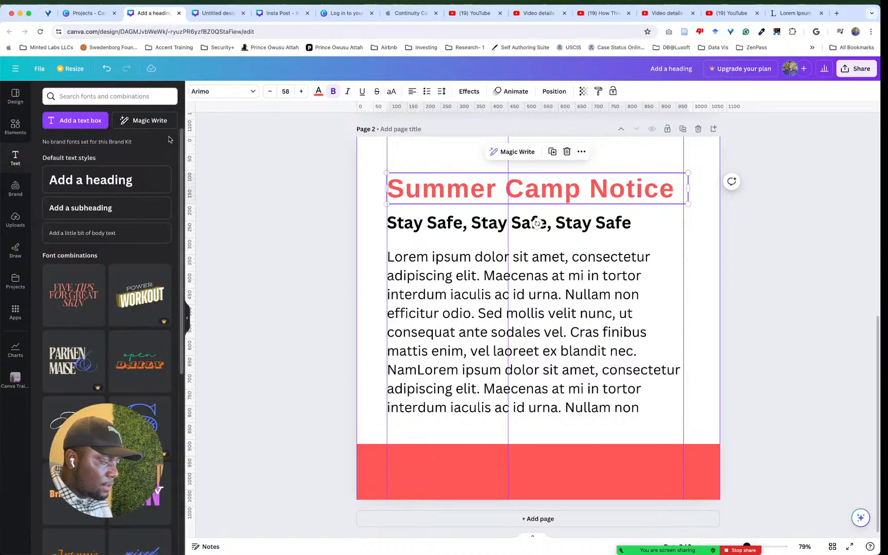
Step: Set the font of the page 2 heading to Signika
{"action": "left_click", "coordinate": [223, 92]}
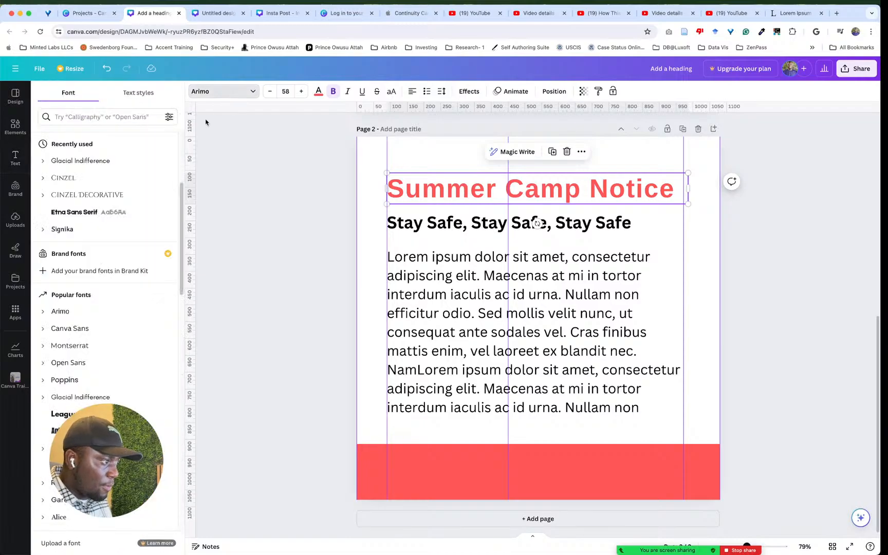
{"action": "left_click", "coordinate": [123, 237]}
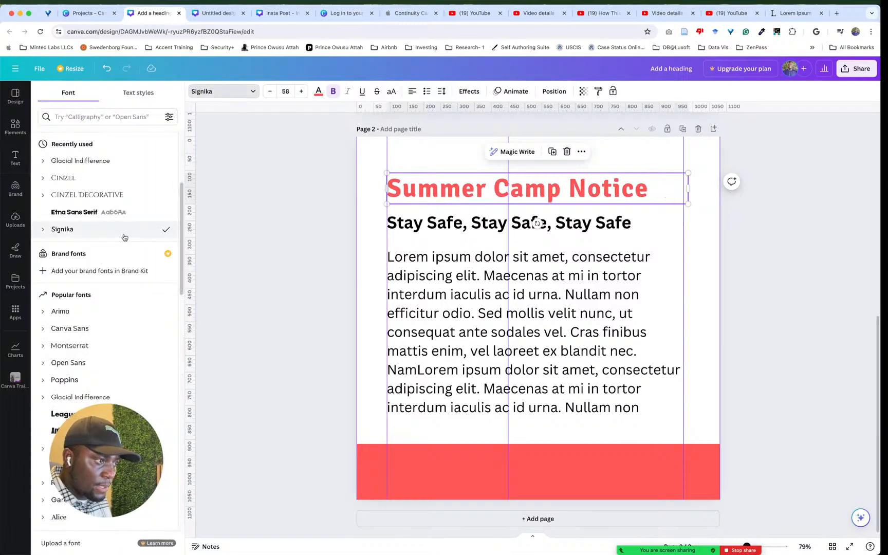
{"action": "left_click", "coordinate": [221, 233]}
{"action": "left_click", "coordinate": [450, 194]}
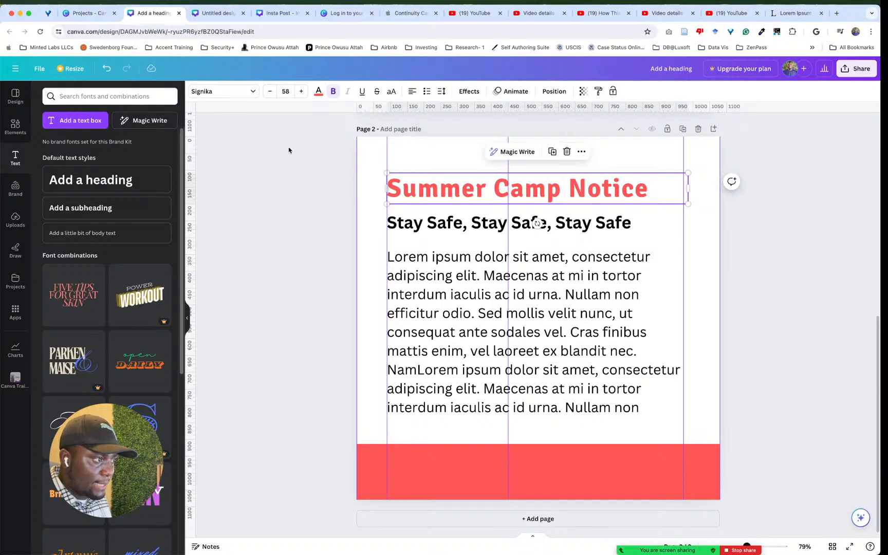
Step: Increase the page 2 heading's font size to 66 so it spans the width between the guides
{"action": "left_click", "coordinate": [299, 91]}
{"action": "left_click", "coordinate": [298, 92]}
{"action": "left_click", "coordinate": [298, 92]}
{"action": "left_click", "coordinate": [298, 92]}
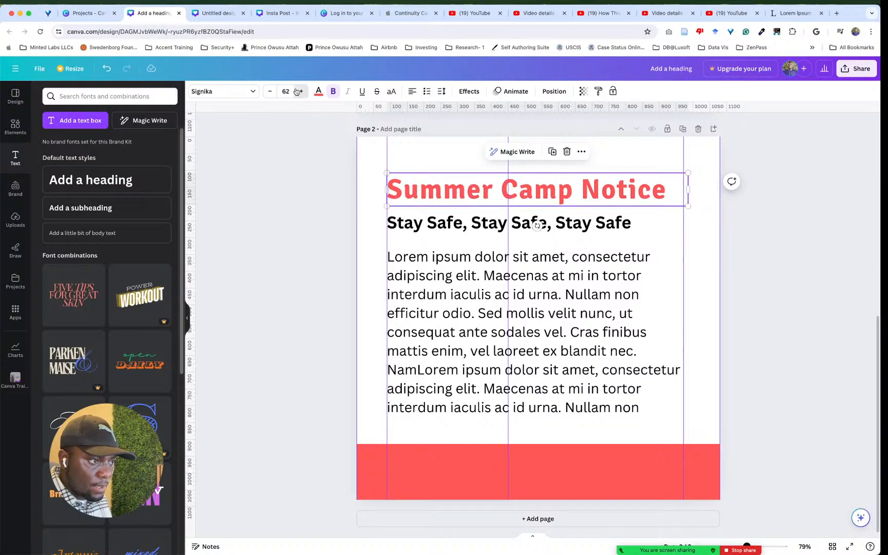
{"action": "left_click", "coordinate": [301, 92]}
{"action": "left_click", "coordinate": [301, 92]}
{"action": "left_click", "coordinate": [301, 92]}
{"action": "left_click", "coordinate": [301, 91]}
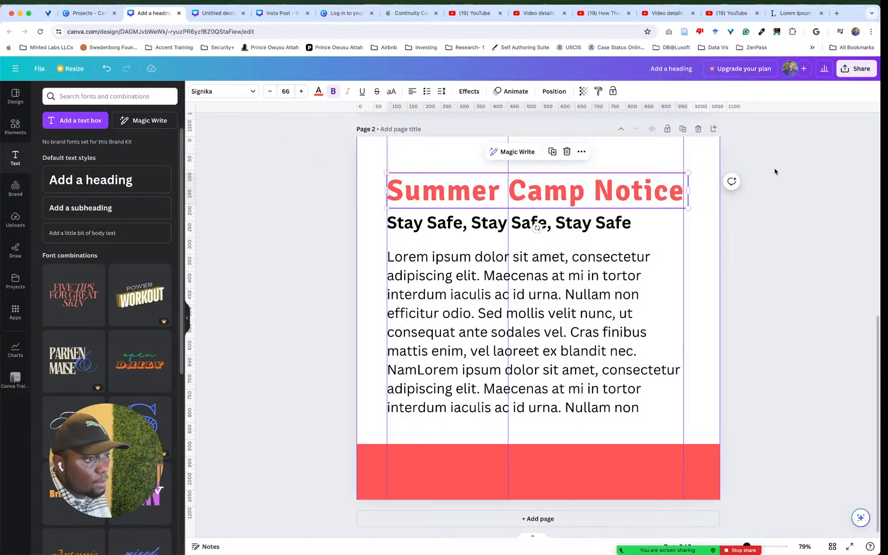
{"action": "left_click", "coordinate": [769, 222]}
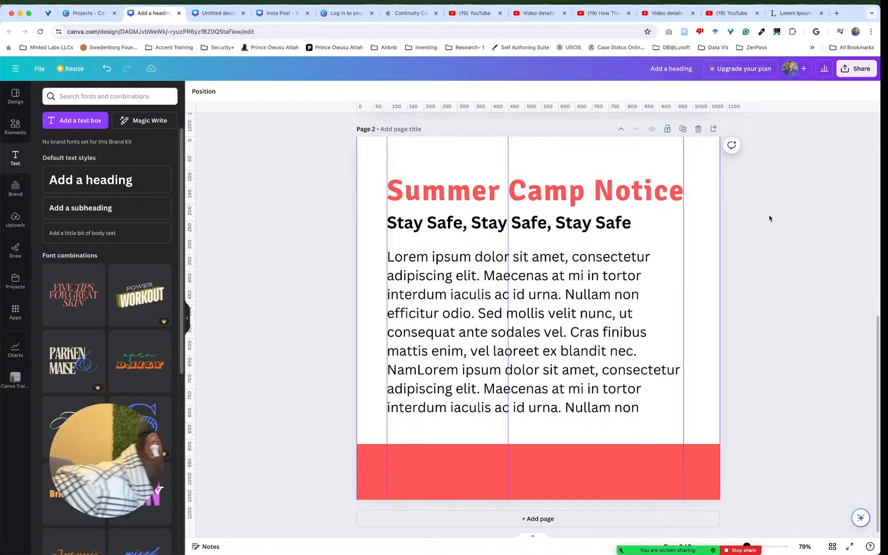
Step: Move the body text on page 2 slightly lower, away from the subheading
{"action": "left_click", "coordinate": [622, 294]}
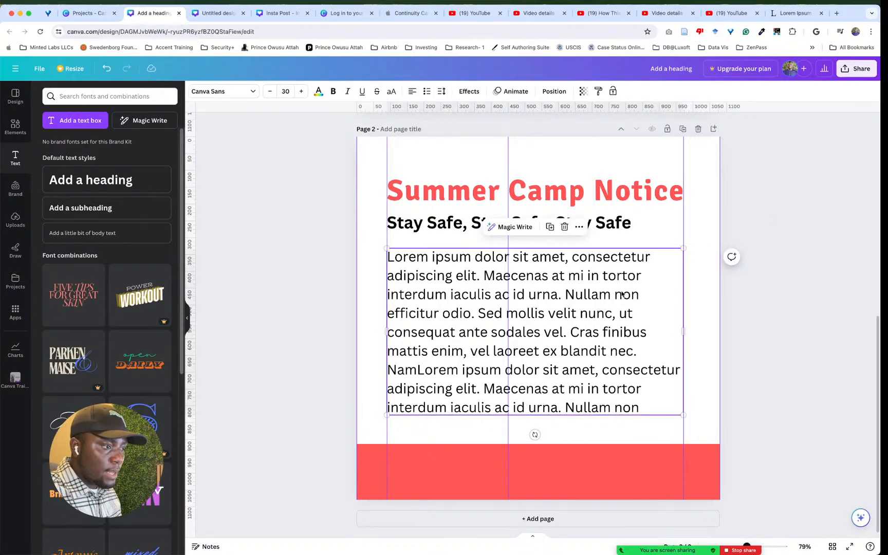
{"action": "left_click", "coordinate": [776, 310]}
{"action": "mouse_move", "coordinate": [636, 297]}
{"action": "left_mouse_down"}
{"action": "mouse_move", "coordinate": [637, 307]}
{"action": "mouse_move", "coordinate": [638, 300]}
{"action": "left_mouse_up"}
{"action": "left_click", "coordinate": [757, 301]}
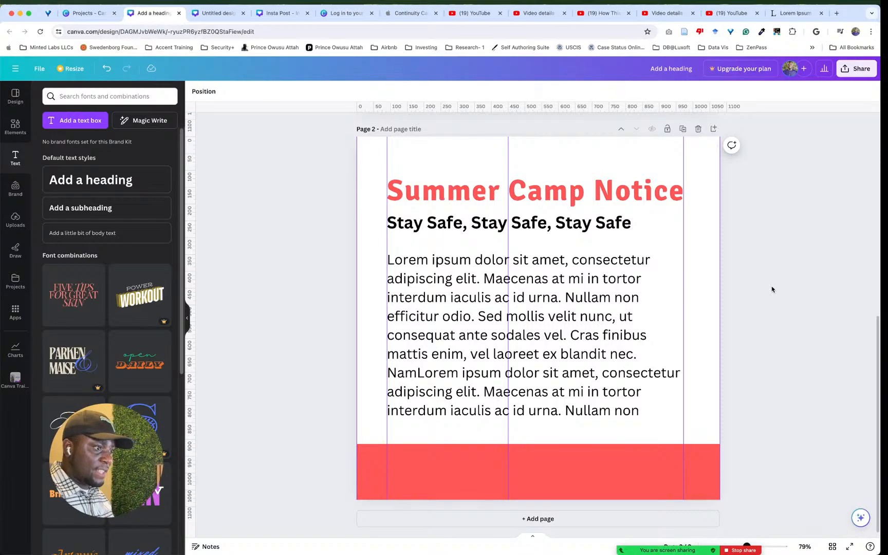
{"action": "left_click", "coordinate": [531, 287]}
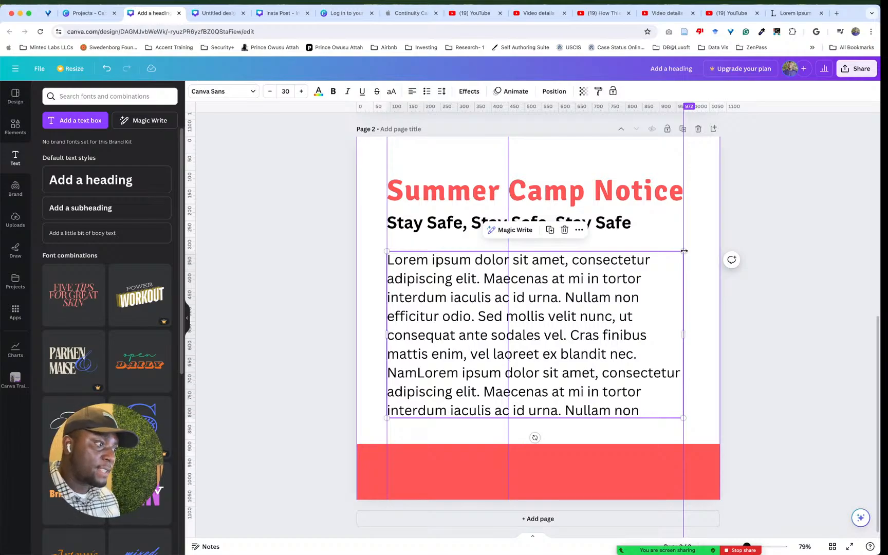
{"action": "left_click", "coordinate": [788, 263]}
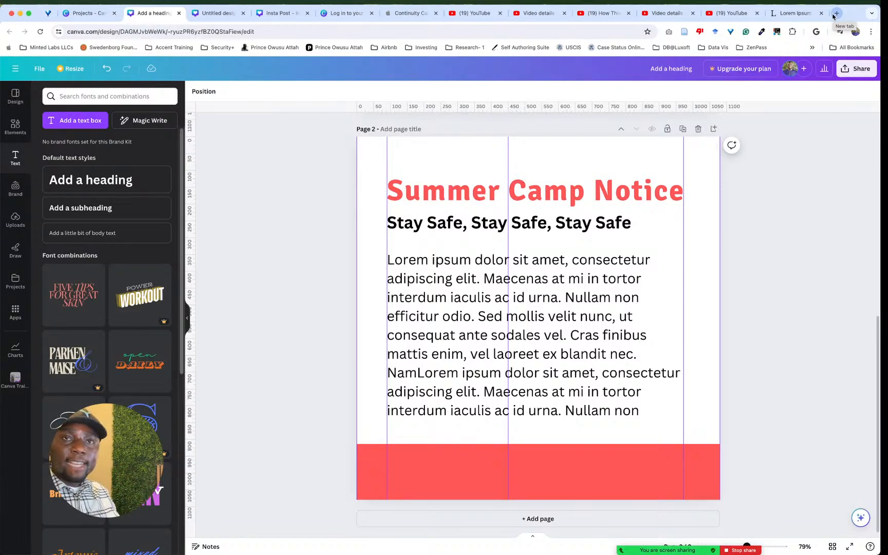
{"action": "left_click", "coordinate": [540, 191]}
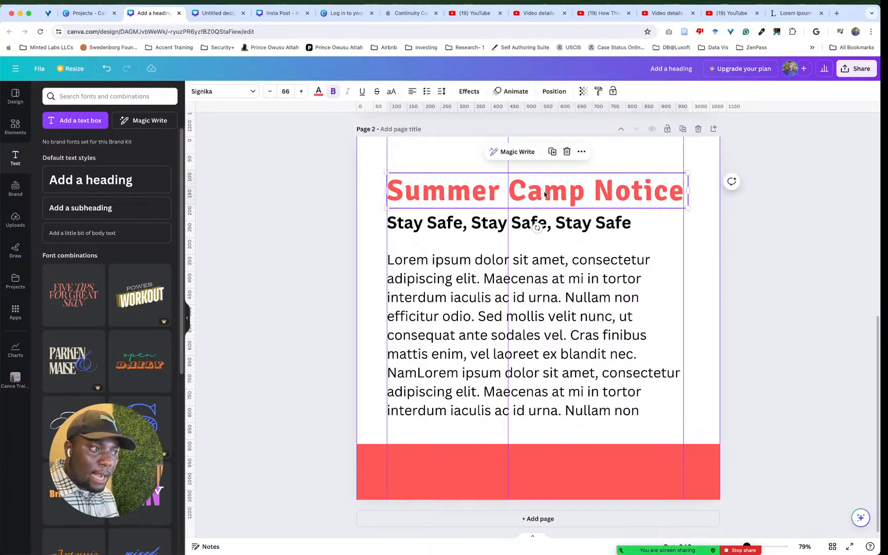
{"action": "left_click", "coordinate": [778, 277]}
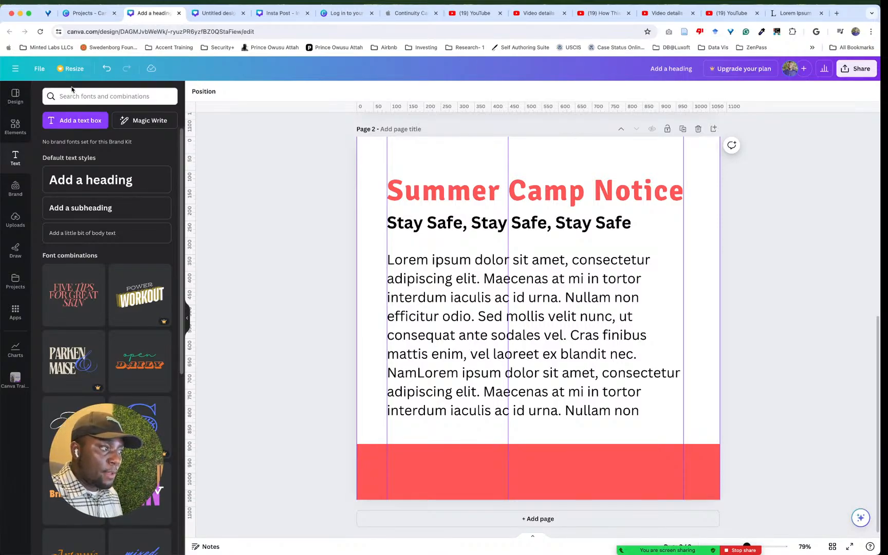
Step: Reduce the page 2 body text to size 26 and move it down to just above the red rectangle
{"action": "left_click", "coordinate": [500, 257]}
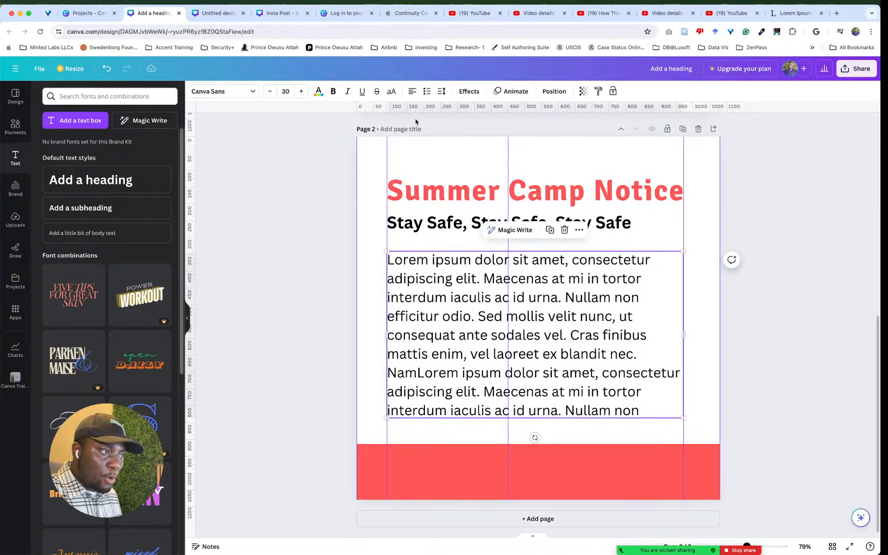
{"action": "left_click", "coordinate": [270, 91]}
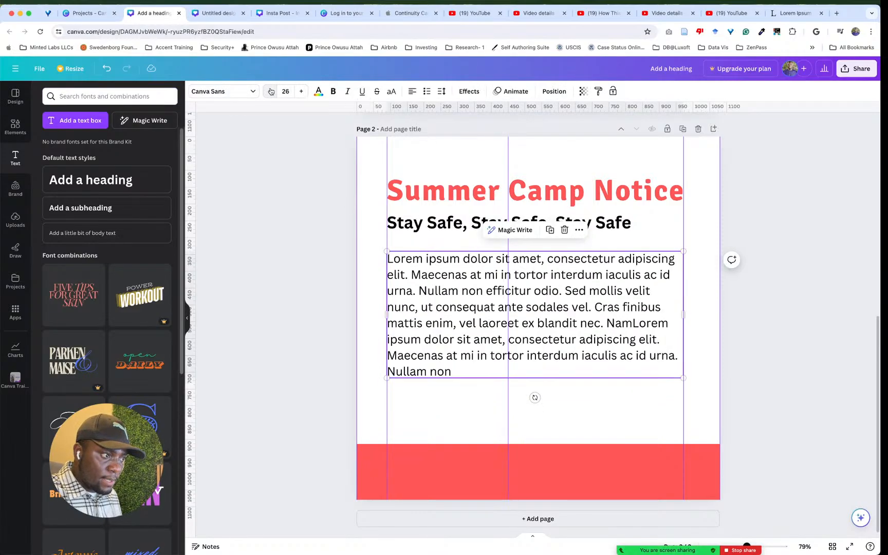
{"action": "left_click", "coordinate": [797, 311]}
{"action": "left_click", "coordinate": [666, 304]}
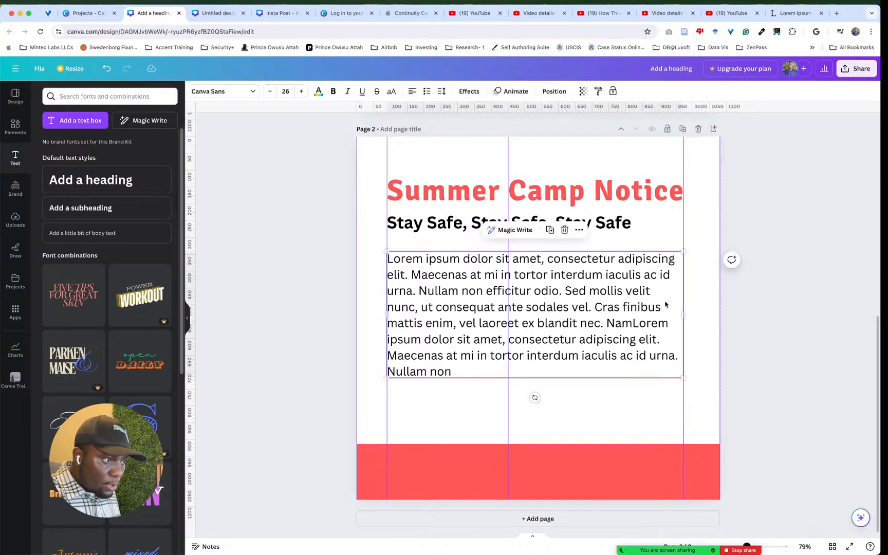
{"action": "left_click_drag", "start_coordinate": [666, 305], "coordinate": [665, 354]}
{"action": "left_click", "coordinate": [752, 309]}
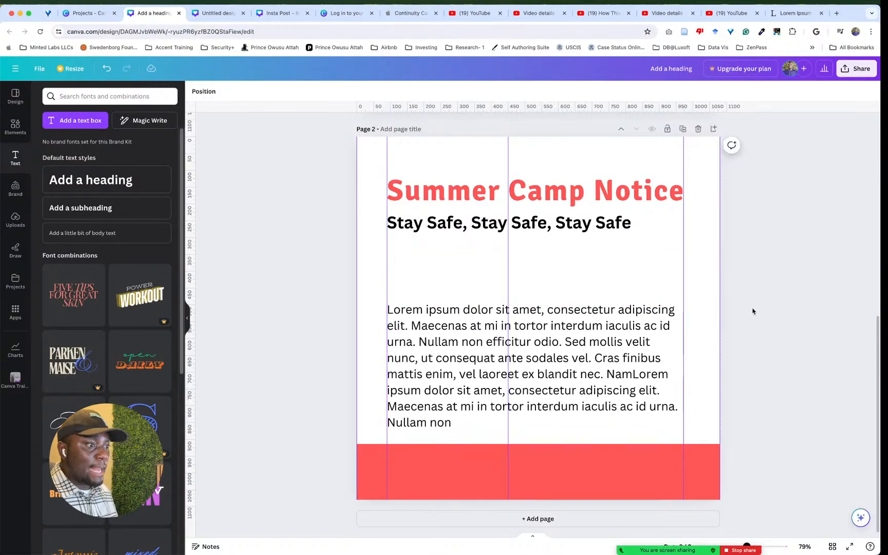
Step: Move the heading and subheading down together so they sit just above the body text on page 2
{"action": "left_click", "coordinate": [619, 221]}
{"action": "left_click", "coordinate": [619, 191], "text": "shift"}
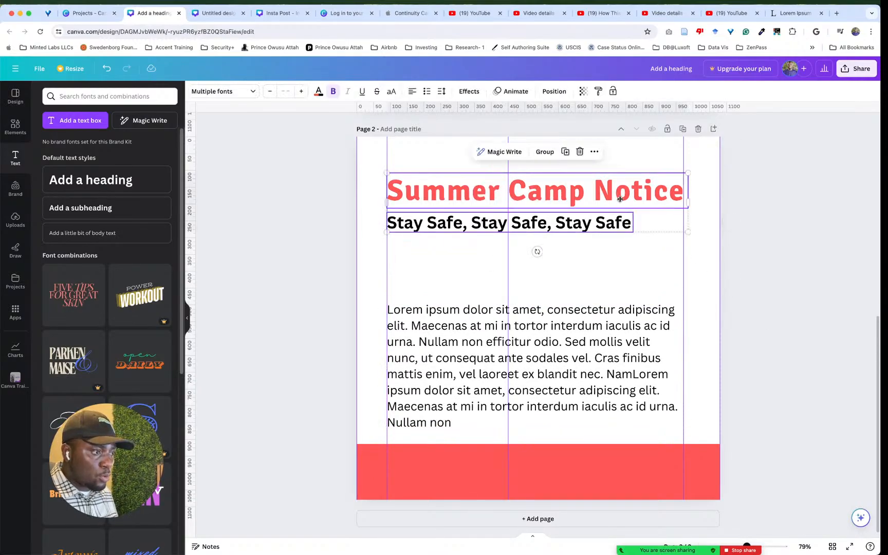
{"action": "left_click_drag", "start_coordinate": [623, 188], "coordinate": [623, 238]}
{"action": "left_click", "coordinate": [566, 311]}
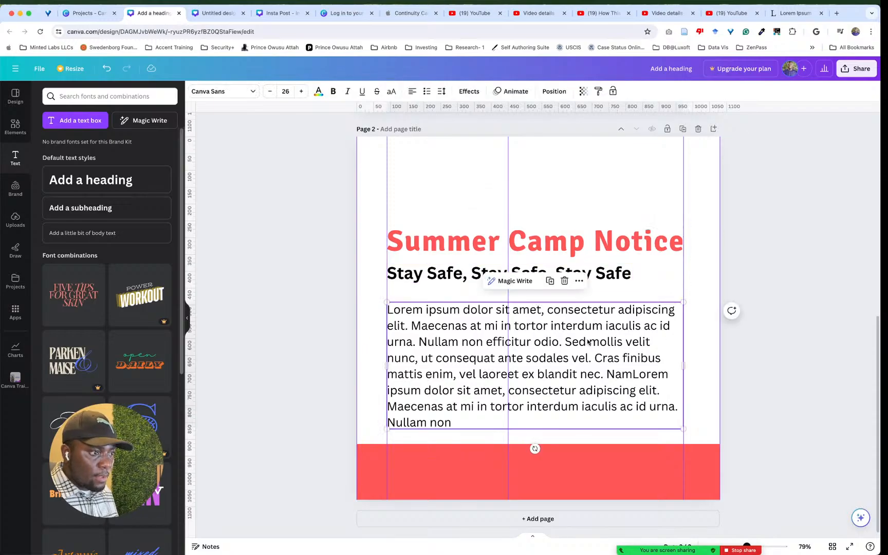
Step: Reduce the font sizes of the heading and subheading together, bringing the heading to 62
{"action": "left_click_drag", "start_coordinate": [587, 276], "coordinate": [575, 279]}
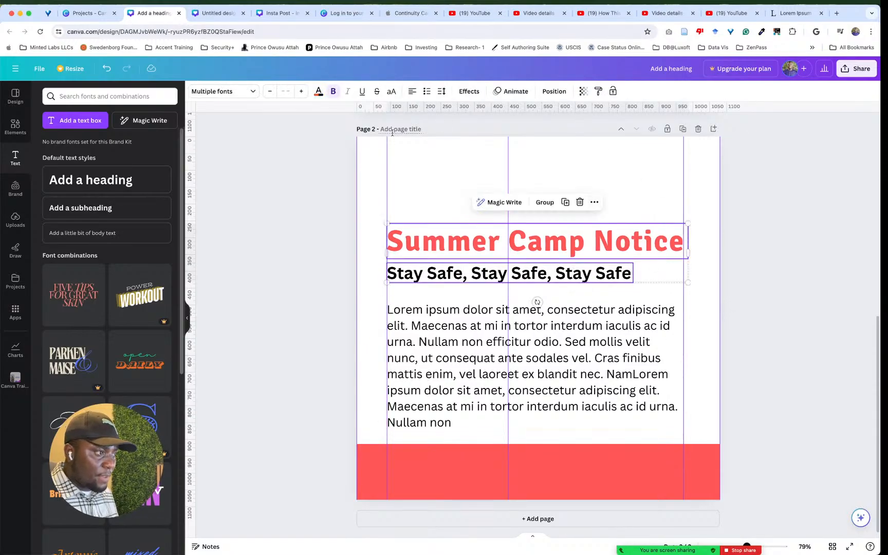
{"action": "left_click", "coordinate": [270, 91]}
{"action": "left_click", "coordinate": [270, 91]}
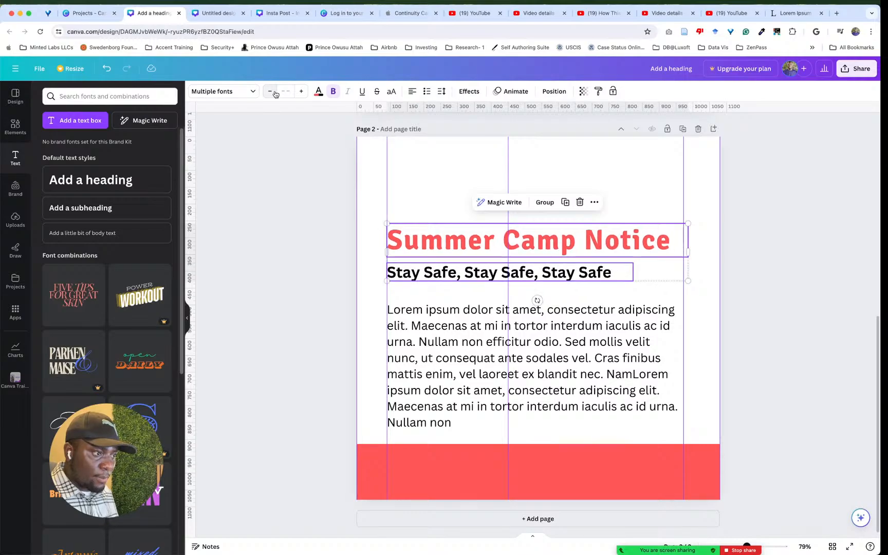
{"action": "left_click", "coordinate": [270, 91]}
{"action": "left_click", "coordinate": [787, 261]}
Step: Move the body text slightly higher to sit closer under the subheading, and select the heading
{"action": "left_click_drag", "start_coordinate": [613, 338], "coordinate": [613, 329]}
{"action": "left_click", "coordinate": [773, 253]}
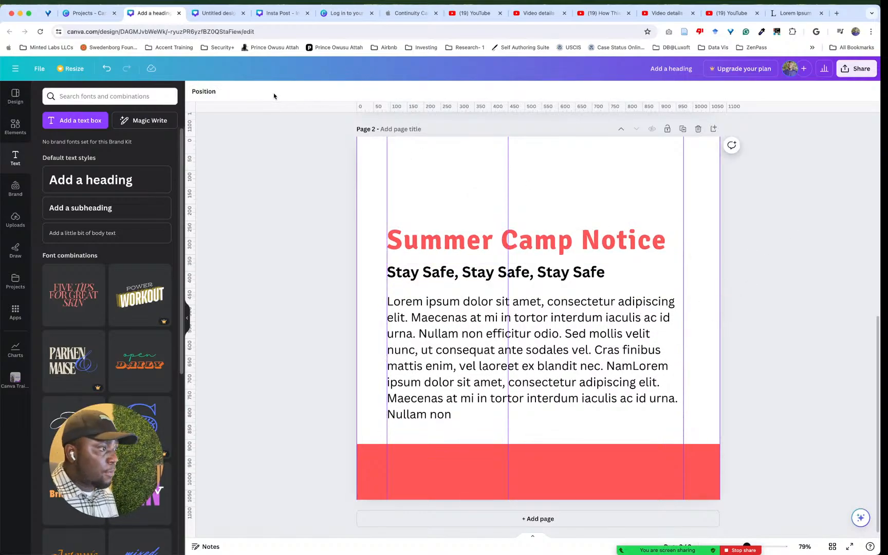
{"action": "left_click", "coordinate": [446, 228]}
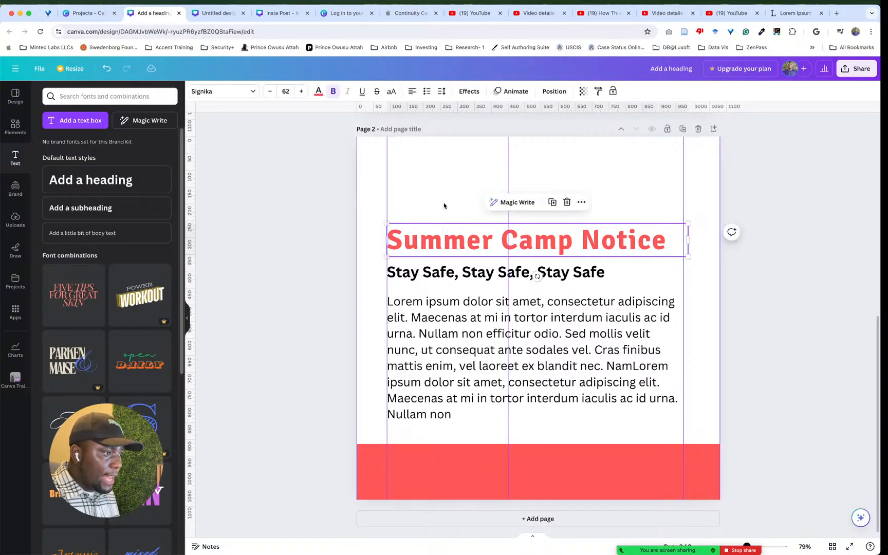
Step: Move the heading and subheading together slightly down, closer to the body text on page 2
{"action": "left_click", "coordinate": [447, 273], "text": "shift"}
{"action": "left_click_drag", "start_coordinate": [454, 236], "coordinate": [454, 239]}
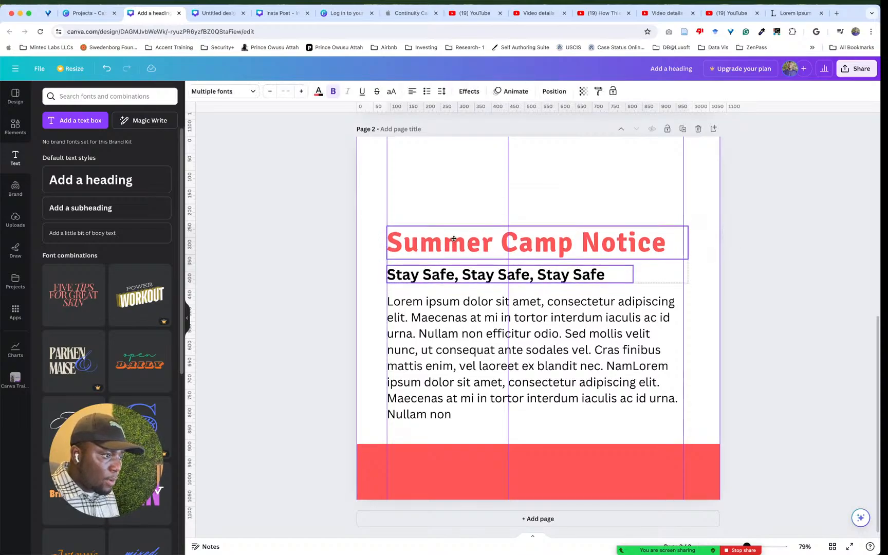
{"action": "left_click", "coordinate": [561, 186]}
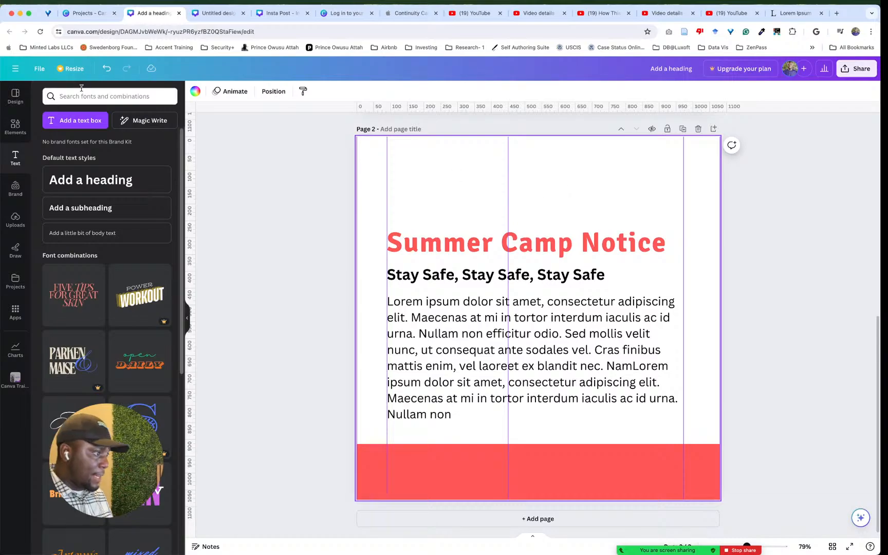
Step: Search the elements for "notice" graphics and add the red outlined warning triangle to page 2
{"action": "left_click", "coordinate": [16, 127]}
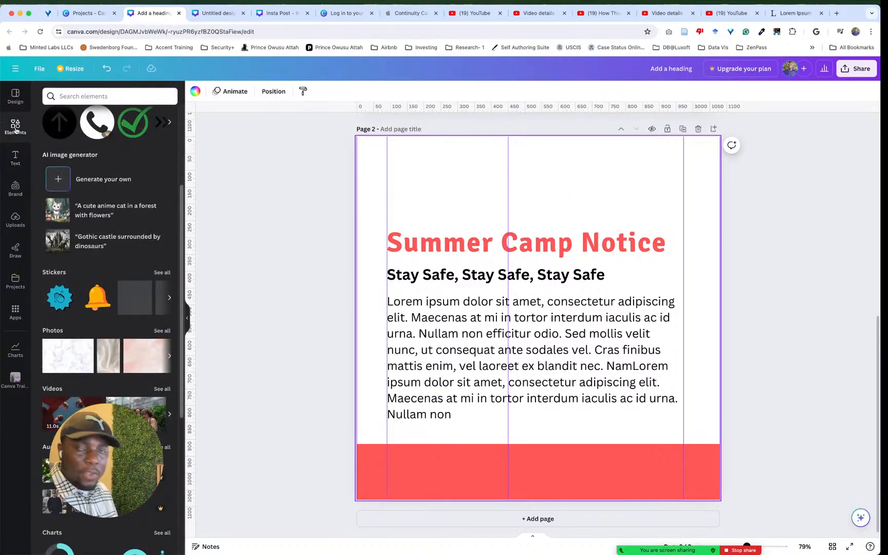
{"action": "left_click", "coordinate": [66, 97]}
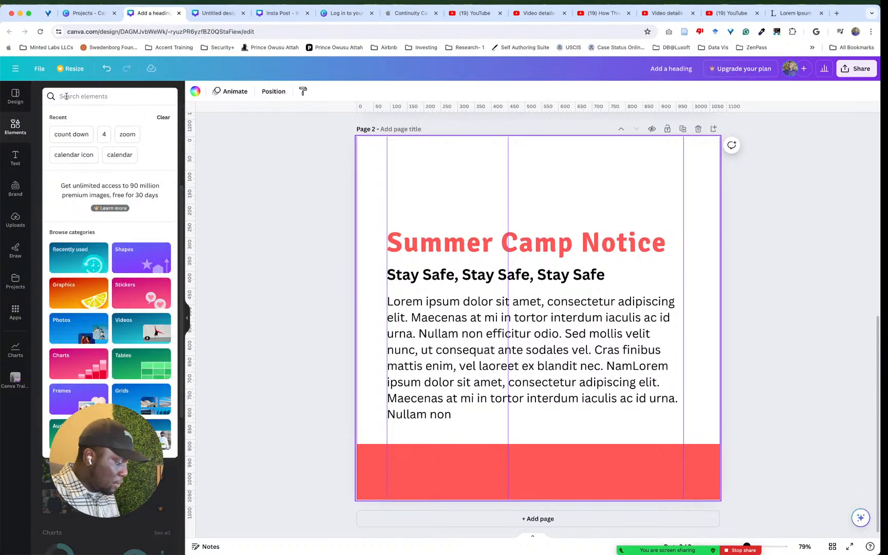
{"action": "type", "text": "notice"}
{"action": "key", "text": "Return"}
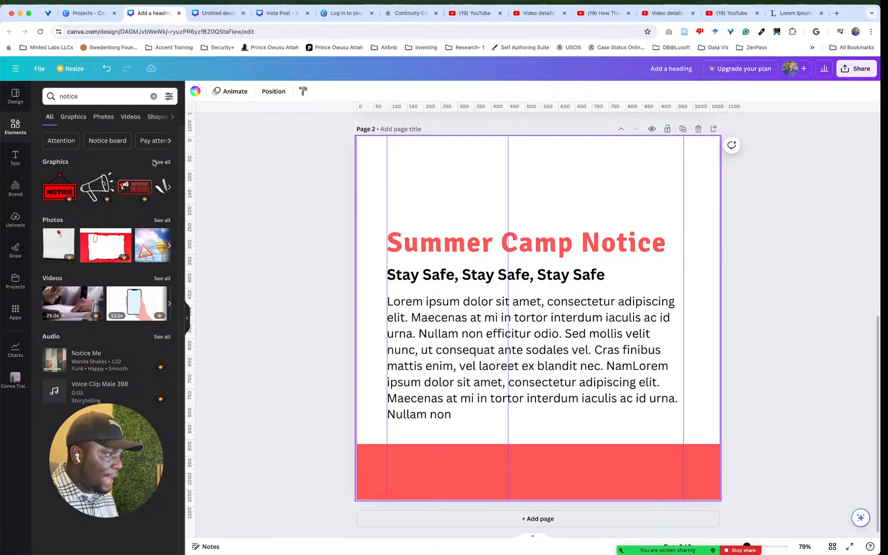
{"action": "left_click", "coordinate": [160, 162]}
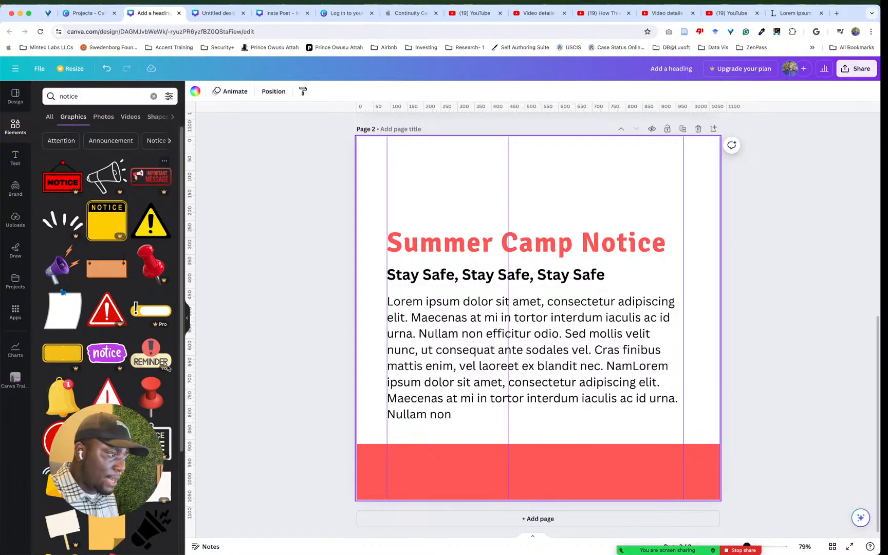
{"action": "left_click", "coordinate": [107, 401]}
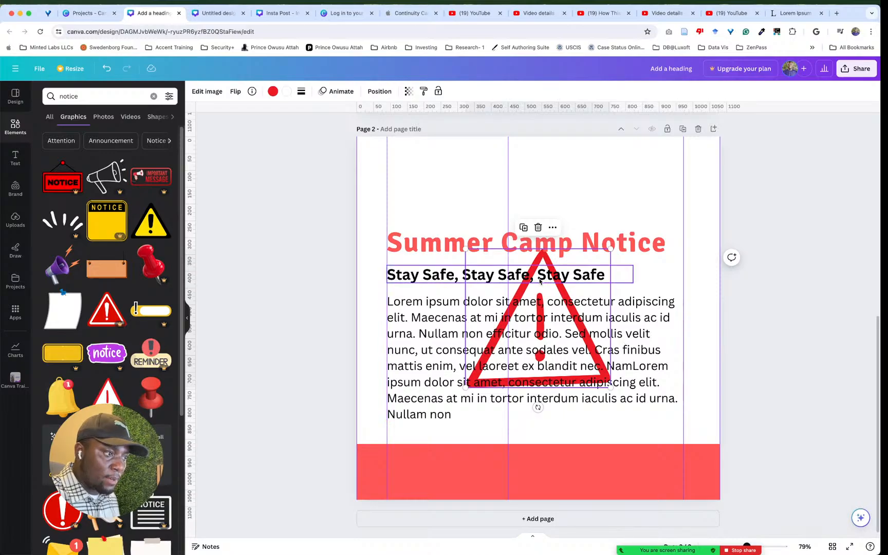
Step: Shrink the warning triangle and place it above the heading, aligned with the left margin guide
{"action": "left_click_drag", "start_coordinate": [547, 265], "coordinate": [486, 149]}
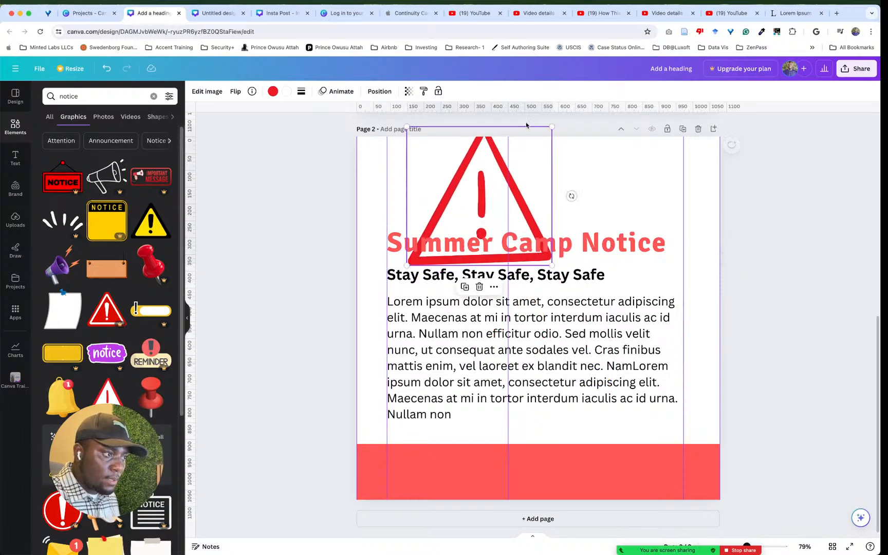
{"action": "left_click_drag", "start_coordinate": [552, 125], "coordinate": [436, 170]}
{"action": "left_click", "coordinate": [511, 192]}
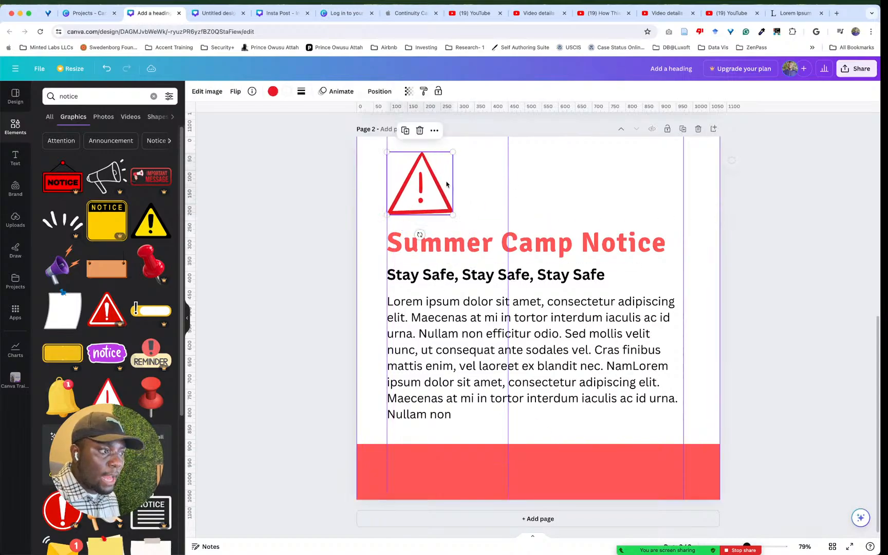
Step: Scale down the heading, subheading and body text together, keeping them anchored at their lower left
{"action": "left_click", "coordinate": [476, 183]}
{"action": "left_click_drag", "start_coordinate": [496, 216], "coordinate": [500, 427]}
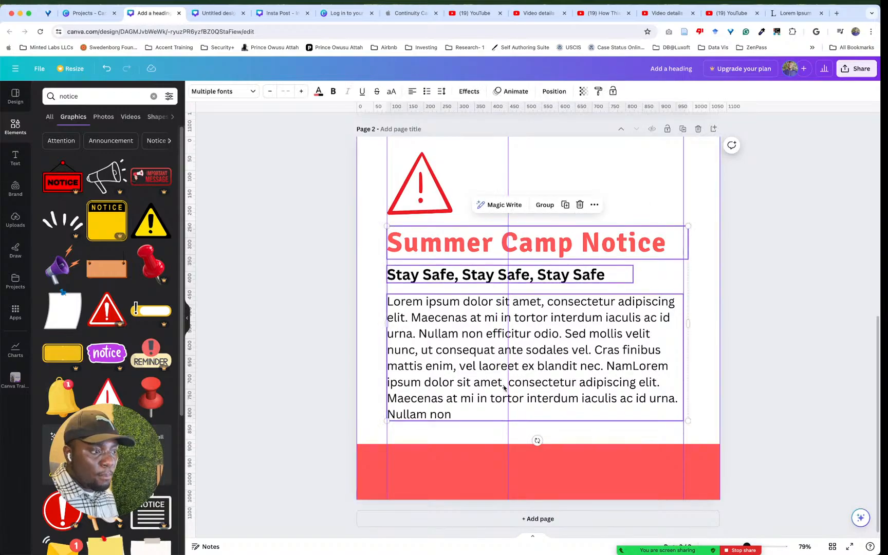
{"action": "left_click_drag", "start_coordinate": [688, 227], "coordinate": [664, 271]}
{"action": "left_click", "coordinate": [728, 276]}
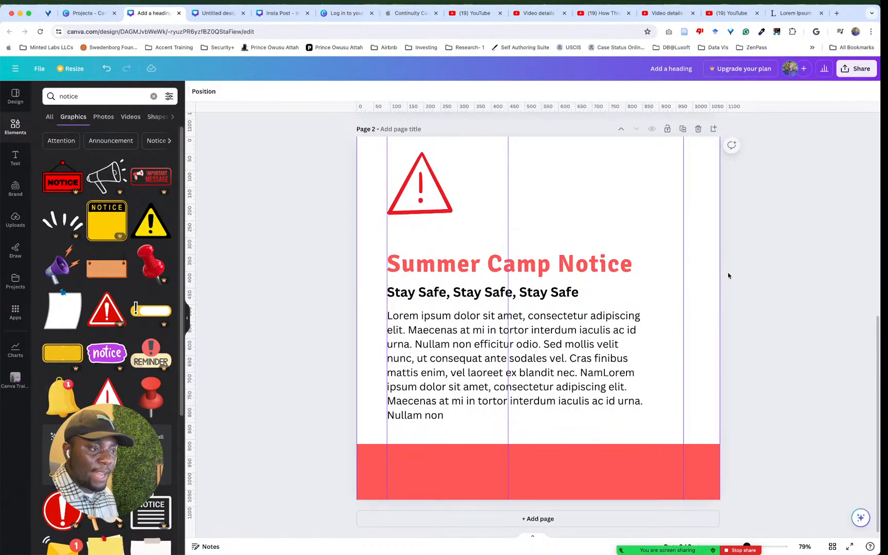
Step: Widen the body text box so its right edge reaches the right margin guide
{"action": "left_click", "coordinate": [606, 357]}
{"action": "left_click_drag", "start_coordinate": [645, 363], "coordinate": [683, 363]}
{"action": "left_click", "coordinate": [757, 337]}
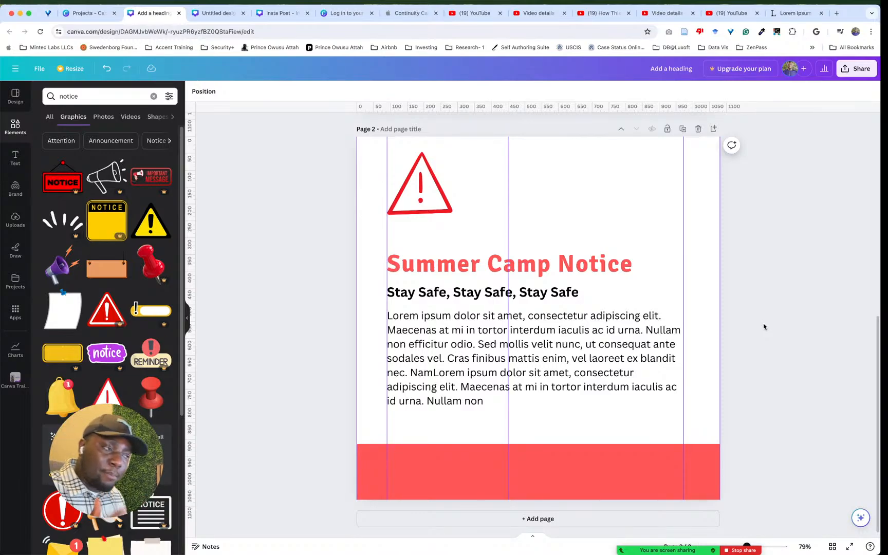
Step: Move the warning triangle down closer to the heading and recolor it with the heading's coral red
{"action": "left_click", "coordinate": [447, 201]}
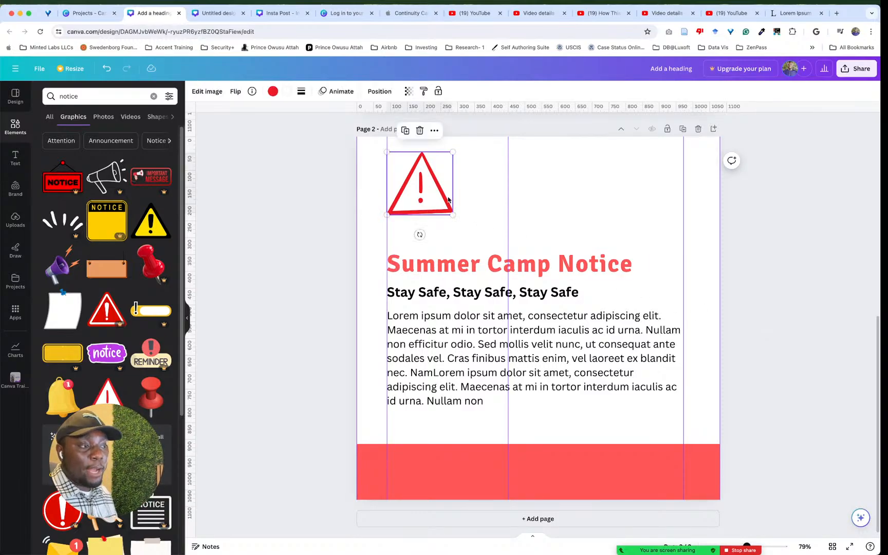
{"action": "left_click_drag", "start_coordinate": [449, 200], "coordinate": [449, 224]}
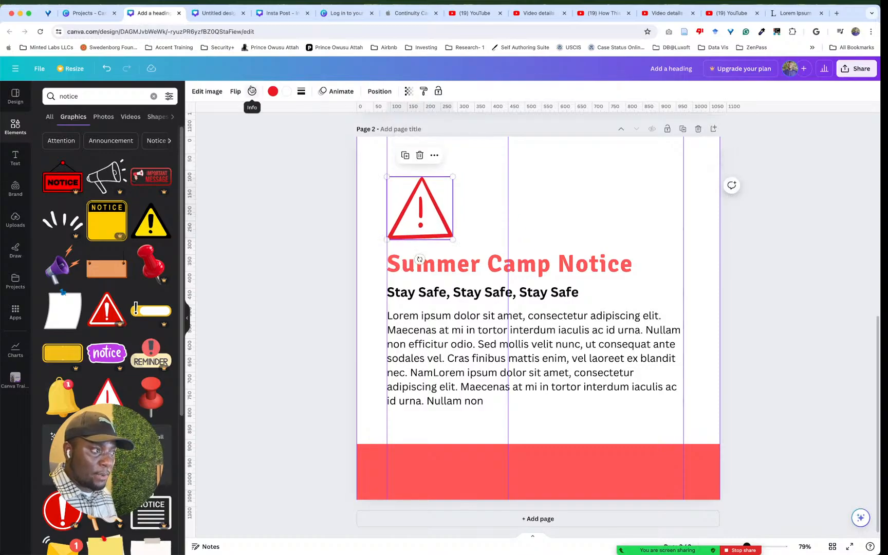
{"action": "left_click", "coordinate": [273, 91]}
{"action": "left_click", "coordinate": [140, 143]}
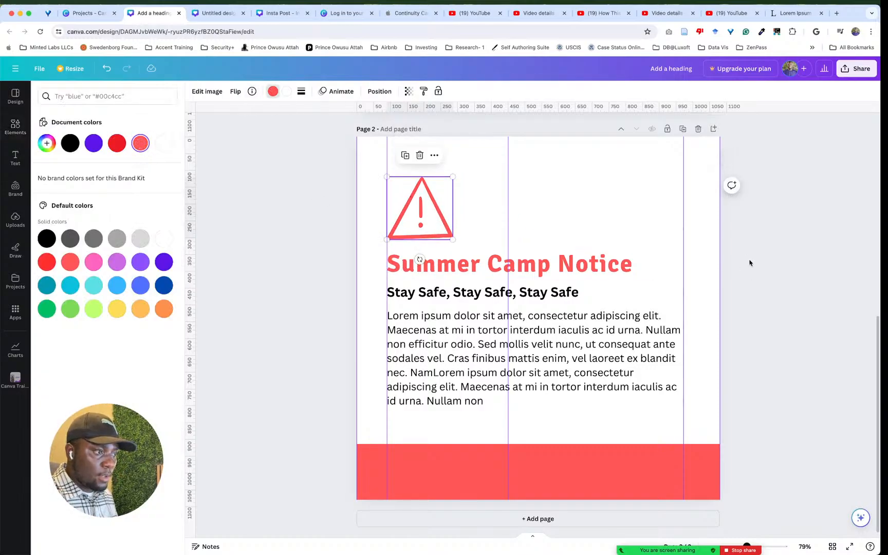
Step: Enlarge the warning triangle toward its upper right, keeping it aligned with the left margin guide
{"action": "left_click", "coordinate": [560, 212]}
{"action": "left_click", "coordinate": [444, 206]}
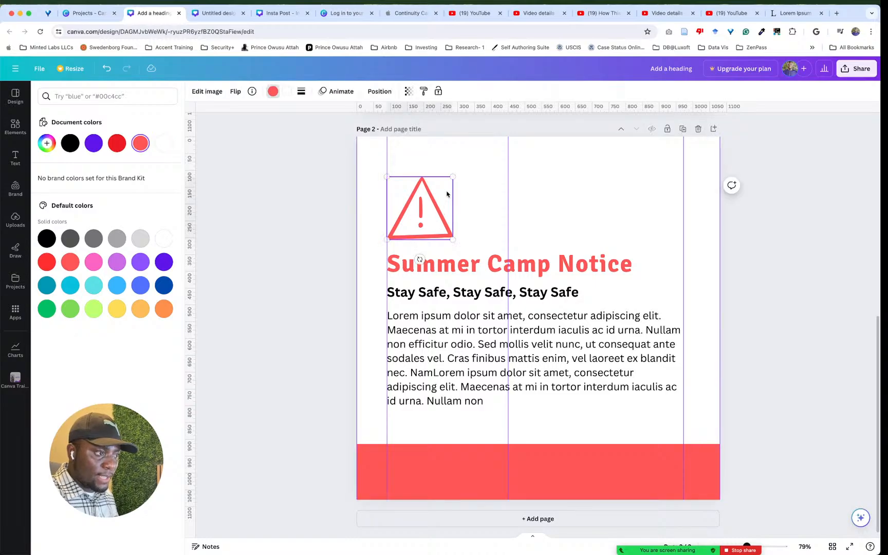
{"action": "left_click_drag", "start_coordinate": [453, 177], "coordinate": [469, 161]}
{"action": "left_click", "coordinate": [532, 185]}
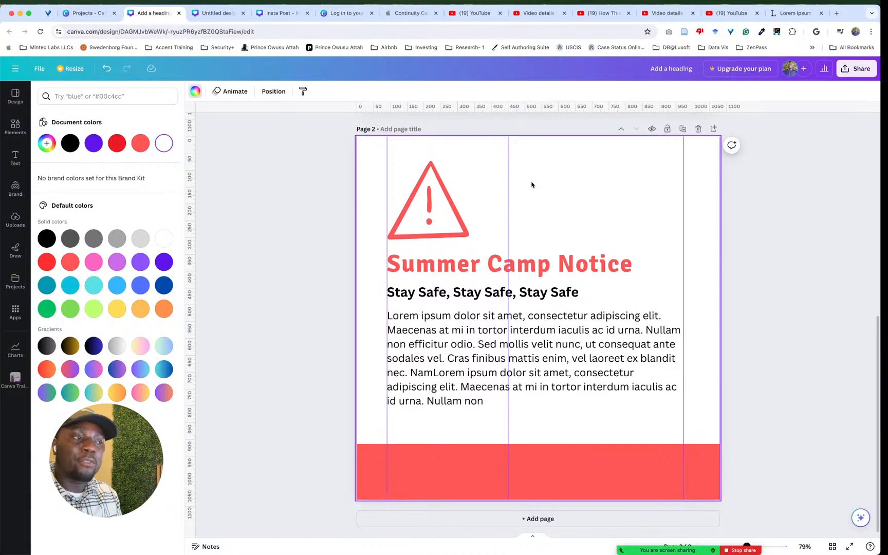
{"action": "left_click_drag", "start_coordinate": [562, 210], "coordinate": [579, 370]}
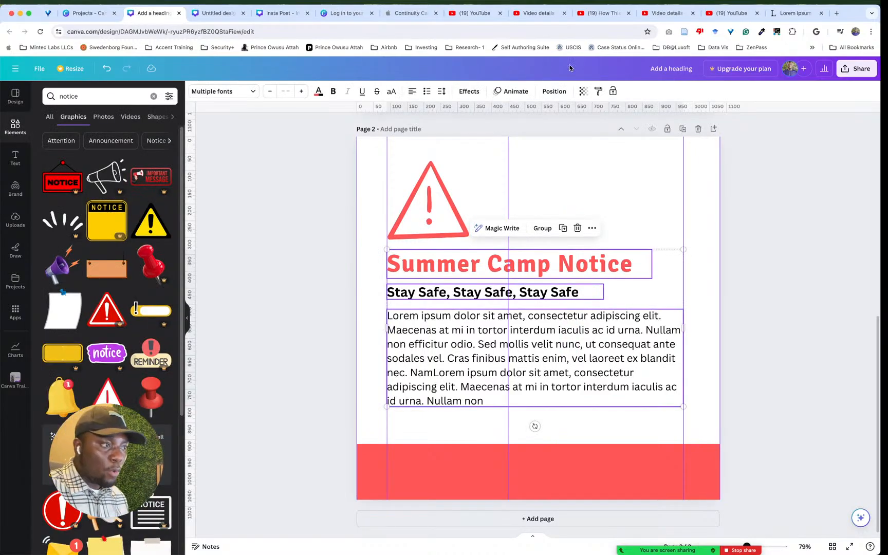
{"action": "left_click", "coordinate": [593, 249]}
{"action": "left_click", "coordinate": [593, 251]}
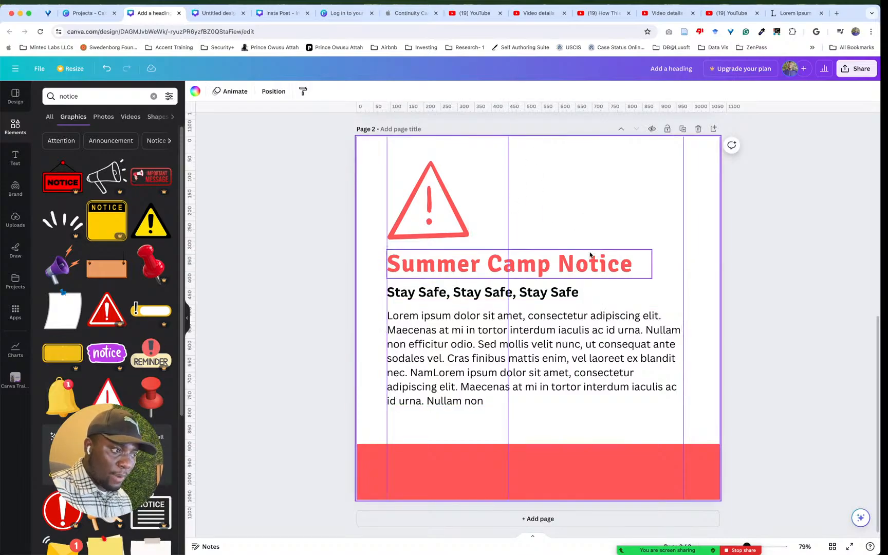
{"action": "left_click", "coordinate": [239, 92]}
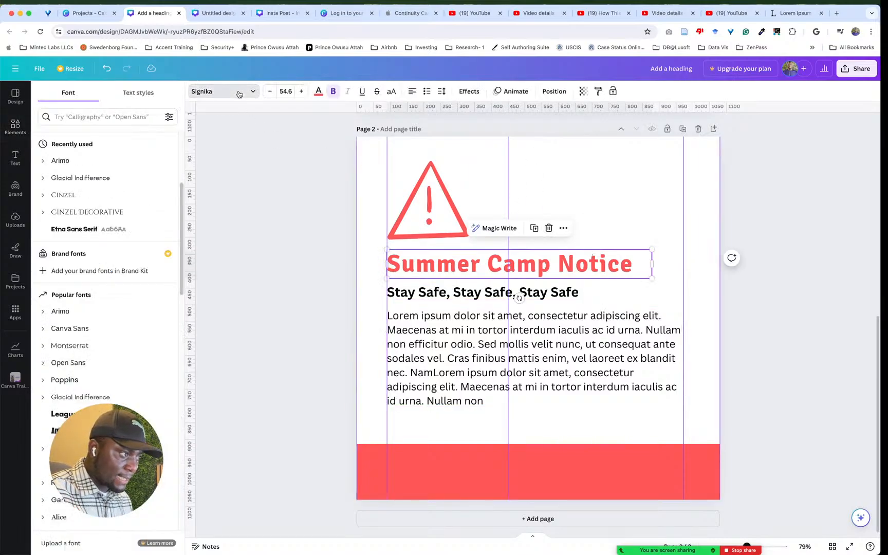
{"action": "left_click", "coordinate": [240, 92]}
{"action": "left_click", "coordinate": [609, 329]}
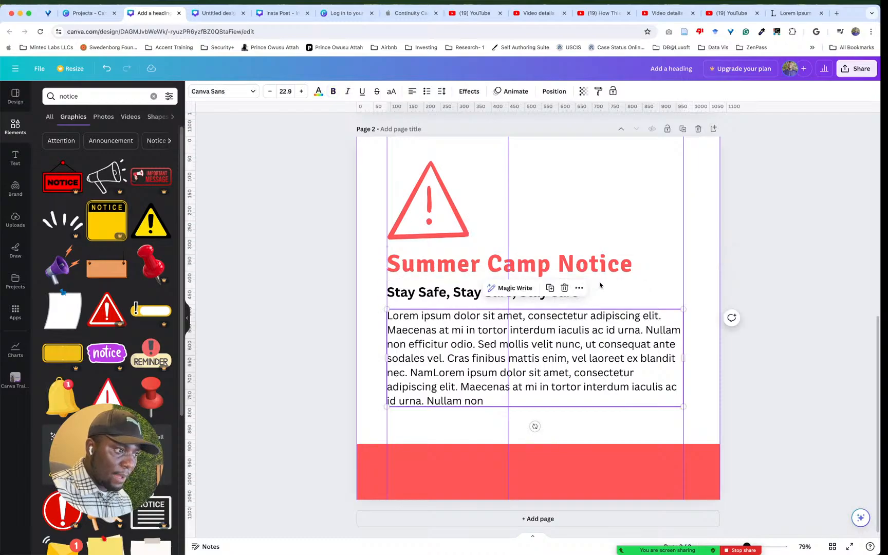
{"action": "left_click", "coordinate": [607, 271]}
{"action": "left_click", "coordinate": [632, 195]}
Step: Fill the rectangle along the lower edge of page 2 with the black-to-gold default gradient
{"action": "left_click", "coordinate": [617, 465]}
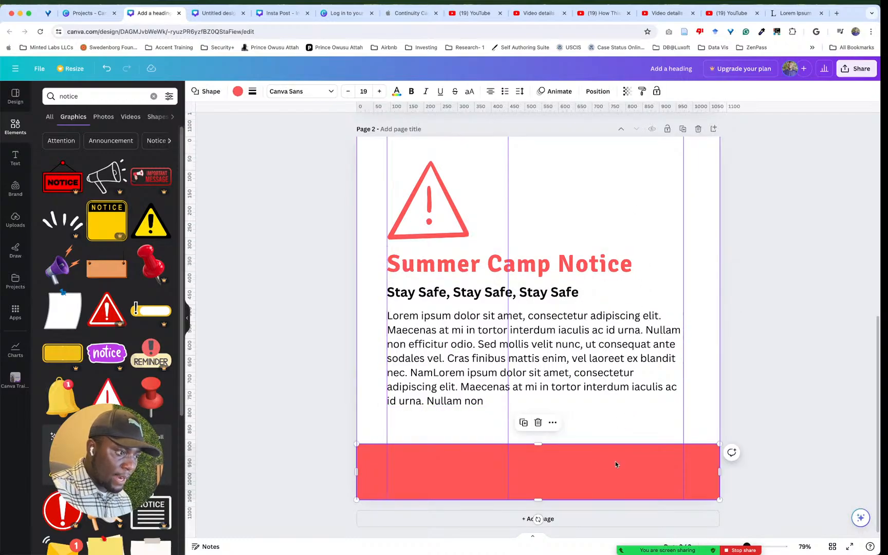
{"action": "left_click", "coordinate": [238, 91]}
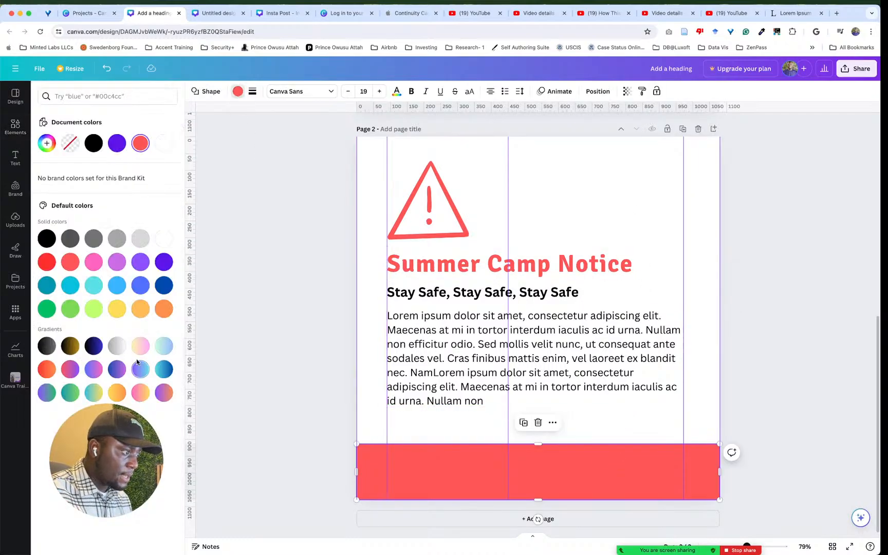
{"action": "left_click", "coordinate": [70, 348]}
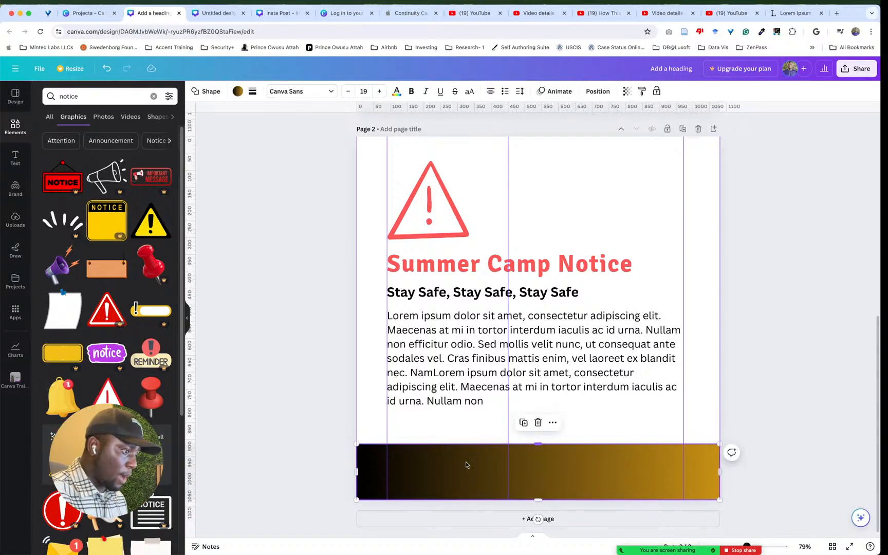
Step: Try the vertical, diagonal and centered circular gradient styles on the rectangle, and settle on the fifth style
{"action": "left_click", "coordinate": [238, 92]}
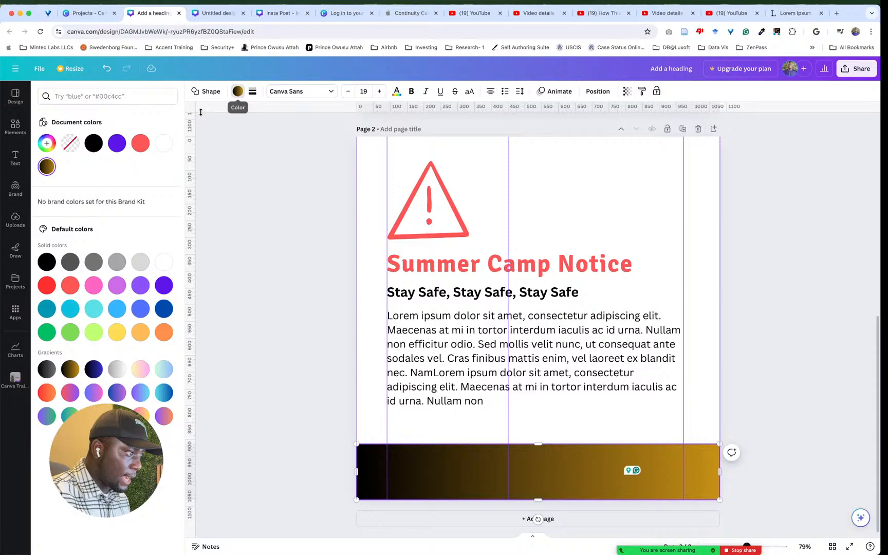
{"action": "left_click", "coordinate": [47, 166]}
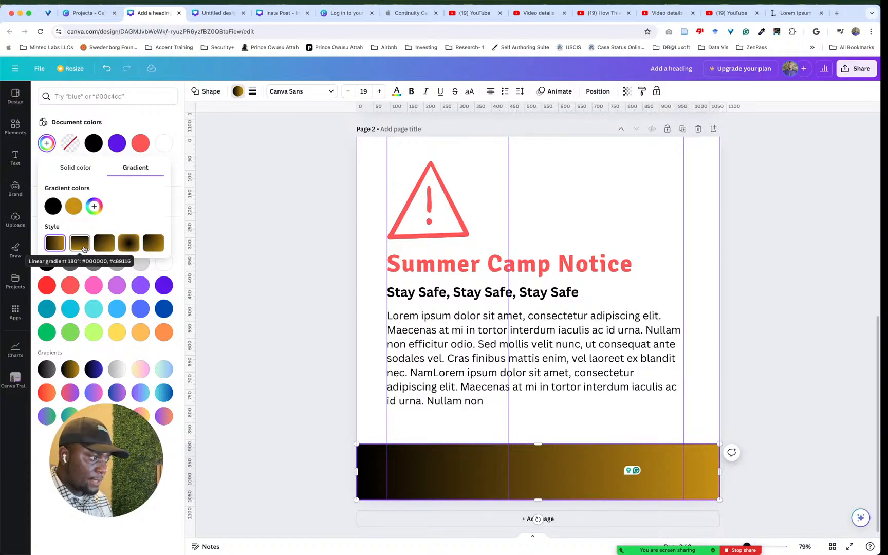
{"action": "left_click", "coordinate": [83, 249]}
{"action": "left_click", "coordinate": [110, 249]}
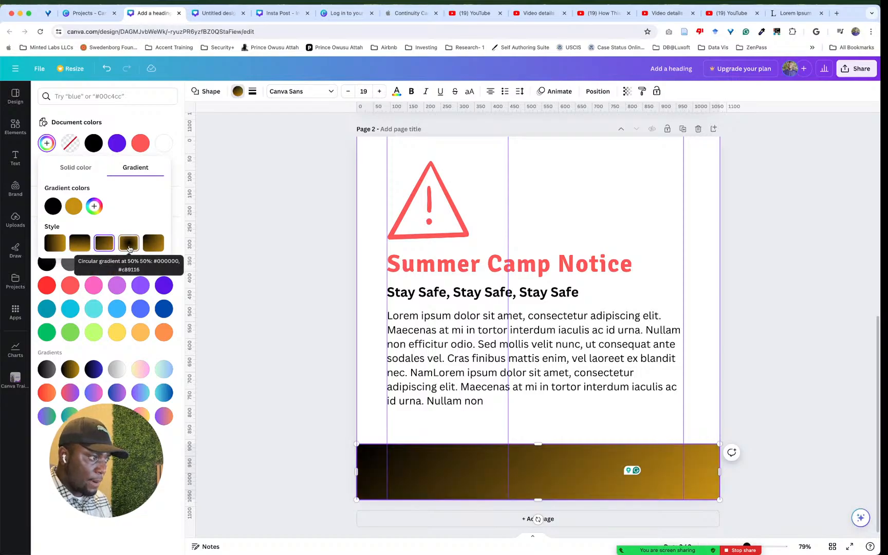
{"action": "left_click", "coordinate": [129, 248]}
{"action": "left_click", "coordinate": [154, 244]}
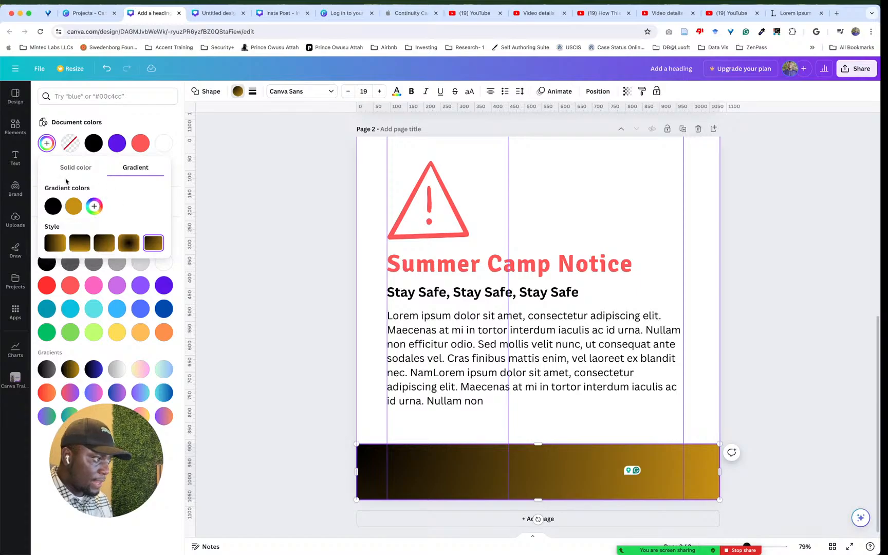
Step: Change the black color in the rectangle's gradient to pure red #FF0000
{"action": "left_click", "coordinate": [74, 206]}
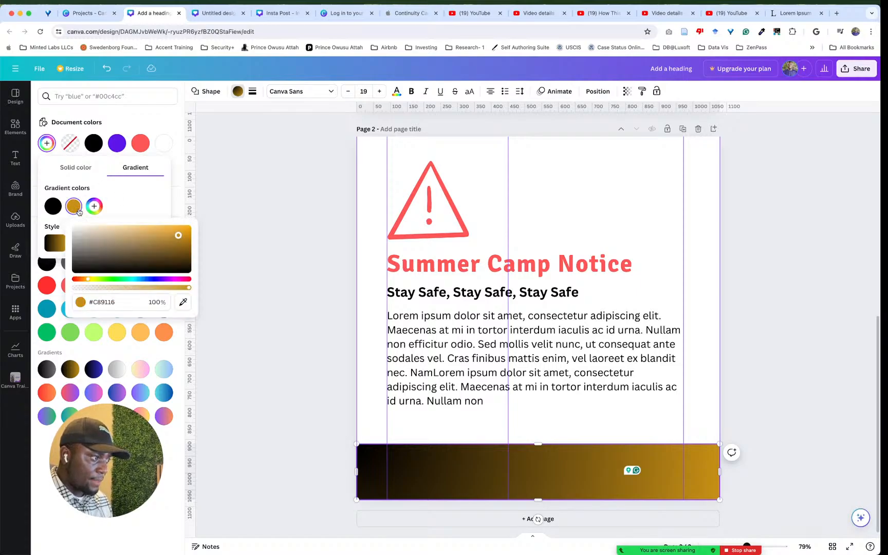
{"action": "left_click", "coordinate": [54, 206]}
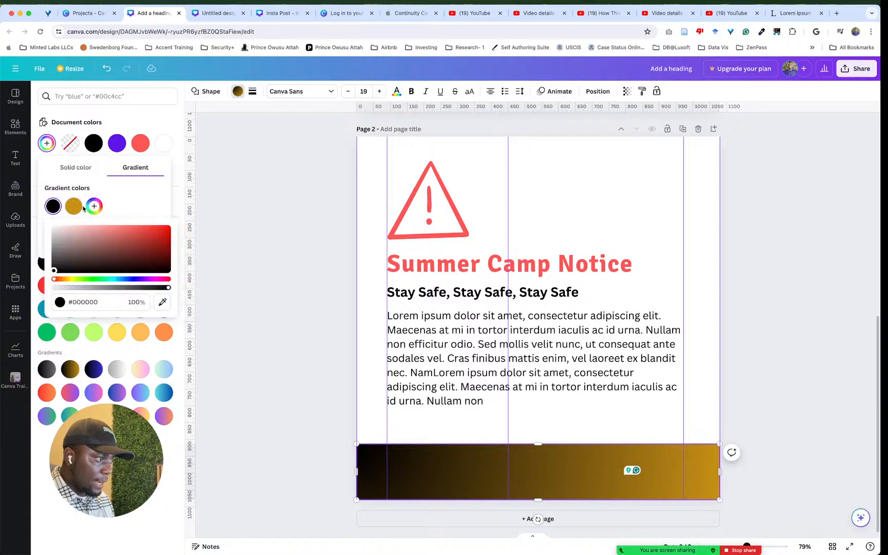
{"action": "left_click", "coordinate": [99, 237]}
{"action": "left_click_drag", "start_coordinate": [99, 237], "coordinate": [191, 220]}
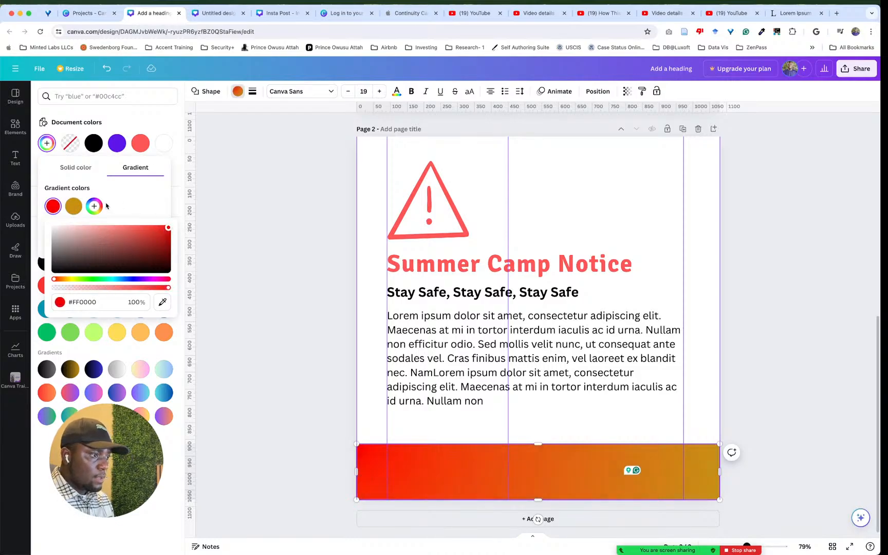
Step: Change the gold color in the rectangle's gradient to bright yellow #F2FF00
{"action": "left_click", "coordinate": [74, 206]}
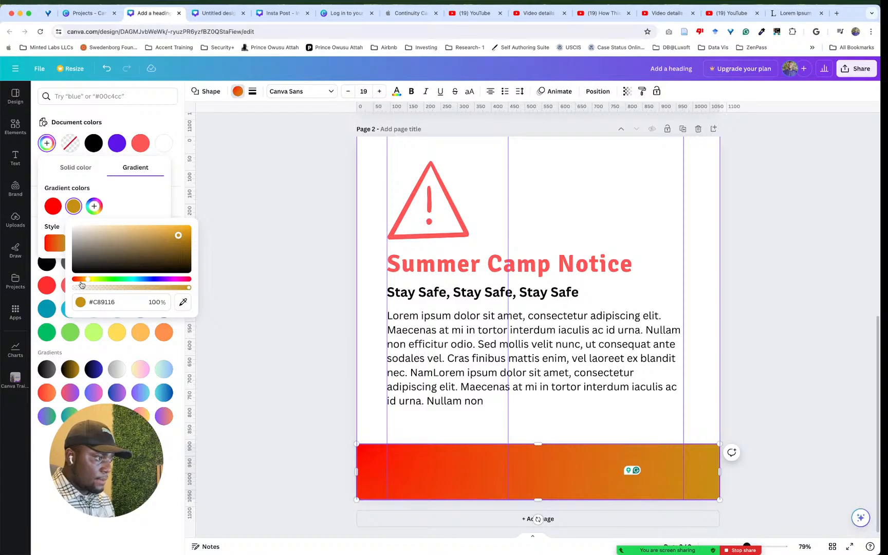
{"action": "left_click_drag", "start_coordinate": [88, 280], "coordinate": [94, 281]}
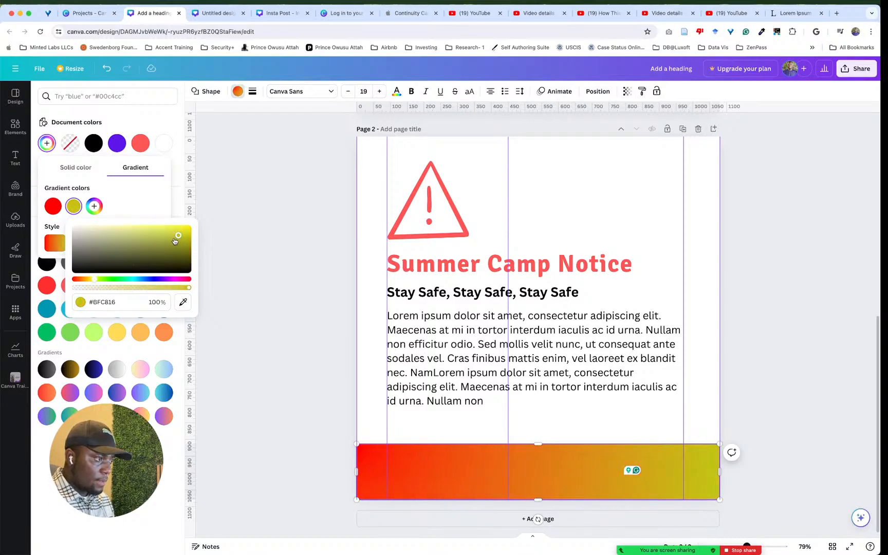
{"action": "left_click_drag", "start_coordinate": [175, 241], "coordinate": [204, 227]}
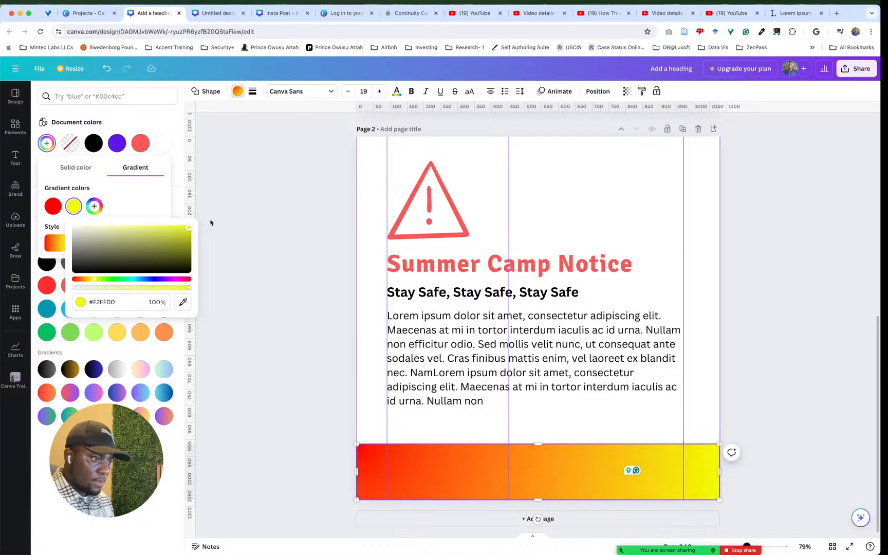
{"action": "left_click", "coordinate": [141, 203]}
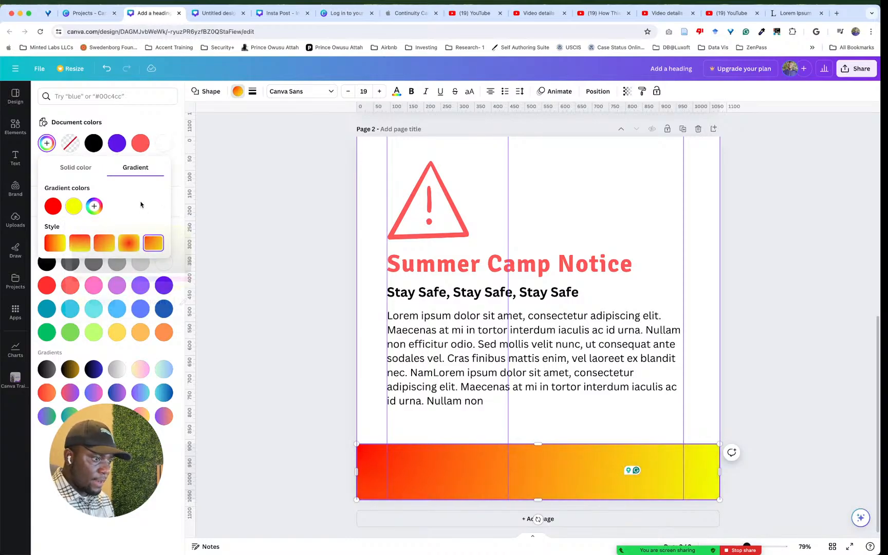
{"action": "left_click", "coordinate": [218, 209]}
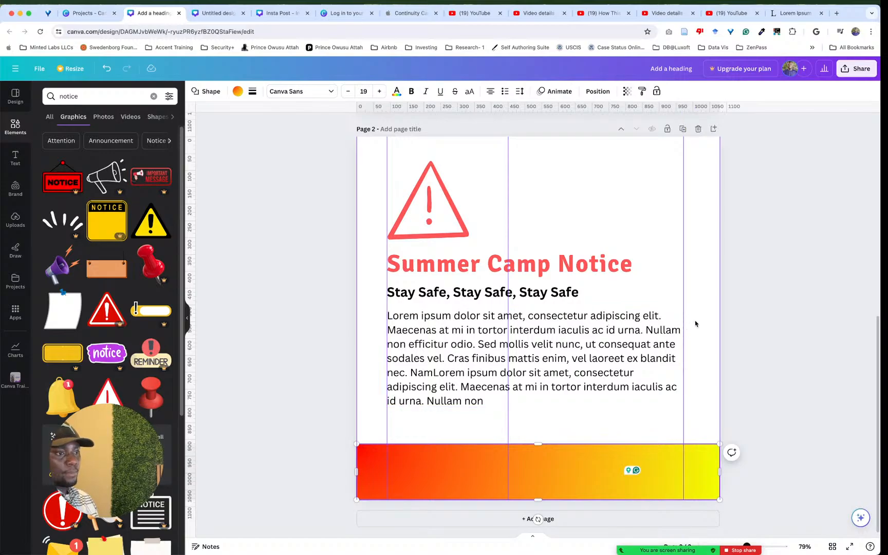
{"action": "left_click", "coordinate": [713, 331]}
{"action": "left_click", "coordinate": [519, 452]}
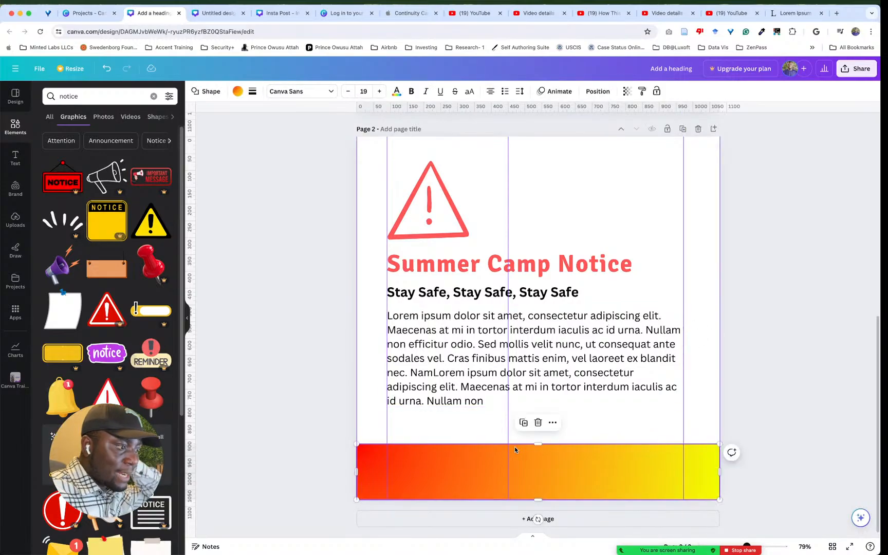
{"action": "left_click", "coordinate": [237, 92]}
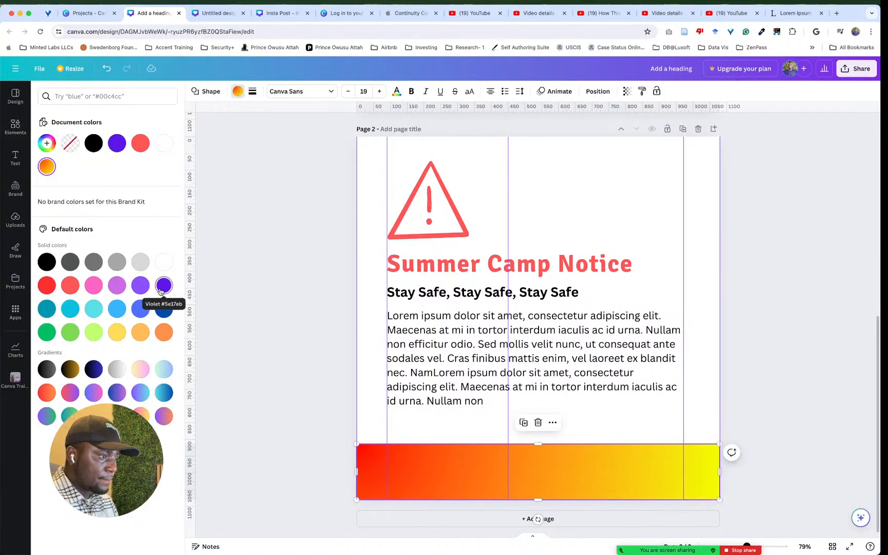
{"action": "left_click", "coordinate": [281, 304]}
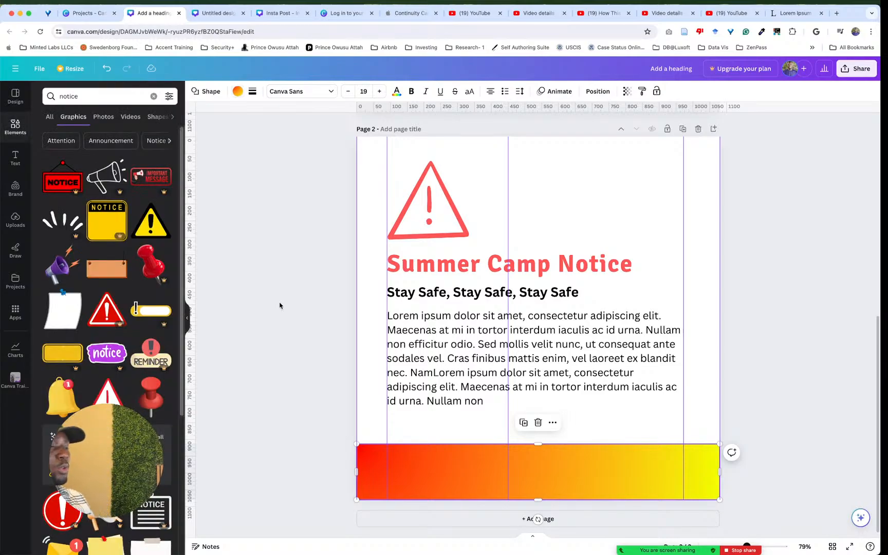
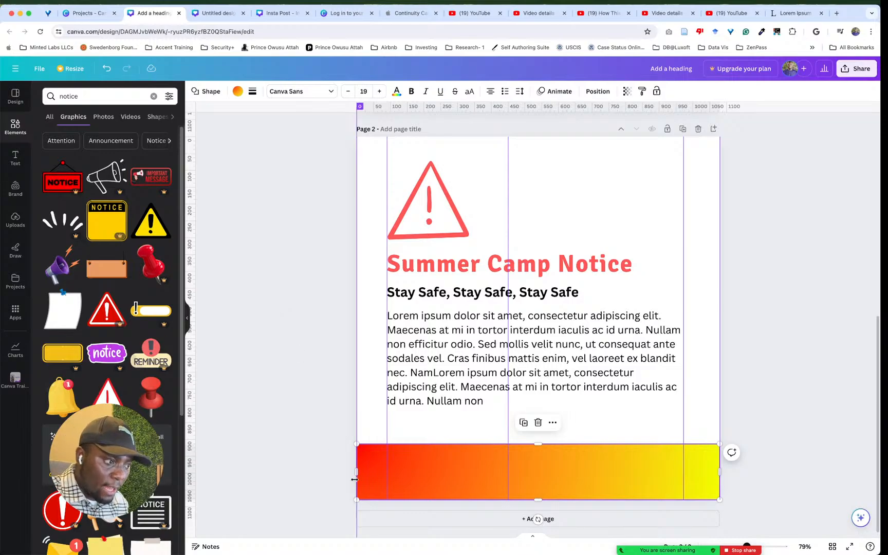
{"action": "left_click", "coordinate": [797, 396]}
{"action": "left_click", "coordinate": [646, 464]}
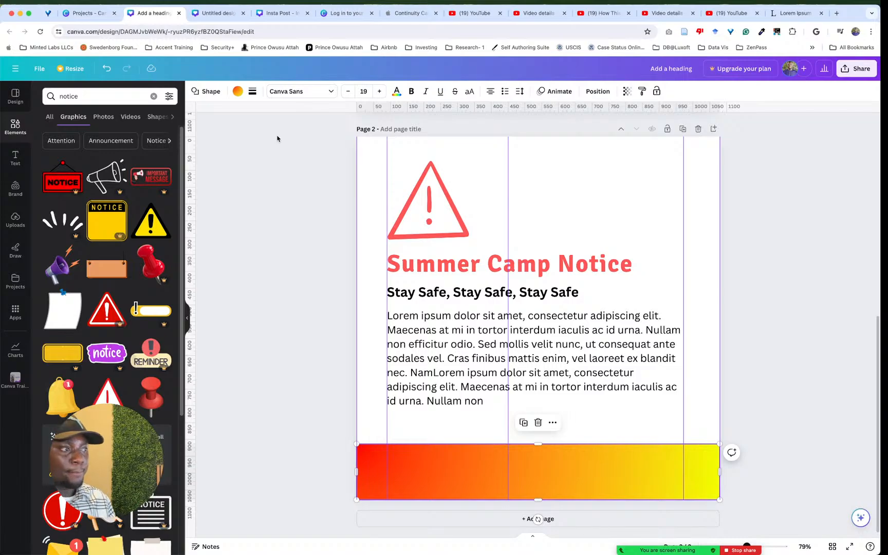
{"action": "left_click", "coordinate": [607, 220]}
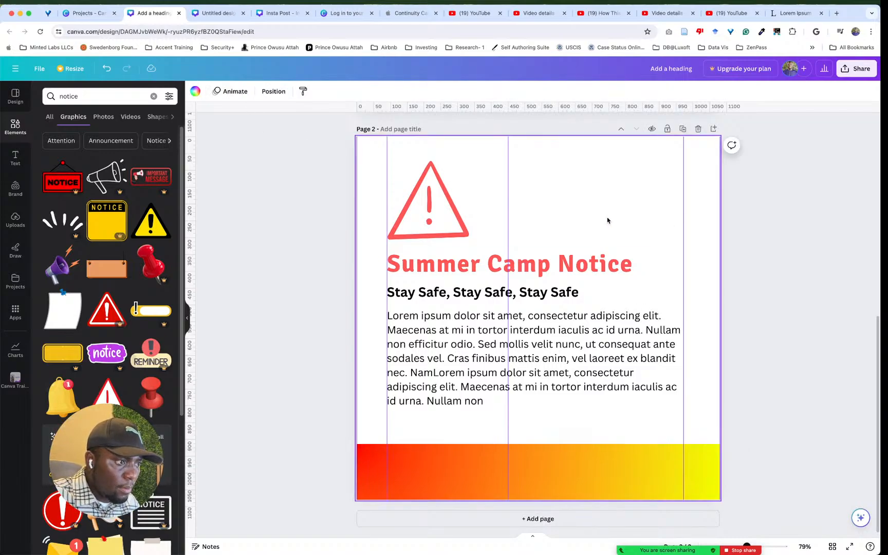
Step: Fill the rectangle along the lower edge of page 2 with the black-to-gold default gradient again
{"action": "left_click", "coordinate": [629, 476]}
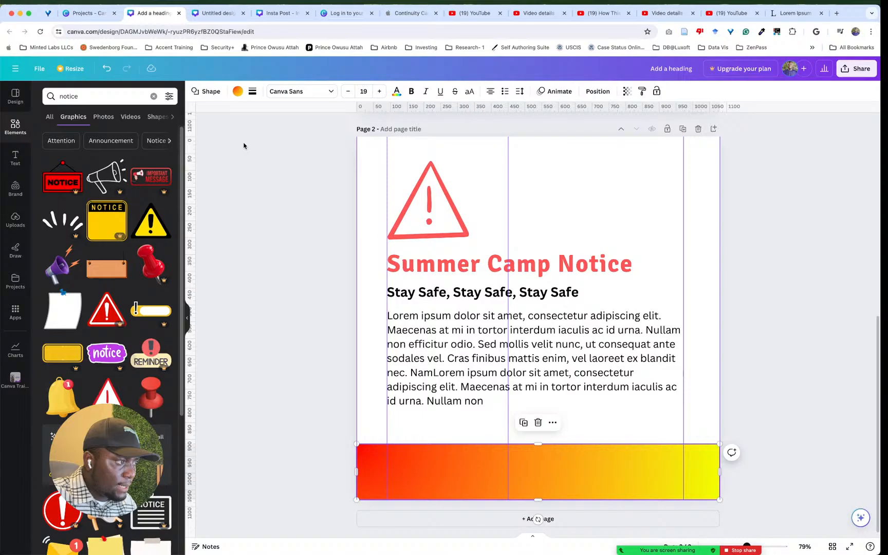
{"action": "left_click", "coordinate": [237, 92]}
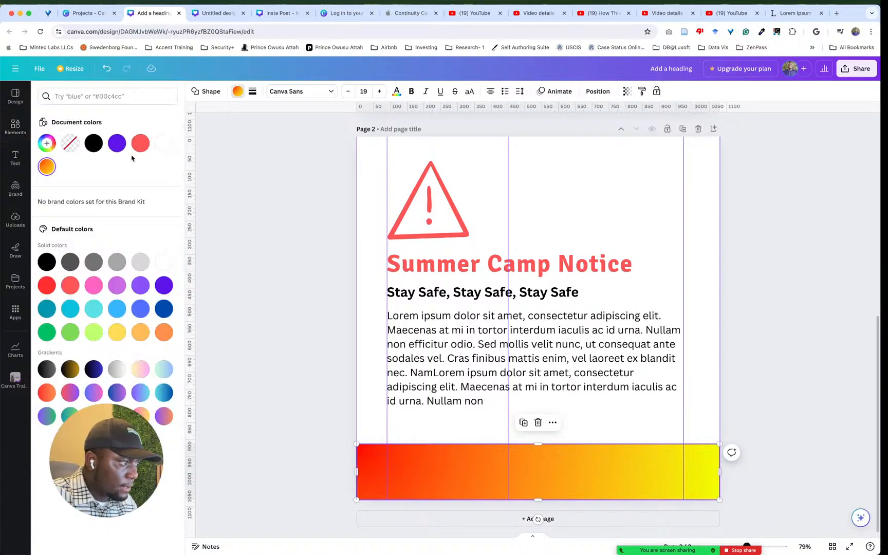
{"action": "left_click", "coordinate": [67, 371]}
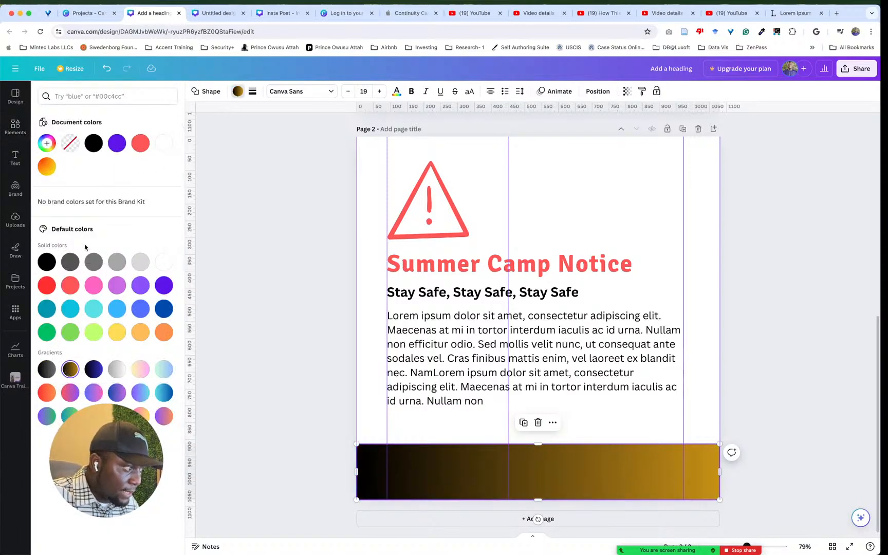
{"action": "key", "text": "Escape"}
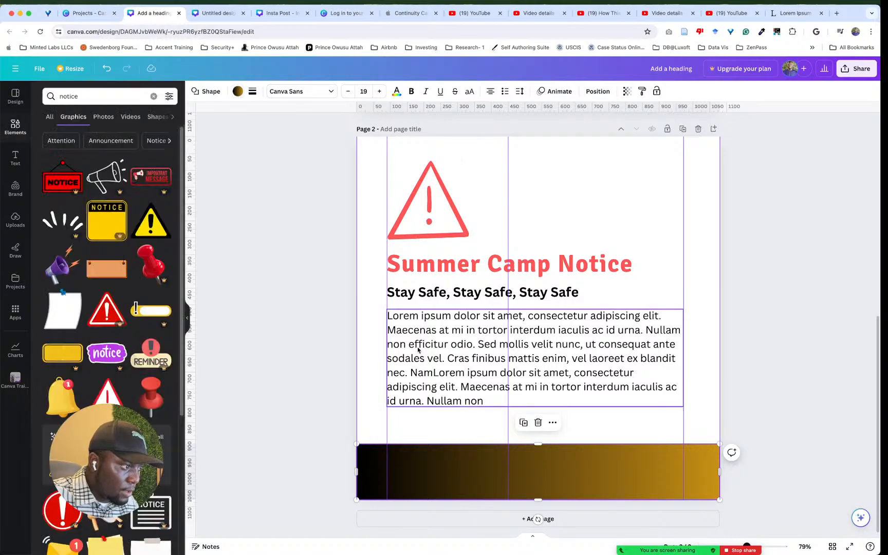
Step: Replace the black color in the rectangle's gradient with the gold of its second gradient color, sampled with the eyedropper
{"action": "left_click", "coordinate": [443, 425]}
{"action": "left_click", "coordinate": [444, 455]}
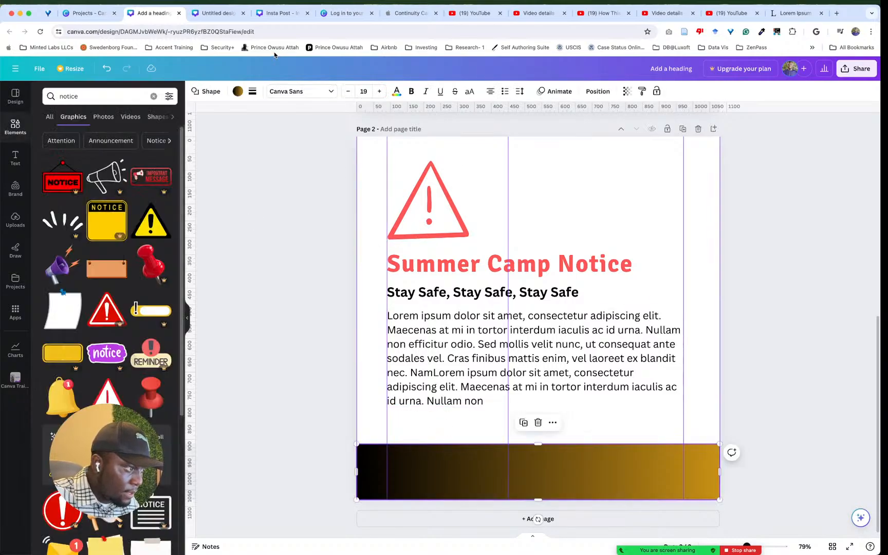
{"action": "left_click", "coordinate": [237, 92]}
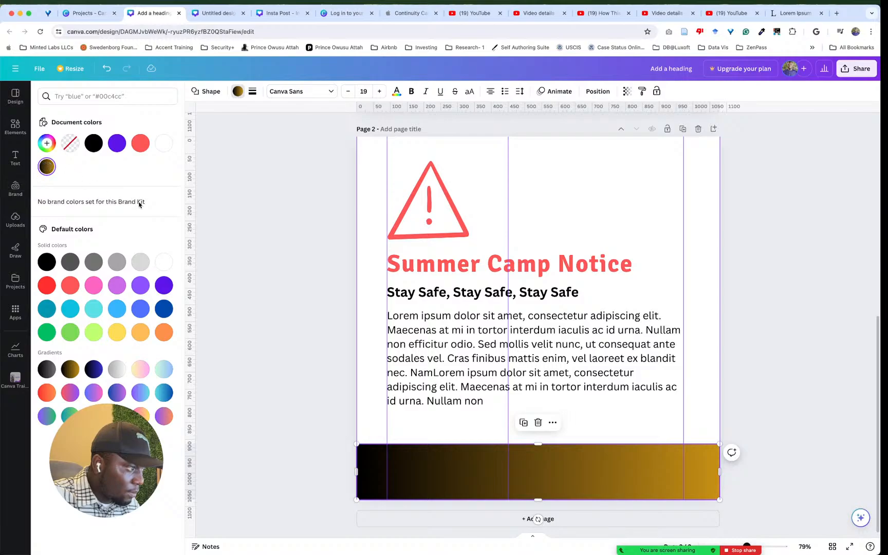
{"action": "left_click", "coordinate": [46, 167]}
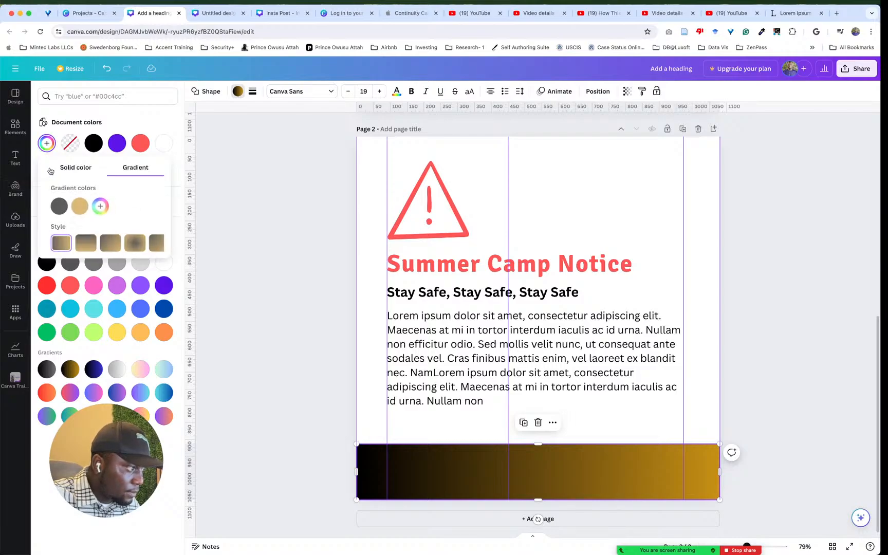
{"action": "left_click", "coordinate": [74, 206]}
{"action": "left_click", "coordinate": [53, 206]}
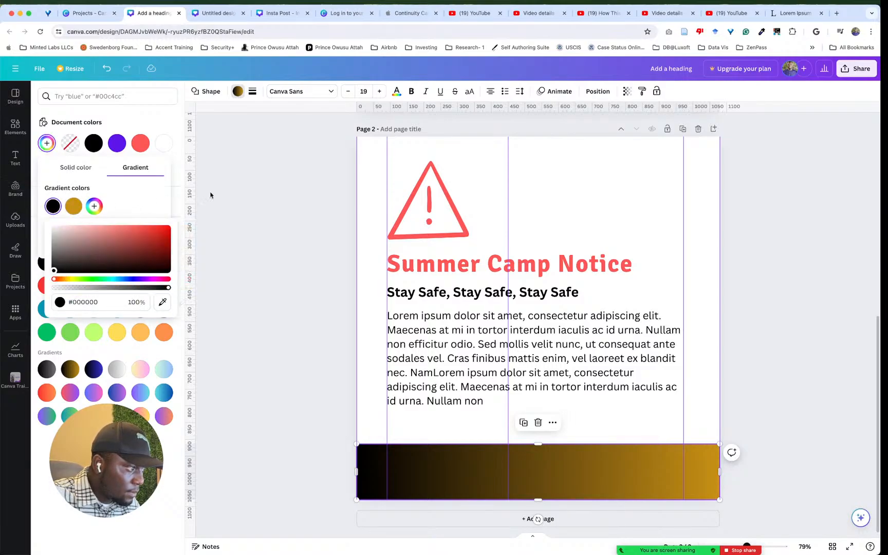
{"action": "left_click", "coordinate": [73, 207]}
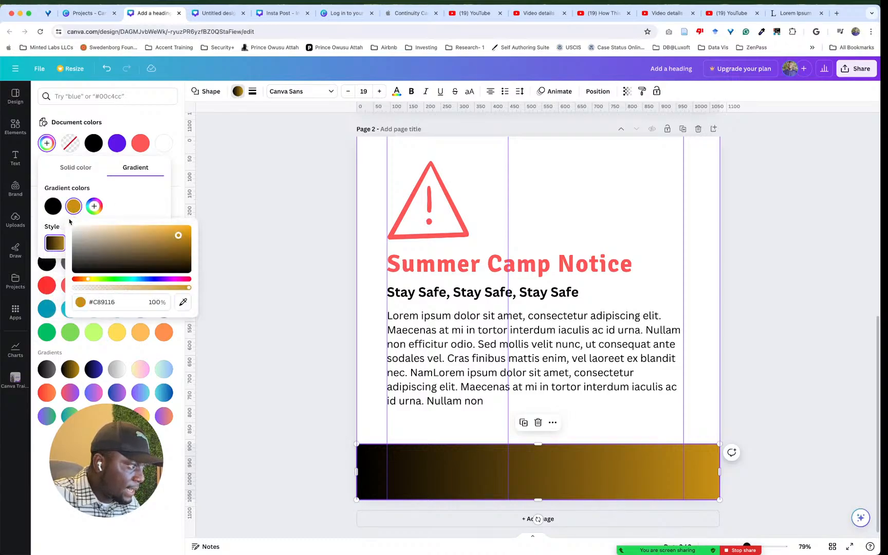
{"action": "left_click", "coordinate": [53, 207]}
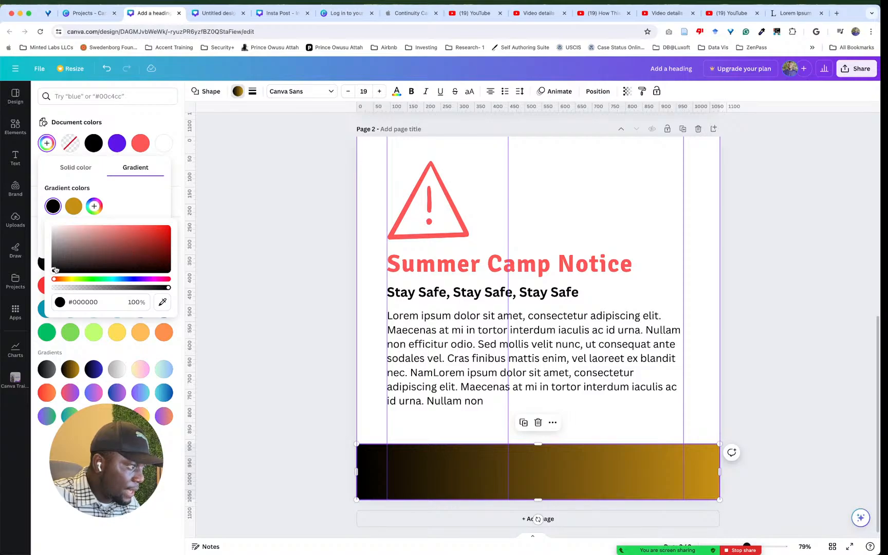
{"action": "left_click", "coordinate": [165, 301]}
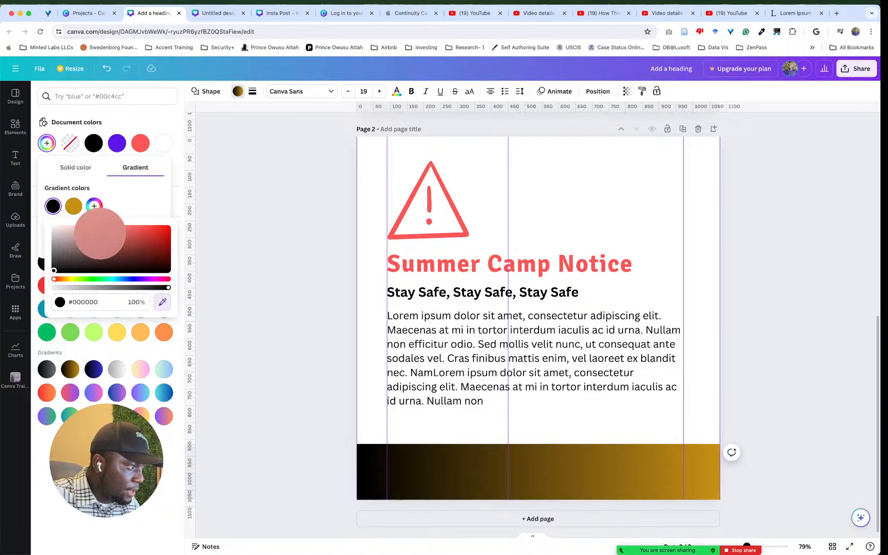
{"action": "left_click", "coordinate": [73, 206]}
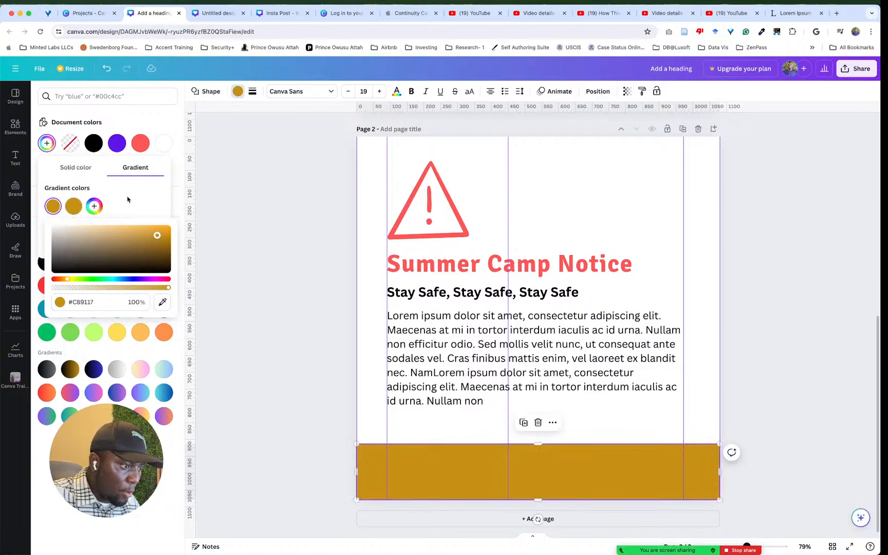
Step: Replace the first color of the rectangle's gradient with coral #FF5758, sampled from the warning triangle with the eyedropper
{"action": "left_click", "coordinate": [162, 304]}
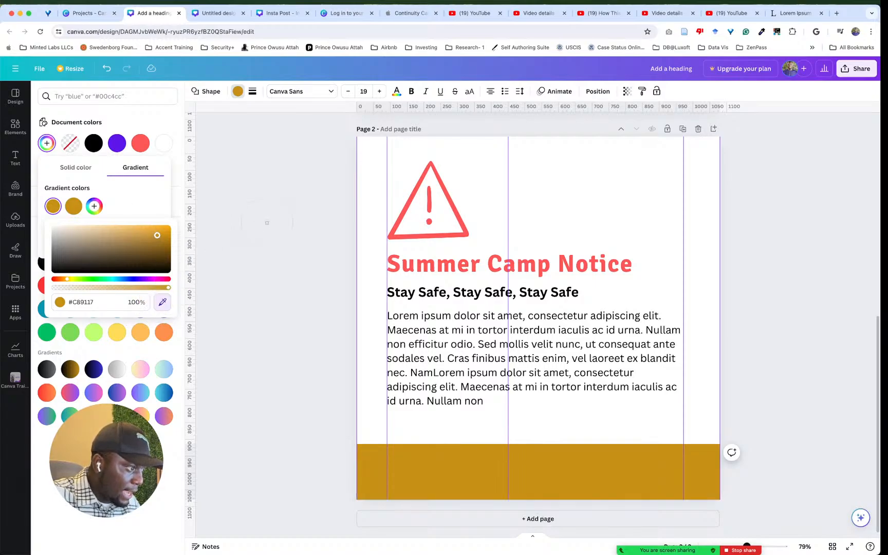
{"action": "left_click", "coordinate": [462, 231]}
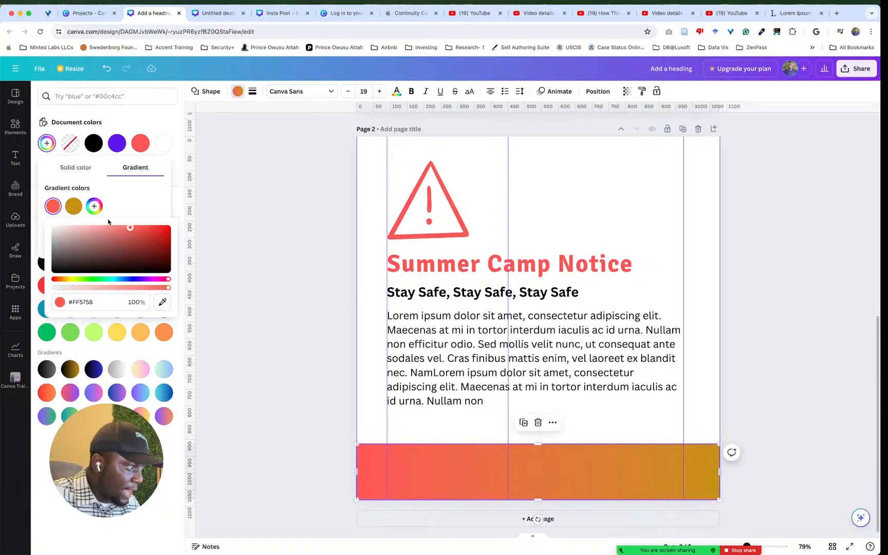
{"action": "left_click", "coordinate": [164, 301]}
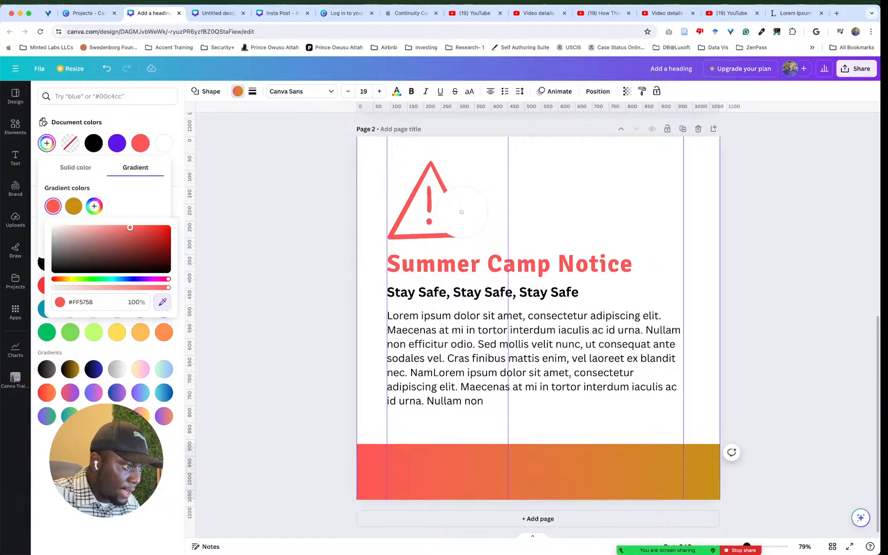
{"action": "left_click", "coordinate": [459, 215]}
{"action": "left_click", "coordinate": [247, 213]}
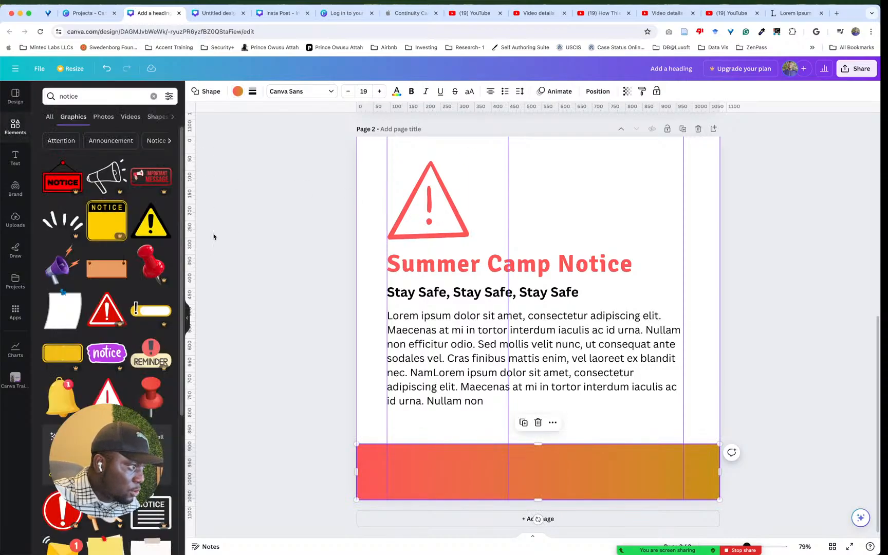
Step: Show the warning triangle's color choices and the browser color picker extension's options for picking a color from the page
{"action": "left_click", "coordinate": [391, 210]}
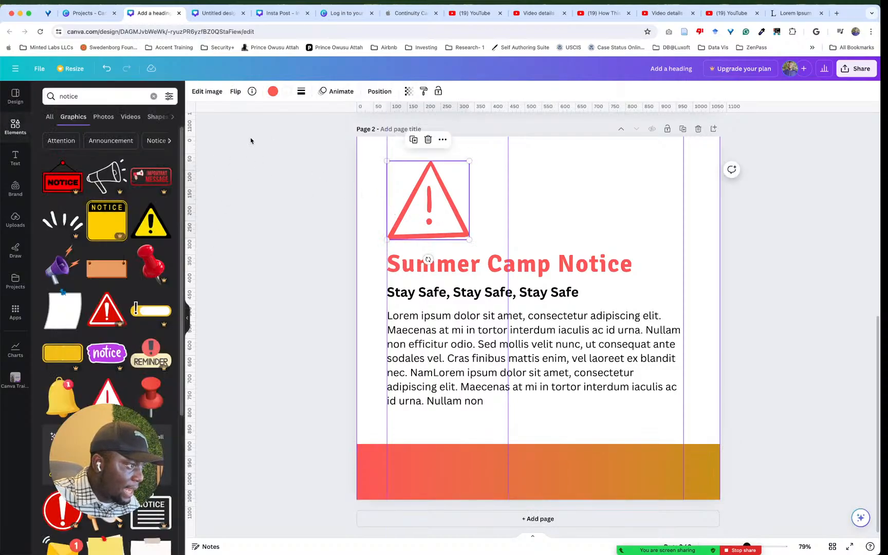
{"action": "left_click", "coordinate": [271, 90]}
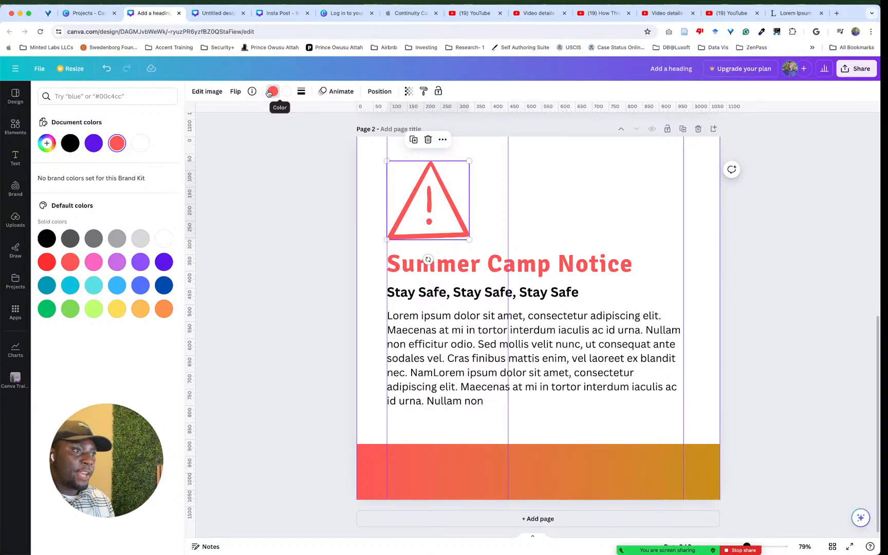
{"action": "left_click", "coordinate": [761, 32]}
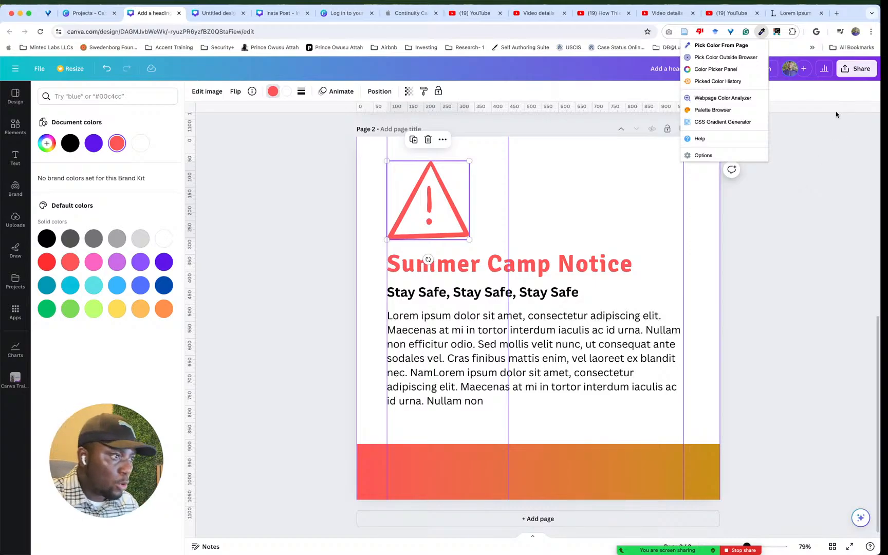
{"action": "left_click", "coordinate": [742, 45]}
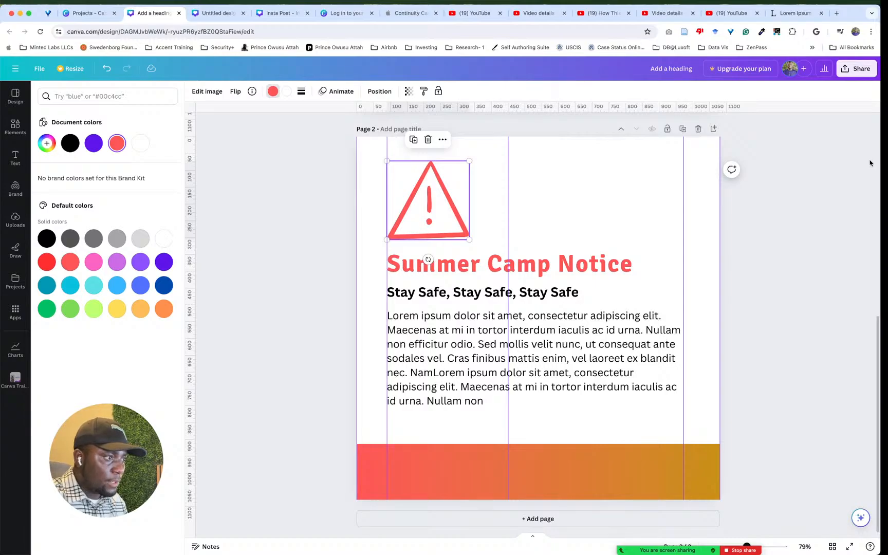
Step: Add two horizontal guides to page 2, one at 72 px along the triangle's top and one through the gradient rectangle
{"action": "left_click_drag", "start_coordinate": [568, 107], "coordinate": [568, 162]}
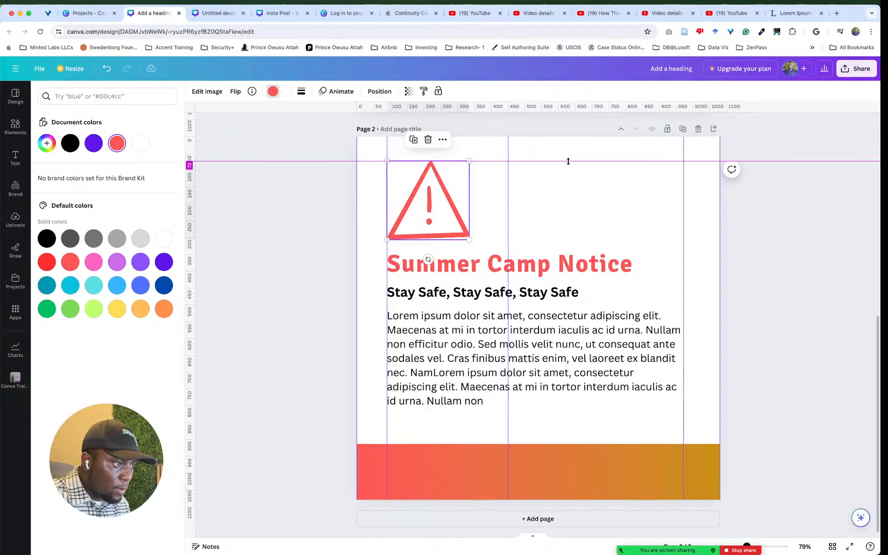
{"action": "left_click_drag", "start_coordinate": [591, 107], "coordinate": [591, 470]}
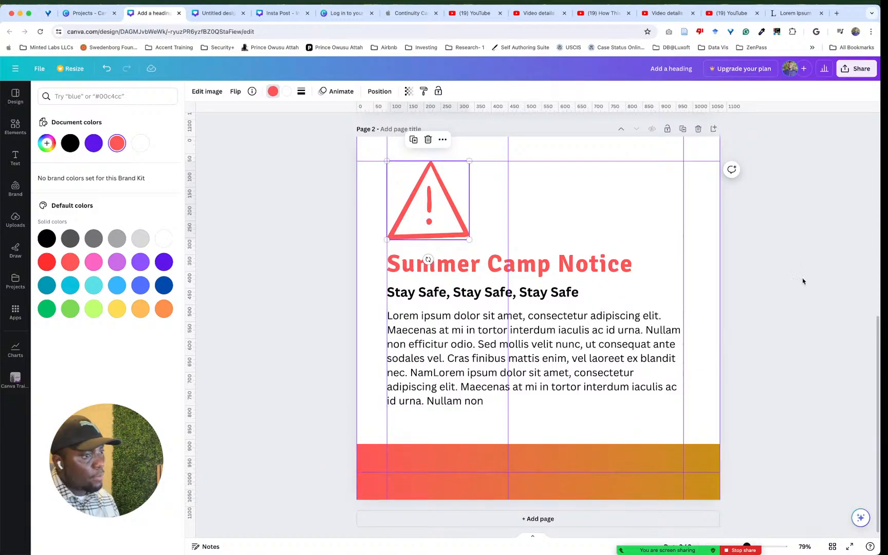
{"action": "key", "text": "Escape"}
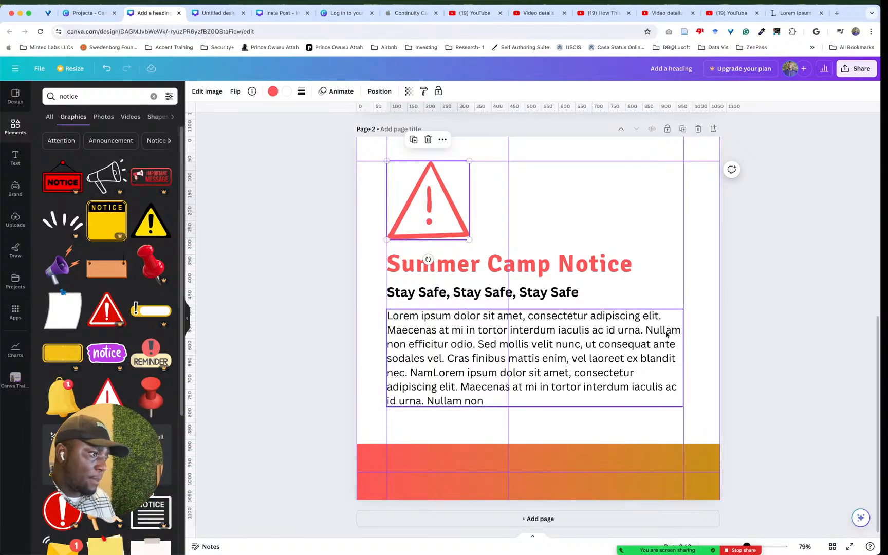
Step: Delete the warning triangle, the three text boxes and the gradient rectangle from page 2
{"action": "left_click", "coordinate": [568, 233]}
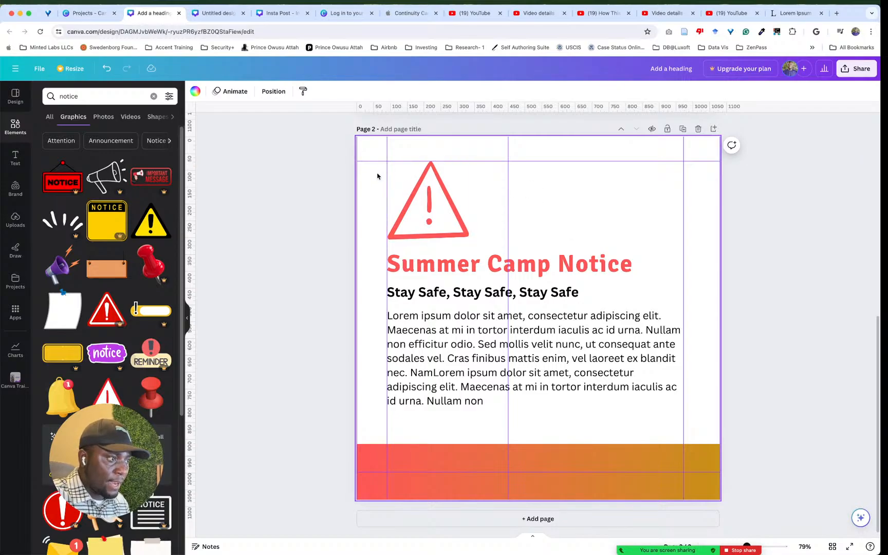
{"action": "left_click_drag", "start_coordinate": [378, 174], "coordinate": [598, 432]}
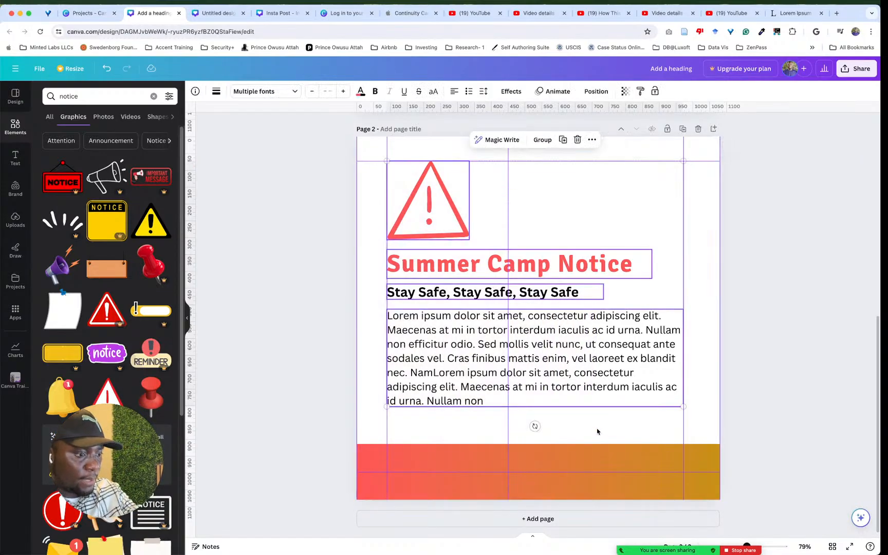
{"action": "key", "text": "Delete"}
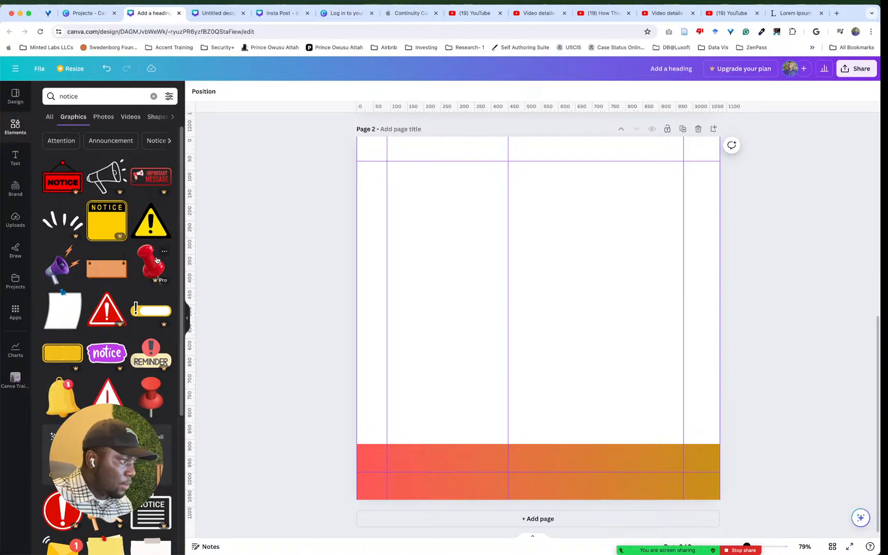
{"action": "left_click", "coordinate": [523, 451]}
{"action": "key", "text": "Delete"}
Step: Remove the middle vertical guide from page 2, keeping only the margin guides
{"action": "left_click", "coordinate": [568, 352]}
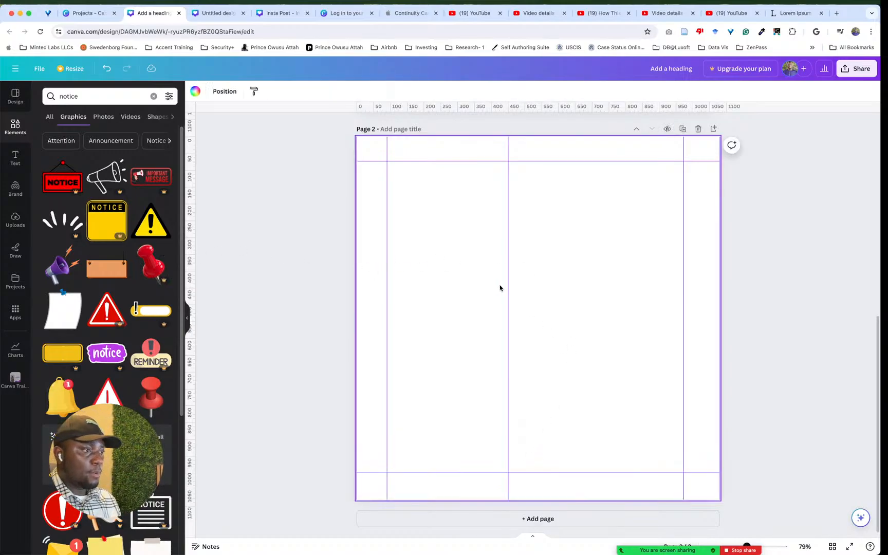
{"action": "mouse_move", "coordinate": [509, 295]}
{"action": "left_mouse_down"}
{"action": "mouse_move", "coordinate": [349, 285]}
{"action": "mouse_move", "coordinate": [356, 284]}
{"action": "left_mouse_up"}
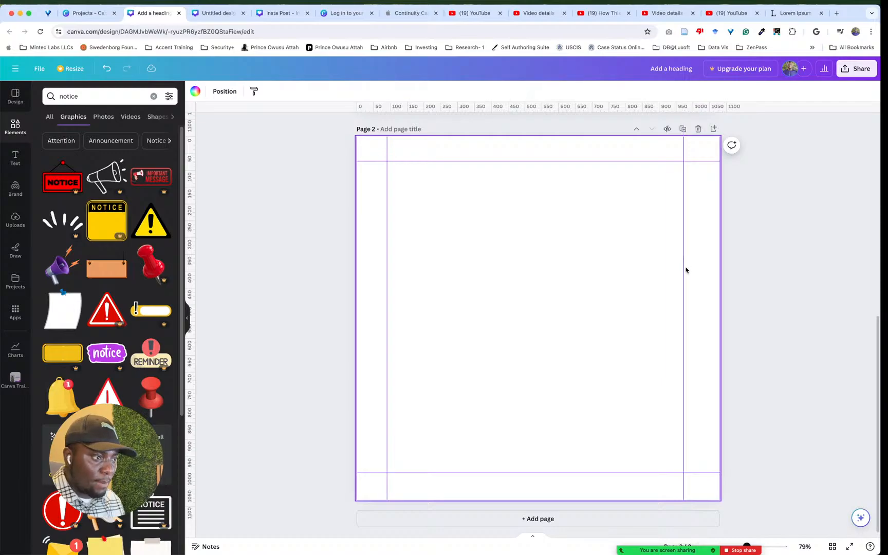
Step: Move the top, bottom and left margin guides on page 2 slightly further inward from the page edges
{"action": "left_click", "coordinate": [684, 268]}
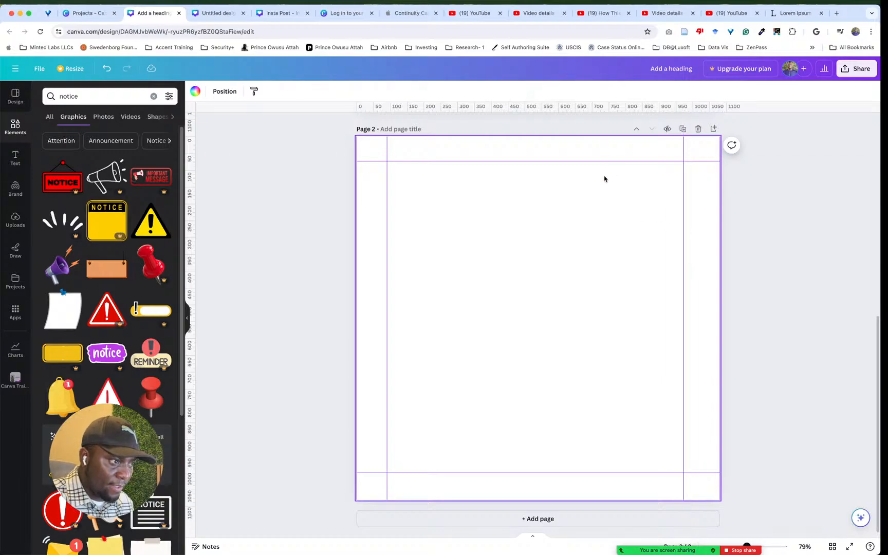
{"action": "left_click_drag", "start_coordinate": [610, 162], "coordinate": [609, 166]}
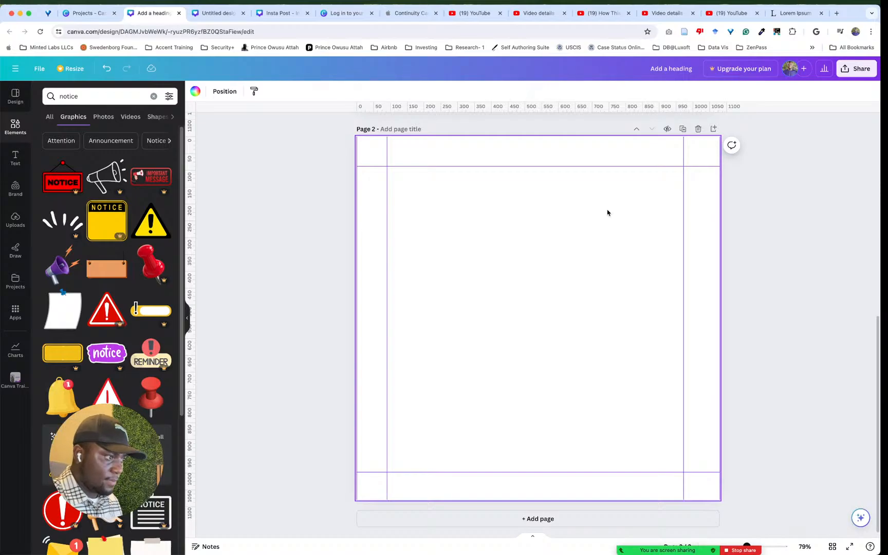
{"action": "left_click_drag", "start_coordinate": [551, 472], "coordinate": [560, 464]}
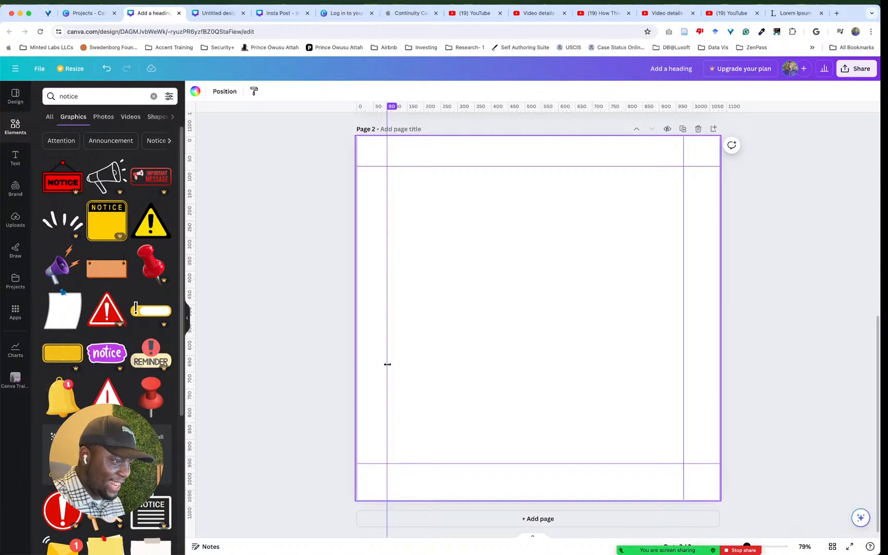
{"action": "left_click_drag", "start_coordinate": [388, 365], "coordinate": [393, 365]}
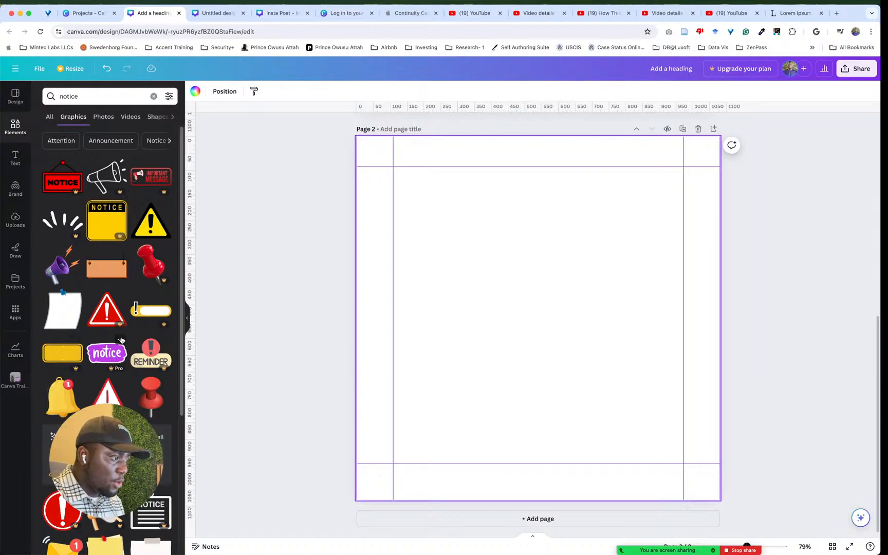
Step: Add the premium pink ribbon bow from the recommended graphics to page 2 as a watermark example, and delete it
{"action": "scroll", "coordinate": [122, 340], "scroll_direction": "down", "scroll_amount": 5}
{"action": "scroll", "coordinate": [122, 340], "scroll_direction": "down", "scroll_amount": 3}
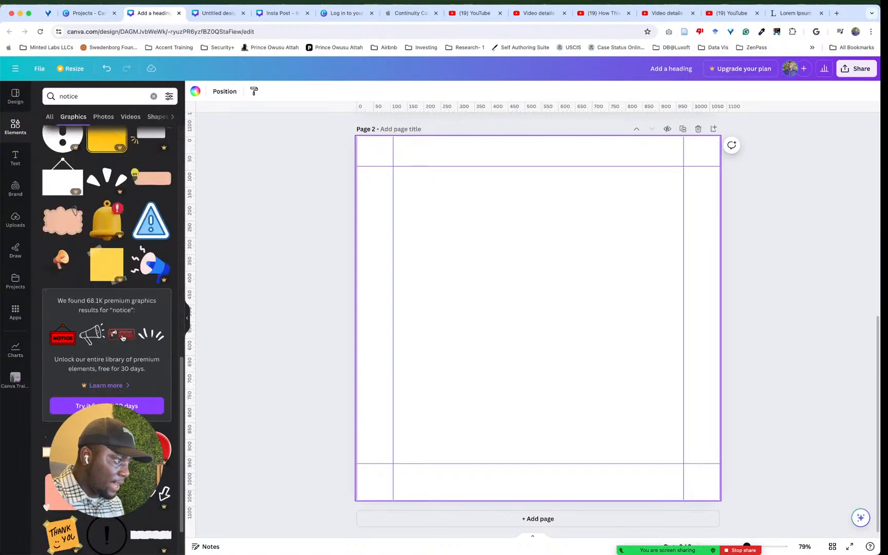
{"action": "scroll", "coordinate": [123, 337], "scroll_direction": "up", "scroll_amount": 5}
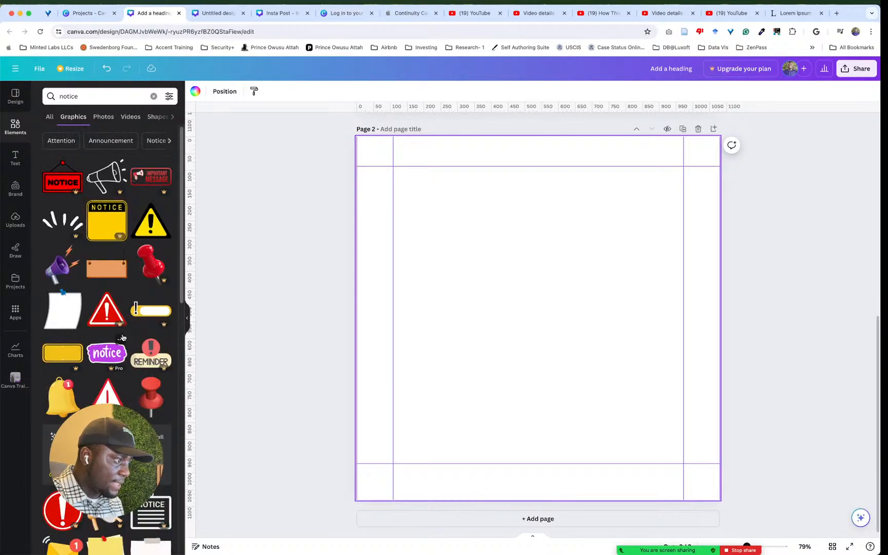
{"action": "scroll", "coordinate": [123, 337], "scroll_direction": "down", "scroll_amount": 5}
{"action": "scroll", "coordinate": [123, 337], "scroll_direction": "down", "scroll_amount": 10}
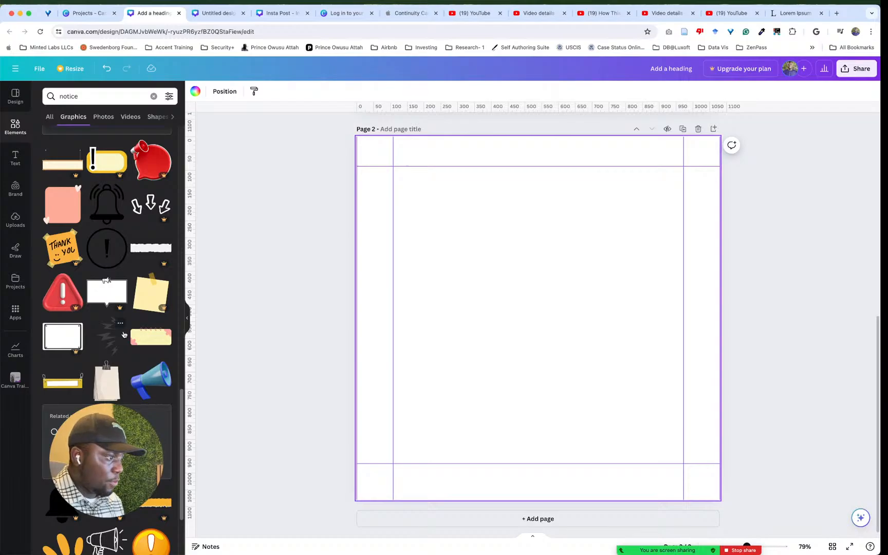
{"action": "scroll", "coordinate": [124, 334], "scroll_direction": "up", "scroll_amount": 10}
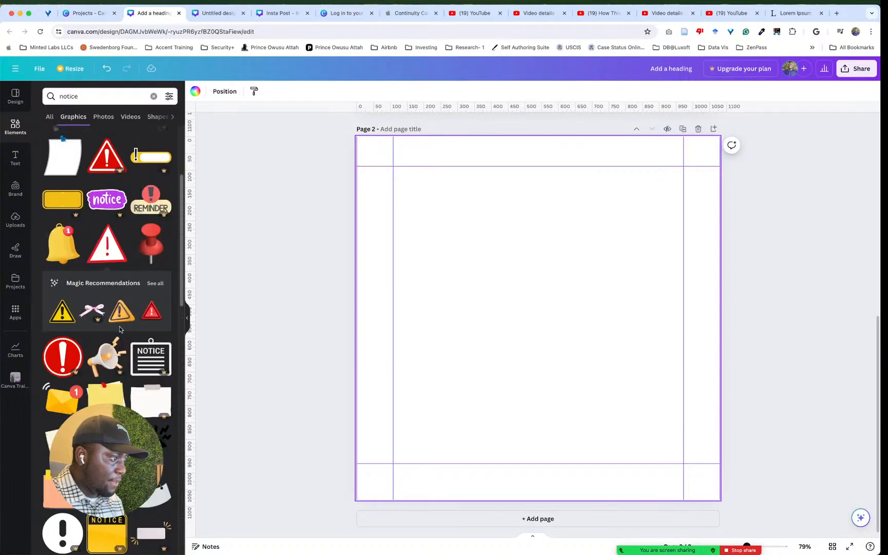
{"action": "left_click", "coordinate": [100, 312]}
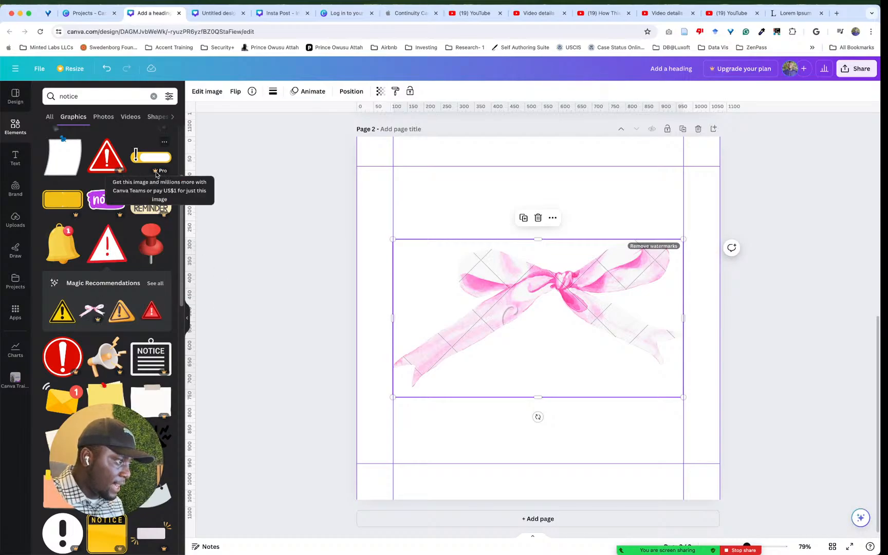
{"action": "left_click", "coordinate": [633, 235]}
{"action": "left_click", "coordinate": [564, 265]}
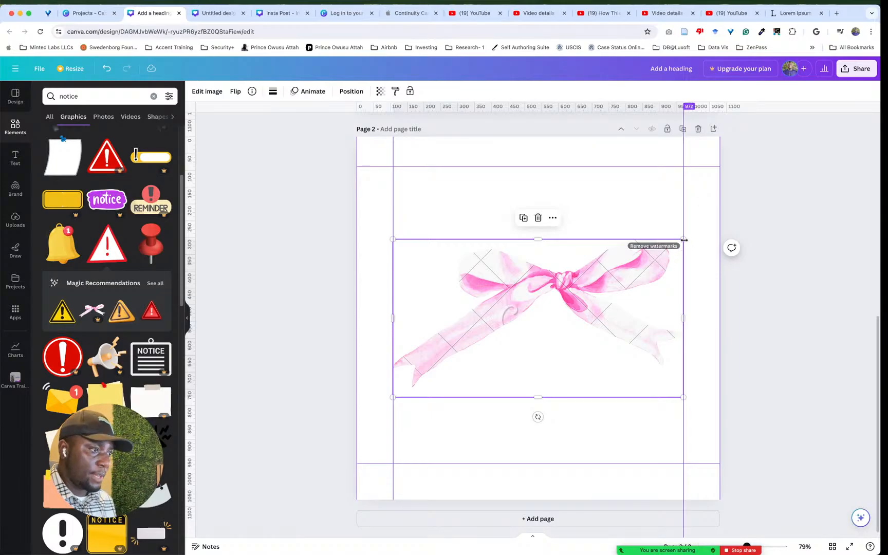
{"action": "key", "text": "Delete"}
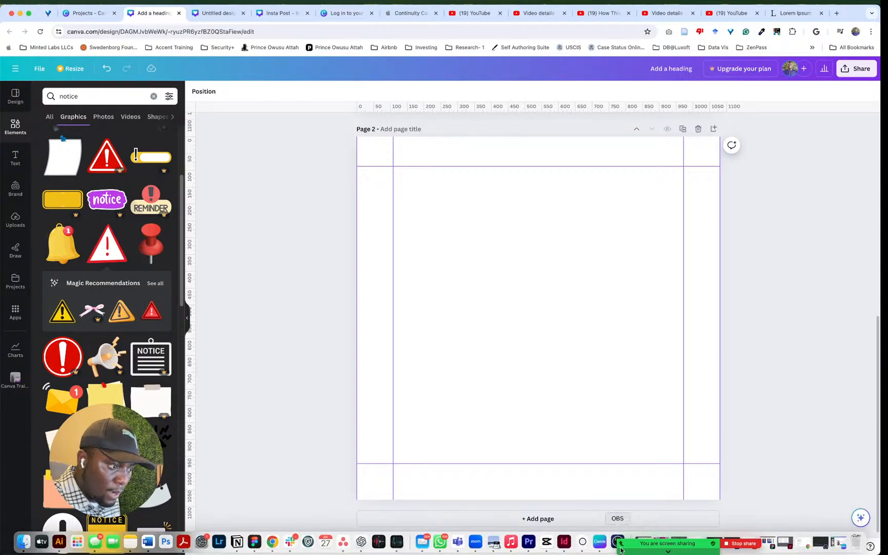
{"action": "left_click", "coordinate": [360, 549]}
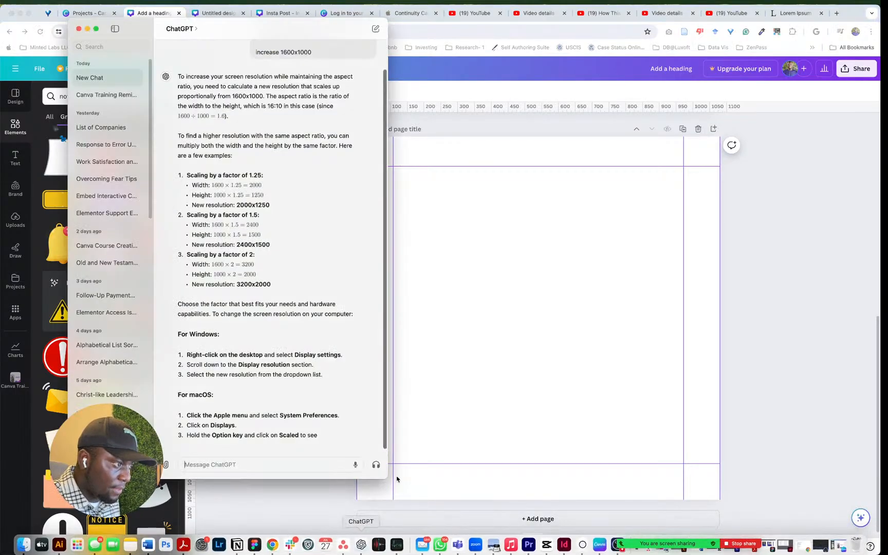
{"action": "left_click_drag", "start_coordinate": [321, 28], "coordinate": [822, 126]}
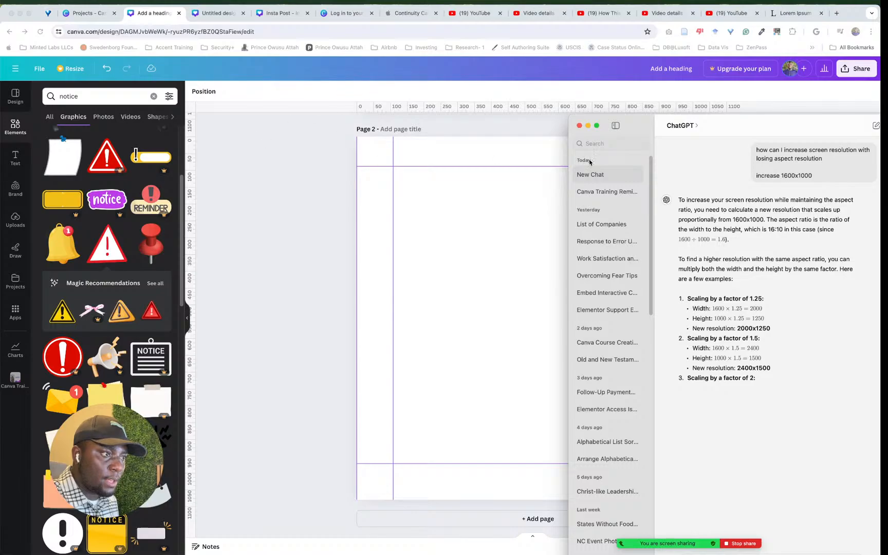
{"action": "left_click_drag", "start_coordinate": [761, 131], "coordinate": [266, 296]}
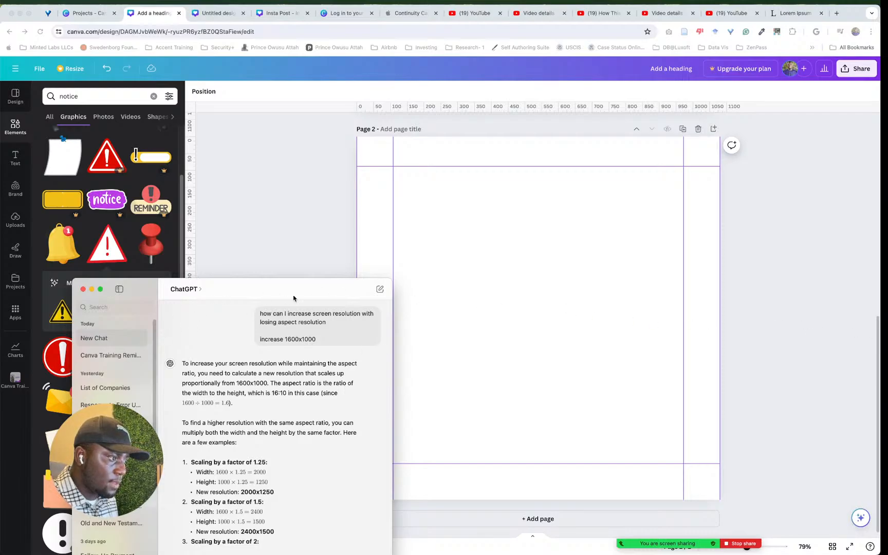
{"action": "left_click_drag", "start_coordinate": [293, 298], "coordinate": [235, 552]}
{"action": "left_click", "coordinate": [267, 348]}
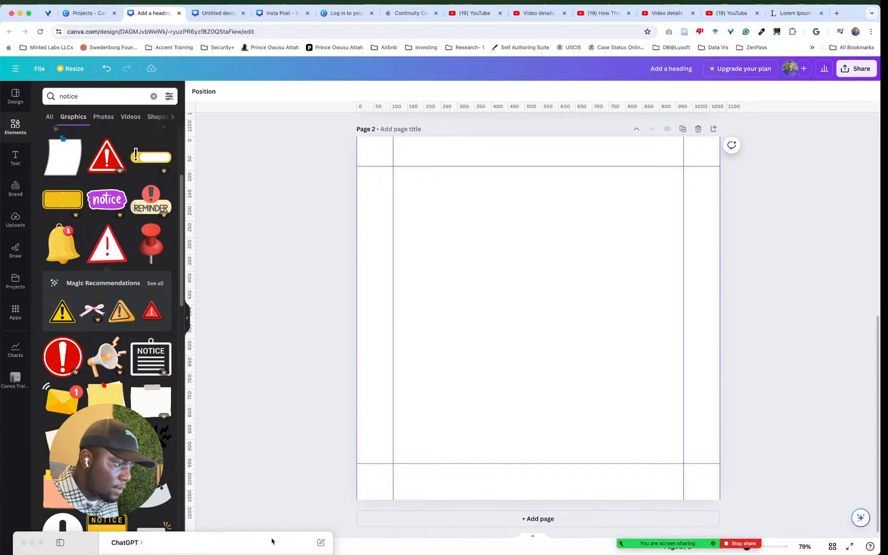
{"action": "left_click_drag", "start_coordinate": [273, 542], "coordinate": [329, 293]}
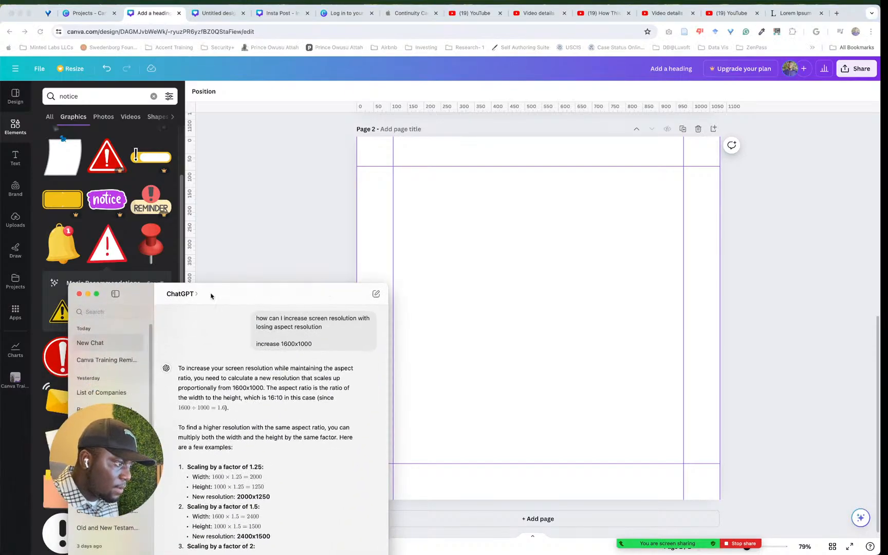
{"action": "left_click", "coordinate": [78, 294]}
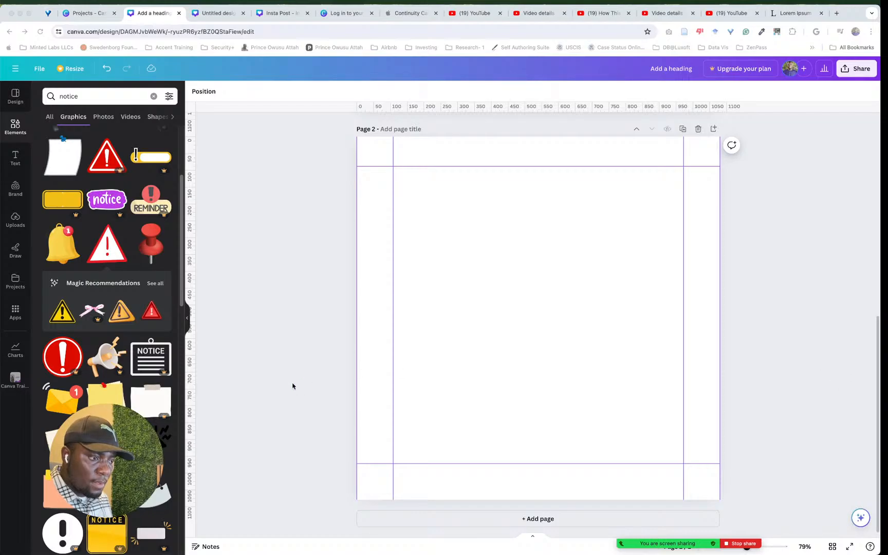
Step: Switch to the ChatGPT app and move its window off the shared screen
{"action": "mouse_move", "coordinate": [564, 545]}
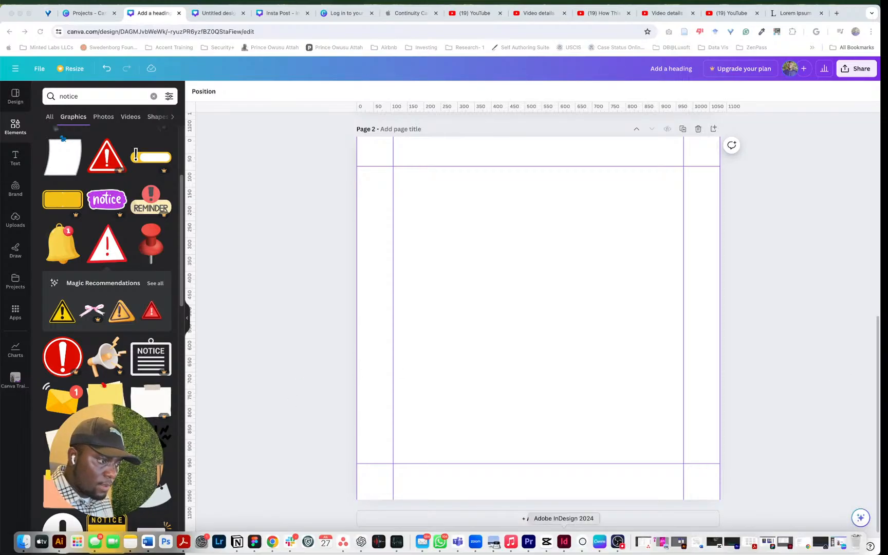
{"action": "left_click", "coordinate": [363, 542]}
{"action": "left_click_drag", "start_coordinate": [310, 107], "coordinate": [0, 78]}
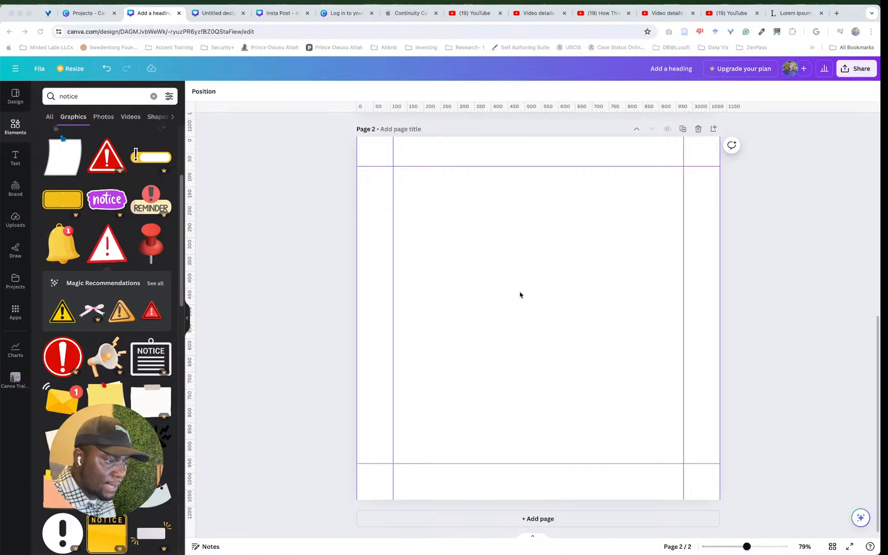
Step: Switch to Notes and try pasting the copied list of Canva topics into two new notes
{"action": "mouse_move", "coordinate": [511, 552]}
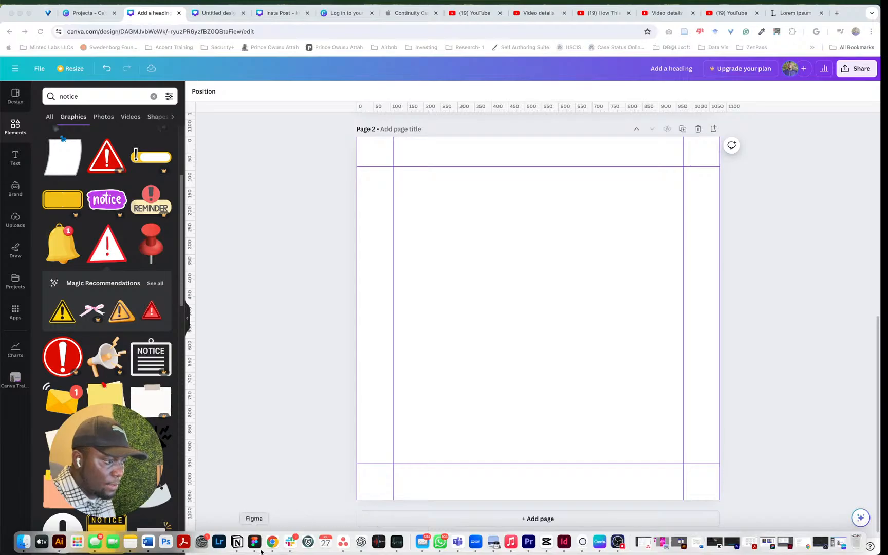
{"action": "left_click", "coordinate": [131, 542]}
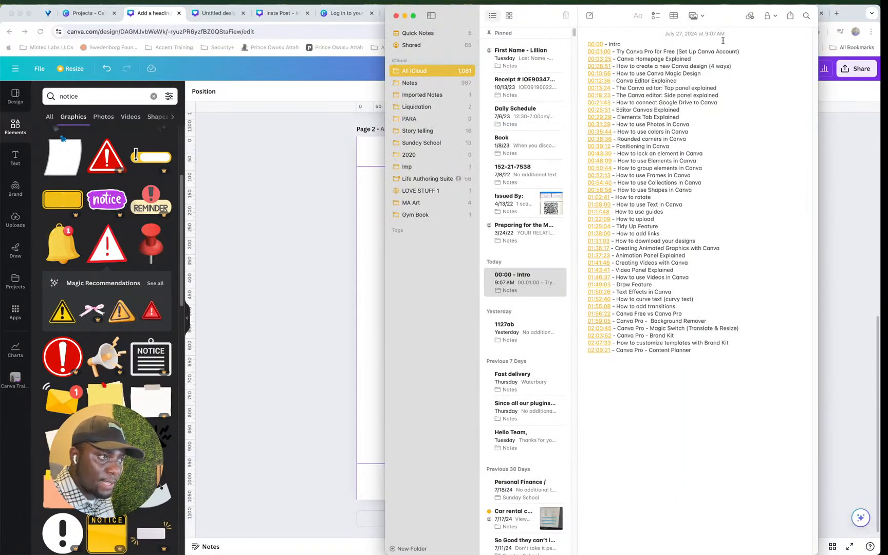
{"action": "left_click", "coordinate": [589, 16]}
{"action": "key", "text": "super+v"}
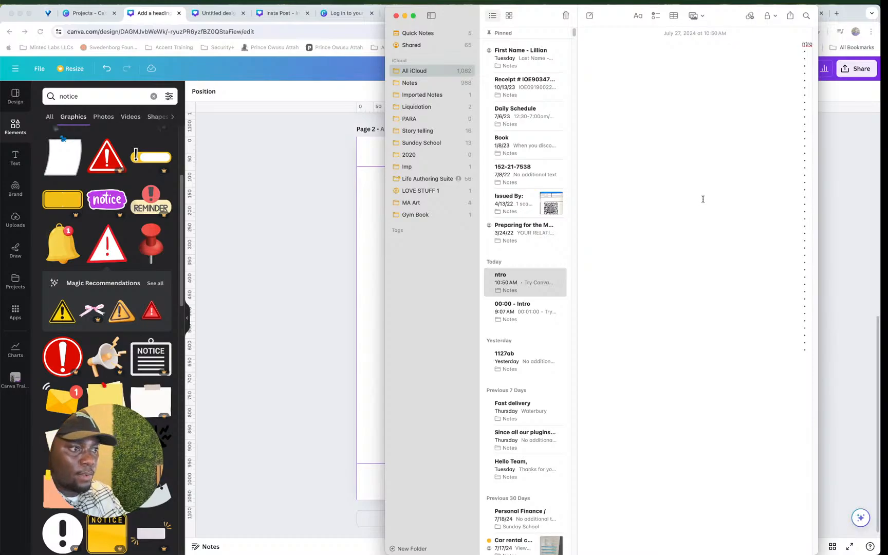
{"action": "scroll", "coordinate": [703, 198], "scroll_direction": "up", "scroll_amount": 3}
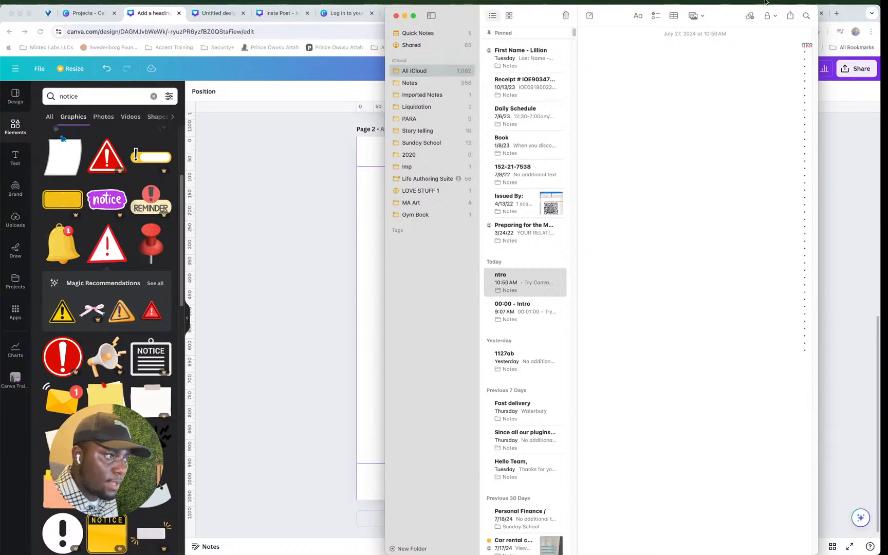
{"action": "left_click", "coordinate": [589, 16]}
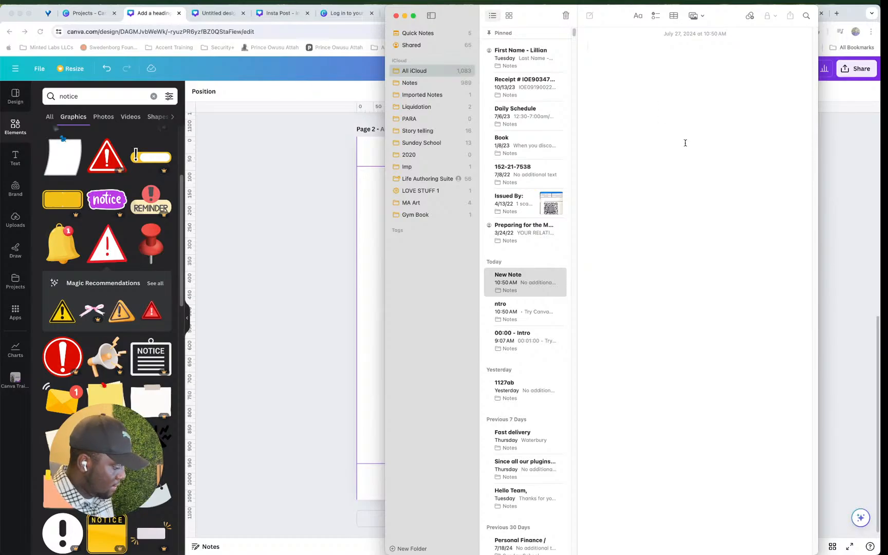
{"action": "key", "text": "super+v"}
{"action": "left_click", "coordinate": [216, 134]}
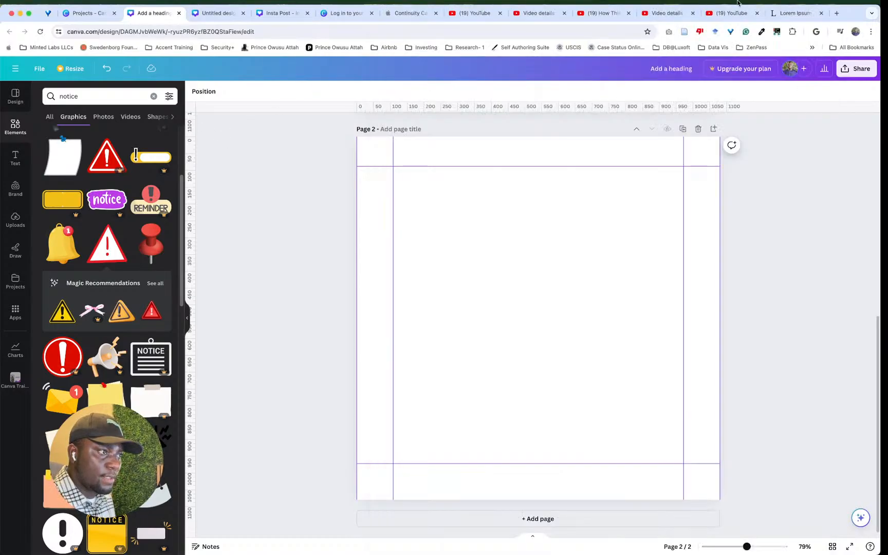
Step: Open Google Docs in a new browser tab and create a new blank document
{"action": "left_click", "coordinate": [841, 13]}
{"action": "type", "text": "docs"}
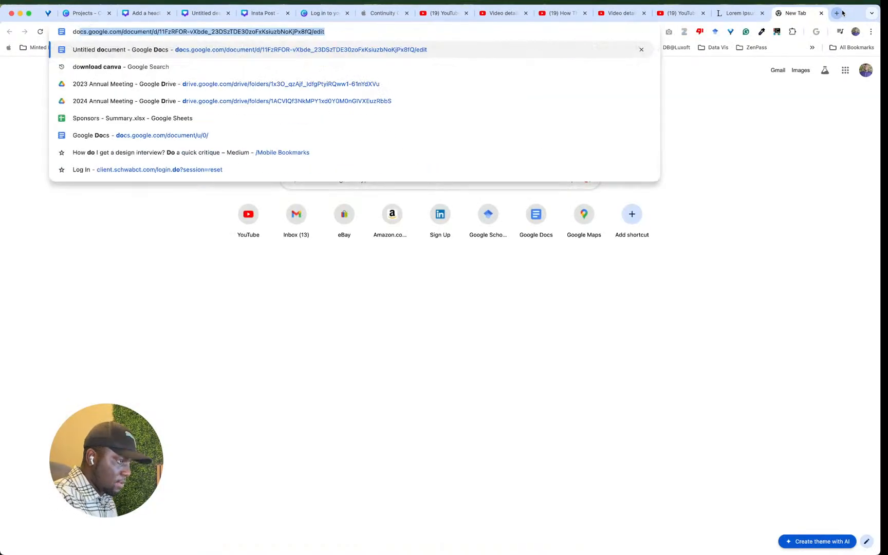
{"action": "key", "text": "Return"}
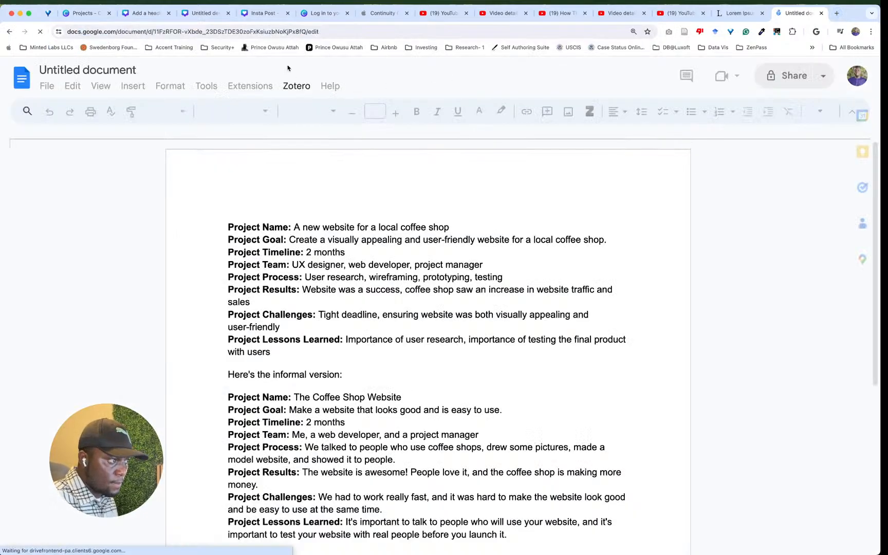
{"action": "left_click", "coordinate": [47, 85]}
{"action": "mouse_move", "coordinate": [95, 114]}
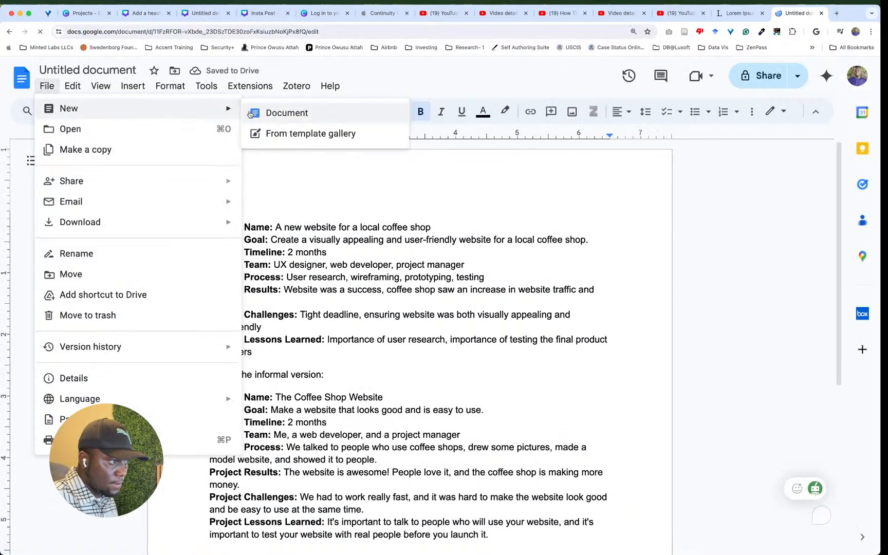
{"action": "left_click", "coordinate": [266, 113]}
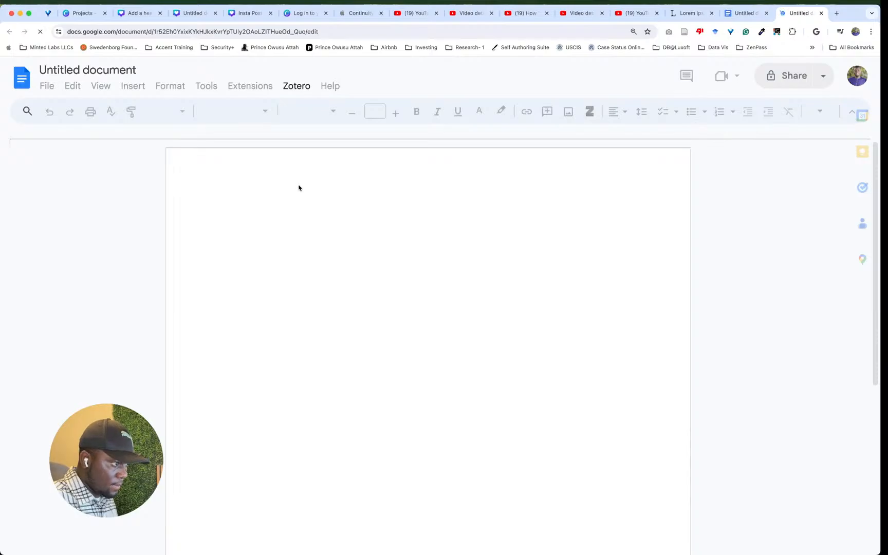
Step: Paste the copied list of Canva topics into the document and correct its first line to "Intro"
{"action": "key", "text": "super+v"}
{"action": "scroll", "coordinate": [299, 189], "scroll_direction": "up", "scroll_amount": 5}
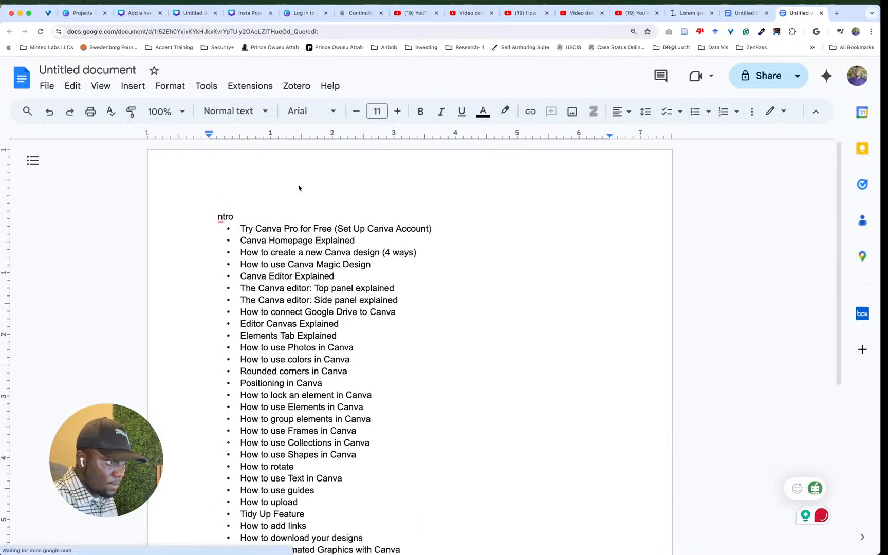
{"action": "left_click", "coordinate": [215, 218]}
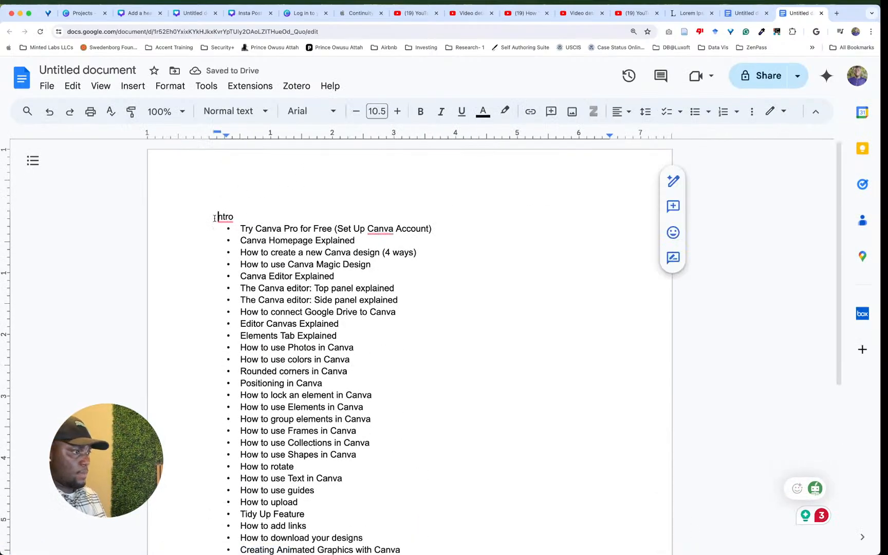
{"action": "type", "text": "I"}
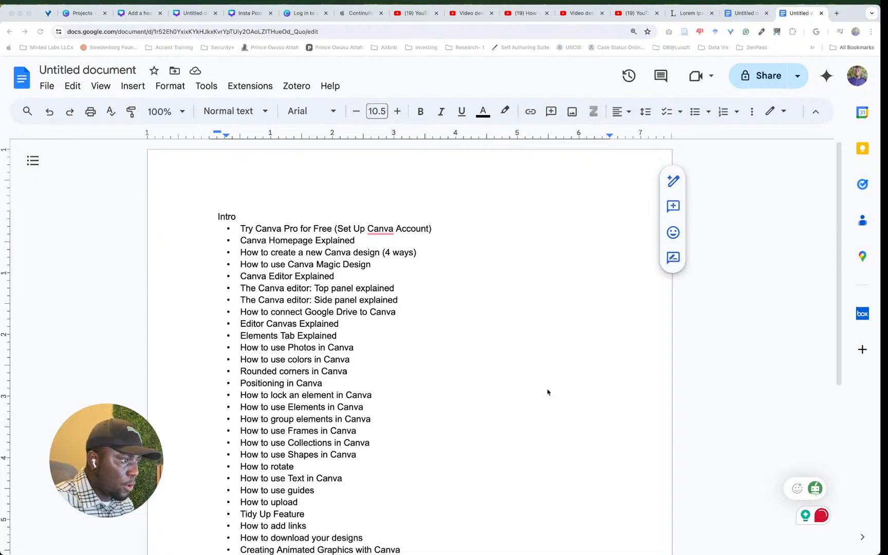
Step: Bring back the browser window containing the topic list document and move it off the shared screen
{"action": "mouse_move", "coordinate": [529, 553]}
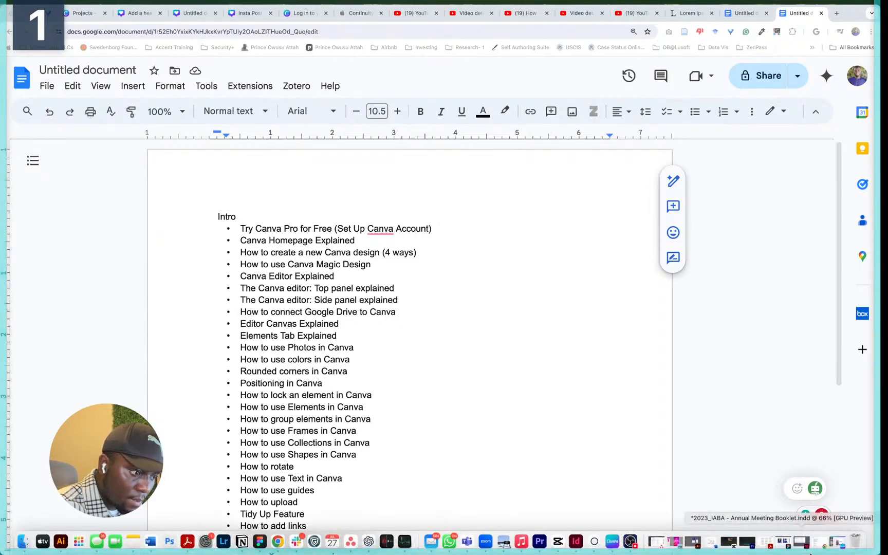
{"action": "left_click", "coordinate": [822, 542]}
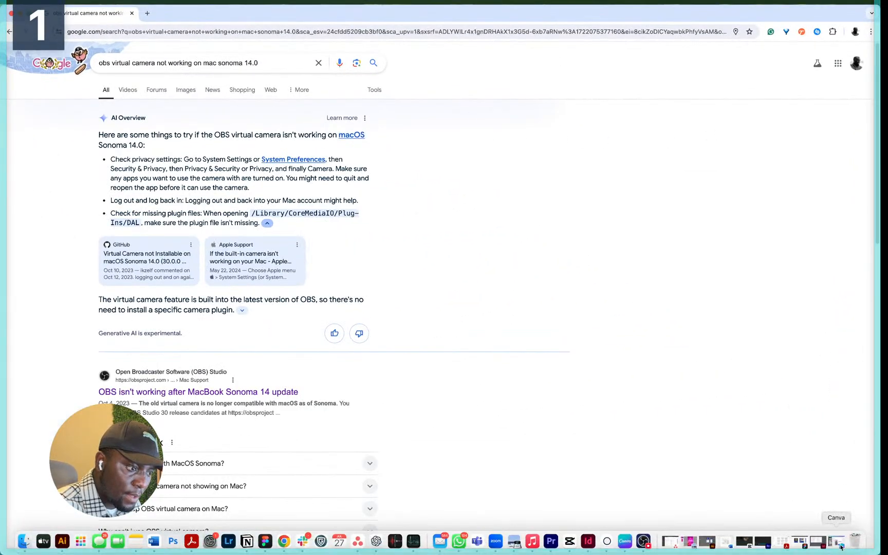
{"action": "left_click", "coordinate": [856, 32]}
{"action": "left_click", "coordinate": [791, 332]}
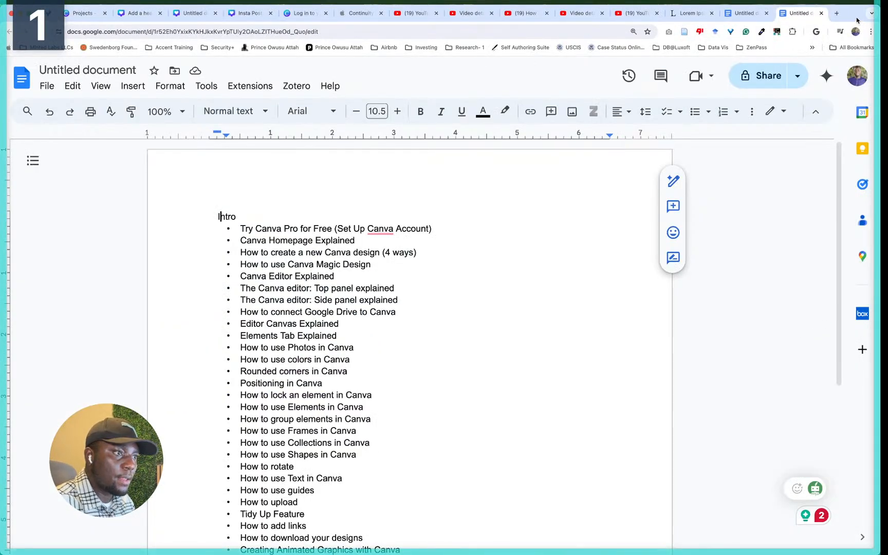
{"action": "left_click_drag", "start_coordinate": [858, 20], "coordinate": [887, 84]}
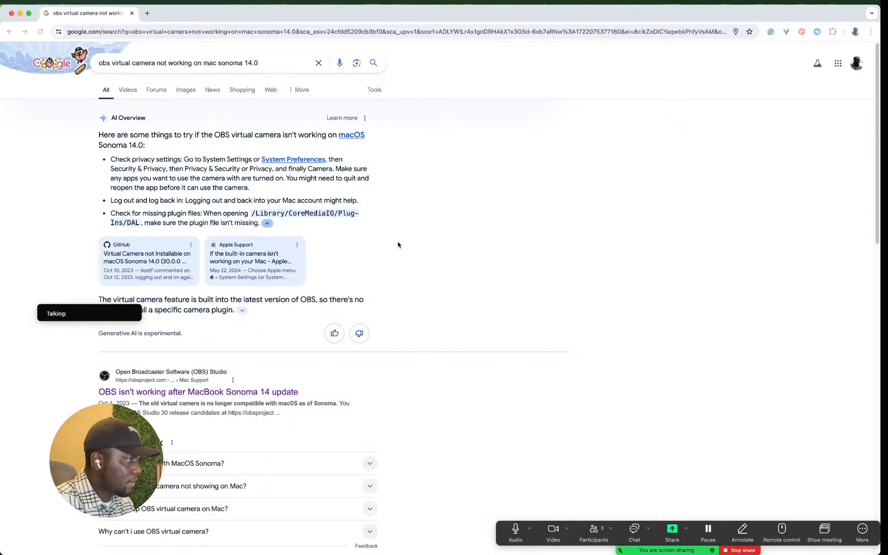
{"action": "mouse_move", "coordinate": [440, 541]}
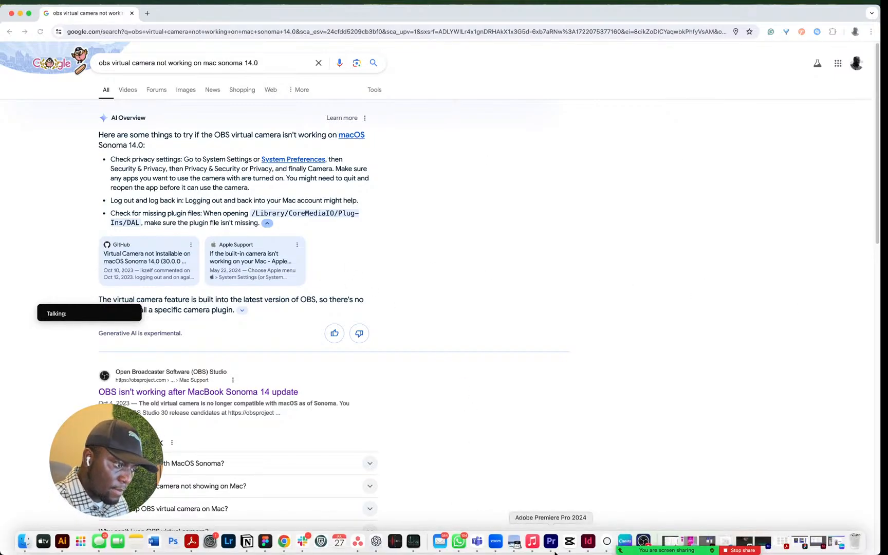
{"action": "mouse_move", "coordinate": [654, 550]}
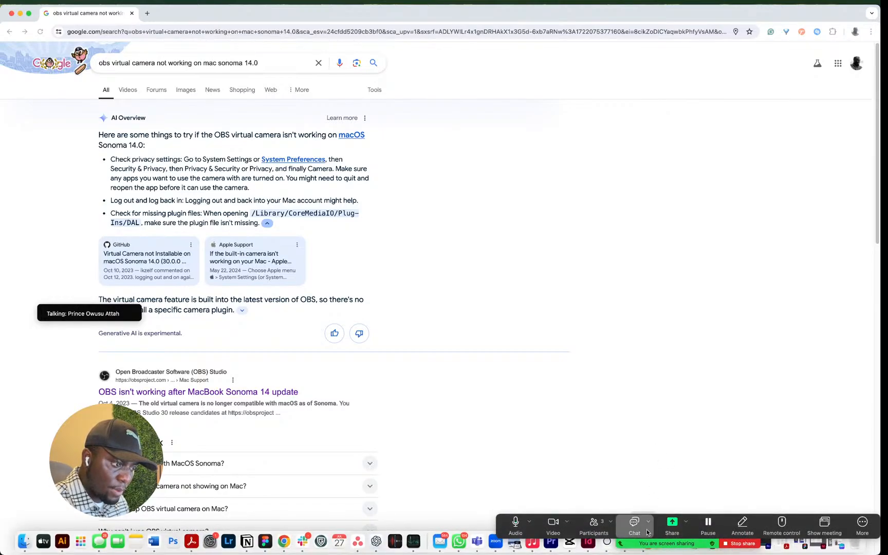
Step: Move the meeting controls up off the dock and bring the untitled Google Docs lesson outline into view
{"action": "left_click_drag", "start_coordinate": [635, 527], "coordinate": [626, 436]}
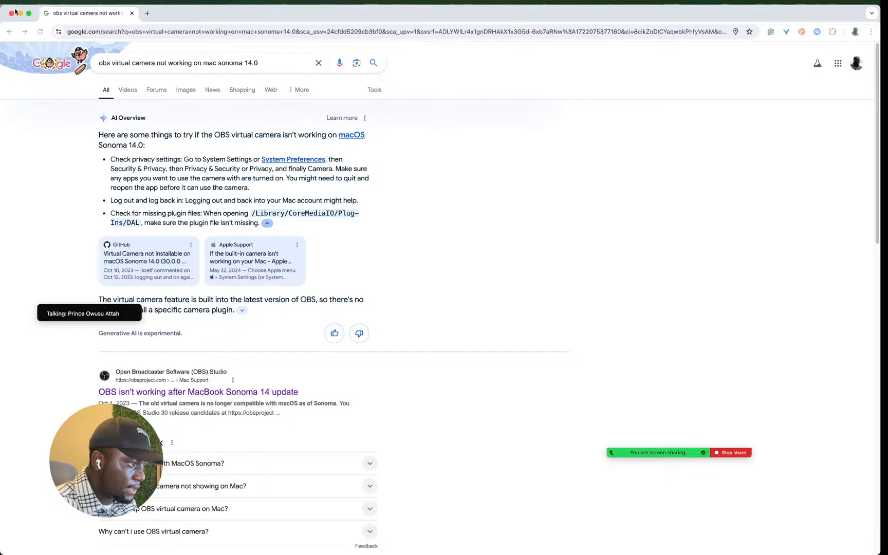
{"action": "mouse_move", "coordinate": [577, 548]}
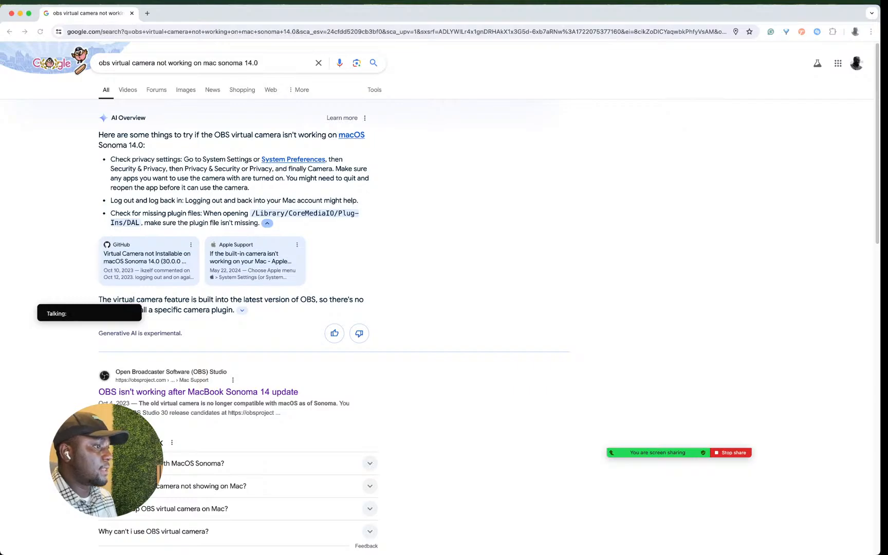
{"action": "left_click_drag", "start_coordinate": [802, 50], "coordinate": [295, 91]}
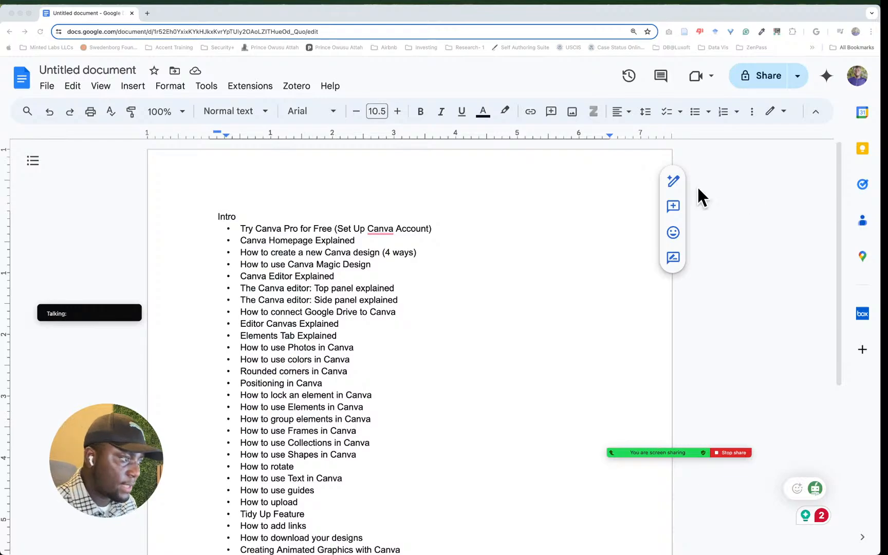
Step: Review the outline's opening topics, highlighting "Canva Homepage Explained" and "How to create a new Canva design (4 ways)"
{"action": "left_click", "coordinate": [517, 254]}
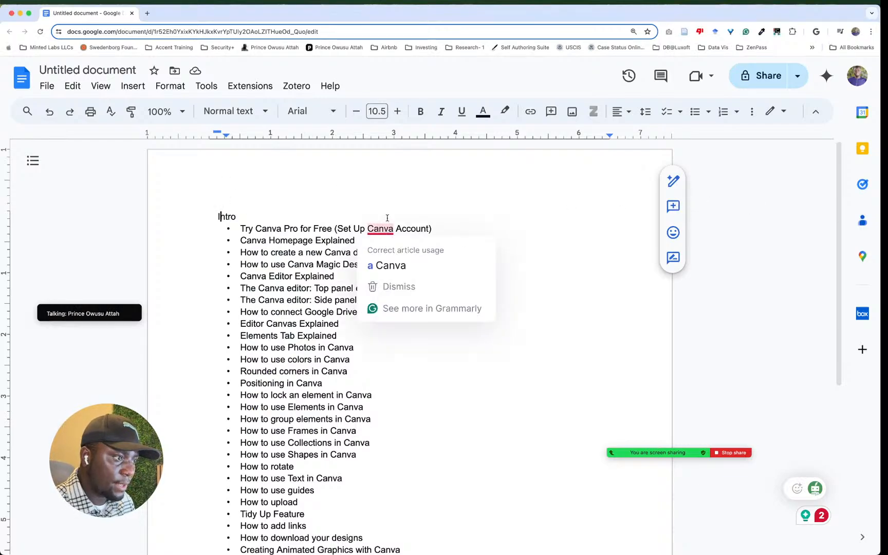
{"action": "scroll", "coordinate": [386, 227], "scroll_direction": "down", "scroll_amount": 2}
{"action": "left_click_drag", "start_coordinate": [239, 213], "coordinate": [371, 212]}
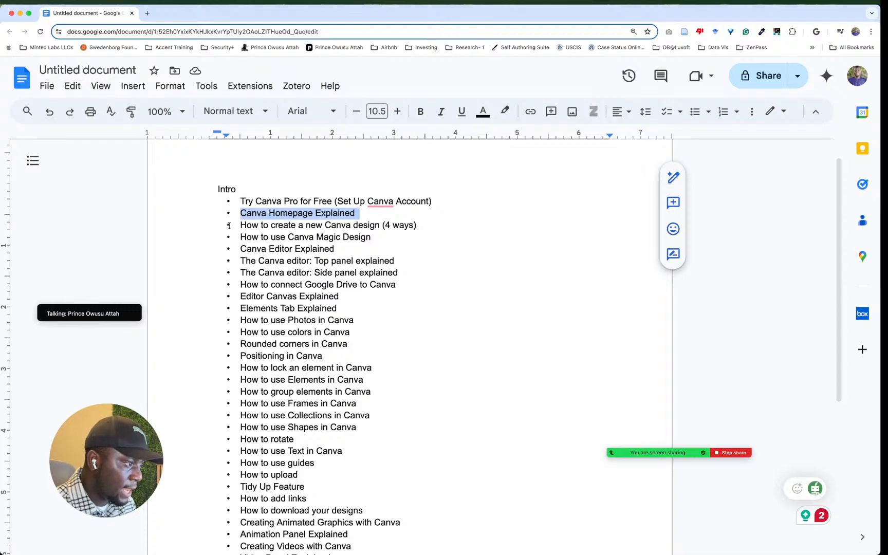
{"action": "left_click_drag", "start_coordinate": [230, 226], "coordinate": [433, 232]}
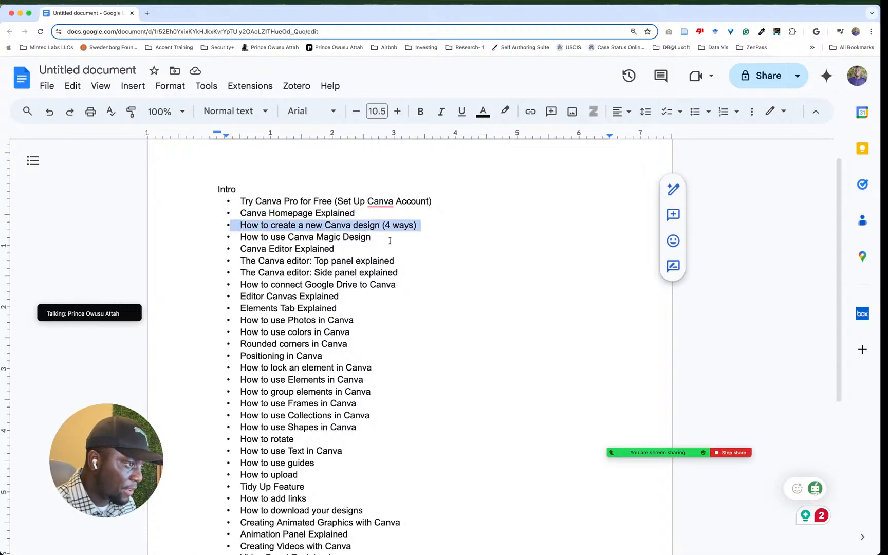
Step: Close the browser window with the OBS virtual camera search and maximize the untitled document's window
{"action": "double_click", "coordinate": [280, 11]}
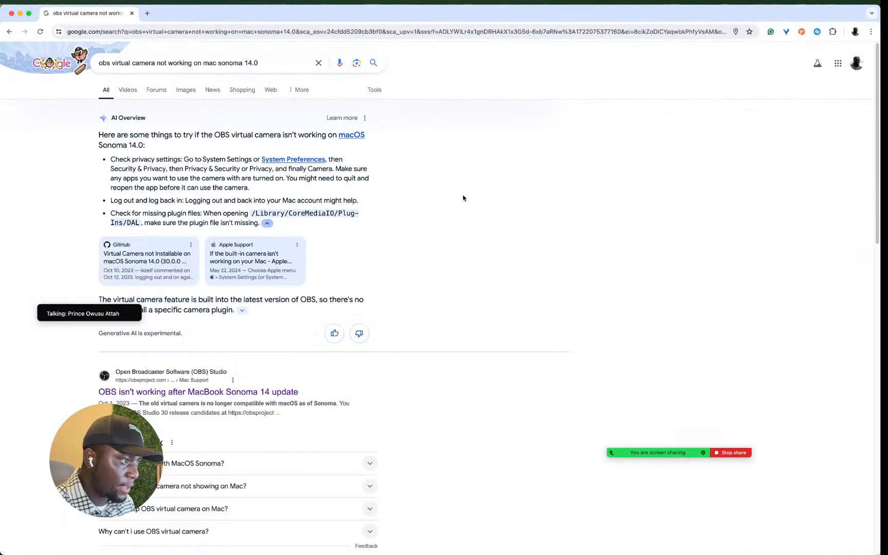
{"action": "mouse_move", "coordinate": [547, 545]}
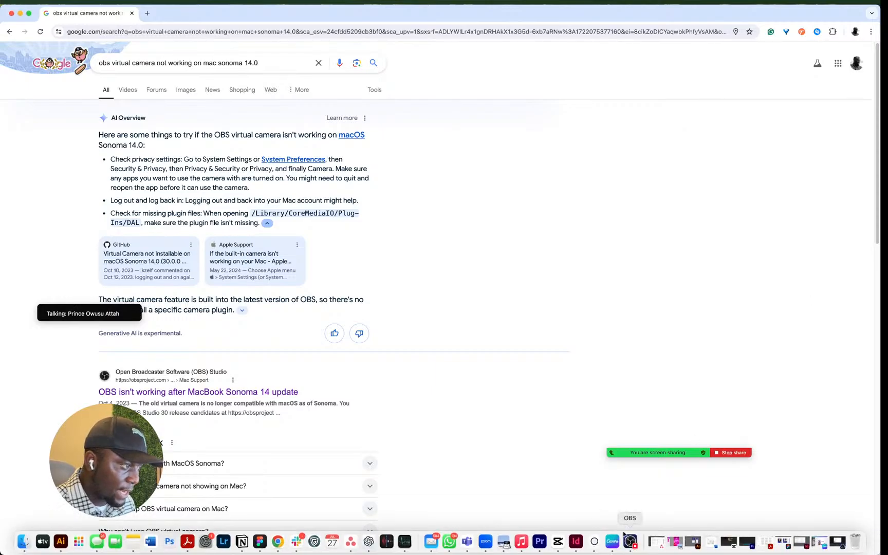
{"action": "mouse_move", "coordinate": [256, 14]}
{"action": "left_mouse_down"}
{"action": "mouse_move", "coordinate": [271, 90]}
{"action": "mouse_move", "coordinate": [284, 15]}
{"action": "mouse_move", "coordinate": [256, 1]}
{"action": "mouse_move", "coordinate": [254, 14]}
{"action": "left_mouse_up"}
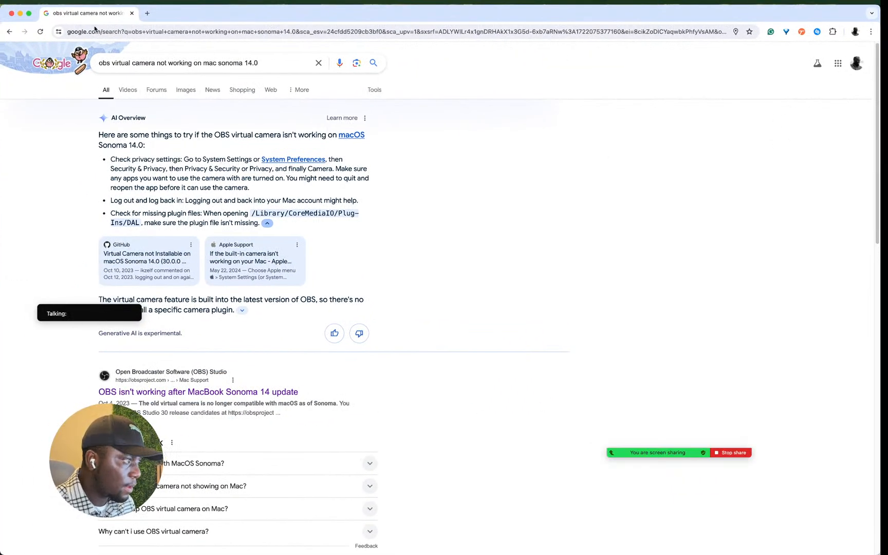
{"action": "left_click", "coordinate": [12, 14]}
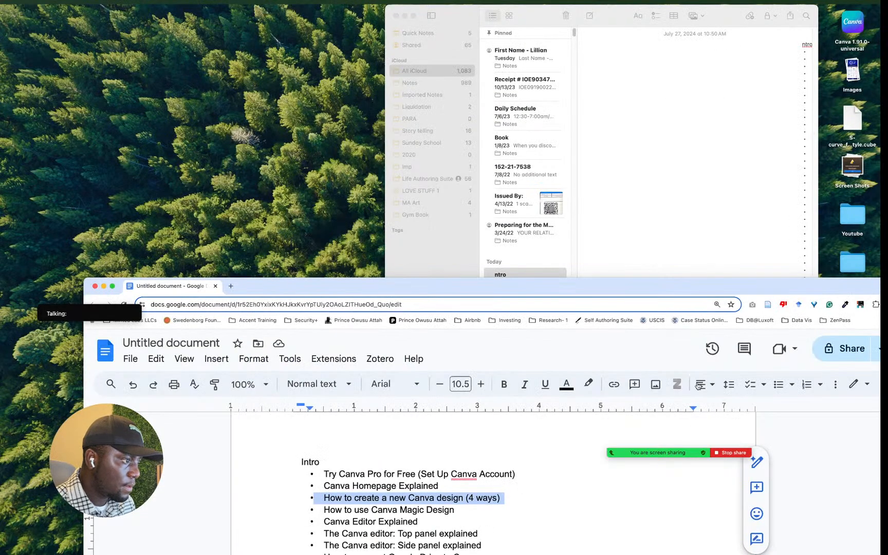
{"action": "double_click", "coordinate": [456, 284]}
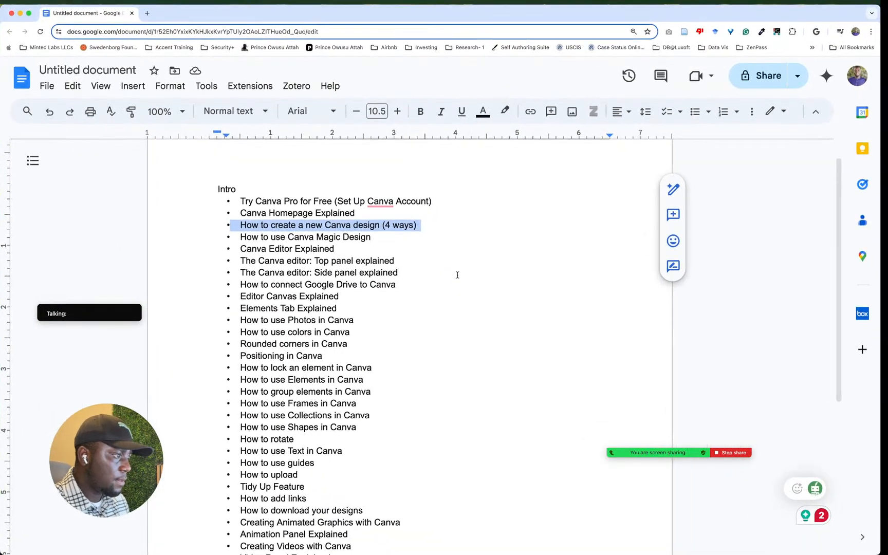
Step: Load canva.com in a new tab and open the "Add a heading" Instagram Post design in the browser, declining the desktop app
{"action": "left_click", "coordinate": [147, 14]}
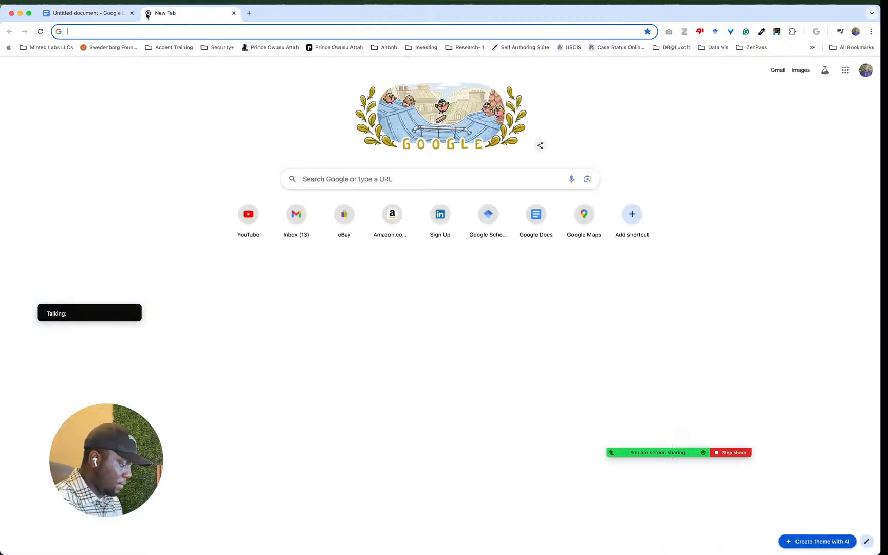
{"action": "type", "text": "canva.com"}
{"action": "key", "text": "Return"}
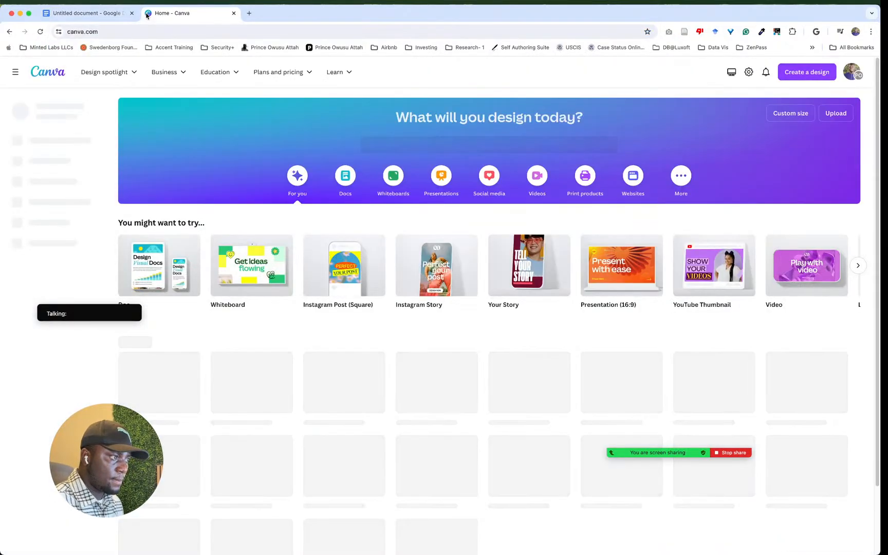
{"action": "left_click", "coordinate": [193, 393]}
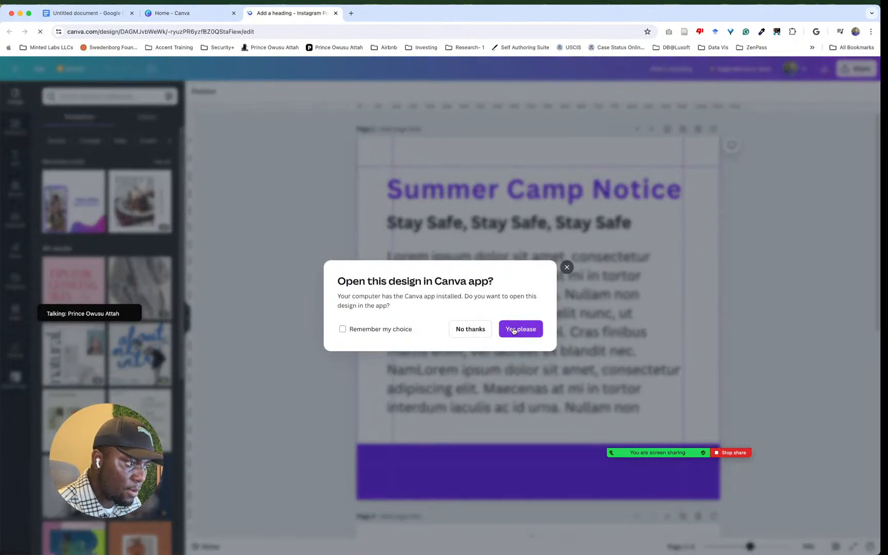
{"action": "left_click", "coordinate": [478, 331]}
Step: Look over the Summer Camp Notice page and the blank second page of the design
{"action": "scroll", "coordinate": [527, 306], "scroll_direction": "down", "scroll_amount": 10}
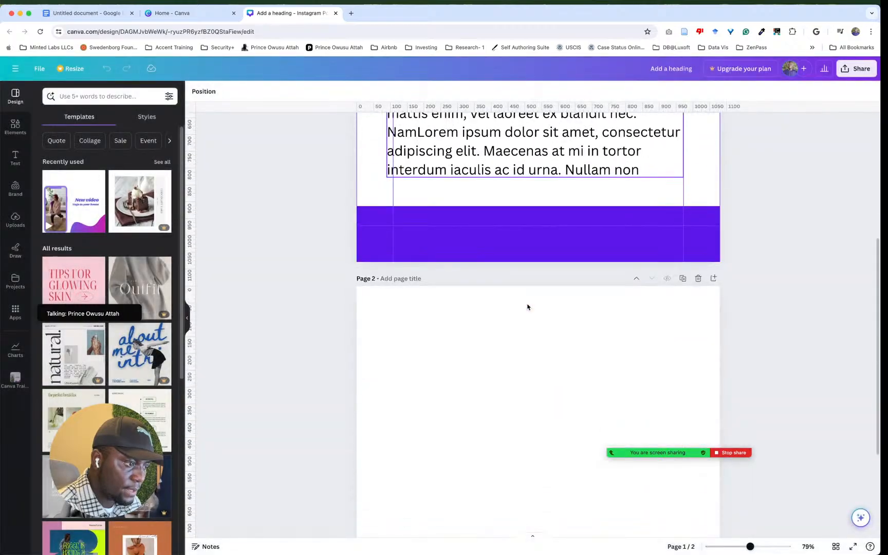
{"action": "scroll", "coordinate": [529, 303], "scroll_direction": "up", "scroll_amount": 10}
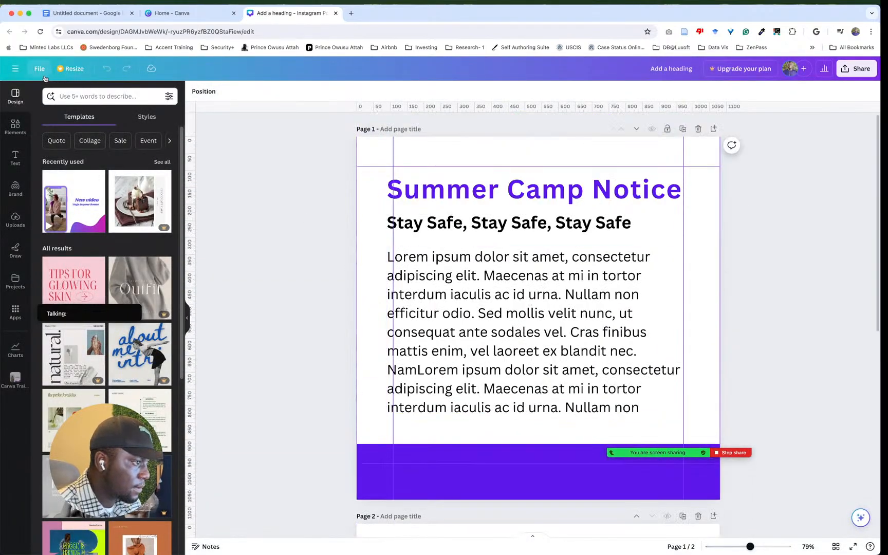
{"action": "left_click", "coordinate": [495, 182]}
{"action": "scroll", "coordinate": [509, 175], "scroll_direction": "down", "scroll_amount": 10}
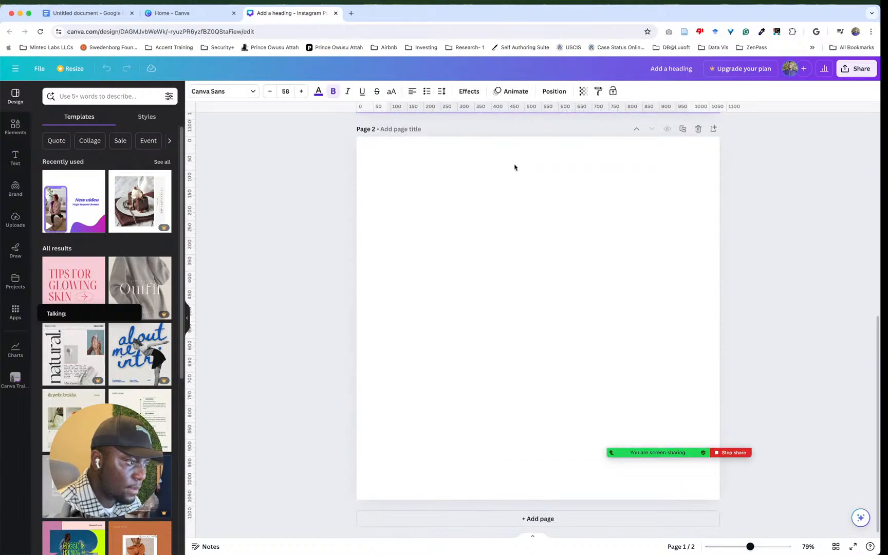
{"action": "left_click", "coordinate": [515, 289]}
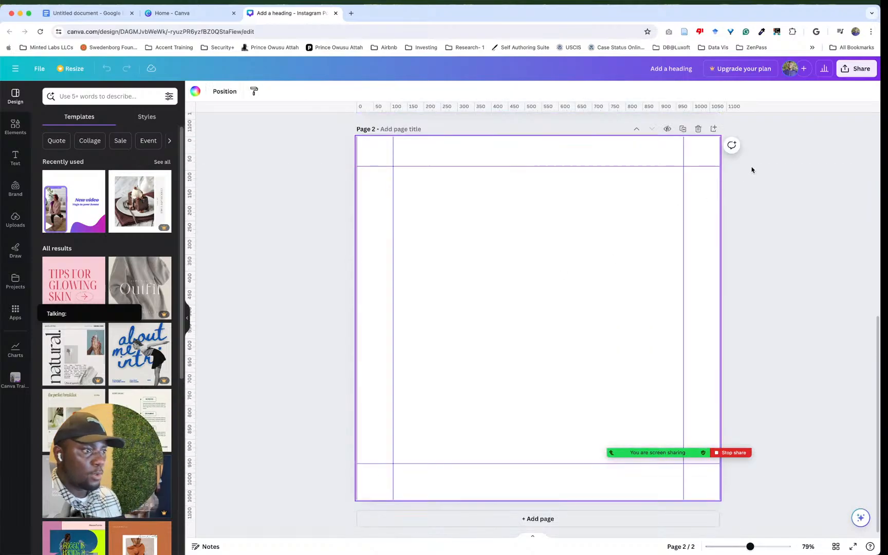
{"action": "left_click", "coordinate": [752, 170]}
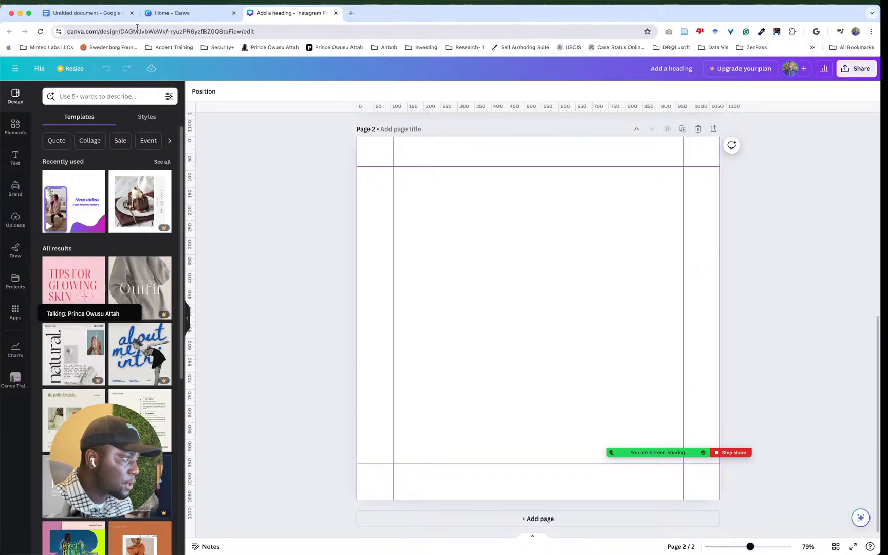
Step: Check the lesson outline in the Google Docs document, return to the Canva design and view its file options
{"action": "left_click", "coordinate": [109, 19]}
{"action": "left_click", "coordinate": [351, 284]}
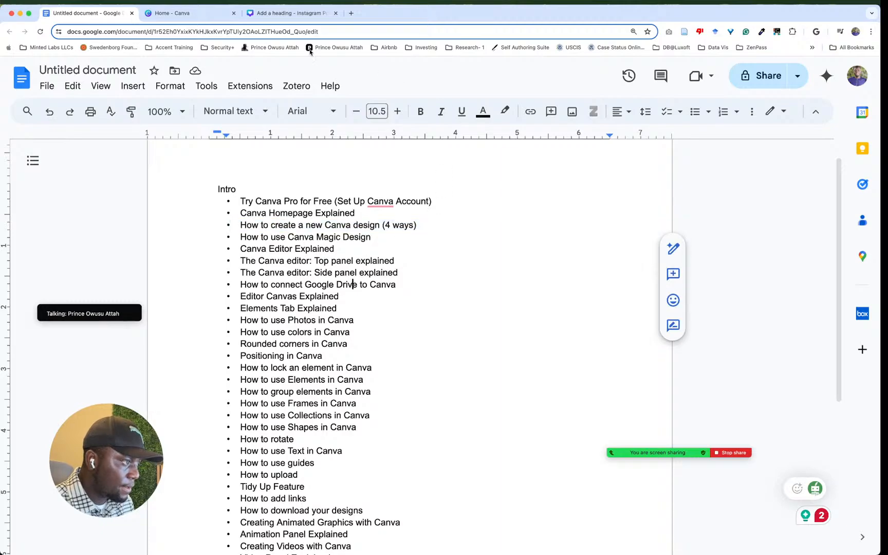
{"action": "left_click", "coordinate": [278, 21]}
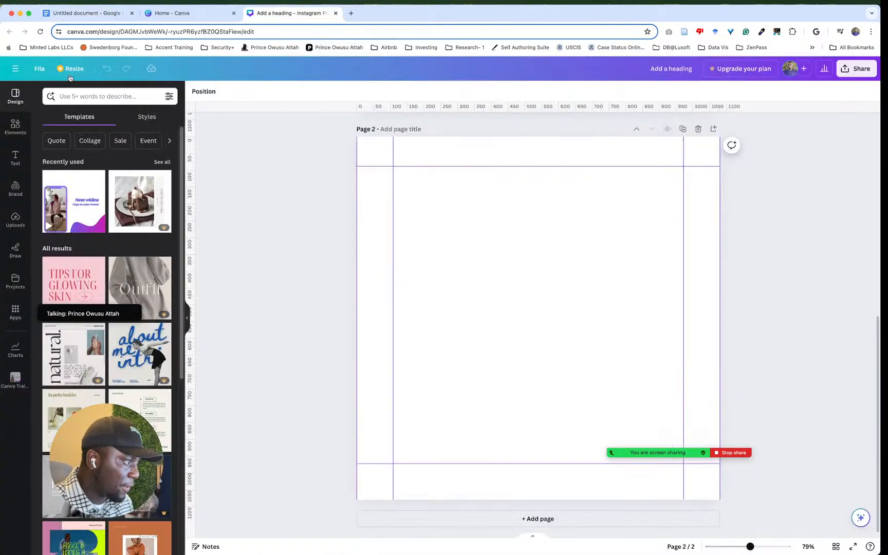
{"action": "left_click", "coordinate": [37, 68]}
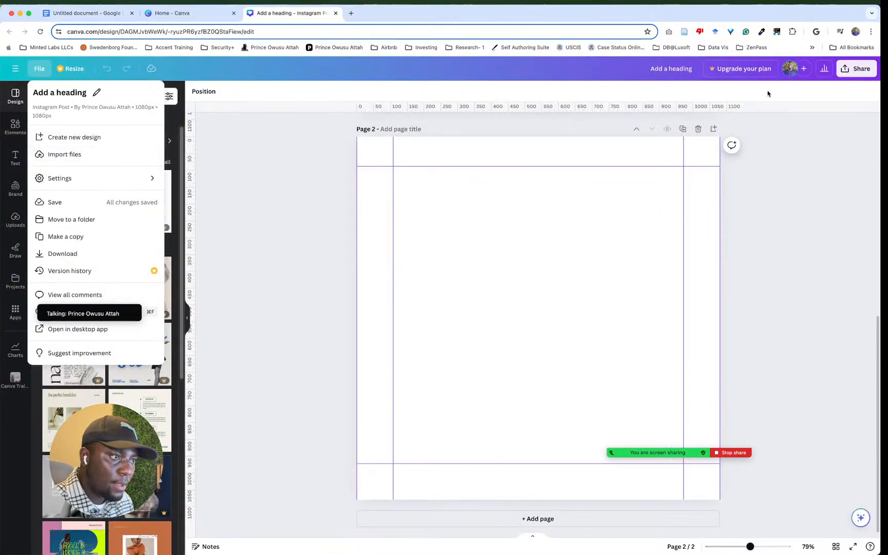
{"action": "left_click", "coordinate": [824, 159]}
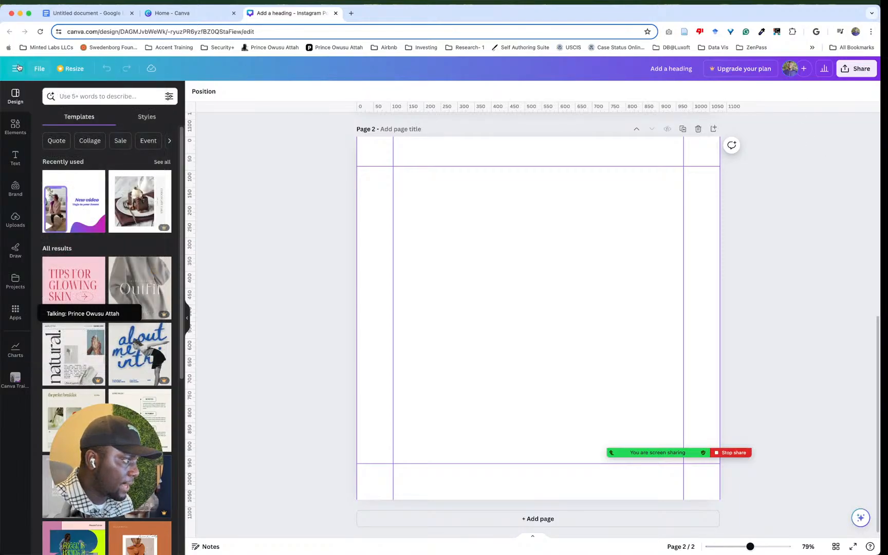
{"action": "left_click", "coordinate": [39, 68]}
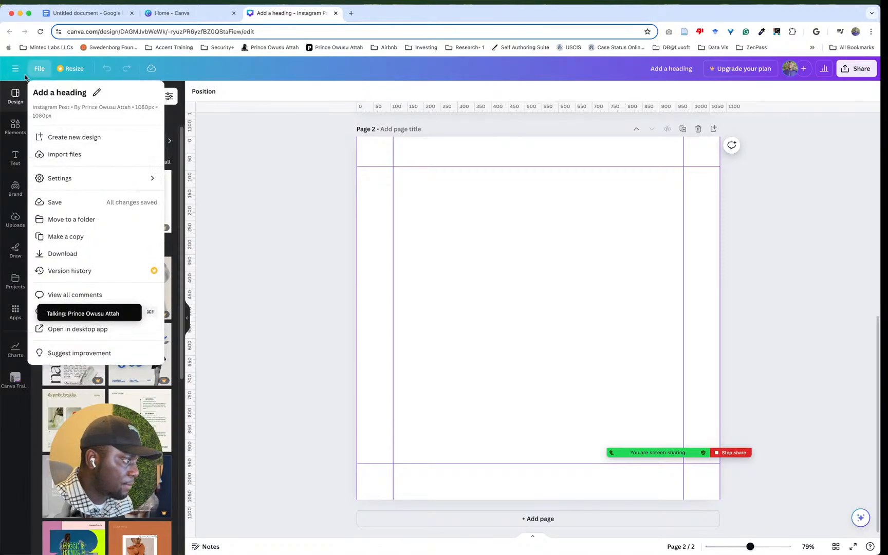
{"action": "left_click", "coordinate": [288, 153]}
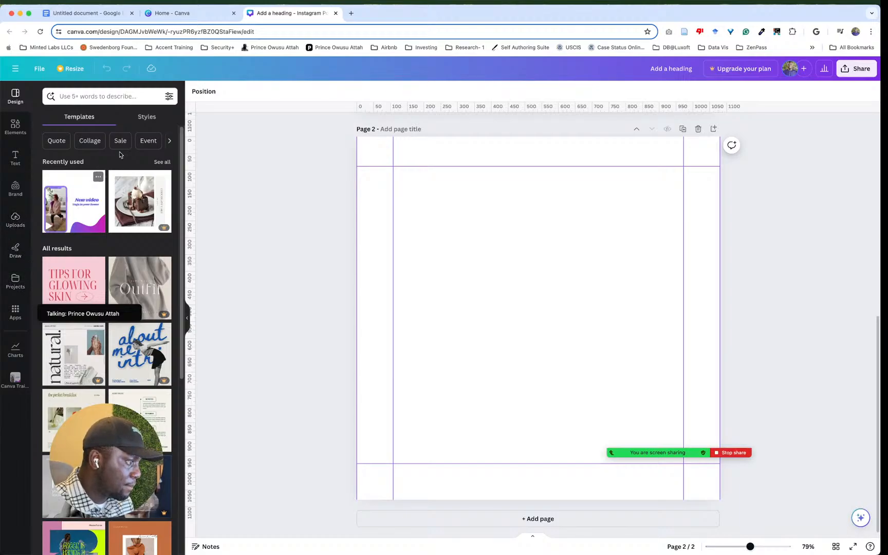
Step: Add a blank third page at the end of the design
{"action": "left_click", "coordinate": [536, 519]}
{"action": "scroll", "coordinate": [566, 397], "scroll_direction": "up", "scroll_amount": 5}
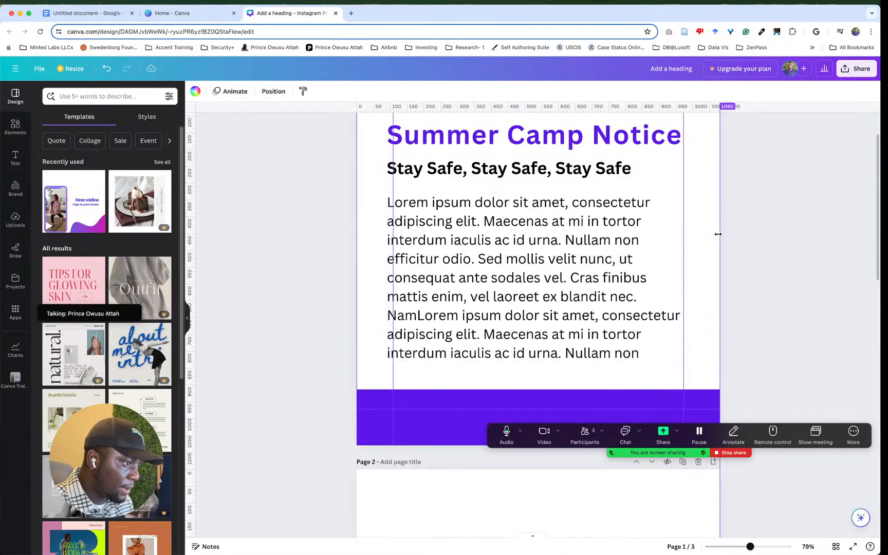
{"action": "scroll", "coordinate": [718, 234], "scroll_direction": "down", "scroll_amount": 8}
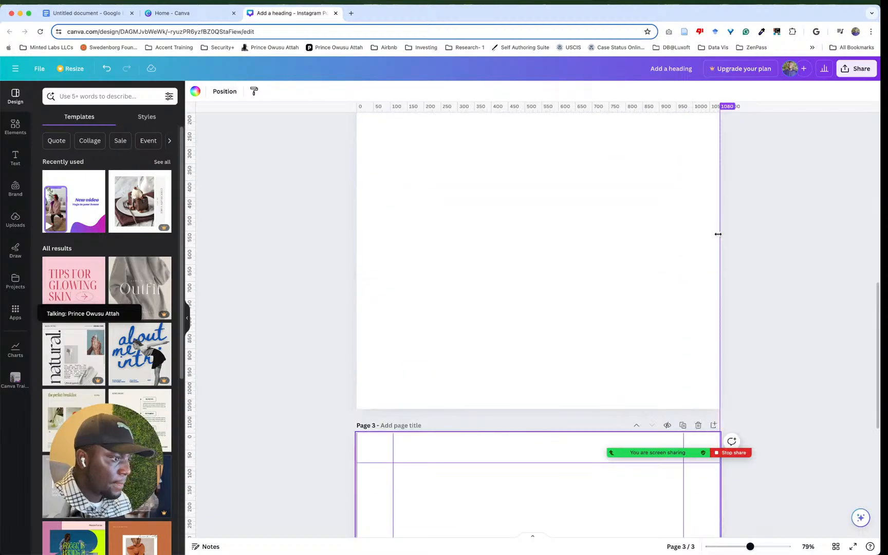
{"action": "scroll", "coordinate": [750, 228], "scroll_direction": "up", "scroll_amount": 4}
{"action": "scroll", "coordinate": [750, 228], "scroll_direction": "down", "scroll_amount": 3}
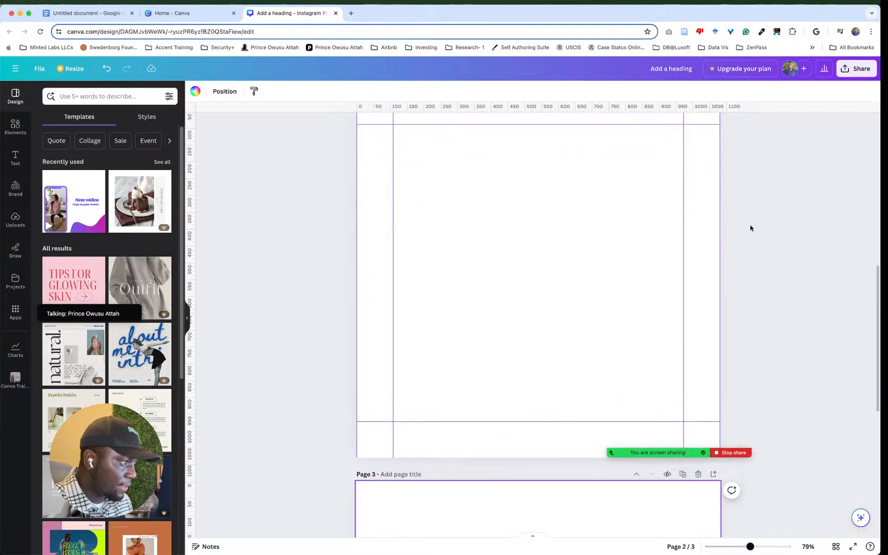
Step: Browse the Instagram post templates and apply the green "The Luxury Styling Timeline" template to page 2
{"action": "scroll", "coordinate": [85, 273], "scroll_direction": "down", "scroll_amount": 3}
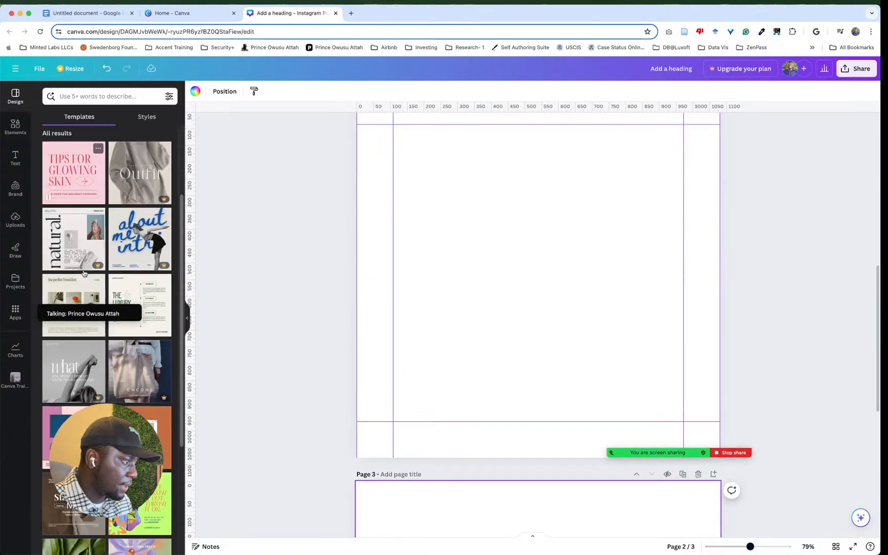
{"action": "scroll", "coordinate": [84, 273], "scroll_direction": "down", "scroll_amount": 5}
{"action": "scroll", "coordinate": [88, 267], "scroll_direction": "up", "scroll_amount": 2}
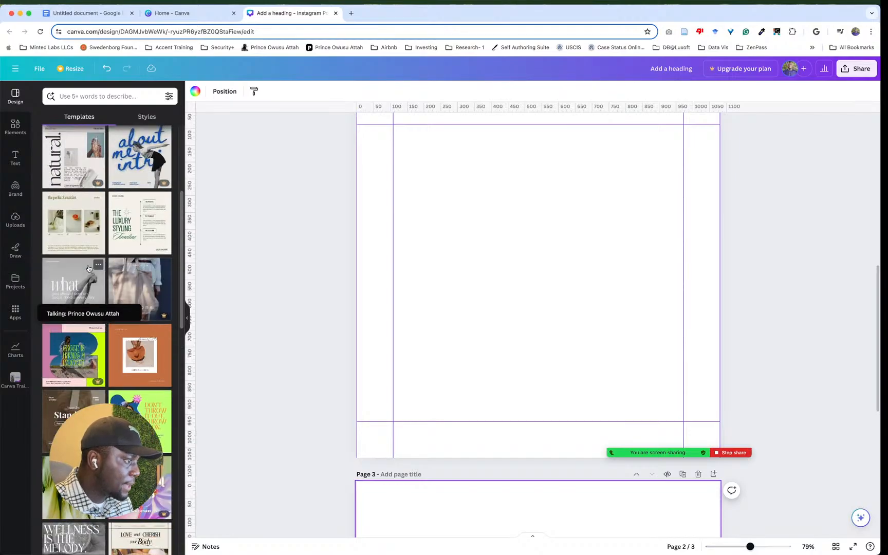
{"action": "left_click", "coordinate": [153, 219]}
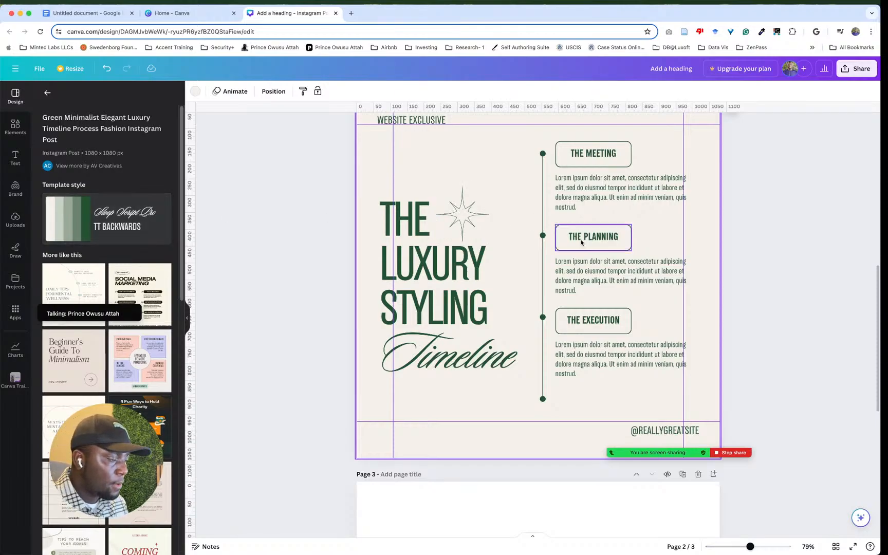
{"action": "left_click", "coordinate": [755, 298]}
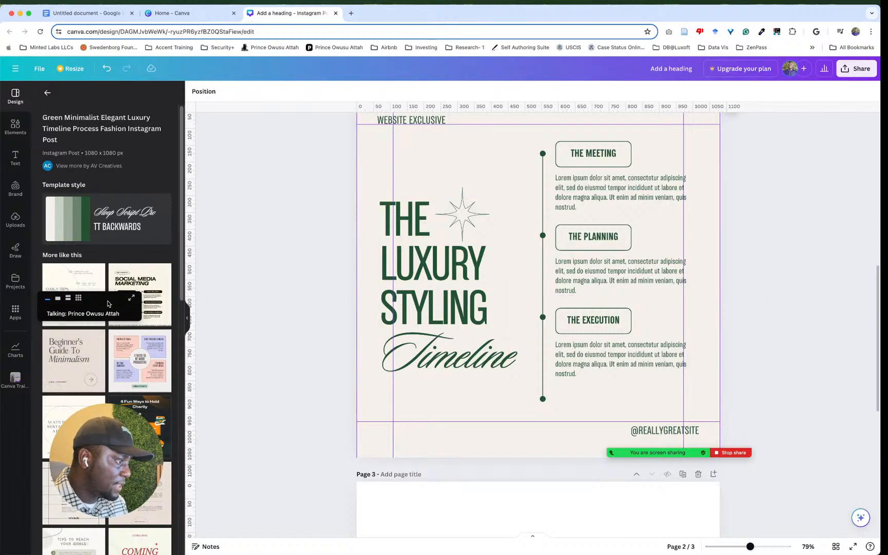
Step: Inspect the fonts of the template's "THE LUXURY STYLING" heading and "Timeline" script text by selecting each in turn
{"action": "scroll", "coordinate": [150, 273], "scroll_direction": "down", "scroll_amount": 1}
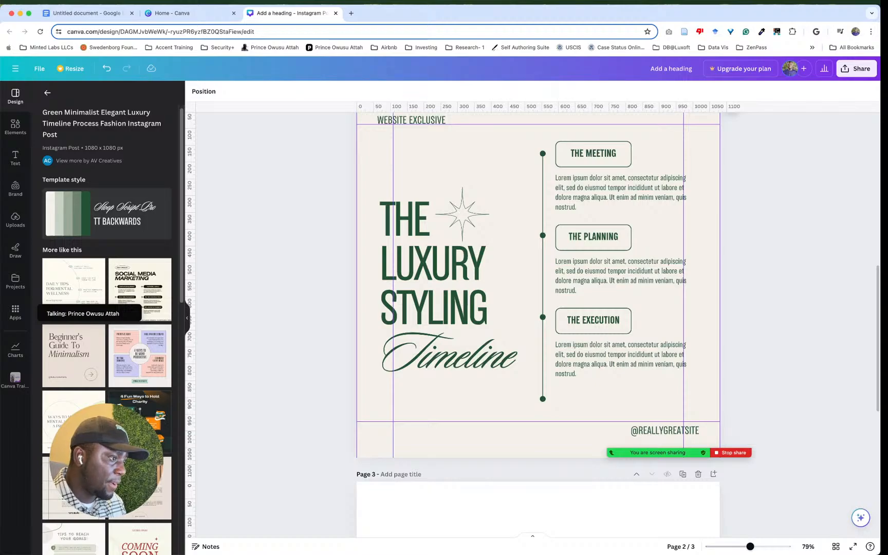
{"action": "left_click", "coordinate": [455, 271]}
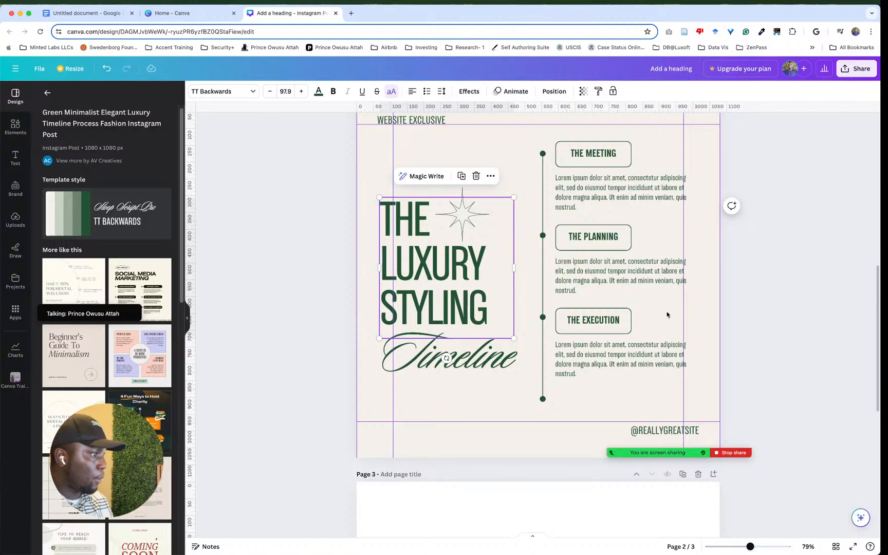
{"action": "left_click", "coordinate": [478, 364]}
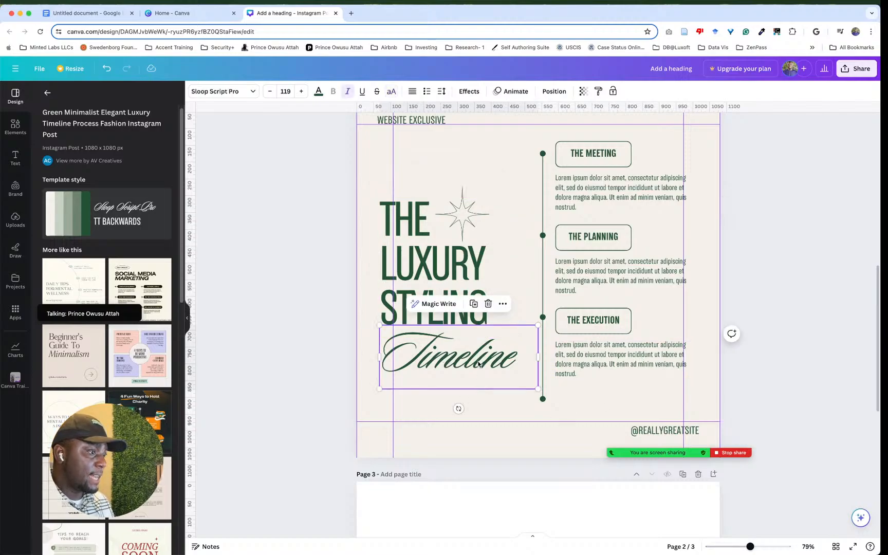
Step: Compare the template's heading and script text on page 2 with the Summer Camp Notice text on page 1
{"action": "left_click", "coordinate": [414, 263]}
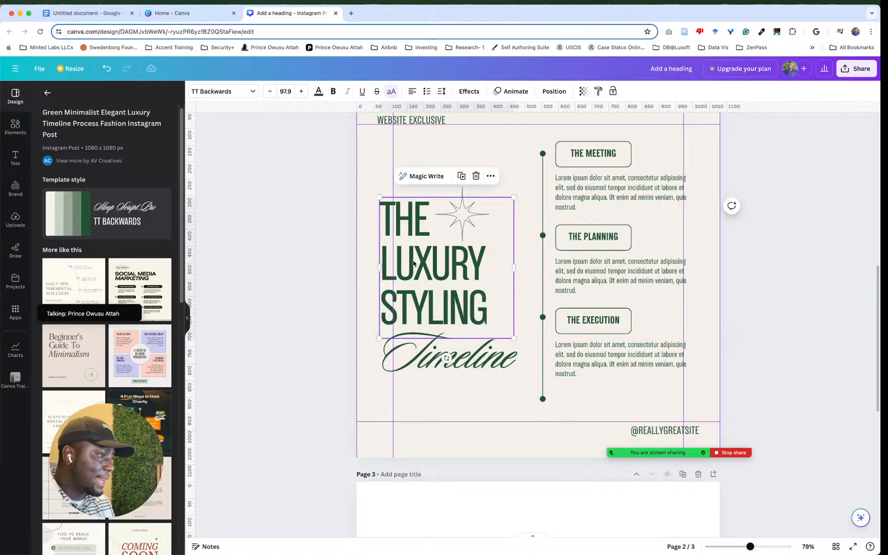
{"action": "double_click", "coordinate": [462, 266]}
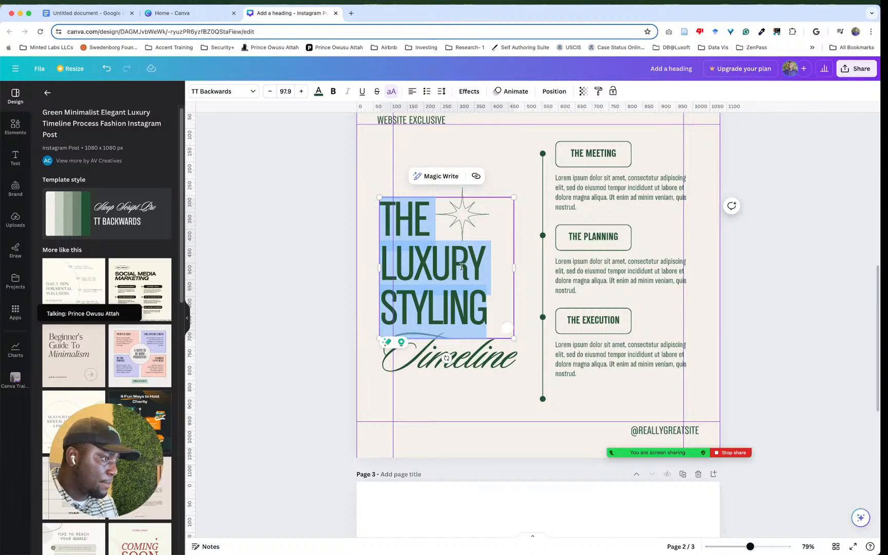
{"action": "left_click", "coordinate": [470, 365]}
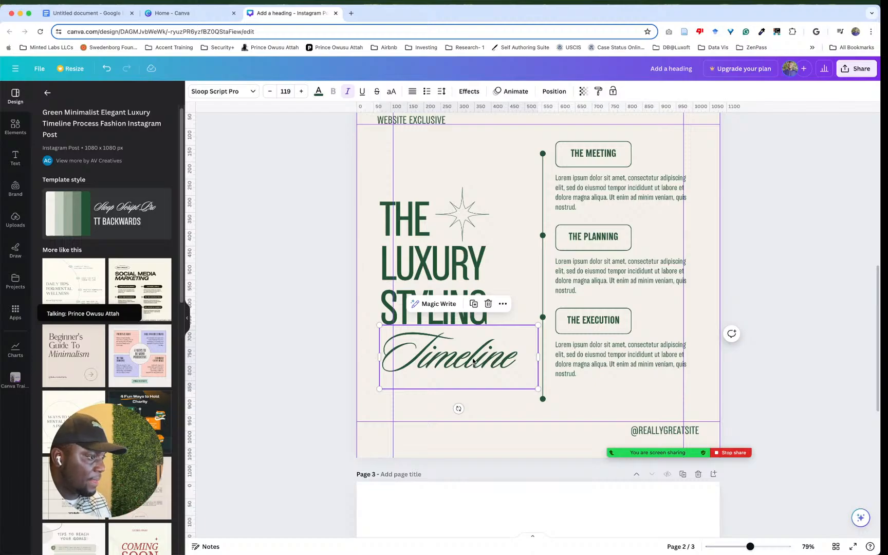
{"action": "left_click", "coordinate": [773, 261]}
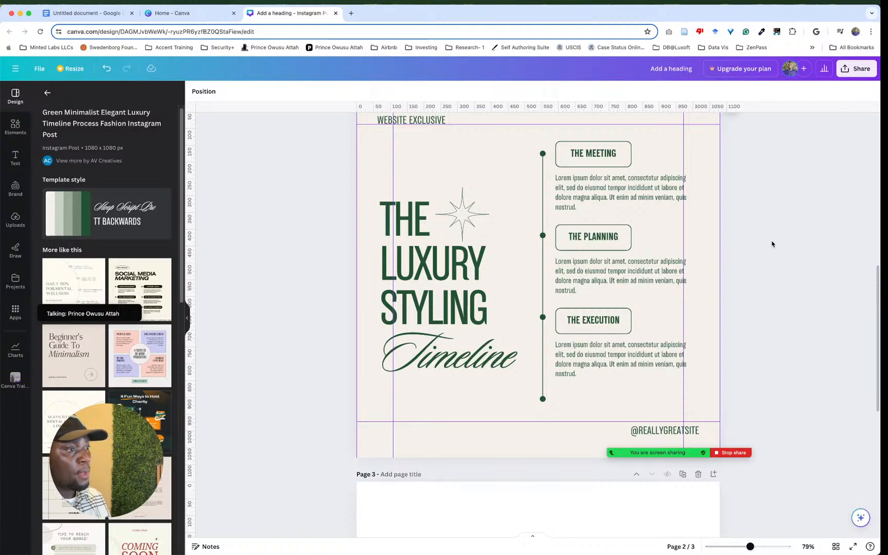
{"action": "scroll", "coordinate": [772, 244], "scroll_direction": "up", "scroll_amount": 10}
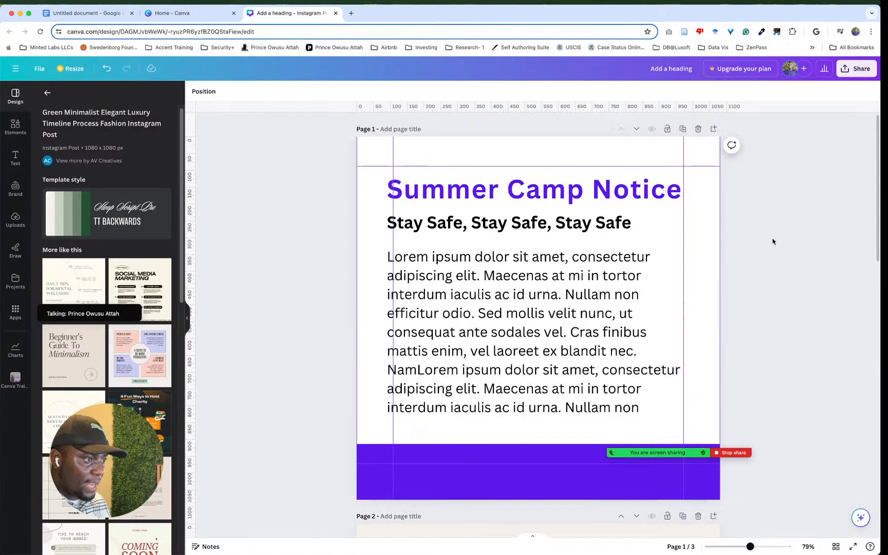
{"action": "scroll", "coordinate": [590, 296], "scroll_direction": "down", "scroll_amount": 5}
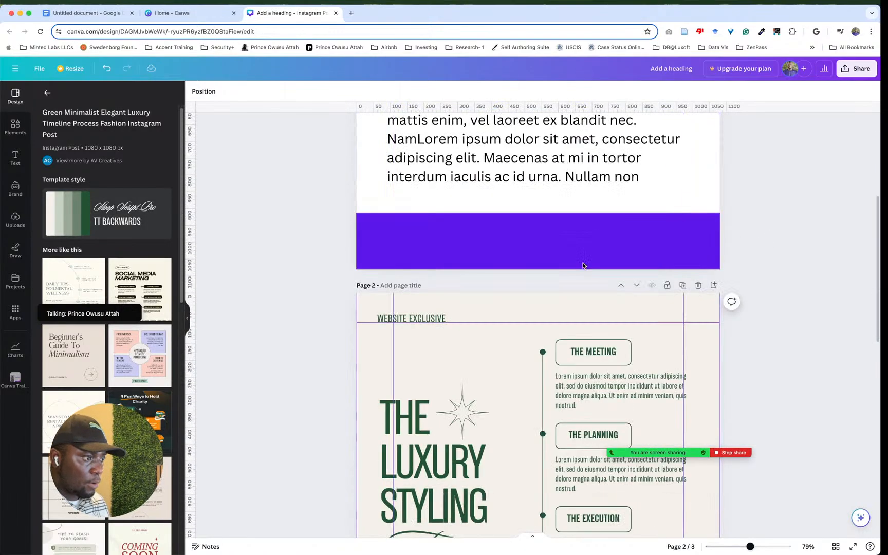
{"action": "scroll", "coordinate": [583, 266], "scroll_direction": "down", "scroll_amount": 4}
{"action": "left_click", "coordinate": [444, 235]}
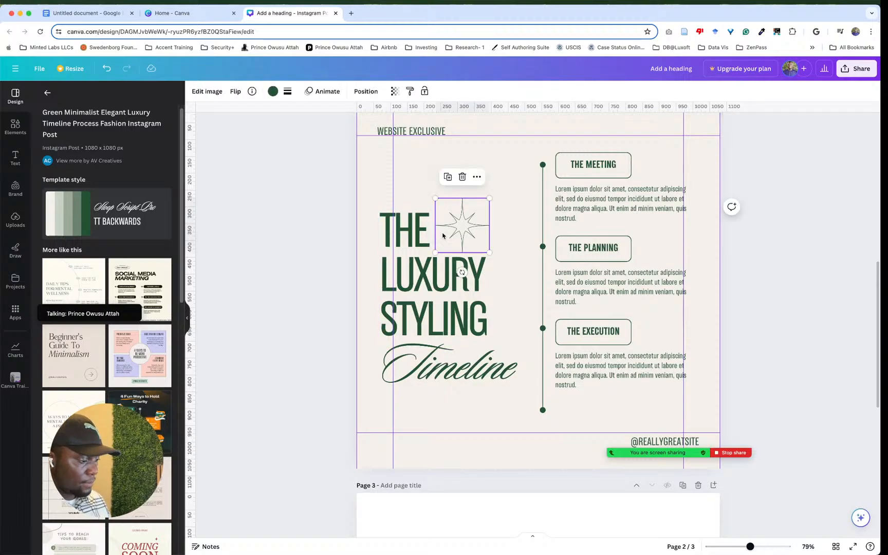
{"action": "left_click", "coordinate": [689, 201]}
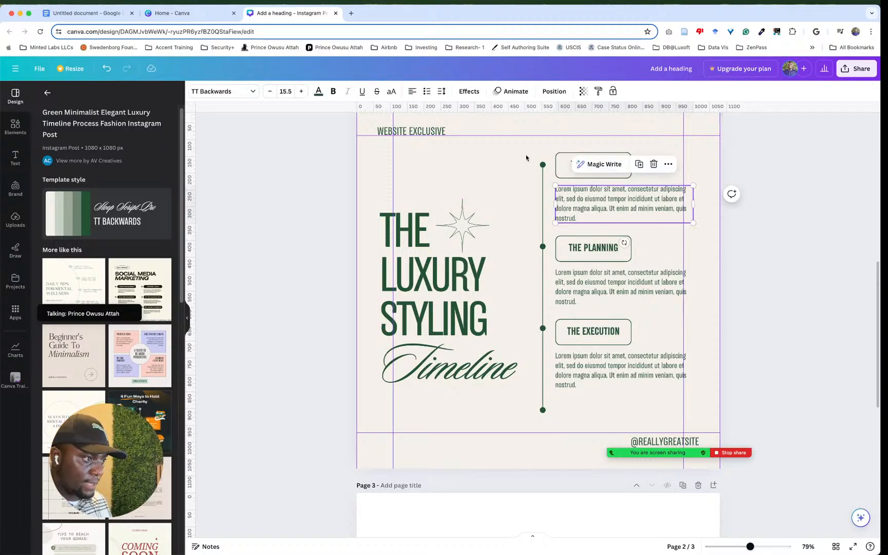
{"action": "left_click", "coordinate": [572, 155]}
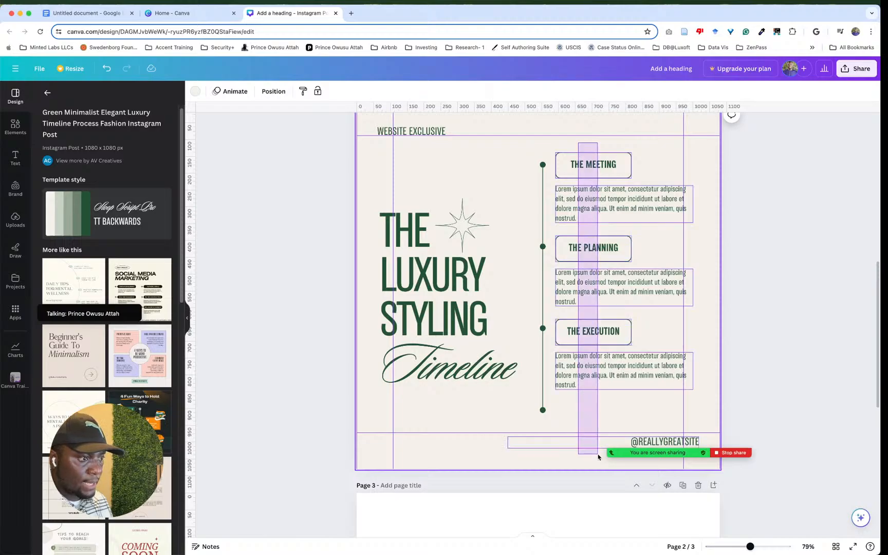
{"action": "key", "text": "Delete"}
Step: Replace page 2's "THE LUXURY STYLING" heading with the "Summer Camp Notice" text from page 1, matching the template's style
{"action": "scroll", "coordinate": [411, 231], "scroll_direction": "up", "scroll_amount": 3}
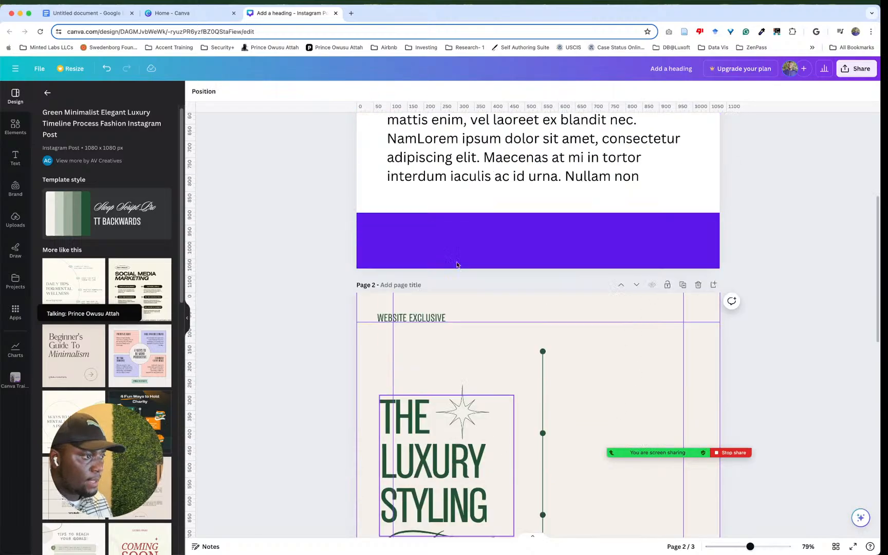
{"action": "scroll", "coordinate": [451, 167], "scroll_direction": "up", "scroll_amount": 5}
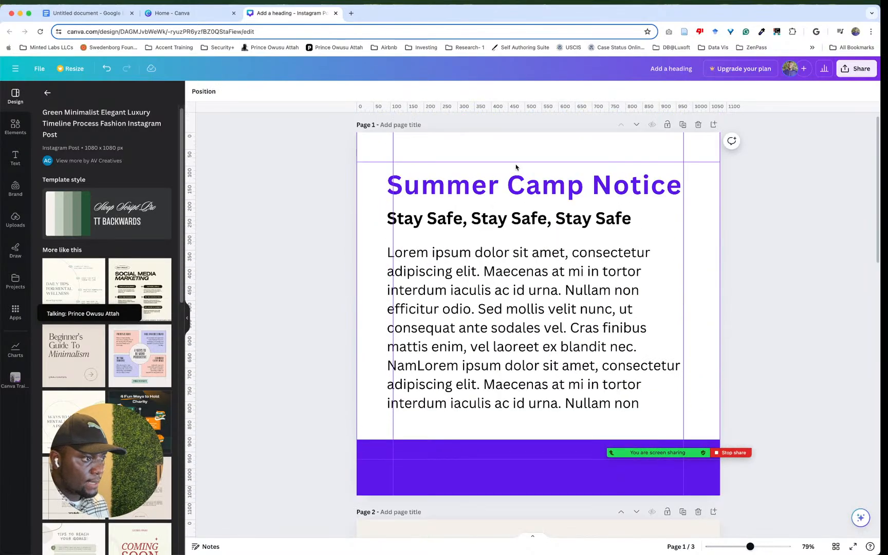
{"action": "double_click", "coordinate": [503, 192]}
{"action": "key", "text": "super+a"}
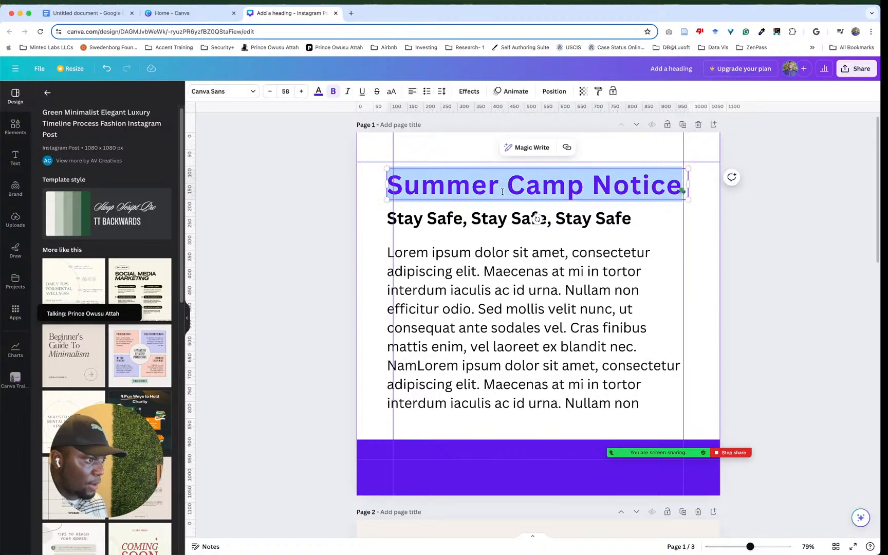
{"action": "scroll", "coordinate": [503, 192], "scroll_direction": "down", "scroll_amount": 4}
{"action": "double_click", "coordinate": [426, 400]}
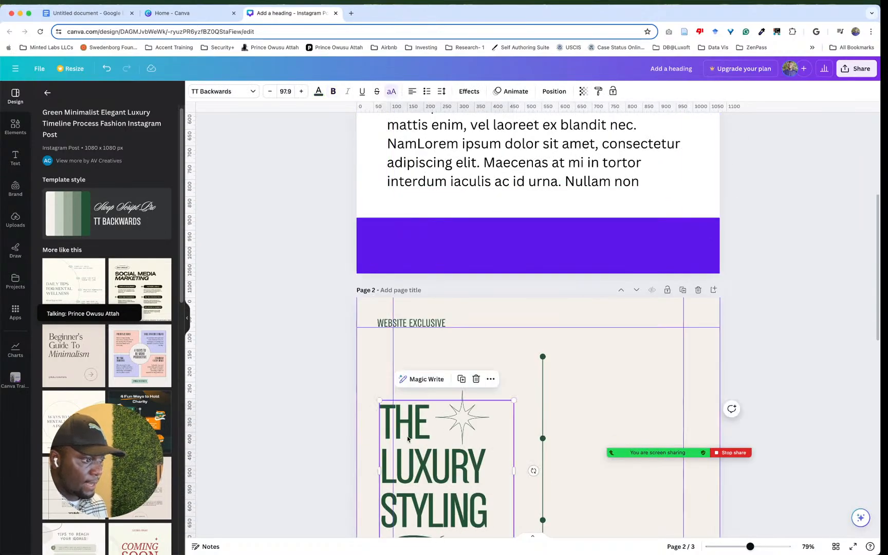
{"action": "scroll", "coordinate": [425, 400], "scroll_direction": "down", "scroll_amount": 3}
{"action": "right_click", "coordinate": [409, 282]}
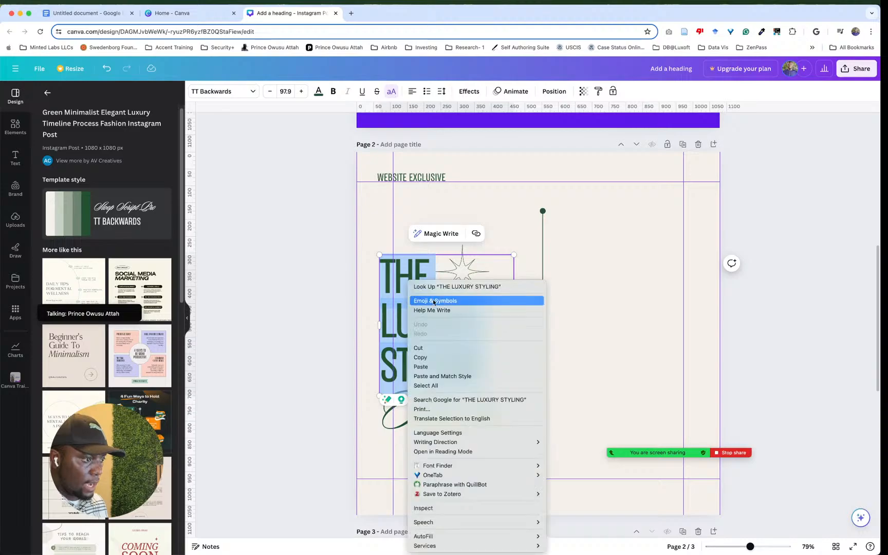
{"action": "left_click", "coordinate": [448, 377]}
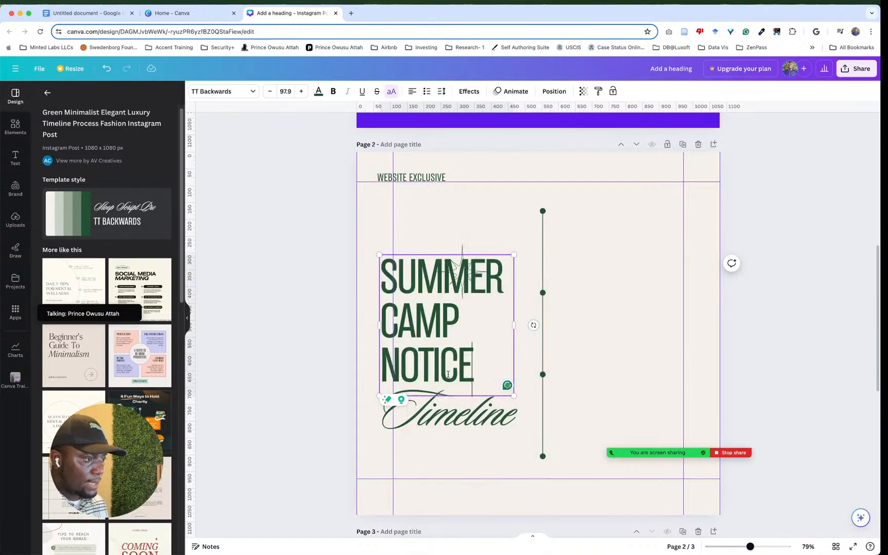
Step: Delete the star graphic overlapping the "SUMMER CAMP NOTICE" heading on page 2
{"action": "left_click", "coordinate": [431, 216]}
{"action": "left_click", "coordinate": [462, 249]}
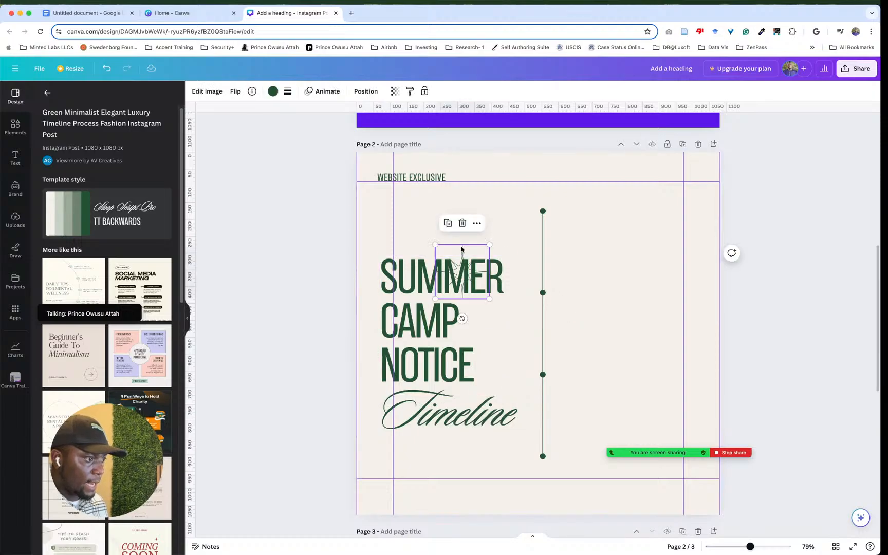
{"action": "key", "text": "Delete"}
Step: Try deleting the "Timeline" script text from page 2 and undo the deletion
{"action": "scroll", "coordinate": [463, 270], "scroll_direction": "up", "scroll_amount": 7}
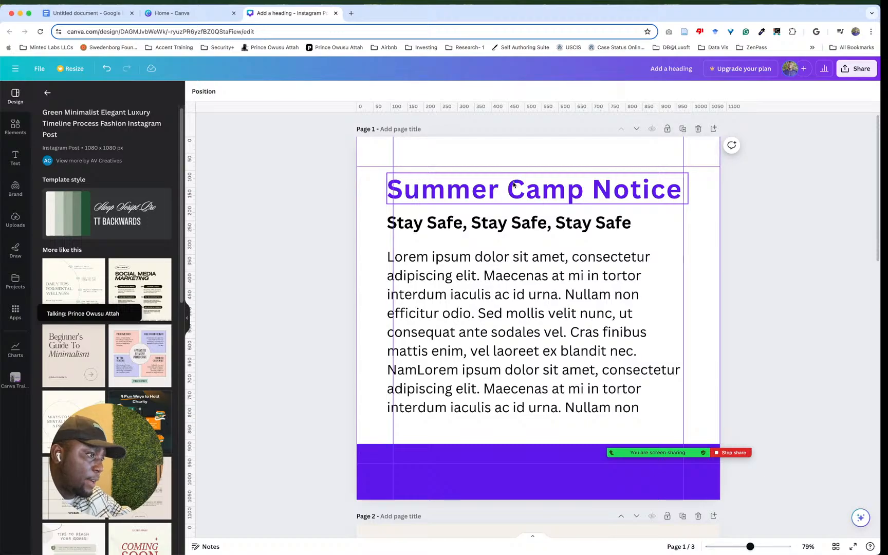
{"action": "left_click", "coordinate": [516, 184]}
{"action": "scroll", "coordinate": [507, 205], "scroll_direction": "down", "scroll_amount": 3}
{"action": "scroll", "coordinate": [502, 211], "scroll_direction": "down", "scroll_amount": 5}
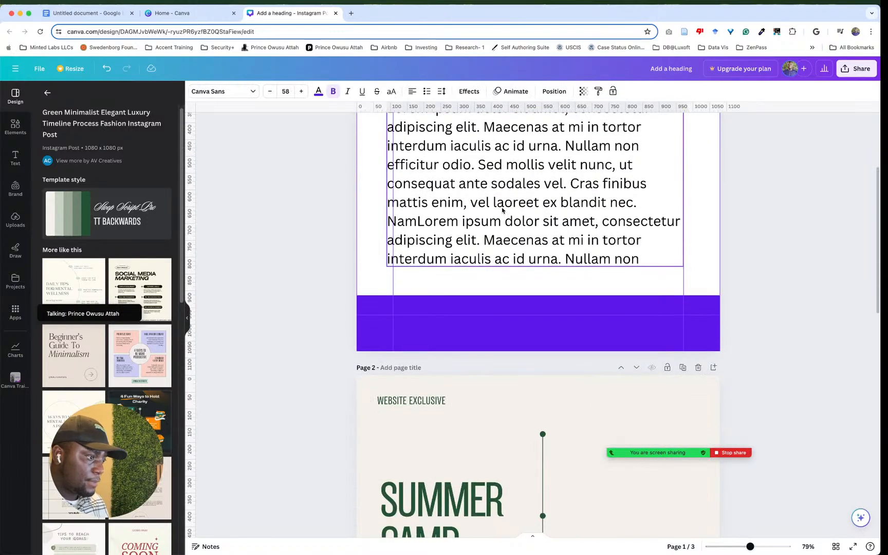
{"action": "left_click", "coordinate": [475, 444]}
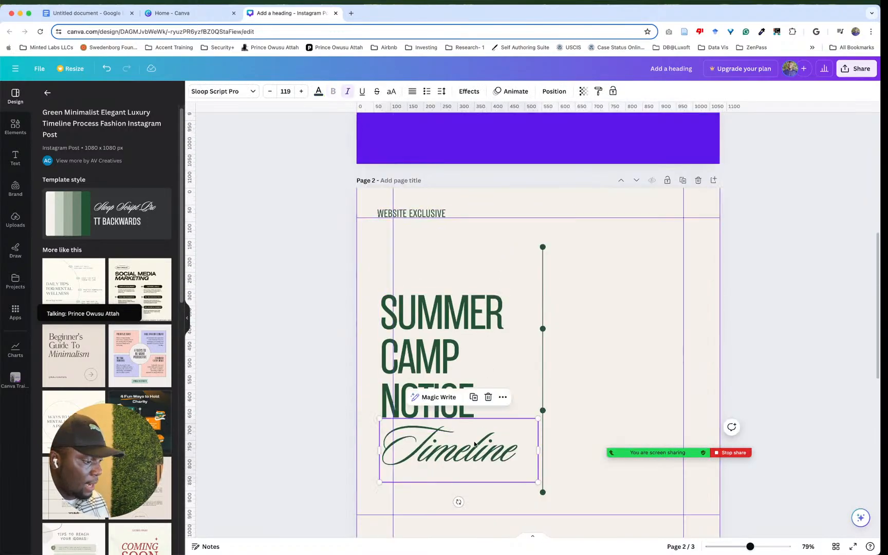
{"action": "key", "text": "Delete"}
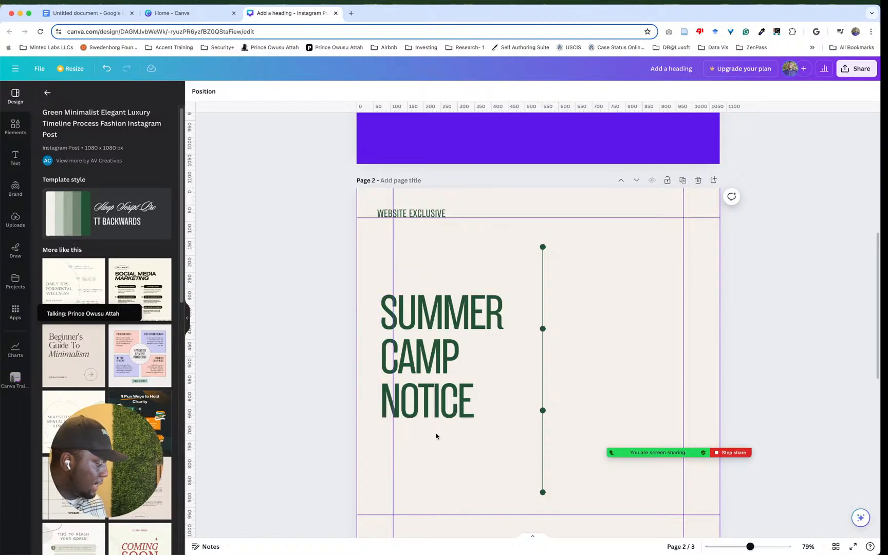
{"action": "key", "text": "super+z"}
Step: Replace the "Timeline" script text on page 2 with the "Stay Safe, Stay Safe, Stay Safe" subheading copied from page 1
{"action": "scroll", "coordinate": [494, 401], "scroll_direction": "up", "scroll_amount": 5}
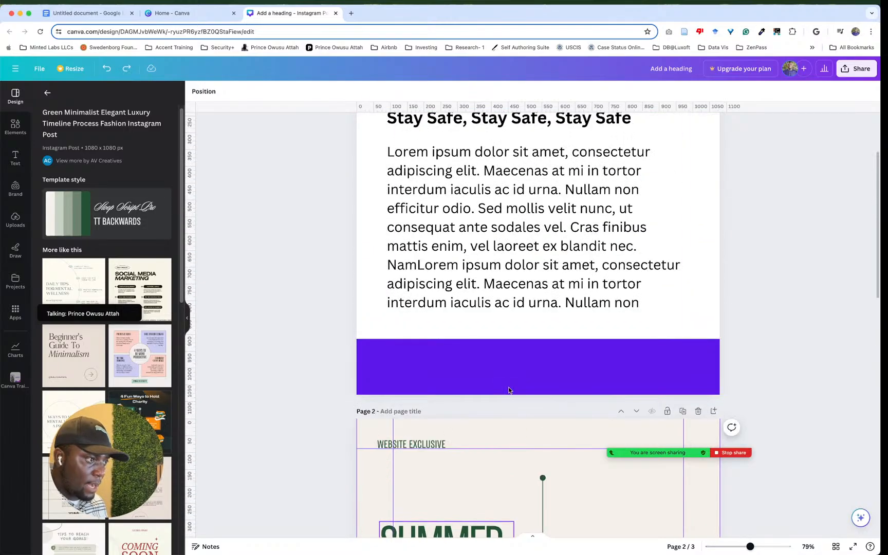
{"action": "left_click", "coordinate": [480, 178]}
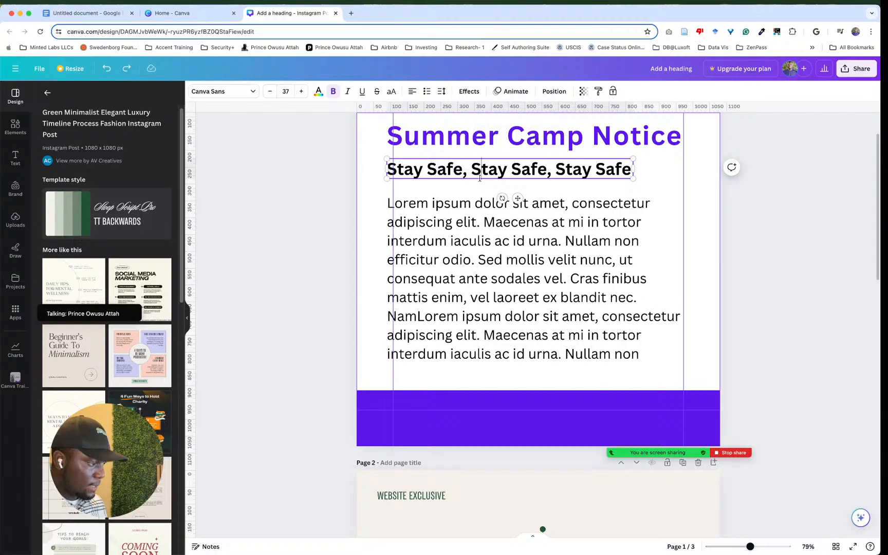
{"action": "left_click", "coordinate": [479, 179]}
{"action": "key", "text": "super+c"}
{"action": "scroll", "coordinate": [466, 275], "scroll_direction": "down", "scroll_amount": 10}
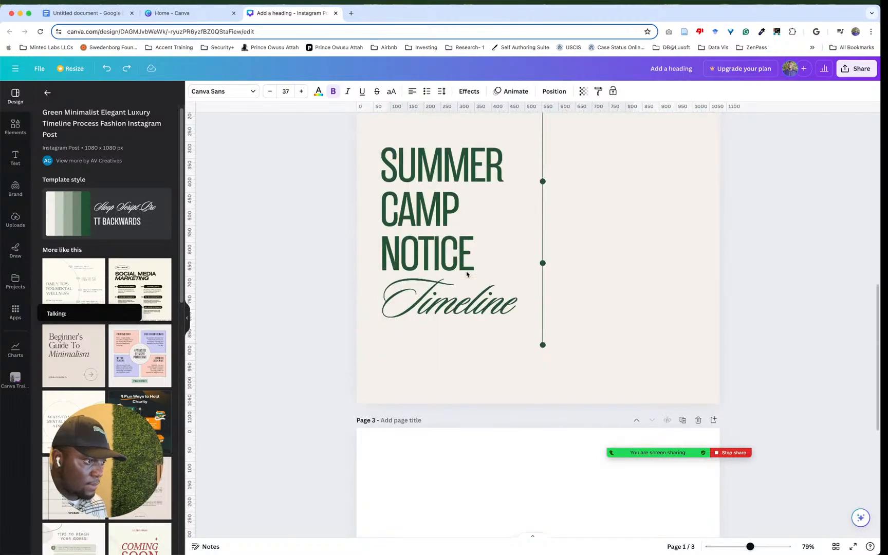
{"action": "double_click", "coordinate": [433, 310]}
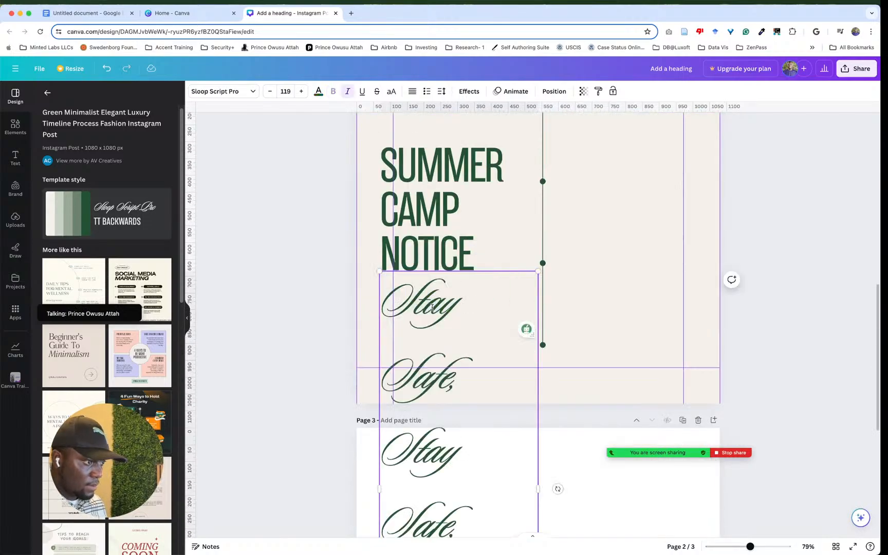
{"action": "key", "text": "super+v"}
{"action": "left_click", "coordinate": [581, 259]}
Step: Set the font size of the "Stay Safe" text on page 2 to 64
{"action": "left_click", "coordinate": [414, 346]}
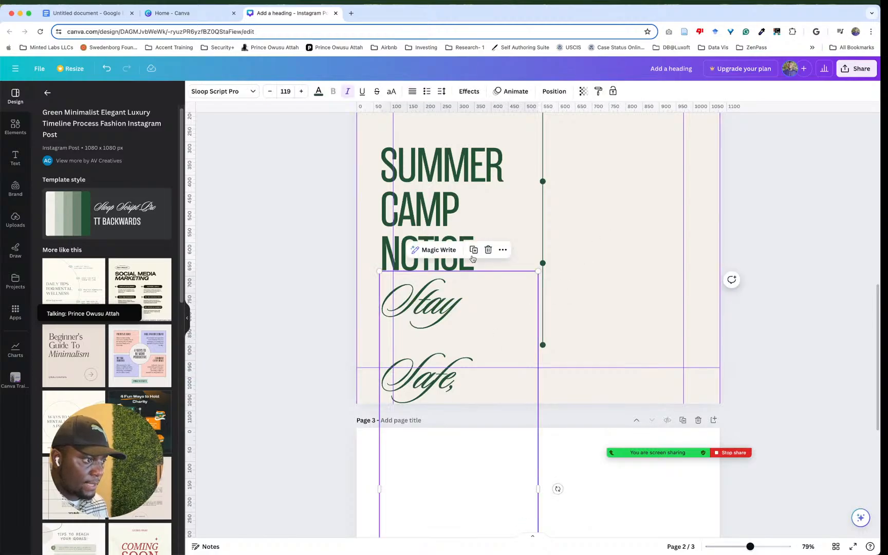
{"action": "left_click", "coordinate": [283, 91]}
{"action": "left_click", "coordinate": [300, 373]}
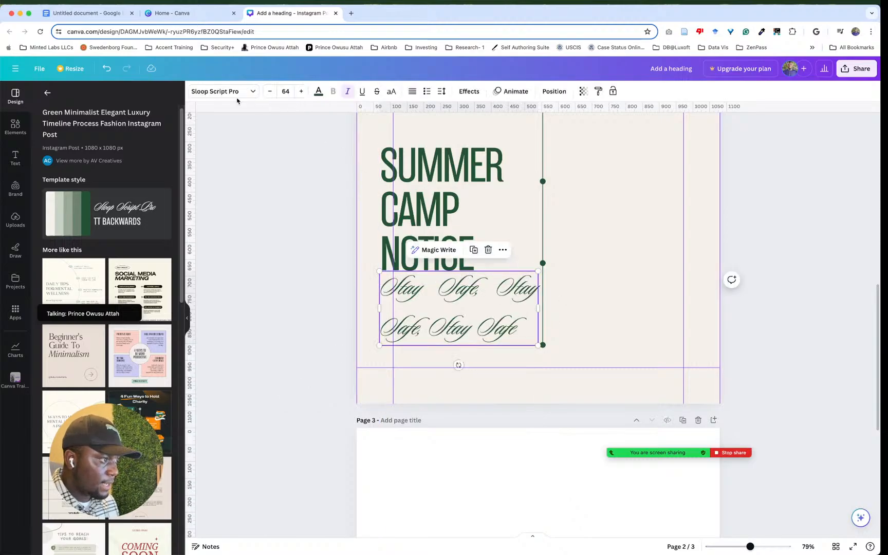
Step: Try Open Sans on page 2's "Stay Safe" text and settle on the DM Sans font
{"action": "left_click", "coordinate": [236, 91]}
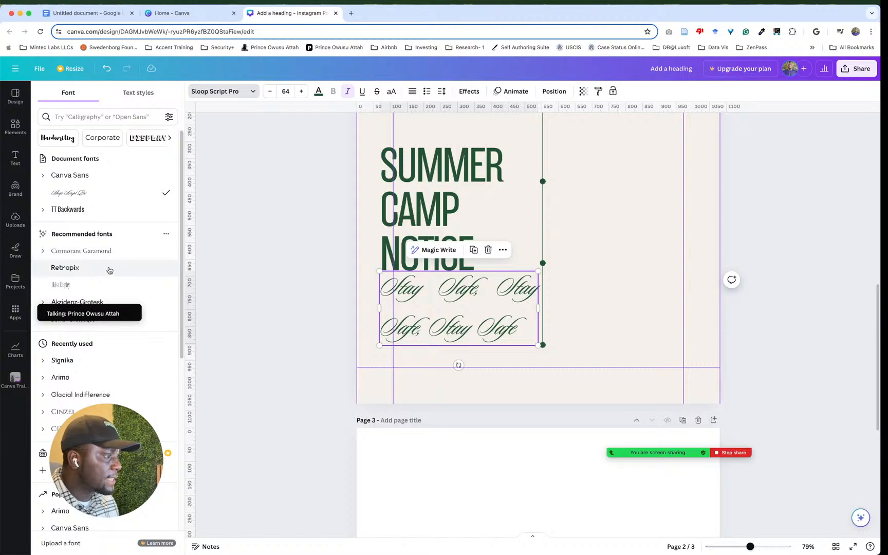
{"action": "scroll", "coordinate": [110, 271], "scroll_direction": "down", "scroll_amount": 4}
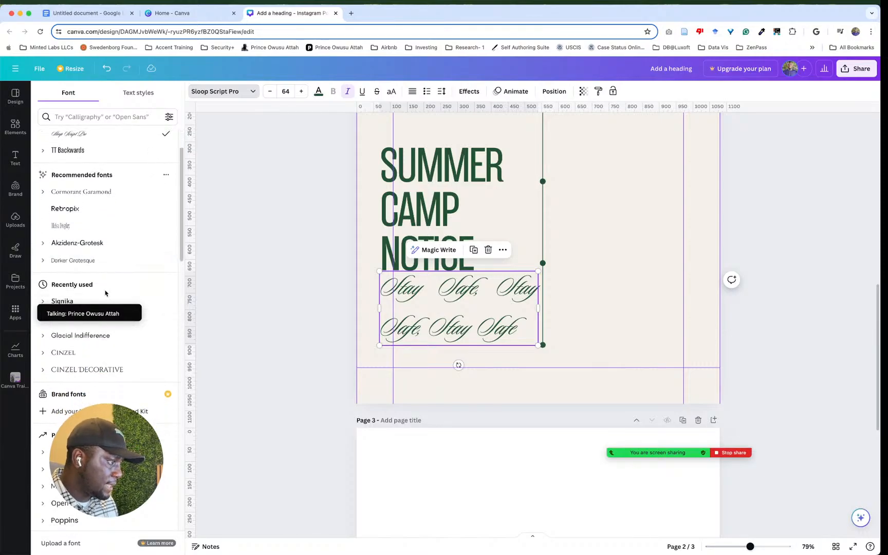
{"action": "mouse_move", "coordinate": [103, 301]}
{"action": "scroll", "coordinate": [129, 362], "scroll_direction": "down", "scroll_amount": 2}
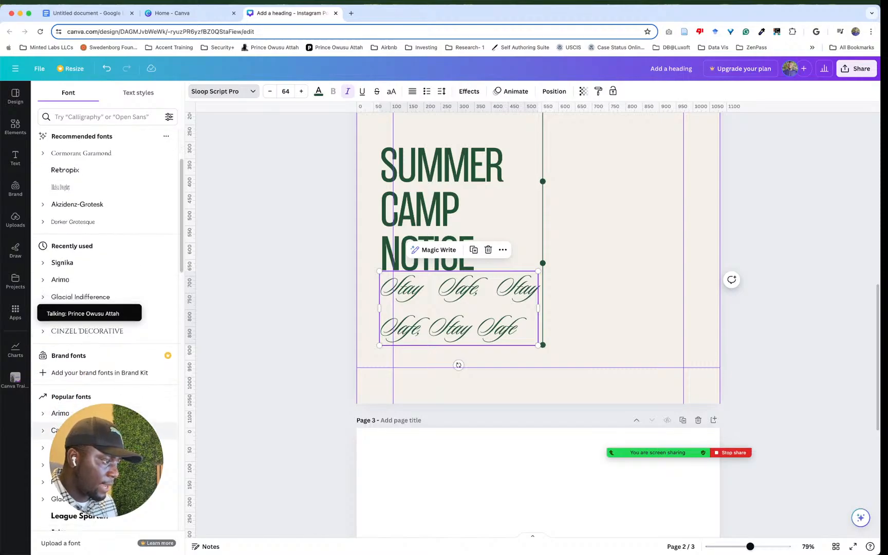
{"action": "scroll", "coordinate": [129, 363], "scroll_direction": "down", "scroll_amount": 1}
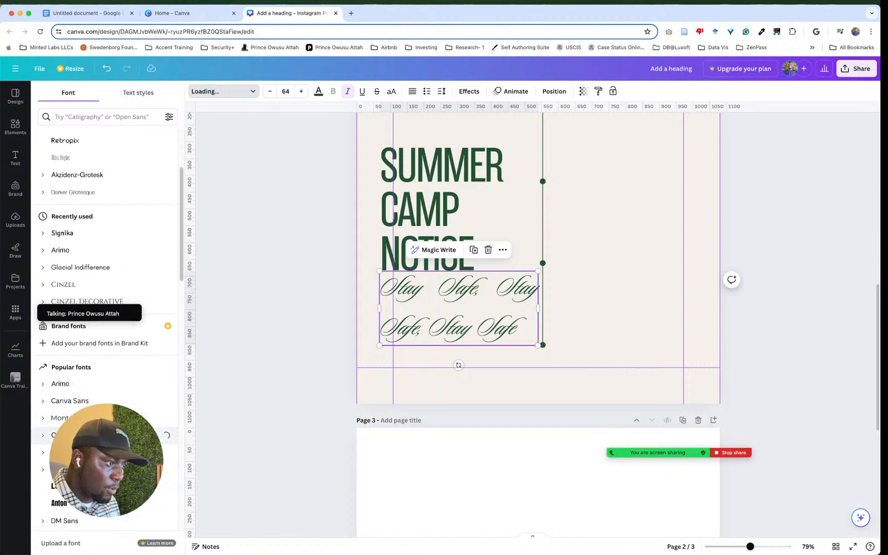
{"action": "scroll", "coordinate": [108, 329], "scroll_direction": "down", "scroll_amount": 4}
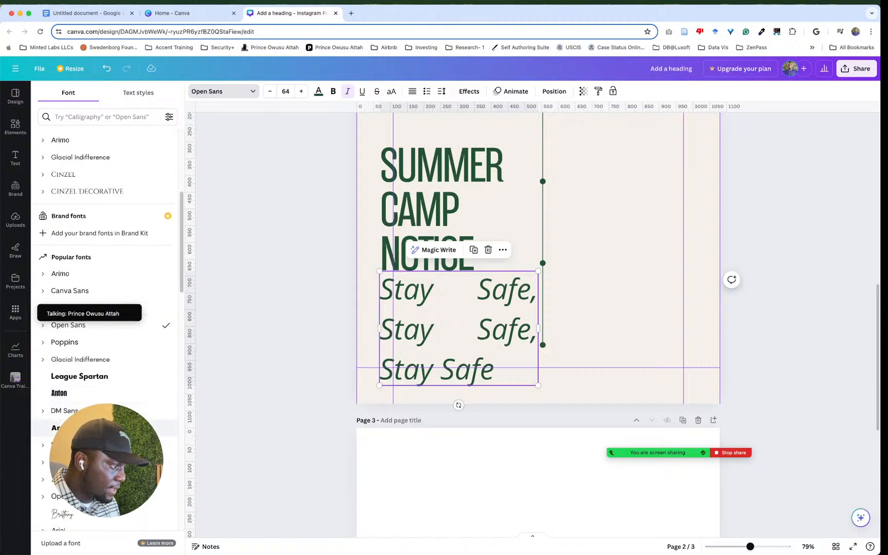
{"action": "left_click", "coordinate": [77, 411]}
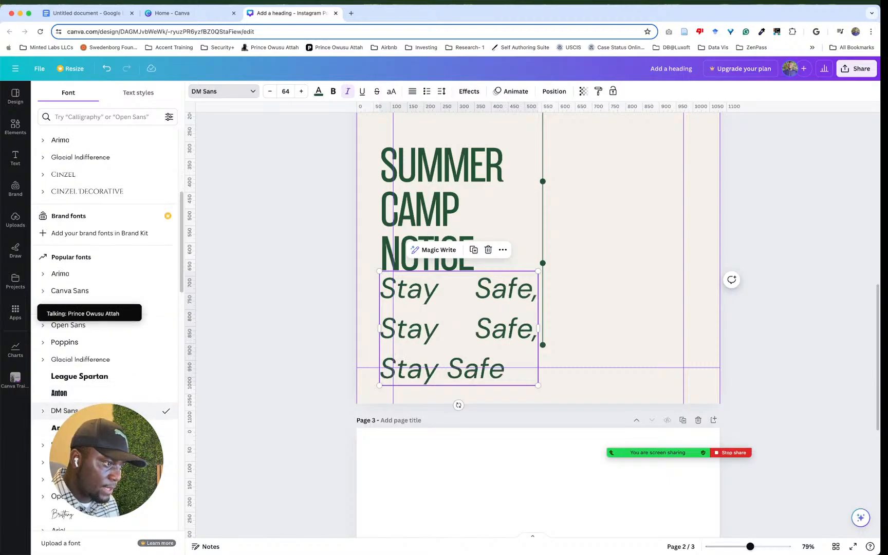
{"action": "left_click", "coordinate": [296, 325]}
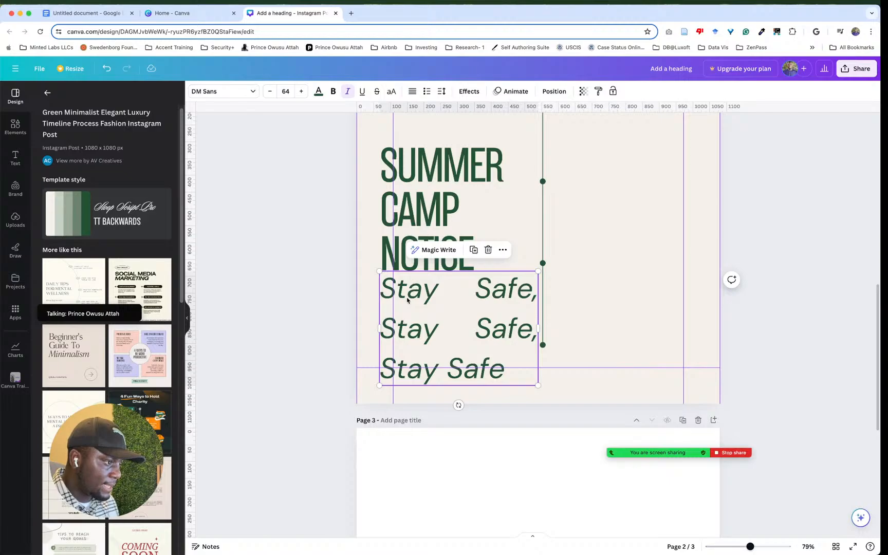
Step: Reduce the font size of page 2's "Stay Safe" text to 59
{"action": "left_click", "coordinate": [407, 301]}
{"action": "left_click", "coordinate": [604, 279]}
{"action": "left_click", "coordinate": [532, 315]}
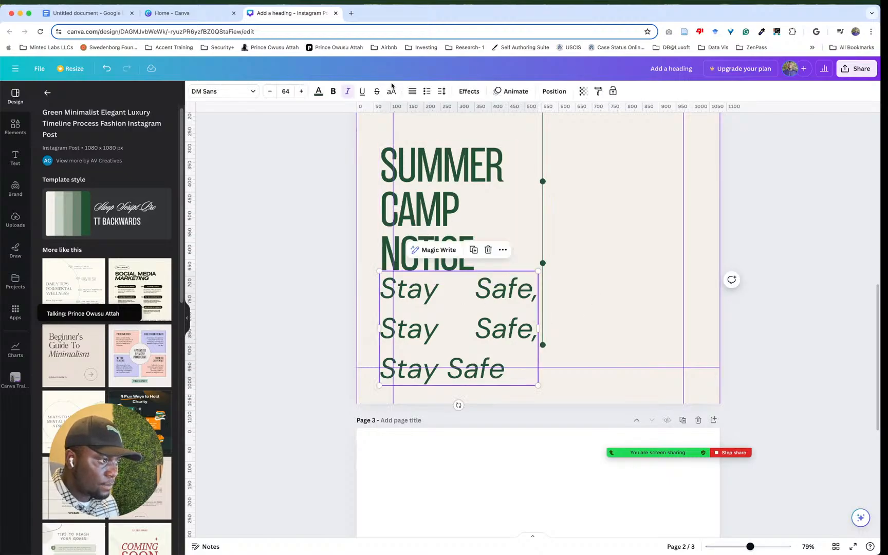
{"action": "left_click", "coordinate": [269, 91]}
{"action": "left_click", "coordinate": [269, 91]}
{"action": "left_click", "coordinate": [269, 91]}
{"action": "left_click", "coordinate": [268, 91]}
{"action": "left_click", "coordinate": [267, 91]}
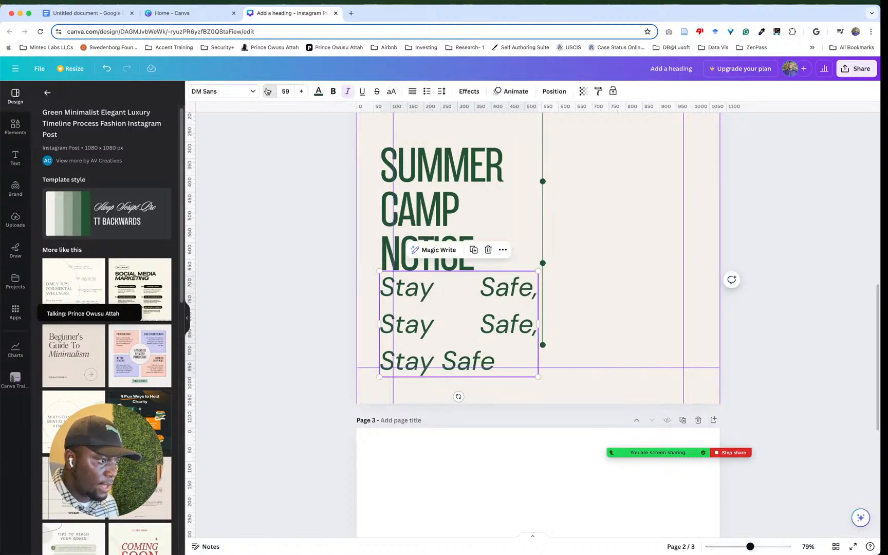
Step: Reduce the font size of the "Stay Safe" text on page 2 to 36
{"action": "left_click", "coordinate": [268, 91]}
{"action": "left_click", "coordinate": [267, 91]}
{"action": "left_click", "coordinate": [267, 91]}
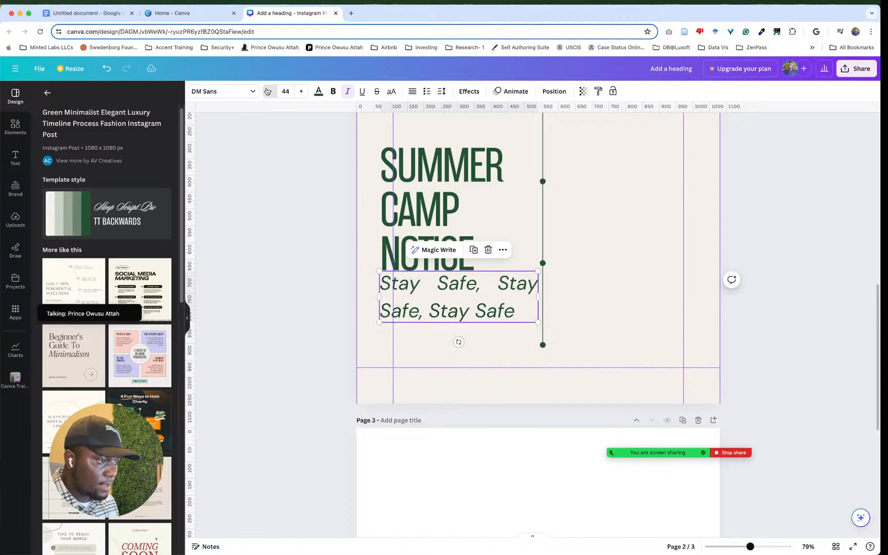
{"action": "left_click", "coordinate": [268, 91]}
{"action": "left_click", "coordinate": [267, 91]}
{"action": "left_click", "coordinate": [267, 91]}
{"action": "left_click", "coordinate": [267, 91]}
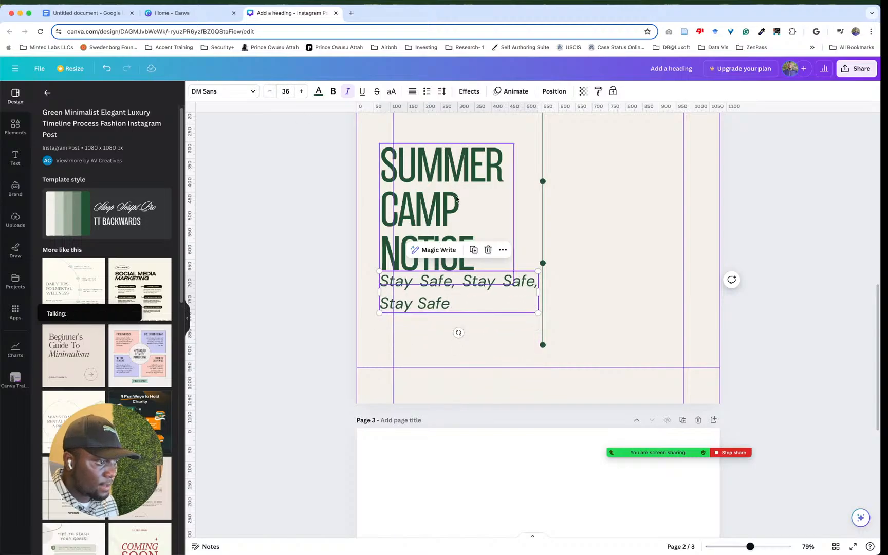
Step: Move the "Stay Safe" text down slightly to leave a gap beneath the "SUMMER CAMP NOTICE" heading
{"action": "left_click", "coordinate": [624, 248]}
{"action": "left_click", "coordinate": [454, 295]}
{"action": "left_click_drag", "start_coordinate": [454, 294], "coordinate": [452, 314]}
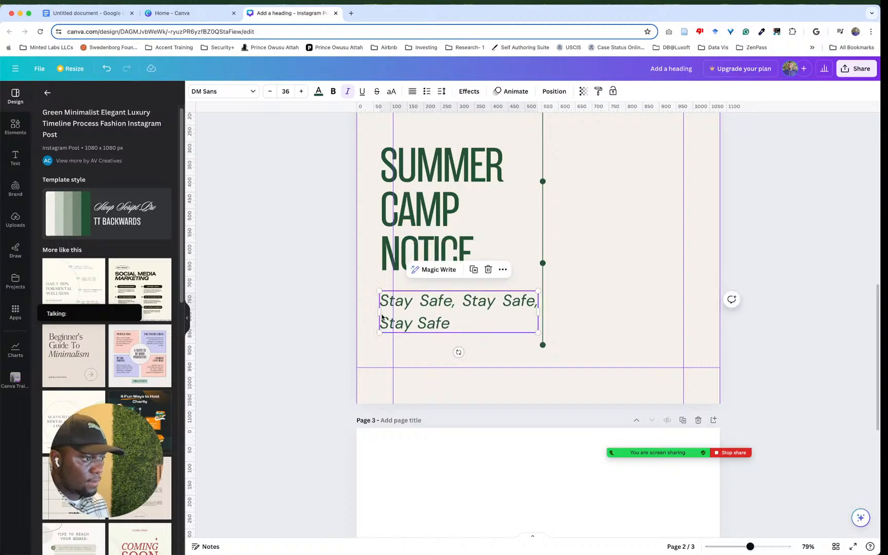
{"action": "left_click", "coordinate": [558, 261]}
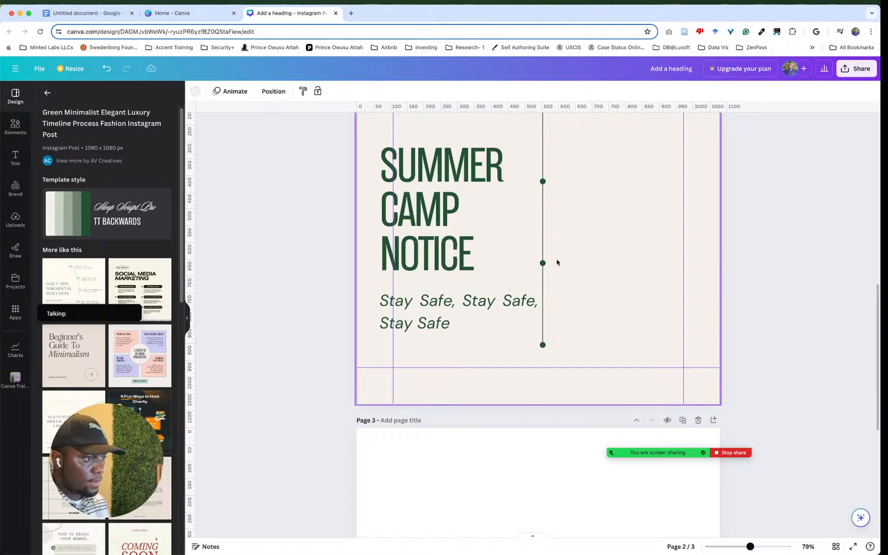
Step: Copy the lorem ipsum body text from page 1 and return to page 2
{"action": "scroll", "coordinate": [557, 262], "scroll_direction": "up", "scroll_amount": 5}
{"action": "scroll", "coordinate": [557, 263], "scroll_direction": "up", "scroll_amount": 4}
{"action": "left_click", "coordinate": [506, 210]}
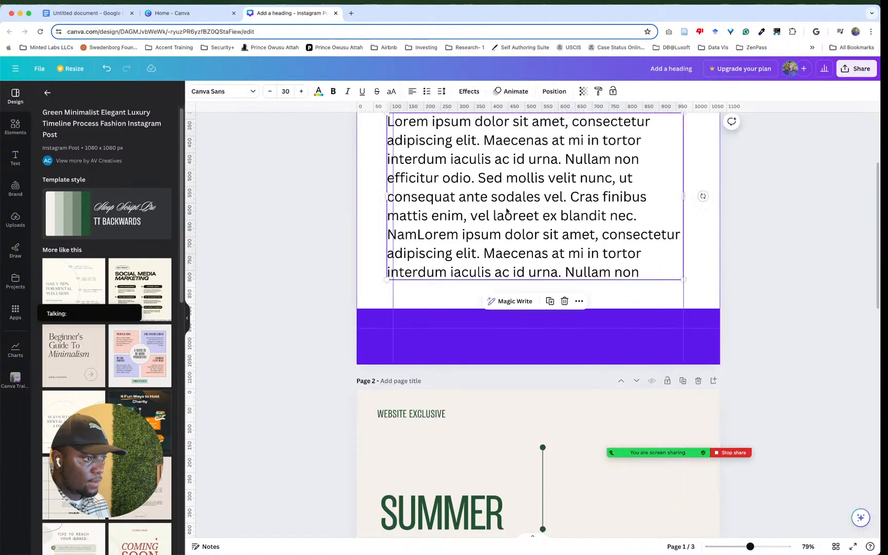
{"action": "scroll", "coordinate": [504, 221], "scroll_direction": "down", "scroll_amount": 12}
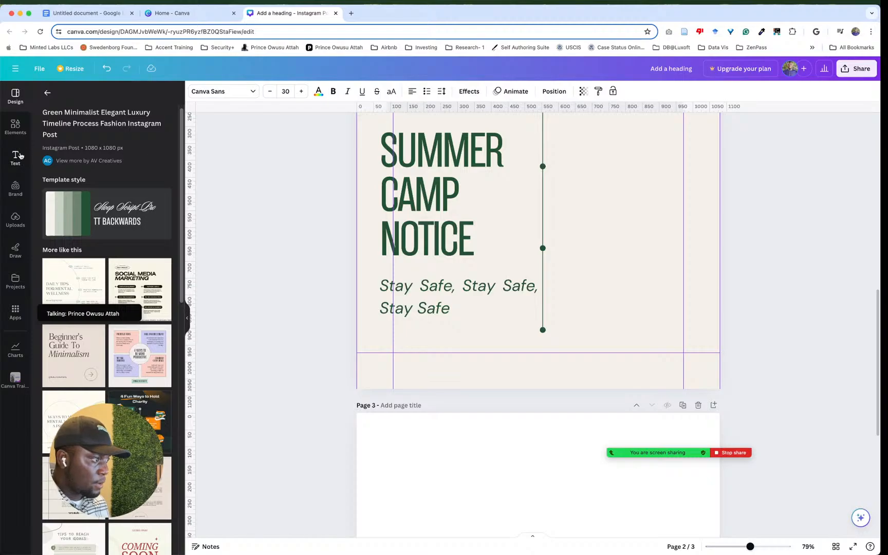
Step: Add a default body text box to page 2 and shift it toward the right half of the page
{"action": "left_click", "coordinate": [15, 157]}
{"action": "left_click", "coordinate": [91, 232]}
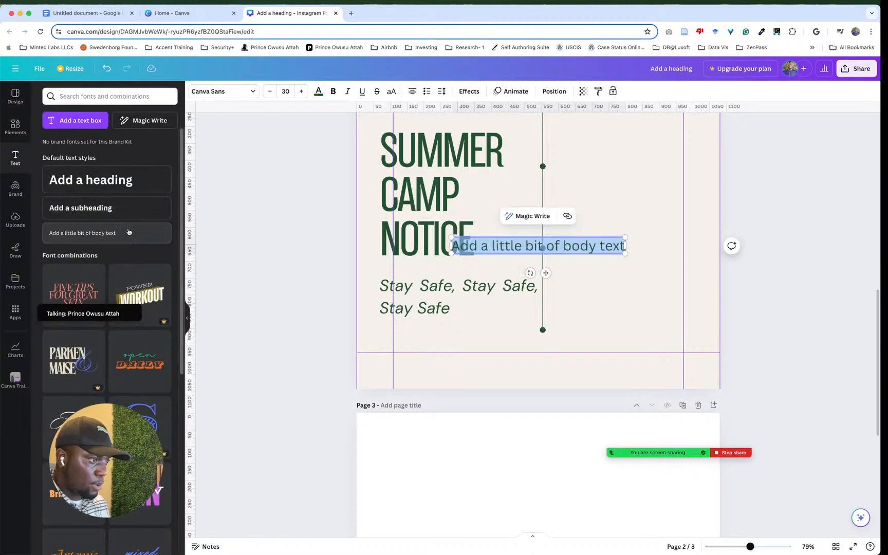
{"action": "left_click", "coordinate": [646, 231]}
{"action": "left_click", "coordinate": [560, 251]}
{"action": "left_click_drag", "start_coordinate": [561, 252], "coordinate": [623, 264]}
{"action": "left_click", "coordinate": [587, 147]}
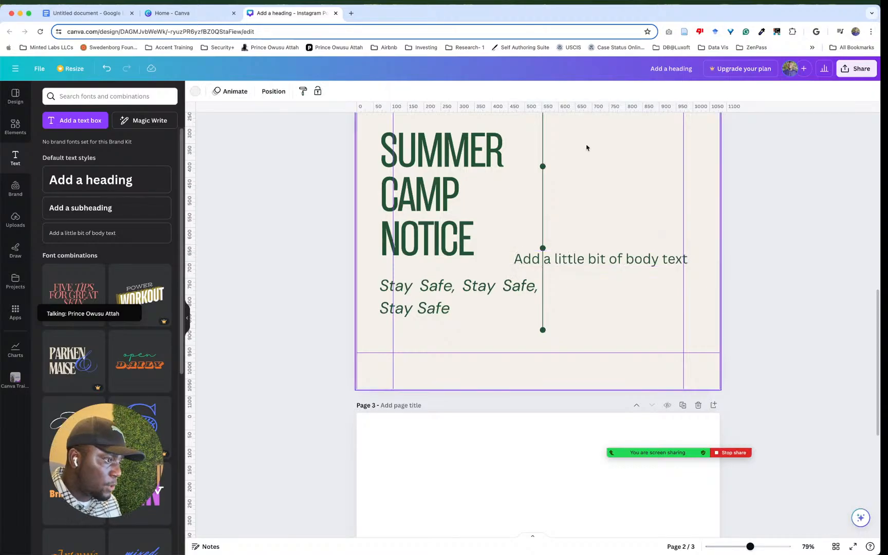
Step: Move the placeholder body text to the right of the vertical timeline line, level with the word "SUMMER"
{"action": "scroll", "coordinate": [583, 218], "scroll_direction": "up", "scroll_amount": 5}
{"action": "scroll", "coordinate": [576, 264], "scroll_direction": "down", "scroll_amount": 3}
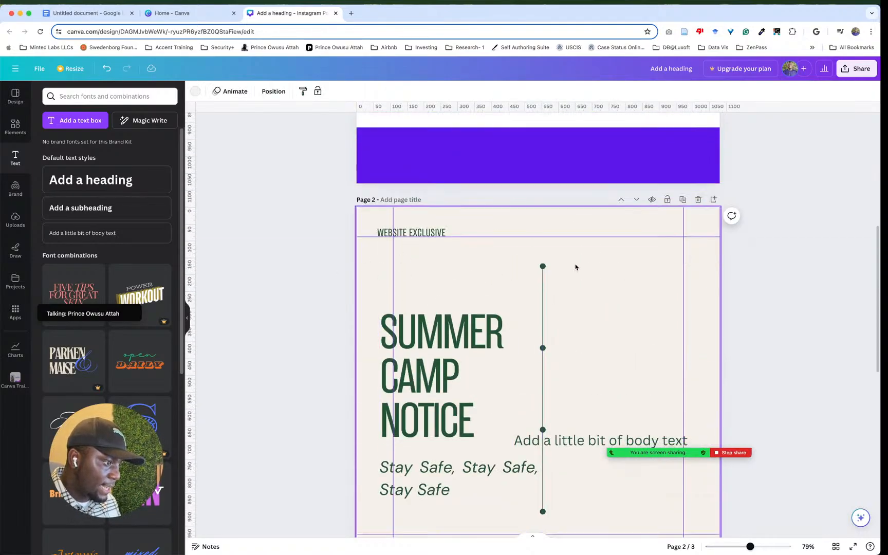
{"action": "left_click", "coordinate": [579, 342]}
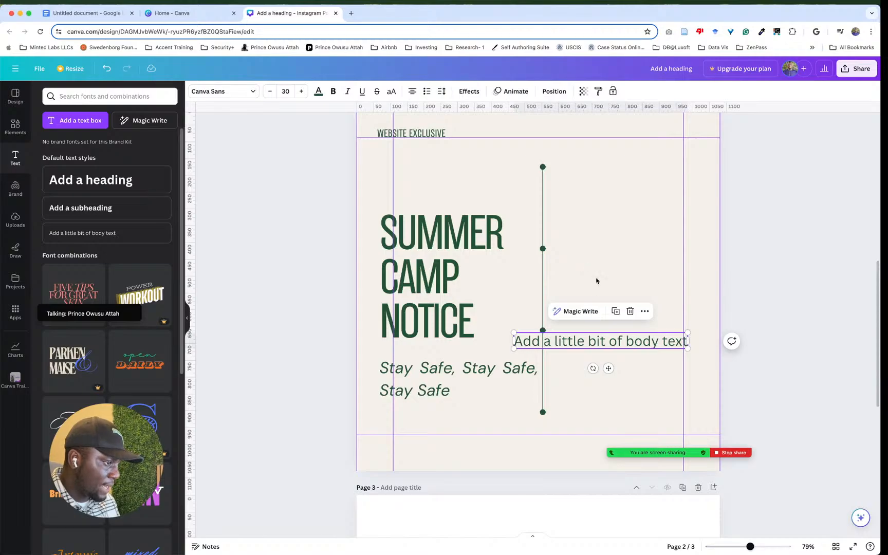
{"action": "left_click", "coordinate": [601, 238]}
{"action": "left_click_drag", "start_coordinate": [592, 341], "coordinate": [627, 220]}
Step: Try to narrow the placeholder body text box from its right edge to fit the margin guide
{"action": "left_click_drag", "start_coordinate": [721, 224], "coordinate": [694, 227]}
{"action": "key", "text": "super+z"}
{"action": "left_click", "coordinate": [760, 205]}
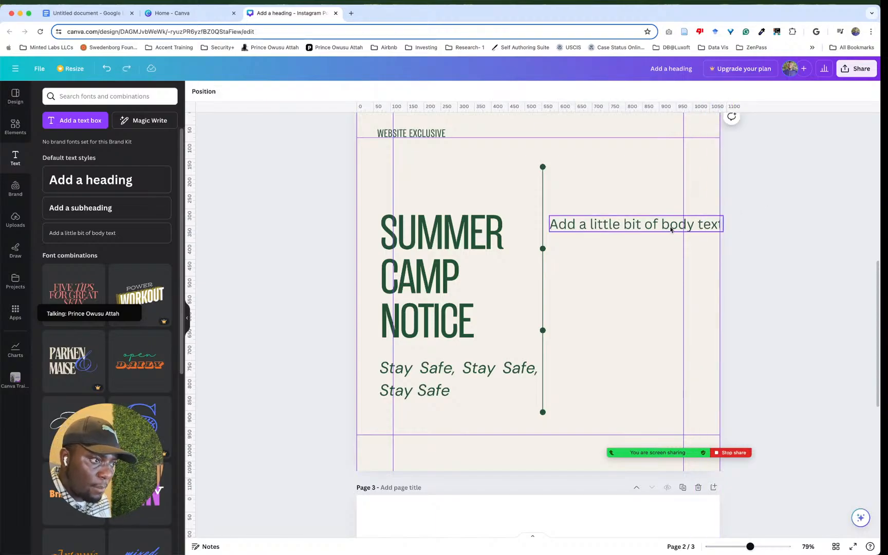
{"action": "left_click", "coordinate": [670, 228]}
{"action": "left_click_drag", "start_coordinate": [719, 224], "coordinate": [684, 226]}
{"action": "key", "text": "super+z"}
{"action": "left_click", "coordinate": [683, 206]}
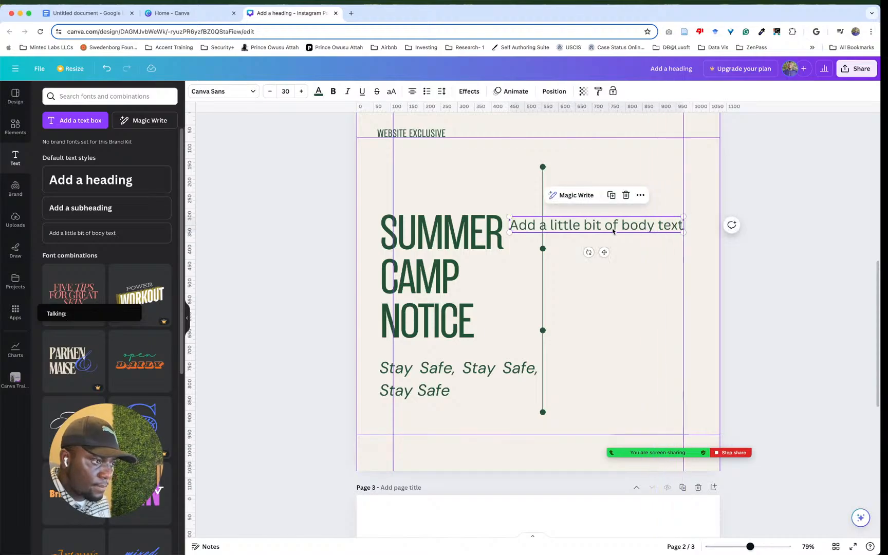
Step: Narrow the placeholder body text box to two lines and place it right of the timeline, beside "SUMMER"
{"action": "left_click_drag", "start_coordinate": [614, 232], "coordinate": [639, 266]}
{"action": "left_click_drag", "start_coordinate": [710, 259], "coordinate": [658, 259]}
{"action": "left_click", "coordinate": [614, 215]}
{"action": "left_click_drag", "start_coordinate": [579, 271], "coordinate": [593, 234]}
Step: Replace the placeholder body text on page 2 with the copied lorem ipsum paragraph
{"action": "double_click", "coordinate": [592, 234]}
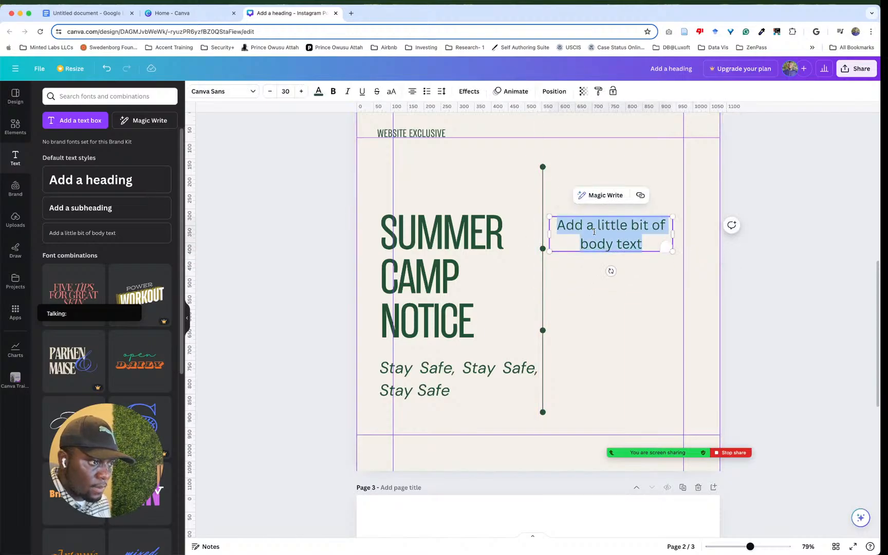
{"action": "key", "text": "super+v"}
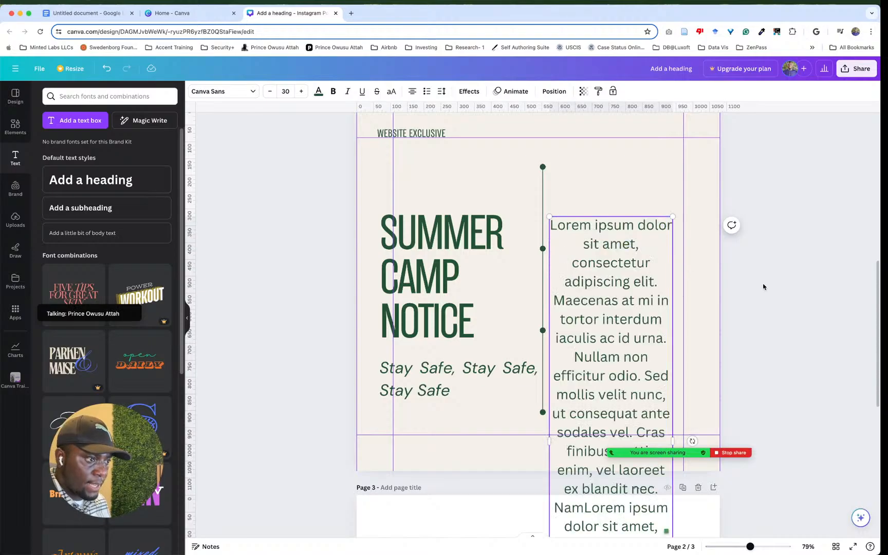
{"action": "key", "text": "Escape"}
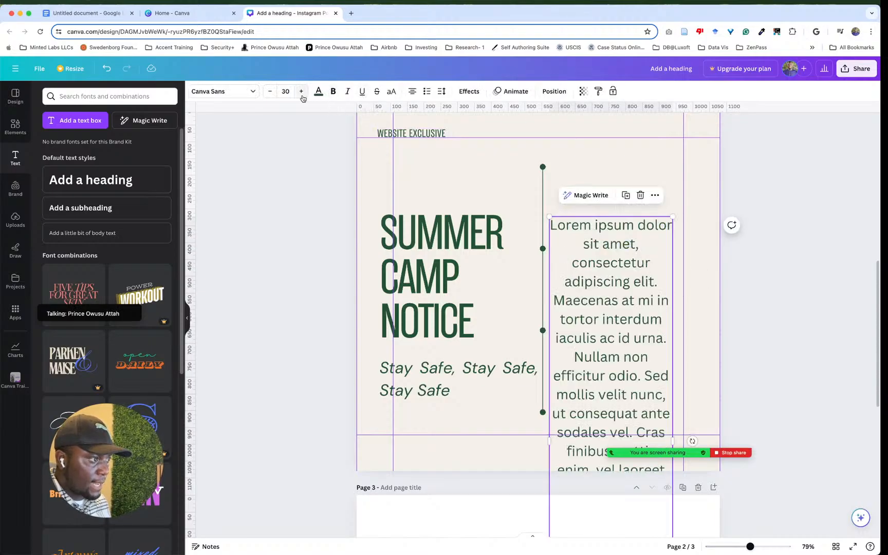
Step: Set the font size of the lorem ipsum paragraph on page 2 to 21
{"action": "left_click", "coordinate": [271, 92]}
{"action": "left_click", "coordinate": [271, 92]}
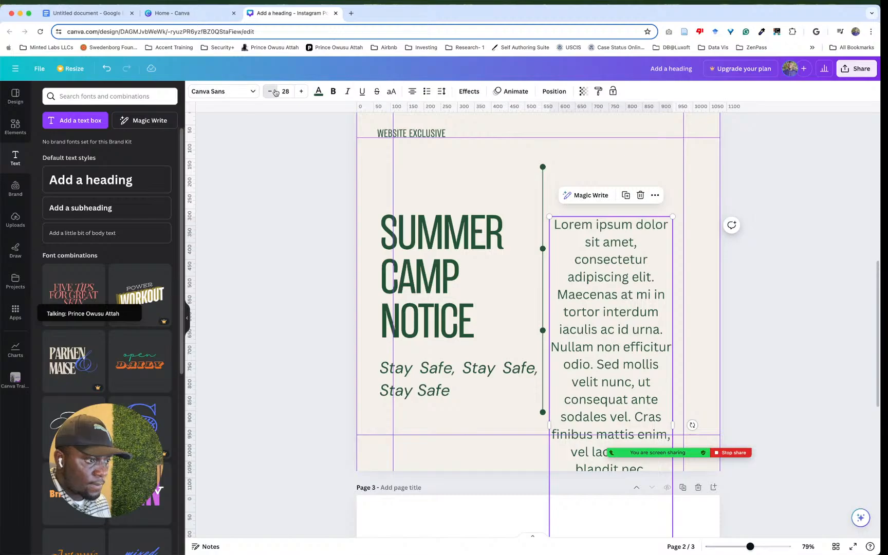
{"action": "left_click", "coordinate": [275, 92]}
{"action": "left_click", "coordinate": [275, 92]}
{"action": "left_click", "coordinate": [275, 92]}
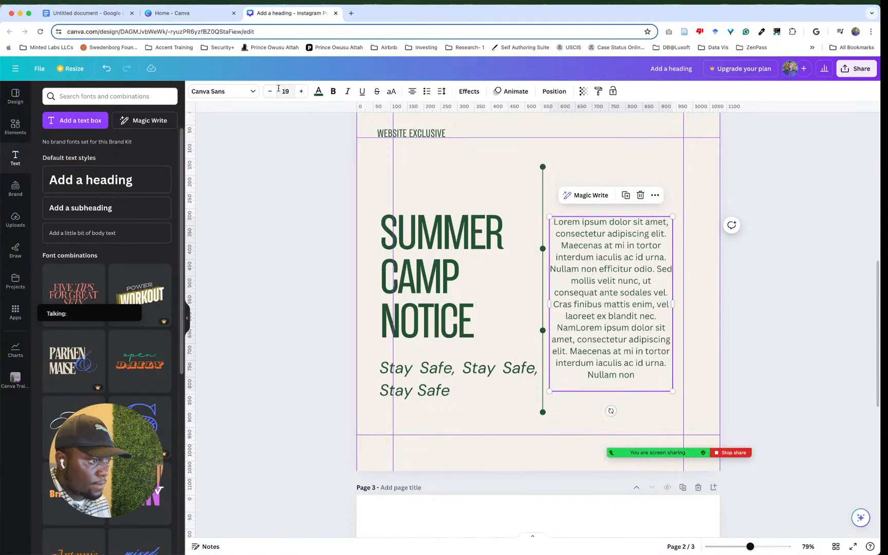
{"action": "left_click", "coordinate": [304, 93]}
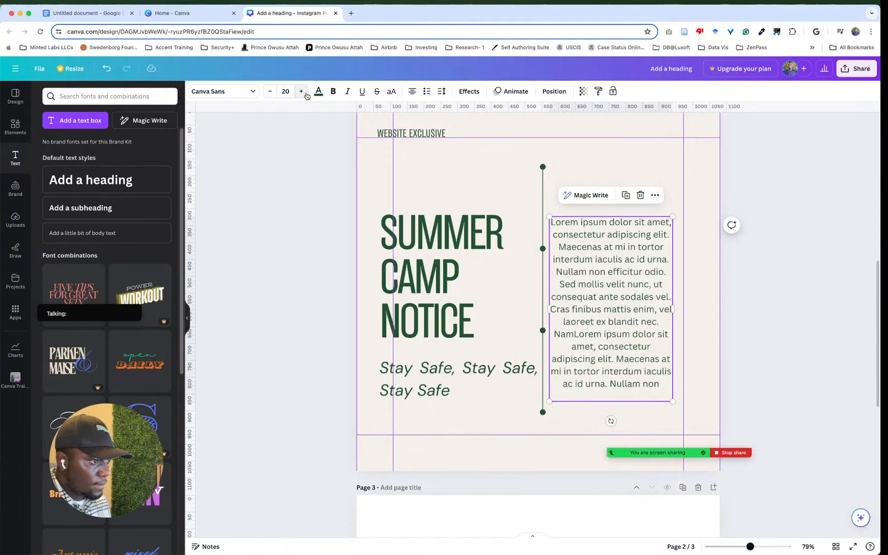
{"action": "left_click", "coordinate": [307, 96]}
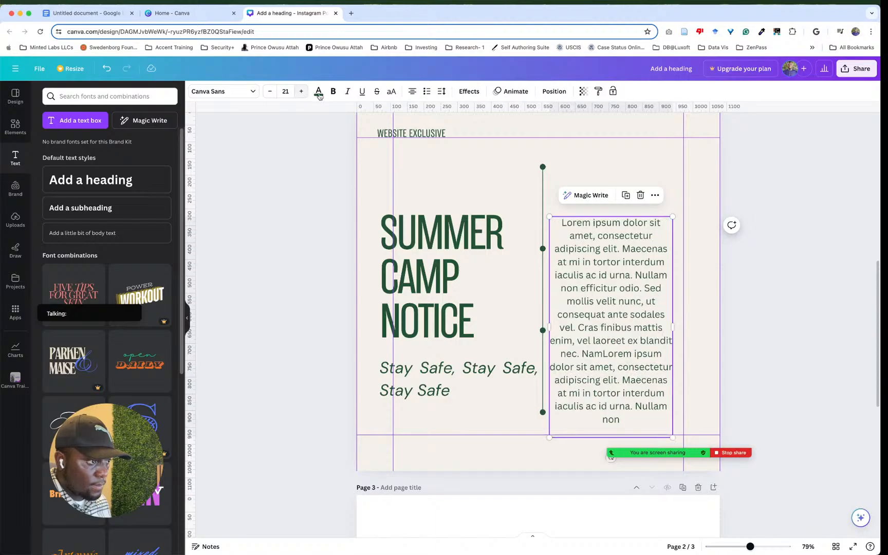
Step: Left-align the lorem ipsum paragraph and move it up slightly within the margin guides
{"action": "left_click", "coordinate": [413, 91]}
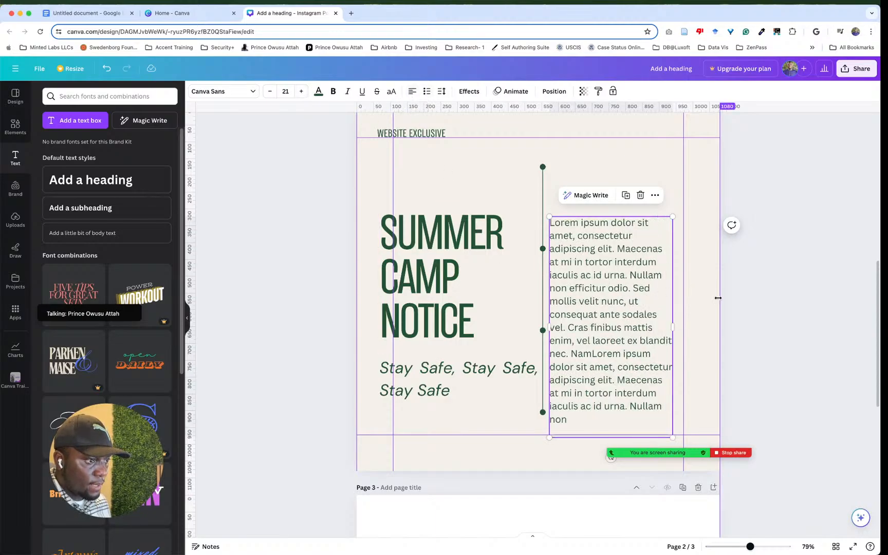
{"action": "left_click", "coordinate": [699, 315]}
{"action": "left_click_drag", "start_coordinate": [656, 318], "coordinate": [660, 302]}
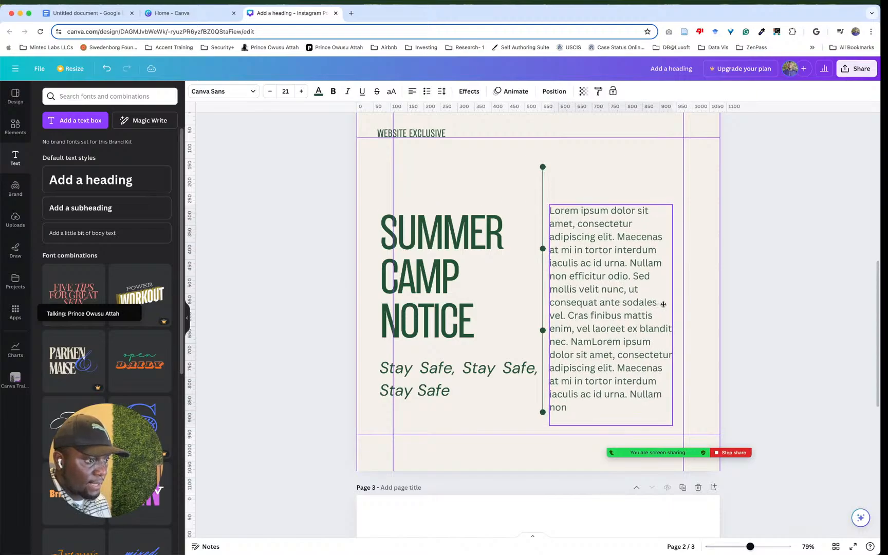
Step: Shorten the timeline line's upper end to the second dot and delete the topmost dot
{"action": "left_click", "coordinate": [544, 175]}
{"action": "left_click_drag", "start_coordinate": [542, 166], "coordinate": [543, 250]}
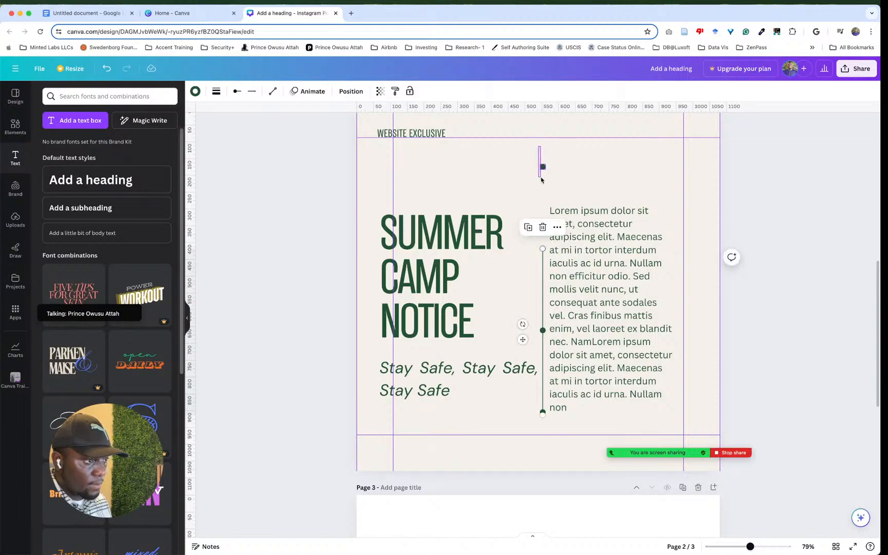
{"action": "left_click", "coordinate": [541, 169]}
{"action": "left_click", "coordinate": [543, 183]}
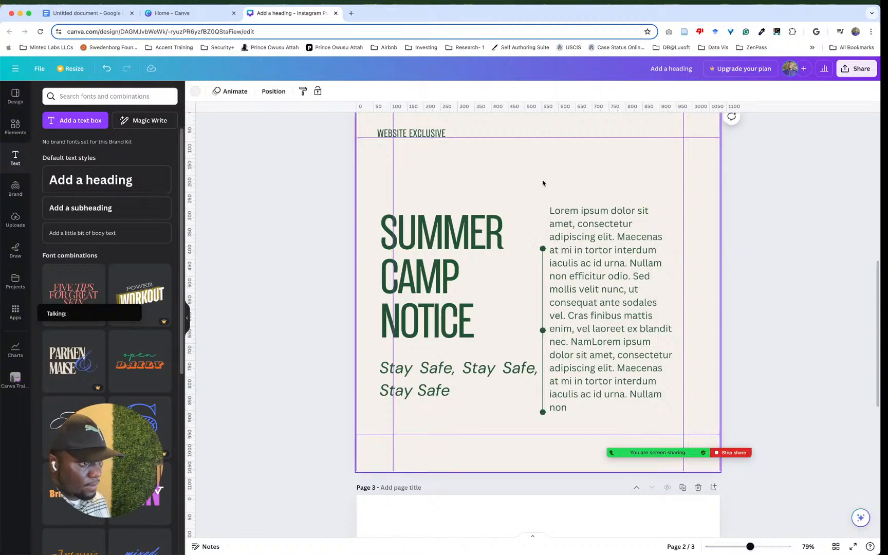
Step: Delete the remaining timeline dots and the vertical line between the heading and the paragraph
{"action": "left_click_drag", "start_coordinate": [533, 233], "coordinate": [548, 410]}
{"action": "left_click", "coordinate": [539, 247]}
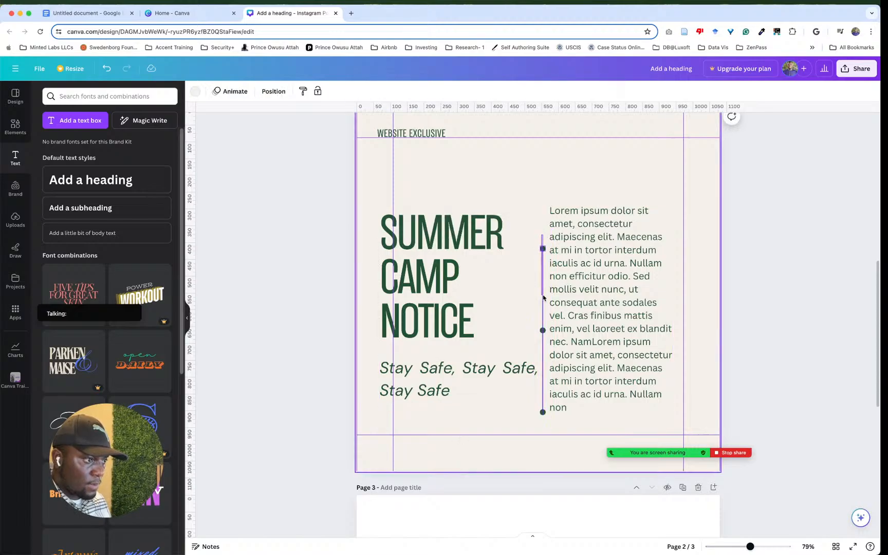
{"action": "left_click_drag", "start_coordinate": [542, 414], "coordinate": [551, 341]}
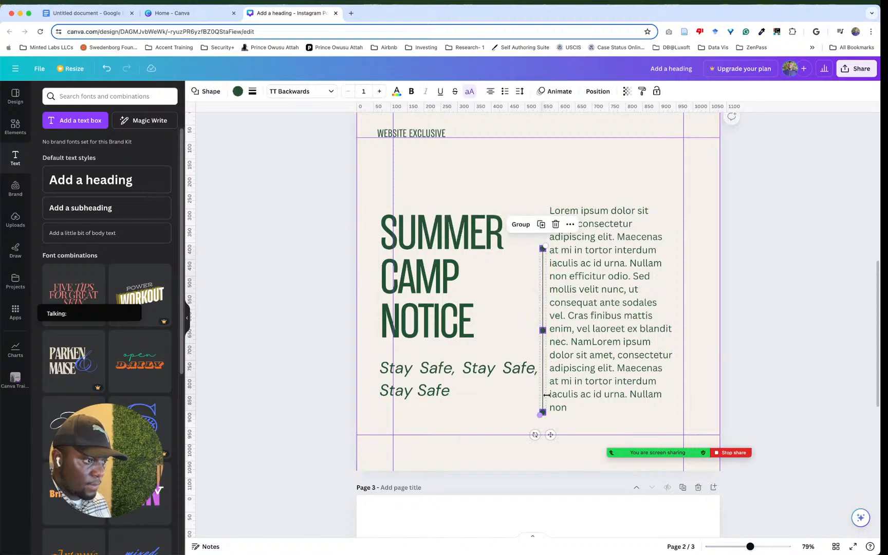
{"action": "left_click", "coordinate": [552, 340]}
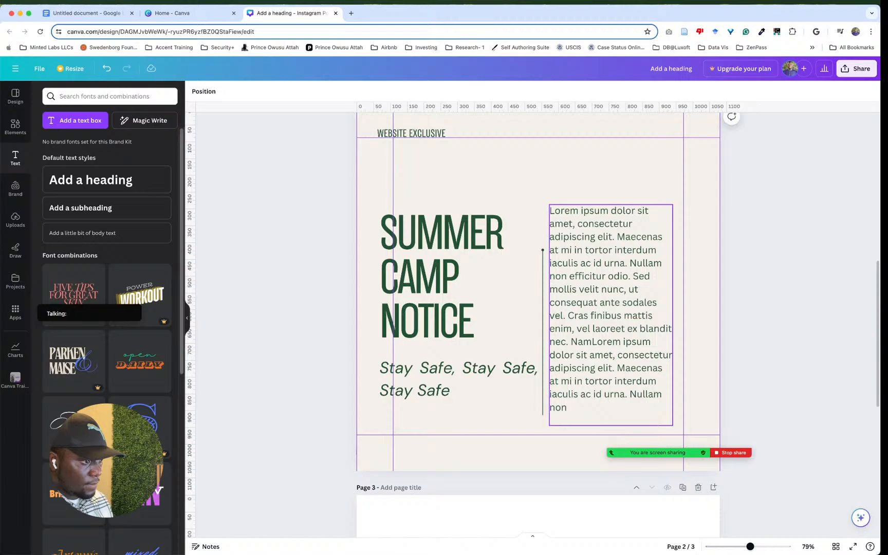
{"action": "left_click", "coordinate": [544, 307]}
{"action": "left_click", "coordinate": [604, 267]}
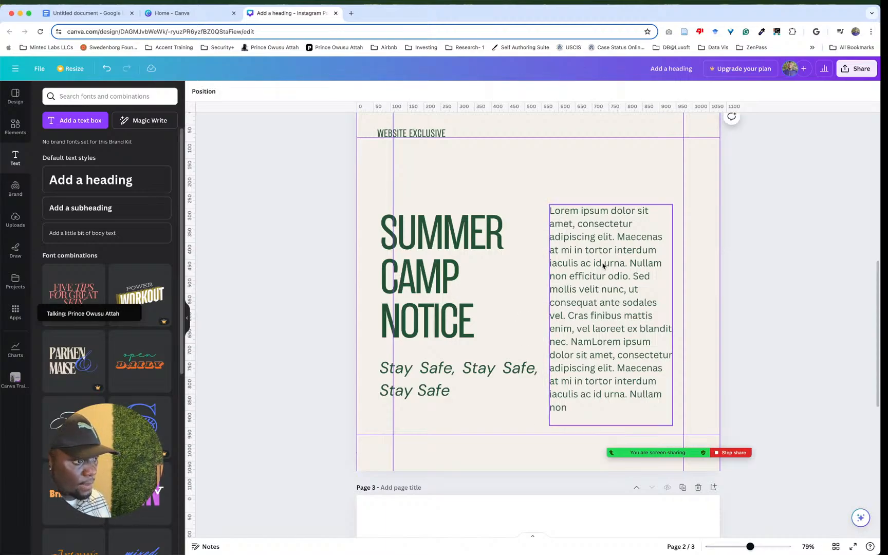
Step: Widen the lorem ipsum text box to about 398 px so it reaches the right margin guide
{"action": "left_click_drag", "start_coordinate": [674, 323], "coordinate": [685, 322]}
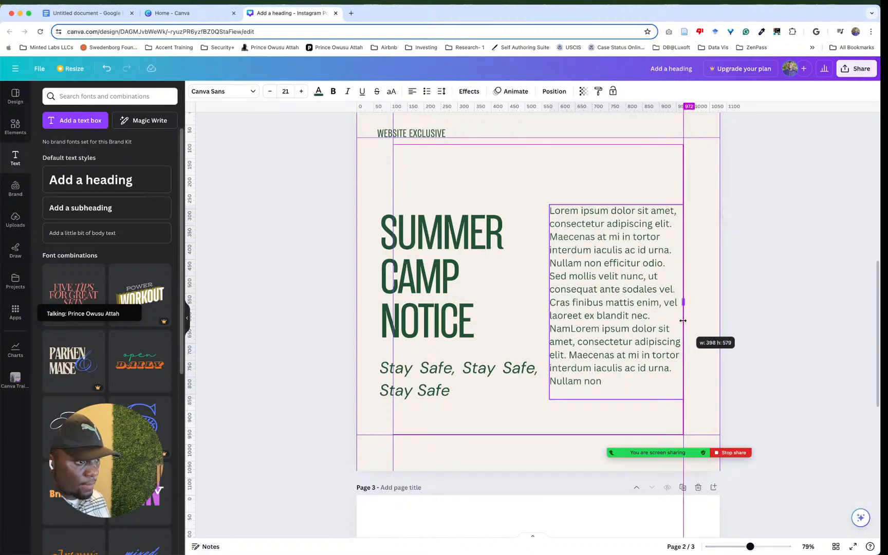
{"action": "left_click", "coordinate": [516, 343]}
{"action": "left_click", "coordinate": [509, 366]}
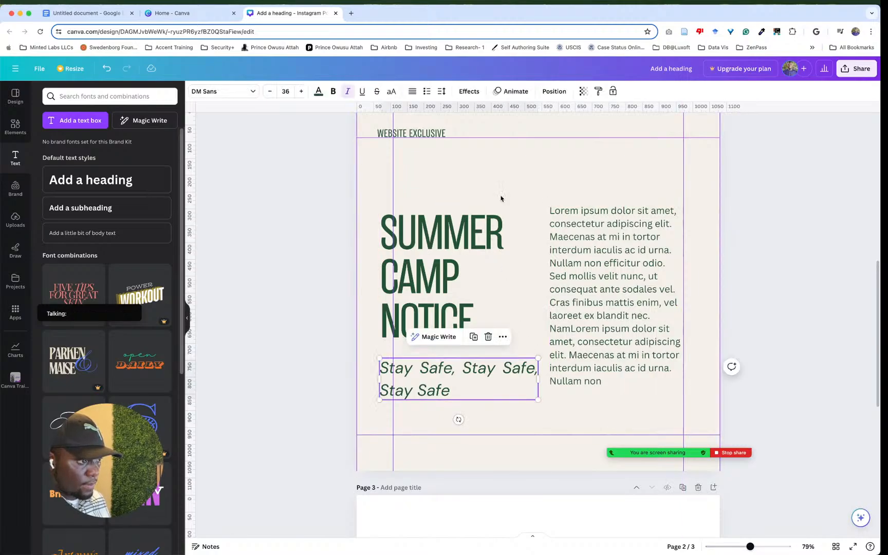
{"action": "left_click", "coordinate": [502, 200]}
Step: Delete the "WEBSITE EXCLUSIVE" text from the upper part of page 2
{"action": "scroll", "coordinate": [480, 216], "scroll_direction": "up", "scroll_amount": 3}
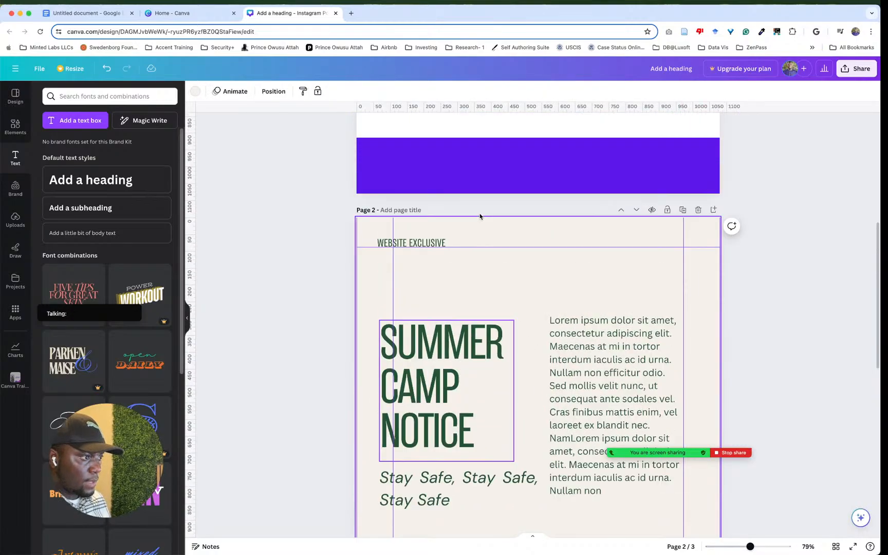
{"action": "left_click", "coordinate": [412, 242]}
{"action": "key", "text": "Delete"}
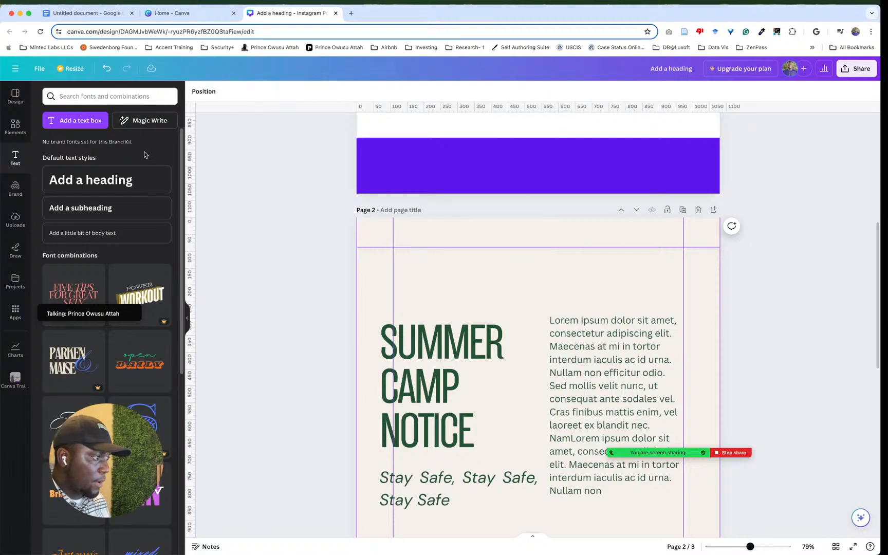
Step: Search the fonts and text combinations for "notice"
{"action": "left_click", "coordinate": [102, 94]}
{"action": "type", "text": "not"}
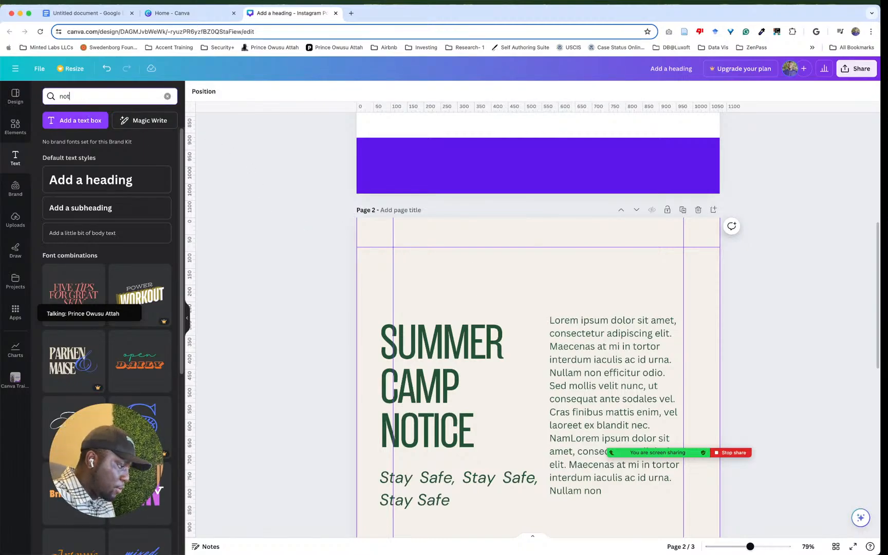
{"action": "type", "text": "ice"}
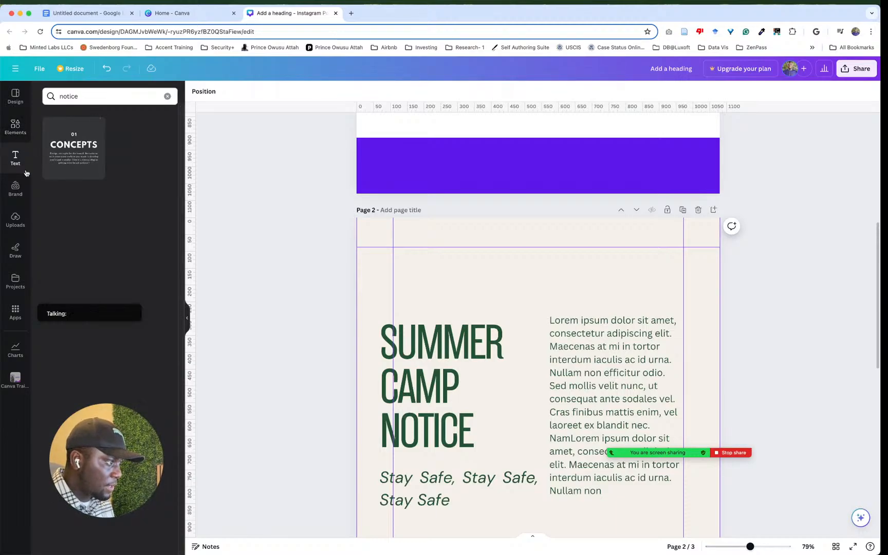
Step: Add the red warning triangle graphic from the recently used elements to the upper part of page 2
{"action": "left_click", "coordinate": [16, 127]}
{"action": "left_click", "coordinate": [110, 97]}
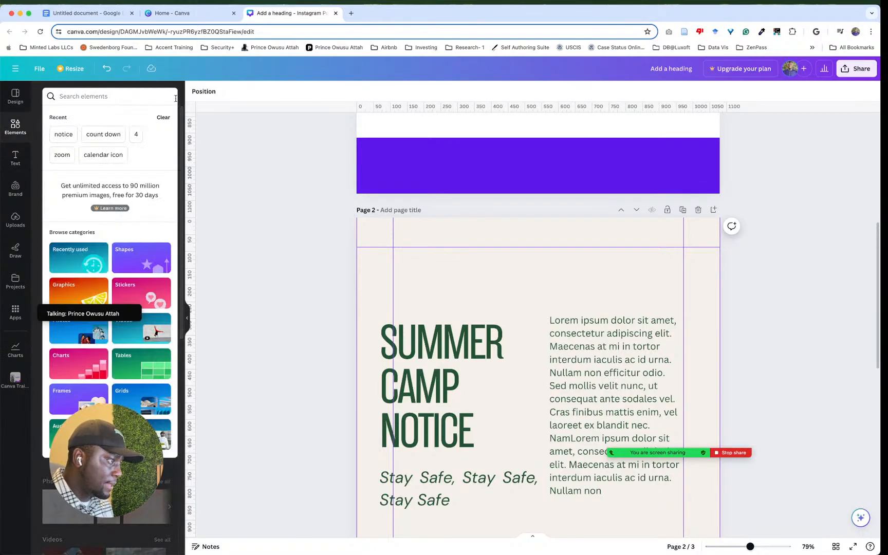
{"action": "left_click", "coordinate": [18, 134]}
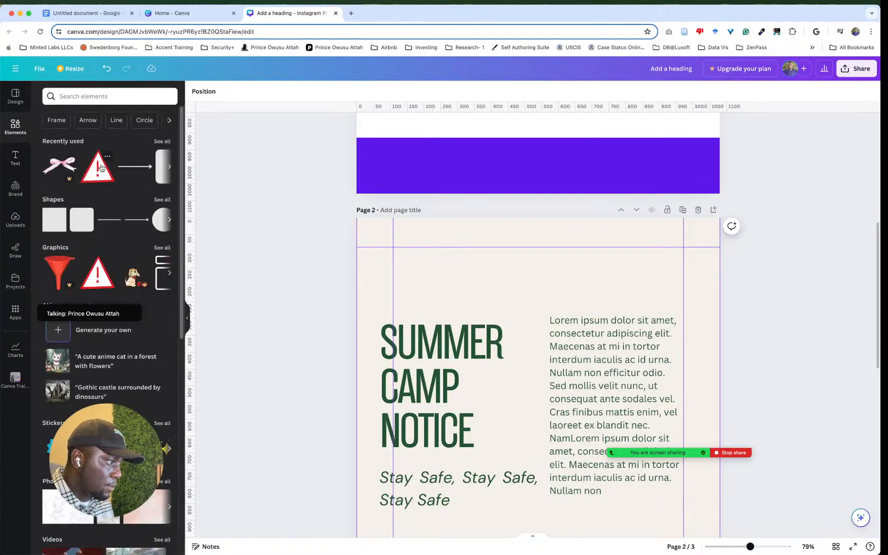
{"action": "left_click_drag", "start_coordinate": [101, 168], "coordinate": [478, 288]}
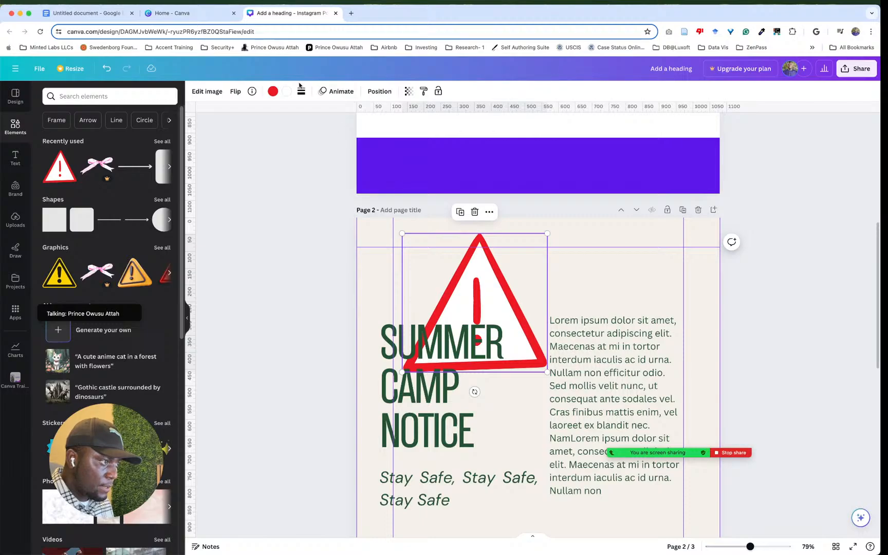
Step: Recolor the warning triangle's red outline to the dark green from the document colors
{"action": "left_click", "coordinate": [273, 91]}
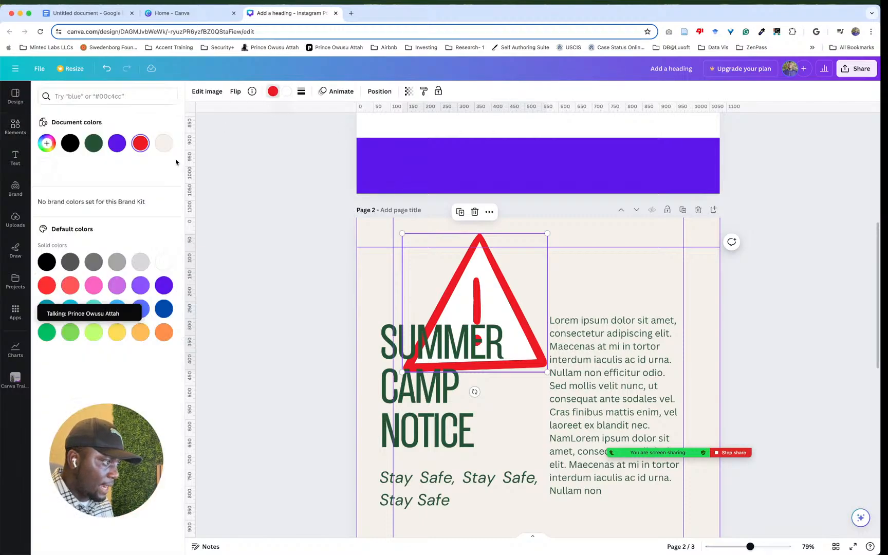
{"action": "left_click", "coordinate": [94, 143]}
{"action": "left_click", "coordinate": [563, 278]}
{"action": "left_click", "coordinate": [497, 271]}
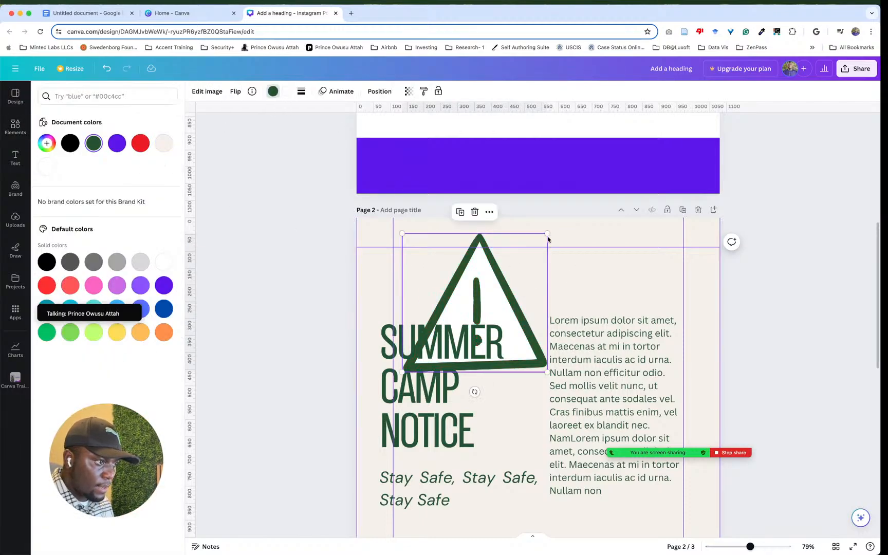
Step: Shrink the warning triangle to about half its size and place it above the SUMMER CAMP NOTICE heading, aligned with its left edge
{"action": "left_click_drag", "start_coordinate": [547, 236], "coordinate": [418, 252]}
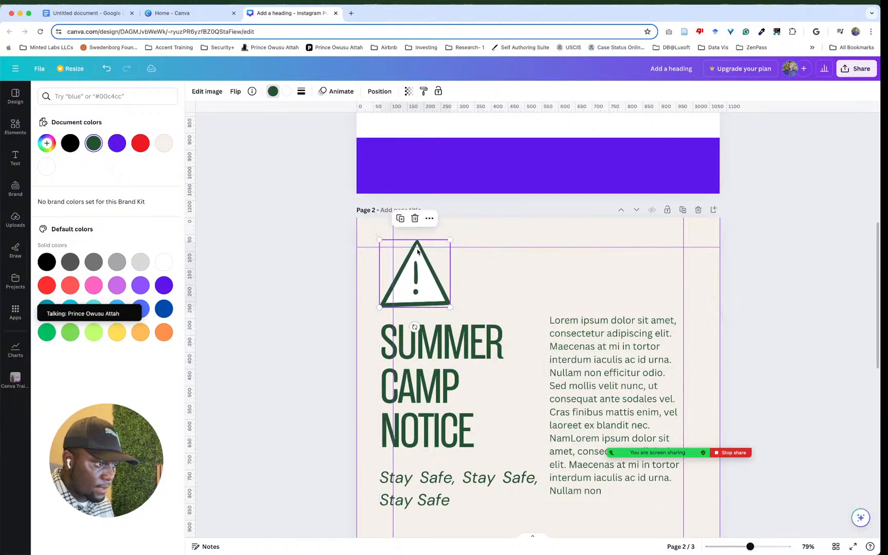
{"action": "left_click", "coordinate": [535, 286]}
{"action": "left_click_drag", "start_coordinate": [432, 296], "coordinate": [431, 285]}
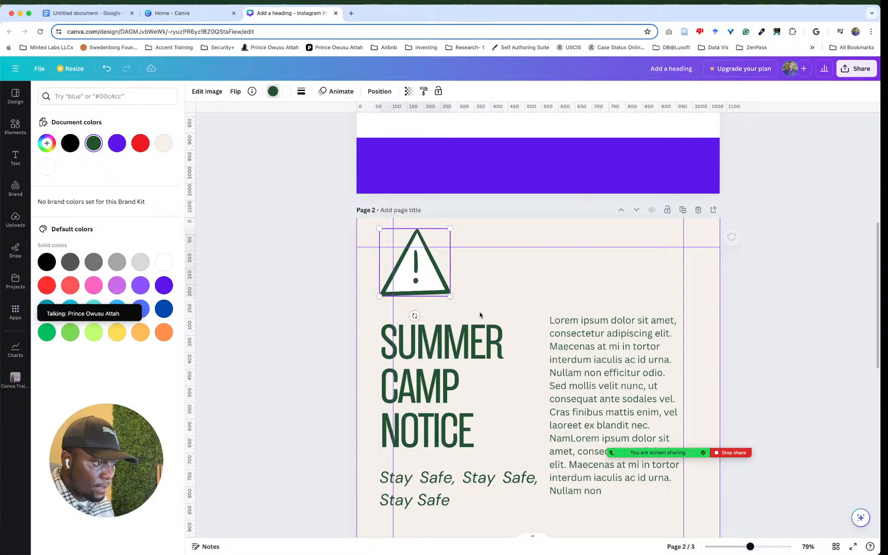
{"action": "scroll", "coordinate": [536, 296], "scroll_direction": "down", "scroll_amount": 1}
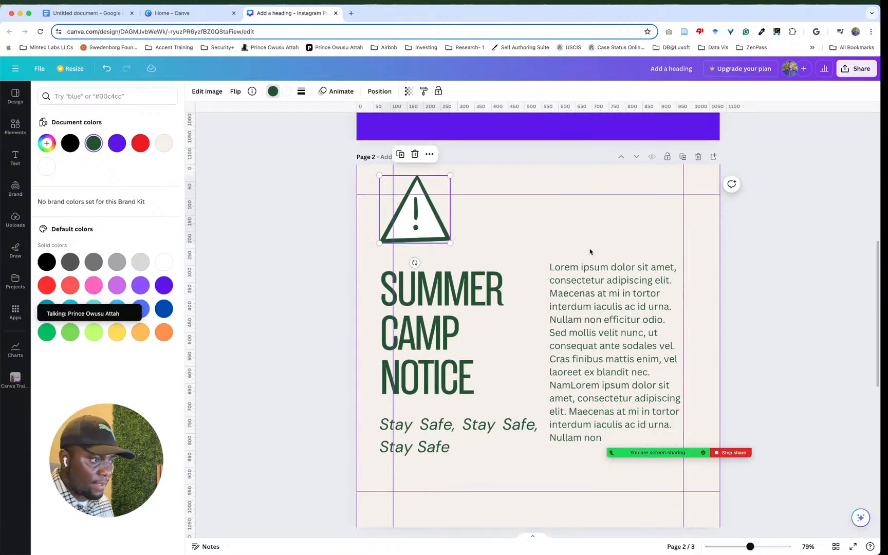
Step: Reduce the "Stay Safe, Stay Safe, Stay Safe" text on page 2 to font size 24
{"action": "left_click", "coordinate": [591, 278]}
{"action": "left_click", "coordinate": [509, 424]}
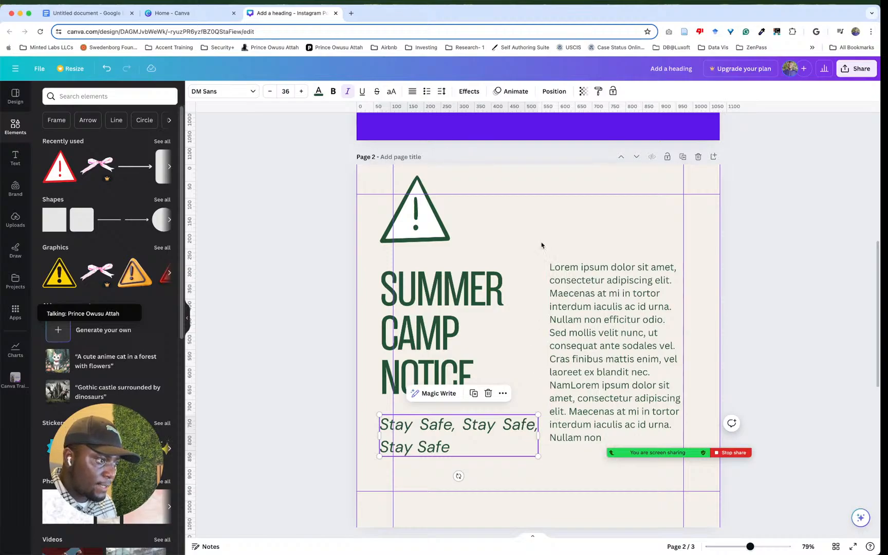
{"action": "left_click", "coordinate": [271, 94]}
{"action": "left_click", "coordinate": [271, 94]}
{"action": "left_click", "coordinate": [271, 94]}
{"action": "left_click", "coordinate": [271, 94]}
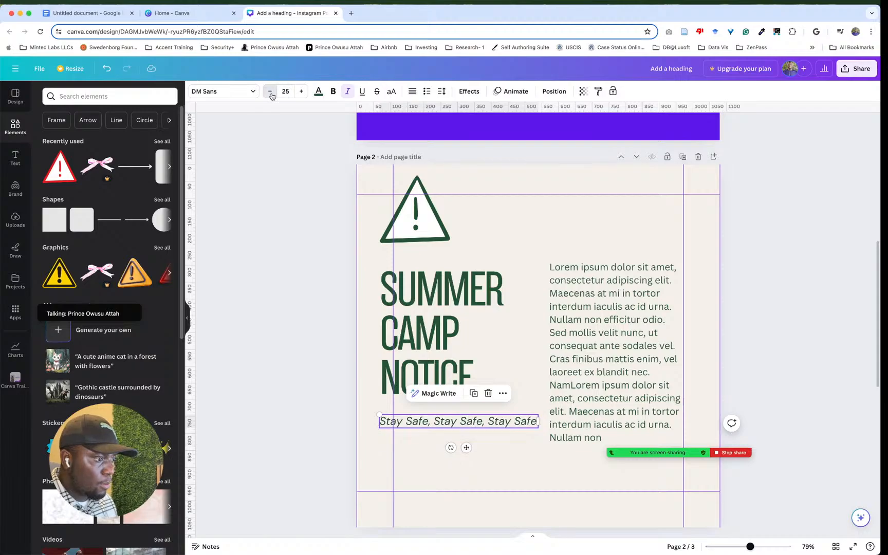
{"action": "left_click", "coordinate": [271, 94]}
{"action": "left_click", "coordinate": [524, 259]}
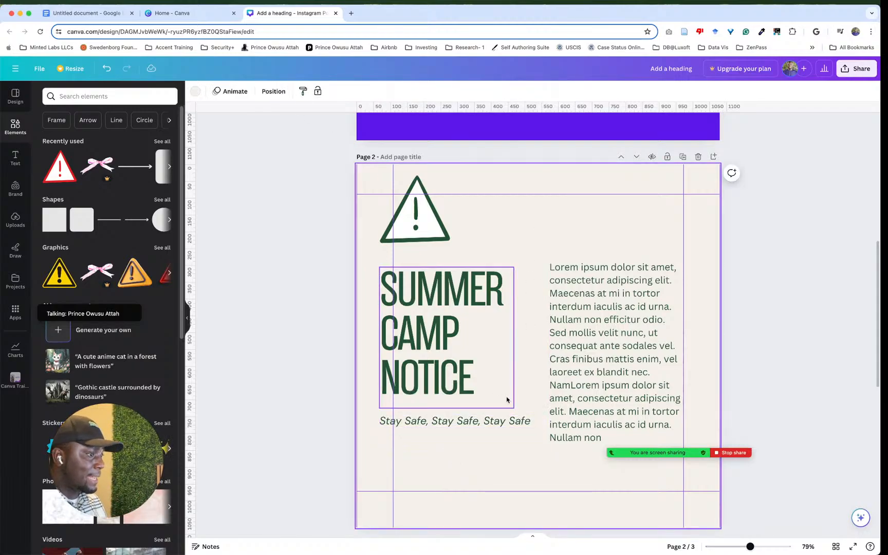
Step: Make the "Stay Safe" tagline bold, move it closer under the heading and narrow its box to wrap onto two lines
{"action": "left_click", "coordinate": [505, 421]}
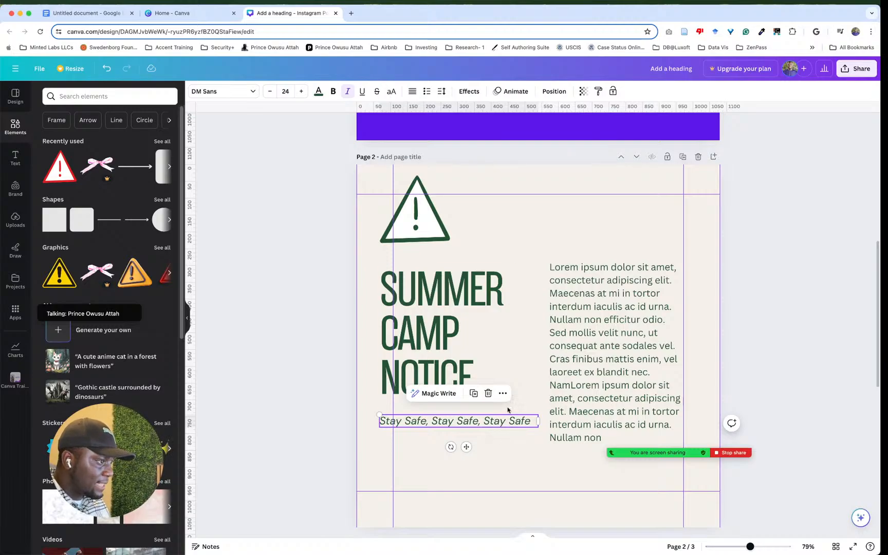
{"action": "left_click", "coordinate": [333, 92]}
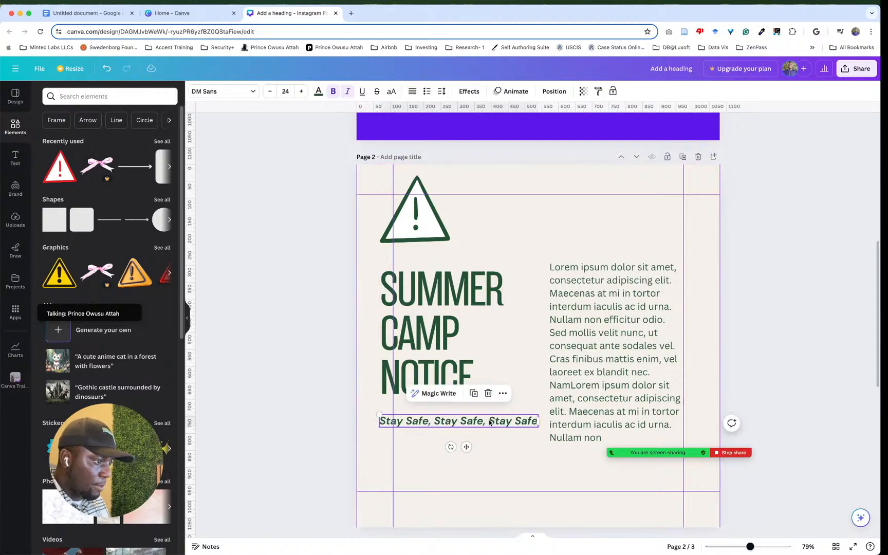
{"action": "mouse_move", "coordinate": [489, 423]}
{"action": "left_mouse_down"}
{"action": "mouse_move", "coordinate": [490, 409]}
{"action": "mouse_move", "coordinate": [489, 415]}
{"action": "left_mouse_up"}
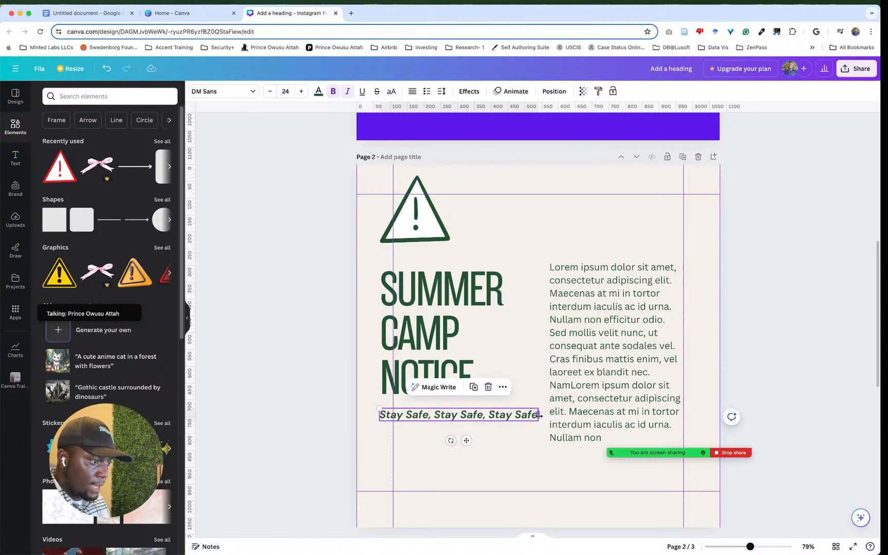
{"action": "left_click_drag", "start_coordinate": [531, 417], "coordinate": [466, 419]}
{"action": "left_click", "coordinate": [509, 408]}
Step: Widen the lorem ipsum paragraph leftward to the heading's box edge and move it slightly down
{"action": "left_click", "coordinate": [569, 375]}
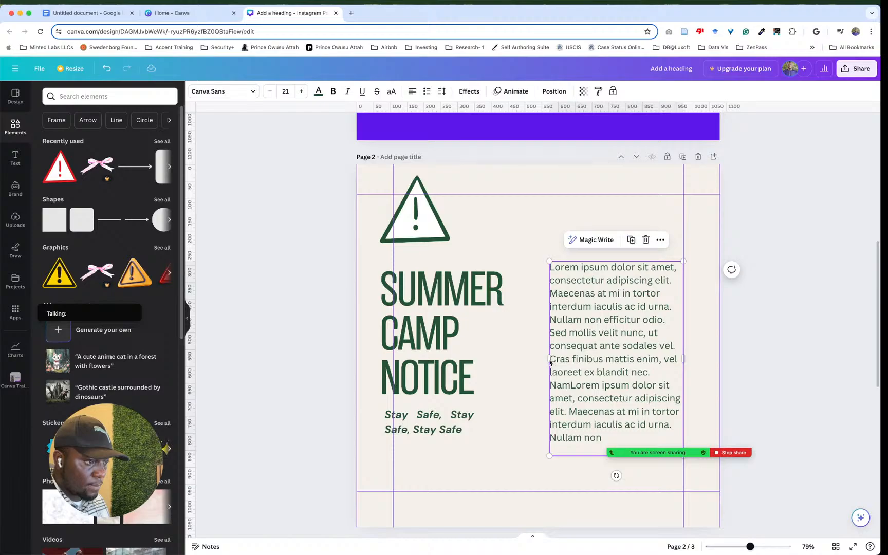
{"action": "left_click_drag", "start_coordinate": [550, 360], "coordinate": [531, 356]}
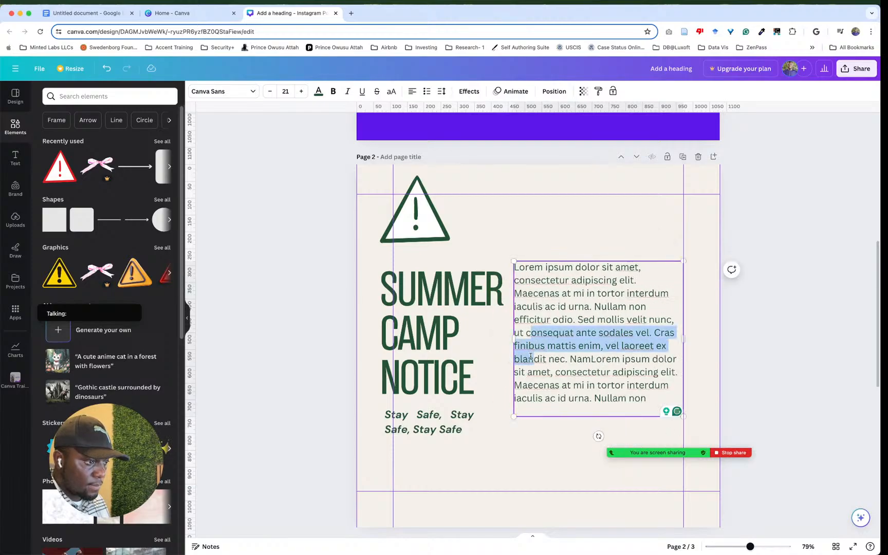
{"action": "left_click", "coordinate": [553, 233]}
{"action": "left_click", "coordinate": [568, 287]}
{"action": "left_click_drag", "start_coordinate": [567, 292], "coordinate": [565, 306]}
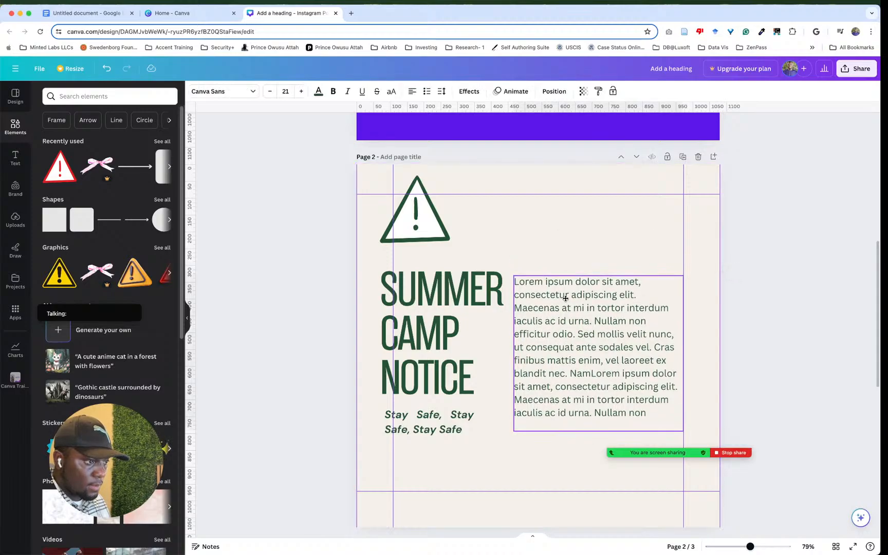
Step: Move the heading, tagline and paragraph together down to the bottom margin guide of page 2
{"action": "left_click", "coordinate": [467, 289], "text": "shift"}
{"action": "left_click", "coordinate": [448, 415], "text": "shift"}
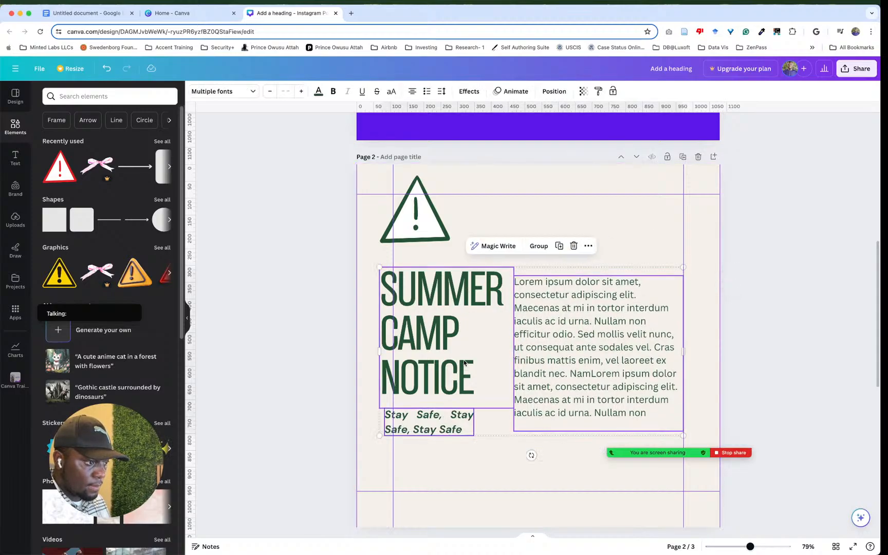
{"action": "left_click_drag", "start_coordinate": [465, 362], "coordinate": [472, 406]}
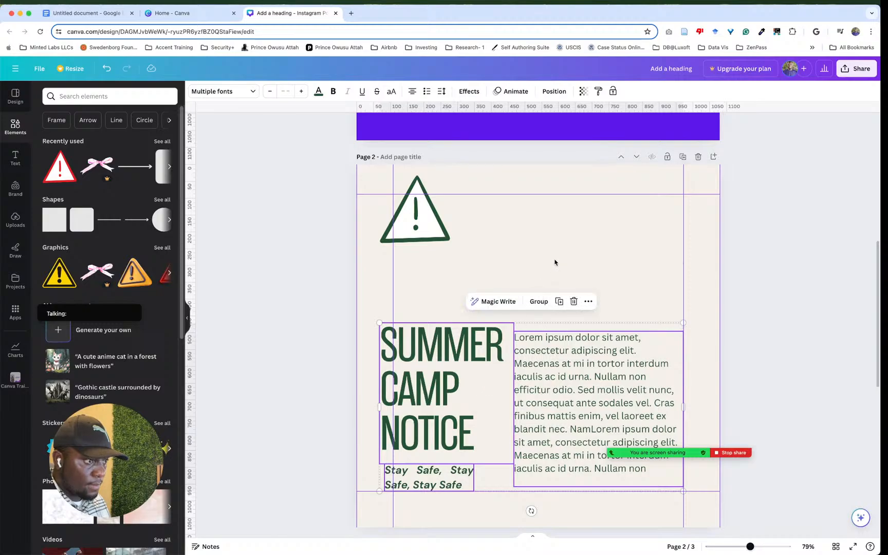
Step: Move the warning triangle down toward the heading and enlarge it to about 322 by 307
{"action": "left_click", "coordinate": [535, 235]}
{"action": "left_click_drag", "start_coordinate": [426, 212], "coordinate": [426, 261]}
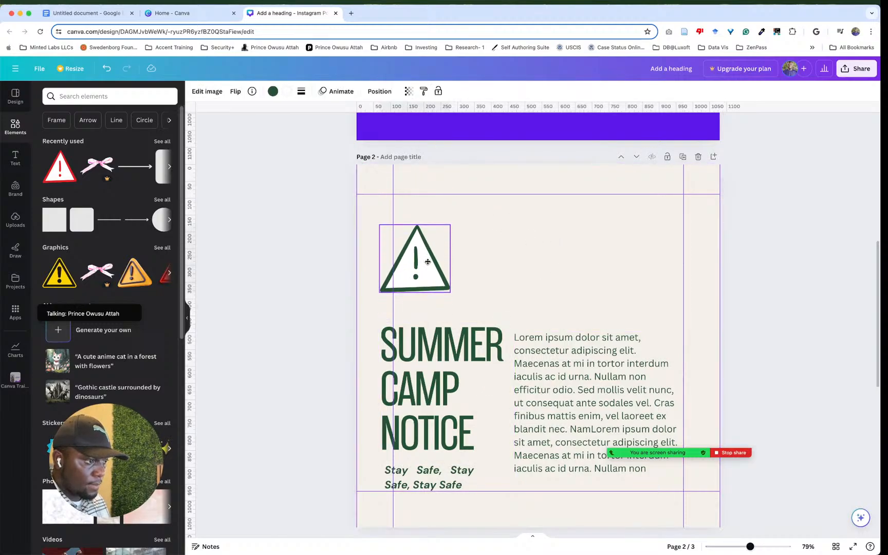
{"action": "left_click_drag", "start_coordinate": [450, 225], "coordinate": [488, 188]}
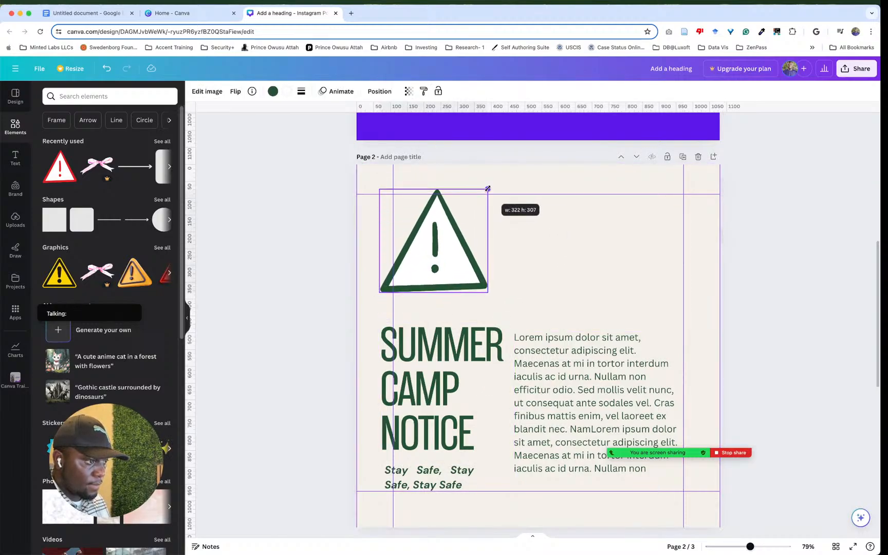
{"action": "left_click", "coordinate": [566, 245]}
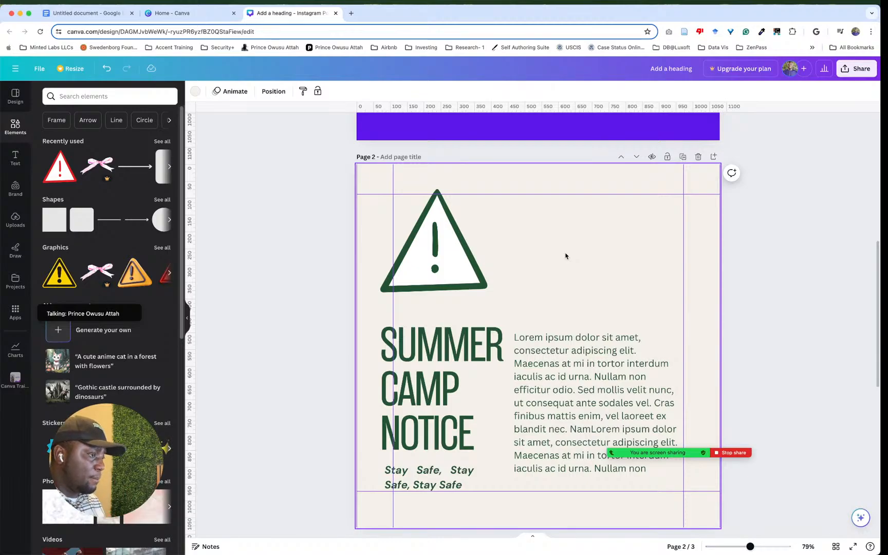
Step: Move the warning triangle to the horizontal center of page 2, just below the top margin guide
{"action": "left_click", "coordinate": [409, 254]}
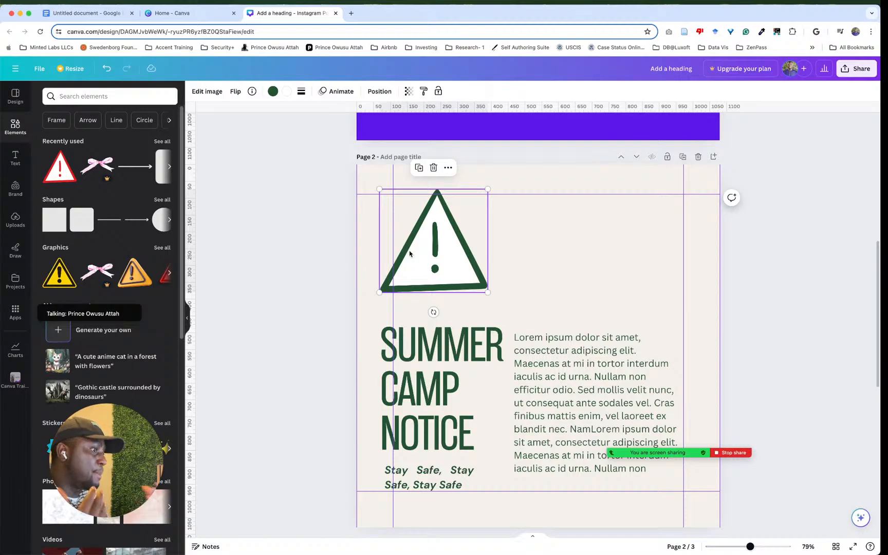
{"action": "left_click", "coordinate": [564, 300]}
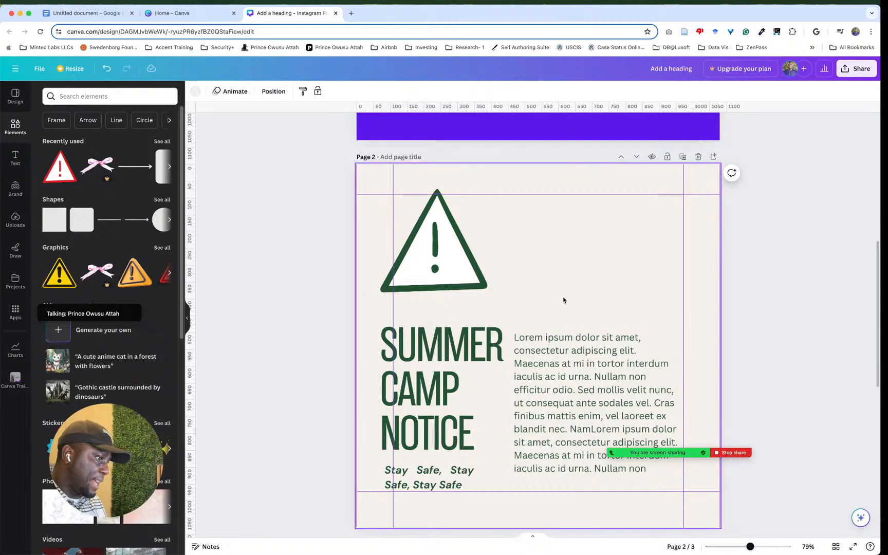
{"action": "mouse_move", "coordinate": [441, 270]}
{"action": "left_mouse_down"}
{"action": "mouse_move", "coordinate": [538, 271]}
{"action": "mouse_move", "coordinate": [389, 271]}
{"action": "mouse_move", "coordinate": [563, 272]}
{"action": "mouse_move", "coordinate": [530, 268]}
{"action": "left_mouse_up"}
{"action": "left_click", "coordinate": [607, 270]}
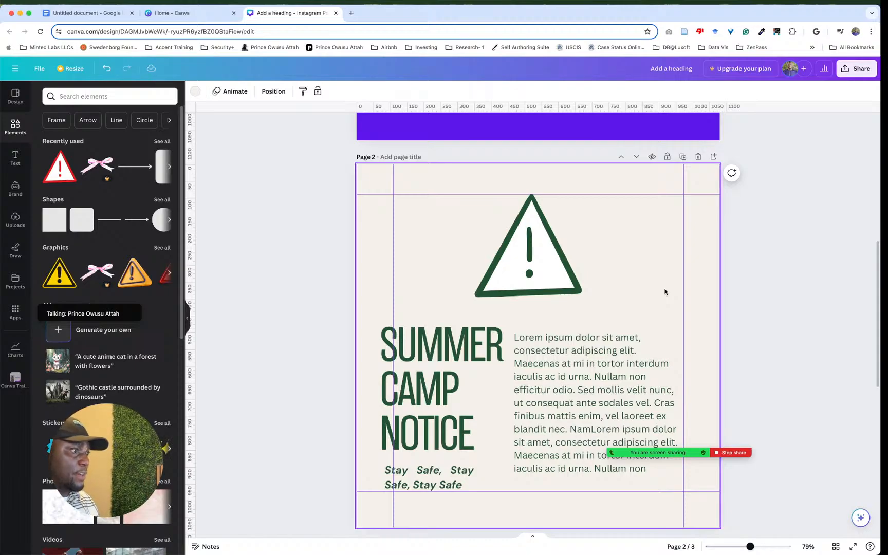
{"action": "left_click_drag", "start_coordinate": [528, 264], "coordinate": [545, 258]}
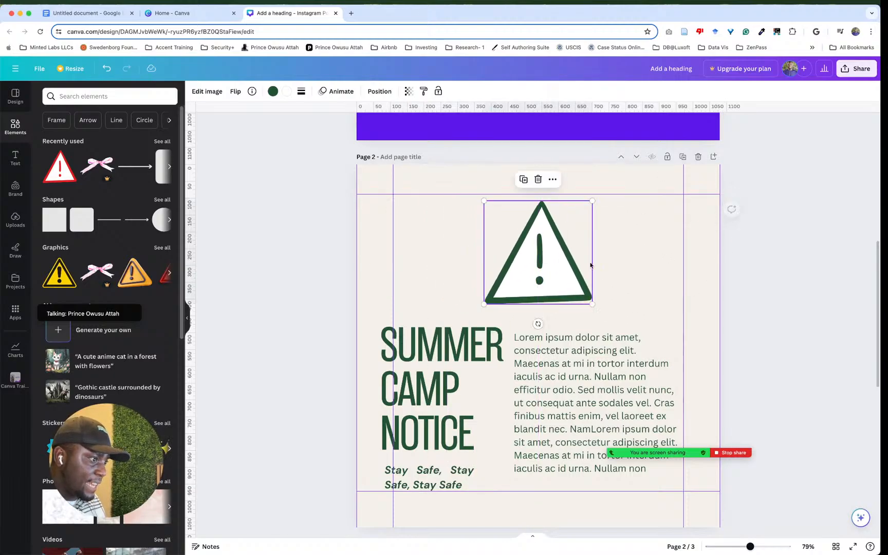
{"action": "left_click", "coordinate": [648, 263]}
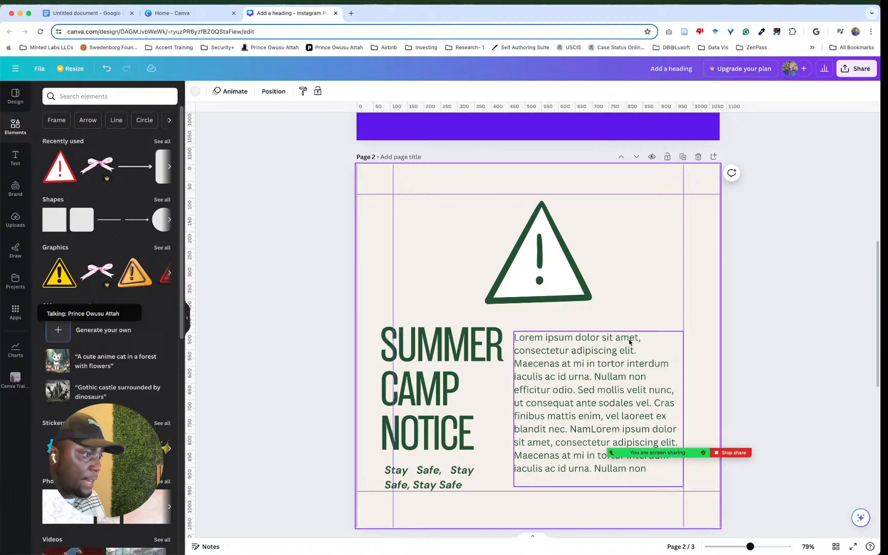
Step: Duplicate page 2 and widen the copy's SUMMER CAMP NOTICE text box so the heading fits on one line
{"action": "left_click", "coordinate": [683, 157]}
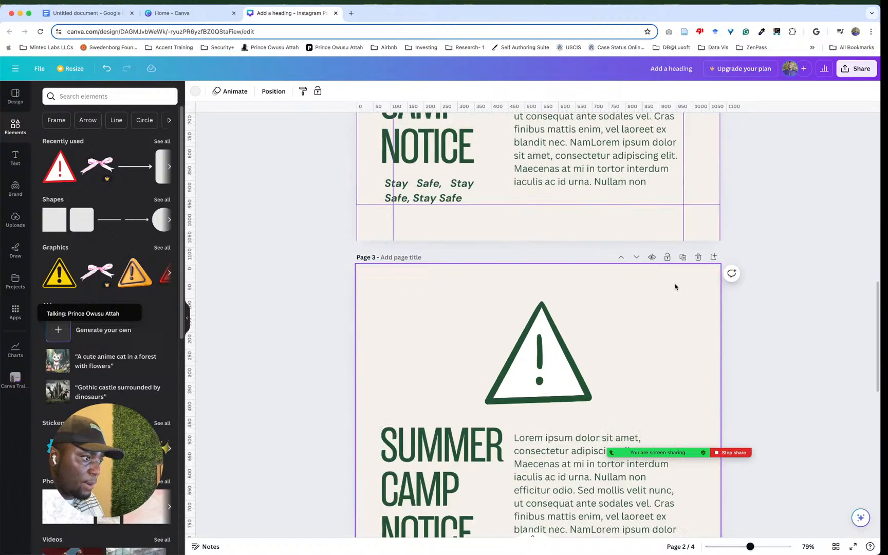
{"action": "scroll", "coordinate": [674, 287], "scroll_direction": "down", "scroll_amount": 3}
{"action": "left_click", "coordinate": [459, 238]}
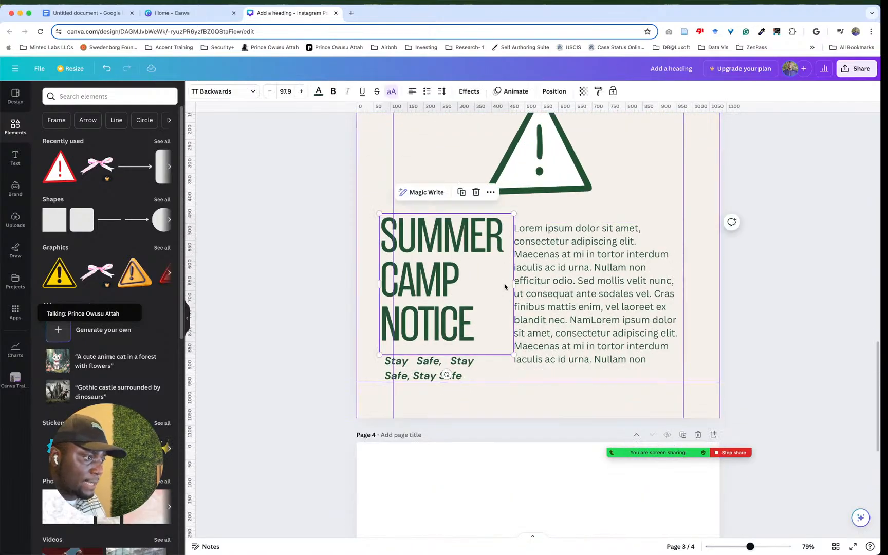
{"action": "left_click_drag", "start_coordinate": [514, 285], "coordinate": [692, 277]}
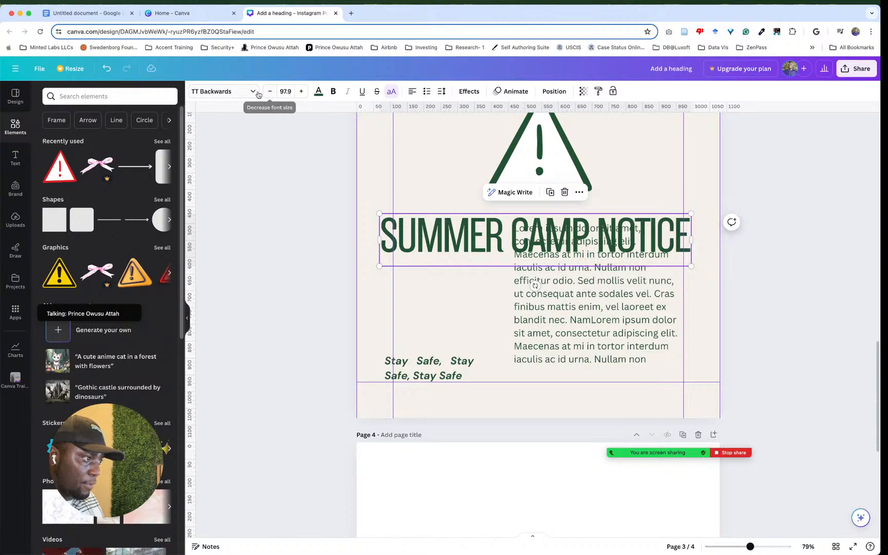
Step: Reduce the font size of the SUMMER CAMP NOTICE heading on page 3 to 88.9
{"action": "left_click", "coordinate": [268, 91]}
{"action": "left_click", "coordinate": [268, 91]}
{"action": "left_click", "coordinate": [268, 92]}
{"action": "left_click", "coordinate": [268, 91]}
{"action": "left_click", "coordinate": [268, 91]}
{"action": "left_click", "coordinate": [268, 91]}
{"action": "left_click", "coordinate": [268, 92]}
{"action": "left_click", "coordinate": [268, 91]}
{"action": "left_click", "coordinate": [268, 91]}
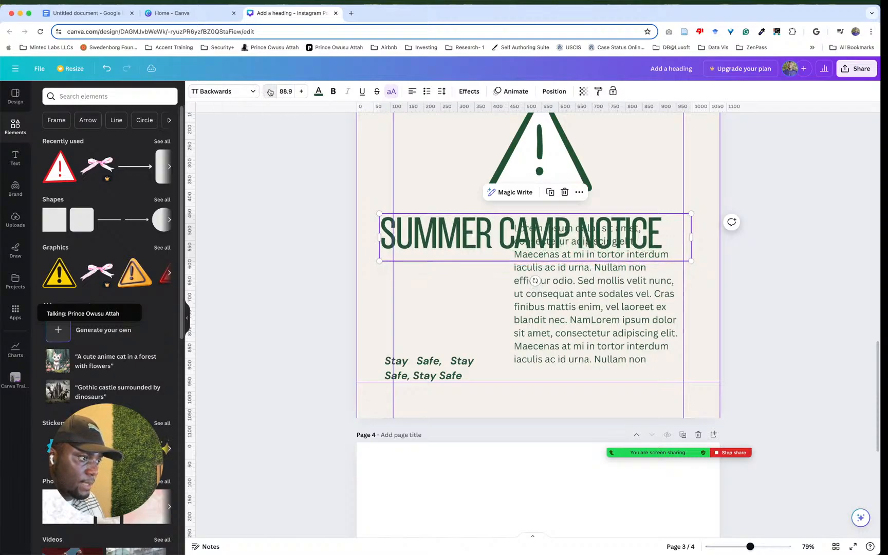
Step: Center-align the SUMMER CAMP NOTICE heading on page 3 and move it slightly up toward the triangle
{"action": "left_click", "coordinate": [652, 195]}
{"action": "left_click", "coordinate": [628, 232]}
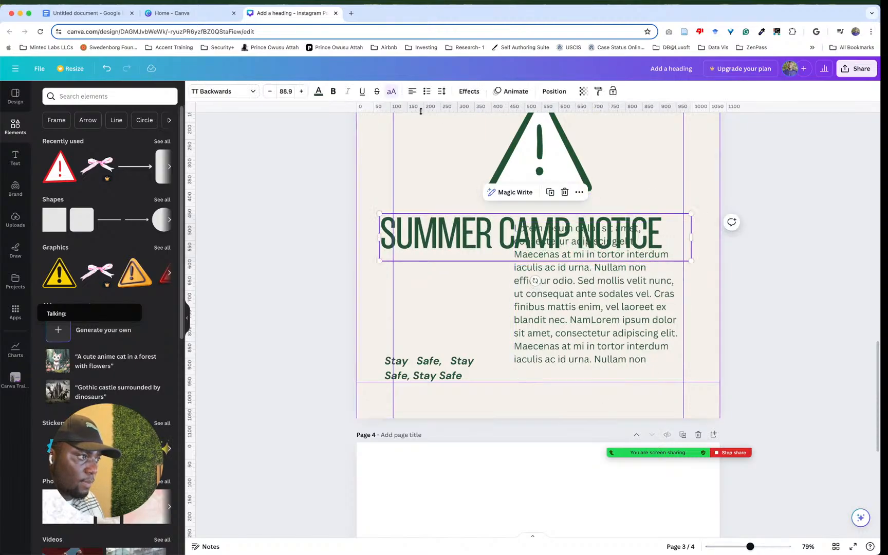
{"action": "left_click", "coordinate": [412, 91]}
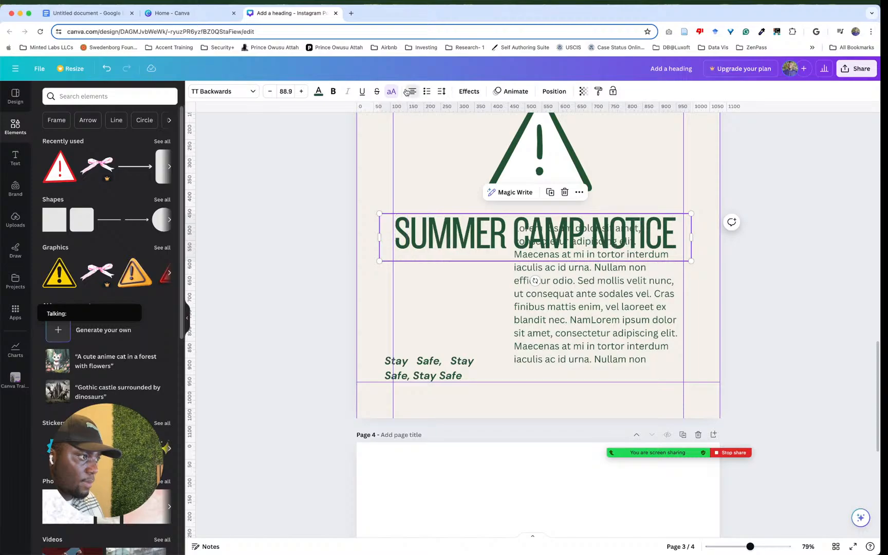
{"action": "left_click", "coordinate": [652, 201]}
{"action": "left_click_drag", "start_coordinate": [648, 222], "coordinate": [647, 218]}
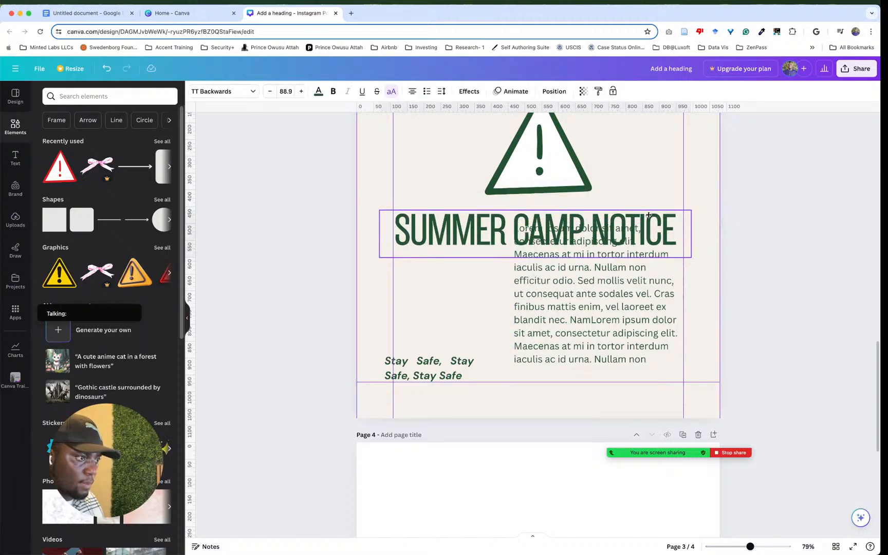
Step: Widen the lorem ipsum paragraph on page 3 to the left margin guide so it spans both side margins
{"action": "left_click", "coordinate": [587, 304]}
{"action": "left_click_drag", "start_coordinate": [513, 300], "coordinate": [387, 299]}
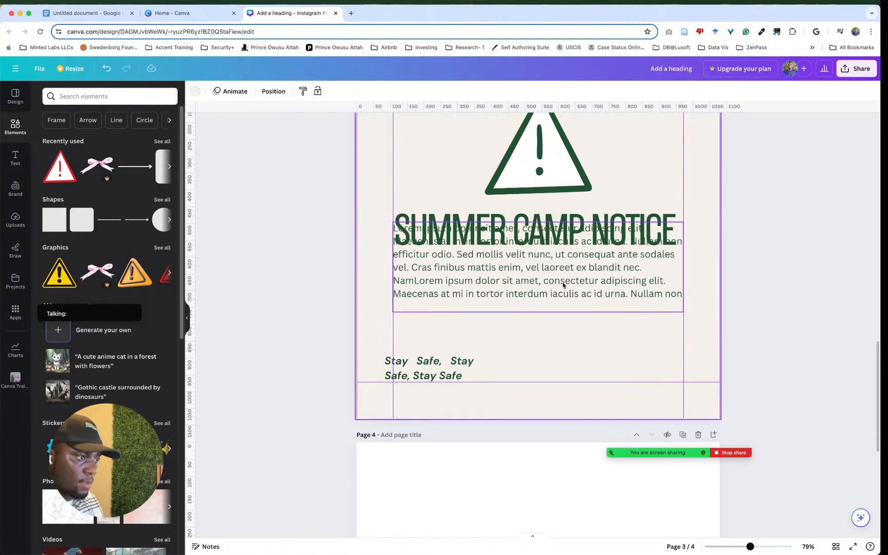
Step: Move the lorem ipsum paragraph on page 3 below the heading and widen the Stay Safe text box to the right margin guide
{"action": "left_click_drag", "start_coordinate": [565, 285], "coordinate": [566, 322]}
{"action": "left_click", "coordinate": [452, 389]}
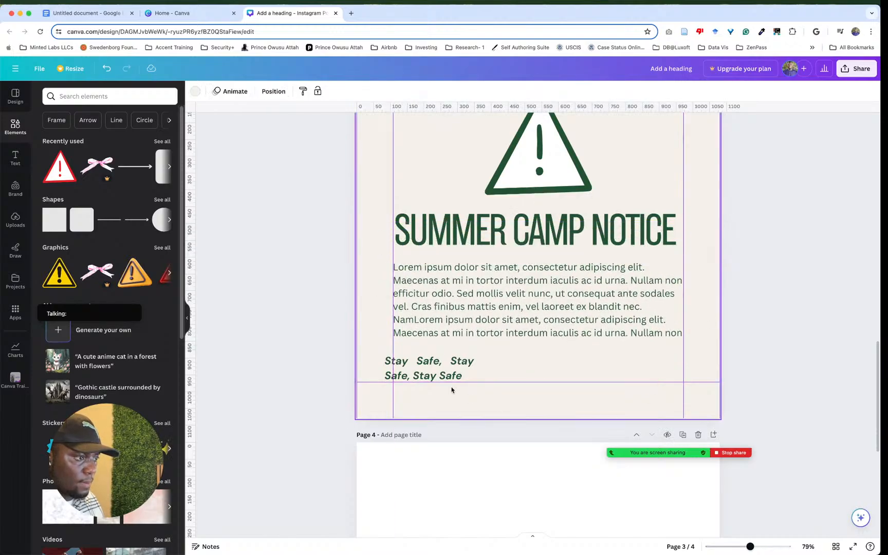
{"action": "left_click", "coordinate": [443, 378]}
{"action": "left_click_drag", "start_coordinate": [474, 368], "coordinate": [686, 363]}
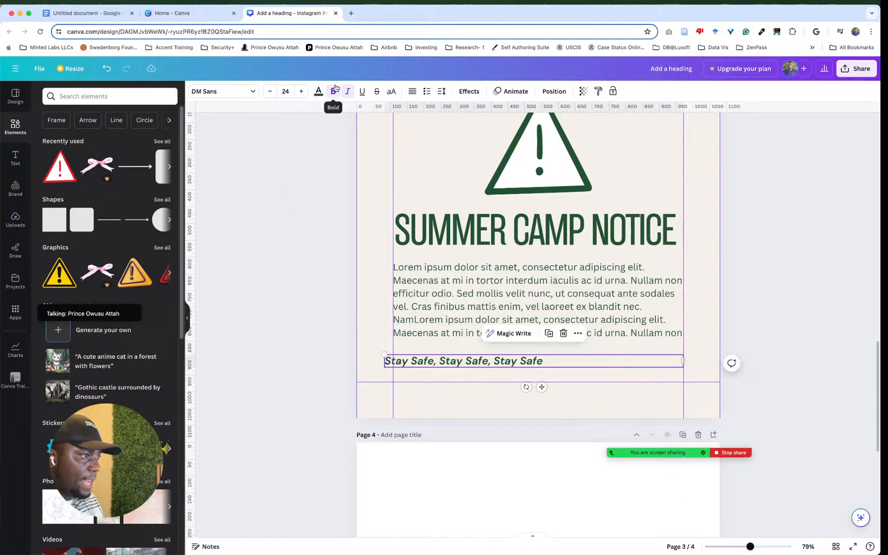
Step: Increase the font size of the Stay Safe line on page 3 to 42
{"action": "left_click", "coordinate": [302, 92]}
{"action": "left_click", "coordinate": [302, 93]}
{"action": "left_click", "coordinate": [302, 93]}
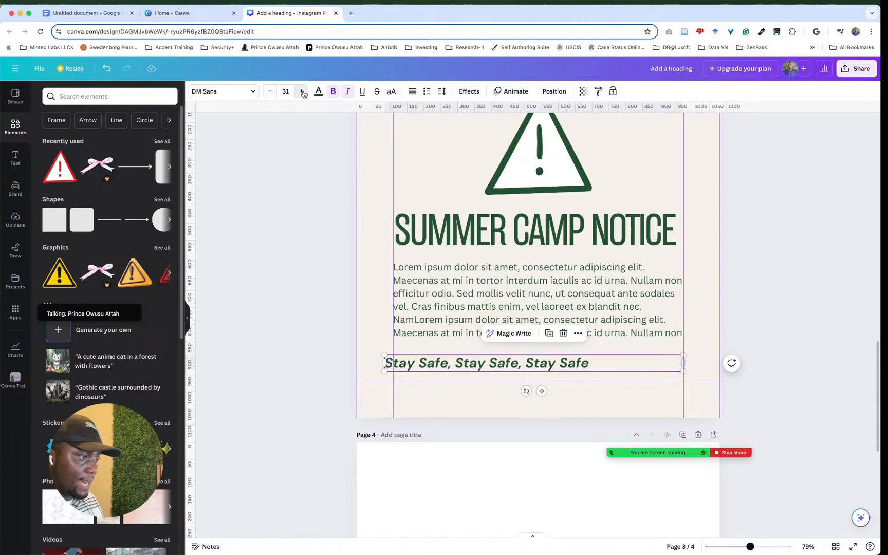
{"action": "left_click", "coordinate": [303, 93]}
{"action": "left_click", "coordinate": [303, 93]}
{"action": "left_click", "coordinate": [303, 93]}
{"action": "left_click", "coordinate": [302, 93]}
{"action": "left_click", "coordinate": [303, 93]}
{"action": "left_click", "coordinate": [303, 93]}
{"action": "left_click", "coordinate": [303, 93]}
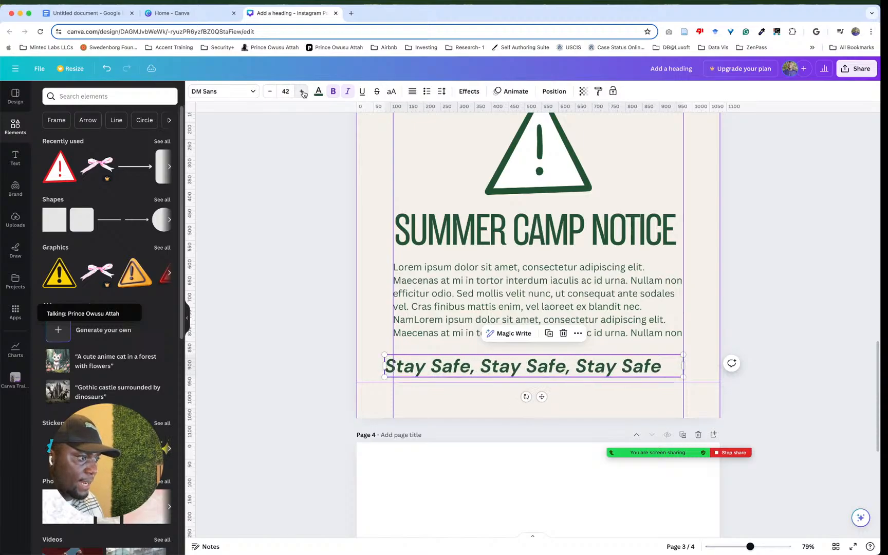
{"action": "left_click", "coordinate": [657, 381]}
Step: Move the Stay Safe line just below the bottom margin guide and shift the paragraph and heading down to even out the spacing
{"action": "left_click_drag", "start_coordinate": [619, 366], "coordinate": [619, 394]}
{"action": "left_click", "coordinate": [630, 366]}
{"action": "left_click_drag", "start_coordinate": [544, 321], "coordinate": [539, 335]}
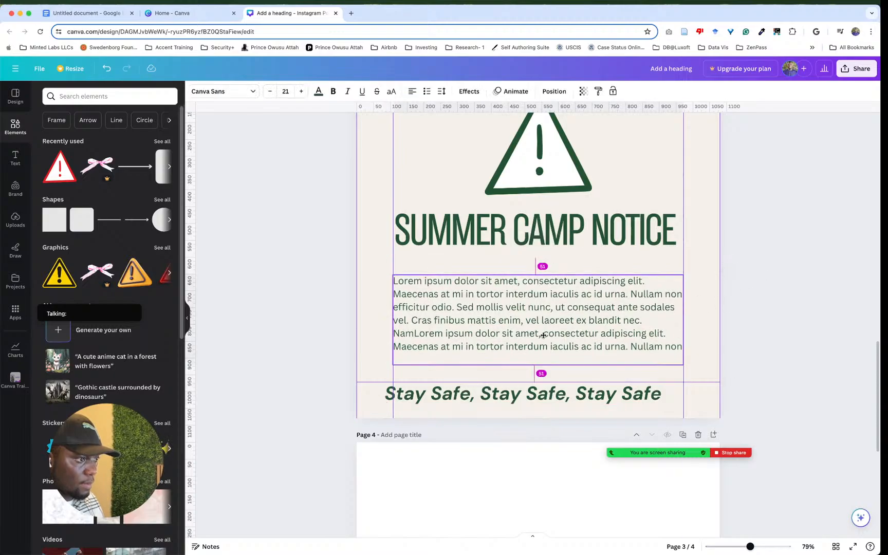
{"action": "left_click", "coordinate": [587, 246]}
{"action": "left_click_drag", "start_coordinate": [586, 246], "coordinate": [587, 252]}
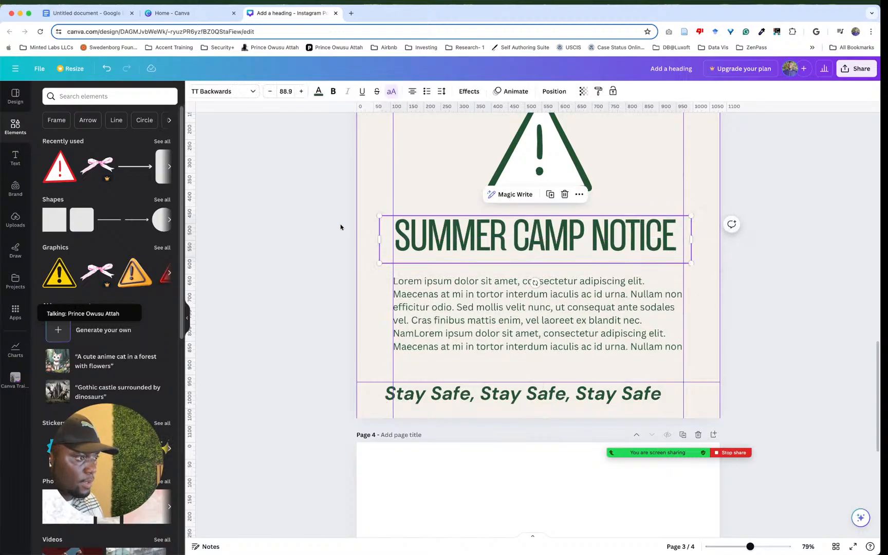
Step: Move the Stay Safe line up so it sits on the bottom margin guide and reduce its font size to 36
{"action": "left_click", "coordinate": [746, 247]}
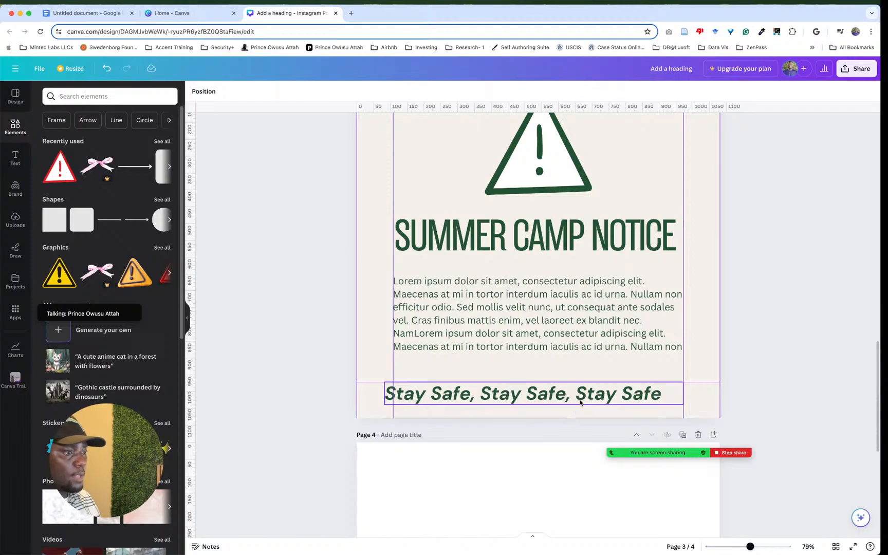
{"action": "left_click_drag", "start_coordinate": [579, 400], "coordinate": [590, 379]}
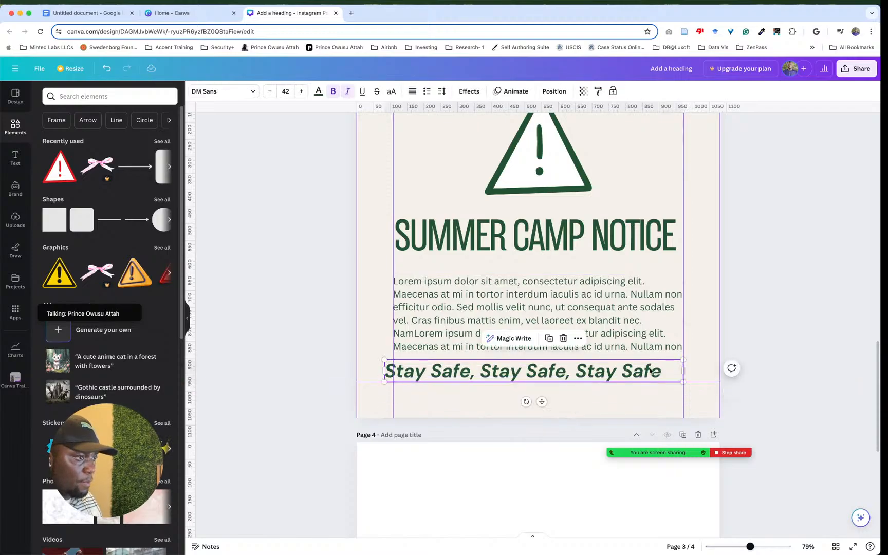
{"action": "left_click", "coordinate": [269, 91]}
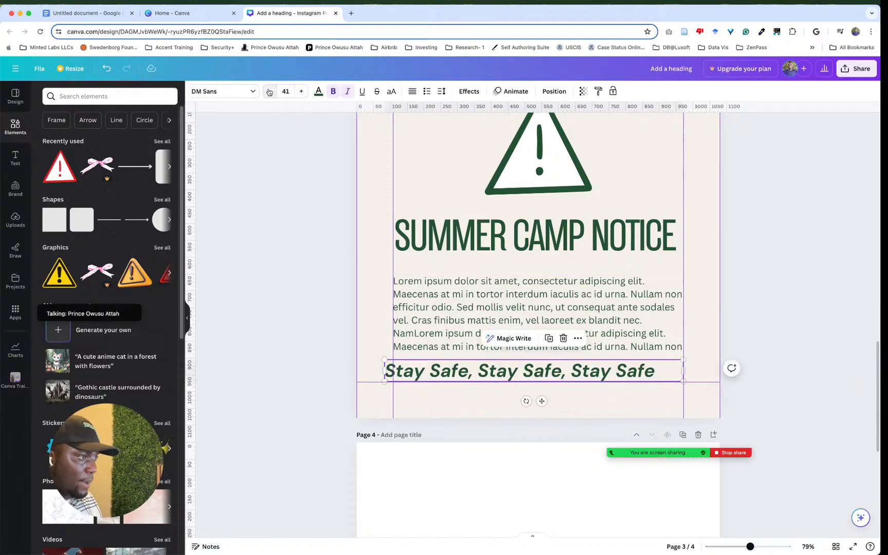
{"action": "left_click", "coordinate": [269, 91]}
{"action": "left_click", "coordinate": [269, 92]}
{"action": "left_click", "coordinate": [269, 91]}
{"action": "left_click", "coordinate": [268, 92]}
{"action": "left_click", "coordinate": [269, 91]}
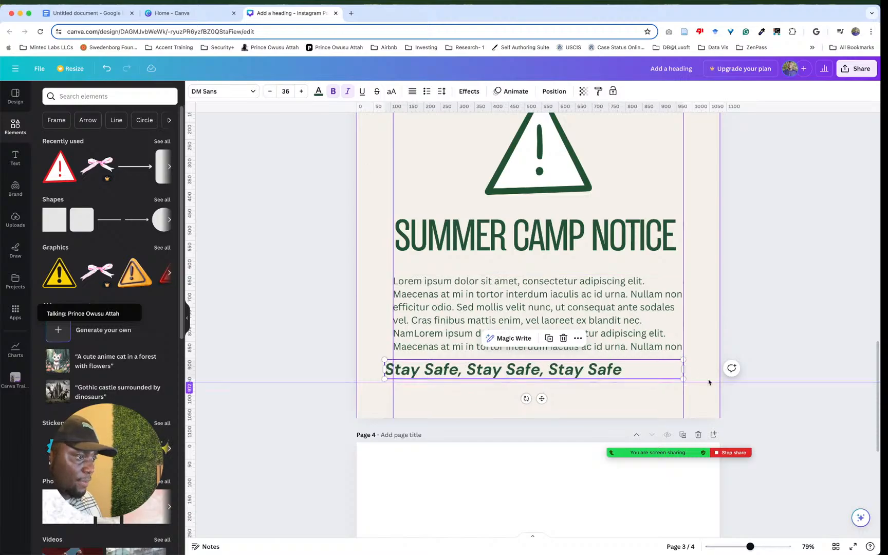
{"action": "left_click", "coordinate": [597, 403]}
Step: Center-align the Stay Safe line on page 3 and bring its box's left edge in toward the left margin guide
{"action": "left_click", "coordinate": [617, 224]}
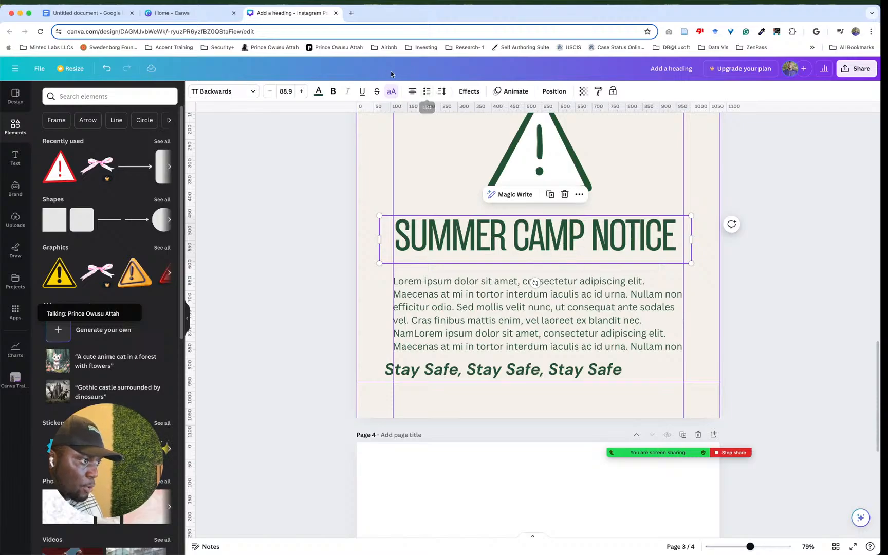
{"action": "left_click", "coordinate": [558, 371]}
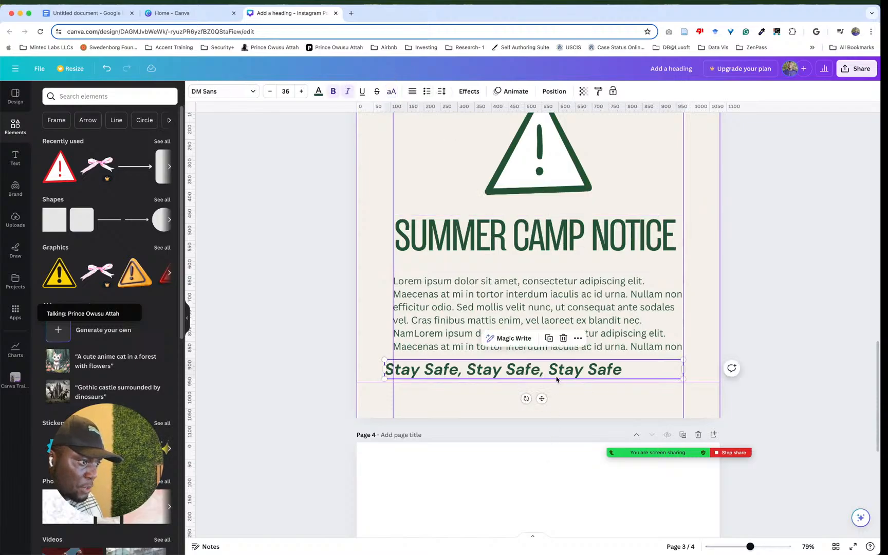
{"action": "left_click", "coordinate": [413, 92]}
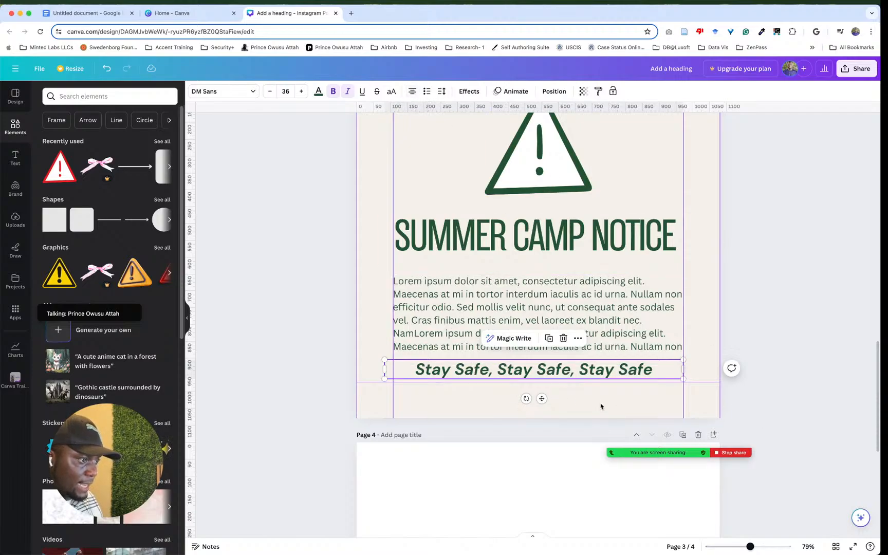
{"action": "left_click_drag", "start_coordinate": [384, 369], "coordinate": [389, 369]}
{"action": "left_click", "coordinate": [811, 370]}
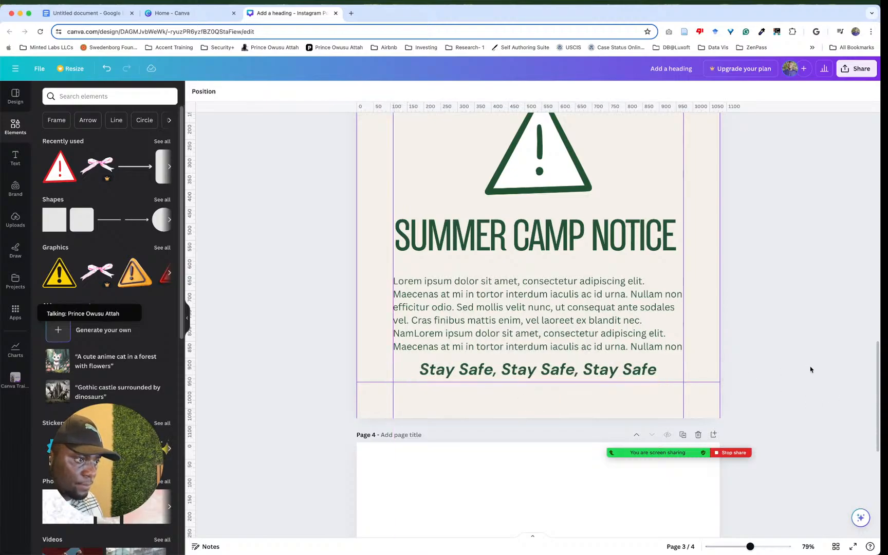
Step: Move the lorem ipsum paragraph on page 3 slightly up from the Stay Safe line and center-align its text
{"action": "left_click", "coordinate": [641, 362]}
{"action": "left_click_drag", "start_coordinate": [642, 362], "coordinate": [644, 355]}
{"action": "left_click", "coordinate": [763, 354]}
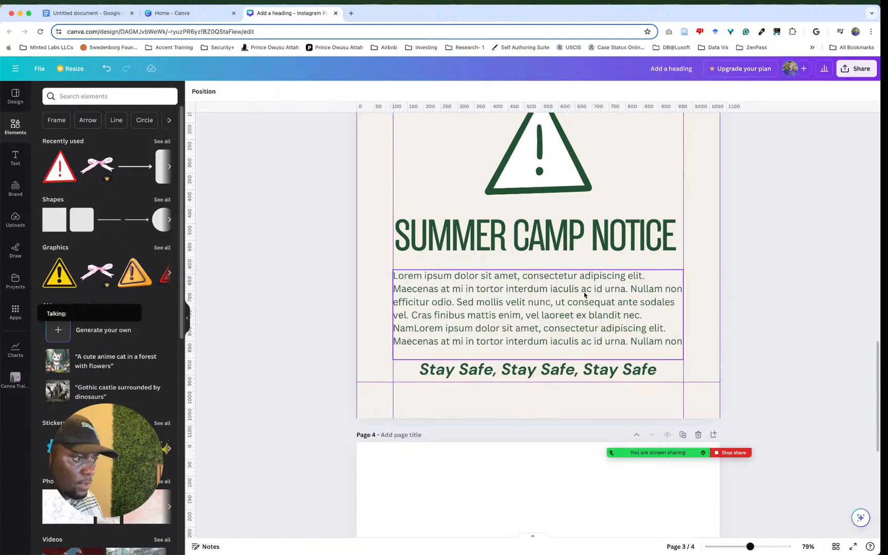
{"action": "left_click", "coordinate": [584, 295]}
{"action": "left_click", "coordinate": [412, 91]}
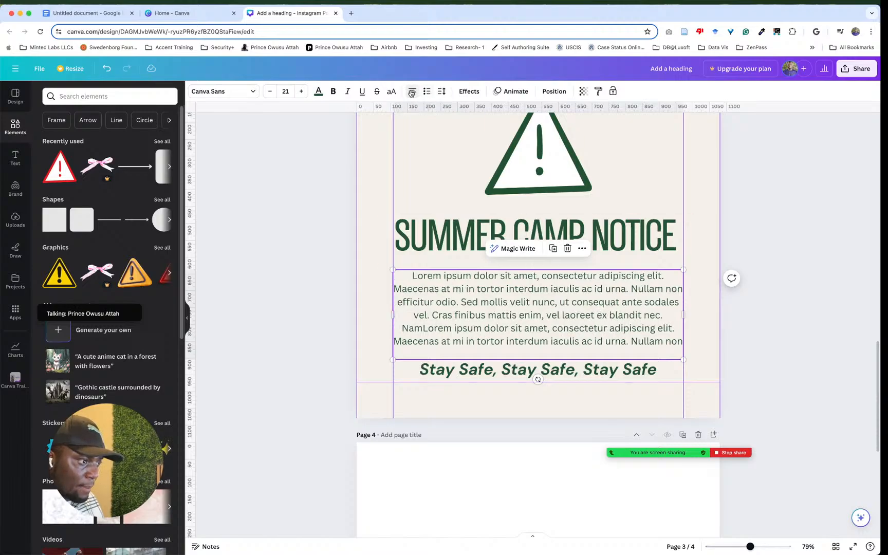
{"action": "left_click", "coordinate": [801, 243]}
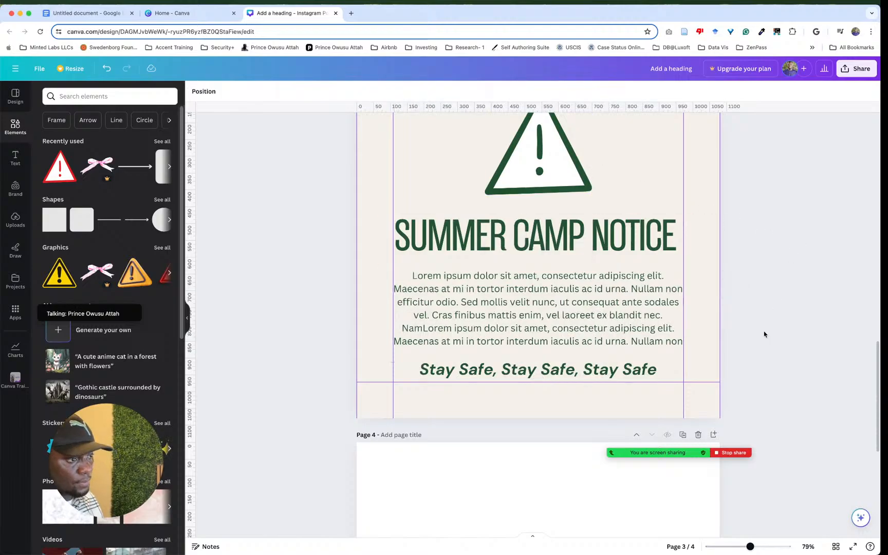
Step: Shrink the warning triangle on page 3 and shift the heading and the paragraph up toward it
{"action": "scroll", "coordinate": [746, 318], "scroll_direction": "up", "scroll_amount": 2}
{"action": "left_click", "coordinate": [589, 241]}
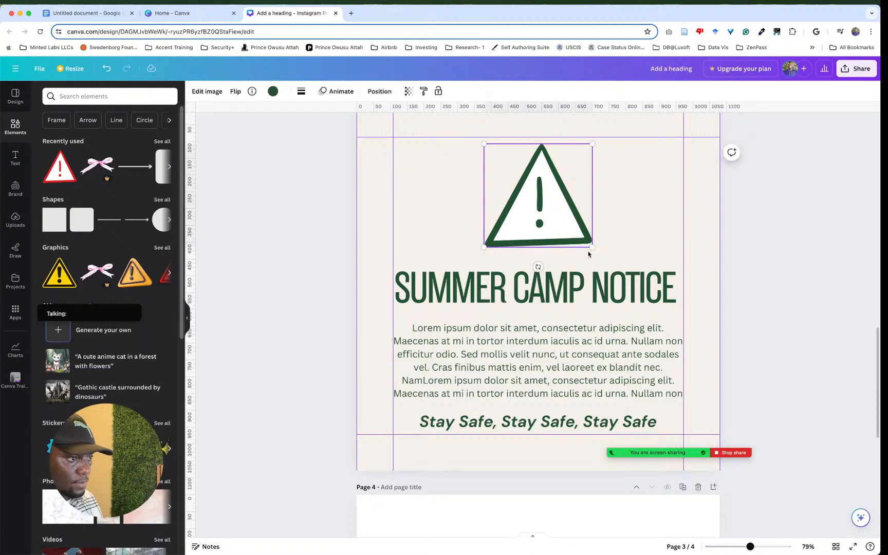
{"action": "left_click_drag", "start_coordinate": [592, 248], "coordinate": [574, 229]}
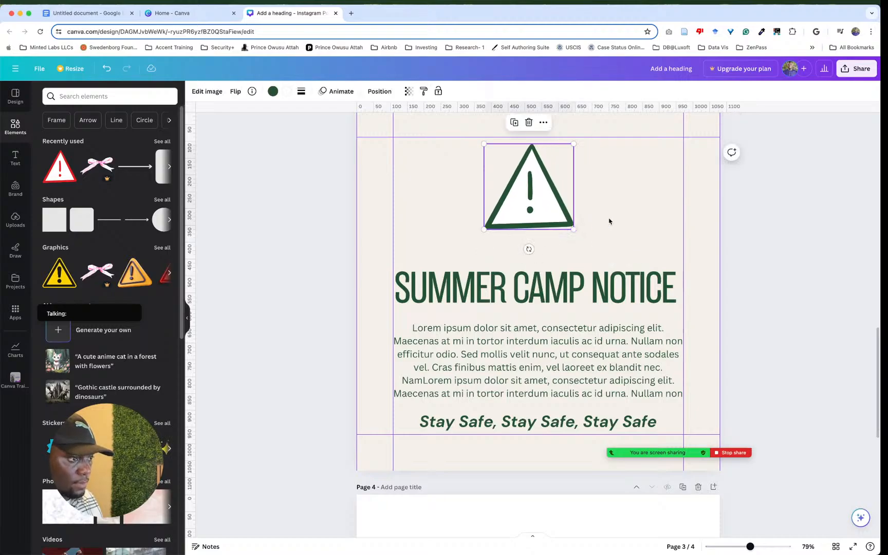
{"action": "left_click", "coordinate": [612, 275]}
{"action": "left_click_drag", "start_coordinate": [609, 294], "coordinate": [609, 279]}
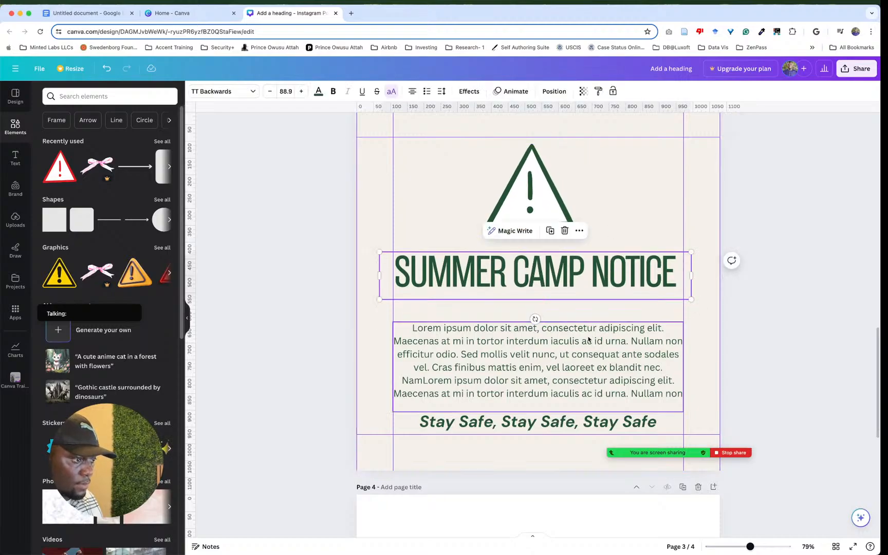
{"action": "left_click_drag", "start_coordinate": [589, 339], "coordinate": [589, 324]}
{"action": "left_click", "coordinate": [848, 345]}
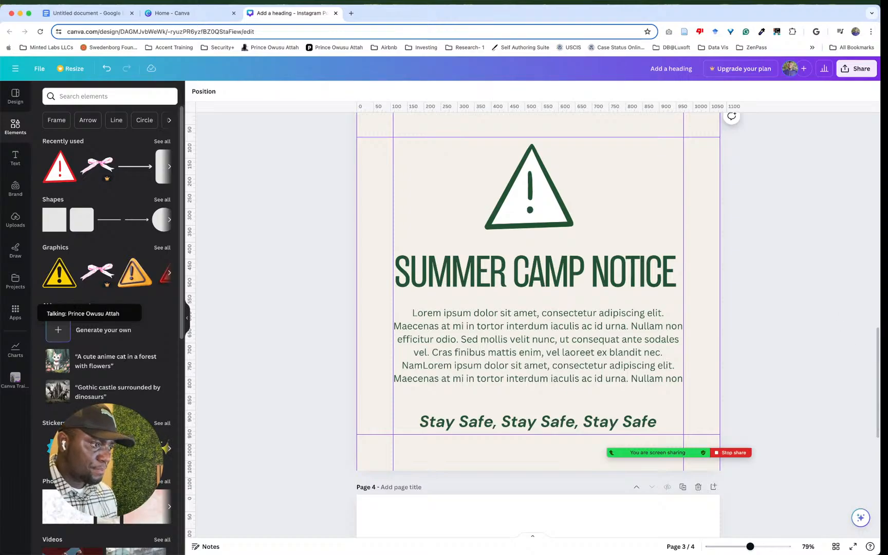
Step: Fine-tune the paragraph's vertical position on page 3 so it sits slightly closer beneath the SUMMER CAMP NOTICE heading
{"action": "left_click", "coordinate": [518, 308]}
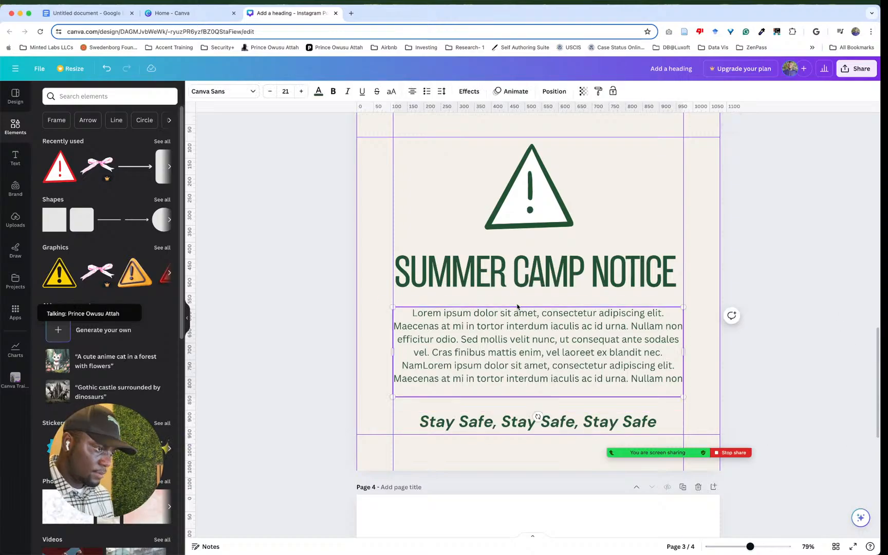
{"action": "left_click_drag", "start_coordinate": [518, 307], "coordinate": [518, 300]}
{"action": "left_click", "coordinate": [749, 236]}
{"action": "left_click", "coordinate": [604, 348]}
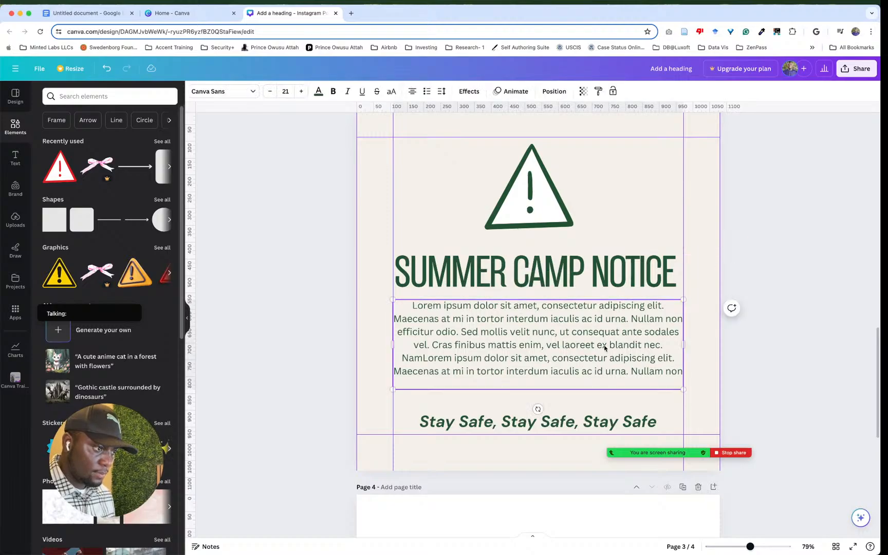
{"action": "left_click_drag", "start_coordinate": [604, 348], "coordinate": [604, 351]}
{"action": "left_click", "coordinate": [826, 247]}
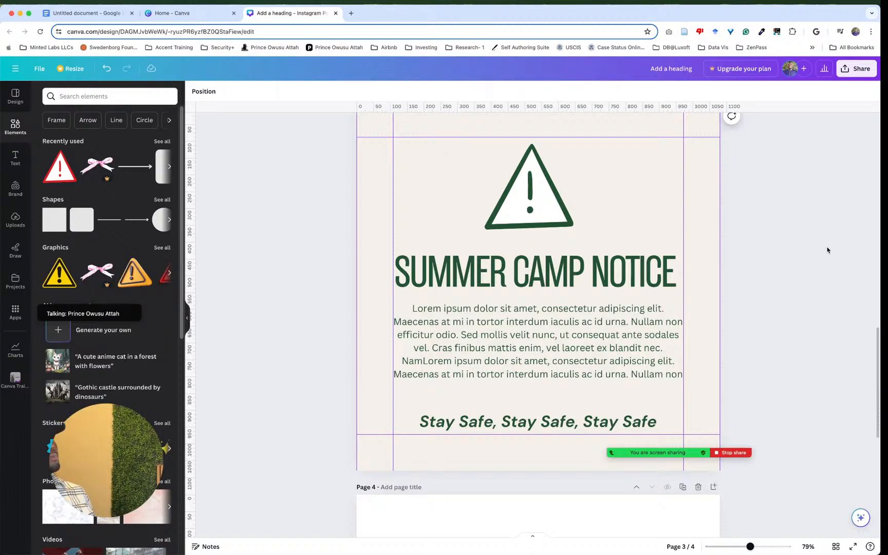
Step: Compare the centered layout on page 3 with the two-column layout on page 2
{"action": "scroll", "coordinate": [802, 248], "scroll_direction": "up", "scroll_amount": 10}
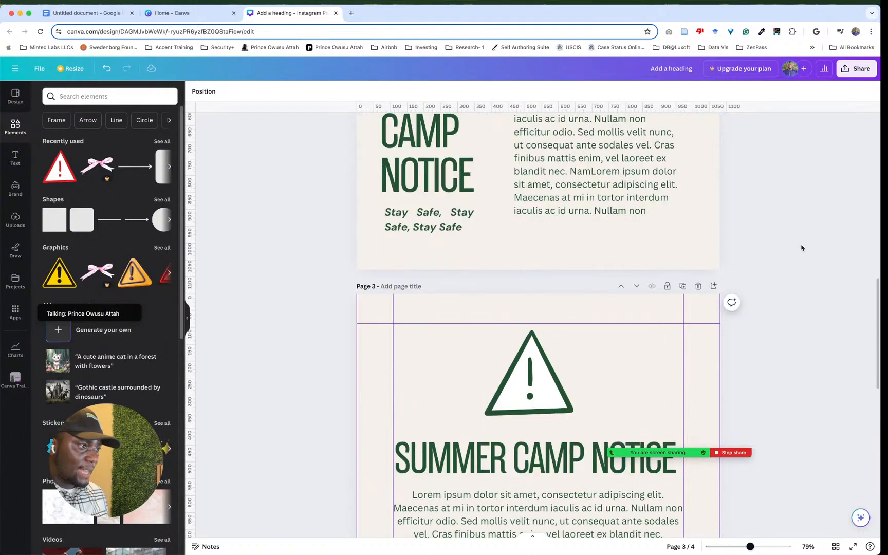
{"action": "scroll", "coordinate": [802, 249], "scroll_direction": "up", "scroll_amount": 5}
{"action": "scroll", "coordinate": [802, 248], "scroll_direction": "down", "scroll_amount": 20}
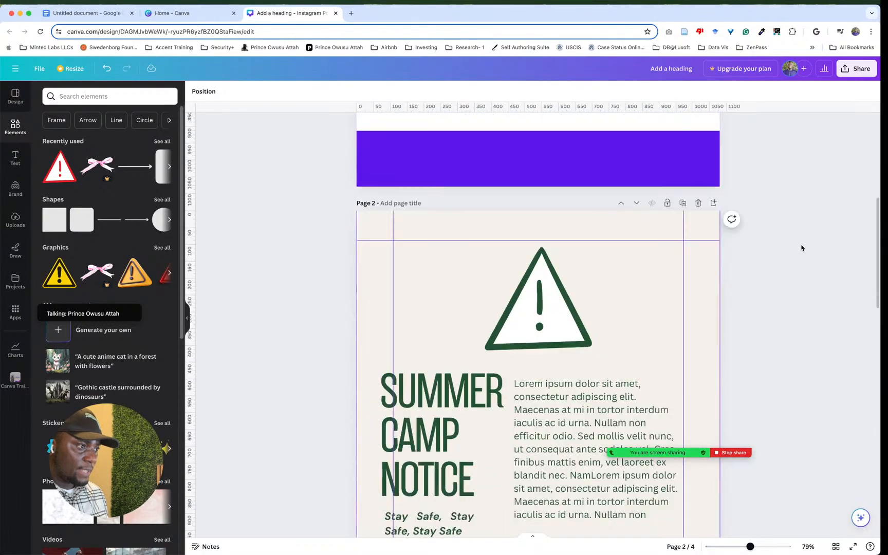
{"action": "scroll", "coordinate": [802, 248], "scroll_direction": "down", "scroll_amount": 2}
{"action": "scroll", "coordinate": [802, 249], "scroll_direction": "up", "scroll_amount": 8}
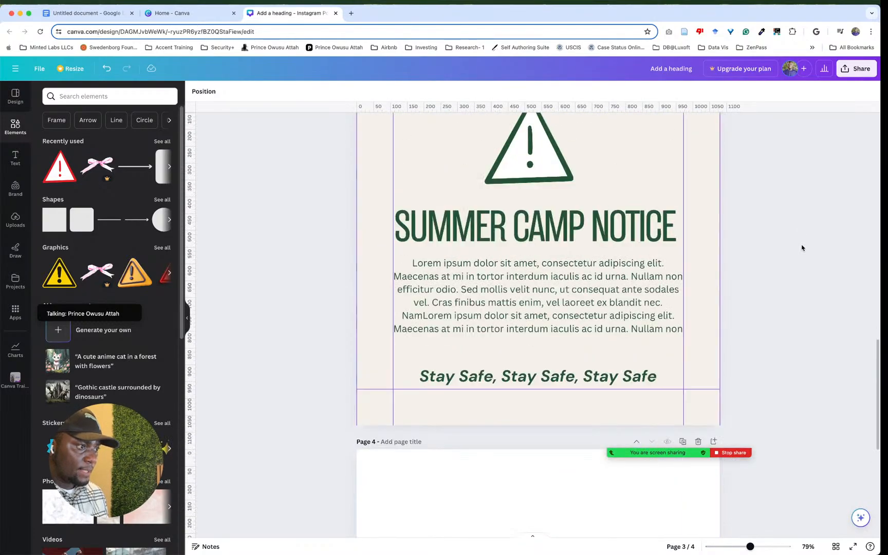
{"action": "scroll", "coordinate": [801, 248], "scroll_direction": "down", "scroll_amount": 2}
Step: Search the elements for "tree" and add the bright green leafy tree graphic with a brown trunk to page 3
{"action": "left_click", "coordinate": [520, 246]}
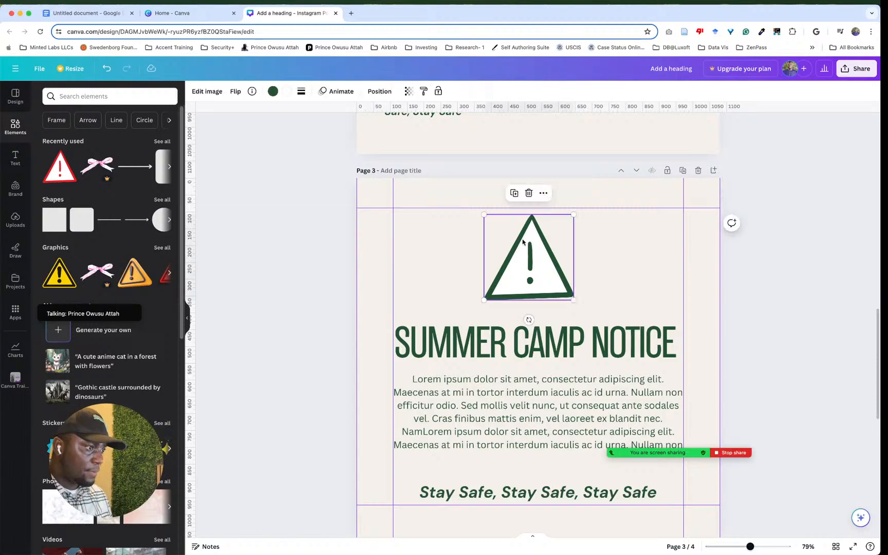
{"action": "left_click", "coordinate": [71, 96]}
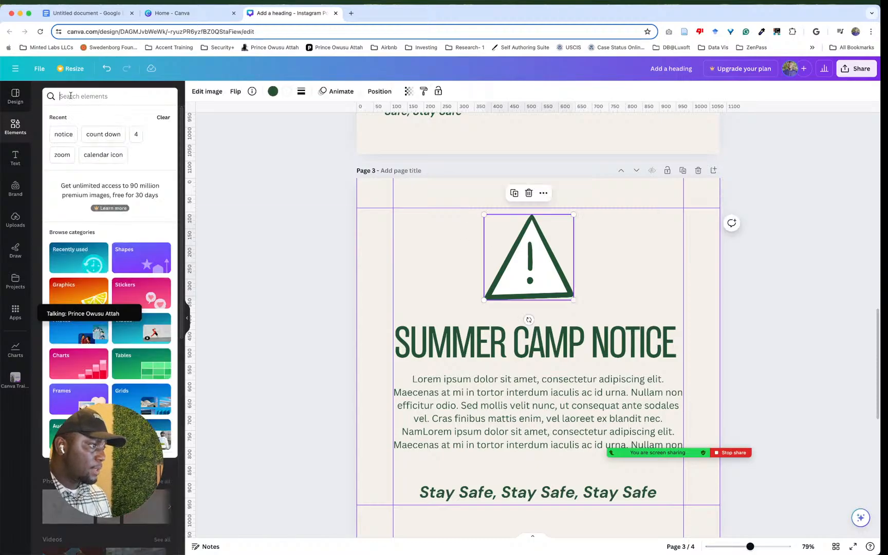
{"action": "type", "text": "tree"}
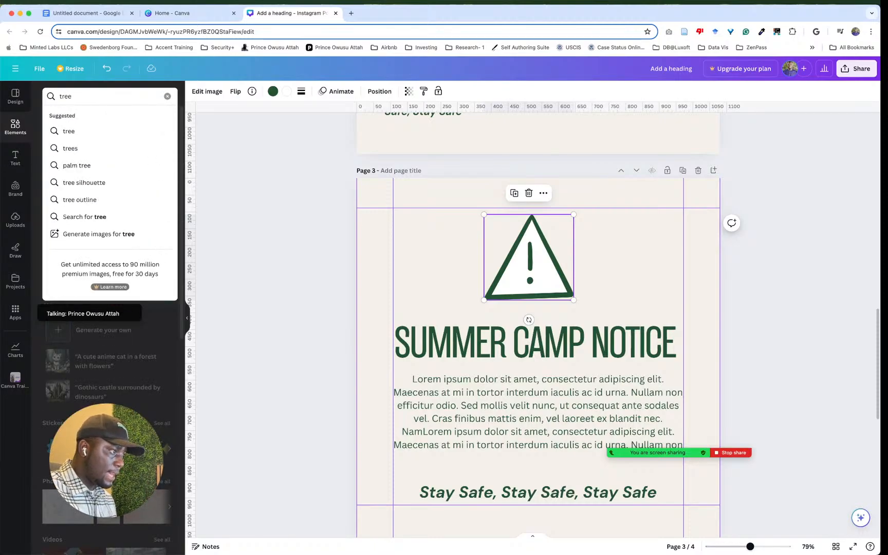
{"action": "key", "text": "Return"}
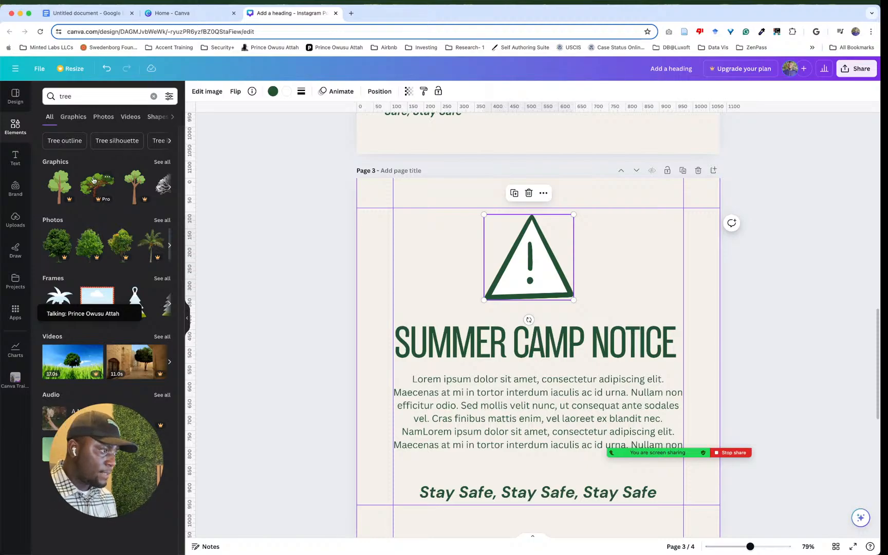
{"action": "left_click", "coordinate": [168, 190]}
{"action": "left_click", "coordinate": [135, 187]}
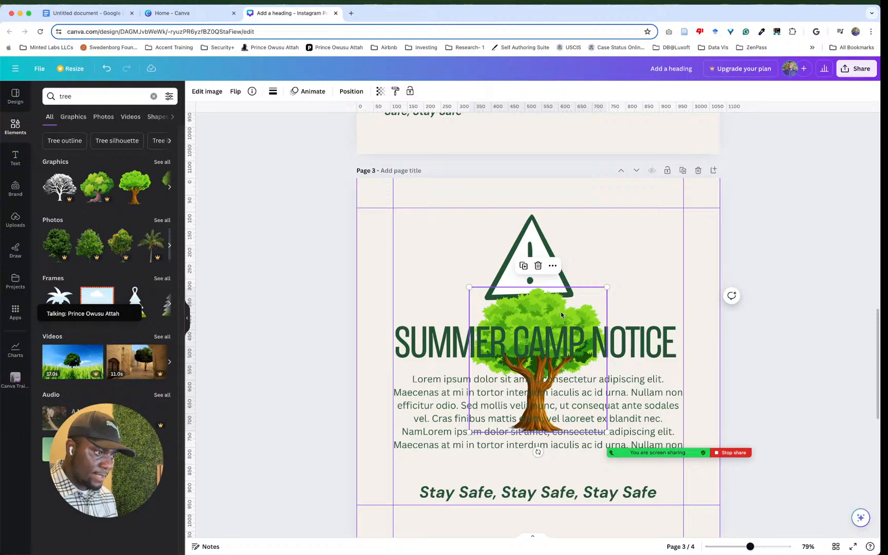
Step: Shrink the tree graphic and arrange it above the heading on the left of the warning triangle, shifting the triangle to the right
{"action": "left_click_drag", "start_coordinate": [561, 315], "coordinate": [559, 214]}
{"action": "left_click_drag", "start_coordinate": [604, 188], "coordinate": [567, 225]}
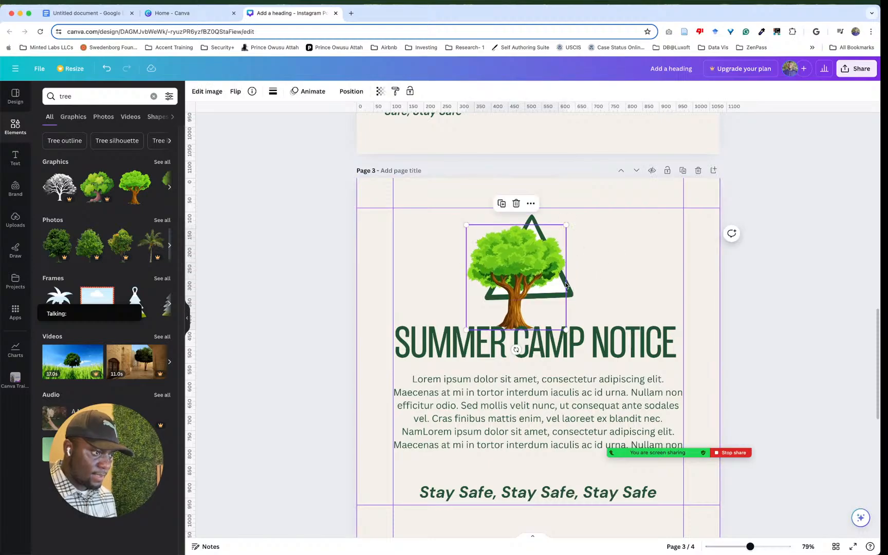
{"action": "left_click_drag", "start_coordinate": [571, 291], "coordinate": [597, 301]}
{"action": "left_click", "coordinate": [484, 257]}
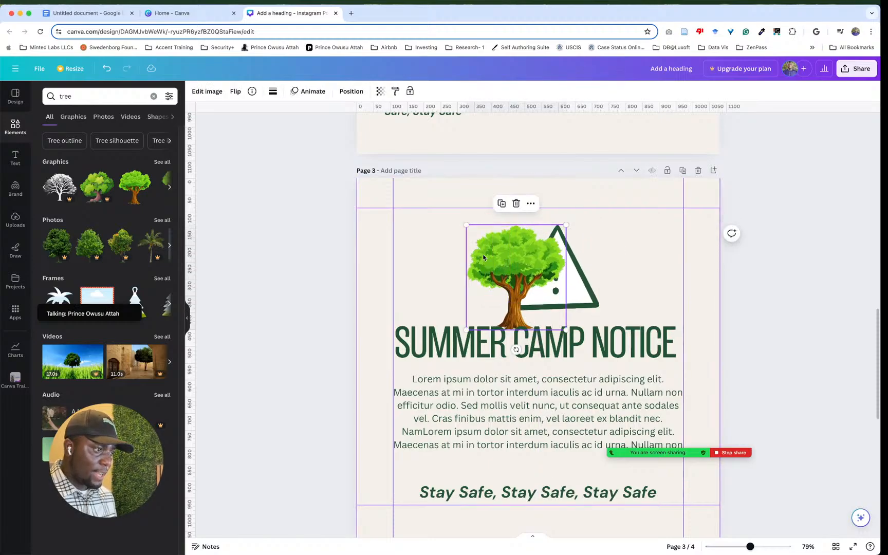
{"action": "left_click_drag", "start_coordinate": [483, 257], "coordinate": [467, 236]}
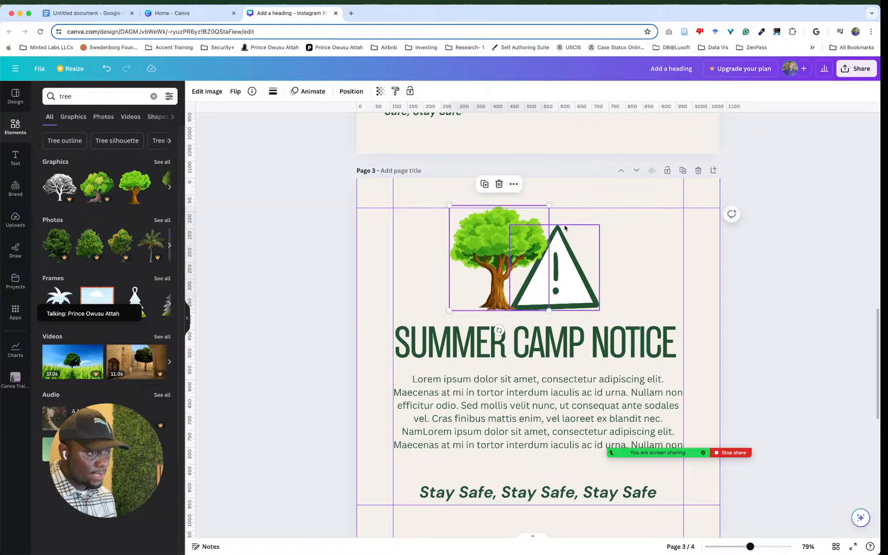
Step: Examine the warning triangle, heading, paragraph and Stay Safe line on page 3 as separate elements by selecting each in turn
{"action": "left_click", "coordinate": [563, 251]}
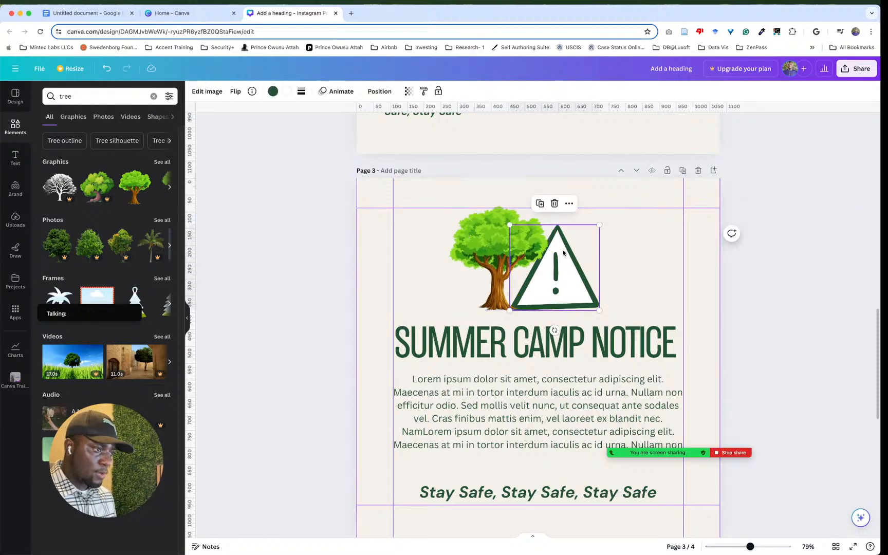
{"action": "left_click", "coordinate": [643, 225]}
{"action": "left_click", "coordinate": [565, 276]}
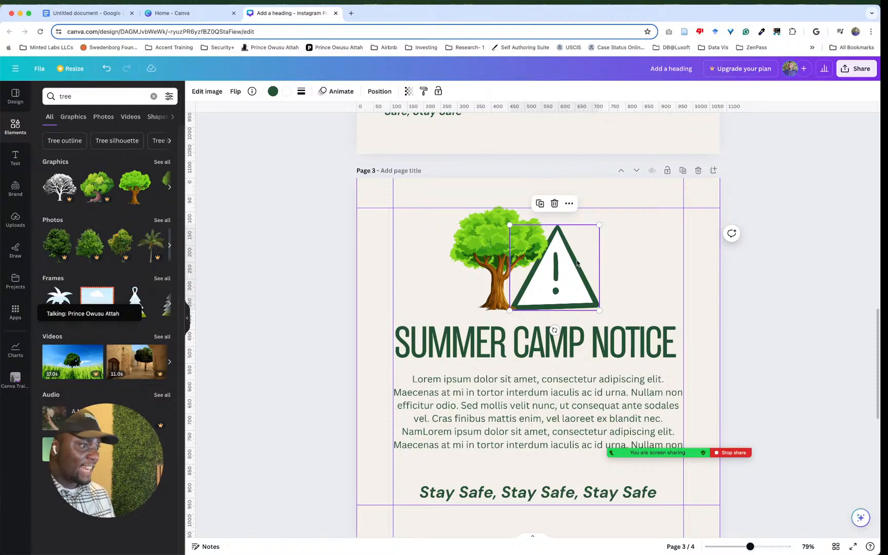
{"action": "left_click", "coordinate": [588, 344]}
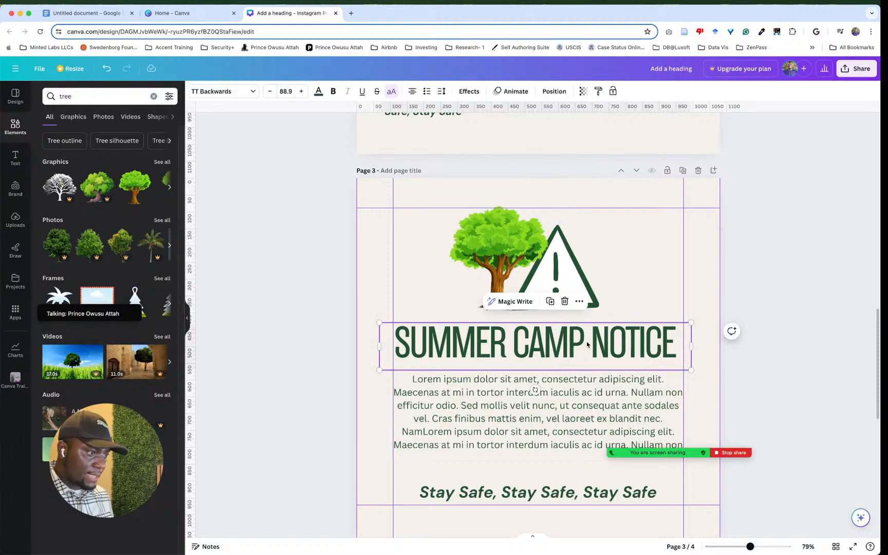
{"action": "left_click", "coordinate": [580, 412]}
{"action": "left_click", "coordinate": [556, 489]}
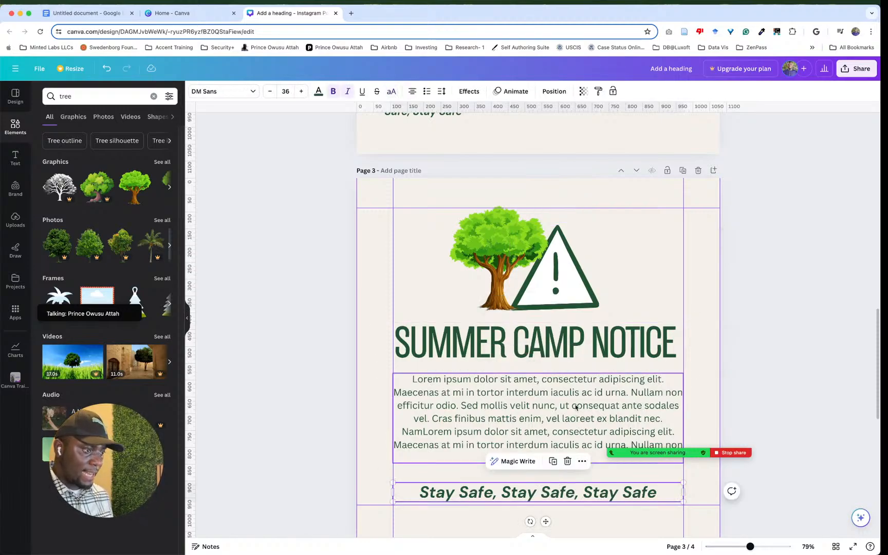
{"action": "left_click", "coordinate": [567, 451]}
{"action": "left_click", "coordinate": [573, 290]}
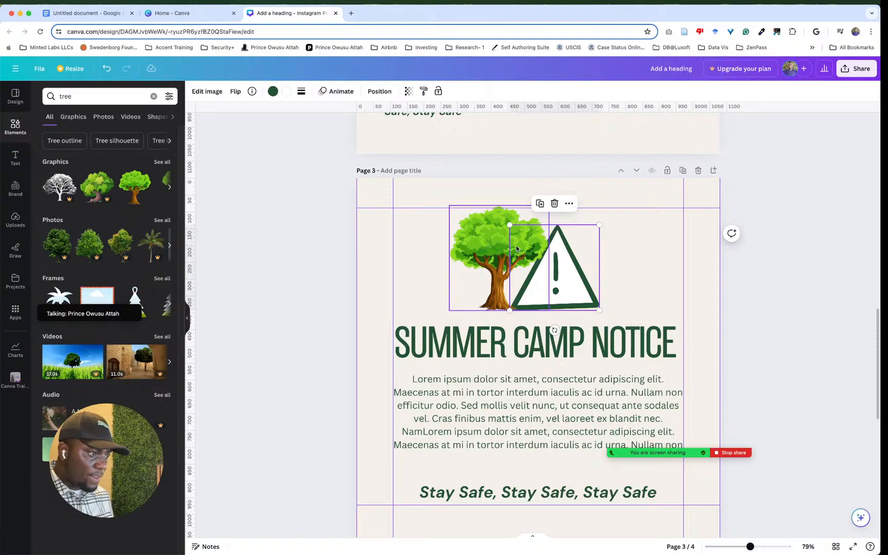
Step: Show the list of page 3's layers with the warning triangle selected
{"action": "right_click", "coordinate": [574, 275]}
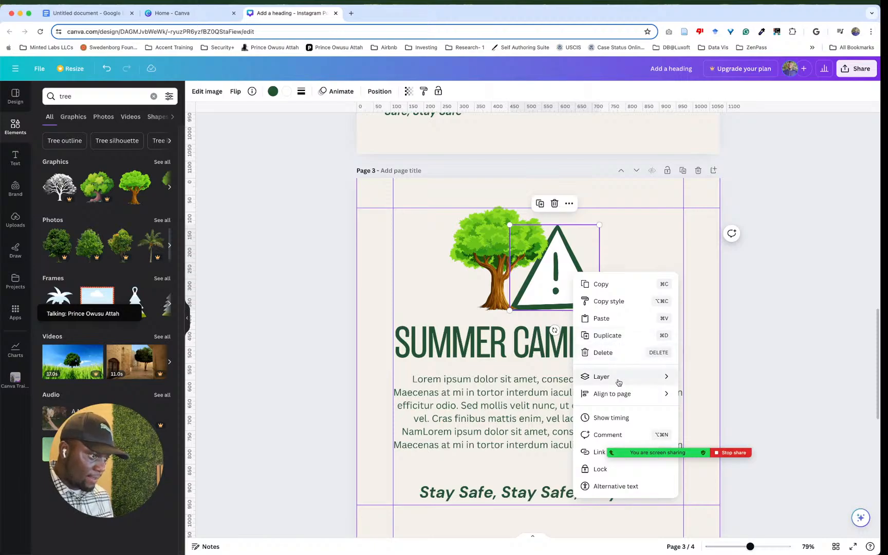
{"action": "mouse_move", "coordinate": [619, 382]}
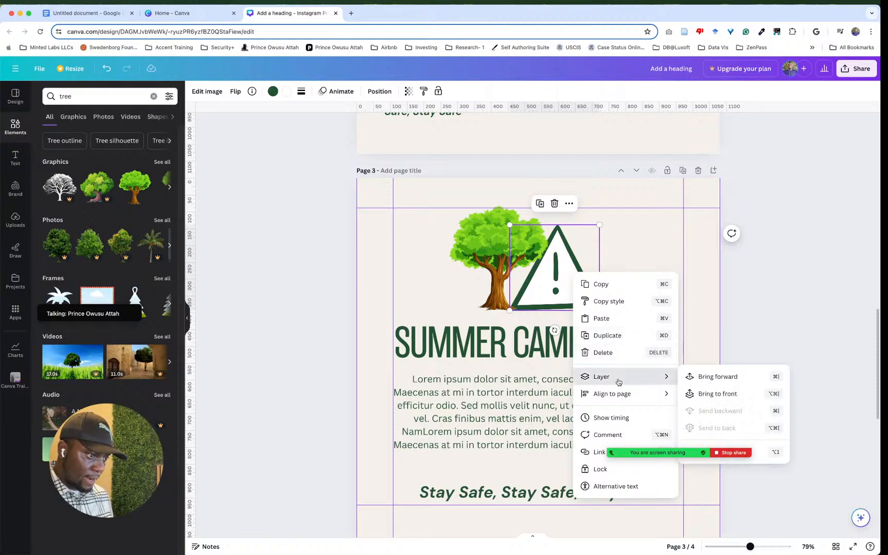
{"action": "mouse_move", "coordinate": [685, 455]}
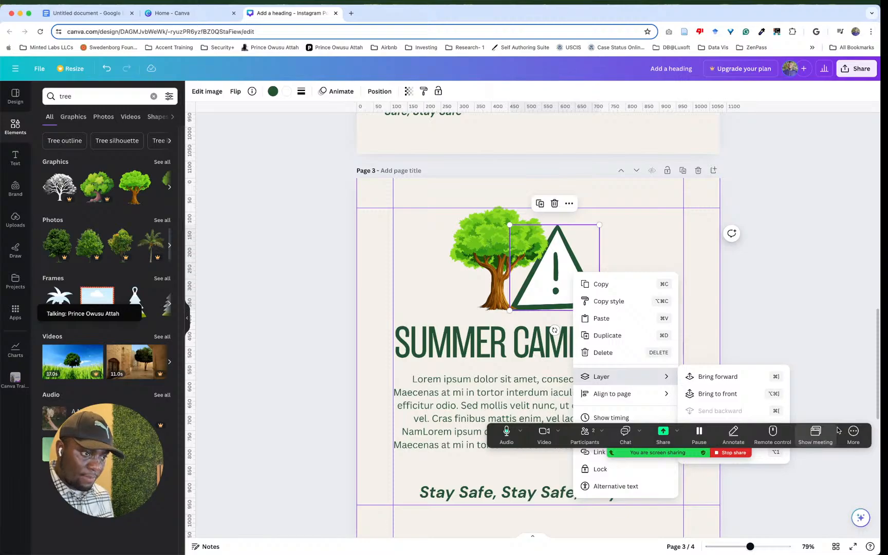
{"action": "left_click_drag", "start_coordinate": [808, 443], "coordinate": [350, 549]}
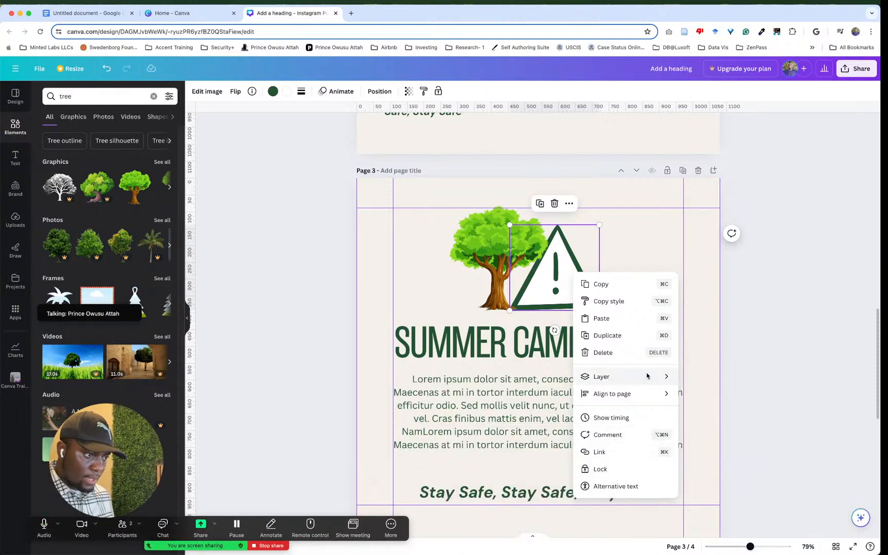
{"action": "mouse_move", "coordinate": [649, 377]}
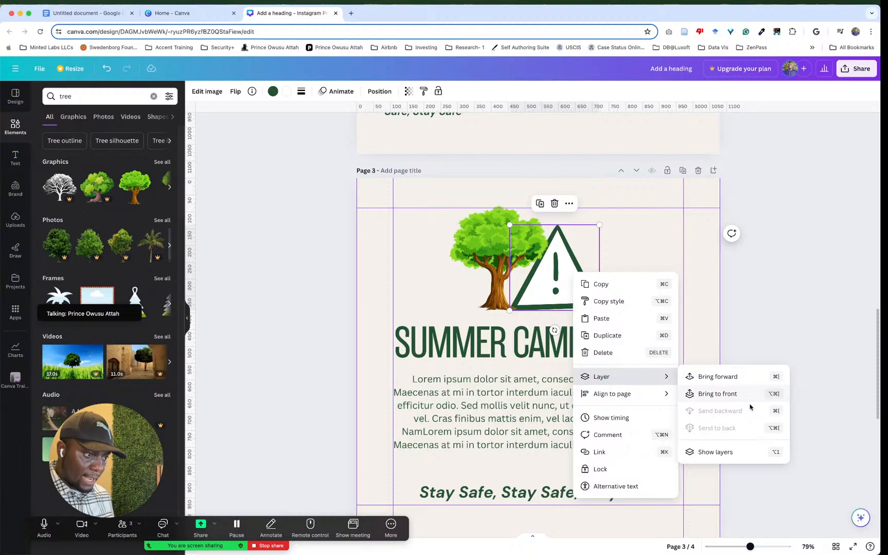
{"action": "left_click", "coordinate": [738, 453]}
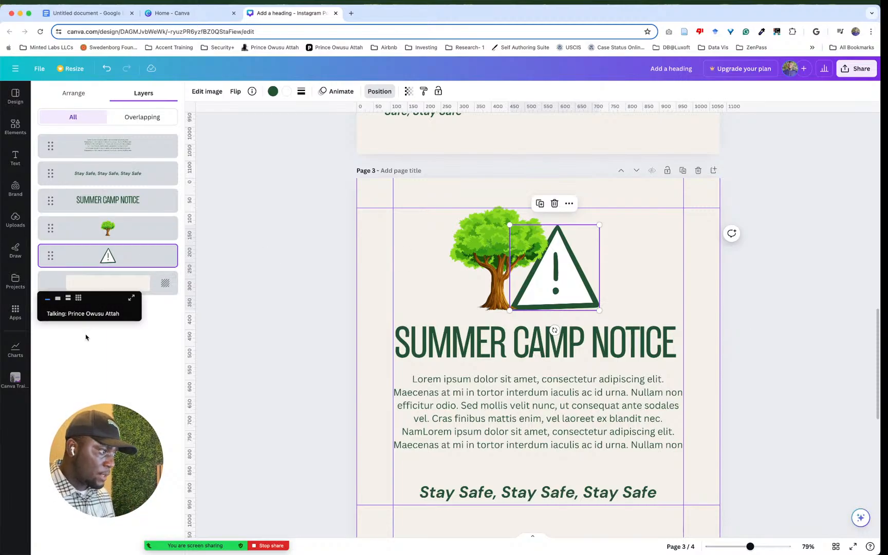
Step: Nudge the SUMMER CAMP NOTICE heading slightly down and to the right so it is centered over the paragraph
{"action": "left_click_drag", "start_coordinate": [113, 295], "coordinate": [109, 430]}
{"action": "left_click", "coordinate": [484, 449]}
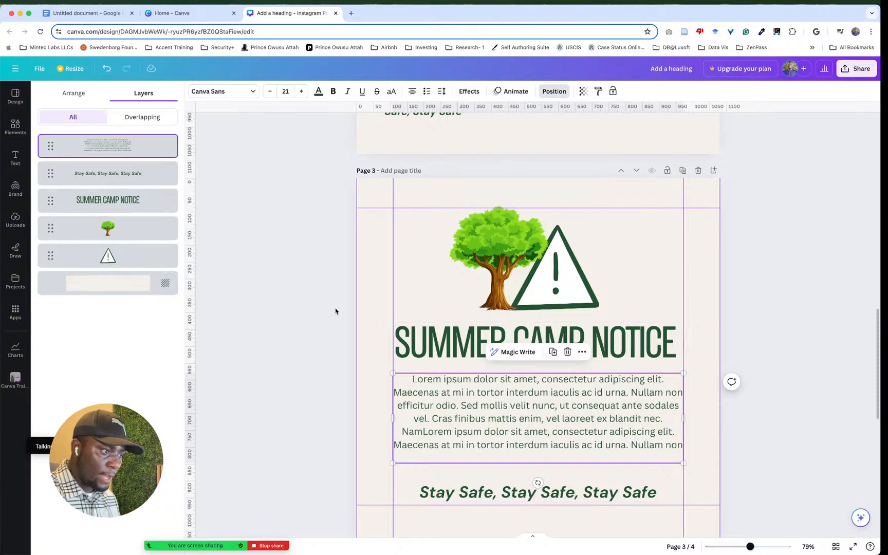
{"action": "left_click", "coordinate": [461, 345]}
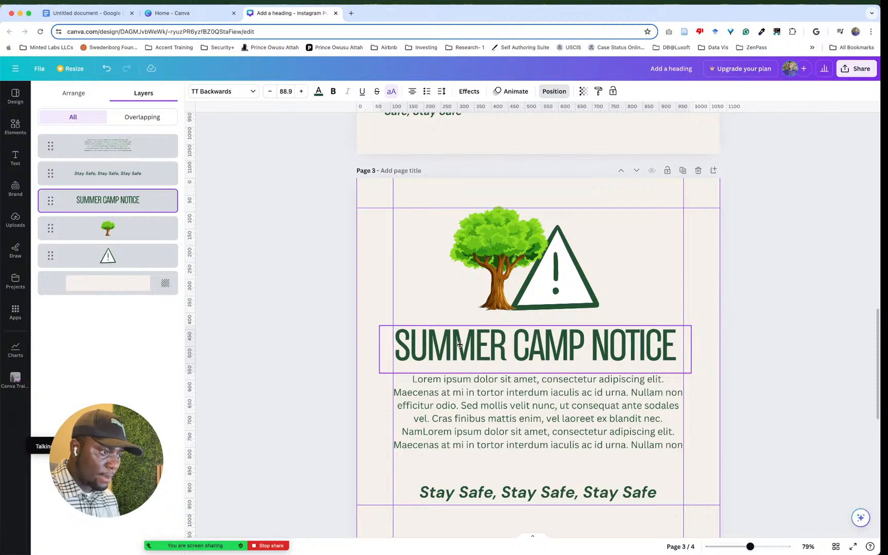
{"action": "left_click_drag", "start_coordinate": [461, 344], "coordinate": [463, 344]}
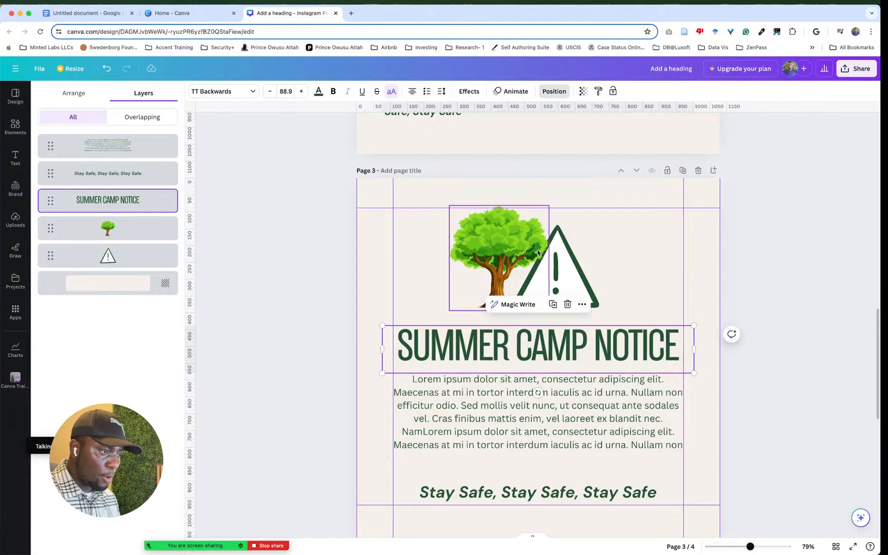
Step: Move the warning triangle's layer above the tree's layer and place the triangle over the tree
{"action": "left_click", "coordinate": [590, 273]}
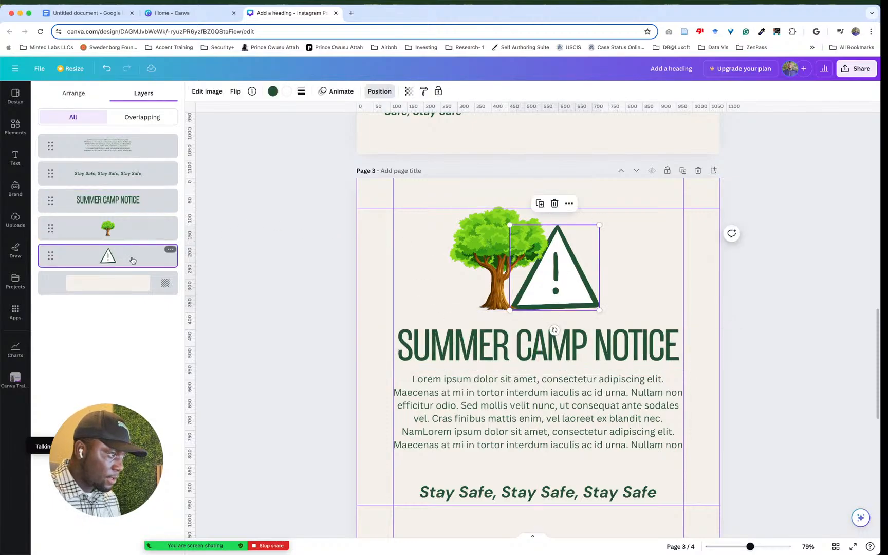
{"action": "left_click_drag", "start_coordinate": [132, 261], "coordinate": [134, 208]}
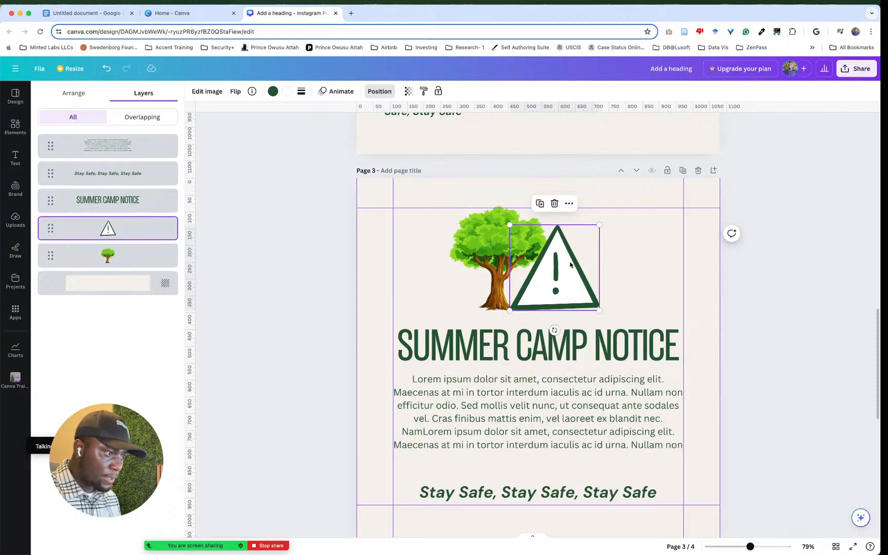
{"action": "left_click_drag", "start_coordinate": [570, 264], "coordinate": [515, 256]}
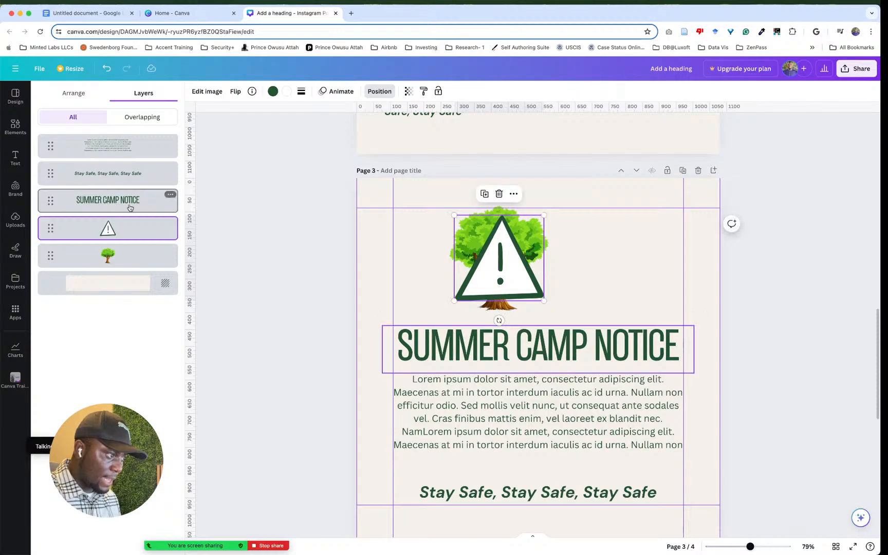
{"action": "mouse_move", "coordinate": [109, 230]}
{"action": "left_mouse_down"}
{"action": "mouse_move", "coordinate": [107, 259]}
{"action": "mouse_move", "coordinate": [107, 208]}
{"action": "mouse_move", "coordinate": [107, 229]}
{"action": "left_mouse_up"}
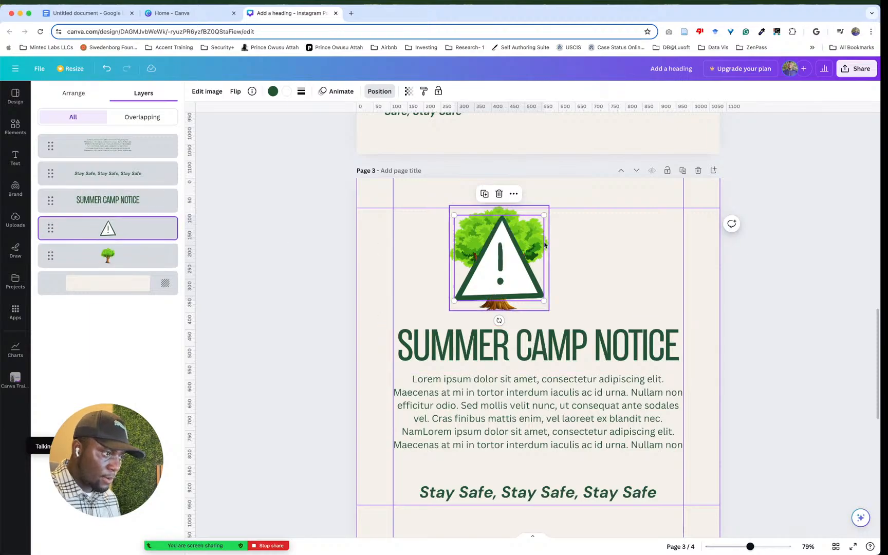
Step: Shrink the warning triangle in the middle of the tree and center both graphics horizontally above the heading
{"action": "left_click_drag", "start_coordinate": [546, 216], "coordinate": [550, 251]}
{"action": "left_click", "coordinate": [603, 248]}
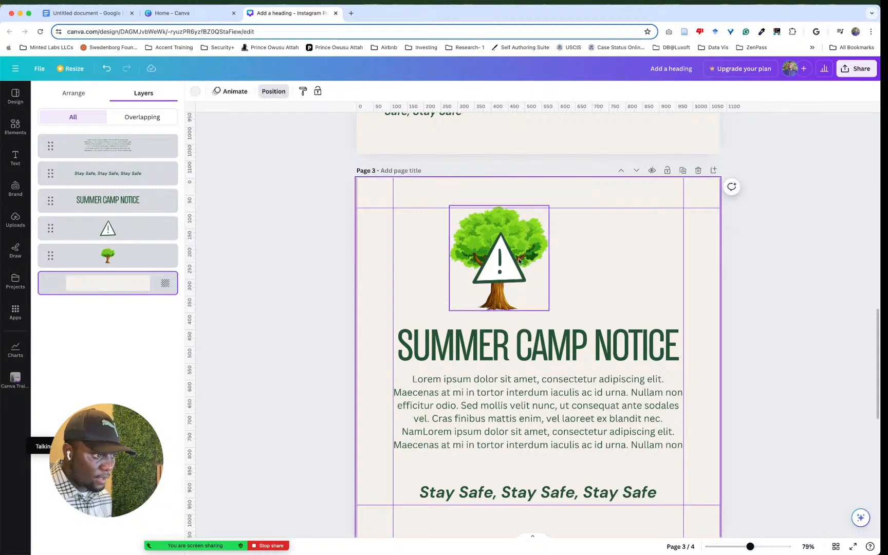
{"action": "left_click", "coordinate": [506, 229]}
{"action": "left_click_drag", "start_coordinate": [506, 230], "coordinate": [524, 230]}
{"action": "left_click", "coordinate": [595, 247]}
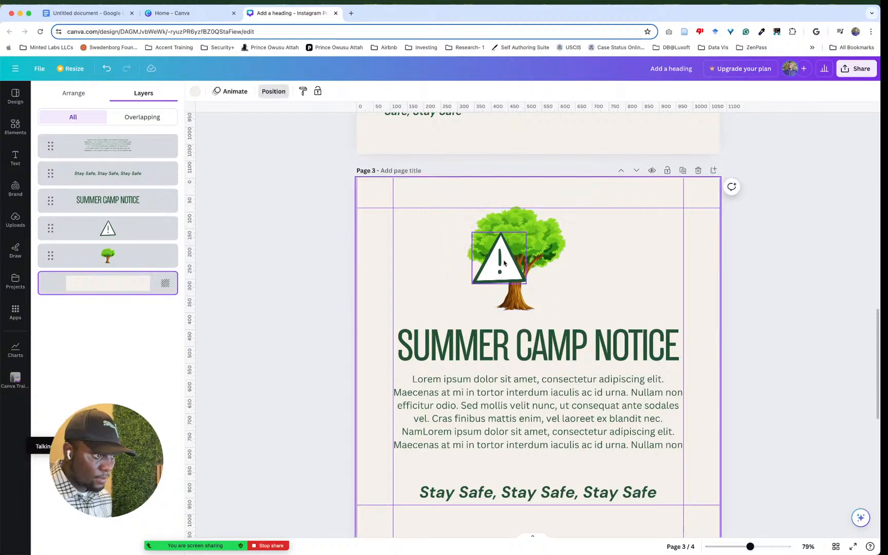
{"action": "left_click", "coordinate": [517, 259]}
{"action": "left_click", "coordinate": [629, 259]}
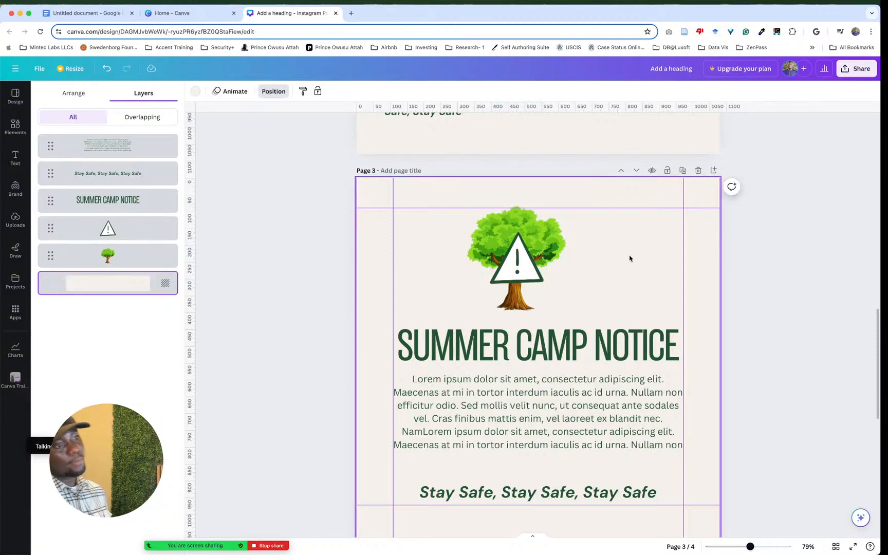
{"action": "left_click_drag", "start_coordinate": [592, 241], "coordinate": [525, 266]}
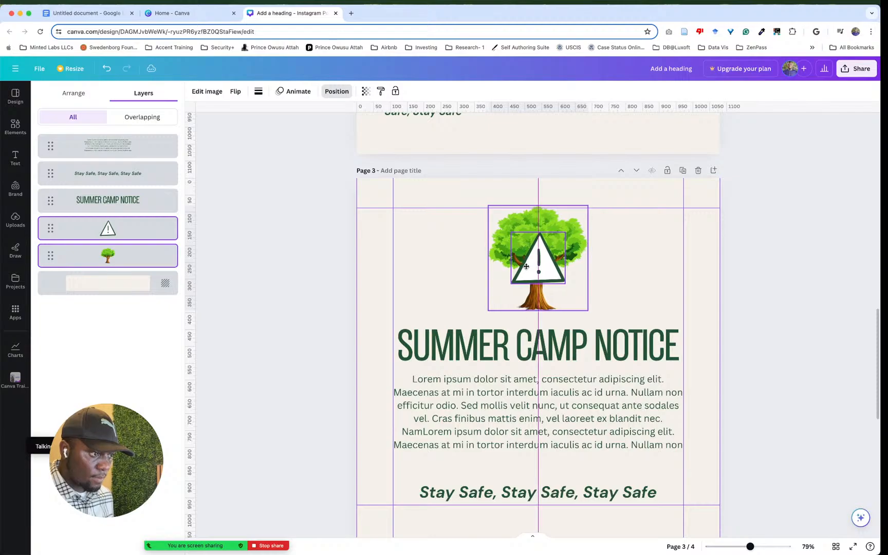
{"action": "left_click", "coordinate": [625, 269]}
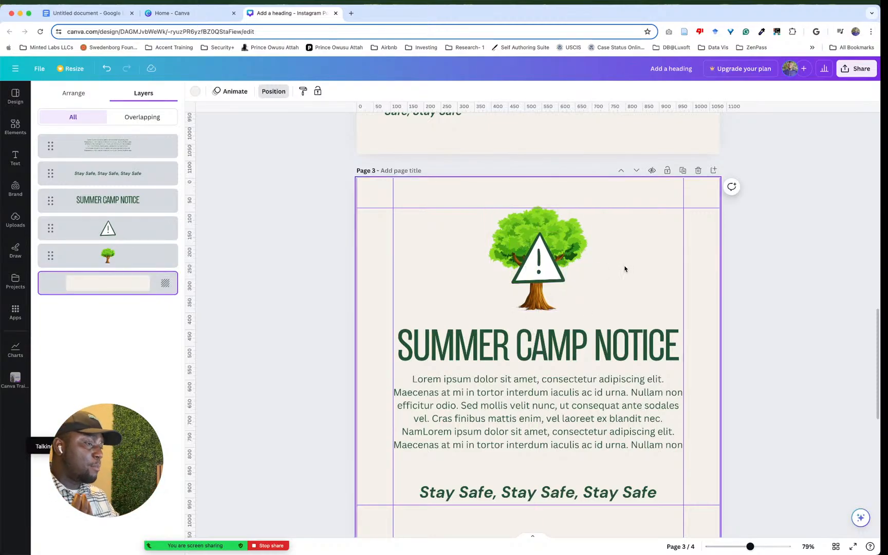
Step: Move the warning triangle to the right of the tree trunk's base and shift both graphics left to rebalance them above the heading
{"action": "left_click_drag", "start_coordinate": [546, 276], "coordinate": [588, 304]}
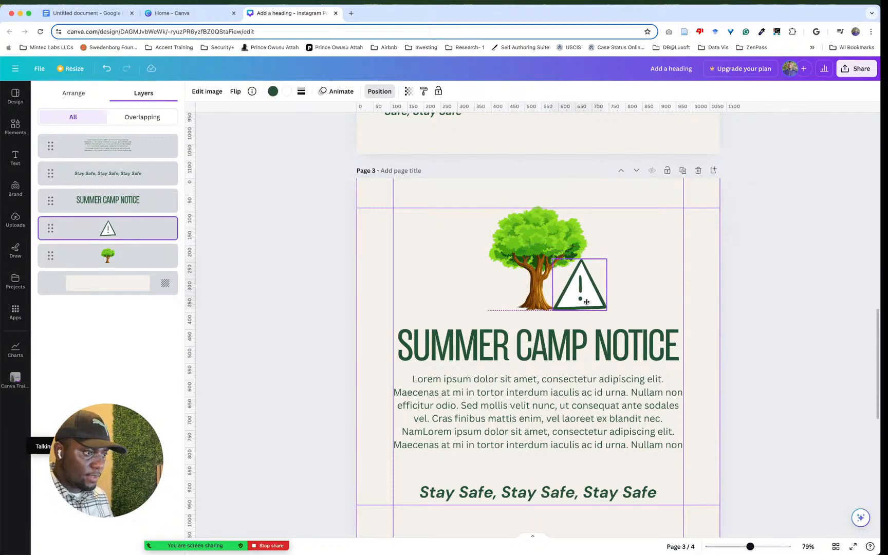
{"action": "left_click", "coordinate": [644, 256]}
{"action": "left_click", "coordinate": [571, 252]}
{"action": "left_click", "coordinate": [597, 300], "text": "shift"}
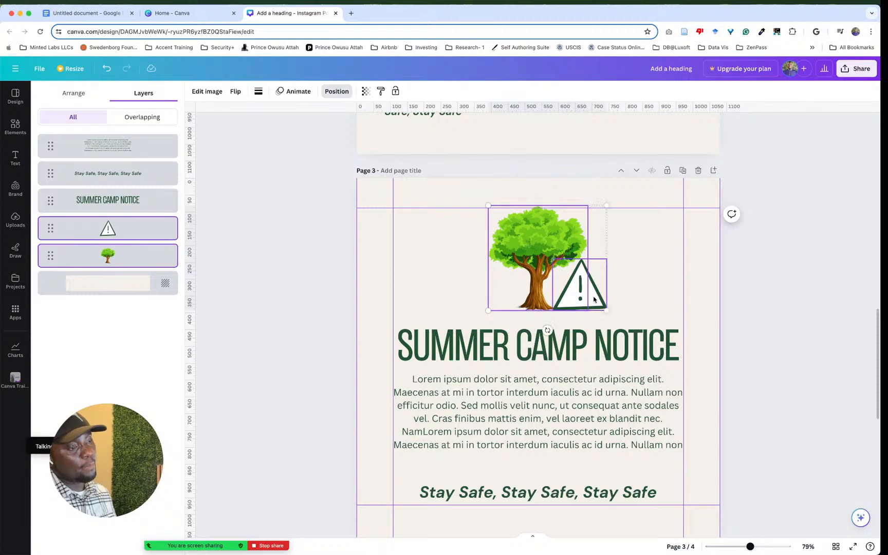
{"action": "mouse_move", "coordinate": [597, 299]}
{"action": "left_mouse_down"}
{"action": "mouse_move", "coordinate": [569, 299]}
{"action": "mouse_move", "coordinate": [580, 299]}
{"action": "left_mouse_up"}
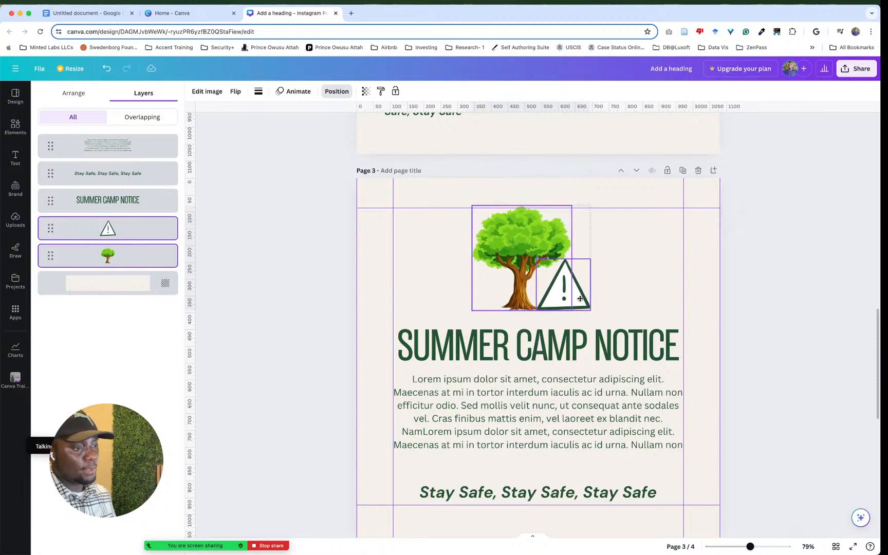
{"action": "left_click", "coordinate": [613, 289]}
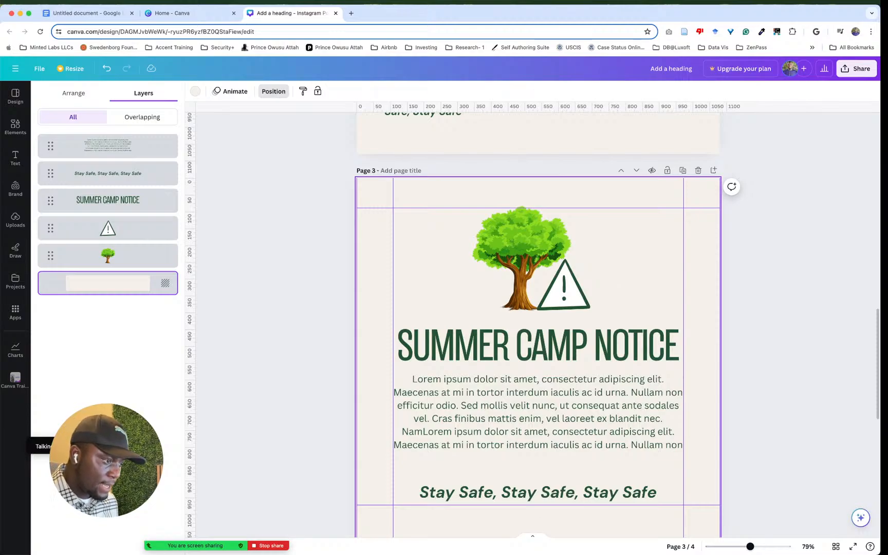
Step: Switch to Adobe Illustrator, deselect the heading group, and examine the 2024 Corporate Advisory Council sponsor banner at a larger zoom
{"action": "mouse_move", "coordinate": [503, 544]}
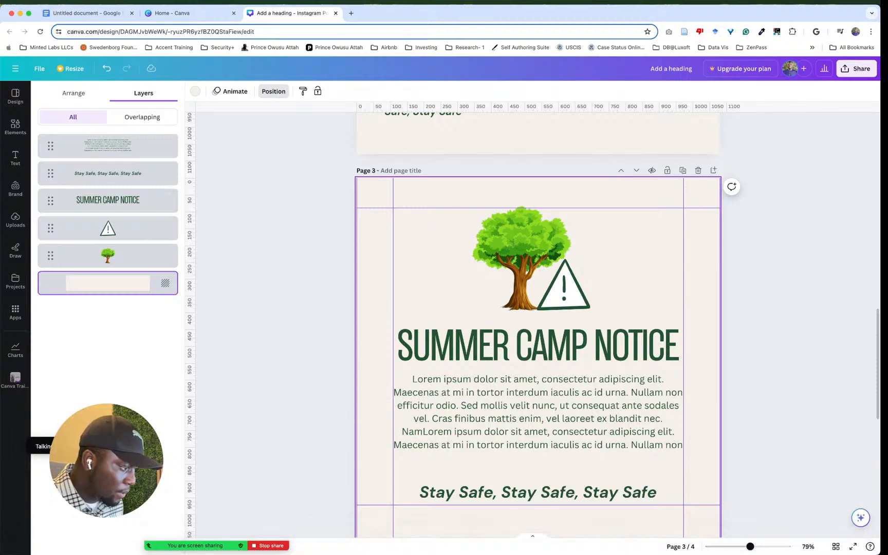
{"action": "left_click", "coordinate": [60, 545]}
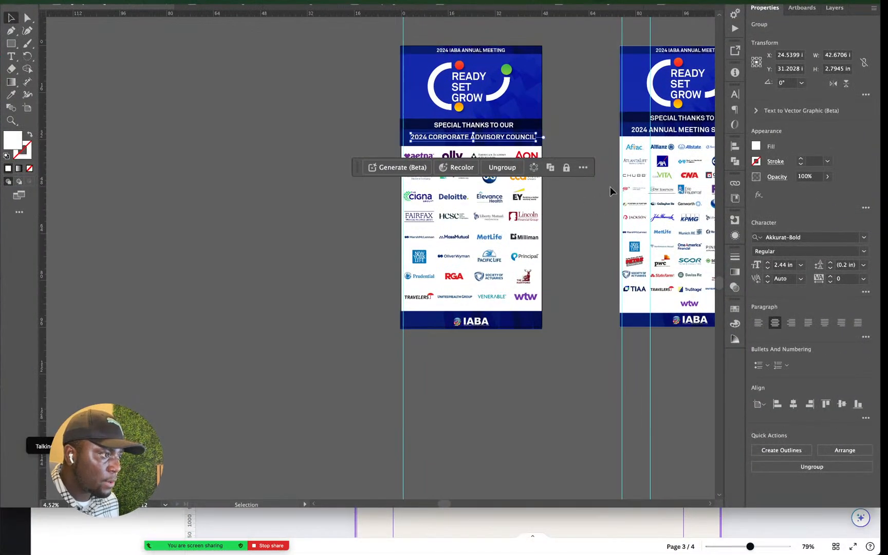
{"action": "left_click", "coordinate": [589, 220]}
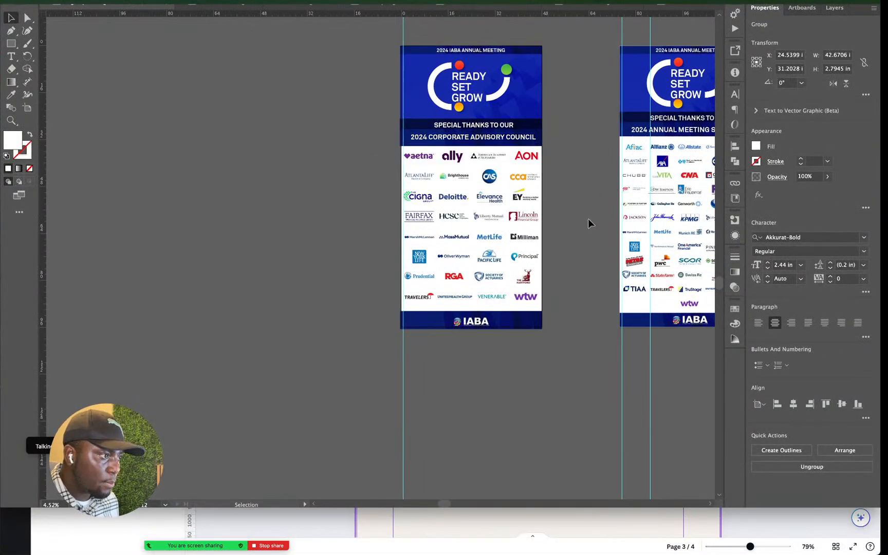
{"action": "scroll", "coordinate": [589, 221], "scroll_direction": "up", "scroll_amount": 2}
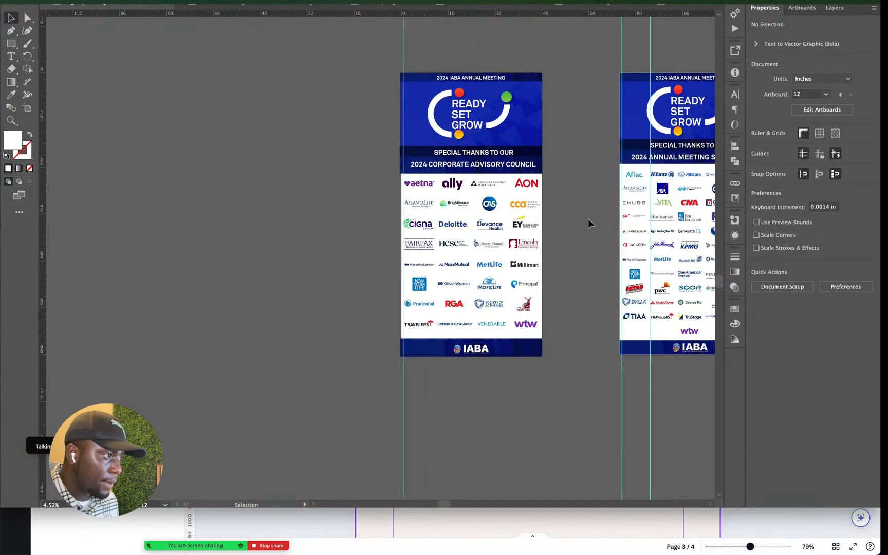
{"action": "scroll", "coordinate": [236, 106], "scroll_direction": "up", "scroll_amount": 1}
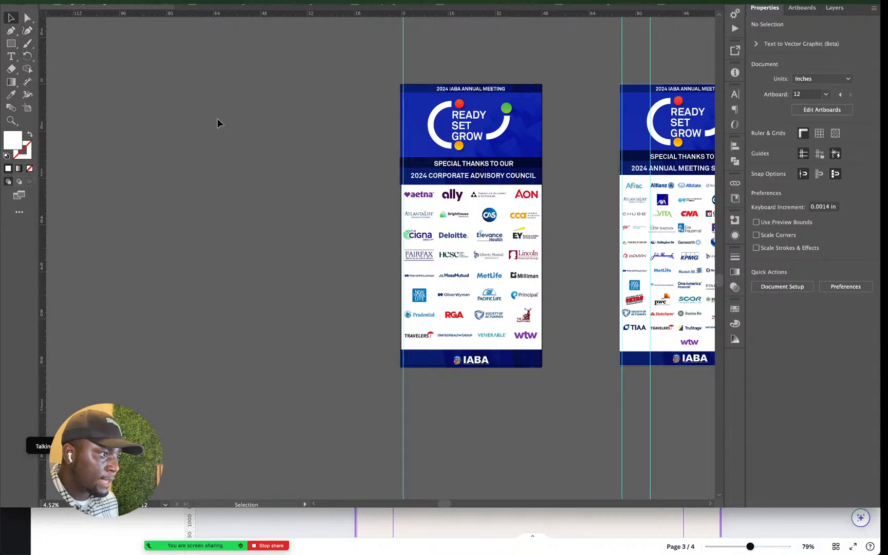
{"action": "scroll", "coordinate": [217, 122], "scroll_direction": "up", "scroll_amount": 10}
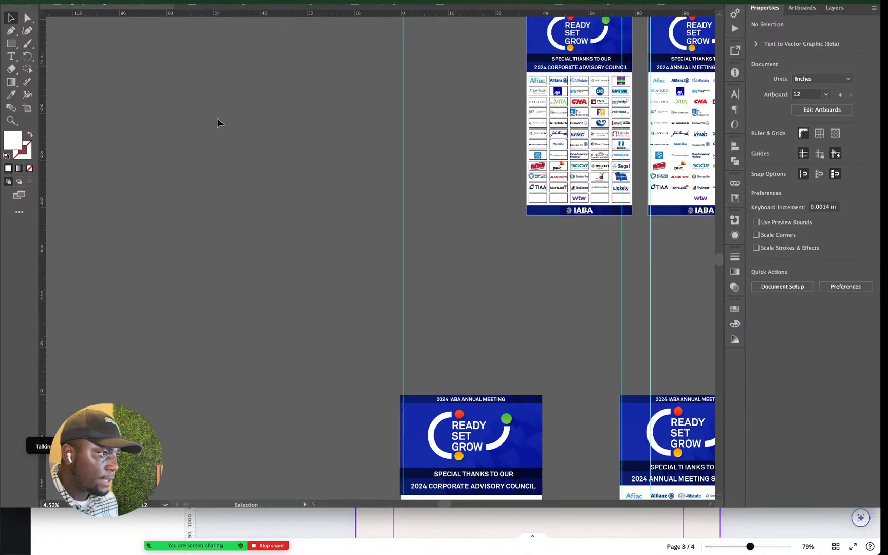
{"action": "scroll", "coordinate": [218, 123], "scroll_direction": "down", "scroll_amount": 5}
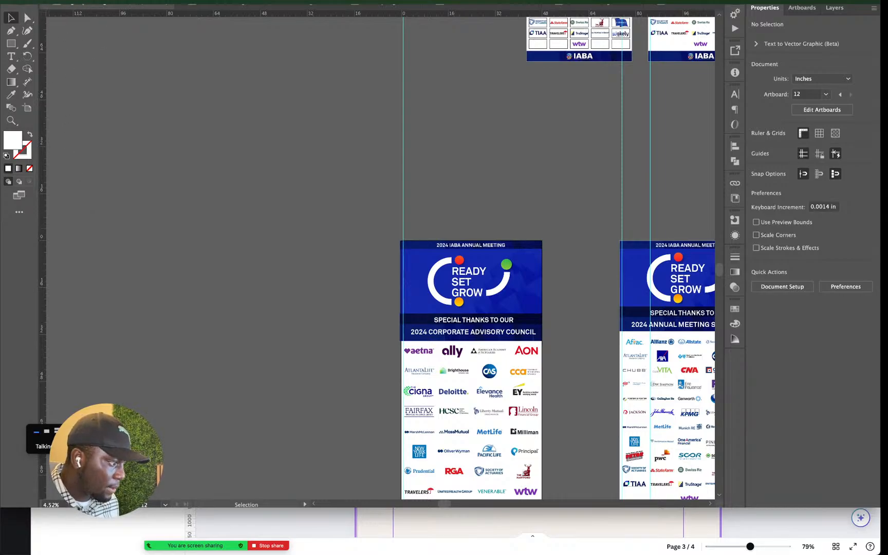
{"action": "left_click", "coordinate": [68, 504]}
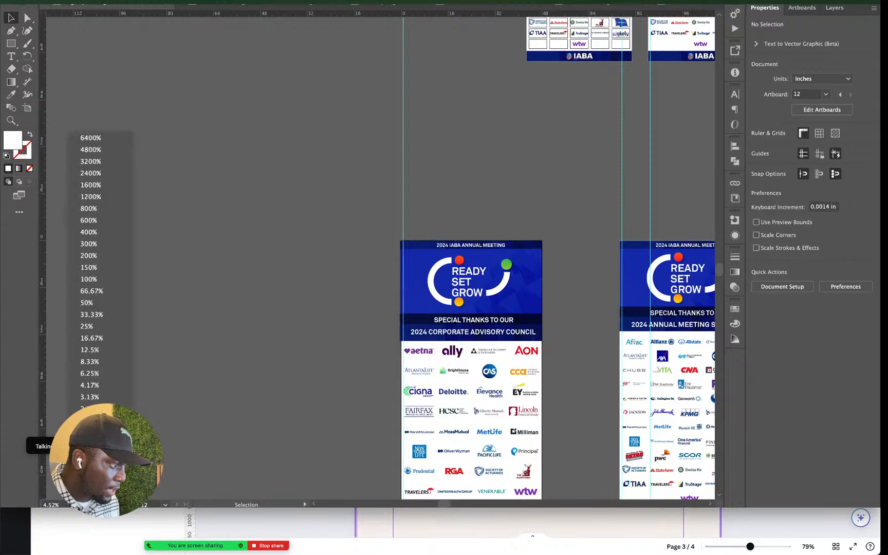
{"action": "key", "text": "super+0"}
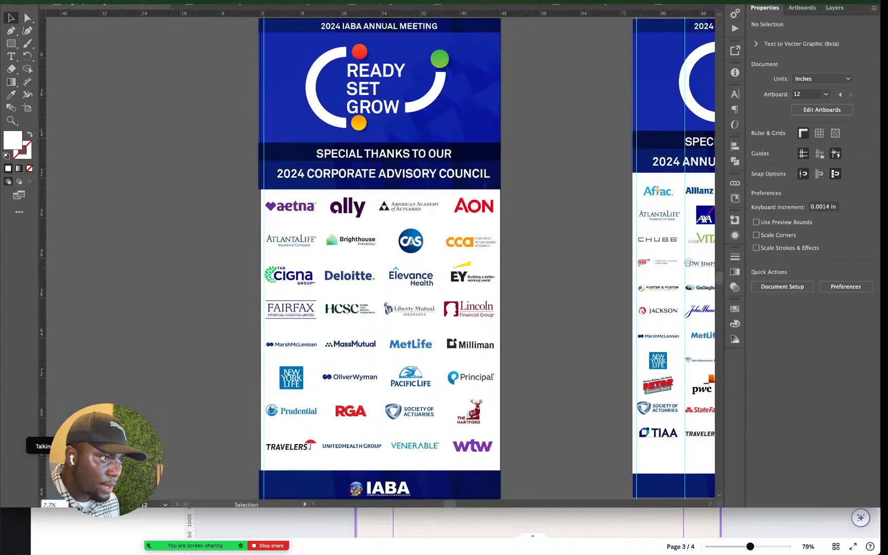
Step: Maximize the Illustrator window, dock the floating Properties panel beside the canvas, and collapse its panel group to icons
{"action": "mouse_move", "coordinate": [866, 11]}
{"action": "left_mouse_down"}
{"action": "mouse_move", "coordinate": [862, 31]}
{"action": "mouse_move", "coordinate": [864, 18]}
{"action": "left_mouse_up"}
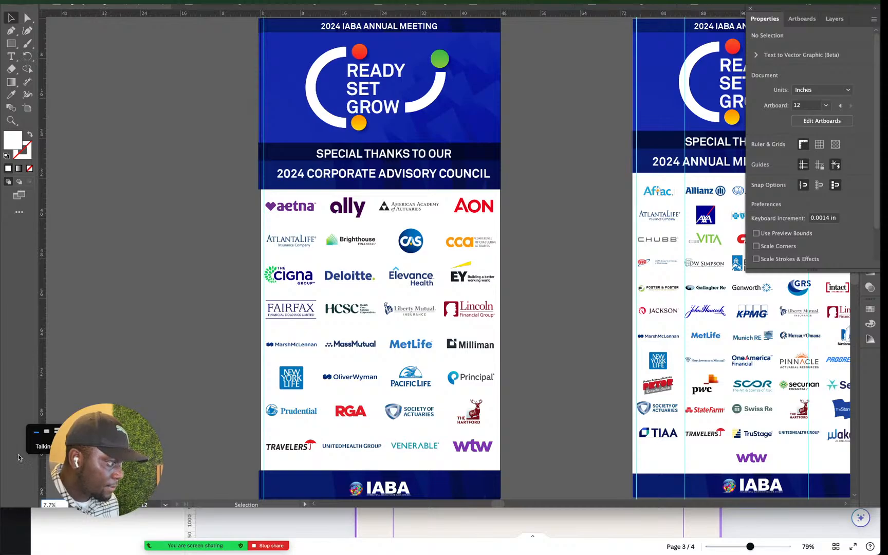
{"action": "key", "text": "f"}
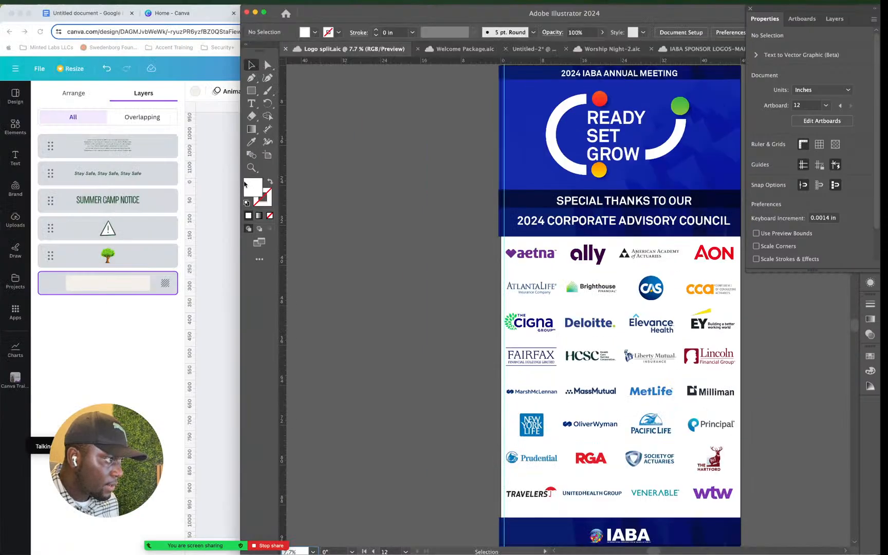
{"action": "left_click_drag", "start_coordinate": [334, 20], "coordinate": [252, 38]}
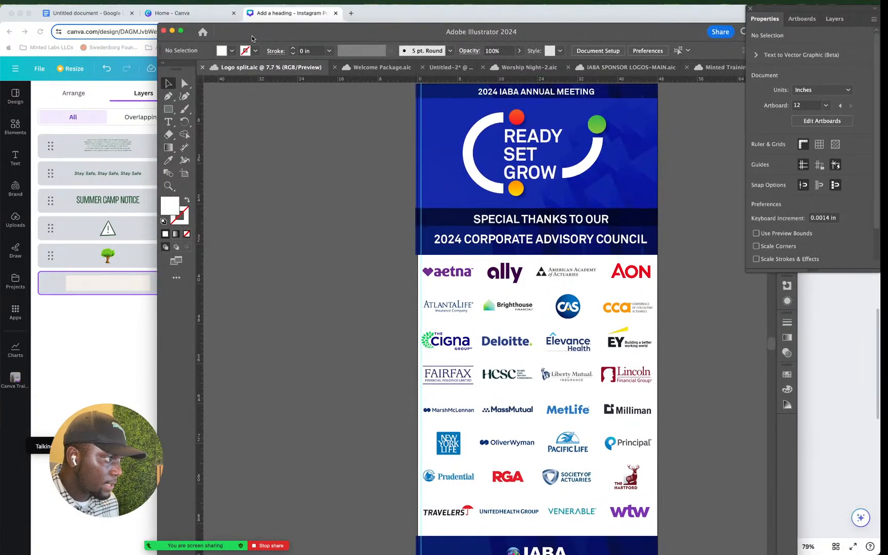
{"action": "double_click", "coordinate": [252, 38]}
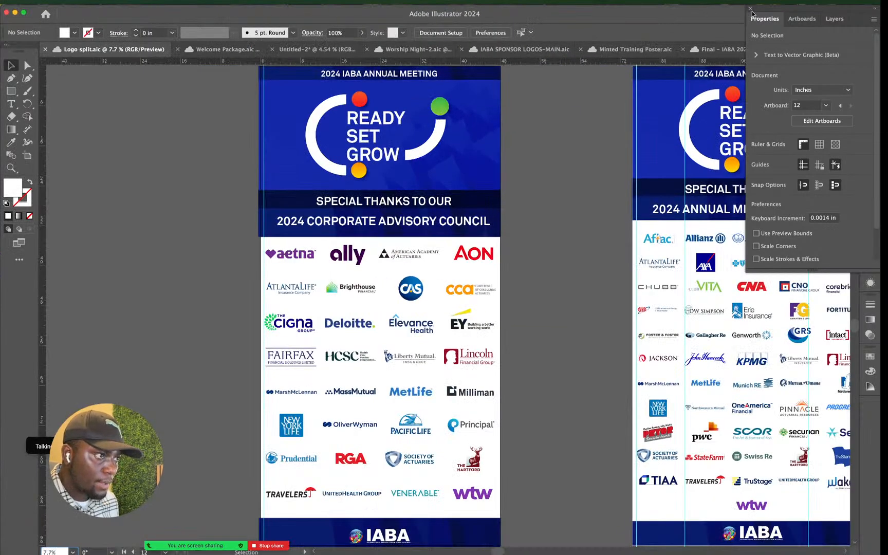
{"action": "left_click_drag", "start_coordinate": [752, 14], "coordinate": [854, 56]}
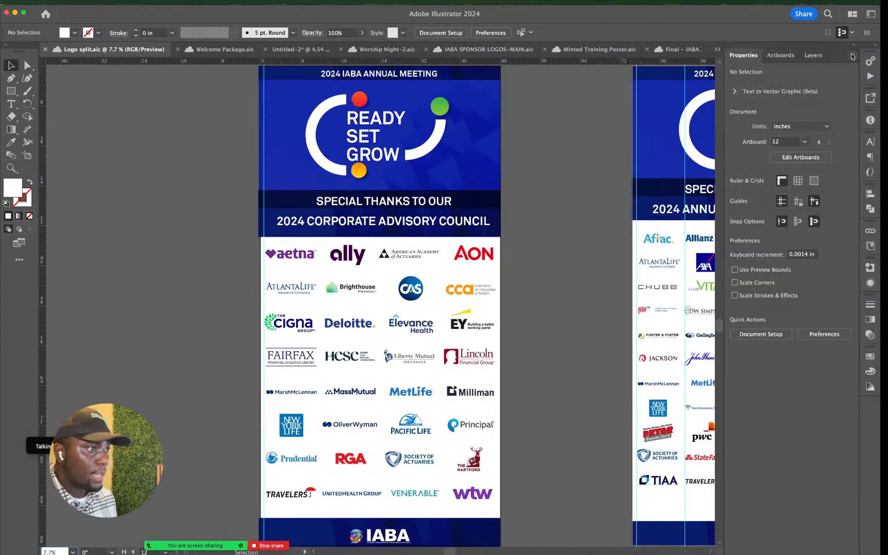
{"action": "left_click", "coordinate": [718, 50]}
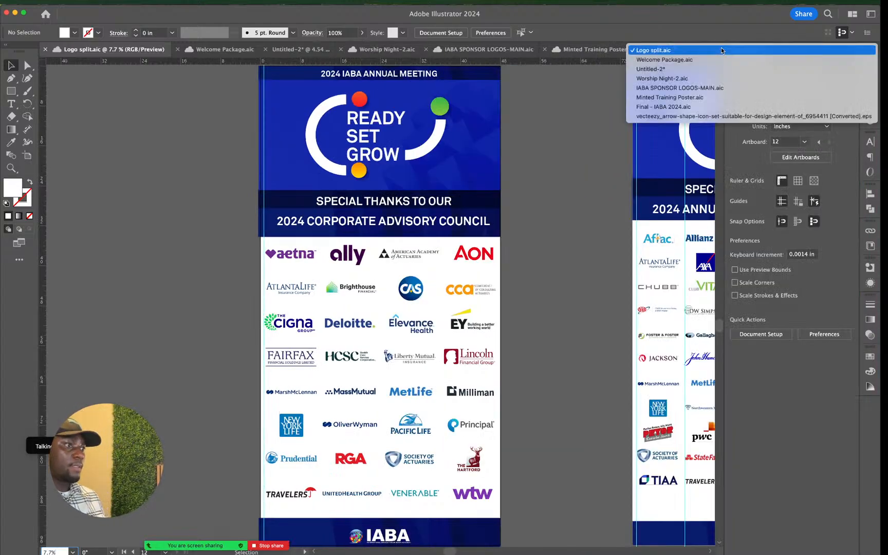
{"action": "left_click", "coordinate": [706, 34]}
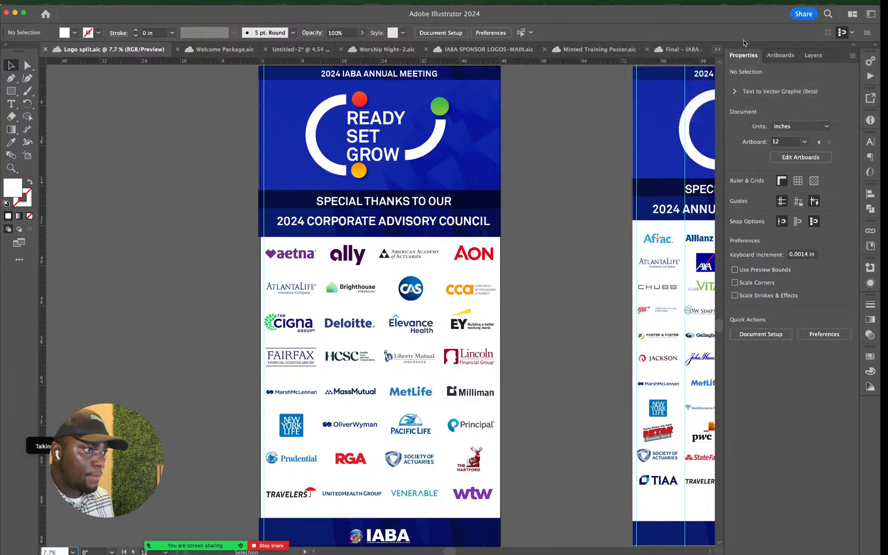
{"action": "left_click", "coordinate": [853, 45]}
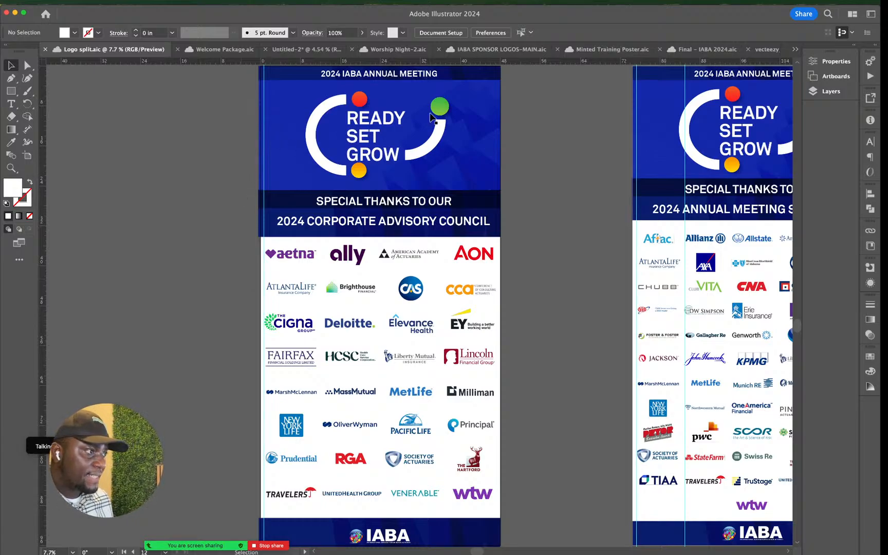
Step: Bring up the Worship Night-2.aic document and examine the Praise & Worship Night banner with the boxed event details
{"action": "left_click", "coordinate": [396, 50]}
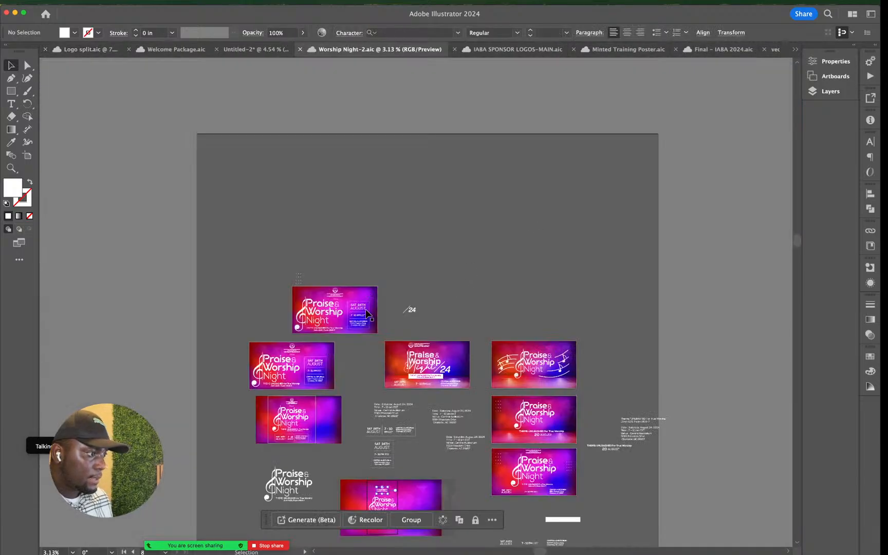
{"action": "scroll", "coordinate": [296, 359], "scroll_direction": "up", "scroll_amount": 3}
{"action": "scroll", "coordinate": [296, 360], "scroll_direction": "up", "scroll_amount": 5}
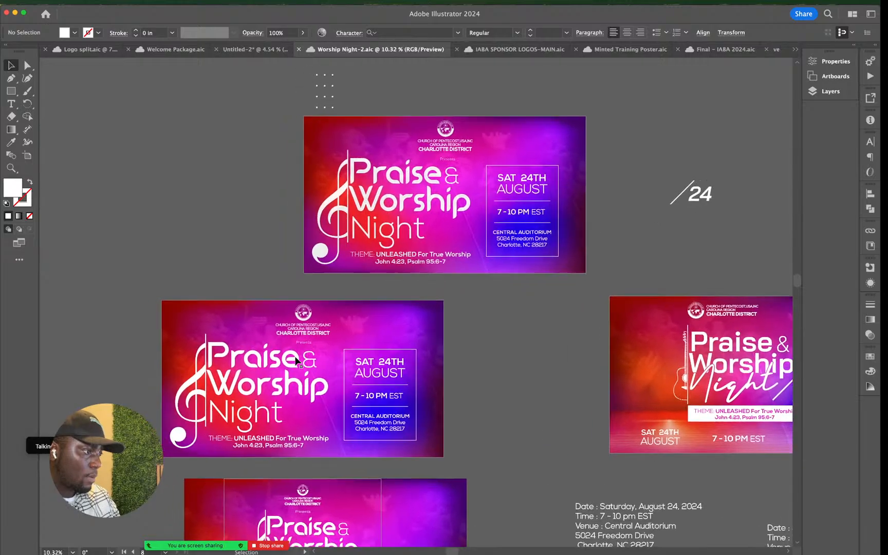
{"action": "scroll", "coordinate": [295, 356], "scroll_direction": "down", "scroll_amount": 2}
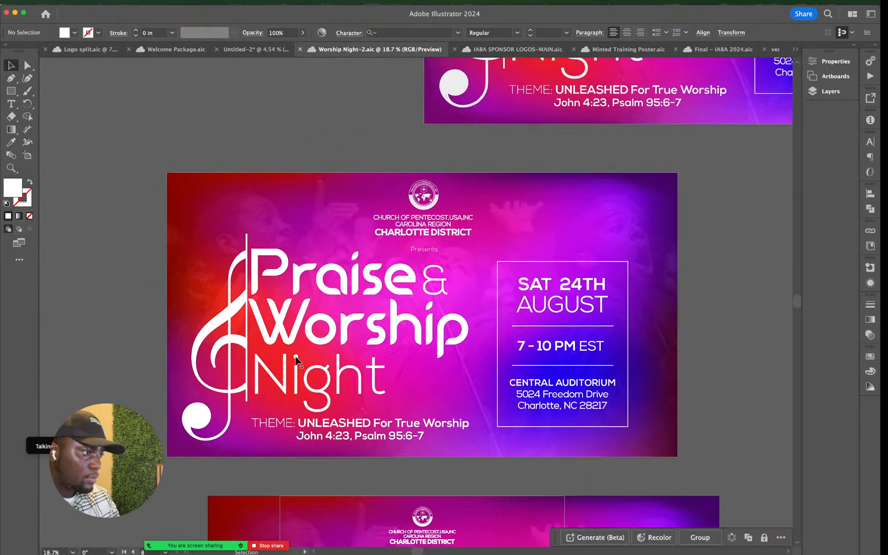
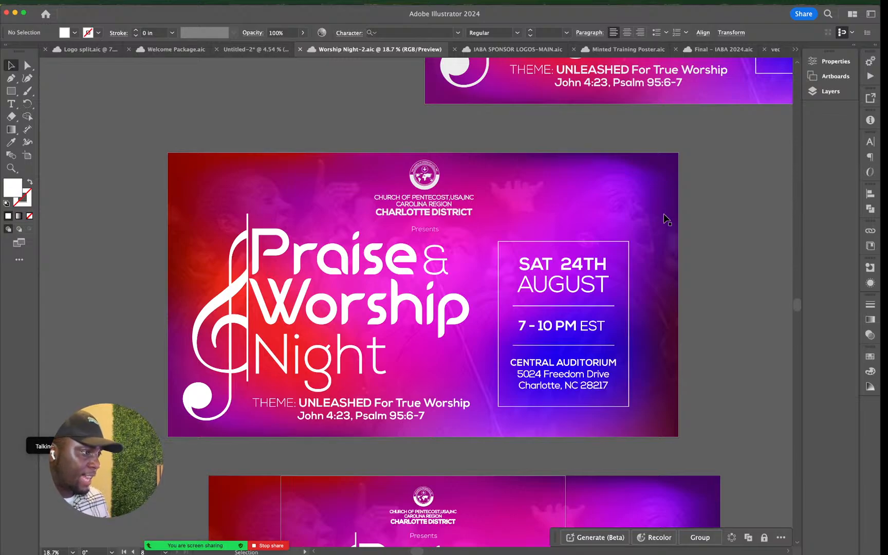
{"action": "left_click", "coordinate": [637, 215]}
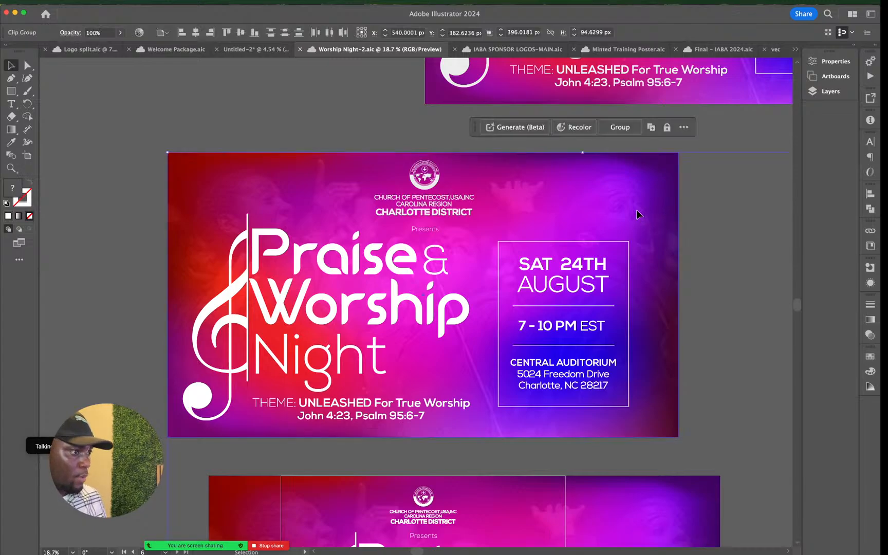
{"action": "left_click", "coordinate": [739, 132]}
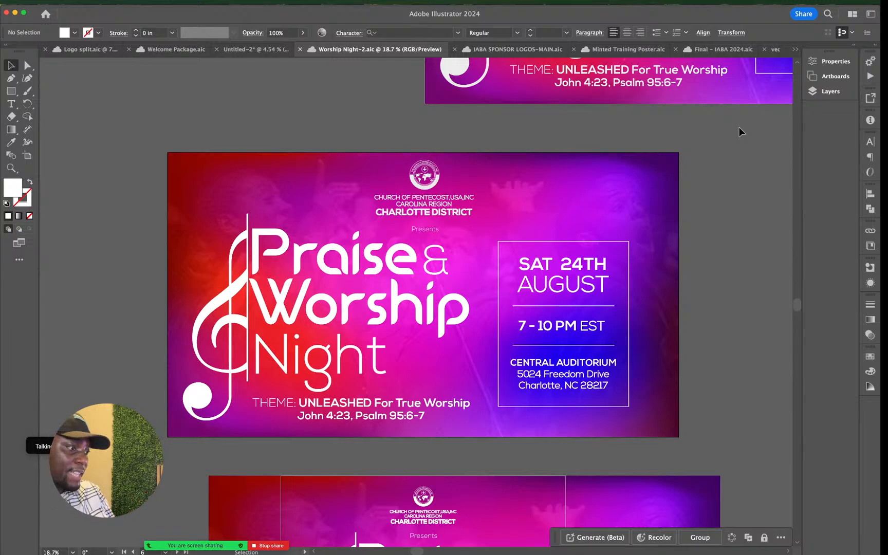
Step: Compare the vertical and horizontal event-detail layouts, and examine the Praise & Worship Night/24 banner with the guitar and script lettering
{"action": "scroll", "coordinate": [739, 127], "scroll_direction": "down", "scroll_amount": 2}
{"action": "scroll", "coordinate": [739, 127], "scroll_direction": "down", "scroll_amount": 4}
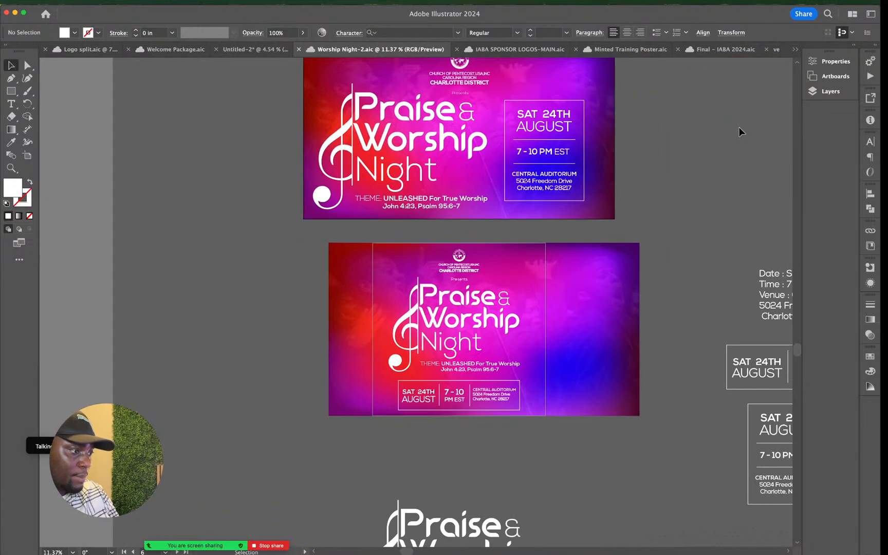
{"action": "scroll", "coordinate": [739, 127], "scroll_direction": "right", "scroll_amount": 2}
{"action": "scroll", "coordinate": [739, 127], "scroll_direction": "up", "scroll_amount": 2}
{"action": "scroll", "coordinate": [739, 127], "scroll_direction": "up", "scroll_amount": 3}
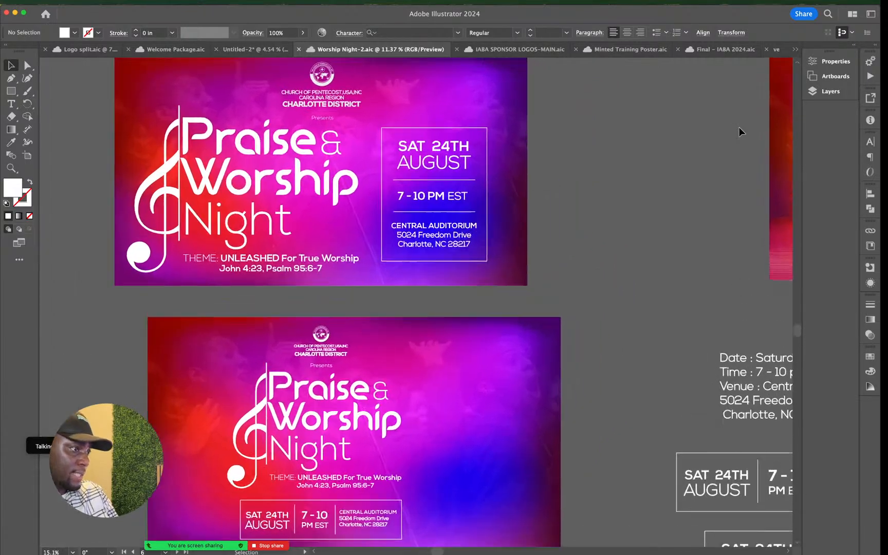
{"action": "scroll", "coordinate": [740, 127], "scroll_direction": "right", "scroll_amount": 5}
{"action": "scroll", "coordinate": [739, 127], "scroll_direction": "down", "scroll_amount": 2}
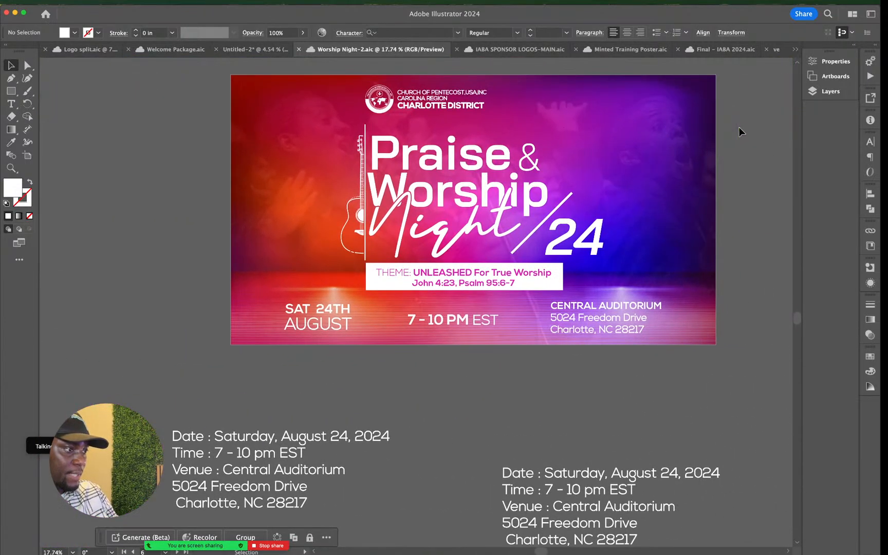
{"action": "scroll", "coordinate": [739, 127], "scroll_direction": "up", "scroll_amount": 2}
{"action": "scroll", "coordinate": [739, 127], "scroll_direction": "down", "scroll_amount": 2}
{"action": "scroll", "coordinate": [739, 127], "scroll_direction": "up", "scroll_amount": 3}
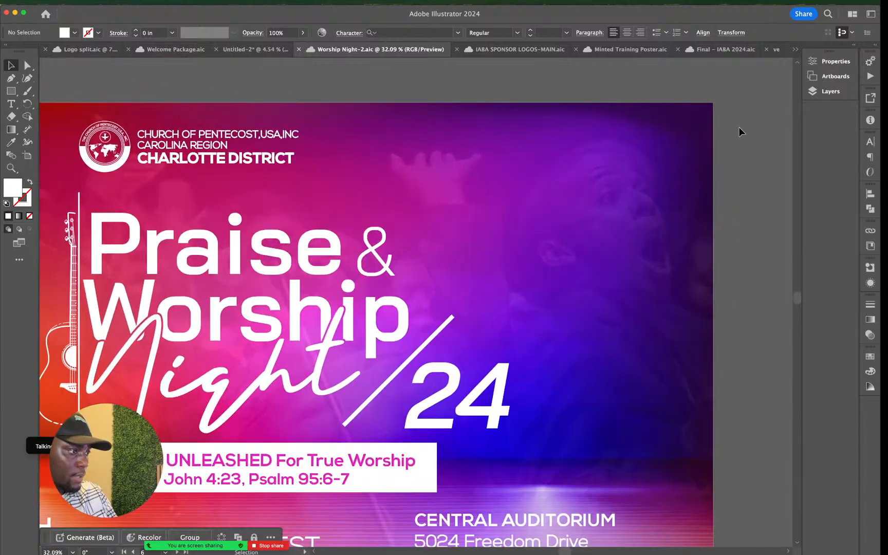
{"action": "scroll", "coordinate": [739, 129], "scroll_direction": "down", "scroll_amount": 2}
{"action": "scroll", "coordinate": [740, 130], "scroll_direction": "right", "scroll_amount": 2}
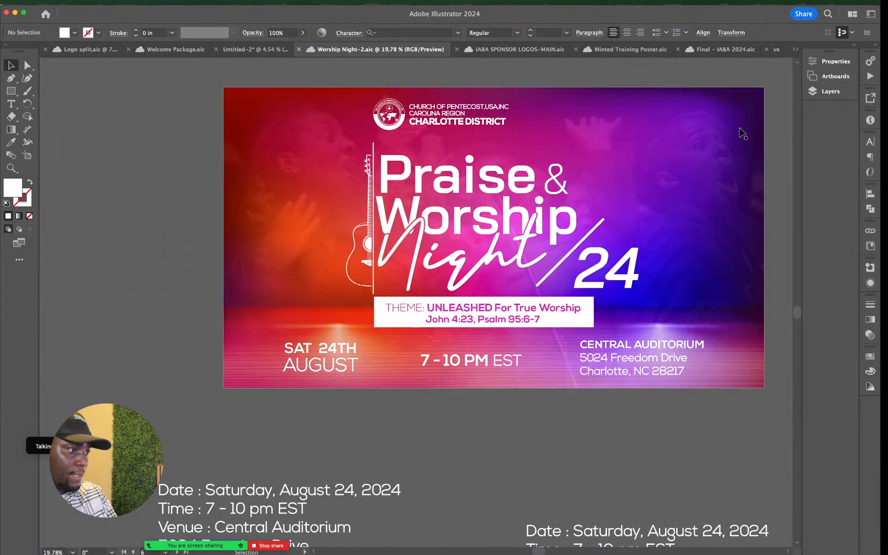
{"action": "scroll", "coordinate": [740, 130], "scroll_direction": "up", "scroll_amount": 2}
{"action": "scroll", "coordinate": [741, 130], "scroll_direction": "right", "scroll_amount": 3}
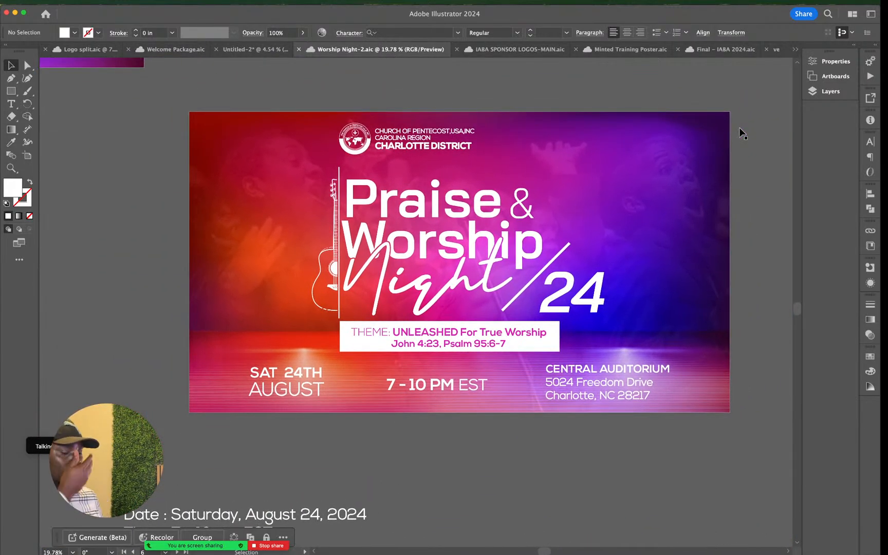
Step: Examine the remaining banner variants with music notes and dot grids, plus the standalone Praise & Worship Night title artwork
{"action": "scroll", "coordinate": [740, 130], "scroll_direction": "down", "scroll_amount": 3}
{"action": "scroll", "coordinate": [740, 132], "scroll_direction": "right", "scroll_amount": 6}
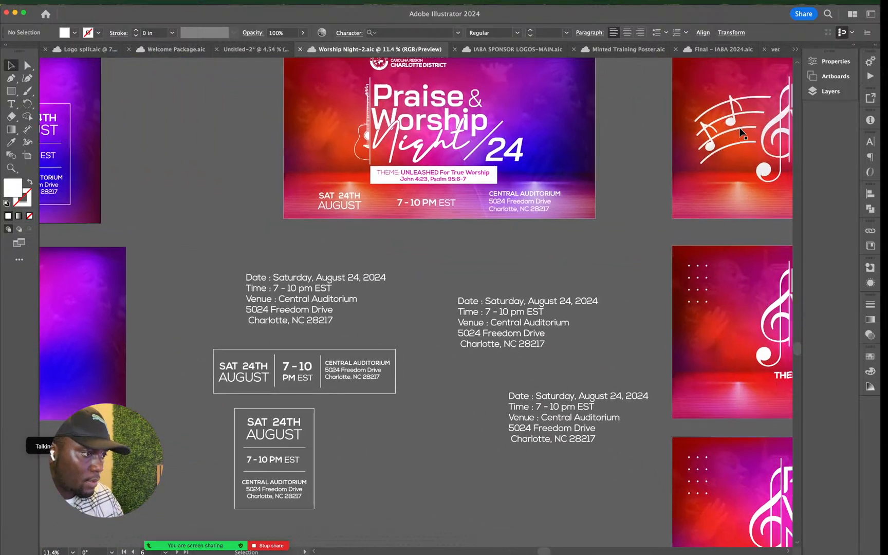
{"action": "scroll", "coordinate": [592, 228], "scroll_direction": "down", "scroll_amount": 2}
{"action": "scroll", "coordinate": [468, 329], "scroll_direction": "up", "scroll_amount": 2}
{"action": "scroll", "coordinate": [467, 328], "scroll_direction": "up", "scroll_amount": 3}
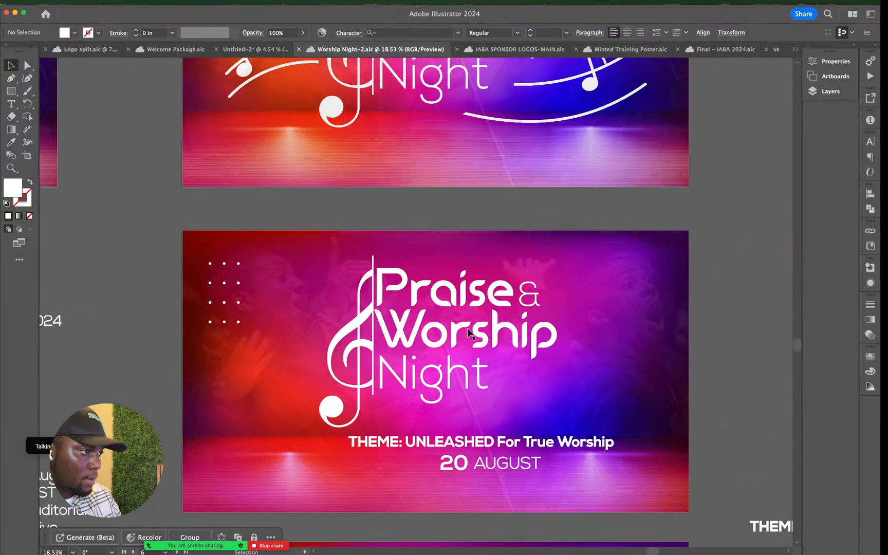
{"action": "scroll", "coordinate": [468, 327], "scroll_direction": "left", "scroll_amount": 1}
{"action": "scroll", "coordinate": [468, 326], "scroll_direction": "up", "scroll_amount": 3}
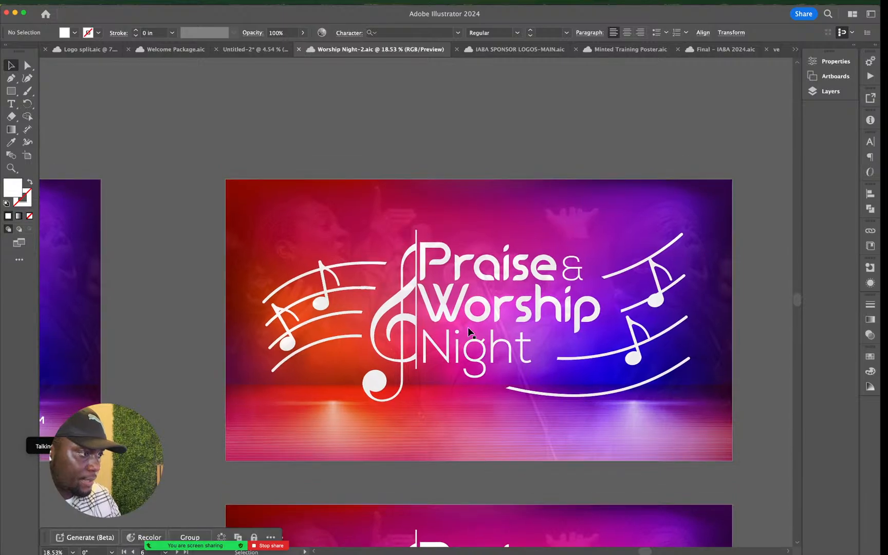
{"action": "scroll", "coordinate": [467, 327], "scroll_direction": "down", "scroll_amount": 10}
{"action": "scroll", "coordinate": [468, 327], "scroll_direction": "right", "scroll_amount": 1}
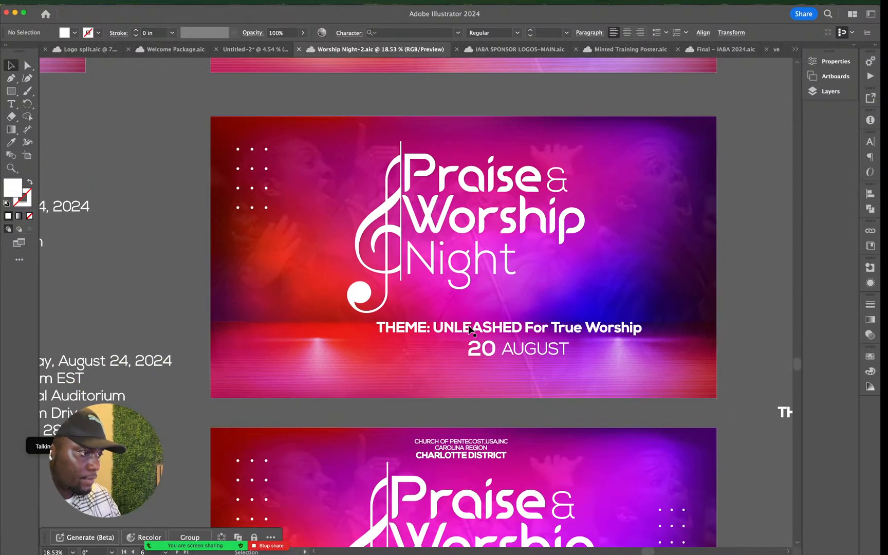
{"action": "scroll", "coordinate": [469, 330], "scroll_direction": "down", "scroll_amount": 3}
{"action": "scroll", "coordinate": [469, 325], "scroll_direction": "left", "scroll_amount": 1}
{"action": "scroll", "coordinate": [469, 325], "scroll_direction": "down", "scroll_amount": 3}
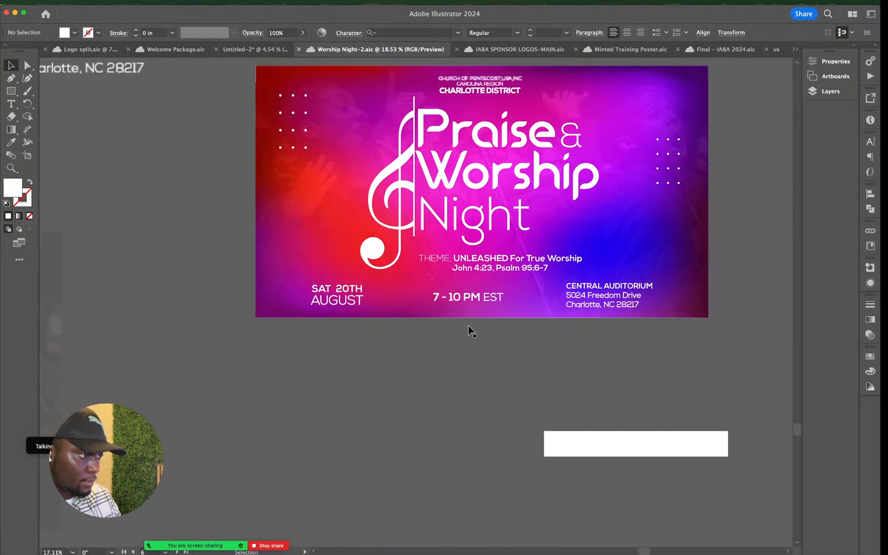
{"action": "scroll", "coordinate": [469, 325], "scroll_direction": "left", "scroll_amount": 2}
{"action": "scroll", "coordinate": [469, 326], "scroll_direction": "left", "scroll_amount": 10}
{"action": "scroll", "coordinate": [468, 325], "scroll_direction": "up", "scroll_amount": 8}
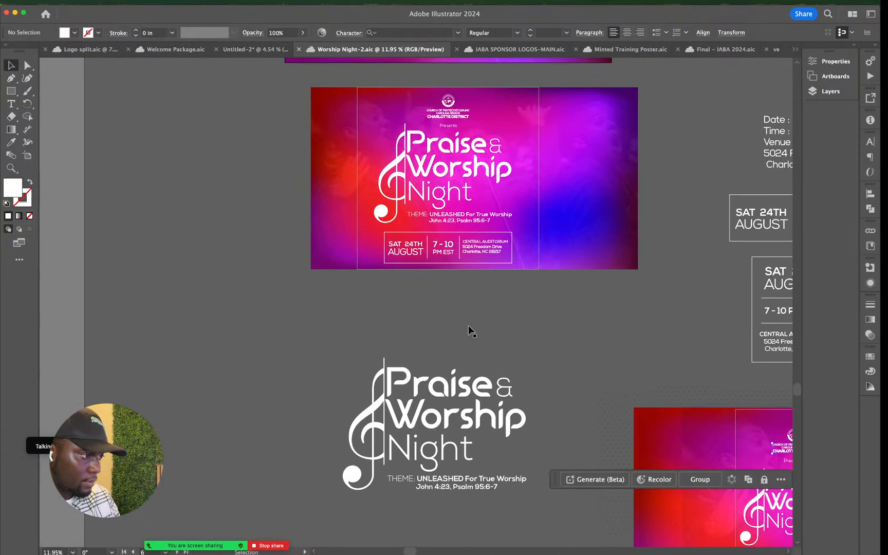
Step: Compare the Praise & Worship Night banner with side-placed event details against the centered version with details beneath the theme
{"action": "scroll", "coordinate": [469, 325], "scroll_direction": "up", "scroll_amount": 4}
{"action": "scroll", "coordinate": [469, 326], "scroll_direction": "right", "scroll_amount": 1}
{"action": "scroll", "coordinate": [468, 325], "scroll_direction": "up", "scroll_amount": 3}
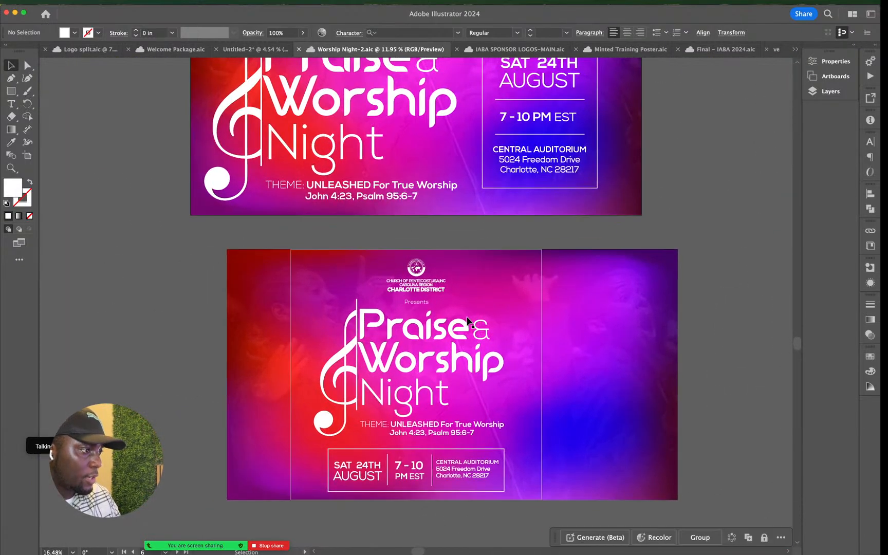
{"action": "scroll", "coordinate": [468, 323], "scroll_direction": "up", "scroll_amount": 4}
{"action": "scroll", "coordinate": [469, 321], "scroll_direction": "up", "scroll_amount": 1}
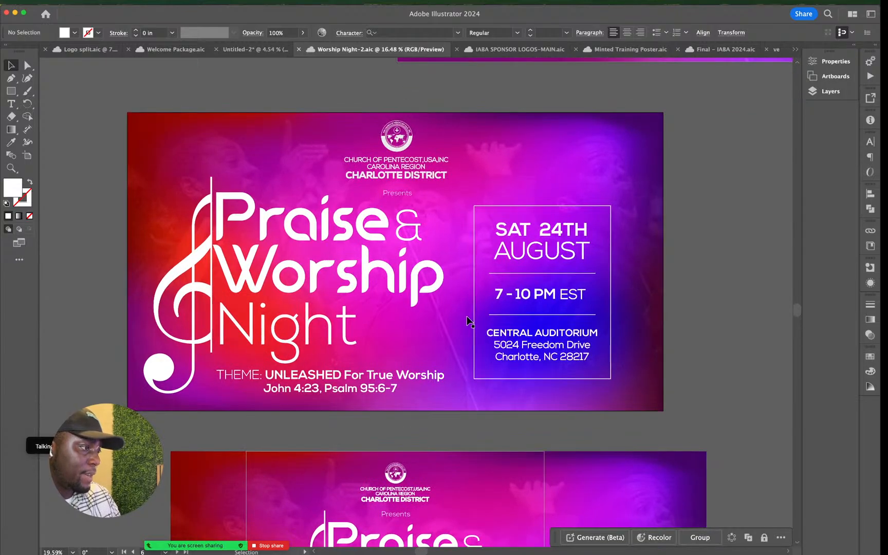
{"action": "scroll", "coordinate": [470, 321], "scroll_direction": "up", "scroll_amount": 1}
{"action": "scroll", "coordinate": [470, 322], "scroll_direction": "left", "scroll_amount": 1}
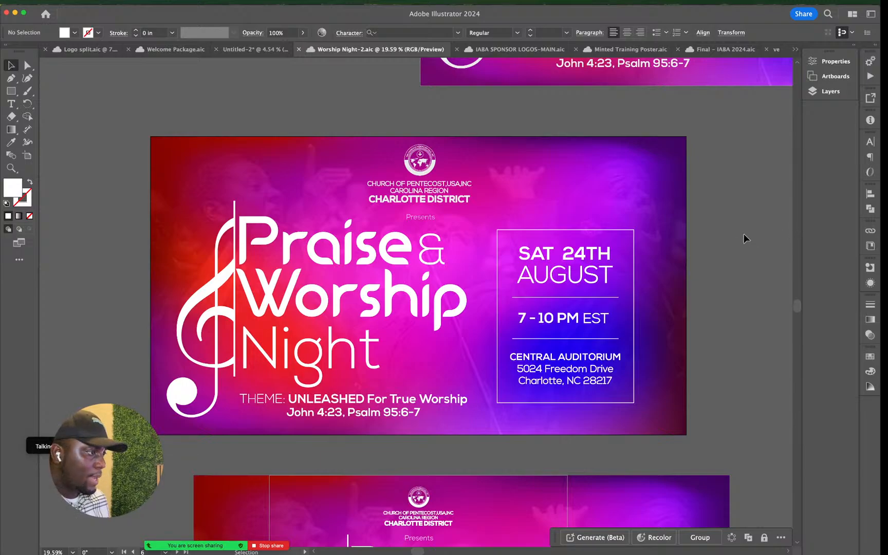
{"action": "scroll", "coordinate": [723, 193], "scroll_direction": "down", "scroll_amount": 5}
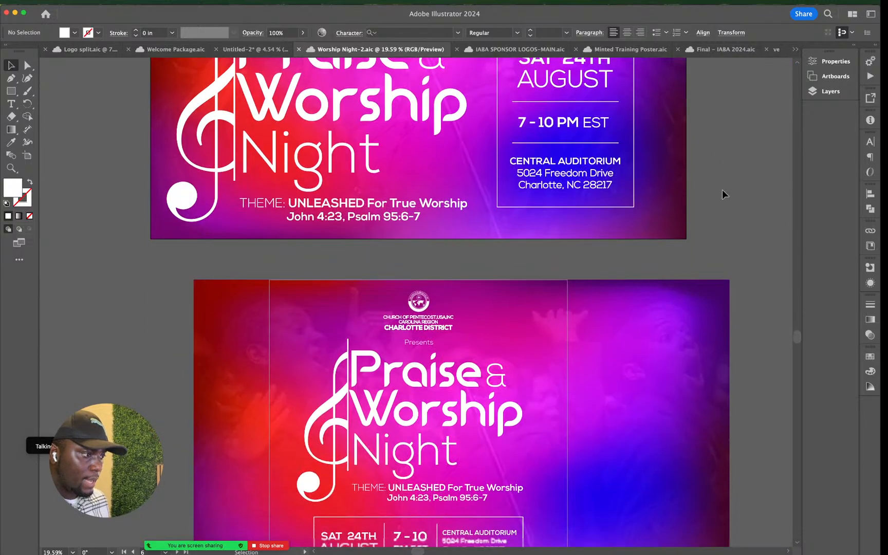
{"action": "scroll", "coordinate": [722, 190], "scroll_direction": "down", "scroll_amount": 3}
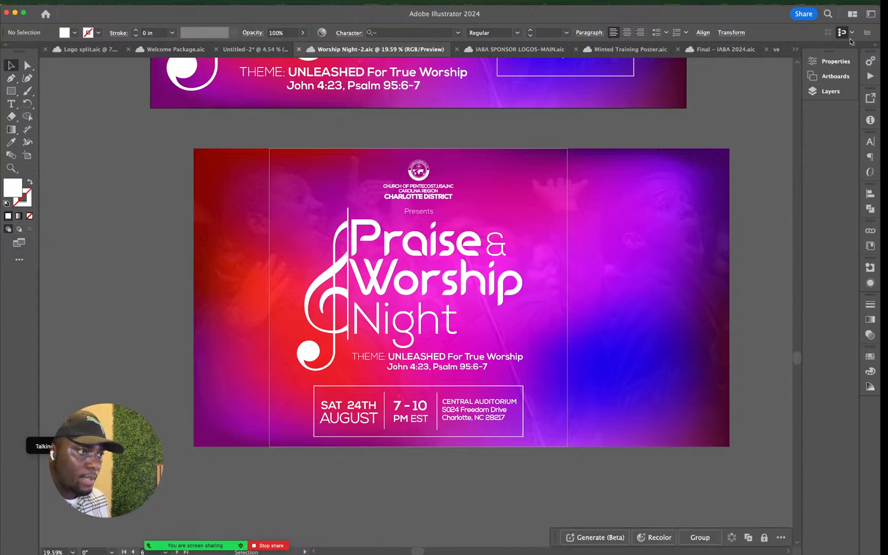
Step: Set up Export for Screens to include only the Social artboard, excluding the seven other artboards
{"action": "left_click", "coordinate": [97, 2]}
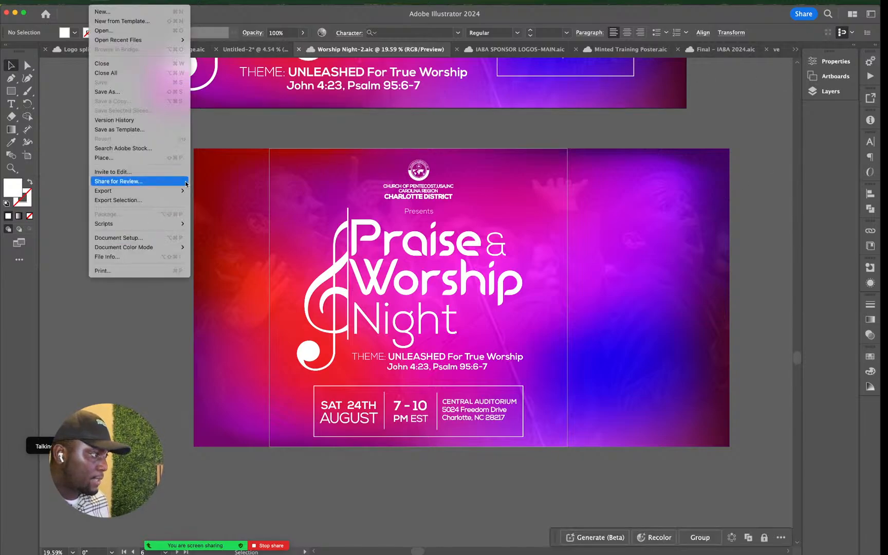
{"action": "mouse_move", "coordinate": [134, 191]}
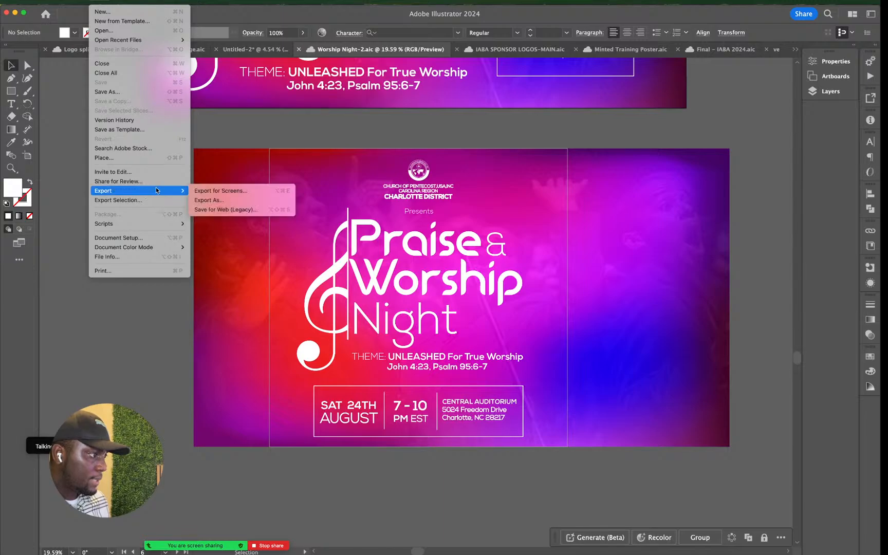
{"action": "left_click", "coordinate": [232, 192]}
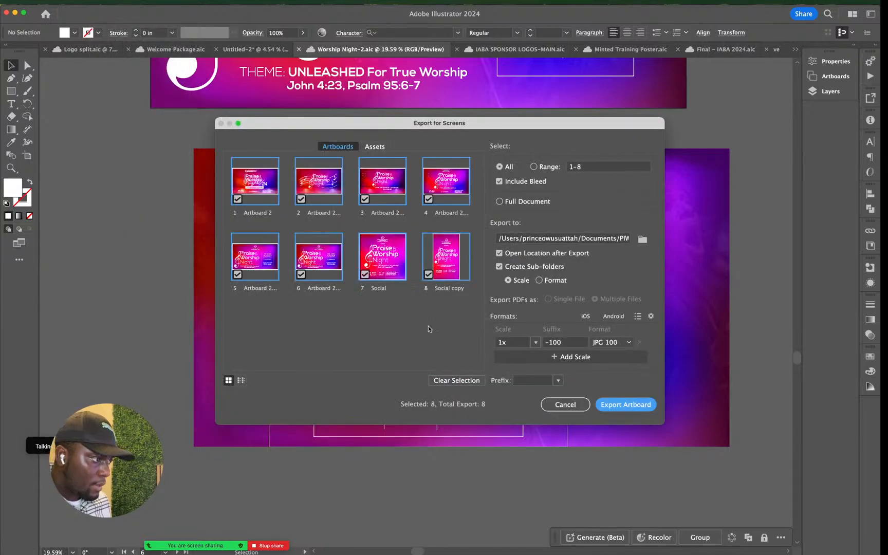
{"action": "left_click", "coordinate": [237, 199]}
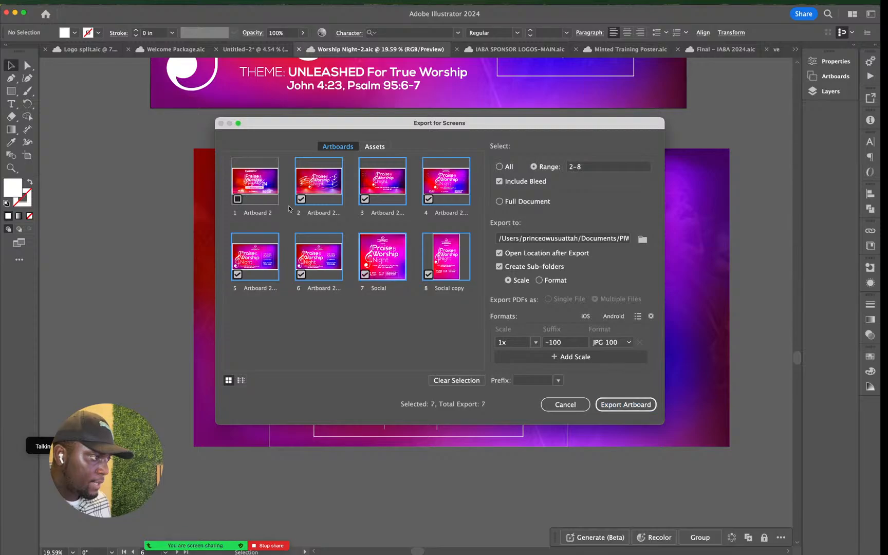
{"action": "left_click", "coordinate": [301, 199]}
{"action": "left_click", "coordinate": [365, 199]}
{"action": "left_click", "coordinate": [429, 198]}
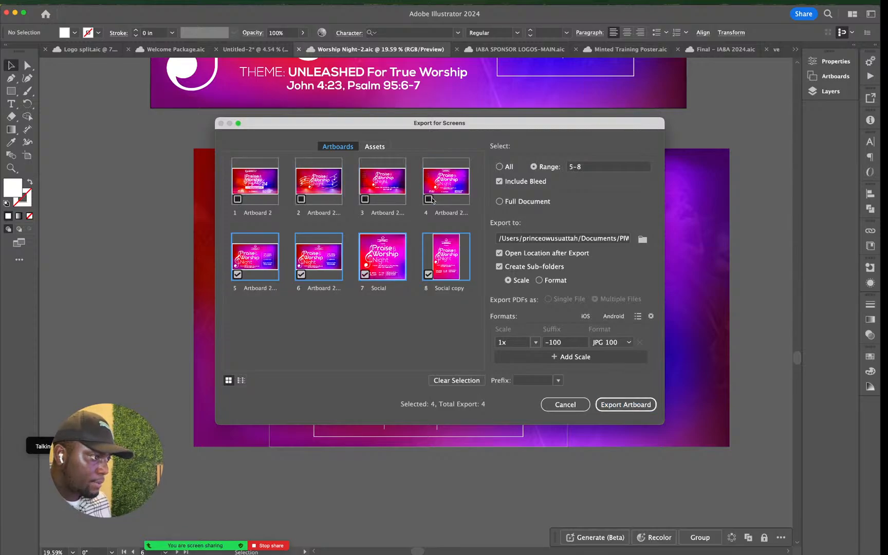
{"action": "left_click", "coordinate": [237, 274]}
{"action": "left_click", "coordinate": [301, 275]}
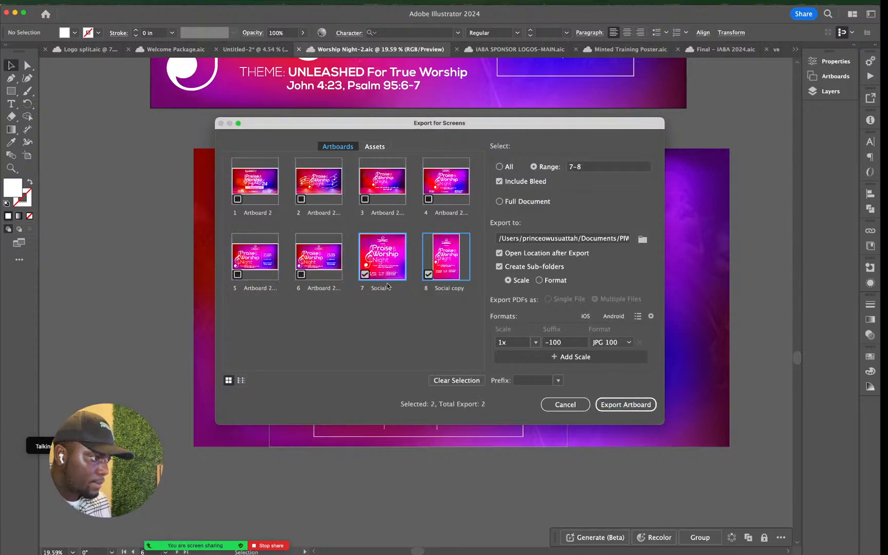
{"action": "left_click", "coordinate": [430, 275]}
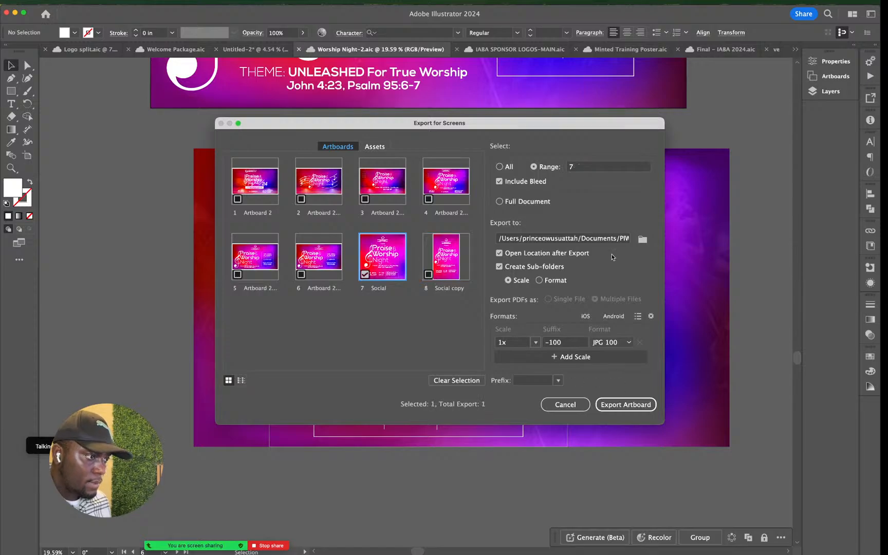
Step: Export the Social artboard as JPG 100 at 1x scale and select Social-100.jpg in the 1x output folder
{"action": "left_click", "coordinate": [632, 405]}
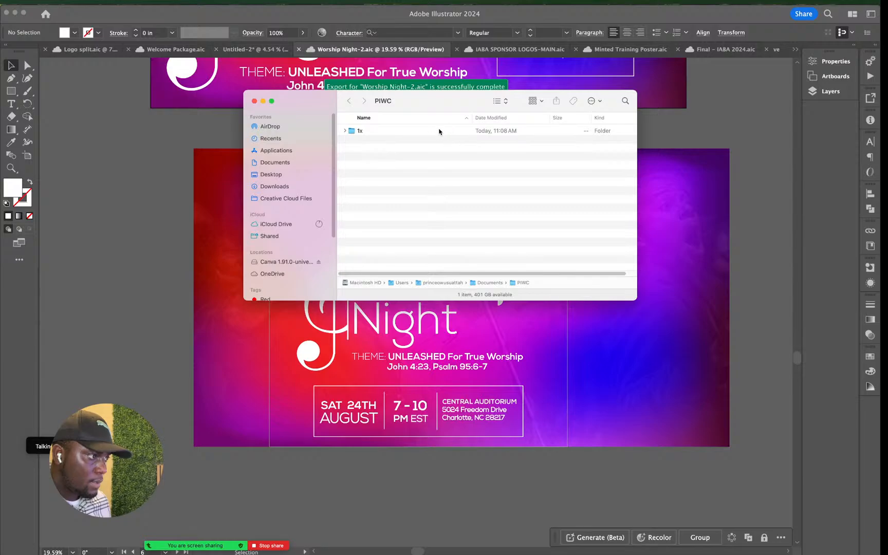
{"action": "double_click", "coordinate": [439, 131]}
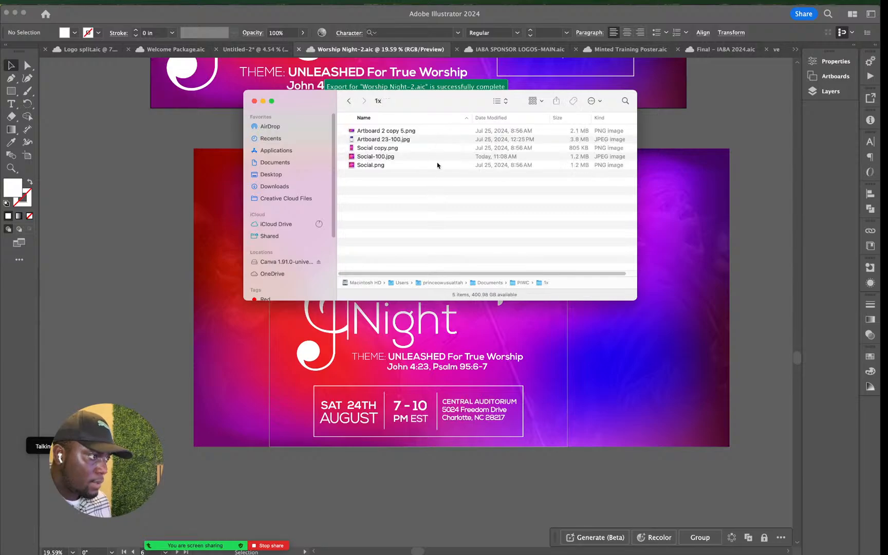
{"action": "left_click", "coordinate": [440, 156]}
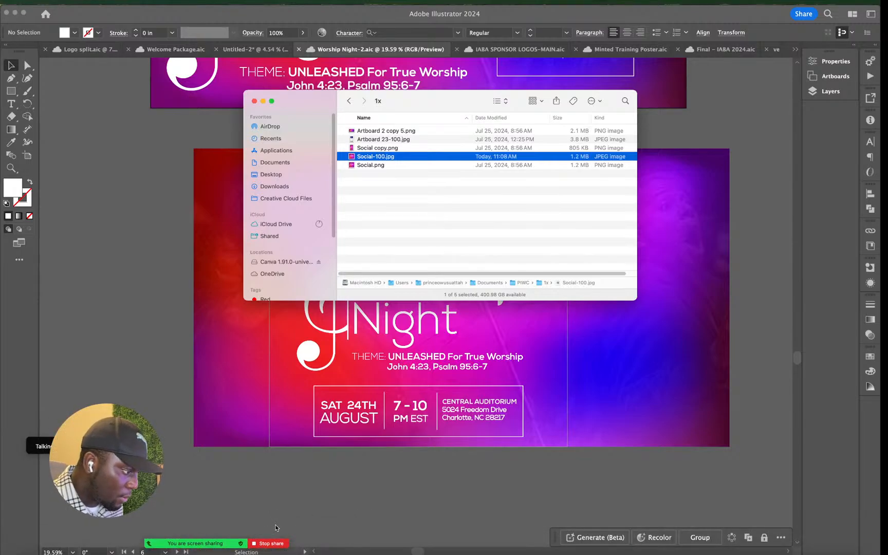
Step: Switch to the Summer Camp Notice design in Canva, bring up the tree element results in place of the layers list, and deselect the page
{"action": "mouse_move", "coordinate": [287, 551]}
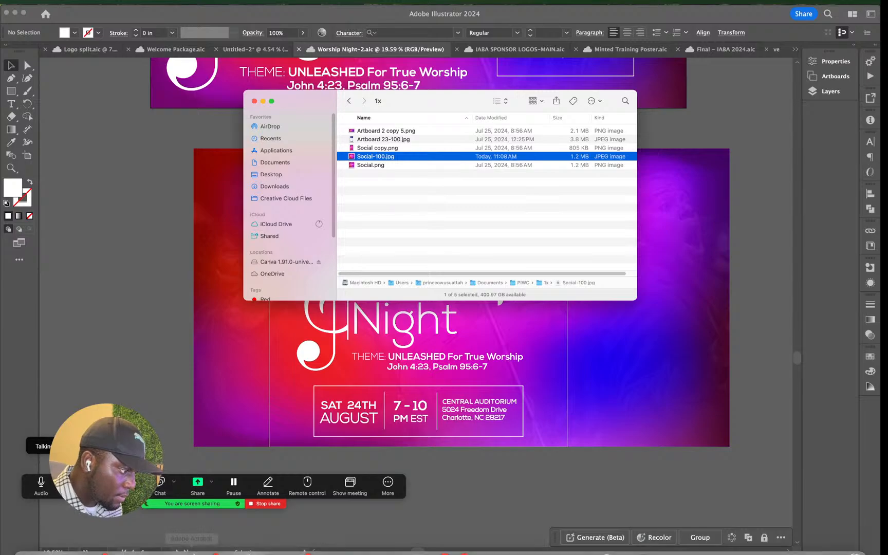
{"action": "left_click", "coordinate": [280, 545]}
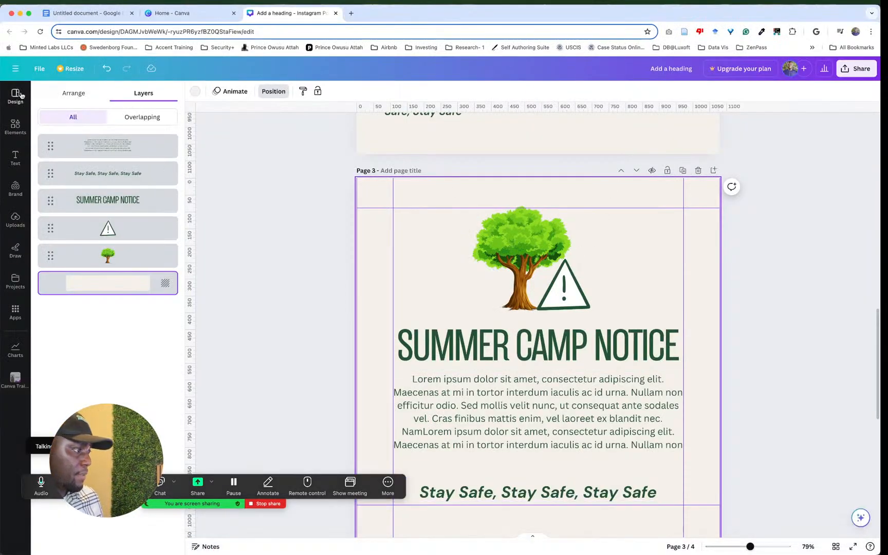
{"action": "left_click", "coordinate": [249, 233]}
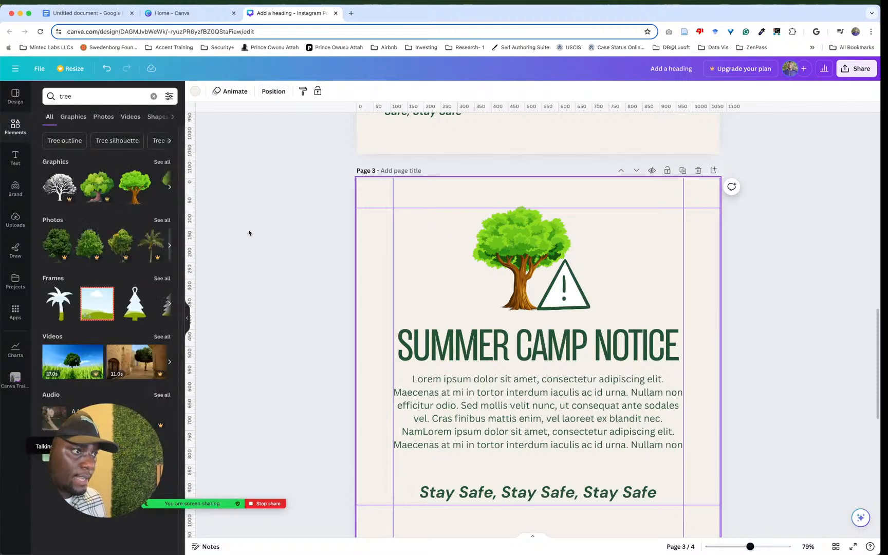
{"action": "left_click", "coordinate": [789, 183]}
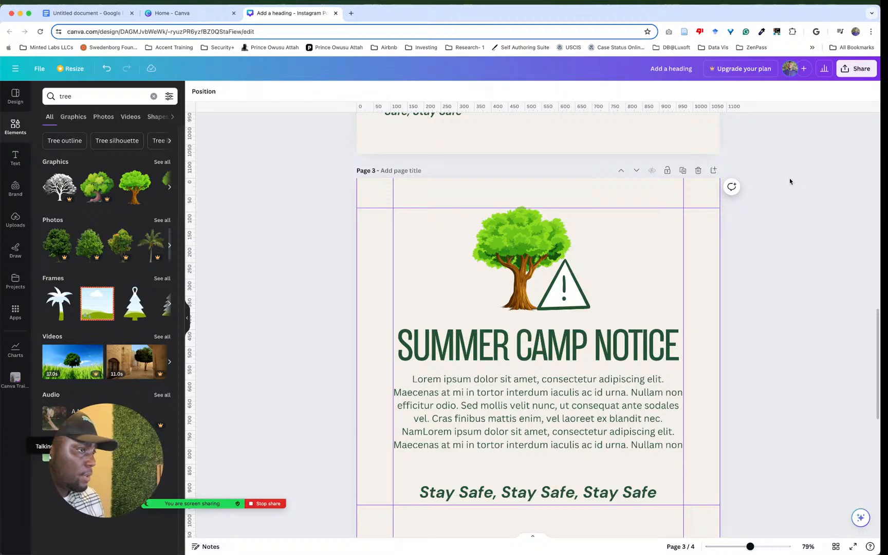
Step: Rename the design as Summer Camp
{"action": "left_click", "coordinate": [669, 66]}
{"action": "type", "text": "Su"}
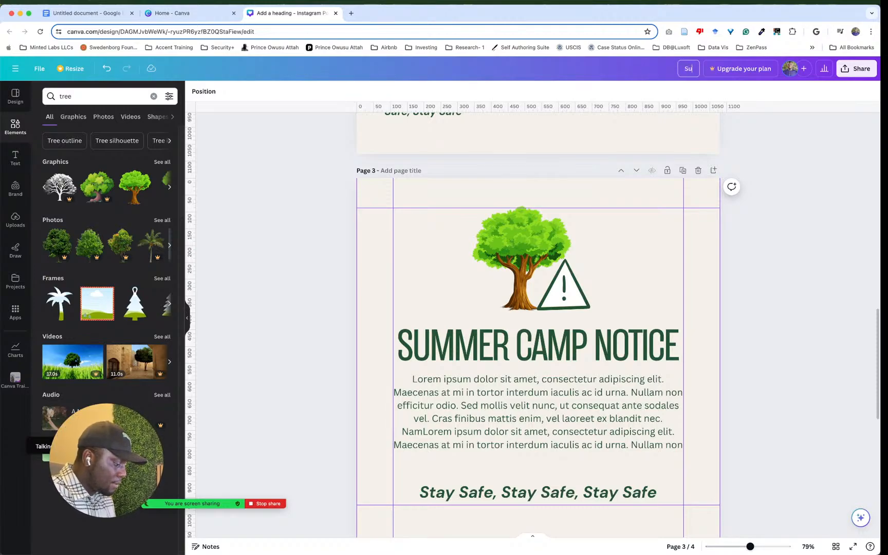
{"action": "type", "text": "mmer C"}
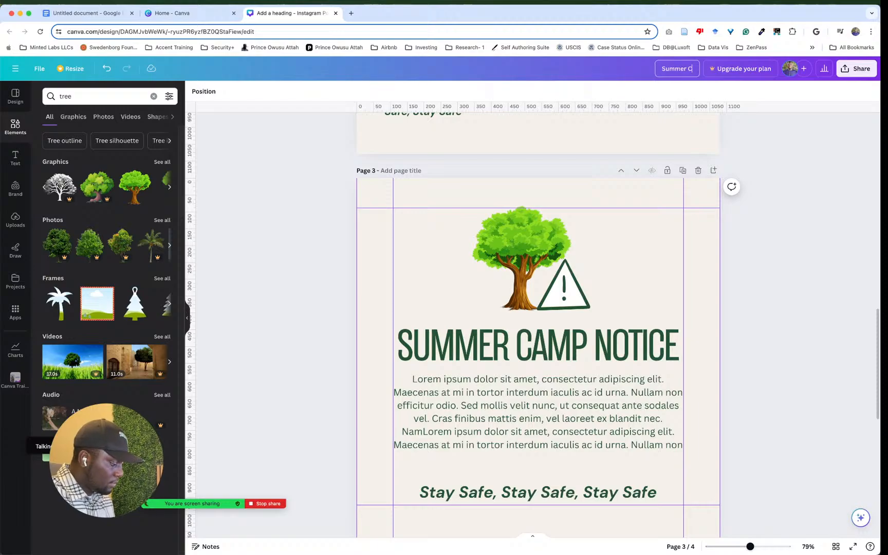
{"action": "type", "text": "amp"}
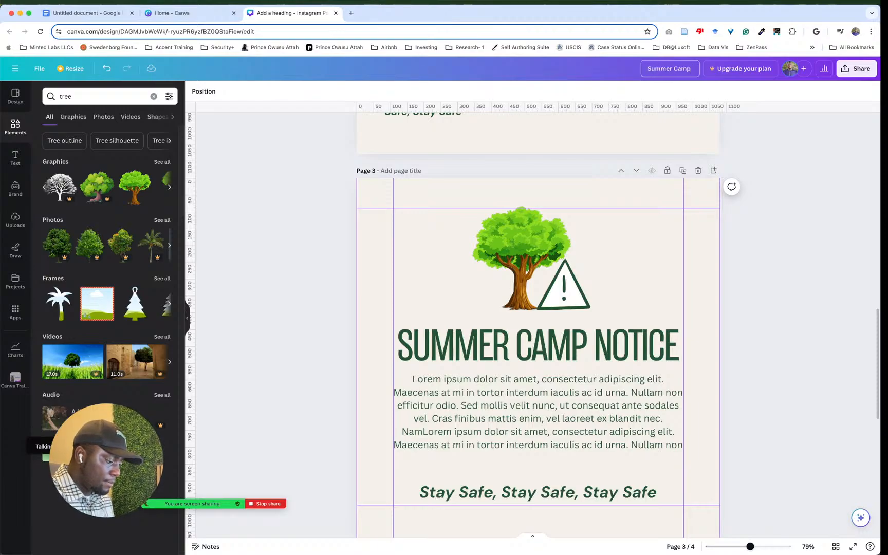
{"action": "left_click", "coordinate": [299, 194]}
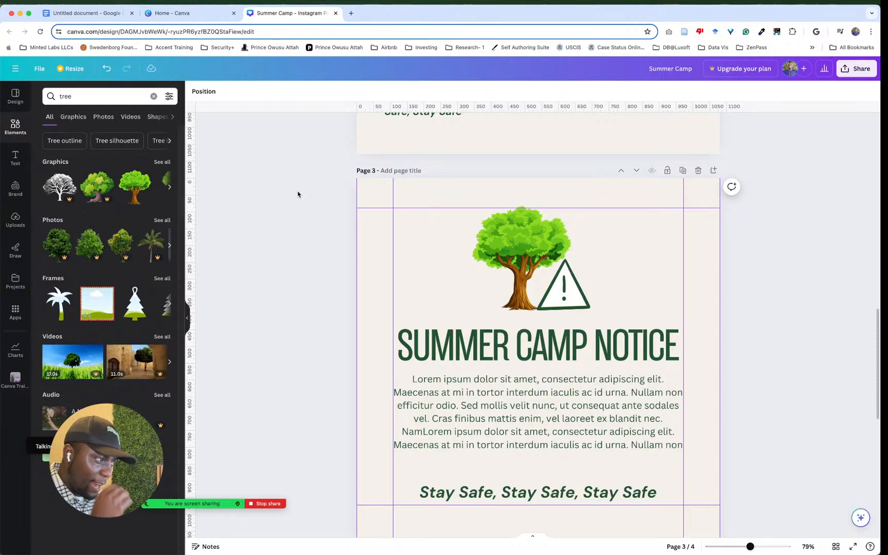
Step: Move the Summer Camp design into the Canva Training folder and view that folder's contents
{"action": "left_click", "coordinate": [38, 71]}
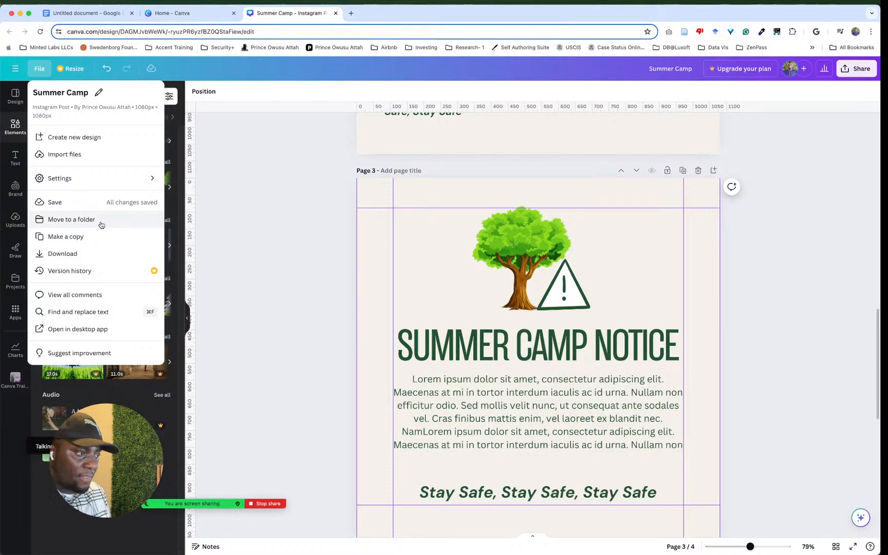
{"action": "left_click", "coordinate": [101, 225]}
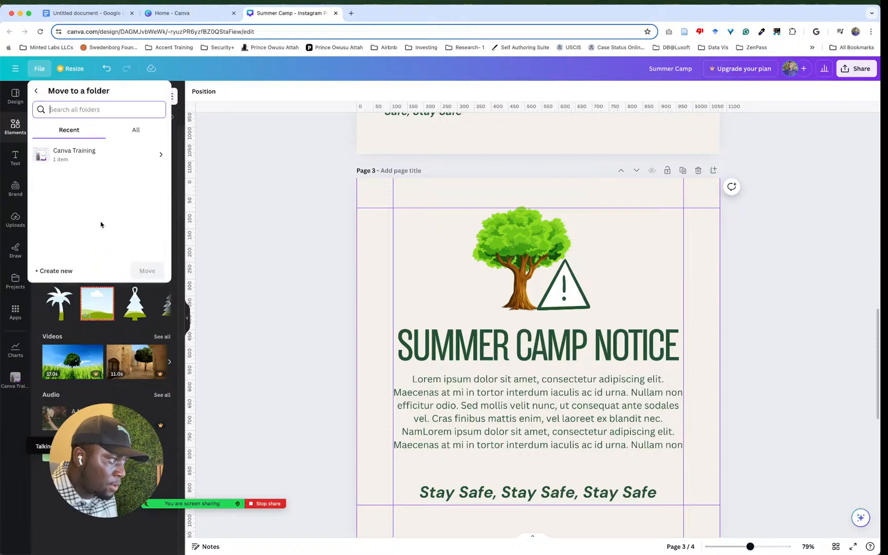
{"action": "left_click", "coordinate": [83, 159]}
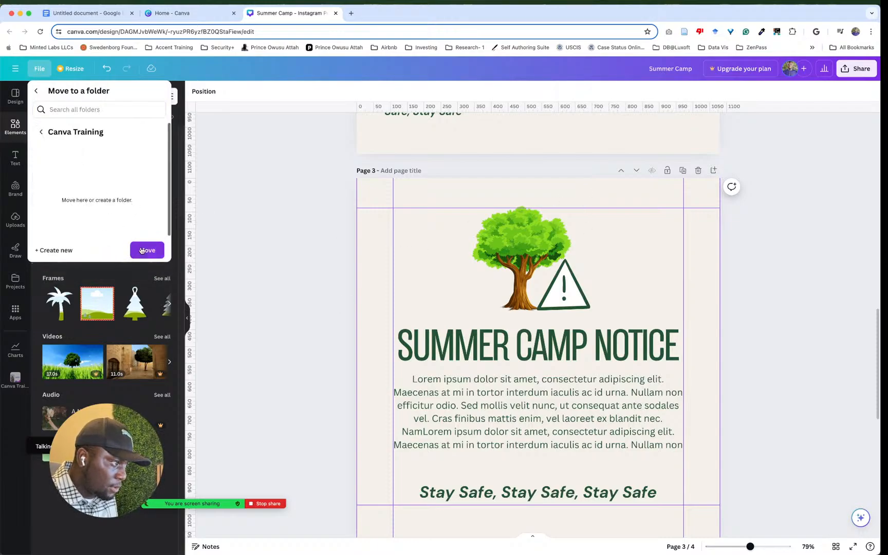
{"action": "left_click", "coordinate": [142, 250]}
{"action": "left_click", "coordinate": [278, 240]}
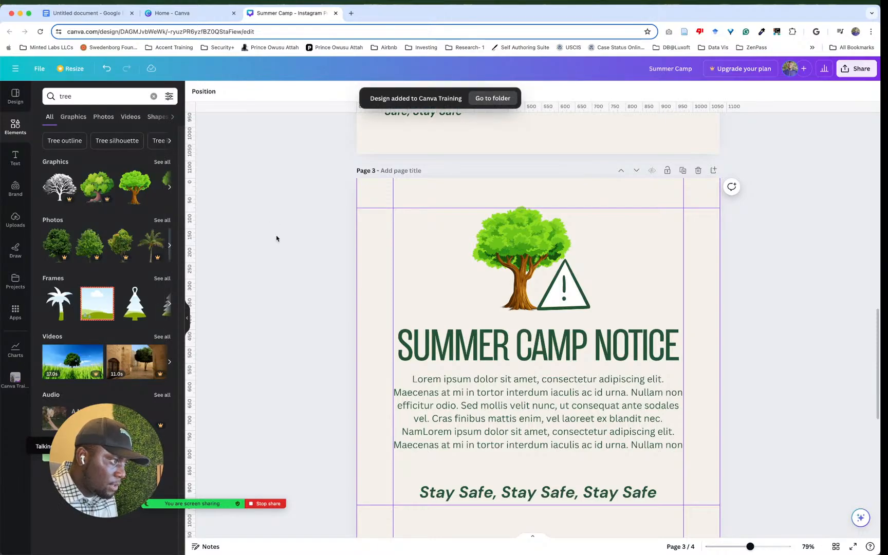
{"action": "left_click", "coordinate": [15, 379]}
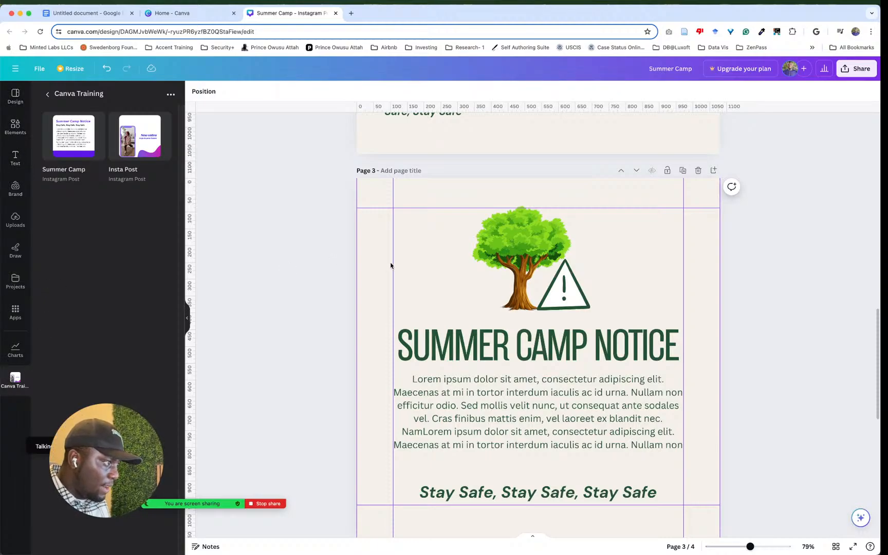
Step: Create a new folder named Tutorial and move the Summer Camp design into it
{"action": "left_click", "coordinate": [40, 68]}
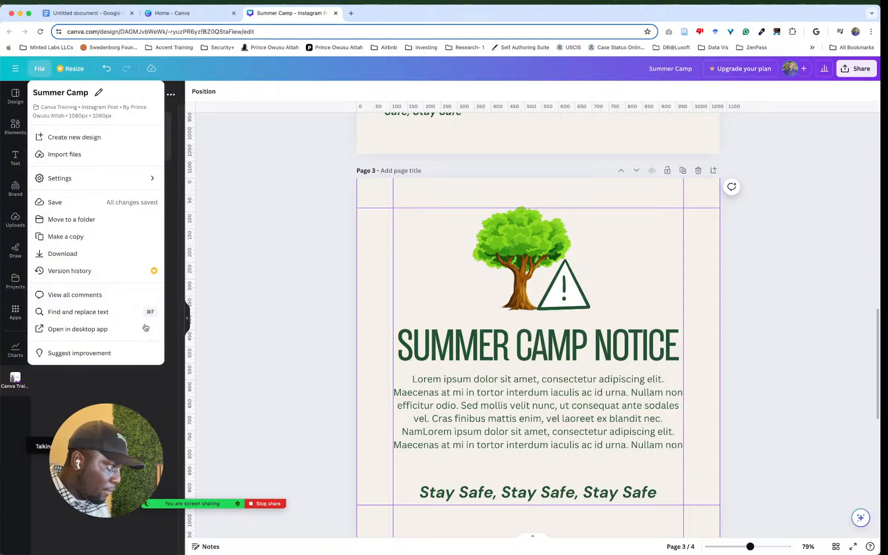
{"action": "left_click", "coordinate": [91, 220]}
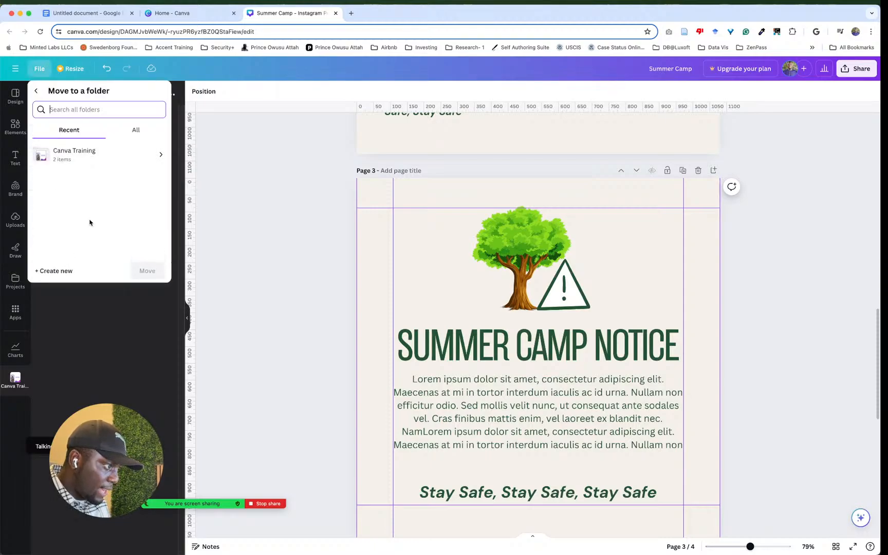
{"action": "left_click", "coordinate": [53, 272]}
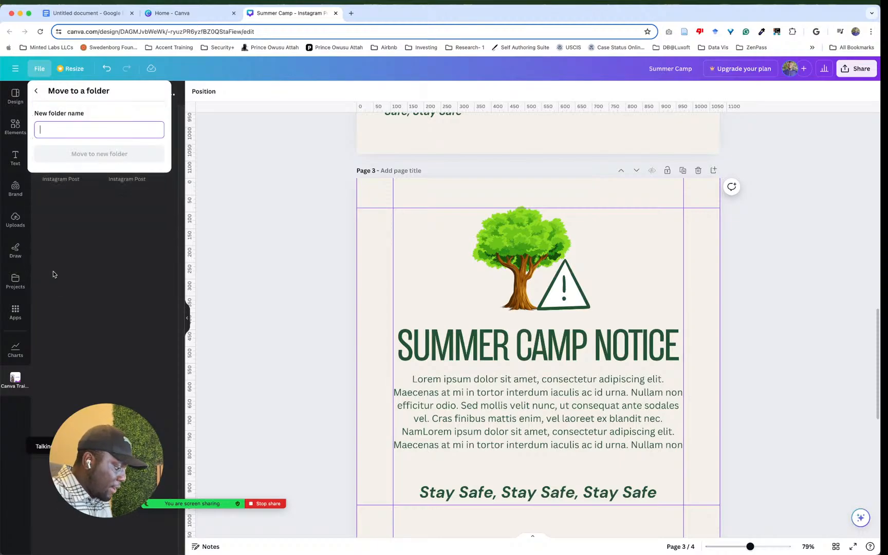
{"action": "type", "text": "T"}
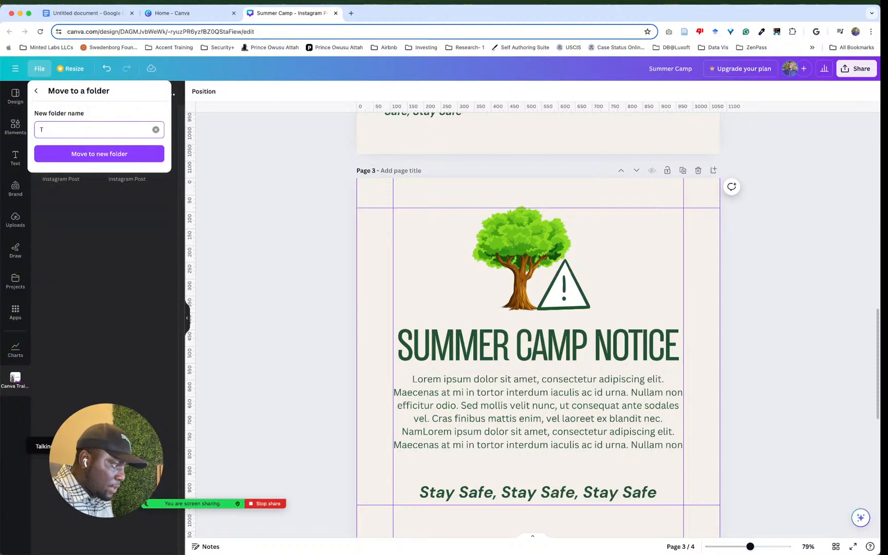
{"action": "key", "text": "BackSpace"}
{"action": "type", "text": "Tut"}
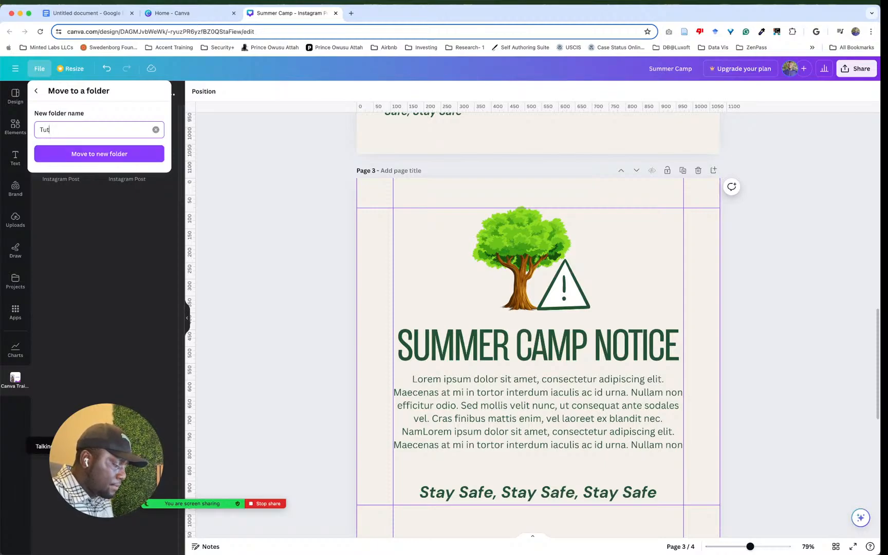
{"action": "type", "text": "otorial"}
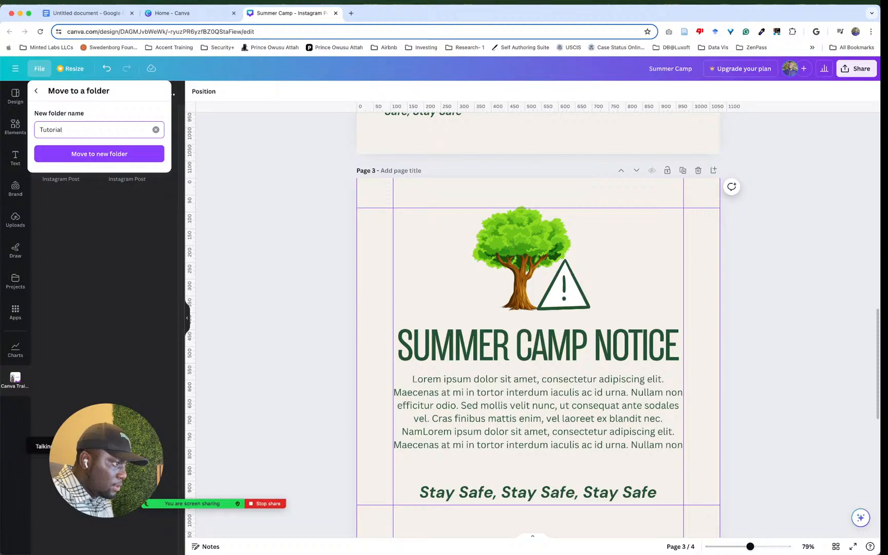
{"action": "left_click", "coordinate": [95, 154]}
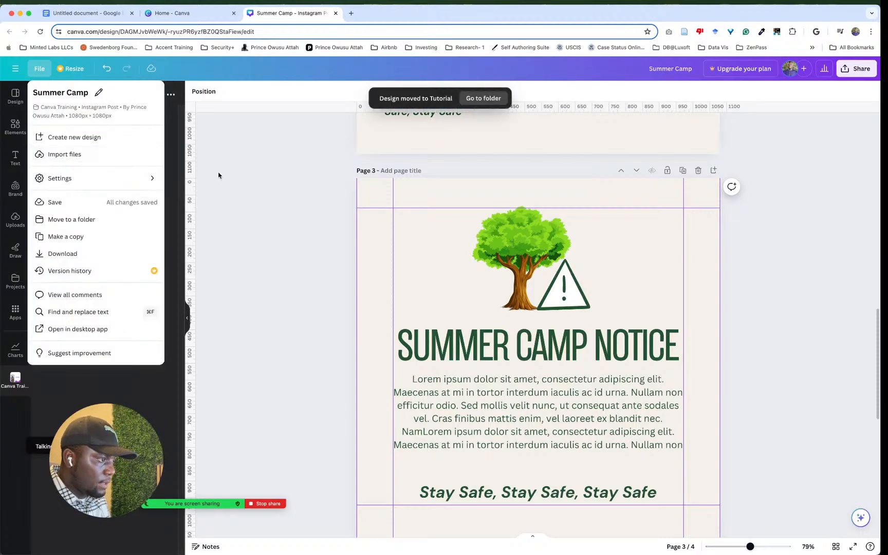
Step: Go to the Canva home page and search its content for Church poster
{"action": "left_click", "coordinate": [218, 176]}
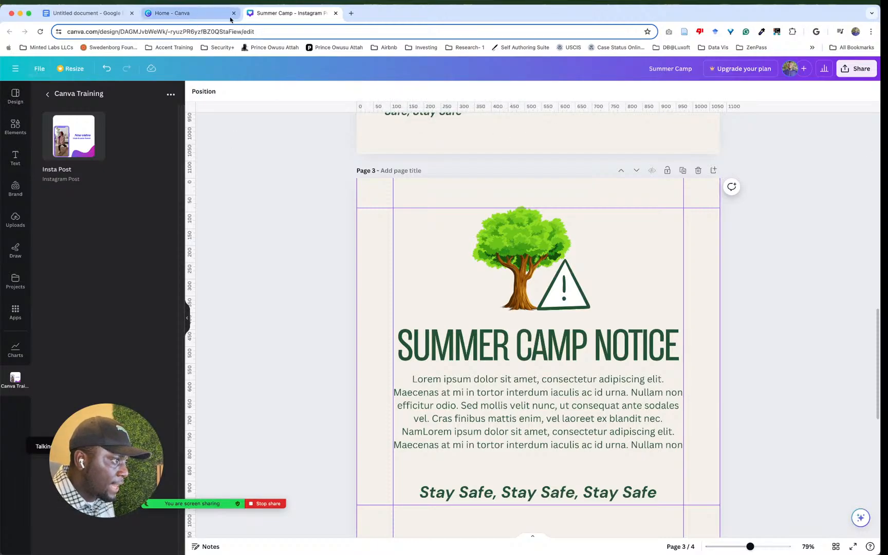
{"action": "left_click", "coordinate": [168, 16]}
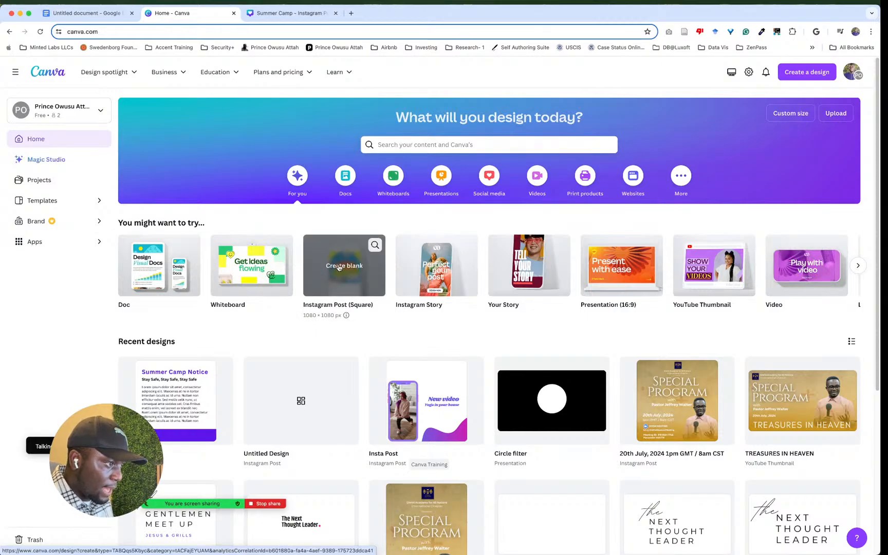
{"action": "left_click", "coordinate": [436, 149]}
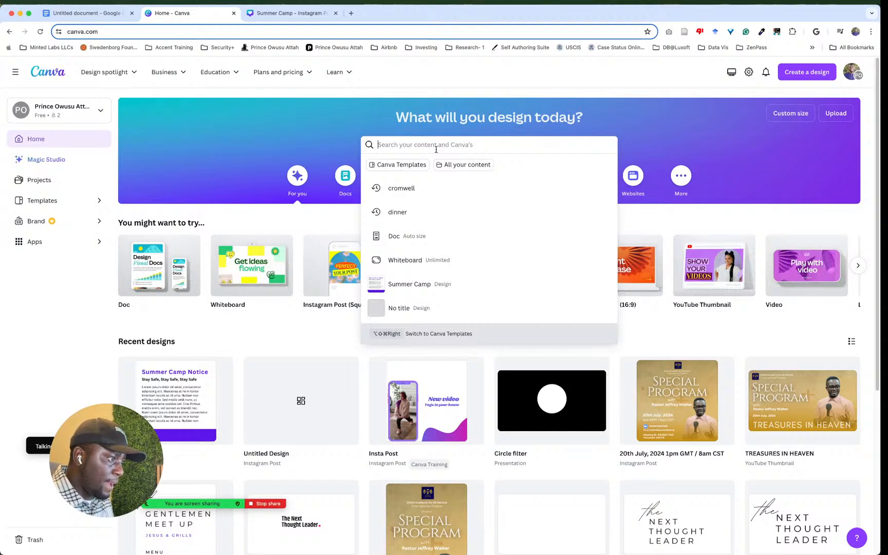
{"action": "type", "text": "Church"}
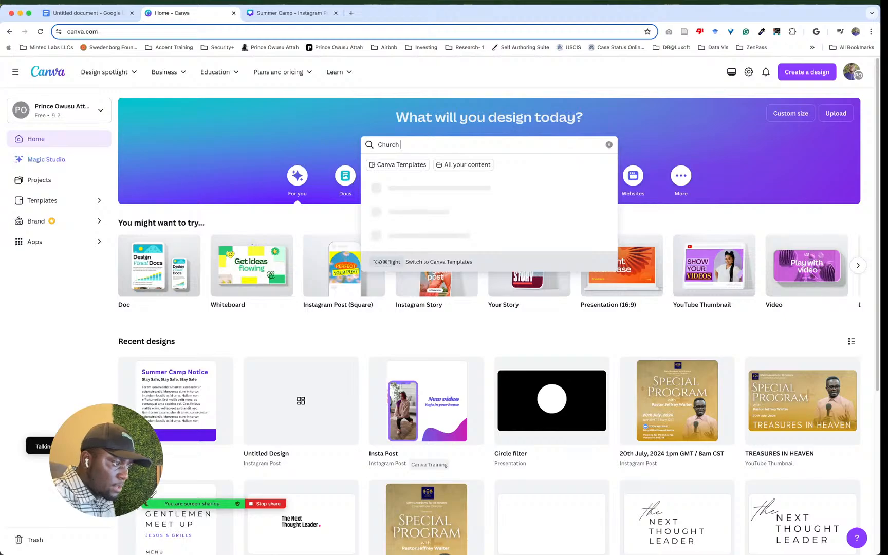
{"action": "type", "text": " poster"}
{"action": "key", "text": "Return"}
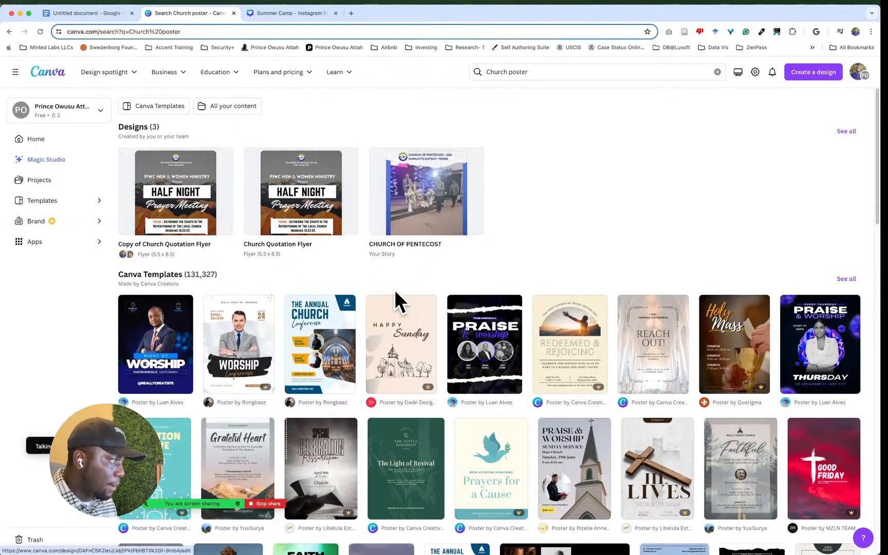
Step: Examine the range of church poster templates and own designs in the search results
{"action": "scroll", "coordinate": [561, 232], "scroll_direction": "down", "scroll_amount": 6}
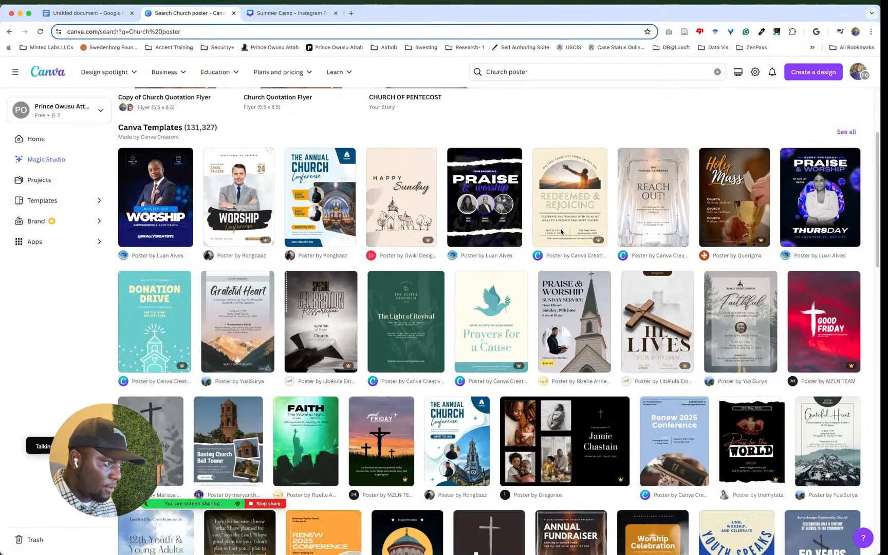
{"action": "scroll", "coordinate": [560, 232], "scroll_direction": "down", "scroll_amount": 9}
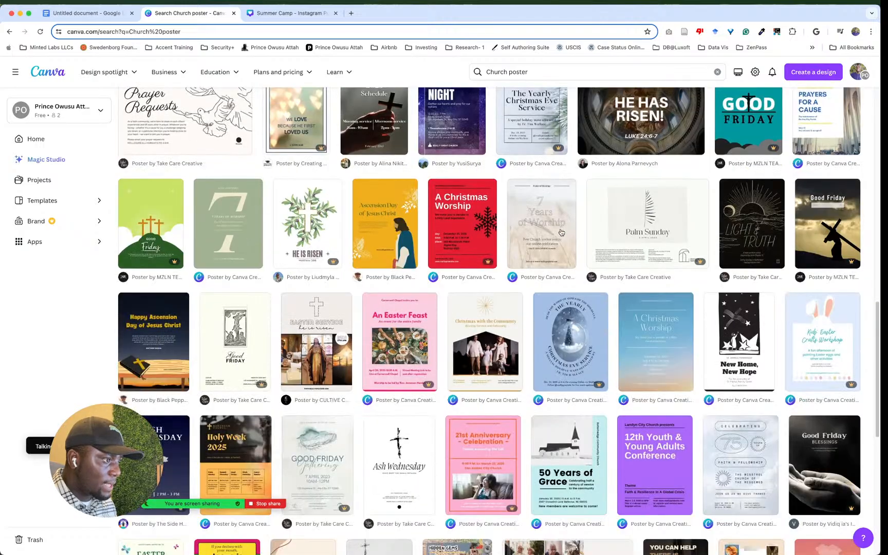
{"action": "scroll", "coordinate": [562, 232], "scroll_direction": "up", "scroll_amount": 2}
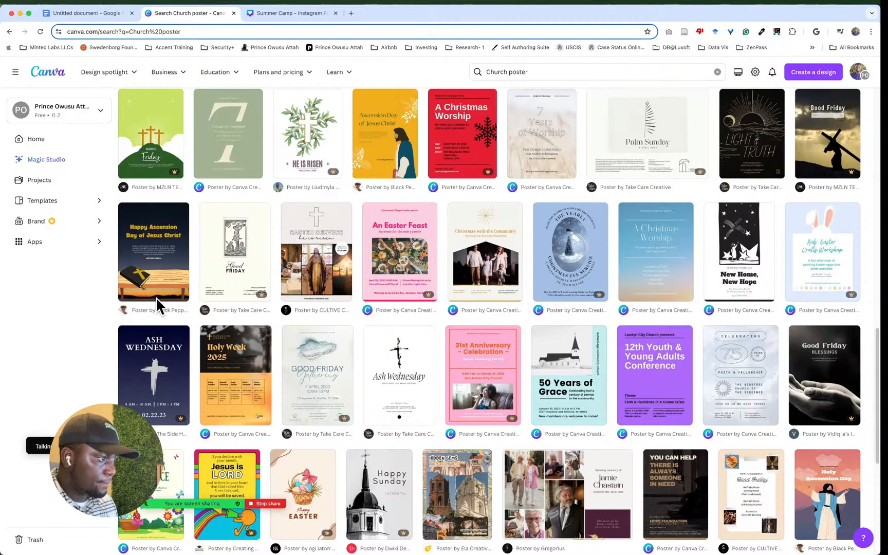
{"action": "scroll", "coordinate": [274, 312], "scroll_direction": "up", "scroll_amount": 5}
{"action": "scroll", "coordinate": [274, 311], "scroll_direction": "up", "scroll_amount": 10}
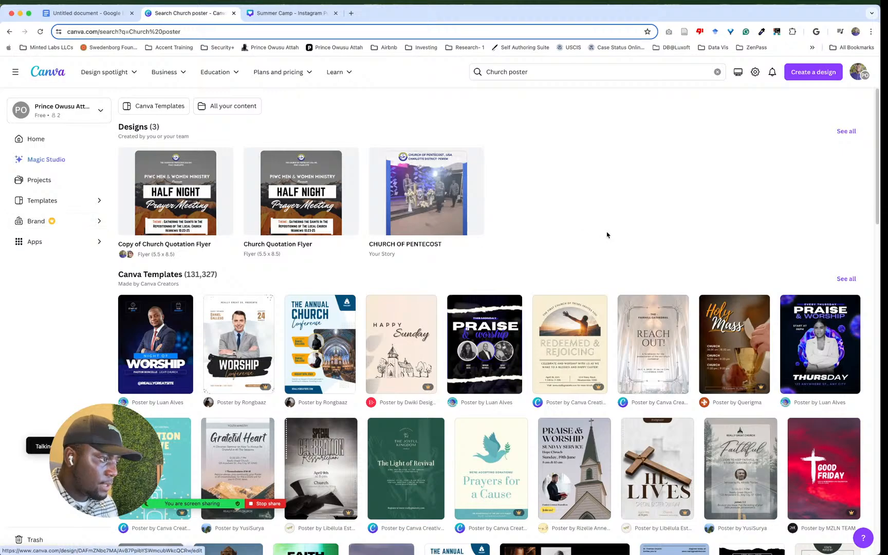
{"action": "scroll", "coordinate": [541, 251], "scroll_direction": "down", "scroll_amount": 2}
{"action": "scroll", "coordinate": [540, 252], "scroll_direction": "up", "scroll_amount": 2}
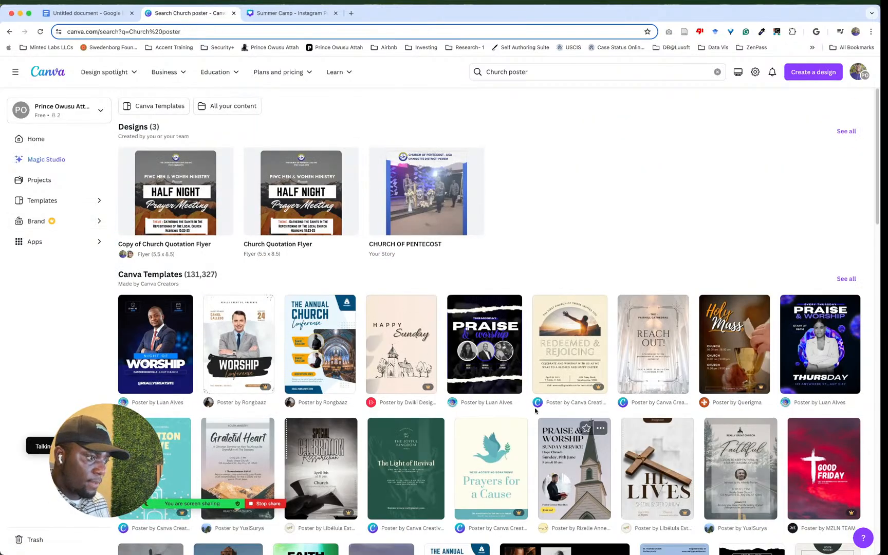
{"action": "scroll", "coordinate": [659, 349], "scroll_direction": "down", "scroll_amount": 10}
{"action": "scroll", "coordinate": [619, 359], "scroll_direction": "up", "scroll_amount": 10}
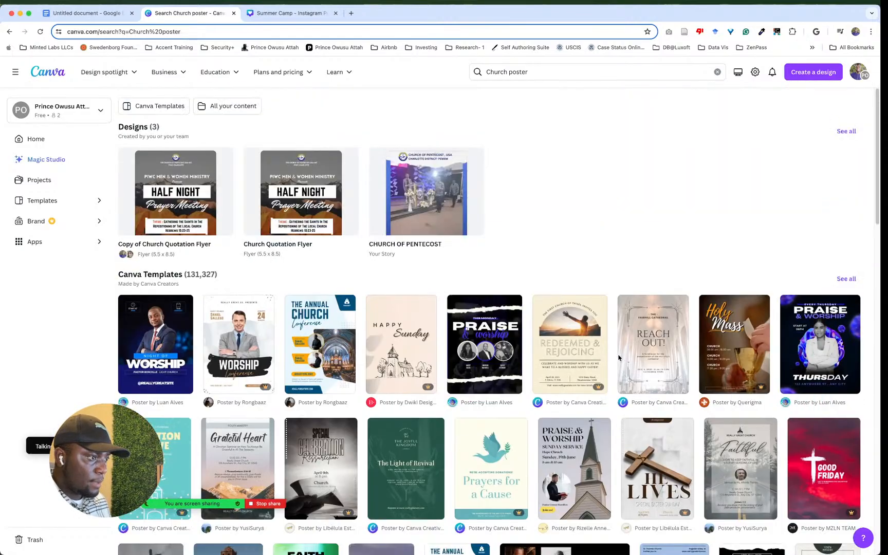
Step: Create a new blank Instagram Post (Square) design and keep it open in the browser
{"action": "left_click", "coordinate": [811, 75]}
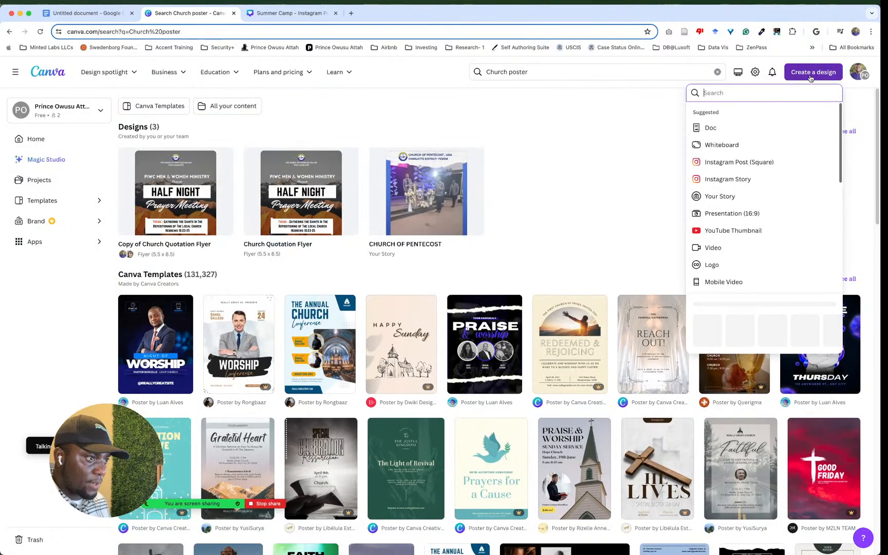
{"action": "left_click", "coordinate": [730, 164]}
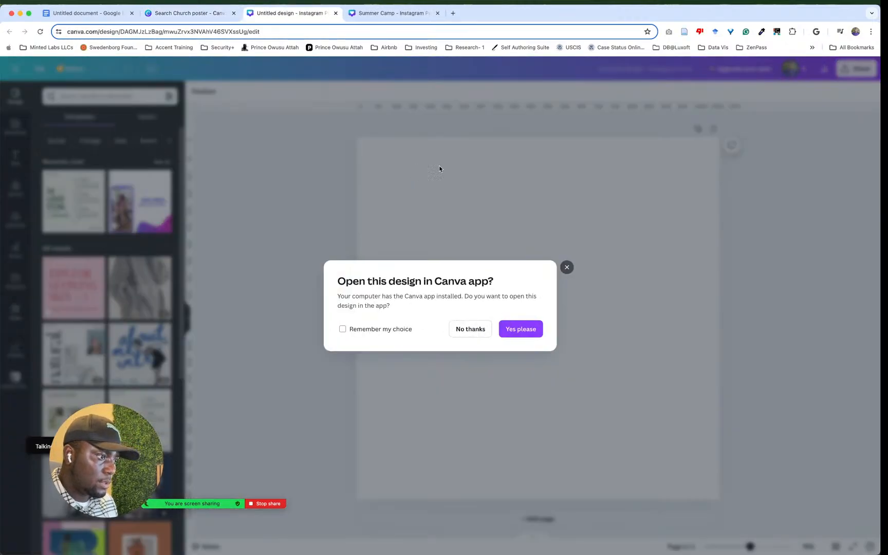
{"action": "left_click", "coordinate": [567, 267]}
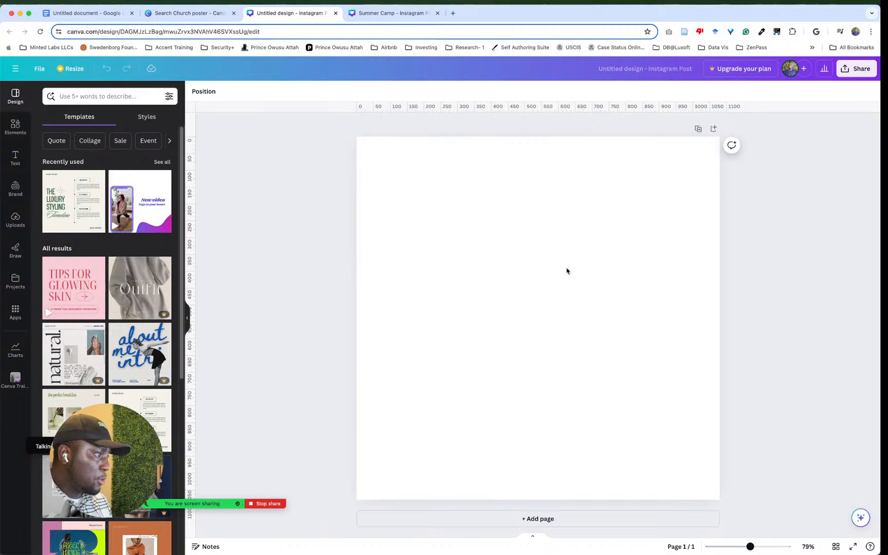
Step: Upload Social-100.jpg from the 1x folder inside PIWC in Documents and place it on the blank page
{"action": "left_click", "coordinate": [11, 222]}
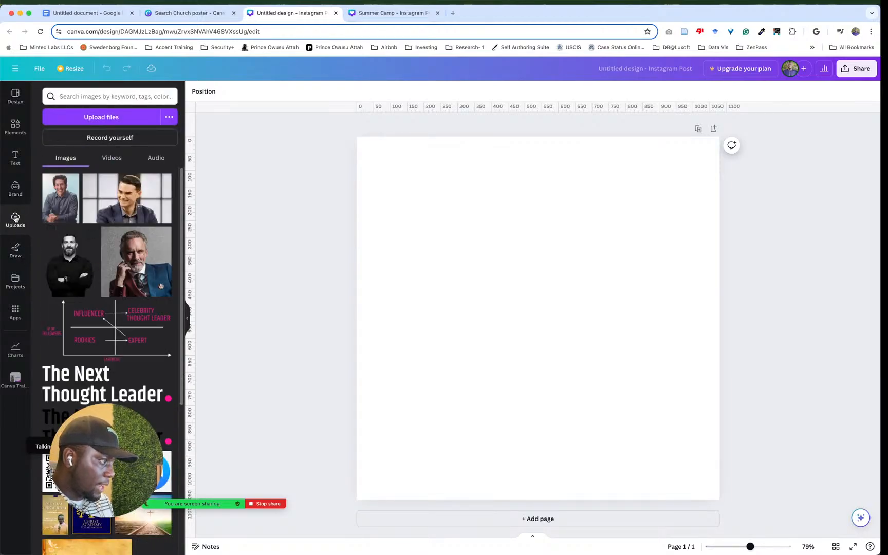
{"action": "left_click", "coordinate": [122, 121]}
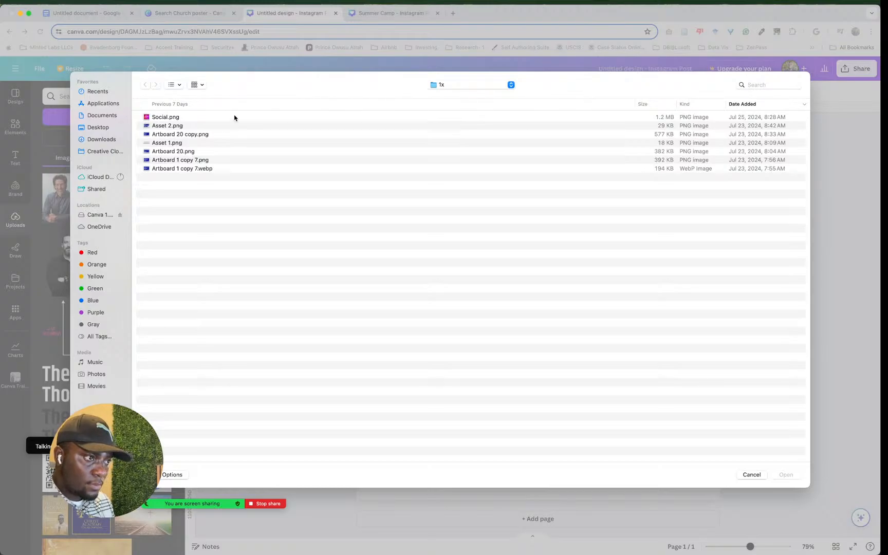
{"action": "left_click", "coordinate": [476, 86]}
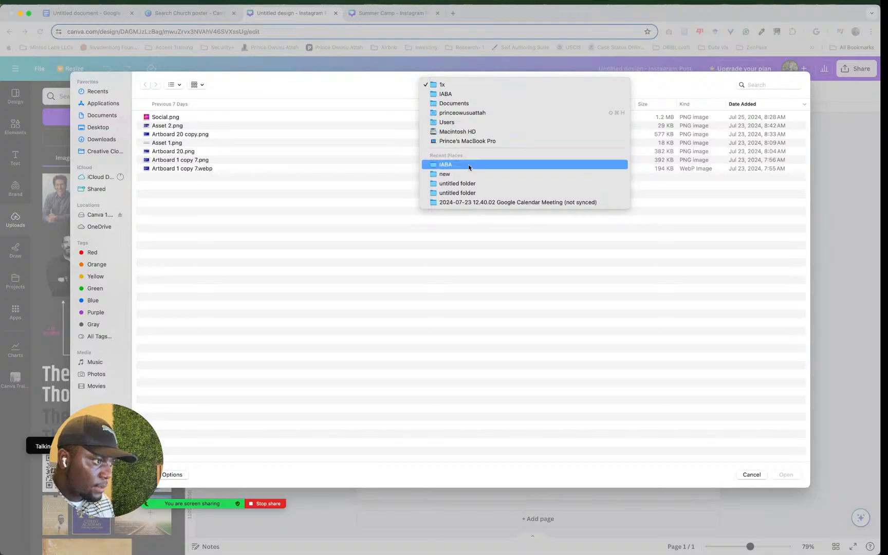
{"action": "left_click", "coordinate": [216, 173]}
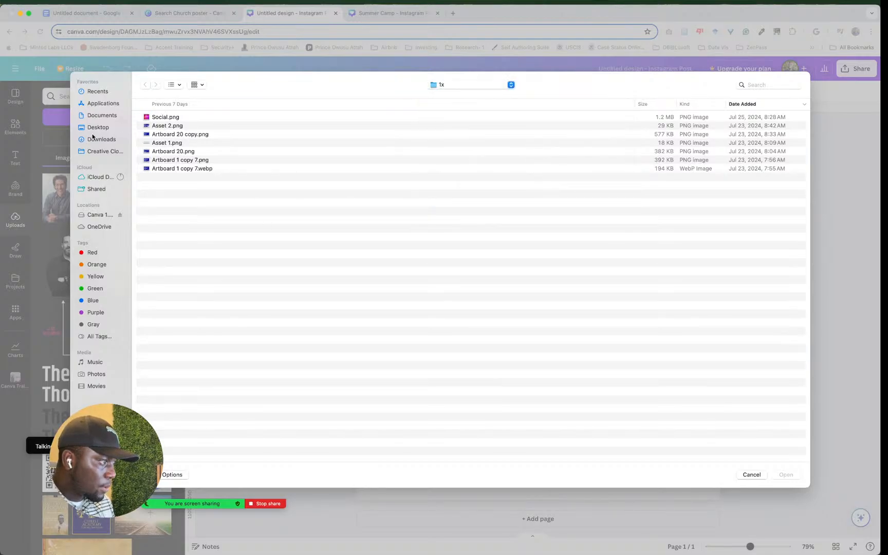
{"action": "left_click", "coordinate": [101, 115]}
{"action": "double_click", "coordinate": [180, 118]}
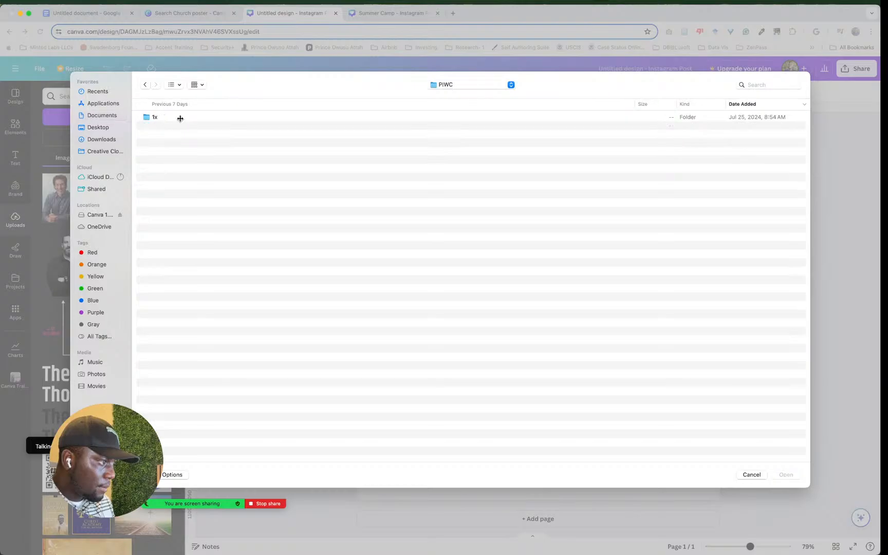
{"action": "double_click", "coordinate": [180, 118]}
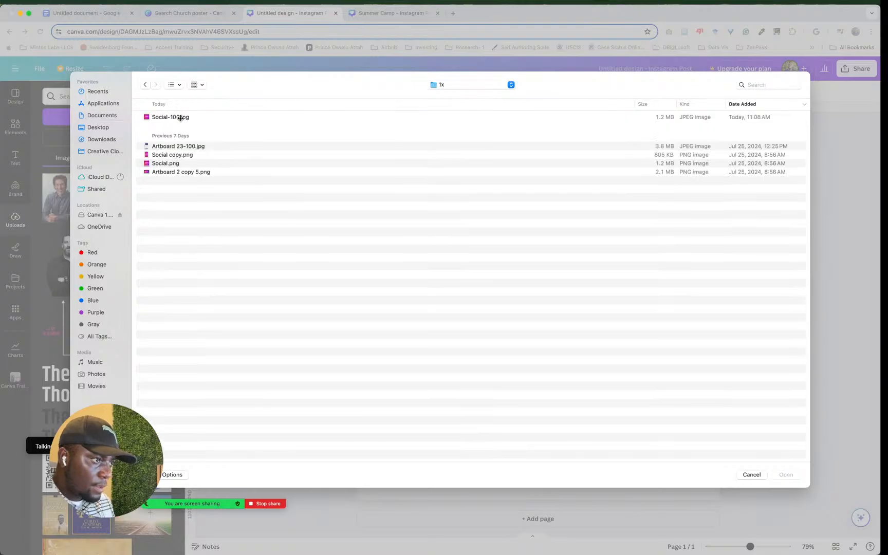
{"action": "left_click", "coordinate": [180, 119]}
{"action": "left_click", "coordinate": [772, 475]}
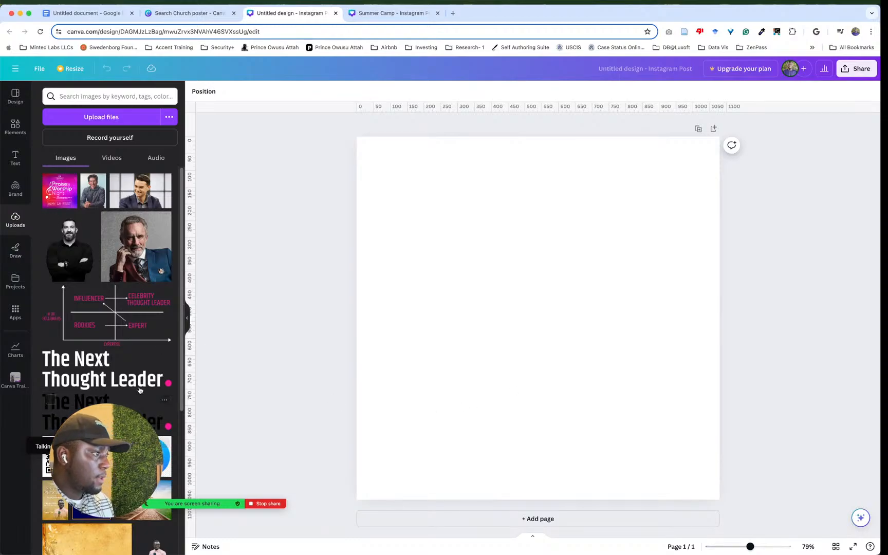
{"action": "left_click", "coordinate": [66, 199]}
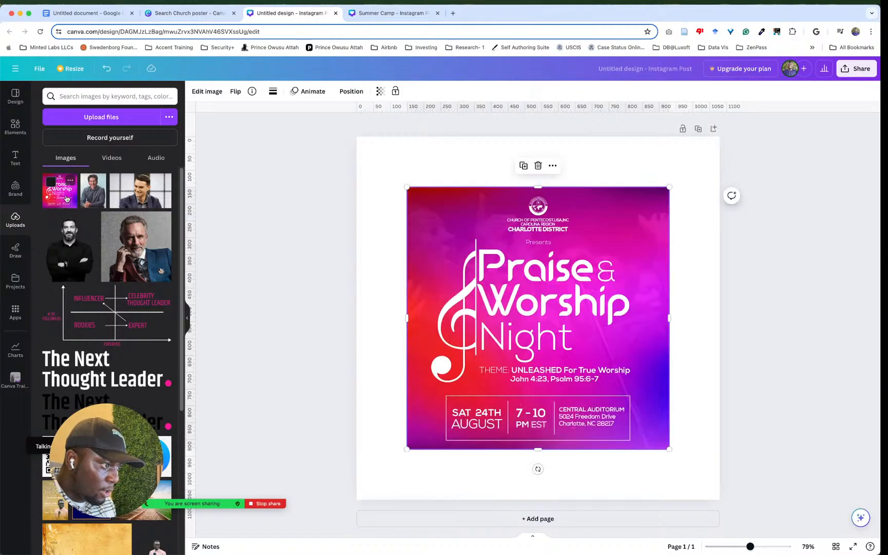
{"action": "left_click", "coordinate": [713, 292]}
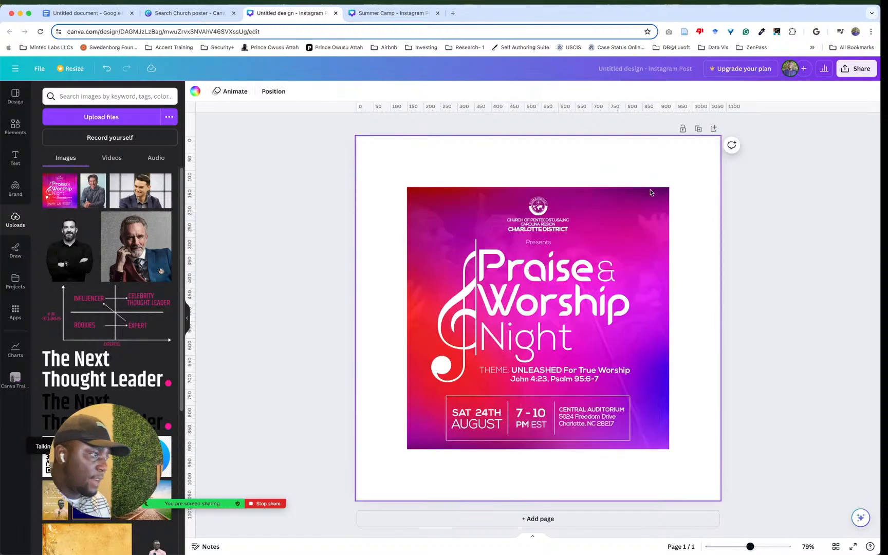
Step: View the editing options for the placed Praise & Worship Night image, then close them
{"action": "left_click", "coordinate": [502, 244]}
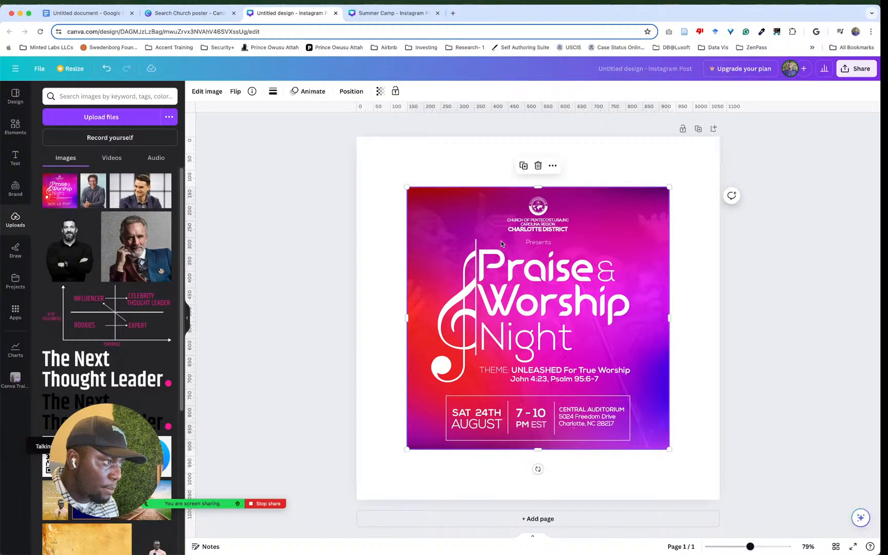
{"action": "left_click", "coordinate": [205, 91]}
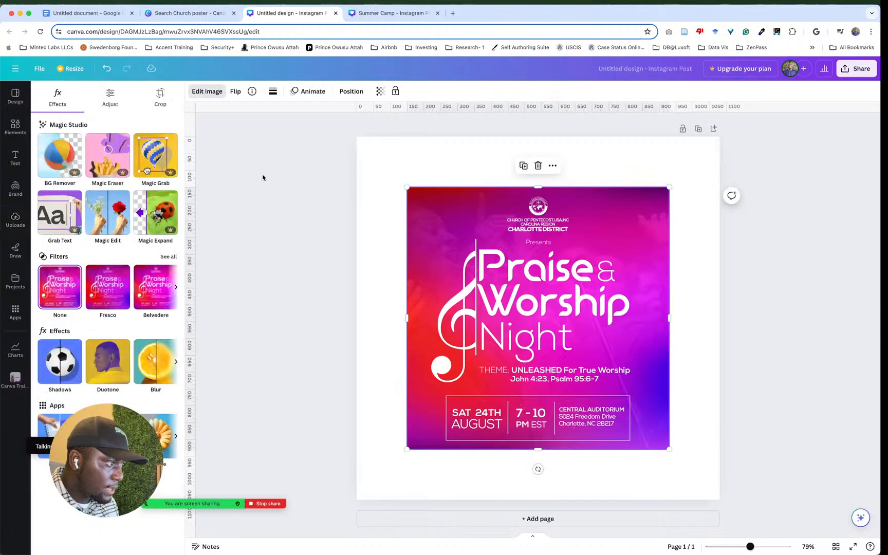
{"action": "left_click", "coordinate": [284, 175]}
{"action": "left_click", "coordinate": [379, 173]}
Step: Align the Praise & Worship Night image with the page's upper-left corner and enlarge it to fill the whole page
{"action": "left_click", "coordinate": [452, 199]}
{"action": "left_click_drag", "start_coordinate": [452, 199], "coordinate": [403, 149]}
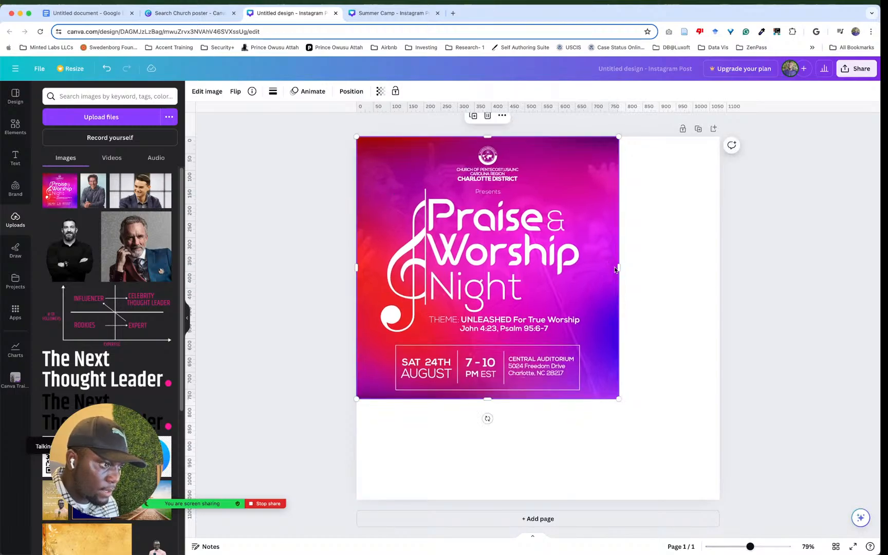
{"action": "left_click_drag", "start_coordinate": [619, 399], "coordinate": [719, 500]}
{"action": "left_click", "coordinate": [752, 283]}
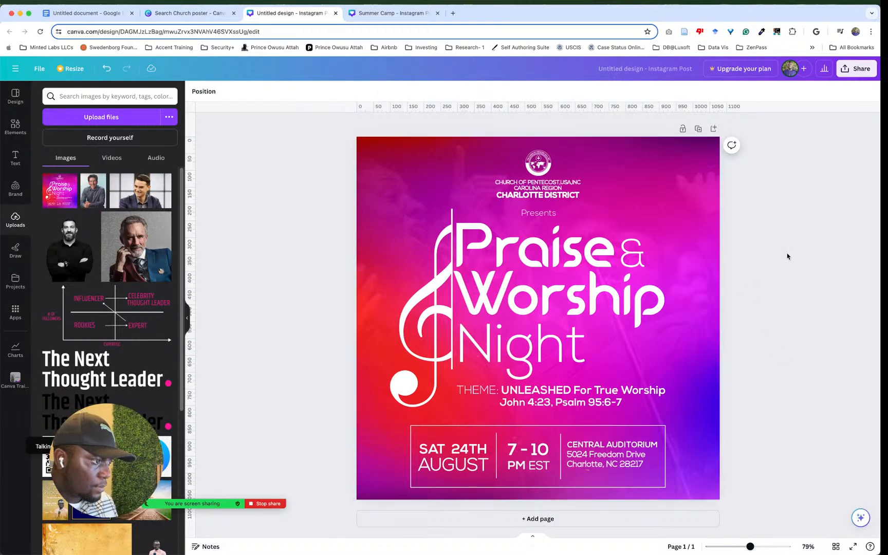
Step: Add a blank second page after the Praise & Worship Night flyer
{"action": "left_click", "coordinate": [564, 523]}
{"action": "scroll", "coordinate": [661, 256], "scroll_direction": "up", "scroll_amount": 10}
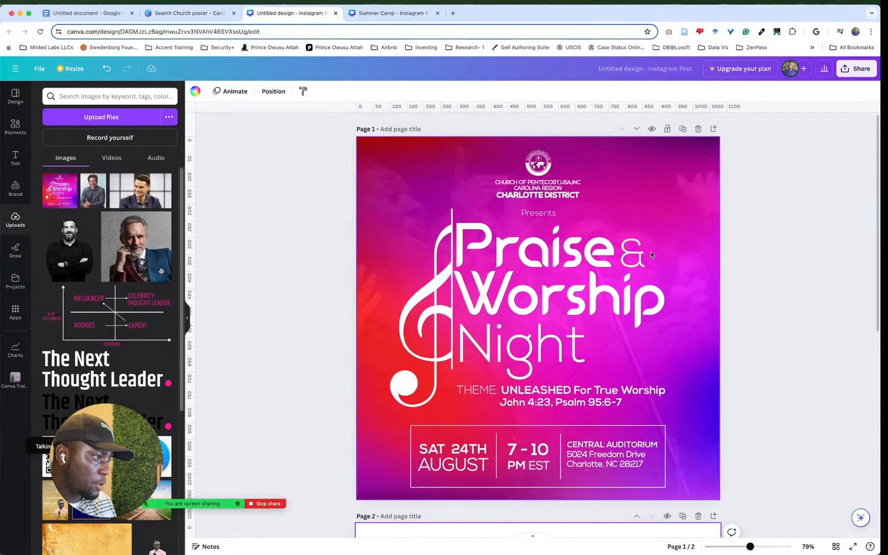
{"action": "scroll", "coordinate": [651, 242], "scroll_direction": "down", "scroll_amount": 10}
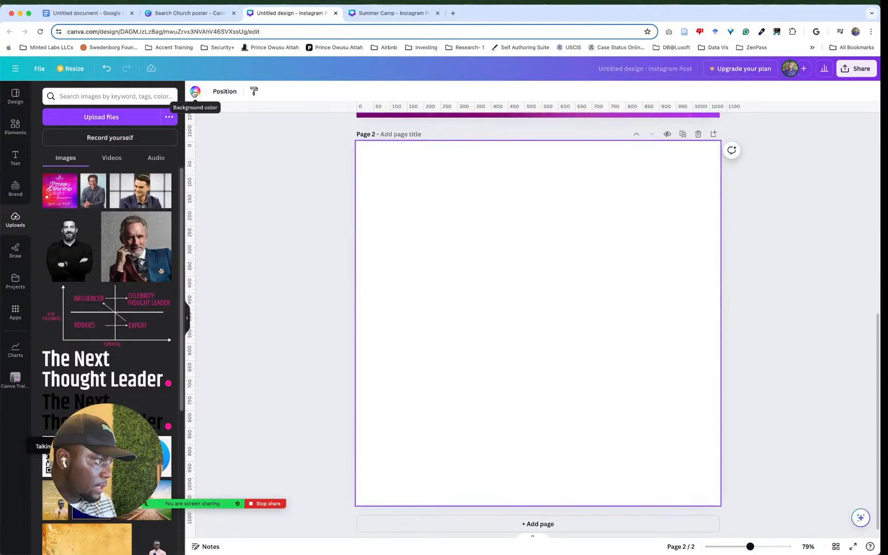
Step: Examine the photo colors offered for page 2's background against the flyer on page 1, then close the color options
{"action": "left_click", "coordinate": [194, 92]}
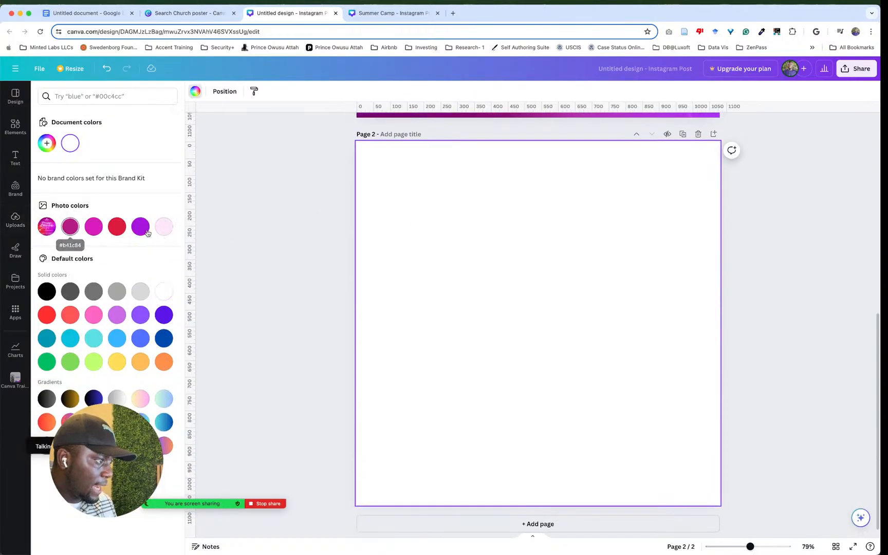
{"action": "scroll", "coordinate": [384, 242], "scroll_direction": "up", "scroll_amount": 10}
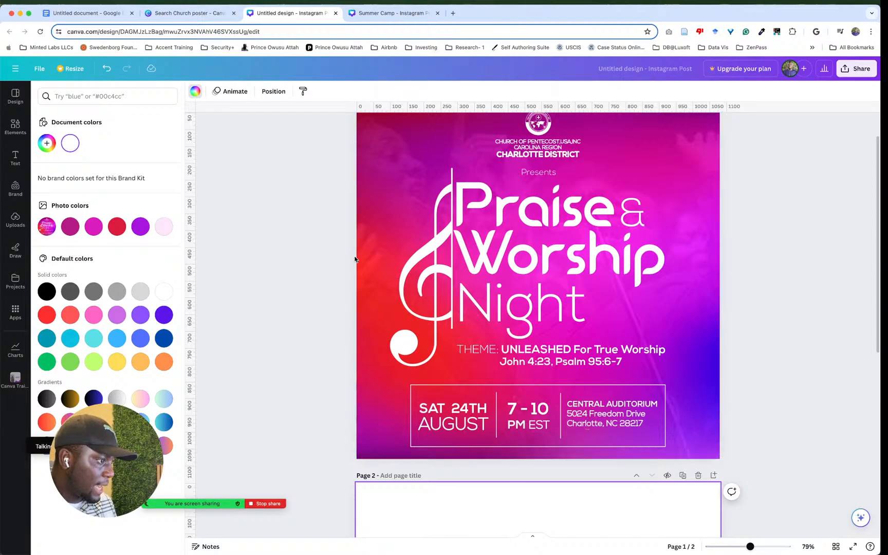
{"action": "scroll", "coordinate": [412, 241], "scroll_direction": "down", "scroll_amount": 4}
{"action": "scroll", "coordinate": [411, 240], "scroll_direction": "down", "scroll_amount": 3}
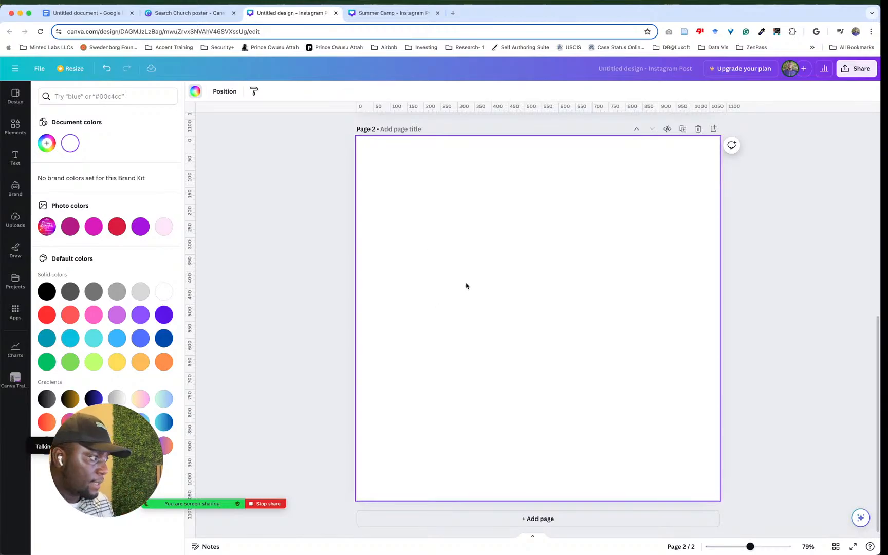
{"action": "scroll", "coordinate": [466, 286], "scroll_direction": "up", "scroll_amount": 3}
{"action": "scroll", "coordinate": [466, 286], "scroll_direction": "down", "scroll_amount": 3}
{"action": "scroll", "coordinate": [466, 285], "scroll_direction": "up", "scroll_amount": 5}
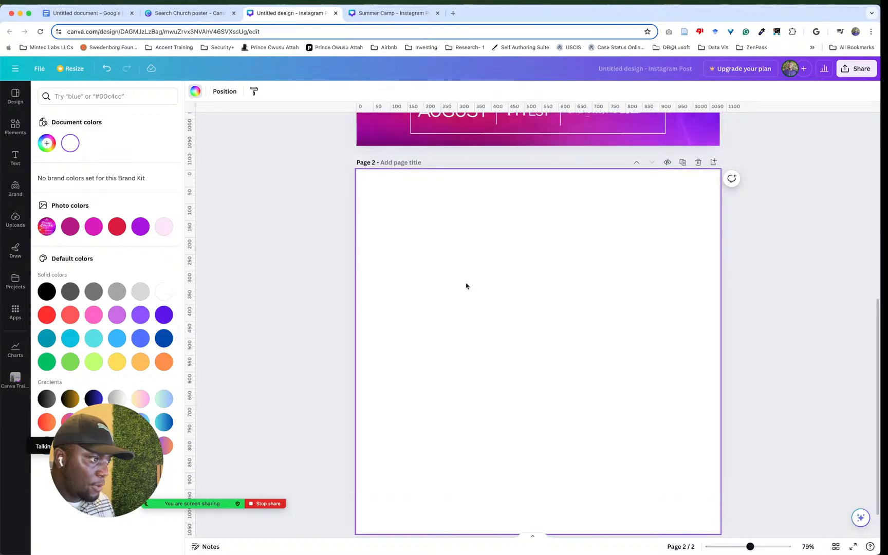
{"action": "scroll", "coordinate": [466, 286], "scroll_direction": "up", "scroll_amount": 1}
{"action": "scroll", "coordinate": [607, 303], "scroll_direction": "down", "scroll_amount": 6}
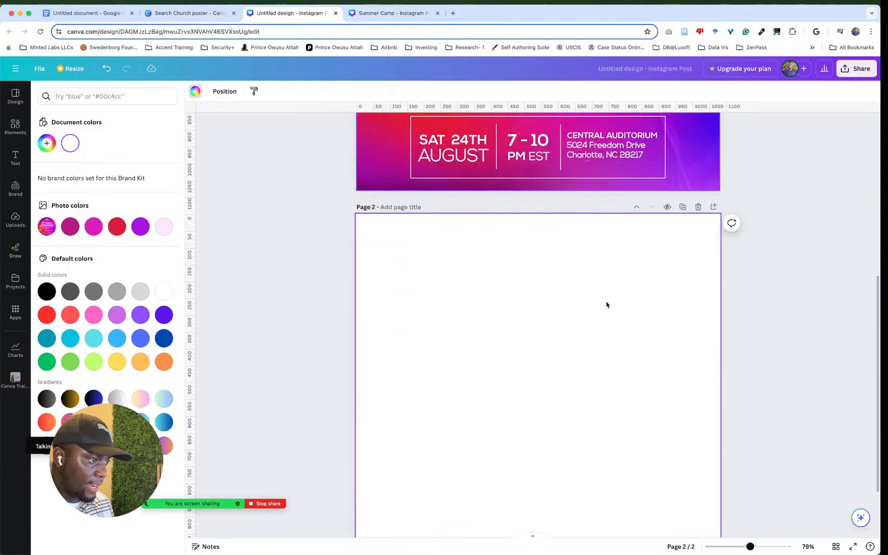
{"action": "left_click", "coordinate": [268, 190]}
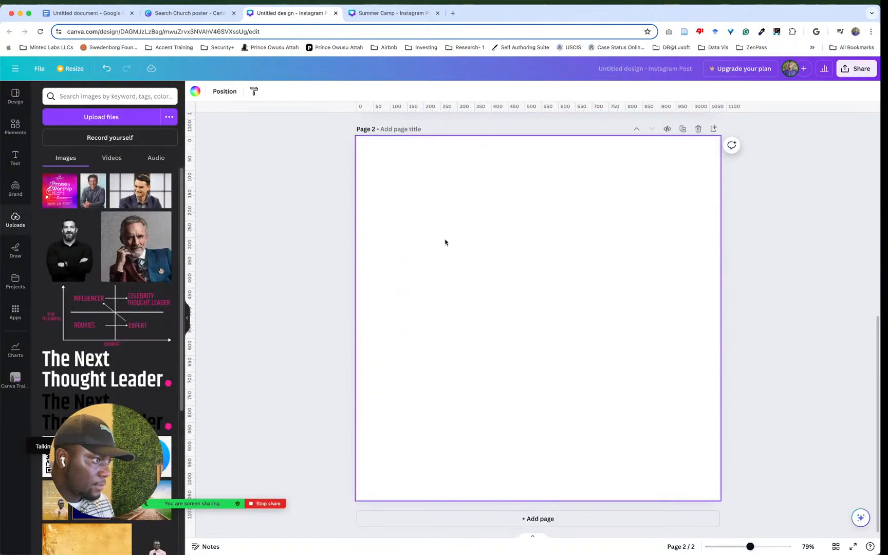
Step: Examine the Praise & Worship Night flyer on page 1 against the blank page 2
{"action": "scroll", "coordinate": [444, 242], "scroll_direction": "up", "scroll_amount": 5}
{"action": "scroll", "coordinate": [445, 242], "scroll_direction": "down", "scroll_amount": 5}
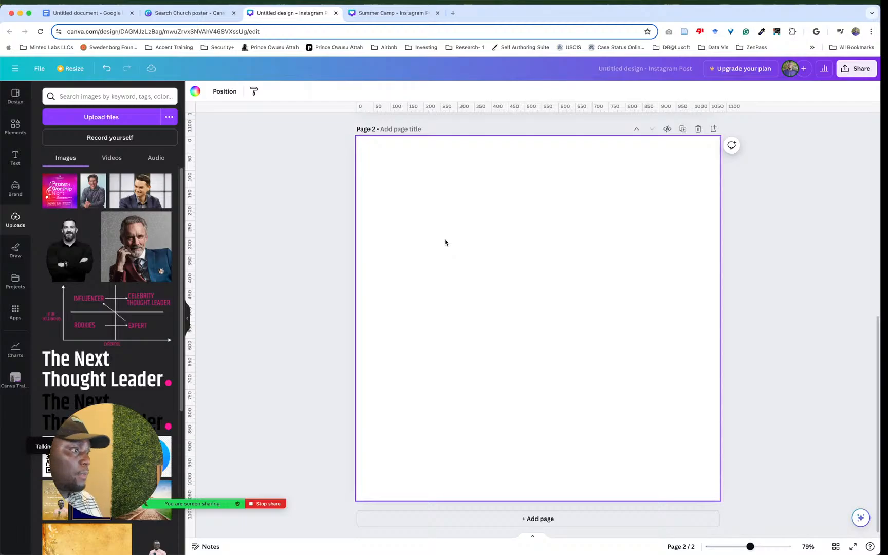
{"action": "scroll", "coordinate": [446, 242], "scroll_direction": "up", "scroll_amount": 6}
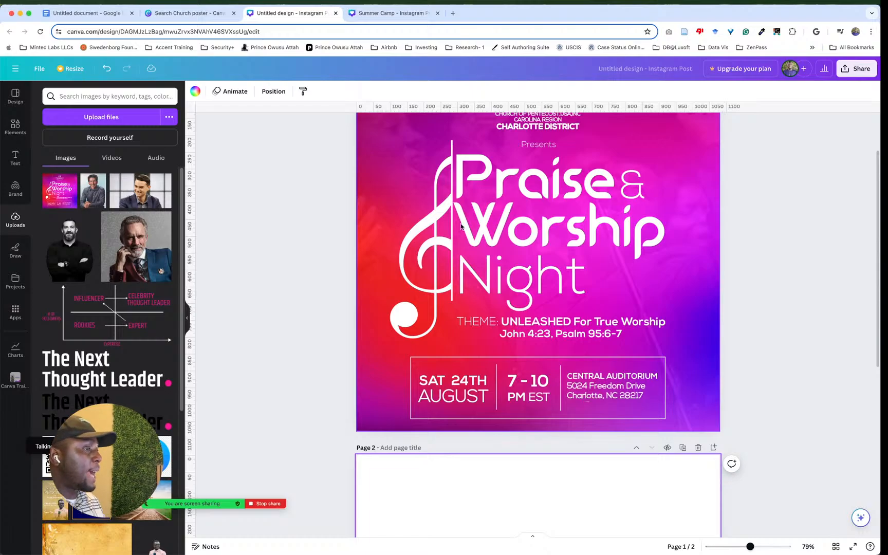
{"action": "scroll", "coordinate": [469, 227], "scroll_direction": "down", "scroll_amount": 4}
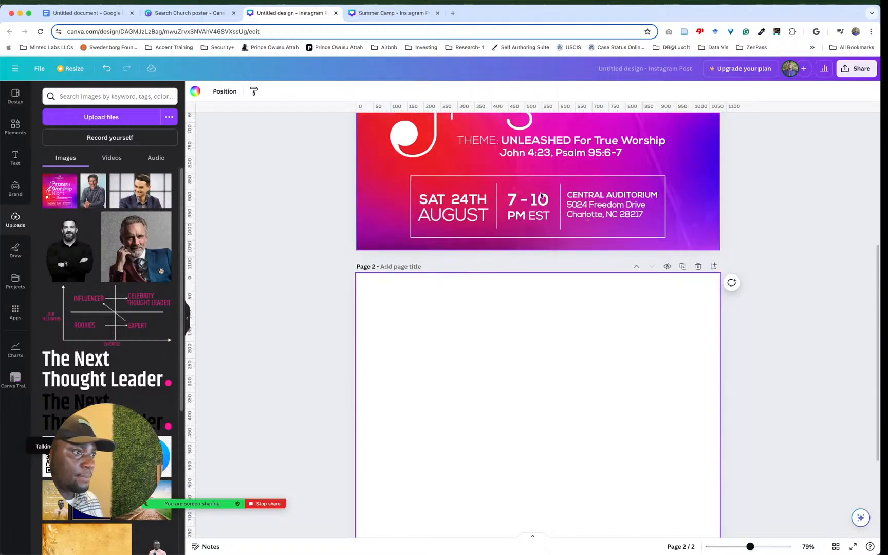
{"action": "scroll", "coordinate": [694, 294], "scroll_direction": "down", "scroll_amount": 2}
{"action": "scroll", "coordinate": [694, 294], "scroll_direction": "down", "scroll_amount": 1}
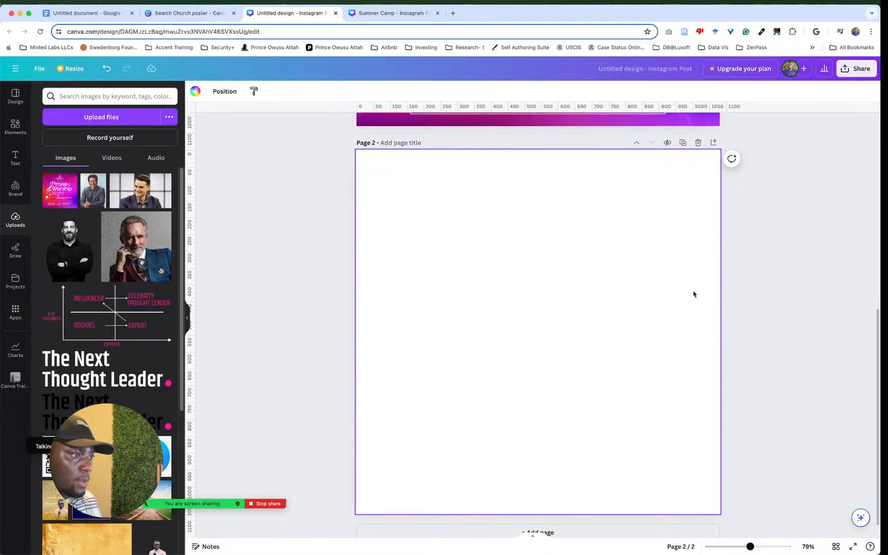
{"action": "scroll", "coordinate": [483, 212], "scroll_direction": "up", "scroll_amount": 6}
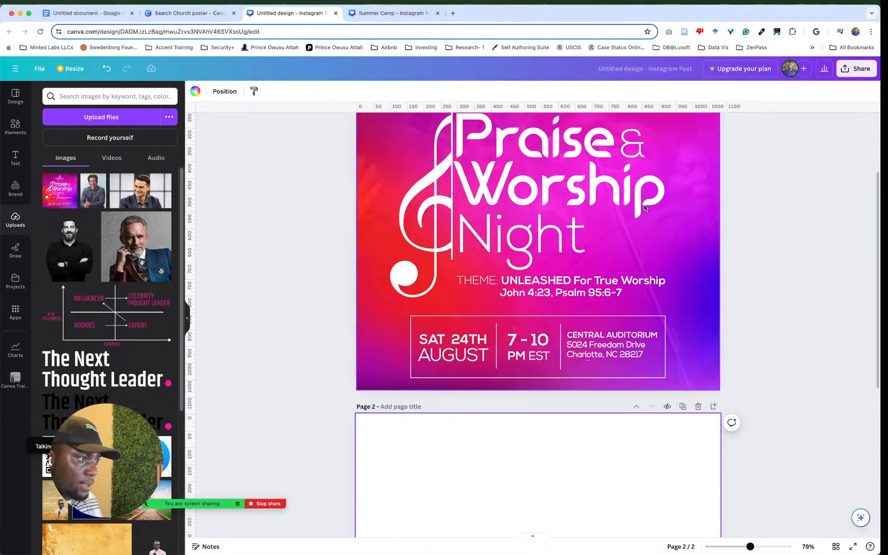
{"action": "scroll", "coordinate": [617, 221], "scroll_direction": "down", "scroll_amount": 2}
{"action": "scroll", "coordinate": [643, 206], "scroll_direction": "up", "scroll_amount": 2}
{"action": "scroll", "coordinate": [645, 206], "scroll_direction": "down", "scroll_amount": 2}
{"action": "scroll", "coordinate": [644, 207], "scroll_direction": "down", "scroll_amount": 5}
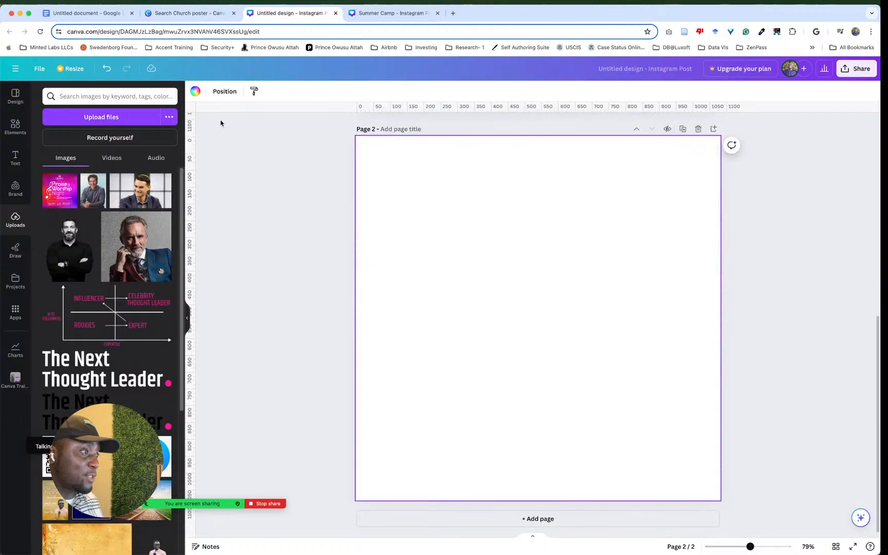
Step: Add a square shape to page 2, align it with the page's upper-left corner and enlarge it to cover nearly the whole page
{"action": "left_click", "coordinate": [15, 127]}
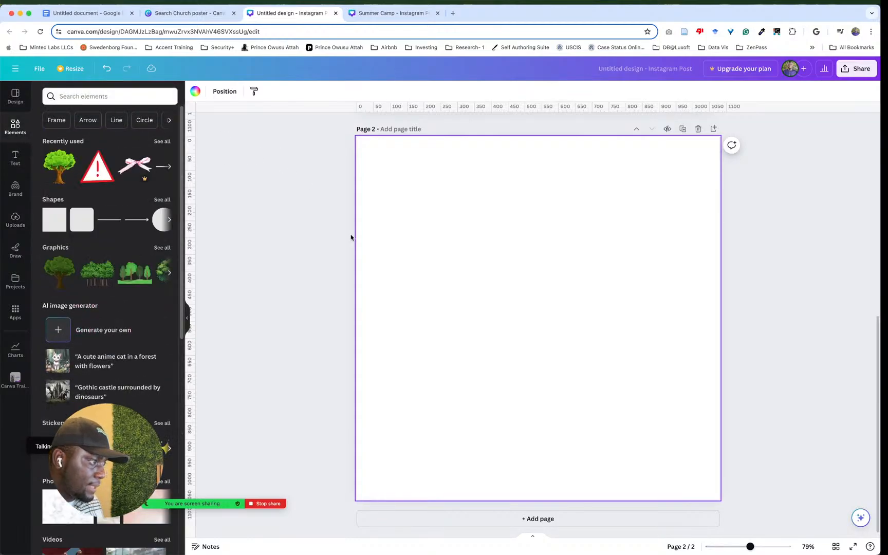
{"action": "left_click", "coordinate": [58, 227]}
{"action": "left_click", "coordinate": [601, 322]}
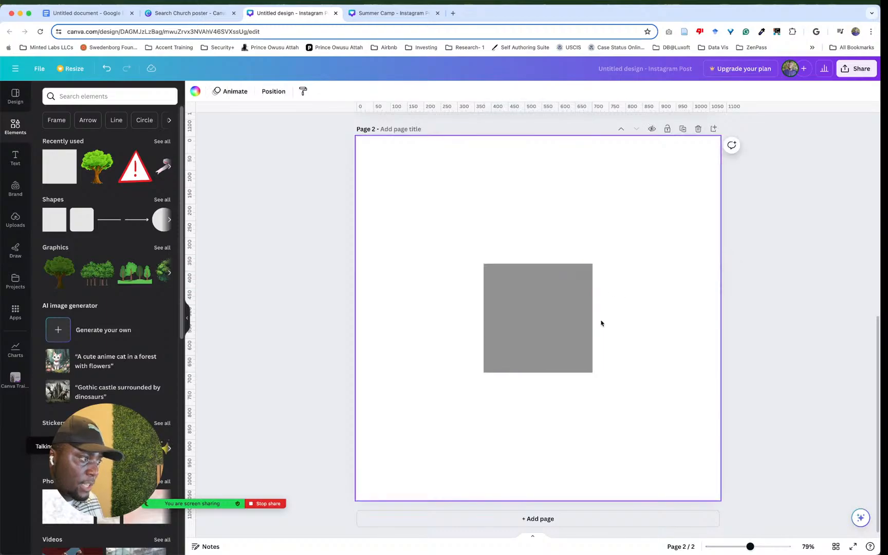
{"action": "left_click", "coordinate": [524, 317]}
{"action": "left_click_drag", "start_coordinate": [523, 317], "coordinate": [397, 191]}
{"action": "left_click_drag", "start_coordinate": [465, 247], "coordinate": [719, 497]}
{"action": "left_click", "coordinate": [807, 402]}
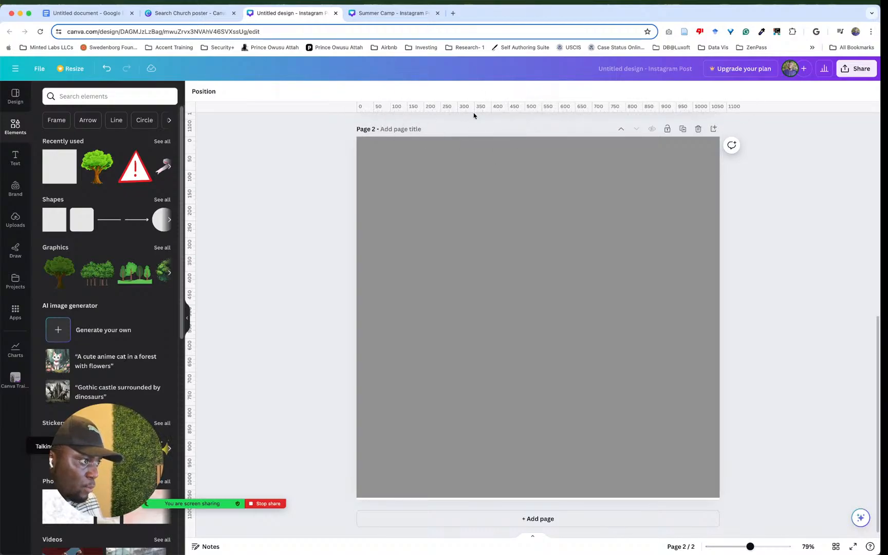
Step: View the ruler and guide settings for the design, then close them
{"action": "left_click", "coordinate": [46, 72]}
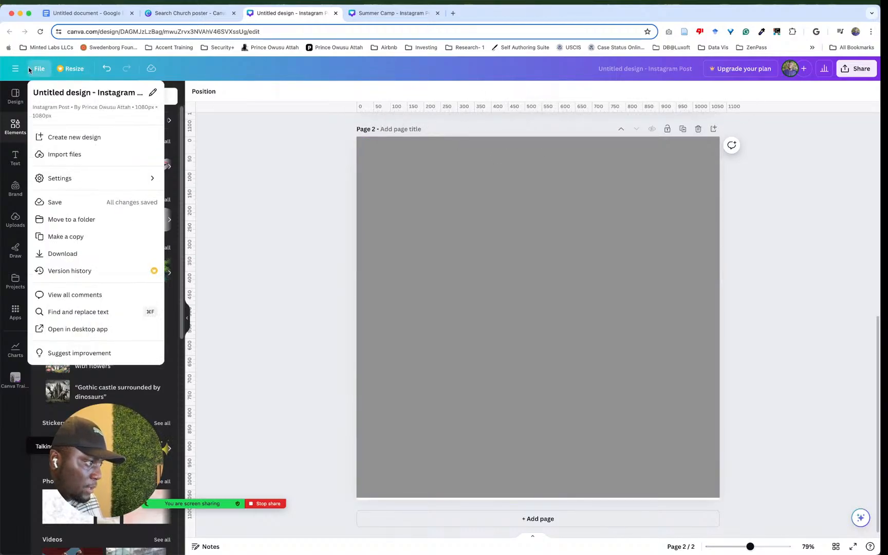
{"action": "mouse_move", "coordinate": [122, 183]}
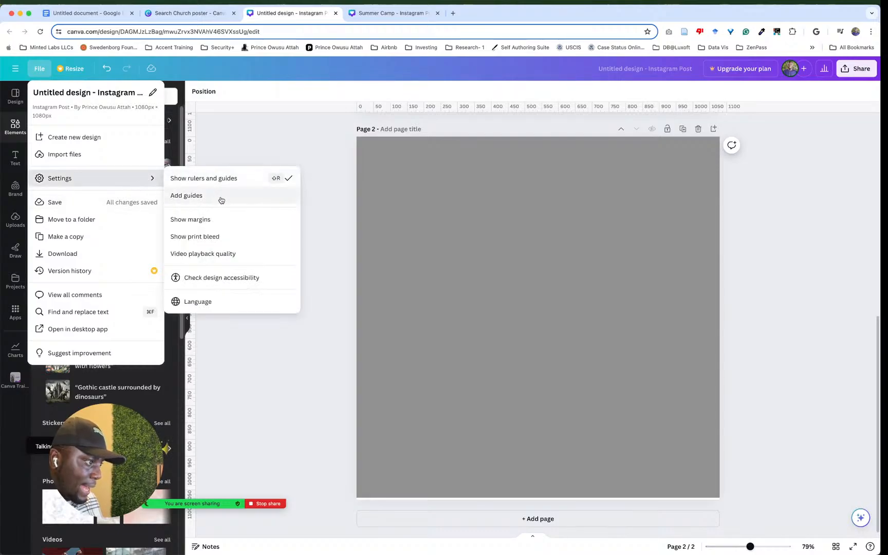
{"action": "left_click", "coordinate": [338, 204]}
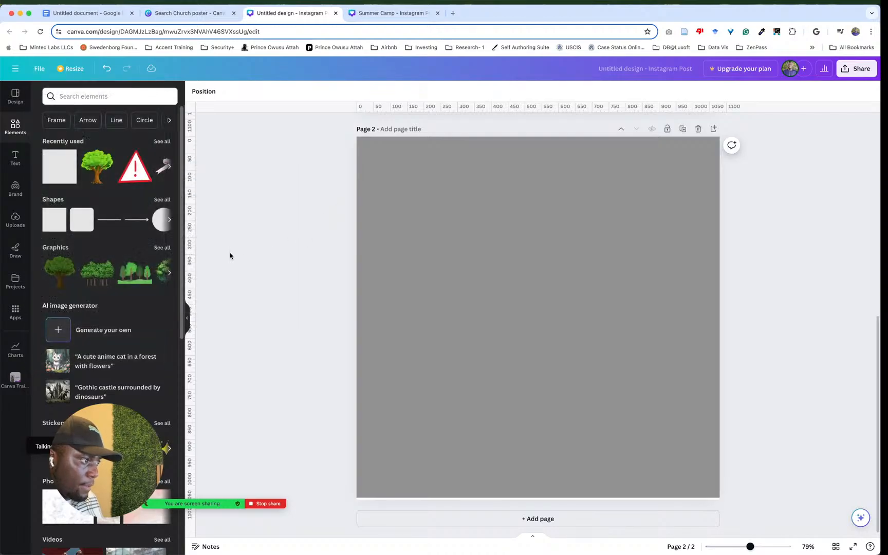
Step: Add a vertical guide about 100 px from page 2's left edge and another along the page's right edge
{"action": "left_click_drag", "start_coordinate": [204, 249], "coordinate": [390, 238]}
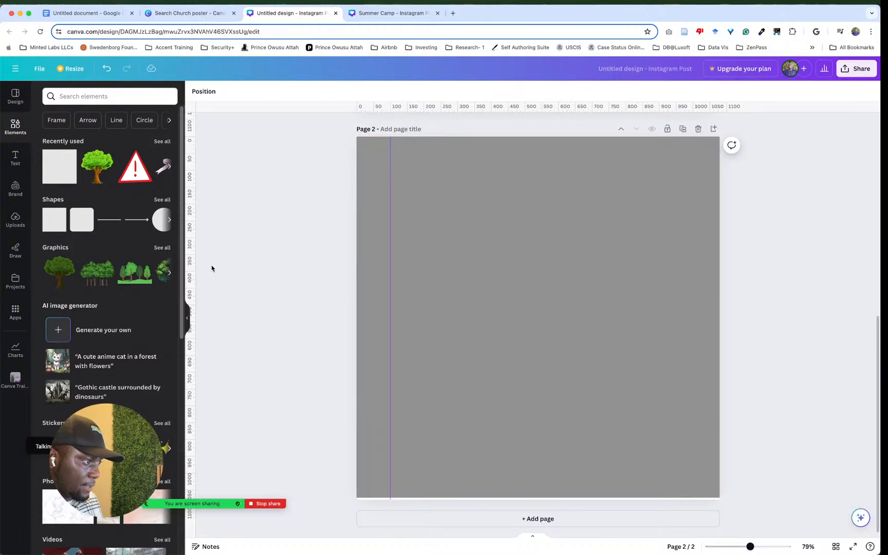
{"action": "left_click_drag", "start_coordinate": [194, 264], "coordinate": [692, 171]}
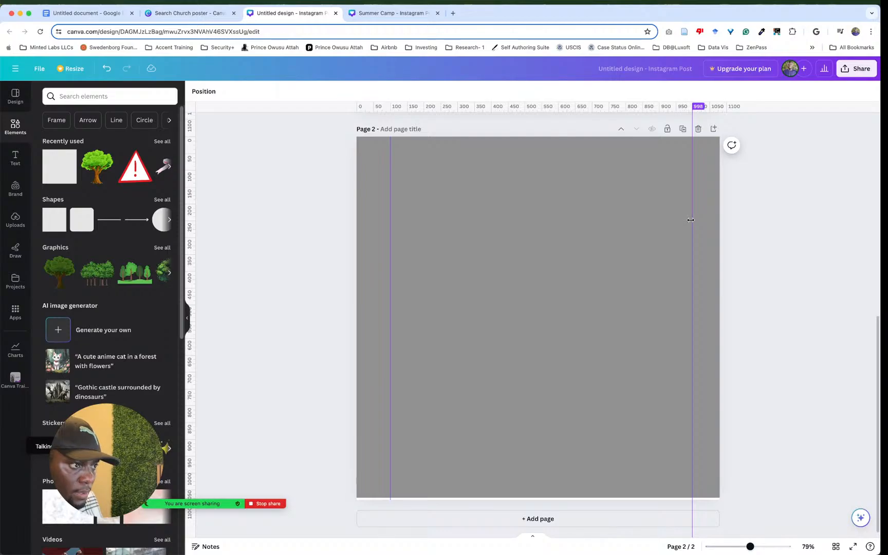
{"action": "left_click_drag", "start_coordinate": [691, 220], "coordinate": [678, 219]}
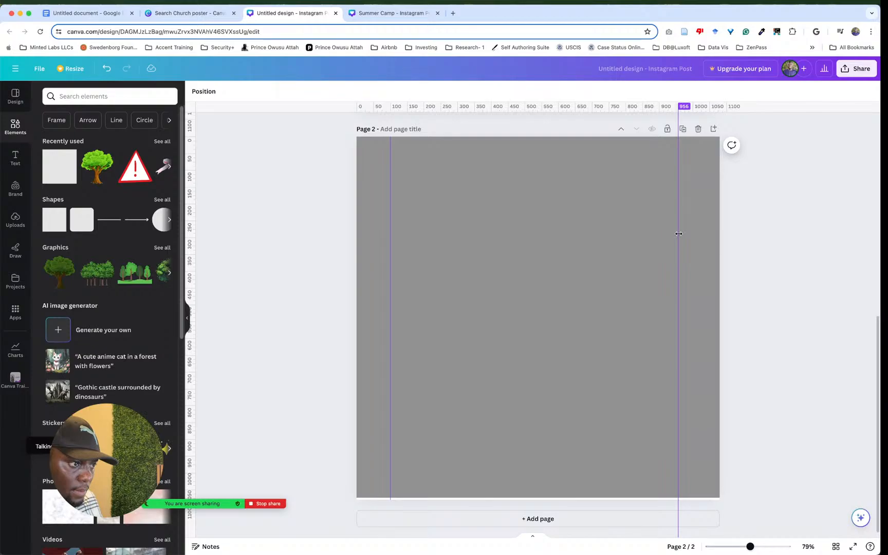
{"action": "left_click_drag", "start_coordinate": [679, 234], "coordinate": [720, 221]}
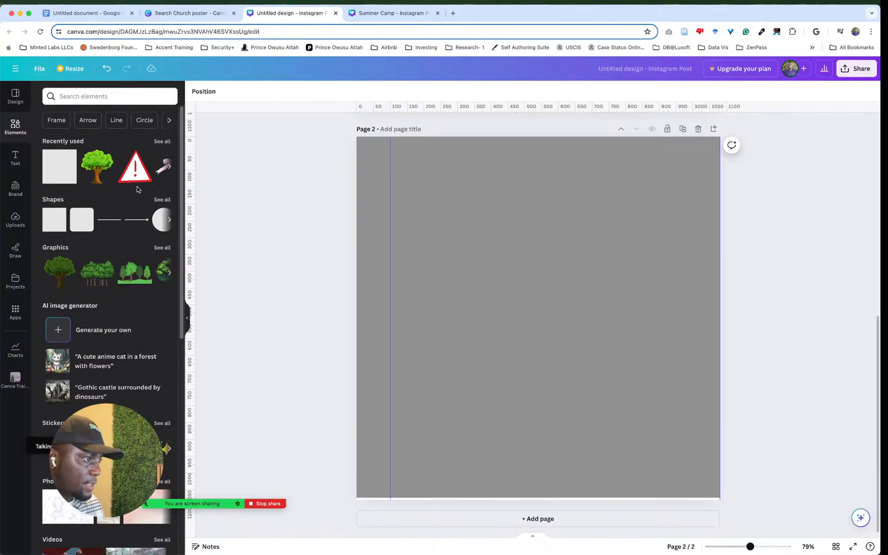
Step: Add a black square sized to fit between the page's left edge and the guide, and place a copy at the right edge
{"action": "left_click", "coordinate": [60, 166]}
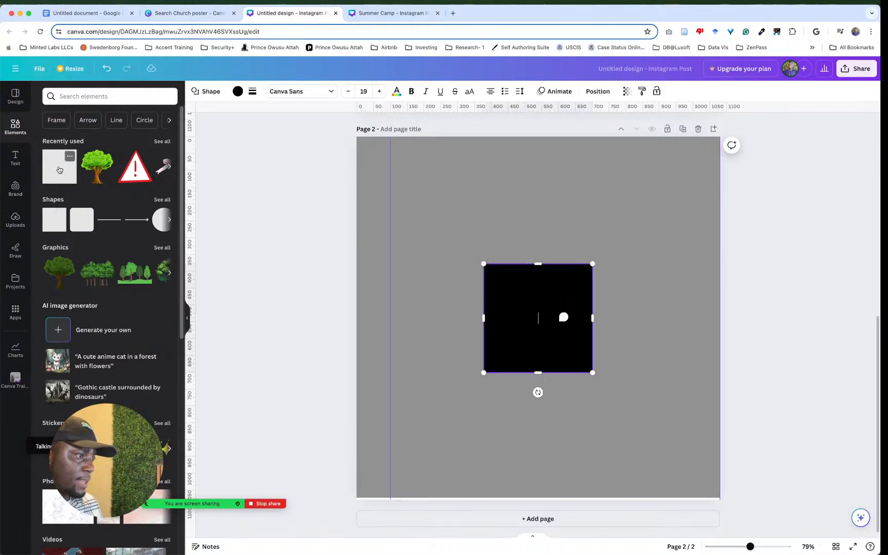
{"action": "left_click", "coordinate": [601, 331]}
{"action": "left_click", "coordinate": [547, 353]}
{"action": "left_click_drag", "start_coordinate": [547, 353], "coordinate": [421, 286]}
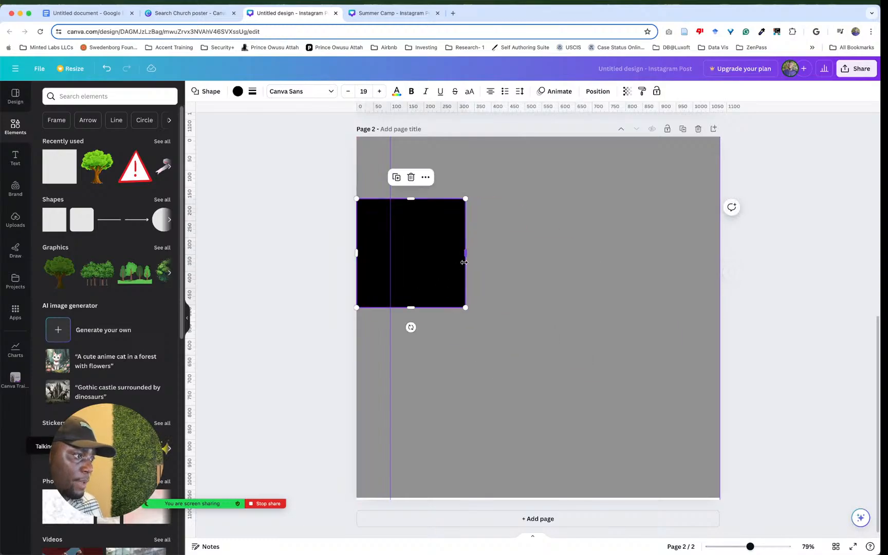
{"action": "left_click_drag", "start_coordinate": [465, 307], "coordinate": [708, 245]}
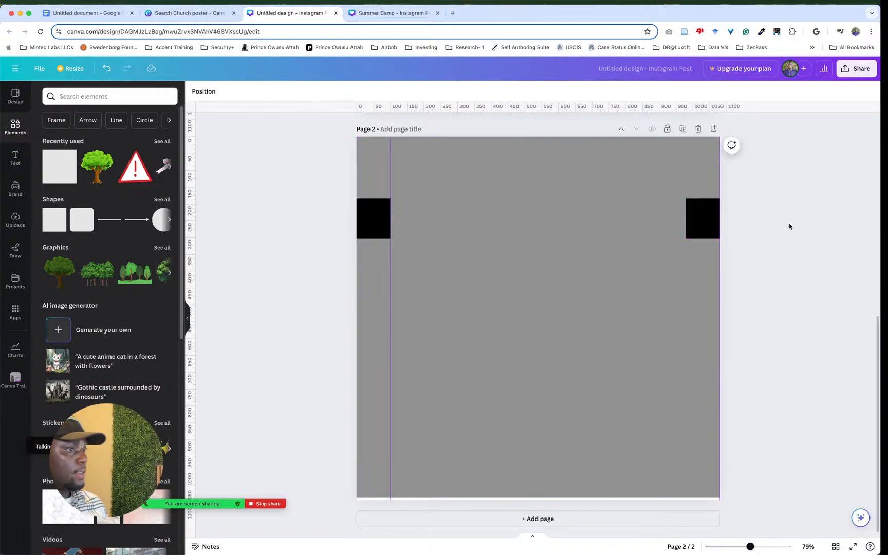
Step: Replace the black shape at the page's right edge with a fresh copy of the left one, aligned at the same height
{"action": "left_click", "coordinate": [359, 219]}
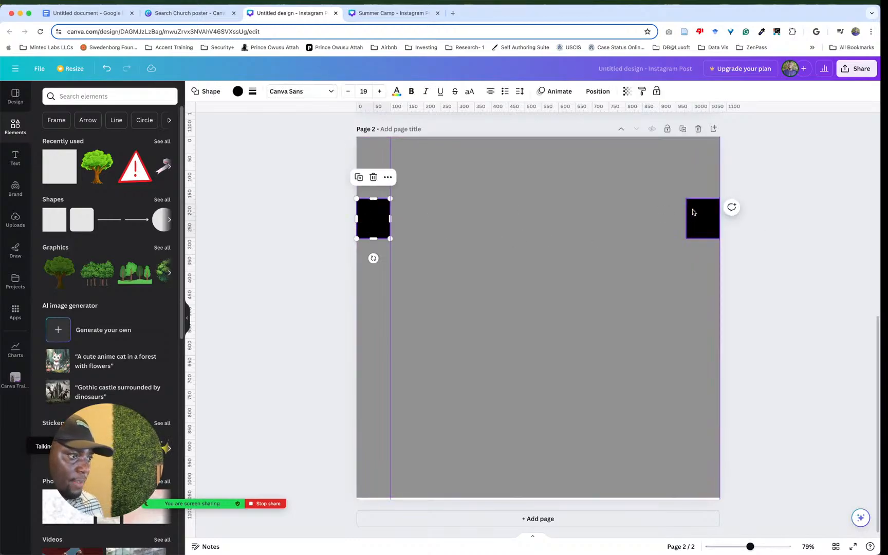
{"action": "left_click", "coordinate": [693, 212]}
{"action": "key", "text": "Delete"}
{"action": "left_click", "coordinate": [373, 218]}
{"action": "right_click", "coordinate": [376, 222]}
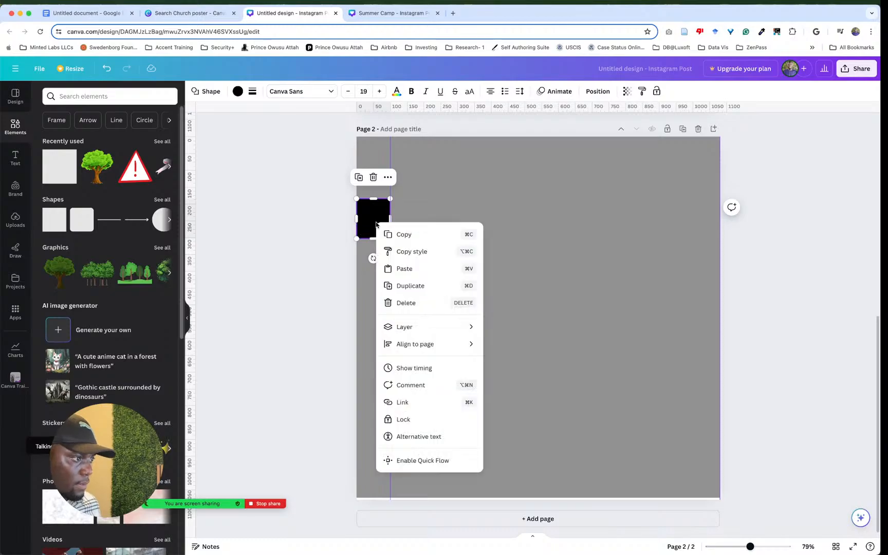
{"action": "left_click", "coordinate": [426, 238]}
{"action": "key", "text": "super+v"}
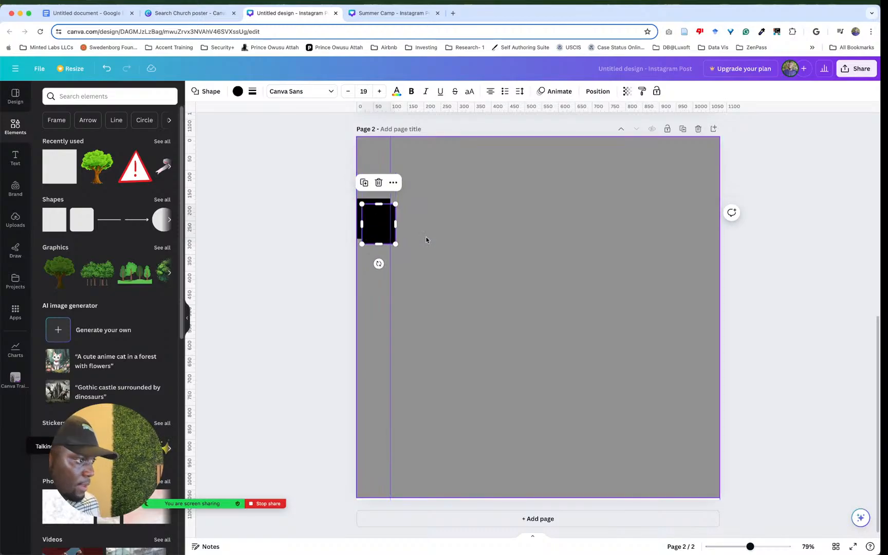
{"action": "left_click_drag", "start_coordinate": [376, 228], "coordinate": [702, 221]}
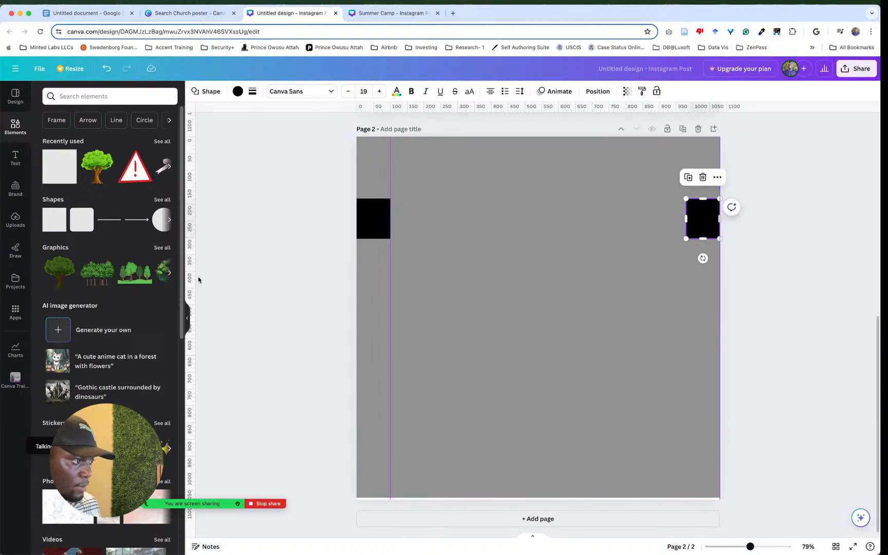
Step: Add a vertical guide along the right black shape's inner edge, at about 980 px, and delete that shape
{"action": "left_click_drag", "start_coordinate": [194, 275], "coordinate": [687, 244]}
{"action": "left_click", "coordinate": [761, 243]}
{"action": "left_click", "coordinate": [704, 223]}
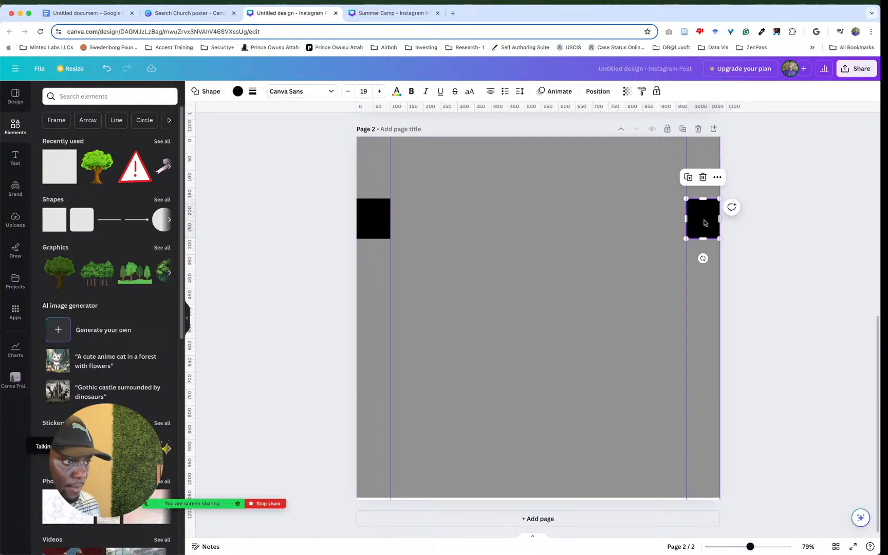
{"action": "key", "text": "Delete"}
Step: Try deleting the remaining black shape and extending the gray square to the page's bottom edge, and undo both changes
{"action": "left_click", "coordinate": [376, 221]}
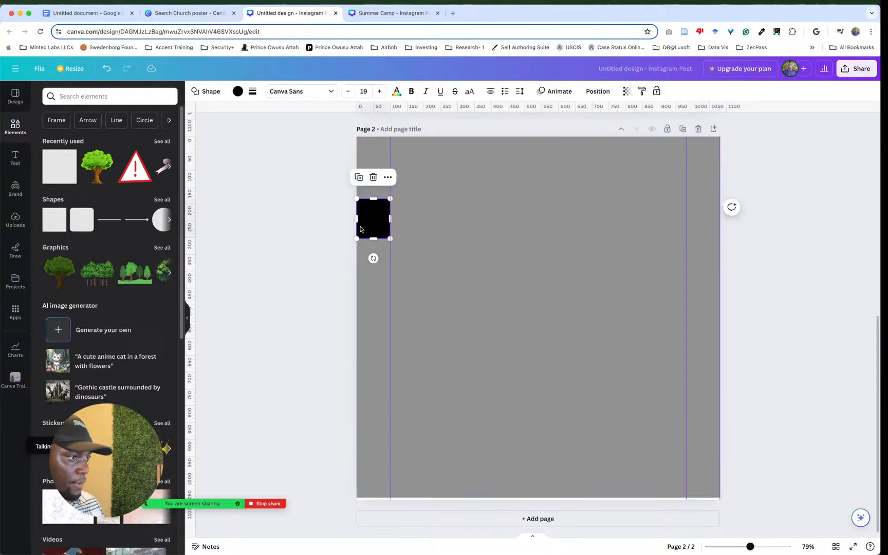
{"action": "key", "text": "Delete"}
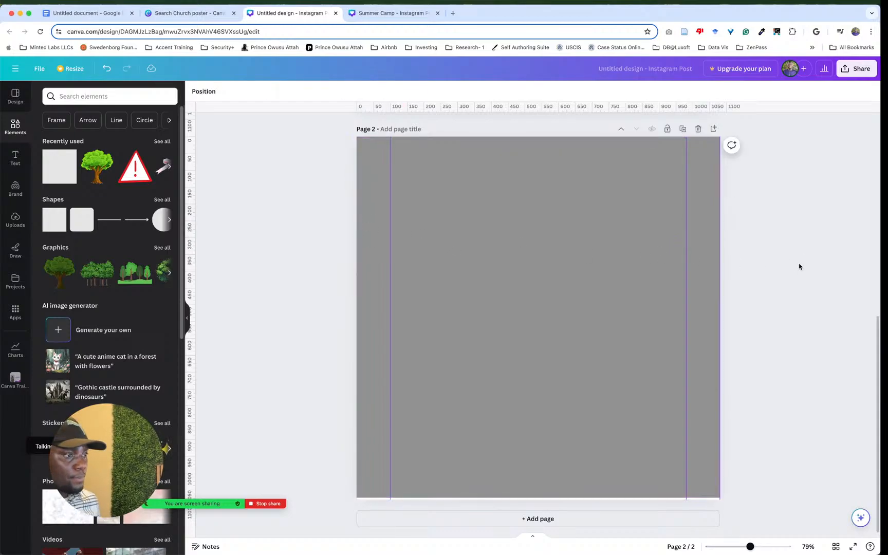
{"action": "left_click", "coordinate": [519, 448]}
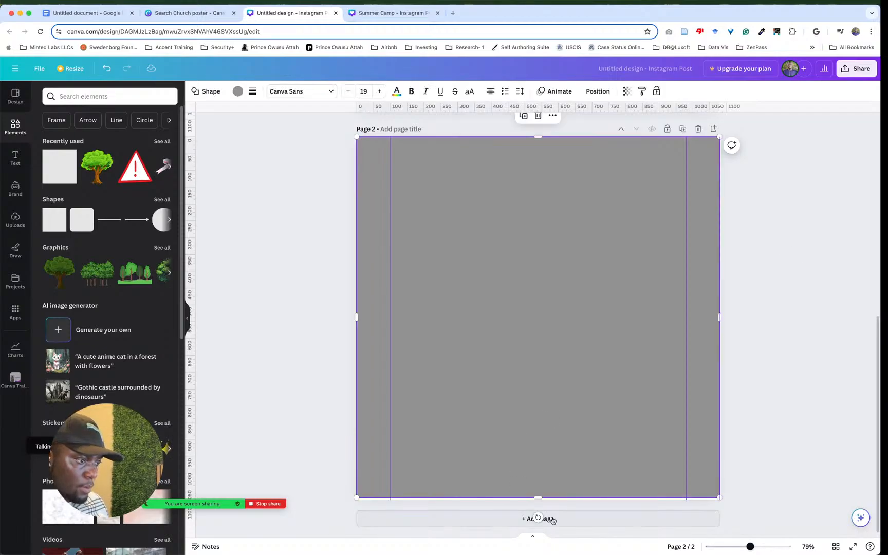
{"action": "left_click", "coordinate": [540, 499]}
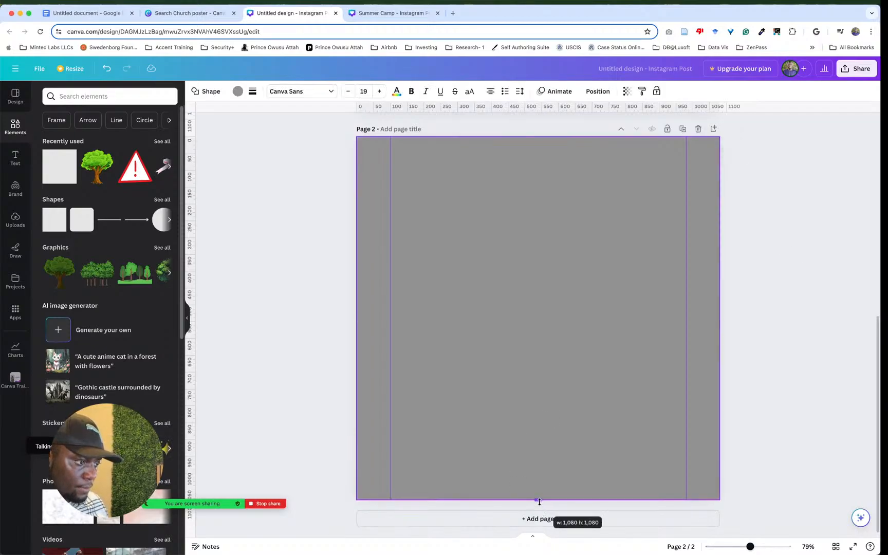
{"action": "left_click", "coordinate": [777, 342]}
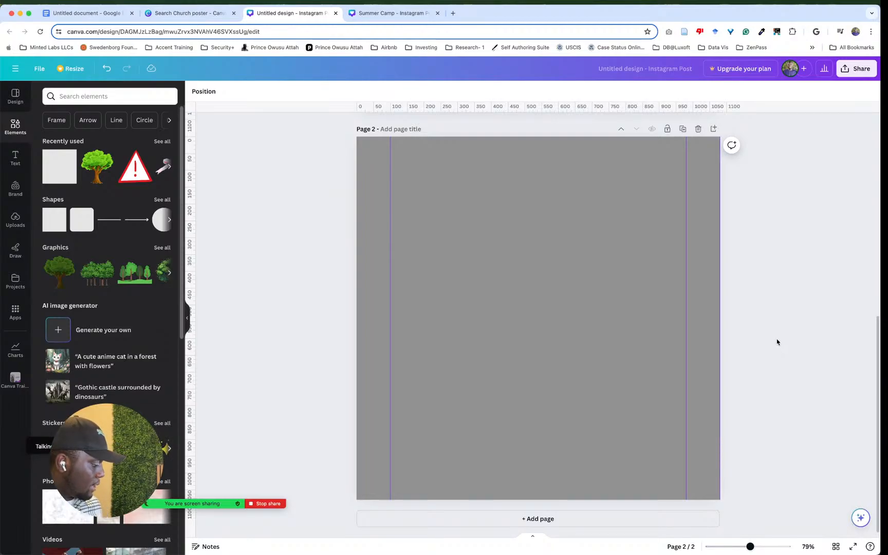
{"action": "key", "text": "ctrl+z"}
{"action": "key", "text": "ctrl+z"}
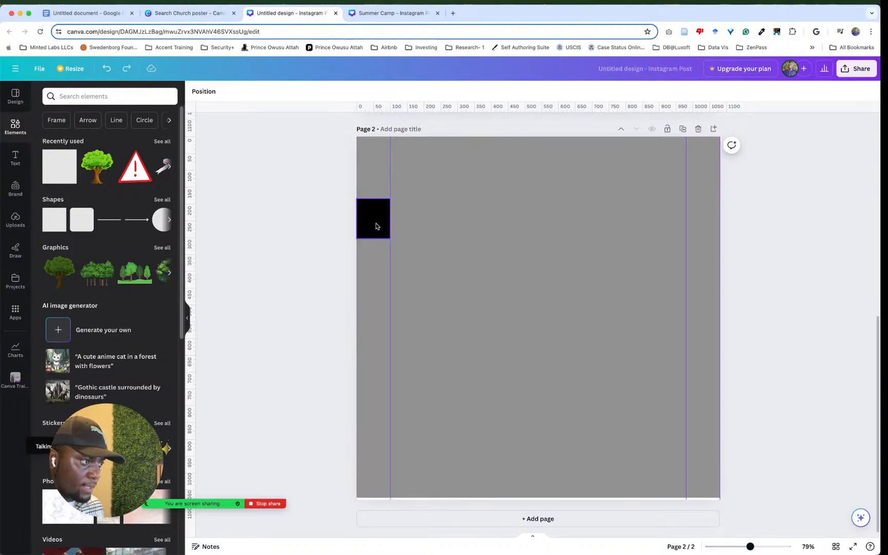
Step: Fit the black shape as a square about 100 px high at the page's top edge and add a horizontal guide along its lower edge
{"action": "left_click_drag", "start_coordinate": [376, 227], "coordinate": [469, 170]}
{"action": "left_click_drag", "start_coordinate": [498, 112], "coordinate": [498, 171]}
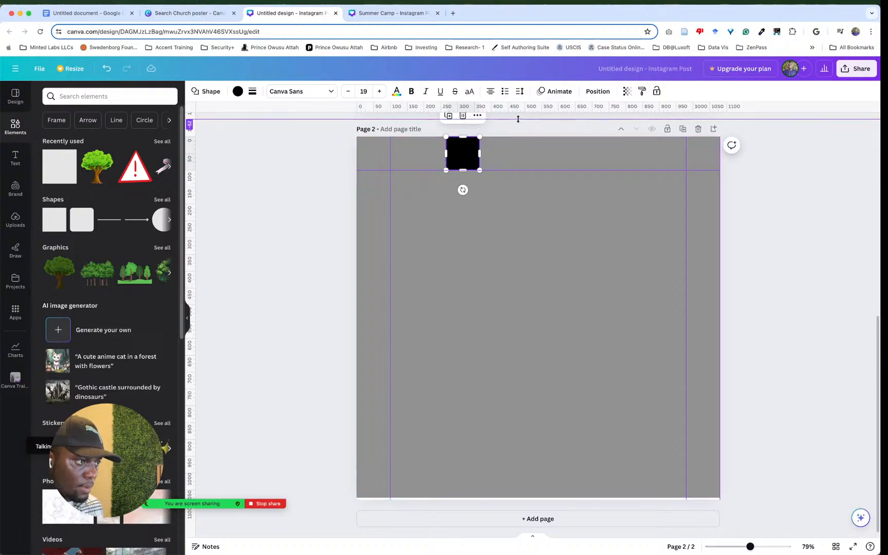
{"action": "left_click", "coordinate": [508, 129]}
Step: Place a copy of the black square at the page's bottom edge, directly below the original
{"action": "left_click", "coordinate": [463, 154]}
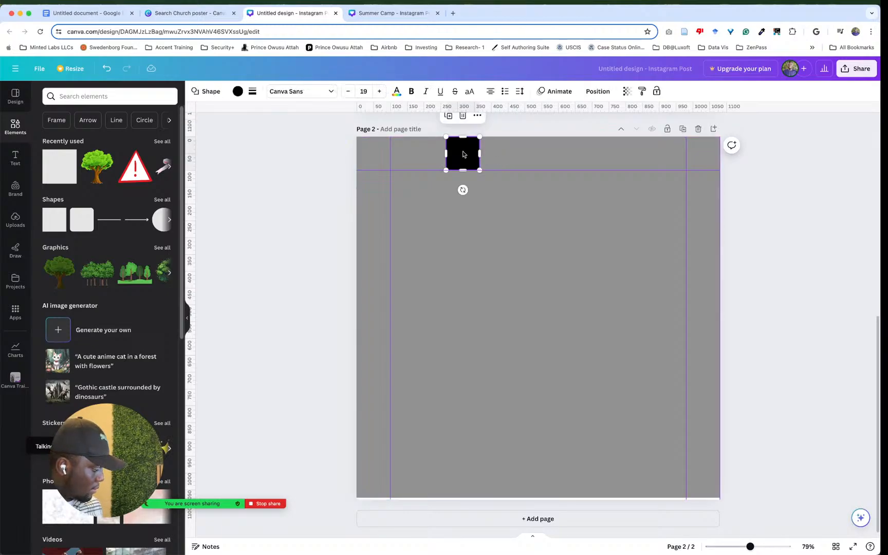
{"action": "left_click_drag", "start_coordinate": [463, 154], "coordinate": [448, 482]}
Step: Extend the gray square to the page's bottom edge and add a horizontal guide along the lower black square's upper edge
{"action": "left_click", "coordinate": [483, 475]}
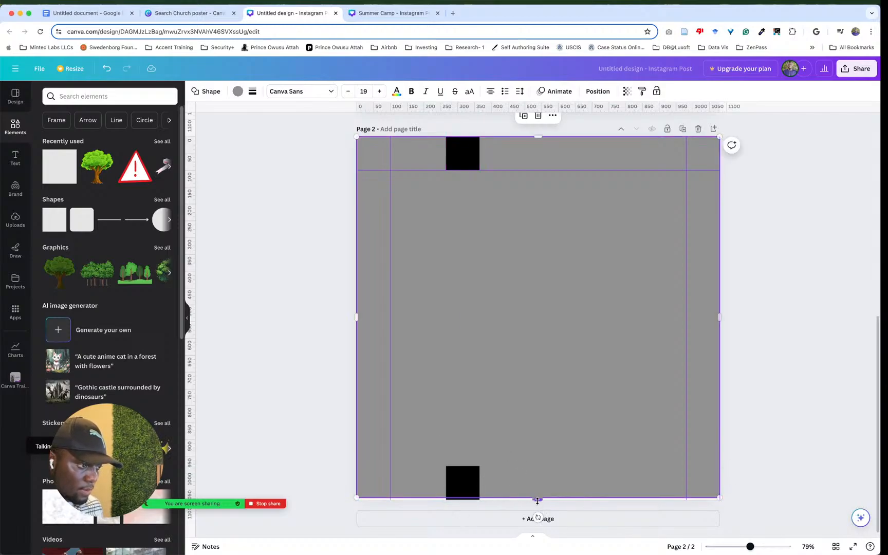
{"action": "left_click", "coordinate": [789, 301]}
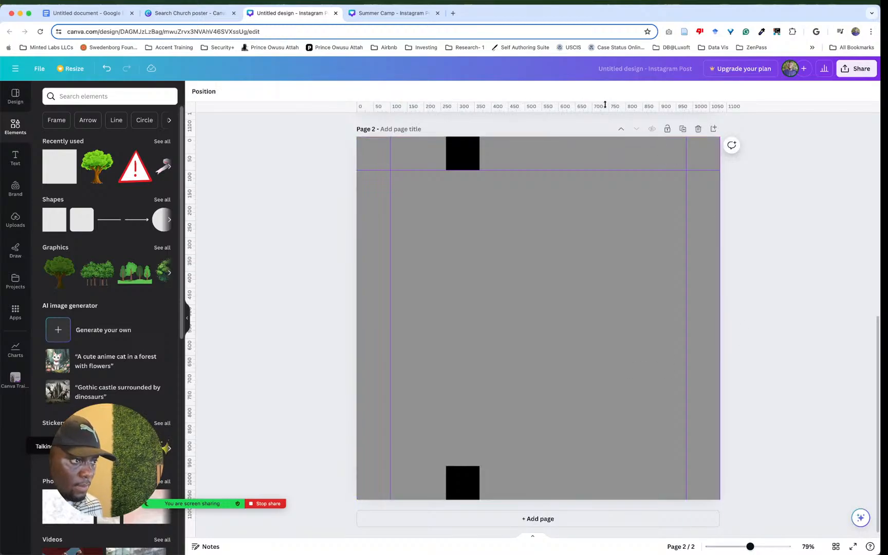
{"action": "left_click_drag", "start_coordinate": [602, 109], "coordinate": [553, 467]}
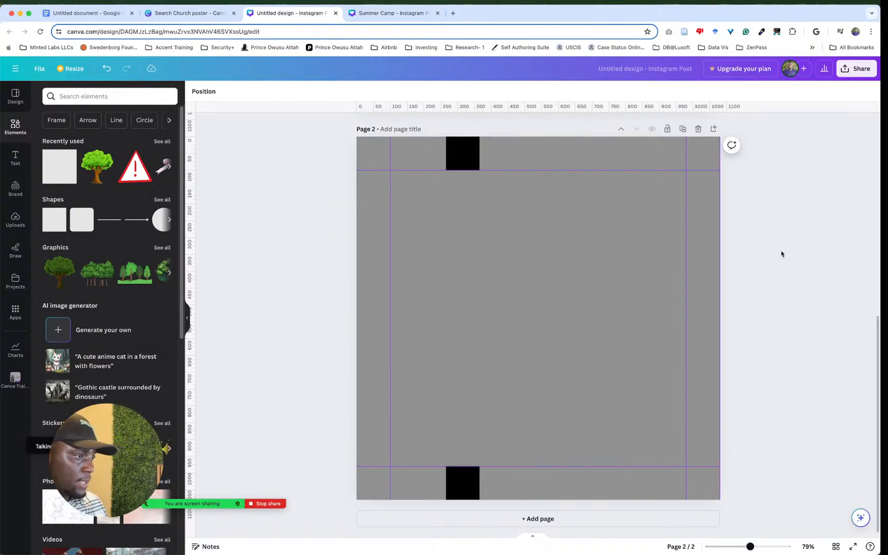
Step: Delete both black squares at the top and bottom edges of page 2, keeping the gray background square and guides
{"action": "left_click", "coordinate": [527, 289]}
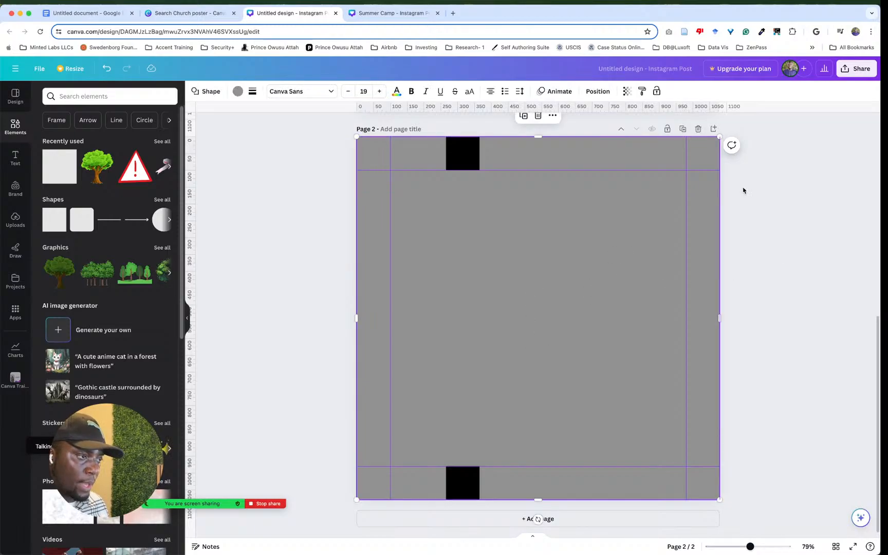
{"action": "left_click", "coordinate": [812, 217]}
{"action": "scroll", "coordinate": [780, 213], "scroll_direction": "up", "scroll_amount": 3}
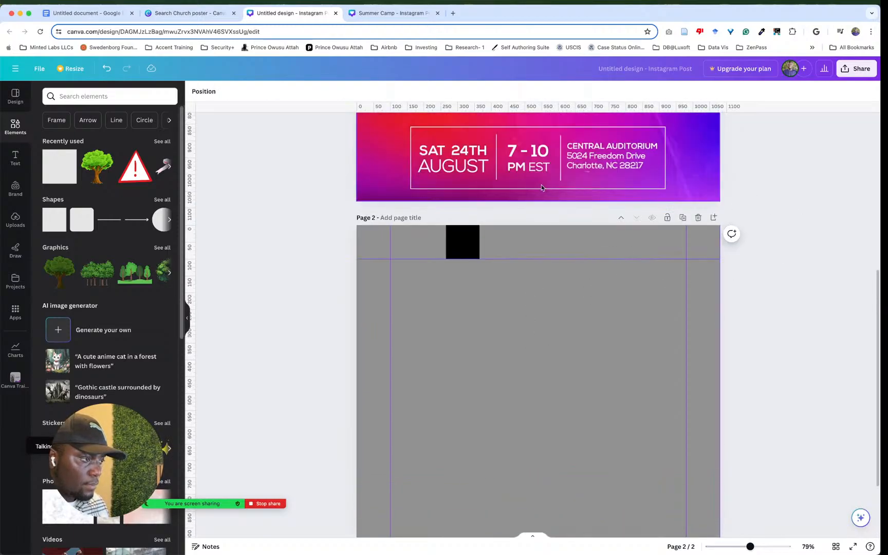
{"action": "left_click", "coordinate": [479, 237]}
{"action": "key", "text": "Delete"}
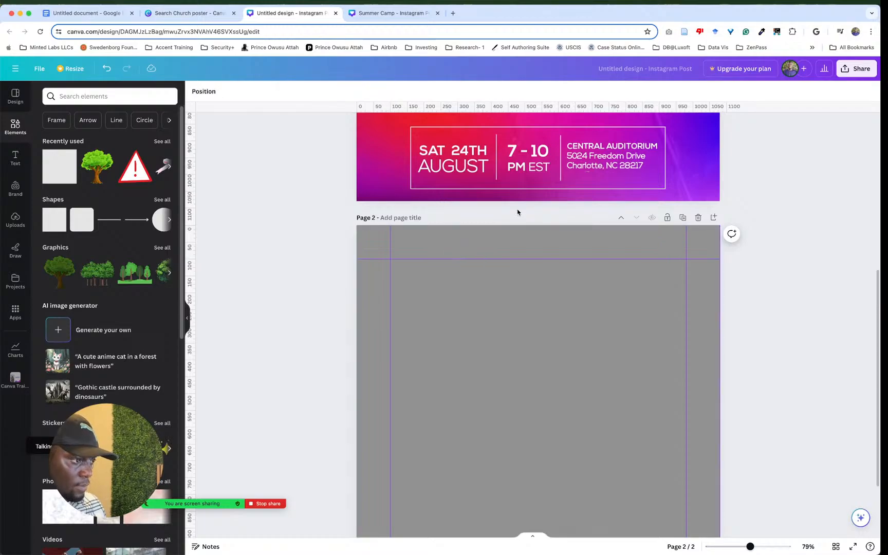
{"action": "scroll", "coordinate": [523, 386], "scroll_direction": "down", "scroll_amount": 1}
{"action": "left_click", "coordinate": [465, 528]}
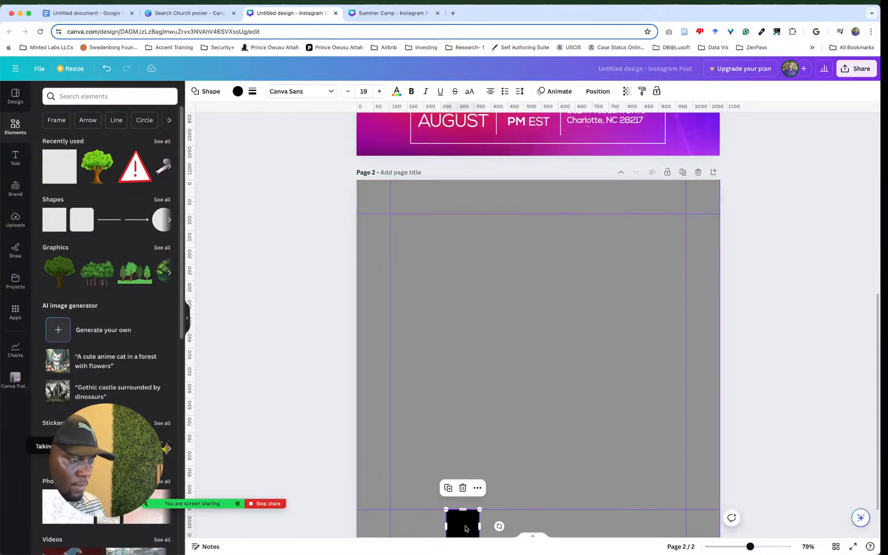
{"action": "key", "text": "Delete"}
Step: Compare the flyer's layout on page 1 with the margin guides over the gray square on page 2
{"action": "scroll", "coordinate": [747, 403], "scroll_direction": "up", "scroll_amount": 5}
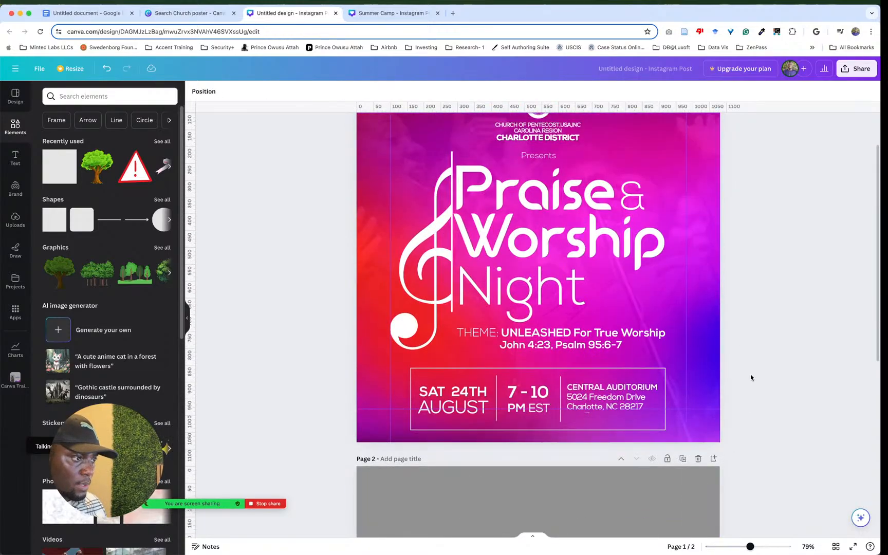
{"action": "scroll", "coordinate": [752, 377], "scroll_direction": "up", "scroll_amount": 2}
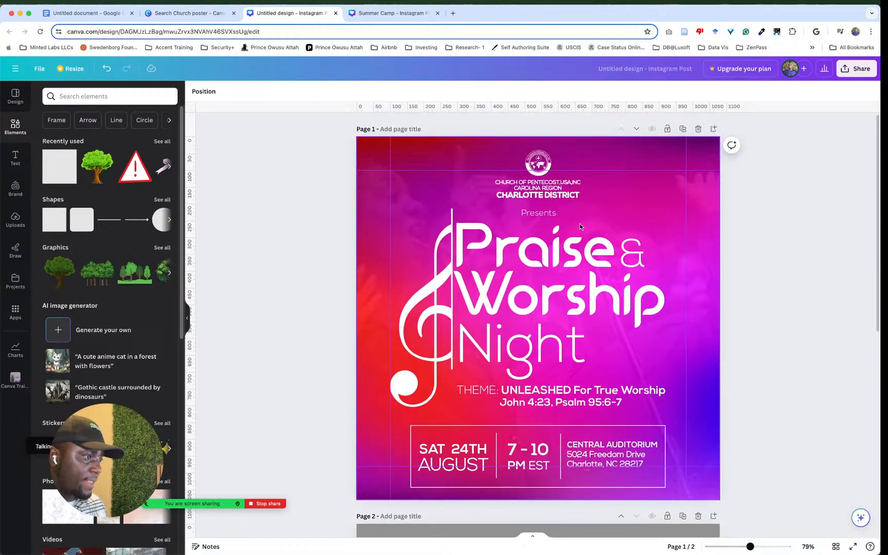
{"action": "scroll", "coordinate": [580, 224], "scroll_direction": "down", "scroll_amount": 10}
{"action": "left_click", "coordinate": [454, 238]}
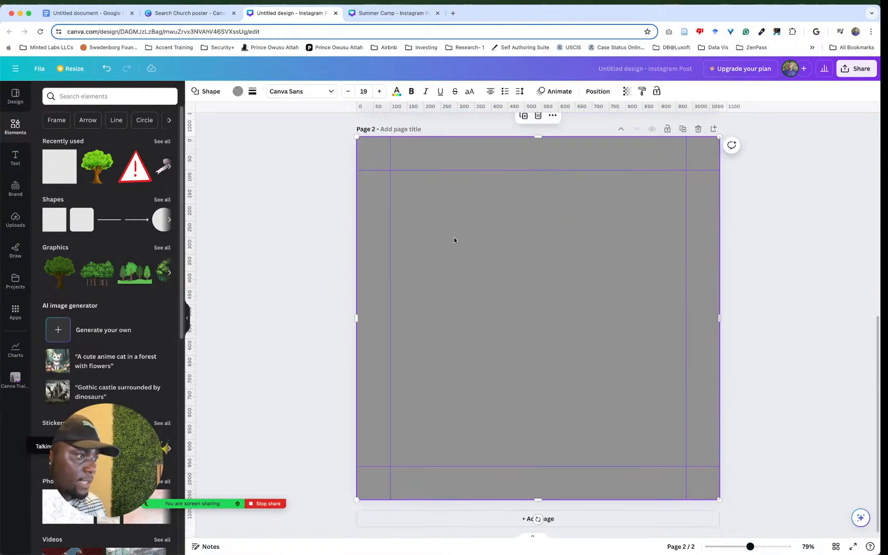
{"action": "scroll", "coordinate": [454, 237], "scroll_direction": "up", "scroll_amount": 5}
{"action": "scroll", "coordinate": [458, 236], "scroll_direction": "down", "scroll_amount": 3}
{"action": "scroll", "coordinate": [460, 239], "scroll_direction": "down", "scroll_amount": 4}
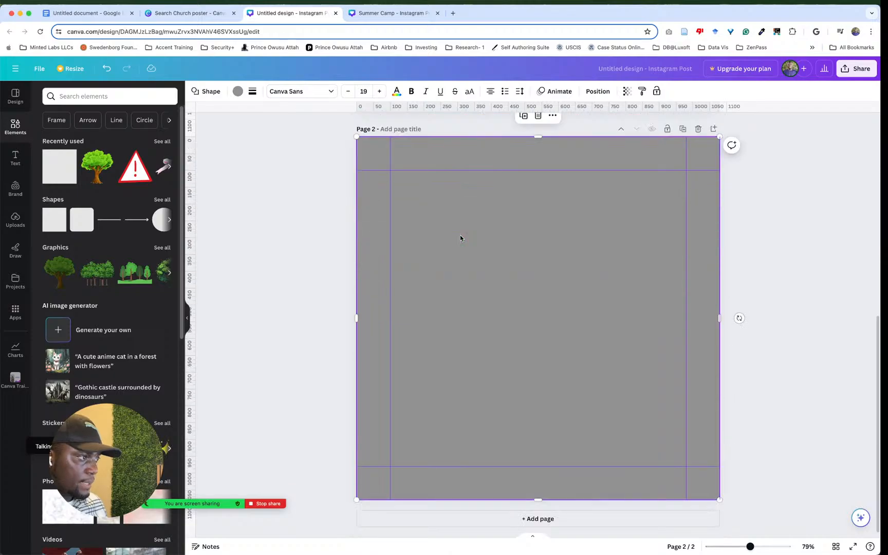
Step: Open the gray square's fill color options and examine the flyer's background colors on page 1 for comparison
{"action": "left_click", "coordinate": [237, 91]}
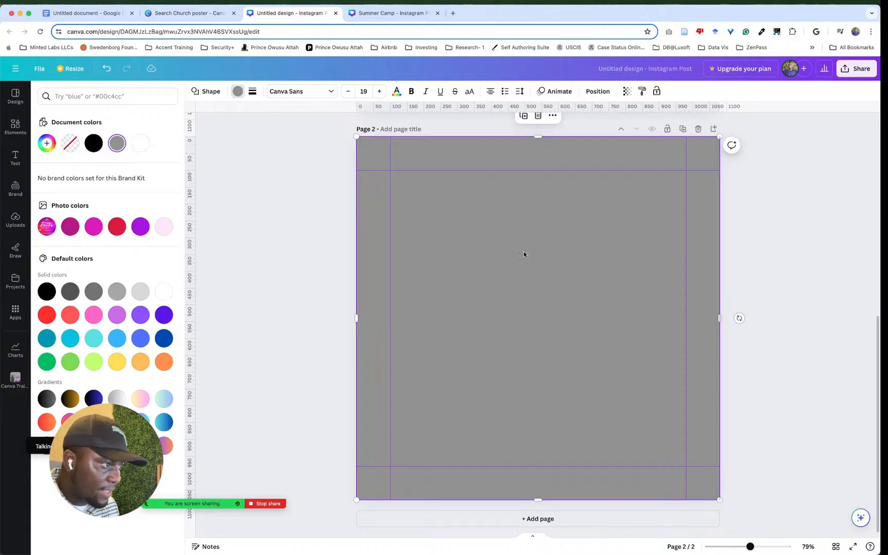
{"action": "scroll", "coordinate": [525, 254], "scroll_direction": "up", "scroll_amount": 7}
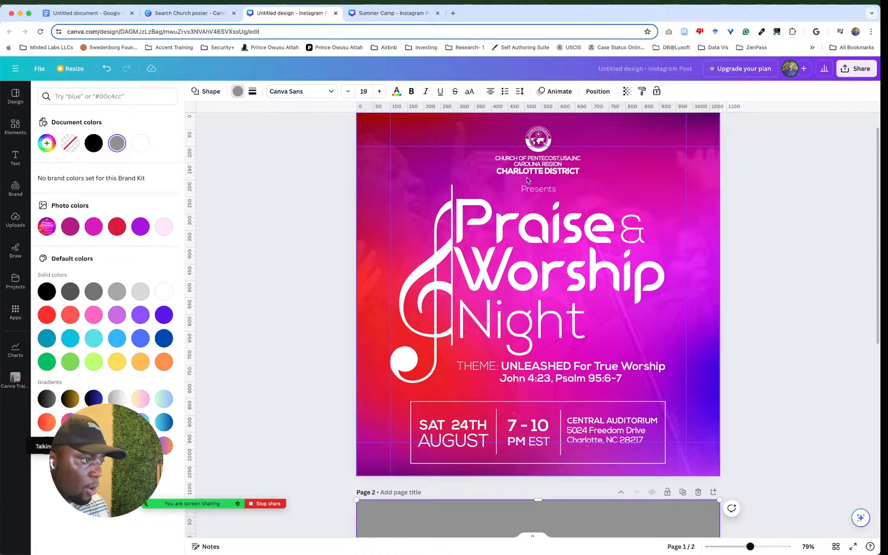
{"action": "scroll", "coordinate": [658, 413], "scroll_direction": "down", "scroll_amount": 7}
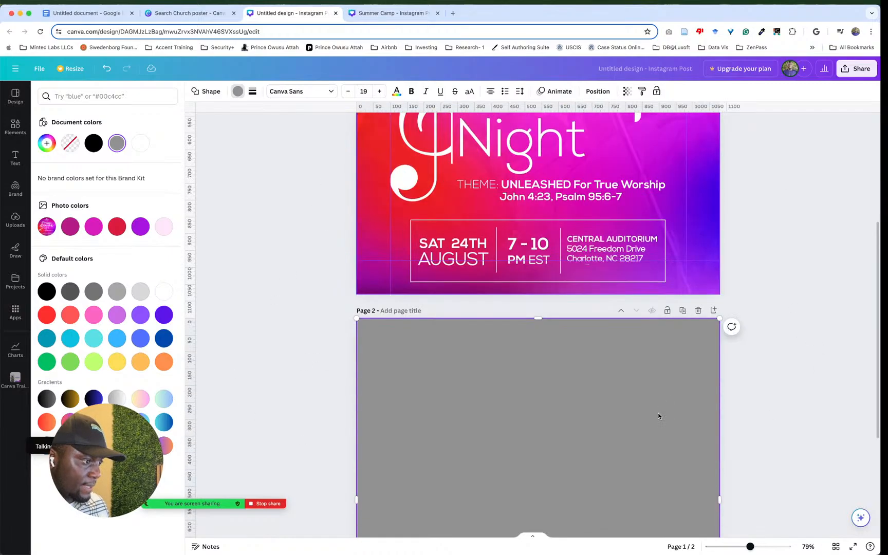
{"action": "left_click", "coordinate": [770, 402]}
{"action": "left_click", "coordinate": [529, 361]}
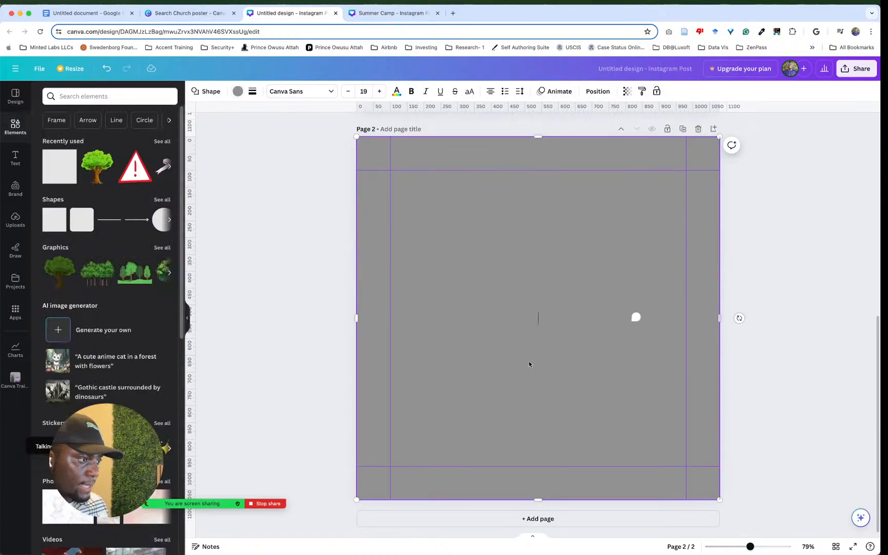
{"action": "left_click", "coordinate": [825, 329]}
{"action": "left_click", "coordinate": [691, 247]}
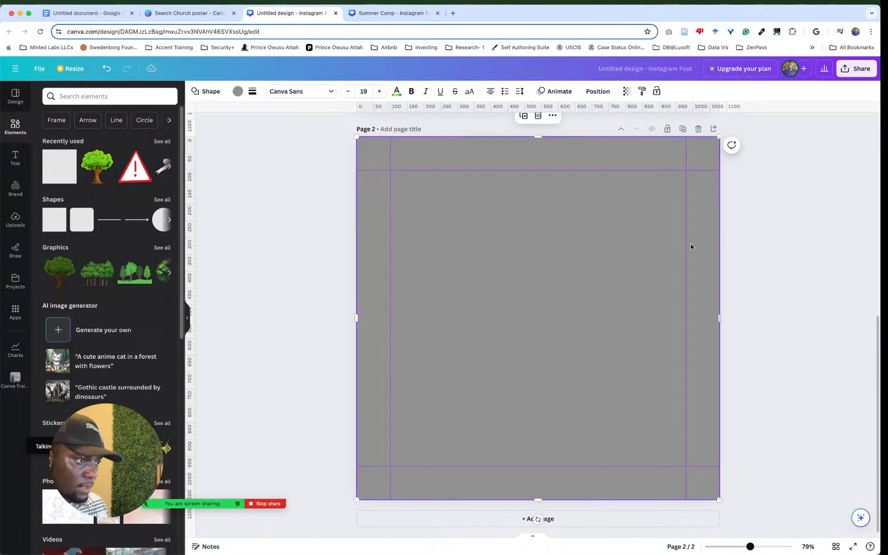
Step: Fill the grey square covering page 2 with the preset red-to-purple gradient
{"action": "left_click", "coordinate": [343, 209]}
{"action": "left_click", "coordinate": [442, 229]}
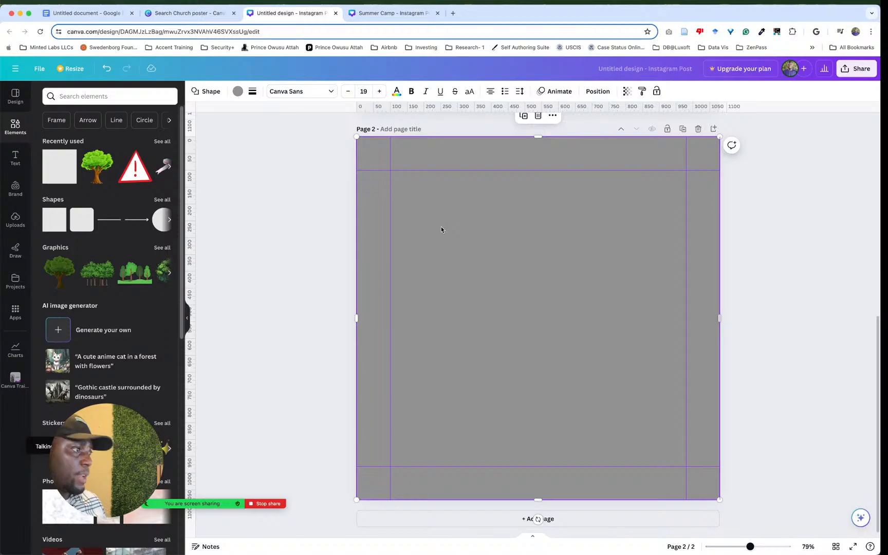
{"action": "left_click", "coordinate": [238, 92]}
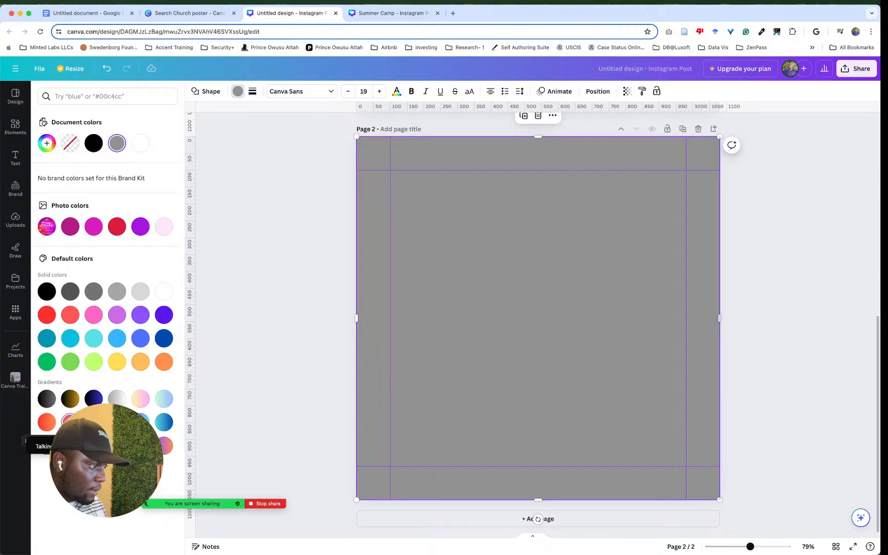
{"action": "left_click", "coordinate": [70, 422]}
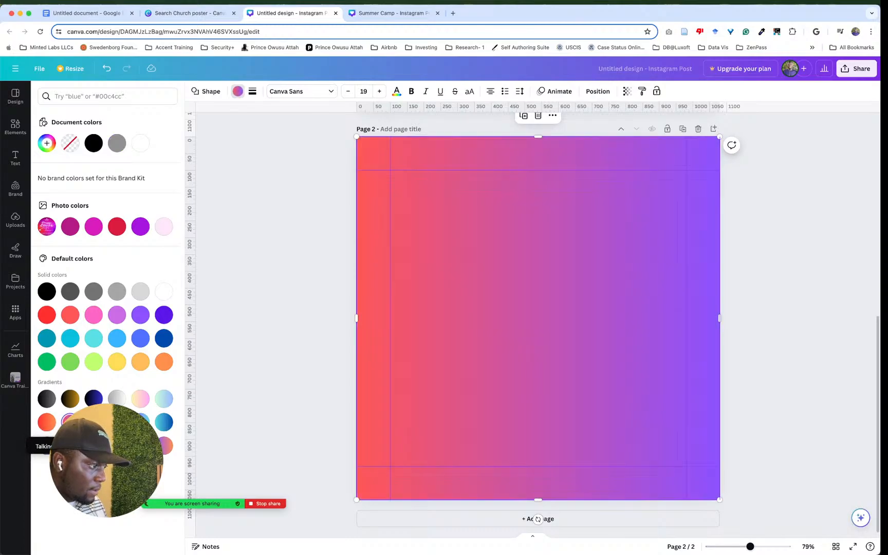
{"action": "left_click", "coordinate": [270, 317]}
{"action": "scroll", "coordinate": [758, 301], "scroll_direction": "up", "scroll_amount": 5}
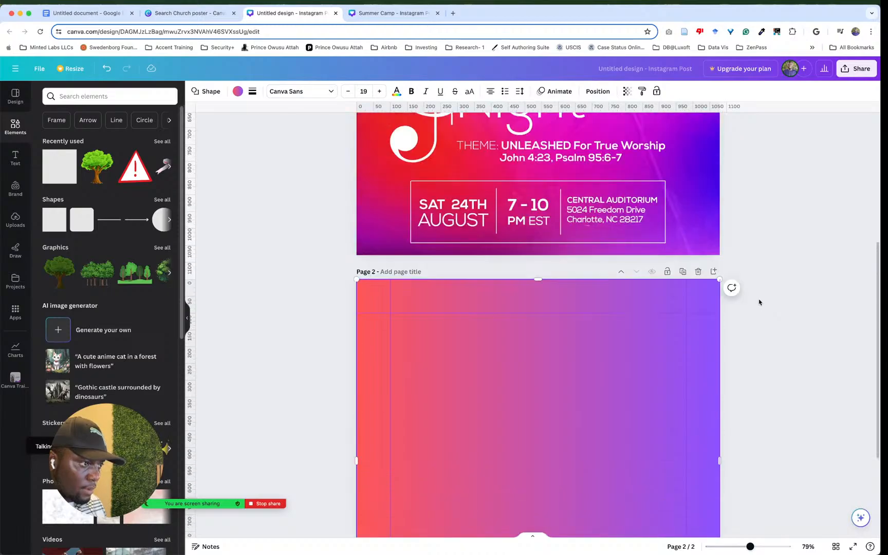
{"action": "scroll", "coordinate": [760, 302], "scroll_direction": "down", "scroll_amount": 2}
{"action": "scroll", "coordinate": [760, 302], "scroll_direction": "down", "scroll_amount": 3}
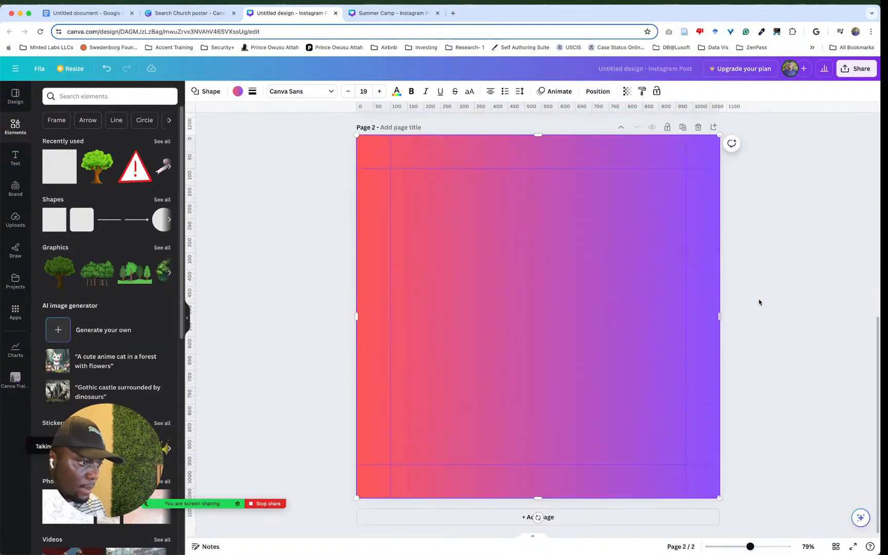
{"action": "scroll", "coordinate": [759, 302], "scroll_direction": "up", "scroll_amount": 6}
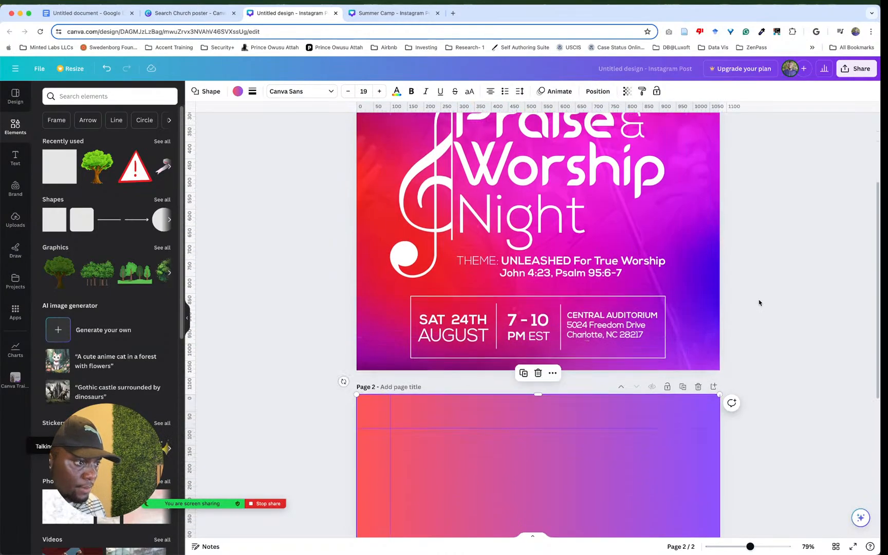
{"action": "scroll", "coordinate": [663, 478], "scroll_direction": "down", "scroll_amount": 5}
{"action": "left_click", "coordinate": [785, 390]}
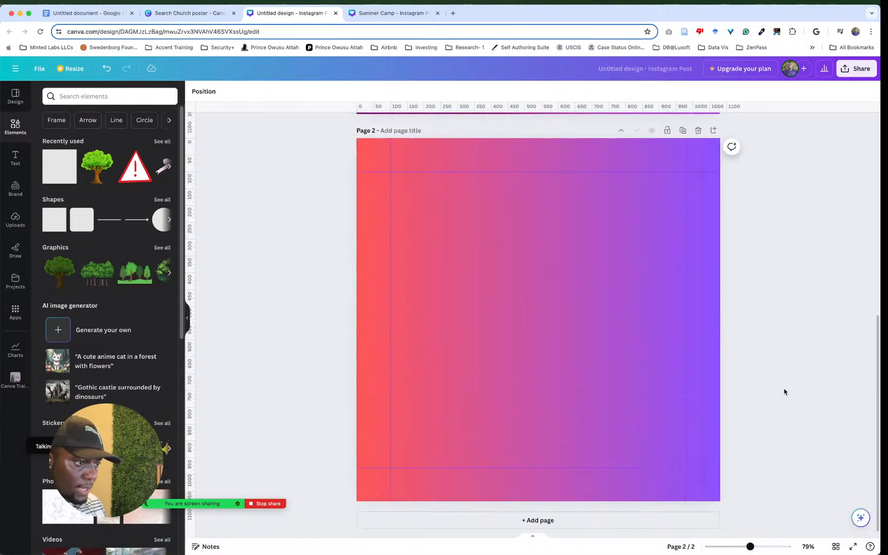
Step: Change the purple stop of the page 2 square's gradient to #600CE5, sampled from the blue-violet edge of the page 1 poster
{"action": "left_click", "coordinate": [612, 324]}
{"action": "scroll", "coordinate": [520, 484], "scroll_direction": "up", "scroll_amount": 2}
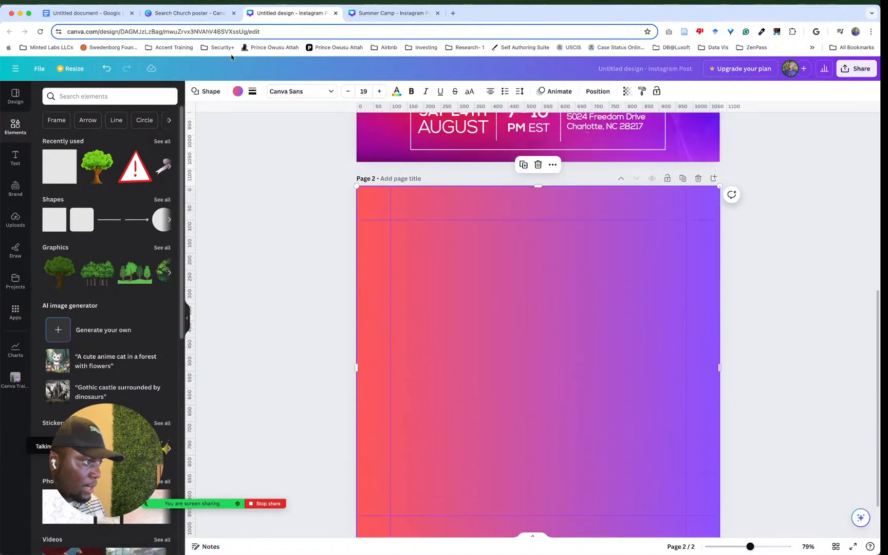
{"action": "left_click", "coordinate": [236, 92]}
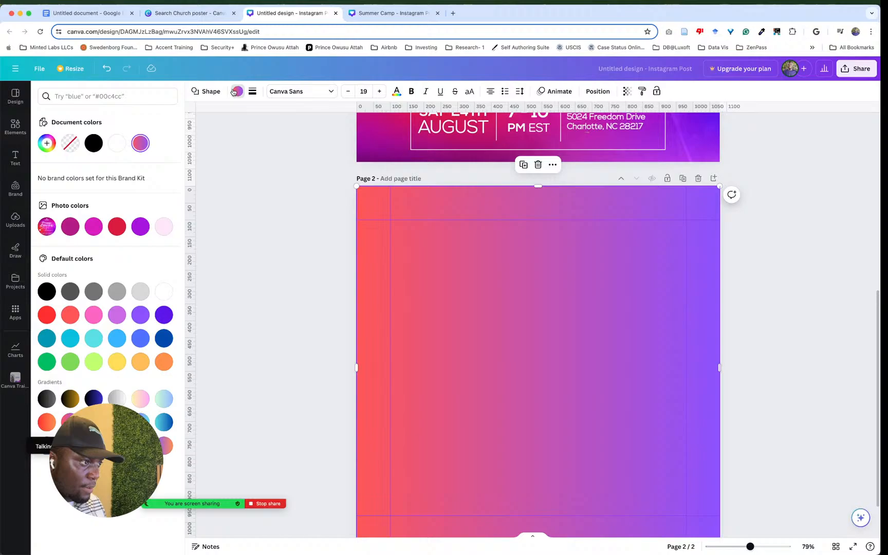
{"action": "left_click", "coordinate": [140, 143]}
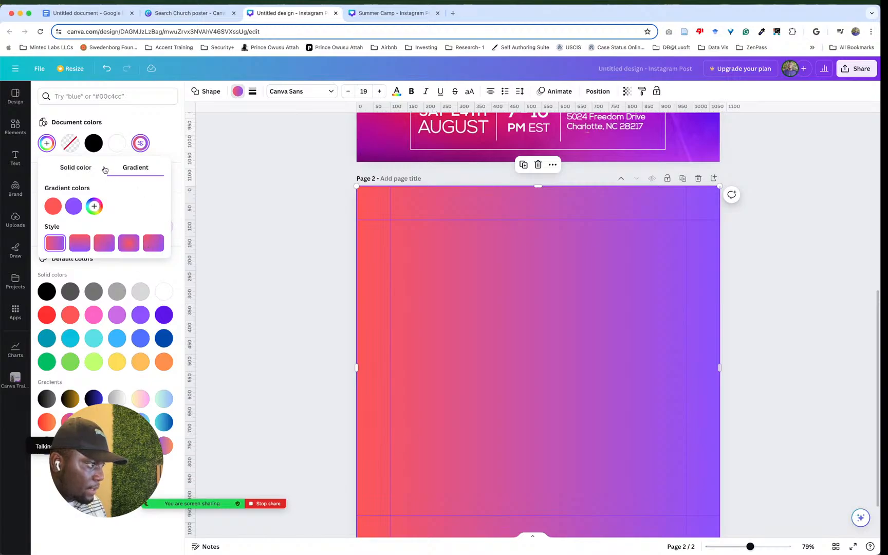
{"action": "scroll", "coordinate": [694, 188], "scroll_direction": "up", "scroll_amount": 2}
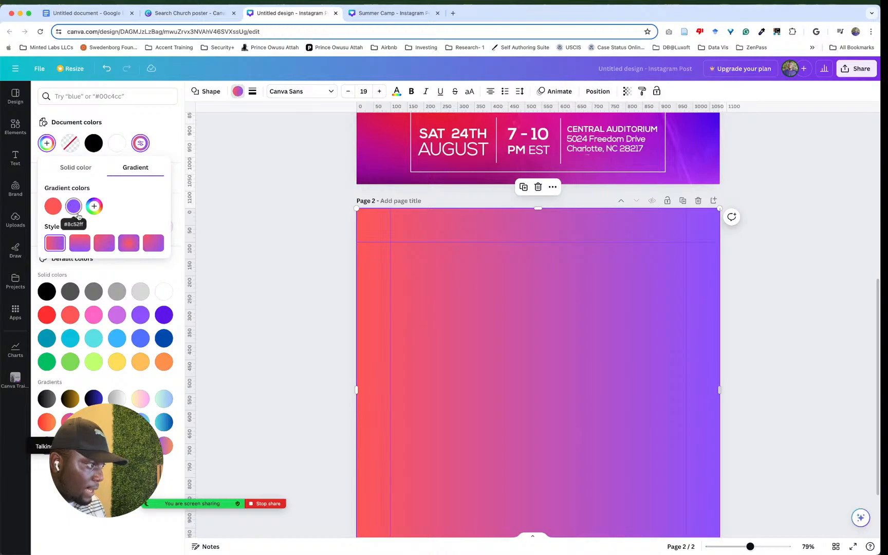
{"action": "left_click", "coordinate": [72, 207]}
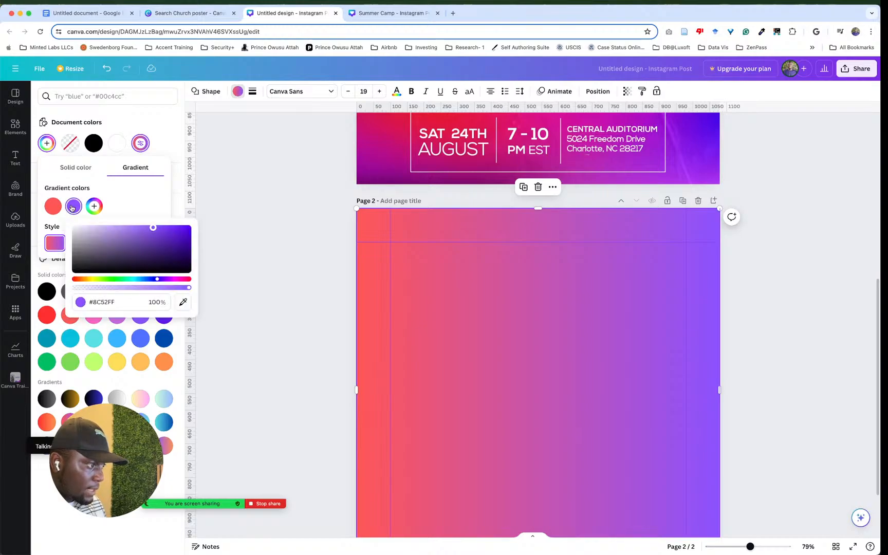
{"action": "left_click", "coordinate": [183, 303]}
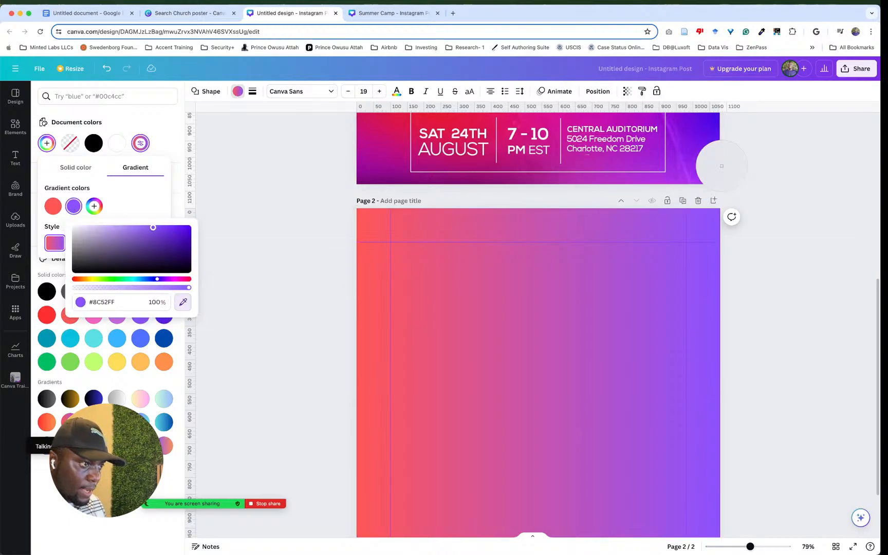
{"action": "left_click", "coordinate": [705, 131]}
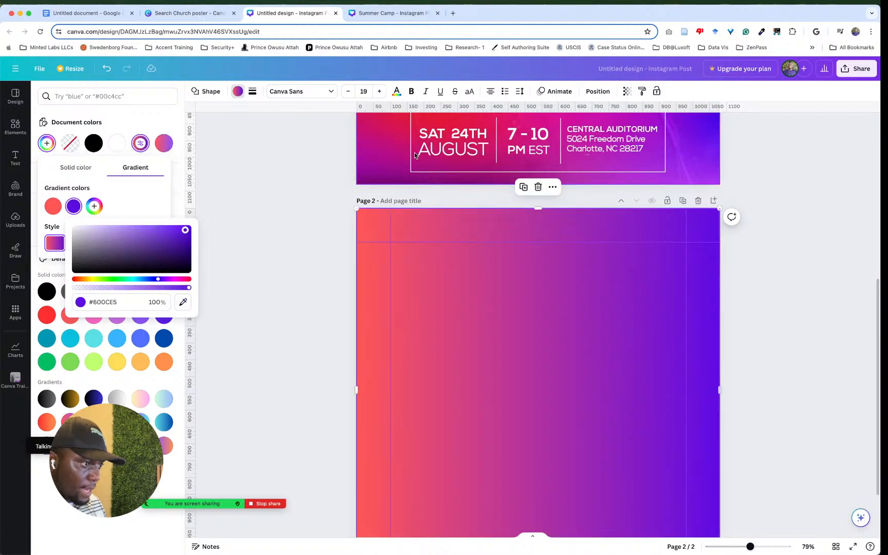
{"action": "left_click", "coordinate": [131, 189]}
Step: Change the coral stop of the square's gradient to #DE1841, sampled from the red area of the page 1 poster
{"action": "left_click", "coordinate": [53, 205]}
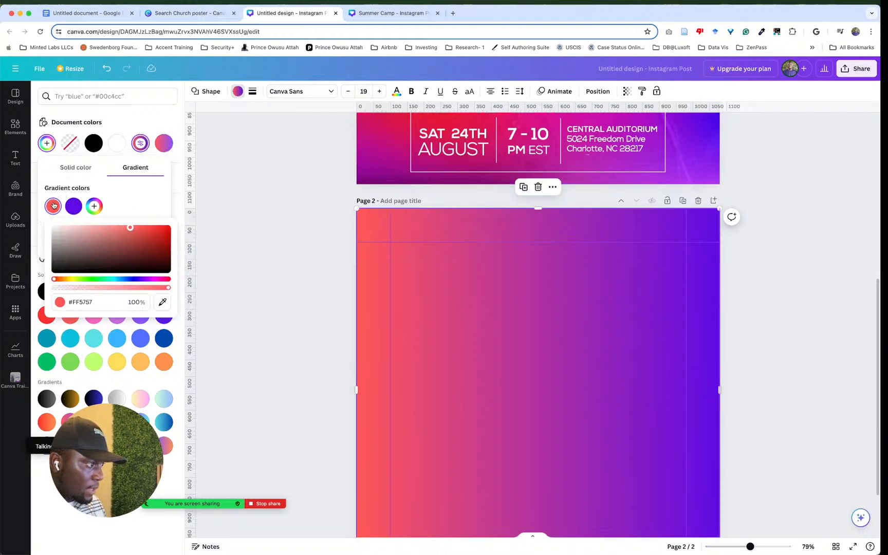
{"action": "left_click", "coordinate": [162, 302]}
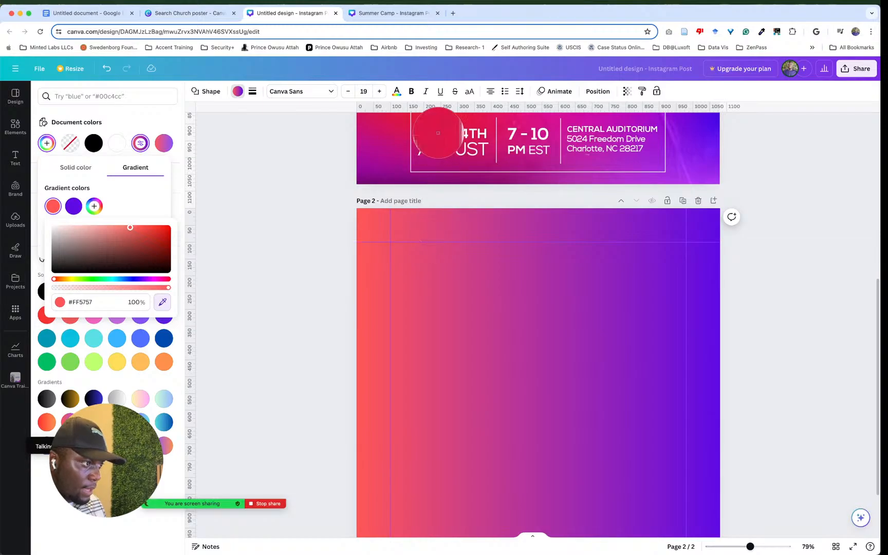
{"action": "left_click", "coordinate": [423, 129]}
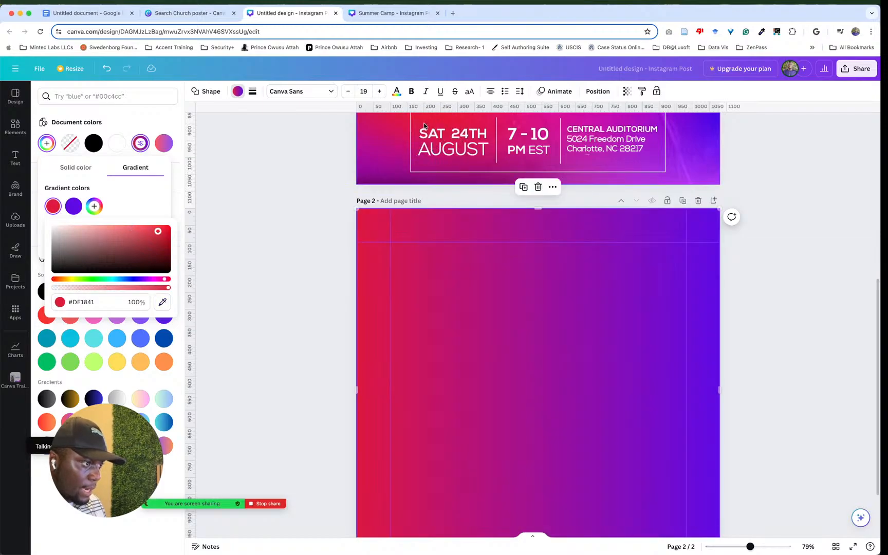
{"action": "left_click", "coordinate": [254, 270]}
Step: Compare the gradient background on page 2 with the poster background on page 1
{"action": "scroll", "coordinate": [669, 406], "scroll_direction": "up", "scroll_amount": 6}
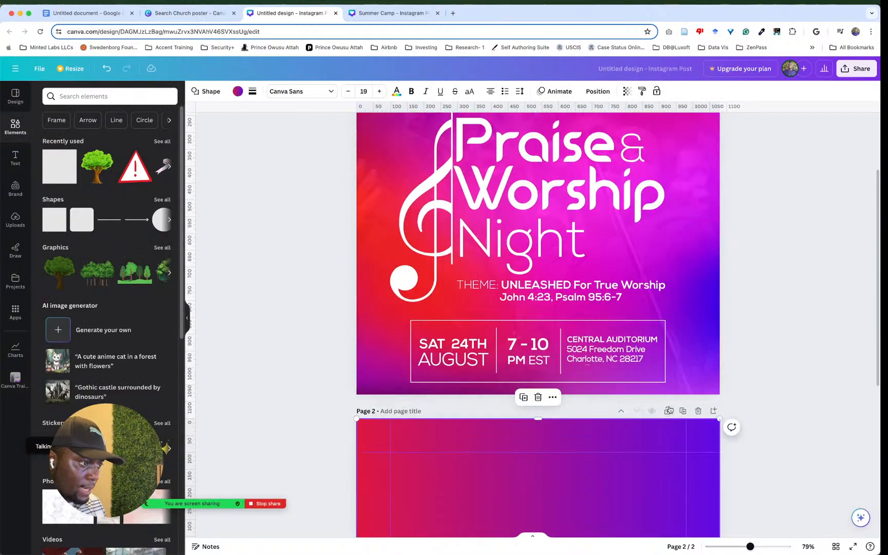
{"action": "scroll", "coordinate": [669, 406], "scroll_direction": "down", "scroll_amount": 6}
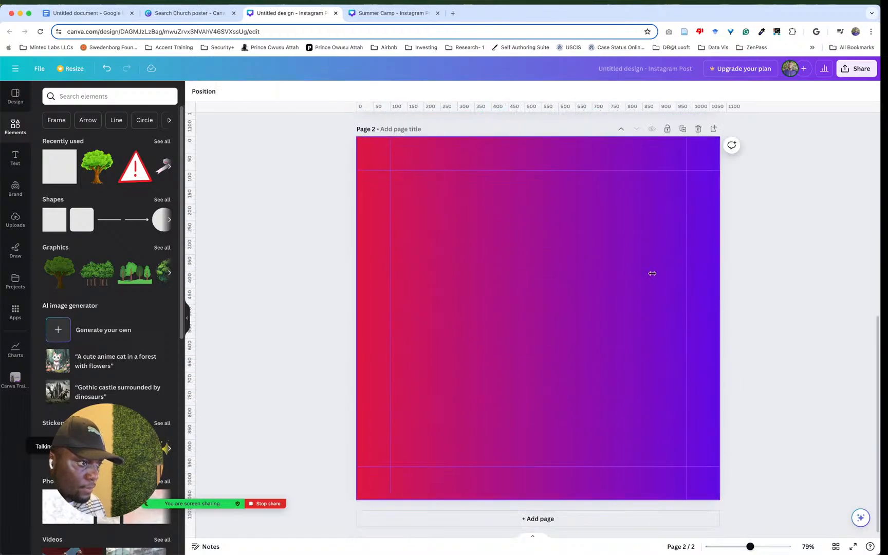
{"action": "left_click", "coordinate": [304, 247]}
{"action": "left_click", "coordinate": [493, 245]}
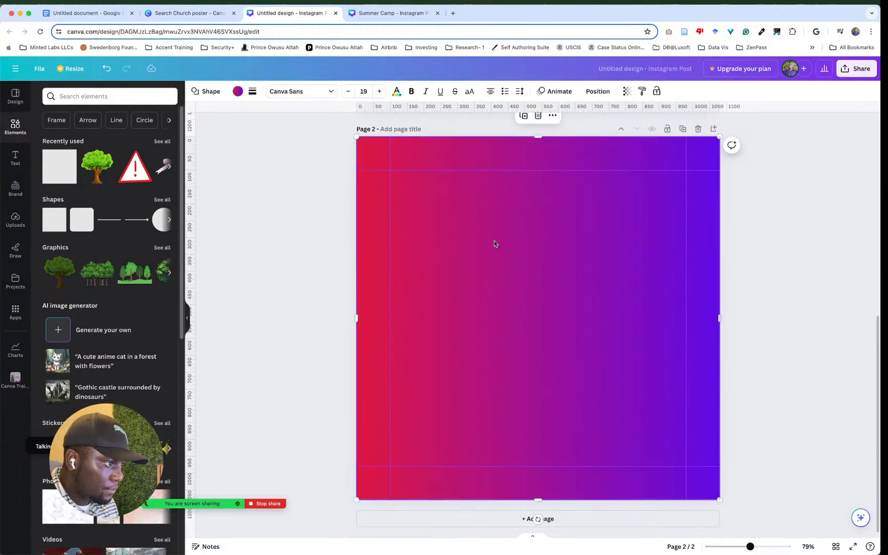
{"action": "scroll", "coordinate": [492, 252], "scroll_direction": "up", "scroll_amount": 3}
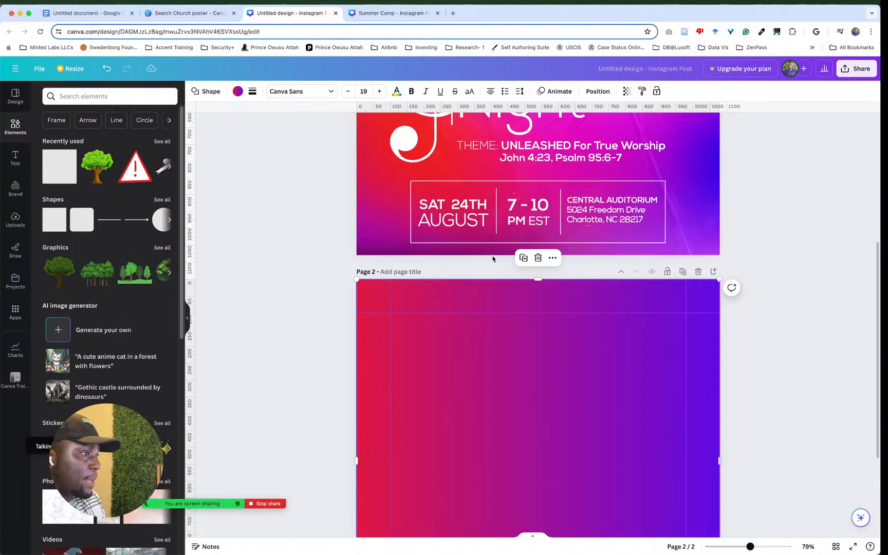
{"action": "scroll", "coordinate": [550, 232], "scroll_direction": "down", "scroll_amount": 3}
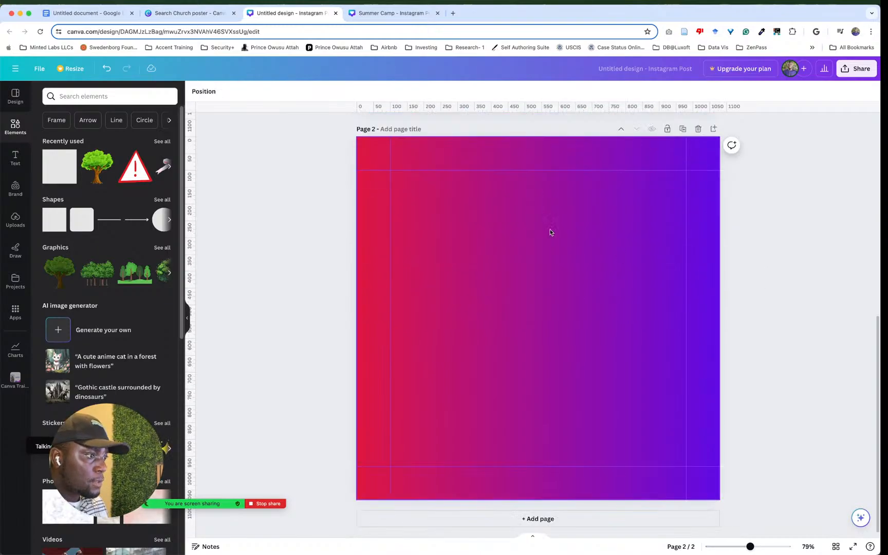
{"action": "scroll", "coordinate": [540, 227], "scroll_direction": "up", "scroll_amount": 5}
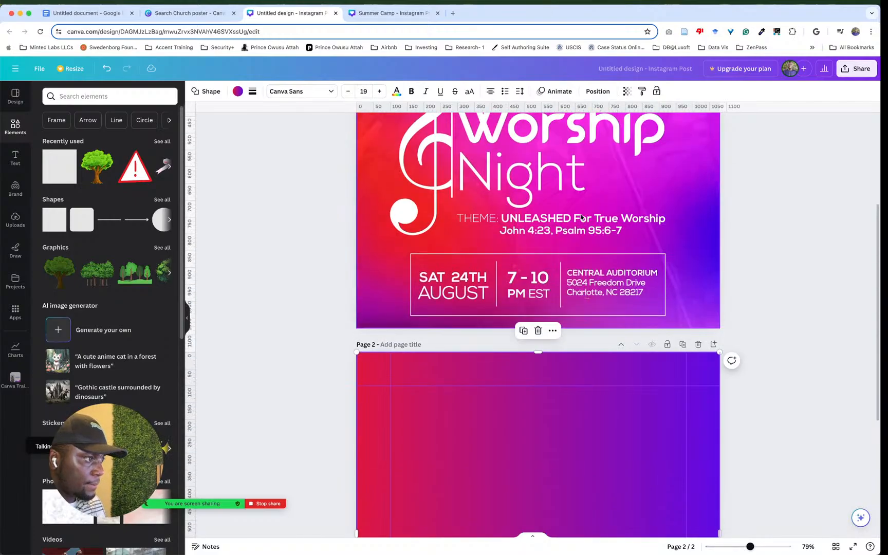
{"action": "left_click", "coordinate": [218, 92]}
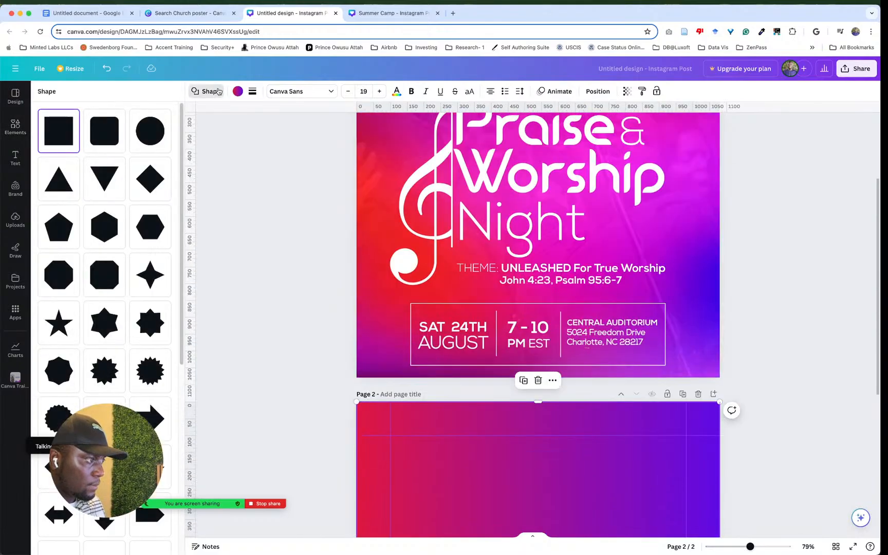
{"action": "scroll", "coordinate": [149, 277], "scroll_direction": "down", "scroll_amount": 5}
{"action": "scroll", "coordinate": [146, 284], "scroll_direction": "down", "scroll_amount": 3}
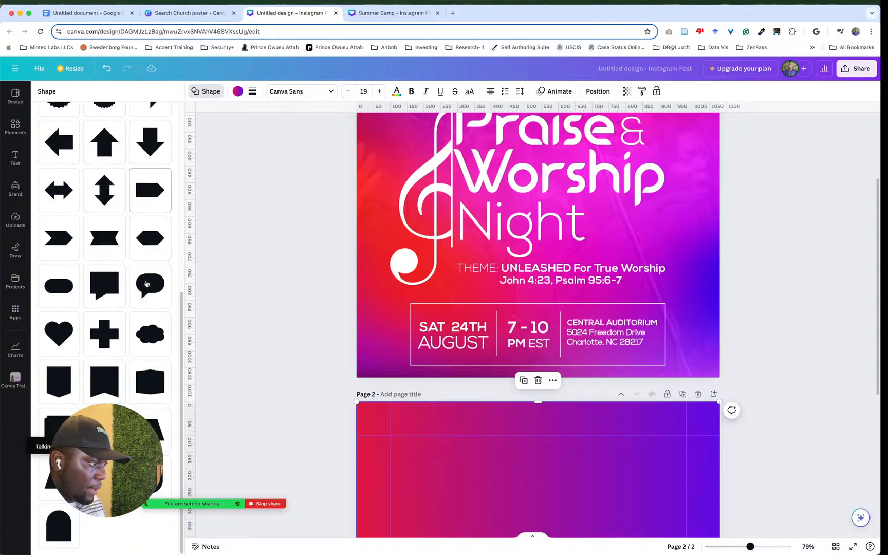
{"action": "left_click", "coordinate": [291, 375]}
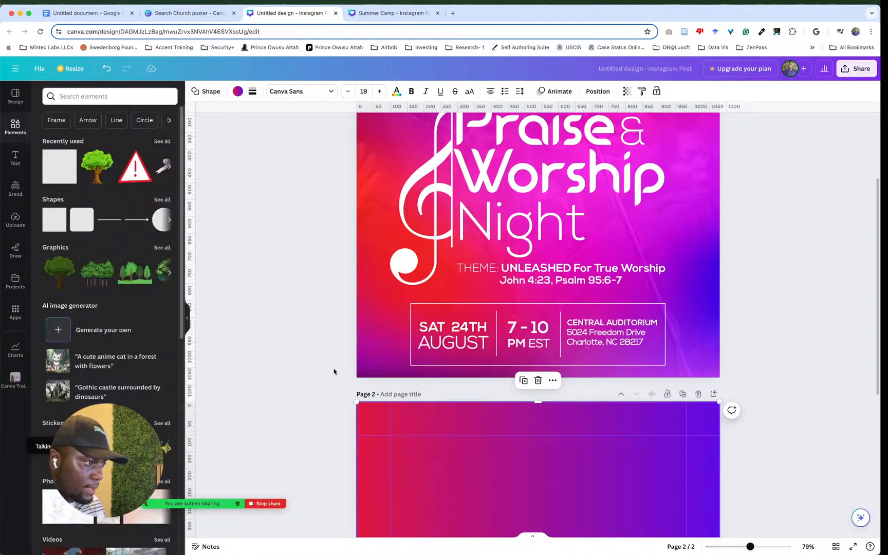
{"action": "scroll", "coordinate": [499, 364], "scroll_direction": "down", "scroll_amount": 4}
{"action": "left_click", "coordinate": [735, 369]}
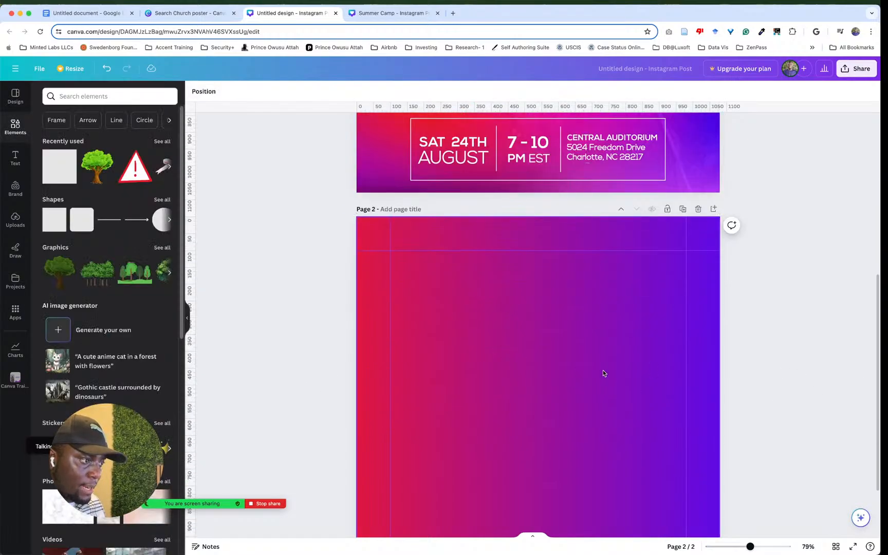
Step: Add a circle from the basic shapes to page 2
{"action": "left_click", "coordinate": [162, 200]}
{"action": "scroll", "coordinate": [121, 273], "scroll_direction": "down", "scroll_amount": 3}
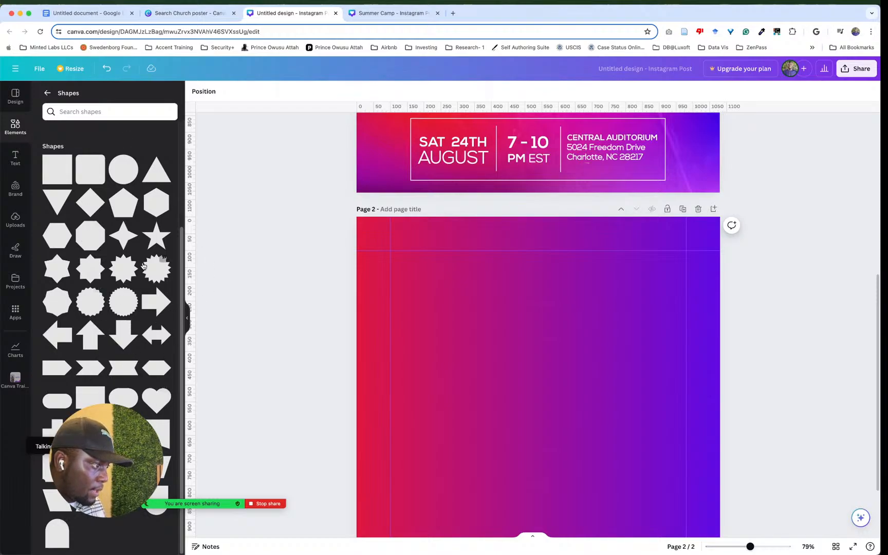
{"action": "left_click", "coordinate": [120, 162]}
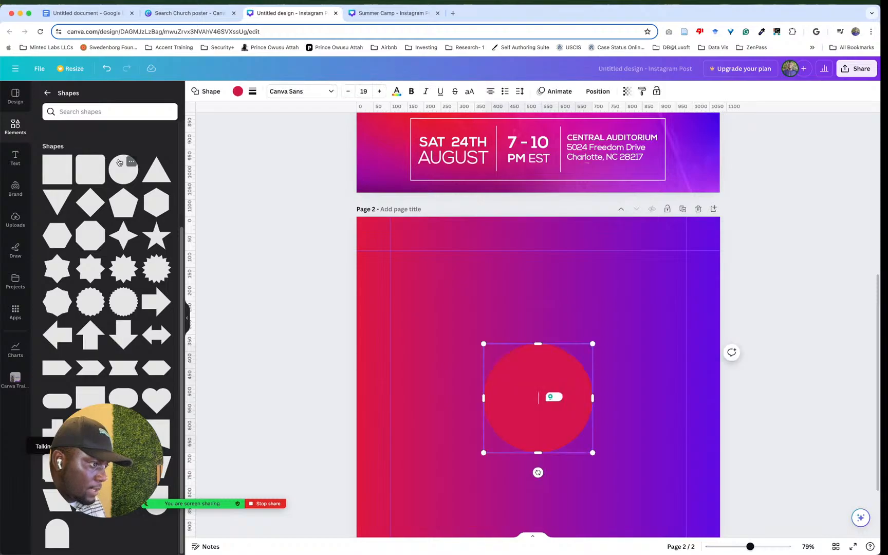
{"action": "left_click", "coordinate": [752, 390]}
{"action": "left_click", "coordinate": [533, 410]}
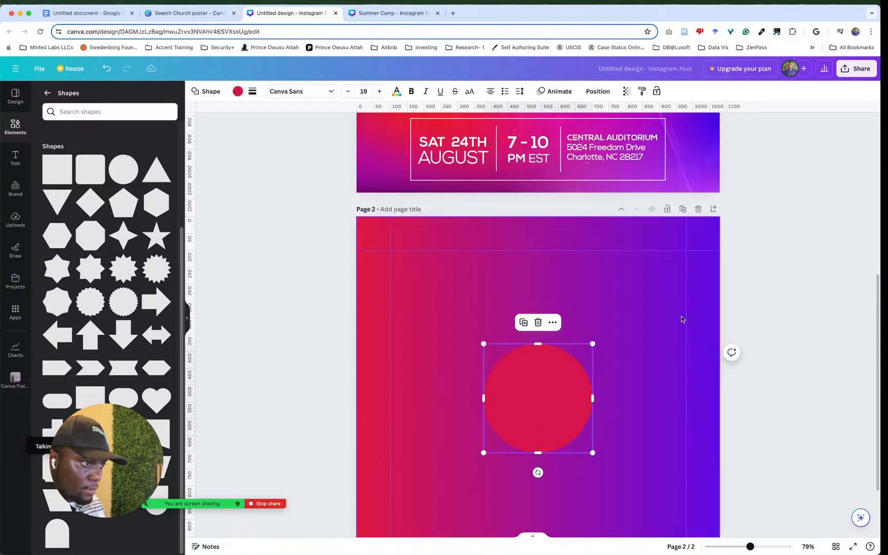
Step: Move the circle to the upper-left area of page 2, just inside the left margin guide
{"action": "scroll", "coordinate": [680, 319], "scroll_direction": "up", "scroll_amount": 3}
{"action": "scroll", "coordinate": [680, 322], "scroll_direction": "down", "scroll_amount": 2}
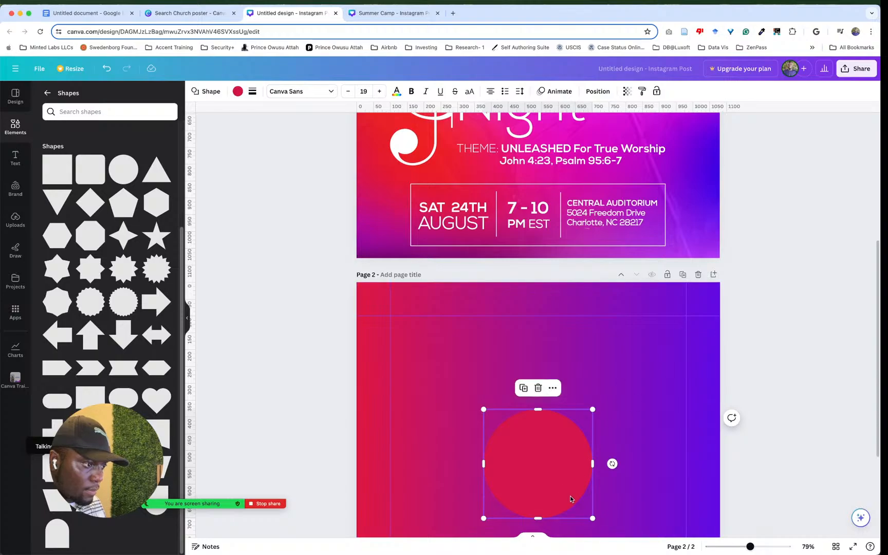
{"action": "left_click_drag", "start_coordinate": [570, 495], "coordinate": [476, 440]}
{"action": "left_click_drag", "start_coordinate": [417, 391], "coordinate": [425, 391]}
Step: Fill the circle with the preset blue-to-pink gradient and deselect it
{"action": "left_click", "coordinate": [238, 92]}
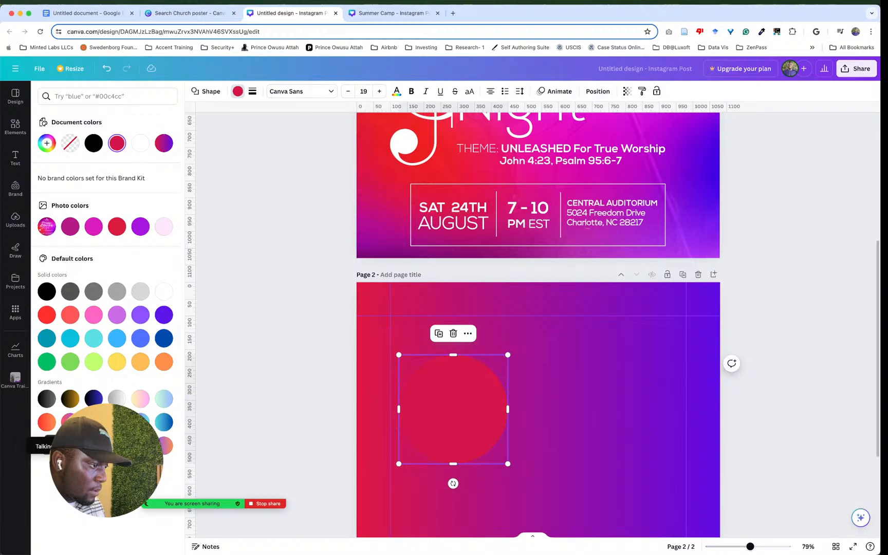
{"action": "left_click", "coordinate": [94, 422]}
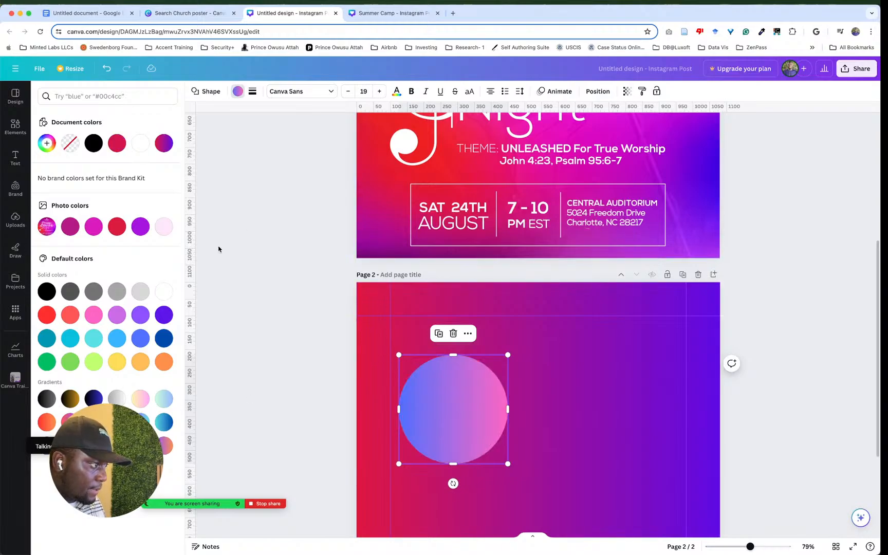
{"action": "left_click", "coordinate": [324, 337]}
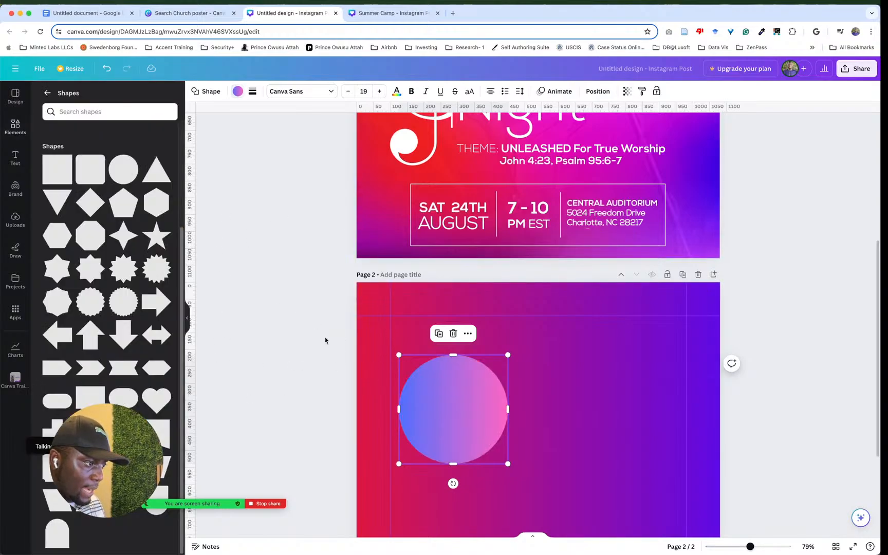
{"action": "left_click", "coordinate": [446, 389]}
{"action": "left_click", "coordinate": [813, 387]}
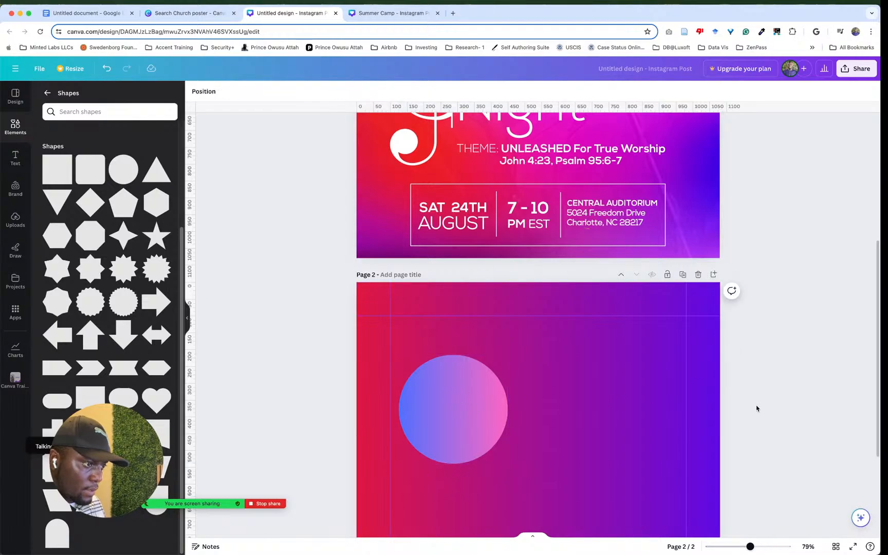
Step: Change the circle's pink gradient stop to the red #EA192A sampled from the poster on page 1
{"action": "left_click", "coordinate": [461, 416]}
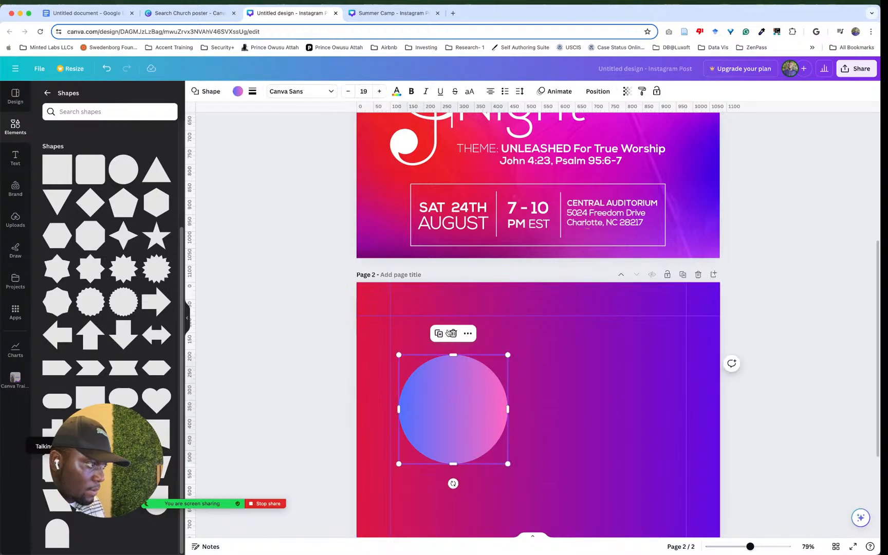
{"action": "left_click", "coordinate": [237, 91]}
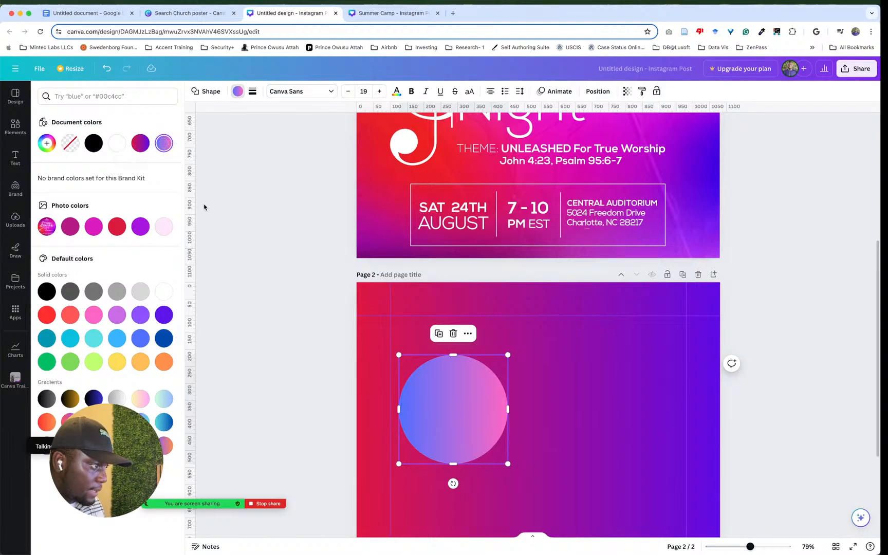
{"action": "left_click", "coordinate": [163, 143]}
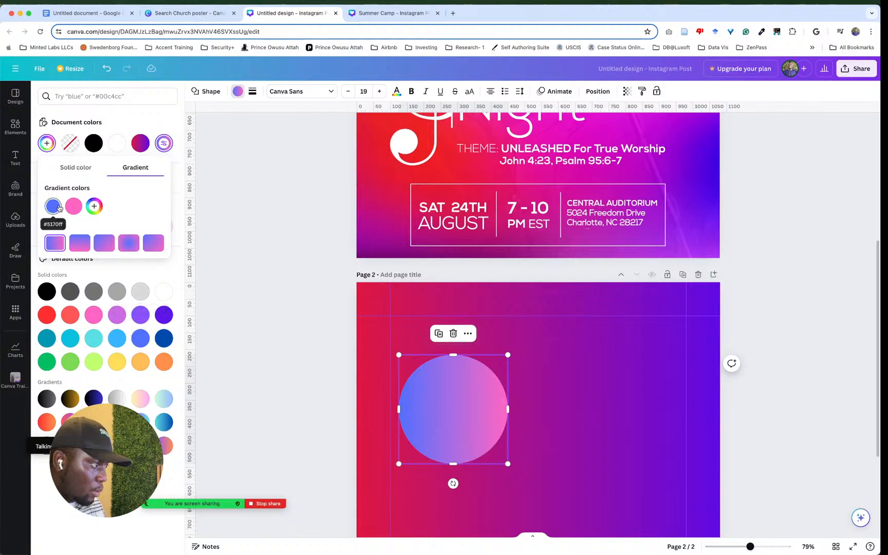
{"action": "left_click", "coordinate": [73, 206]}
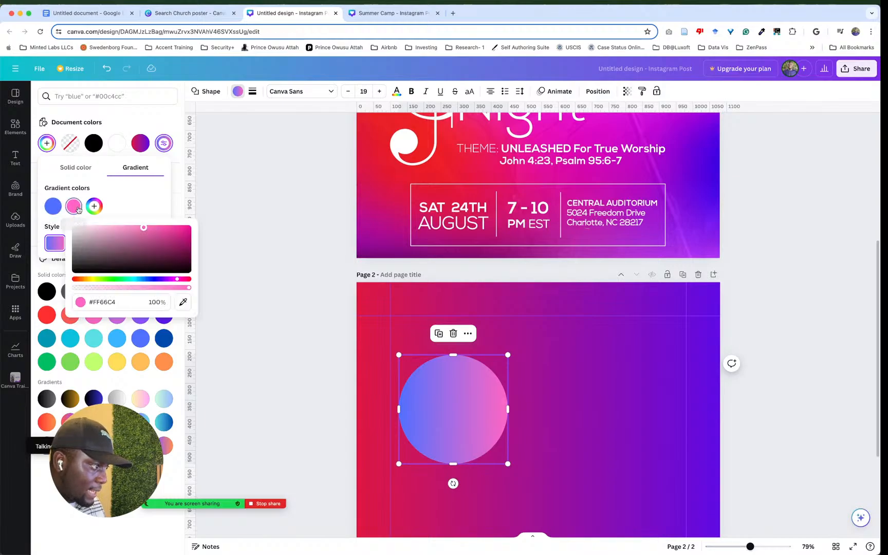
{"action": "left_click", "coordinate": [183, 302]}
{"action": "left_click", "coordinate": [447, 164]}
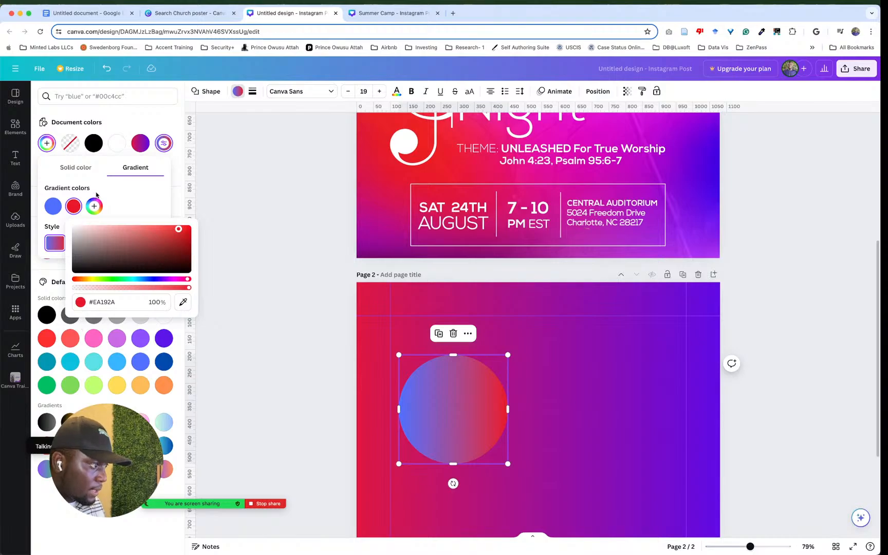
{"action": "left_click", "coordinate": [97, 194]}
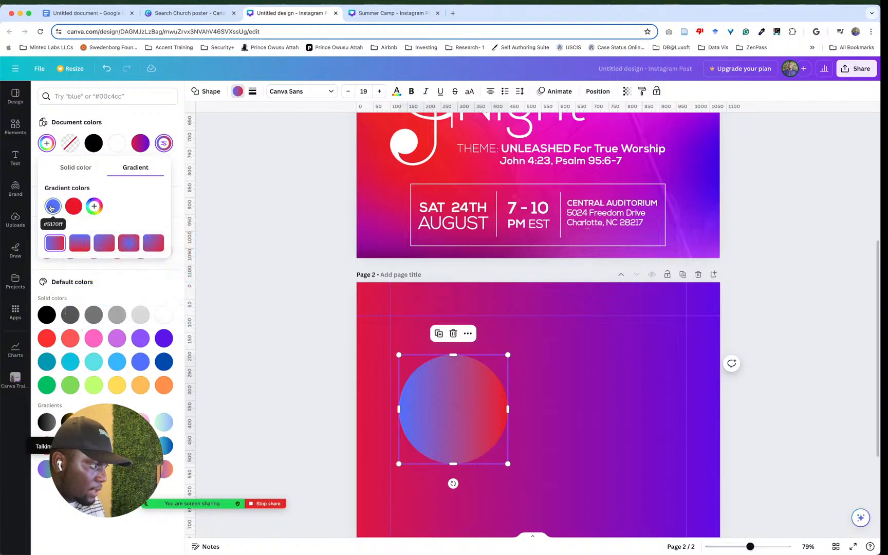
Step: Replace the circle's blue gradient stop with the magenta-purple sampled from the poster's lower-left corner
{"action": "left_click", "coordinate": [52, 207]}
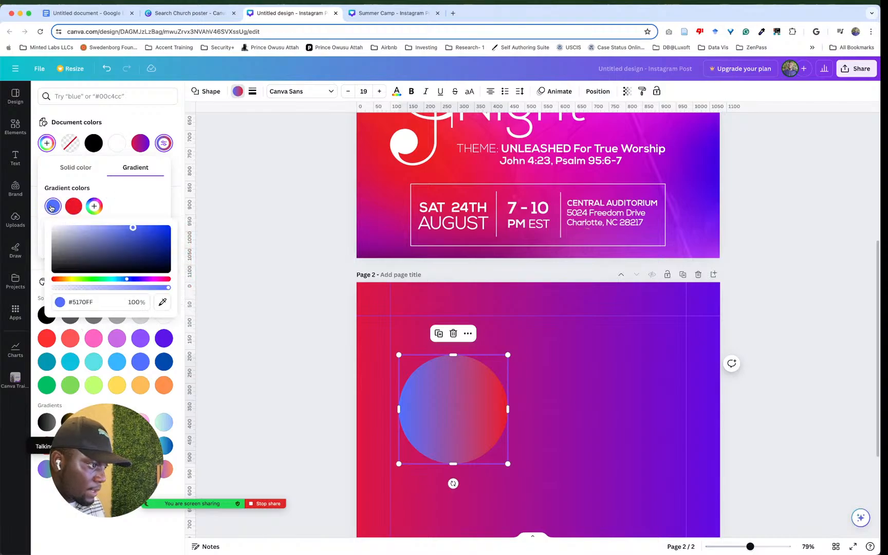
{"action": "left_click", "coordinate": [163, 302]}
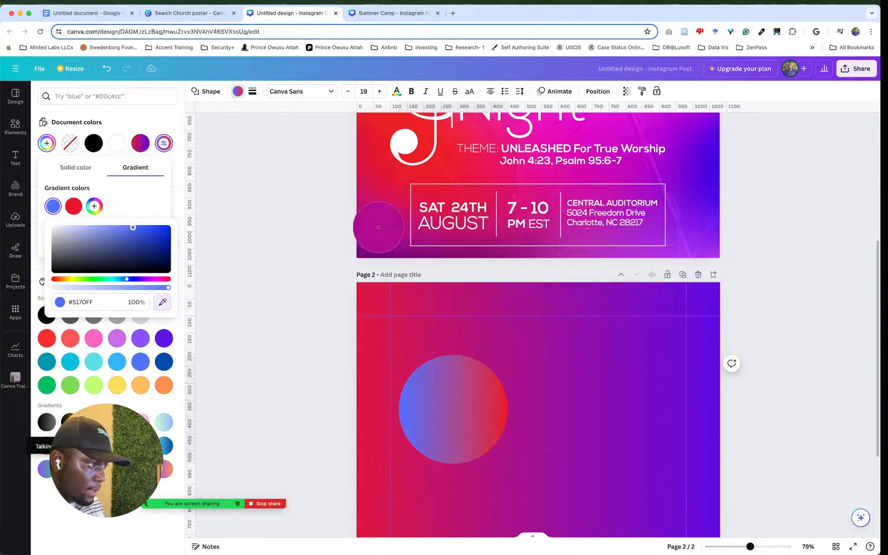
{"action": "left_click", "coordinate": [379, 226]}
{"action": "left_click", "coordinate": [262, 331]}
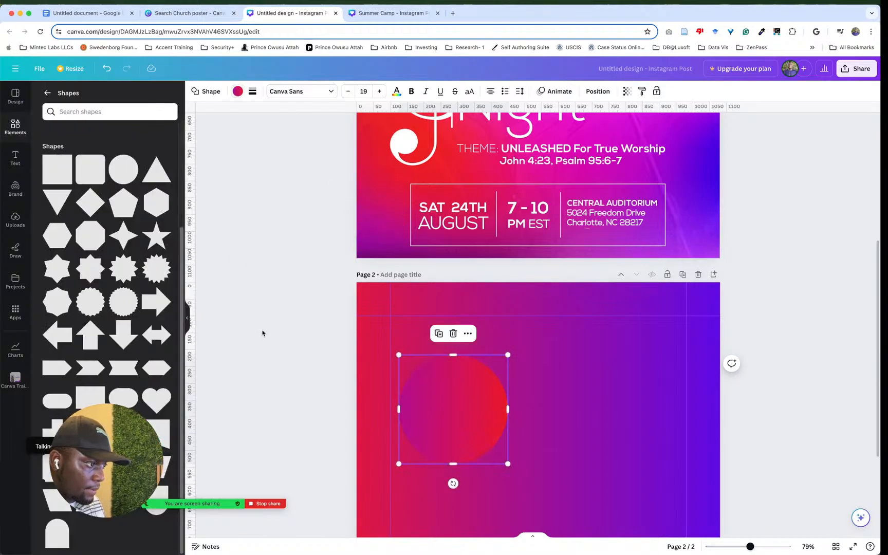
Step: Examine the shape options available for the gradient circle on page 2
{"action": "left_click", "coordinate": [449, 414]}
{"action": "scroll", "coordinate": [551, 389], "scroll_direction": "down", "scroll_amount": 3}
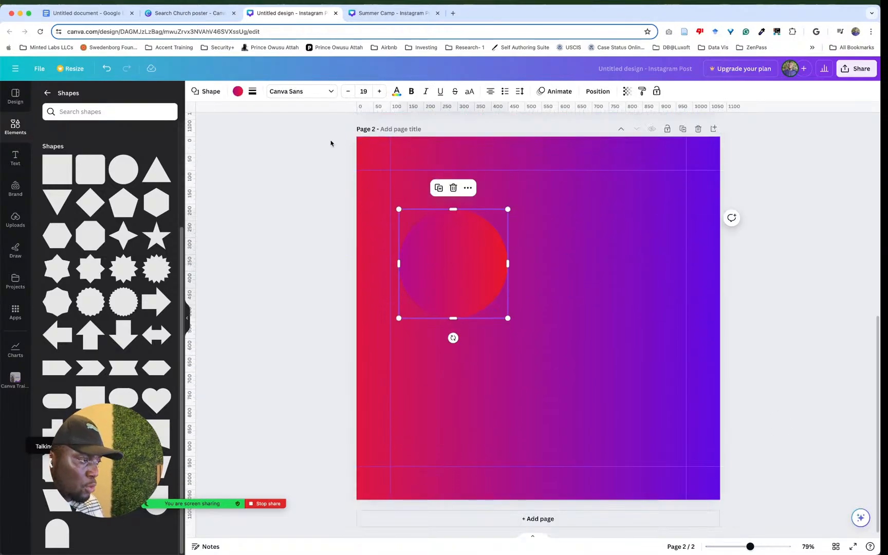
{"action": "left_click", "coordinate": [232, 233]}
{"action": "left_click", "coordinate": [490, 280]}
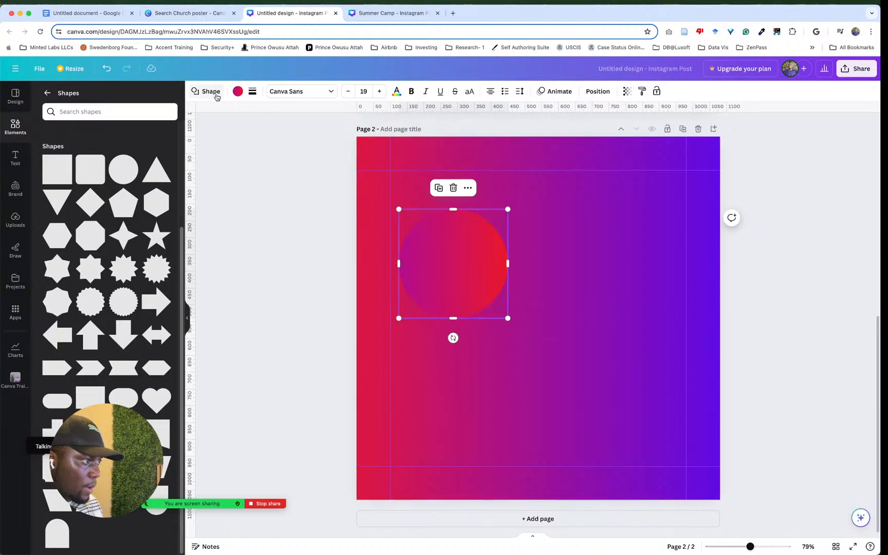
{"action": "left_click", "coordinate": [211, 92]}
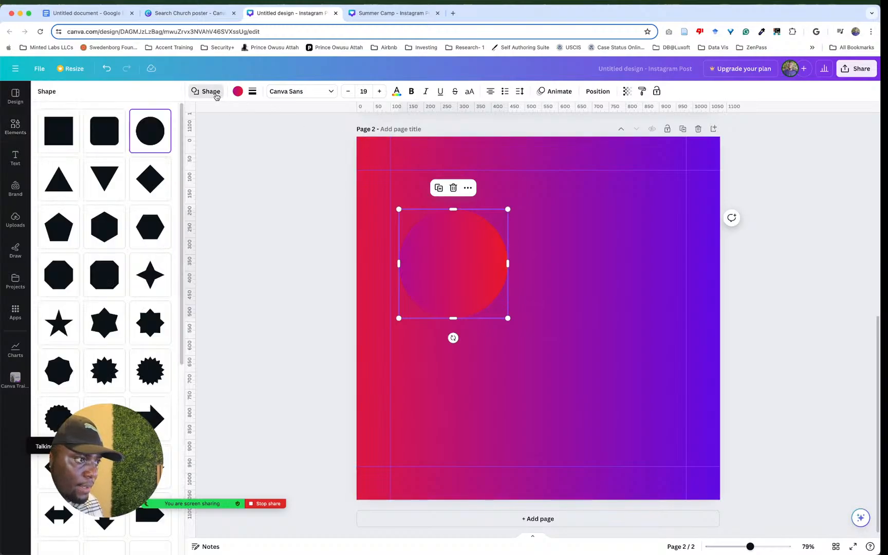
{"action": "left_click", "coordinate": [216, 96]}
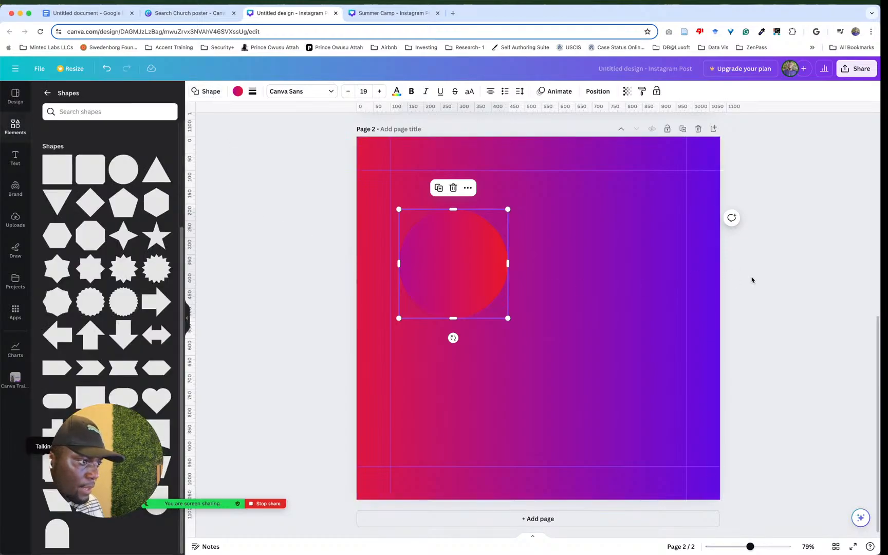
{"action": "left_click", "coordinate": [770, 335]}
{"action": "left_click", "coordinate": [483, 269]}
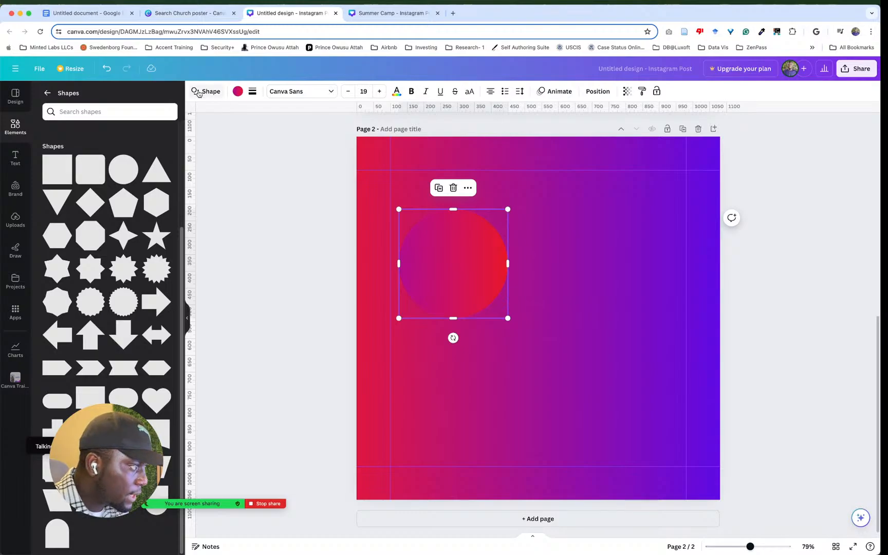
{"action": "left_click", "coordinate": [199, 93]}
{"action": "left_click", "coordinate": [198, 93]}
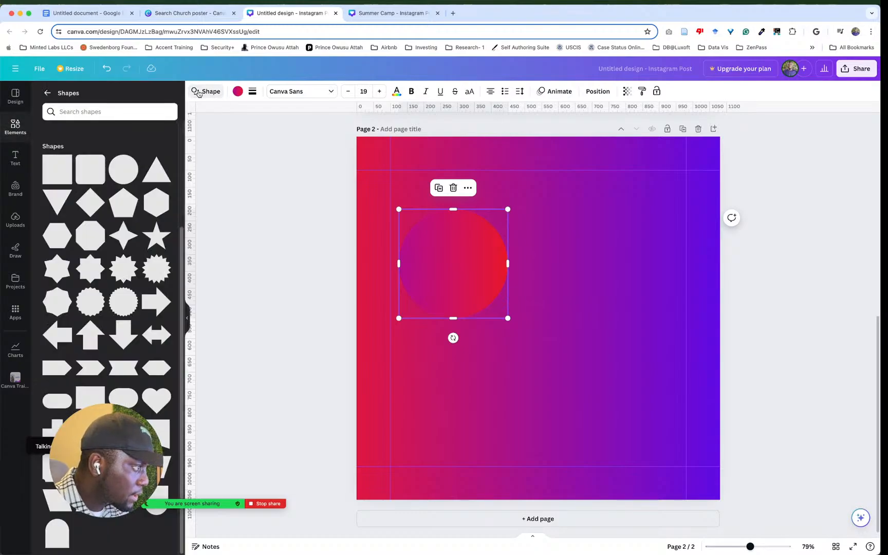
{"action": "left_click", "coordinate": [337, 302]}
{"action": "left_click", "coordinate": [466, 286]}
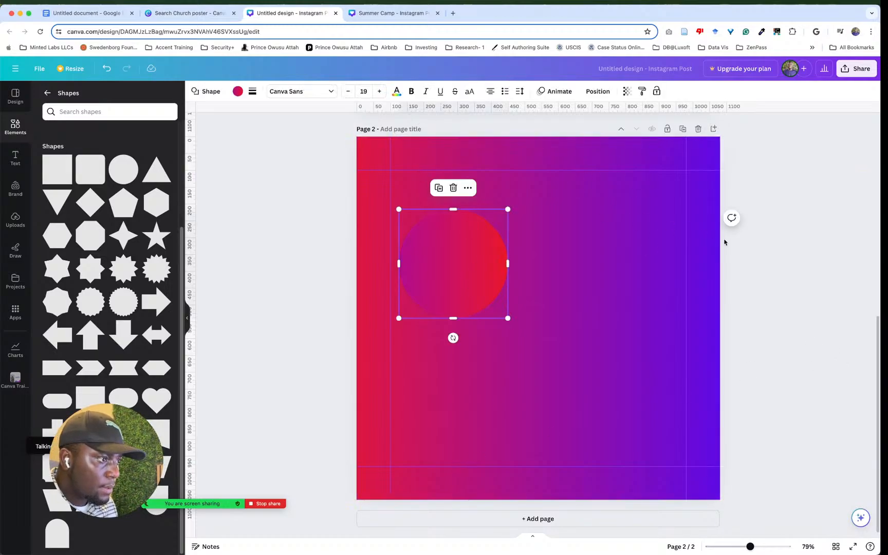
{"action": "left_click", "coordinate": [763, 250]}
Step: Examine the image editing effects available for the poster on page 1, then return to page 2
{"action": "scroll", "coordinate": [693, 250], "scroll_direction": "up", "scroll_amount": 6}
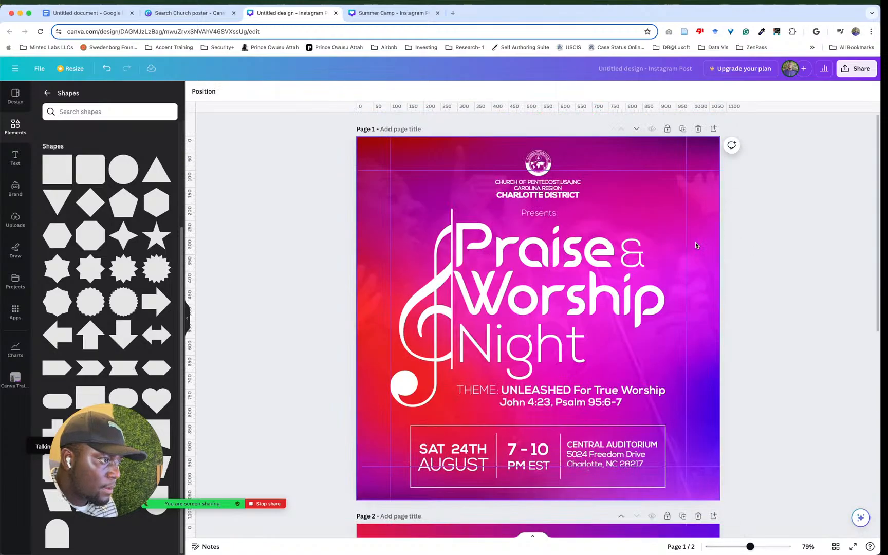
{"action": "left_click", "coordinate": [640, 263]}
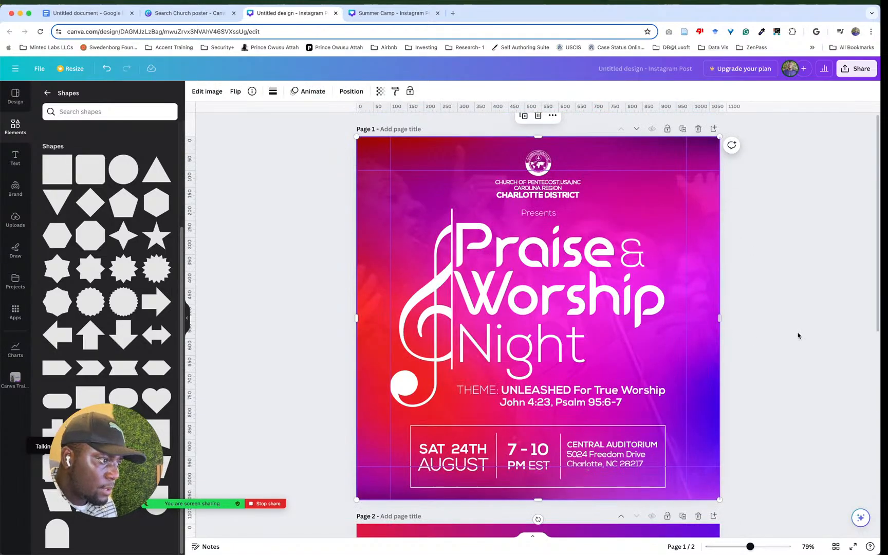
{"action": "left_click", "coordinate": [220, 94]}
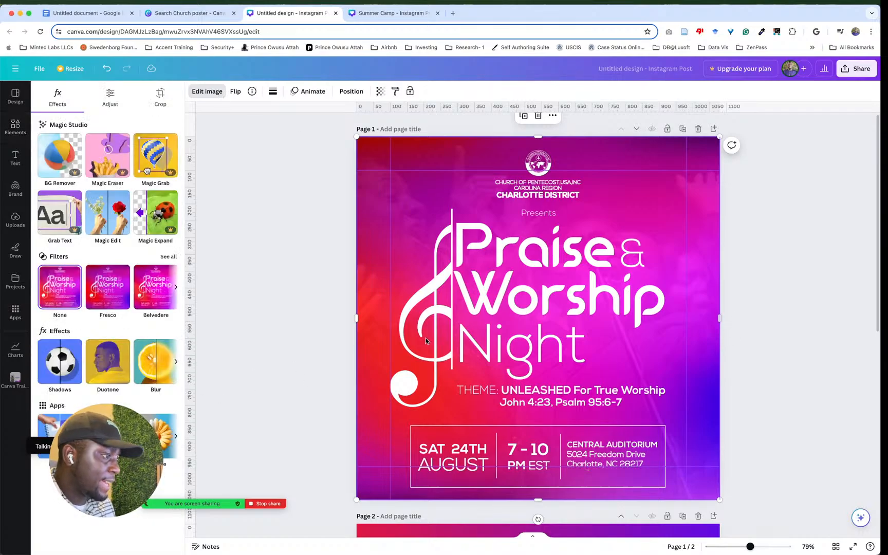
{"action": "scroll", "coordinate": [426, 337], "scroll_direction": "down", "scroll_amount": 3}
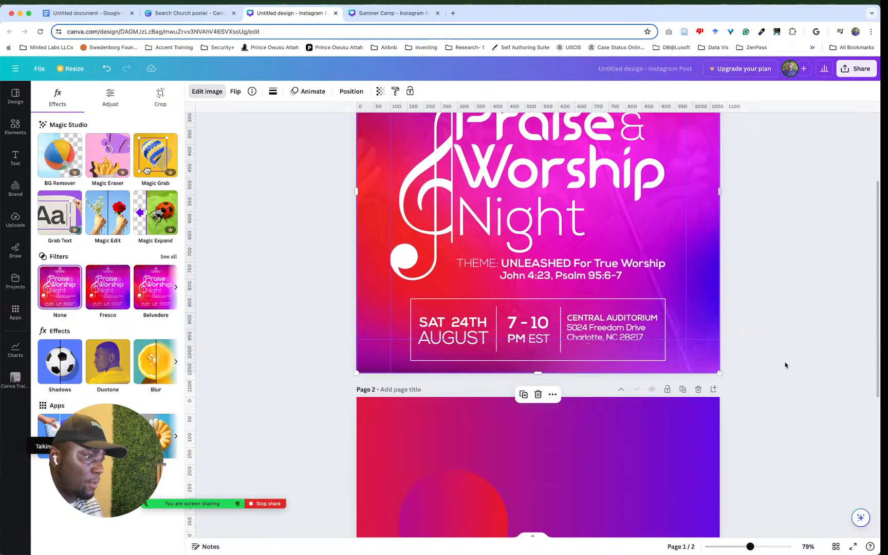
{"action": "left_click", "coordinate": [785, 365]}
{"action": "scroll", "coordinate": [785, 365], "scroll_direction": "down", "scroll_amount": 5}
Step: Check the circle's shape and fill colour options without changing them, then deselect it
{"action": "left_click", "coordinate": [473, 311]}
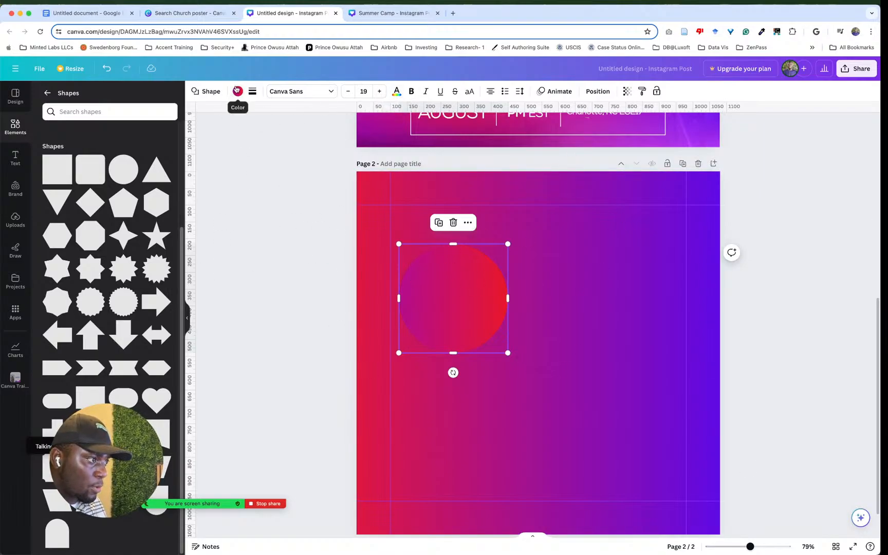
{"action": "left_click", "coordinate": [215, 93]}
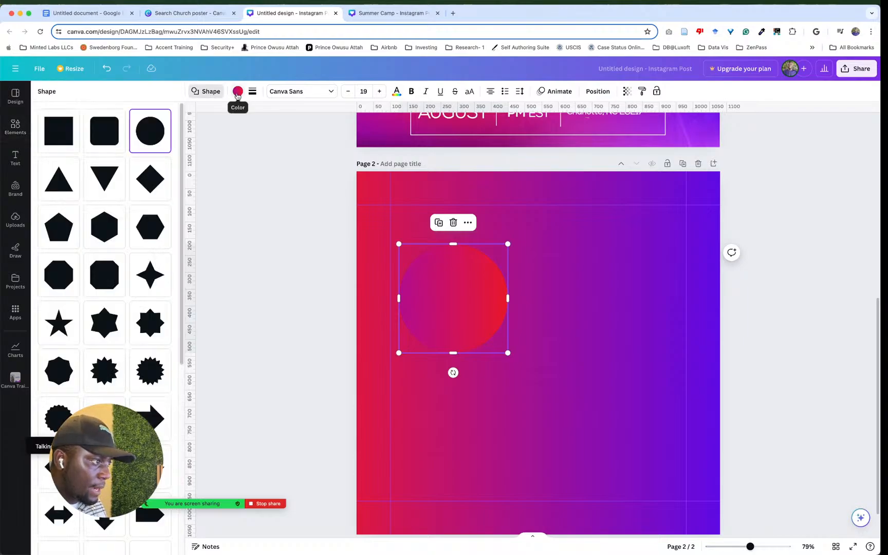
{"action": "left_click", "coordinate": [238, 91]}
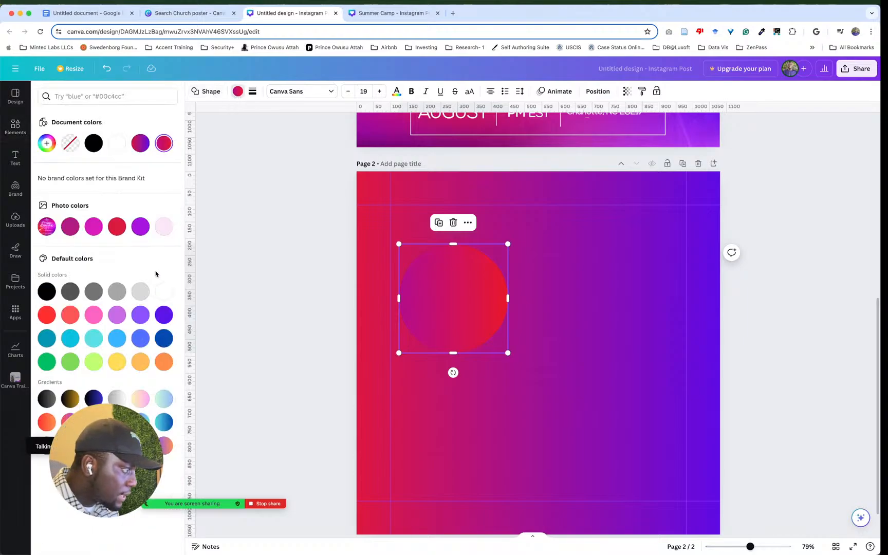
{"action": "left_click", "coordinate": [245, 223]}
{"action": "left_click", "coordinate": [282, 228]}
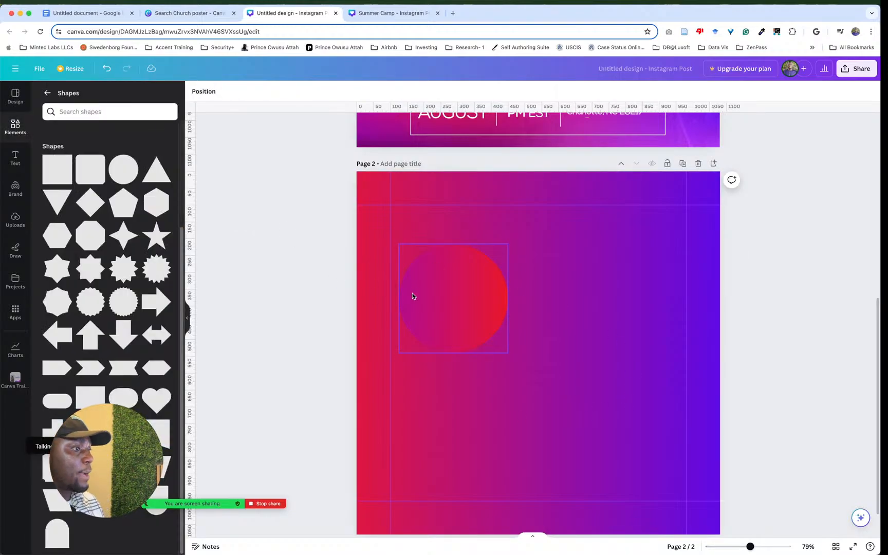
Step: Move the circle to page 2's lower-left corner, enlarge it to about 530 px wide, and let it overhang the page edges
{"action": "left_click_drag", "start_coordinate": [413, 296], "coordinate": [365, 474]}
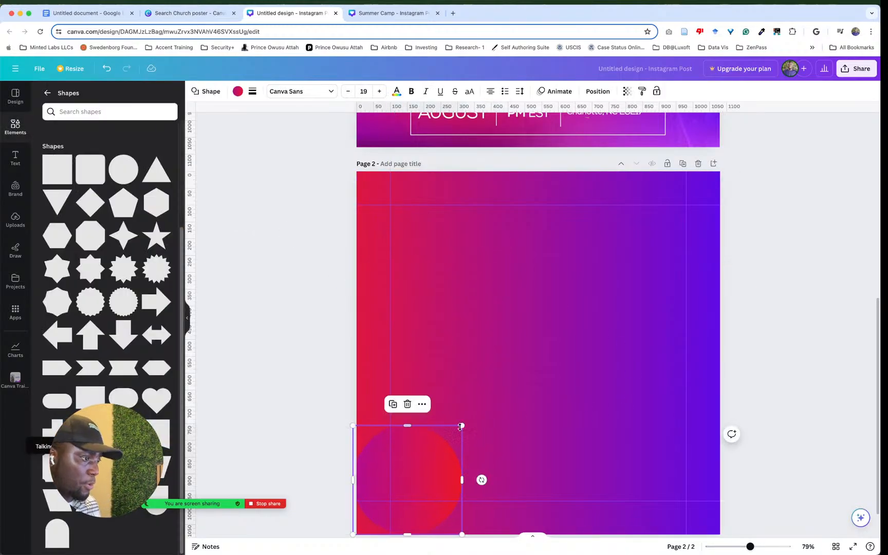
{"action": "left_click_drag", "start_coordinate": [461, 427], "coordinate": [533, 355]}
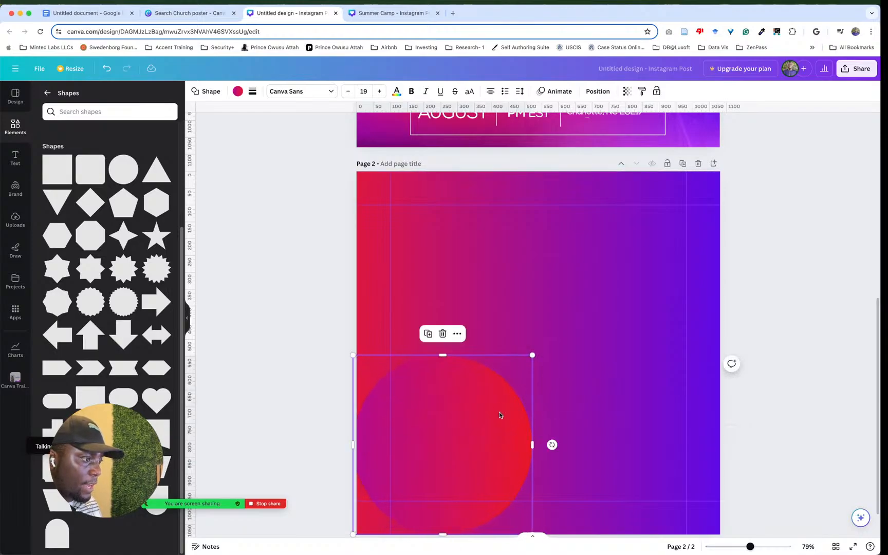
{"action": "left_click_drag", "start_coordinate": [499, 415], "coordinate": [458, 448]}
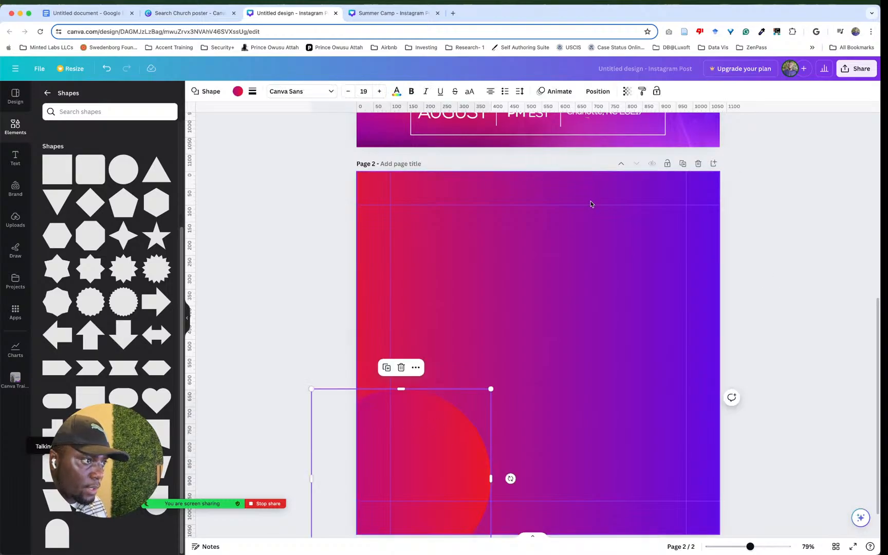
Step: Make the lower-left circle mostly transparent so it blends into the page background, then deselect it
{"action": "left_click", "coordinate": [627, 91]}
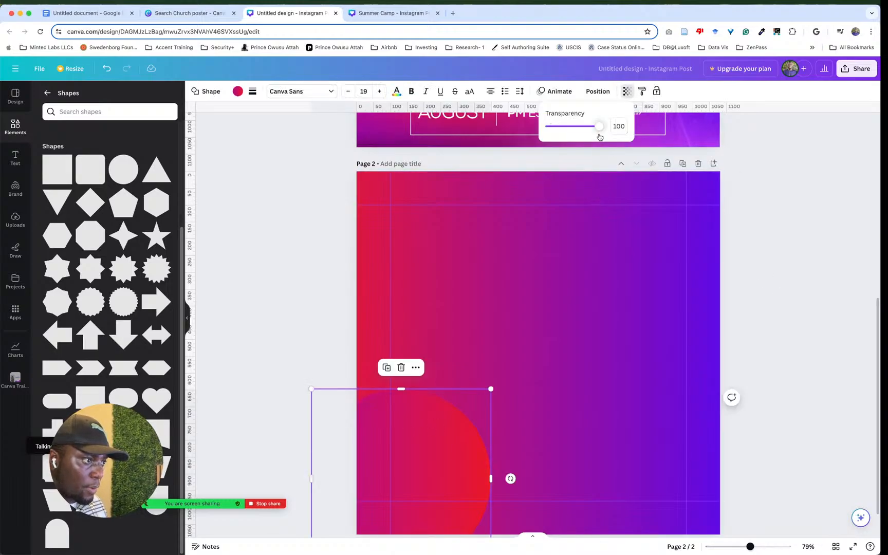
{"action": "left_click_drag", "start_coordinate": [602, 129], "coordinate": [559, 132]}
{"action": "left_click", "coordinate": [759, 247]}
{"action": "left_click", "coordinate": [797, 317]}
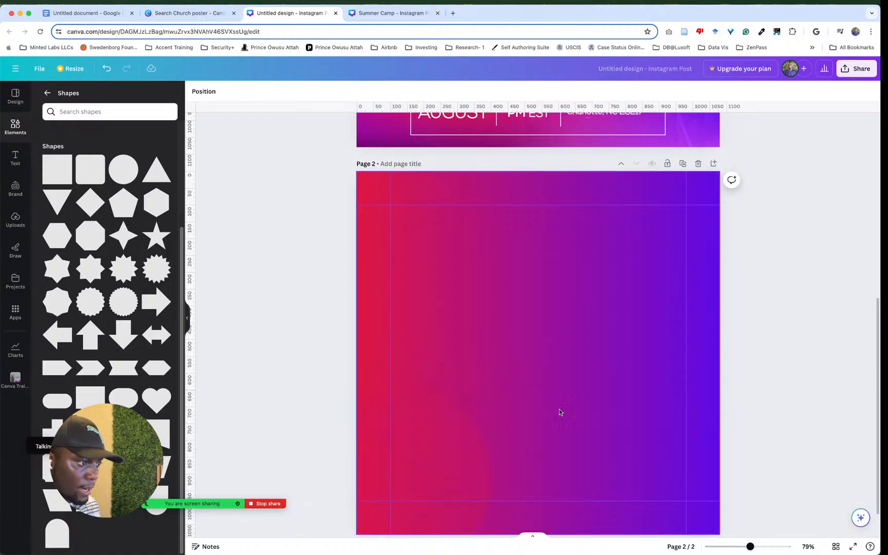
Step: Copy the lower-left circle to page 2's upper-right corner, overhanging the page edges, and set the copy's transparency to 11
{"action": "left_click", "coordinate": [445, 448]}
{"action": "left_click_drag", "start_coordinate": [435, 447], "coordinate": [685, 216]}
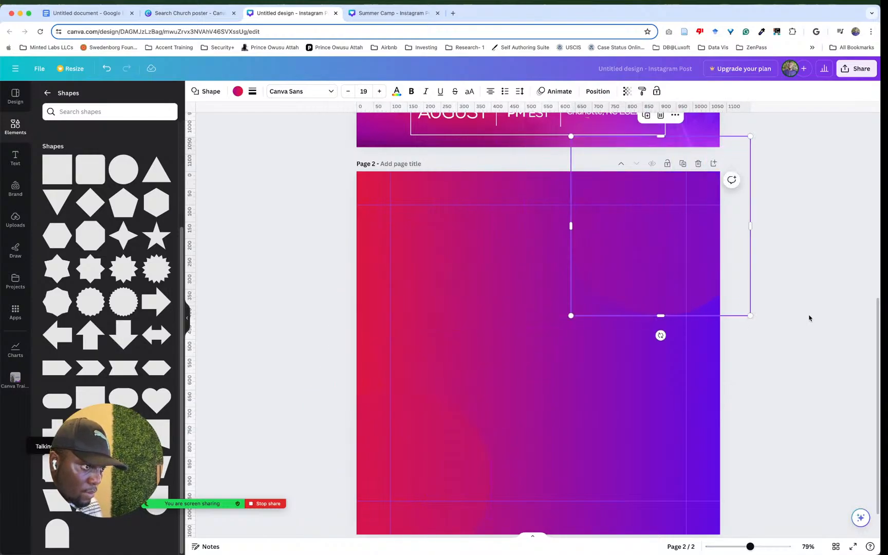
{"action": "left_click", "coordinate": [627, 93]}
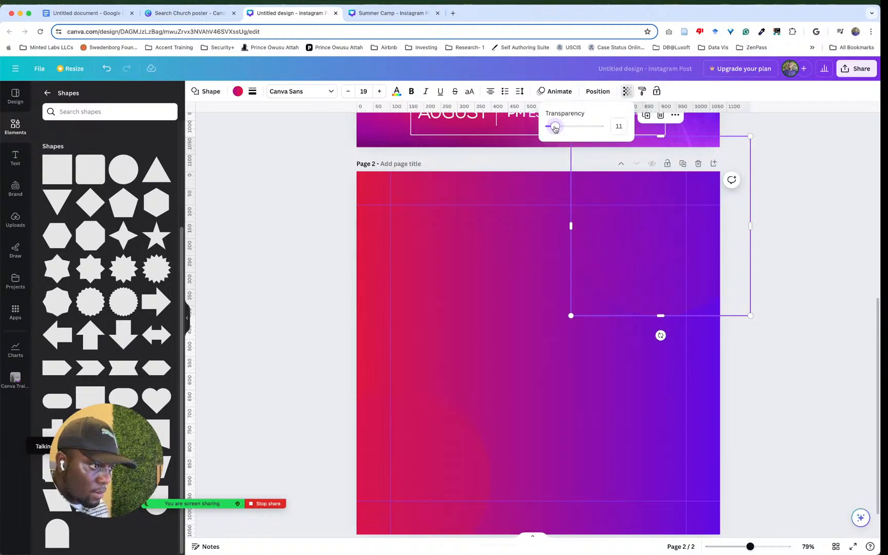
{"action": "left_click", "coordinate": [765, 214]}
{"action": "left_click", "coordinate": [821, 245]}
Step: Compare page 2 with the poster, and place a copy of the lower-left circle slightly above and to the right of it, overhanging the left edge
{"action": "scroll", "coordinate": [746, 257], "scroll_direction": "up", "scroll_amount": 6}
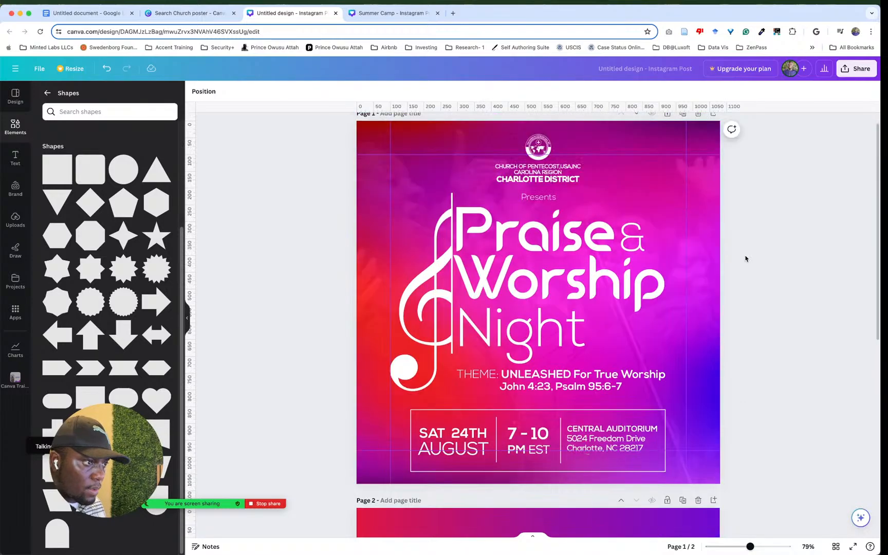
{"action": "scroll", "coordinate": [746, 259], "scroll_direction": "down", "scroll_amount": 8}
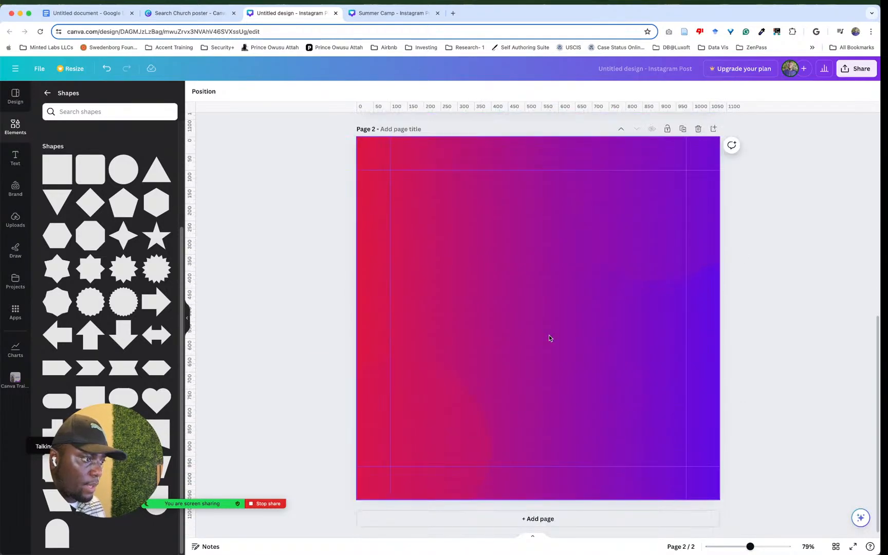
{"action": "left_click", "coordinate": [436, 413]}
{"action": "left_click_drag", "start_coordinate": [446, 412], "coordinate": [473, 337]}
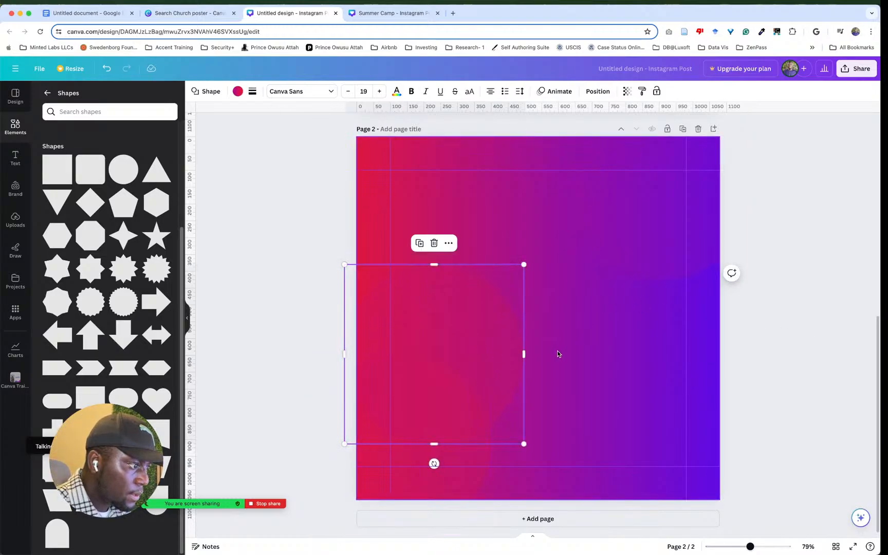
Step: Replace the purple colour in the copied circle's gradient with red sampled from page 2's left edge, then deselect the circle
{"action": "left_click", "coordinate": [238, 92]}
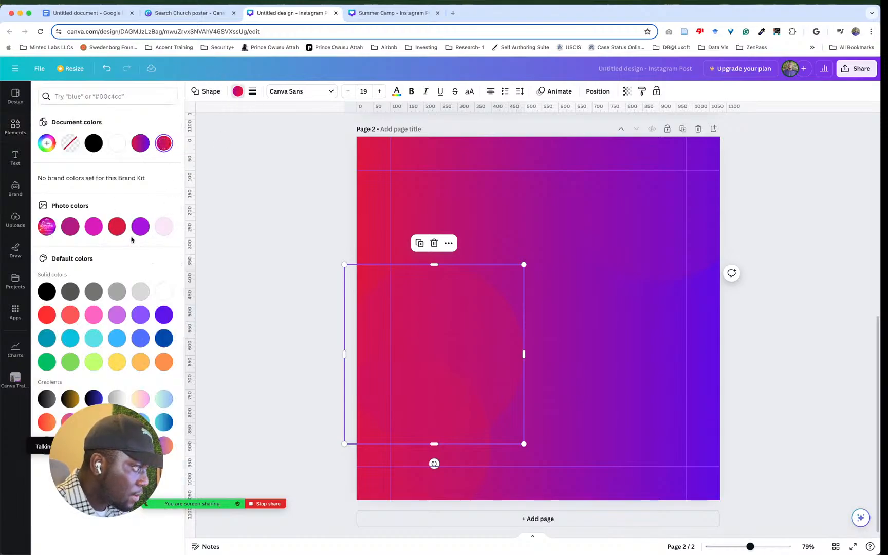
{"action": "left_click", "coordinate": [160, 146]}
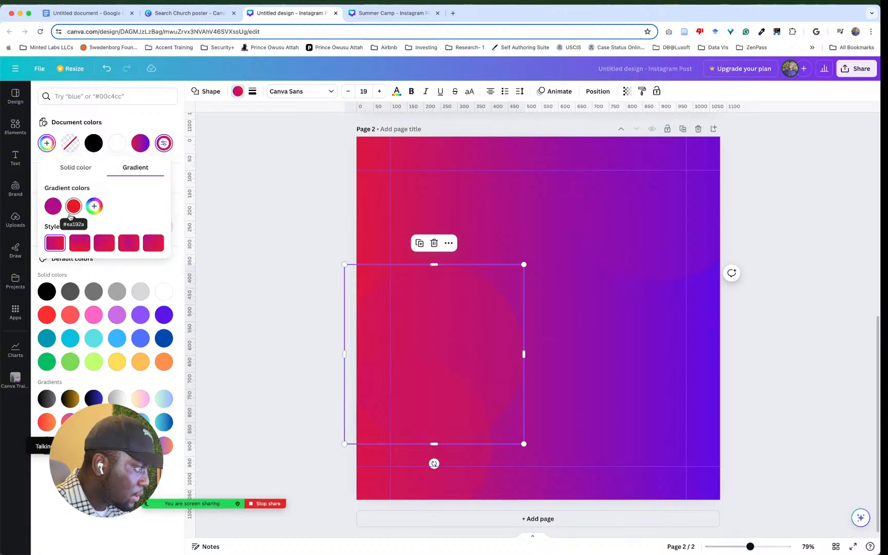
{"action": "left_click", "coordinate": [54, 207]}
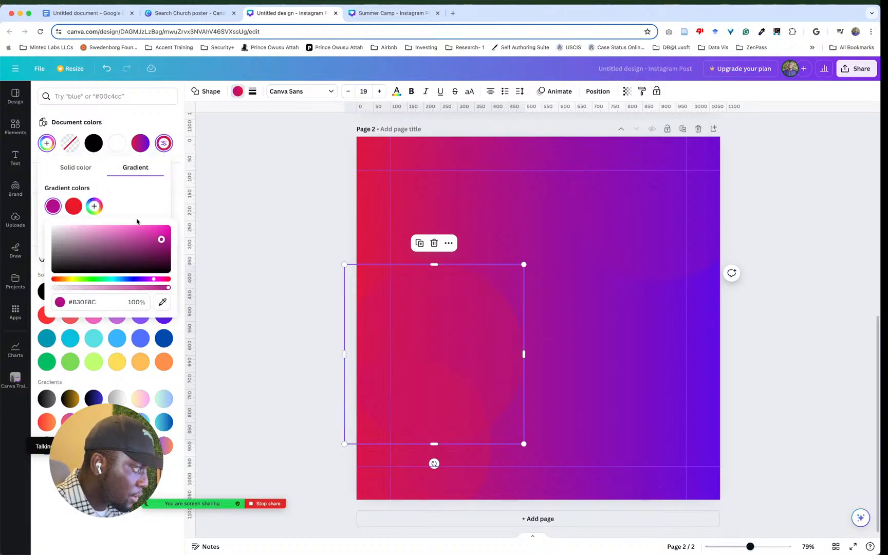
{"action": "left_click", "coordinate": [163, 302]}
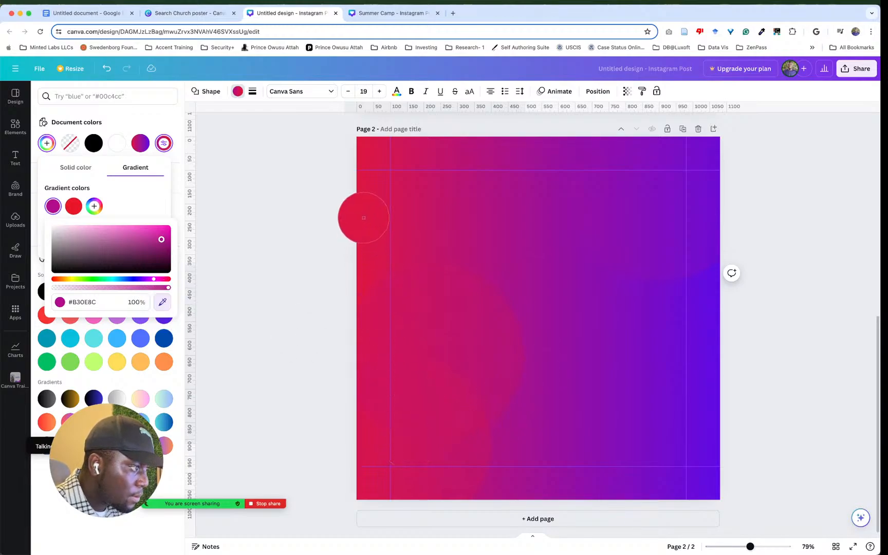
{"action": "left_click", "coordinate": [74, 206]}
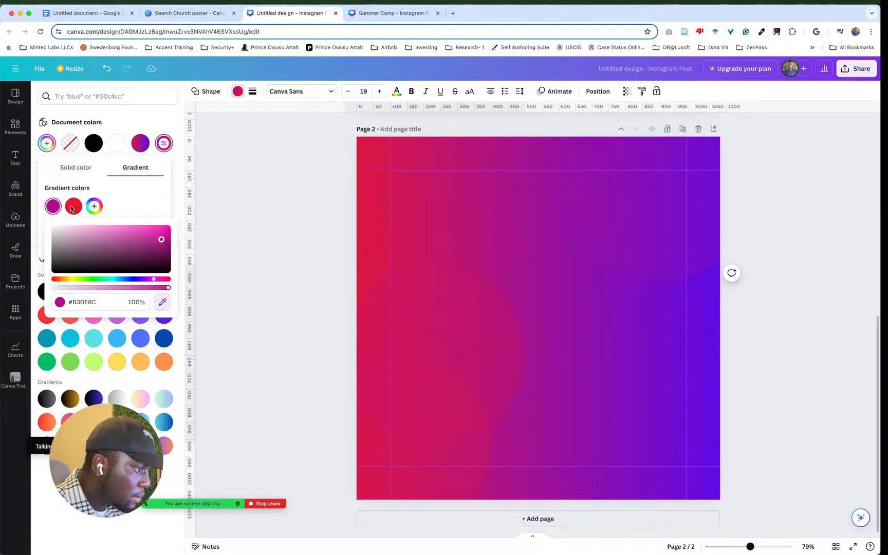
{"action": "left_click", "coordinate": [756, 305]}
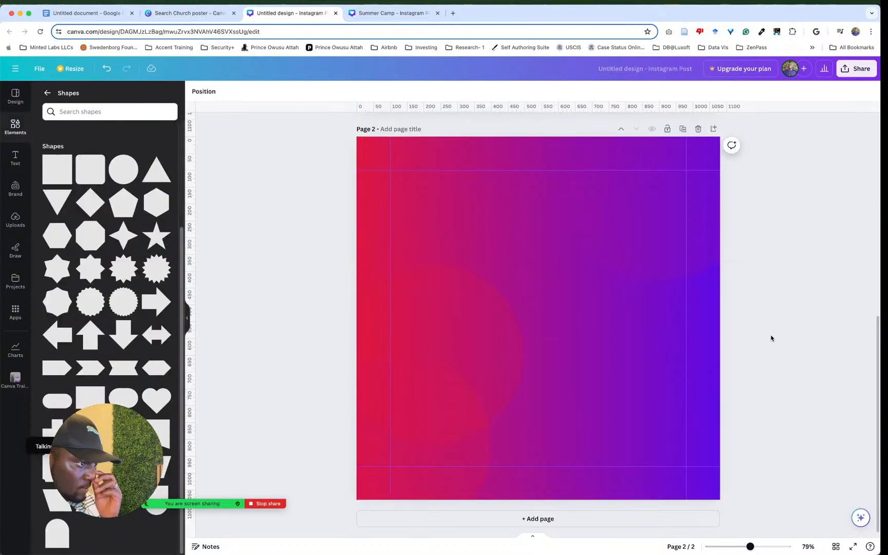
Step: Set the transparency of the red circle at page 2's middle left to 8 and deselect it
{"action": "left_click", "coordinate": [517, 342]}
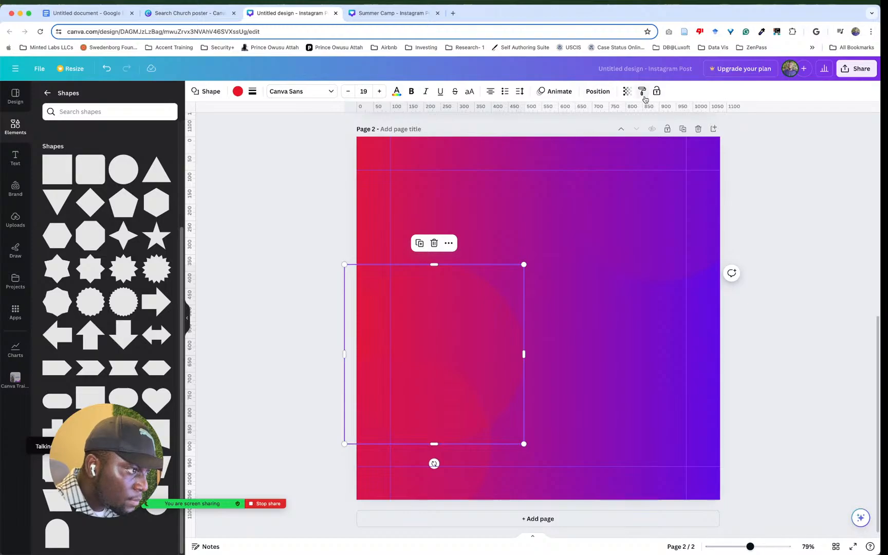
{"action": "left_click", "coordinate": [627, 91]}
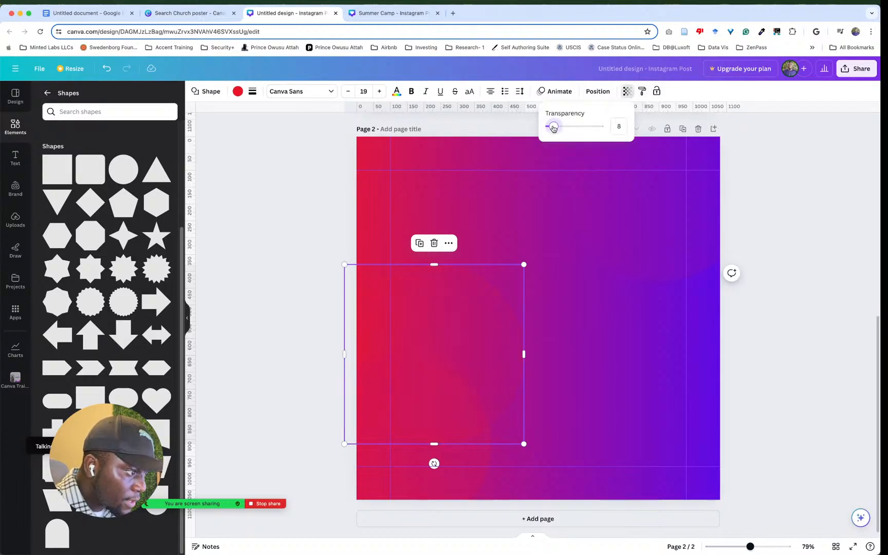
{"action": "left_click", "coordinate": [766, 263]}
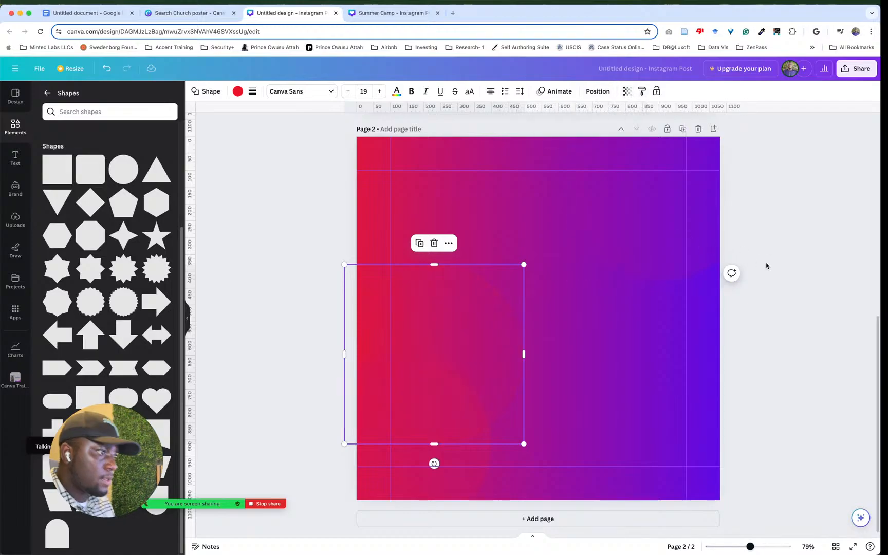
{"action": "left_click", "coordinate": [792, 267]}
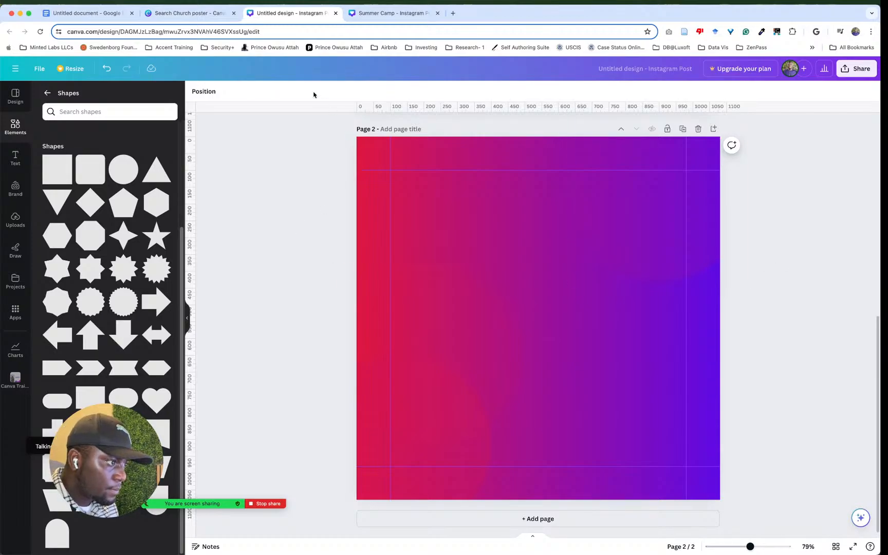
{"action": "left_click", "coordinate": [479, 356]}
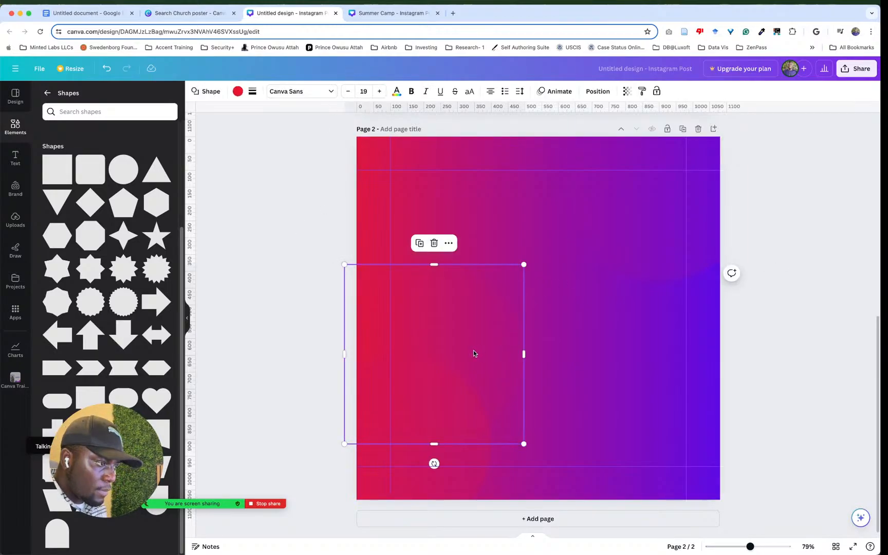
{"action": "left_click", "coordinate": [815, 348]}
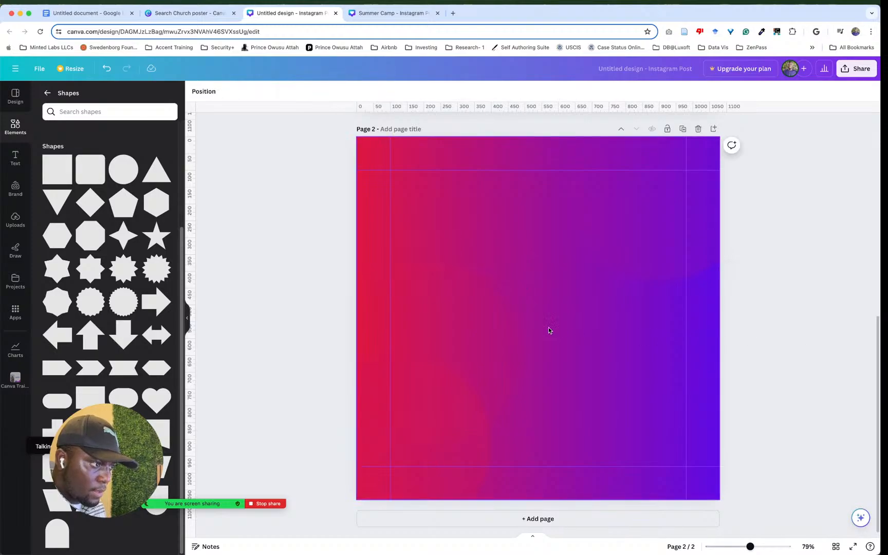
Step: Copy the faint middle-left circle to page 2's lower-right area so that it overhangs the page's right edge
{"action": "left_click", "coordinate": [495, 332]}
{"action": "mouse_move", "coordinate": [495, 332]}
{"action": "left_mouse_down"}
{"action": "mouse_move", "coordinate": [687, 393]}
{"action": "mouse_move", "coordinate": [713, 417]}
{"action": "left_mouse_up"}
{"action": "left_click", "coordinate": [792, 347]}
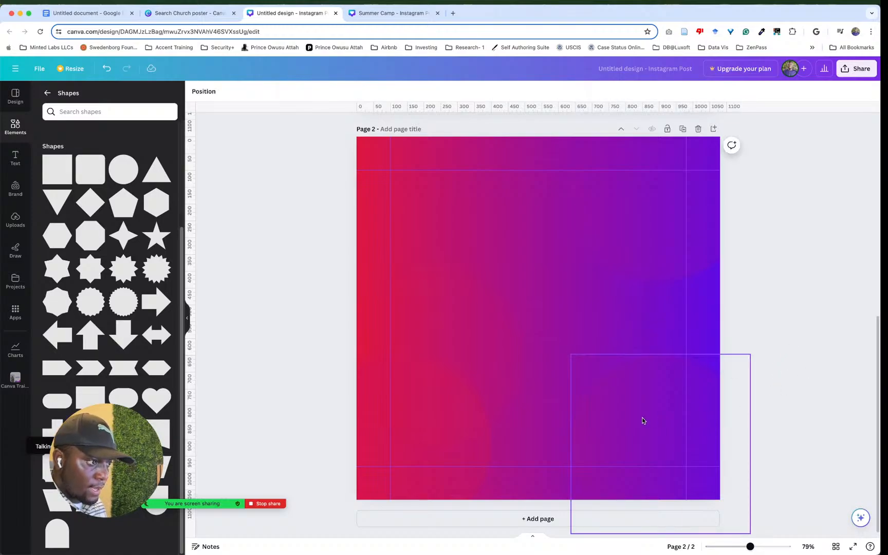
{"action": "left_click_drag", "start_coordinate": [642, 419], "coordinate": [649, 353]}
{"action": "left_click", "coordinate": [828, 271]}
Step: Stretch the lower-right circle into an ellipse about 1305 px wide spanning beyond both page sides, and move it up slightly
{"action": "left_click", "coordinate": [639, 353]}
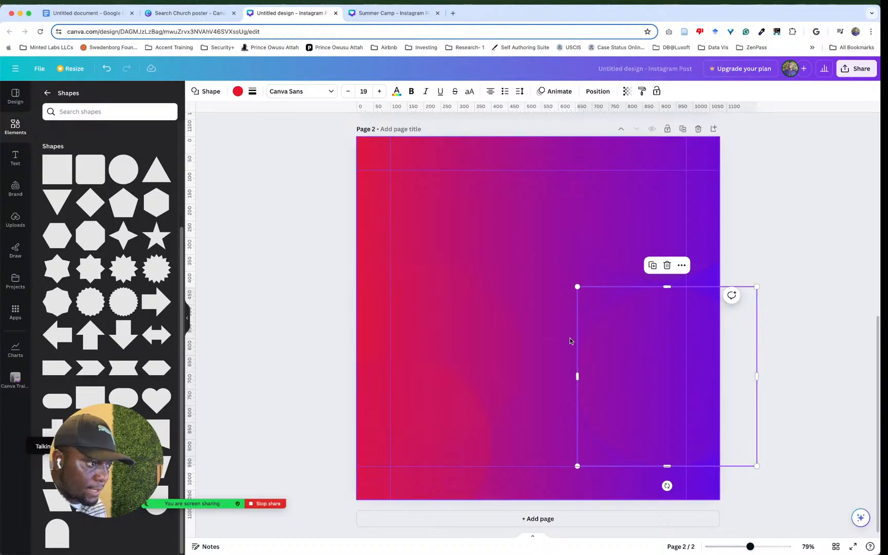
{"action": "left_click_drag", "start_coordinate": [578, 290], "coordinate": [319, 169]}
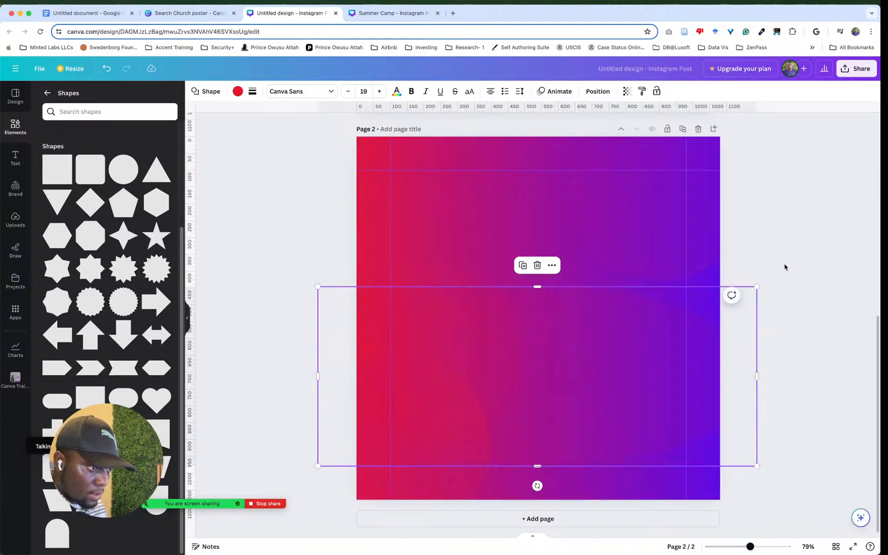
{"action": "left_click", "coordinate": [811, 268]}
{"action": "left_click", "coordinate": [715, 363]}
{"action": "left_click_drag", "start_coordinate": [664, 338], "coordinate": [658, 309]}
{"action": "left_click", "coordinate": [802, 225]}
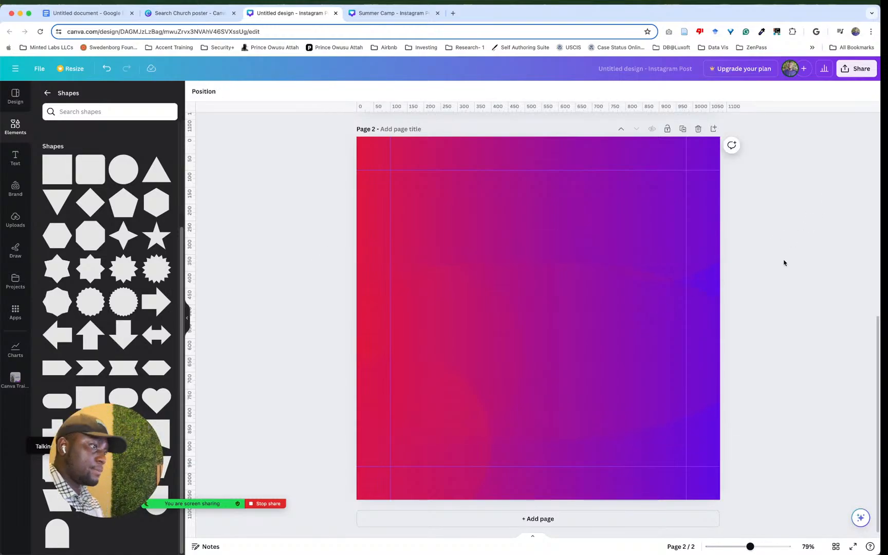
Step: Compare page 2's background with the Praise & Worship Night poster on page 1, and select the wide ellipse
{"action": "scroll", "coordinate": [784, 263], "scroll_direction": "up", "scroll_amount": 8}
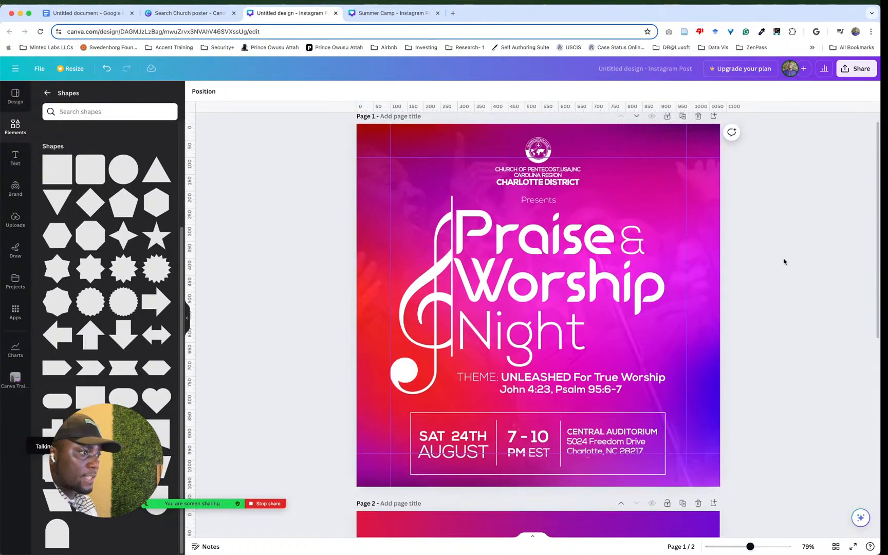
{"action": "scroll", "coordinate": [784, 262], "scroll_direction": "down", "scroll_amount": 8}
{"action": "scroll", "coordinate": [784, 262], "scroll_direction": "up", "scroll_amount": 8}
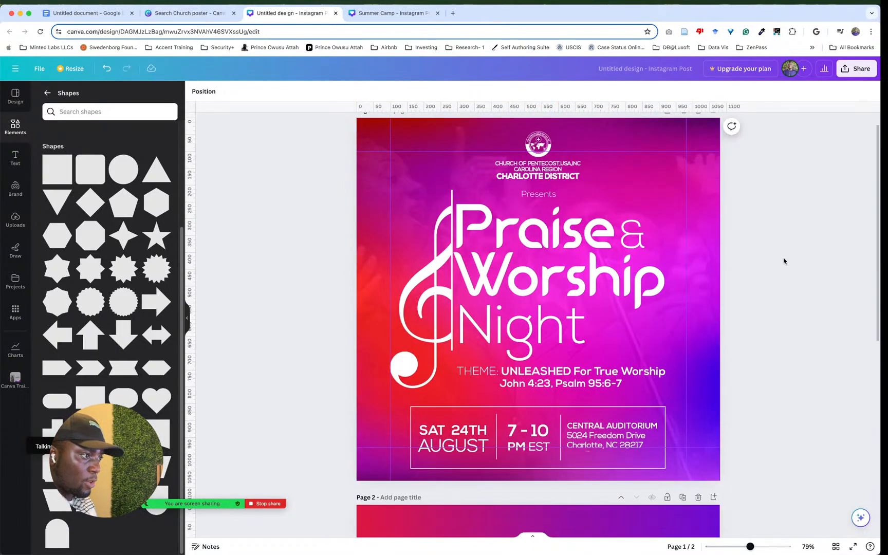
{"action": "scroll", "coordinate": [784, 262], "scroll_direction": "down", "scroll_amount": 8}
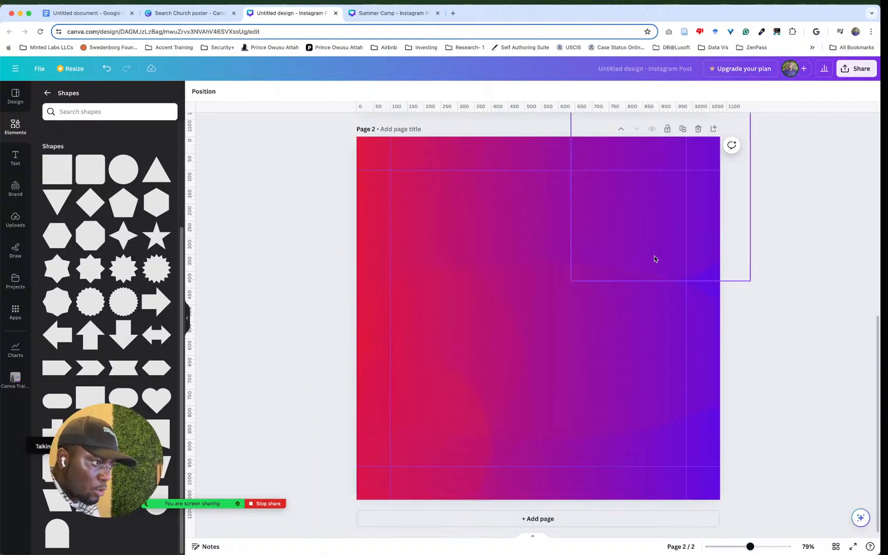
{"action": "left_click", "coordinate": [593, 319]}
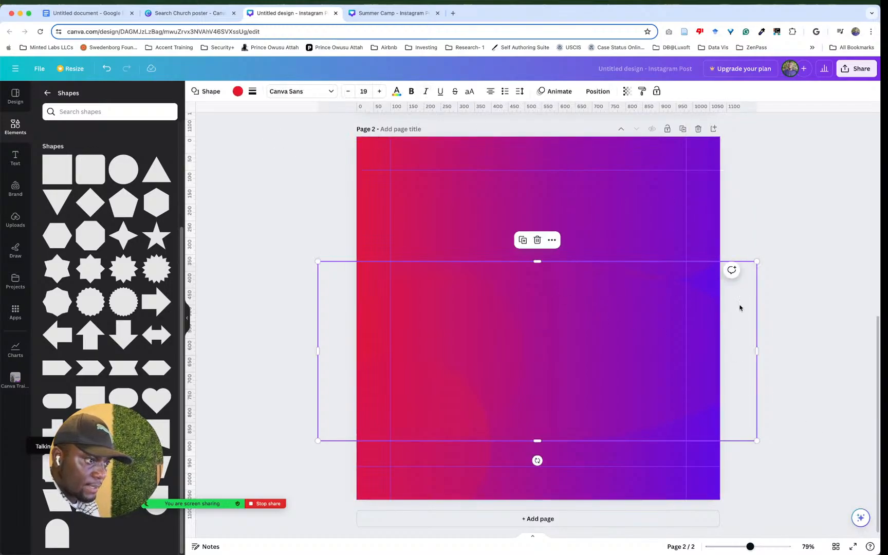
{"action": "left_click", "coordinate": [792, 263]}
{"action": "left_click", "coordinate": [666, 324]}
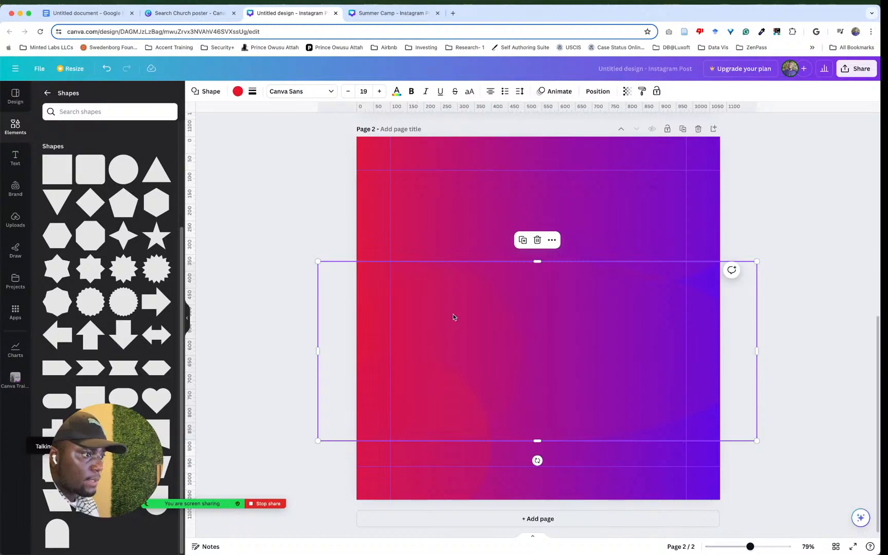
Step: Examine the ellipse's place among all and overlapping layers and its arrangement settings, then deselect it
{"action": "right_click", "coordinate": [599, 335]}
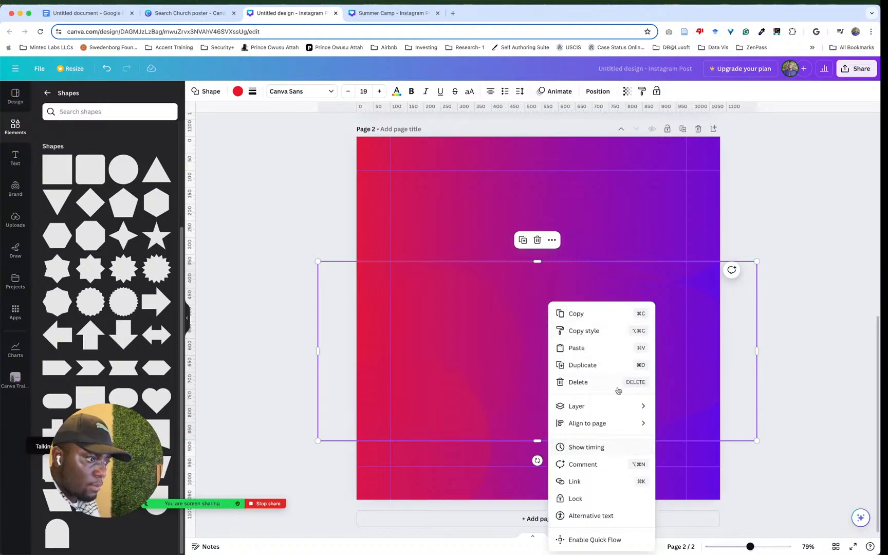
{"action": "mouse_move", "coordinate": [628, 411]}
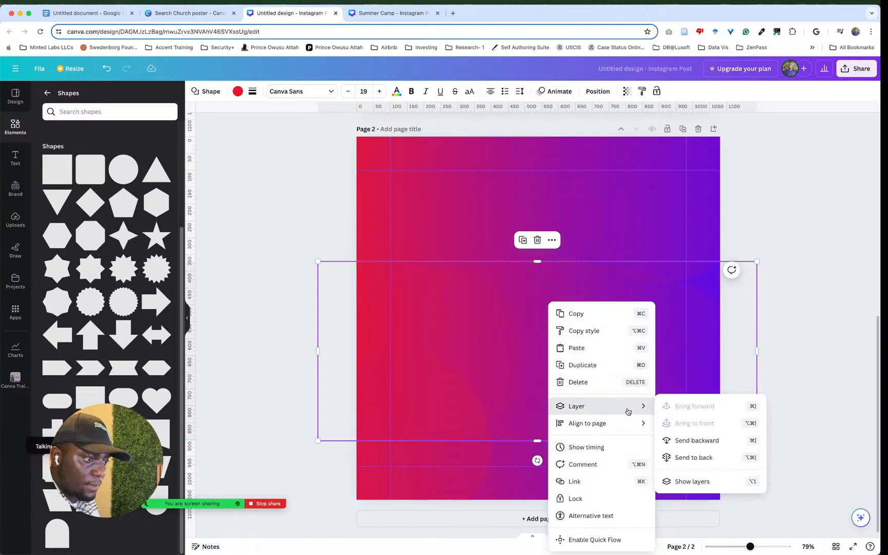
{"action": "left_click", "coordinate": [689, 482]}
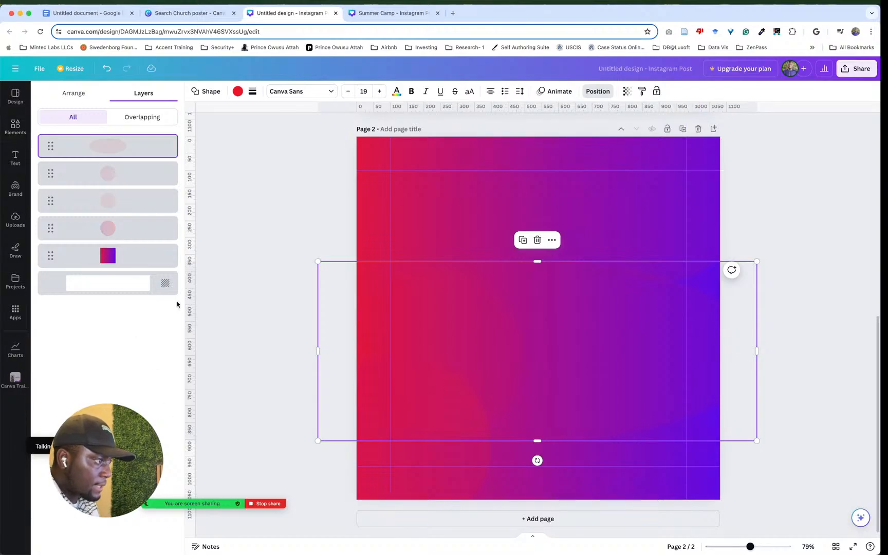
{"action": "left_click", "coordinate": [142, 117]}
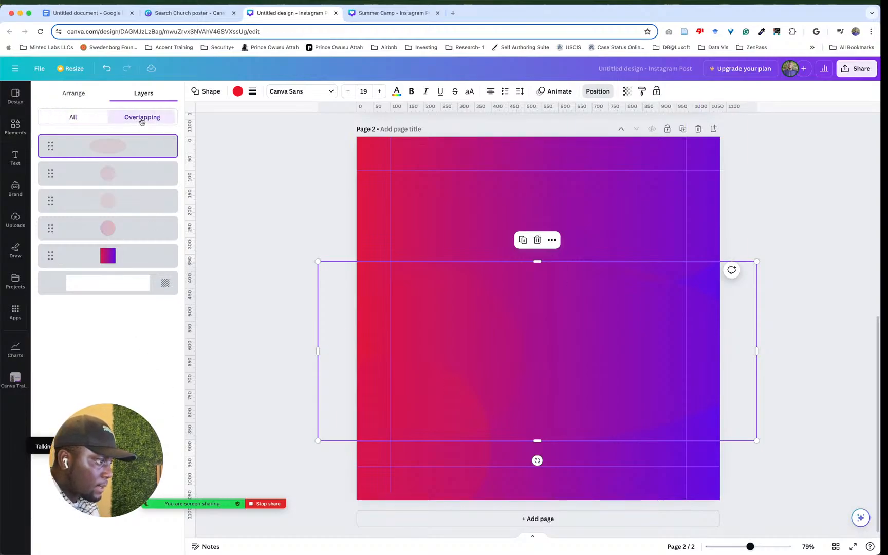
{"action": "left_click", "coordinate": [77, 118]}
{"action": "left_click", "coordinate": [77, 94]}
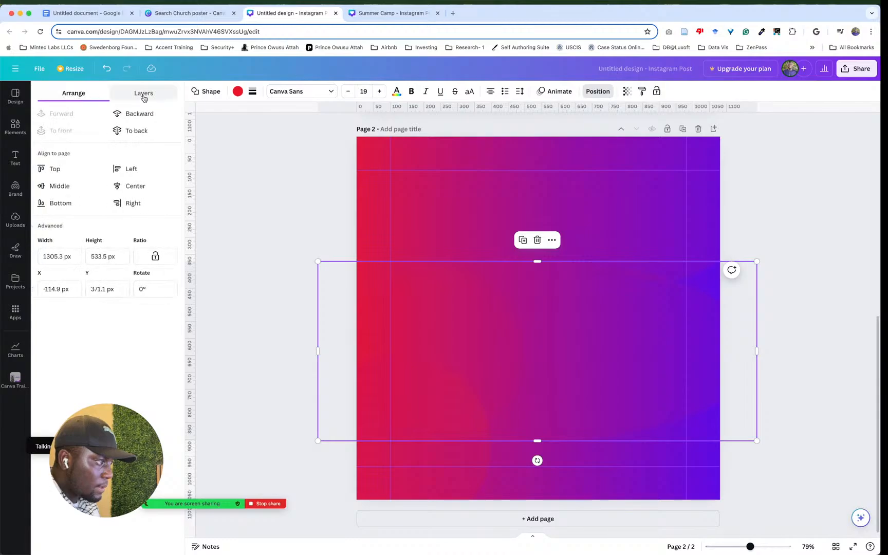
{"action": "left_click", "coordinate": [170, 98]}
{"action": "left_click", "coordinate": [82, 98]}
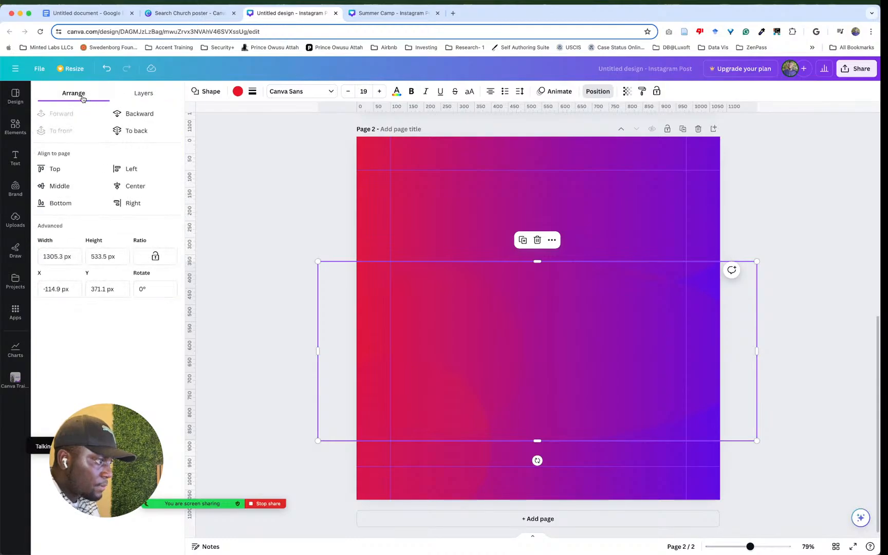
{"action": "left_click", "coordinate": [827, 300]}
Step: Reselect the wide ellipse and recheck page 2's layer order and the ellipse's alignment, size and position options
{"action": "left_click", "coordinate": [622, 373]}
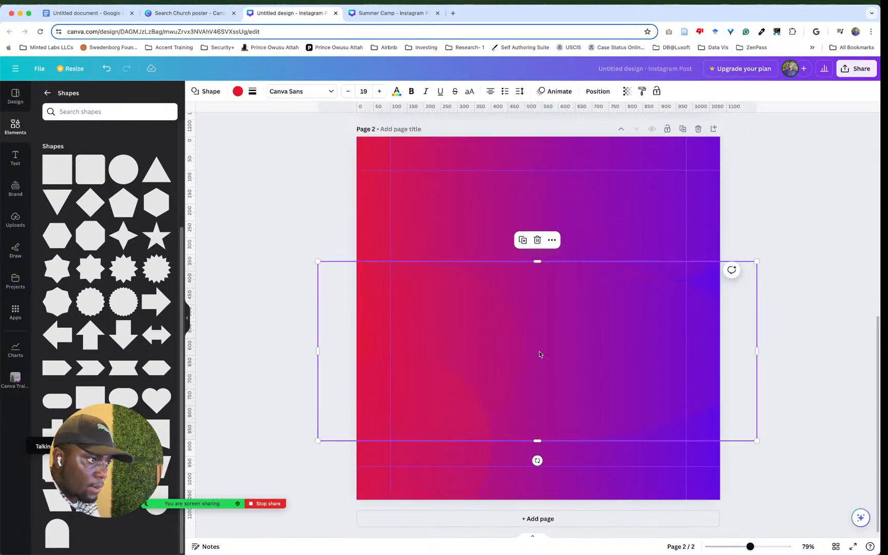
{"action": "left_click", "coordinate": [779, 274]}
{"action": "left_click", "coordinate": [651, 353]}
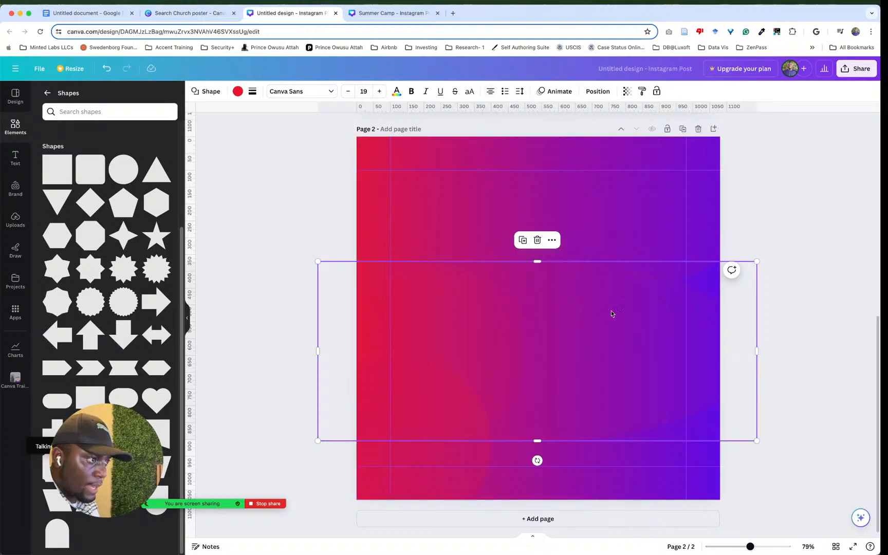
{"action": "right_click", "coordinate": [560, 327]}
{"action": "mouse_move", "coordinate": [635, 409]}
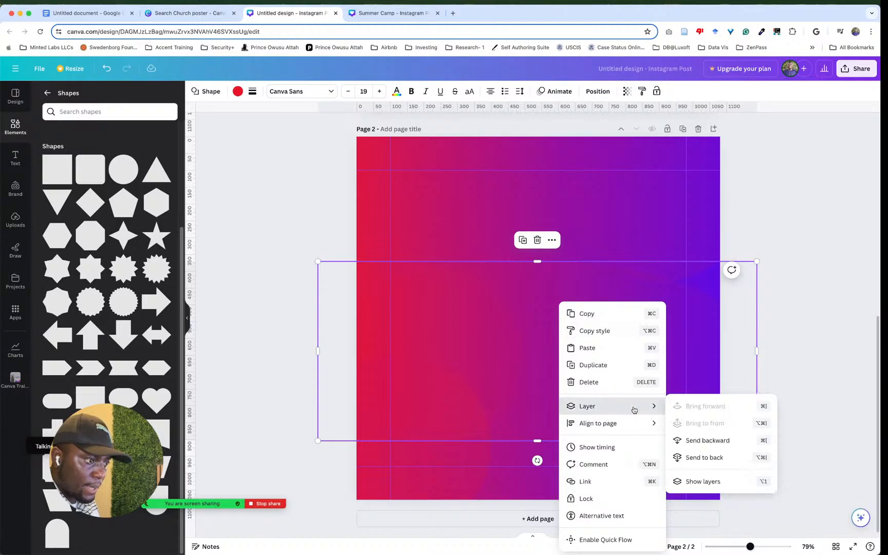
{"action": "left_click", "coordinate": [692, 481]}
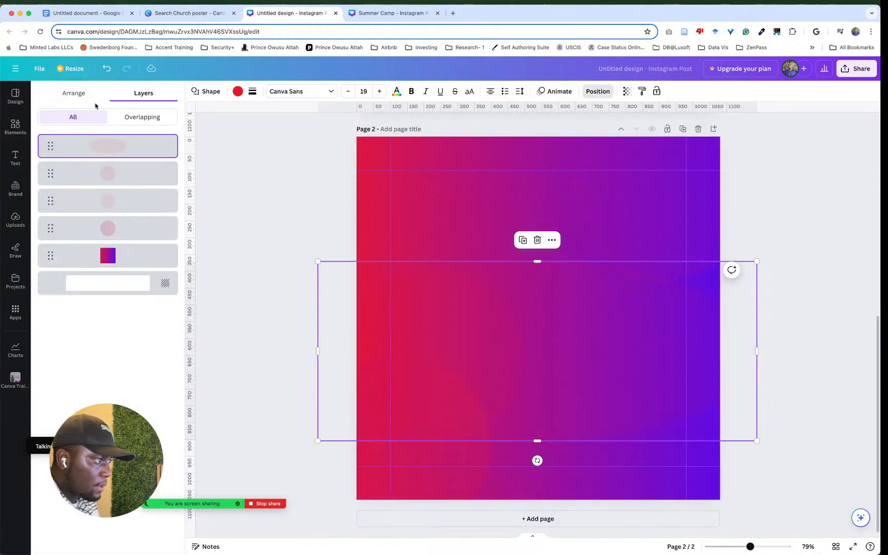
{"action": "left_click", "coordinate": [81, 95]}
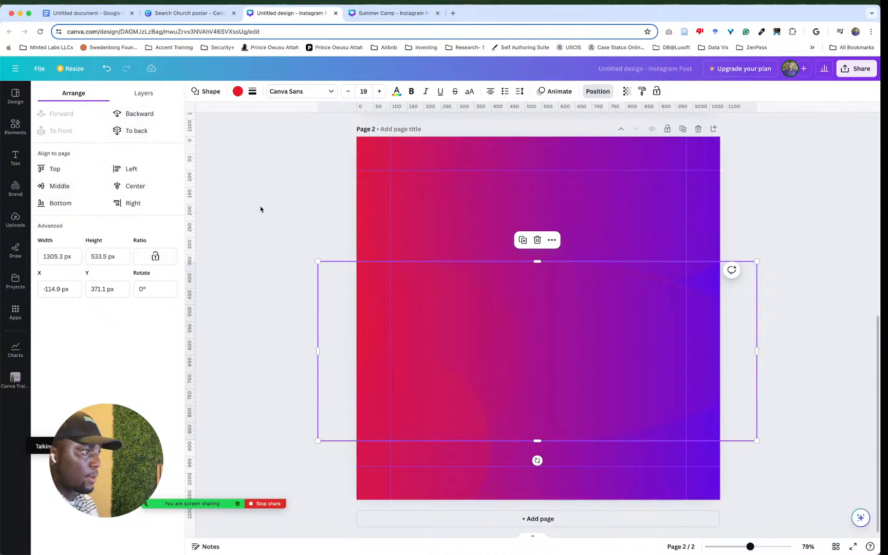
Step: Move the wide ellipse to page 2's upper-left corner and narrow it to the full page width
{"action": "left_click", "coordinate": [283, 238]}
{"action": "left_click", "coordinate": [523, 307]}
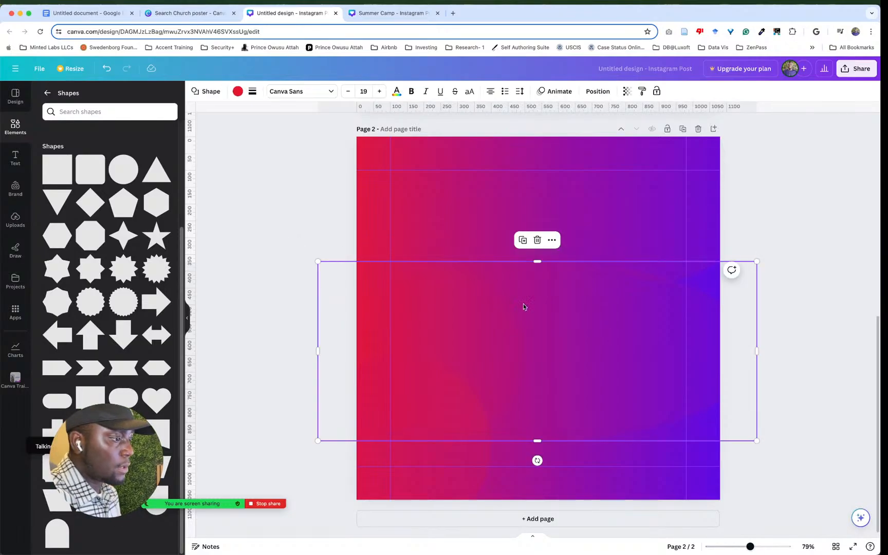
{"action": "left_click_drag", "start_coordinate": [472, 295], "coordinate": [535, 173]}
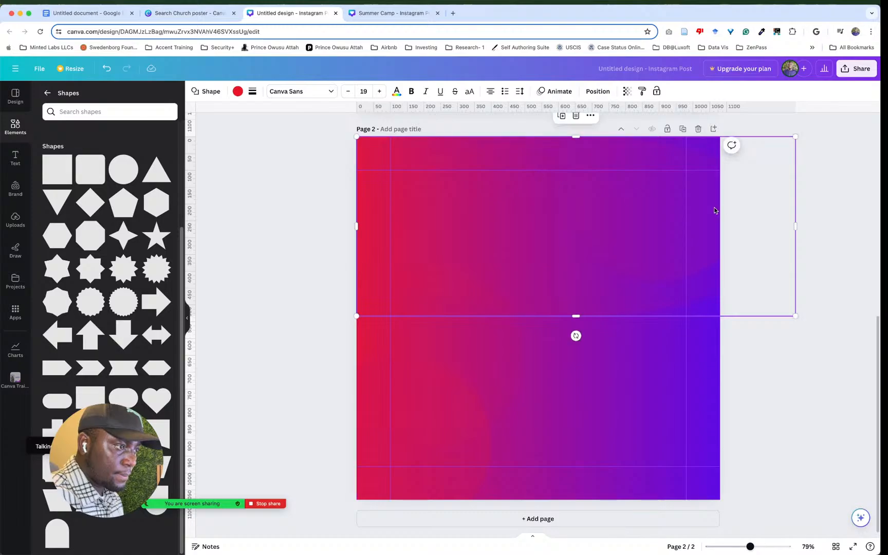
{"action": "left_click_drag", "start_coordinate": [797, 226], "coordinate": [724, 214]}
{"action": "left_click", "coordinate": [759, 221]}
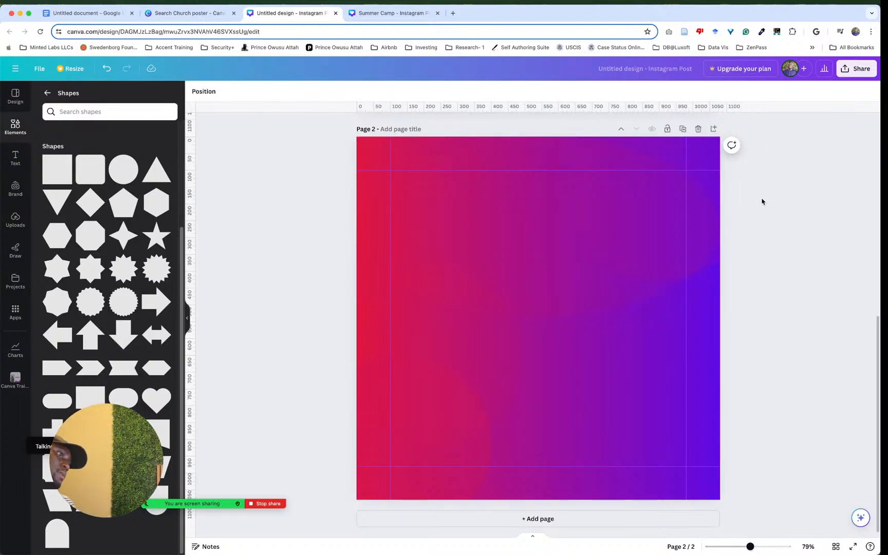
Step: Move the page-wide ellipse to the lower-right corner so it extends past the right and bottom page edges
{"action": "left_click", "coordinate": [518, 279]}
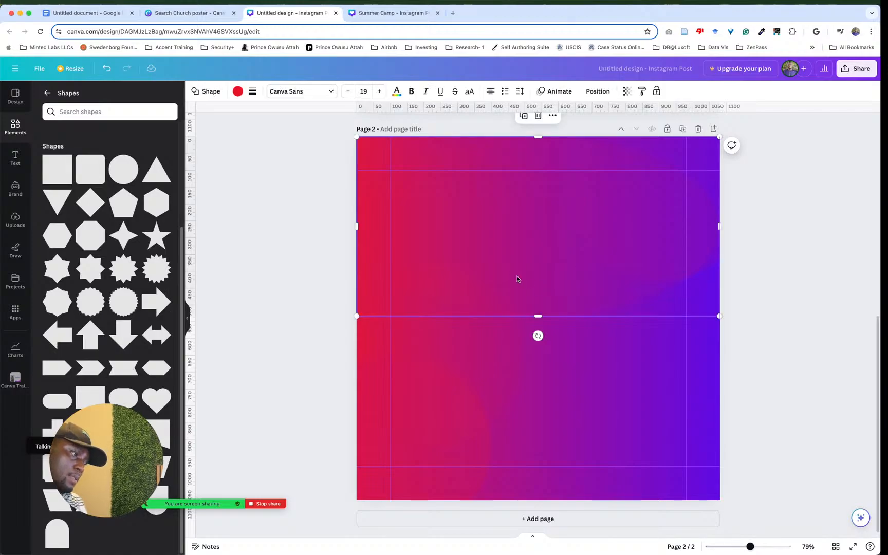
{"action": "left_click", "coordinate": [819, 417]}
{"action": "left_click", "coordinate": [599, 288]}
{"action": "left_click_drag", "start_coordinate": [594, 285], "coordinate": [677, 485]}
Step: Compare with the poster on page 1, then shrink the ellipse to about 700 by 350 px and shift it slightly up and left
{"action": "scroll", "coordinate": [744, 311], "scroll_direction": "up", "scroll_amount": 8}
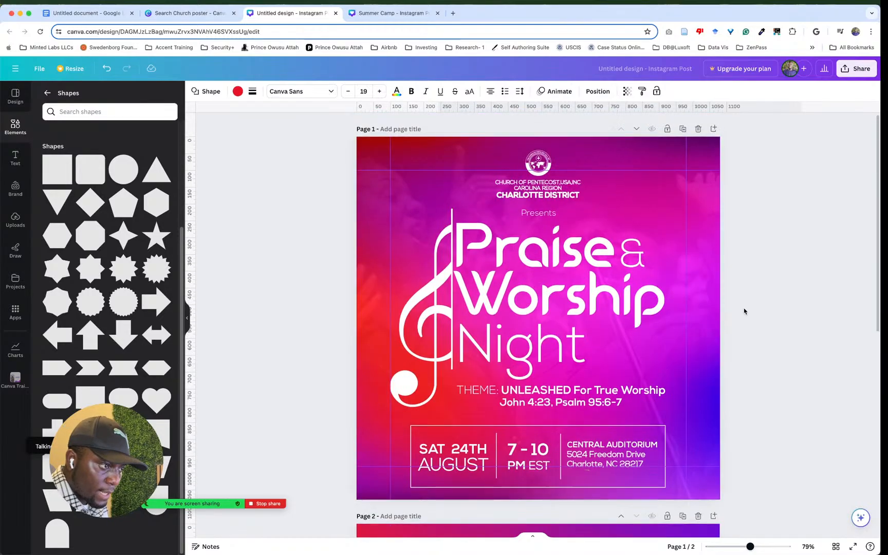
{"action": "scroll", "coordinate": [744, 311], "scroll_direction": "down", "scroll_amount": 8}
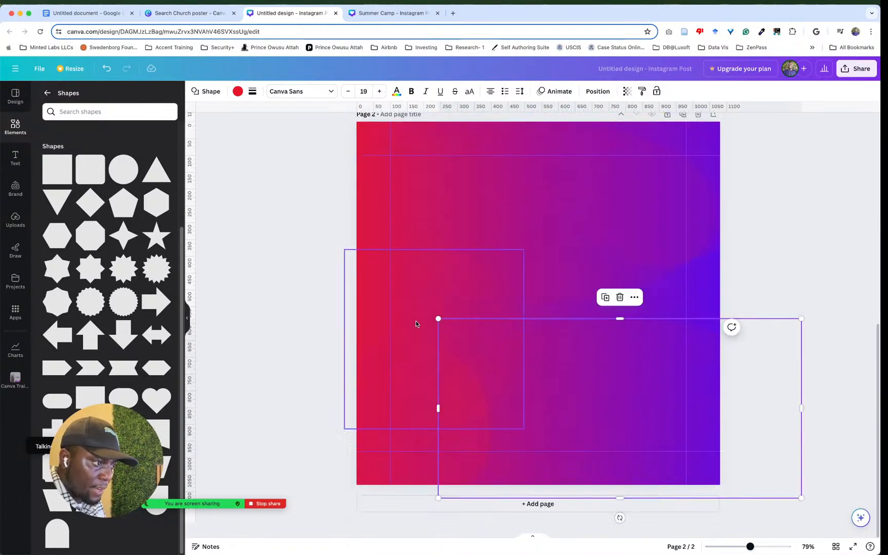
{"action": "scroll", "coordinate": [779, 236], "scroll_direction": "up", "scroll_amount": 5}
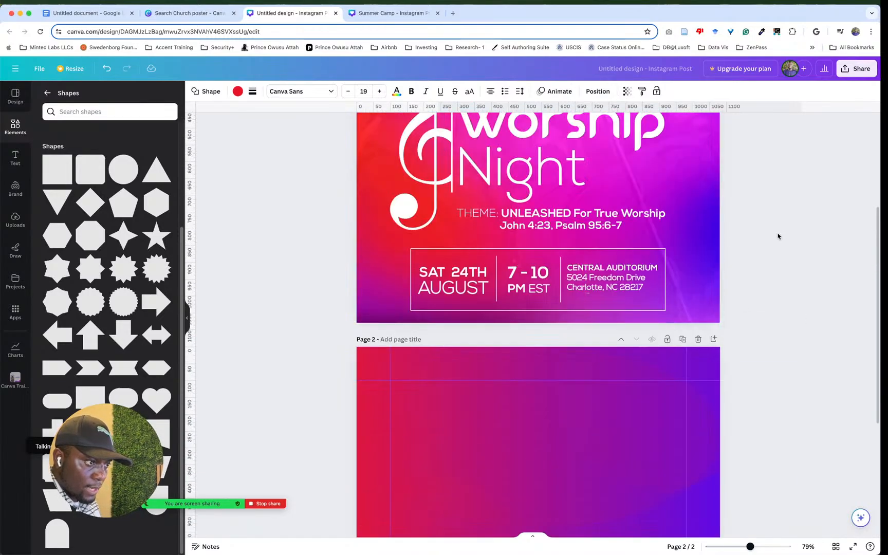
{"action": "scroll", "coordinate": [455, 337], "scroll_direction": "down", "scroll_amount": 5}
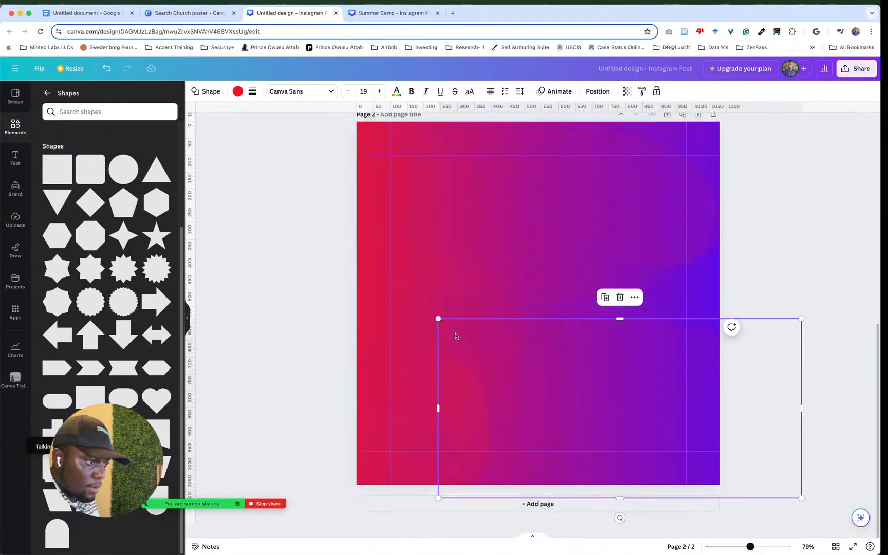
{"action": "left_click_drag", "start_coordinate": [439, 319], "coordinate": [565, 381]}
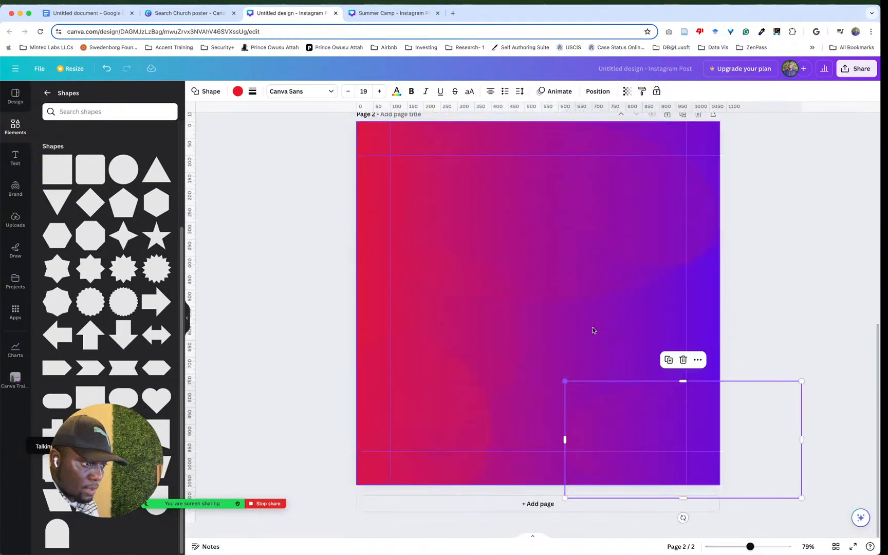
{"action": "left_click_drag", "start_coordinate": [640, 417], "coordinate": [619, 383]}
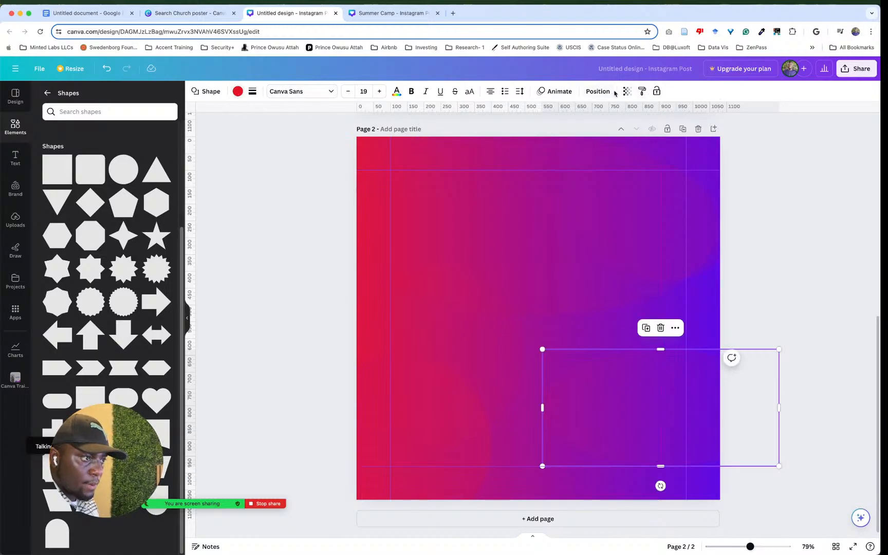
Step: Set the small ellipse's transparency to 100 and fill it with the document's red-to-violet gradient
{"action": "left_click", "coordinate": [627, 91]}
{"action": "left_click_drag", "start_coordinate": [551, 126], "coordinate": [673, 142]}
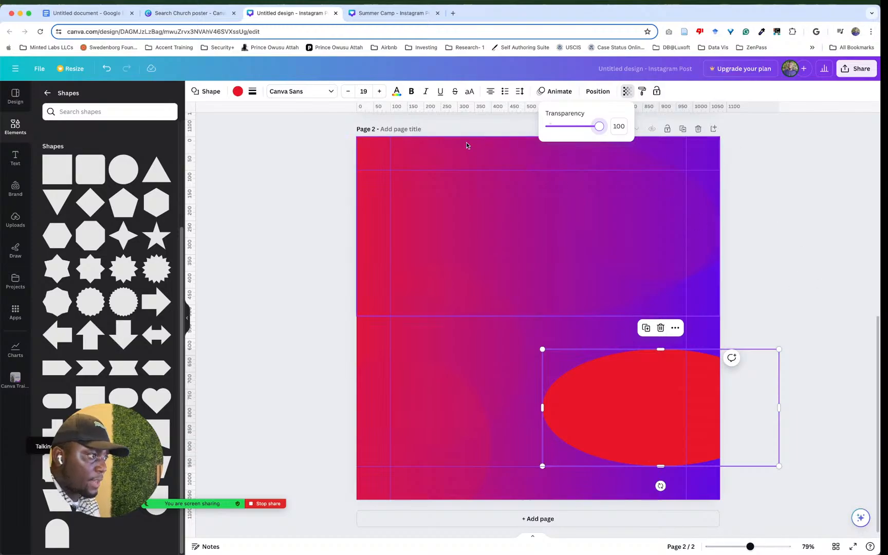
{"action": "left_click", "coordinate": [237, 97]}
{"action": "left_click", "coordinate": [237, 97]}
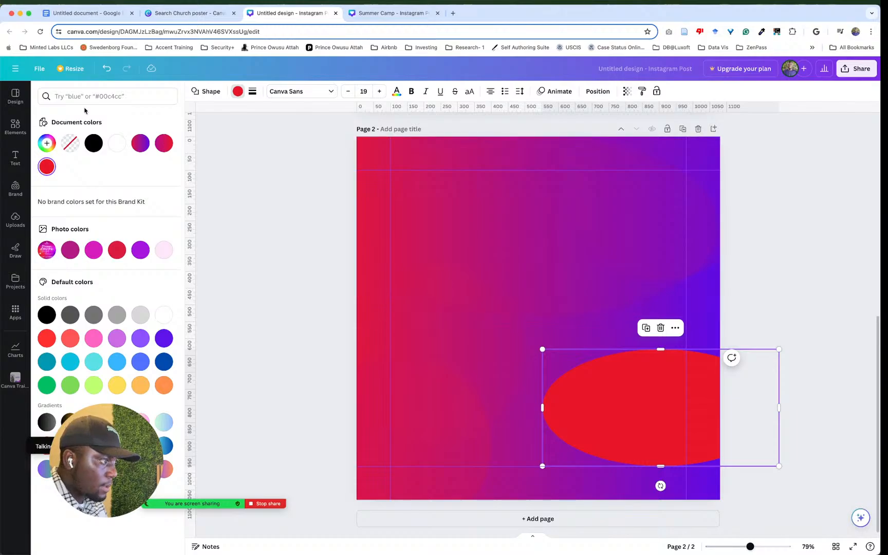
{"action": "left_click", "coordinate": [139, 144]}
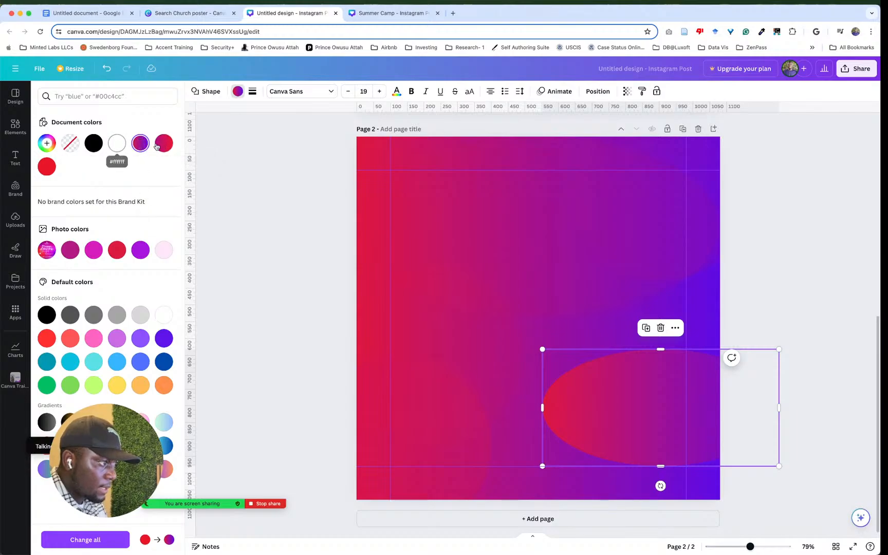
Step: Replace the ellipse gradient's violet colour with the blue-violet #4D03E0 sampled from the right edge of the page 1 poster
{"action": "left_click", "coordinate": [140, 143]}
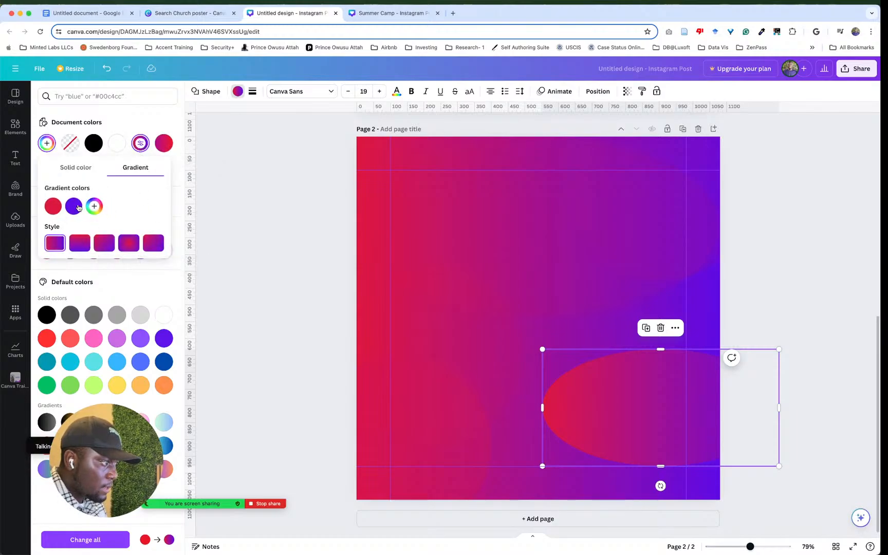
{"action": "left_click", "coordinate": [73, 206]}
{"action": "scroll", "coordinate": [738, 263], "scroll_direction": "up", "scroll_amount": 4}
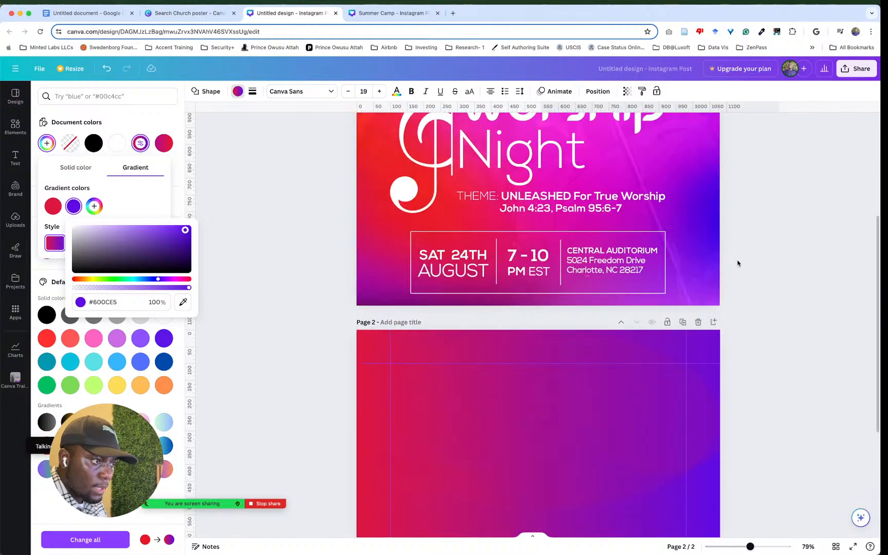
{"action": "left_click", "coordinate": [181, 303]}
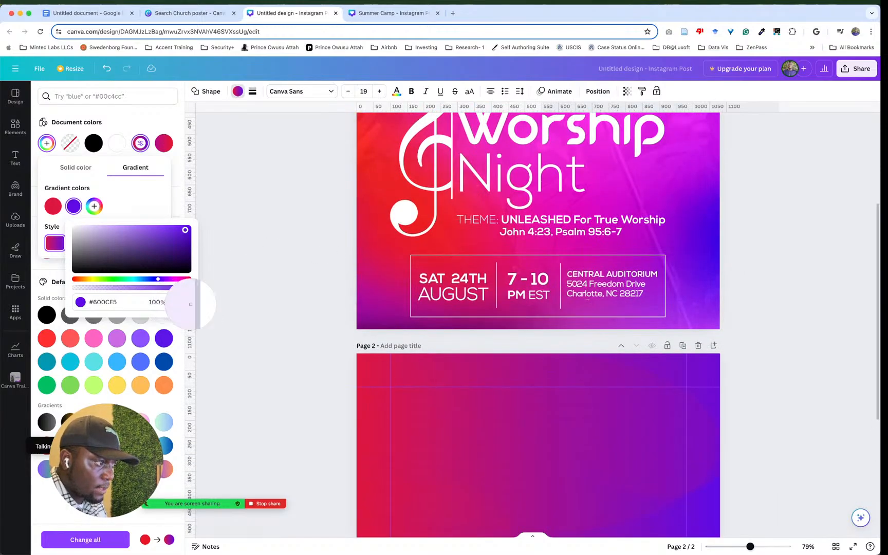
{"action": "left_click", "coordinate": [710, 237]}
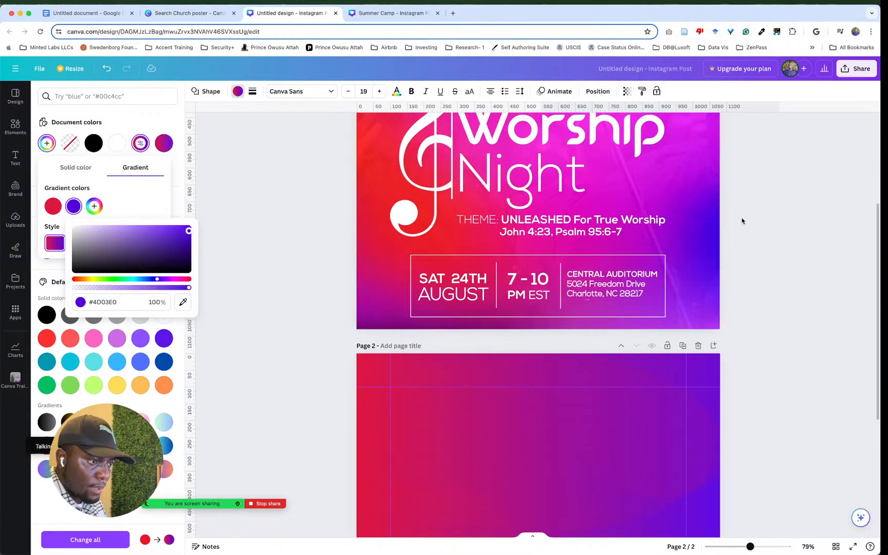
{"action": "scroll", "coordinate": [742, 220], "scroll_direction": "down", "scroll_amount": 4}
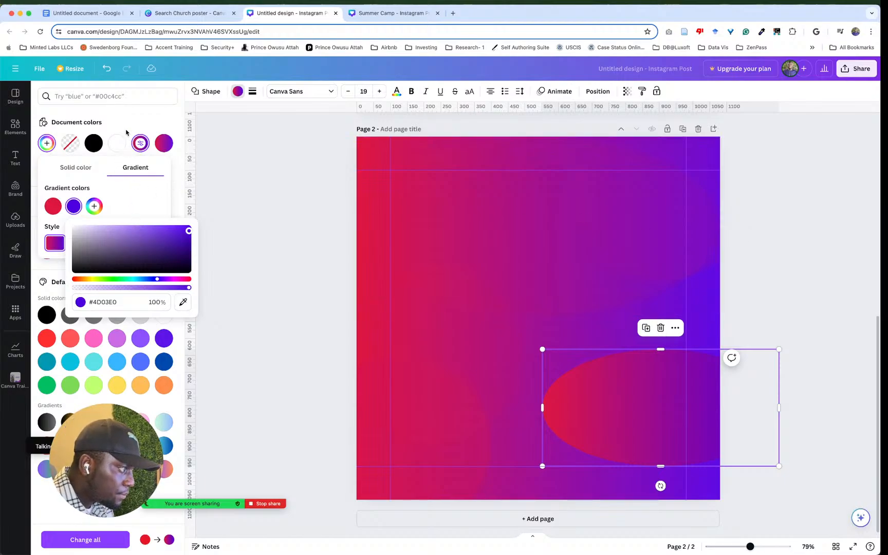
{"action": "left_click", "coordinate": [131, 126]}
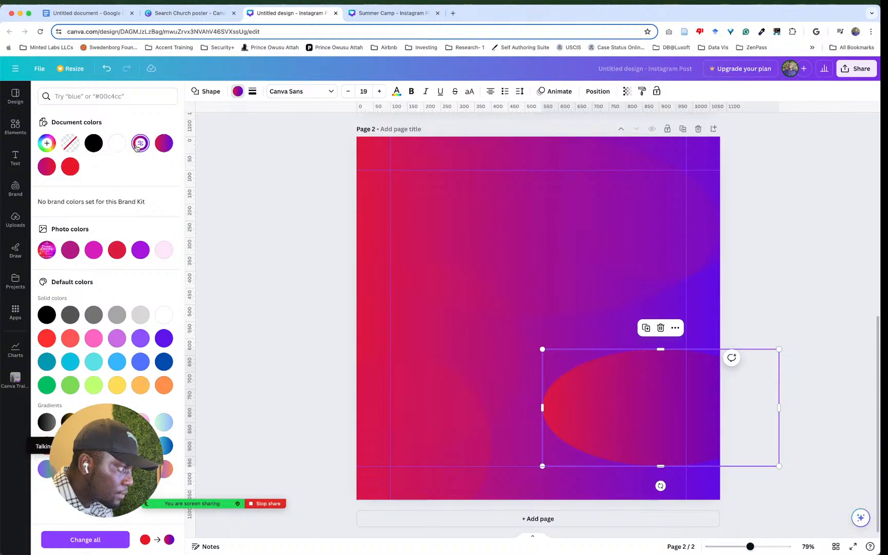
Step: Move the gradient ellipse left and slightly down so it lies fully inside the page's lower-right area
{"action": "left_click", "coordinate": [771, 317]}
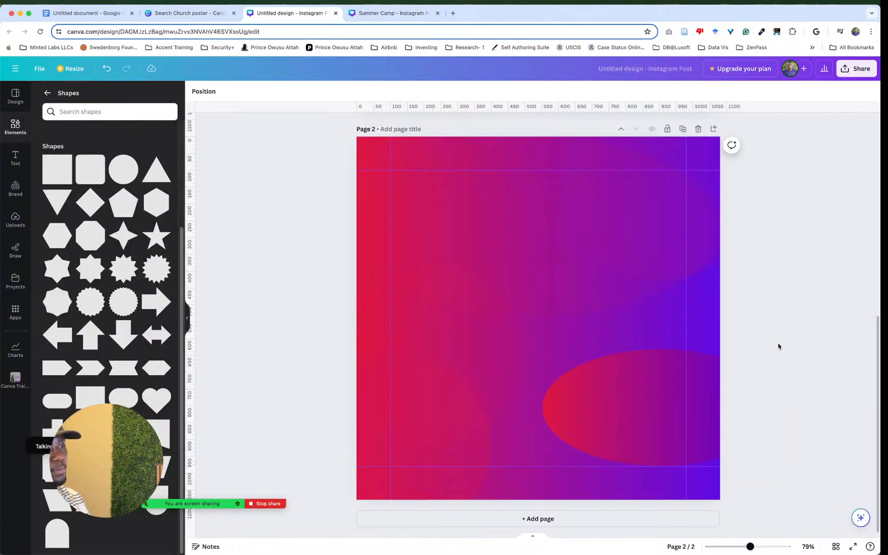
{"action": "left_click", "coordinate": [656, 390]}
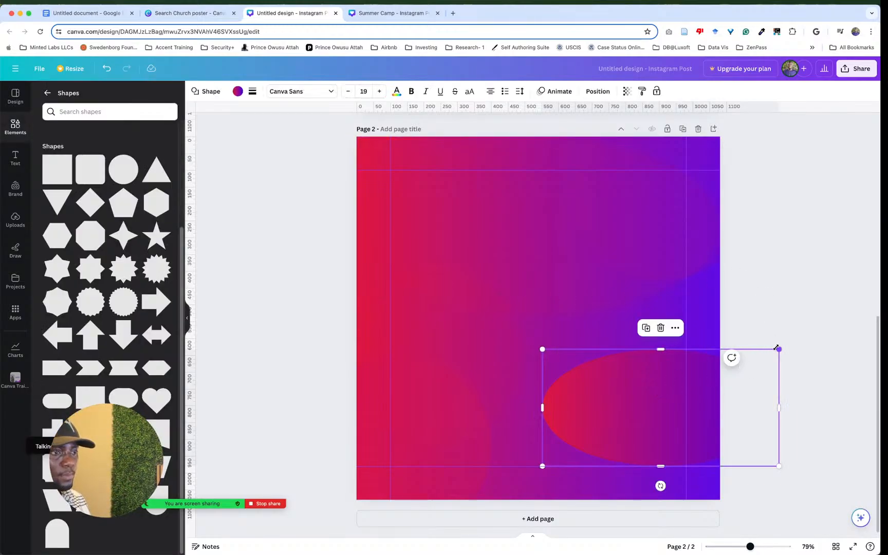
{"action": "left_click_drag", "start_coordinate": [655, 377], "coordinate": [583, 398]}
Step: Lower the gradient ellipse in the layer order to directly above the bottommost circle, then deselect it
{"action": "right_click", "coordinate": [629, 397]}
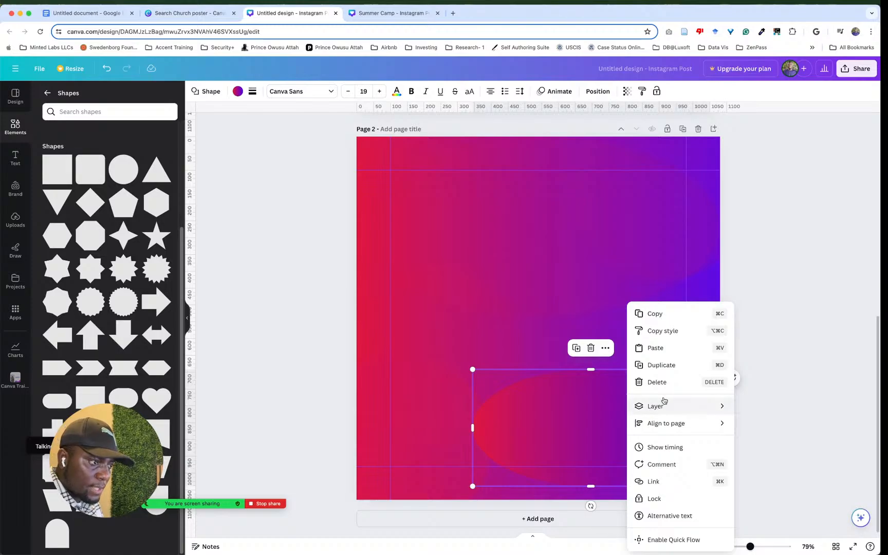
{"action": "mouse_move", "coordinate": [696, 411]}
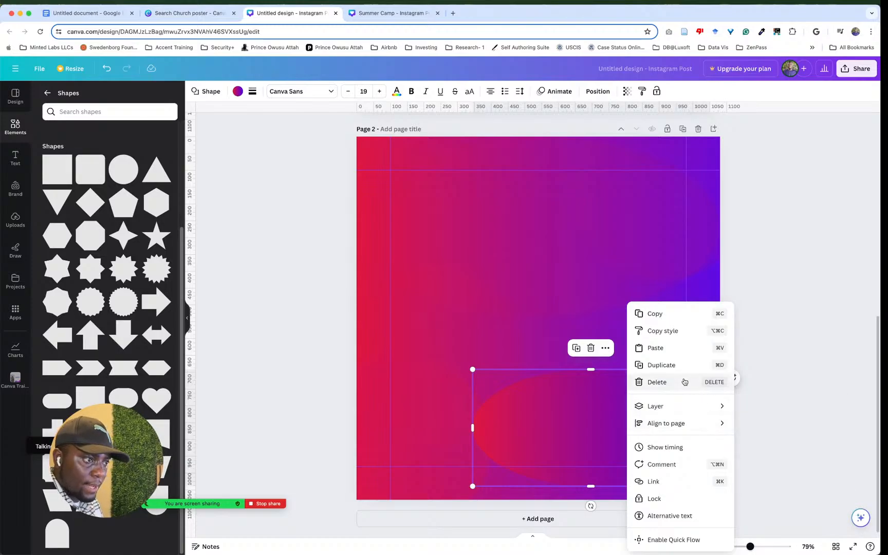
{"action": "left_click", "coordinate": [791, 479]}
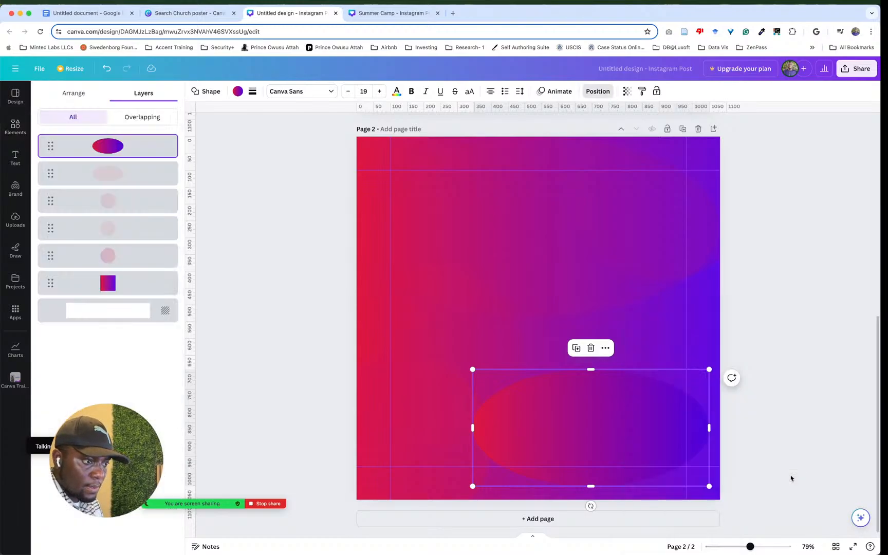
{"action": "left_click_drag", "start_coordinate": [88, 145], "coordinate": [109, 297]}
{"action": "left_click_drag", "start_coordinate": [119, 283], "coordinate": [117, 221]}
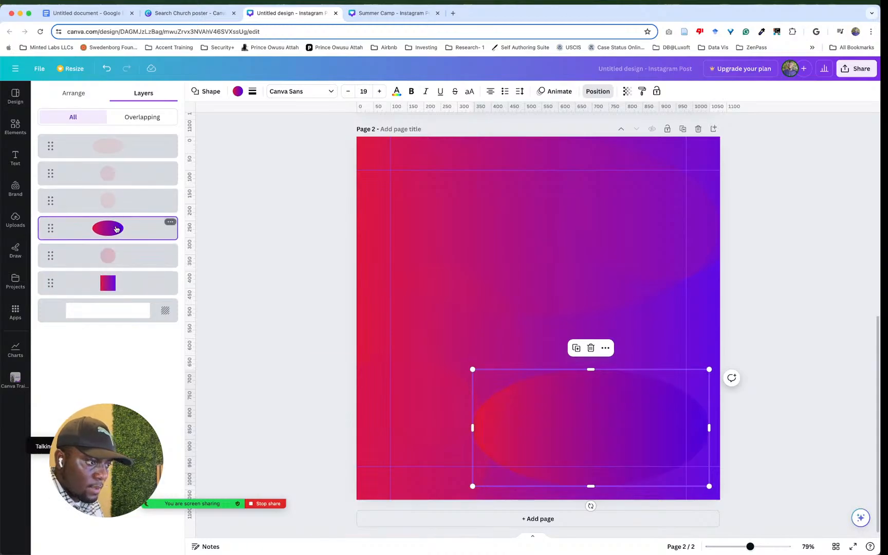
{"action": "left_click", "coordinate": [800, 304]}
{"action": "left_click", "coordinate": [768, 328]}
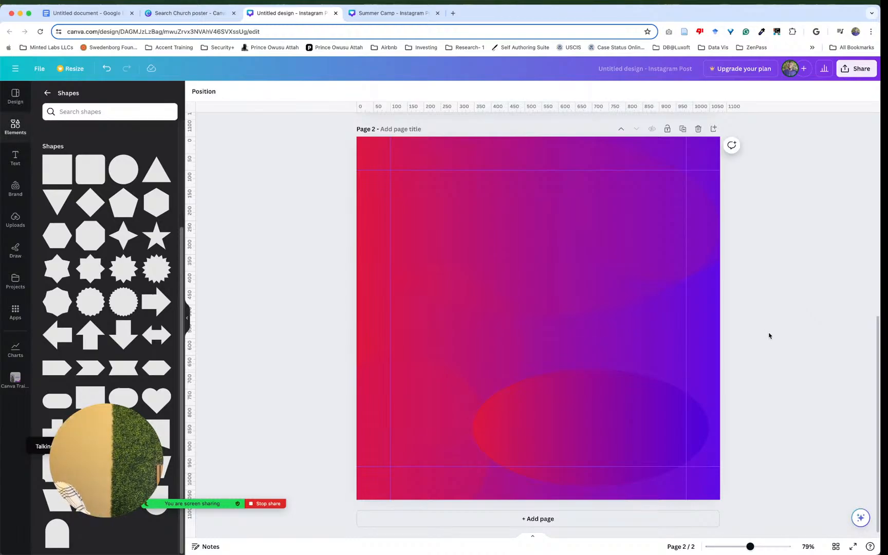
Step: Move the gradient ellipse down over the page's bottom edge and set its gradient's red colour to 0% opacity
{"action": "mouse_move", "coordinate": [569, 393]}
{"action": "left_mouse_down"}
{"action": "mouse_move", "coordinate": [599, 369]}
{"action": "mouse_move", "coordinate": [609, 410]}
{"action": "mouse_move", "coordinate": [569, 412]}
{"action": "left_mouse_up"}
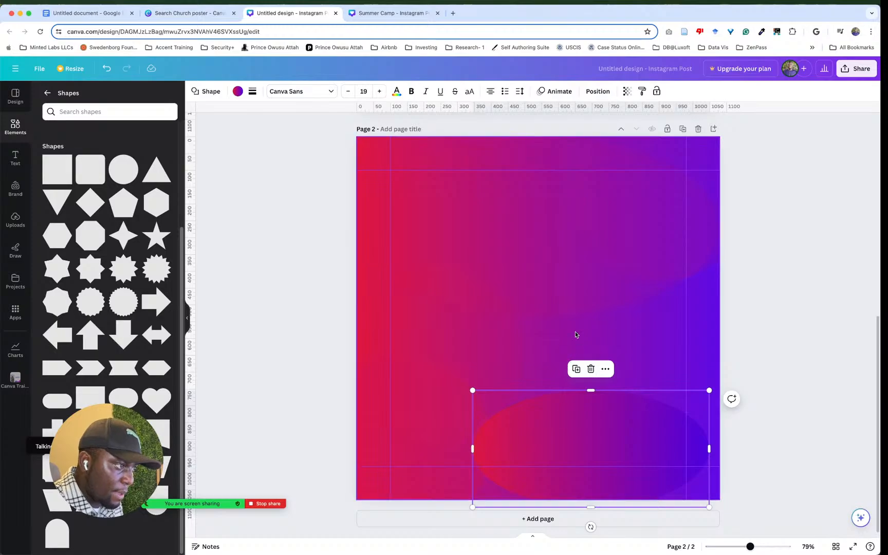
{"action": "left_click", "coordinate": [237, 92]}
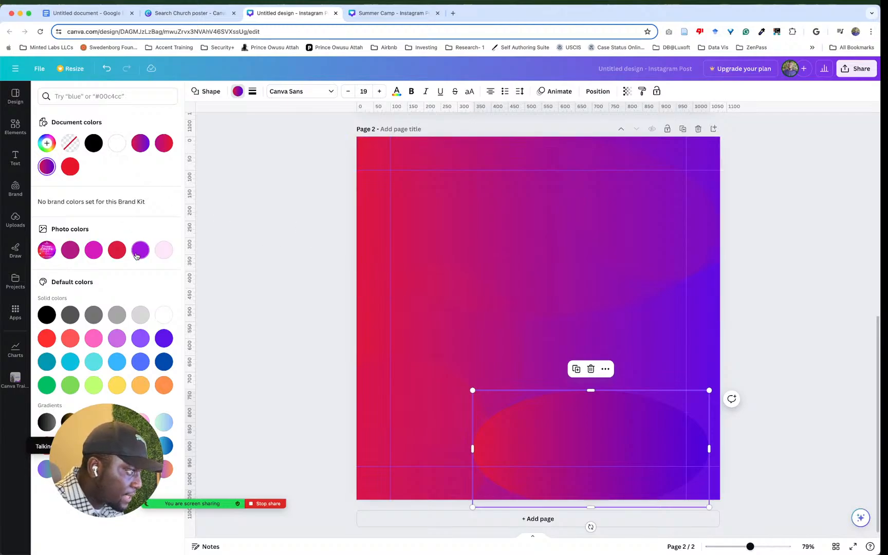
{"action": "left_click", "coordinate": [47, 167]}
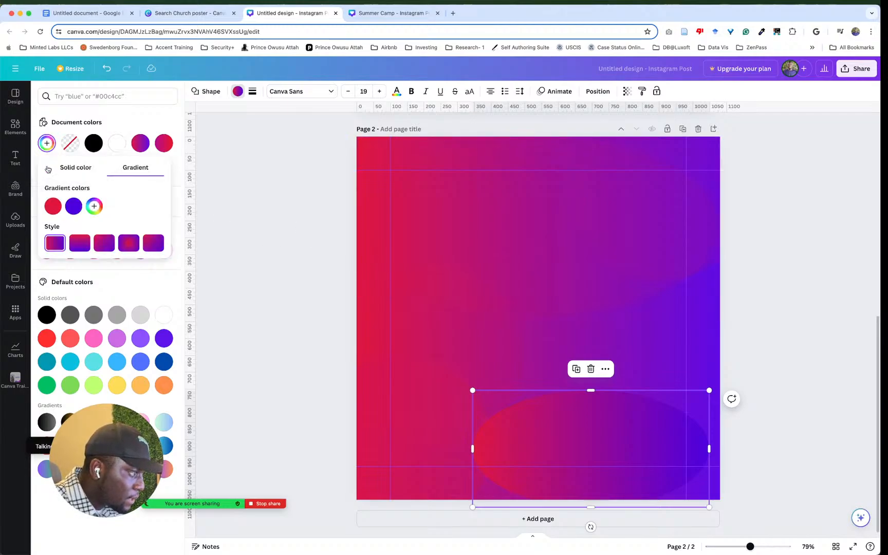
{"action": "left_click", "coordinate": [53, 206]}
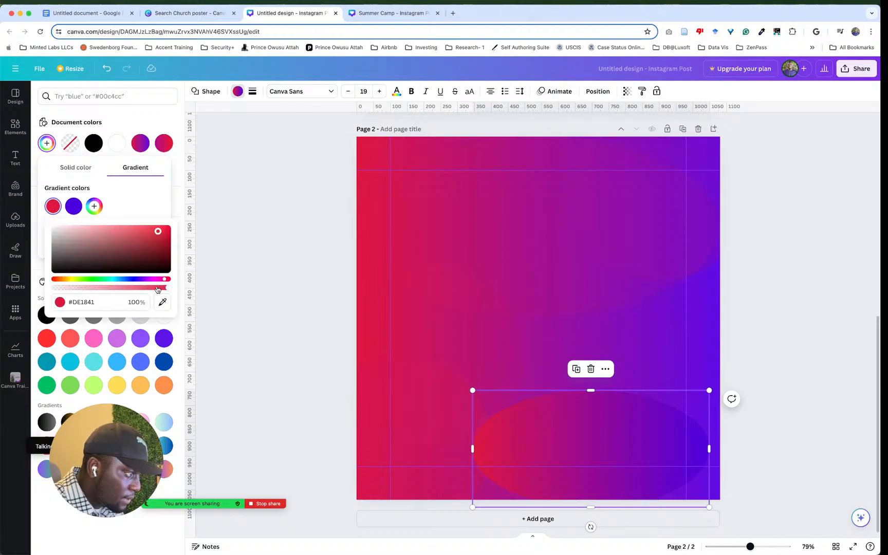
{"action": "left_click_drag", "start_coordinate": [169, 290], "coordinate": [34, 276]}
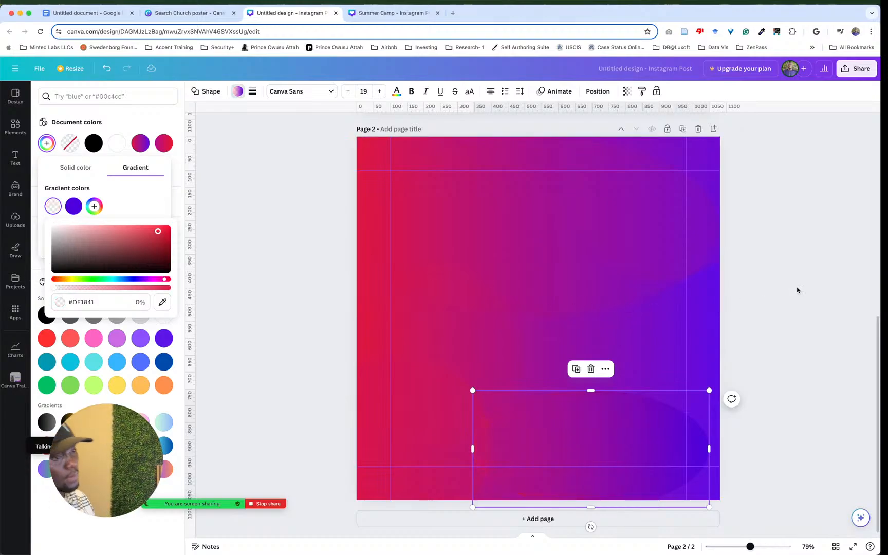
Step: Shift the faded ellipse right to overlap the page's right edge, and compare the background with the page 1 poster
{"action": "left_click", "coordinate": [797, 319]}
{"action": "left_click_drag", "start_coordinate": [604, 420], "coordinate": [633, 421]}
{"action": "left_click", "coordinate": [848, 261]}
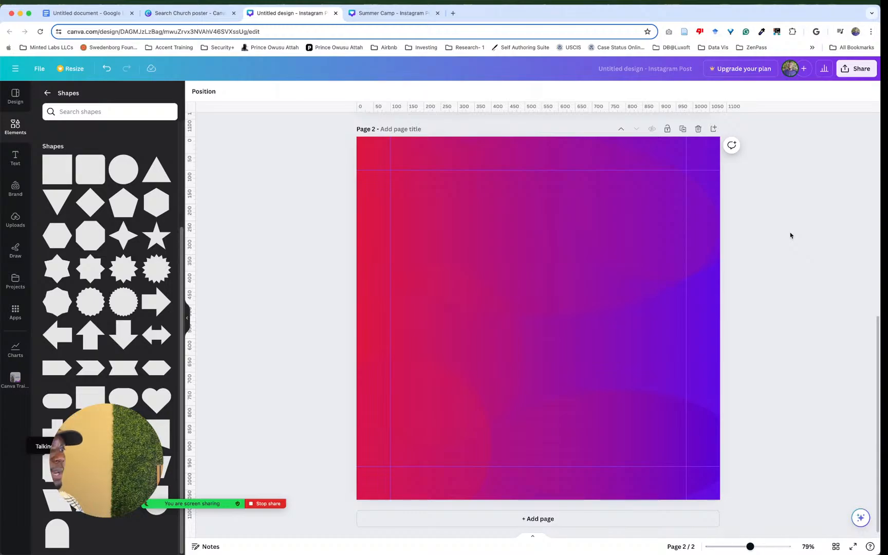
{"action": "scroll", "coordinate": [791, 235], "scroll_direction": "up", "scroll_amount": 5}
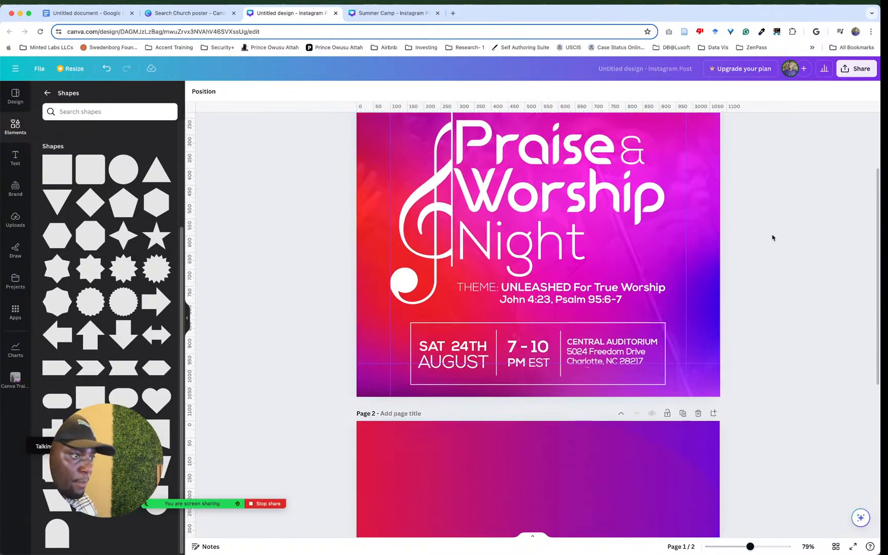
{"action": "scroll", "coordinate": [775, 233], "scroll_direction": "up", "scroll_amount": 3}
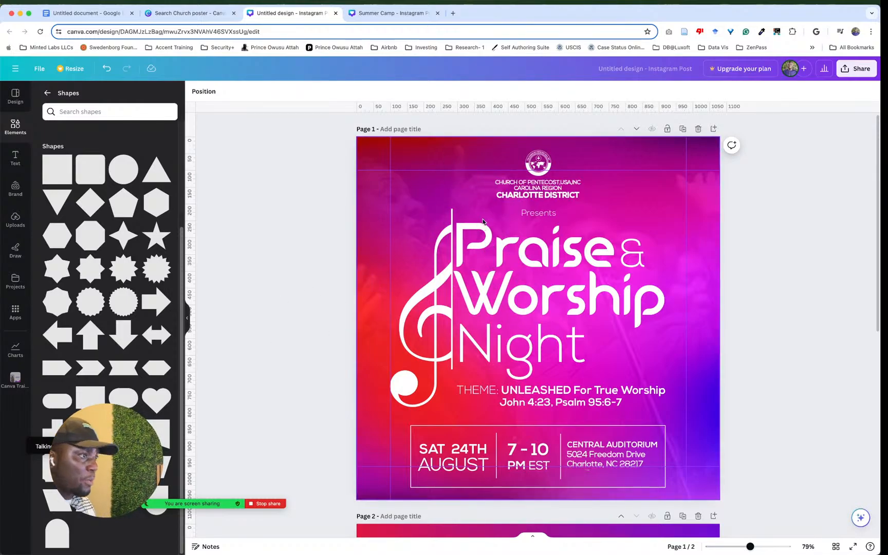
Step: Search Google in a new tab for "dots png transparent"
{"action": "left_click", "coordinate": [452, 14]}
{"action": "type", "text": "dpt"}
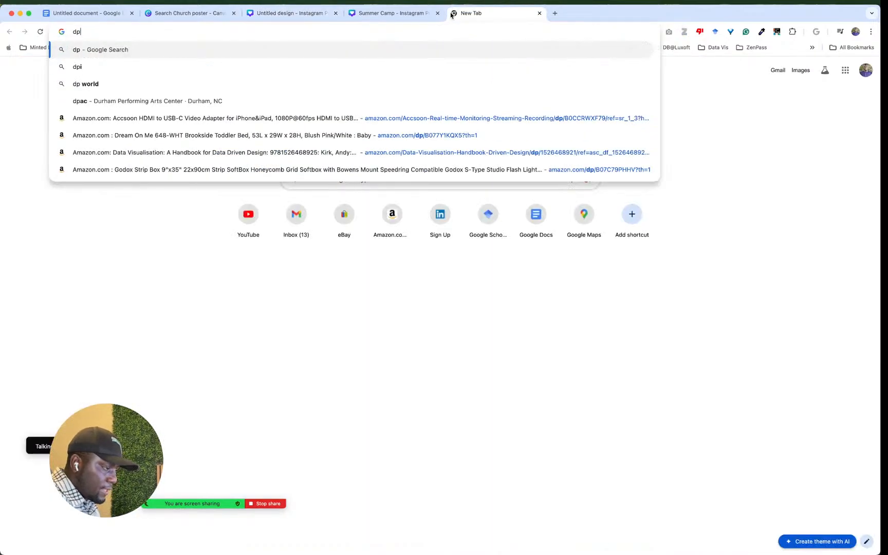
{"action": "key", "text": "BackSpace"}
{"action": "key", "text": "BackSpace"}
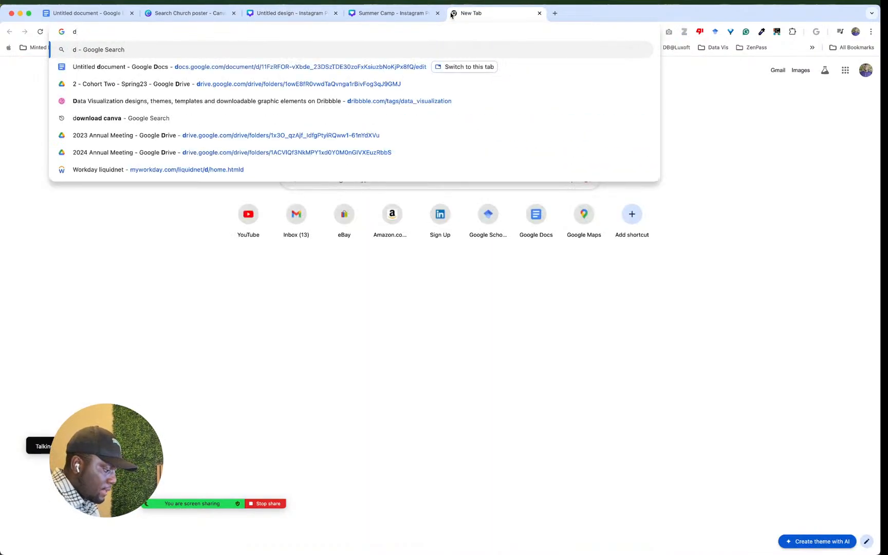
{"action": "type", "text": "ots"}
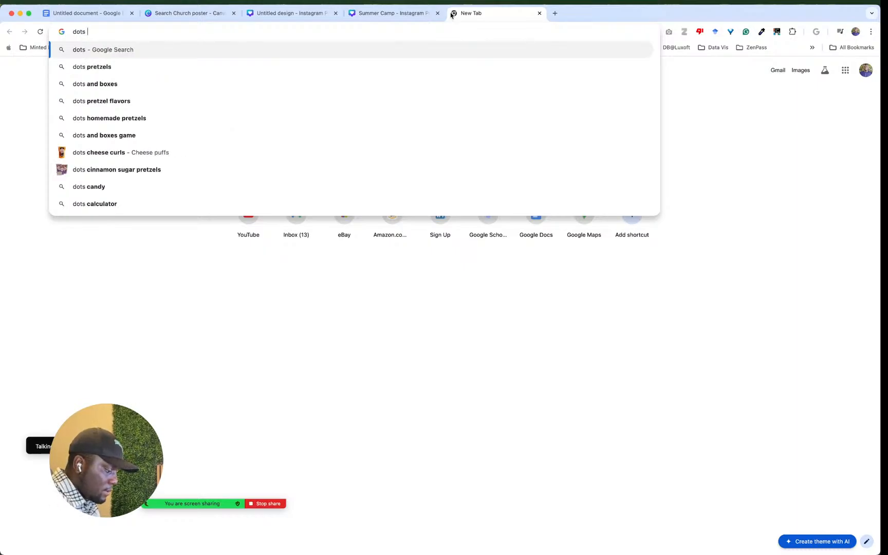
{"action": "type", "text": " png"}
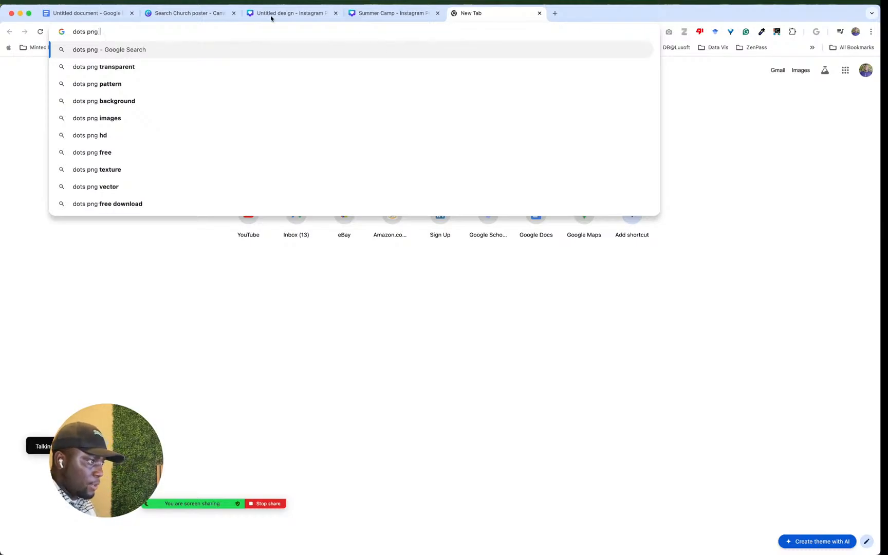
{"action": "left_click", "coordinate": [152, 70]}
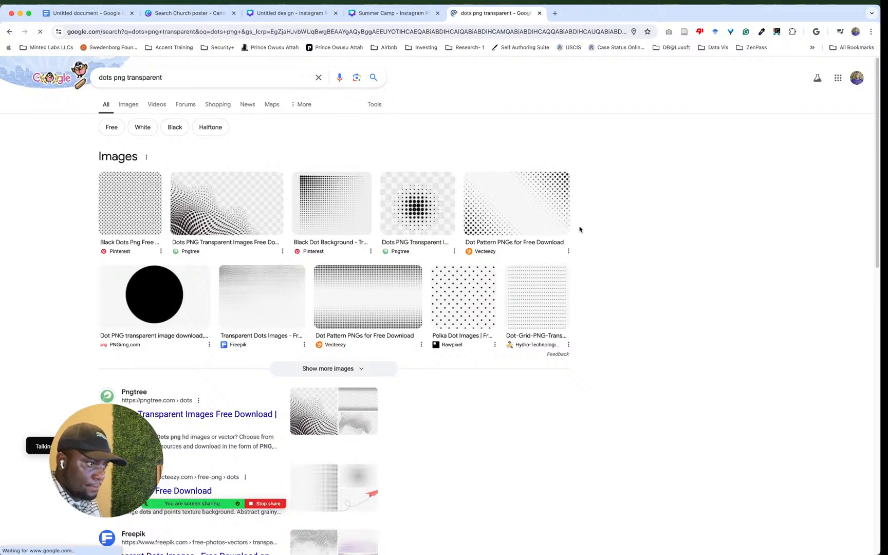
Step: Open Pngtree's dots PNG page from the search results and dismiss its Google sign-in prompt
{"action": "scroll", "coordinate": [366, 216], "scroll_direction": "down", "scroll_amount": 5}
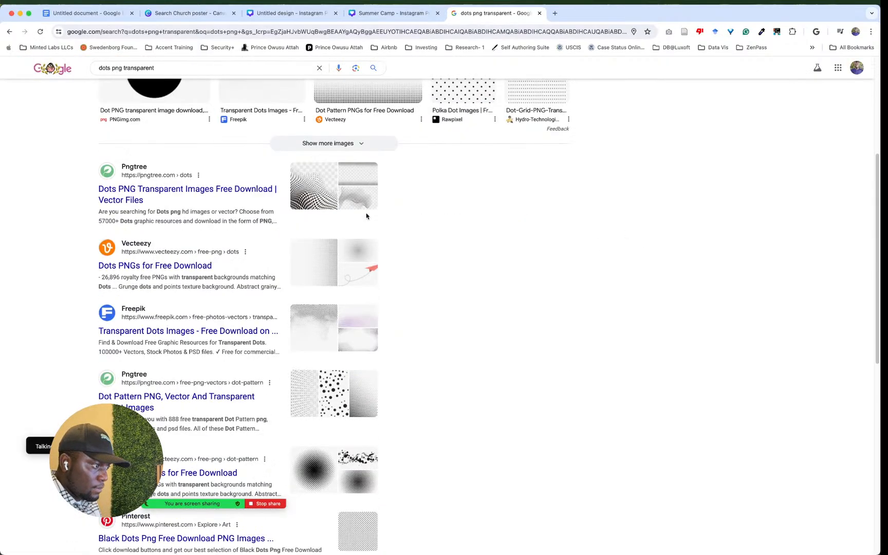
{"action": "left_click", "coordinate": [189, 193]}
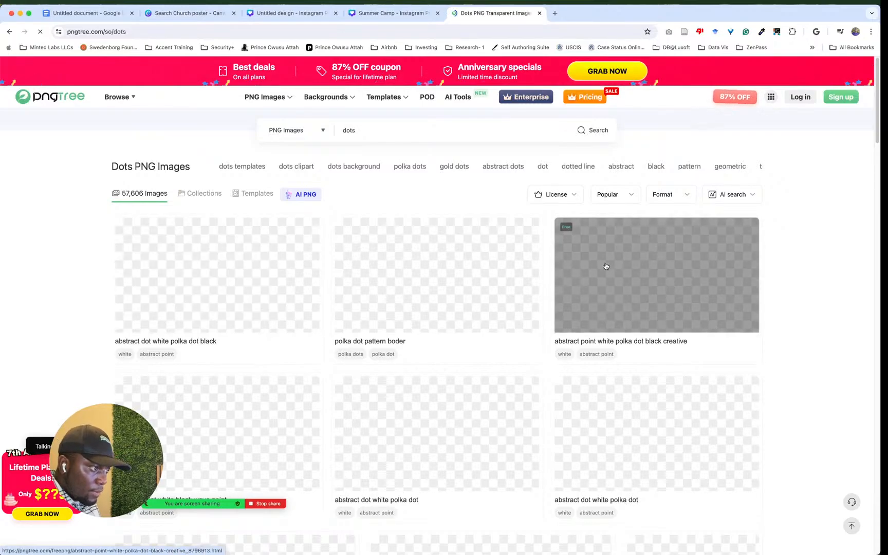
{"action": "scroll", "coordinate": [612, 257], "scroll_direction": "down", "scroll_amount": 5}
{"action": "scroll", "coordinate": [614, 255], "scroll_direction": "up", "scroll_amount": 4}
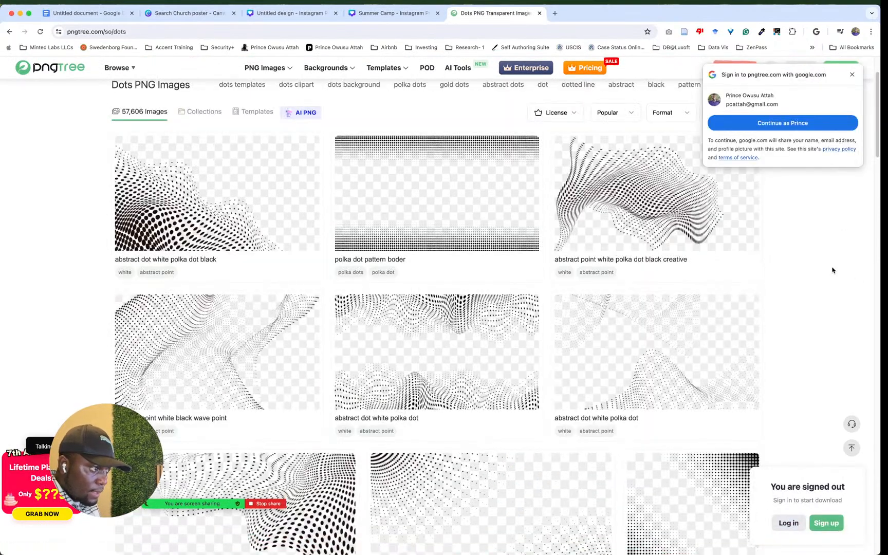
{"action": "left_click", "coordinate": [851, 76]}
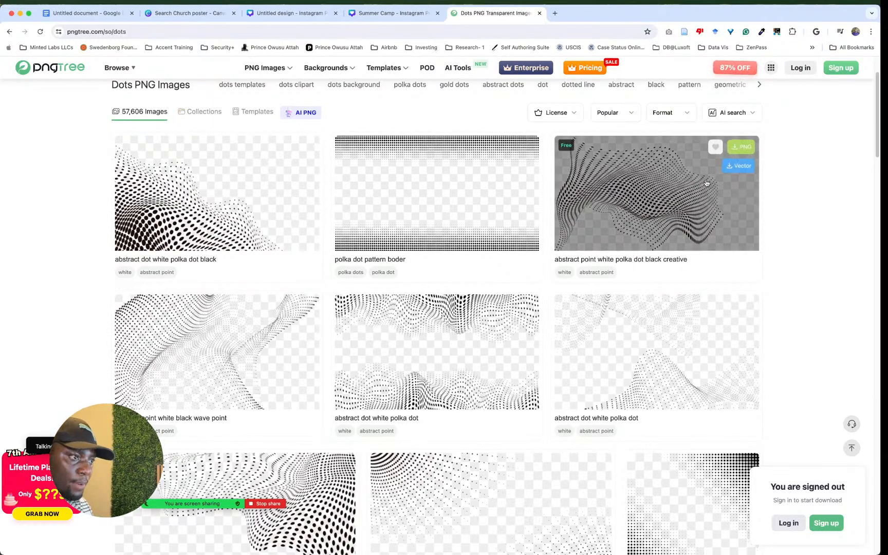
Step: Try to download the vector version of "abstract point white polka dot black creative" without signing up
{"action": "left_click", "coordinate": [734, 170]}
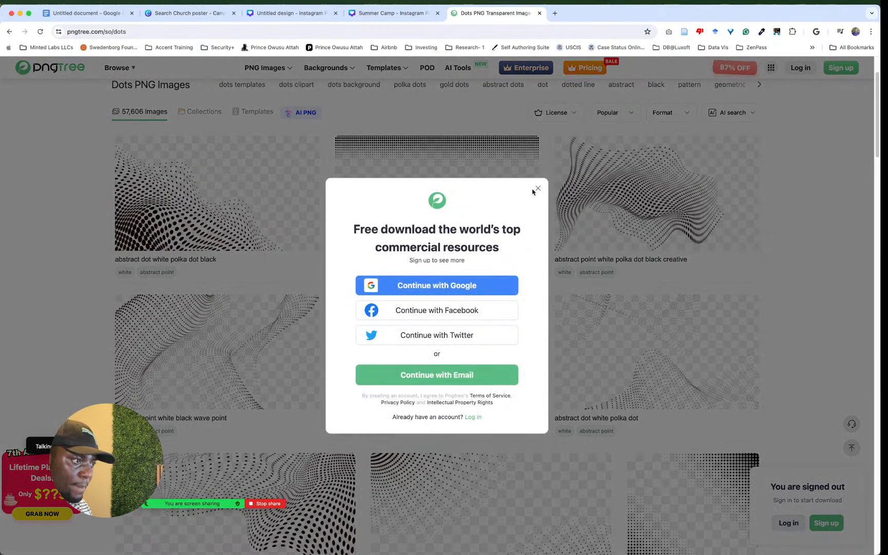
{"action": "left_click", "coordinate": [537, 190]}
{"action": "left_click", "coordinate": [737, 166]}
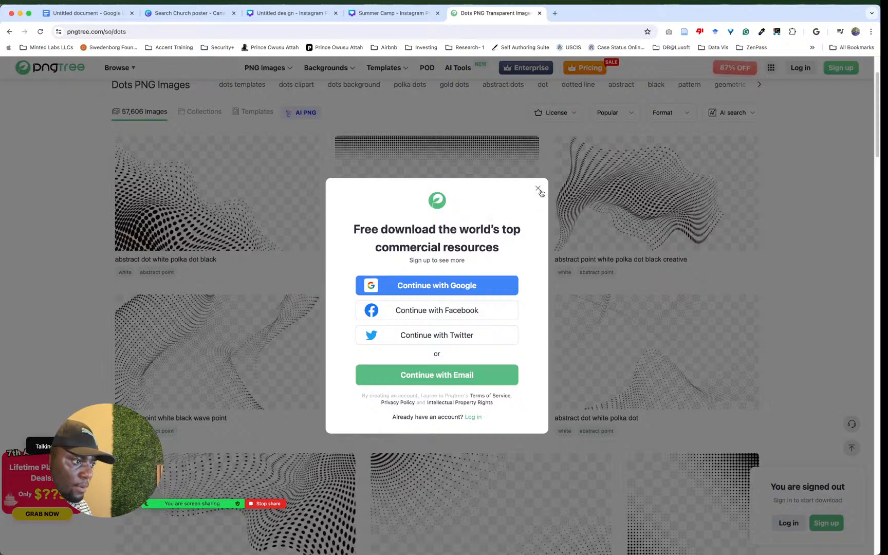
{"action": "left_click", "coordinate": [539, 190]}
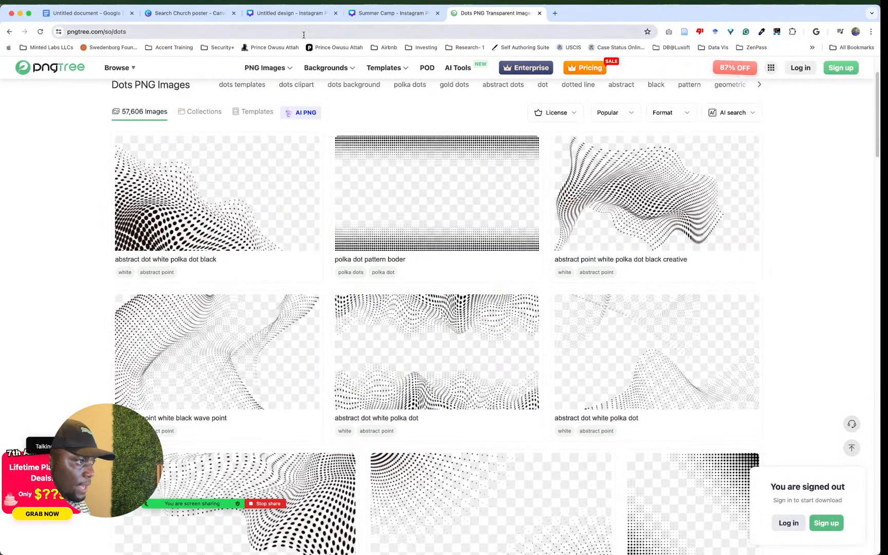
Step: Switch to another browser profile, maximize its window, and bring up its Pngtree home page with the sign-in prompt dismissed
{"action": "left_click", "coordinate": [247, 36]}
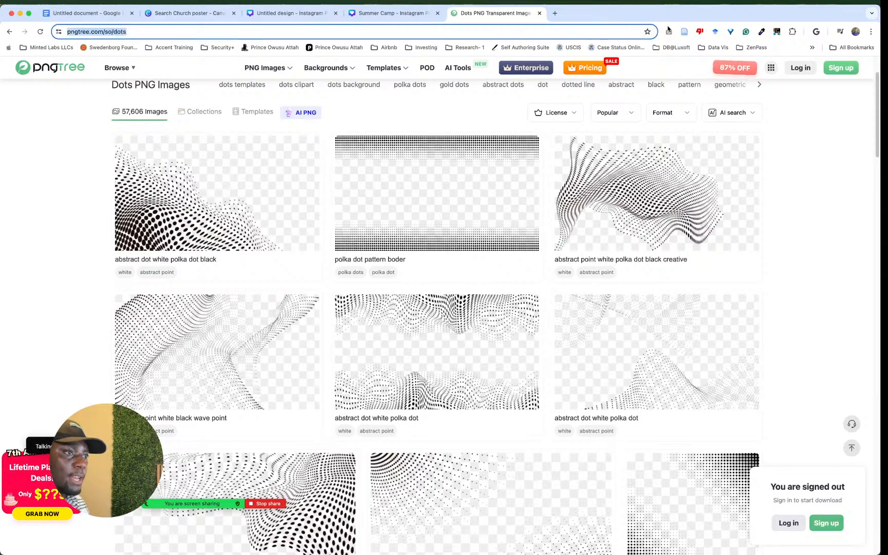
{"action": "left_click", "coordinate": [860, 32]}
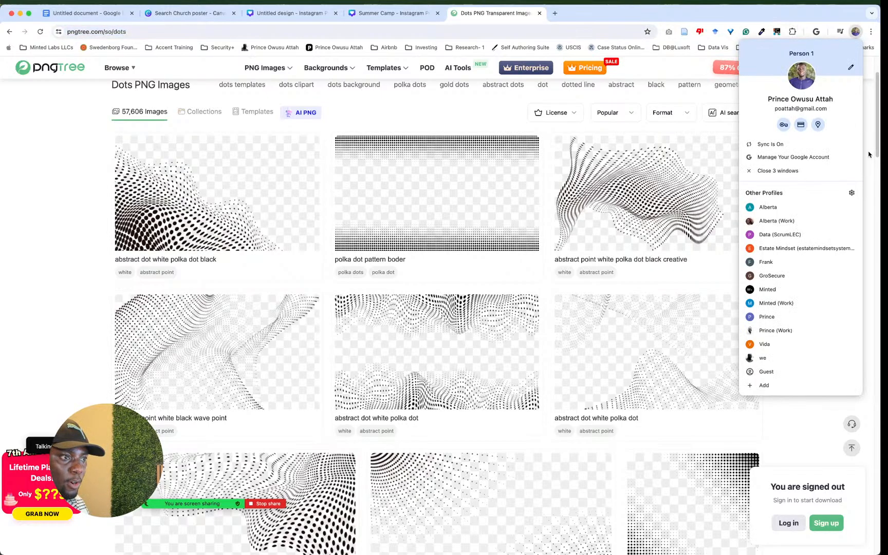
{"action": "left_click", "coordinate": [773, 363]}
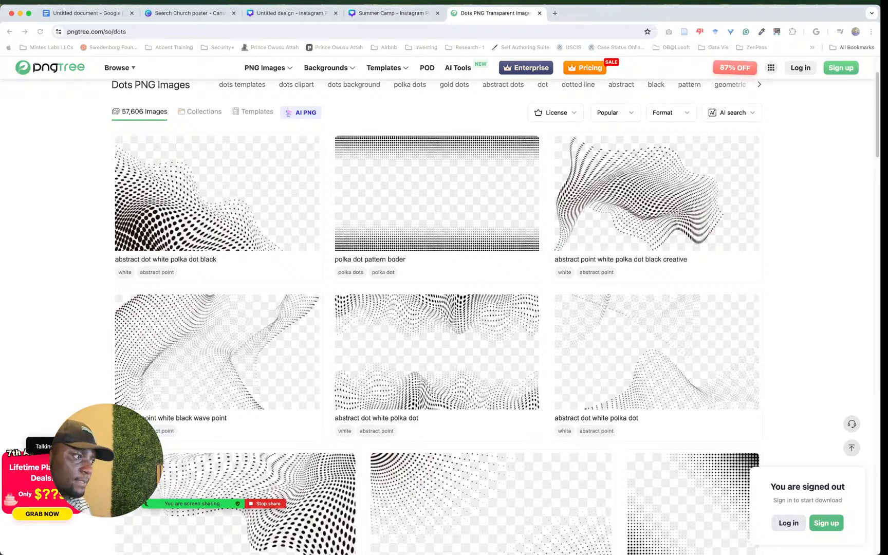
{"action": "left_click_drag", "start_coordinate": [887, 175], "coordinate": [773, 71]}
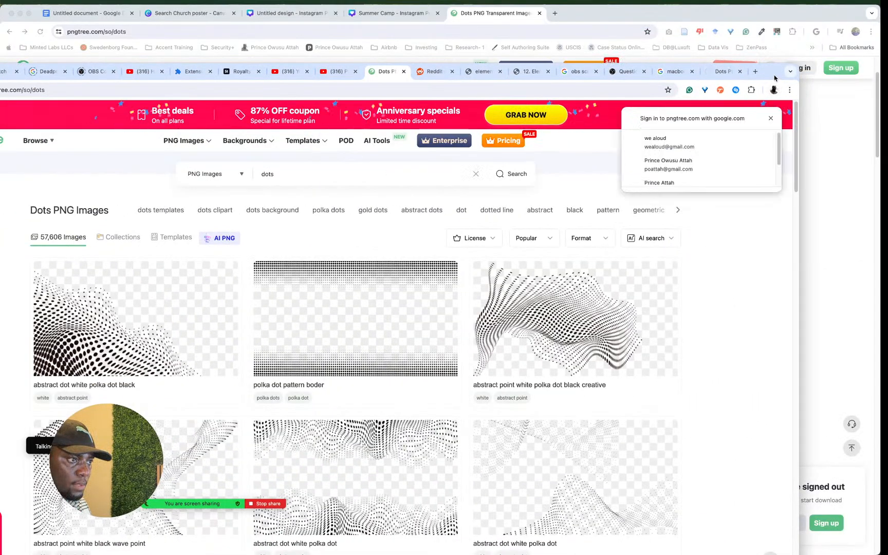
{"action": "double_click", "coordinate": [775, 72]}
{"action": "left_click", "coordinate": [808, 18]}
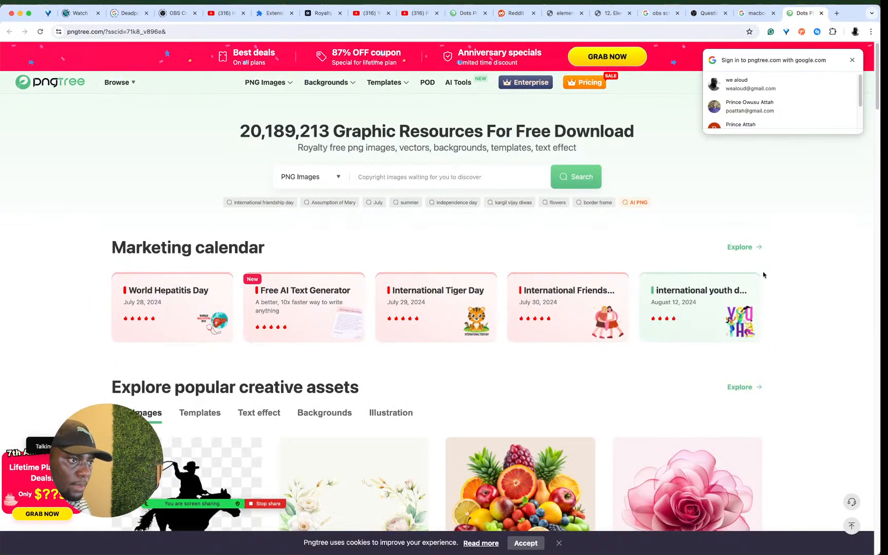
{"action": "left_click", "coordinate": [852, 60]}
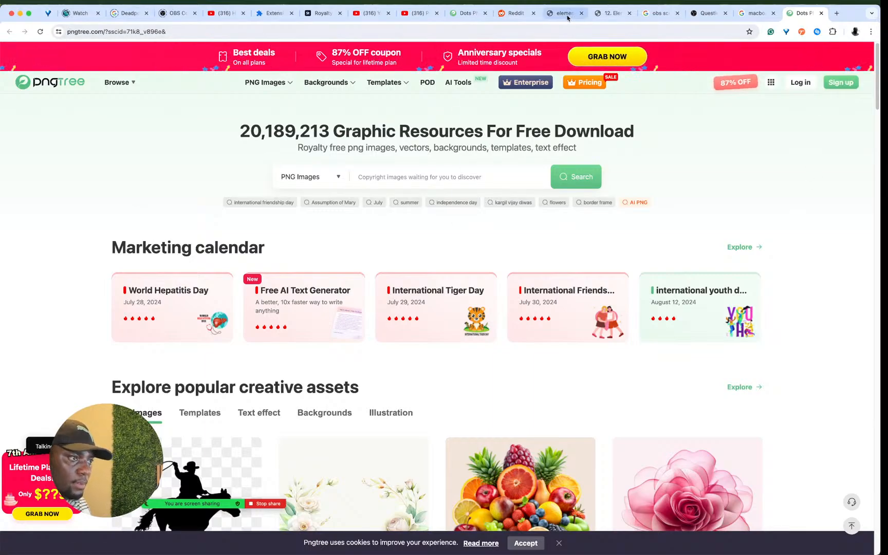
Step: Search Pngtree's PNG images for "dots tranparent"
{"action": "left_click", "coordinate": [540, 31]}
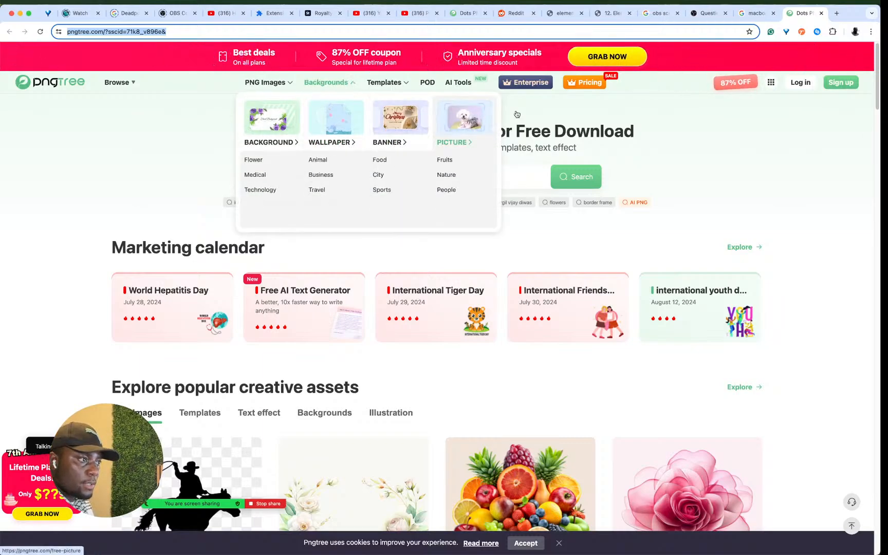
{"action": "left_click", "coordinate": [455, 177]}
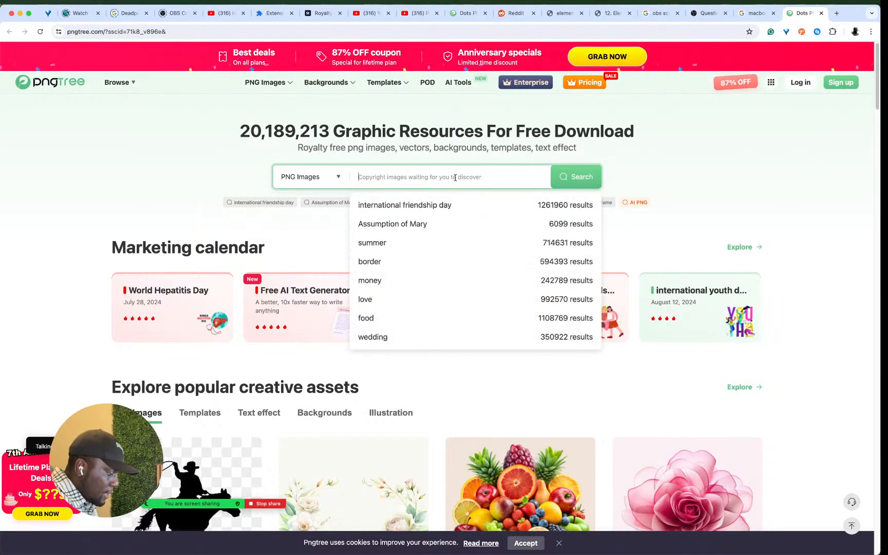
{"action": "type", "text": "dots tr"}
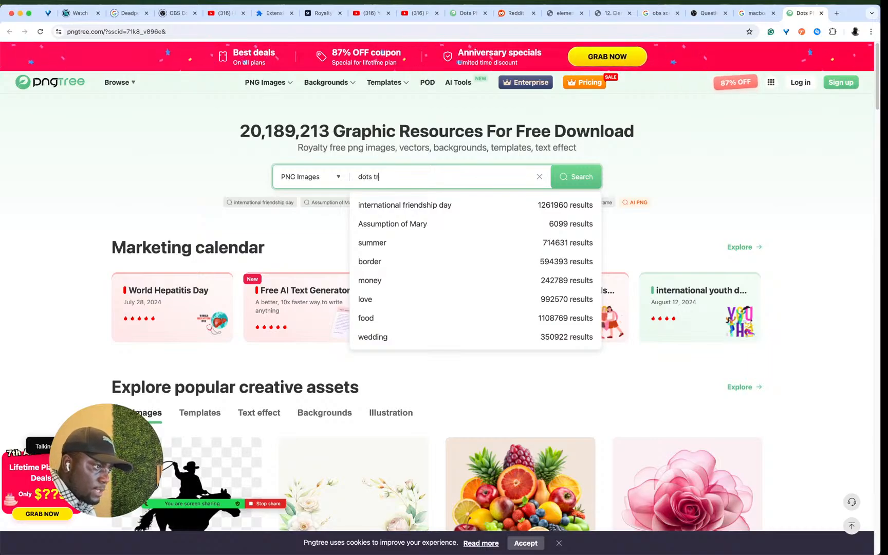
{"action": "type", "text": "anparent"}
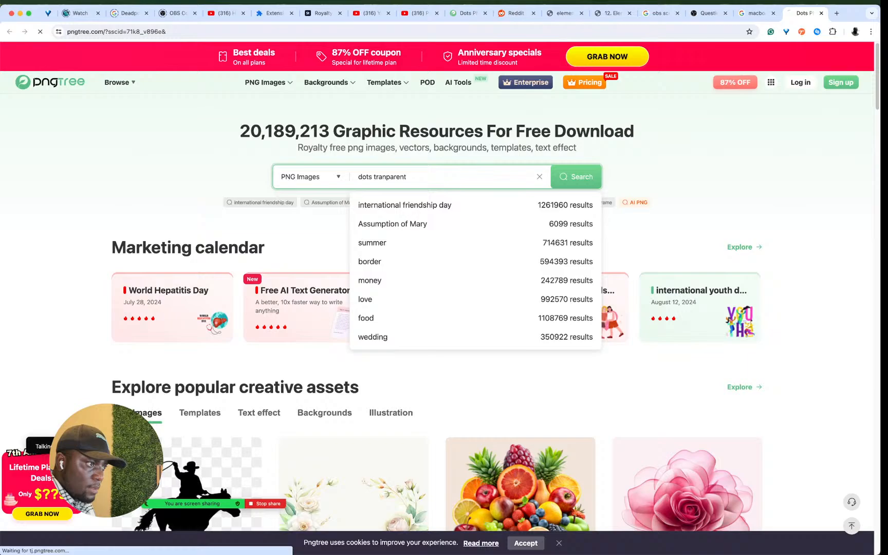
{"action": "key", "text": "Return"}
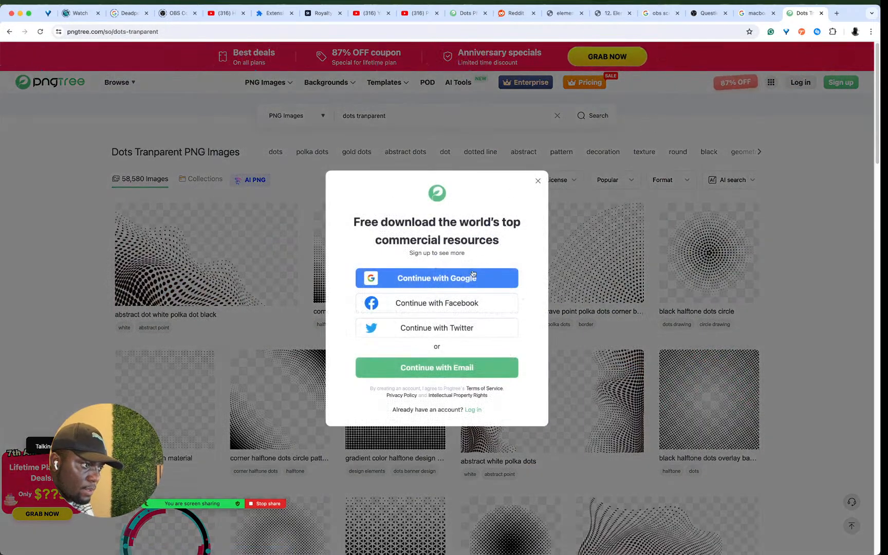
Step: Sign in to Pngtree with the current profile's Google account and dismiss the lifetime plan offer
{"action": "left_click", "coordinate": [458, 281]}
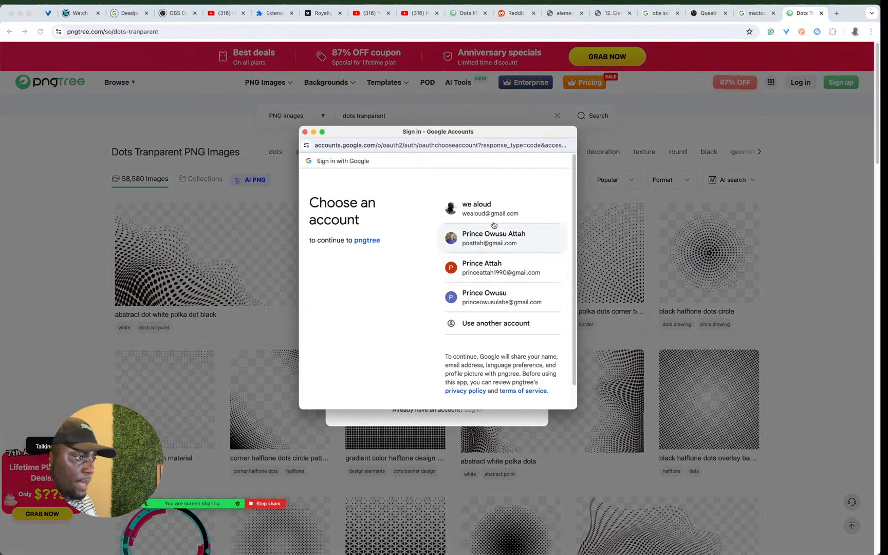
{"action": "left_click", "coordinate": [512, 202]}
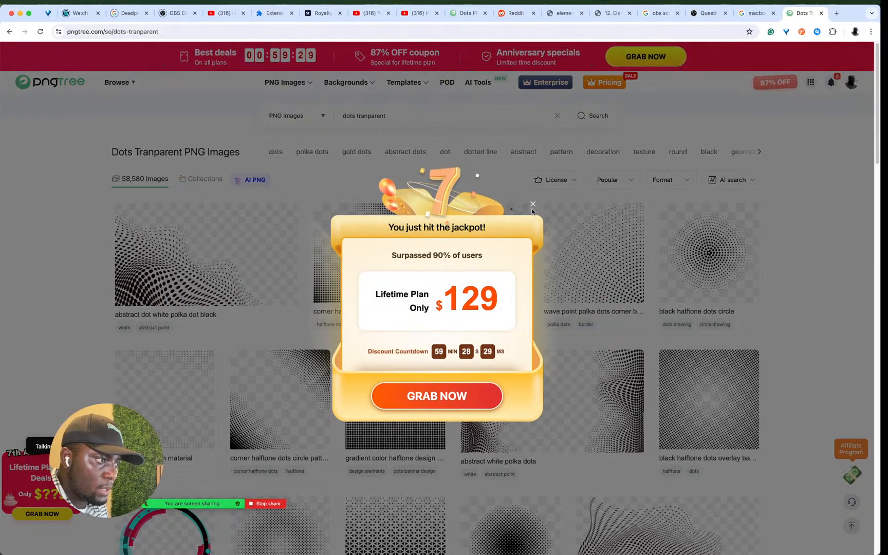
{"action": "left_click", "coordinate": [533, 204]}
Step: Download "abstract point white polka dot black creative" as a PNG using the Free Plan's Relax Download
{"action": "scroll", "coordinate": [745, 309], "scroll_direction": "down", "scroll_amount": 5}
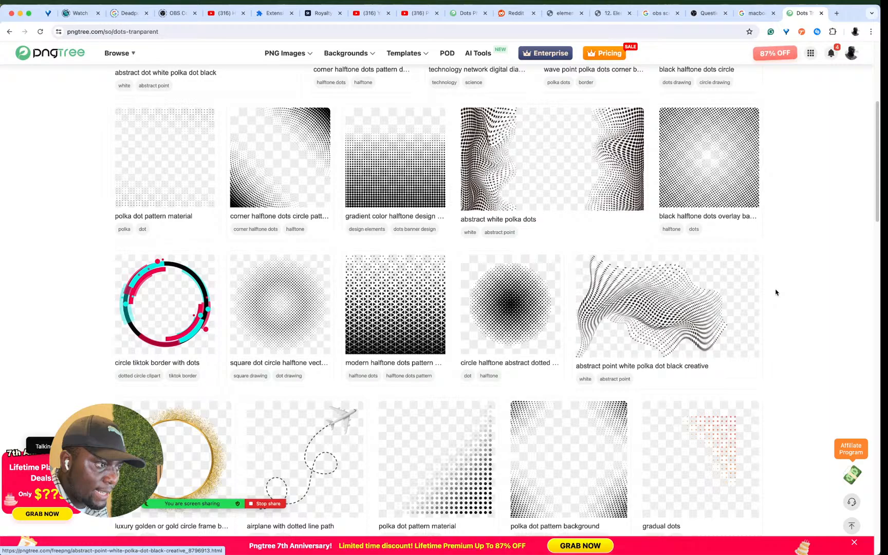
{"action": "mouse_move", "coordinate": [743, 272]}
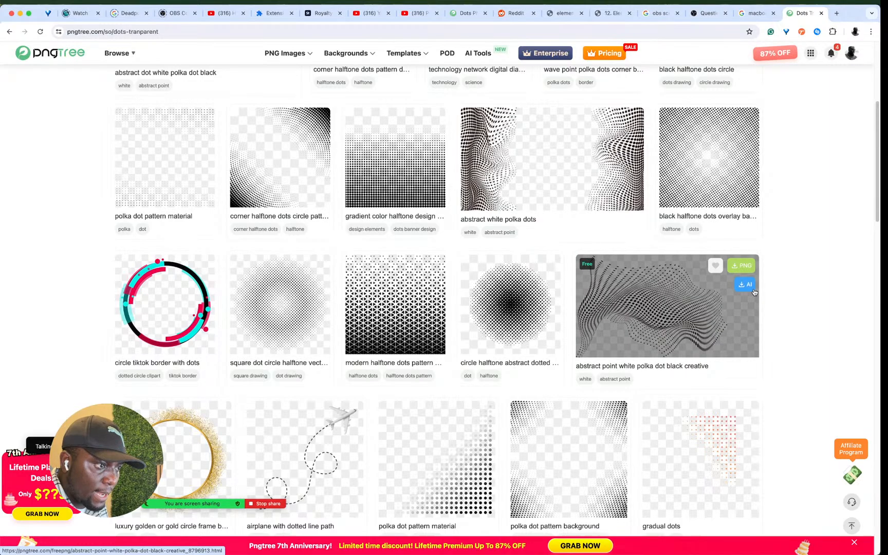
{"action": "left_click", "coordinate": [742, 265]}
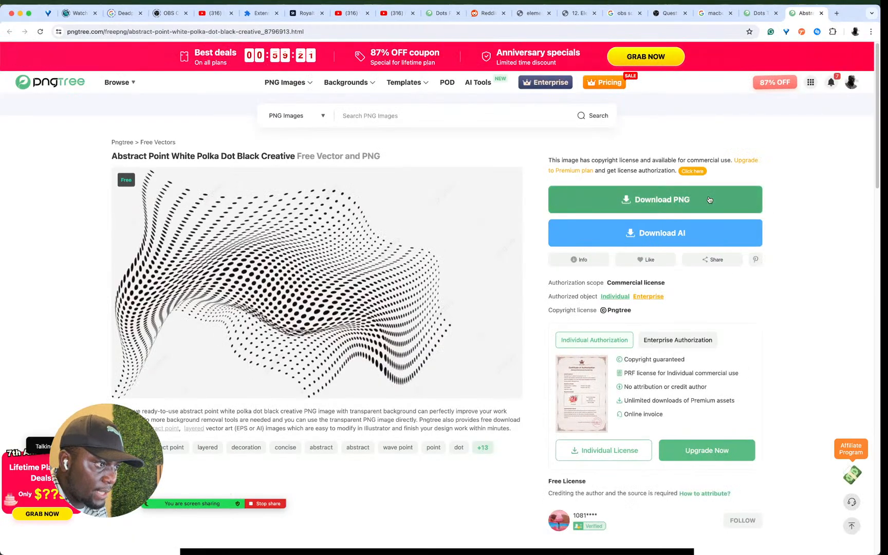
{"action": "left_click", "coordinate": [709, 199]}
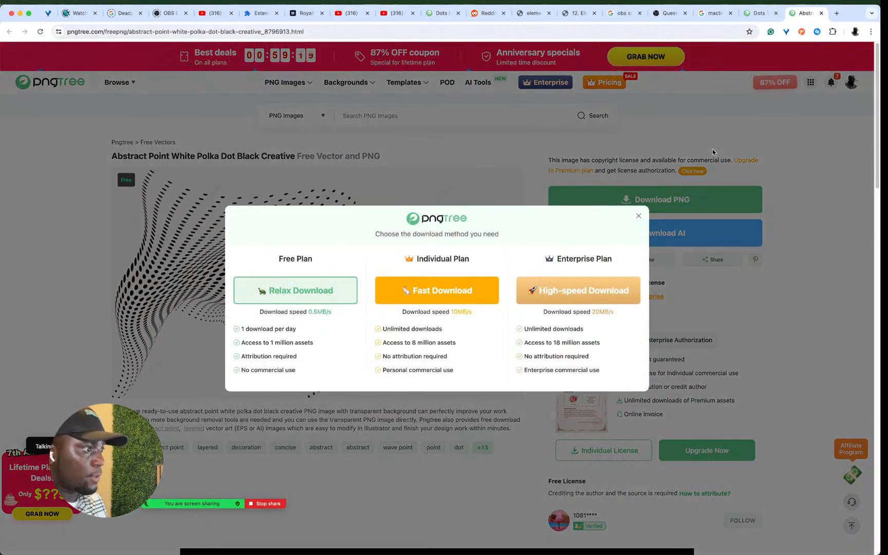
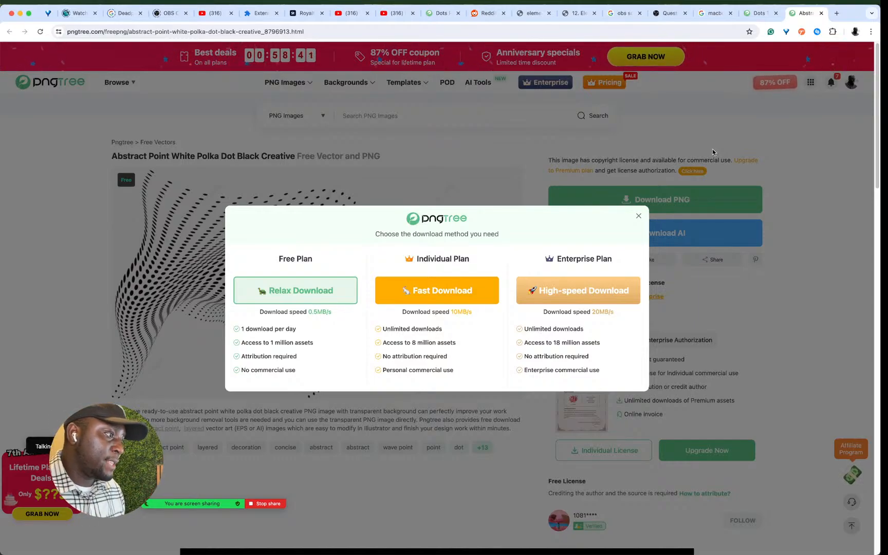
{"action": "left_click", "coordinate": [325, 291]}
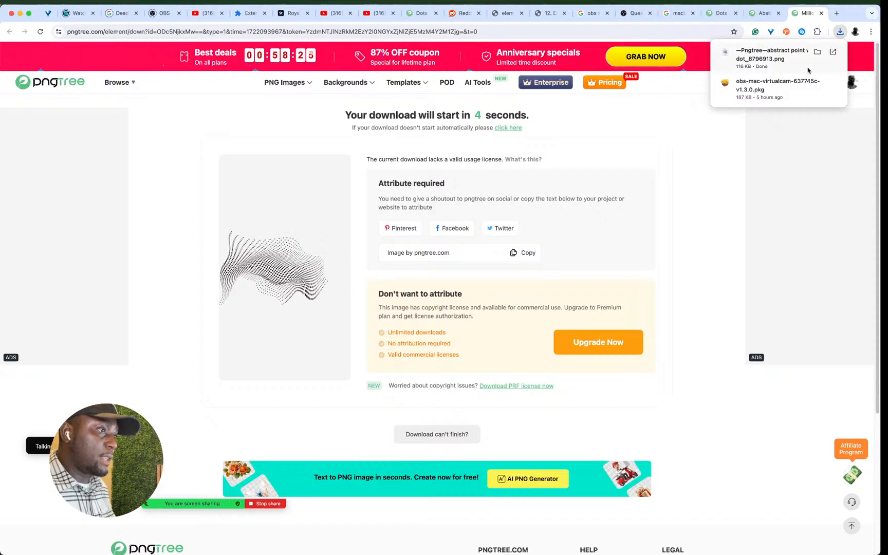
Step: Switch to Finder and select the newly downloaded Pngtree polka dot PNG in the Downloads folder
{"action": "key", "text": "super+Tab"}
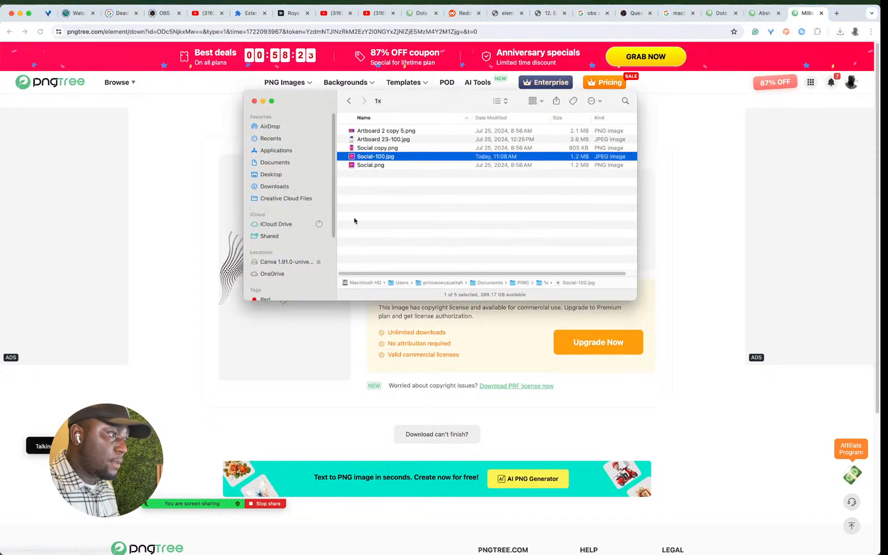
{"action": "left_click", "coordinate": [271, 174]}
{"action": "left_click", "coordinate": [275, 186]}
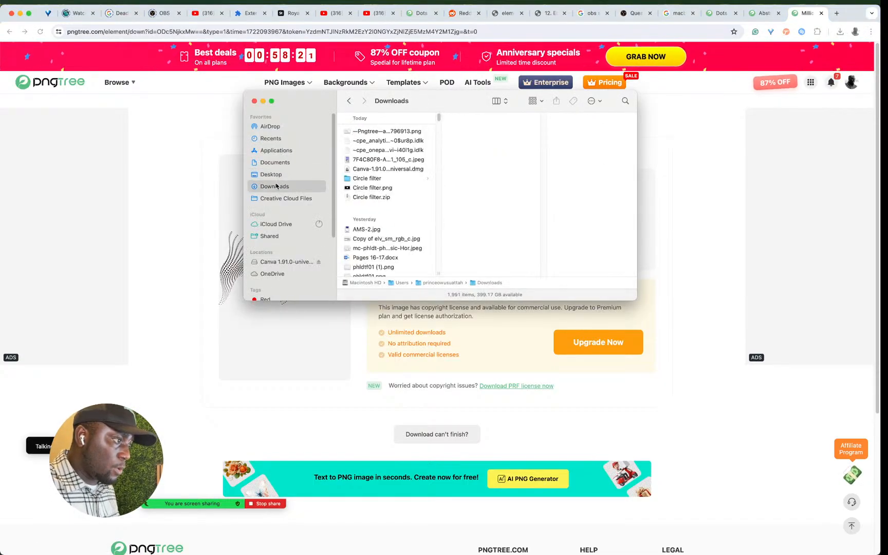
{"action": "left_click", "coordinate": [381, 134]}
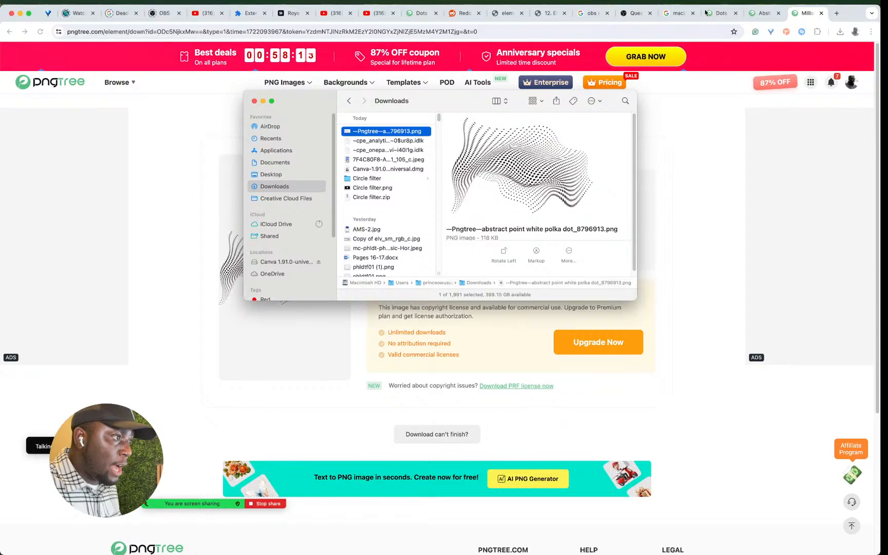
Step: Switch to the browser profile with the Canva Praise & Worship design and place the downloaded Pngtree polka dot PNG on page 2
{"action": "left_click", "coordinate": [856, 32]}
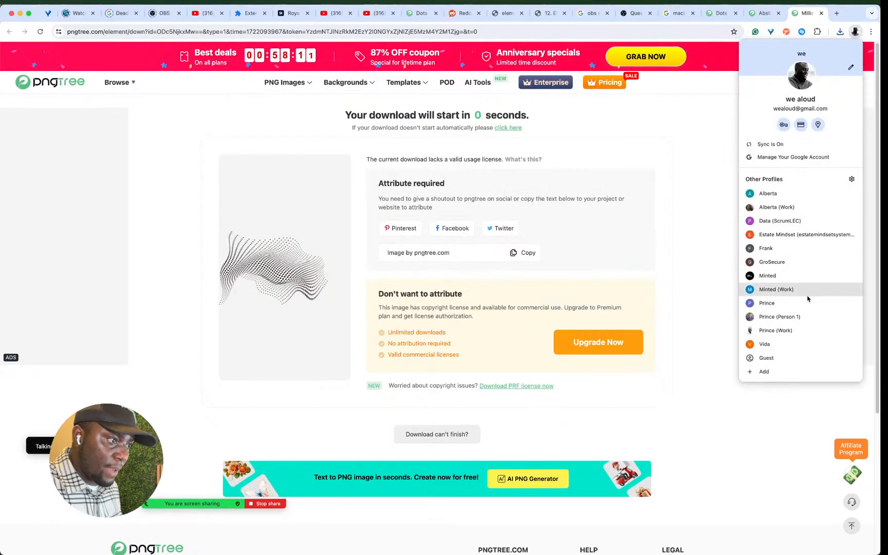
{"action": "left_click", "coordinate": [780, 317]}
{"action": "left_click", "coordinate": [383, 14]}
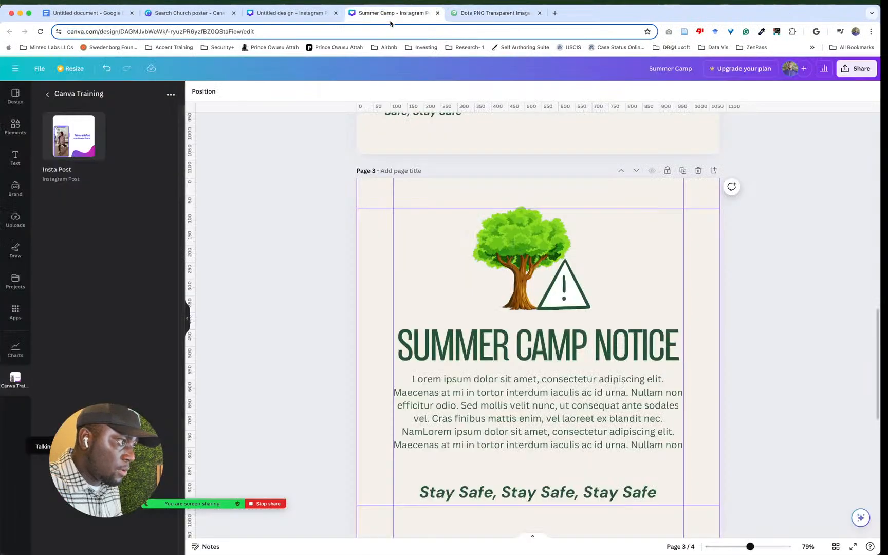
{"action": "left_click", "coordinate": [279, 17]}
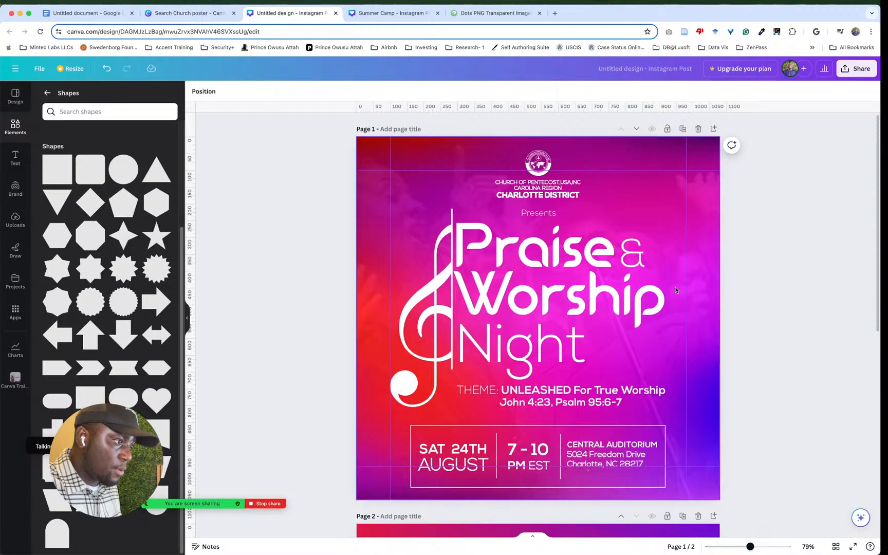
{"action": "scroll", "coordinate": [632, 242], "scroll_direction": "down", "scroll_amount": 10}
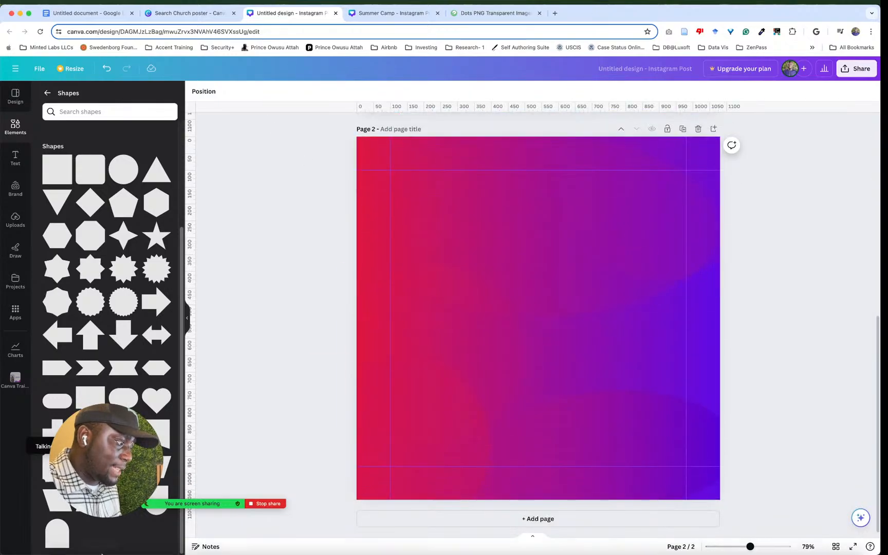
{"action": "left_click", "coordinate": [26, 541]}
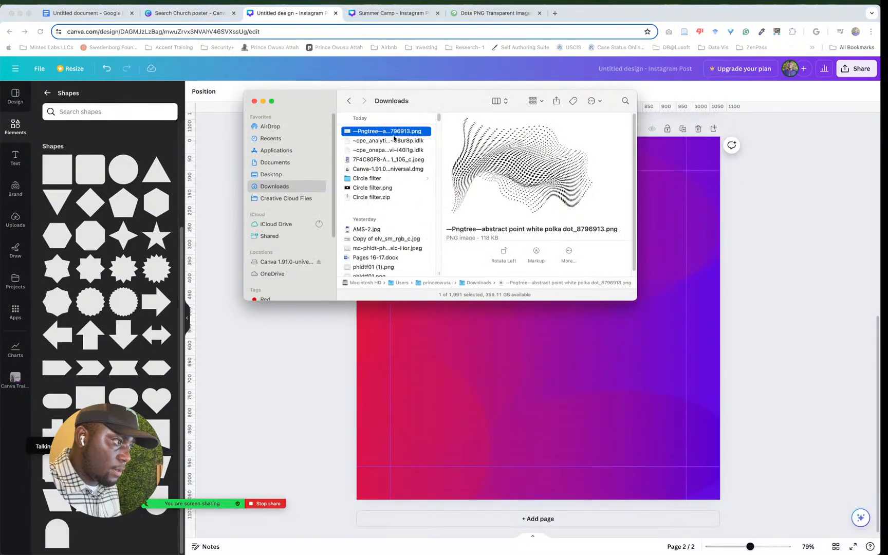
{"action": "left_click_drag", "start_coordinate": [395, 135], "coordinate": [539, 348]}
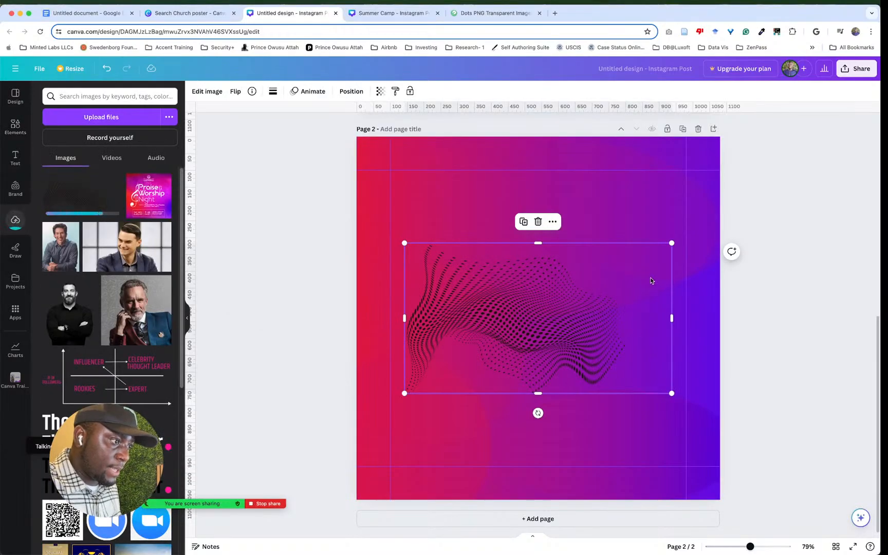
Step: Enlarge the dot pattern well beyond the page width and position its wave over the upper part of page 2
{"action": "left_click_drag", "start_coordinate": [672, 243], "coordinate": [821, 157]}
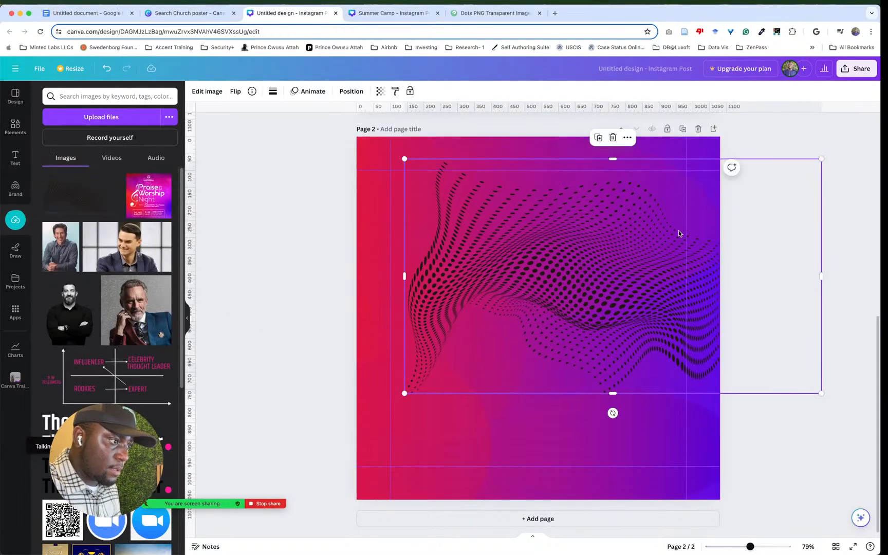
{"action": "left_click_drag", "start_coordinate": [591, 299], "coordinate": [514, 222]}
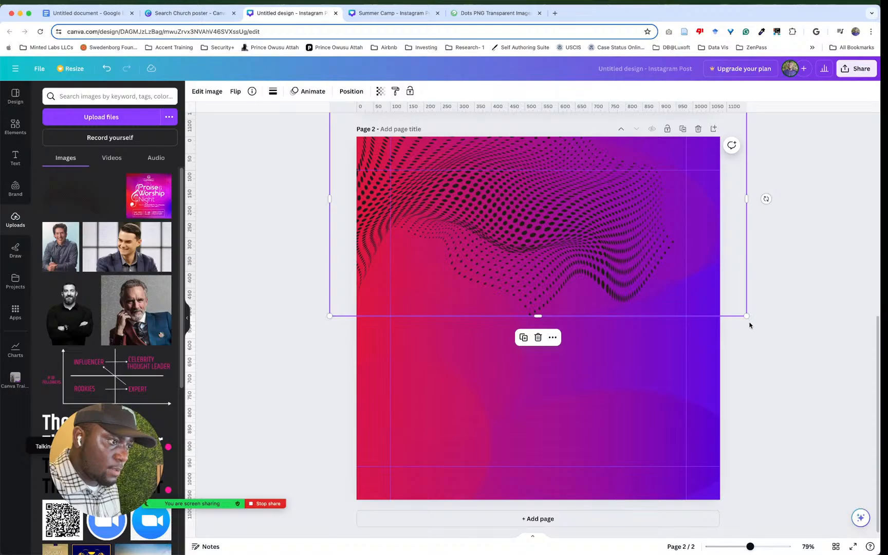
{"action": "left_click_drag", "start_coordinate": [747, 317], "coordinate": [880, 440]}
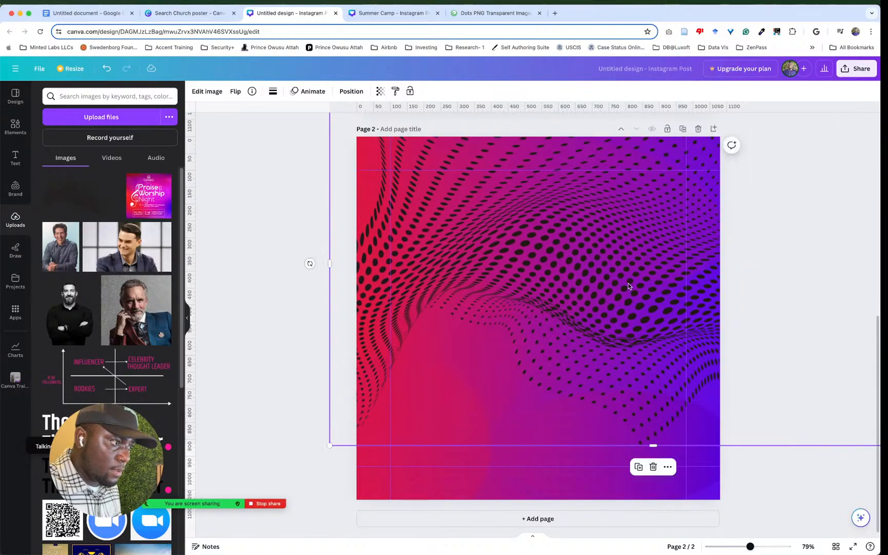
{"action": "left_click_drag", "start_coordinate": [629, 285], "coordinate": [592, 248]}
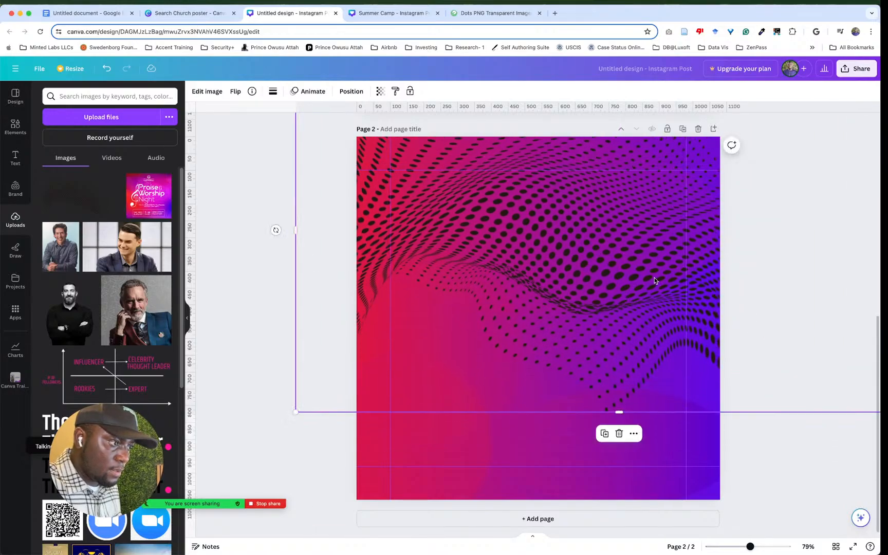
{"action": "left_click_drag", "start_coordinate": [656, 278], "coordinate": [532, 365]}
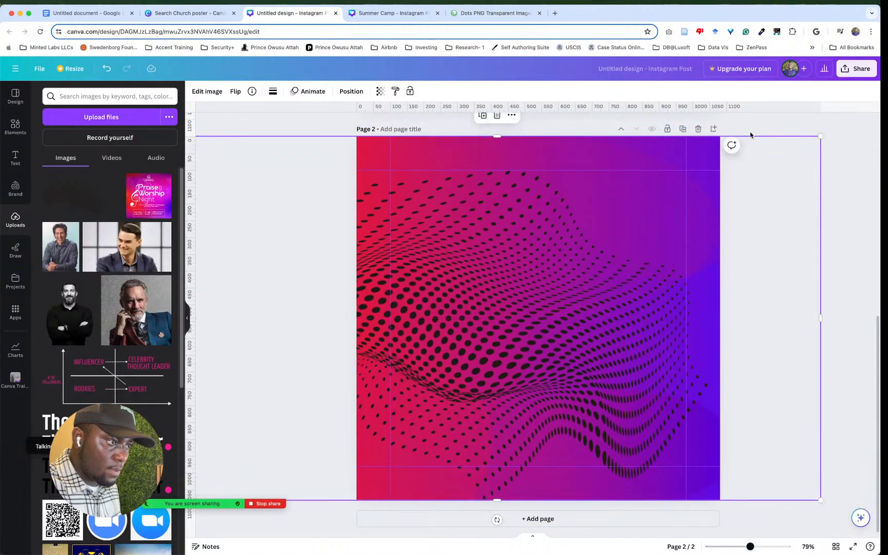
{"action": "left_click_drag", "start_coordinate": [824, 135], "coordinate": [881, 100]}
{"action": "left_click_drag", "start_coordinate": [613, 322], "coordinate": [674, 229]}
{"action": "left_click", "coordinate": [792, 406]}
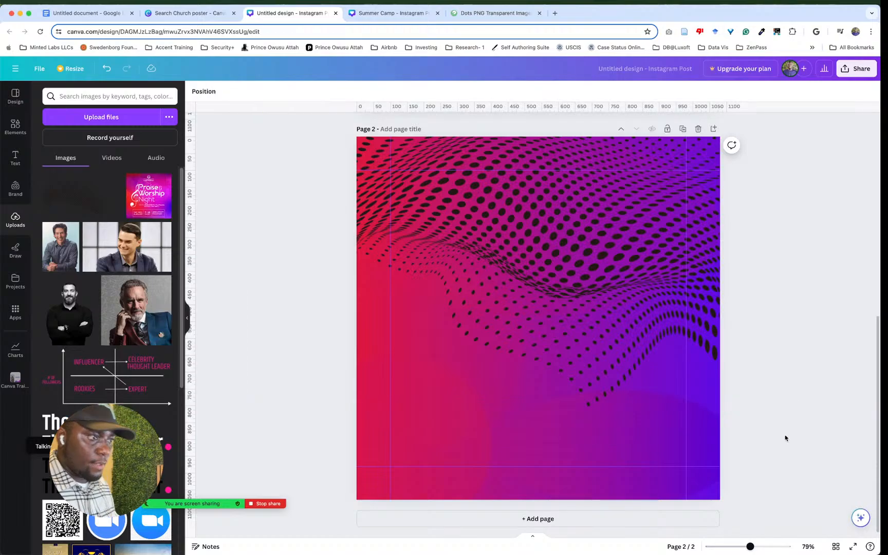
Step: Scale the oversized dot pattern down and reposition it so its wave spans the upper part of page 2 from edge to edge
{"action": "left_click", "coordinate": [569, 270]}
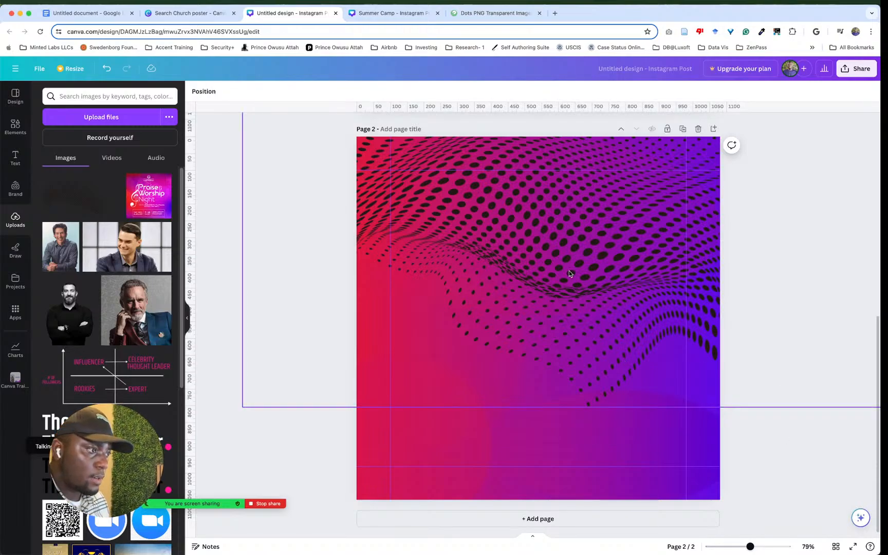
{"action": "left_click_drag", "start_coordinate": [244, 409], "coordinate": [339, 346]}
{"action": "key", "text": "super+z"}
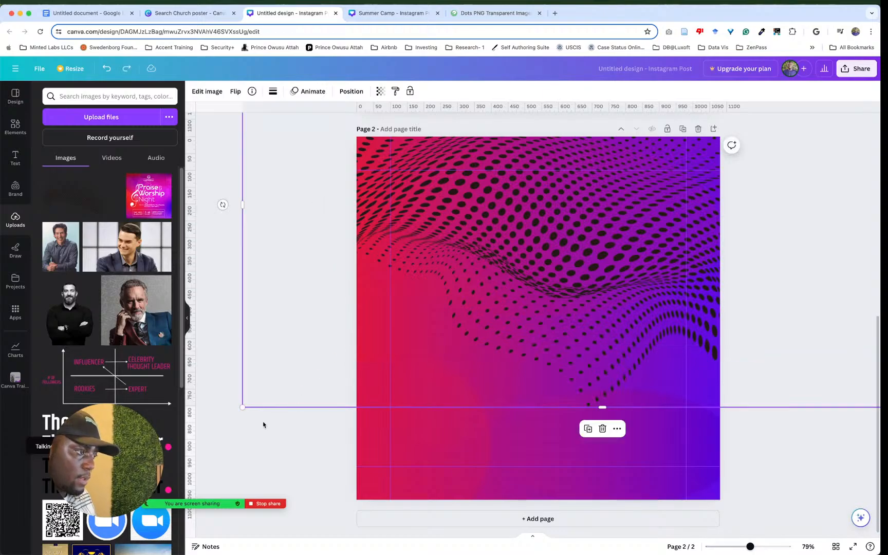
{"action": "left_click_drag", "start_coordinate": [247, 408], "coordinate": [454, 290]}
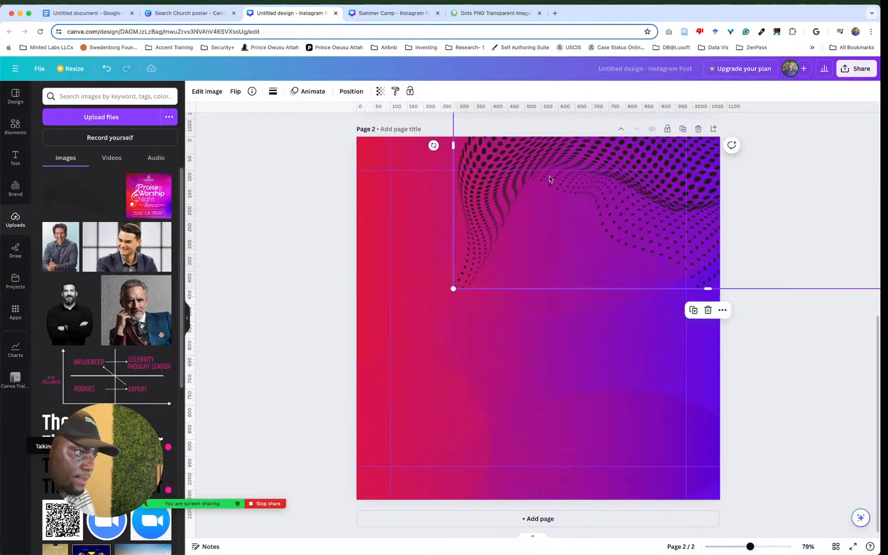
{"action": "left_click_drag", "start_coordinate": [551, 179], "coordinate": [410, 250]}
{"action": "left_click", "coordinate": [778, 412]}
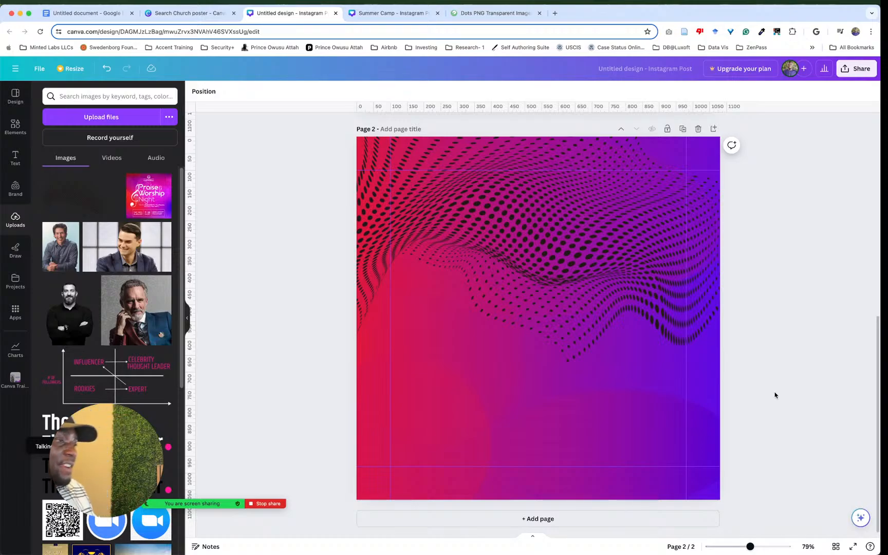
Step: Lower the dot pattern's transparency value so the dots blend faintly into the gradient background
{"action": "left_click", "coordinate": [703, 320]}
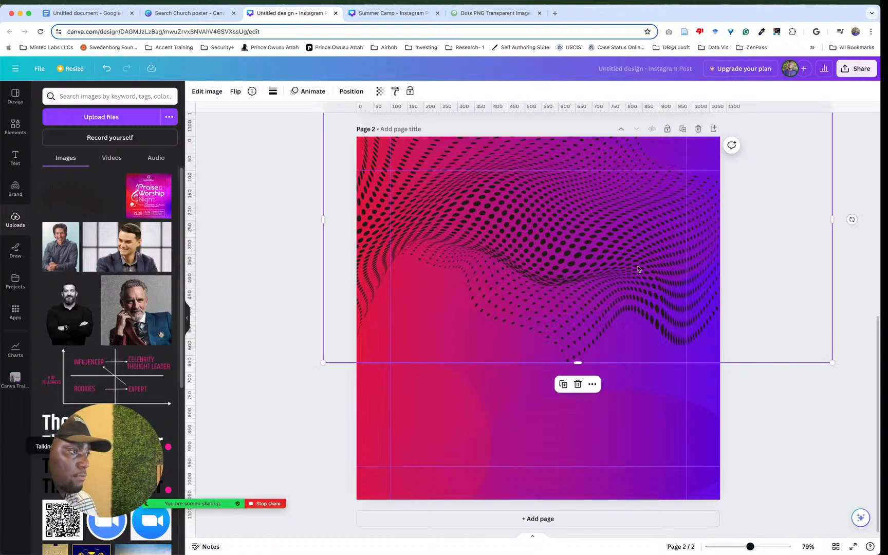
{"action": "left_click", "coordinate": [380, 91]}
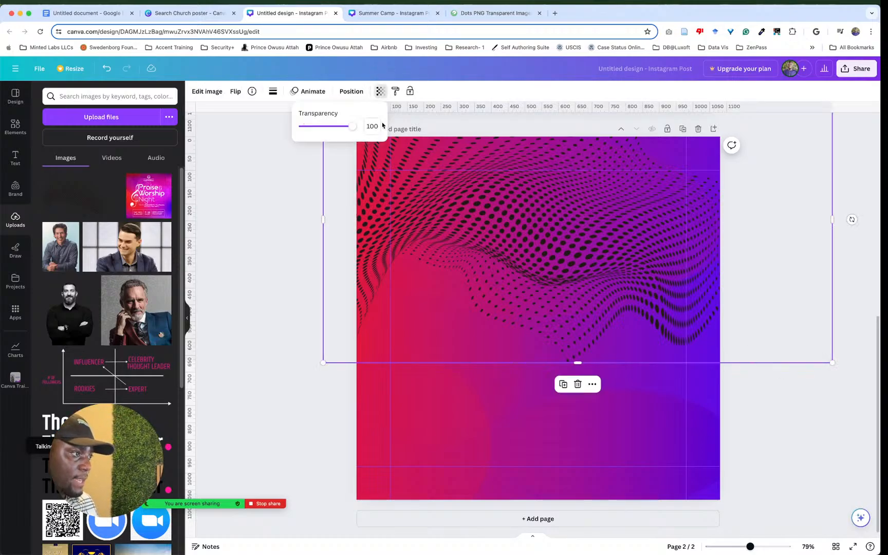
{"action": "left_click_drag", "start_coordinate": [352, 128], "coordinate": [314, 131]}
{"action": "left_click", "coordinate": [781, 400]}
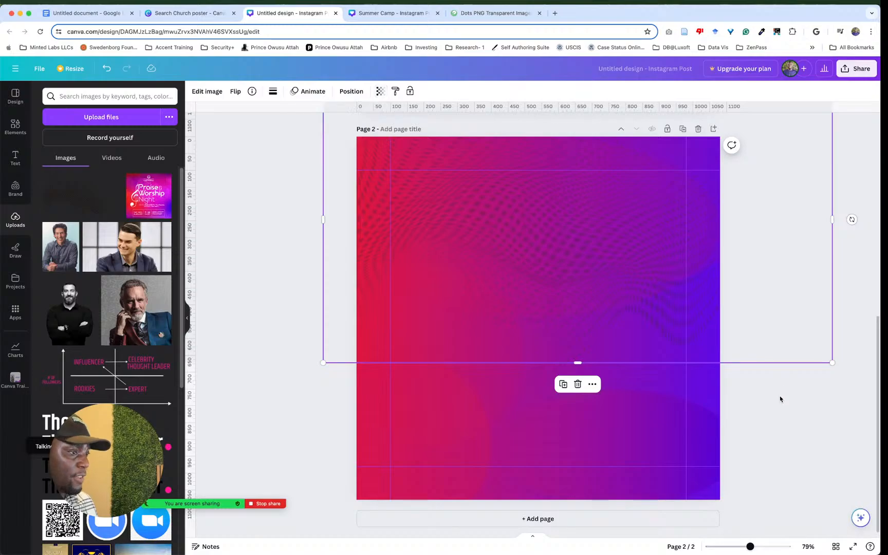
{"action": "left_click", "coordinate": [747, 394]}
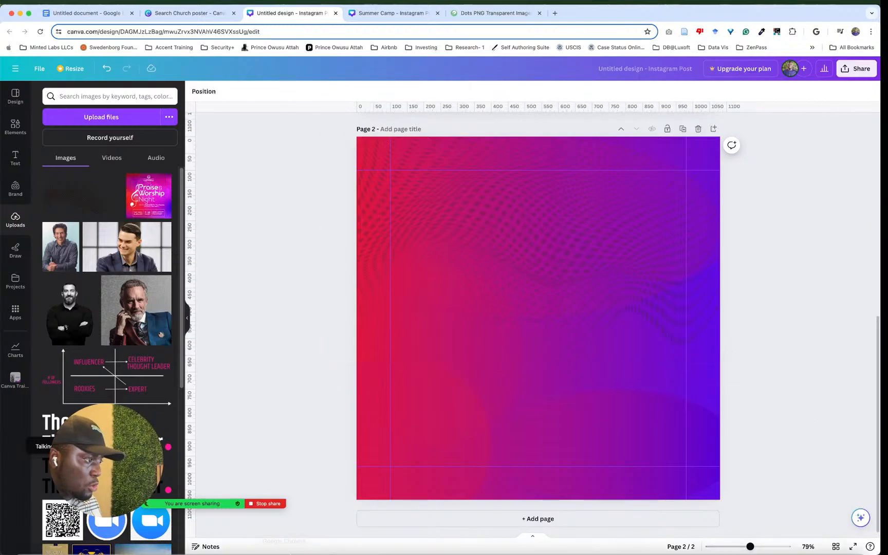
Step: Look through the Downloads folder in Finder for another image to use in the poster background, previewing several PNG files
{"action": "left_click", "coordinate": [34, 546]}
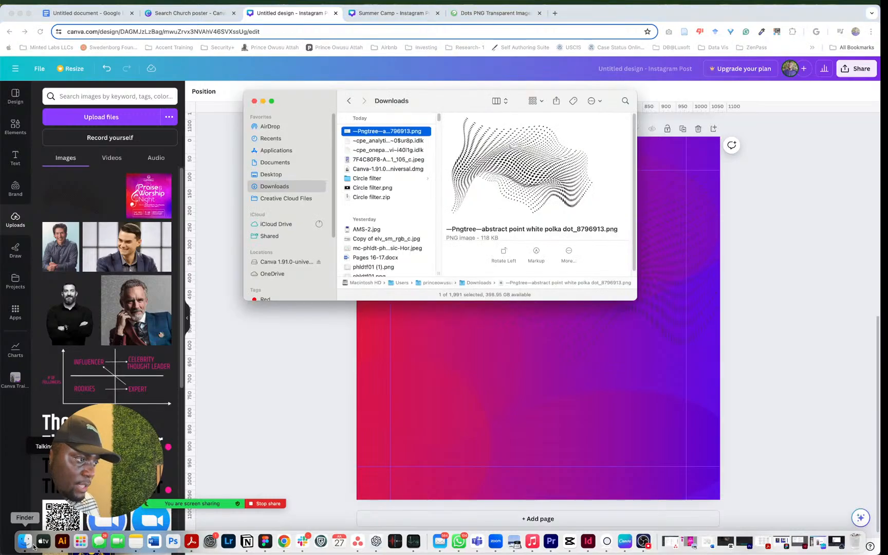
{"action": "left_click", "coordinate": [375, 187]}
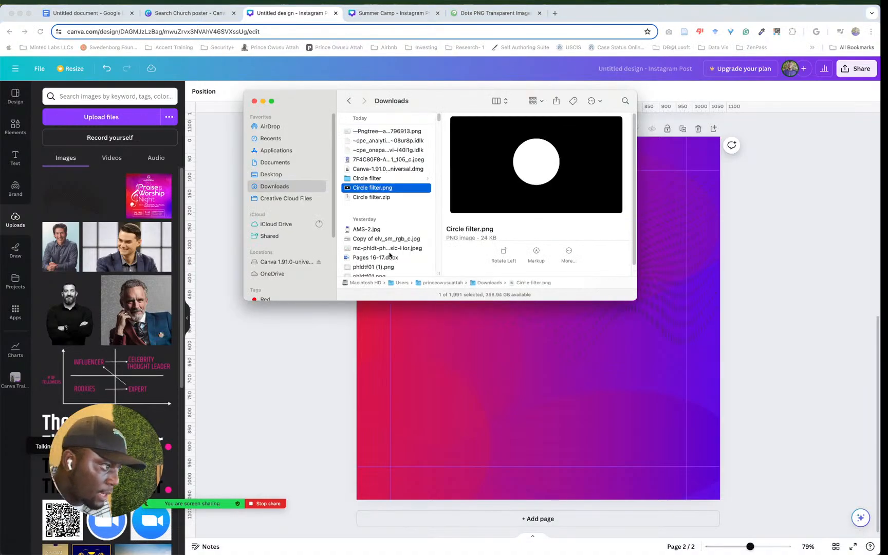
{"action": "scroll", "coordinate": [406, 221], "scroll_direction": "down", "scroll_amount": 5}
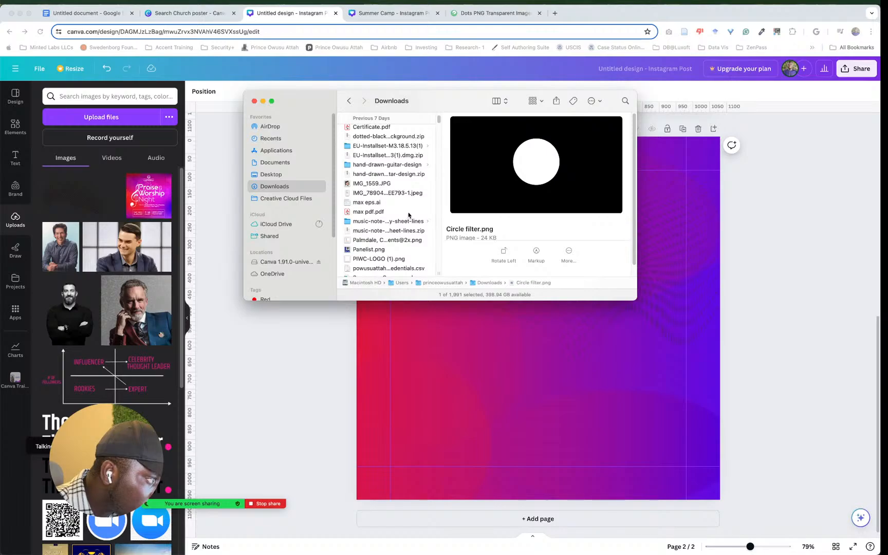
{"action": "scroll", "coordinate": [409, 214], "scroll_direction": "down", "scroll_amount": 3}
{"action": "left_click", "coordinate": [403, 218]}
{"action": "scroll", "coordinate": [402, 218], "scroll_direction": "down", "scroll_amount": 5}
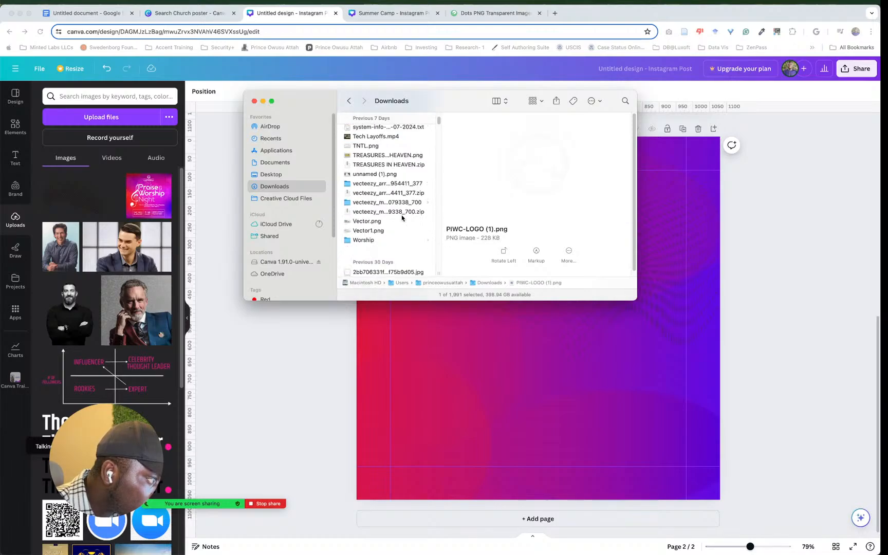
{"action": "left_click", "coordinate": [394, 175]}
{"action": "scroll", "coordinate": [406, 170], "scroll_direction": "up", "scroll_amount": 10}
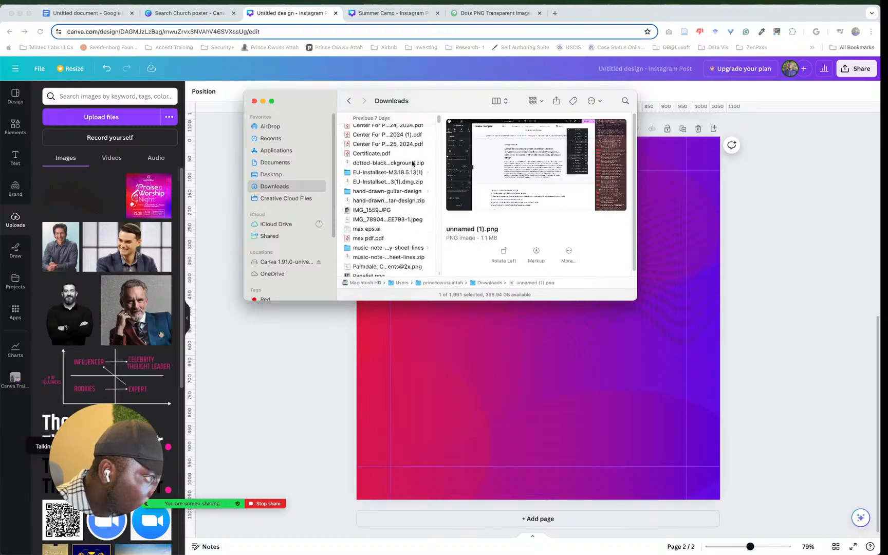
{"action": "scroll", "coordinate": [413, 162], "scroll_direction": "down", "scroll_amount": 6}
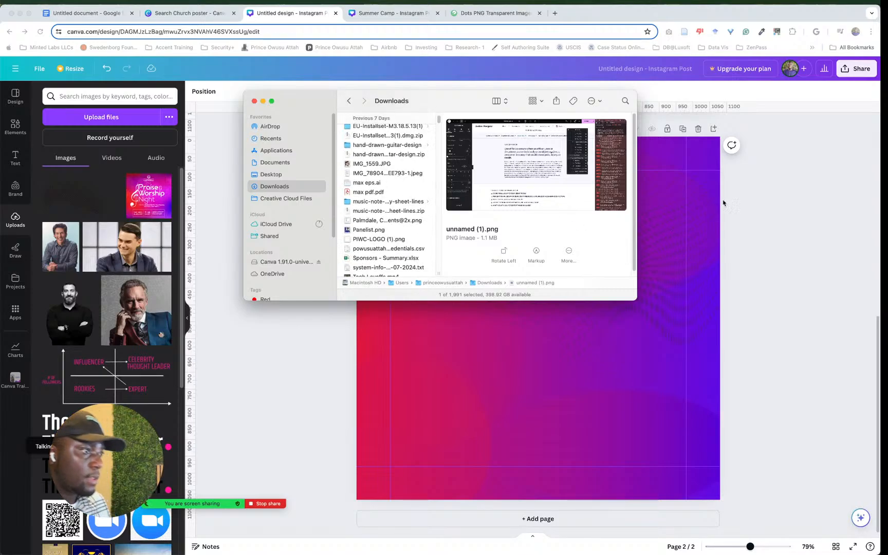
{"action": "left_click", "coordinate": [779, 170]}
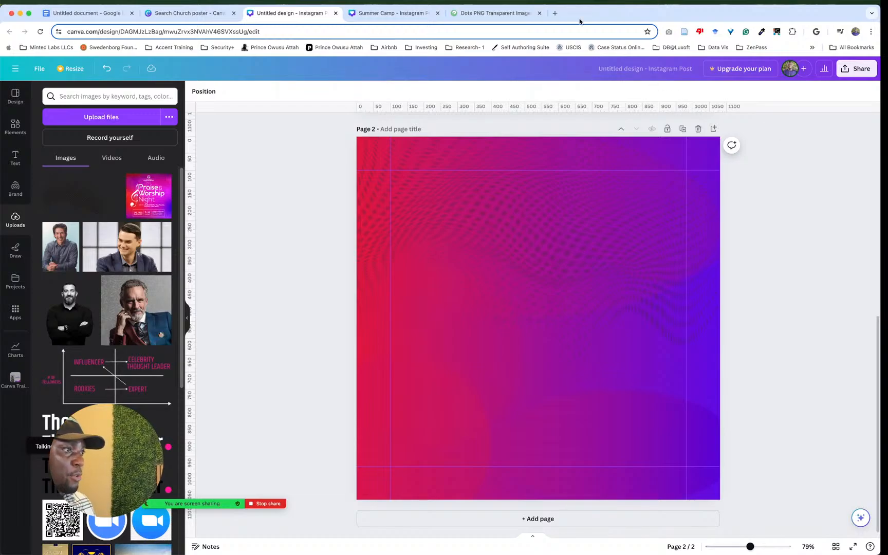
Step: Search Google for "moderm choir singing" in a new browser tab
{"action": "left_click", "coordinate": [554, 13]}
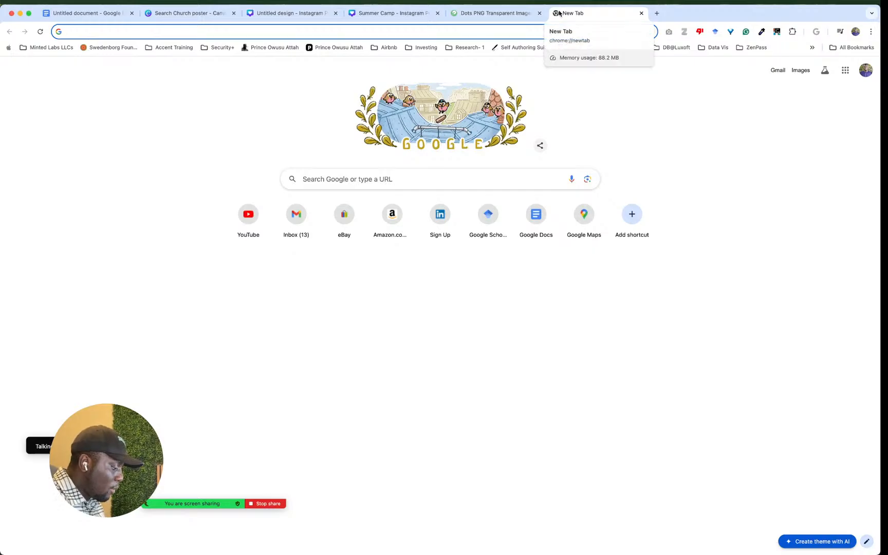
{"action": "type", "text": "choir sing"}
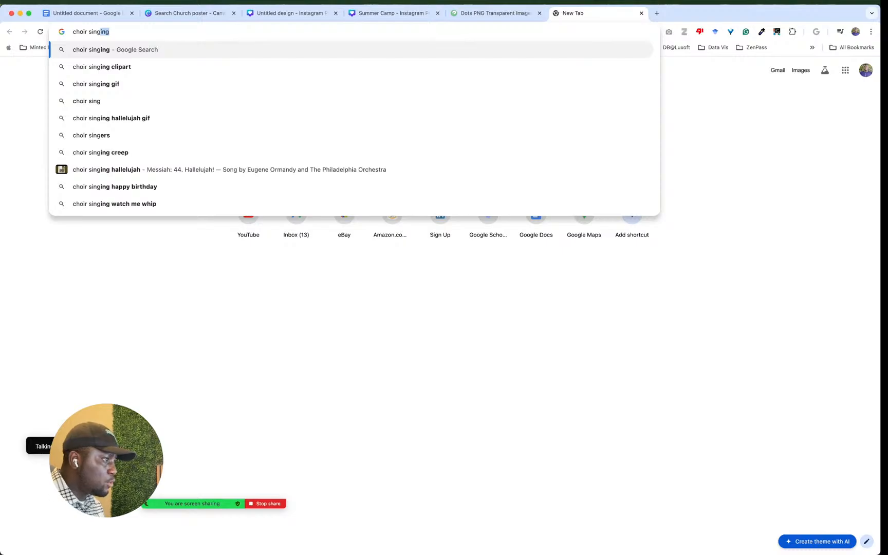
{"action": "type", "text": "ing"}
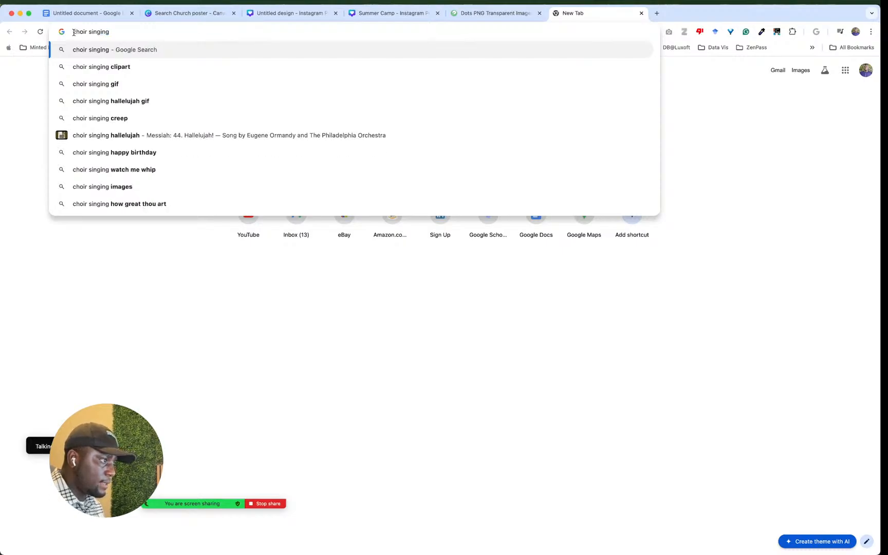
{"action": "left_click", "coordinate": [73, 32]}
{"action": "type", "text": "moderm"}
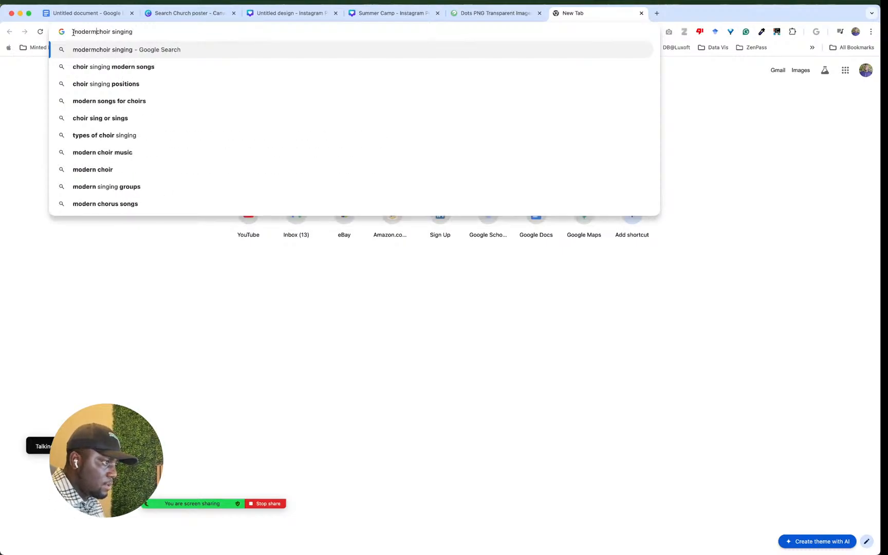
{"action": "key", "text": "Return"}
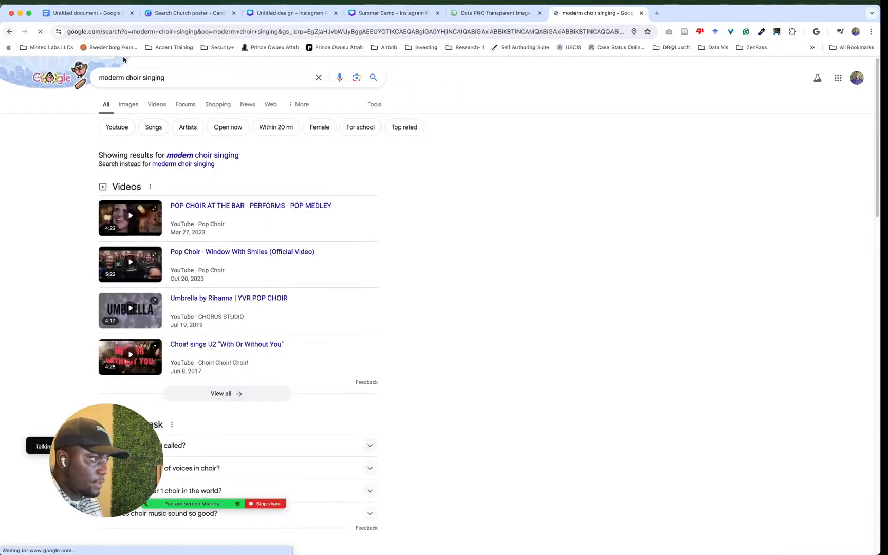
Step: Refine the Google search to "moderm choir singing black and white"
{"action": "left_click", "coordinate": [192, 80]}
{"action": "type", "text": "black"}
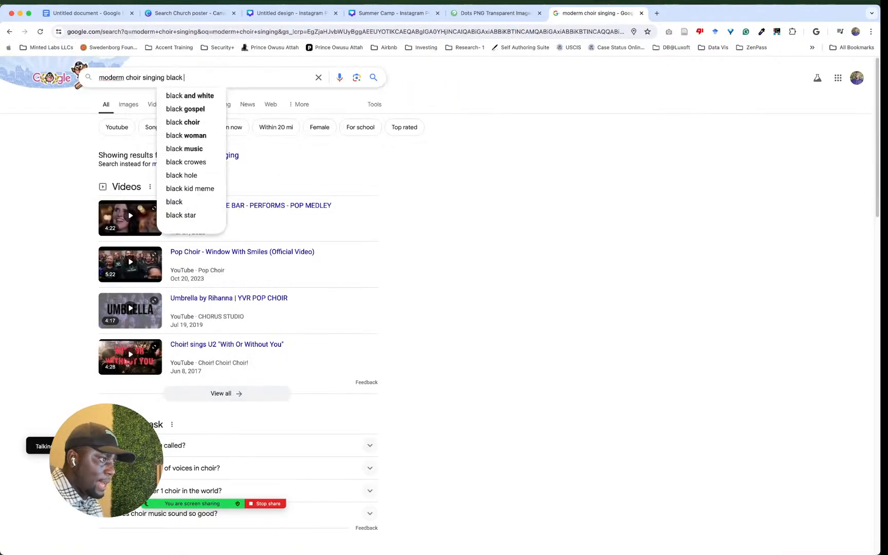
{"action": "key", "text": "Return"}
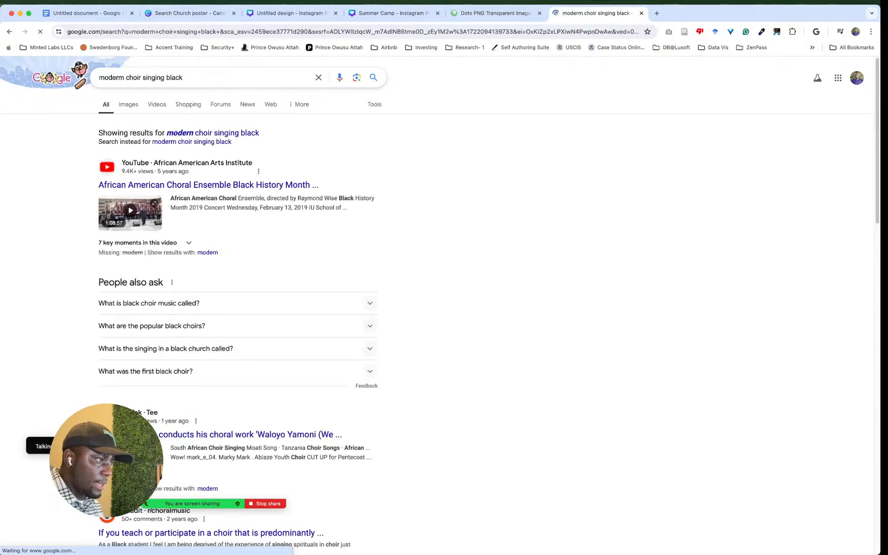
{"action": "left_click", "coordinate": [218, 79]}
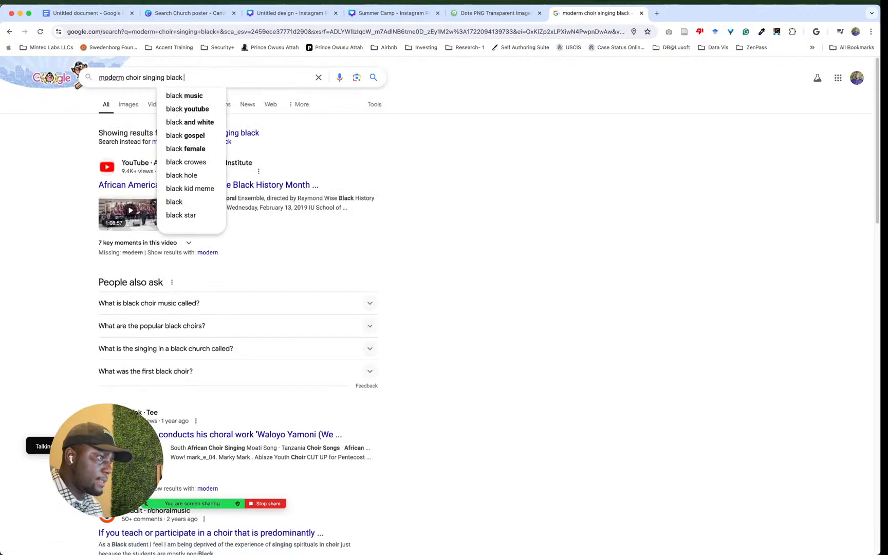
{"action": "type", "text": "q"}
{"action": "key", "text": "BackSpace"}
{"action": "type", "text": "an"}
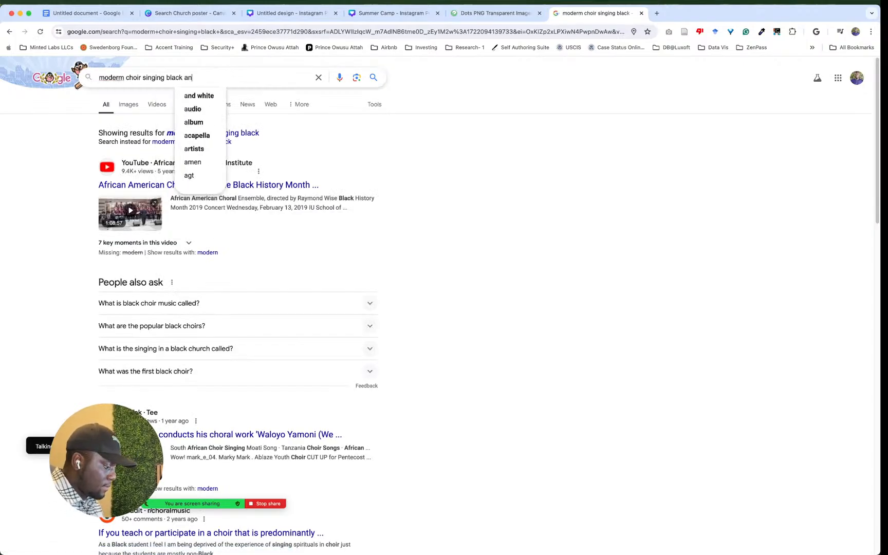
{"action": "type", "text": "d white"}
{"action": "key", "text": "Return"}
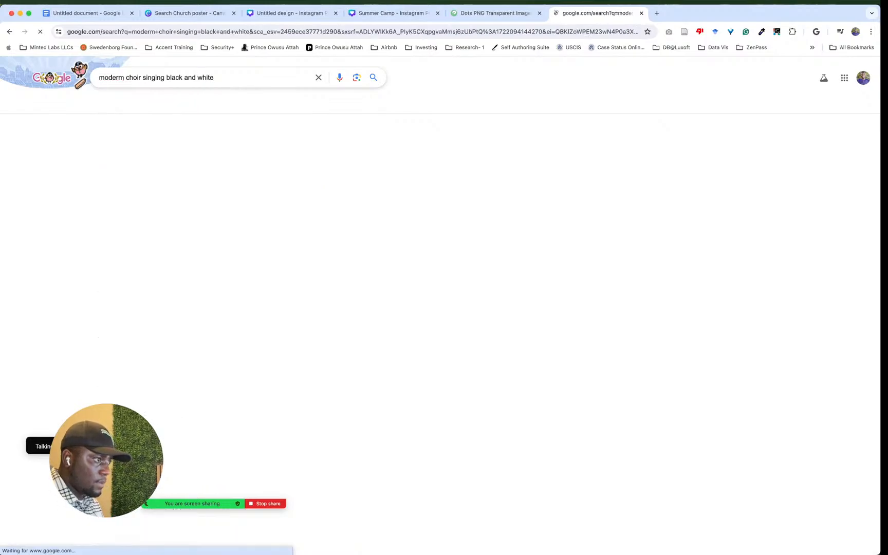
Step: Preview the Alamy choir photo and the Black & White Sessions photo, then open the complete image results for the search
{"action": "left_click", "coordinate": [244, 218]}
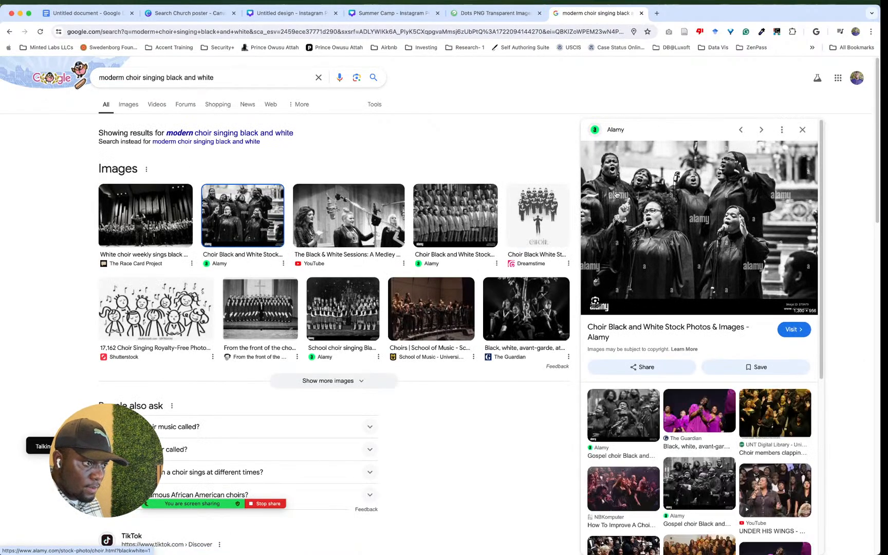
{"action": "left_click", "coordinate": [363, 226]}
{"action": "left_click", "coordinate": [337, 381]}
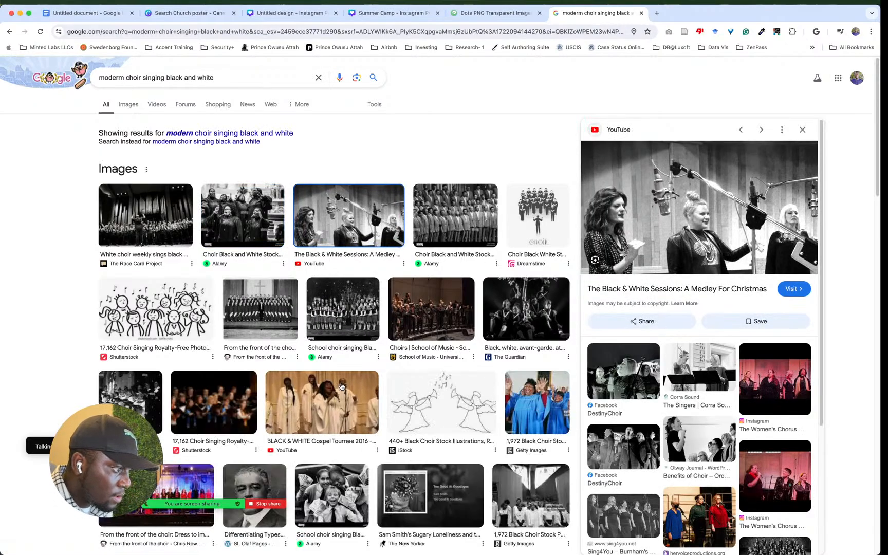
{"action": "scroll", "coordinate": [340, 370], "scroll_direction": "down", "scroll_amount": 5}
{"action": "scroll", "coordinate": [342, 357], "scroll_direction": "down", "scroll_amount": 5}
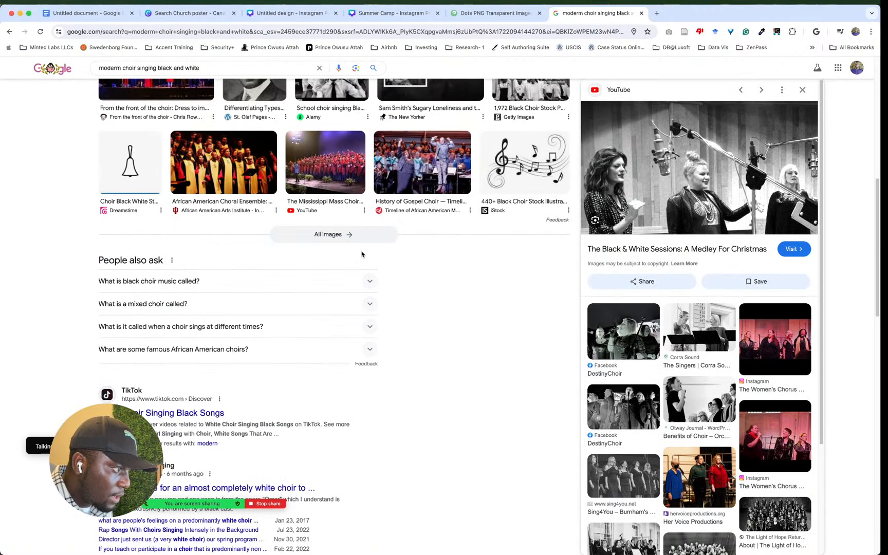
{"action": "left_click", "coordinate": [357, 232]}
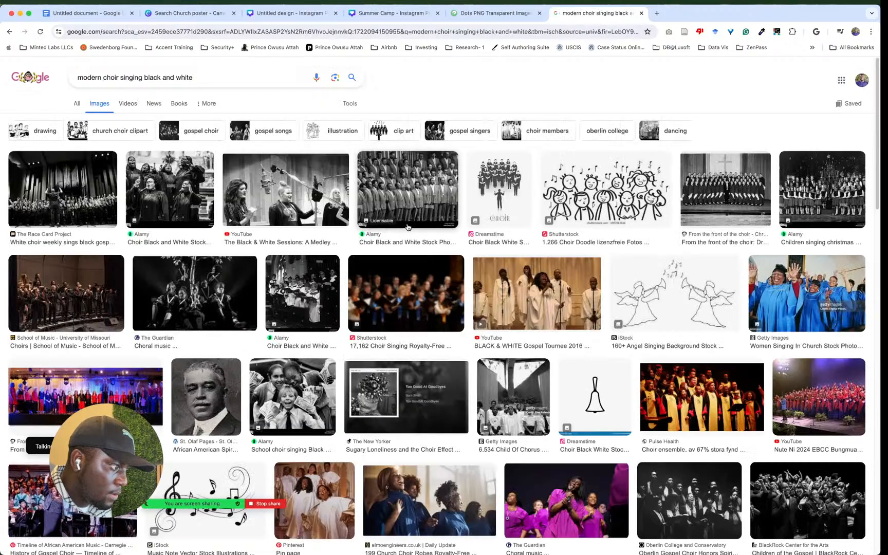
Step: Look through the image results for a black-and-white choir photo suited to the poster background
{"action": "scroll", "coordinate": [406, 229], "scroll_direction": "down", "scroll_amount": 3}
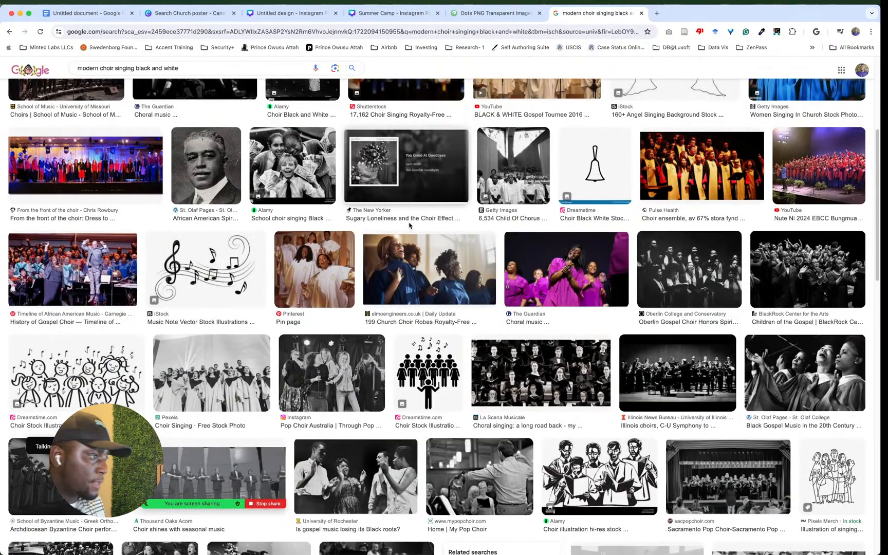
{"action": "scroll", "coordinate": [399, 257], "scroll_direction": "down", "scroll_amount": 10}
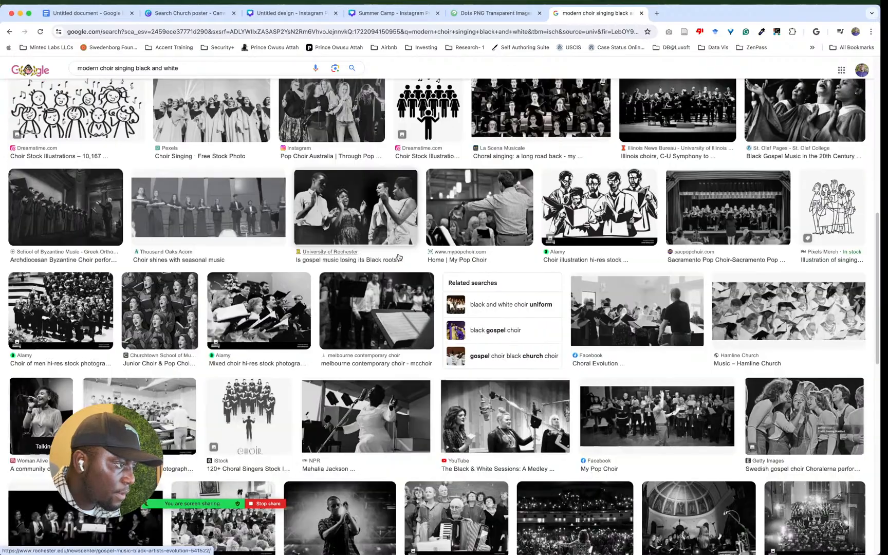
{"action": "scroll", "coordinate": [399, 257], "scroll_direction": "down", "scroll_amount": 3}
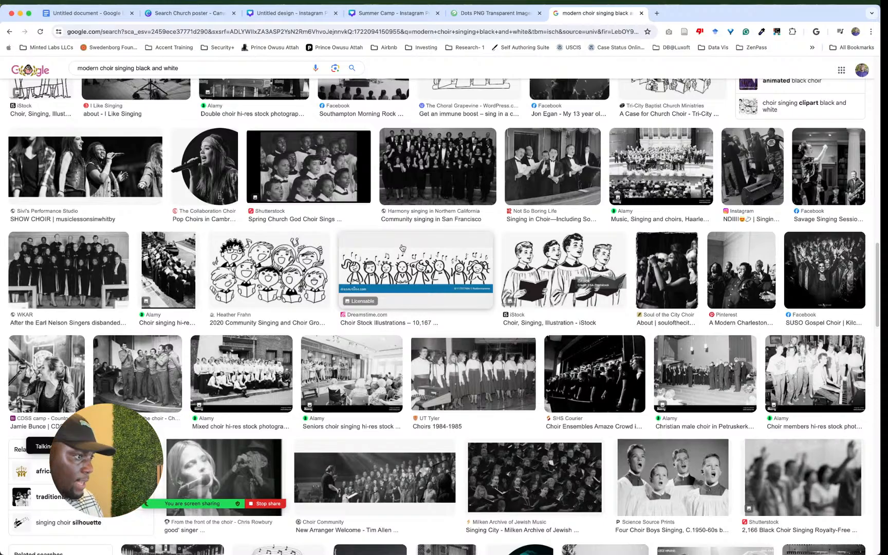
{"action": "scroll", "coordinate": [402, 249], "scroll_direction": "down", "scroll_amount": 10}
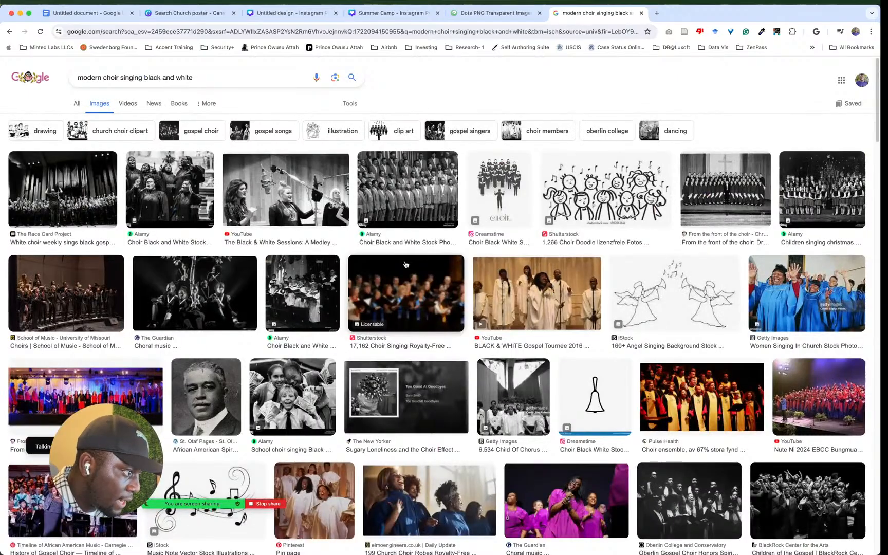
{"action": "scroll", "coordinate": [406, 264], "scroll_direction": "down", "scroll_amount": 3}
{"action": "scroll", "coordinate": [406, 264], "scroll_direction": "down", "scroll_amount": 6}
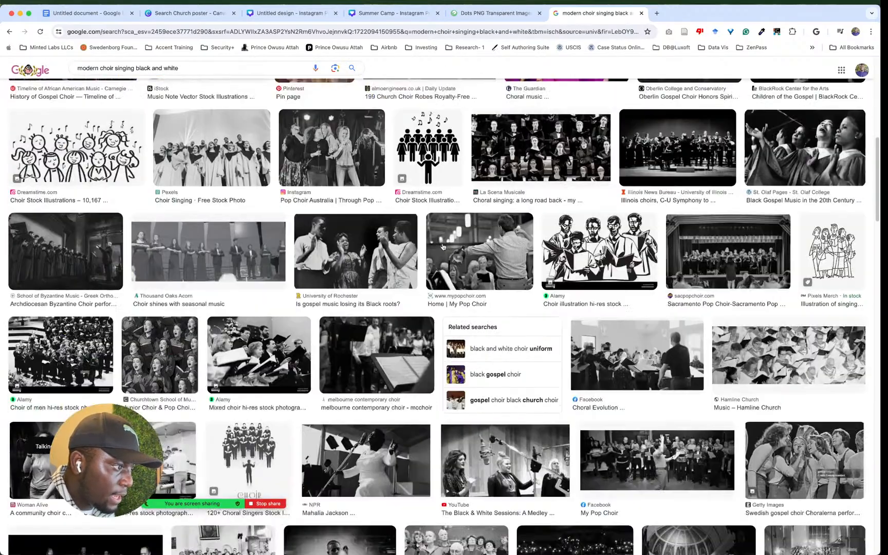
{"action": "scroll", "coordinate": [417, 277], "scroll_direction": "down", "scroll_amount": 6}
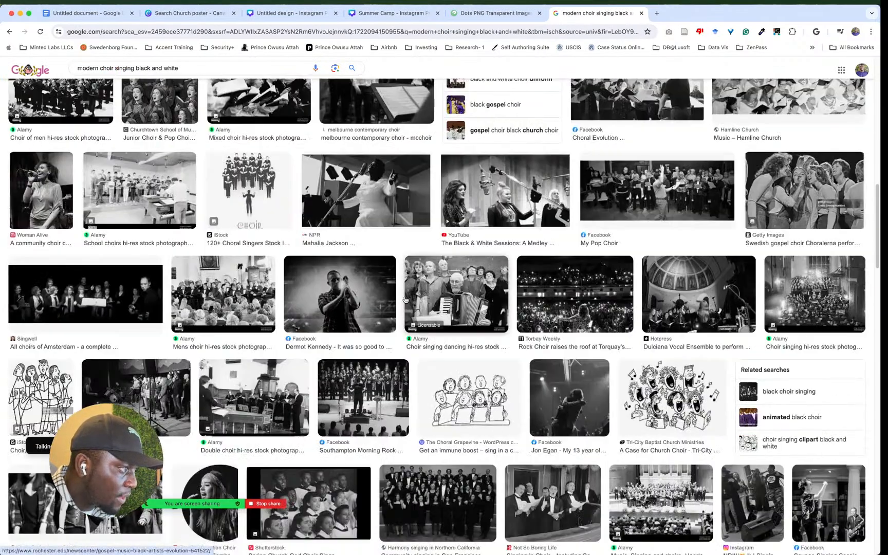
{"action": "scroll", "coordinate": [405, 298], "scroll_direction": "up", "scroll_amount": 1}
{"action": "scroll", "coordinate": [405, 298], "scroll_direction": "down", "scroll_amount": 10}
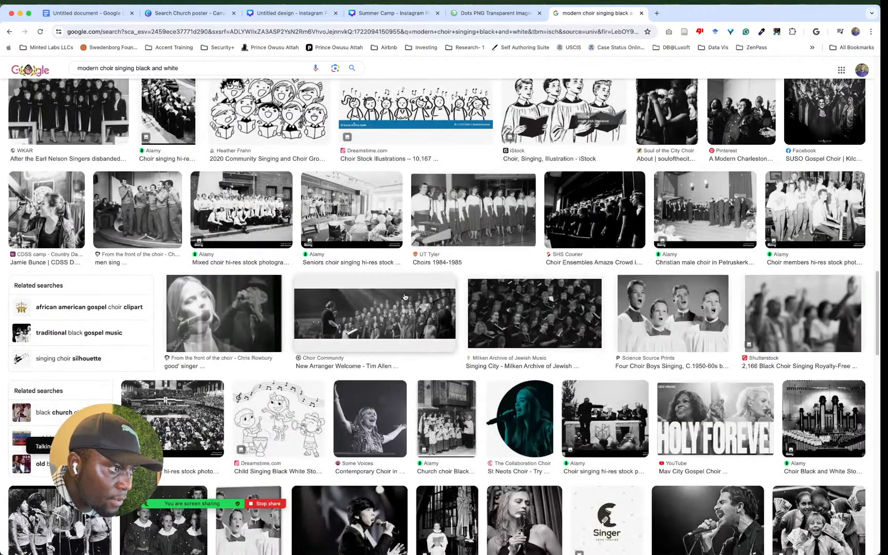
Step: Open the Pinterest choir photo from "A Modern Charleston Wedding" in a new tab and compare it with its search preview
{"action": "left_click", "coordinate": [743, 113]}
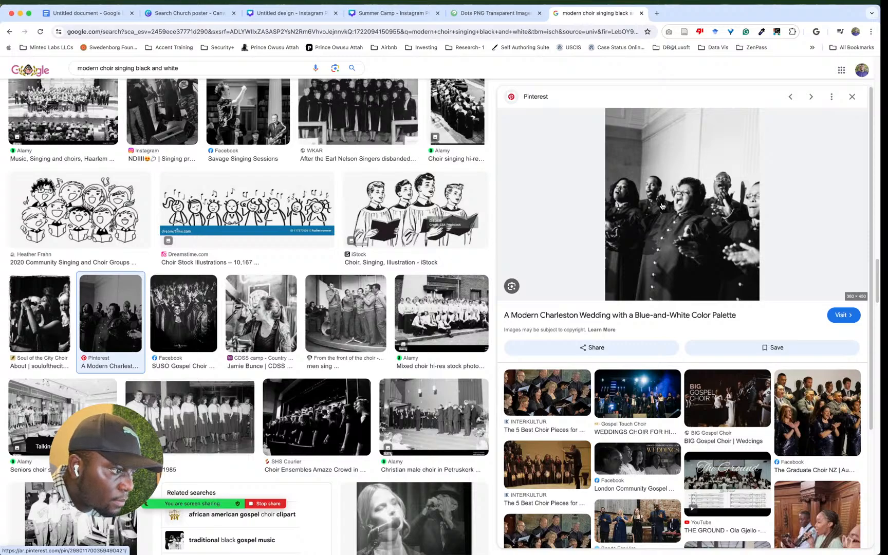
{"action": "right_click", "coordinate": [658, 184]}
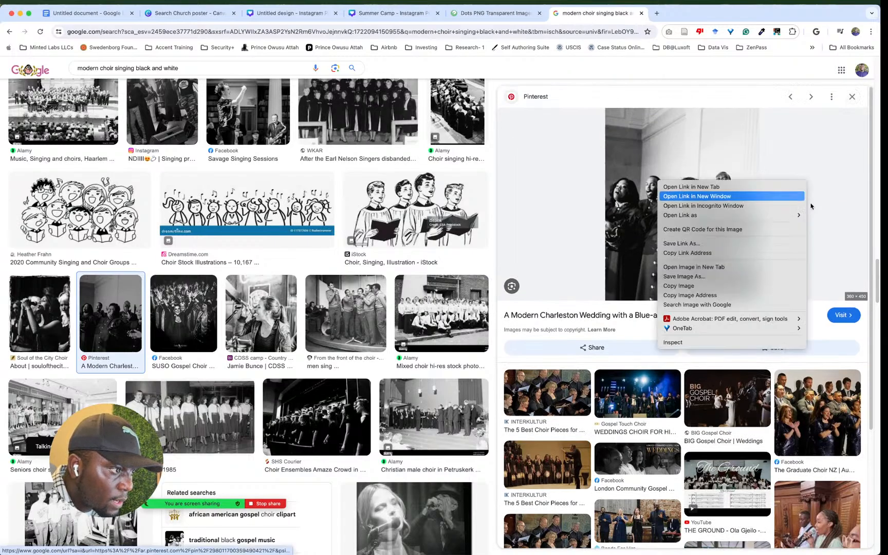
{"action": "left_click", "coordinate": [718, 267]}
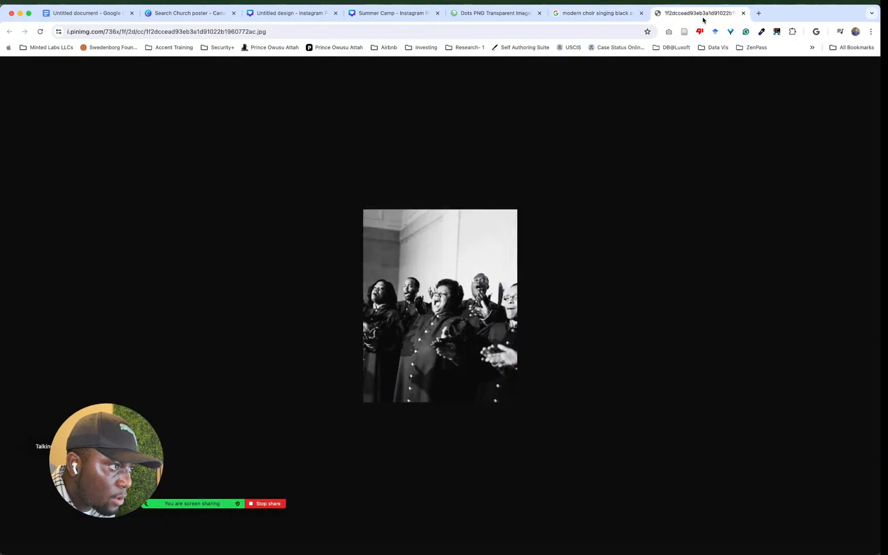
{"action": "left_click", "coordinate": [694, 13]}
{"action": "left_click", "coordinate": [634, 18]}
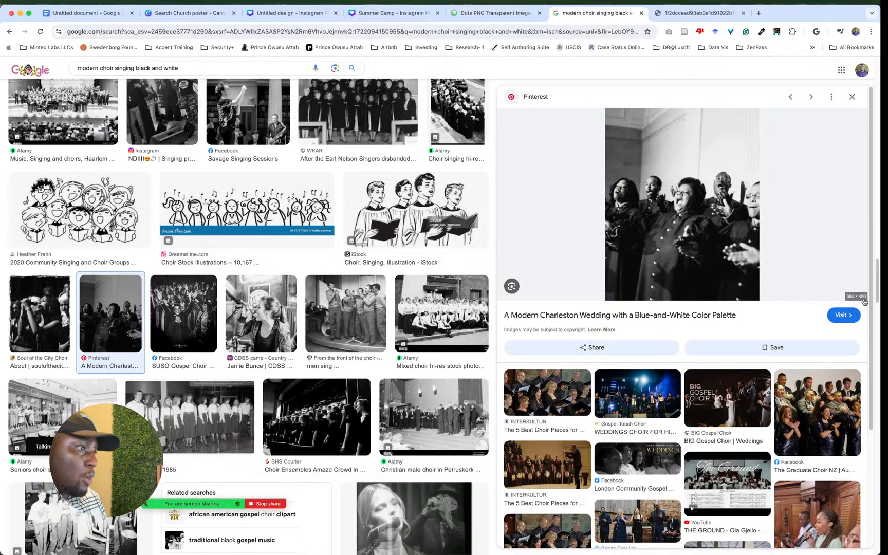
{"action": "left_click", "coordinate": [684, 12]}
{"action": "left_click", "coordinate": [601, 18]}
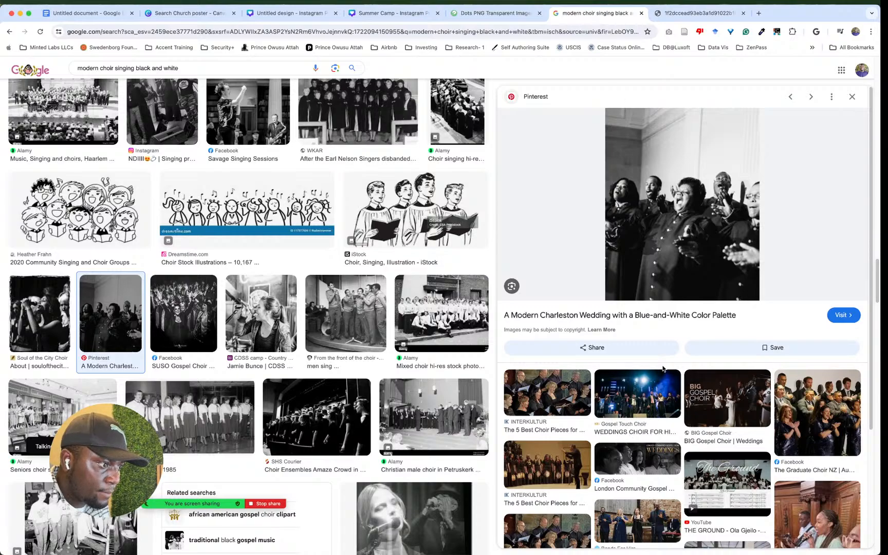
Step: Examine the related images and the main image results for an alternative black-and-white choir photo
{"action": "scroll", "coordinate": [664, 369], "scroll_direction": "down", "scroll_amount": 3}
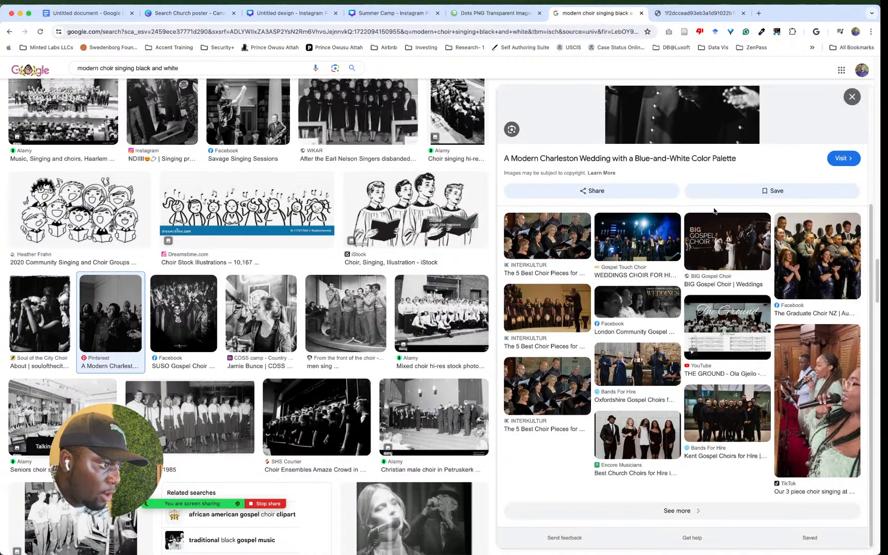
{"action": "scroll", "coordinate": [719, 219], "scroll_direction": "up", "scroll_amount": 3}
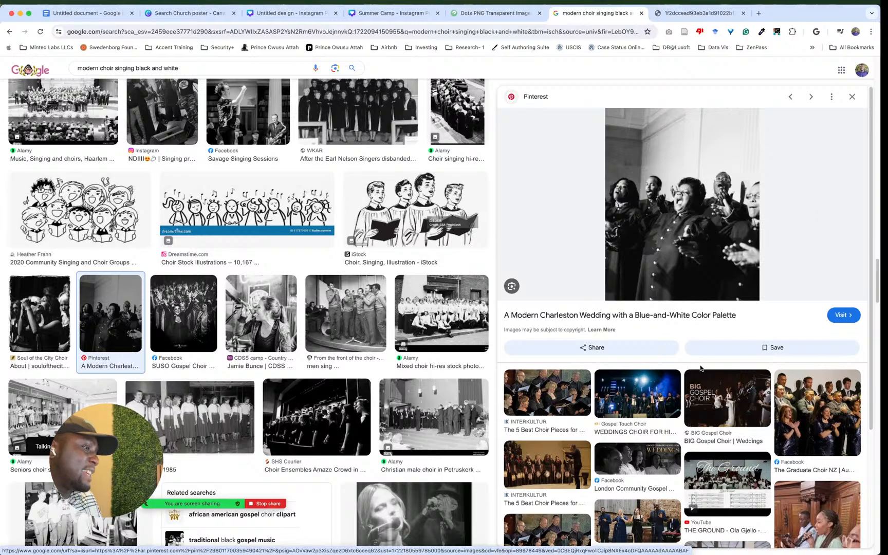
{"action": "scroll", "coordinate": [700, 367], "scroll_direction": "down", "scroll_amount": 3}
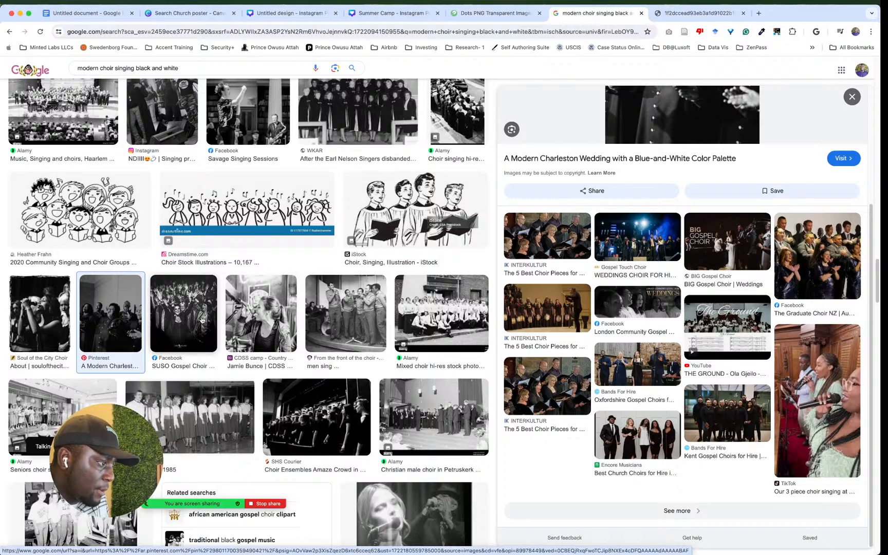
{"action": "scroll", "coordinate": [295, 264], "scroll_direction": "down", "scroll_amount": 6}
{"action": "scroll", "coordinate": [294, 264], "scroll_direction": "up", "scroll_amount": 3}
{"action": "scroll", "coordinate": [295, 264], "scroll_direction": "up", "scroll_amount": 5}
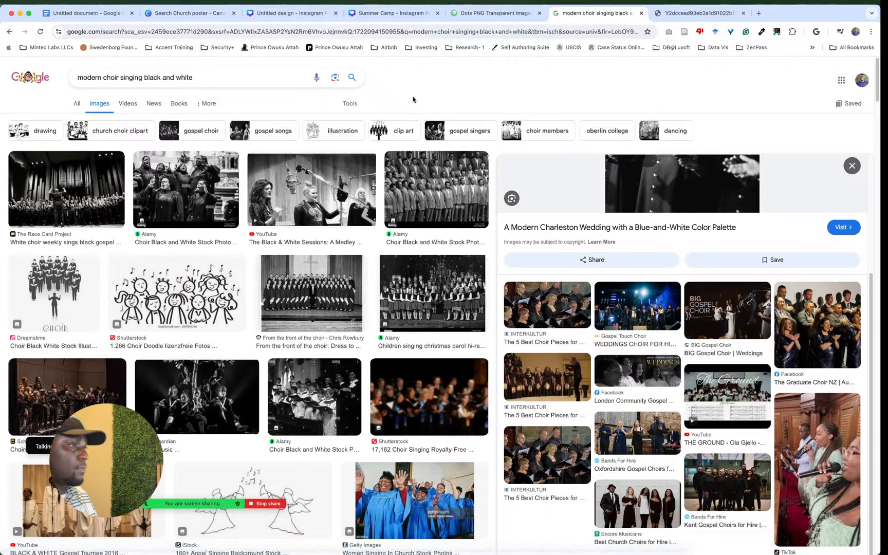
{"action": "scroll", "coordinate": [205, 203], "scroll_direction": "down", "scroll_amount": 12}
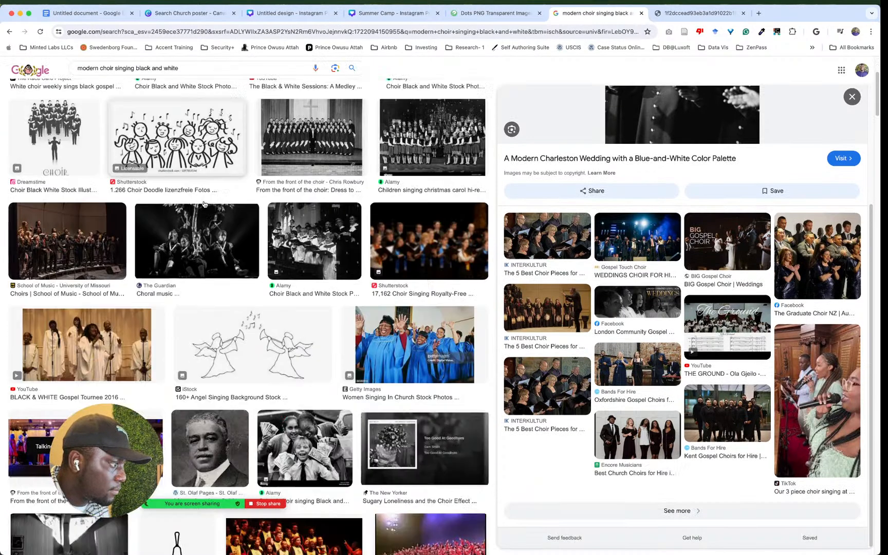
{"action": "scroll", "coordinate": [205, 203], "scroll_direction": "down", "scroll_amount": 5}
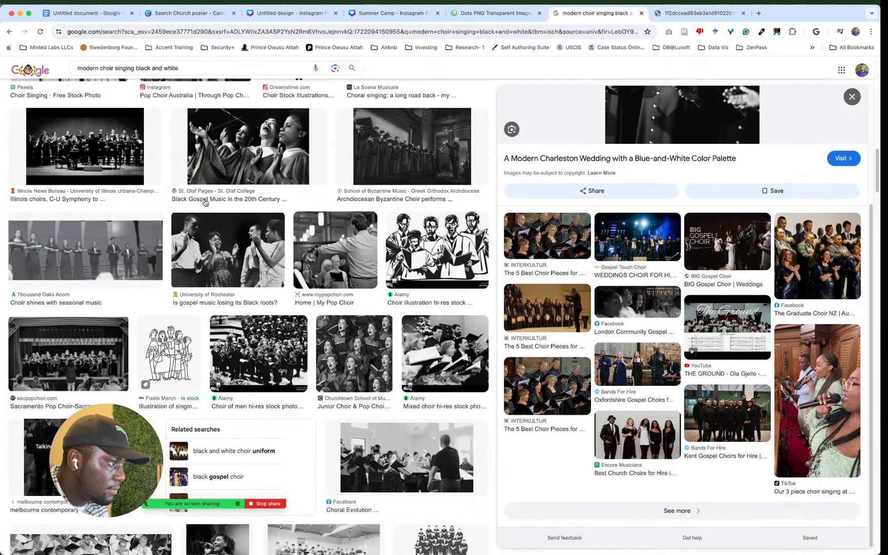
Step: Save the St. Olaf College black gospel singers photo to the Downloads folder as header_00017089-1
{"action": "left_click", "coordinate": [246, 134]}
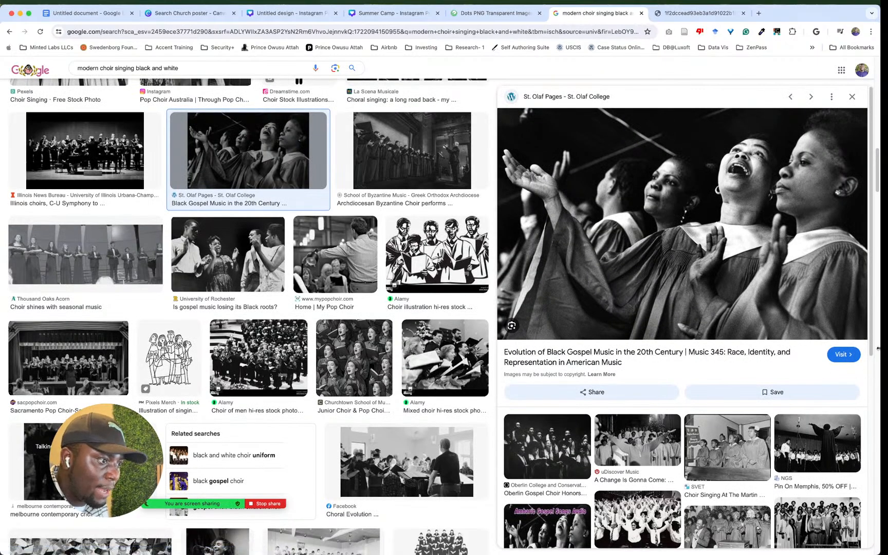
{"action": "right_click", "coordinate": [765, 248]}
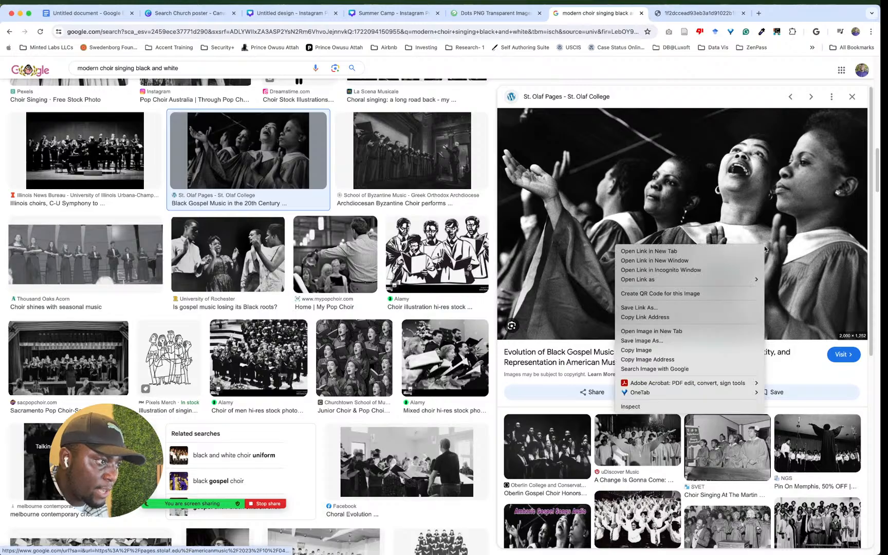
{"action": "left_click", "coordinate": [658, 341]}
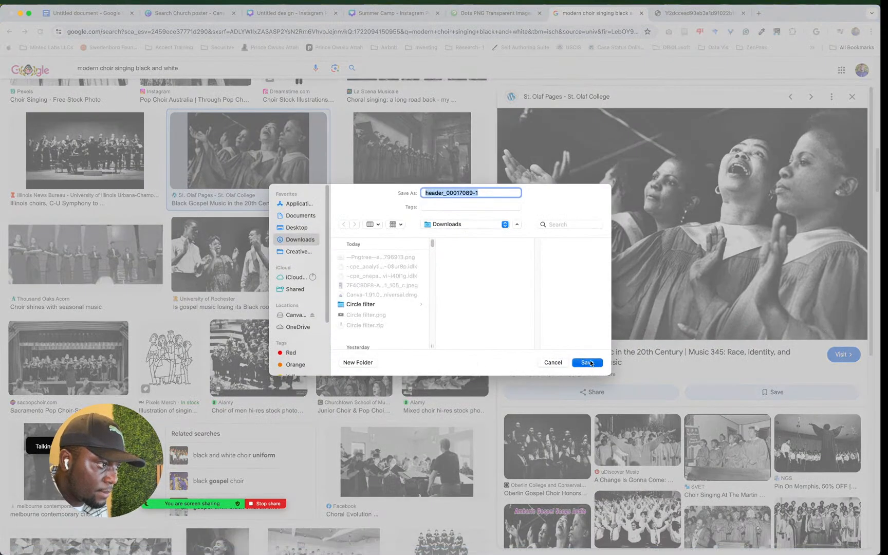
{"action": "left_click", "coordinate": [591, 363]}
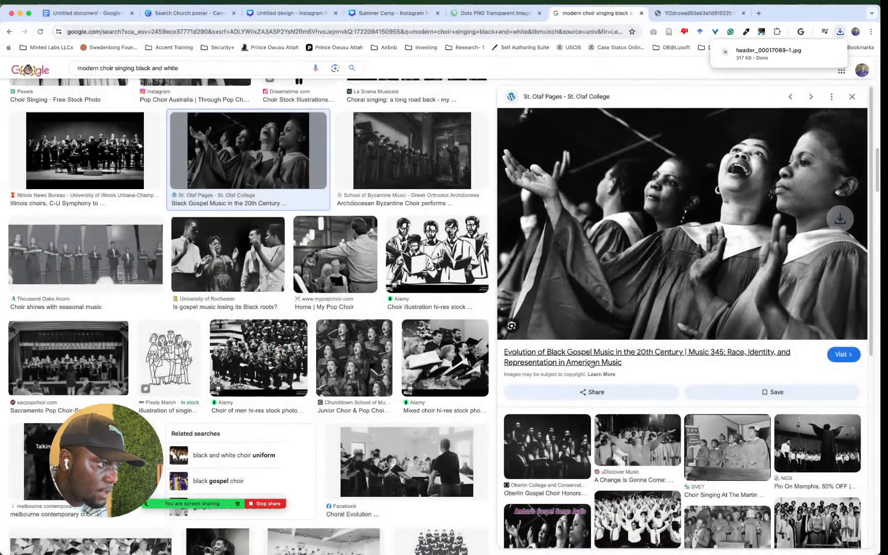
Step: Return to the untitled Instagram post design in Canva and bring up the Downloads folder in Finder over it
{"action": "left_click", "coordinate": [712, 13]}
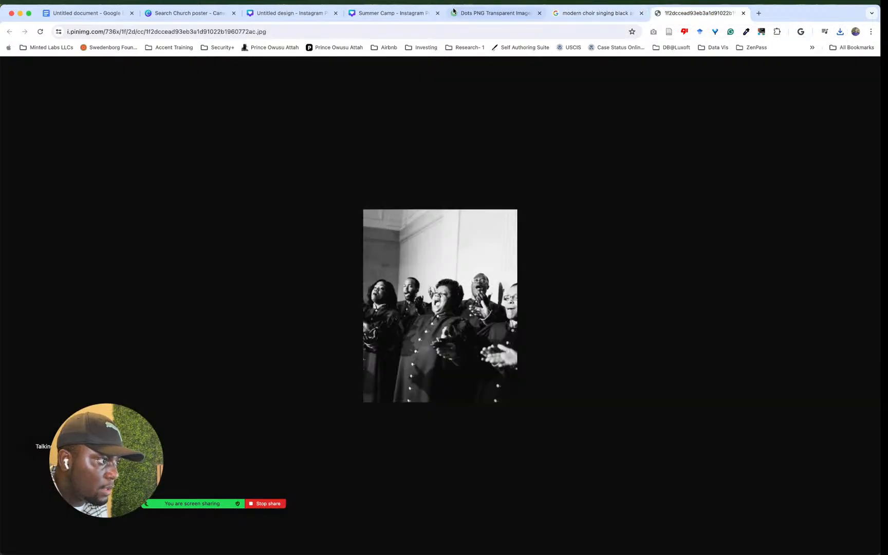
{"action": "left_click", "coordinate": [355, 13]}
{"action": "left_click", "coordinate": [288, 15]}
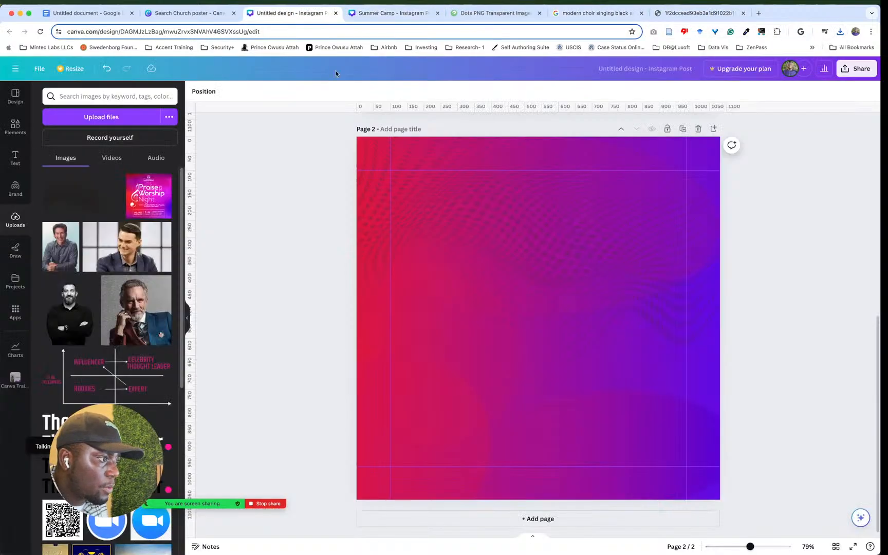
{"action": "mouse_move", "coordinate": [114, 553]}
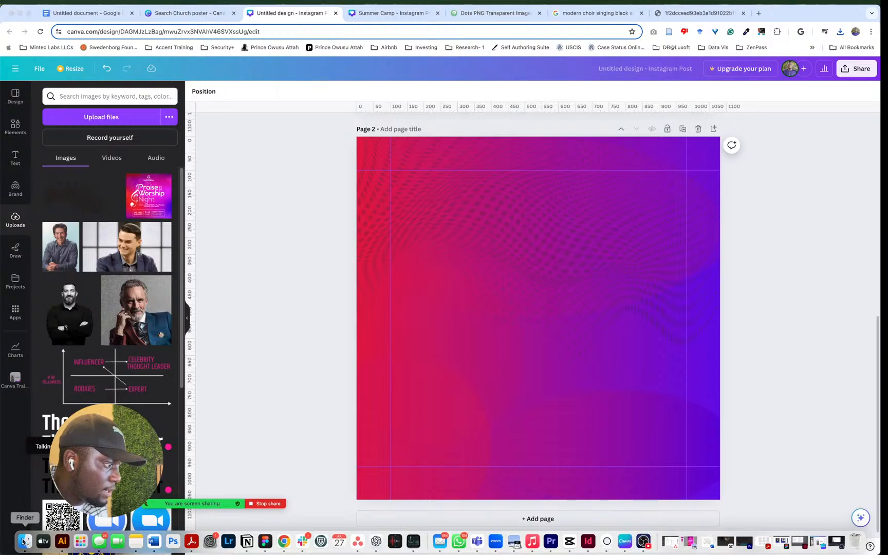
{"action": "left_click", "coordinate": [21, 543]}
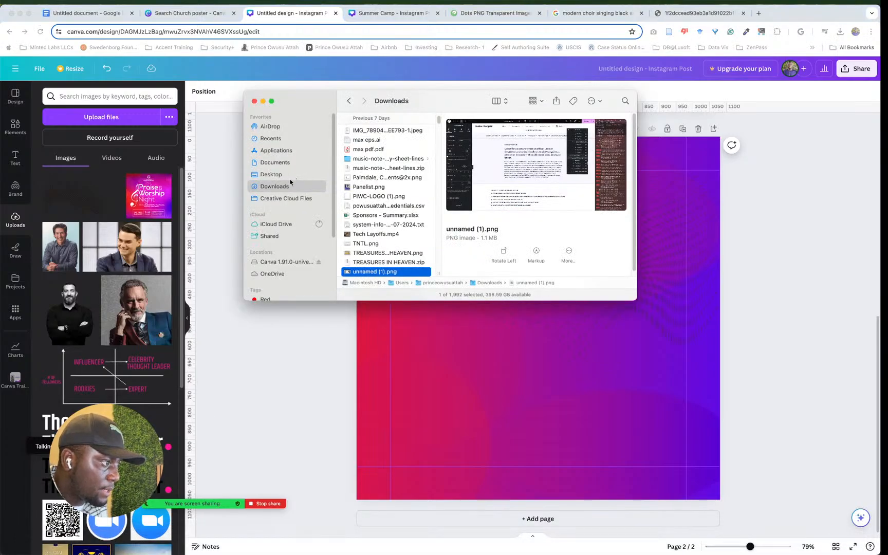
Step: Add header_00017089-1.jpg from the Downloads folder to page 2 of the design
{"action": "scroll", "coordinate": [379, 172], "scroll_direction": "up", "scroll_amount": 5}
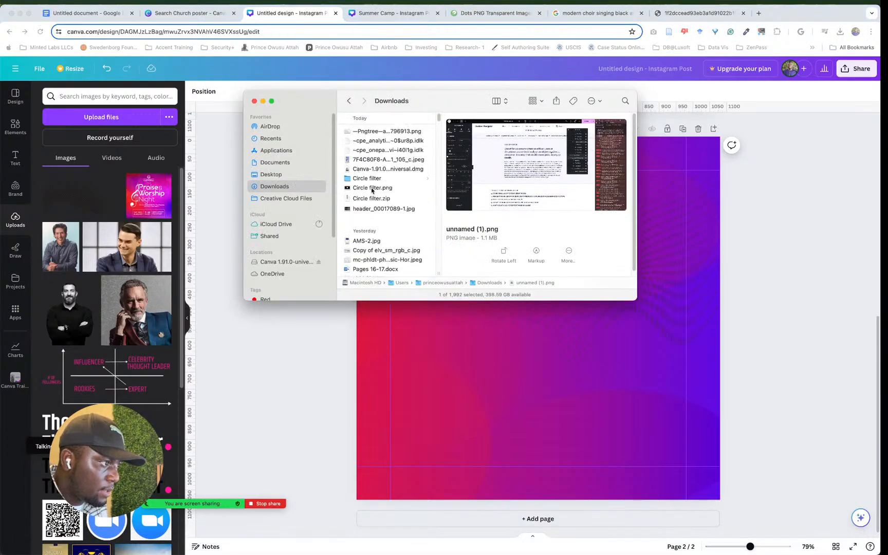
{"action": "left_click", "coordinate": [368, 209]}
{"action": "left_click_drag", "start_coordinate": [368, 209], "coordinate": [600, 395]}
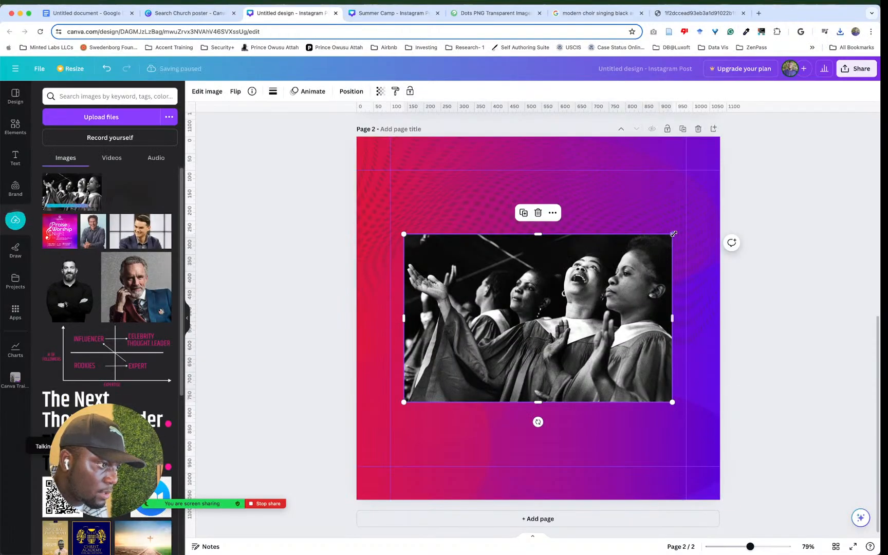
Step: Enlarge the choir photo until it covers all of page 2 and centre it horizontally on the page
{"action": "left_click_drag", "start_coordinate": [674, 234], "coordinate": [826, 137]}
{"action": "left_click_drag", "start_coordinate": [669, 288], "coordinate": [600, 253]}
{"action": "left_click_drag", "start_coordinate": [760, 368], "coordinate": [877, 484]}
{"action": "left_click_drag", "start_coordinate": [619, 297], "coordinate": [549, 333]}
{"action": "left_click_drag", "start_coordinate": [633, 320], "coordinate": [636, 280]}
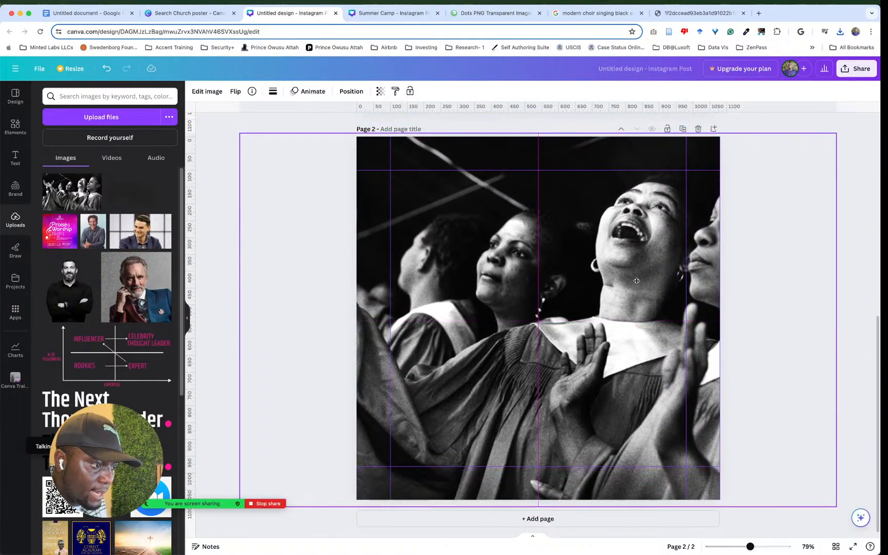
Step: Move the choir photo down the layer order to sit directly above the red-purple gradient square
{"action": "right_click", "coordinate": [609, 298]}
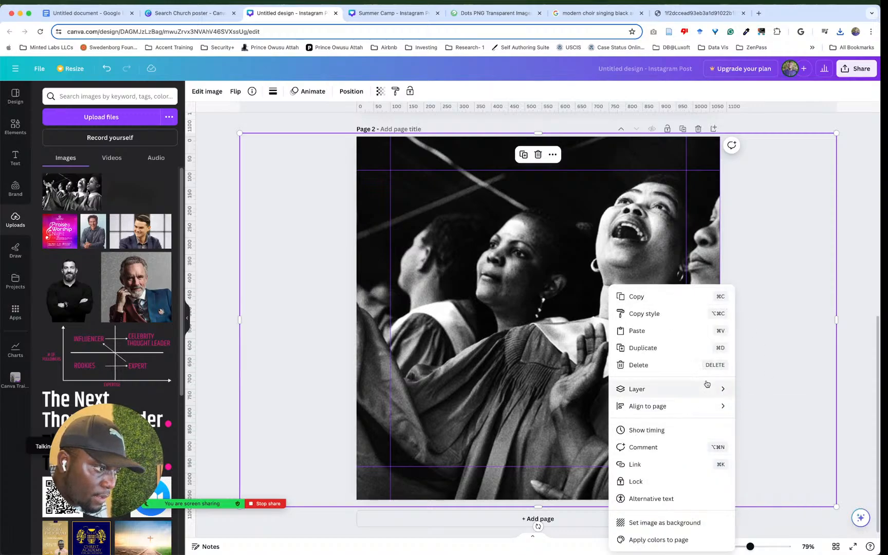
{"action": "mouse_move", "coordinate": [707, 383]}
{"action": "left_click", "coordinate": [753, 464]}
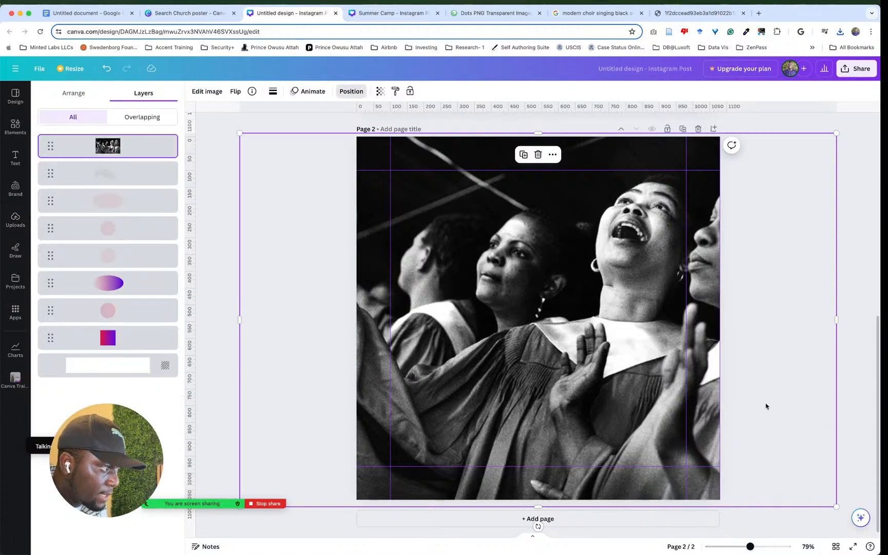
{"action": "left_click_drag", "start_coordinate": [101, 151], "coordinate": [106, 314]}
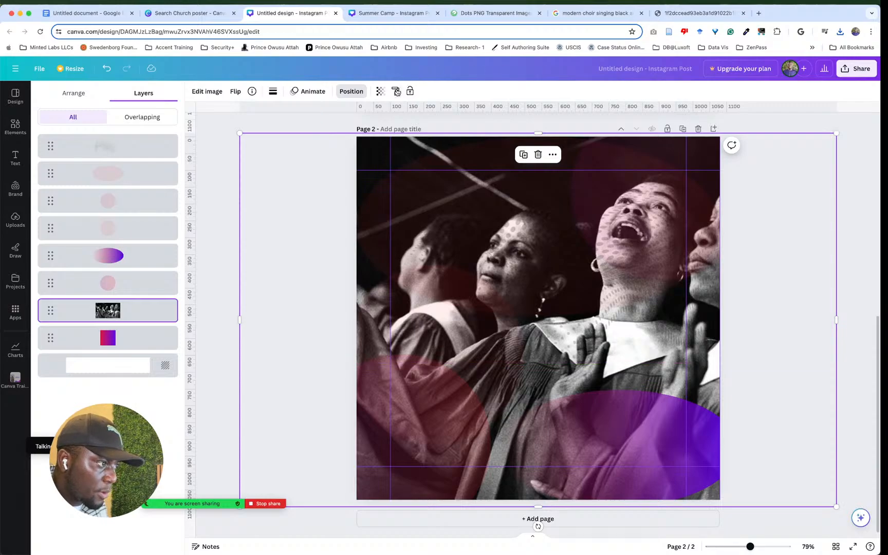
Step: Set the choir photo's transparency to 6
{"action": "left_click", "coordinate": [380, 91]}
{"action": "left_click_drag", "start_coordinate": [351, 131], "coordinate": [307, 129]}
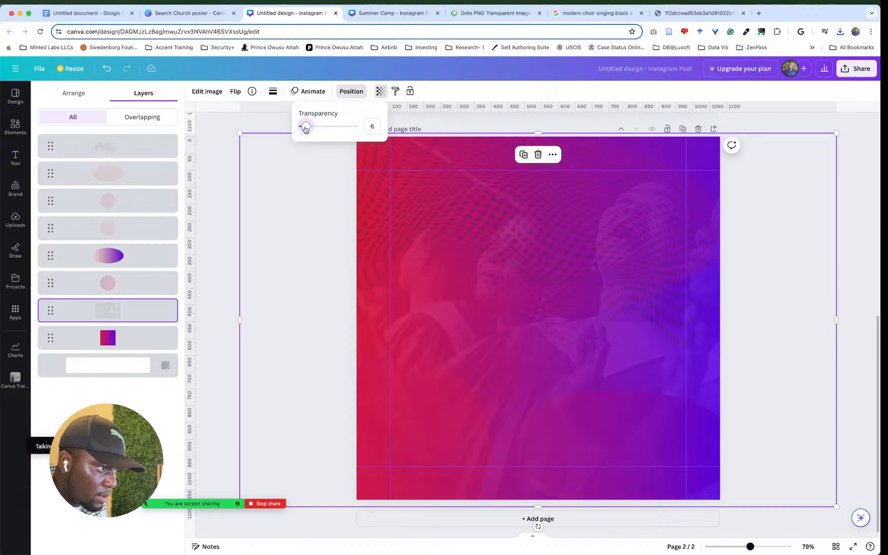
{"action": "left_click", "coordinate": [856, 142]}
{"action": "left_click", "coordinate": [857, 163]}
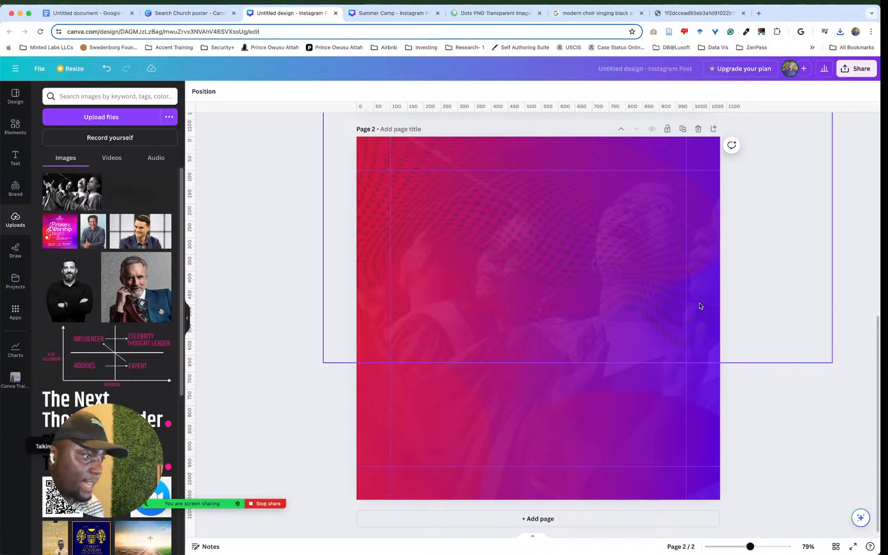
Step: Set the choir photo's transparency to 3 and deselect it
{"action": "left_click", "coordinate": [708, 381]}
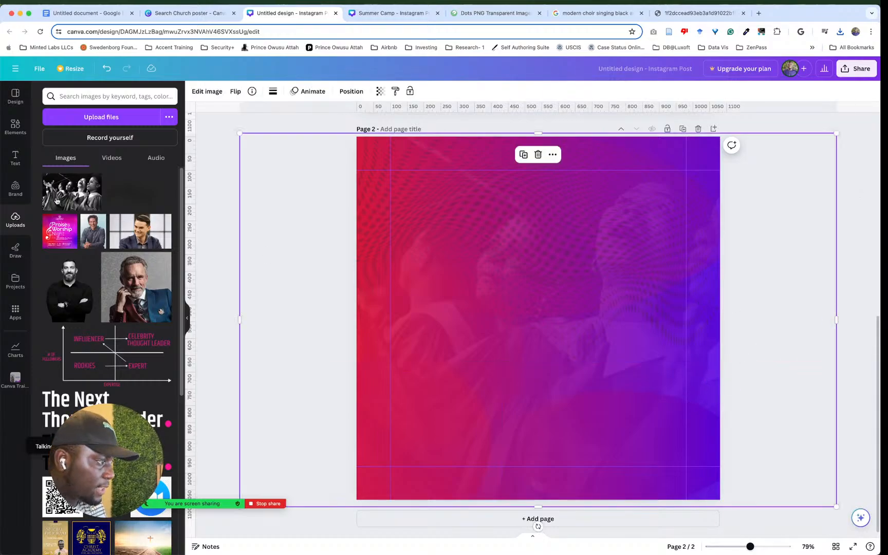
{"action": "left_click", "coordinate": [380, 91]}
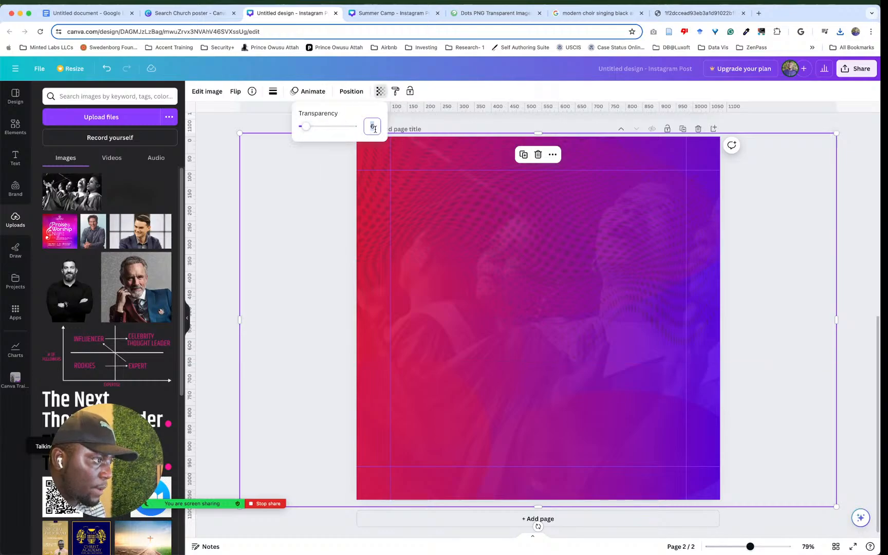
{"action": "left_click", "coordinate": [304, 133]}
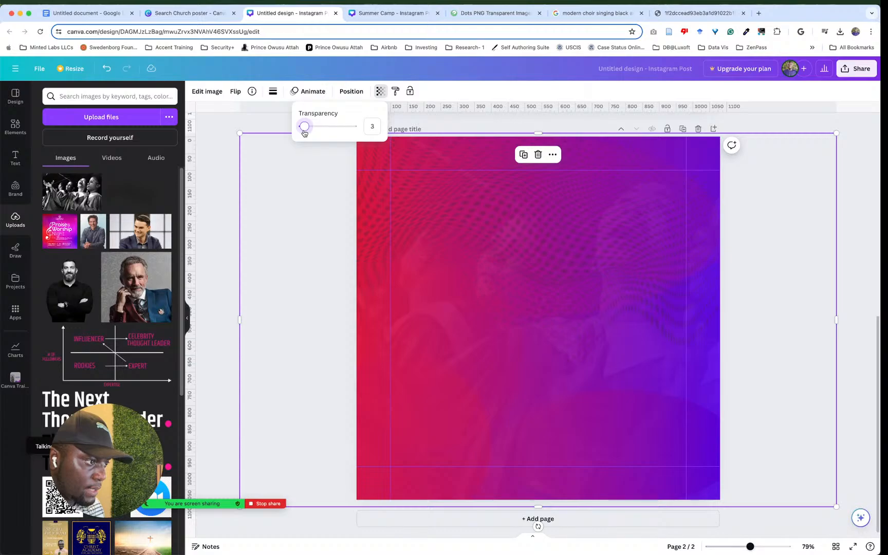
{"action": "left_click", "coordinate": [845, 291]}
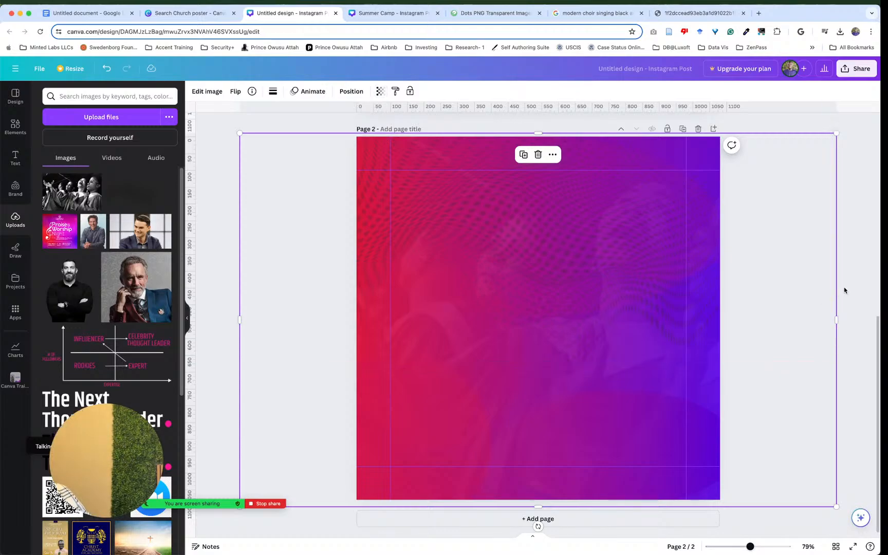
{"action": "left_click", "coordinate": [869, 320]}
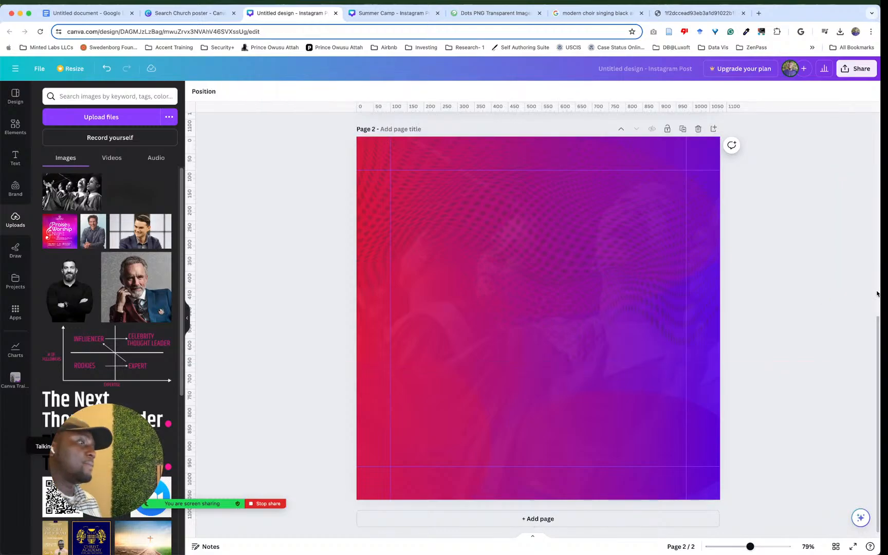
Step: Compare the background on page 2 with the original Praise & Worship Night poster on page 1
{"action": "scroll", "coordinate": [869, 288], "scroll_direction": "up", "scroll_amount": 8}
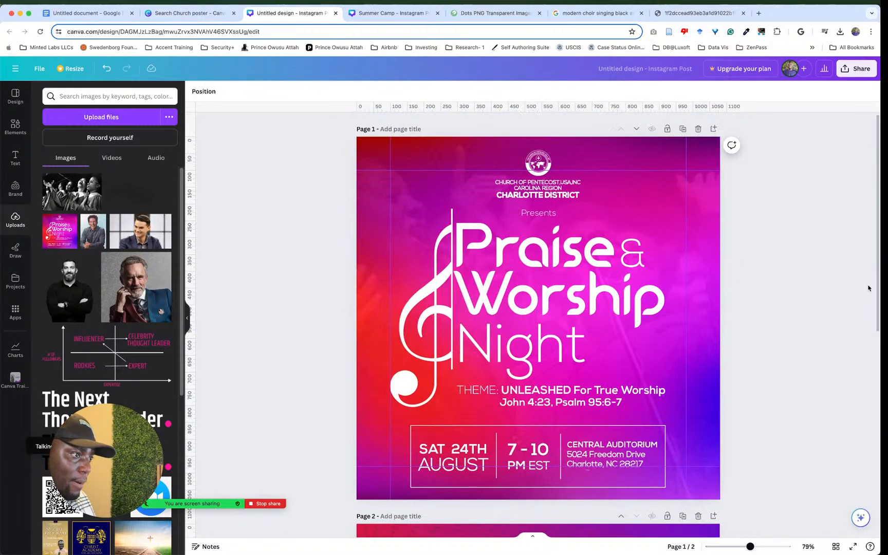
{"action": "scroll", "coordinate": [869, 288], "scroll_direction": "down", "scroll_amount": 10}
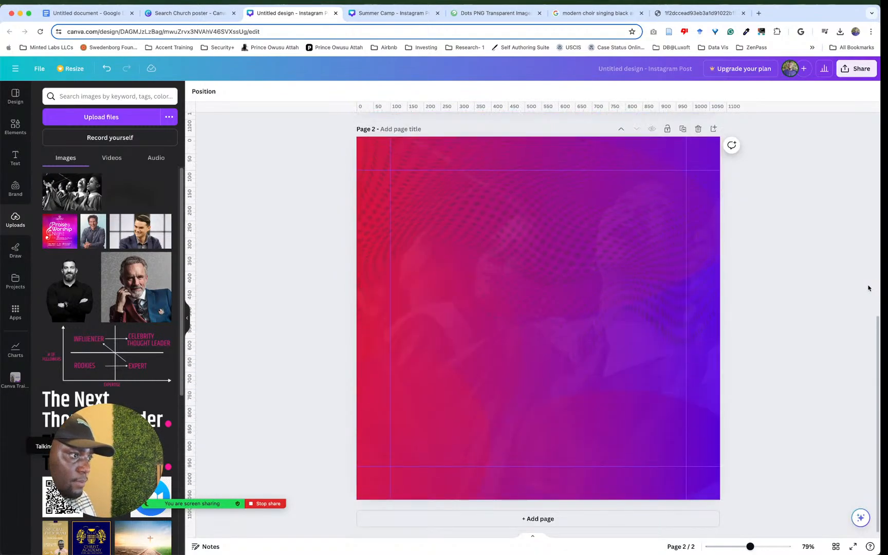
{"action": "scroll", "coordinate": [868, 288], "scroll_direction": "up", "scroll_amount": 5}
{"action": "scroll", "coordinate": [869, 289], "scroll_direction": "down", "scroll_amount": 5}
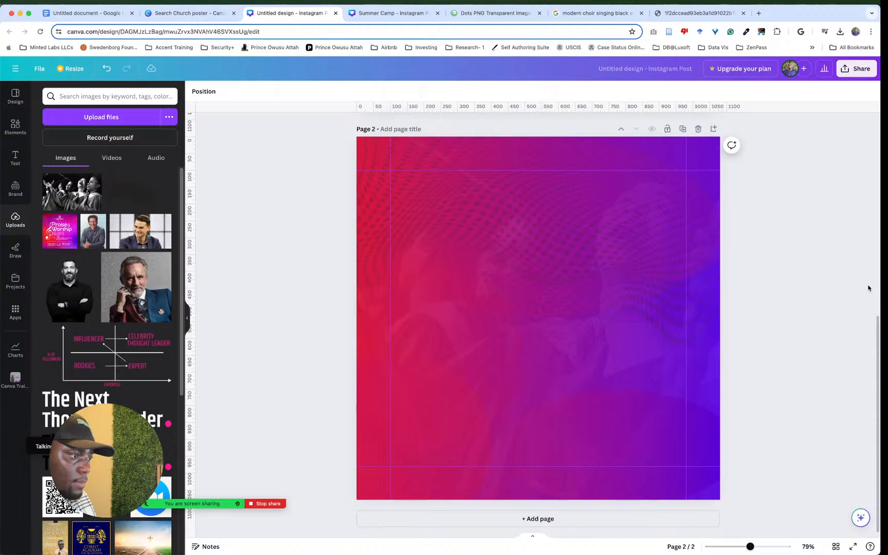
{"action": "scroll", "coordinate": [801, 274], "scroll_direction": "up", "scroll_amount": 7}
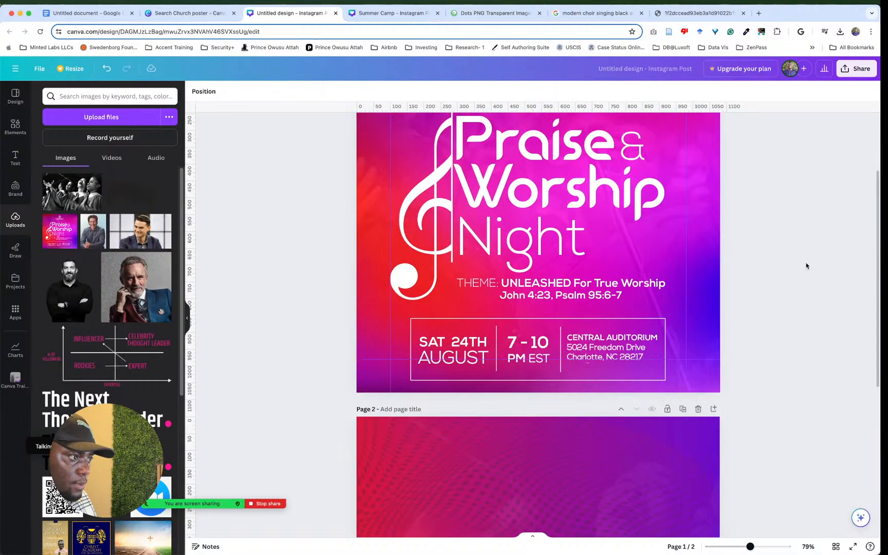
{"action": "scroll", "coordinate": [798, 260], "scroll_direction": "down", "scroll_amount": 1}
{"action": "left_click", "coordinate": [544, 218]}
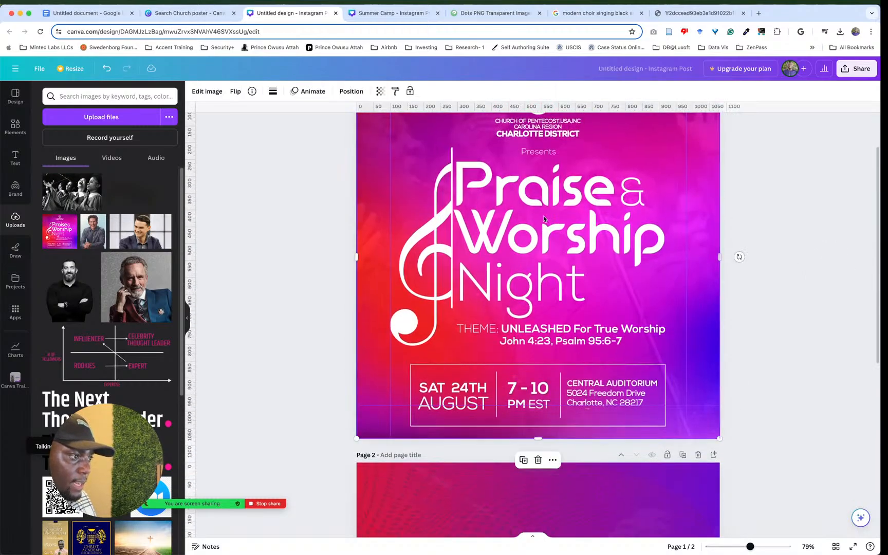
{"action": "scroll", "coordinate": [617, 226], "scroll_direction": "down", "scroll_amount": 5}
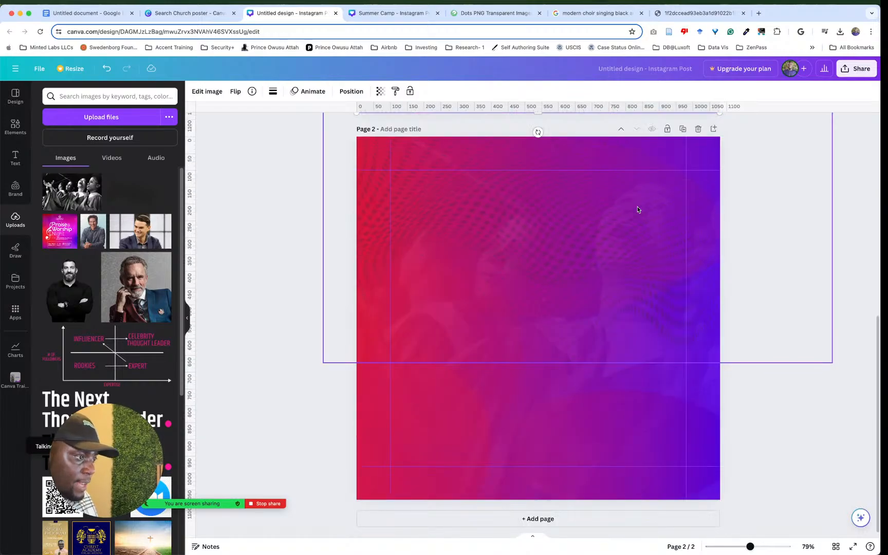
{"action": "key", "text": "t"}
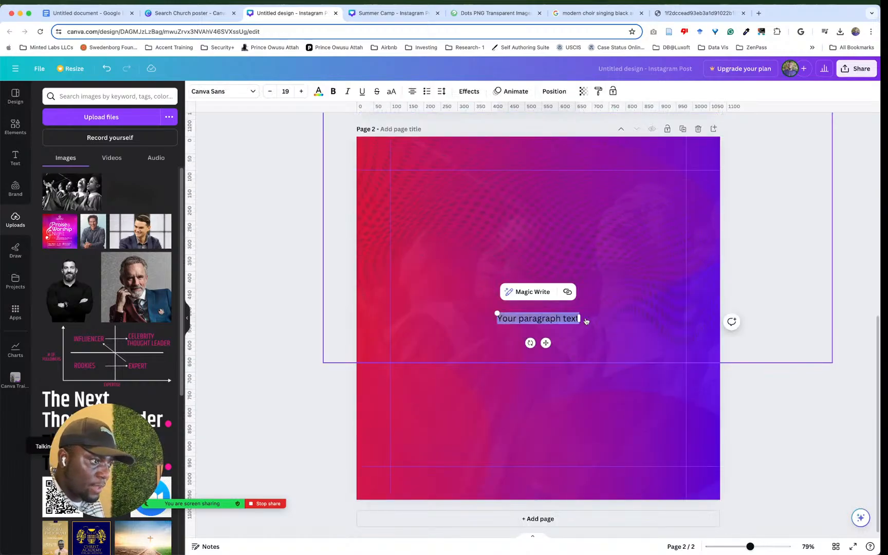
{"action": "left_click", "coordinate": [829, 305]}
{"action": "left_click", "coordinate": [520, 322]}
{"action": "key", "text": "Delete"}
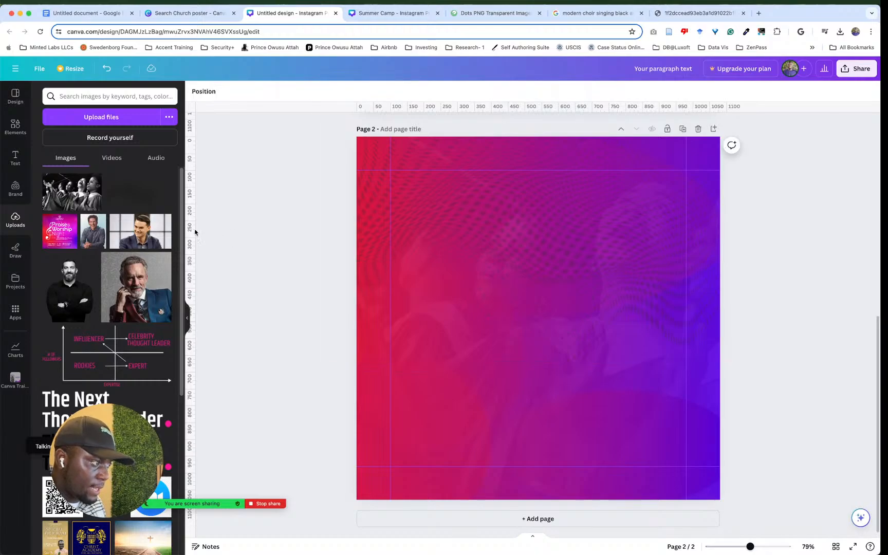
Step: Add a default heading text box to page 2
{"action": "left_click", "coordinate": [15, 159]}
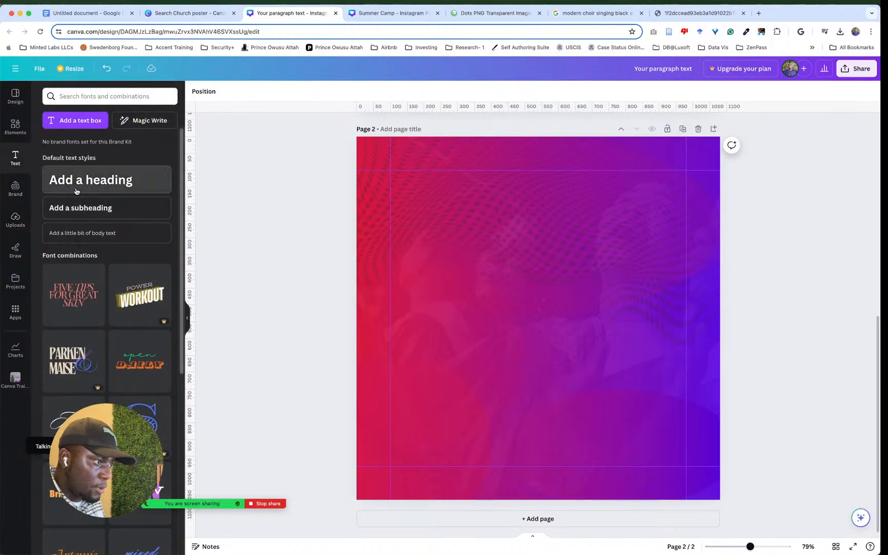
{"action": "left_click", "coordinate": [76, 191]}
{"action": "left_click", "coordinate": [741, 345]}
{"action": "scroll", "coordinate": [692, 252], "scroll_direction": "up", "scroll_amount": 7}
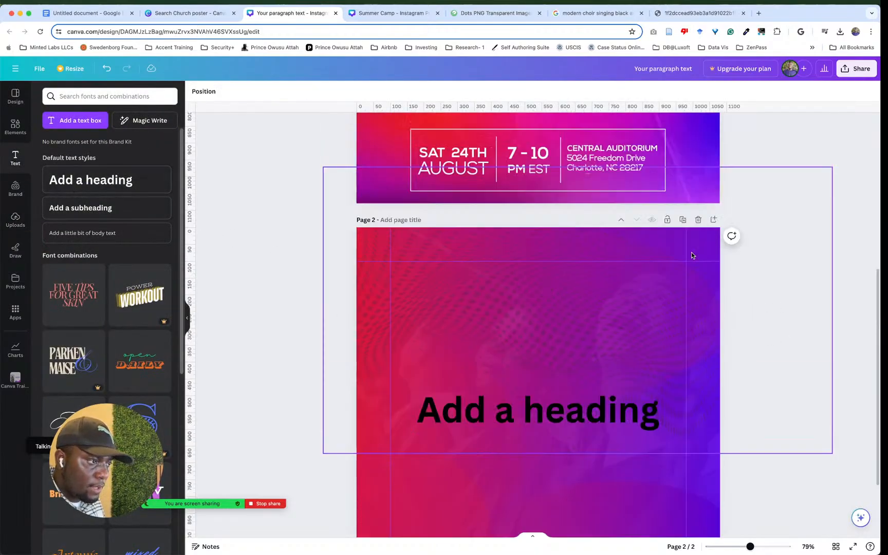
{"action": "scroll", "coordinate": [691, 252], "scroll_direction": "down", "scroll_amount": 4}
{"action": "scroll", "coordinate": [691, 252], "scroll_direction": "down", "scroll_amount": 3}
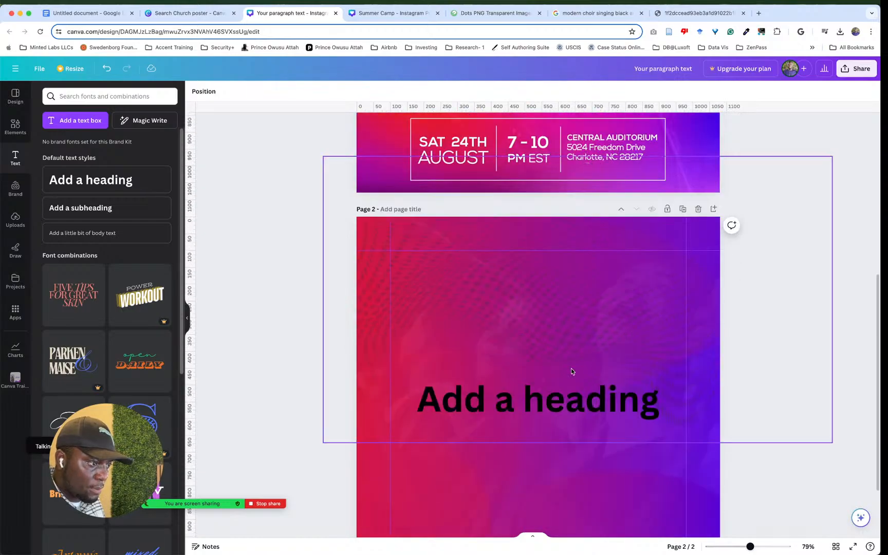
Step: Replace the heading's placeholder text with "Praise"
{"action": "left_click", "coordinate": [564, 395]}
{"action": "left_click", "coordinate": [564, 395]}
{"action": "type", "text": "P"}
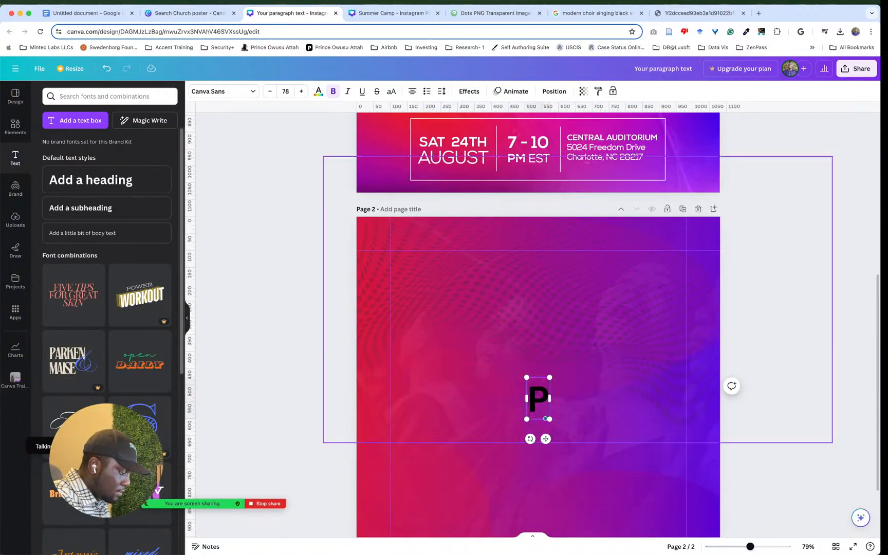
{"action": "type", "text": "raise and"}
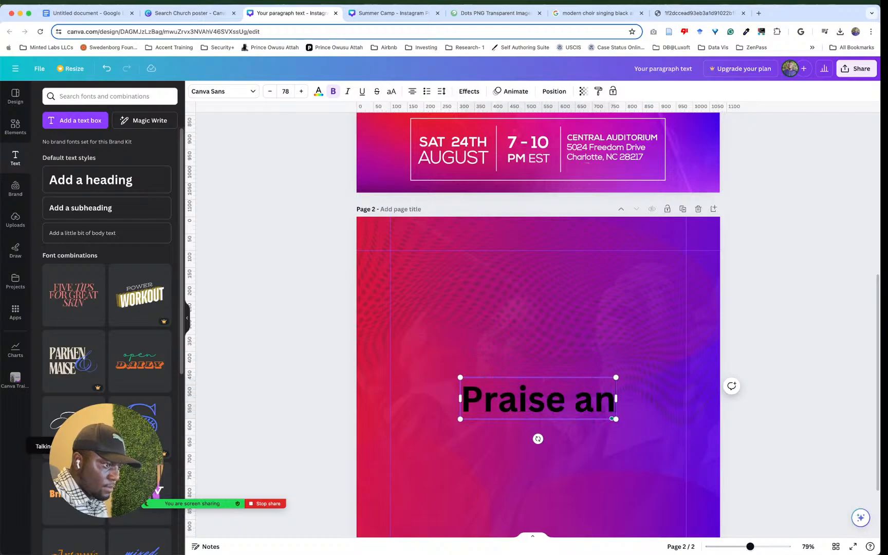
{"action": "key", "text": "BackSpace"}
{"action": "key", "text": "BackSpace"}
{"action": "key", "text": "BackSpace"}
{"action": "key", "text": "BackSpace"}
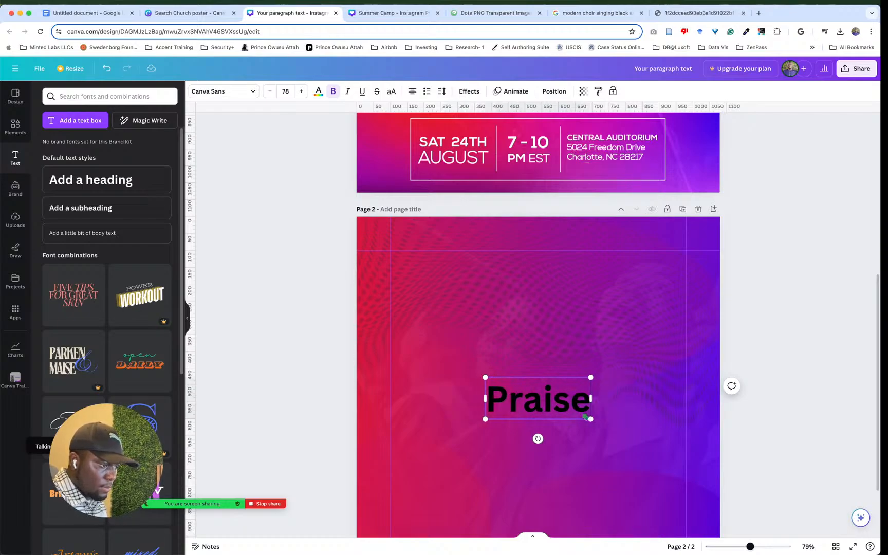
Step: Check the title wording on page 1 and complete the page 2 heading as "Praise &"
{"action": "scroll", "coordinate": [678, 301], "scroll_direction": "up", "scroll_amount": 3}
{"action": "scroll", "coordinate": [678, 300], "scroll_direction": "up", "scroll_amount": 3}
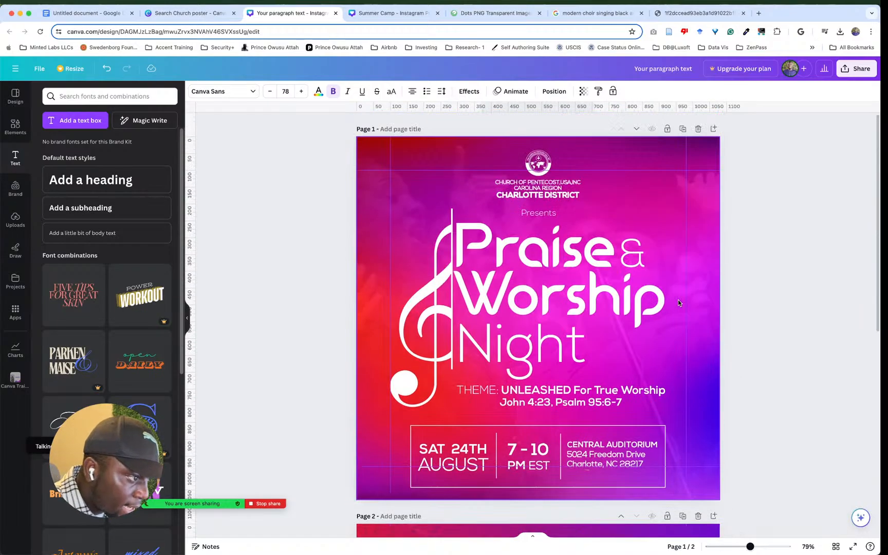
{"action": "scroll", "coordinate": [678, 300], "scroll_direction": "down", "scroll_amount": 6}
{"action": "mouse_move", "coordinate": [588, 401]}
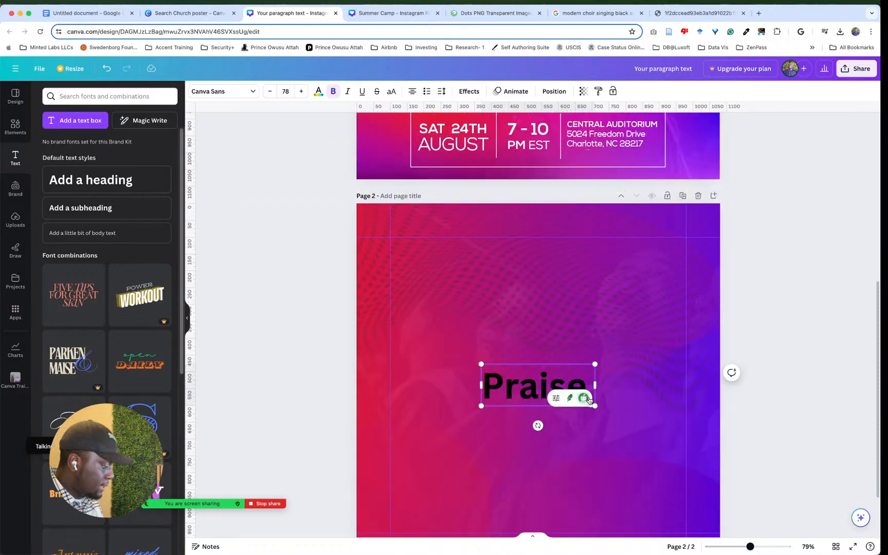
{"action": "type", "text": "&"}
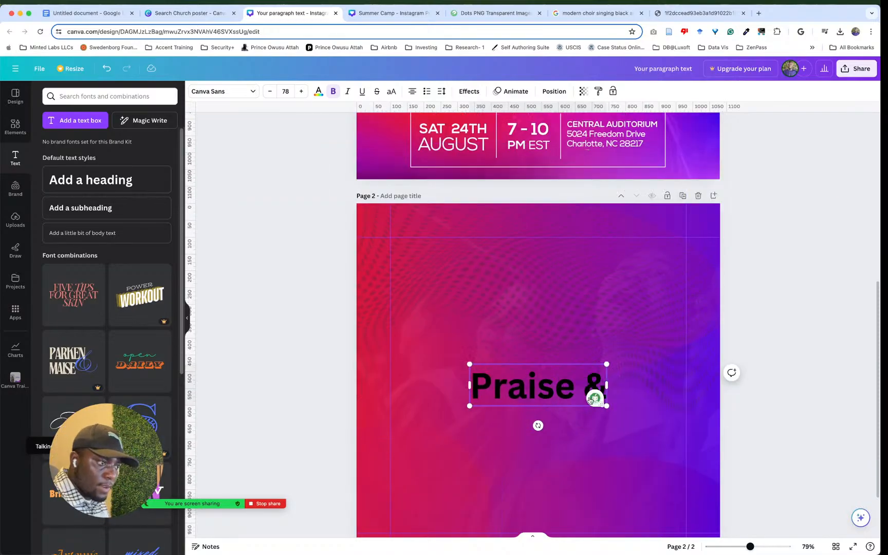
{"action": "left_click", "coordinate": [786, 391]}
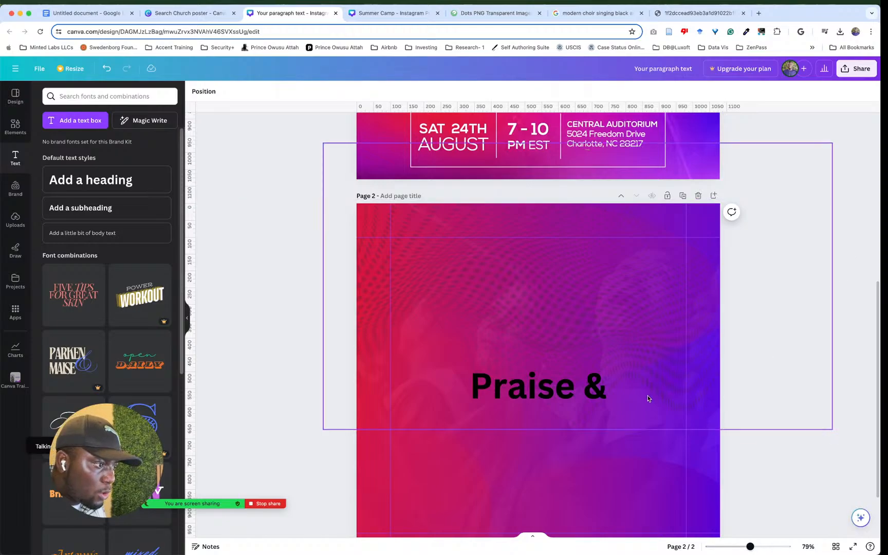
Step: Move the "Praise &" heading to the upper part of page 2 and enlarge it to font size 111
{"action": "left_click", "coordinate": [586, 396]}
{"action": "left_click_drag", "start_coordinate": [578, 400], "coordinate": [624, 325]}
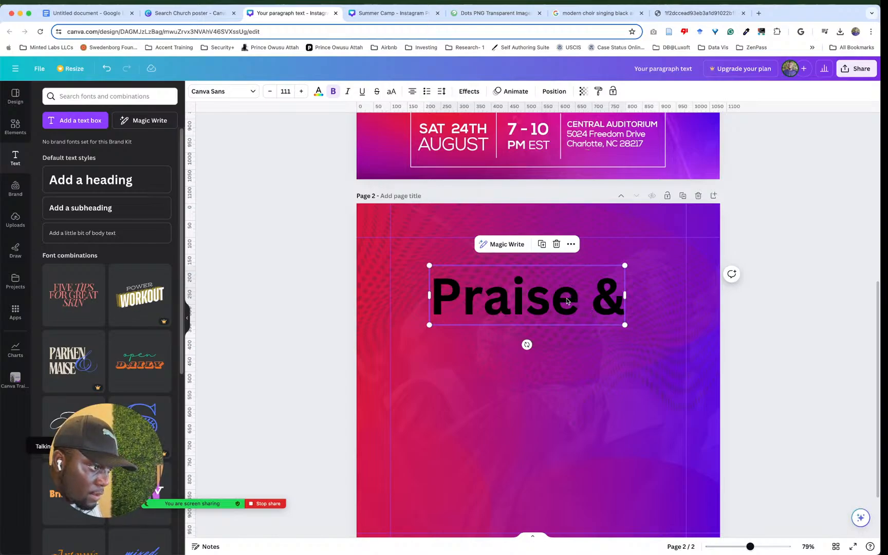
{"action": "left_click_drag", "start_coordinate": [568, 304], "coordinate": [566, 354]}
{"action": "left_click", "coordinate": [769, 298]}
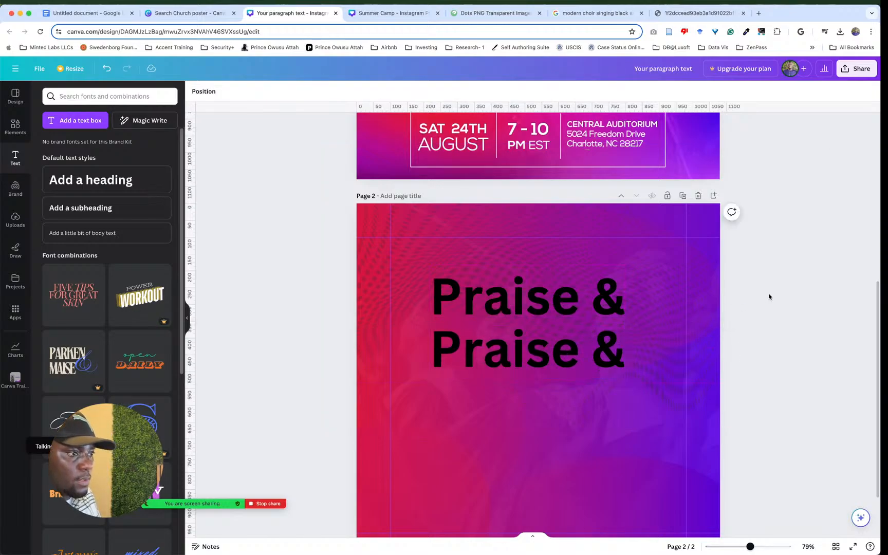
{"action": "left_click", "coordinate": [597, 345]}
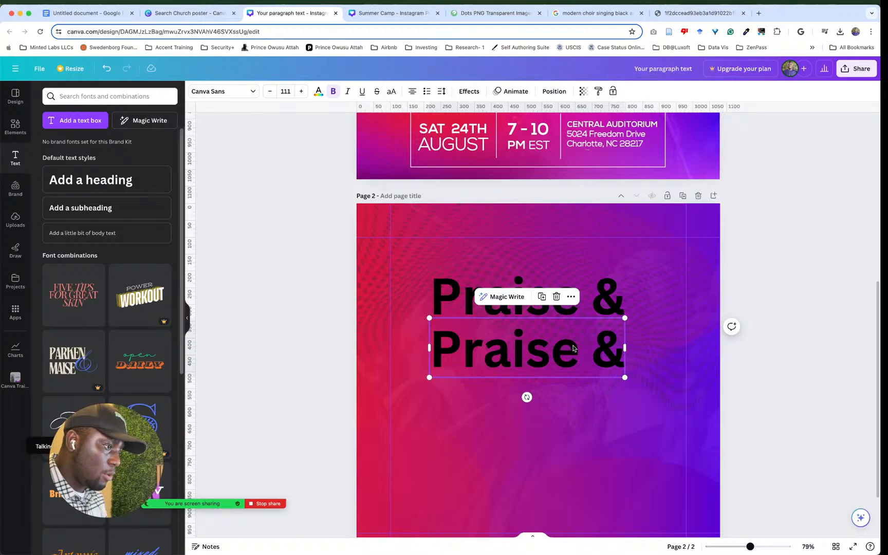
{"action": "key", "text": "Delete"}
{"action": "left_click", "coordinate": [584, 314]}
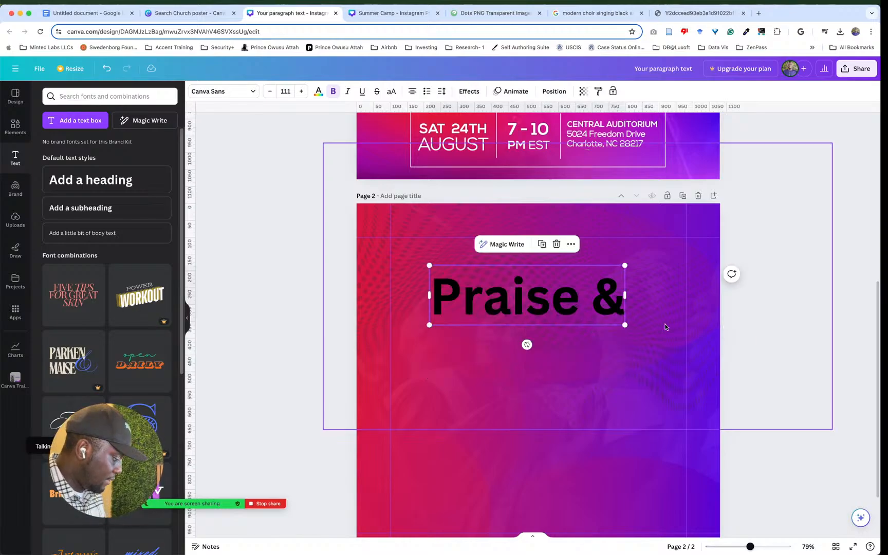
Step: Duplicate the "Praise &" heading directly below itself on page 2 and colour both text lines white
{"action": "left_click_drag", "start_coordinate": [586, 309], "coordinate": [577, 353]}
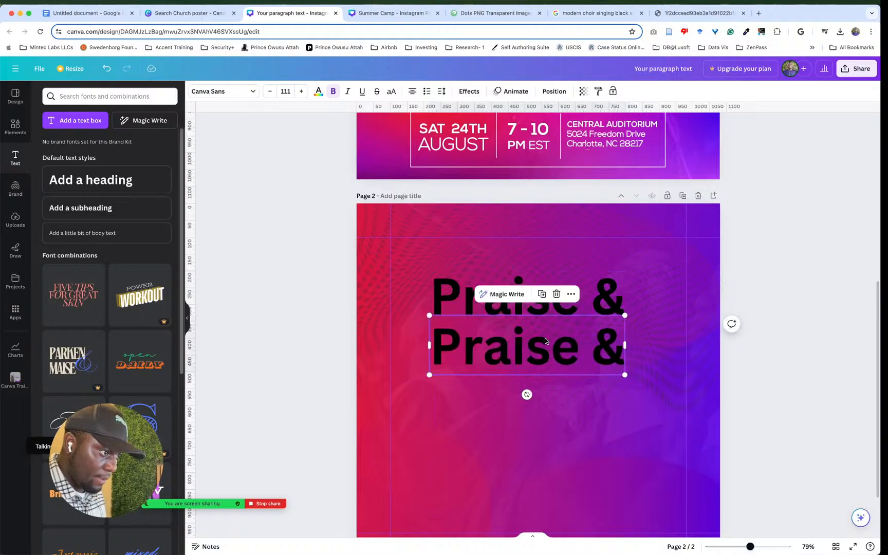
{"action": "left_click", "coordinate": [574, 310]}
{"action": "left_click", "coordinate": [568, 349], "text": "shift"}
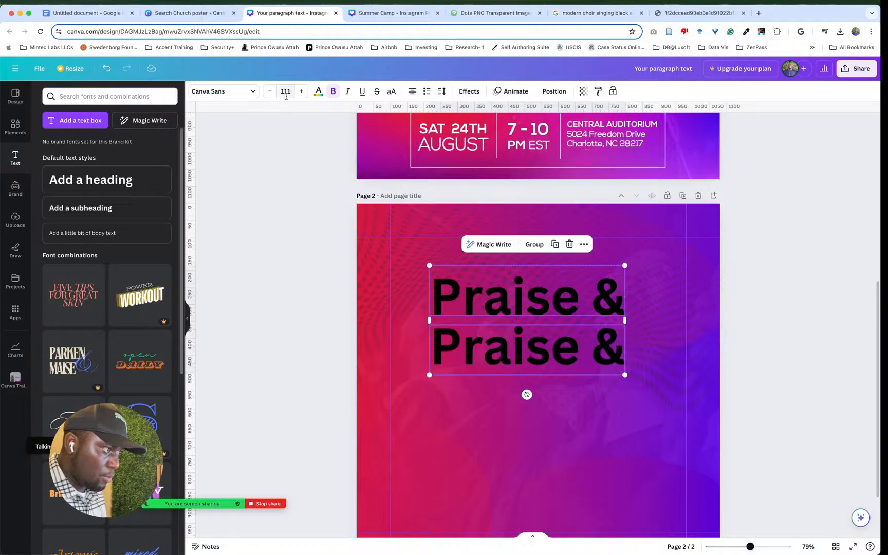
{"action": "left_click", "coordinate": [318, 92]}
{"action": "left_click", "coordinate": [93, 143]}
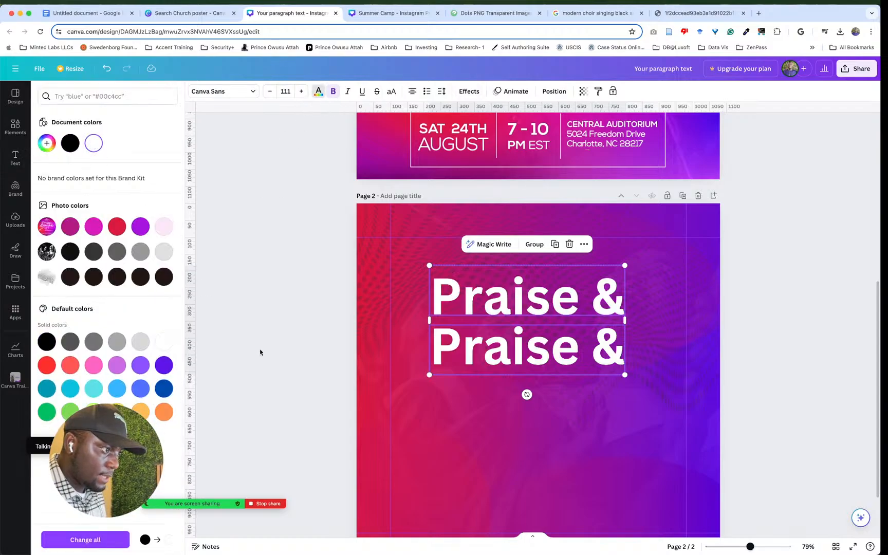
Step: Replace the text of the lower "Praise &" copy with "Worship"
{"action": "left_click", "coordinate": [722, 409]}
{"action": "double_click", "coordinate": [527, 341]}
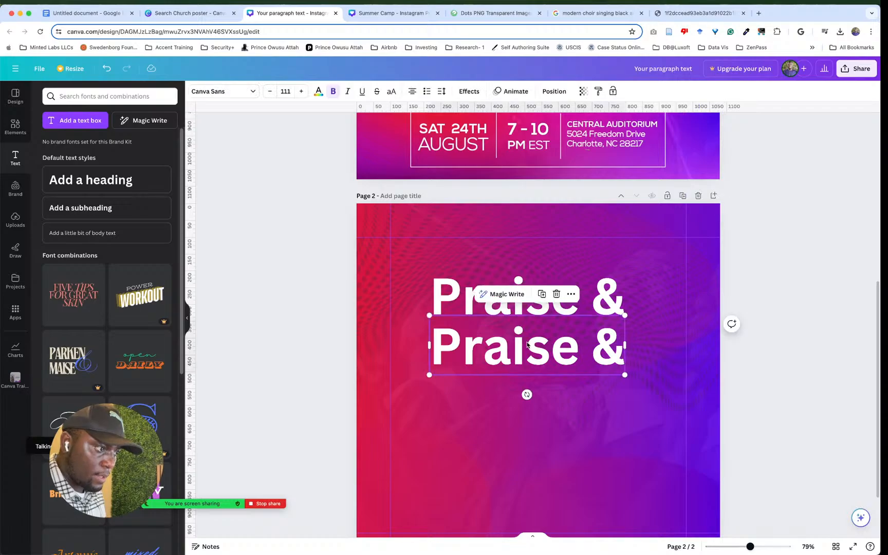
{"action": "type", "text": "Whot"}
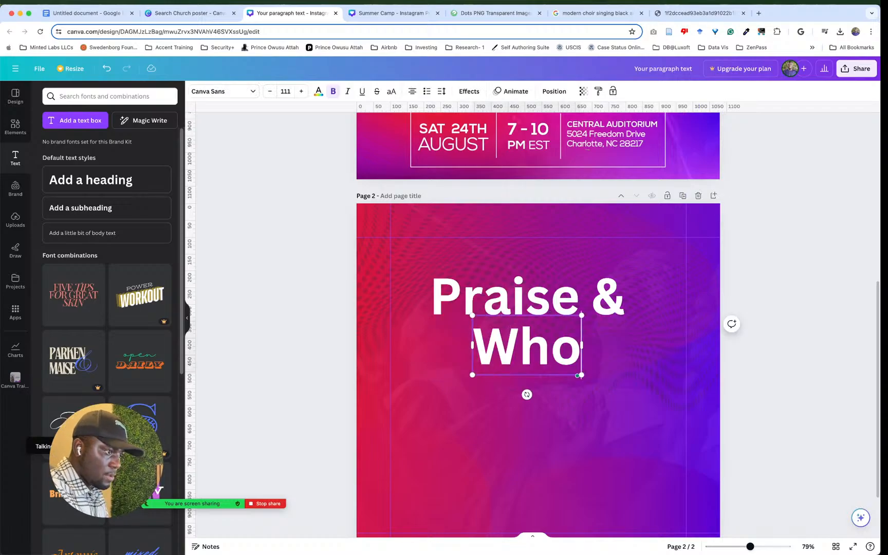
{"action": "key", "text": "BackSpace"}
{"action": "key", "text": "BackSpace"}
{"action": "key", "text": "BackSpace"}
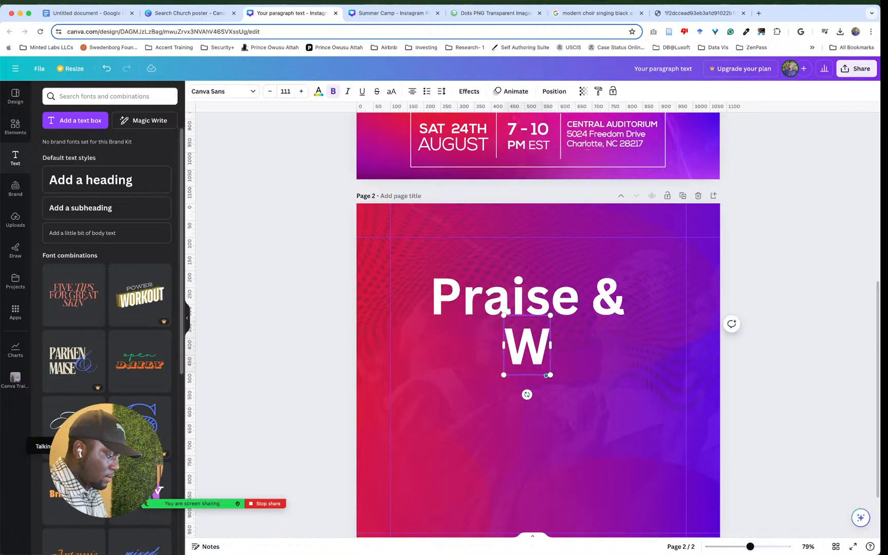
{"action": "type", "text": "orship"}
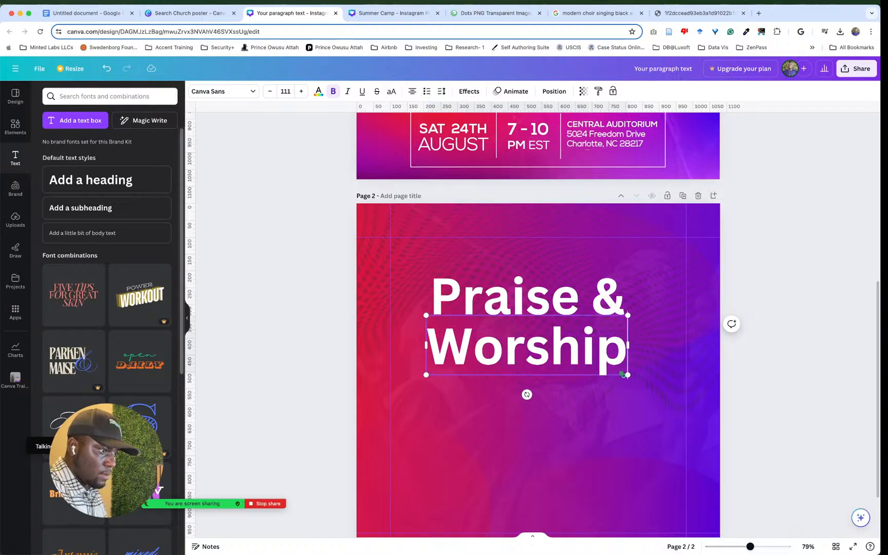
{"action": "left_click", "coordinate": [763, 286]}
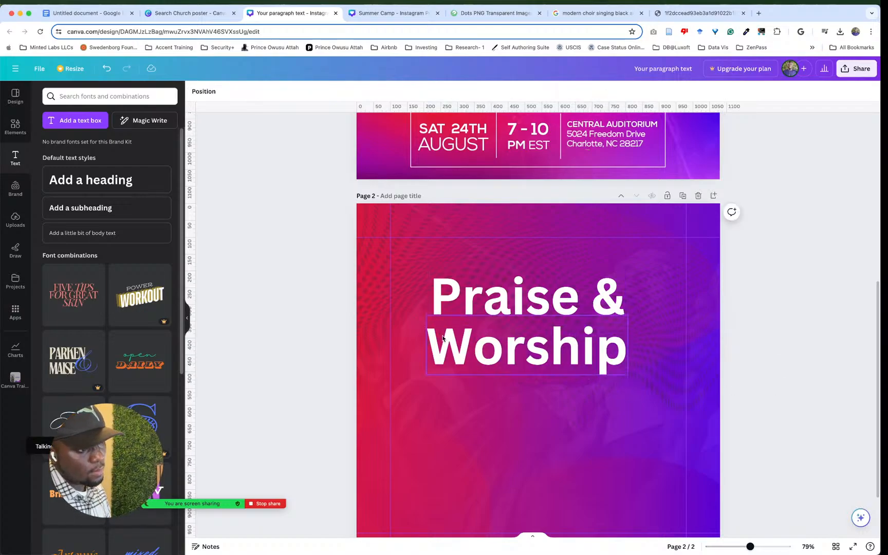
Step: Duplicate the "Worship" line directly below itself and replace the copy's text with "Night"
{"action": "left_click", "coordinate": [447, 326]}
{"action": "left_click", "coordinate": [468, 305], "text": "shift"}
{"action": "scroll", "coordinate": [590, 300], "scroll_direction": "up", "scroll_amount": 5}
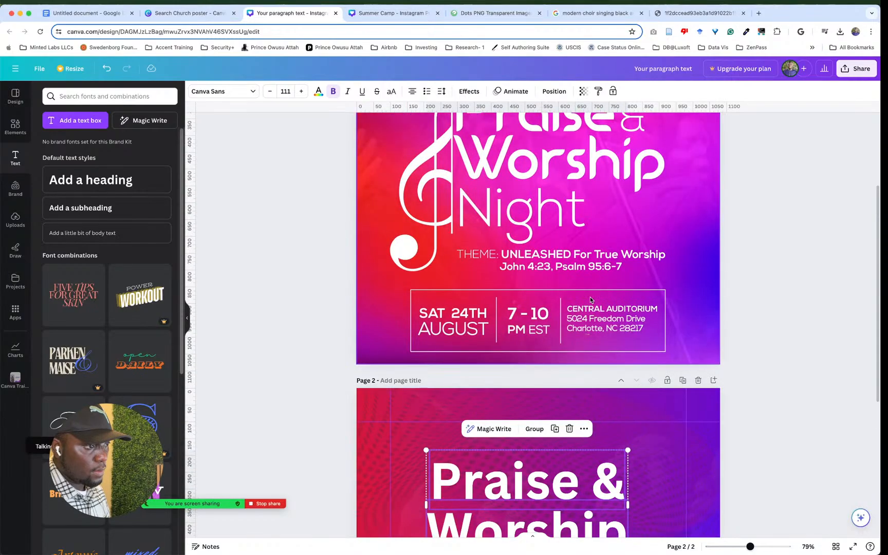
{"action": "scroll", "coordinate": [590, 296], "scroll_direction": "down", "scroll_amount": 5}
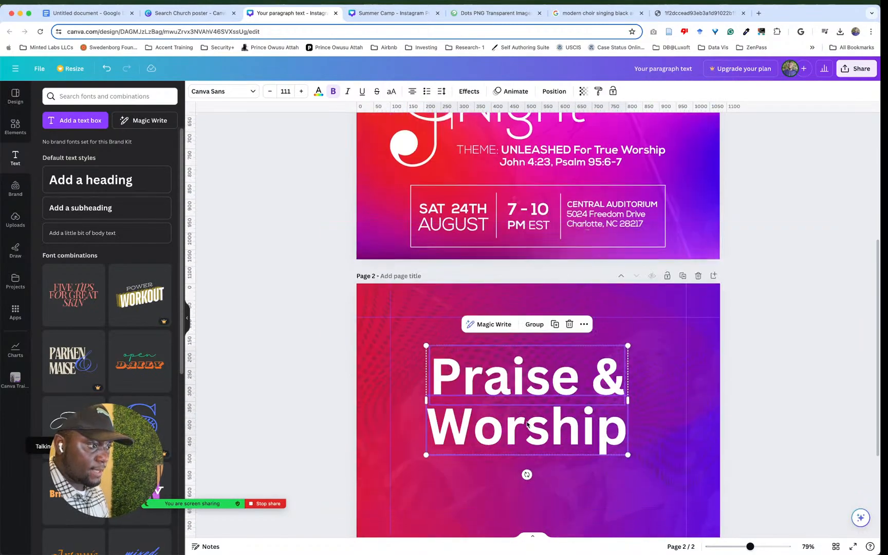
{"action": "left_click", "coordinate": [755, 438]}
{"action": "left_click", "coordinate": [520, 424]}
{"action": "key", "text": "super+d"}
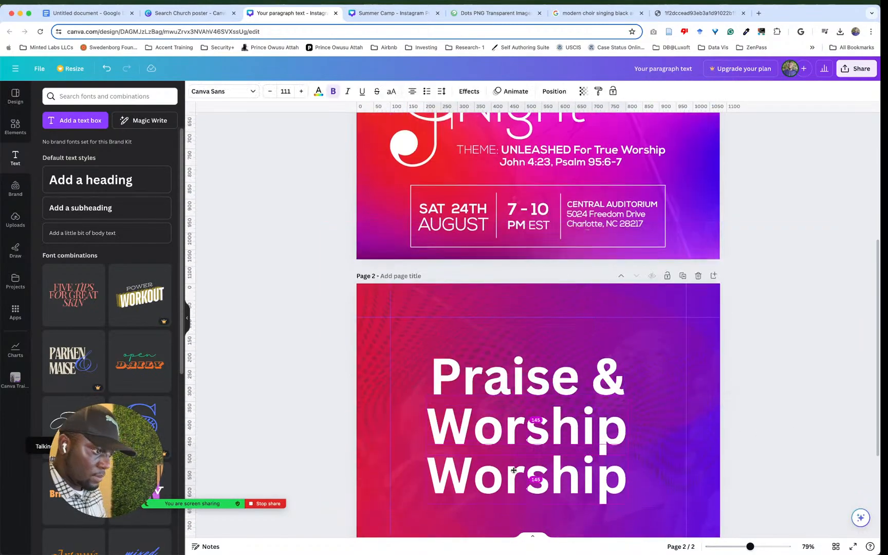
{"action": "double_click", "coordinate": [518, 465]}
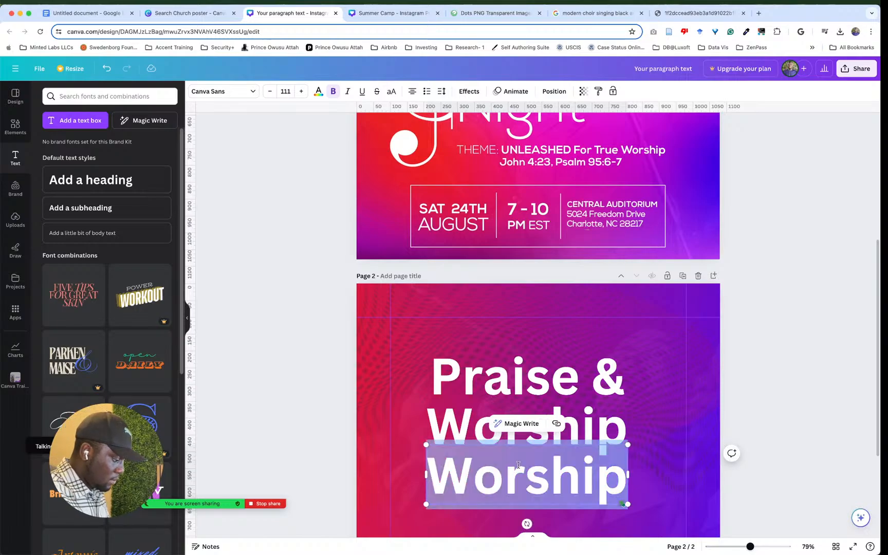
{"action": "type", "text": "Night"}
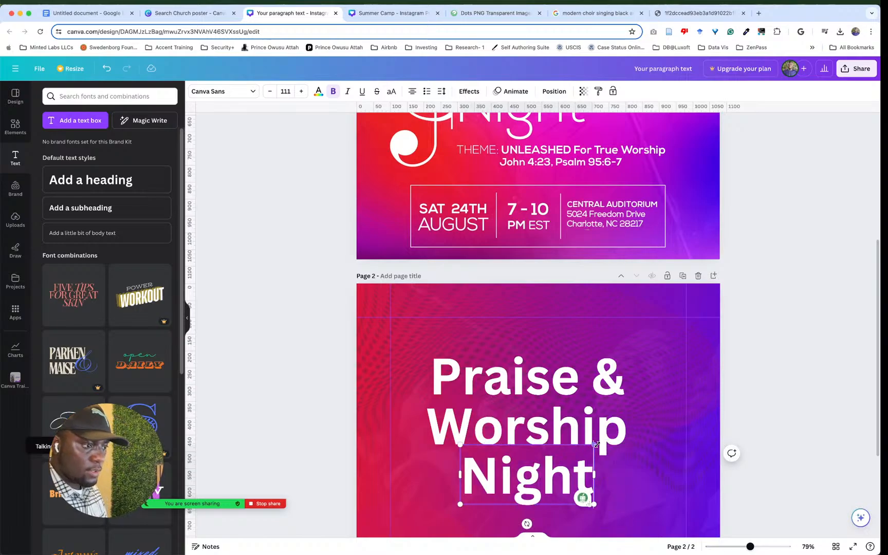
Step: Move the "Night" line so that its left edge aligns with the "Praise &" line
{"action": "scroll", "coordinate": [770, 387], "scroll_direction": "down", "scroll_amount": 3}
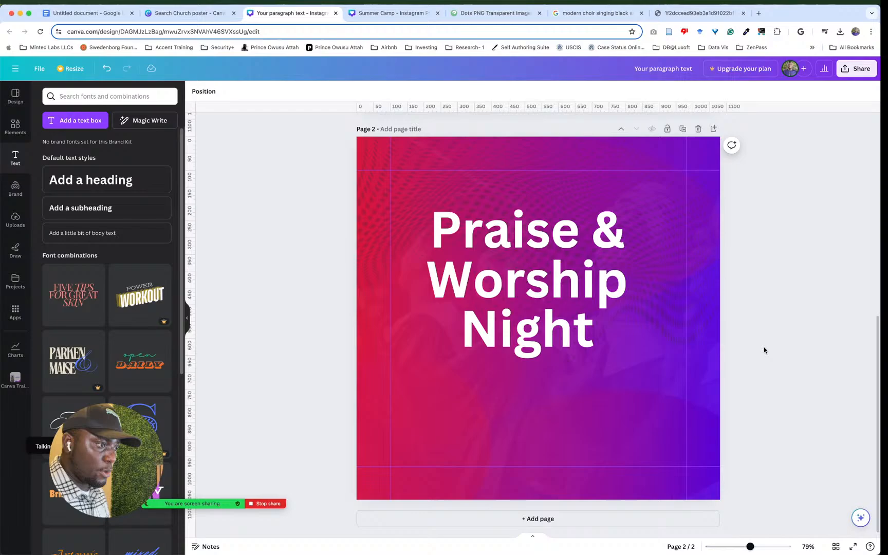
{"action": "left_click", "coordinate": [479, 327]}
{"action": "left_click_drag", "start_coordinate": [480, 327], "coordinate": [449, 327]}
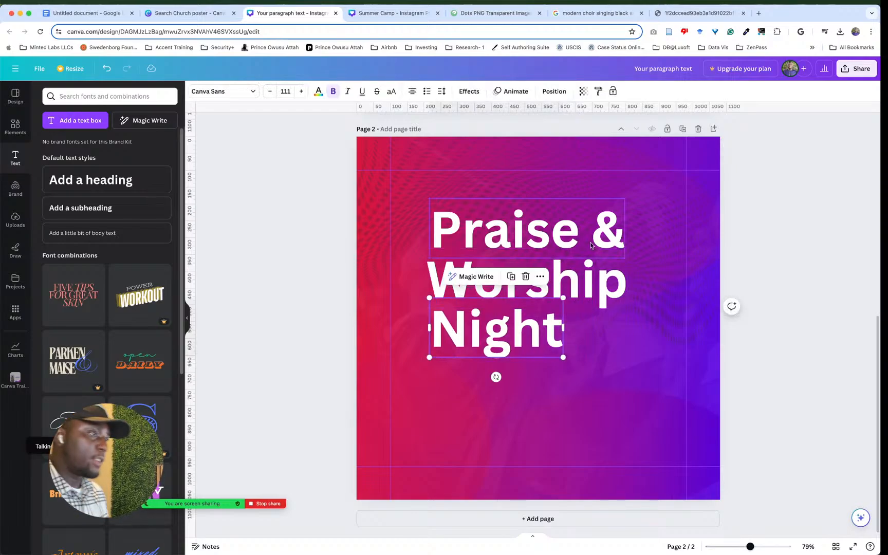
Step: Examine the lettering of the Praise & Worship Night title on the page 1 poster up close
{"action": "scroll", "coordinate": [591, 246], "scroll_direction": "up", "scroll_amount": 7}
{"action": "left_click", "coordinate": [544, 232]}
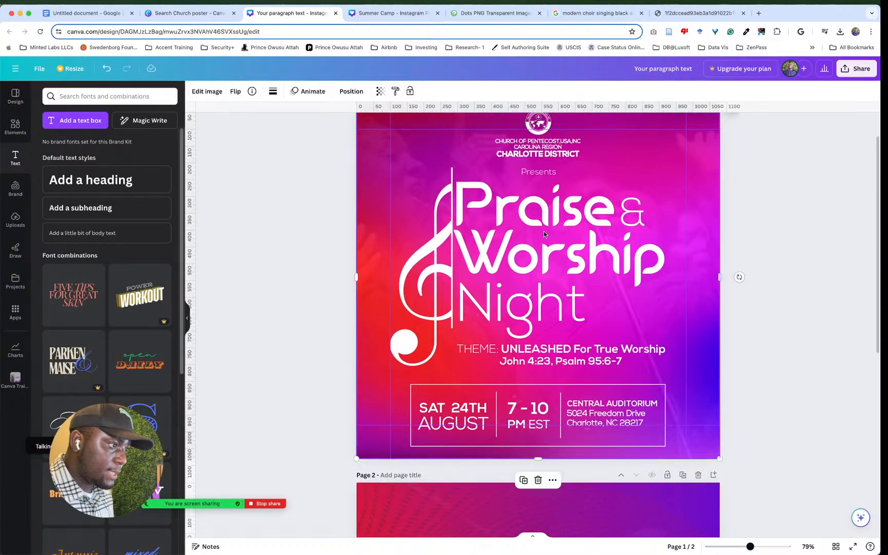
{"action": "scroll", "coordinate": [544, 226], "scroll_direction": "up", "scroll_amount": 5}
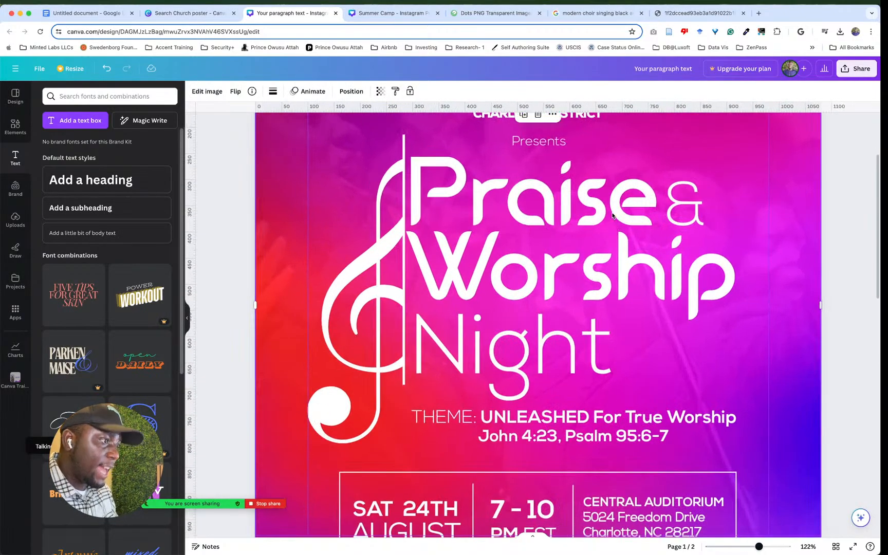
{"action": "scroll", "coordinate": [613, 216], "scroll_direction": "down", "scroll_amount": 6}
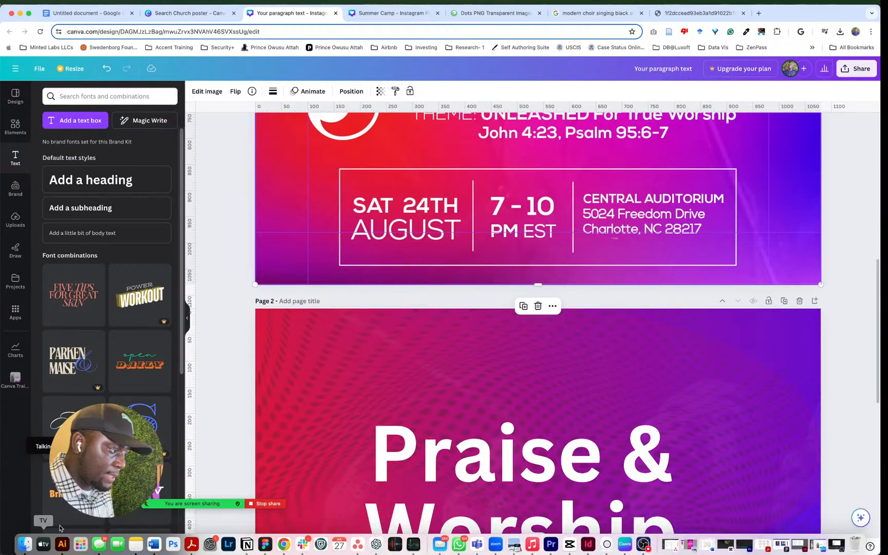
Step: Switch to Adobe Illustrator and look through the poster designs in Worship Night-2 for the original title text
{"action": "left_click", "coordinate": [175, 542]}
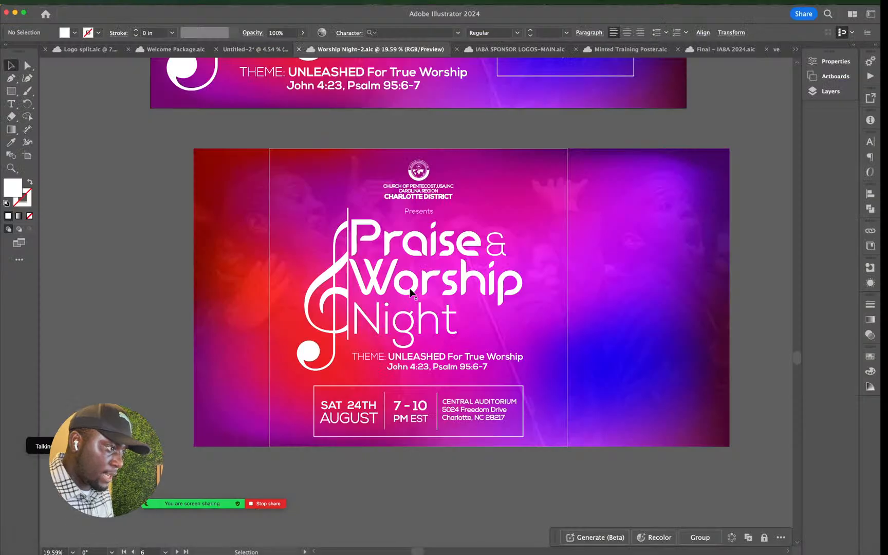
{"action": "left_click", "coordinate": [427, 222]}
{"action": "scroll", "coordinate": [424, 280], "scroll_direction": "down", "scroll_amount": 5}
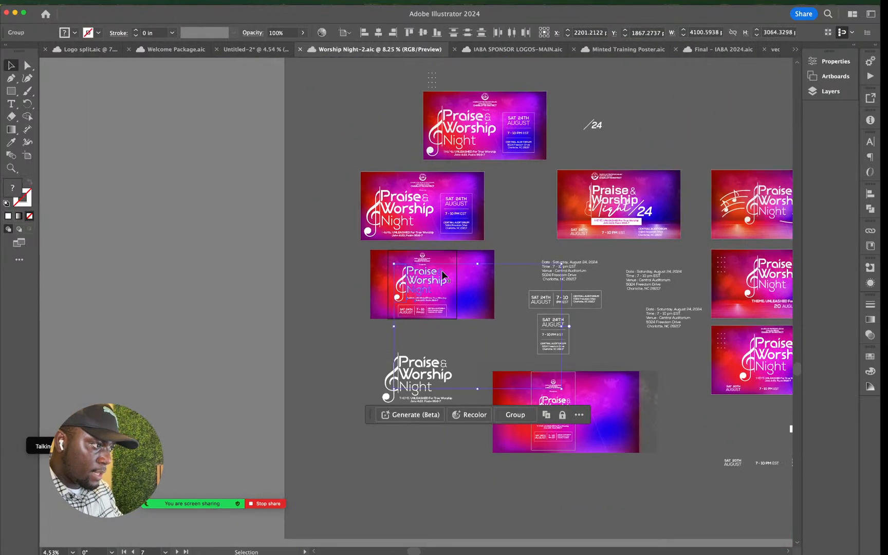
{"action": "scroll", "coordinate": [442, 270], "scroll_direction": "up", "scroll_amount": 2}
{"action": "scroll", "coordinate": [422, 226], "scroll_direction": "right", "scroll_amount": 5}
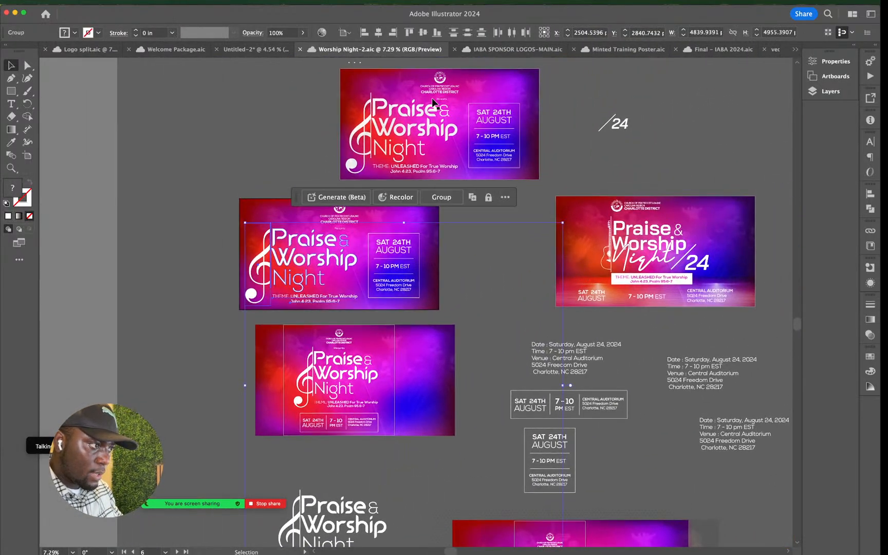
{"action": "left_click", "coordinate": [445, 138]}
{"action": "scroll", "coordinate": [623, 135], "scroll_direction": "down", "scroll_amount": 5}
{"action": "scroll", "coordinate": [623, 135], "scroll_direction": "right", "scroll_amount": 10}
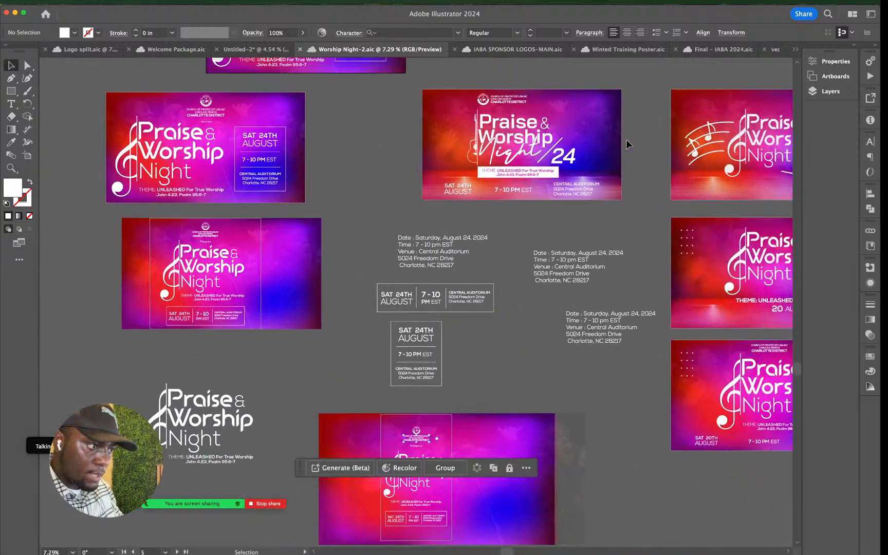
{"action": "left_click", "coordinate": [616, 207]}
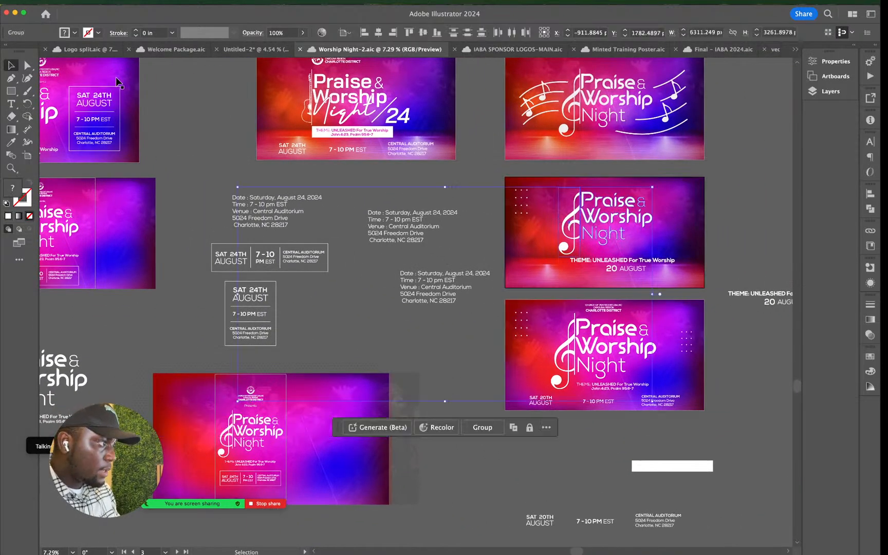
Step: Open the Worship Night cloud file and look through its logo versions for one with editable title text
{"action": "left_click", "coordinate": [45, 13]}
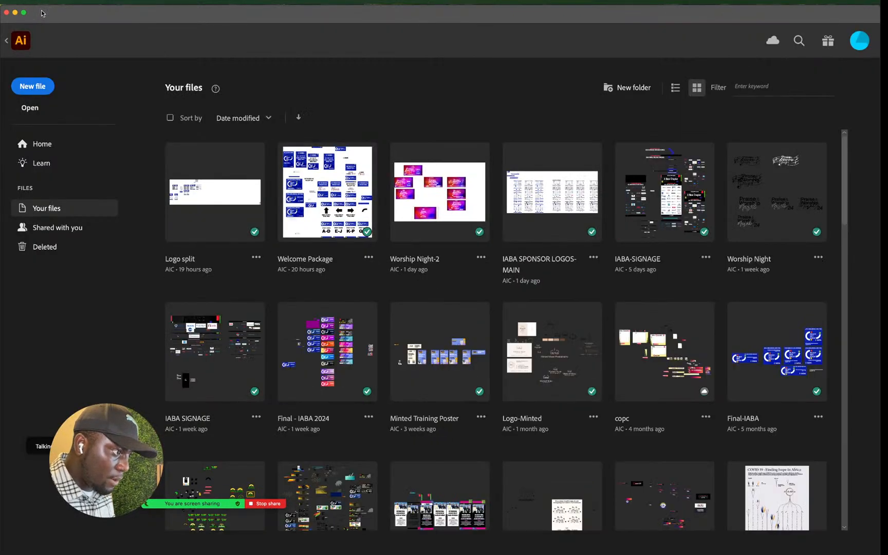
{"action": "left_click", "coordinate": [777, 194]}
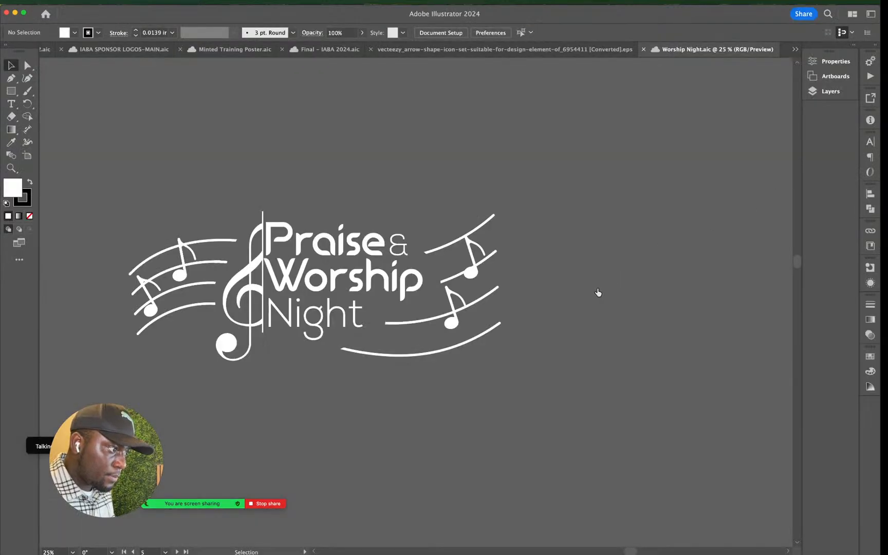
{"action": "scroll", "coordinate": [599, 287], "scroll_direction": "down", "scroll_amount": 6}
{"action": "scroll", "coordinate": [599, 287], "scroll_direction": "down", "scroll_amount": 3}
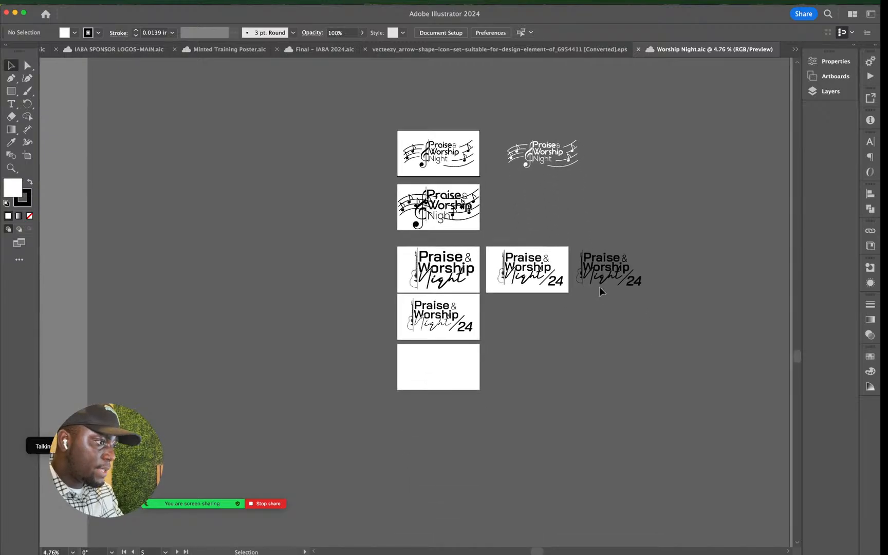
{"action": "scroll", "coordinate": [599, 287], "scroll_direction": "up", "scroll_amount": 4}
{"action": "scroll", "coordinate": [599, 287], "scroll_direction": "up", "scroll_amount": 4}
{"action": "left_click", "coordinate": [628, 129]}
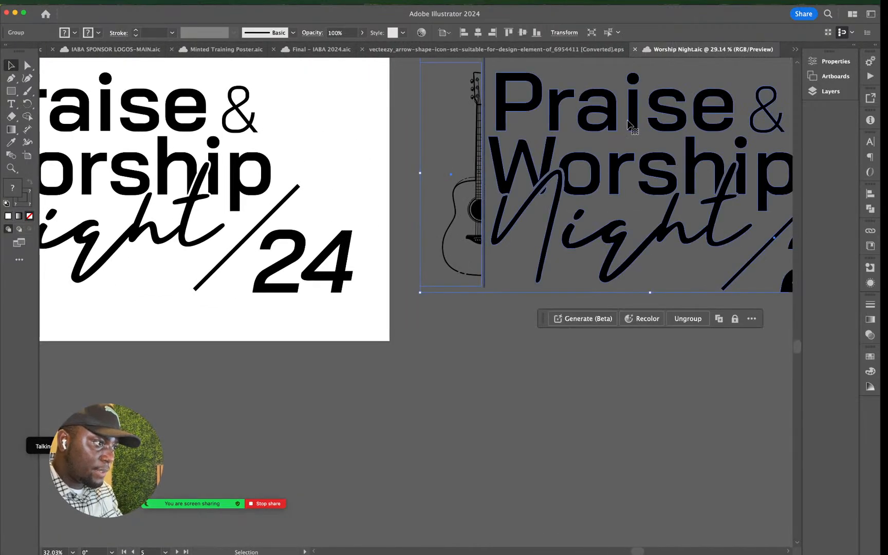
{"action": "scroll", "coordinate": [627, 121], "scroll_direction": "down", "scroll_amount": 2}
{"action": "scroll", "coordinate": [627, 121], "scroll_direction": "down", "scroll_amount": 3}
{"action": "scroll", "coordinate": [340, 129], "scroll_direction": "up", "scroll_amount": 10}
{"action": "scroll", "coordinate": [340, 129], "scroll_direction": "left", "scroll_amount": 5}
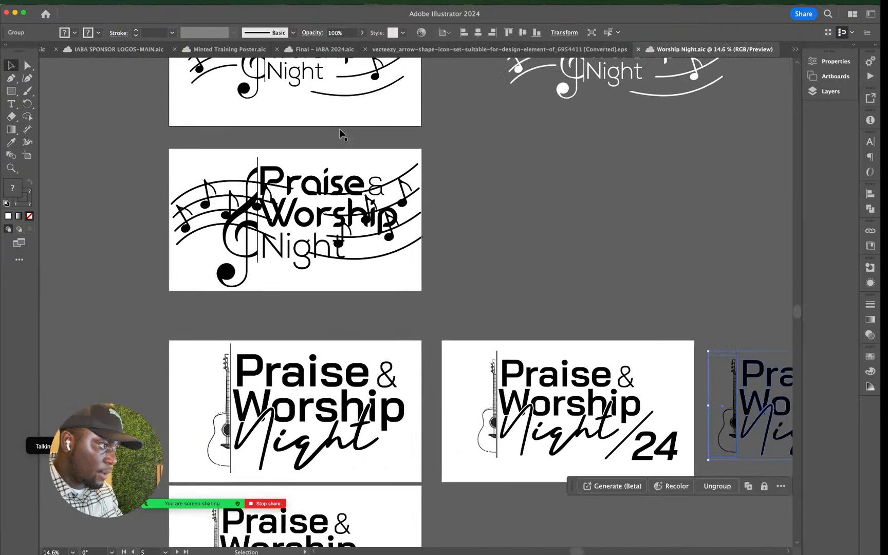
{"action": "left_click", "coordinate": [289, 288]}
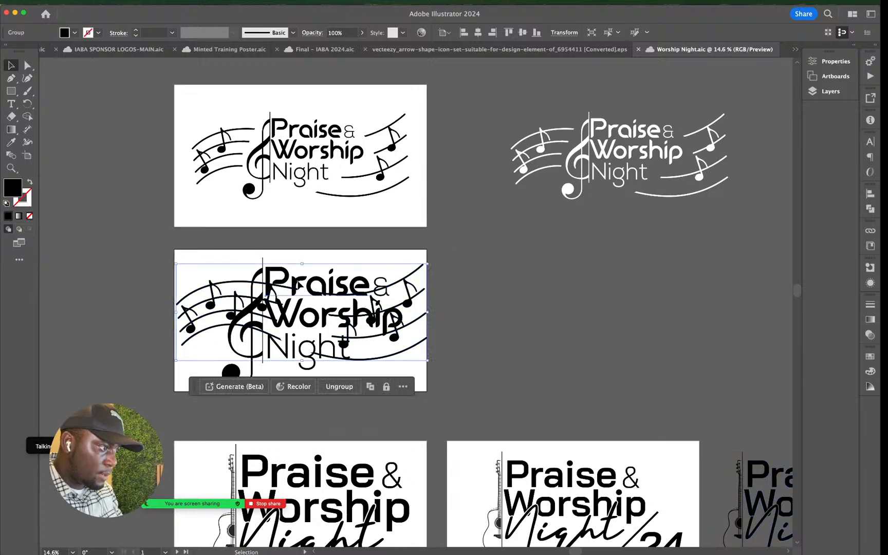
Step: Check which font the word "Praise" uses in the second treble-clef logo, using its character properties
{"action": "double_click", "coordinate": [299, 282]}
{"action": "left_click_drag", "start_coordinate": [329, 283], "coordinate": [257, 278]}
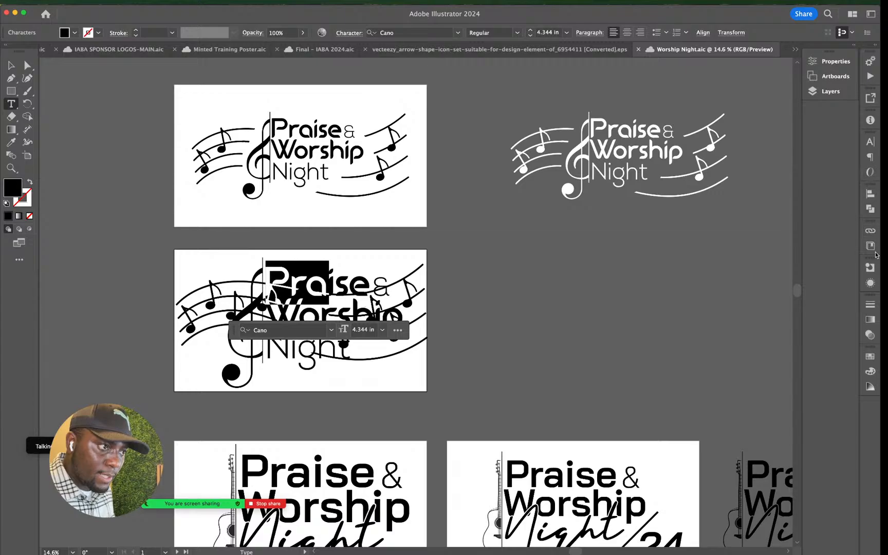
{"action": "left_click", "coordinate": [836, 61]}
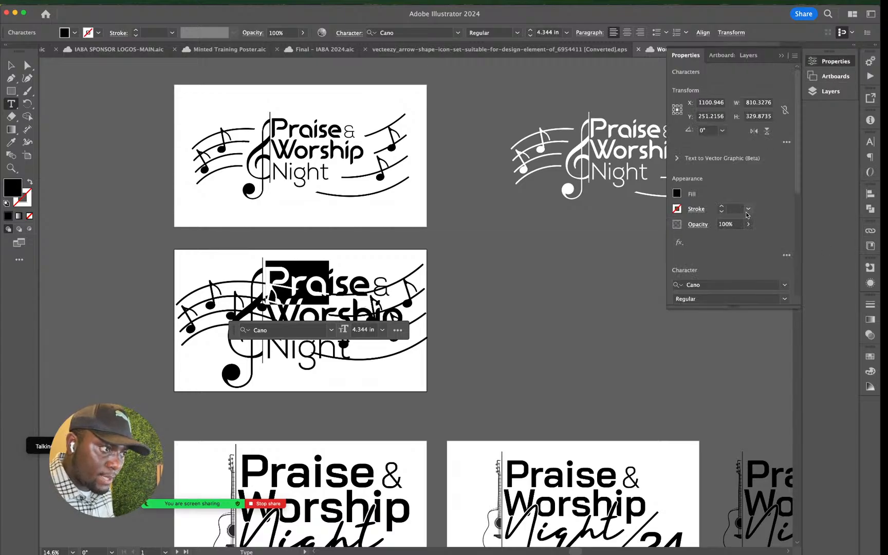
{"action": "scroll", "coordinate": [777, 214], "scroll_direction": "down", "scroll_amount": 5}
{"action": "scroll", "coordinate": [736, 149], "scroll_direction": "up", "scroll_amount": 4}
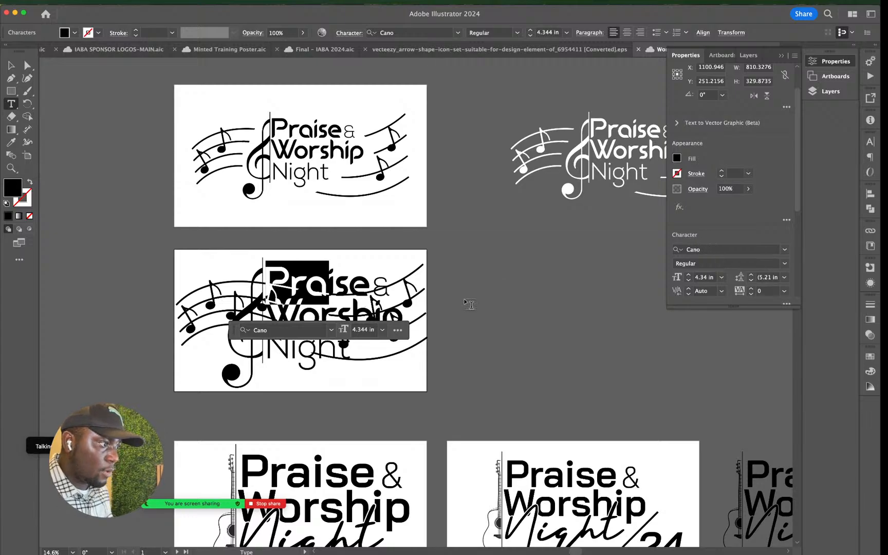
{"action": "left_click", "coordinate": [11, 65]}
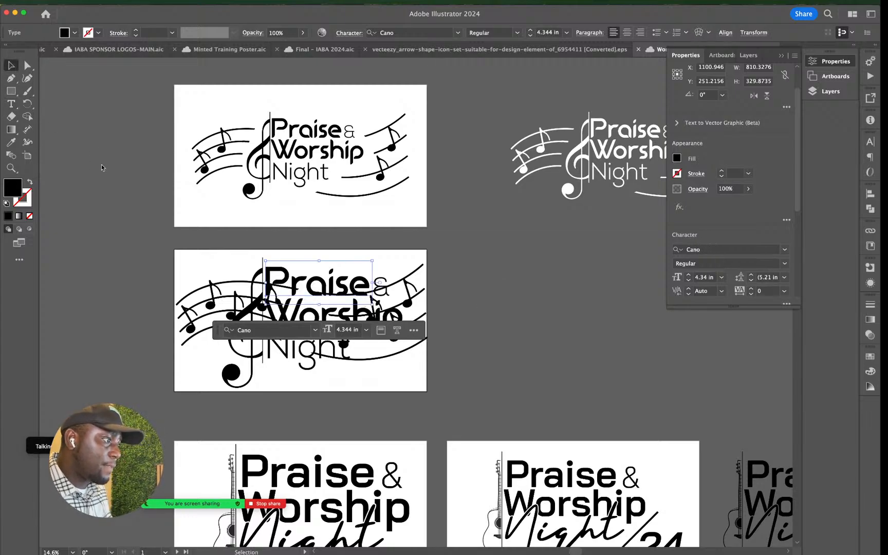
{"action": "left_click", "coordinate": [101, 165]}
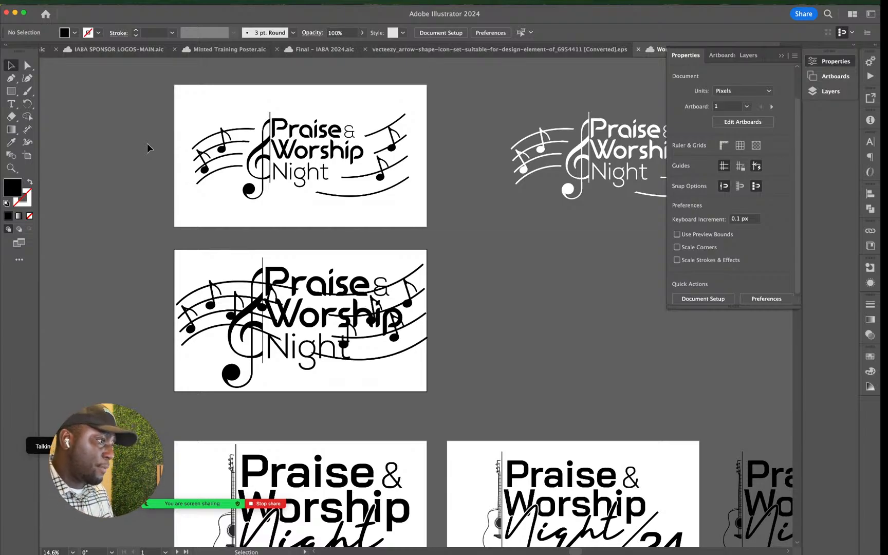
{"action": "mouse_move", "coordinate": [326, 552]}
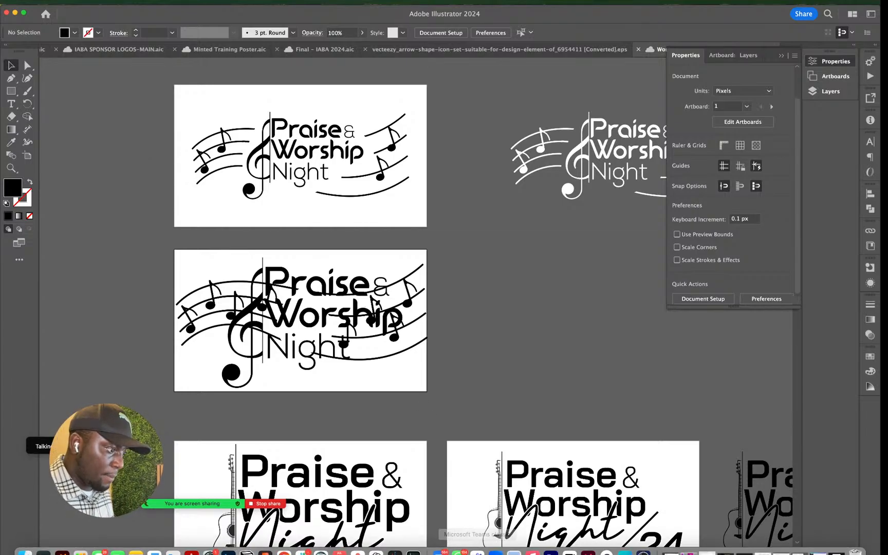
Step: Switch to the Canva design and search the fonts for "cano" for the "Praise &" line on page 2
{"action": "left_click", "coordinate": [284, 541]}
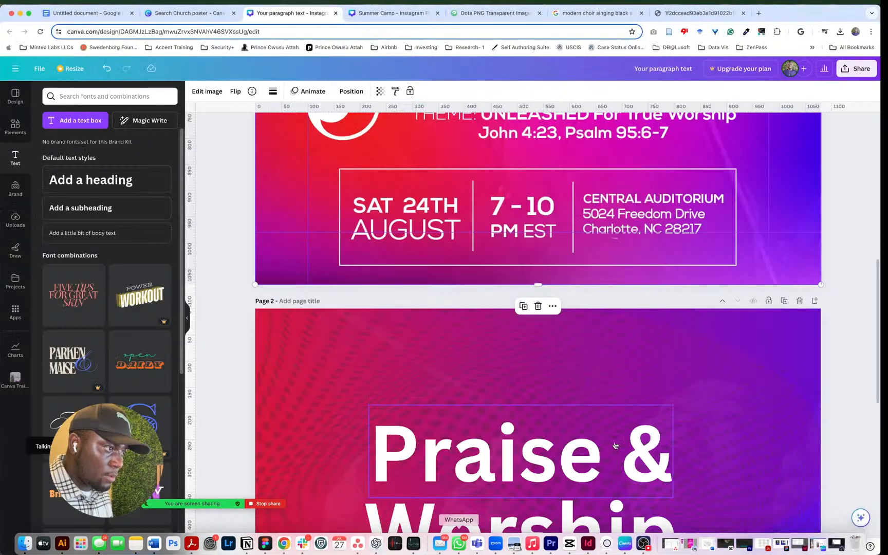
{"action": "scroll", "coordinate": [843, 243], "scroll_direction": "down", "scroll_amount": 5}
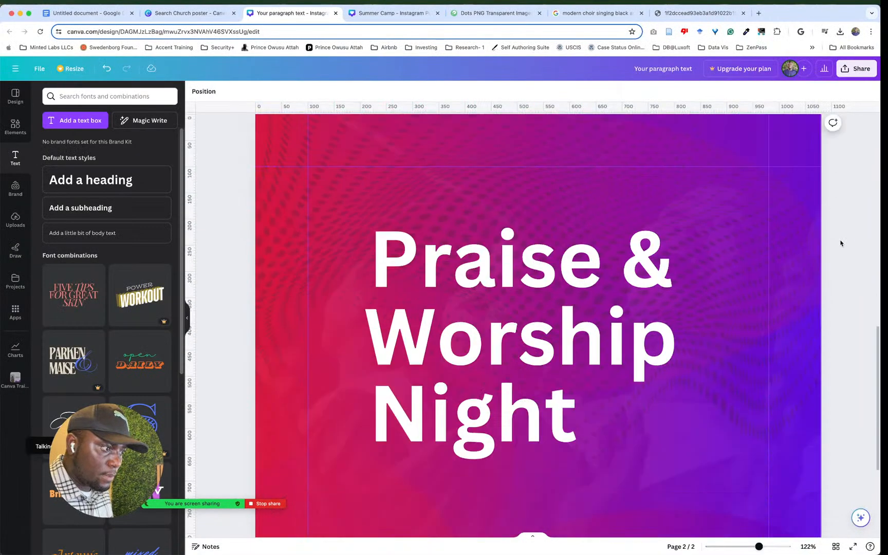
{"action": "left_click", "coordinate": [466, 410]}
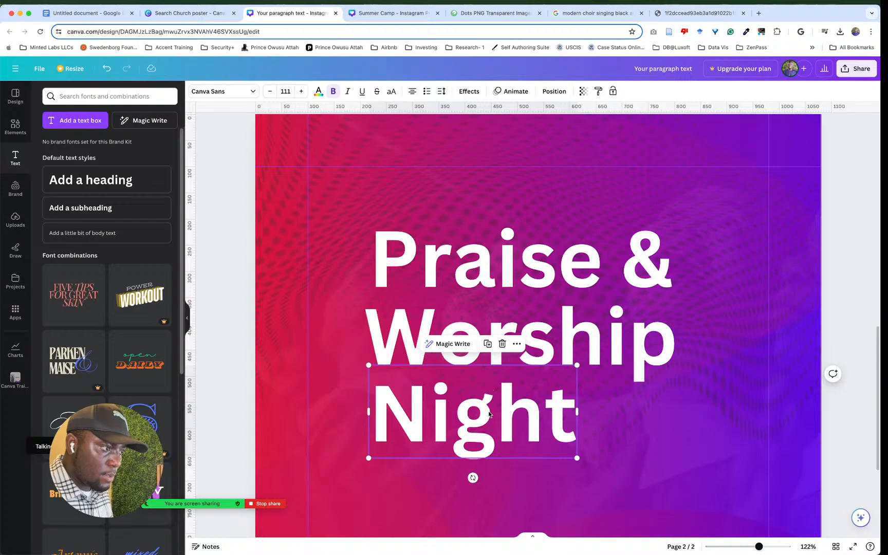
{"action": "left_click", "coordinate": [567, 259]}
{"action": "double_click", "coordinate": [568, 259]}
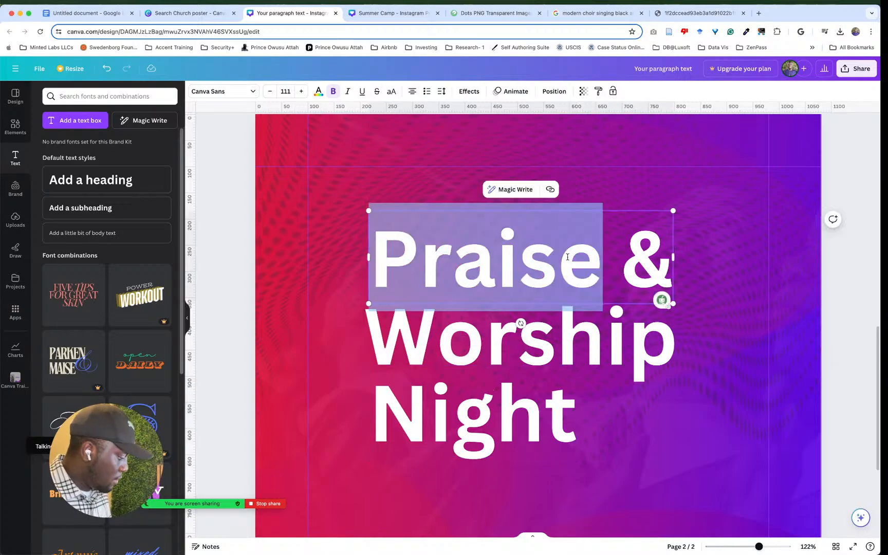
{"action": "key", "text": "super+a"}
{"action": "left_click", "coordinate": [221, 92]}
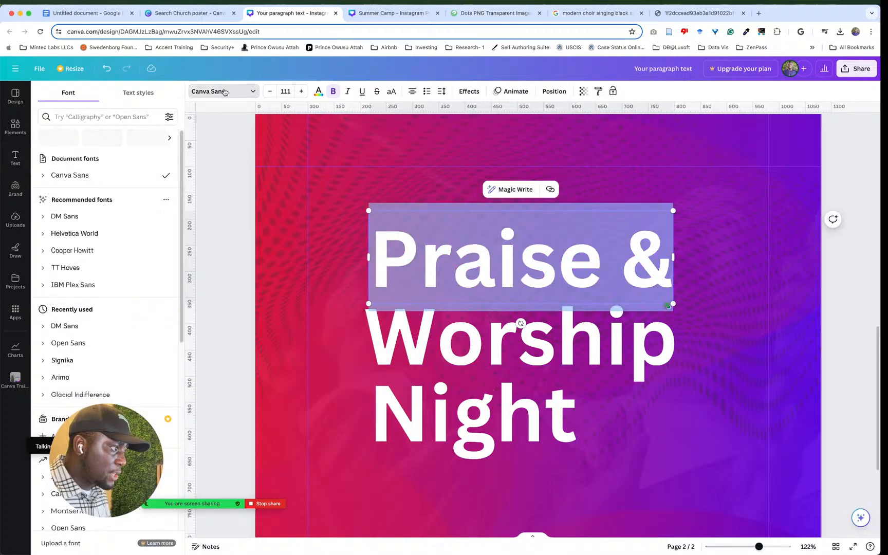
{"action": "left_click", "coordinate": [92, 114]}
{"action": "type", "text": "cano"}
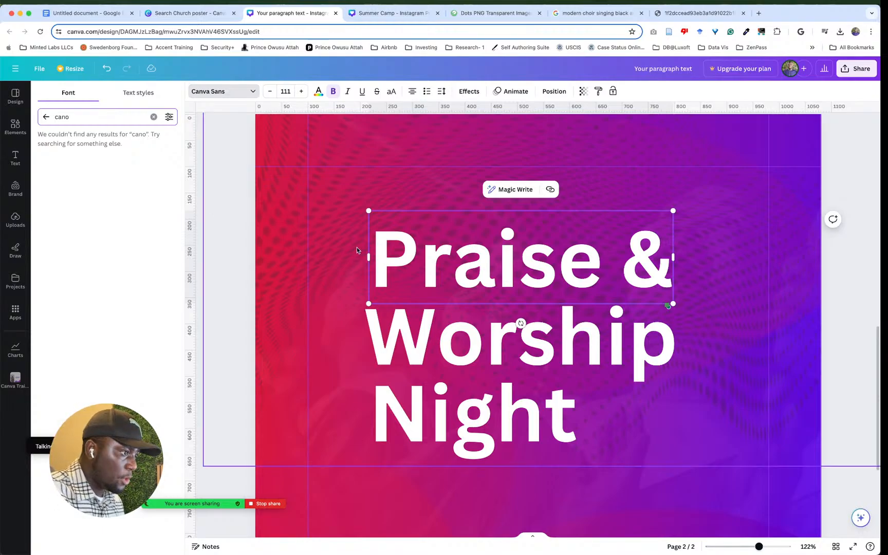
{"action": "left_click", "coordinate": [45, 118]}
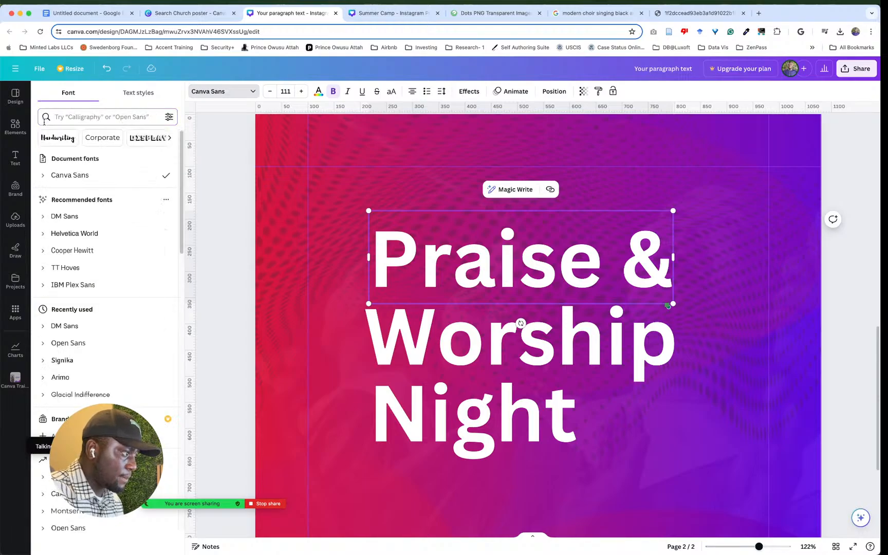
Step: Try the Ahsing font on the "Praise &" title line
{"action": "scroll", "coordinate": [133, 229], "scroll_direction": "down", "scroll_amount": 5}
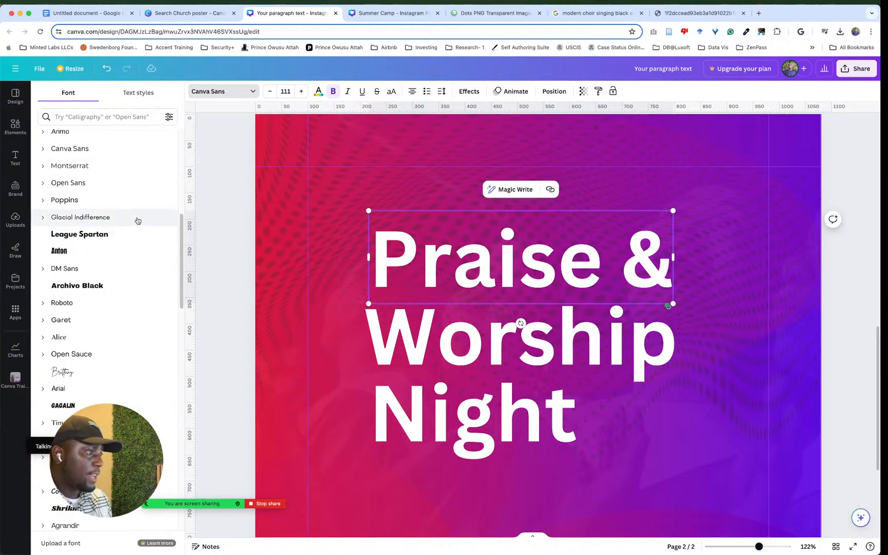
{"action": "scroll", "coordinate": [138, 221], "scroll_direction": "down", "scroll_amount": 15}
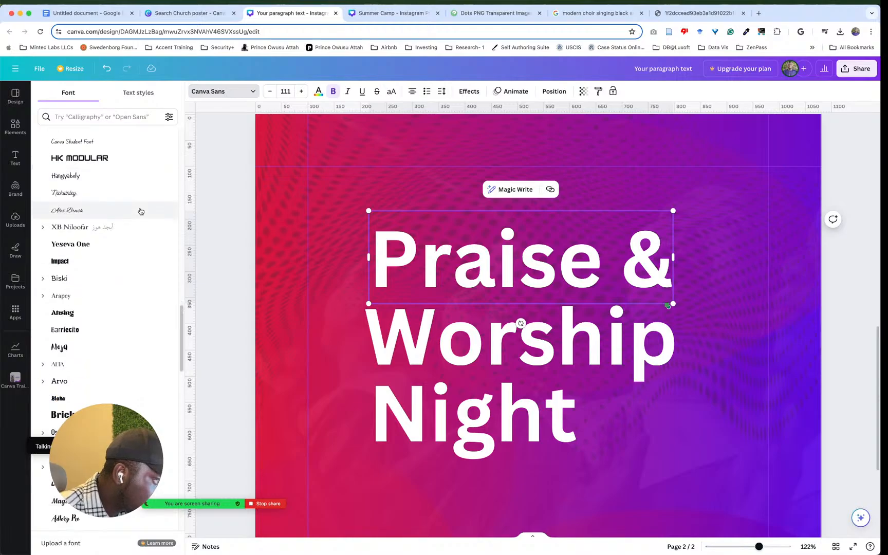
{"action": "scroll", "coordinate": [140, 210], "scroll_direction": "down", "scroll_amount": 2}
{"action": "left_click", "coordinate": [96, 278]}
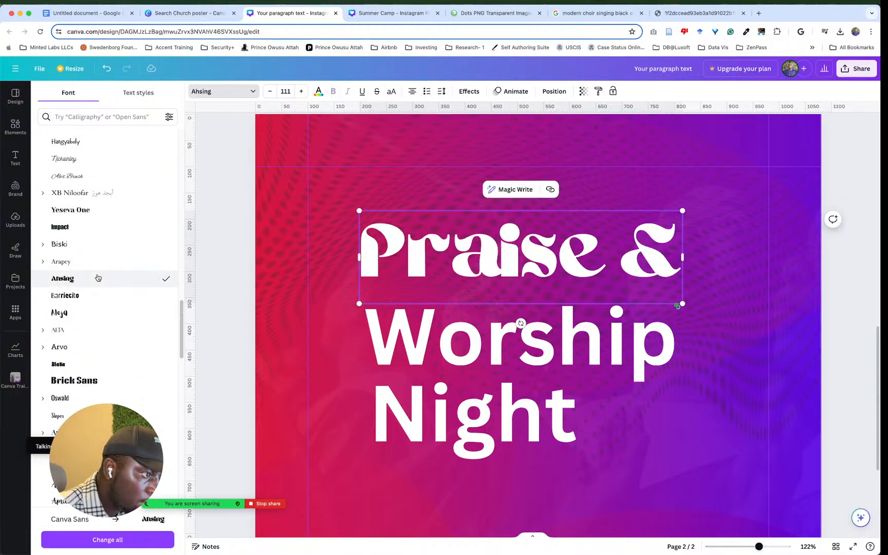
Step: Try the ITC Benguiat font on the "Praise &" title line
{"action": "scroll", "coordinate": [90, 226], "scroll_direction": "down", "scroll_amount": 5}
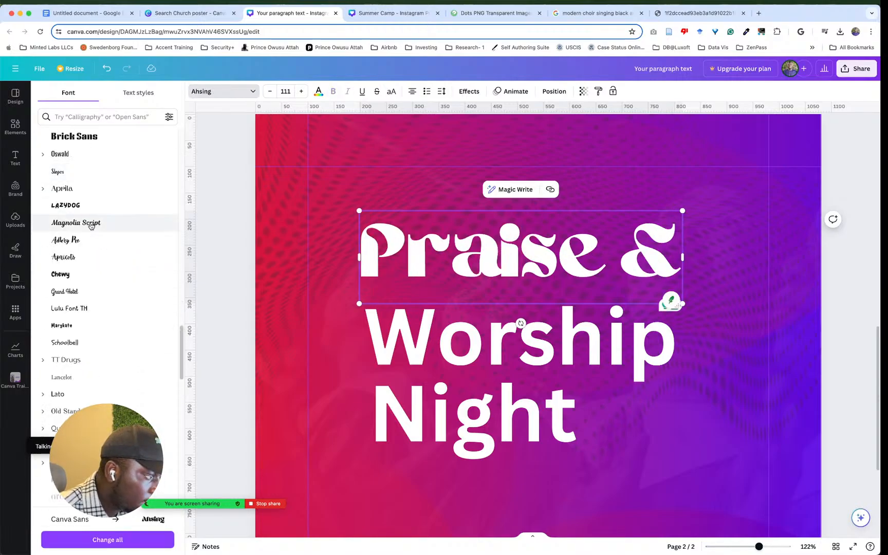
{"action": "scroll", "coordinate": [103, 282], "scroll_direction": "down", "scroll_amount": 3}
{"action": "scroll", "coordinate": [115, 256], "scroll_direction": "down", "scroll_amount": 5}
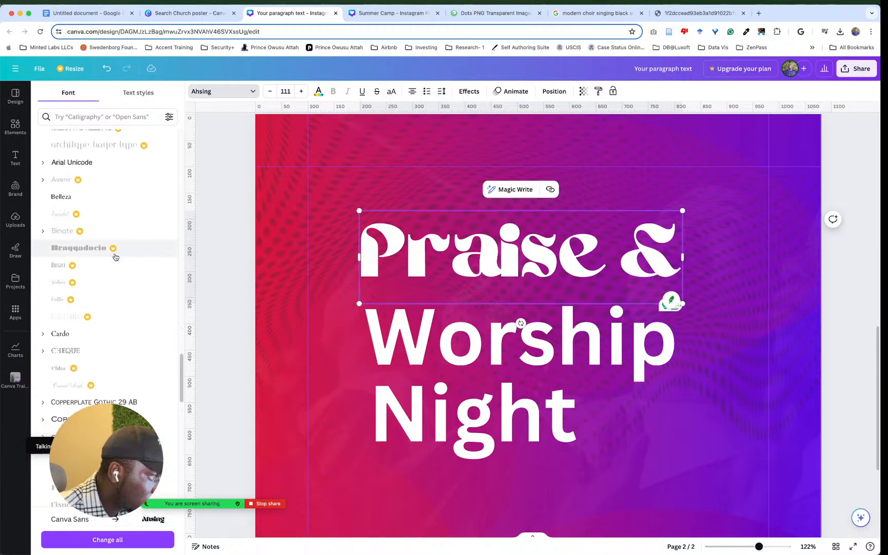
{"action": "scroll", "coordinate": [116, 256], "scroll_direction": "down", "scroll_amount": 10}
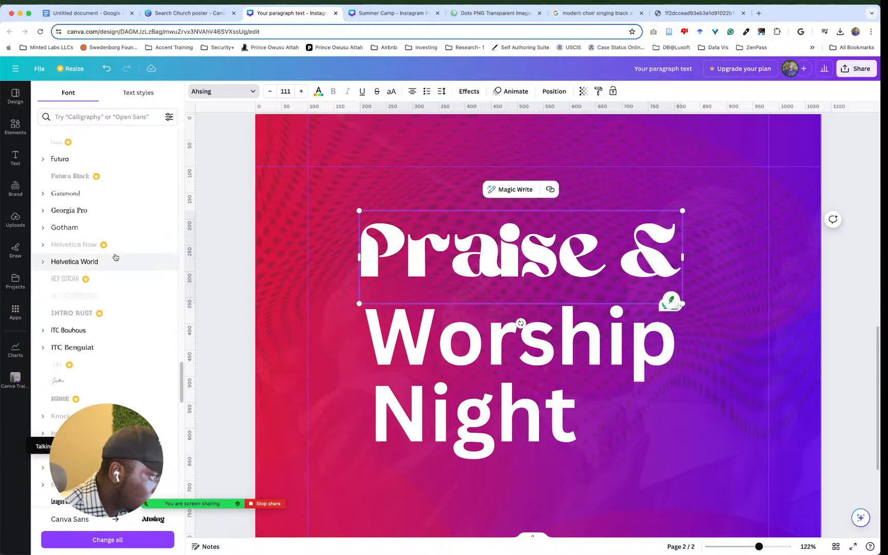
{"action": "scroll", "coordinate": [115, 258], "scroll_direction": "down", "scroll_amount": 5}
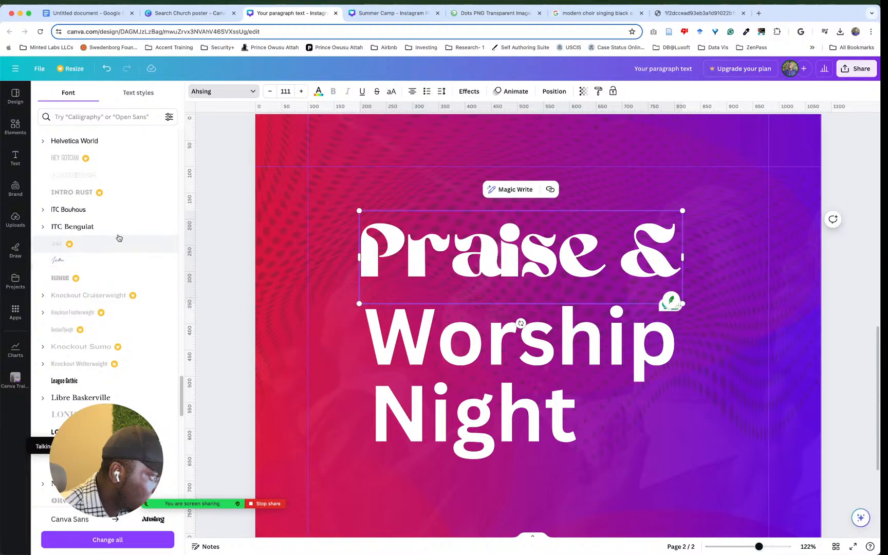
{"action": "left_click", "coordinate": [119, 230]}
Step: Set the font of the "Praise &" title line to Abril Fatface
{"action": "scroll", "coordinate": [122, 235], "scroll_direction": "down", "scroll_amount": 3}
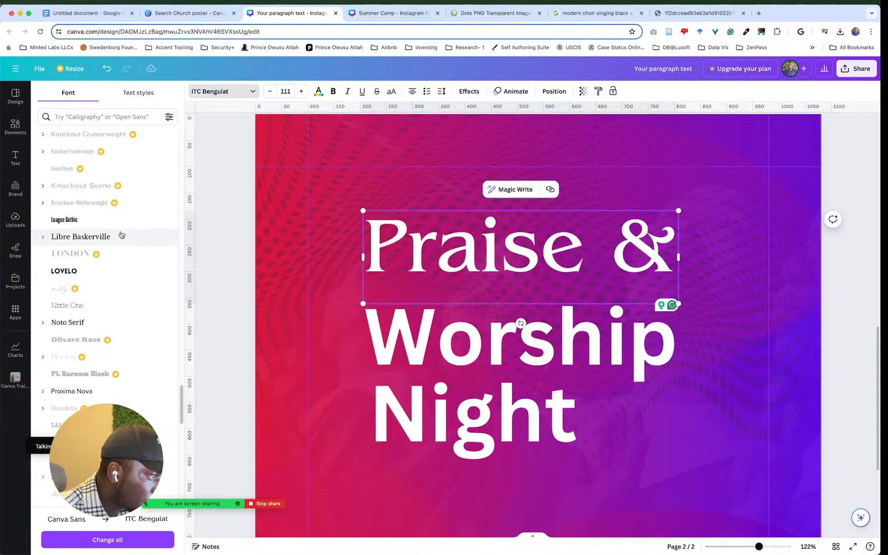
{"action": "scroll", "coordinate": [121, 235], "scroll_direction": "down", "scroll_amount": 8}
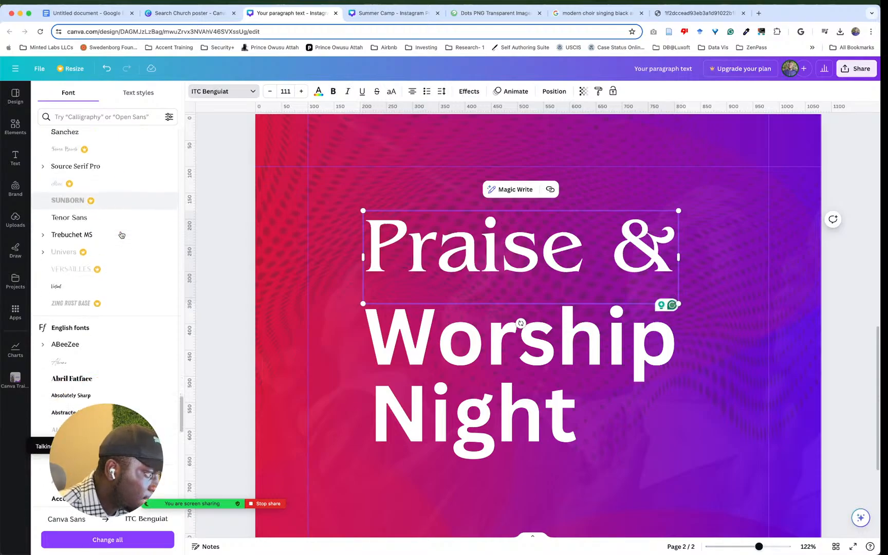
{"action": "scroll", "coordinate": [121, 235], "scroll_direction": "down", "scroll_amount": 2}
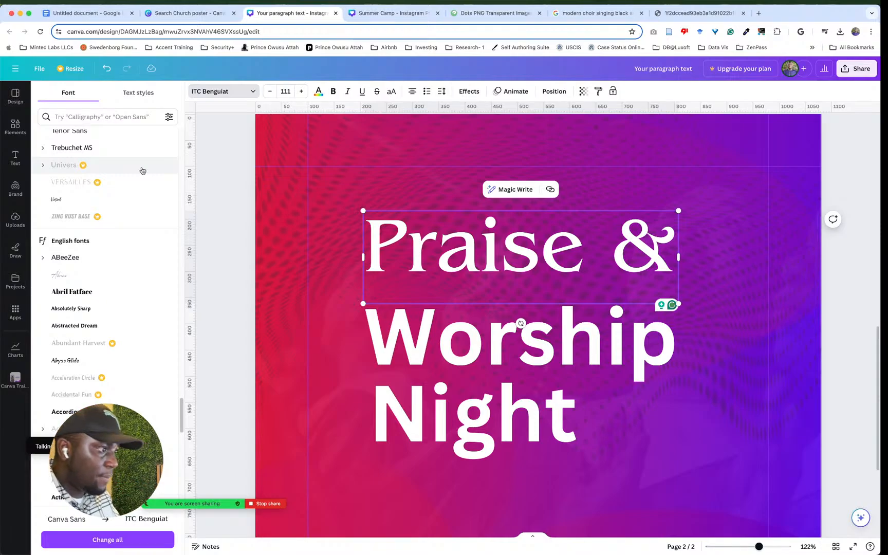
{"action": "left_click", "coordinate": [88, 295]}
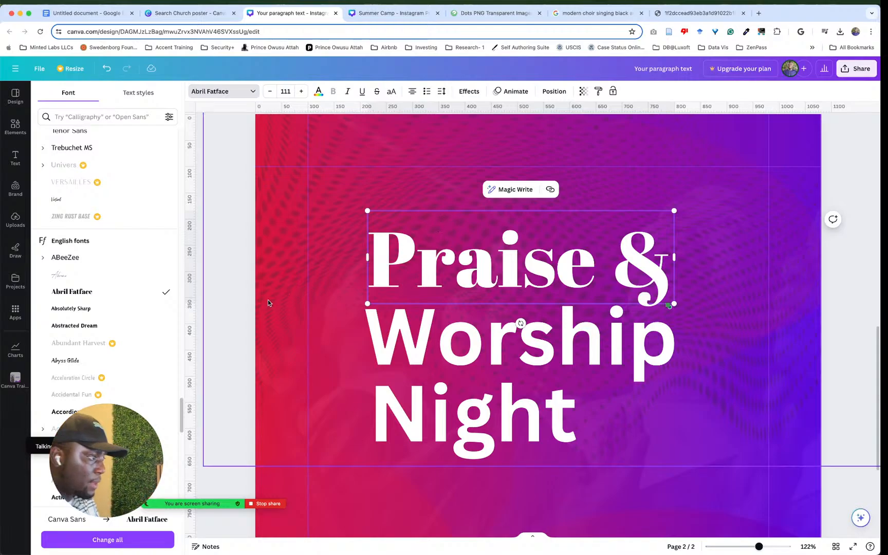
Step: Try the Agrandir Grand font on the "Praise &" line and undo that font change
{"action": "scroll", "coordinate": [124, 331], "scroll_direction": "down", "scroll_amount": 3}
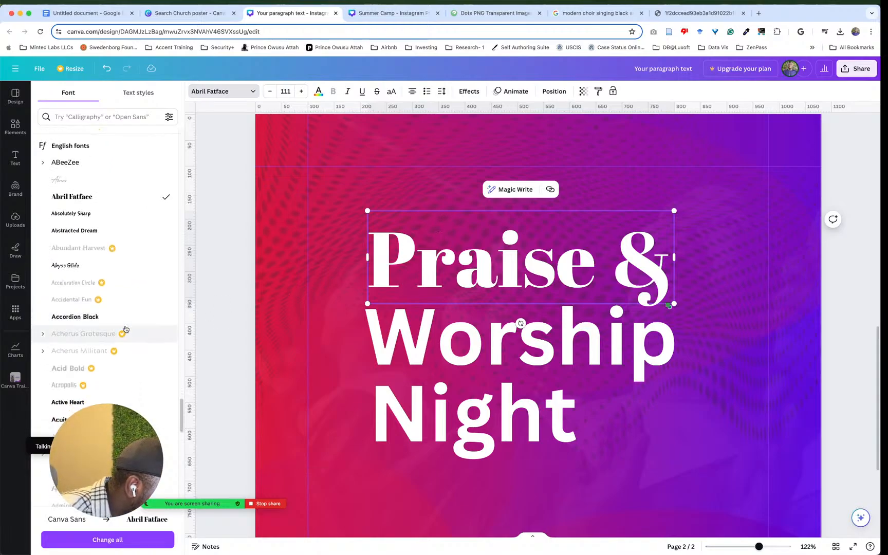
{"action": "scroll", "coordinate": [103, 360], "scroll_direction": "down", "scroll_amount": 2}
{"action": "scroll", "coordinate": [93, 370], "scroll_direction": "down", "scroll_amount": 5}
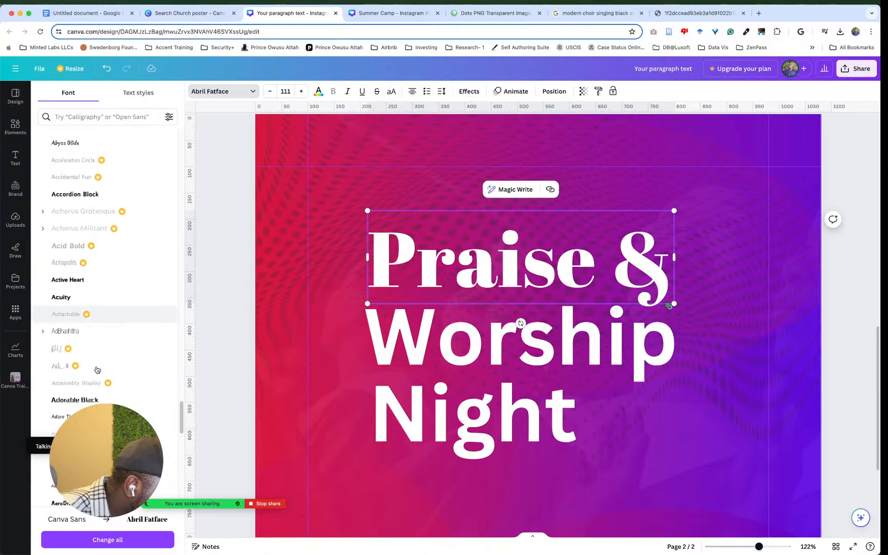
{"action": "scroll", "coordinate": [105, 359], "scroll_direction": "down", "scroll_amount": 3}
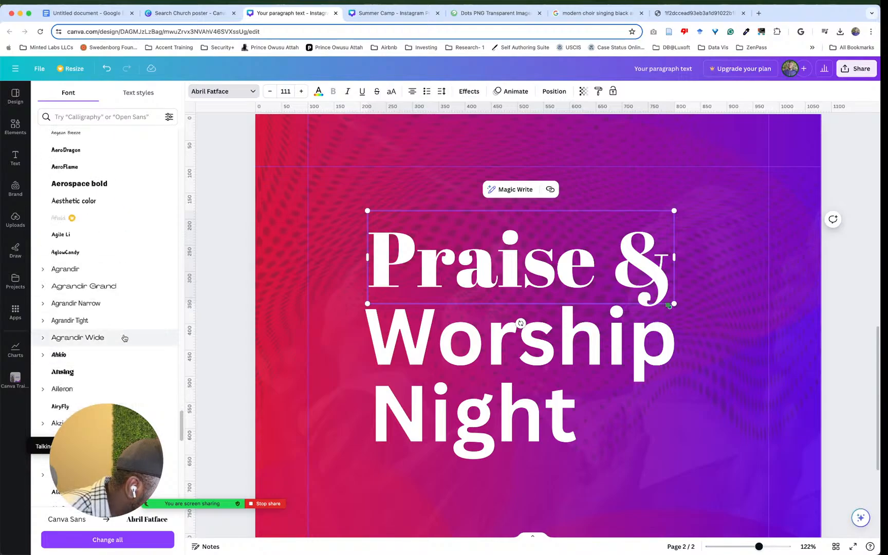
{"action": "left_click", "coordinate": [112, 286]}
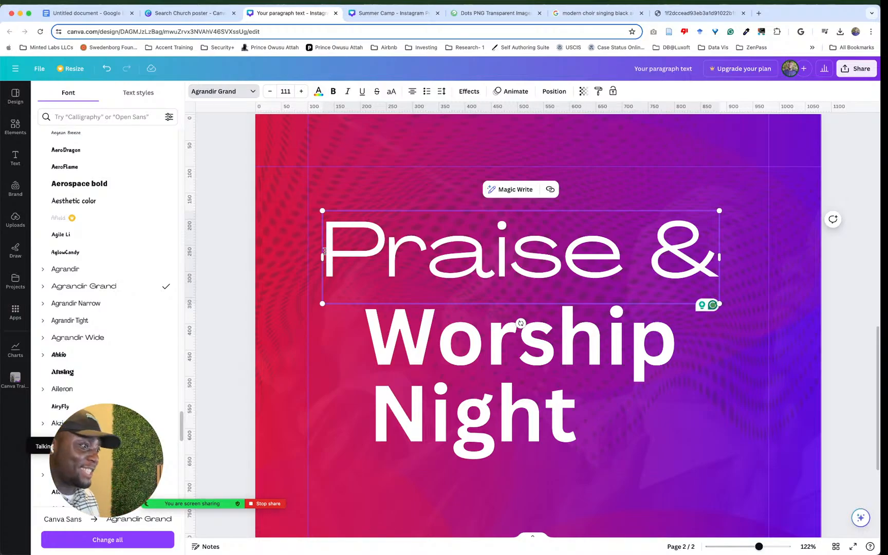
{"action": "key", "text": "super+z"}
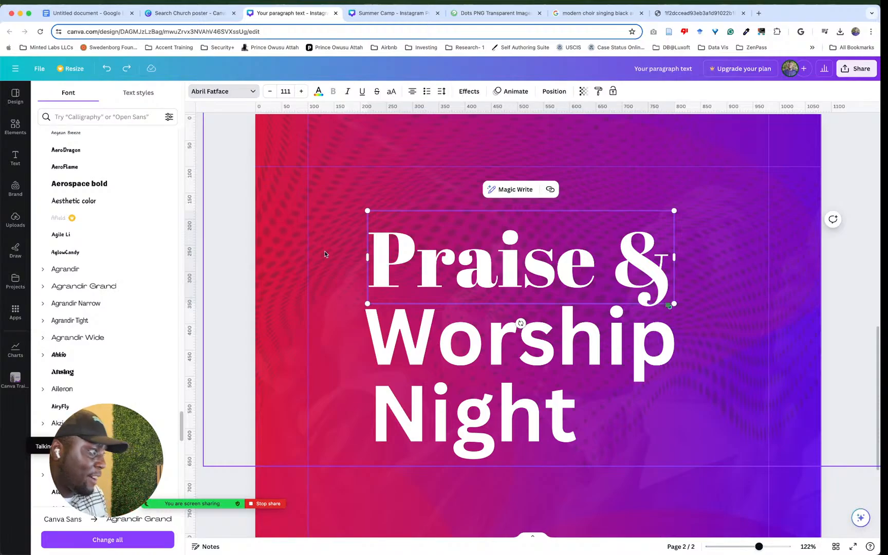
{"action": "scroll", "coordinate": [277, 244], "scroll_direction": "up", "scroll_amount": 1}
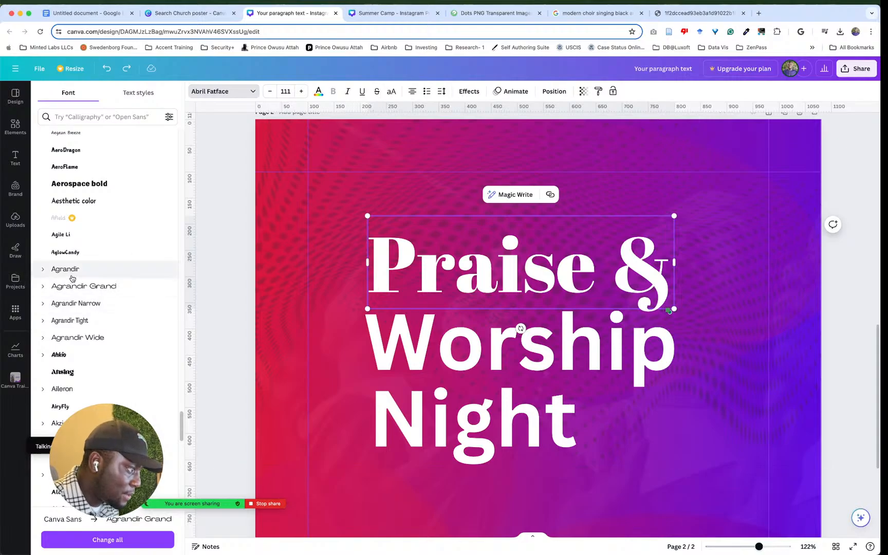
{"action": "key", "text": "Escape"}
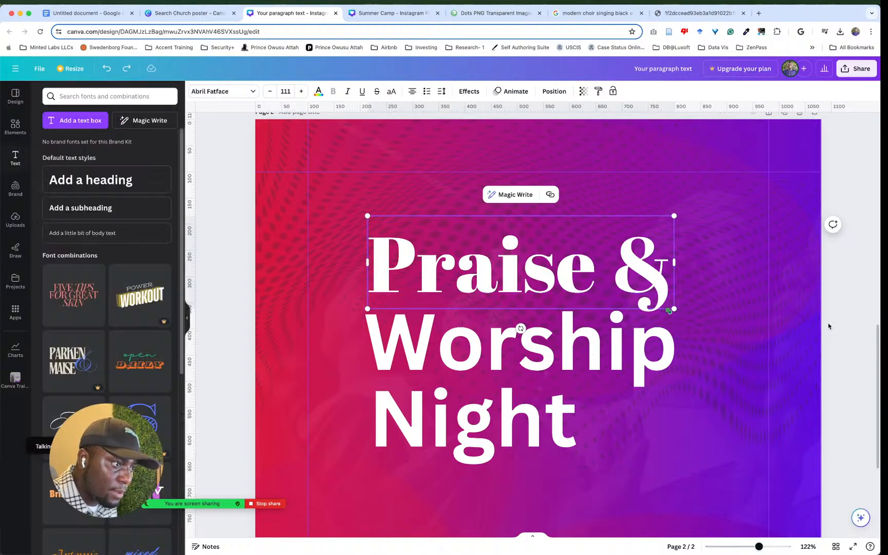
Step: Reselect the "Praise &" line and look through the Handwriting font category for a suitable typeface
{"action": "left_click", "coordinate": [637, 272]}
{"action": "triple_click", "coordinate": [637, 276]}
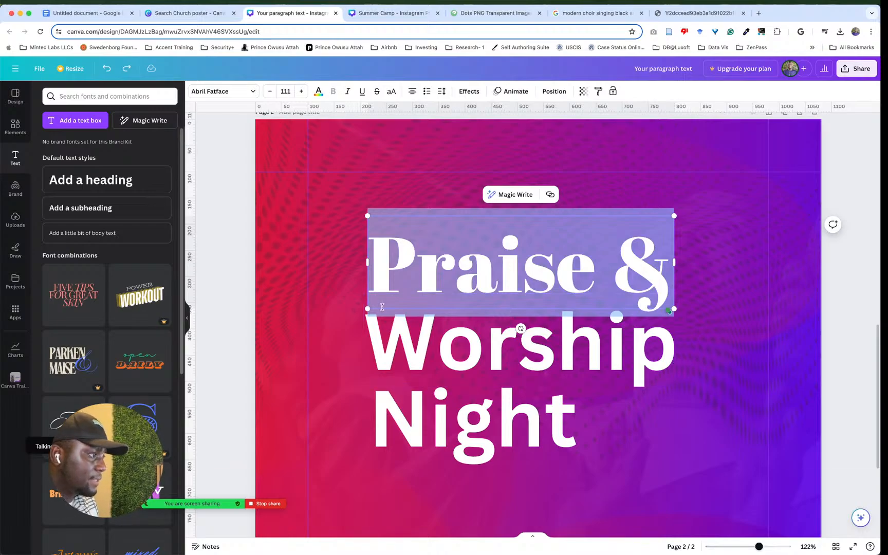
{"action": "left_click", "coordinate": [829, 296]}
{"action": "left_click", "coordinate": [653, 267]}
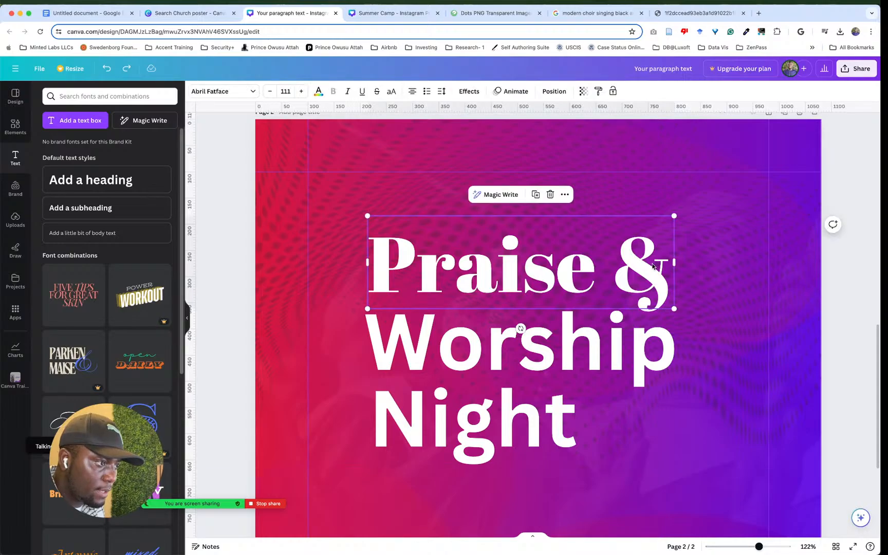
{"action": "left_click", "coordinate": [234, 96]}
{"action": "scroll", "coordinate": [163, 277], "scroll_direction": "down", "scroll_amount": 5}
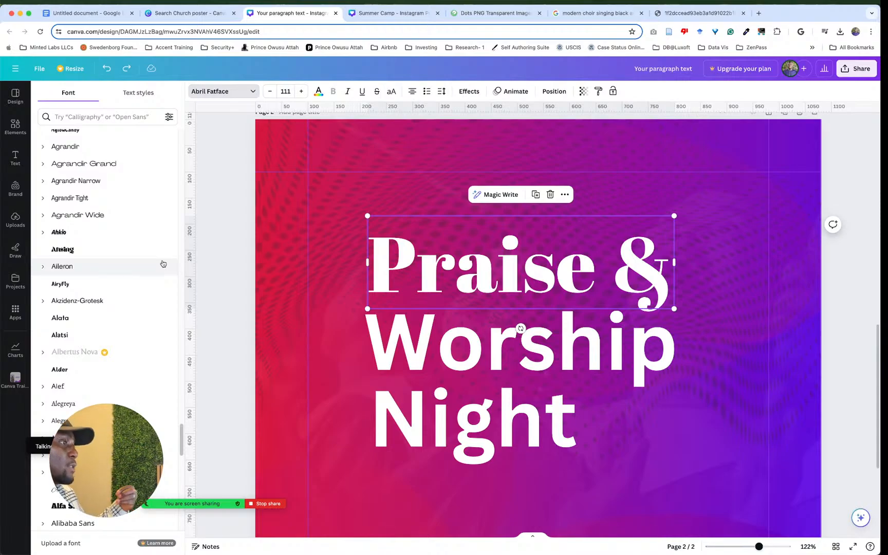
{"action": "scroll", "coordinate": [166, 206], "scroll_direction": "up", "scroll_amount": 10}
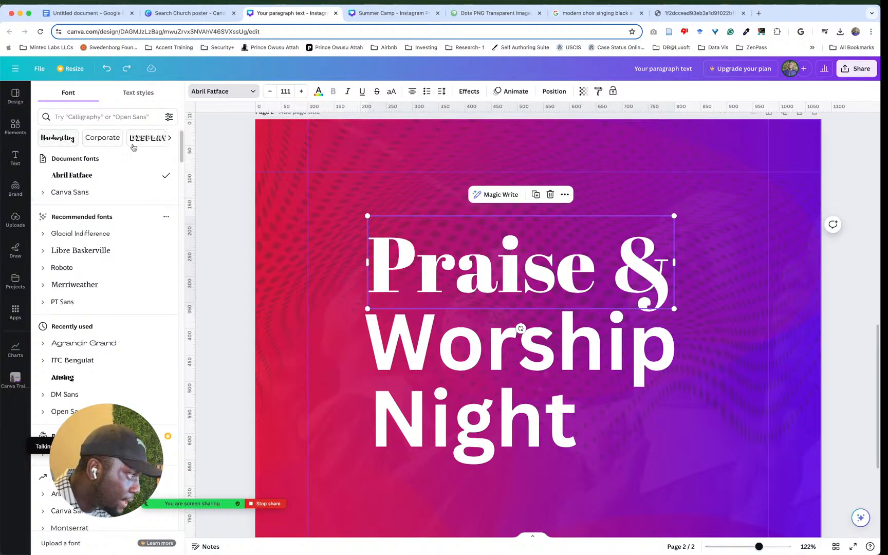
{"action": "left_click", "coordinate": [60, 145]}
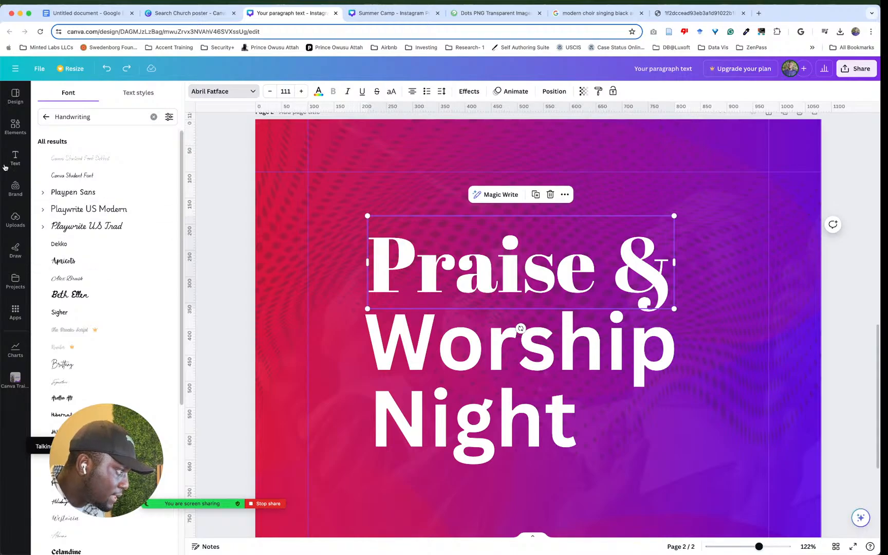
{"action": "left_click", "coordinate": [46, 116]}
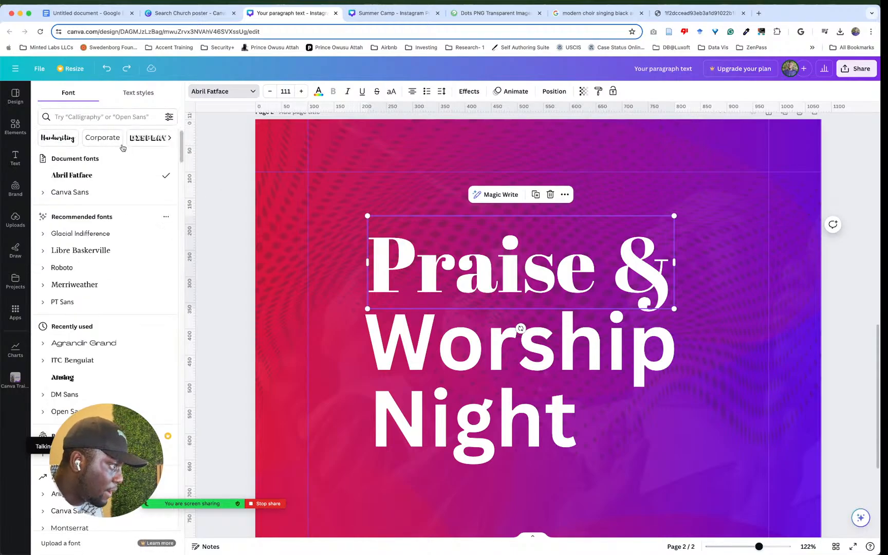
Step: Look through the Corporate and Display font categories for the "Praise &" line
{"action": "left_click", "coordinate": [108, 138]}
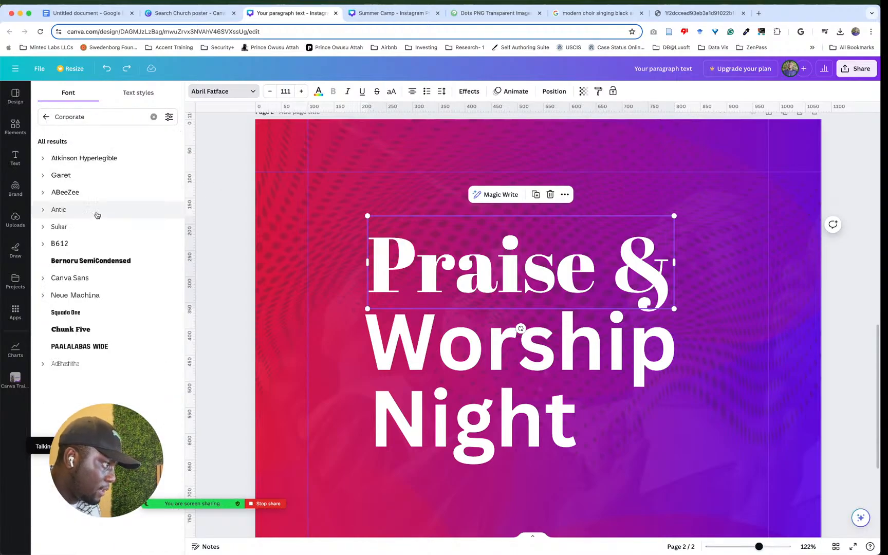
{"action": "scroll", "coordinate": [77, 257], "scroll_direction": "down", "scroll_amount": 5}
{"action": "scroll", "coordinate": [80, 293], "scroll_direction": "up", "scroll_amount": 5}
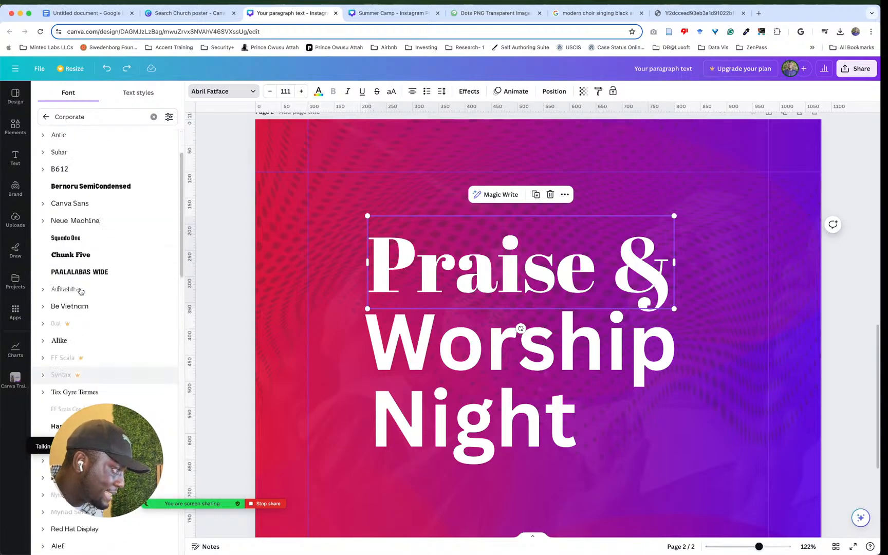
{"action": "left_click", "coordinate": [46, 117]}
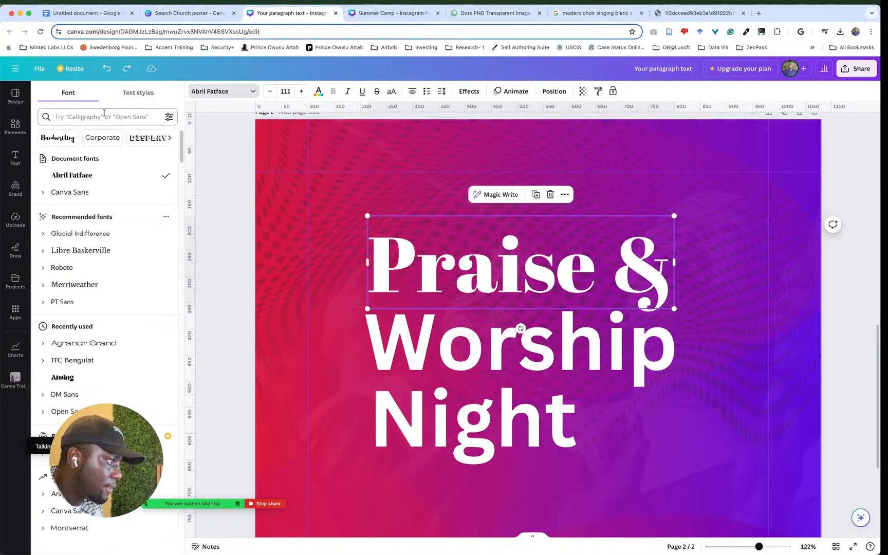
{"action": "left_click", "coordinate": [144, 134]}
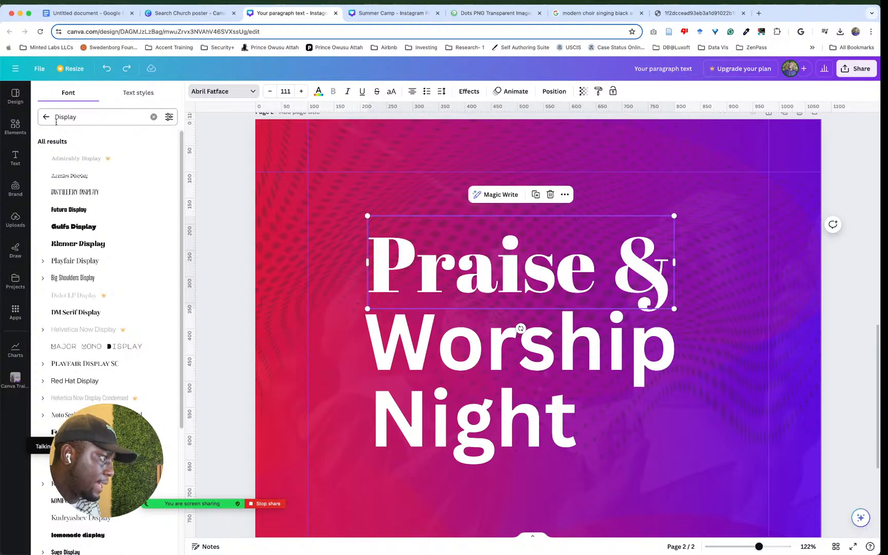
Step: Leave the Display fonts and look through the Vintage font category for the "Praise &" line
{"action": "left_click", "coordinate": [46, 118]}
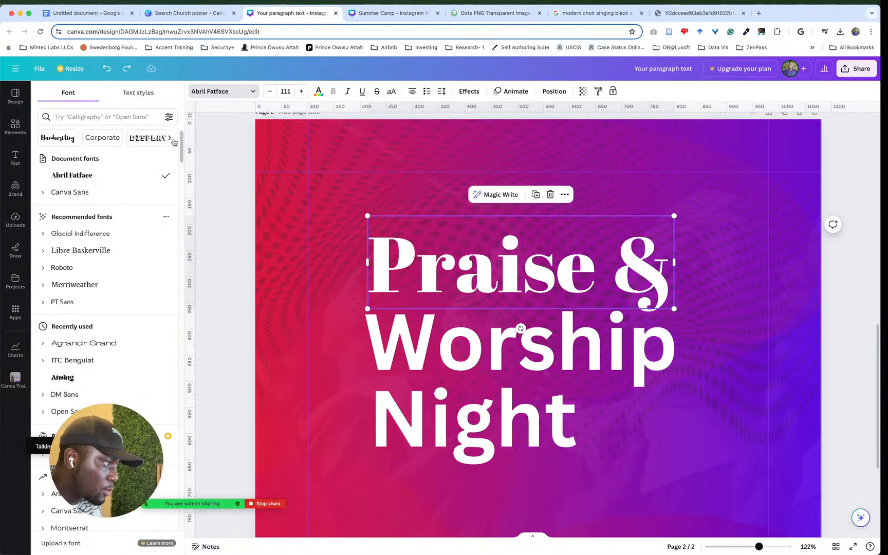
{"action": "left_click", "coordinate": [170, 138]}
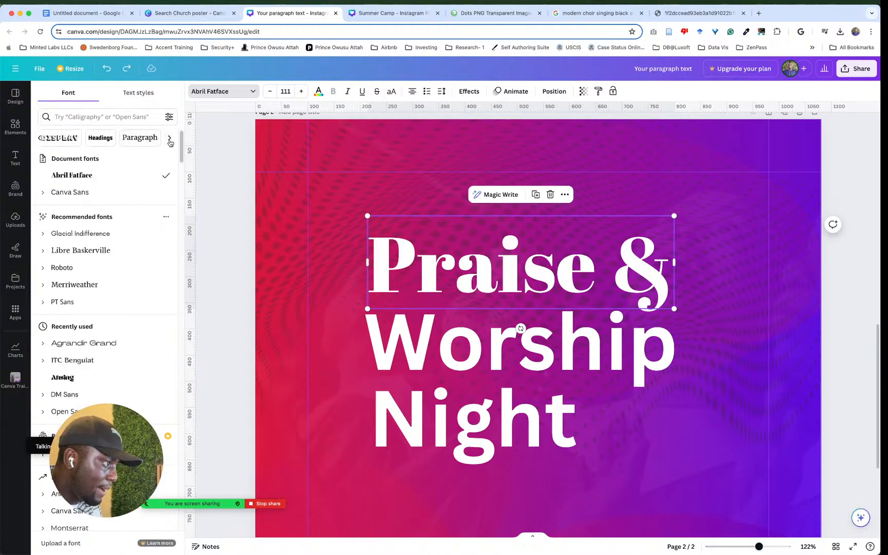
{"action": "left_click", "coordinate": [171, 140]}
{"action": "left_click", "coordinate": [170, 140]}
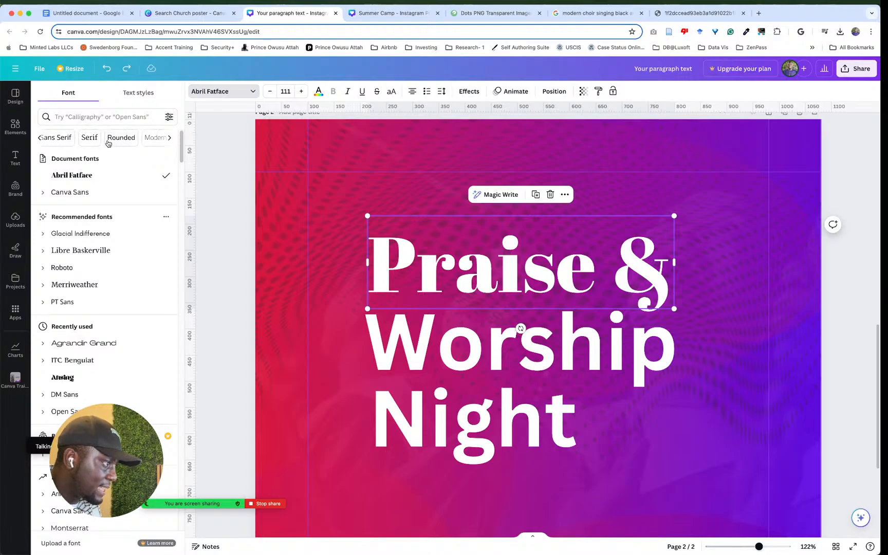
{"action": "left_click", "coordinate": [169, 140]}
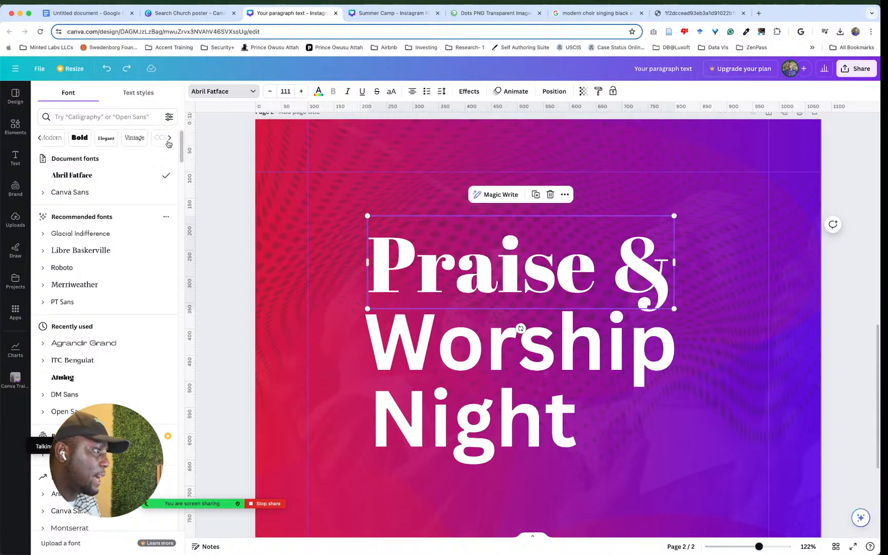
{"action": "left_click", "coordinate": [132, 138]}
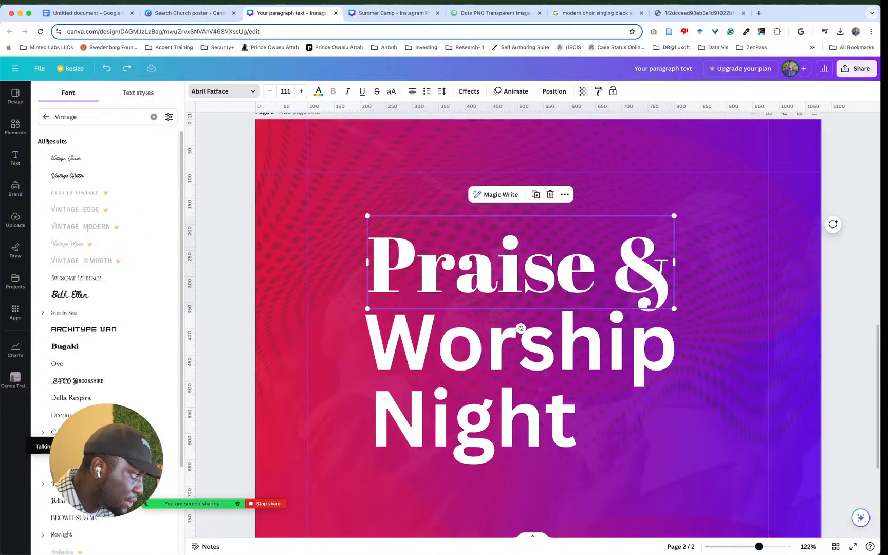
Step: Return to the Corporate font category and examine its typefaces for one matching the title lettering
{"action": "left_click", "coordinate": [46, 117]}
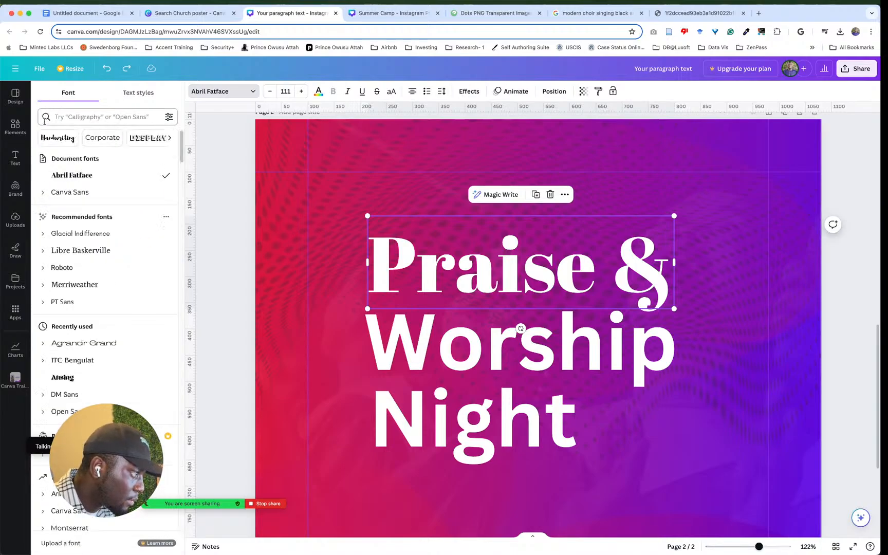
{"action": "left_click", "coordinate": [102, 138]}
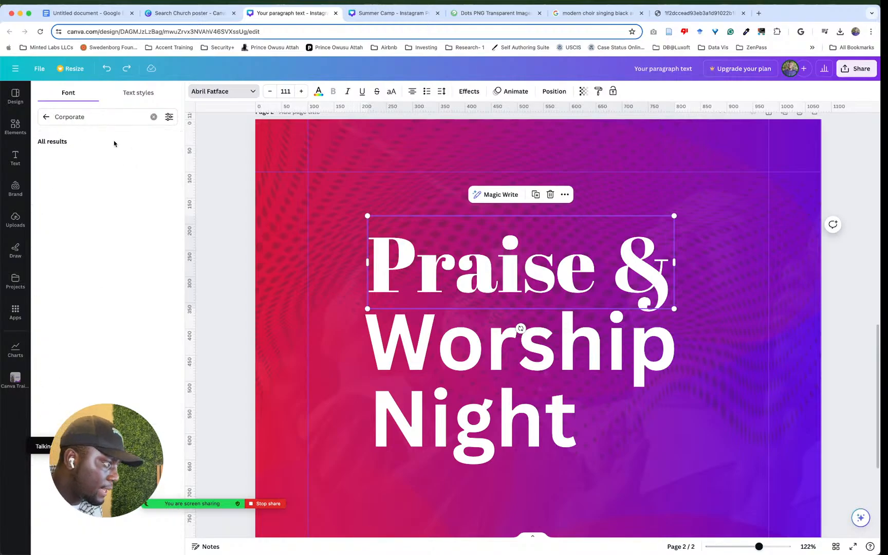
{"action": "scroll", "coordinate": [77, 313], "scroll_direction": "down", "scroll_amount": 5}
{"action": "scroll", "coordinate": [78, 315], "scroll_direction": "down", "scroll_amount": 15}
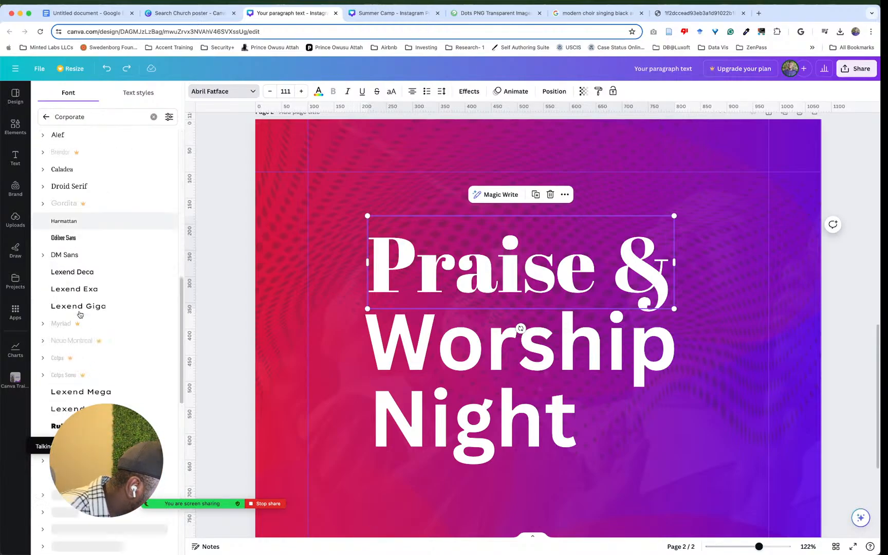
{"action": "scroll", "coordinate": [80, 314], "scroll_direction": "down", "scroll_amount": 10}
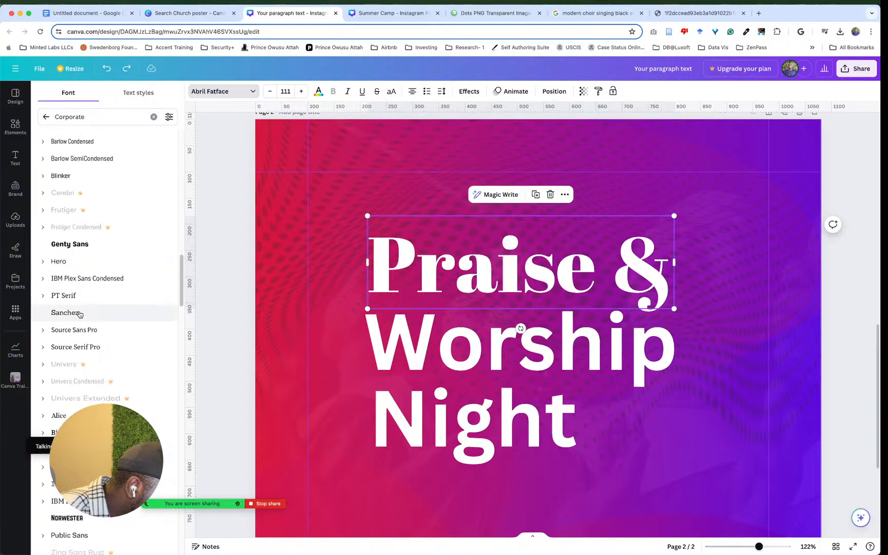
{"action": "scroll", "coordinate": [79, 314], "scroll_direction": "down", "scroll_amount": 5}
{"action": "scroll", "coordinate": [79, 314], "scroll_direction": "down", "scroll_amount": 5}
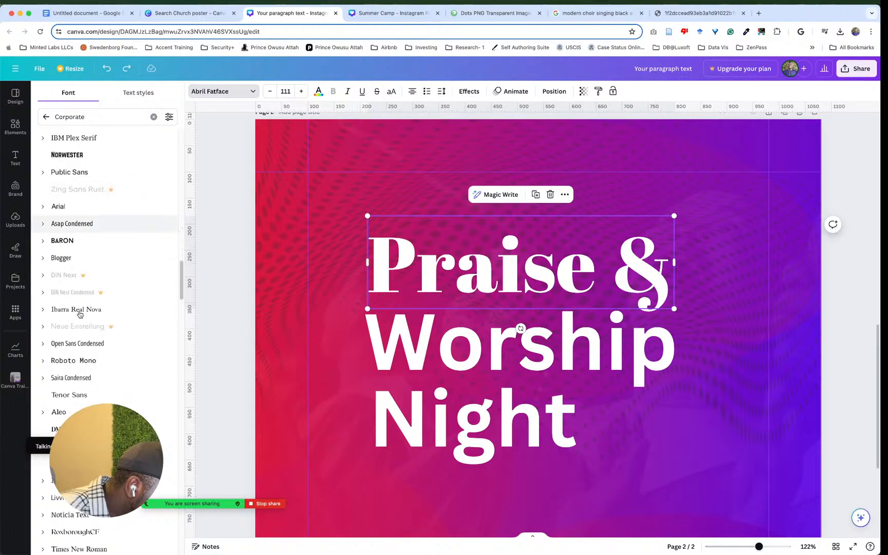
Step: Leave the Corporate fonts and browse the remaining font categories as far as Modern, Bold, Elegant and Vintage
{"action": "left_click", "coordinate": [44, 115]}
{"action": "left_click", "coordinate": [171, 139]}
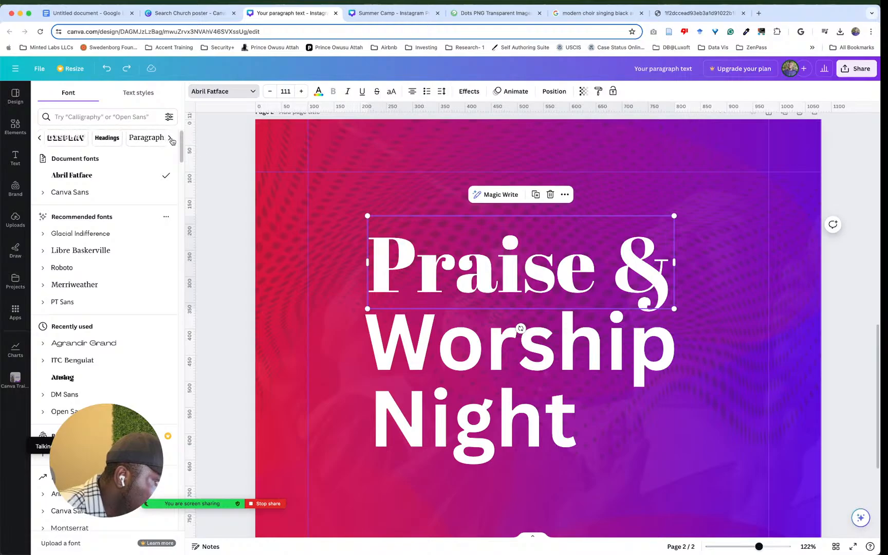
{"action": "left_click", "coordinate": [171, 139]}
{"action": "left_click", "coordinate": [171, 138]}
{"action": "left_click", "coordinate": [171, 139]}
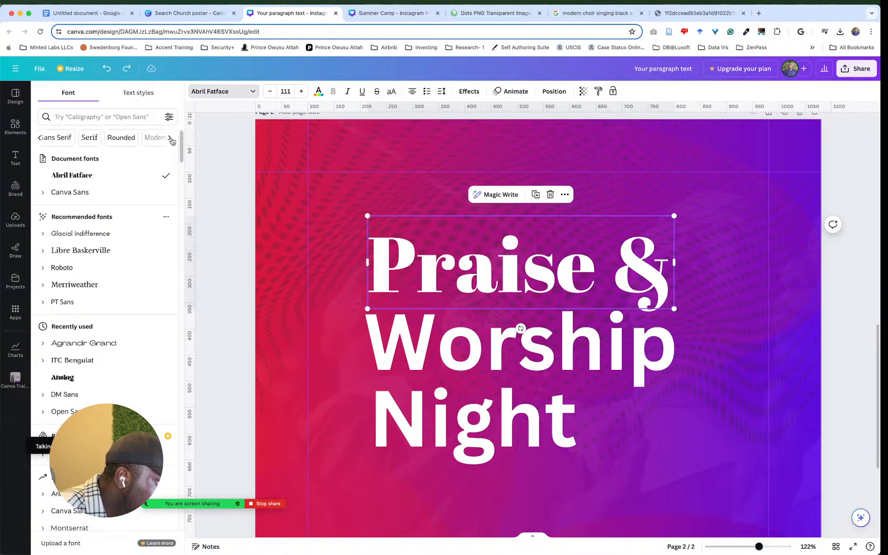
{"action": "left_click", "coordinate": [172, 139]}
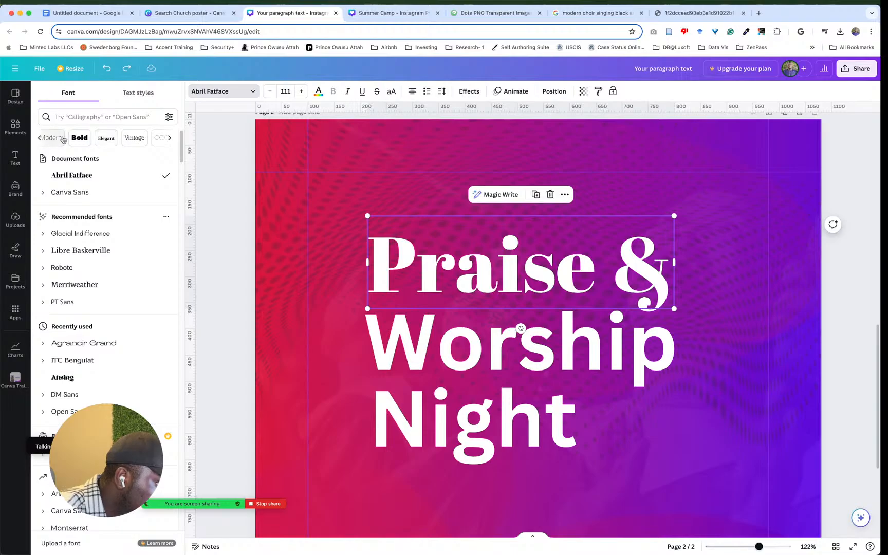
Step: Browse the font style categories for the "Praise &" text on page 2
{"action": "left_click", "coordinate": [172, 139]}
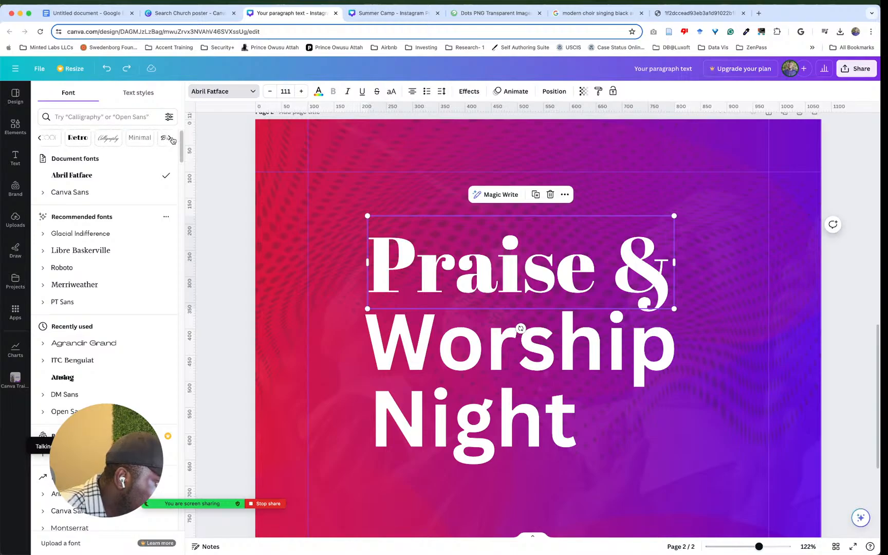
{"action": "left_click", "coordinate": [172, 139]}
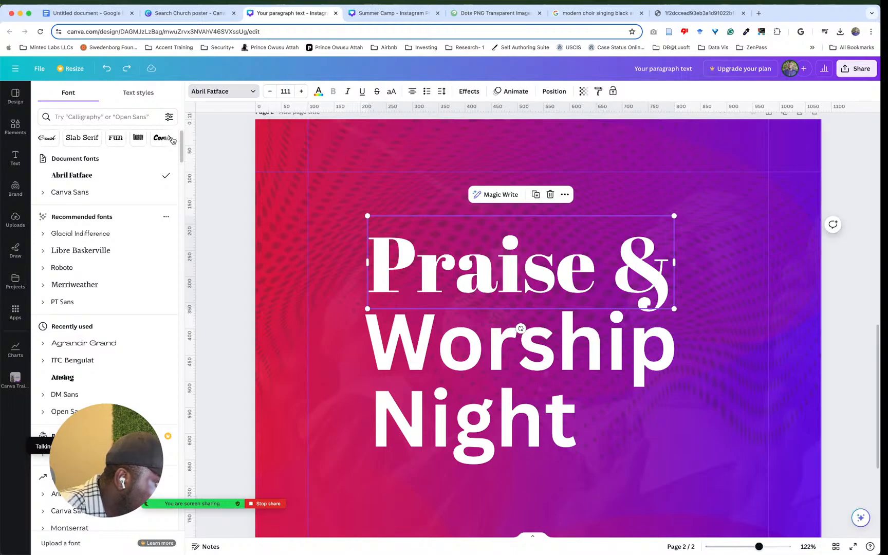
{"action": "left_click", "coordinate": [172, 139]}
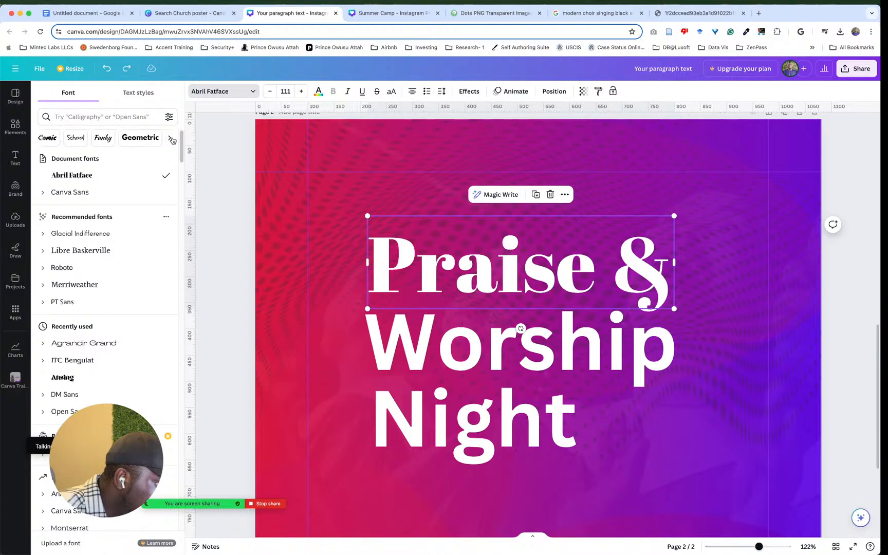
{"action": "left_click", "coordinate": [172, 138]}
{"action": "left_click", "coordinate": [172, 139]}
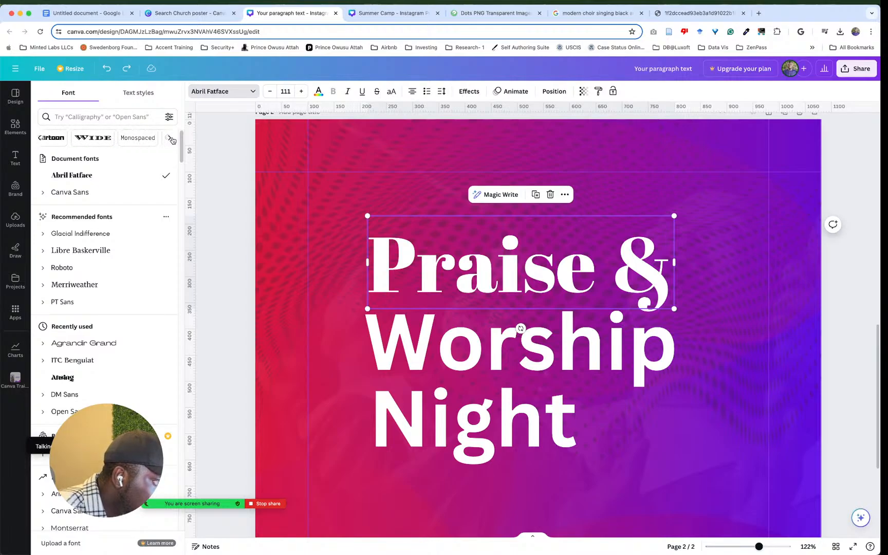
{"action": "left_click", "coordinate": [172, 139]}
{"action": "left_click", "coordinate": [172, 139]}
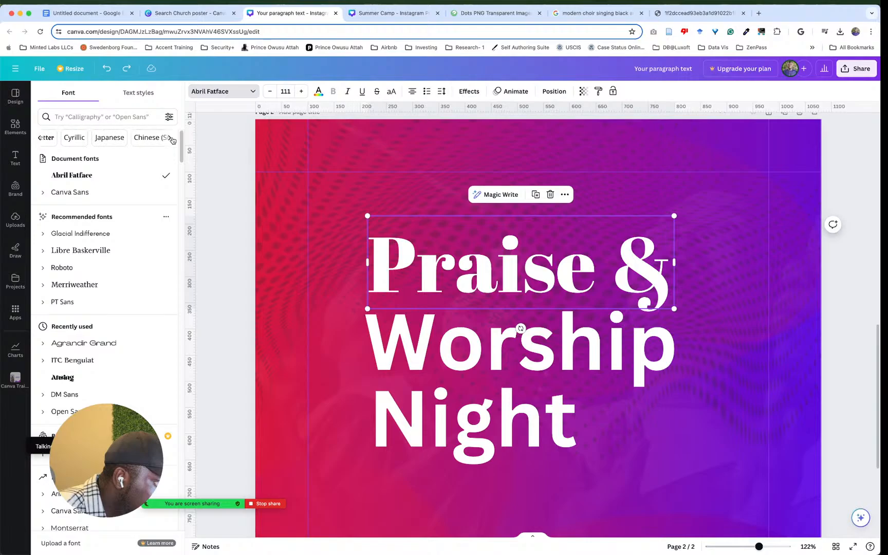
Step: Set the "Night" text on page 2 to the Agrandir font and remove its bold formatting
{"action": "scroll", "coordinate": [97, 283], "scroll_direction": "down", "scroll_amount": 10}
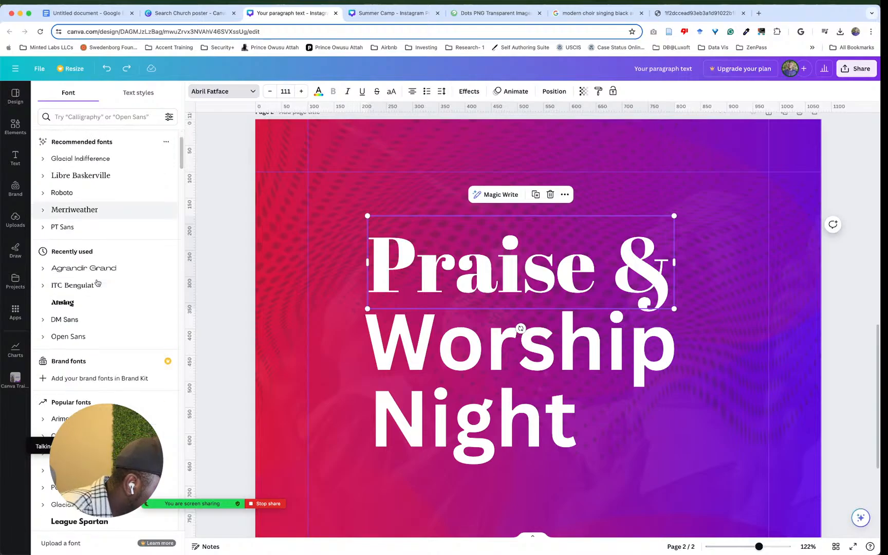
{"action": "scroll", "coordinate": [97, 283], "scroll_direction": "down", "scroll_amount": 7}
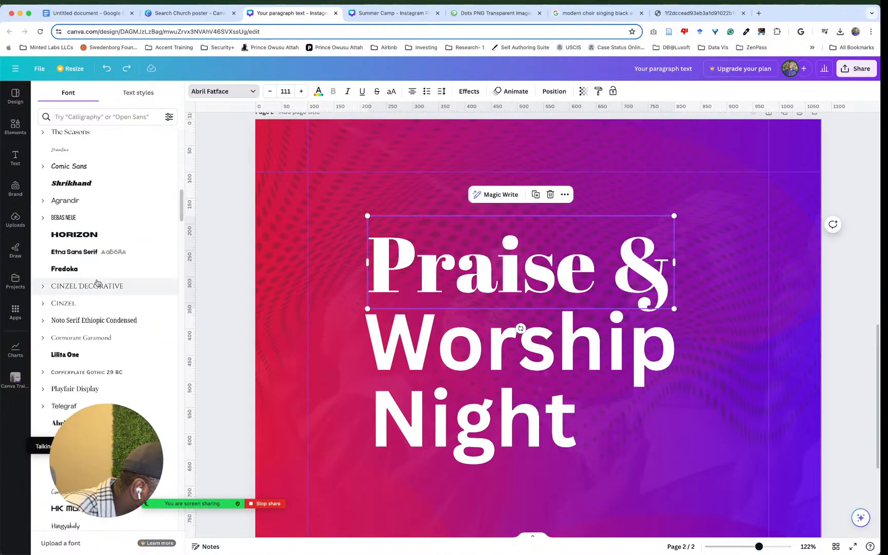
{"action": "scroll", "coordinate": [124, 194], "scroll_direction": "up", "scroll_amount": 1}
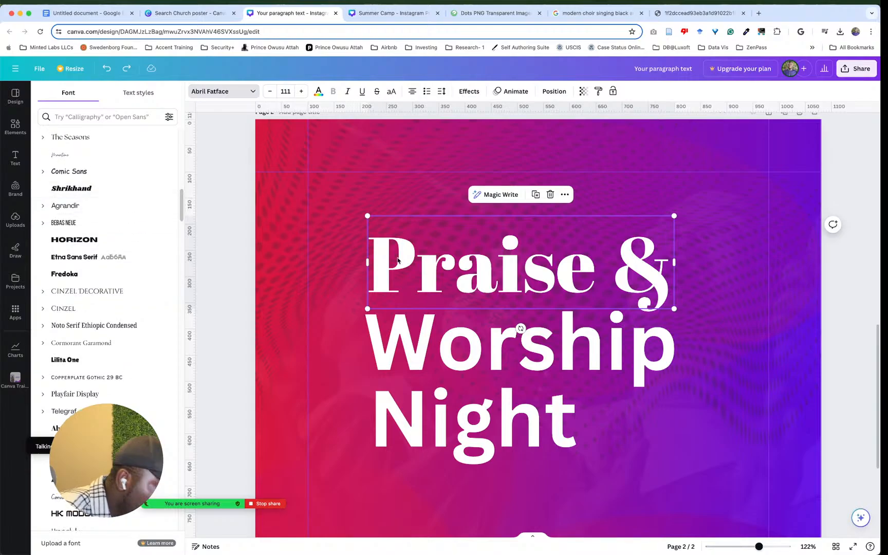
{"action": "left_click", "coordinate": [399, 416]}
{"action": "left_click", "coordinate": [110, 204]}
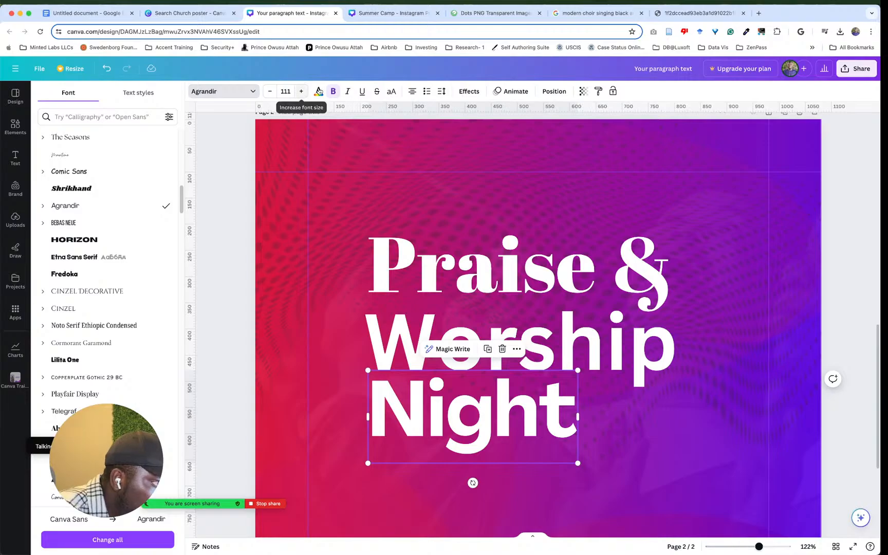
{"action": "left_click", "coordinate": [333, 92]}
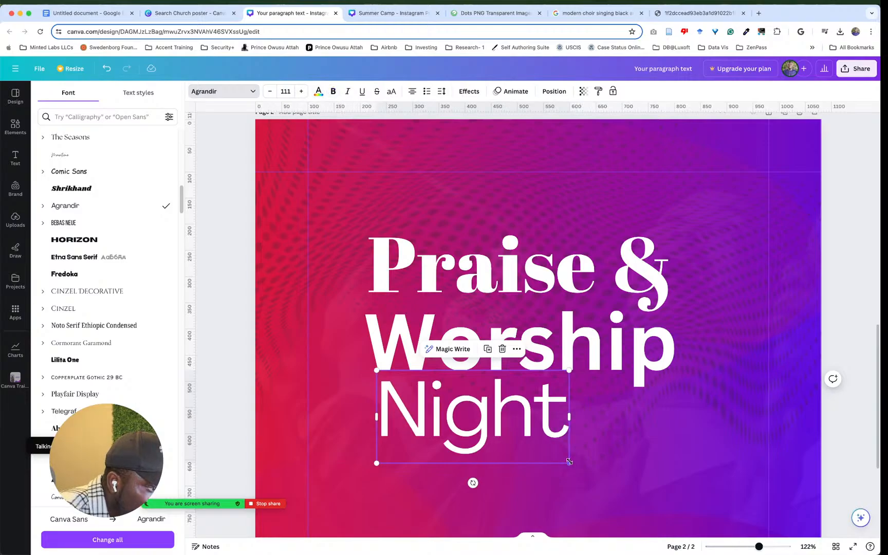
{"action": "left_click", "coordinate": [812, 404]}
Step: Select the "Worship" text on page 2 and search the fonts for "luxury"
{"action": "scroll", "coordinate": [736, 420], "scroll_direction": "up", "scroll_amount": 8}
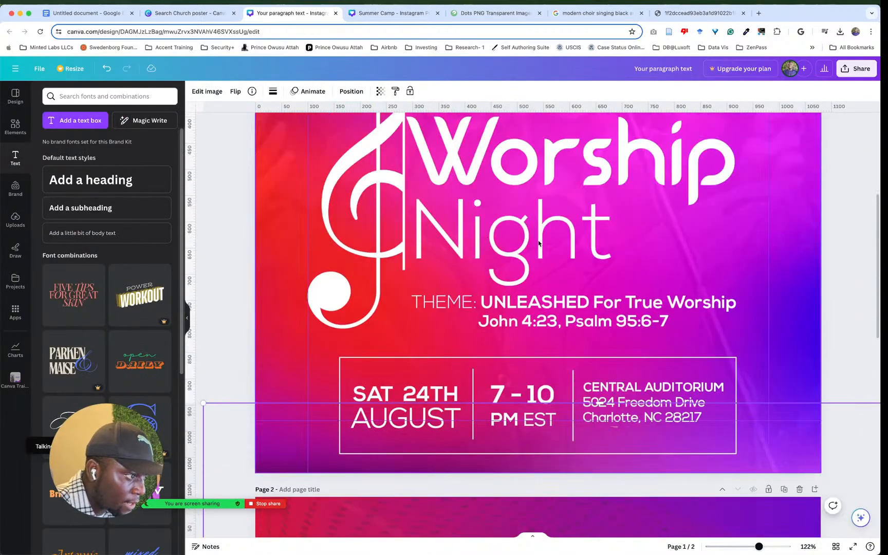
{"action": "scroll", "coordinate": [639, 334], "scroll_direction": "down", "scroll_amount": 8}
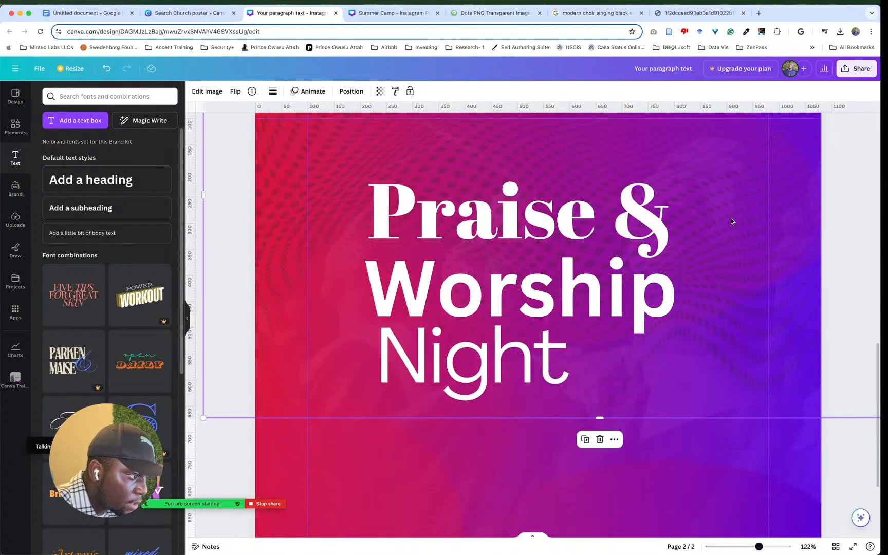
{"action": "left_click", "coordinate": [627, 281]}
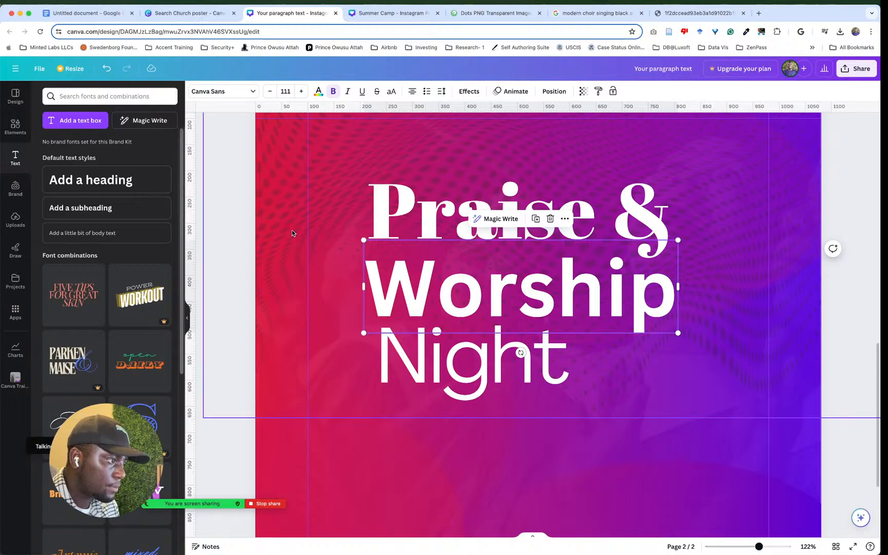
{"action": "left_click", "coordinate": [213, 230]}
{"action": "left_click", "coordinate": [370, 284]}
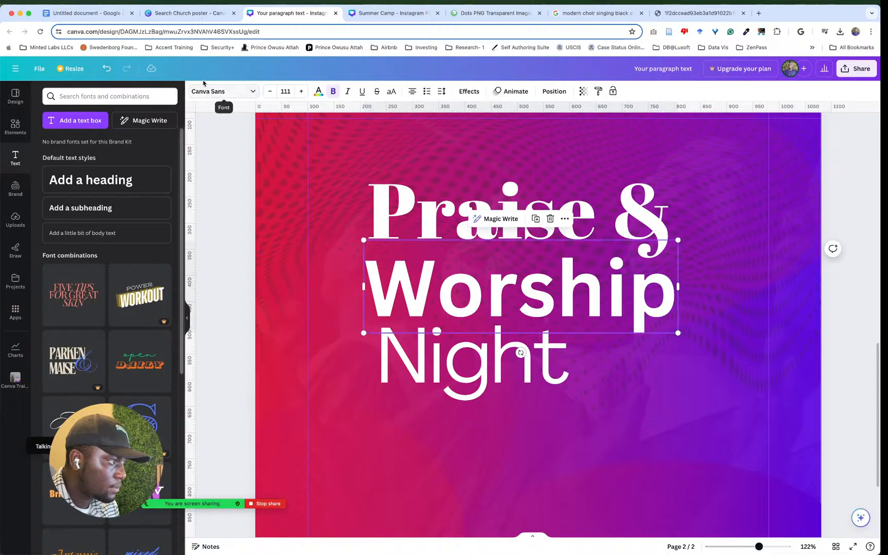
{"action": "left_click", "coordinate": [218, 92]}
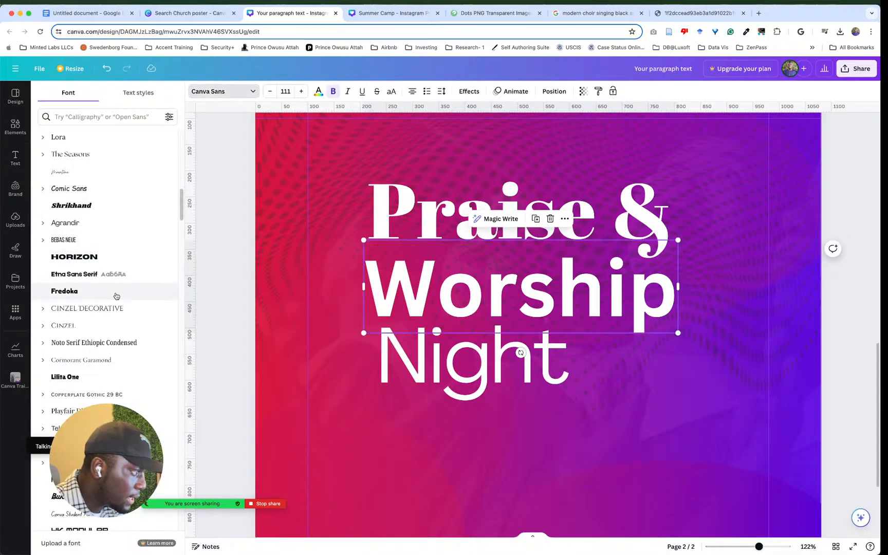
{"action": "left_click", "coordinate": [108, 117]}
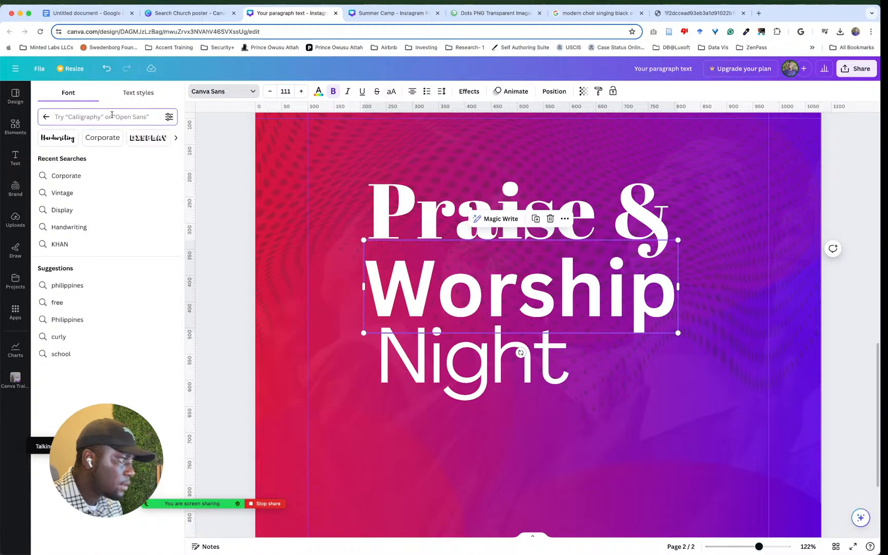
{"action": "type", "text": "lux"}
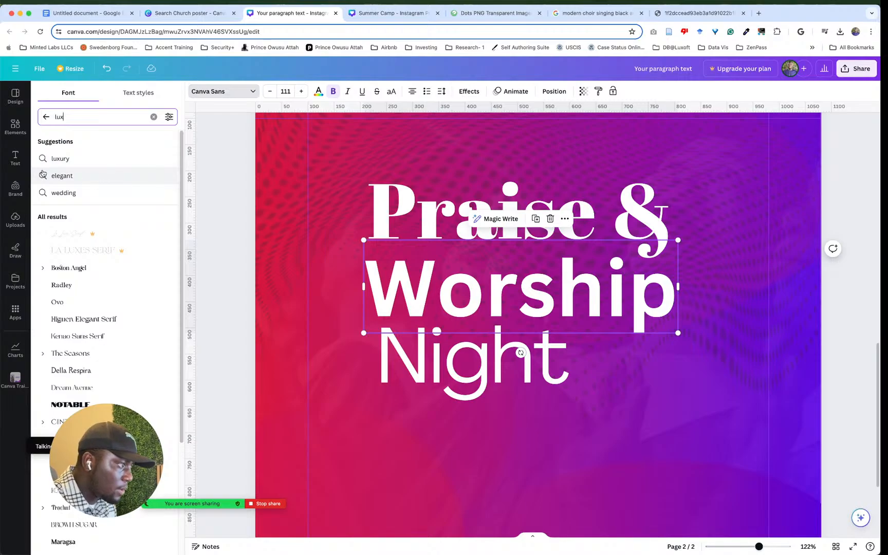
{"action": "left_click", "coordinate": [57, 159]}
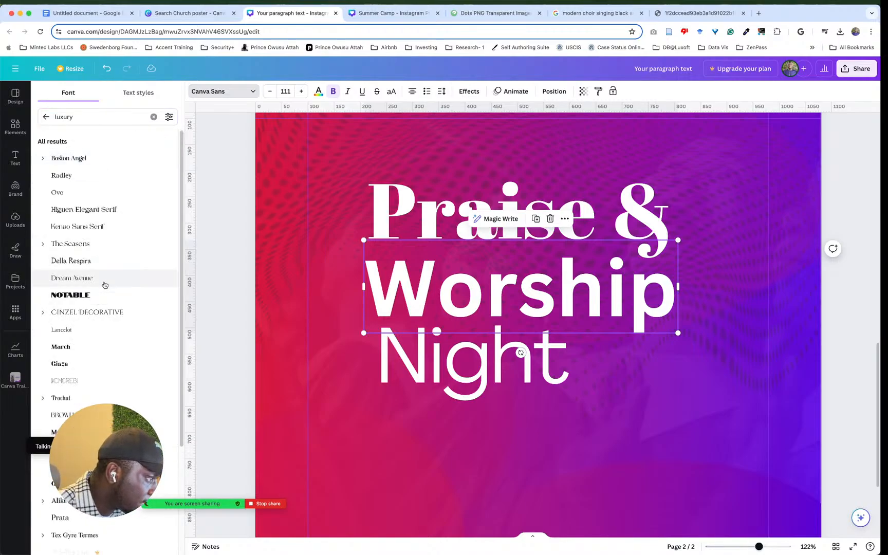
Step: Look through the luxury fonts and apply TAN Pearl to the "Worship" text
{"action": "scroll", "coordinate": [101, 258], "scroll_direction": "down", "scroll_amount": 5}
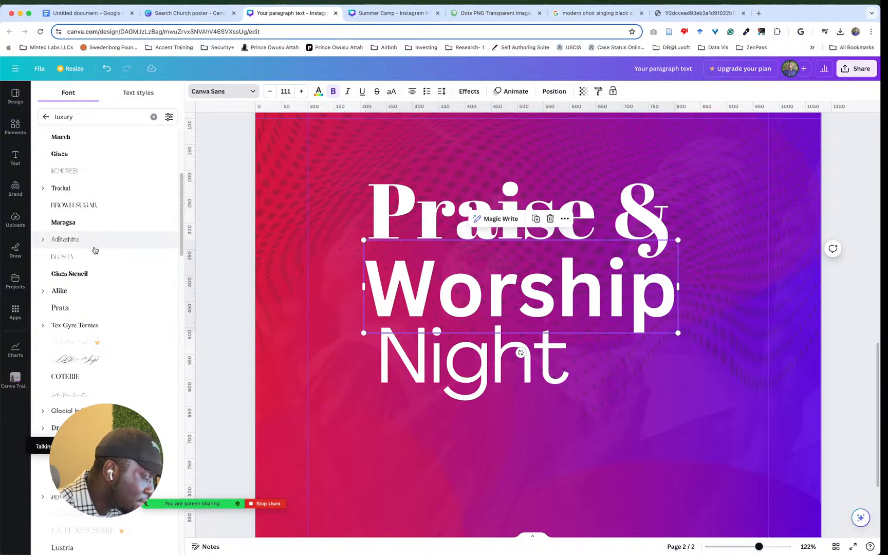
{"action": "scroll", "coordinate": [95, 250], "scroll_direction": "down", "scroll_amount": 4}
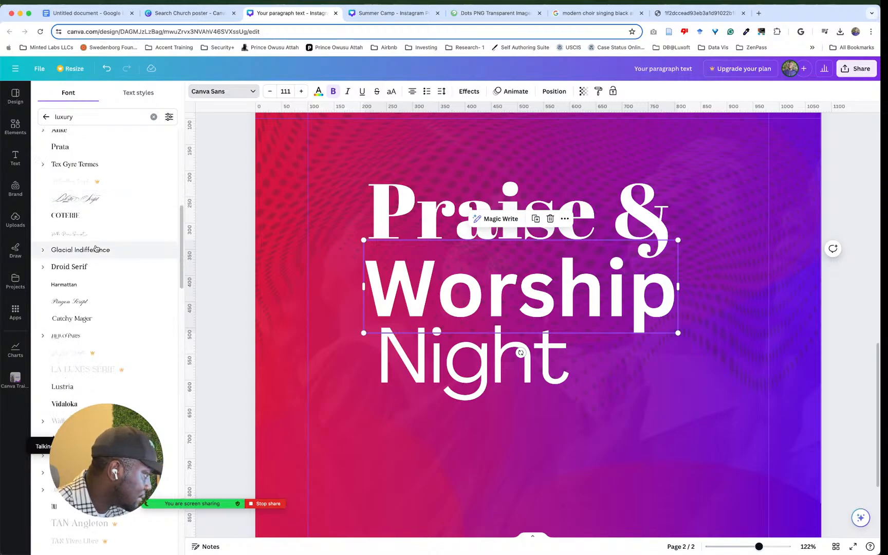
{"action": "scroll", "coordinate": [96, 249], "scroll_direction": "down", "scroll_amount": 4}
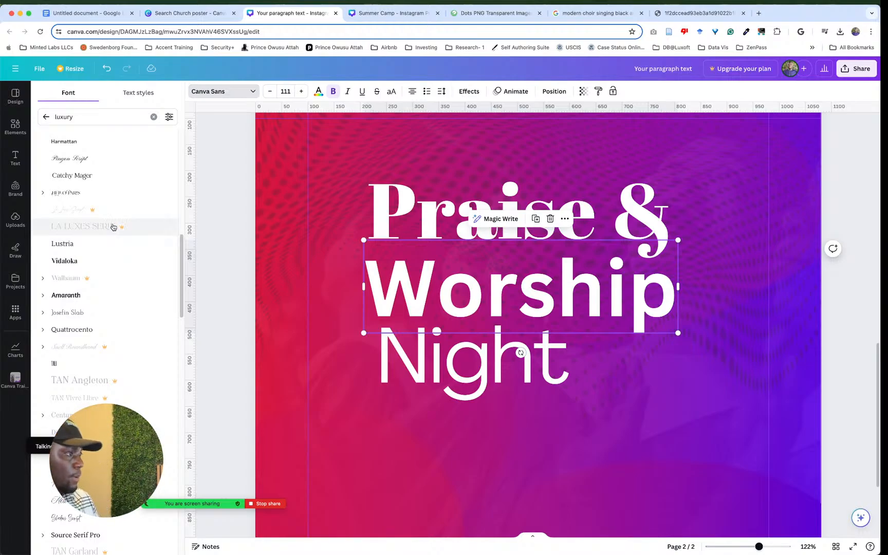
{"action": "scroll", "coordinate": [118, 218], "scroll_direction": "up", "scroll_amount": 3}
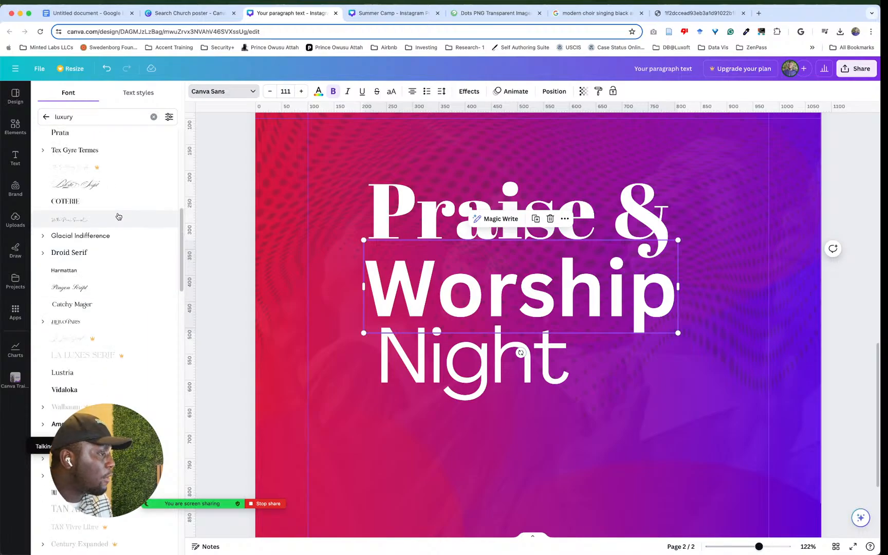
{"action": "scroll", "coordinate": [118, 216], "scroll_direction": "down", "scroll_amount": 10}
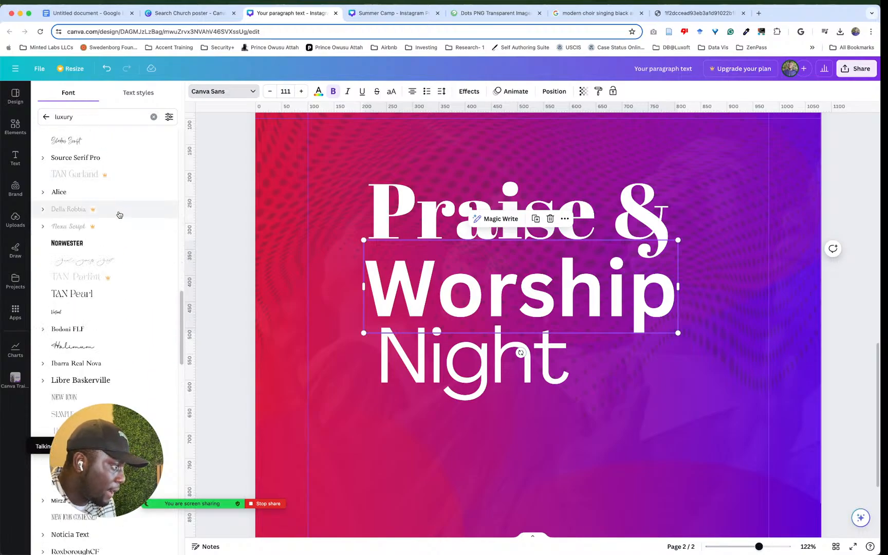
{"action": "left_click", "coordinate": [91, 296]}
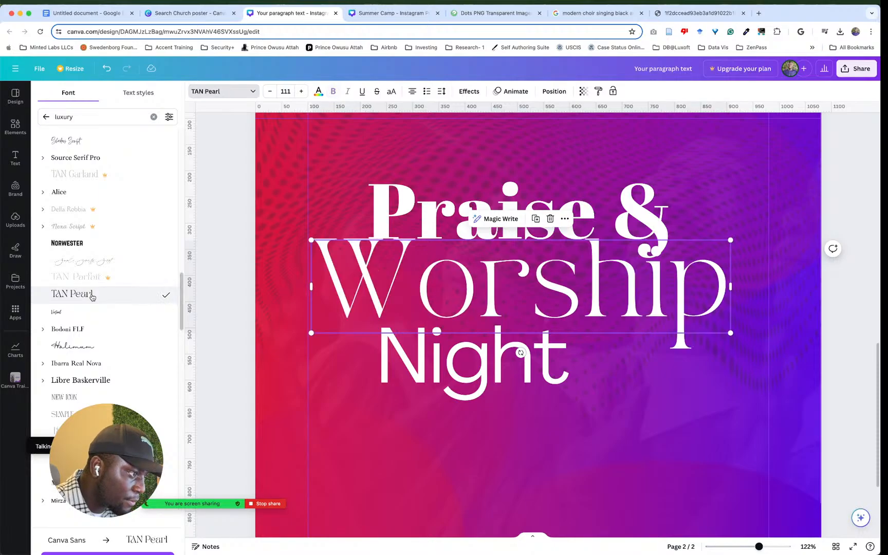
Step: Try the TAN Mon Cheri and Kage fonts on the "Worship" text
{"action": "scroll", "coordinate": [91, 295], "scroll_direction": "down", "scroll_amount": 10}
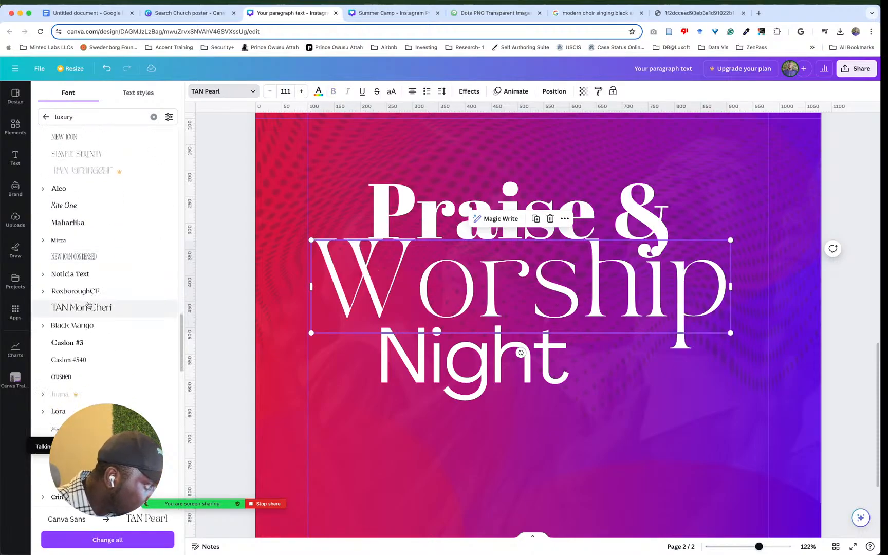
{"action": "left_click", "coordinate": [89, 305]}
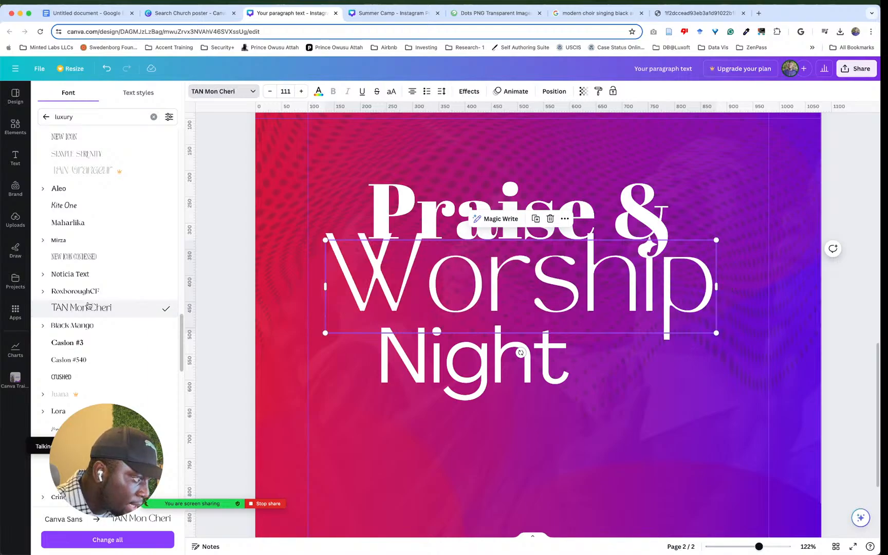
{"action": "scroll", "coordinate": [88, 306], "scroll_direction": "down", "scroll_amount": 5}
{"action": "scroll", "coordinate": [89, 305], "scroll_direction": "down", "scroll_amount": 1}
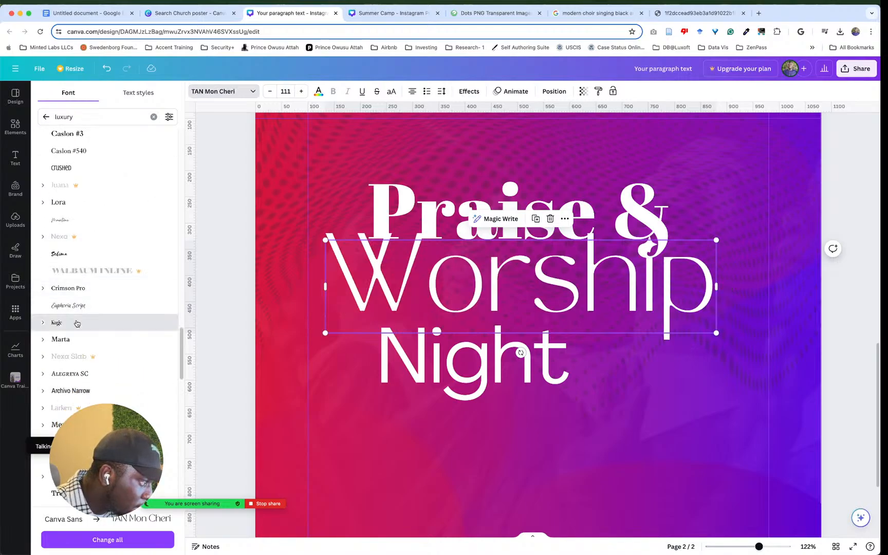
{"action": "left_click", "coordinate": [76, 323]}
Step: Try the Quando and Alegreya Sans SC fonts on the "Worship" text
{"action": "scroll", "coordinate": [78, 322], "scroll_direction": "down", "scroll_amount": 7}
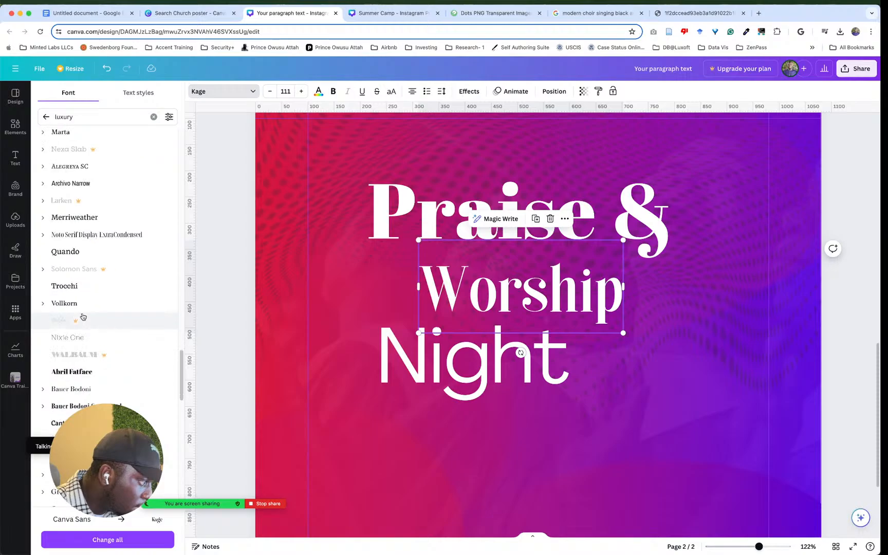
{"action": "left_click", "coordinate": [102, 217]}
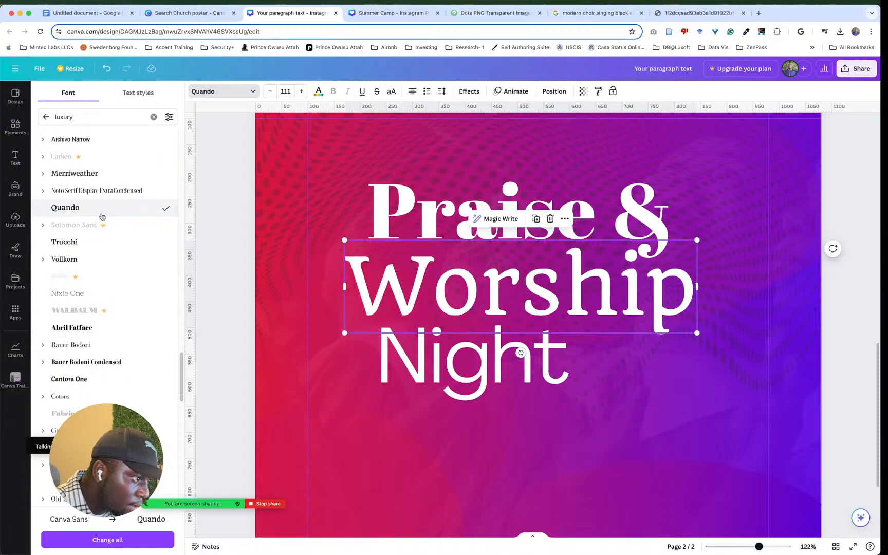
{"action": "scroll", "coordinate": [105, 311], "scroll_direction": "down", "scroll_amount": 8}
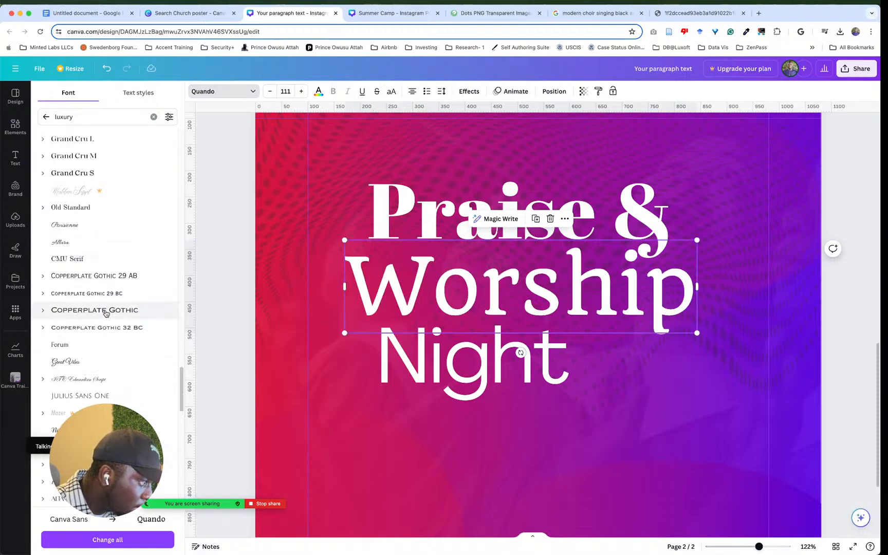
{"action": "scroll", "coordinate": [105, 313], "scroll_direction": "down", "scroll_amount": 8}
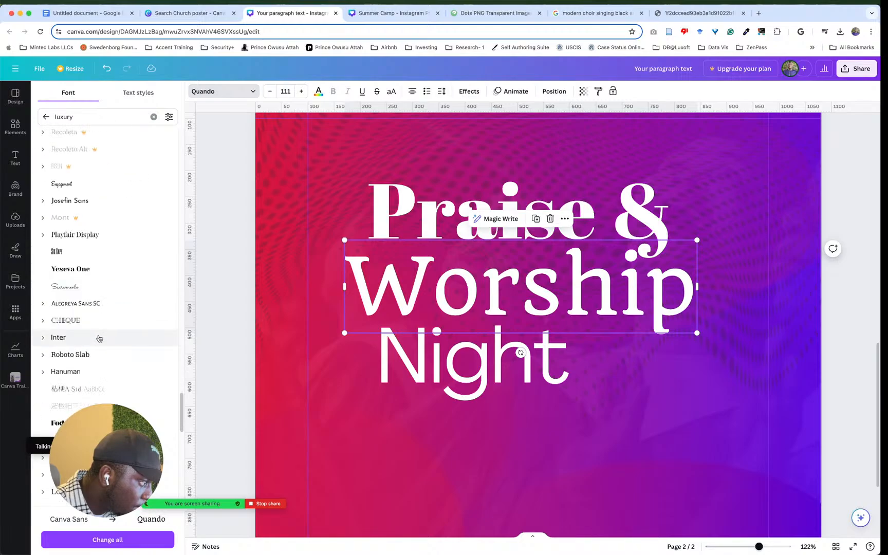
{"action": "left_click", "coordinate": [114, 313]}
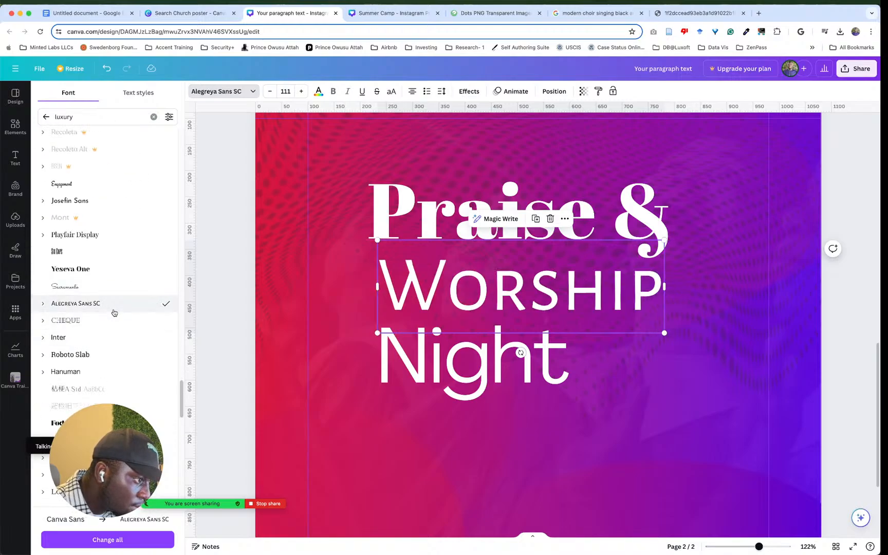
Step: Try the 29LT Zeyn, Manison and Manison Expanded fonts on the "Worship" text
{"action": "scroll", "coordinate": [114, 312], "scroll_direction": "down", "scroll_amount": 5}
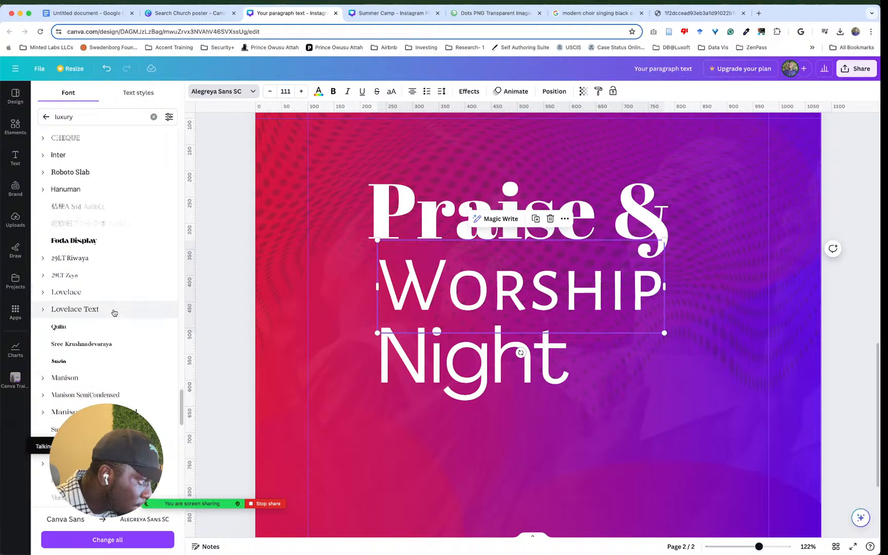
{"action": "left_click", "coordinate": [112, 282]}
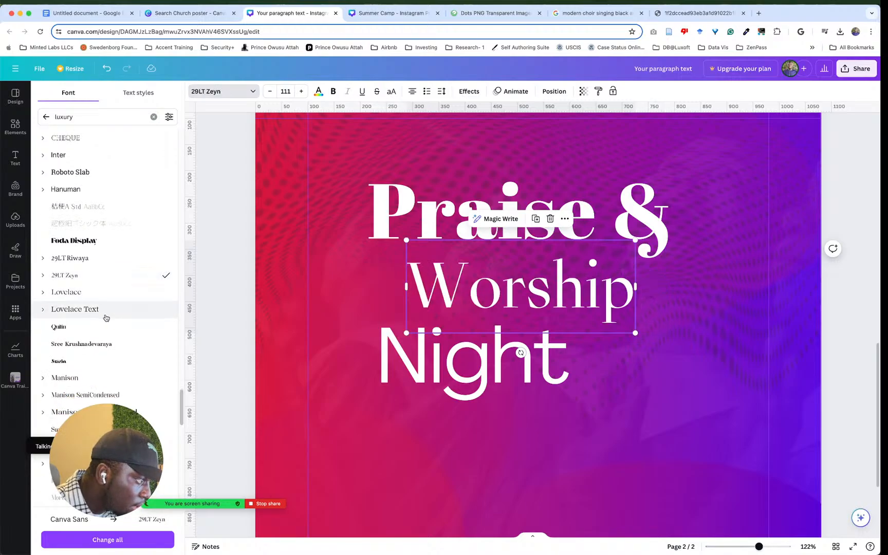
{"action": "scroll", "coordinate": [105, 317], "scroll_direction": "down", "scroll_amount": 1}
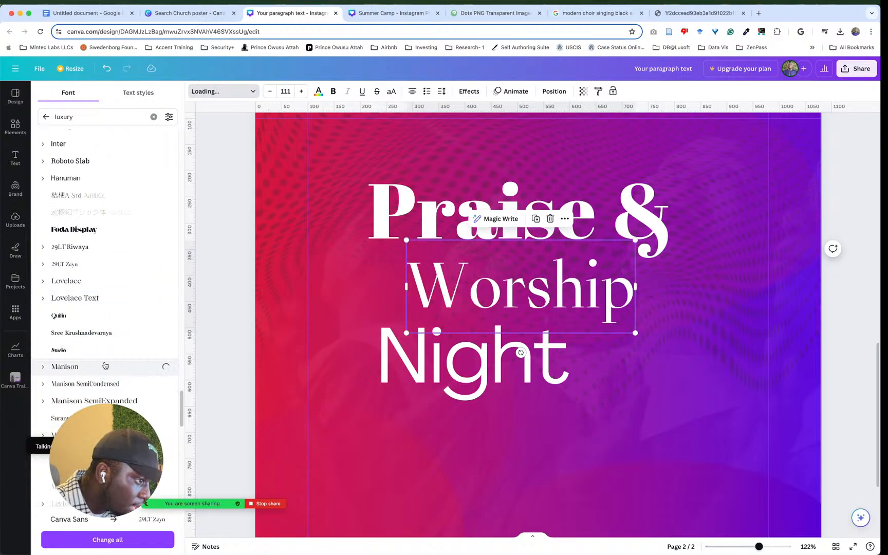
{"action": "scroll", "coordinate": [105, 366], "scroll_direction": "down", "scroll_amount": 4}
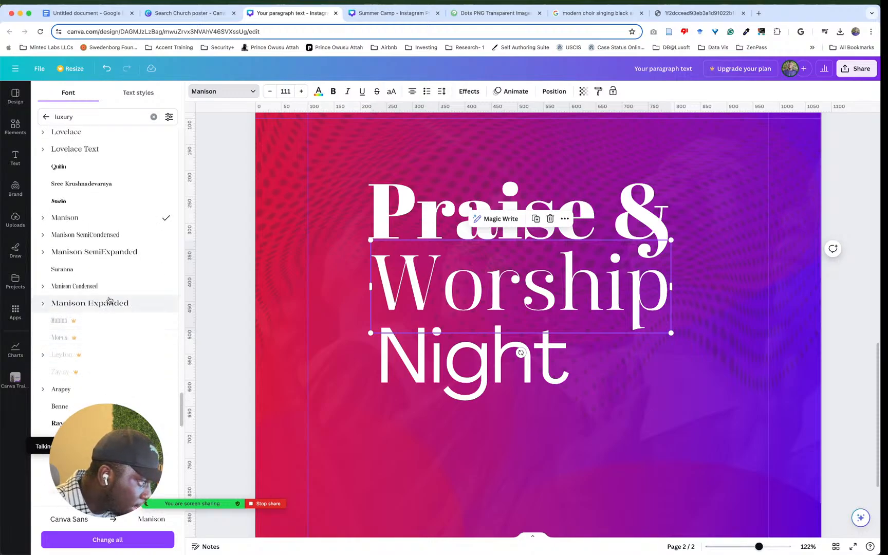
{"action": "left_click", "coordinate": [90, 302]}
{"action": "scroll", "coordinate": [109, 301], "scroll_direction": "down", "scroll_amount": 5}
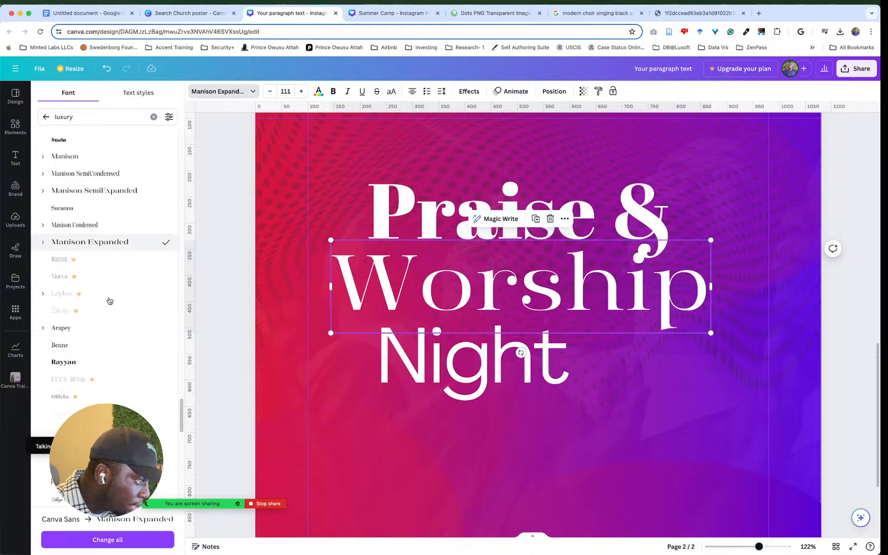
{"action": "scroll", "coordinate": [95, 393], "scroll_direction": "down", "scroll_amount": 10}
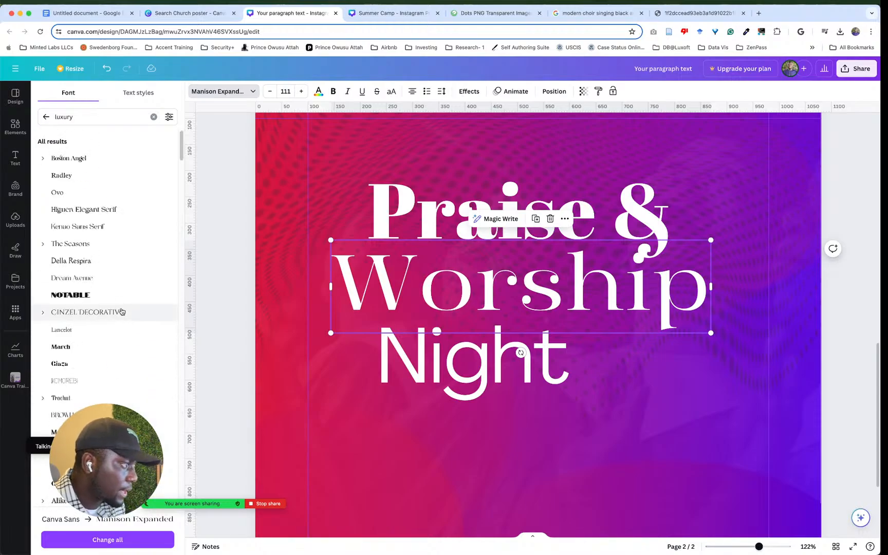
Step: Browse the Corporate font category and try RoxboroughCF on the "Worship" text
{"action": "left_click", "coordinate": [46, 116]}
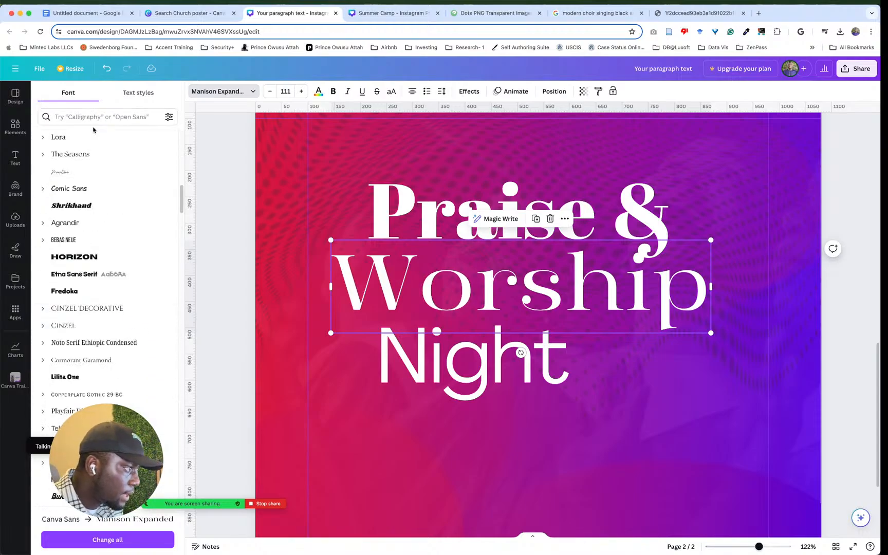
{"action": "scroll", "coordinate": [85, 175], "scroll_direction": "up", "scroll_amount": 6}
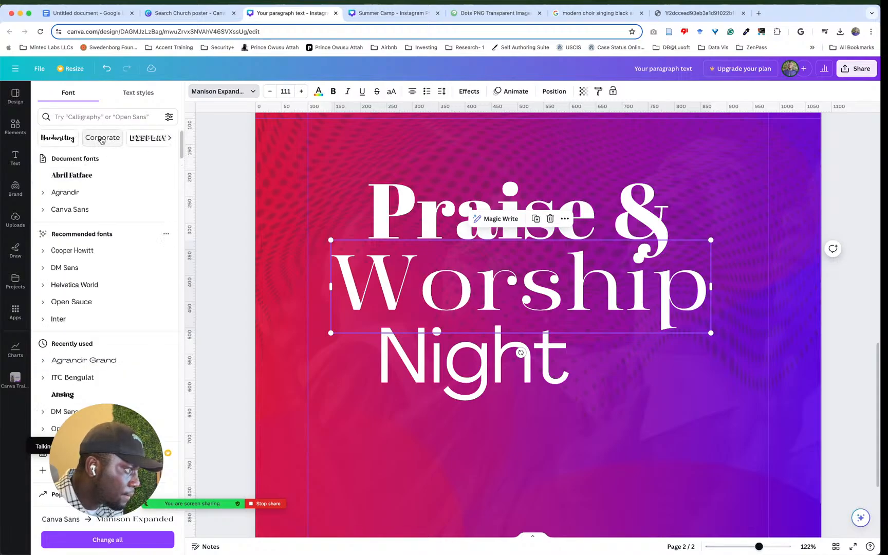
{"action": "left_click", "coordinate": [102, 139]}
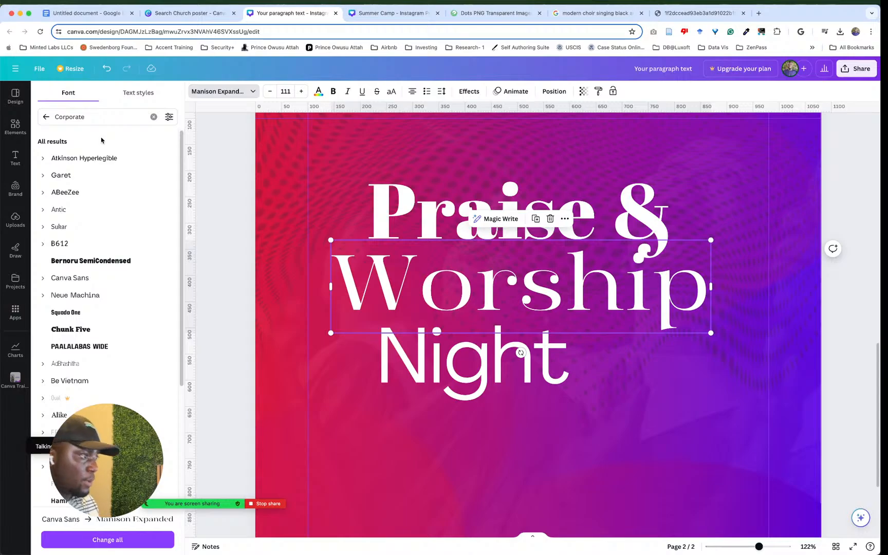
{"action": "scroll", "coordinate": [132, 289], "scroll_direction": "down", "scroll_amount": 5}
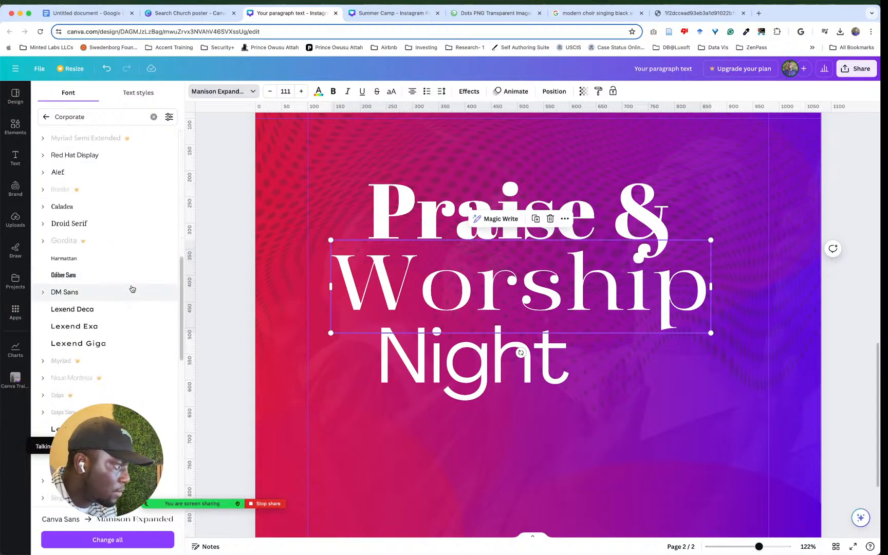
{"action": "scroll", "coordinate": [133, 286], "scroll_direction": "down", "scroll_amount": 10}
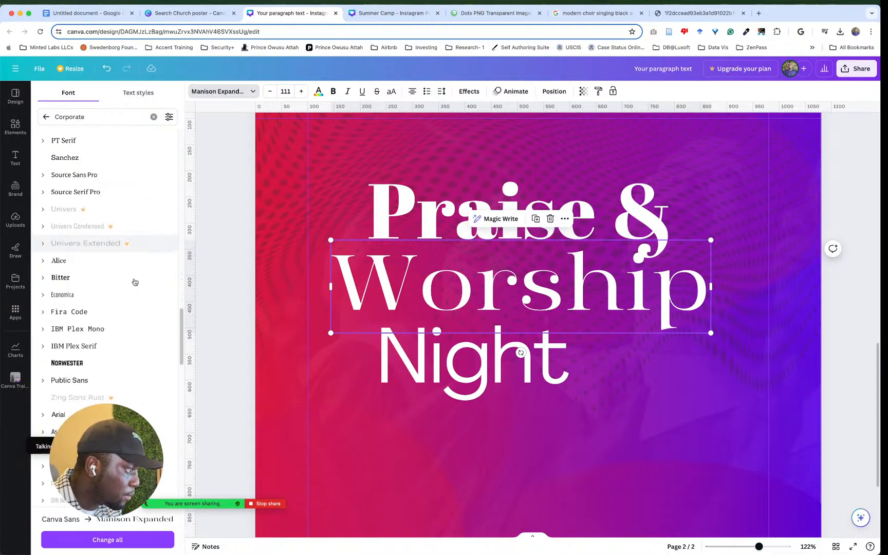
{"action": "scroll", "coordinate": [134, 282], "scroll_direction": "down", "scroll_amount": 10}
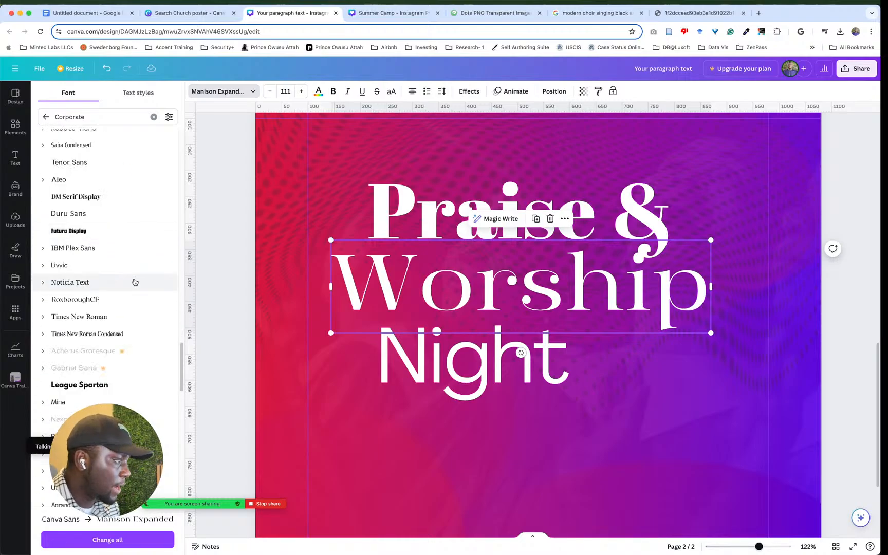
{"action": "scroll", "coordinate": [134, 281], "scroll_direction": "down", "scroll_amount": 1}
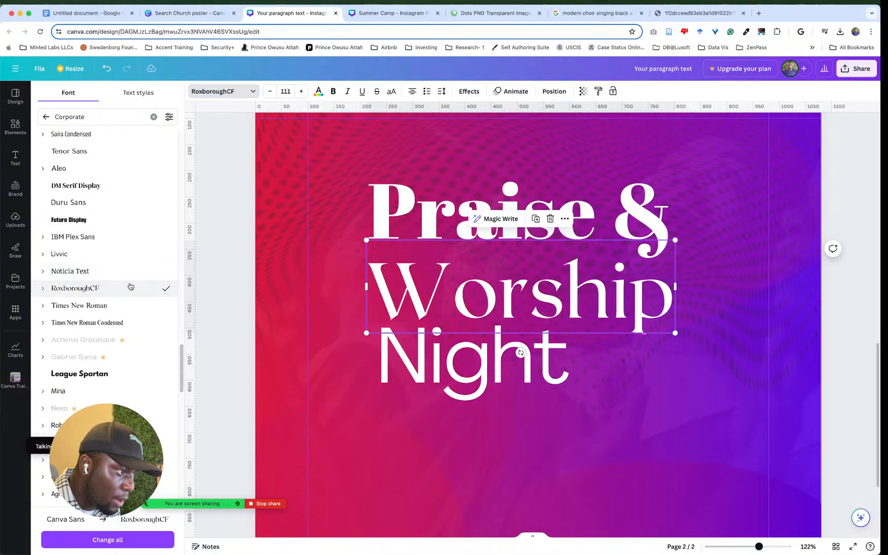
{"action": "scroll", "coordinate": [130, 286], "scroll_direction": "down", "scroll_amount": 5}
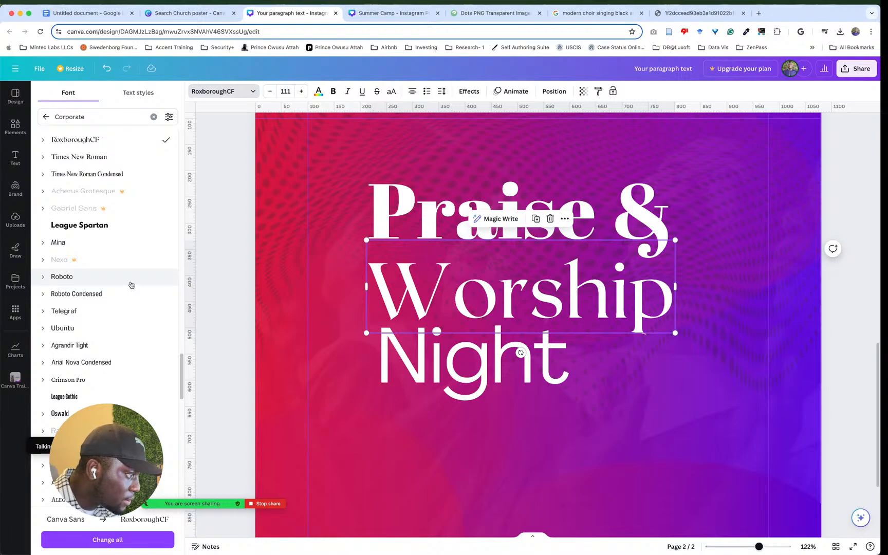
{"action": "scroll", "coordinate": [131, 285], "scroll_direction": "down", "scroll_amount": 15}
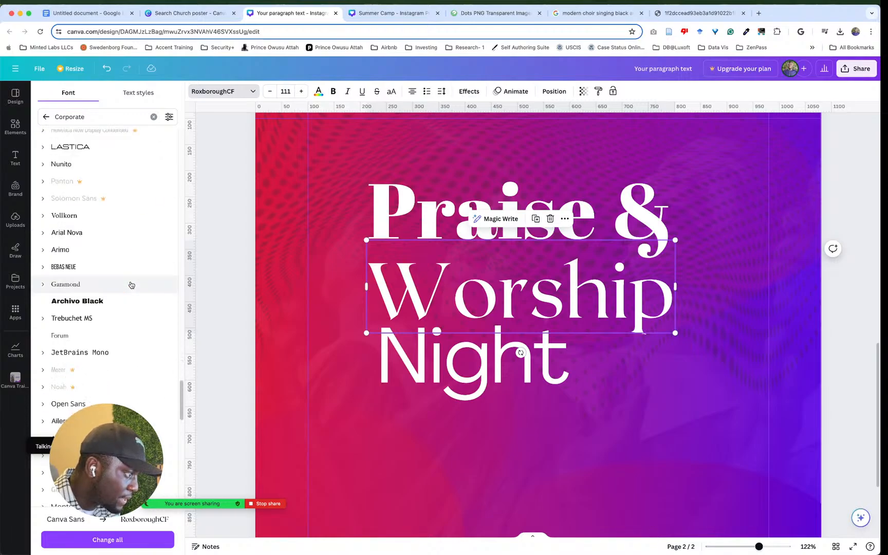
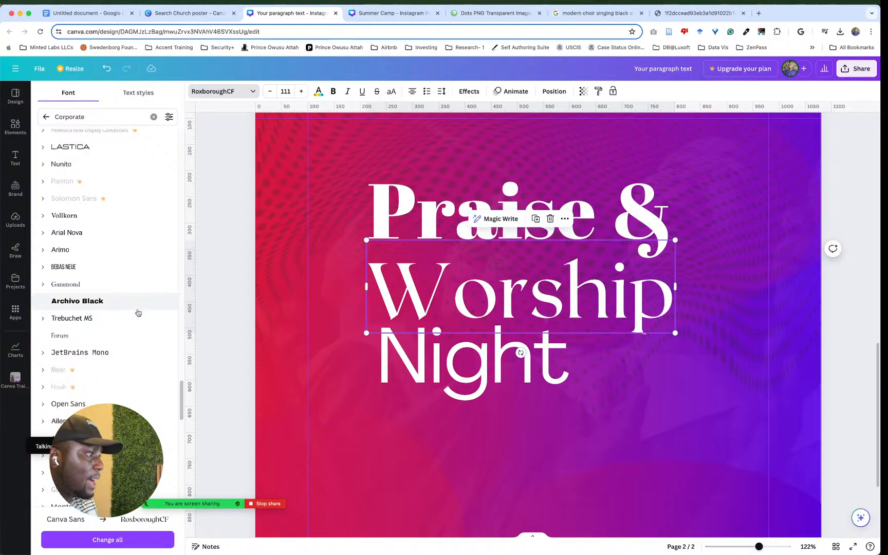
{"action": "scroll", "coordinate": [143, 268], "scroll_direction": "down", "scroll_amount": 5}
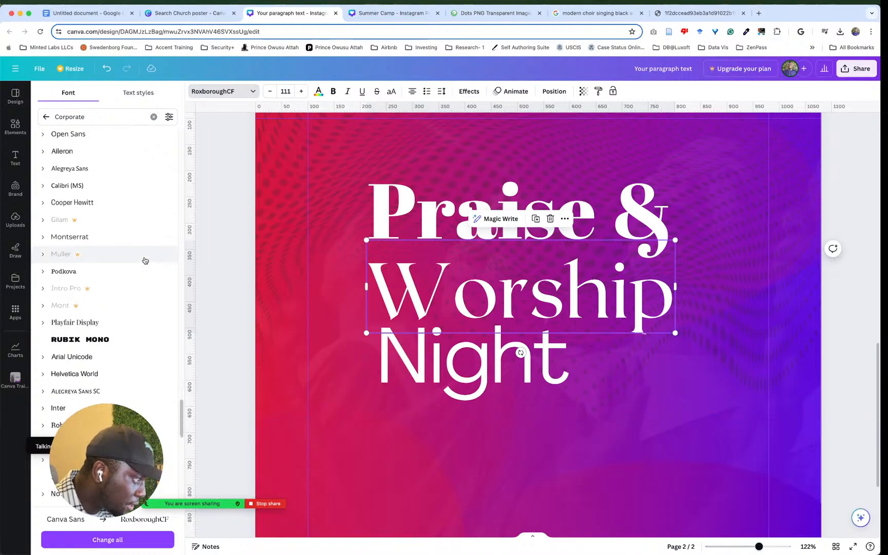
{"action": "scroll", "coordinate": [145, 261], "scroll_direction": "down", "scroll_amount": 5}
{"action": "scroll", "coordinate": [147, 256], "scroll_direction": "down", "scroll_amount": 7}
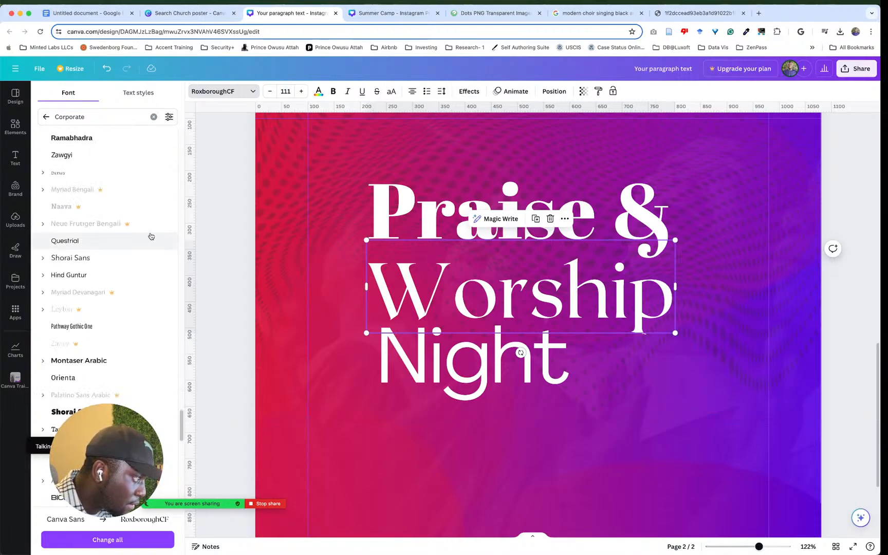
Step: Switch to the Elegant font category and try Boston Angel on the "Worship" text
{"action": "left_click", "coordinate": [46, 116]}
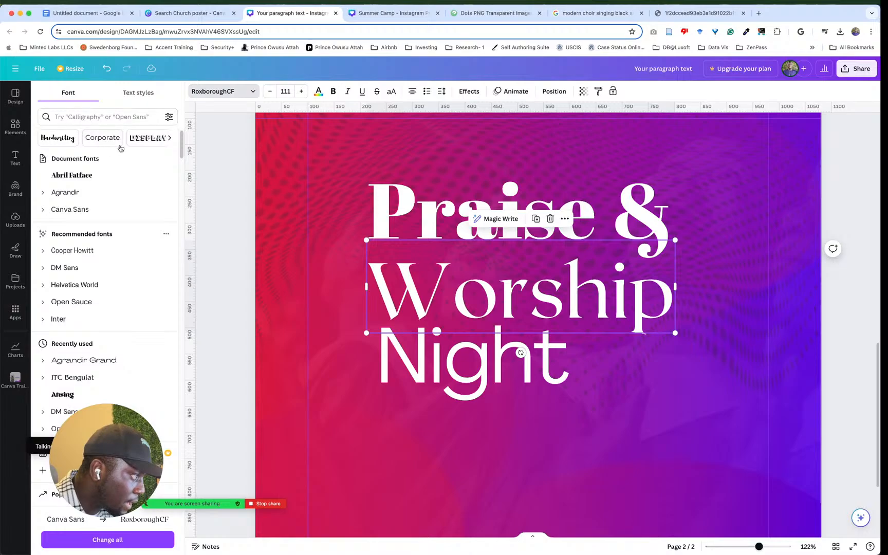
{"action": "left_click", "coordinate": [171, 141]}
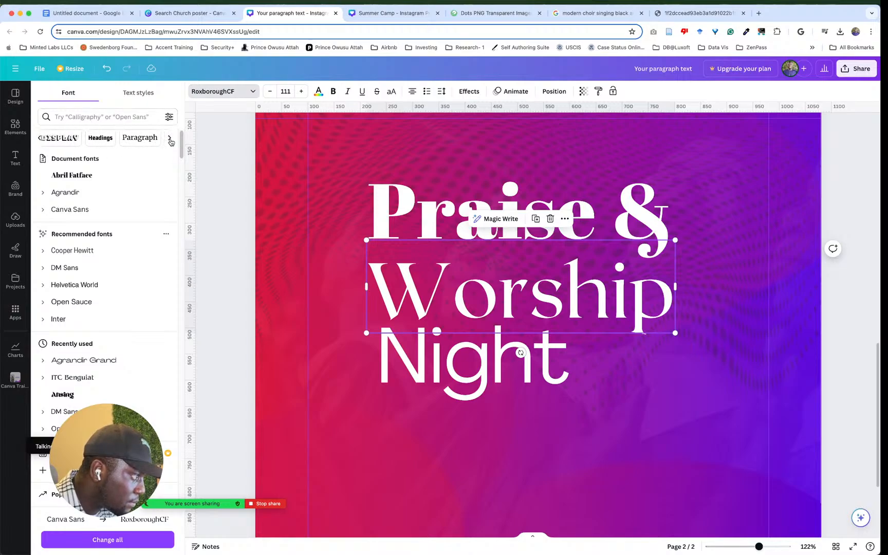
{"action": "left_click", "coordinate": [171, 141]}
{"action": "left_click", "coordinate": [170, 141]}
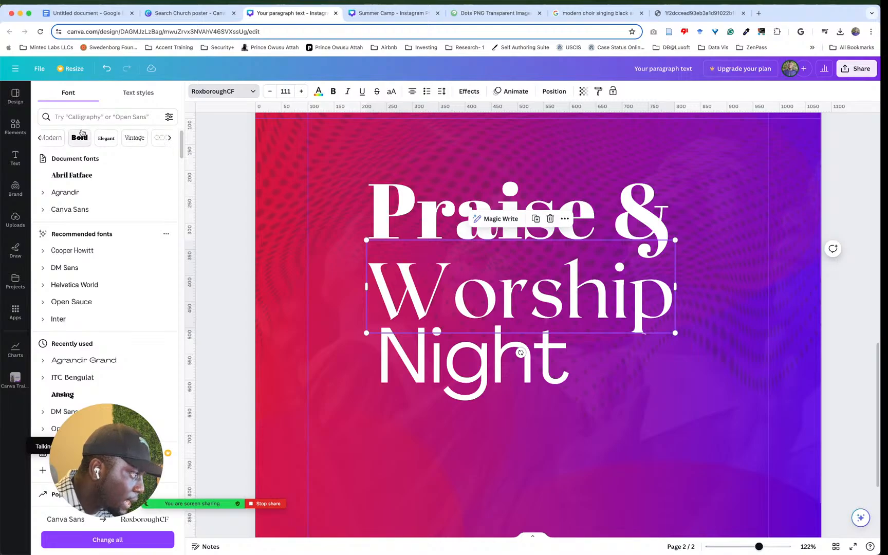
{"action": "left_click", "coordinate": [106, 137]}
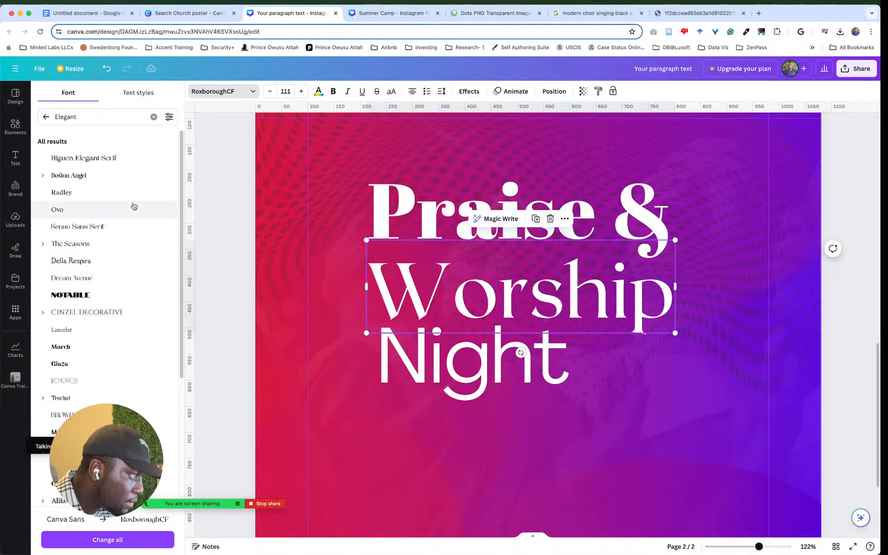
{"action": "left_click", "coordinate": [127, 173]}
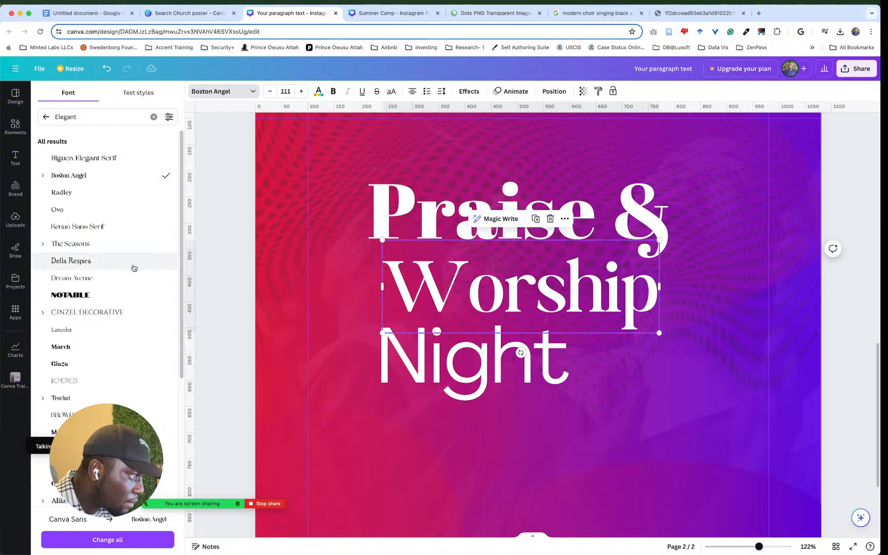
Step: Try Maharlika from the Elegant fonts on the "Worship" text, and replace it with TAN Mon Cheri
{"action": "scroll", "coordinate": [133, 266], "scroll_direction": "down", "scroll_amount": 5}
{"action": "scroll", "coordinate": [117, 311], "scroll_direction": "down", "scroll_amount": 7}
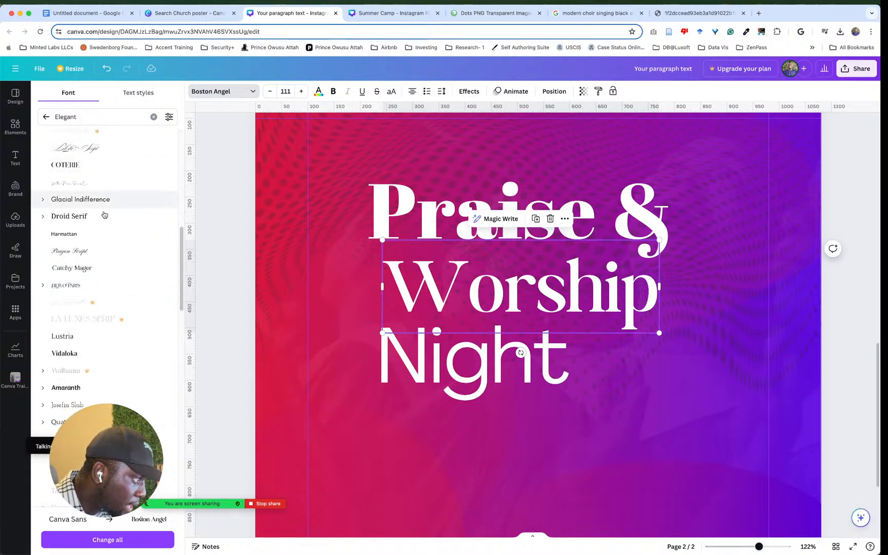
{"action": "scroll", "coordinate": [97, 287], "scroll_direction": "down", "scroll_amount": 4}
{"action": "scroll", "coordinate": [98, 286], "scroll_direction": "down", "scroll_amount": 5}
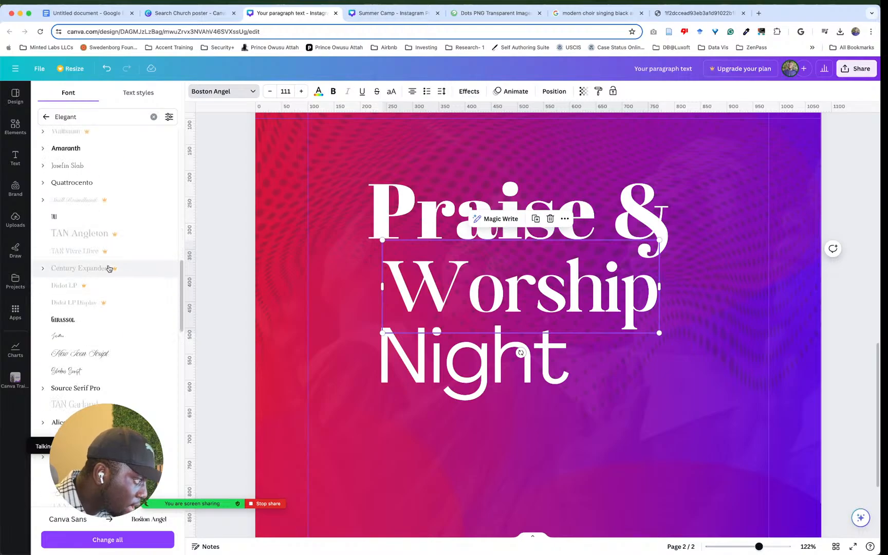
{"action": "scroll", "coordinate": [95, 298], "scroll_direction": "down", "scroll_amount": 8}
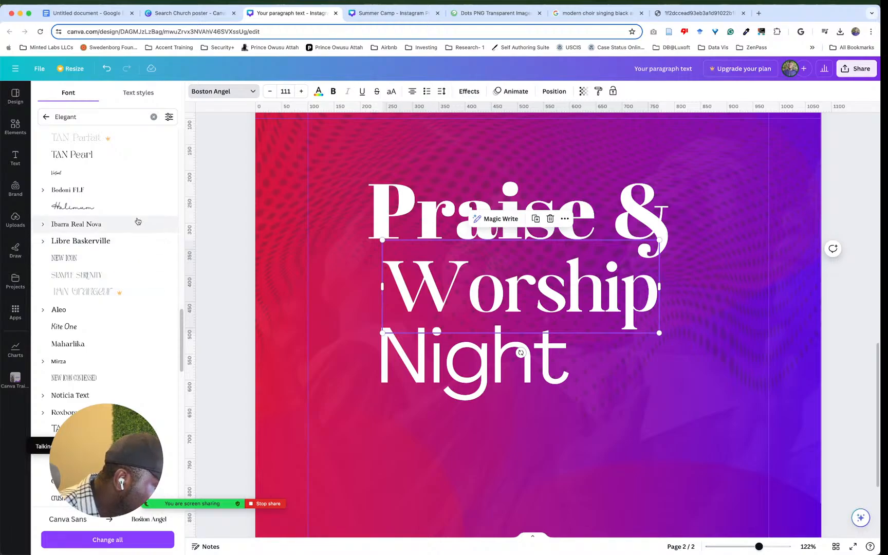
{"action": "scroll", "coordinate": [107, 350], "scroll_direction": "down", "scroll_amount": 2}
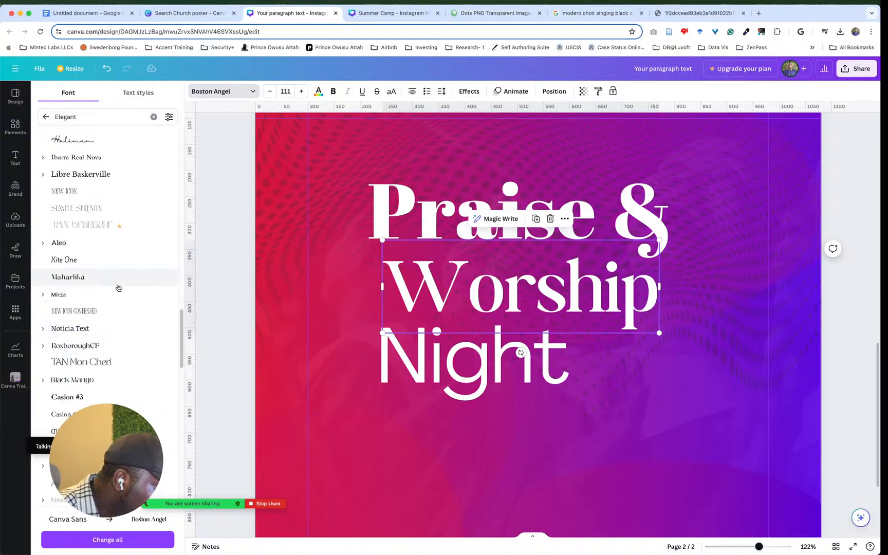
{"action": "left_click", "coordinate": [117, 279]}
{"action": "scroll", "coordinate": [120, 334], "scroll_direction": "down", "scroll_amount": 4}
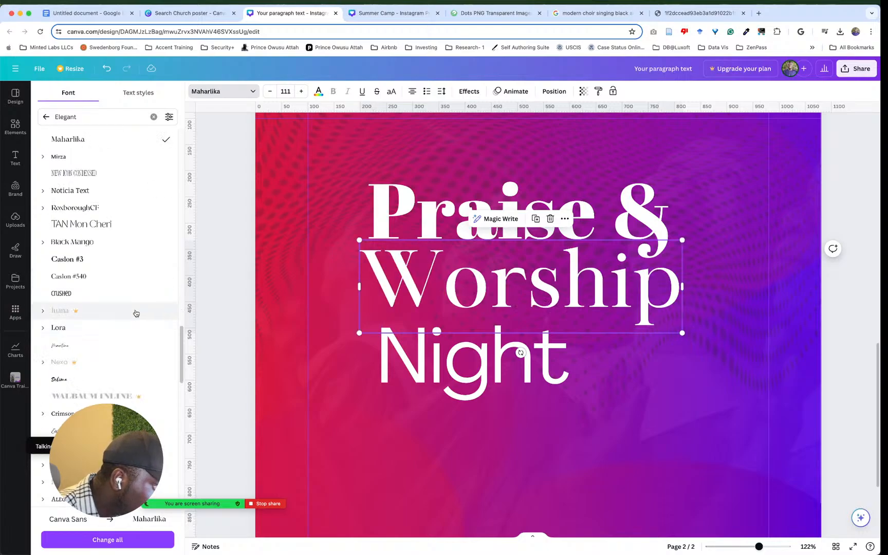
{"action": "left_click", "coordinate": [125, 228]}
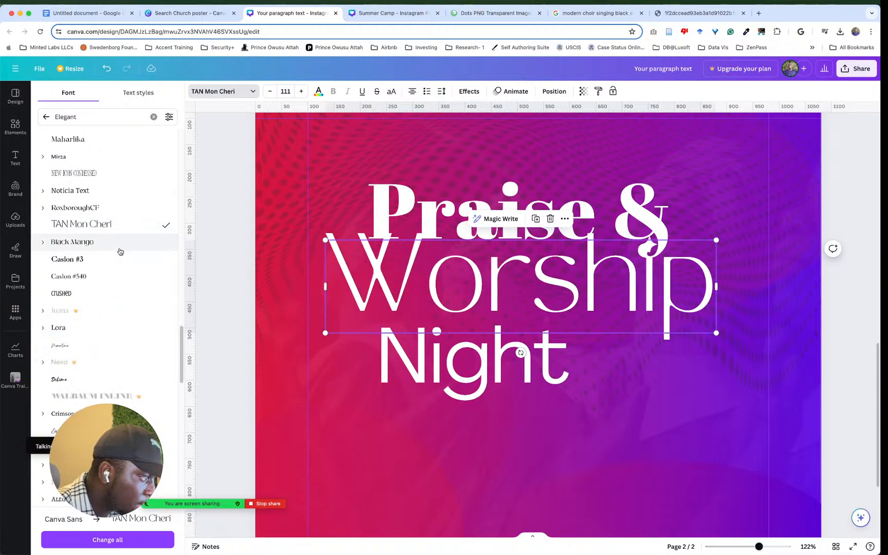
Step: Browse the Elegant fonts and apply Foda Display to the "Worship" text
{"action": "scroll", "coordinate": [116, 334], "scroll_direction": "down", "scroll_amount": 8}
{"action": "scroll", "coordinate": [119, 324], "scroll_direction": "down", "scroll_amount": 6}
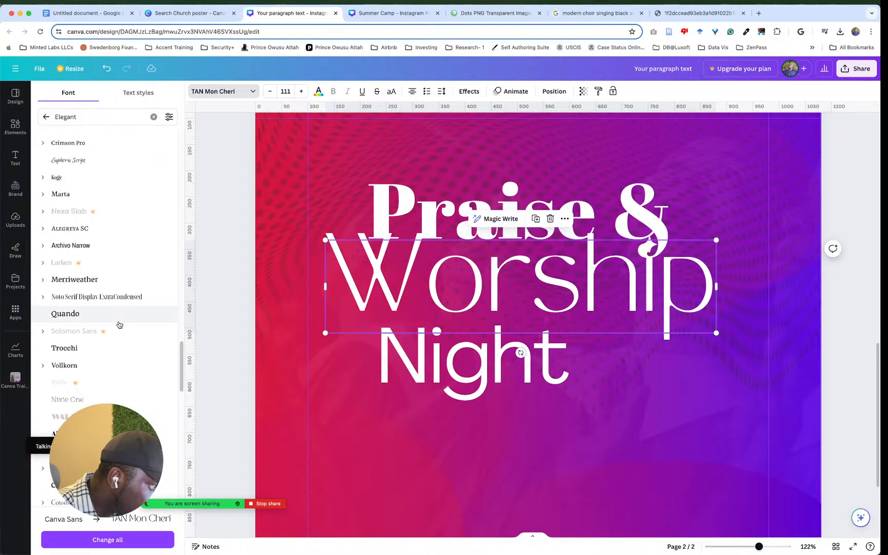
{"action": "scroll", "coordinate": [119, 325], "scroll_direction": "down", "scroll_amount": 9}
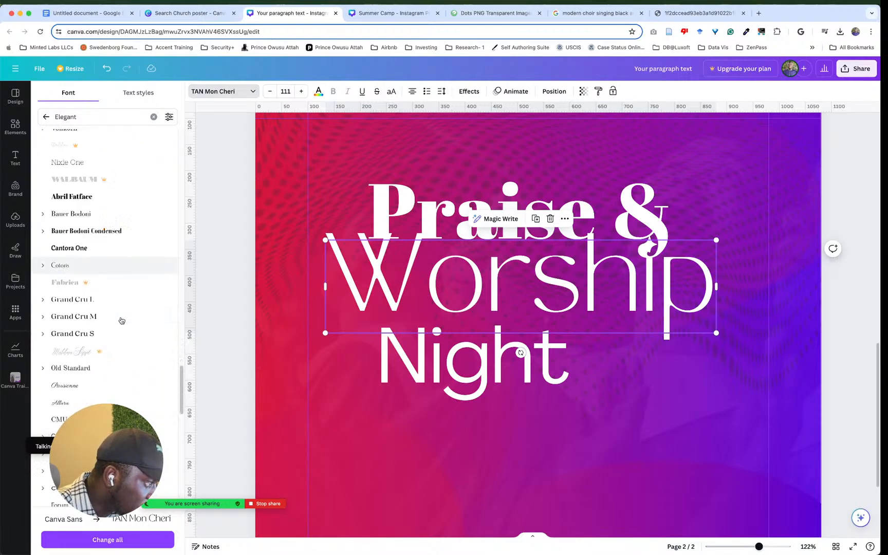
{"action": "scroll", "coordinate": [123, 319], "scroll_direction": "down", "scroll_amount": 4}
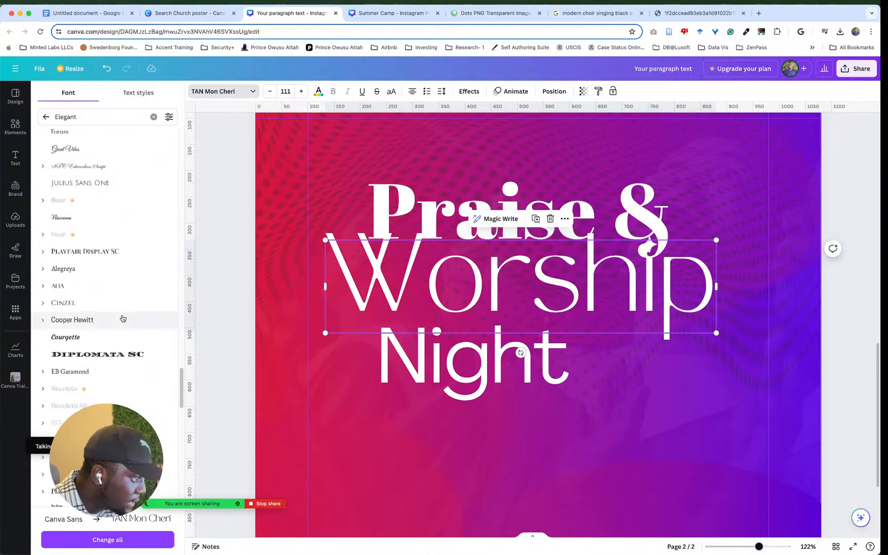
{"action": "scroll", "coordinate": [123, 319], "scroll_direction": "down", "scroll_amount": 4}
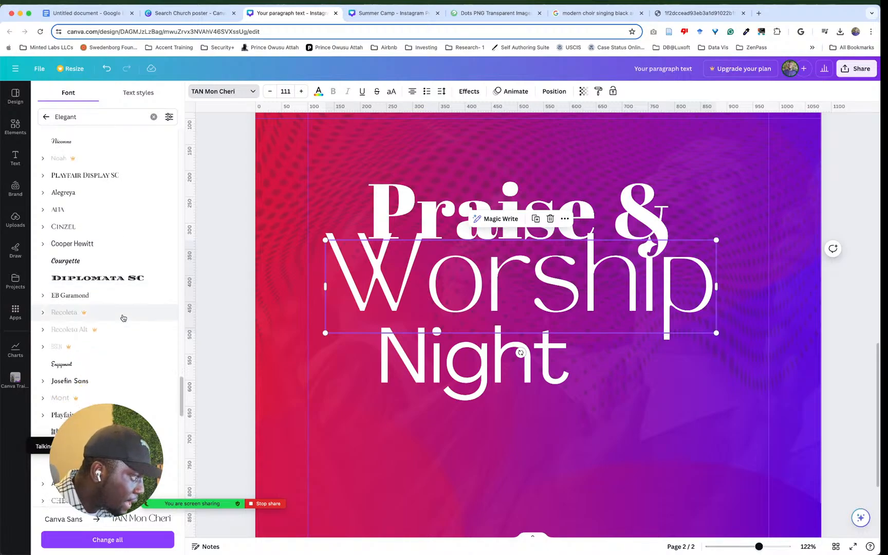
{"action": "scroll", "coordinate": [123, 318], "scroll_direction": "down", "scroll_amount": 4}
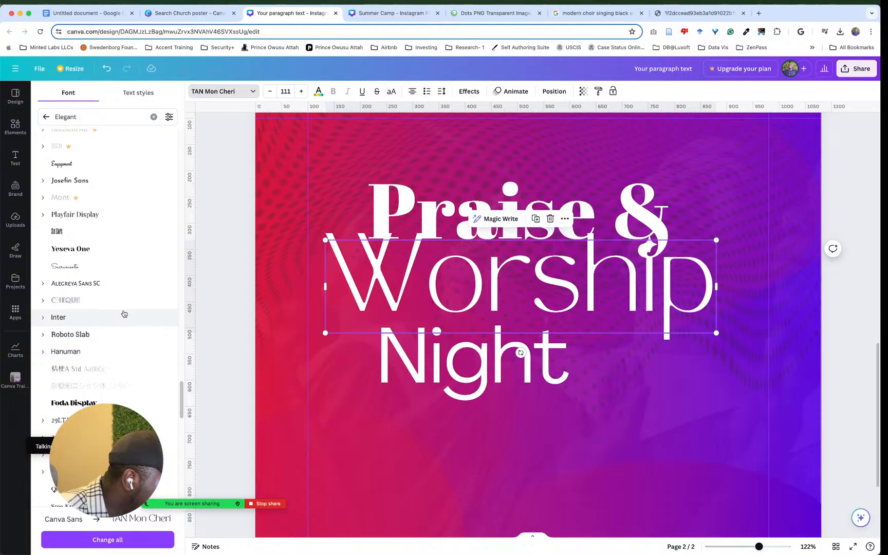
{"action": "scroll", "coordinate": [123, 312], "scroll_direction": "down", "scroll_amount": 6}
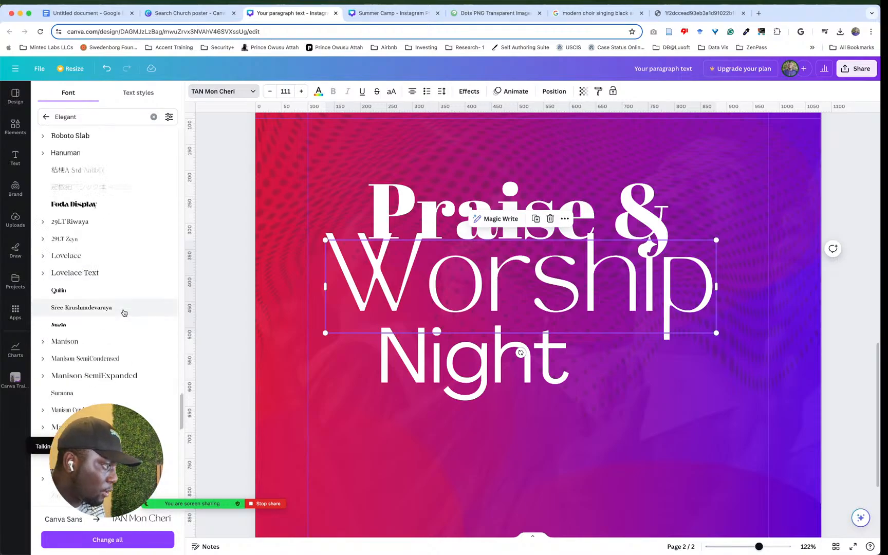
{"action": "left_click", "coordinate": [75, 212]}
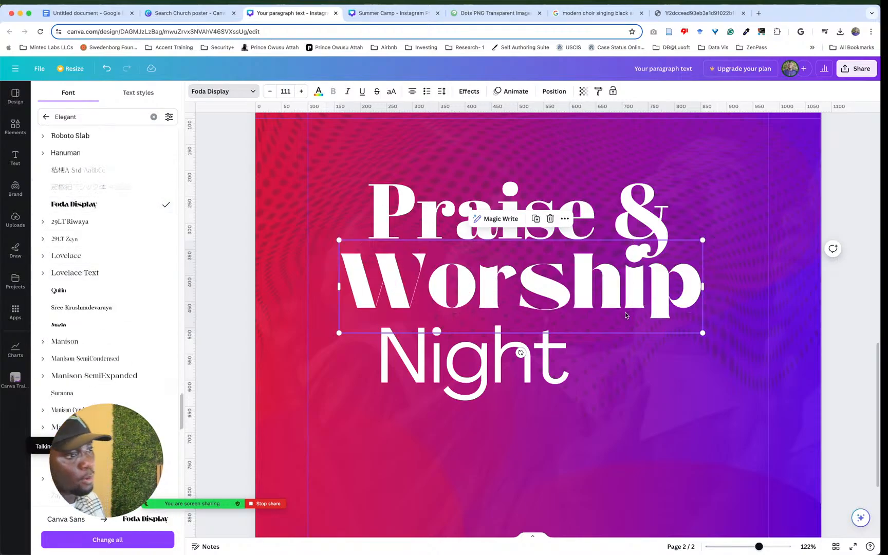
{"action": "key", "text": "Escape"}
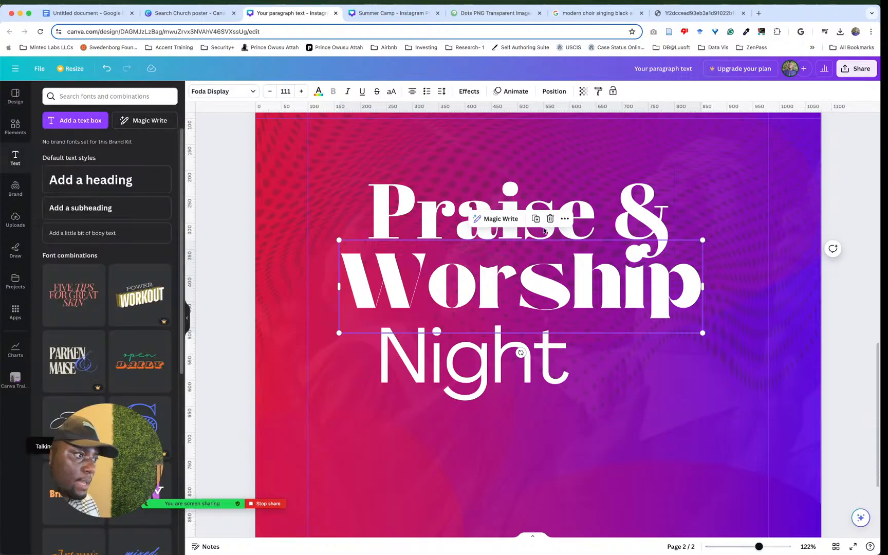
Step: Reposition the "Praise &" line slightly further left above "Worship"
{"action": "left_click", "coordinate": [389, 232]}
{"action": "left_click", "coordinate": [399, 288]}
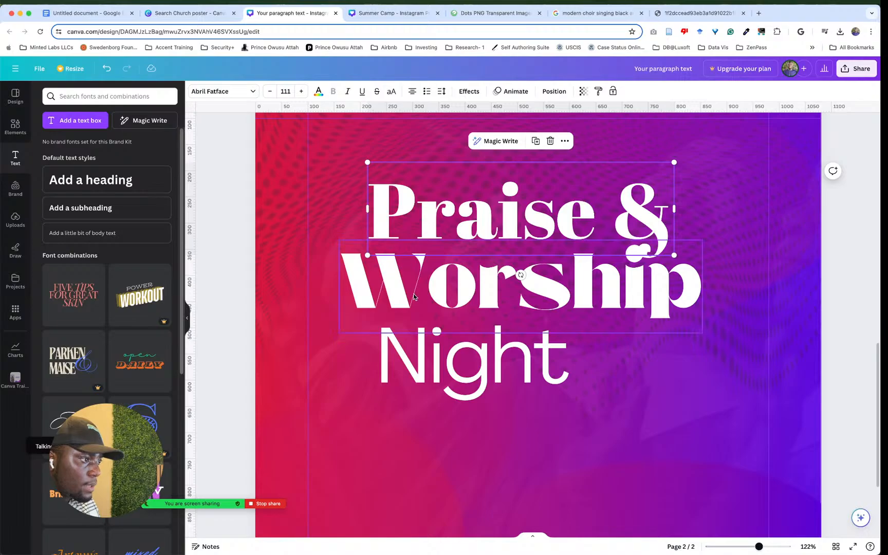
{"action": "left_click", "coordinate": [470, 245]}
{"action": "left_click", "coordinate": [392, 210]}
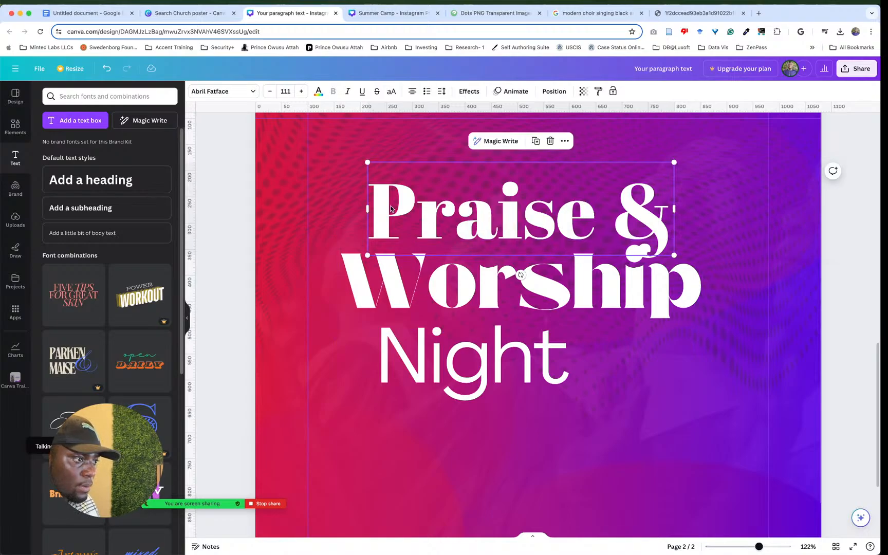
{"action": "left_click_drag", "start_coordinate": [392, 210], "coordinate": [326, 211]}
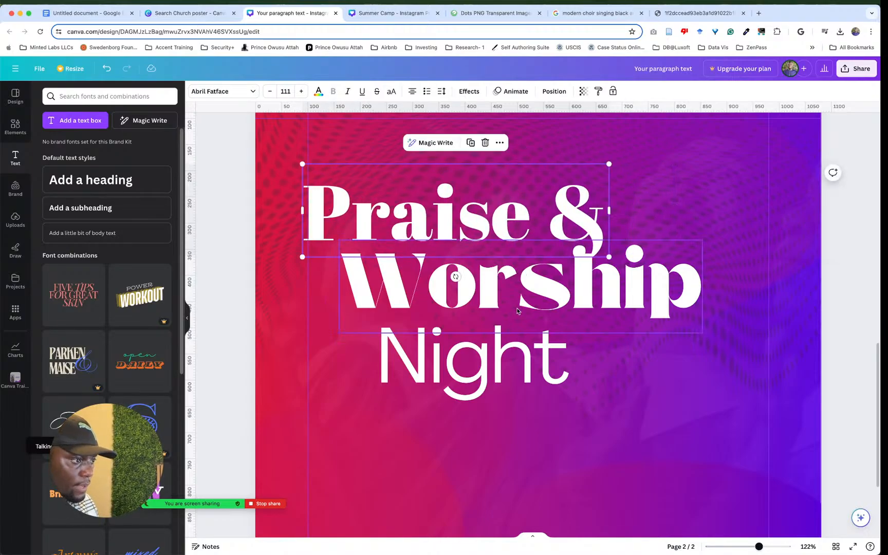
{"action": "left_click", "coordinate": [536, 295]}
{"action": "left_click", "coordinate": [415, 205]}
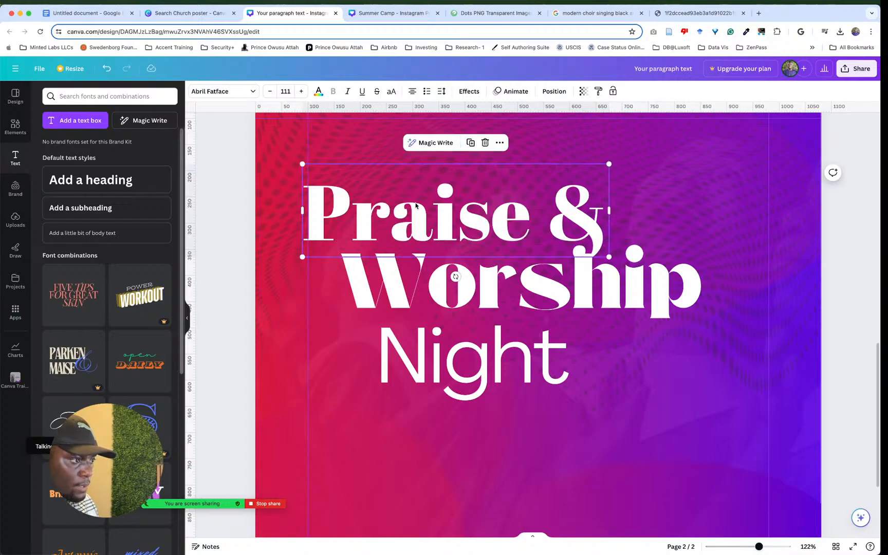
{"action": "double_click", "coordinate": [560, 218]}
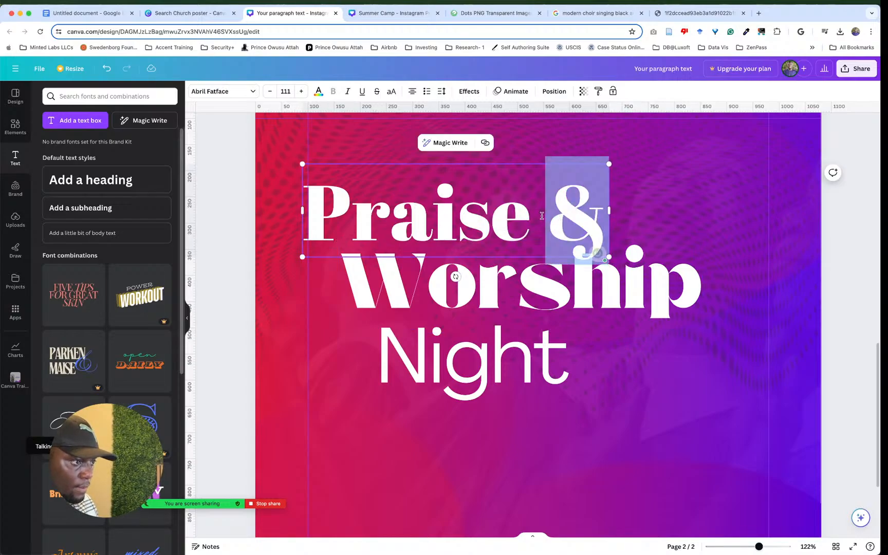
{"action": "left_click_drag", "start_coordinate": [542, 216], "coordinate": [339, 207]}
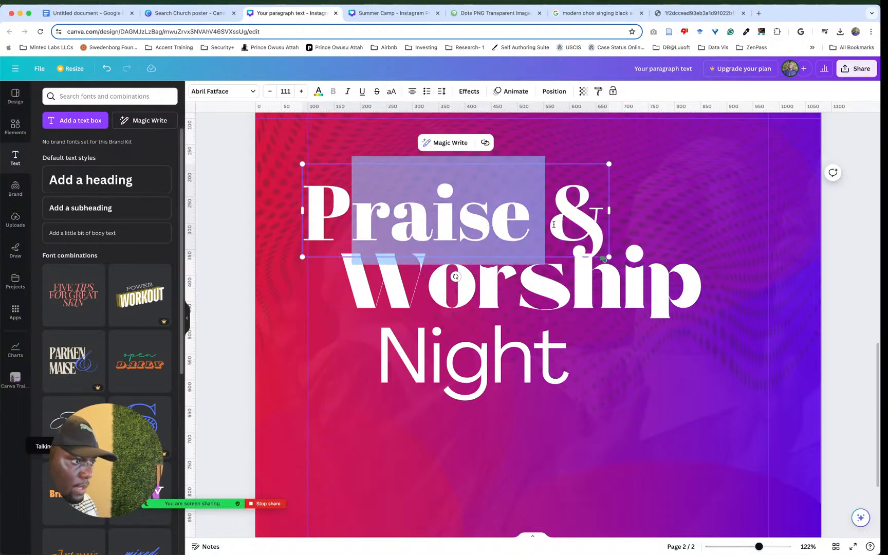
{"action": "double_click", "coordinate": [577, 257]}
{"action": "left_click", "coordinate": [477, 393]}
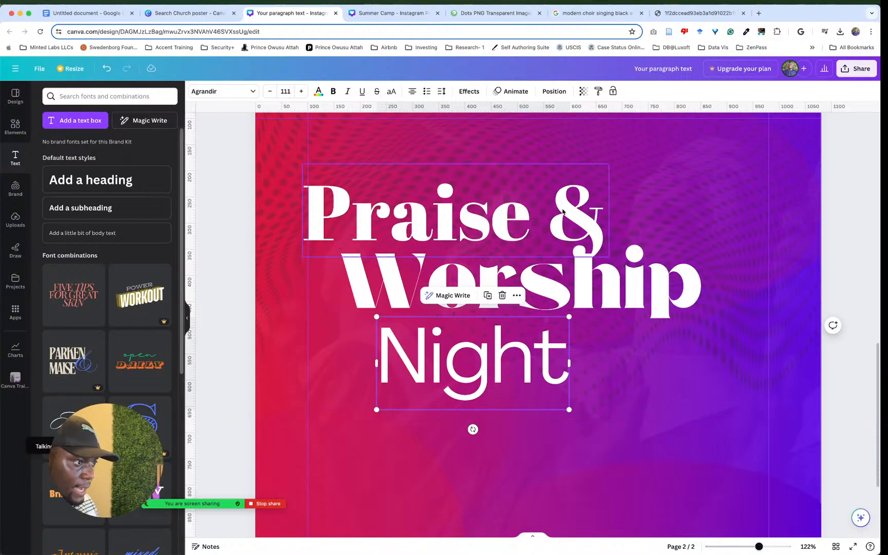
{"action": "left_click_drag", "start_coordinate": [563, 212], "coordinate": [611, 213]}
Step: Select the ampersand in "Praise &" and search the font list for "agri"
{"action": "double_click", "coordinate": [611, 216]}
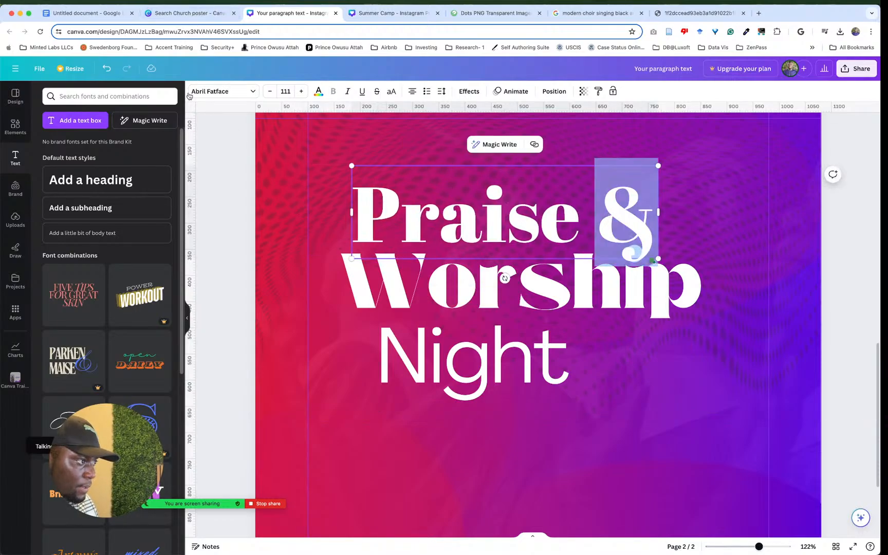
{"action": "left_click", "coordinate": [222, 91]}
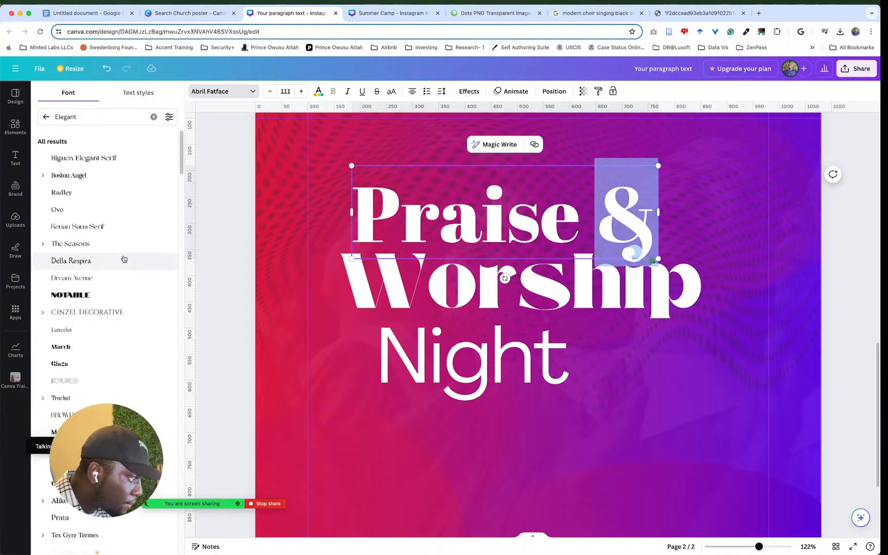
{"action": "left_click", "coordinate": [117, 118]}
{"action": "double_click", "coordinate": [60, 115]}
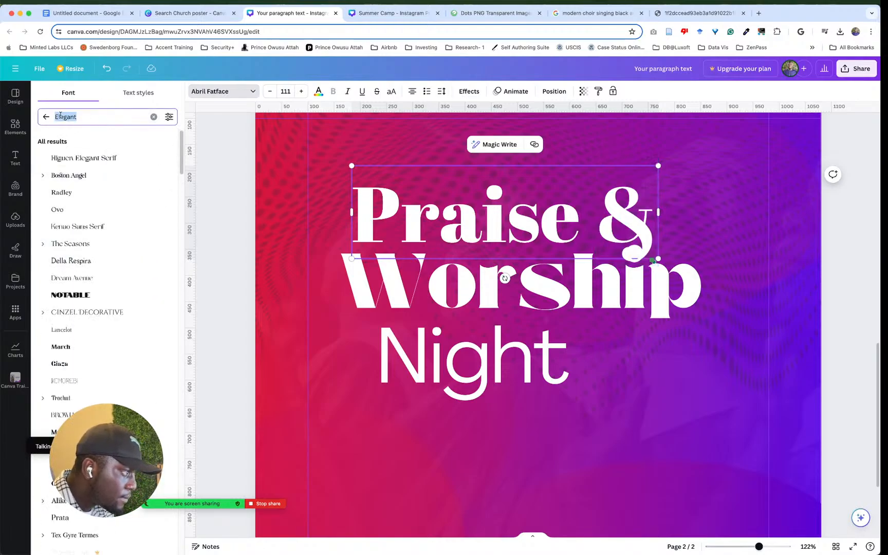
{"action": "type", "text": "agri"}
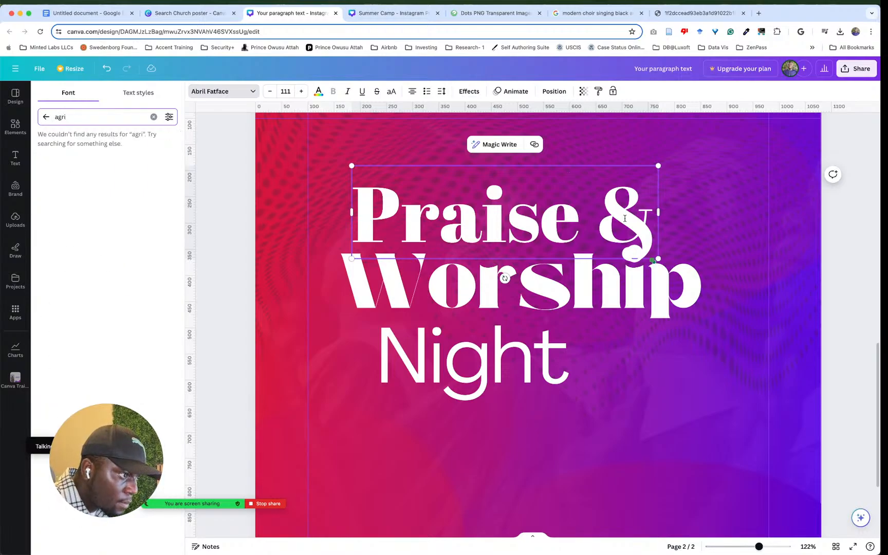
Step: Try an ampersand in the Agrandir font at the end of "Night" and delete it again
{"action": "left_click", "coordinate": [500, 362]}
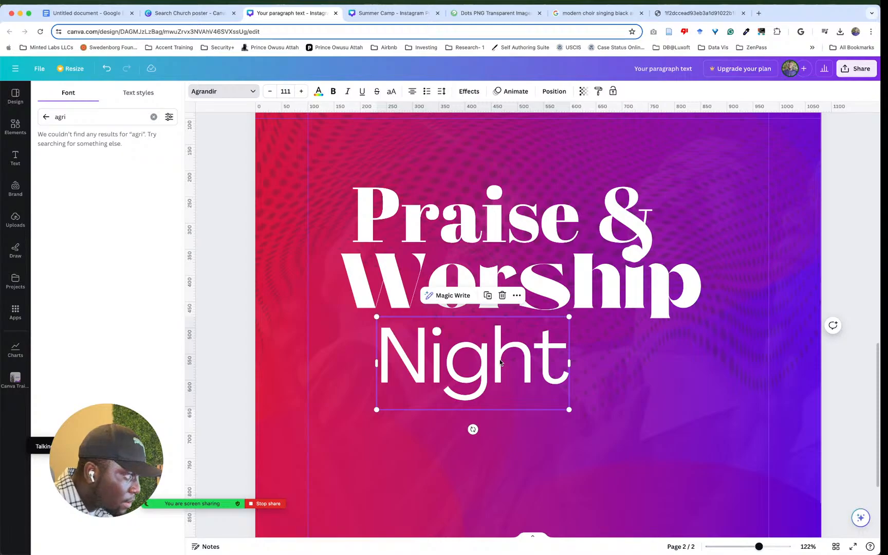
{"action": "left_click", "coordinate": [500, 362]}
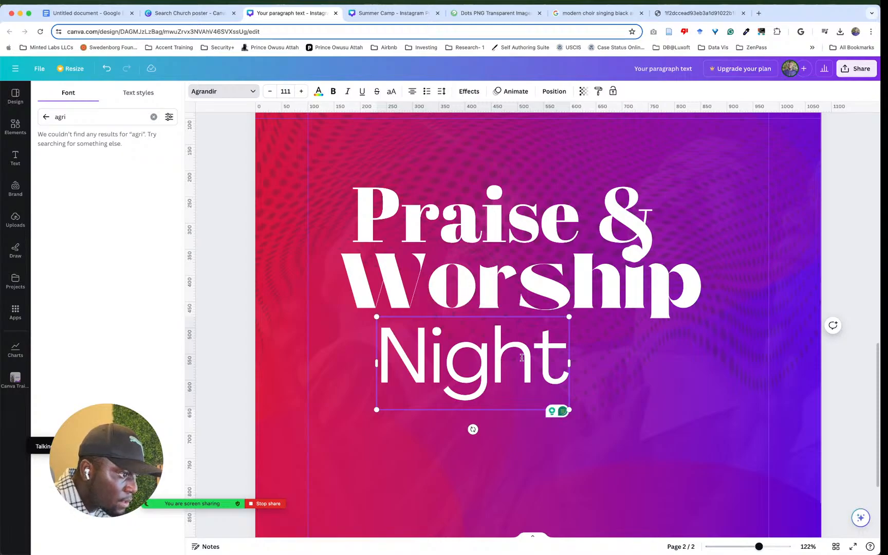
{"action": "left_click", "coordinate": [565, 363]}
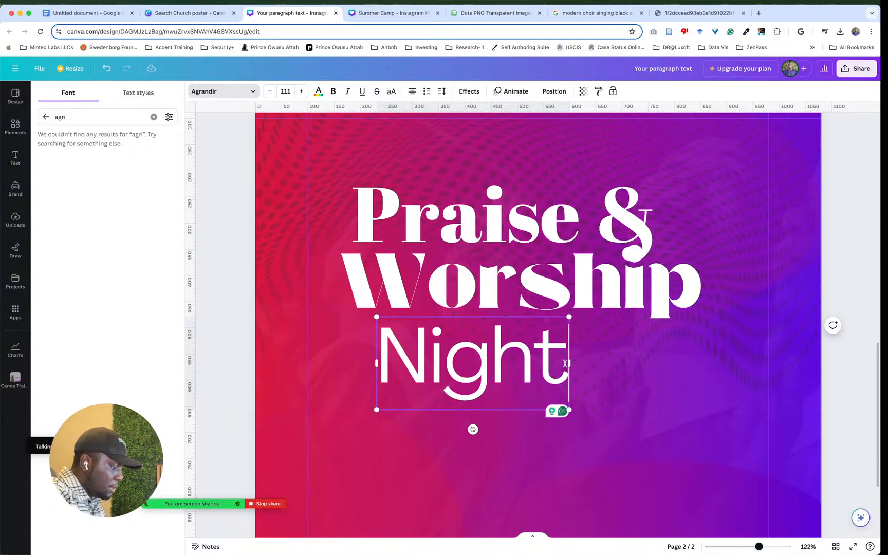
{"action": "type", "text": "&"}
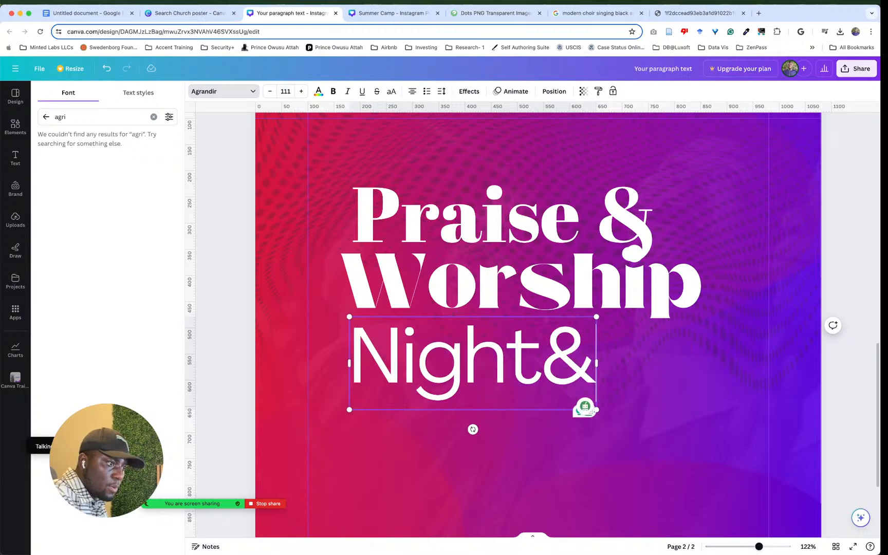
{"action": "double_click", "coordinate": [576, 362]}
{"action": "key", "text": "BackSpace"}
Step: Copy the ampersand from the "Praise &" line and paste it as a separate text box on the page
{"action": "left_click", "coordinate": [624, 201]}
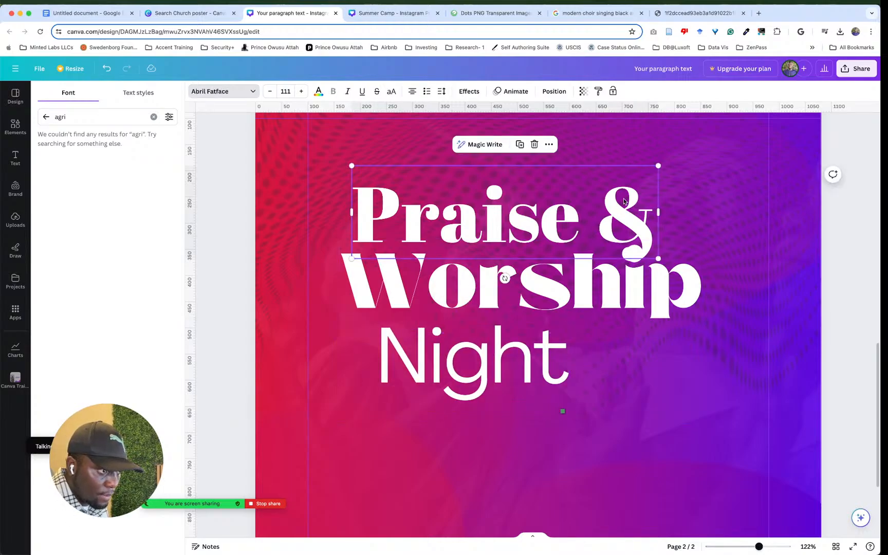
{"action": "double_click", "coordinate": [614, 211]}
{"action": "key", "text": "Right"}
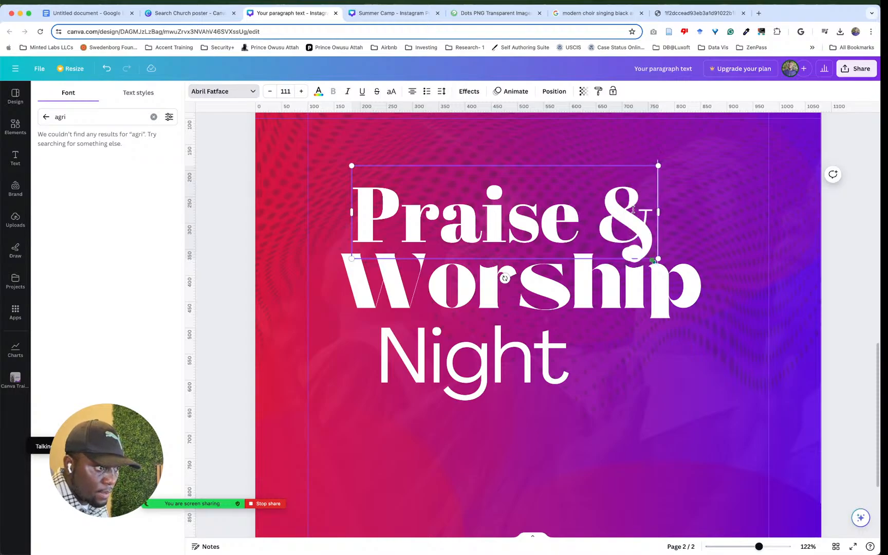
{"action": "left_click_drag", "start_coordinate": [631, 210], "coordinate": [597, 211]}
{"action": "key", "text": "ctrl+c"}
{"action": "right_click", "coordinate": [610, 208]}
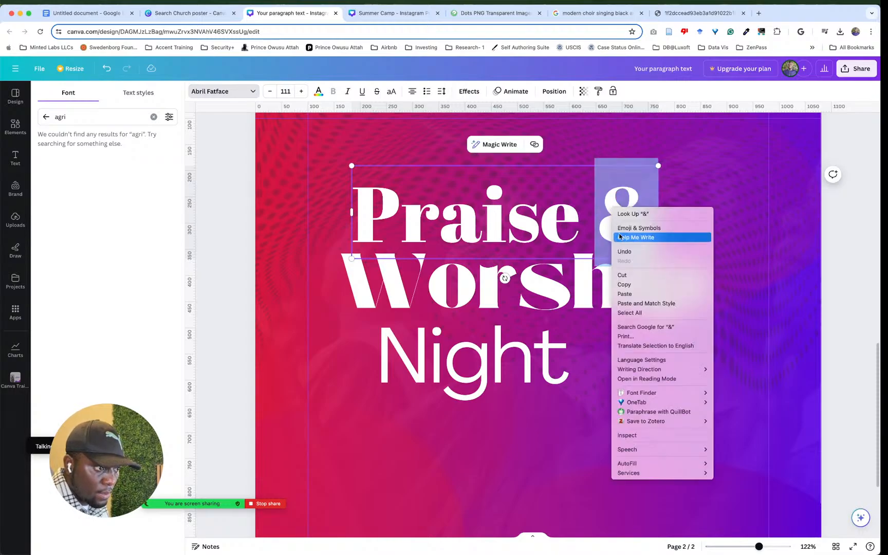
{"action": "key", "text": "Escape"}
{"action": "left_click", "coordinate": [715, 220]}
{"action": "key", "text": "ctrl+v"}
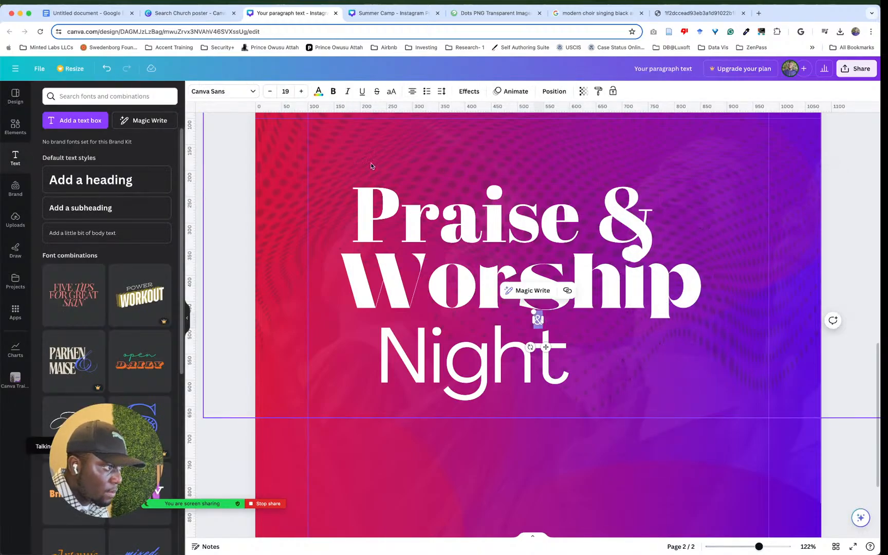
Step: Set the pasted ampersand to the Agrandir font at size 72
{"action": "left_click", "coordinate": [209, 90]}
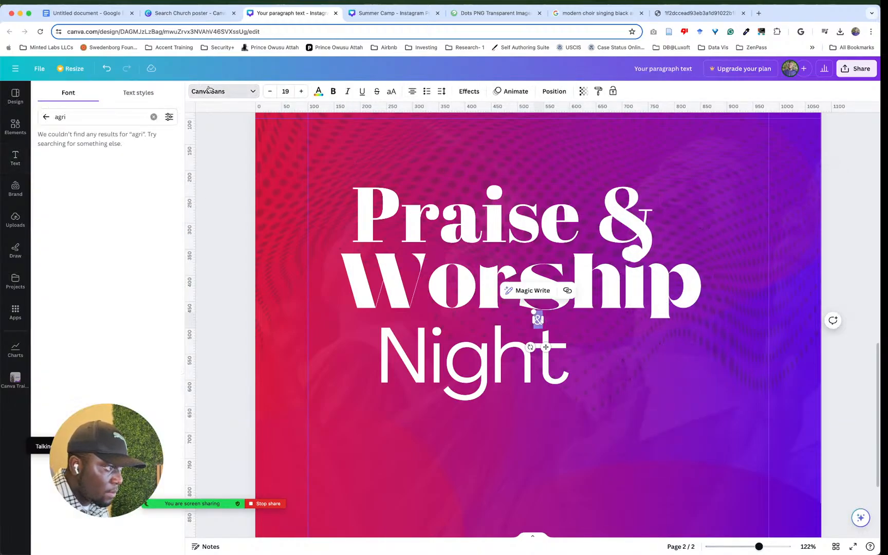
{"action": "left_click", "coordinate": [44, 118]}
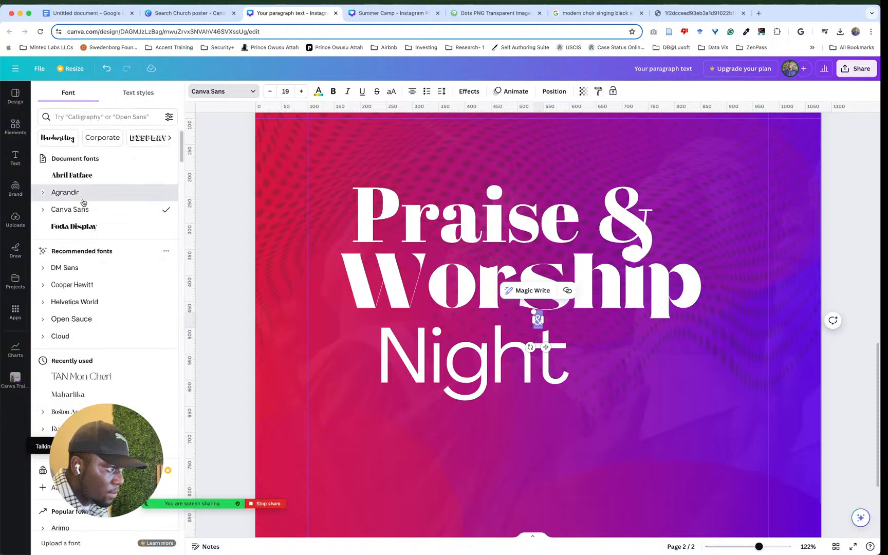
{"action": "left_click", "coordinate": [65, 192]}
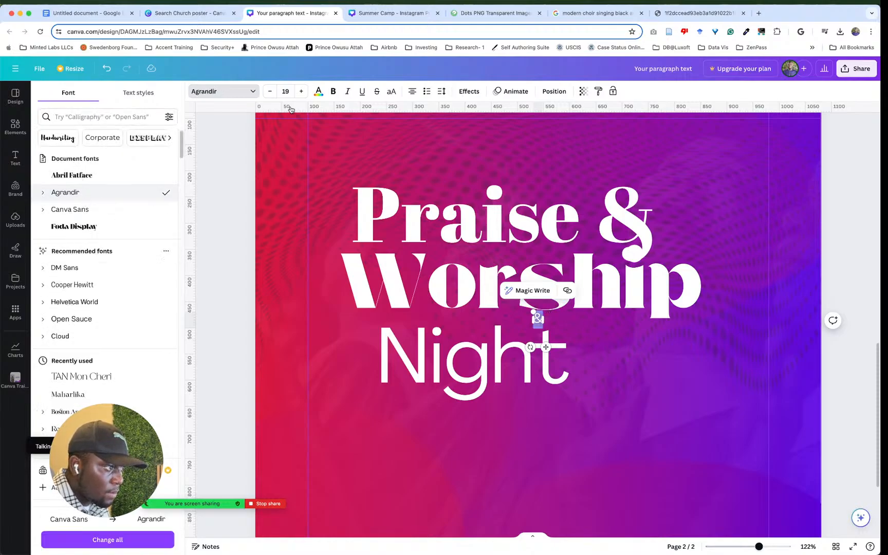
{"action": "left_click", "coordinate": [300, 92]}
{"action": "left_click", "coordinate": [301, 92]}
{"action": "left_click", "coordinate": [300, 92]}
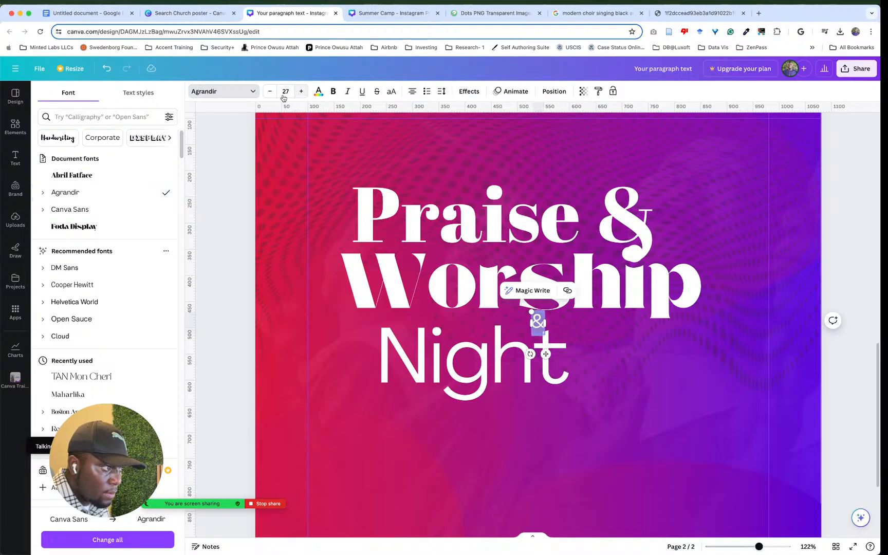
{"action": "left_click", "coordinate": [285, 91]}
{"action": "left_click", "coordinate": [288, 381]}
{"action": "left_click", "coordinate": [622, 347]}
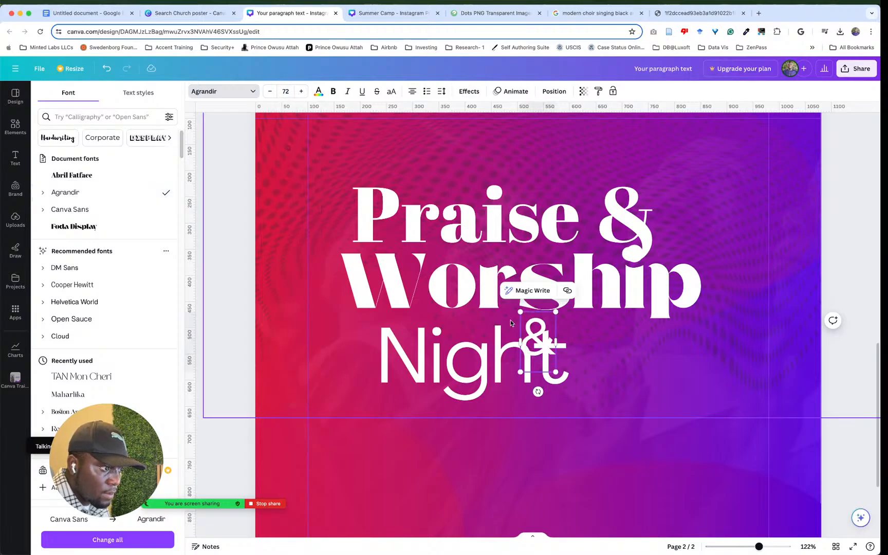
Step: Place the separate Agrandir ampersand to the right of the "Praise &" line and delete the original ampersand after "Praise"
{"action": "left_click", "coordinate": [537, 327]}
{"action": "left_click_drag", "start_coordinate": [536, 326], "coordinate": [684, 204]}
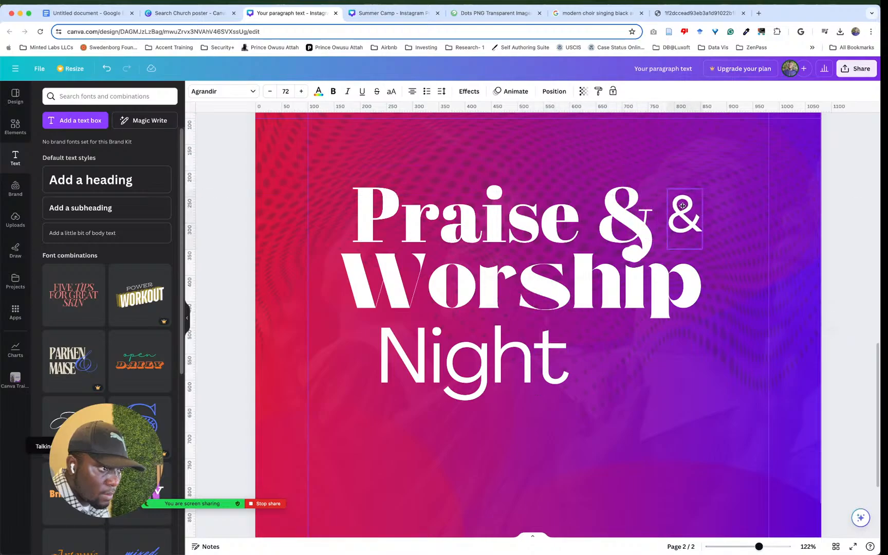
{"action": "left_click", "coordinate": [562, 216]}
{"action": "double_click", "coordinate": [618, 221]}
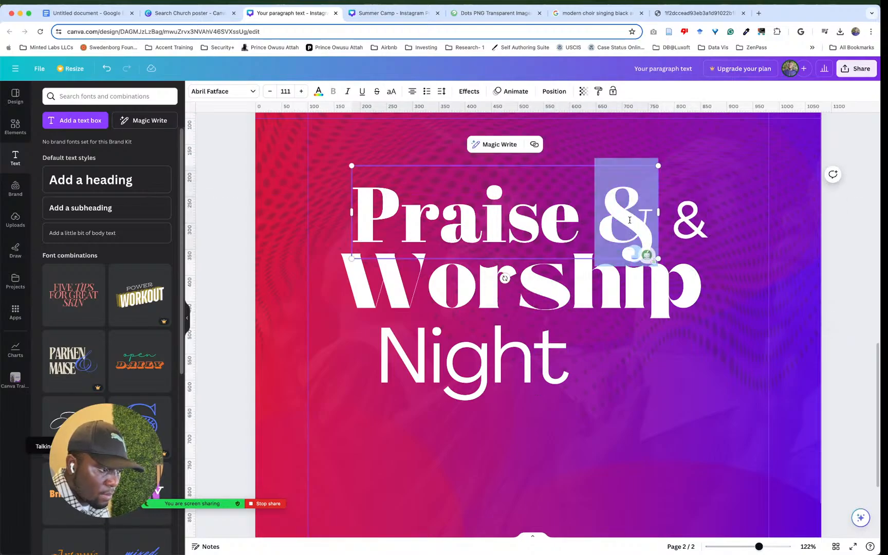
{"action": "key", "text": "BackSpace"}
{"action": "key", "text": "BackSpace"}
{"action": "key", "text": "BackSpace"}
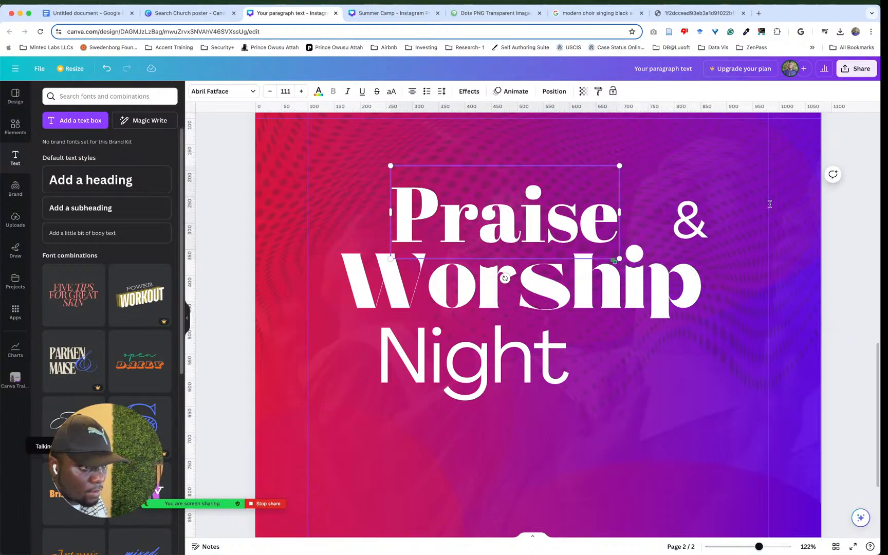
Step: Compare the title lines on page 2 with the finished "Praise & Worship Night" title design on page 1
{"action": "left_click", "coordinate": [689, 222]}
{"action": "left_click", "coordinate": [744, 145]}
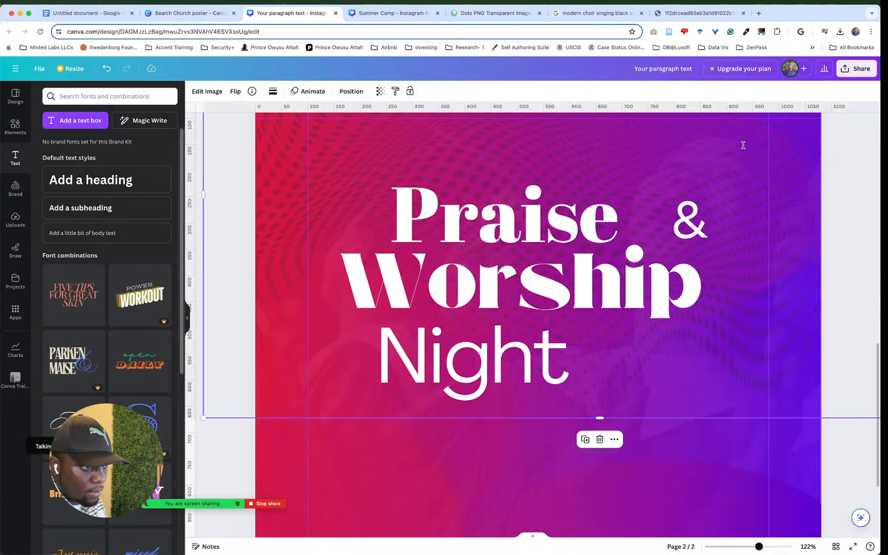
{"action": "left_click", "coordinate": [708, 224]}
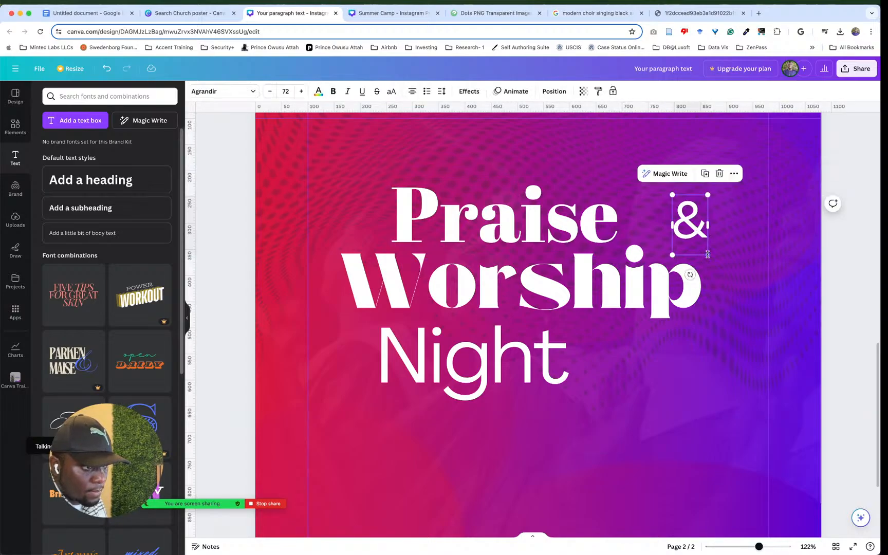
{"action": "left_click", "coordinate": [657, 230]}
{"action": "left_click", "coordinate": [591, 218]}
{"action": "left_click", "coordinate": [567, 306]}
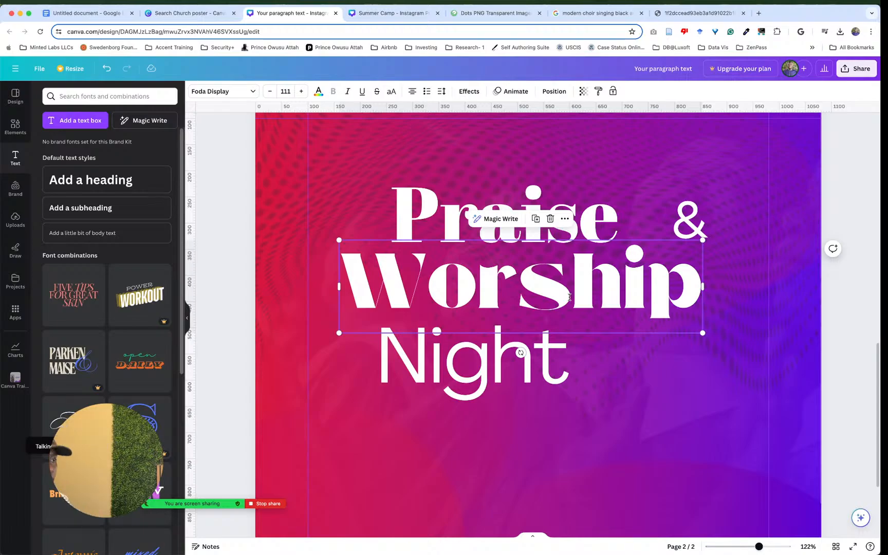
{"action": "scroll", "coordinate": [569, 296], "scroll_direction": "up", "scroll_amount": 10}
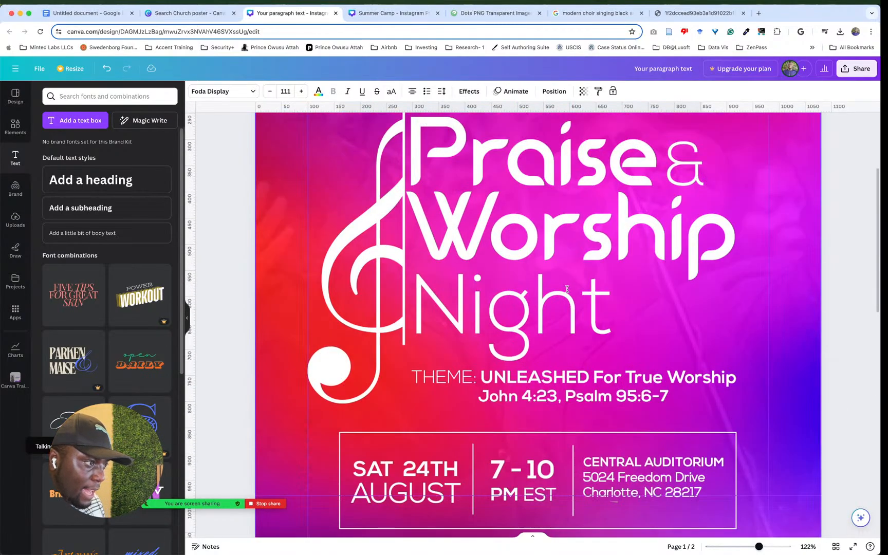
{"action": "scroll", "coordinate": [568, 294], "scroll_direction": "down", "scroll_amount": 5}
{"action": "scroll", "coordinate": [568, 289], "scroll_direction": "up", "scroll_amount": 4}
{"action": "scroll", "coordinate": [568, 289], "scroll_direction": "down", "scroll_amount": 10}
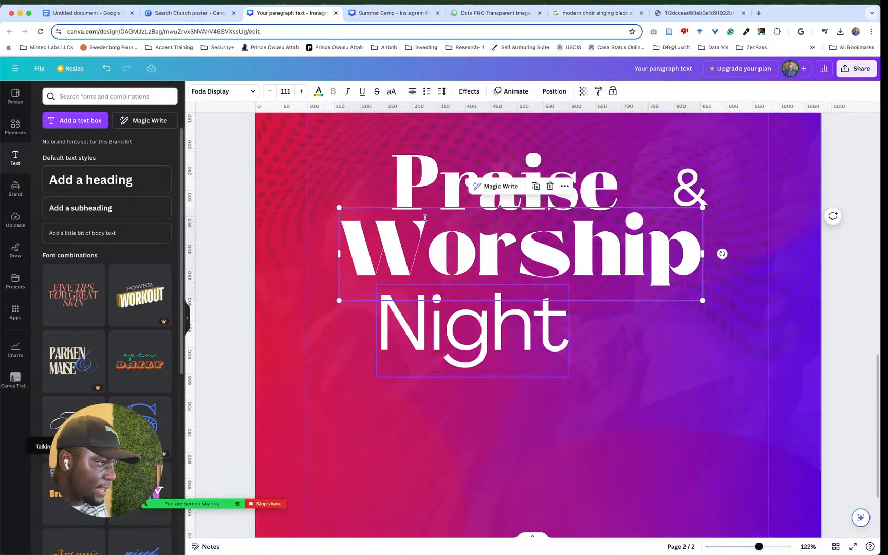
Step: Try the Etna Sans Serif font on the word "Worship" on page 2
{"action": "double_click", "coordinate": [488, 275]}
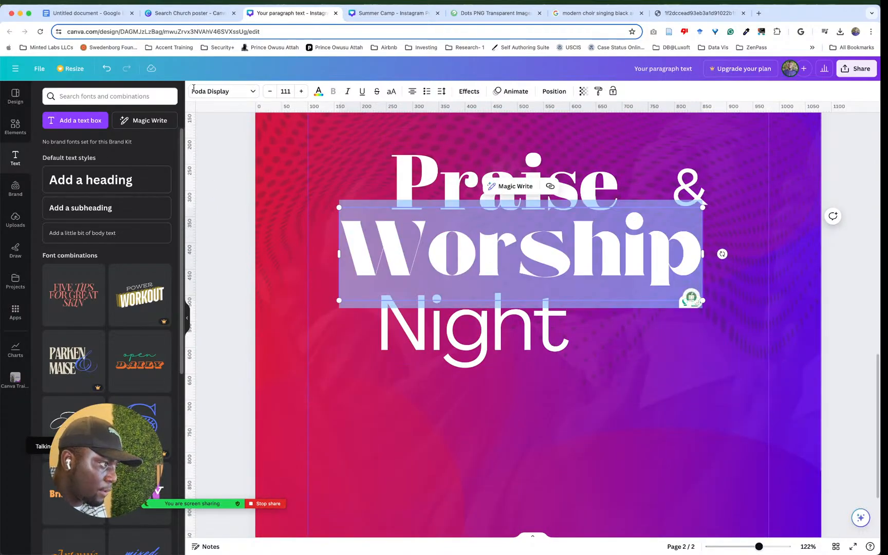
{"action": "left_click", "coordinate": [228, 92]}
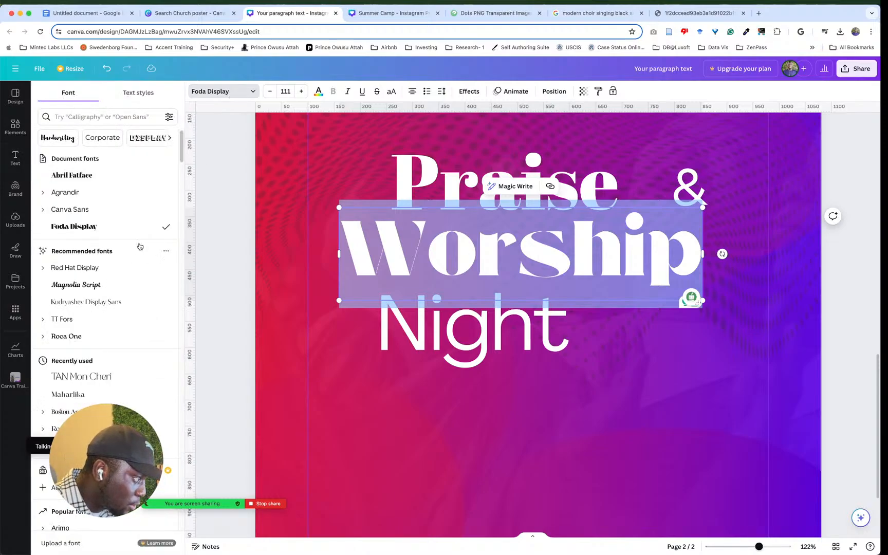
{"action": "scroll", "coordinate": [124, 278], "scroll_direction": "down", "scroll_amount": 6}
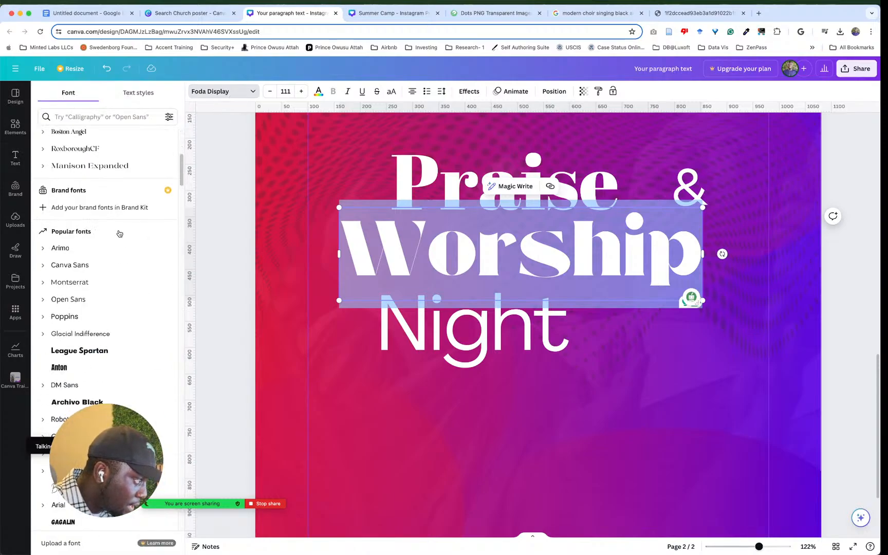
{"action": "scroll", "coordinate": [119, 234], "scroll_direction": "down", "scroll_amount": 10}
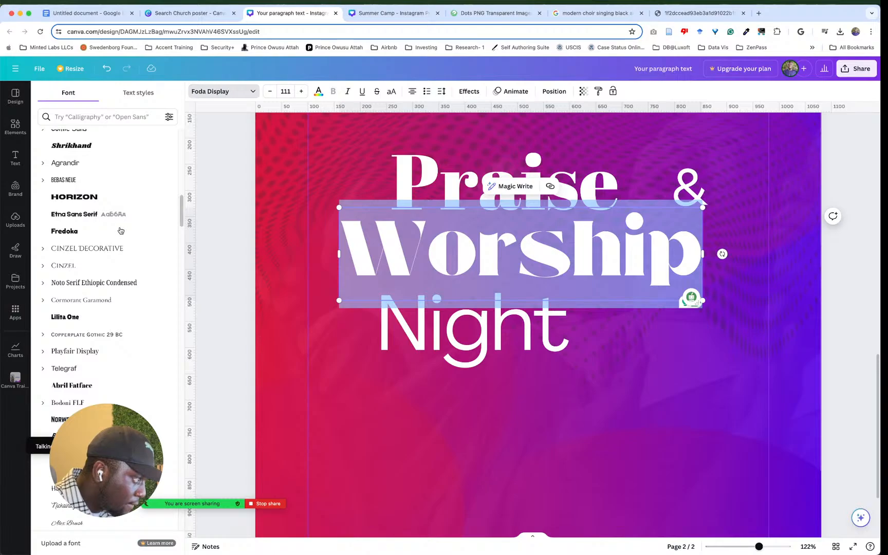
{"action": "scroll", "coordinate": [120, 231], "scroll_direction": "down", "scroll_amount": 1}
{"action": "left_click", "coordinate": [127, 193]}
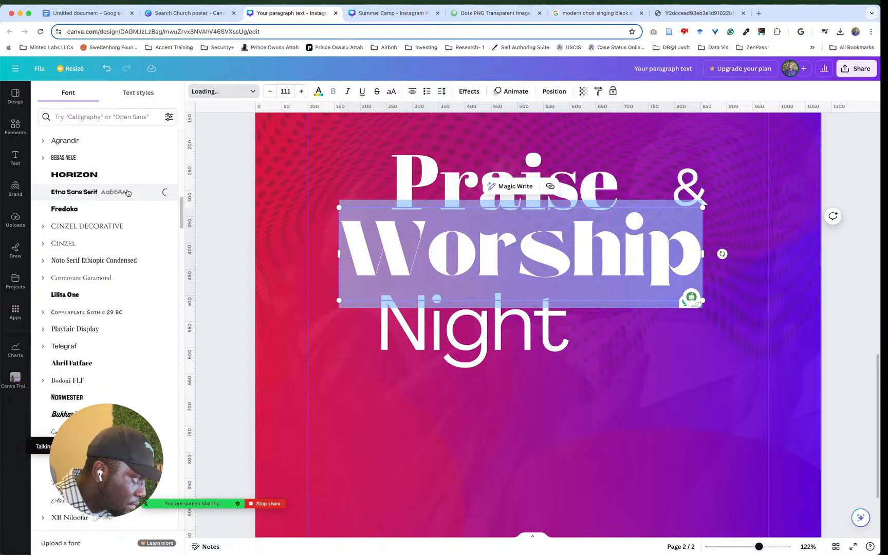
Step: Browse further through the font list and try Amazingly Thick and Ananias on "Worship"
{"action": "scroll", "coordinate": [123, 296], "scroll_direction": "down", "scroll_amount": 5}
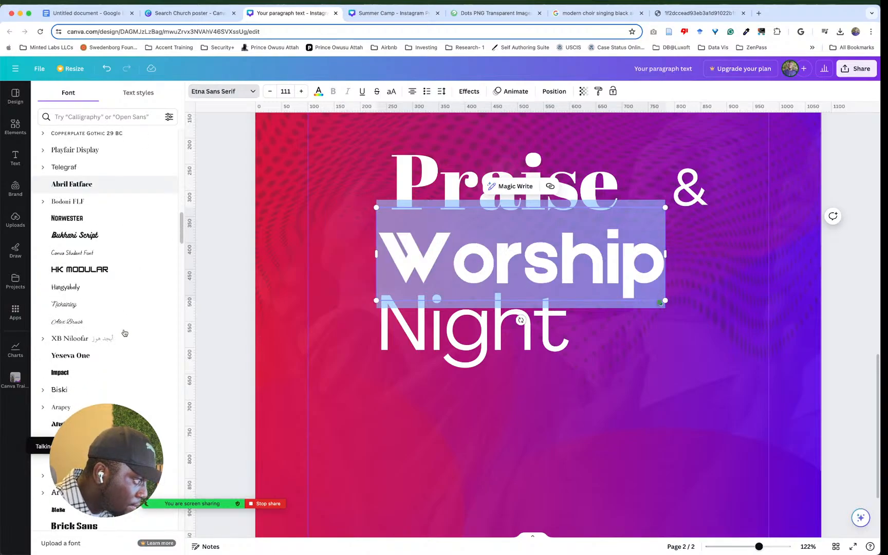
{"action": "scroll", "coordinate": [129, 317], "scroll_direction": "down", "scroll_amount": 5}
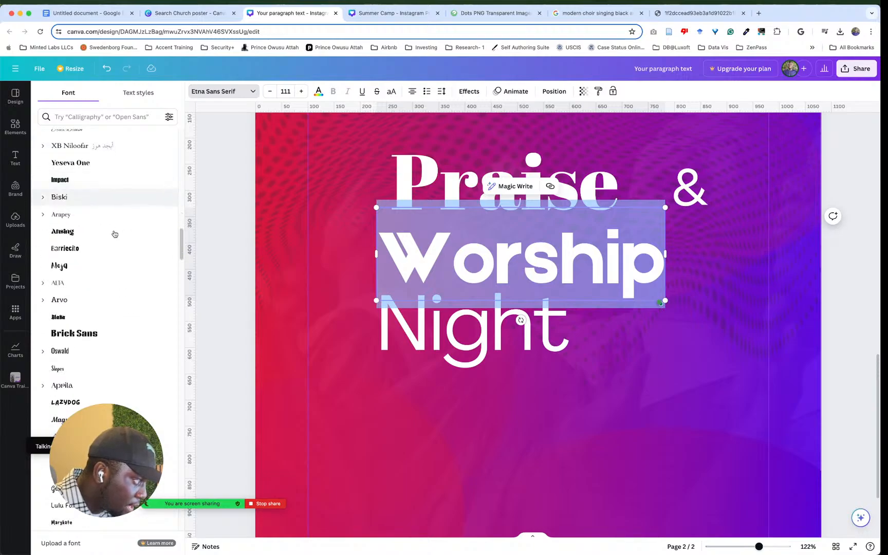
{"action": "scroll", "coordinate": [93, 329], "scroll_direction": "down", "scroll_amount": 3}
{"action": "scroll", "coordinate": [97, 323], "scroll_direction": "down", "scroll_amount": 10}
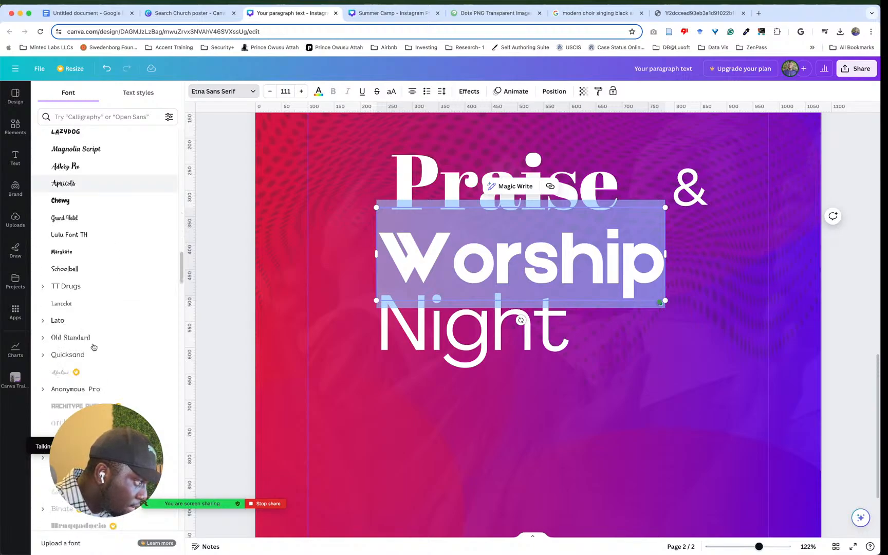
{"action": "scroll", "coordinate": [97, 342], "scroll_direction": "down", "scroll_amount": 15}
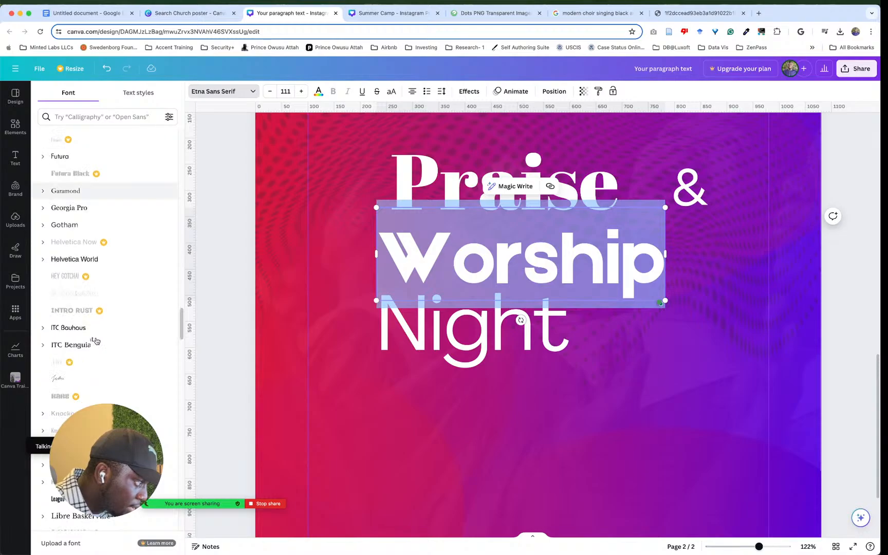
{"action": "scroll", "coordinate": [96, 342], "scroll_direction": "down", "scroll_amount": 11}
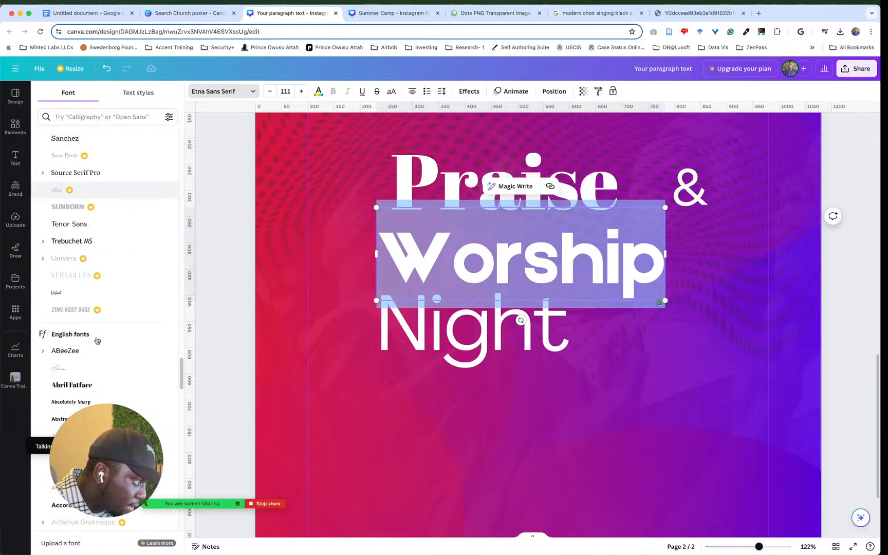
{"action": "scroll", "coordinate": [104, 349], "scroll_direction": "down", "scroll_amount": 8}
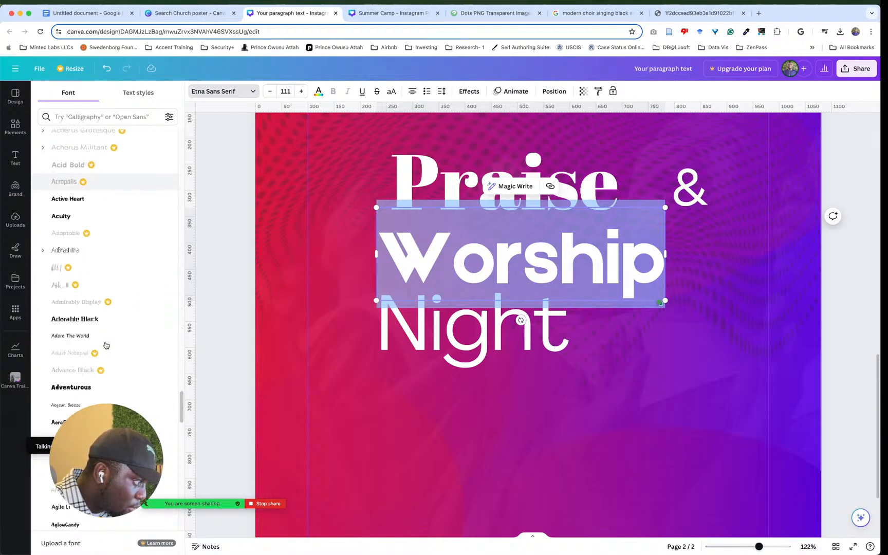
{"action": "scroll", "coordinate": [107, 343], "scroll_direction": "down", "scroll_amount": 6}
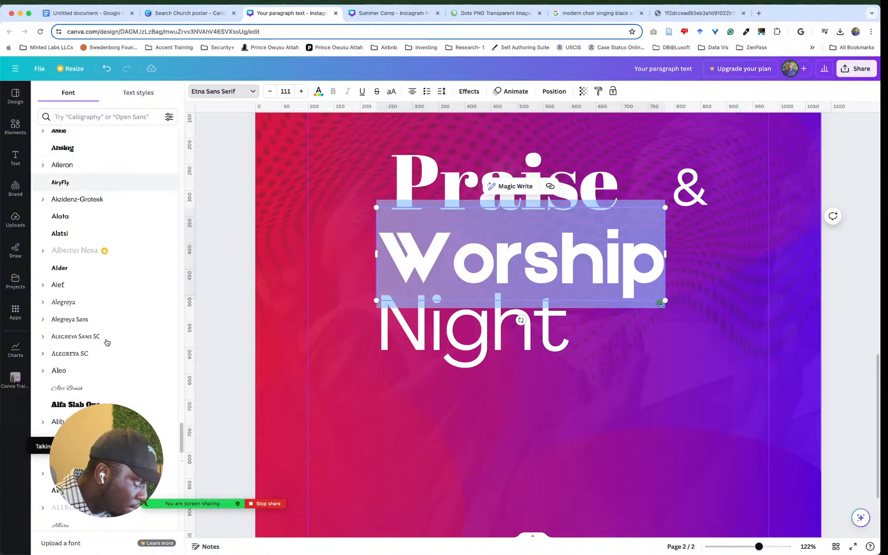
{"action": "scroll", "coordinate": [116, 382], "scroll_direction": "down", "scroll_amount": 5}
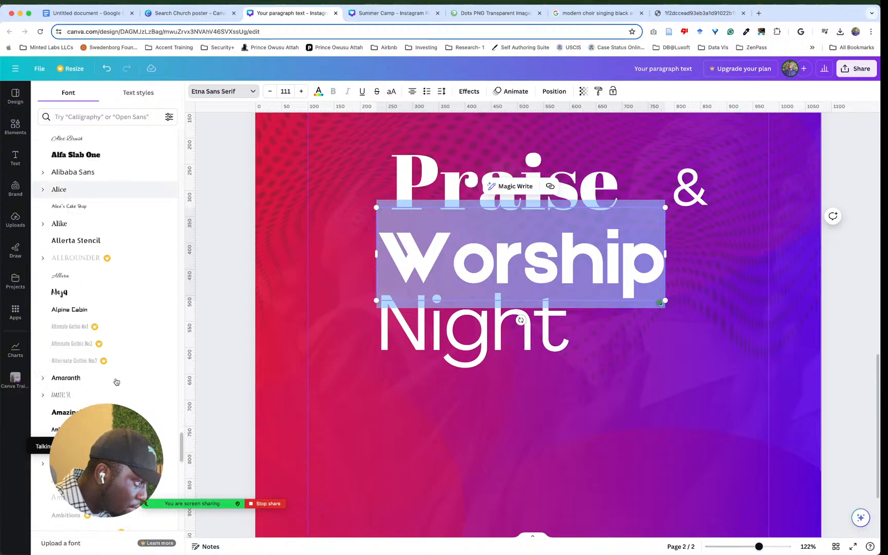
{"action": "scroll", "coordinate": [116, 382], "scroll_direction": "down", "scroll_amount": 2}
{"action": "left_click", "coordinate": [113, 380]}
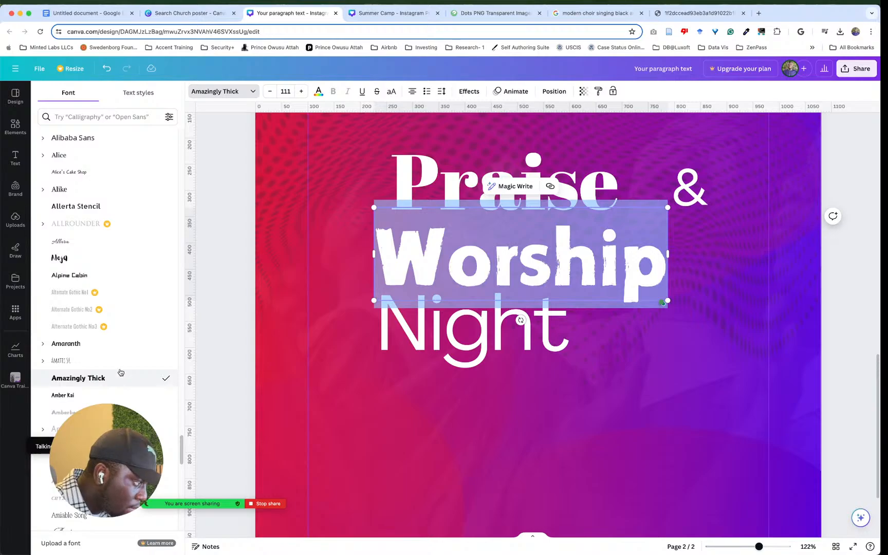
{"action": "scroll", "coordinate": [120, 372], "scroll_direction": "down", "scroll_amount": 3}
{"action": "left_click", "coordinate": [120, 372]}
Step: Set the word "Worship" in the Aprila font
{"action": "scroll", "coordinate": [121, 372], "scroll_direction": "down", "scroll_amount": 4}
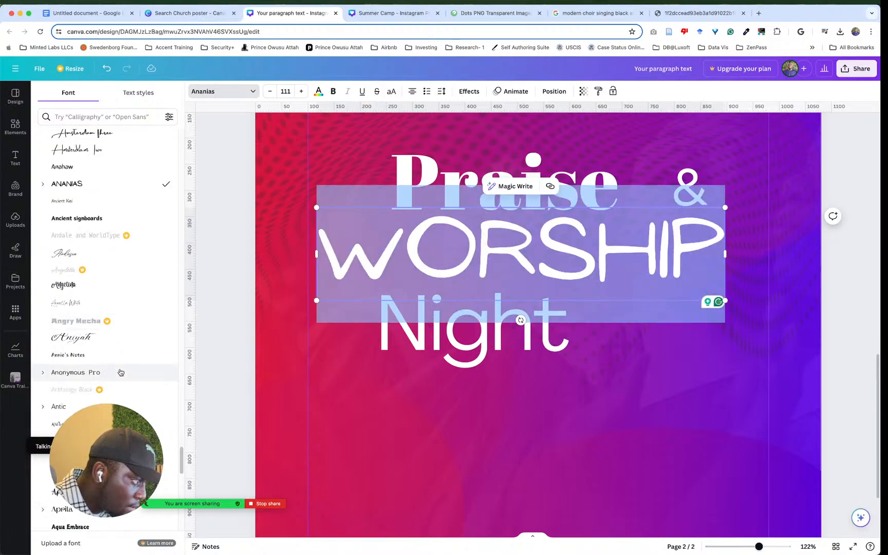
{"action": "scroll", "coordinate": [120, 372], "scroll_direction": "down", "scroll_amount": 3}
{"action": "left_click", "coordinate": [121, 370]}
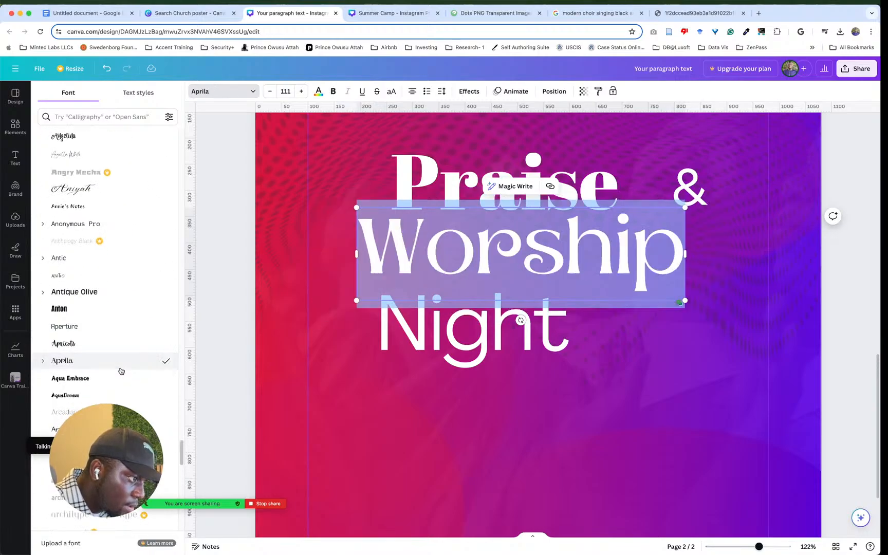
{"action": "left_click", "coordinate": [715, 234]}
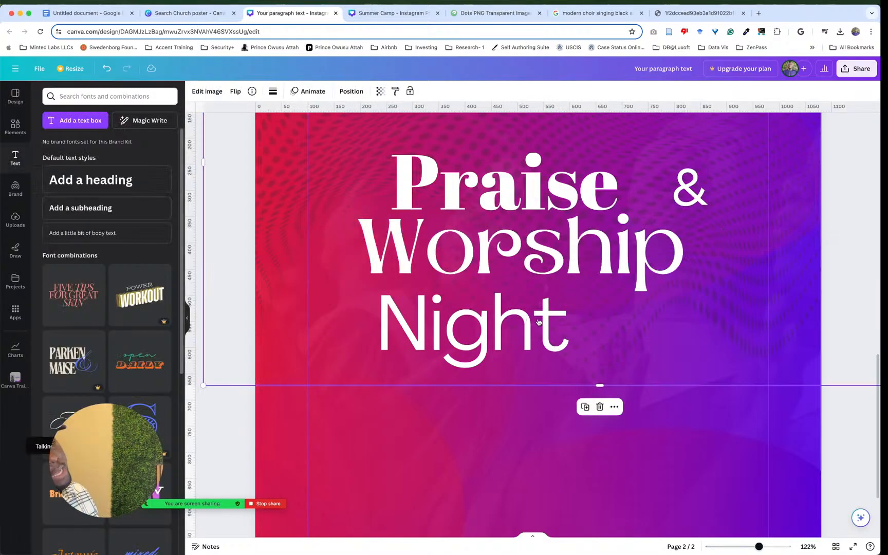
{"action": "left_click", "coordinate": [556, 236]}
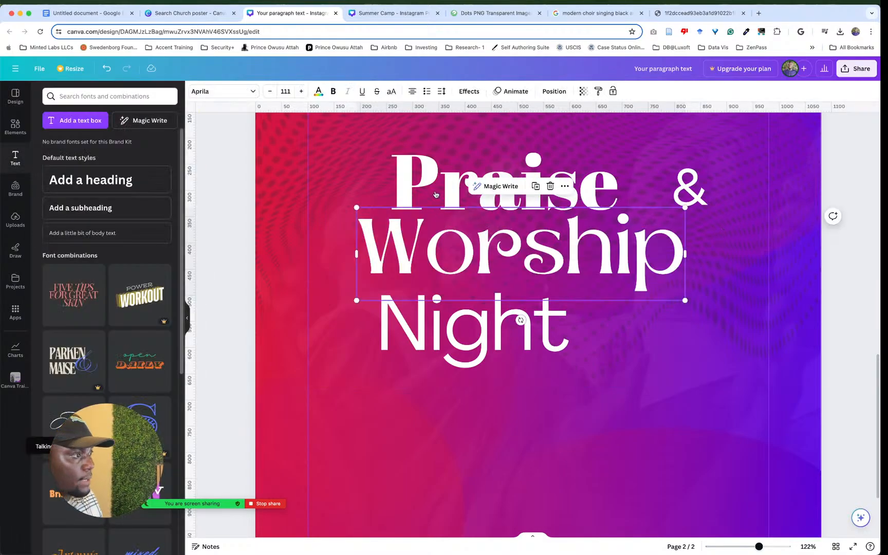
Step: Find the Aprila font by searching "apri", apply it to "Praise" and align that word with the left edge of "Worship"
{"action": "left_click", "coordinate": [439, 168]}
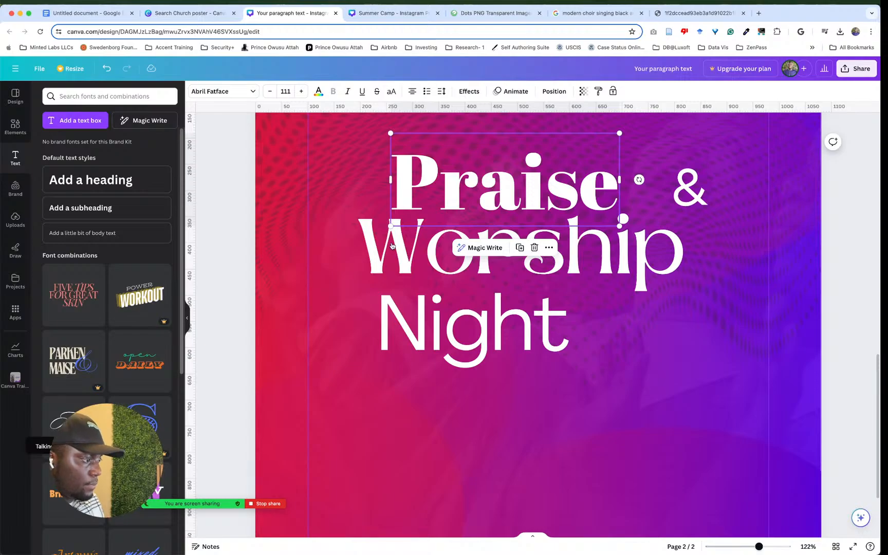
{"action": "left_click", "coordinate": [447, 269]}
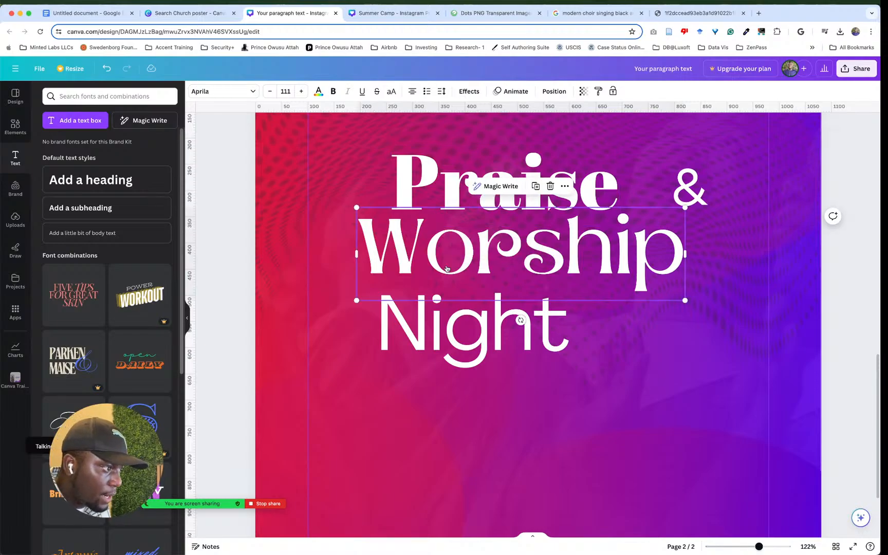
{"action": "left_click", "coordinate": [441, 185]}
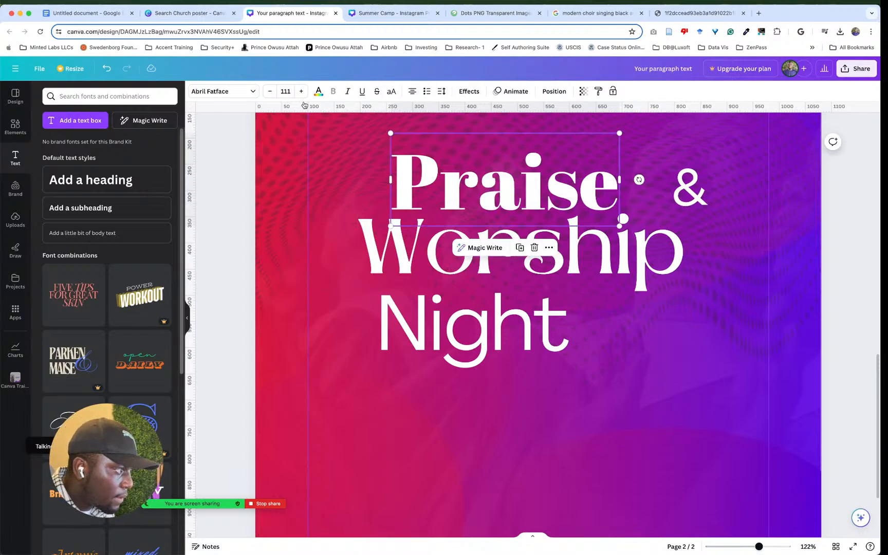
{"action": "left_click", "coordinate": [229, 91]}
{"action": "left_click", "coordinate": [105, 116]}
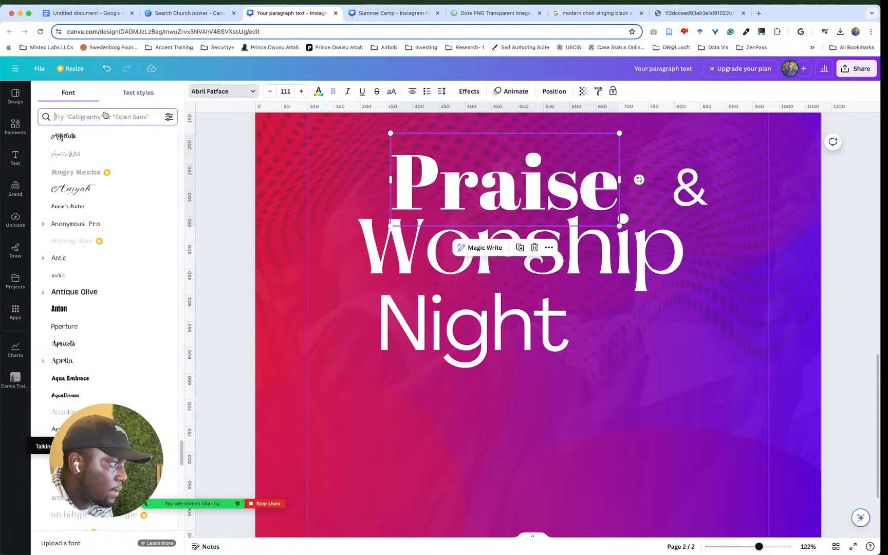
{"action": "type", "text": "apri"}
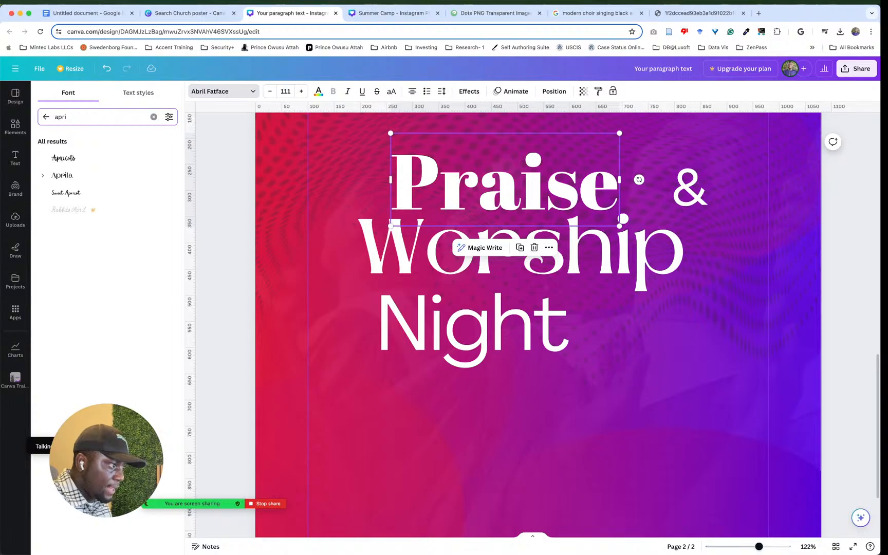
{"action": "left_click", "coordinate": [93, 177]}
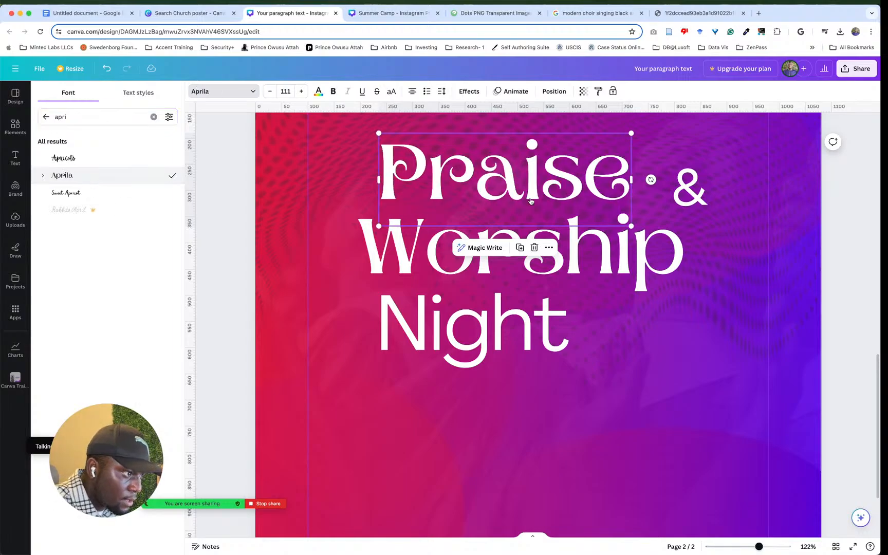
{"action": "left_click", "coordinate": [809, 253]}
{"action": "left_click_drag", "start_coordinate": [587, 195], "coordinate": [565, 208]}
Step: Enlarge the separate ampersand to roughly the height of "Praise" and place it just after that word
{"action": "left_click", "coordinate": [695, 202]}
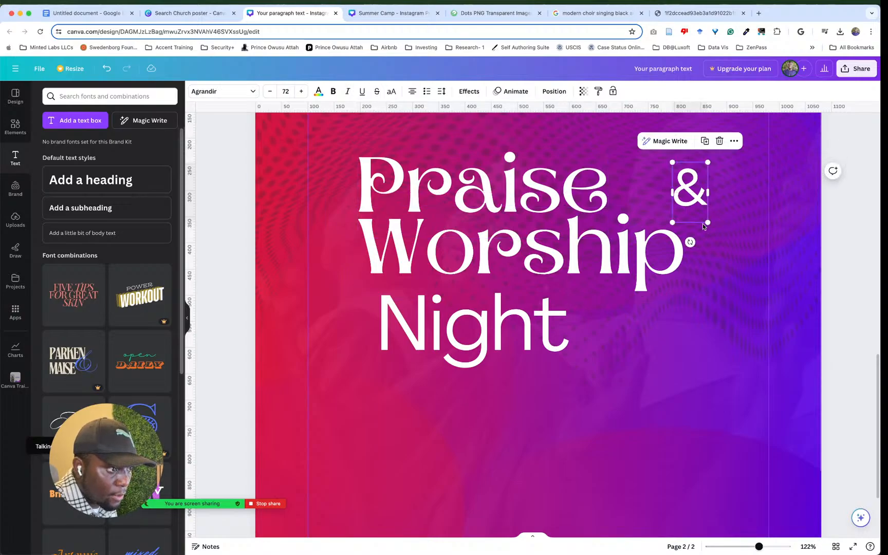
{"action": "left_click_drag", "start_coordinate": [705, 224], "coordinate": [766, 258]}
{"action": "left_click", "coordinate": [801, 225]}
{"action": "left_click", "coordinate": [714, 218]}
{"action": "left_click_drag", "start_coordinate": [712, 220], "coordinate": [674, 206]}
Step: Line "Night" up with the left edge of "Worship" and enlarge the three title words together to size 132
{"action": "left_click_drag", "start_coordinate": [483, 329], "coordinate": [467, 322]}
{"action": "left_click", "coordinate": [514, 247]}
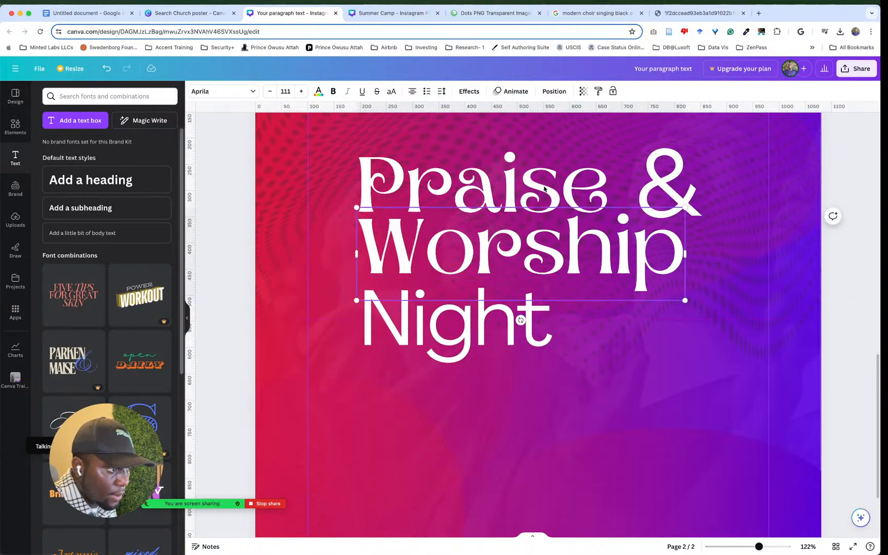
{"action": "left_click", "coordinate": [545, 189], "text": "shift"}
{"action": "left_click", "coordinate": [522, 319], "text": "shift"}
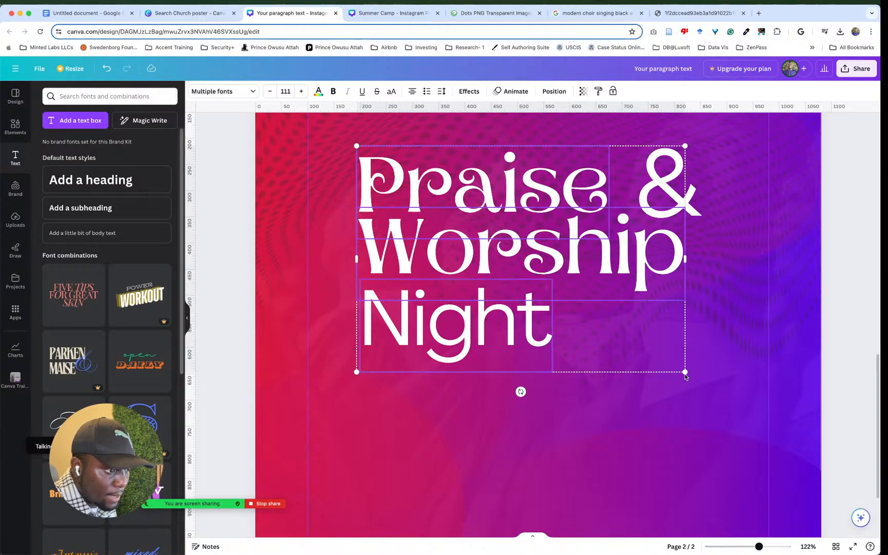
{"action": "left_click_drag", "start_coordinate": [687, 374], "coordinate": [761, 409]}
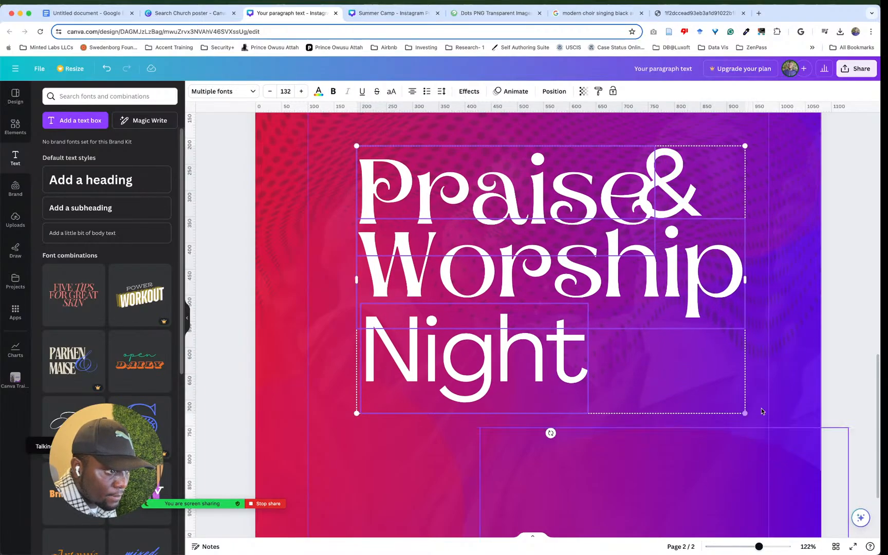
Step: Move the ampersand clear of the enlarged "Praise" so it sits to the right of the word
{"action": "left_click", "coordinate": [642, 138]}
{"action": "left_click", "coordinate": [661, 150]}
{"action": "left_click_drag", "start_coordinate": [679, 178], "coordinate": [727, 185]}
{"action": "left_click", "coordinate": [776, 202]}
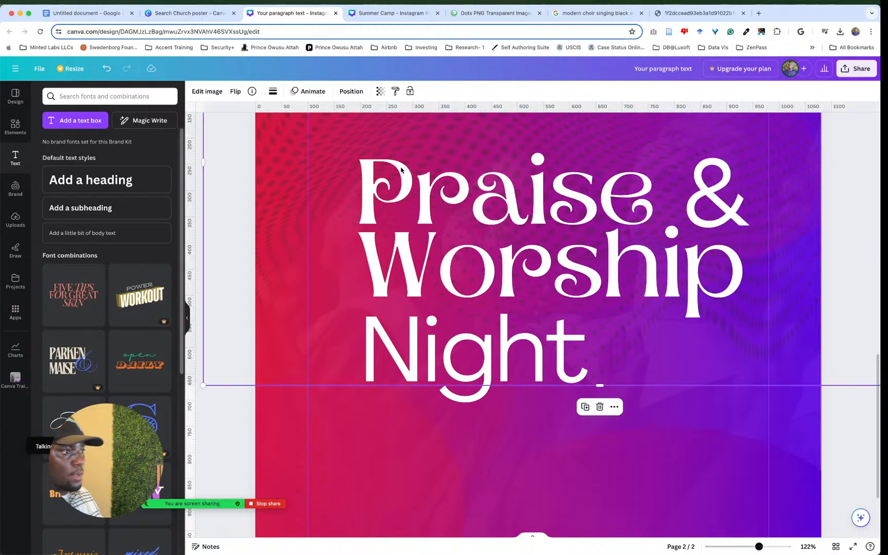
Step: Shift "Praise", "Worship" and "Night" together slightly to the right, keeping their vertical position
{"action": "left_click", "coordinate": [406, 185]}
{"action": "left_click", "coordinate": [395, 277], "text": "shift"}
{"action": "left_click", "coordinate": [395, 344], "text": "shift"}
{"action": "left_click_drag", "start_coordinate": [395, 360], "coordinate": [416, 360]}
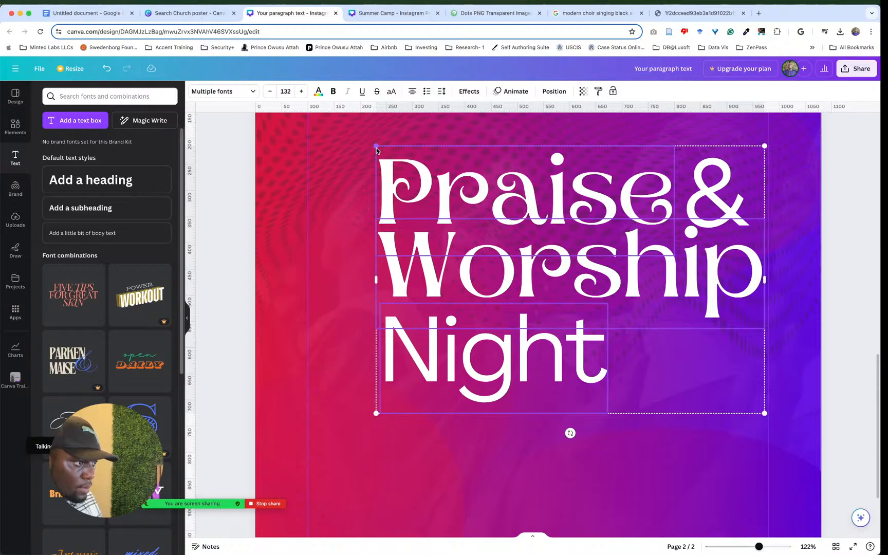
Step: Scale "Praise", "Worship" and "Night" down together to size 113 and move the ampersand back in line after "Praise"
{"action": "left_click_drag", "start_coordinate": [376, 148], "coordinate": [434, 177]}
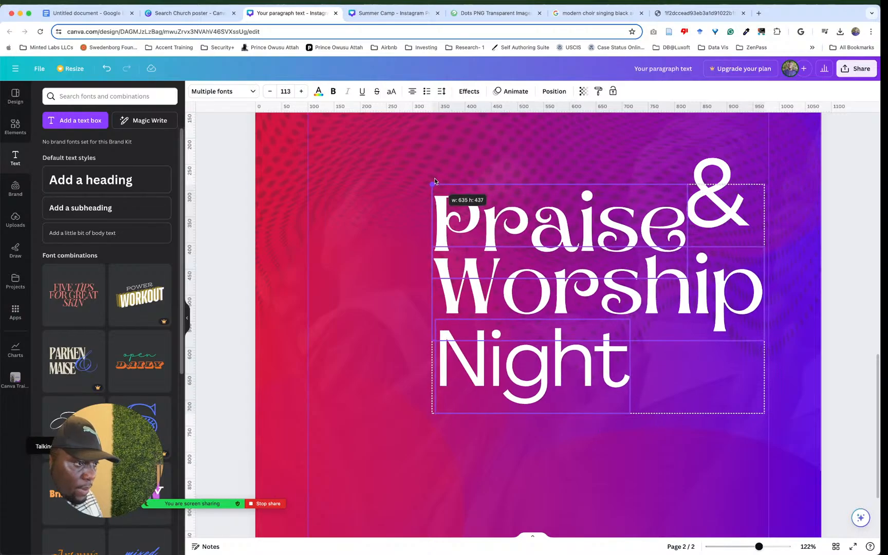
{"action": "left_click", "coordinate": [710, 170]}
{"action": "left_click_drag", "start_coordinate": [710, 170], "coordinate": [740, 214]}
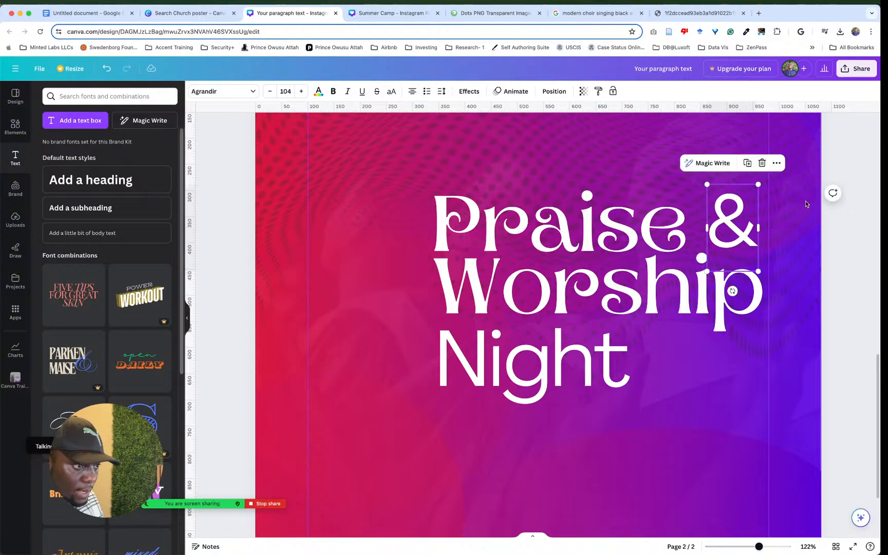
{"action": "left_click", "coordinate": [589, 237]}
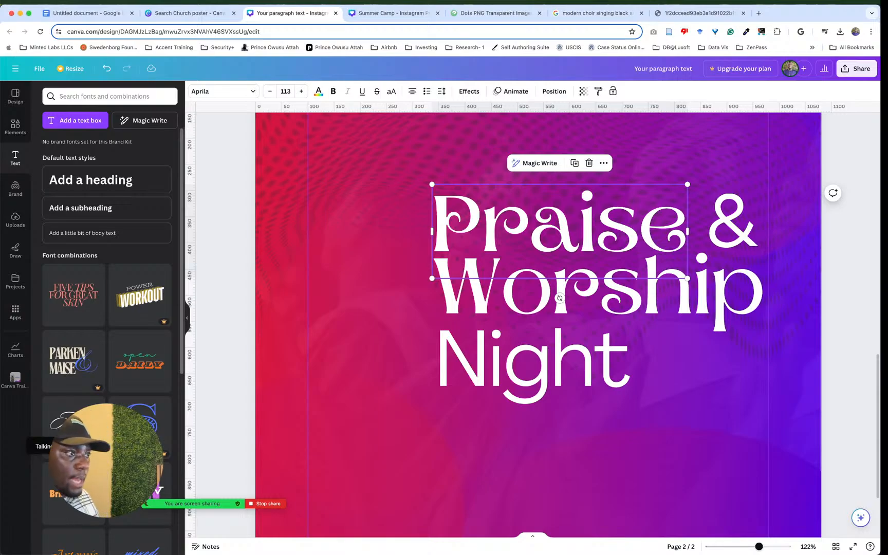
Step: Check the reference poster on page 1 and try searching the shapes library for "music notes" and "music"
{"action": "scroll", "coordinate": [545, 231], "scroll_direction": "up", "scroll_amount": 10}
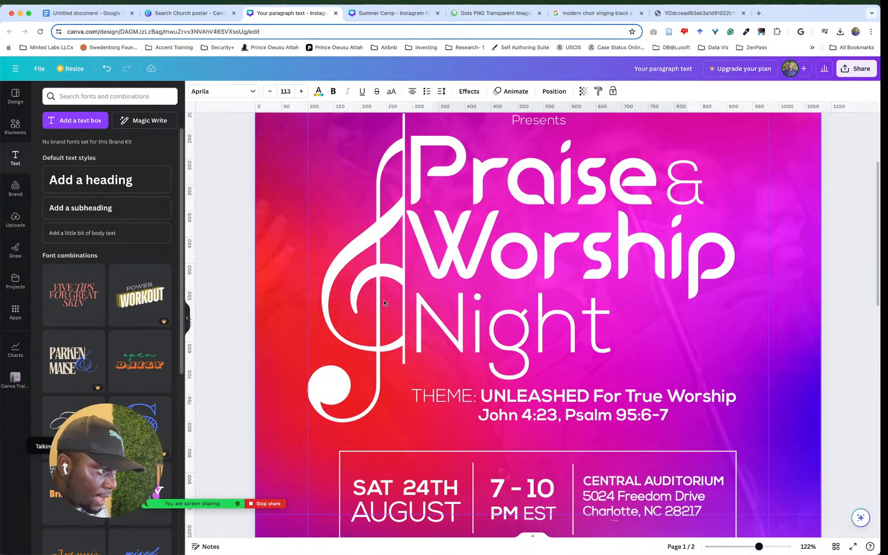
{"action": "scroll", "coordinate": [407, 237], "scroll_direction": "down", "scroll_amount": 10}
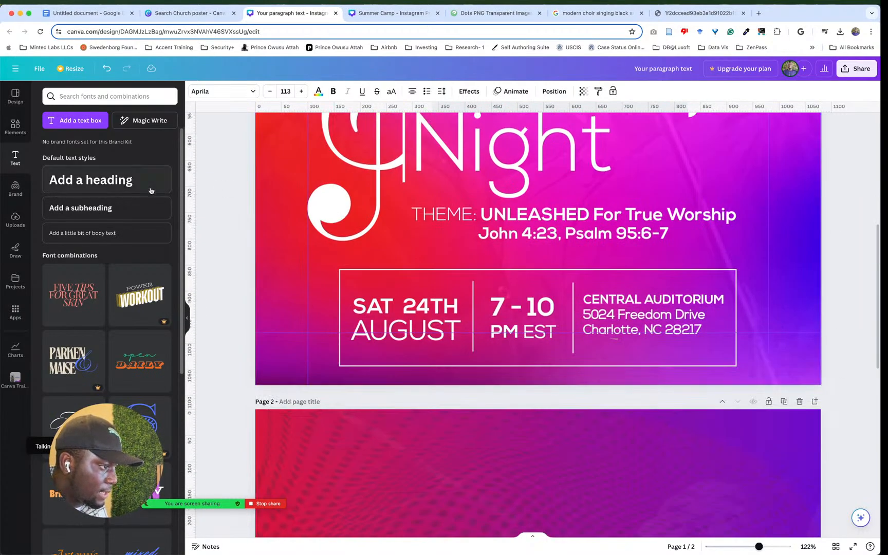
{"action": "left_click", "coordinate": [108, 98]}
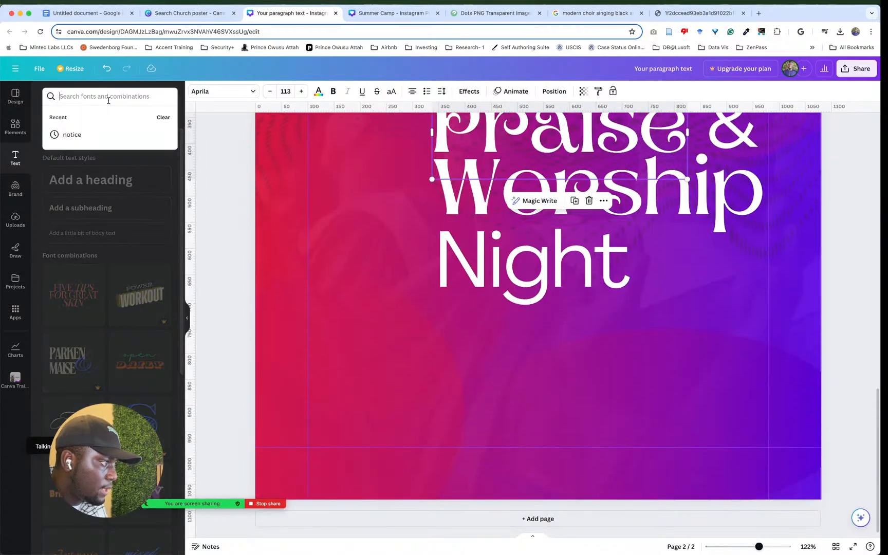
{"action": "left_click", "coordinate": [15, 126]}
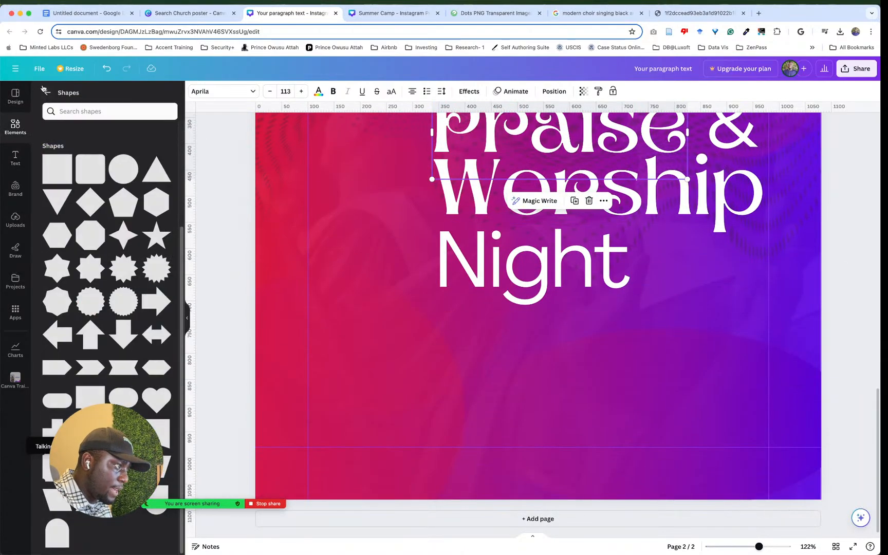
{"action": "left_click", "coordinate": [63, 111]}
{"action": "type", "text": "musi"}
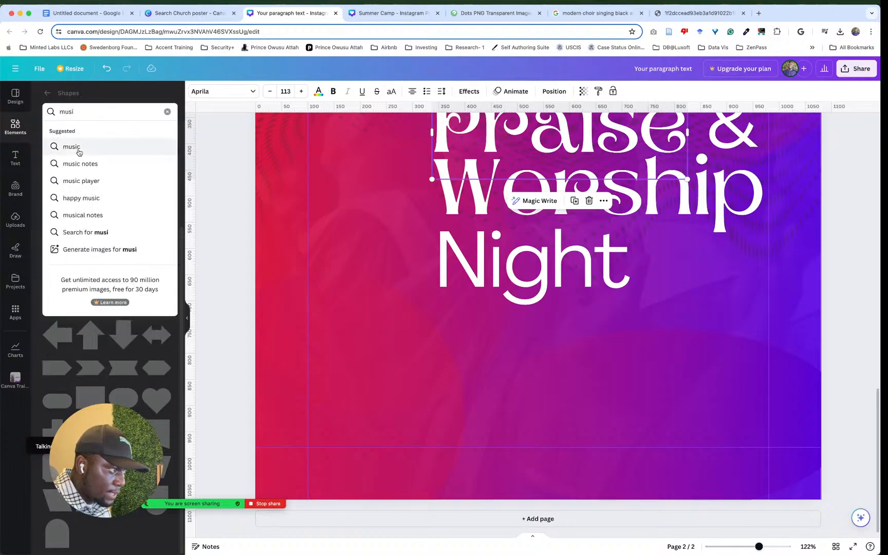
{"action": "left_click", "coordinate": [87, 168]}
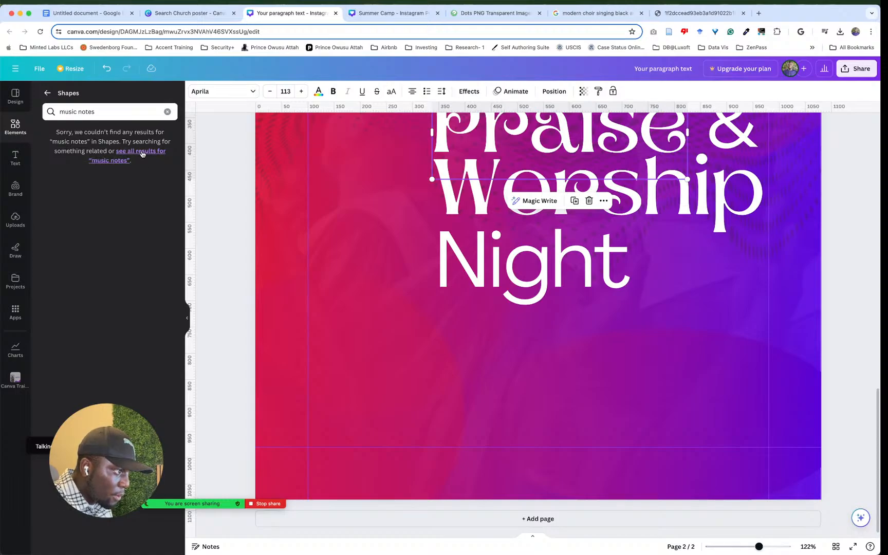
{"action": "double_click", "coordinate": [79, 111]}
{"action": "key", "text": "BackSpace"}
{"action": "key", "text": "Return"}
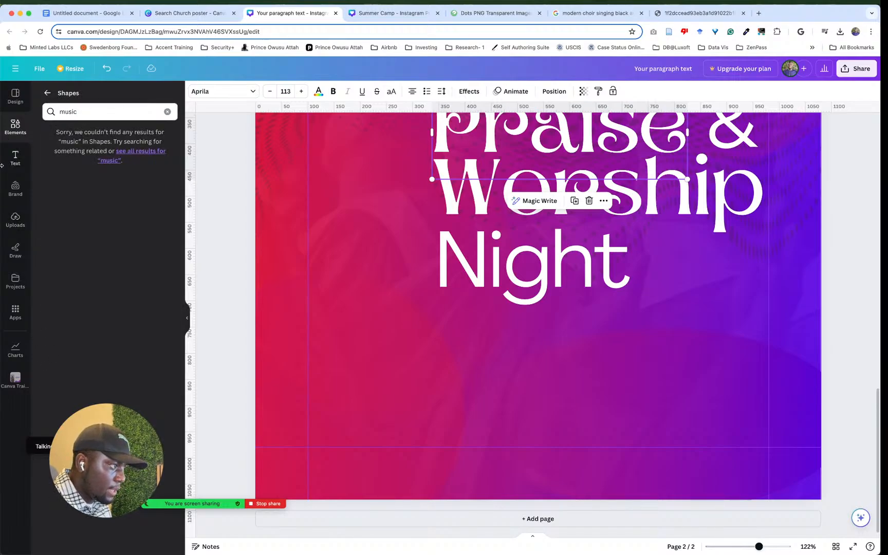
Step: Search graphics across all elements for "music notes" and place the black treble clef to the left of the title
{"action": "left_click", "coordinate": [15, 95]}
{"action": "left_click", "coordinate": [15, 126]}
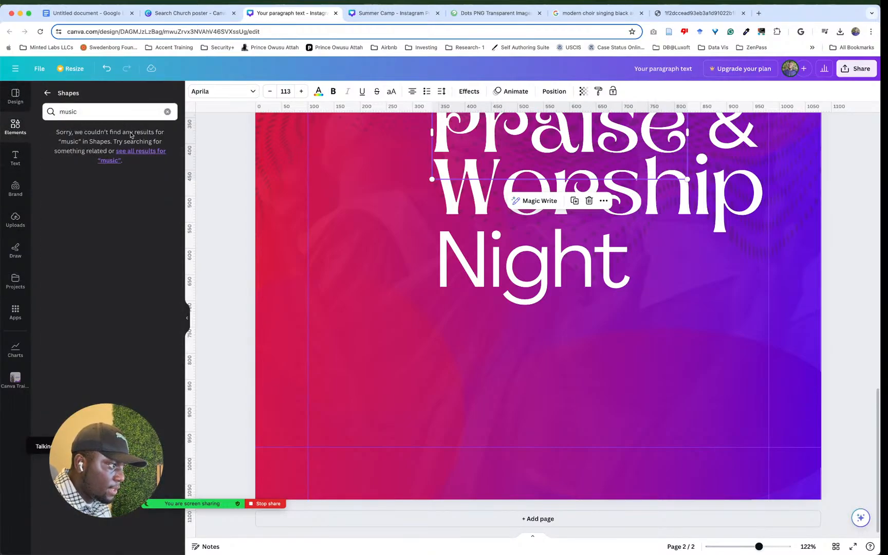
{"action": "left_click", "coordinate": [51, 93]}
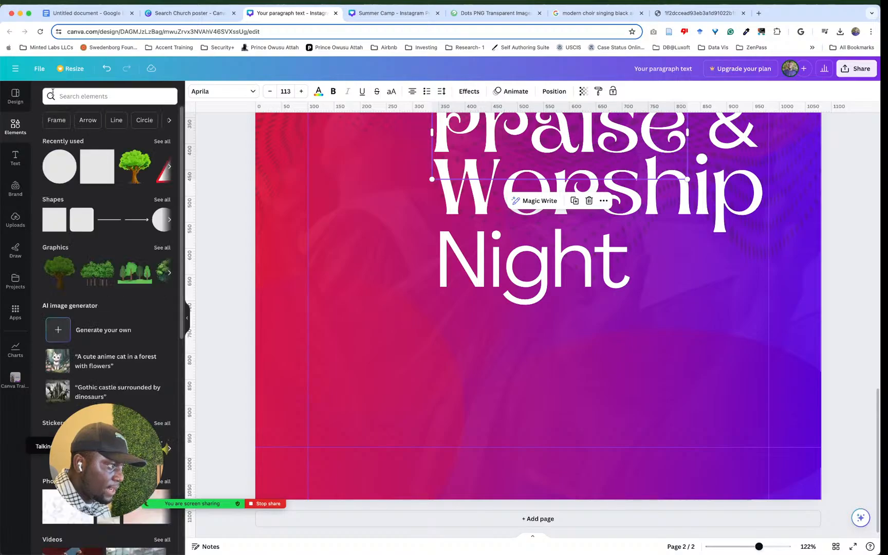
{"action": "left_click", "coordinate": [89, 97]}
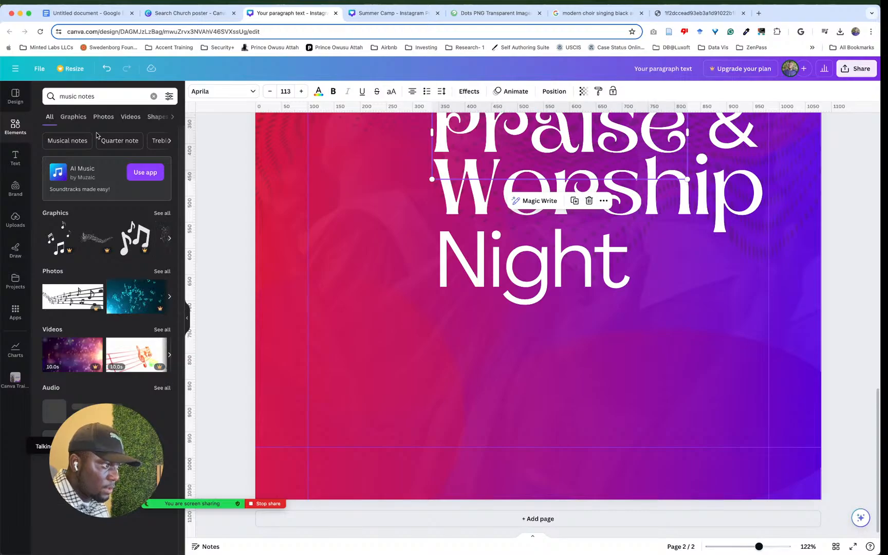
{"action": "left_click", "coordinate": [171, 215]}
{"action": "scroll", "coordinate": [121, 146], "scroll_direction": "down", "scroll_amount": 5}
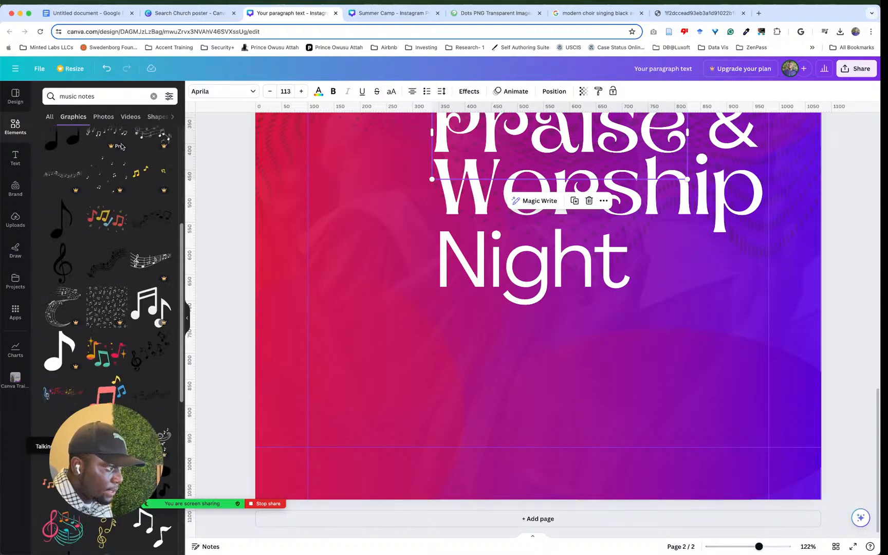
{"action": "left_click", "coordinate": [66, 260]}
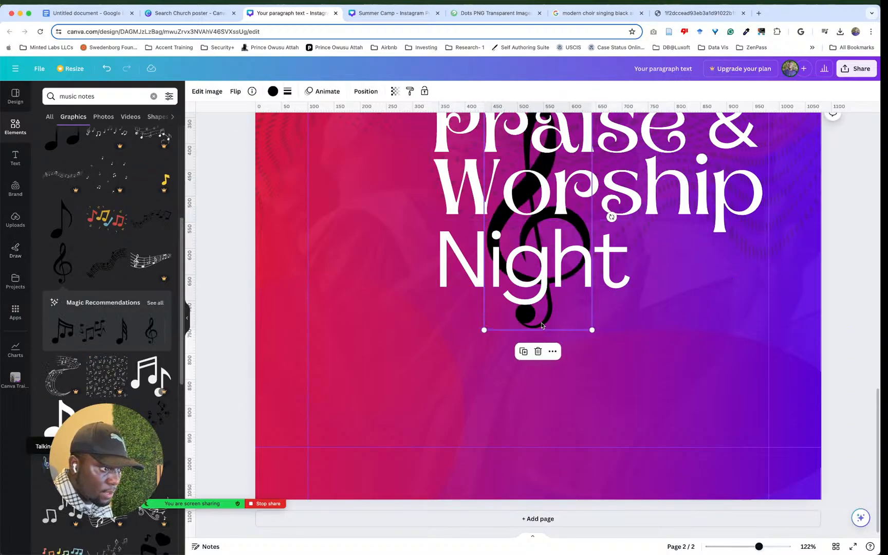
{"action": "left_click_drag", "start_coordinate": [518, 327], "coordinate": [333, 360]}
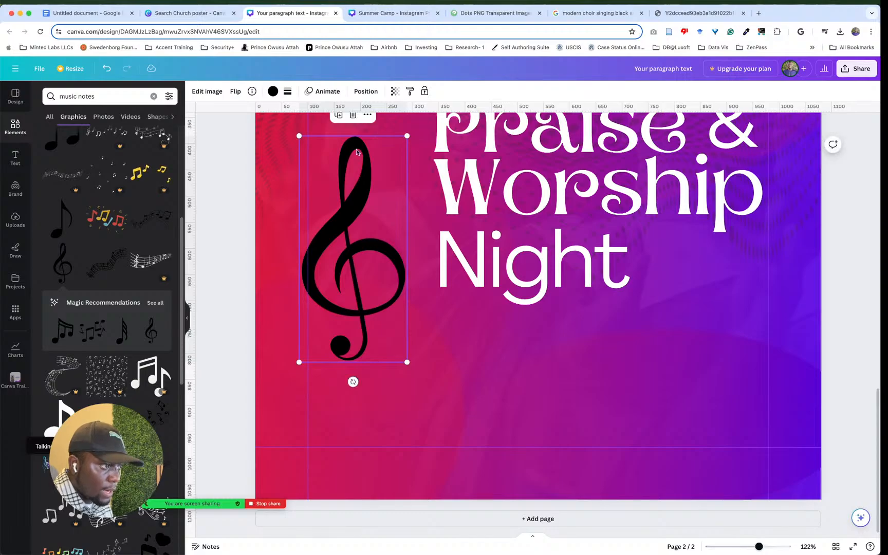
Step: Colour the treble clef white, move it to the left margin guide and enlarge it slightly beside the title
{"action": "left_click", "coordinate": [274, 93]}
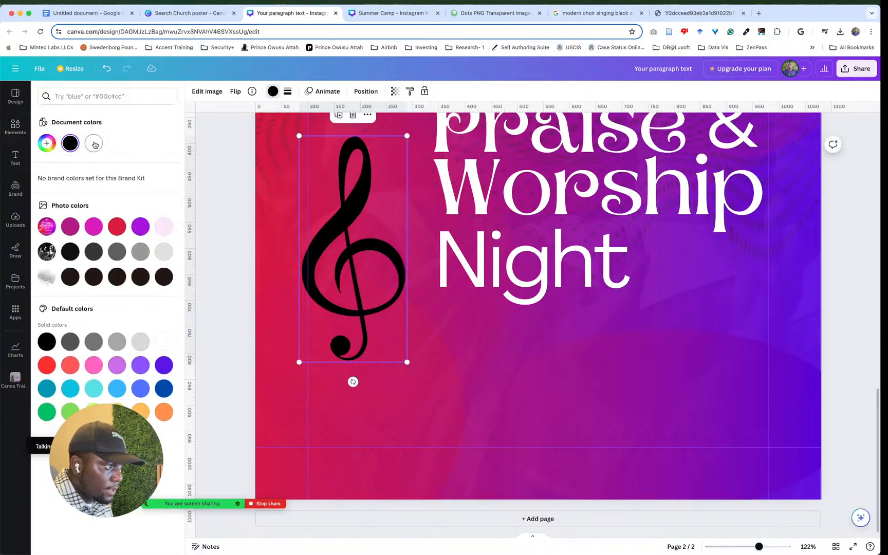
{"action": "left_click", "coordinate": [94, 144]}
{"action": "left_click", "coordinate": [452, 289]}
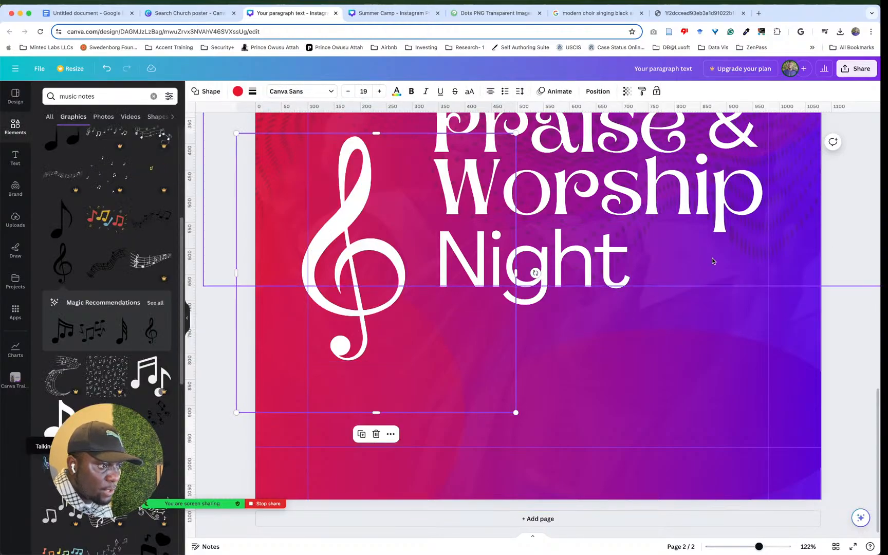
{"action": "scroll", "coordinate": [712, 261], "scroll_direction": "up", "scroll_amount": 3}
{"action": "left_click", "coordinate": [391, 248]}
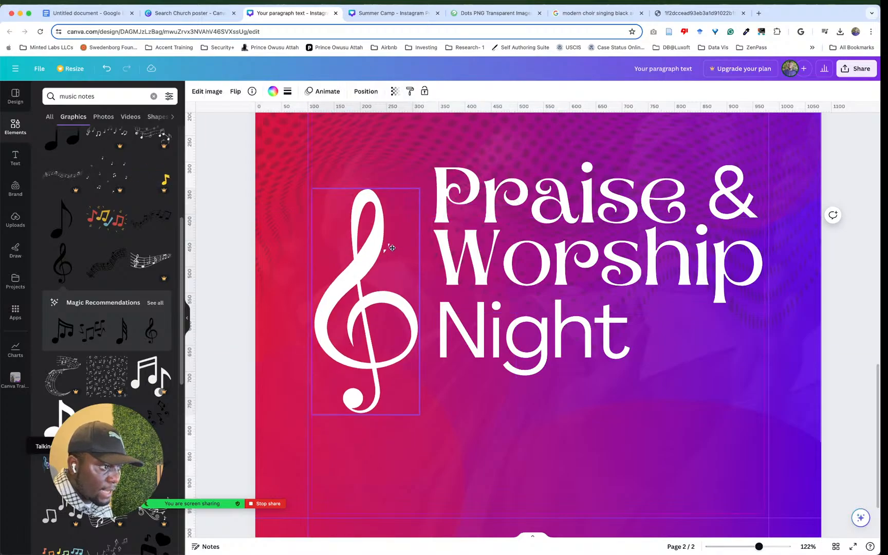
{"action": "left_click_drag", "start_coordinate": [392, 248], "coordinate": [431, 206]}
Step: Enlarge the title words and ampersand together, bringing the words to size 118, and position them close beside the treble clef
{"action": "scroll", "coordinate": [423, 173], "scroll_direction": "up", "scroll_amount": 2}
{"action": "left_click", "coordinate": [477, 244]}
{"action": "left_click", "coordinate": [550, 321], "text": "shift"}
{"action": "left_click", "coordinate": [597, 393], "text": "shift"}
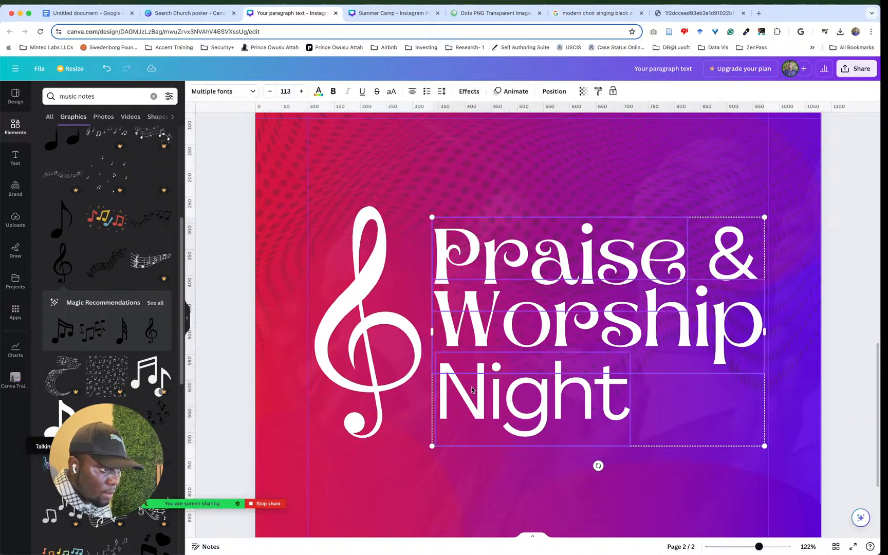
{"action": "left_click", "coordinate": [734, 237], "text": "shift"}
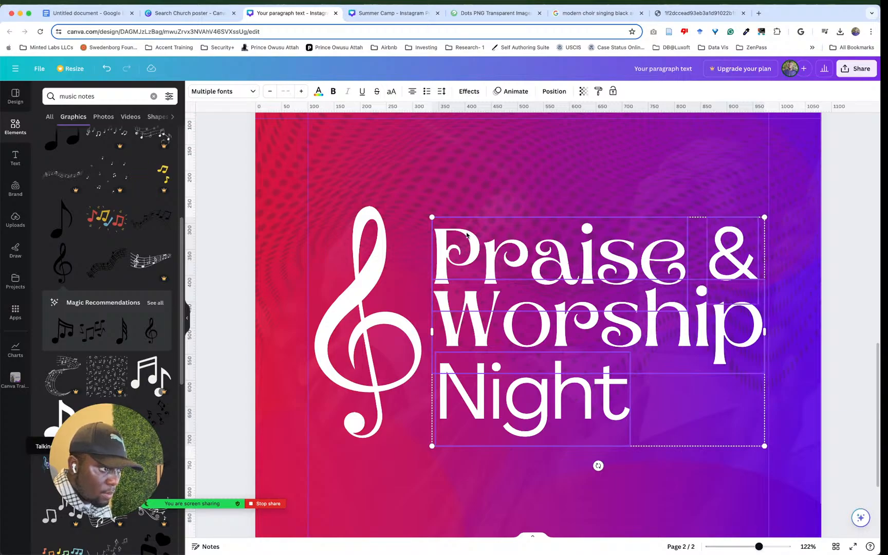
{"action": "left_click_drag", "start_coordinate": [432, 219], "coordinate": [443, 171]}
{"action": "mouse_move", "coordinate": [481, 276]}
{"action": "left_mouse_down"}
{"action": "mouse_move", "coordinate": [481, 257]}
{"action": "mouse_move", "coordinate": [481, 264]}
{"action": "left_mouse_up"}
{"action": "left_click", "coordinate": [768, 158]}
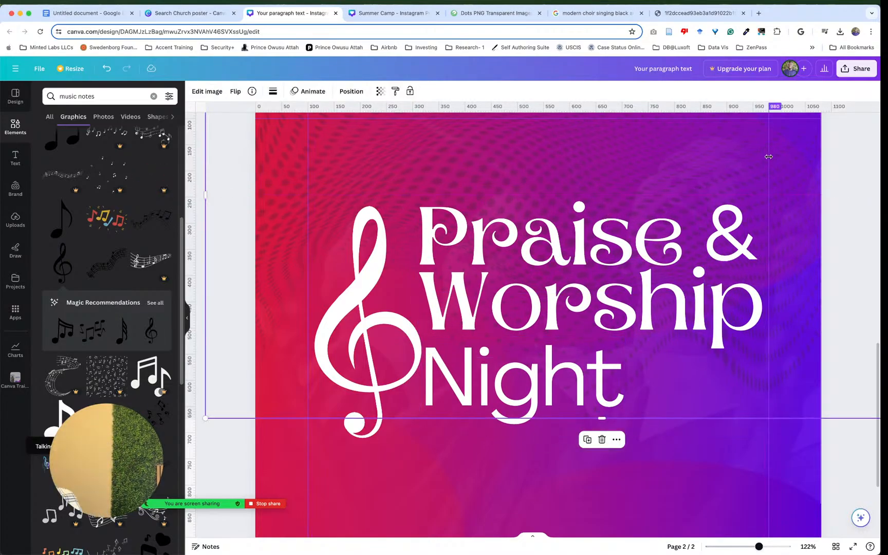
Step: Compare the title with page 1, browse the full font list and apply the Barbra font to "Praise" and "Worship"
{"action": "scroll", "coordinate": [635, 168], "scroll_direction": "down", "scroll_amount": 3}
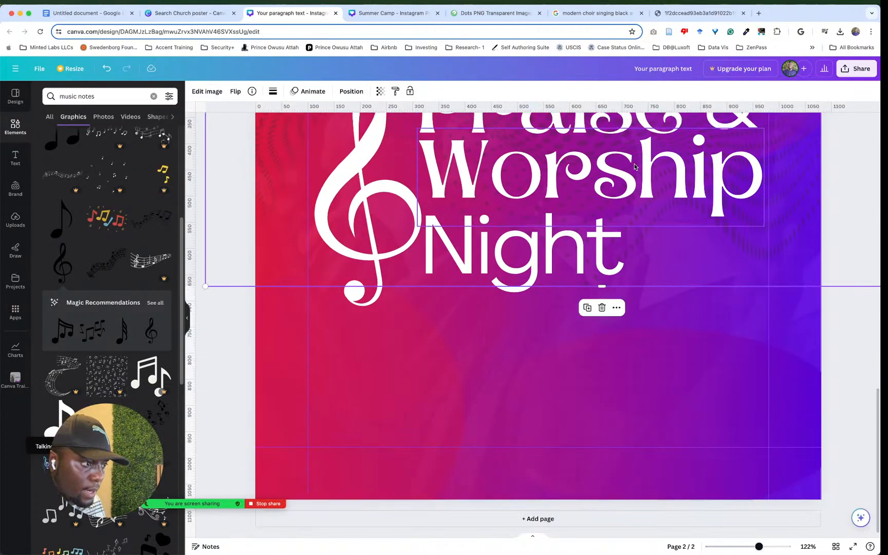
{"action": "scroll", "coordinate": [626, 177], "scroll_direction": "up", "scroll_amount": 10}
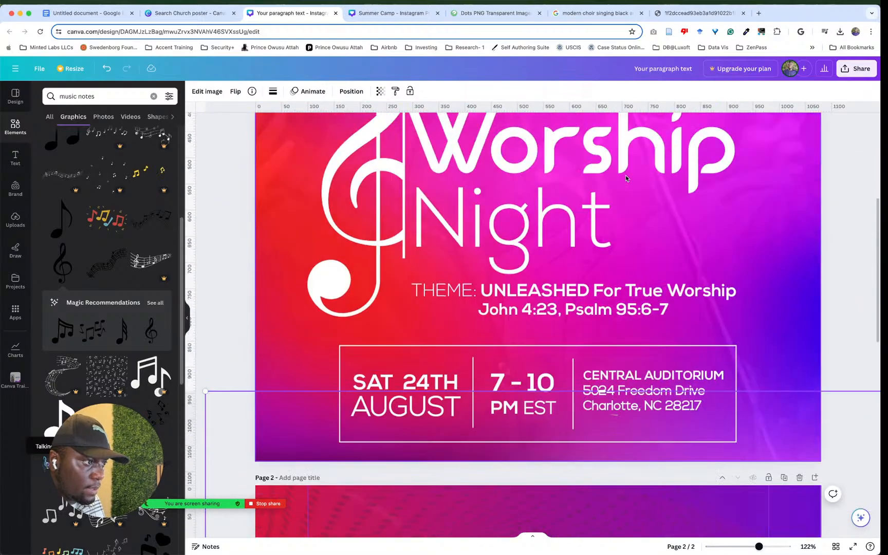
{"action": "scroll", "coordinate": [627, 177], "scroll_direction": "down", "scroll_amount": 10}
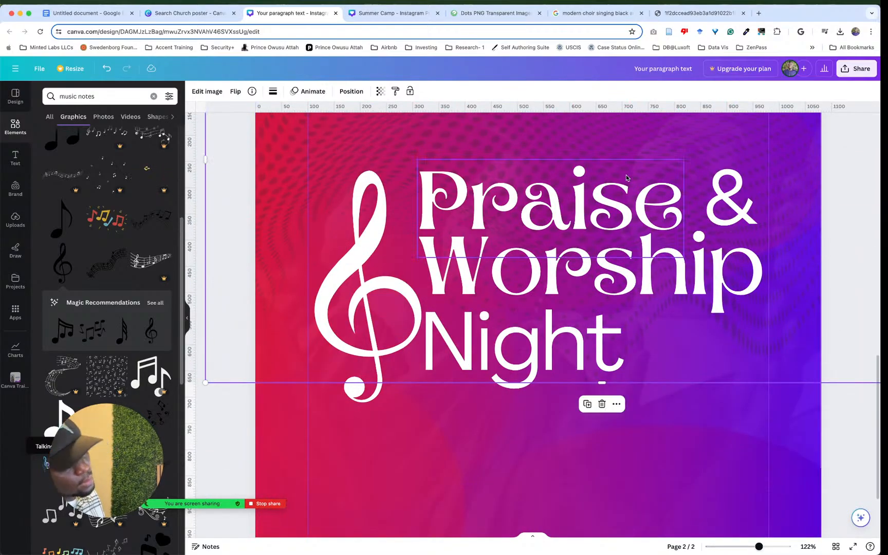
{"action": "left_click", "coordinate": [604, 186]}
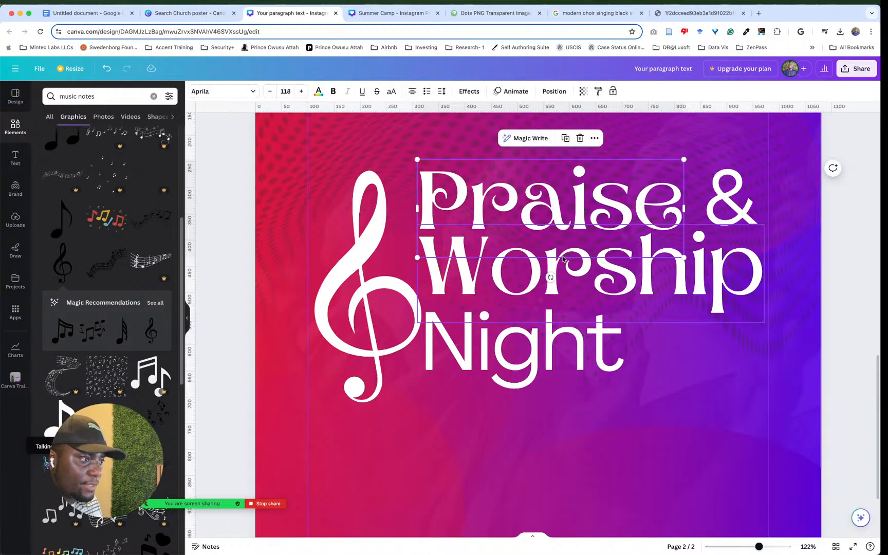
{"action": "left_click", "coordinate": [244, 86]}
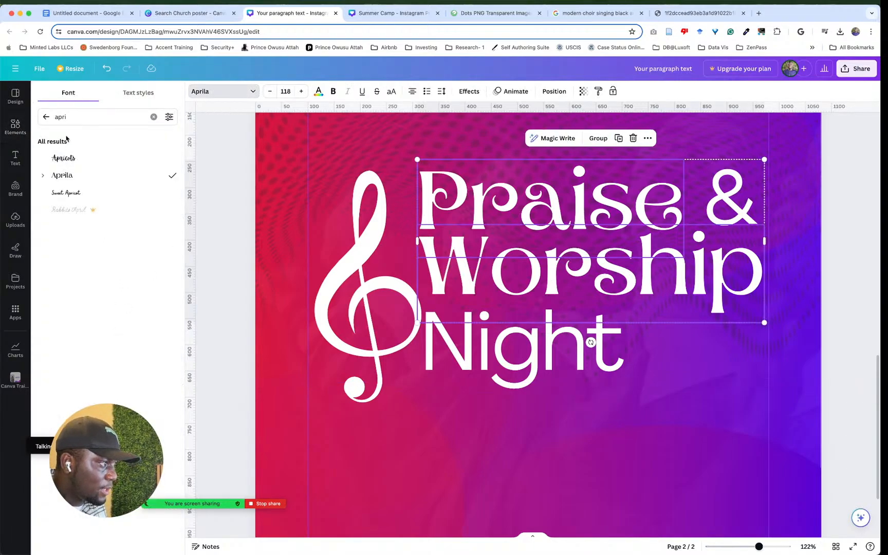
{"action": "left_click", "coordinate": [46, 117]}
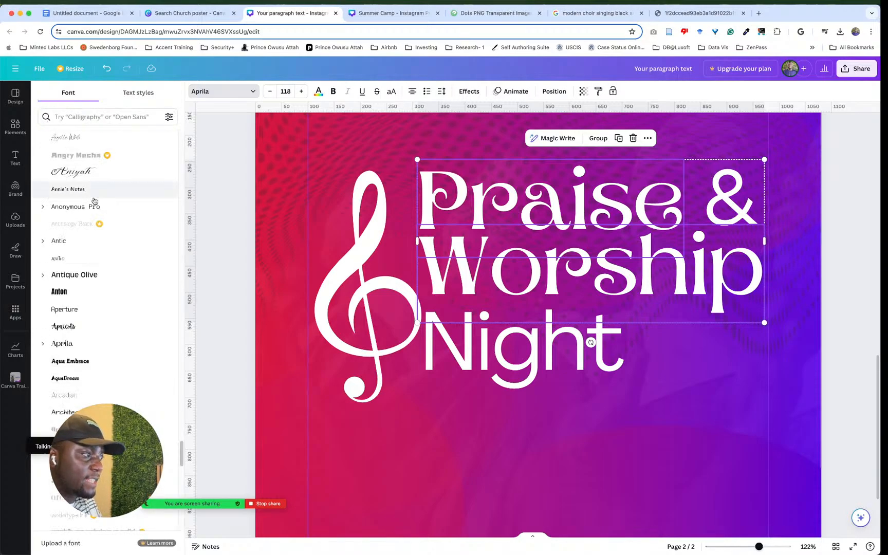
{"action": "scroll", "coordinate": [95, 200], "scroll_direction": "down", "scroll_amount": 10}
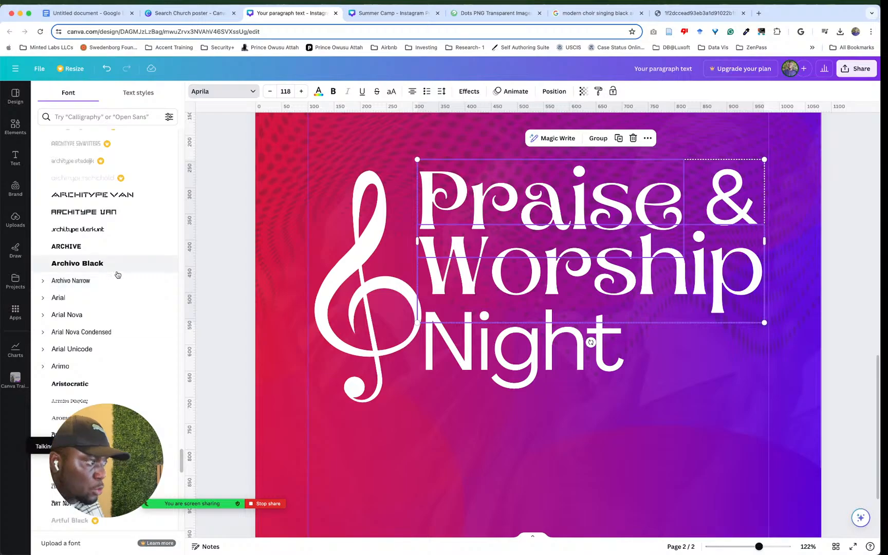
{"action": "scroll", "coordinate": [117, 275], "scroll_direction": "down", "scroll_amount": 4}
{"action": "scroll", "coordinate": [118, 275], "scroll_direction": "down", "scroll_amount": 5}
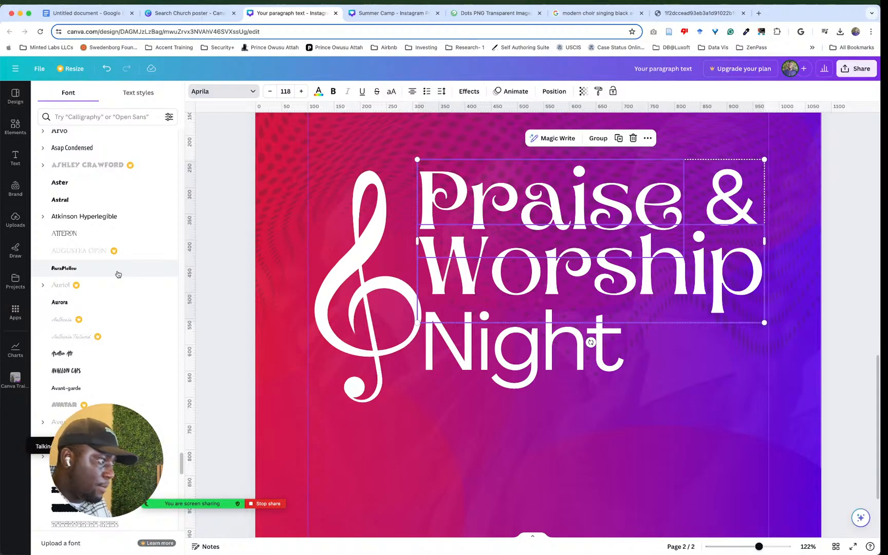
{"action": "scroll", "coordinate": [118, 274], "scroll_direction": "down", "scroll_amount": 3}
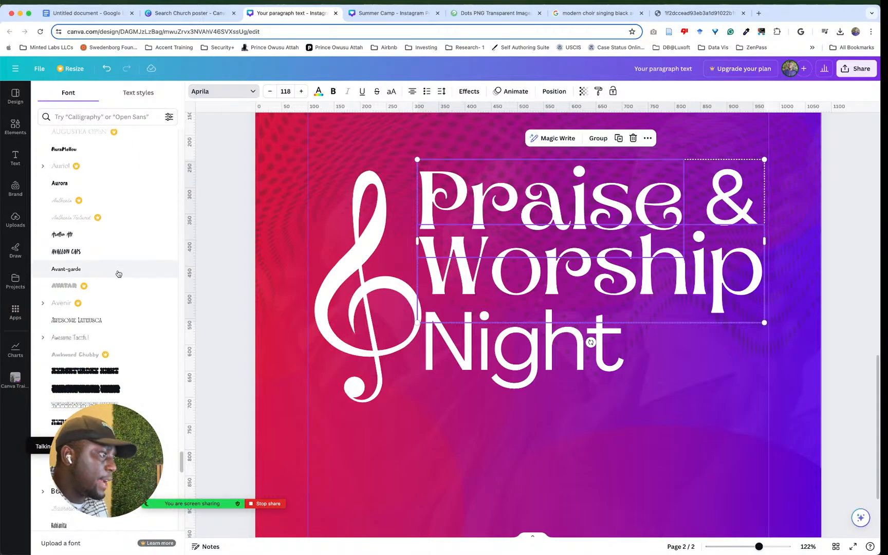
{"action": "scroll", "coordinate": [118, 274], "scroll_direction": "down", "scroll_amount": 4}
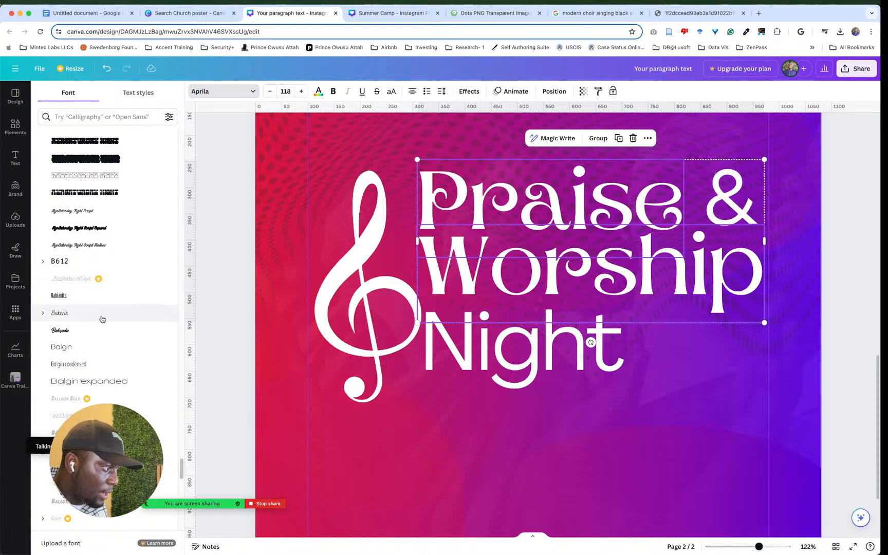
{"action": "scroll", "coordinate": [115, 307], "scroll_direction": "down", "scroll_amount": 5}
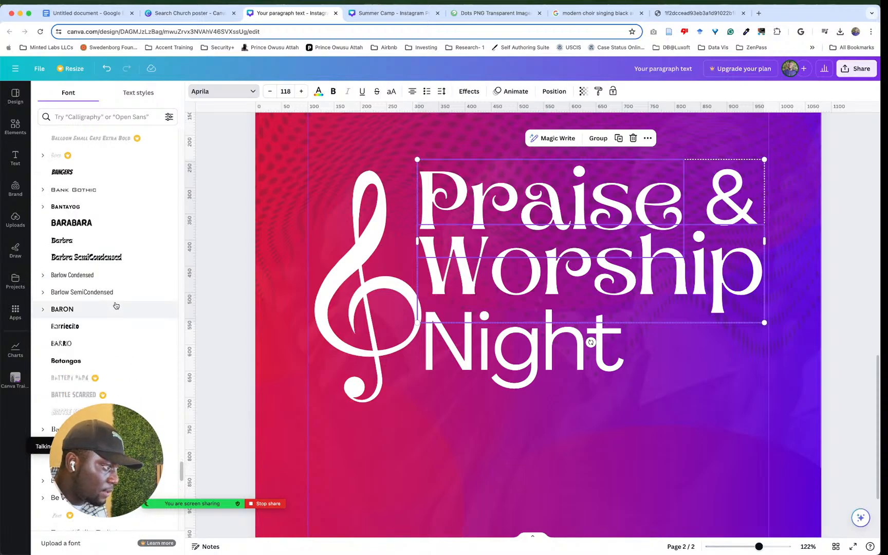
{"action": "left_click", "coordinate": [99, 238]}
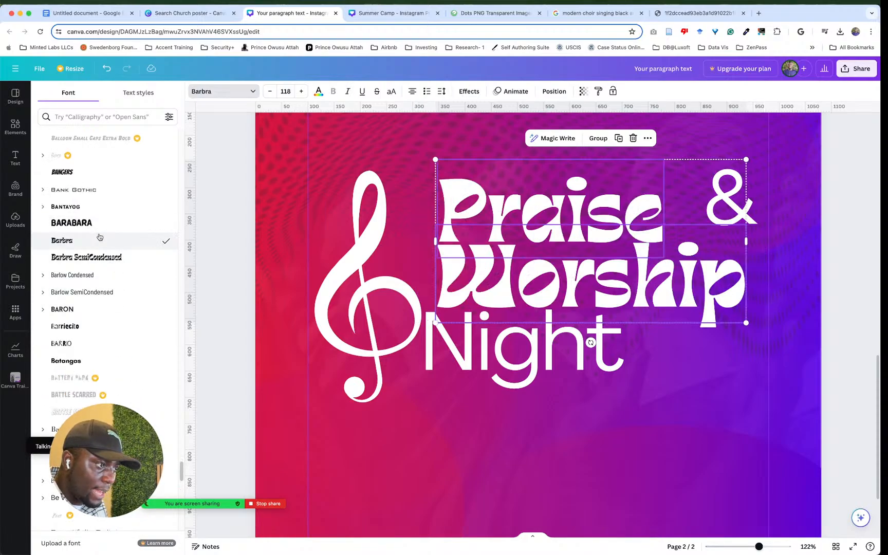
{"action": "scroll", "coordinate": [103, 288], "scroll_direction": "down", "scroll_amount": 8}
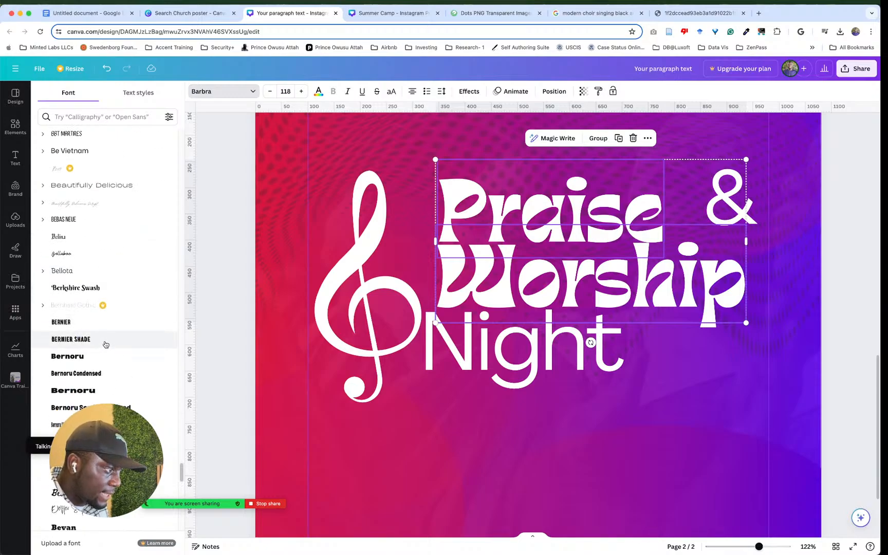
Step: Browse further through the fonts, try Binggo Wood, and apply Blink Twice to "Praise" and "Worship"
{"action": "scroll", "coordinate": [107, 342], "scroll_direction": "down", "scroll_amount": 8}
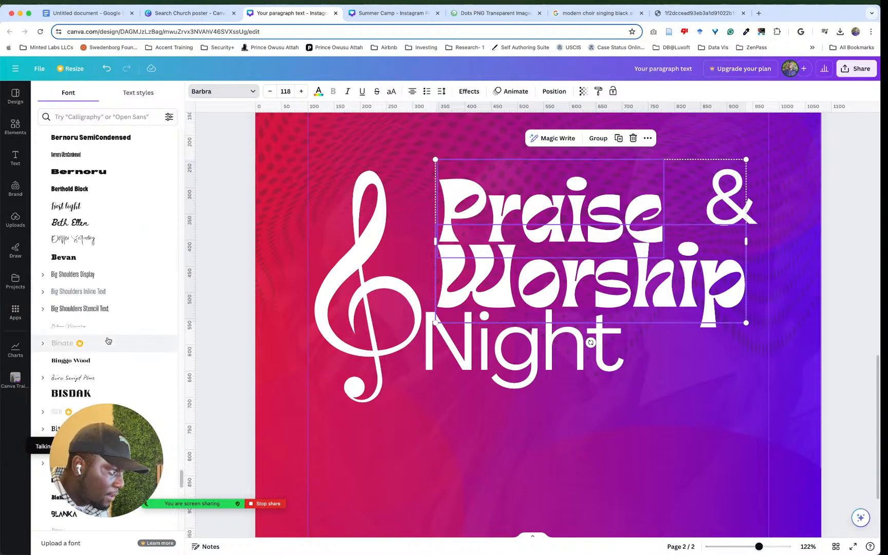
{"action": "left_click", "coordinate": [105, 315]}
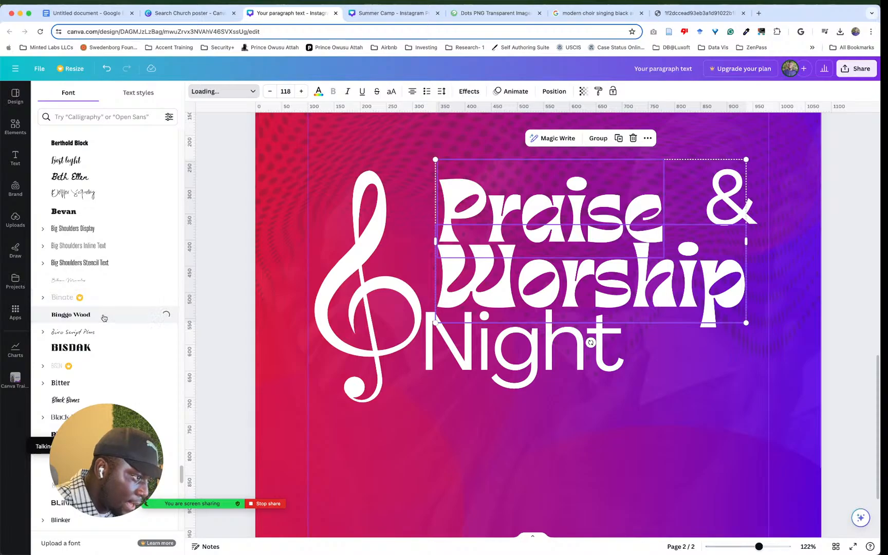
{"action": "scroll", "coordinate": [105, 316], "scroll_direction": "down", "scroll_amount": 5}
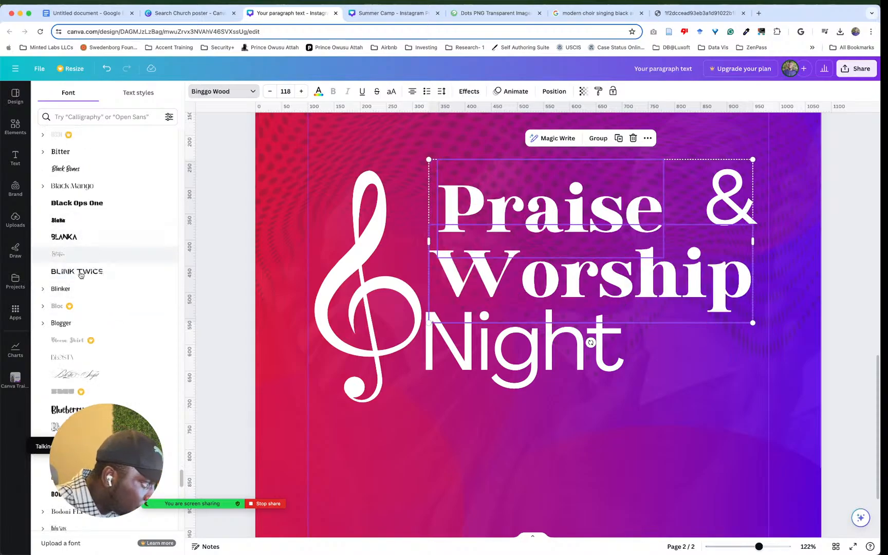
{"action": "left_click", "coordinate": [79, 271]}
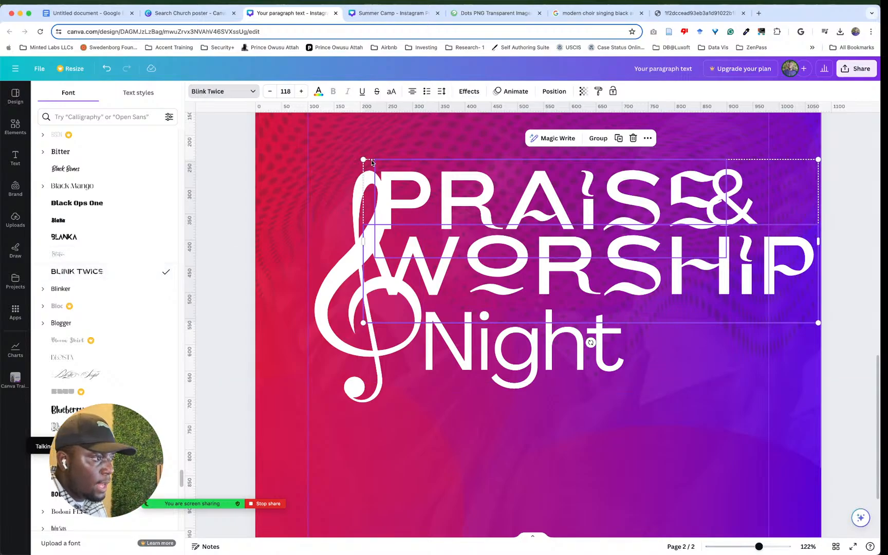
Step: Reduce "Praise" and "Worship" together to size 90.1 and place them just beside the treble clef
{"action": "left_click_drag", "start_coordinate": [364, 160], "coordinate": [490, 229]}
{"action": "left_click_drag", "start_coordinate": [646, 268], "coordinate": [557, 259]}
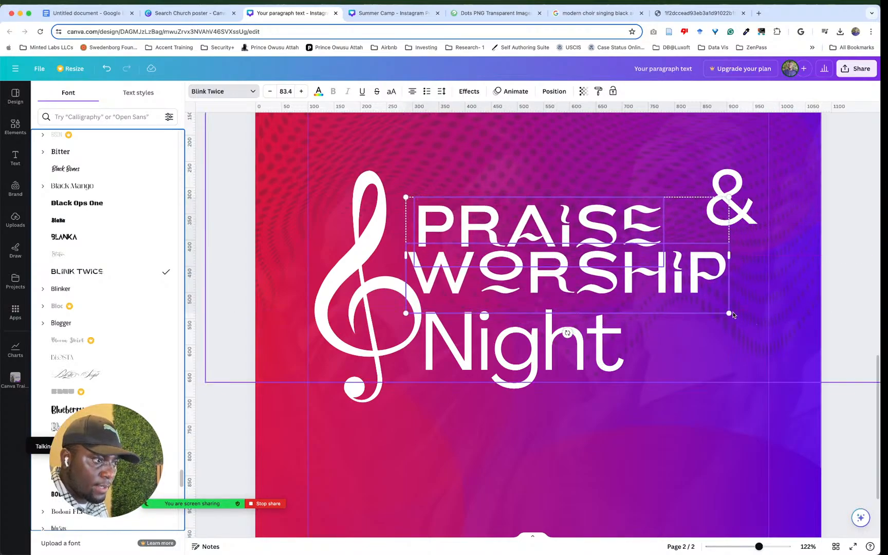
{"action": "left_click_drag", "start_coordinate": [730, 313], "coordinate": [754, 334]}
{"action": "left_click", "coordinate": [793, 228]}
Step: Lower the ampersand and shrink it to fit on the same line just after "Praise"
{"action": "left_click", "coordinate": [717, 189]}
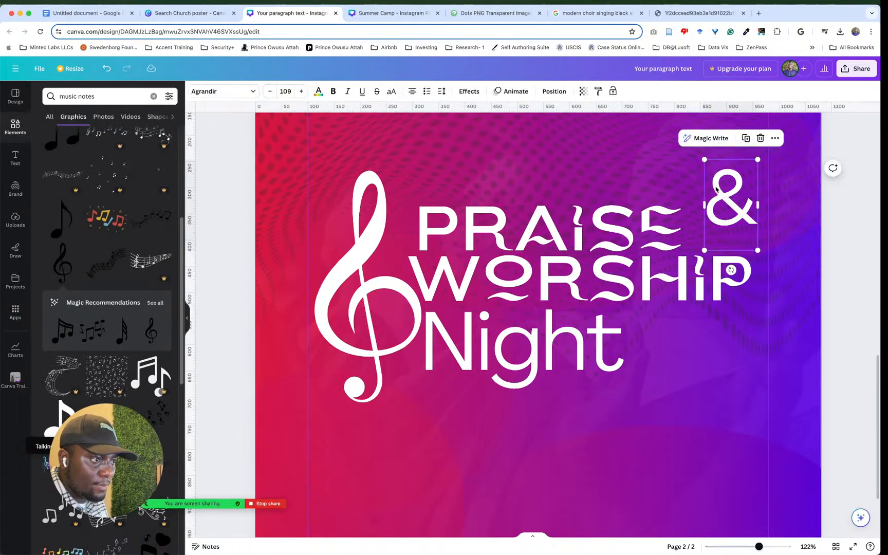
{"action": "left_click_drag", "start_coordinate": [719, 193], "coordinate": [719, 213]}
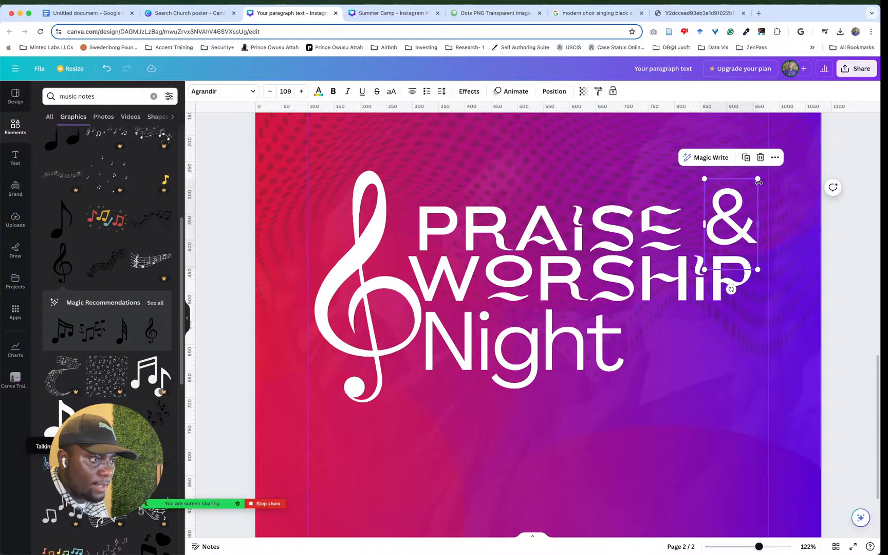
{"action": "left_click_drag", "start_coordinate": [759, 182], "coordinate": [730, 221]}
{"action": "left_click", "coordinate": [791, 215]}
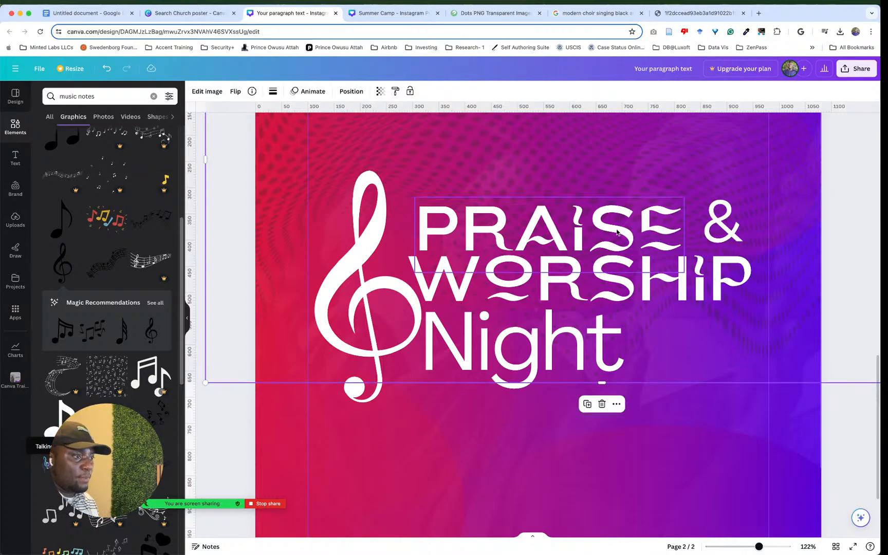
Step: Shrink the treble clef to about the height of the three title lines and centre it vertically beside them
{"action": "left_click", "coordinate": [401, 172]}
{"action": "left_click_drag", "start_coordinate": [423, 171], "coordinate": [394, 224]}
{"action": "left_click_drag", "start_coordinate": [356, 262], "coordinate": [362, 241]}
Step: Reduce "Night" to size 92.2 and position it below "Worship", in line with the start of that word
{"action": "left_click", "coordinate": [591, 377]}
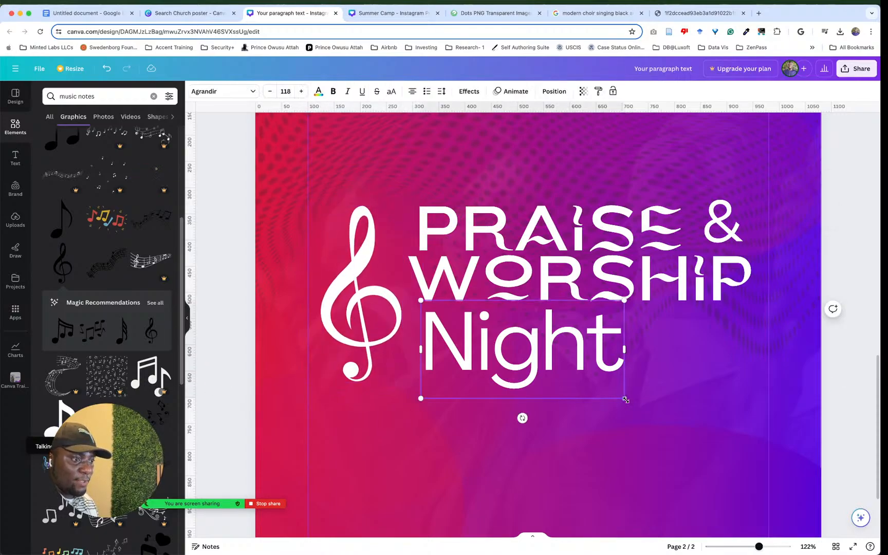
{"action": "left_click_drag", "start_coordinate": [625, 400], "coordinate": [580, 379]}
{"action": "left_click", "coordinate": [582, 381]}
{"action": "left_click", "coordinate": [541, 338]}
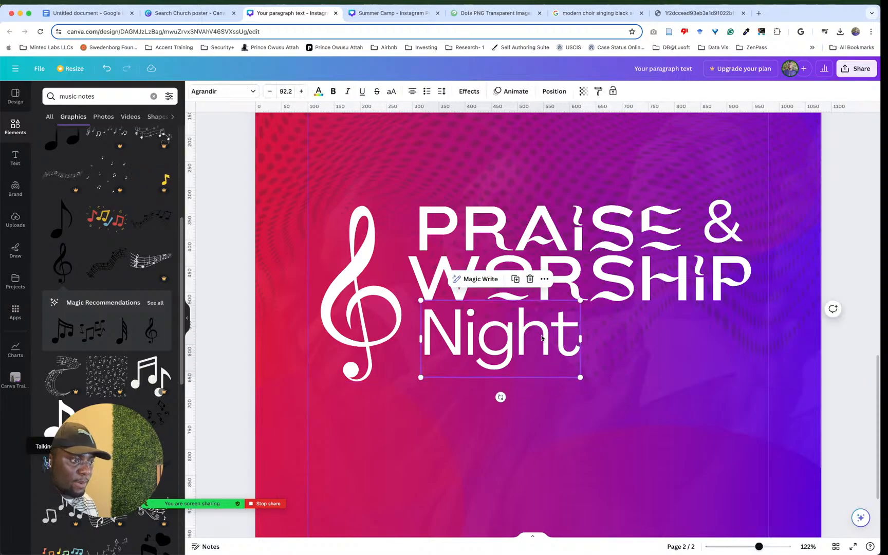
{"action": "left_click_drag", "start_coordinate": [552, 324], "coordinate": [535, 359]}
Step: Enlarge "Praise" to size 92.7 and move it so its start lines up with "Worship" below
{"action": "left_click_drag", "start_coordinate": [473, 233], "coordinate": [462, 233]}
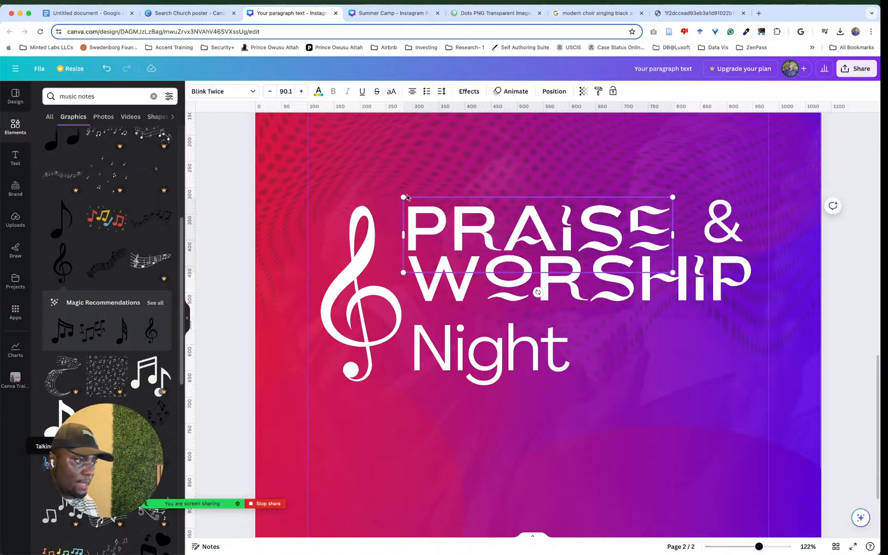
{"action": "mouse_move", "coordinate": [402, 199]}
{"action": "left_mouse_down"}
{"action": "mouse_move", "coordinate": [392, 195]}
{"action": "mouse_move", "coordinate": [404, 202]}
{"action": "mouse_move", "coordinate": [399, 193]}
{"action": "left_mouse_up"}
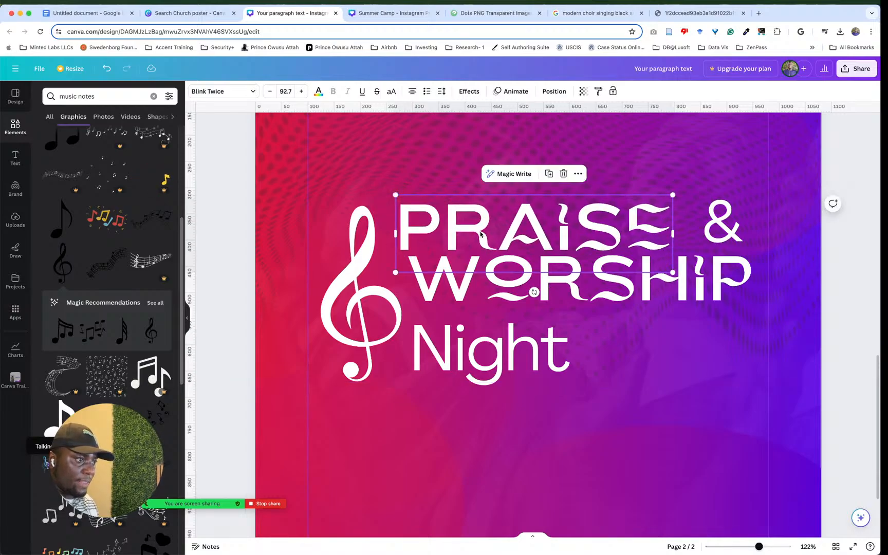
{"action": "left_click_drag", "start_coordinate": [480, 237], "coordinate": [489, 236]}
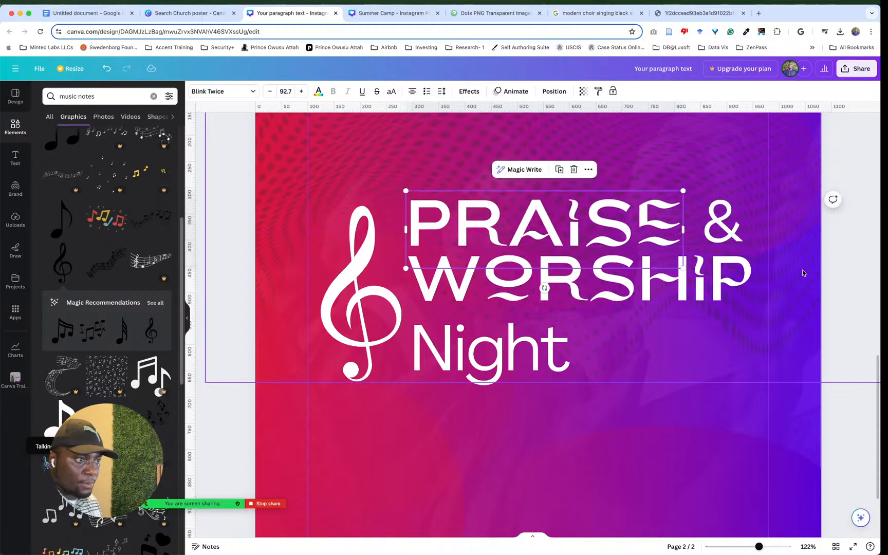
{"action": "left_click", "coordinate": [826, 274]}
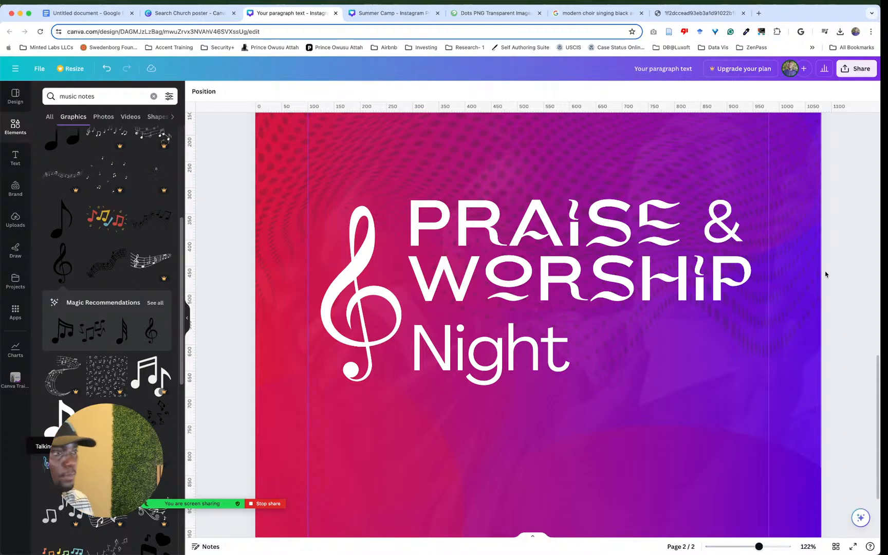
Step: Move "Night" slightly up to tighten the gap below "Worship"
{"action": "left_click", "coordinate": [444, 349]}
{"action": "left_click_drag", "start_coordinate": [443, 349], "coordinate": [448, 339]}
{"action": "left_click", "coordinate": [722, 357]}
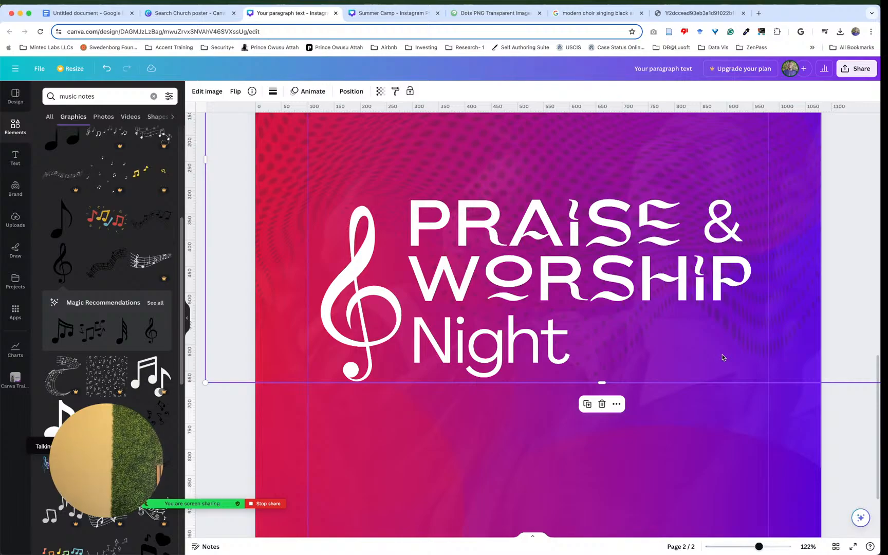
{"action": "scroll", "coordinate": [722, 357], "scroll_direction": "up", "scroll_amount": 10}
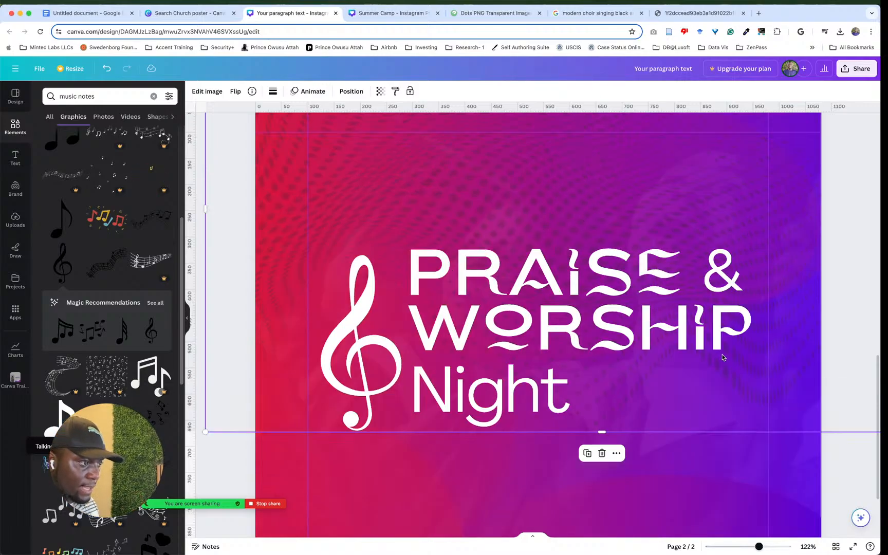
{"action": "scroll", "coordinate": [724, 354], "scroll_direction": "down", "scroll_amount": 7}
{"action": "scroll", "coordinate": [725, 353], "scroll_direction": "down", "scroll_amount": 5}
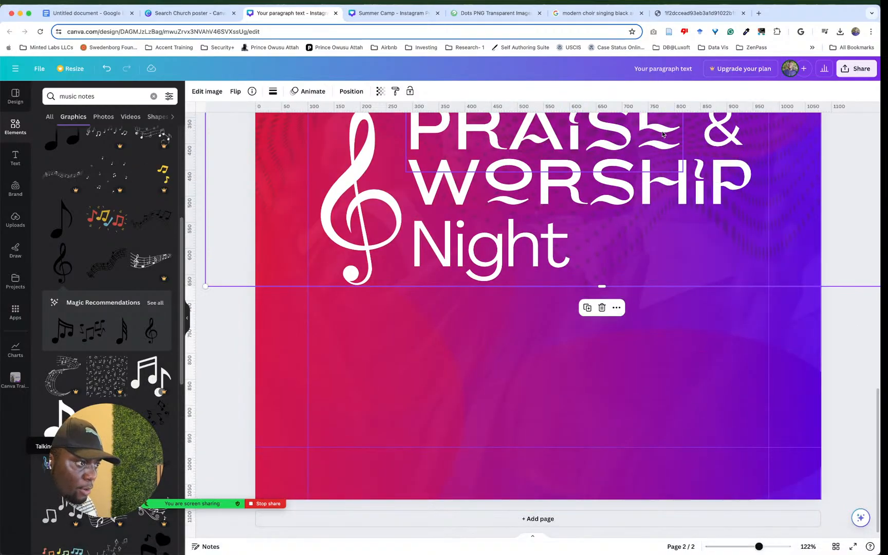
{"action": "scroll", "coordinate": [663, 134], "scroll_direction": "up", "scroll_amount": 8}
{"action": "scroll", "coordinate": [663, 135], "scroll_direction": "down", "scroll_amount": 8}
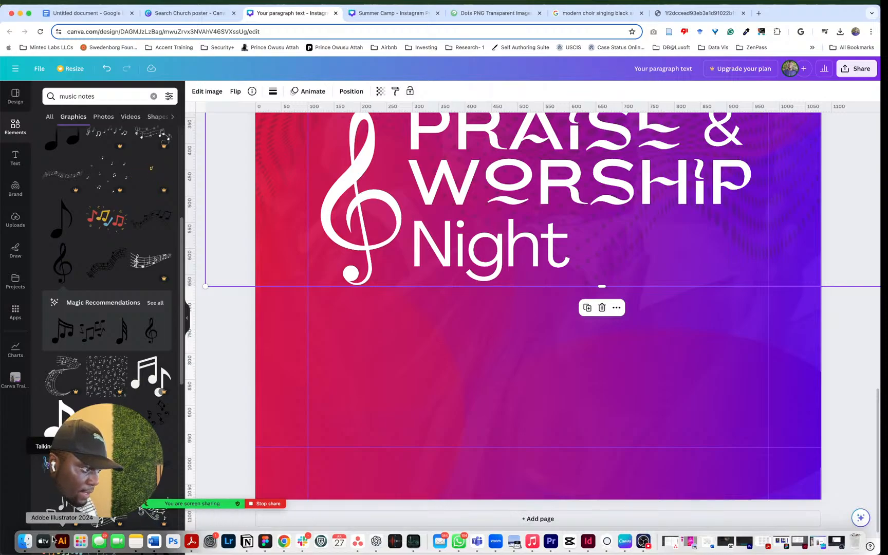
Step: Switch to Adobe Illustrator and bring up the open Worship Night-2.aic document
{"action": "left_click", "coordinate": [53, 539]}
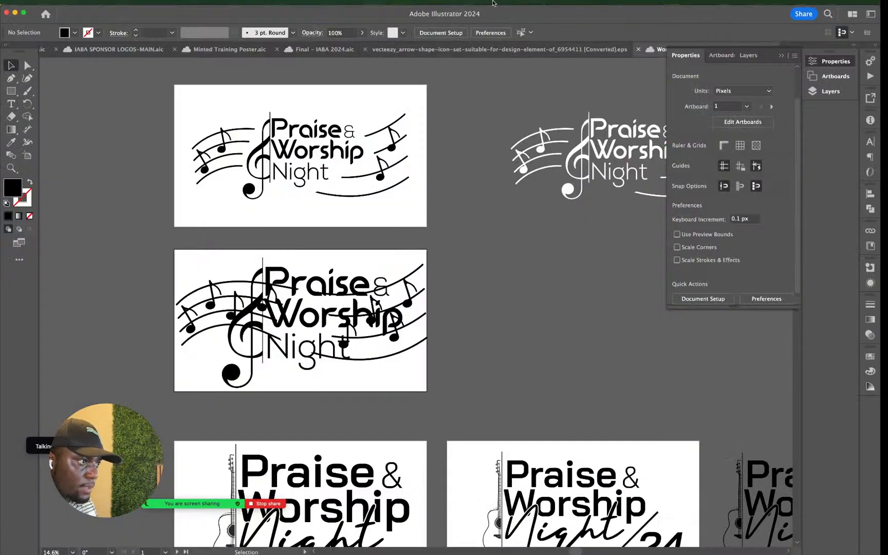
{"action": "left_click", "coordinate": [782, 55]}
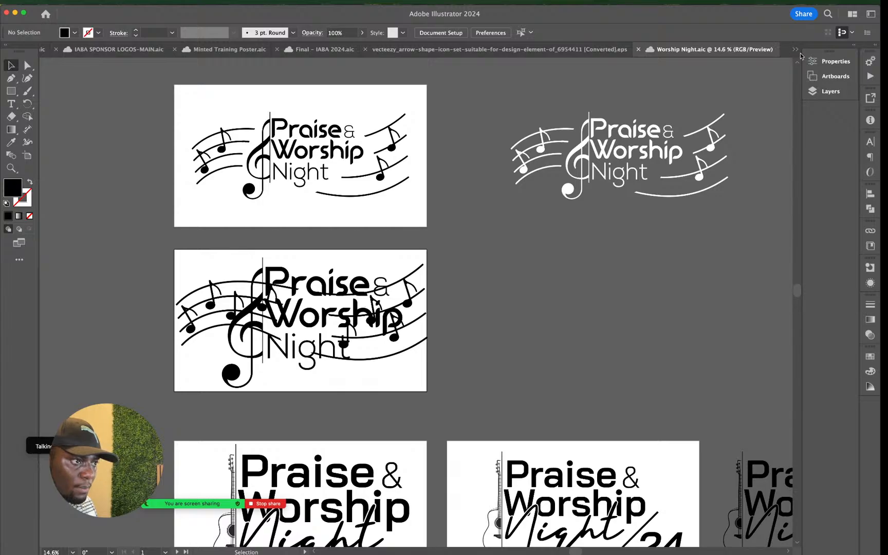
{"action": "left_click", "coordinate": [796, 50]}
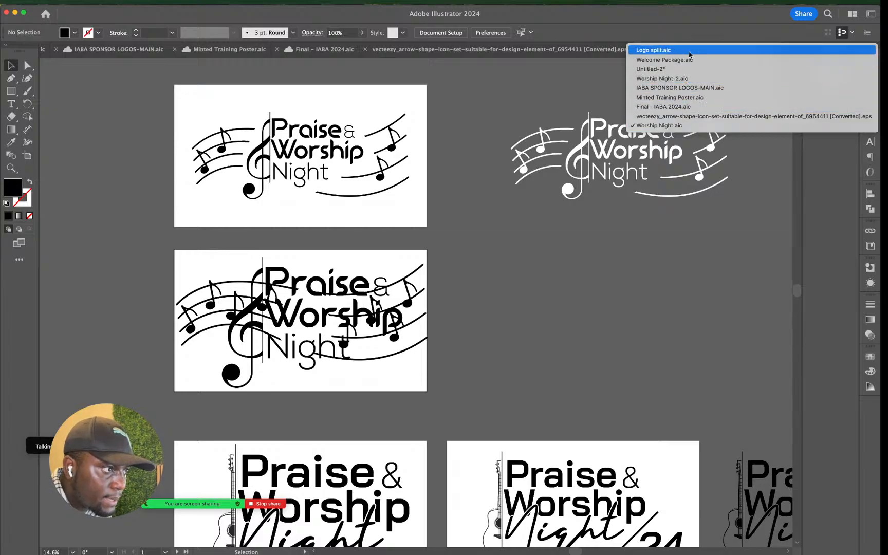
{"action": "left_click", "coordinate": [685, 69]}
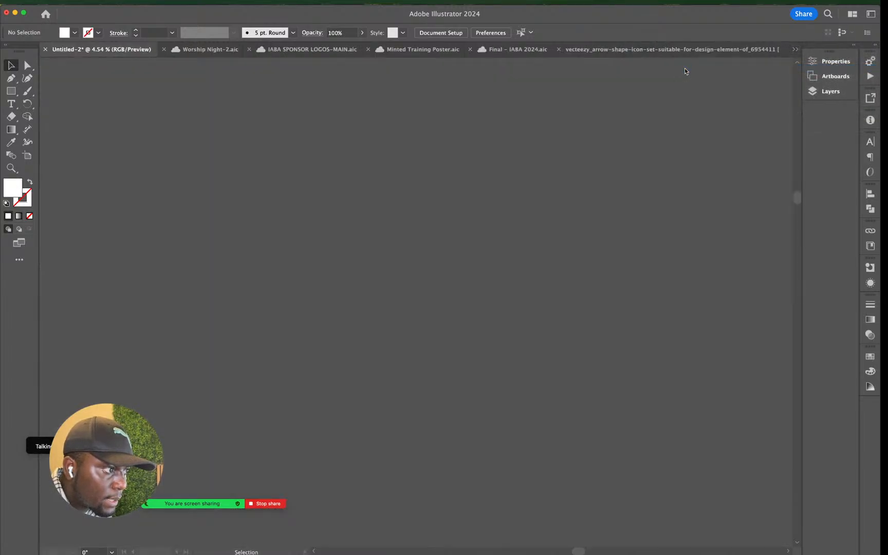
{"action": "left_click", "coordinate": [795, 49]}
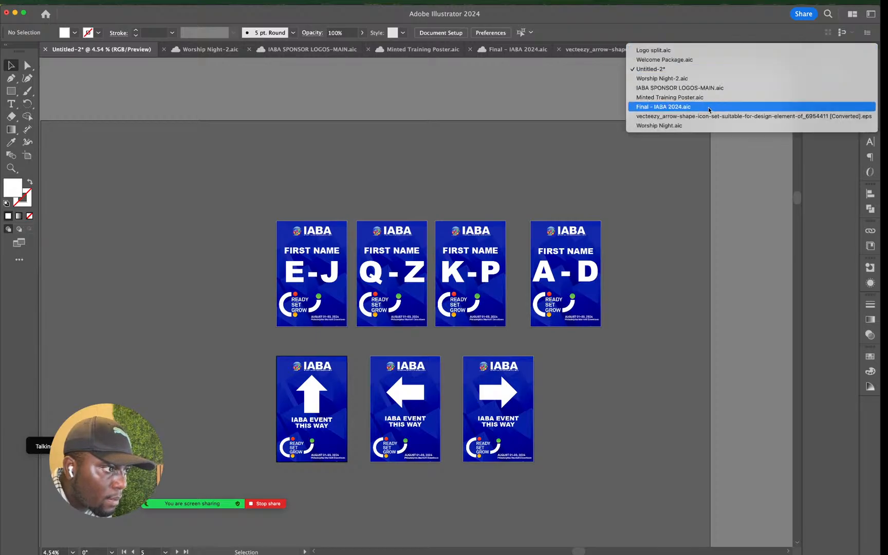
{"action": "left_click", "coordinate": [709, 78]}
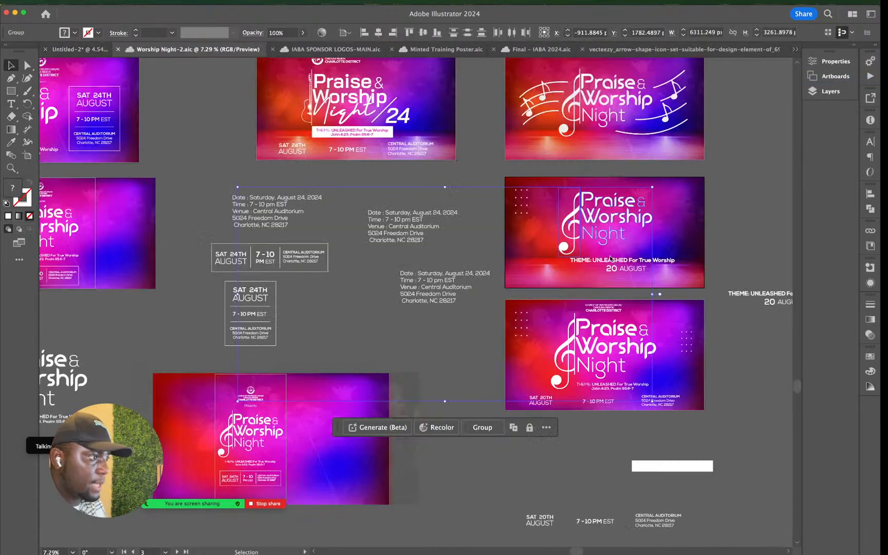
Step: Select the whole "THEME: UNLEASHED For True Worship" line in the banner design with the boxed date, time and venue
{"action": "scroll", "coordinate": [437, 229], "scroll_direction": "up", "scroll_amount": 5}
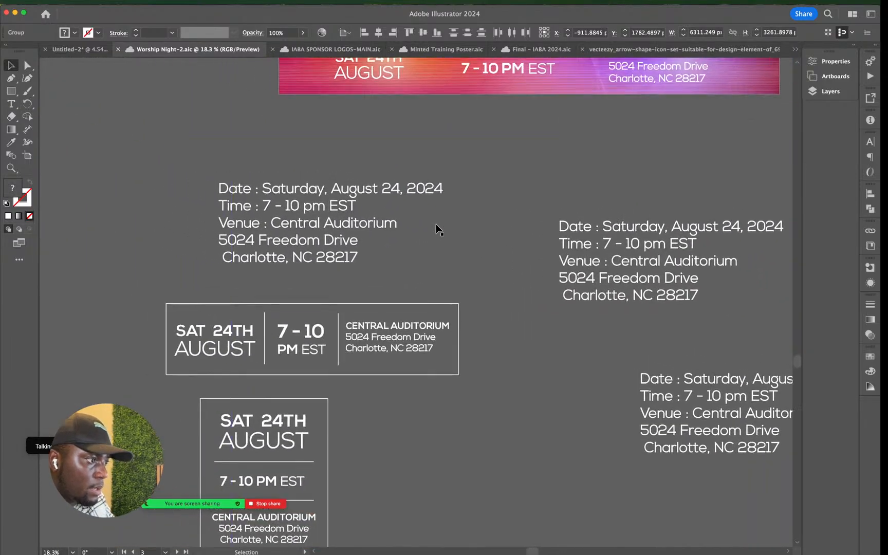
{"action": "scroll", "coordinate": [437, 229], "scroll_direction": "left", "scroll_amount": 10}
{"action": "scroll", "coordinate": [437, 229], "scroll_direction": "up", "scroll_amount": 2}
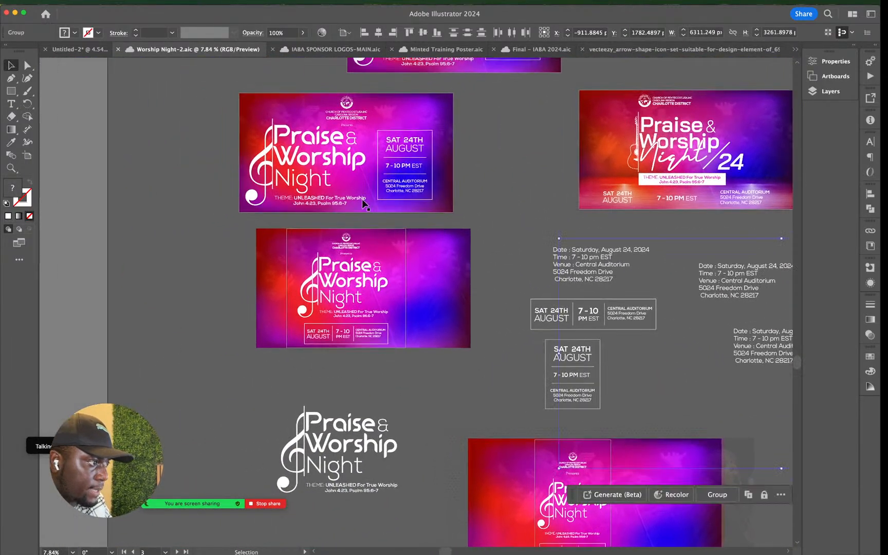
{"action": "scroll", "coordinate": [362, 199], "scroll_direction": "up", "scroll_amount": 5}
{"action": "double_click", "coordinate": [282, 210]}
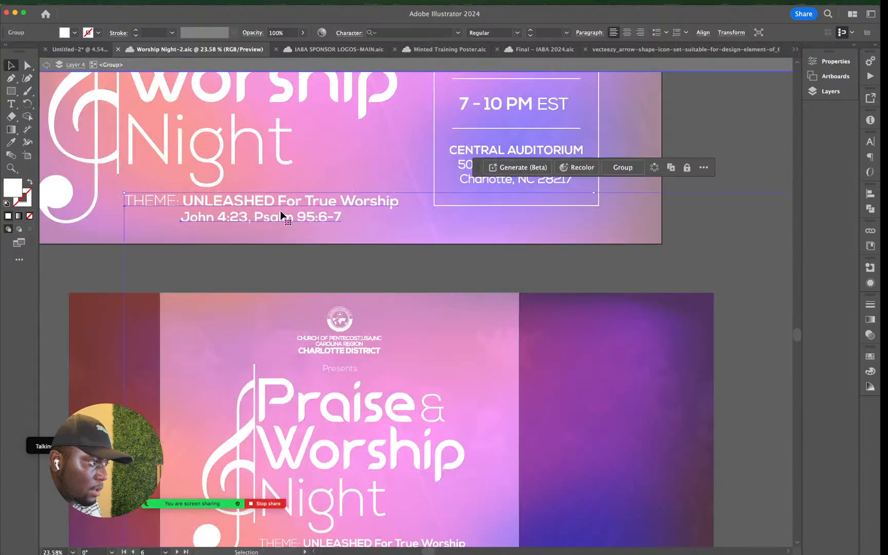
{"action": "double_click", "coordinate": [286, 205]}
{"action": "triple_click", "coordinate": [287, 203]}
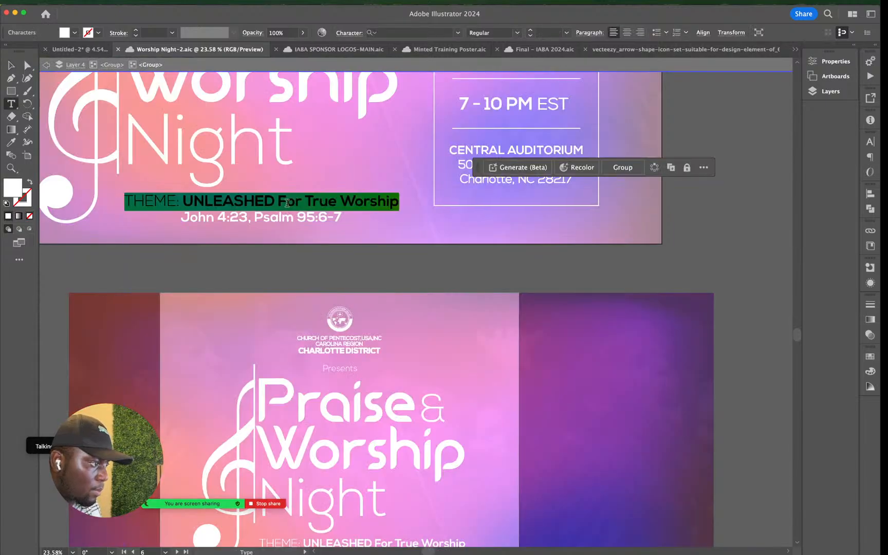
Step: Switch back to Canva in Chrome and add a subheading text box below "Night" on page 2
{"action": "mouse_move", "coordinate": [331, 554]}
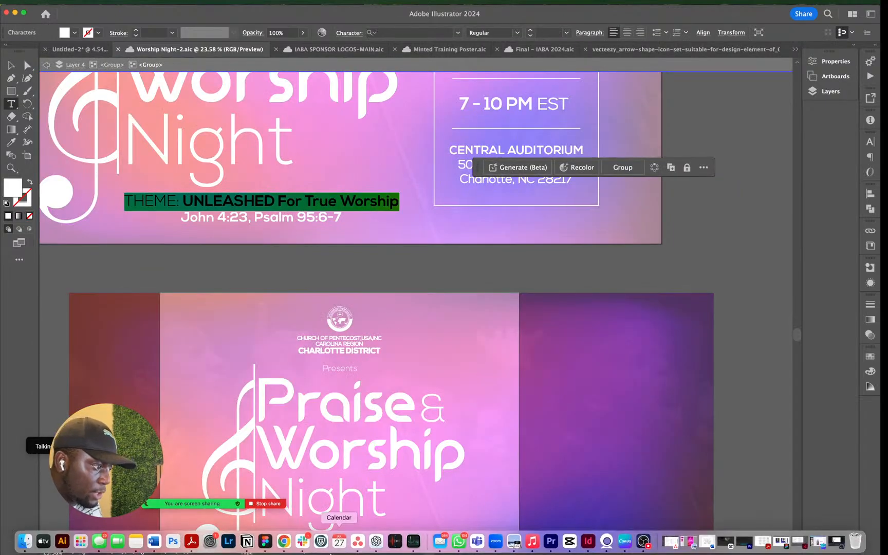
{"action": "left_click", "coordinate": [284, 542]}
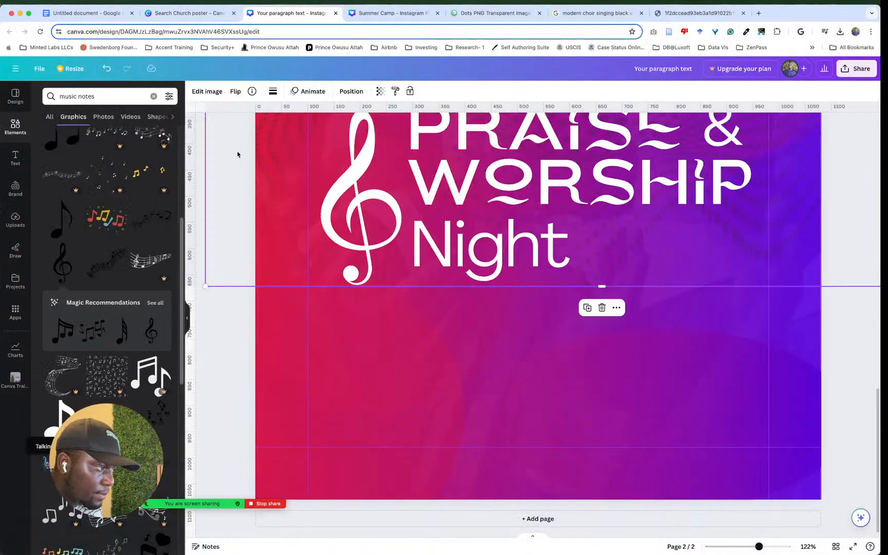
{"action": "left_click", "coordinate": [16, 157]}
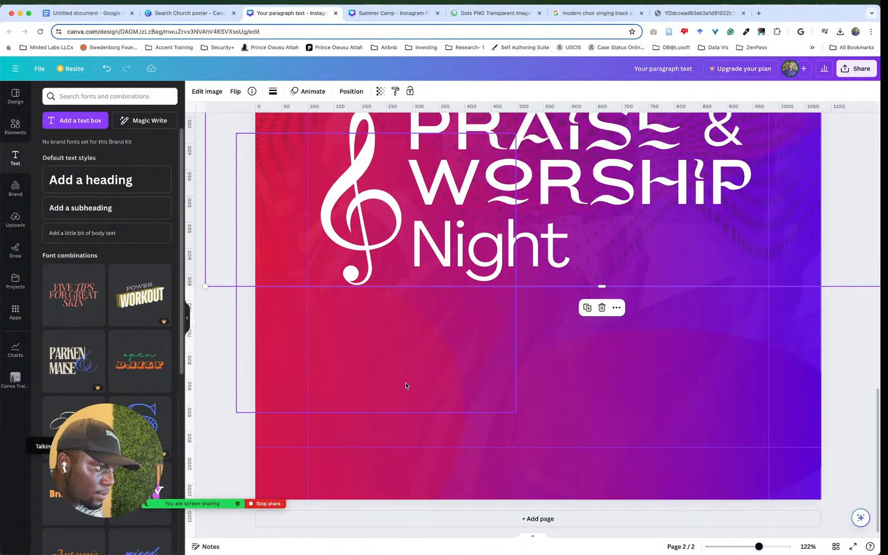
{"action": "left_click", "coordinate": [405, 383]}
{"action": "left_click", "coordinate": [599, 383]}
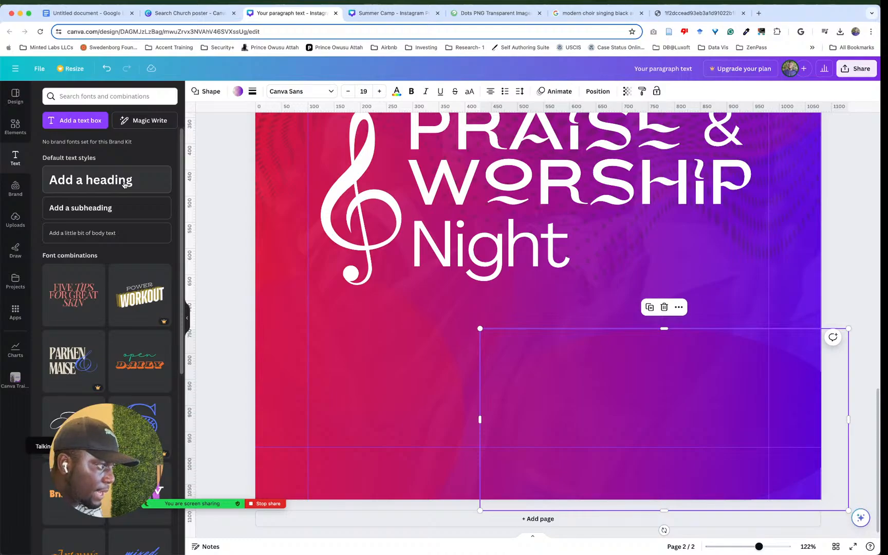
{"action": "left_click", "coordinate": [108, 212]}
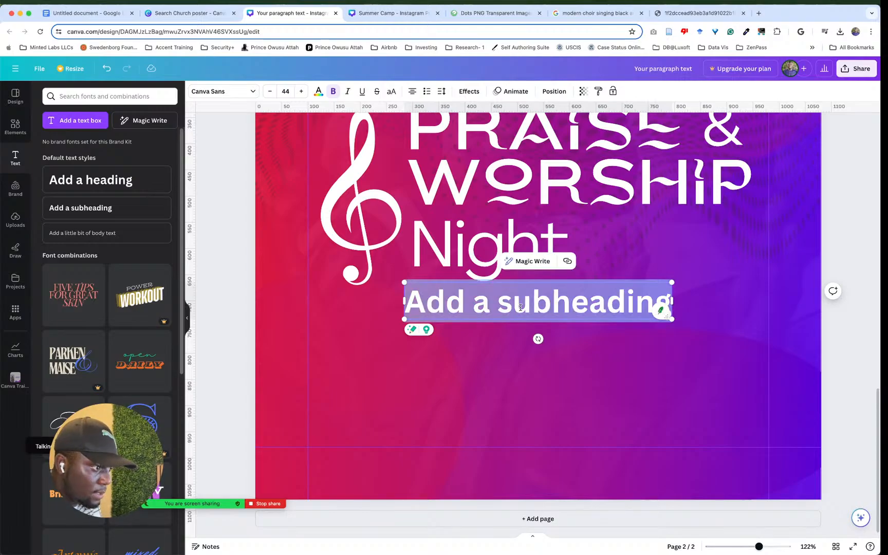
Step: Try to paste the copied theme line over the subheading's placeholder text
{"action": "right_click", "coordinate": [528, 297]}
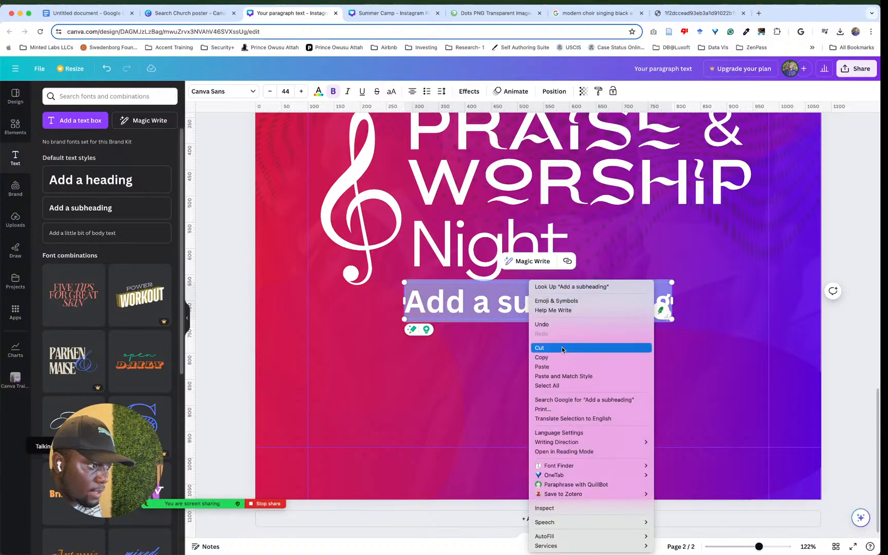
{"action": "left_click", "coordinate": [556, 371]}
{"action": "left_click", "coordinate": [761, 297]}
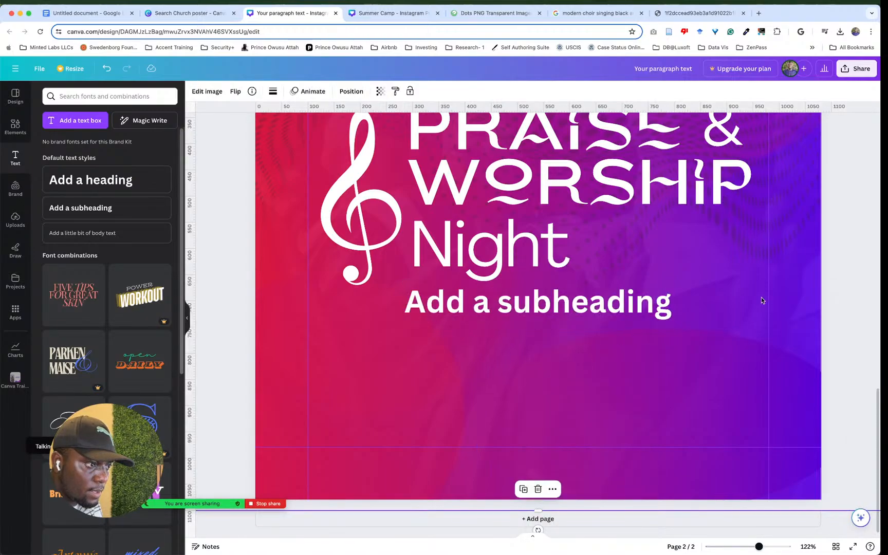
Step: Retry pasting the copied theme line over the selected "Add a subheading" placeholder on page 2
{"action": "left_click", "coordinate": [655, 297]}
{"action": "left_click", "coordinate": [655, 297]}
{"action": "right_click", "coordinate": [626, 298]}
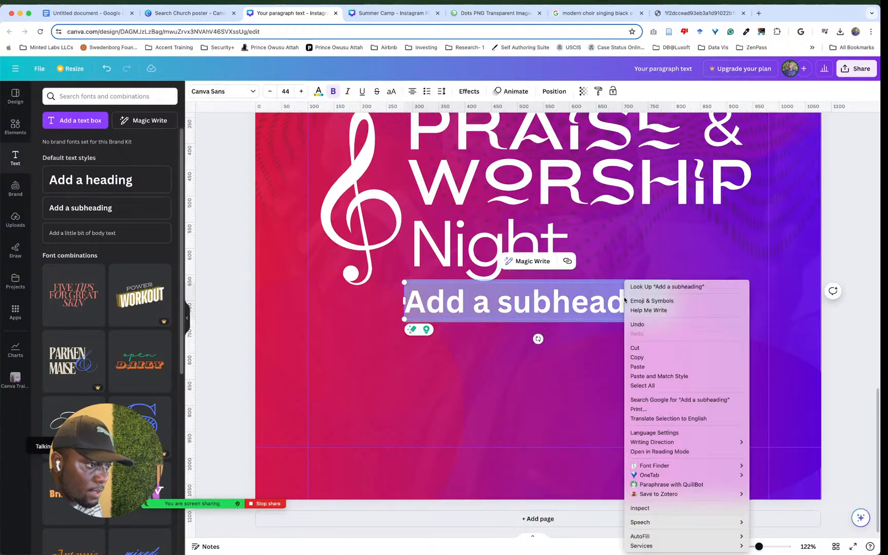
{"action": "left_click", "coordinate": [689, 367]}
{"action": "left_click", "coordinate": [728, 353]}
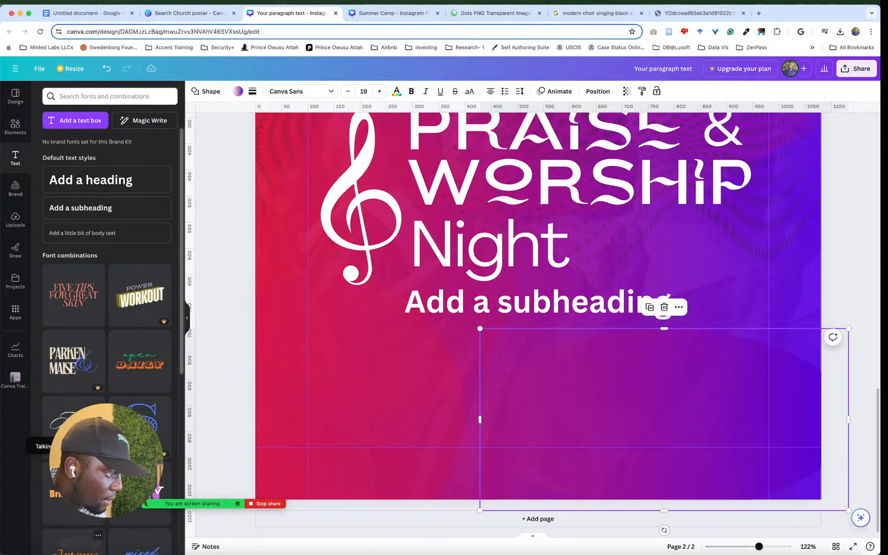
Step: Switch to Adobe Illustrator and copy the "THEME: UNLEASHED For True Worship" line from the banner again
{"action": "left_click", "coordinate": [63, 541]}
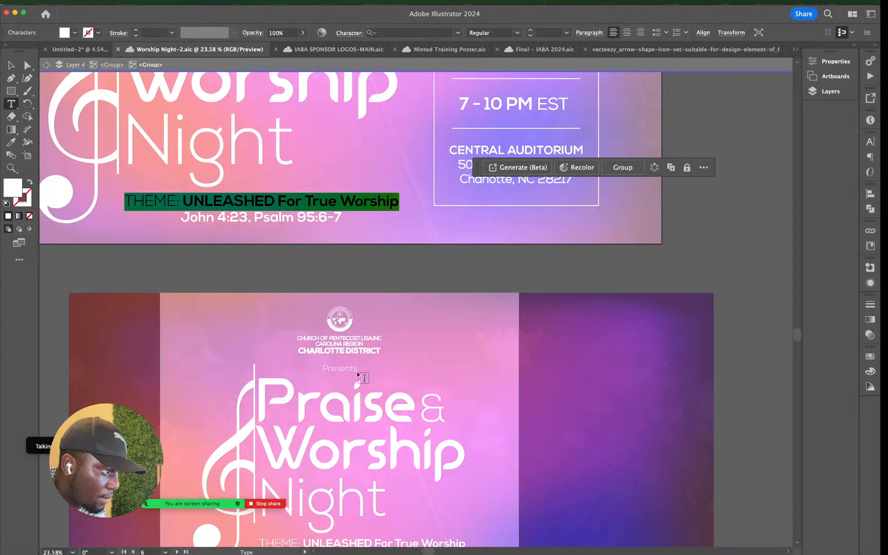
{"action": "left_click", "coordinate": [359, 209]}
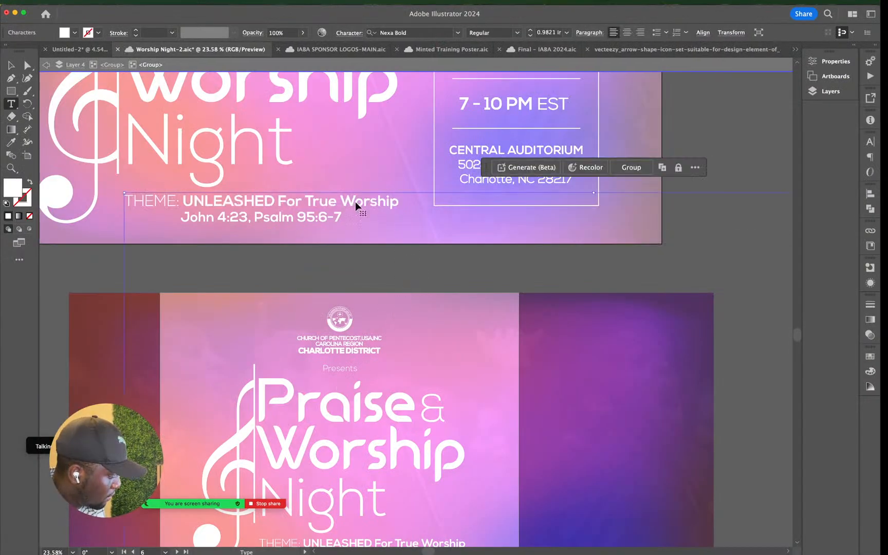
{"action": "triple_click", "coordinate": [355, 202]}
{"action": "key", "text": "super+c"}
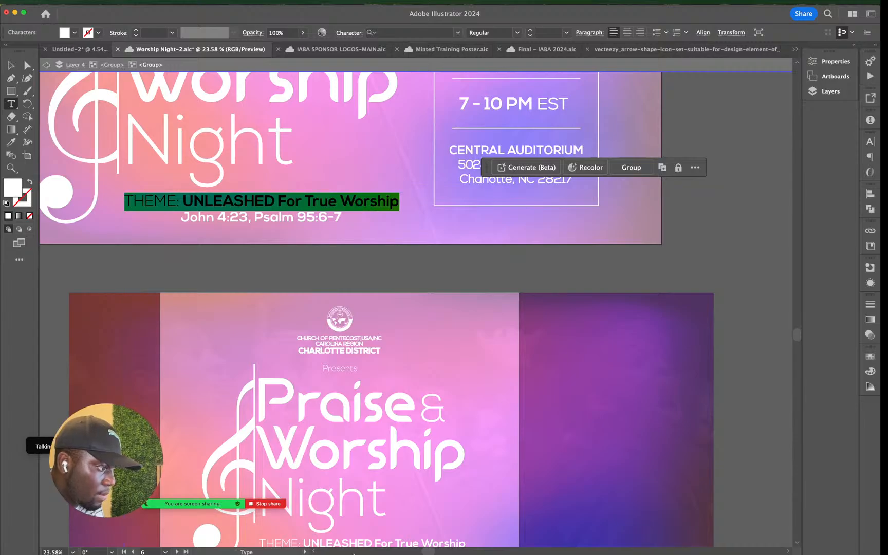
Step: Switch back to Chrome, paste the theme line into a new tab's address bar and recopy it from there as plain text
{"action": "left_click", "coordinate": [284, 544]}
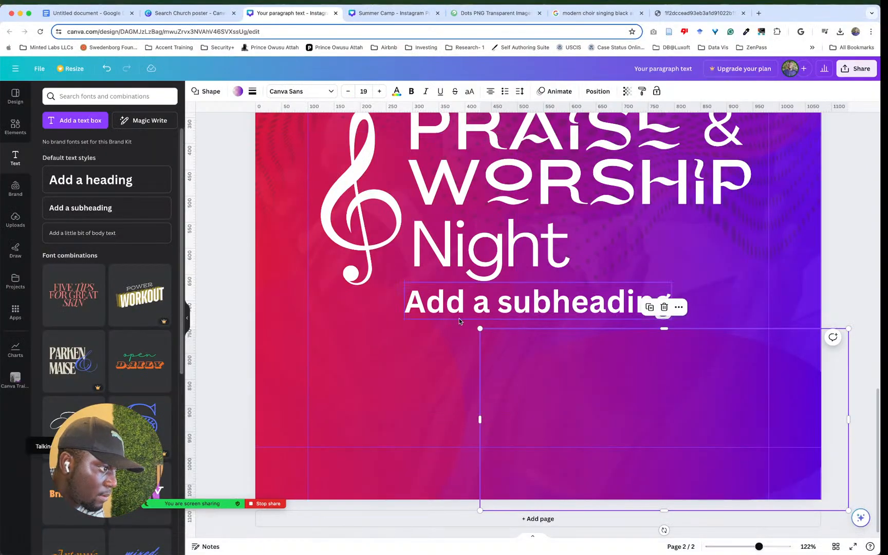
{"action": "left_click", "coordinate": [478, 296]}
{"action": "left_click", "coordinate": [478, 293]}
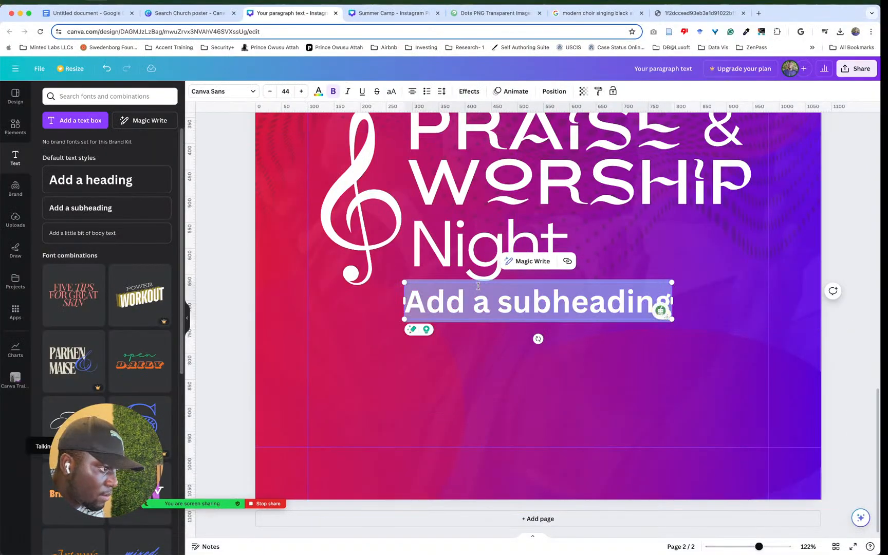
{"action": "left_click", "coordinate": [755, 6]}
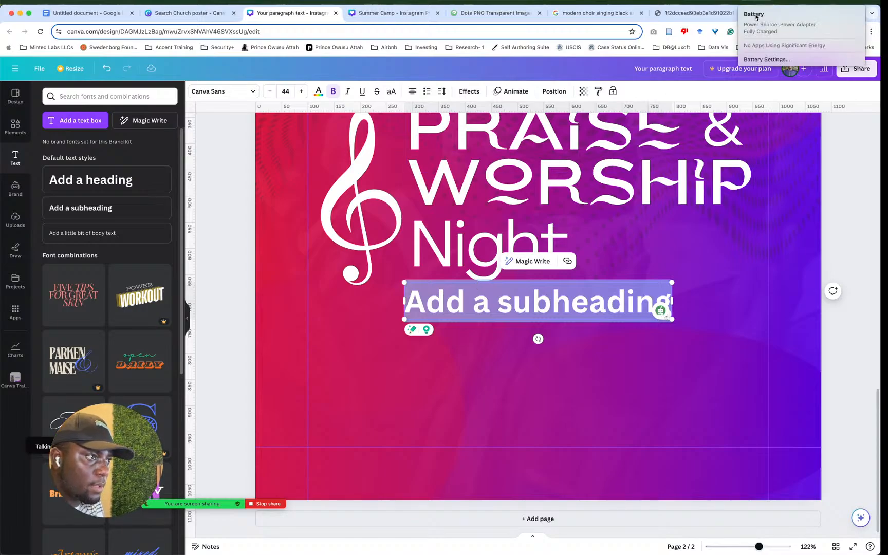
{"action": "left_click", "coordinate": [749, 13]}
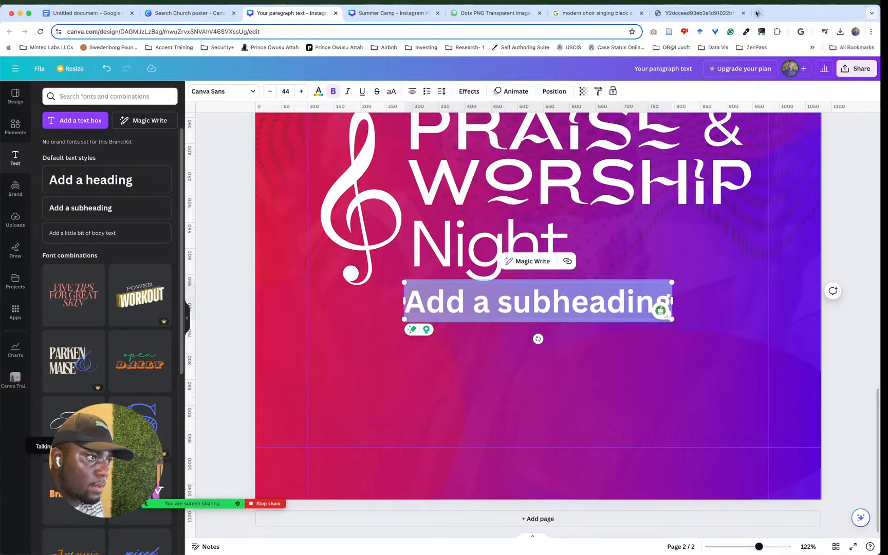
{"action": "left_click", "coordinate": [750, 13]}
{"action": "key", "text": "super+v"}
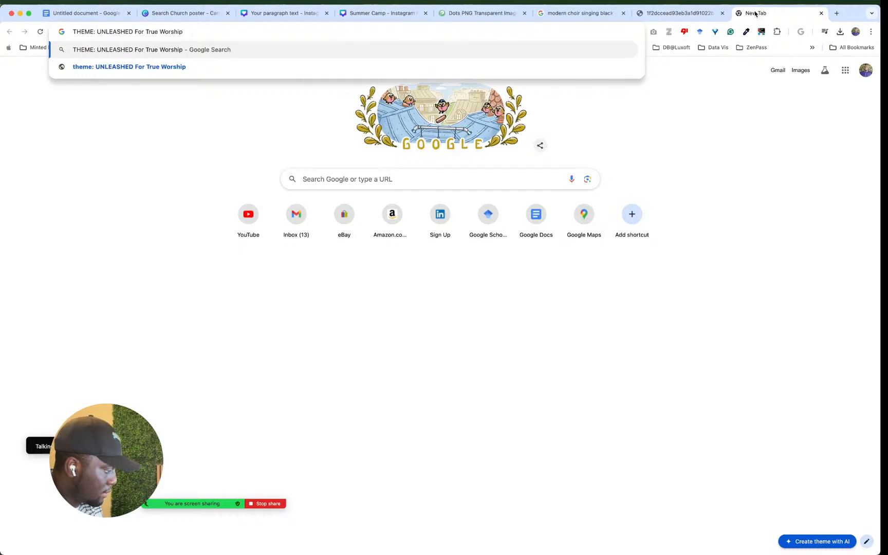
{"action": "key", "text": "super+a"}
{"action": "key", "text": "super+c"}
{"action": "key", "text": "BackSpace"}
{"action": "mouse_move", "coordinate": [369, 546]}
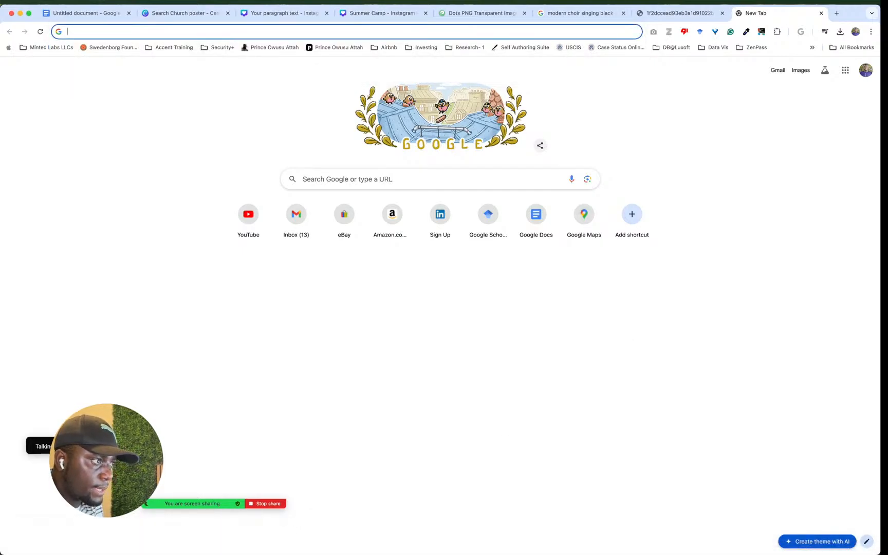
Step: Replace the subheading placeholder on page 2 of the poster with "THEME: UNLEASHED For True Worship"
{"action": "left_click", "coordinate": [276, 13]}
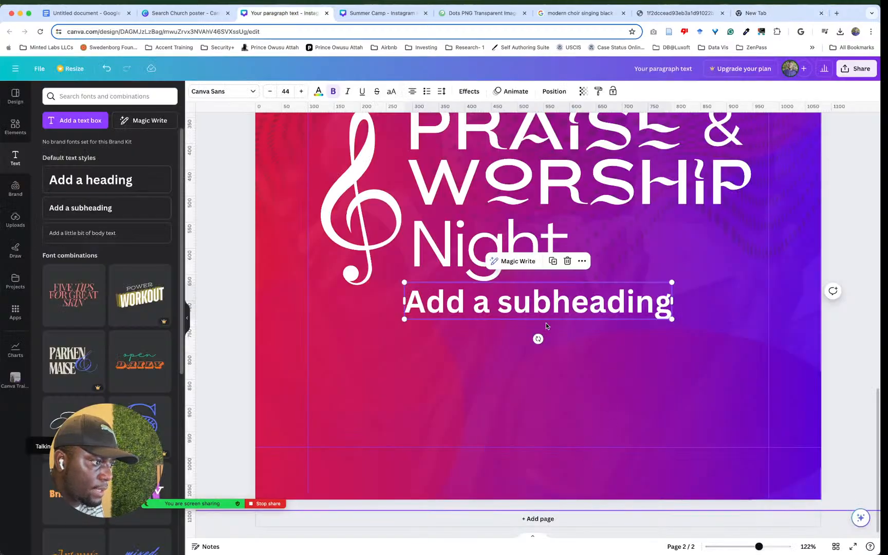
{"action": "double_click", "coordinate": [549, 307]}
{"action": "key", "text": "super+v"}
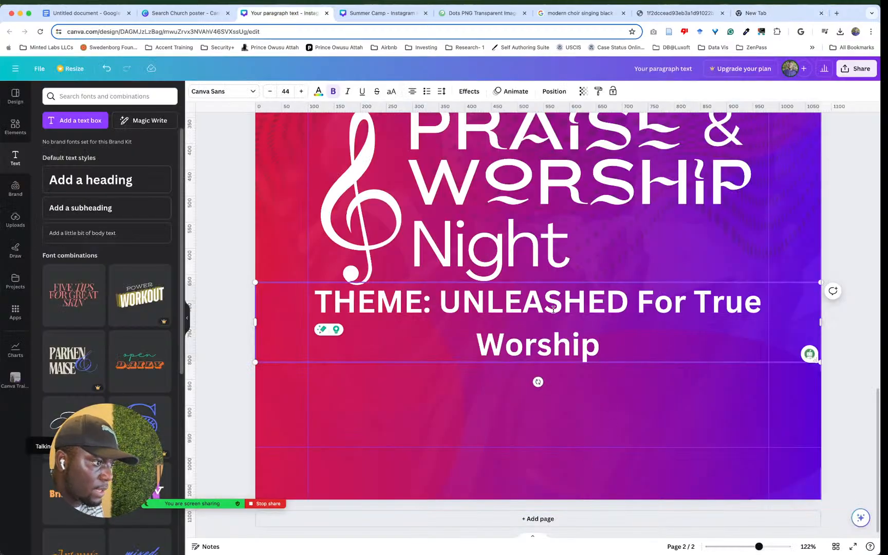
{"action": "left_click", "coordinate": [793, 227]}
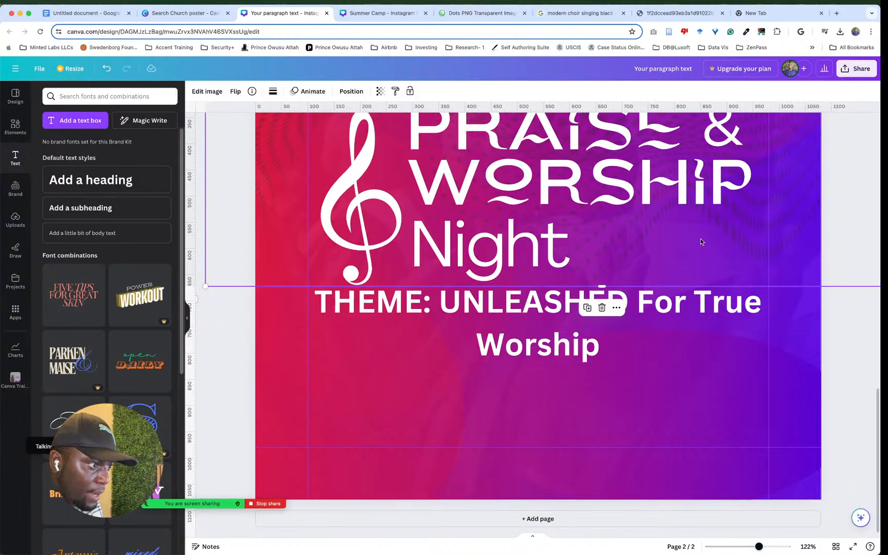
{"action": "left_click", "coordinate": [662, 310]}
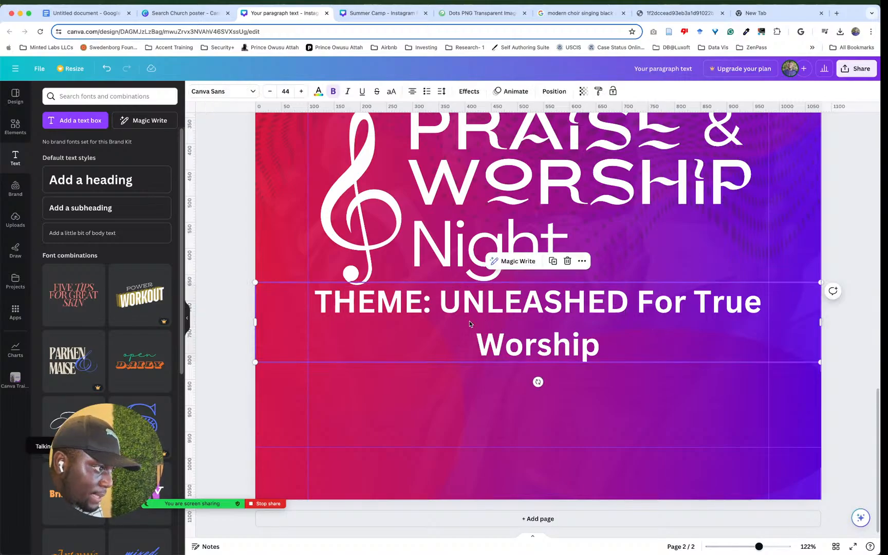
Step: Paste the theme line into the new tab's address bar again, highlight it, and return to the poster design
{"action": "left_click", "coordinate": [756, 14]}
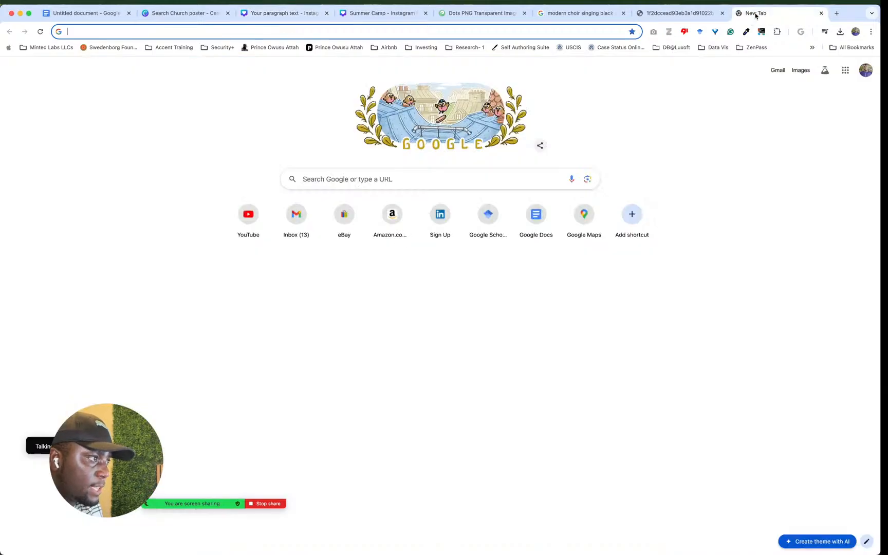
{"action": "key", "text": "super+v"}
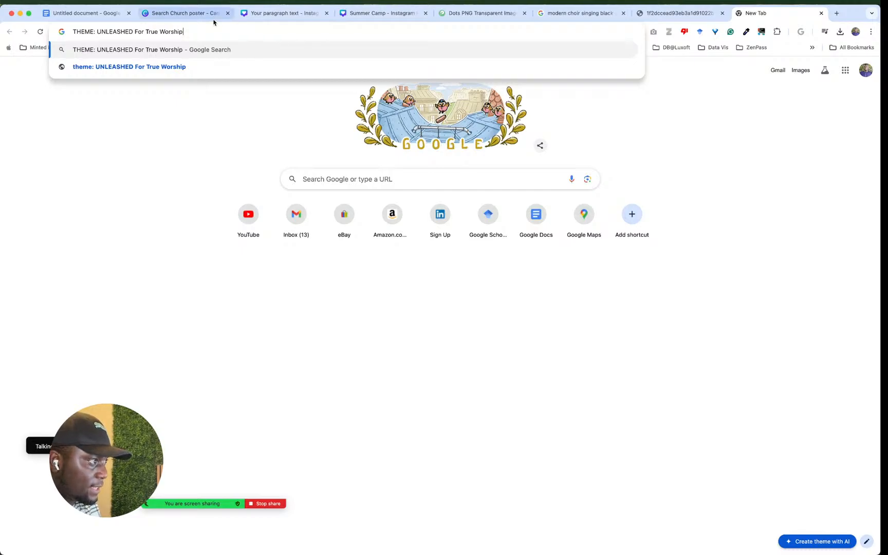
{"action": "left_click_drag", "start_coordinate": [193, 31], "coordinate": [75, 24]}
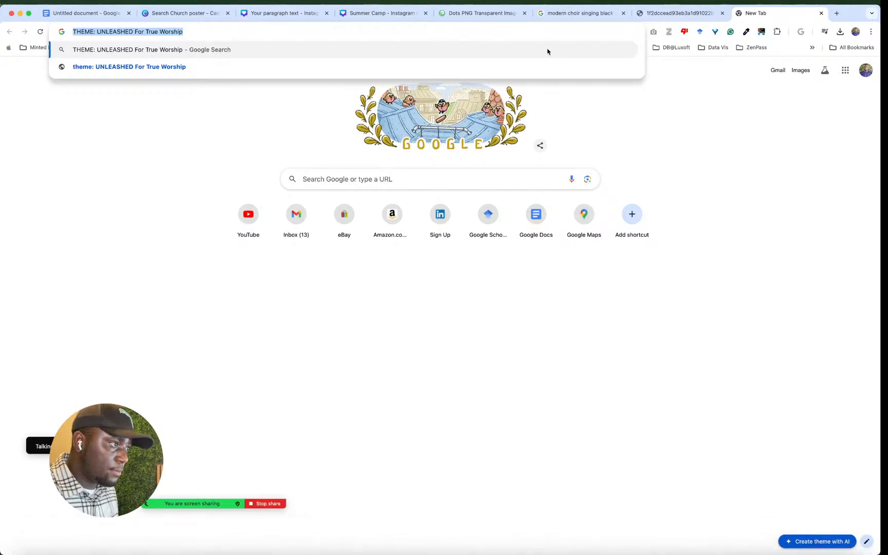
{"action": "left_click", "coordinate": [196, 17]}
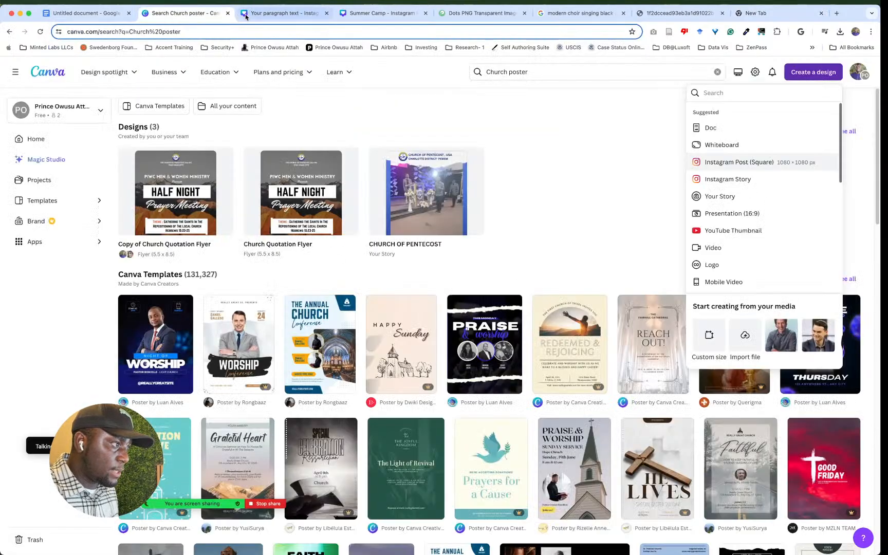
{"action": "left_click", "coordinate": [284, 14]}
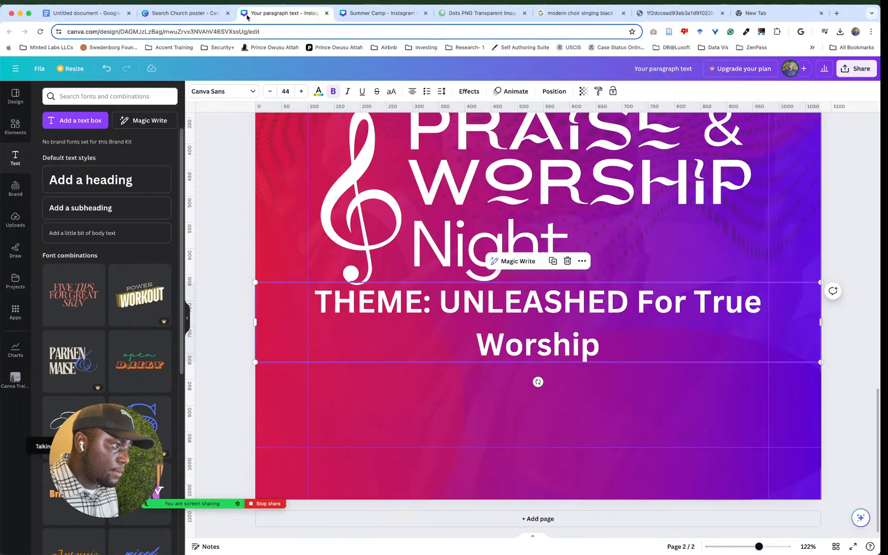
Step: Reduce the theme line's font size to 23 so it fits on one line below "Night"
{"action": "left_click", "coordinate": [269, 92]}
{"action": "left_click", "coordinate": [270, 91]}
{"action": "left_click", "coordinate": [269, 92]}
{"action": "left_click", "coordinate": [269, 91]}
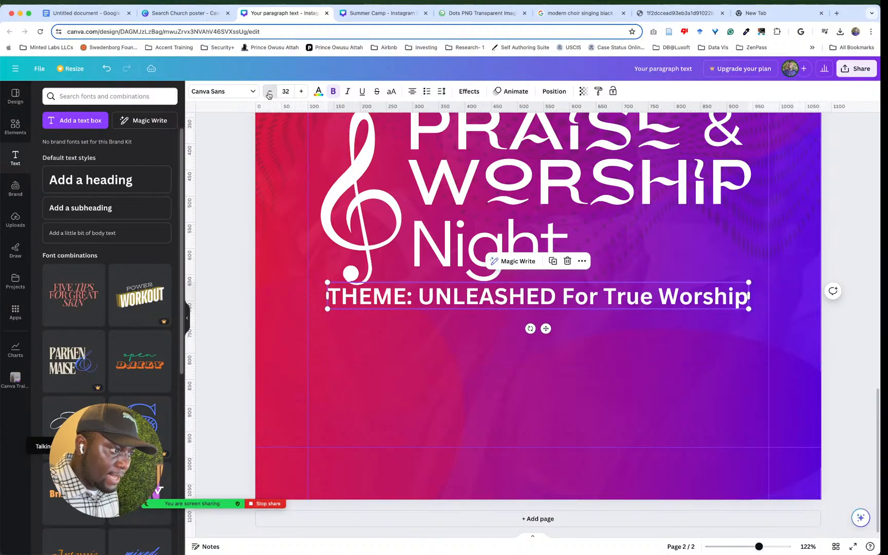
{"action": "left_click", "coordinate": [268, 91]}
{"action": "left_click", "coordinate": [269, 92]}
{"action": "left_click", "coordinate": [269, 91]}
{"action": "left_click", "coordinate": [269, 92]}
{"action": "left_click", "coordinate": [269, 91]}
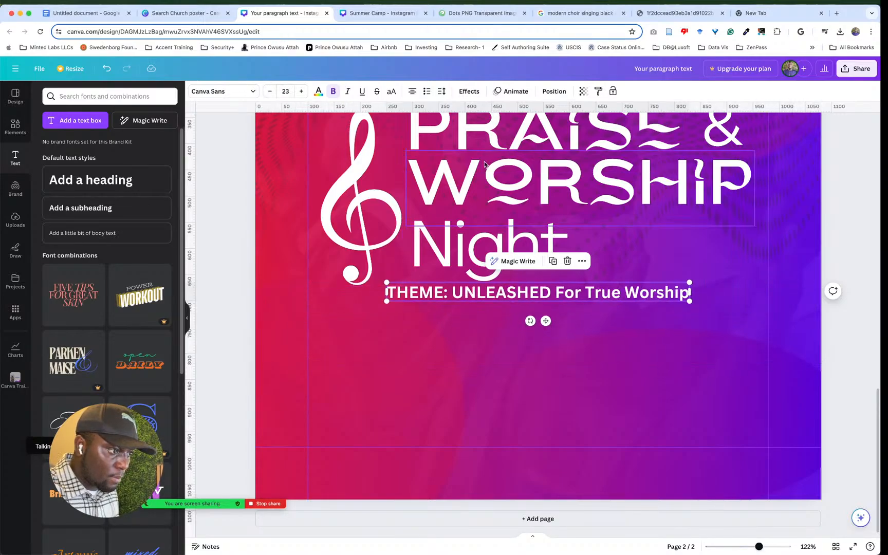
Step: Try DM Sans, Helvetica World and Open Sauce on the theme line and set its font to Cloud
{"action": "left_click", "coordinate": [618, 312]}
{"action": "left_click", "coordinate": [626, 299]}
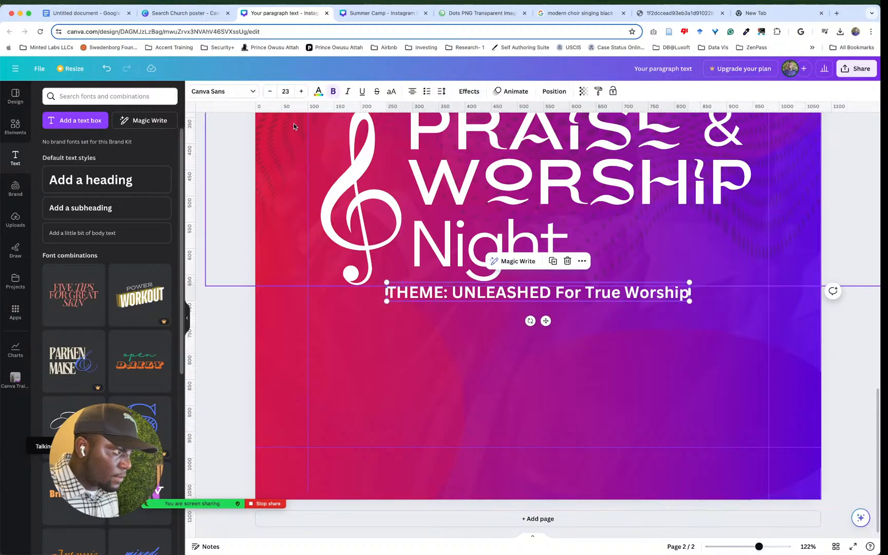
{"action": "left_click", "coordinate": [208, 90]}
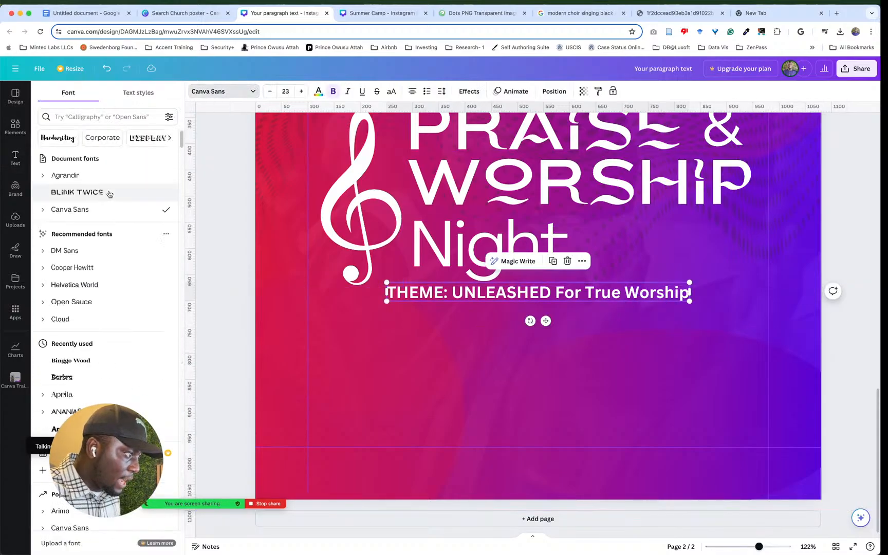
{"action": "left_click", "coordinate": [85, 252]}
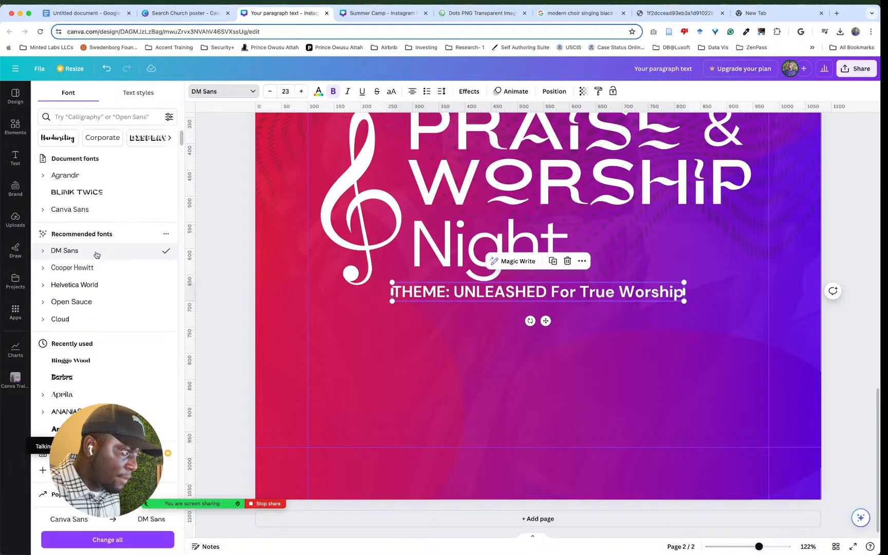
{"action": "left_click", "coordinate": [100, 286]}
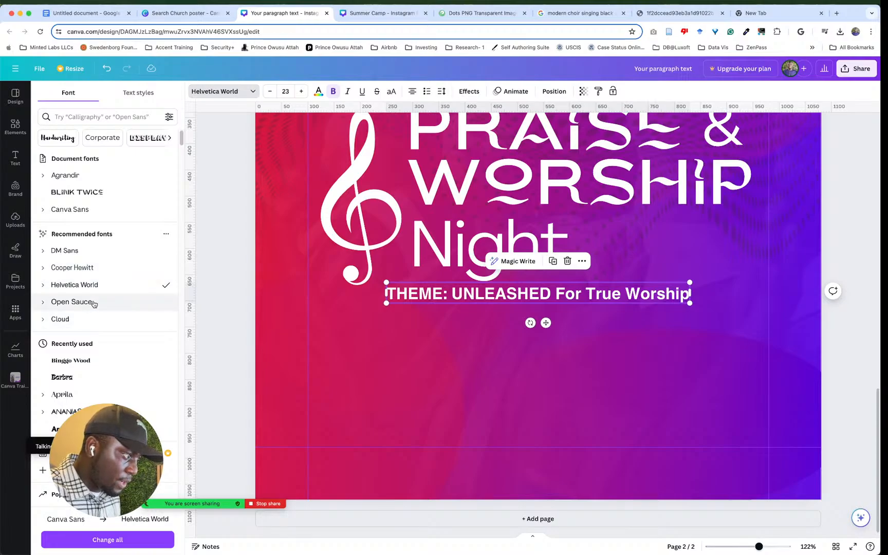
{"action": "left_click", "coordinate": [93, 304]}
{"action": "left_click", "coordinate": [87, 320]}
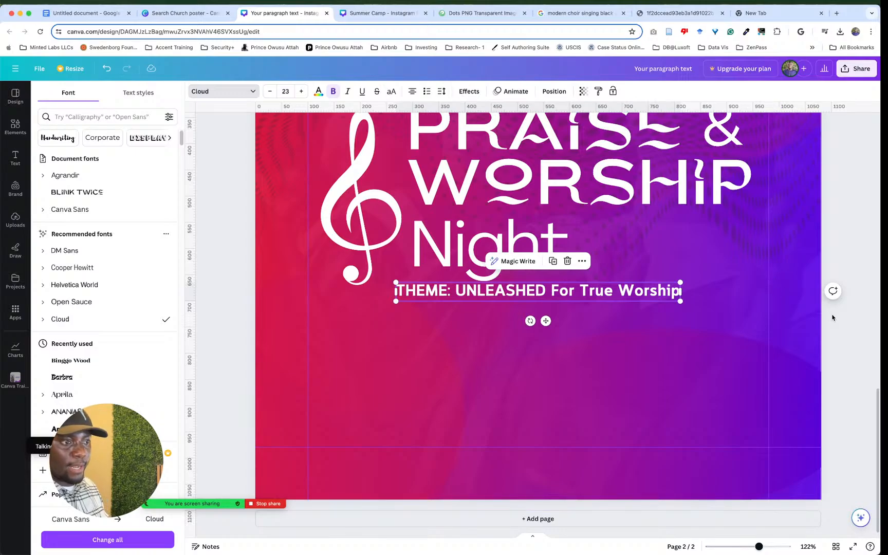
{"action": "key", "text": "Escape"}
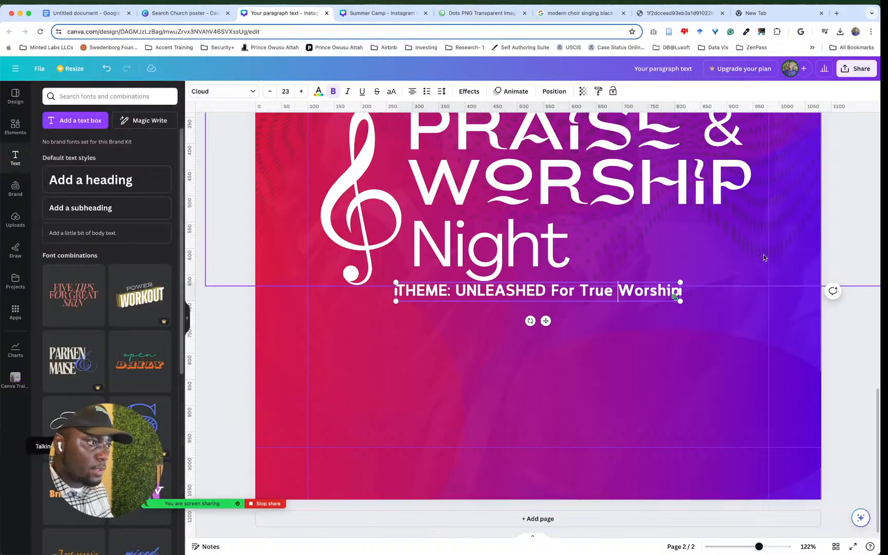
Step: Switch to Adobe Illustrator and copy the "John 4:23, Psalm 95:6-7" line below the banner's theme
{"action": "mouse_move", "coordinate": [460, 545]}
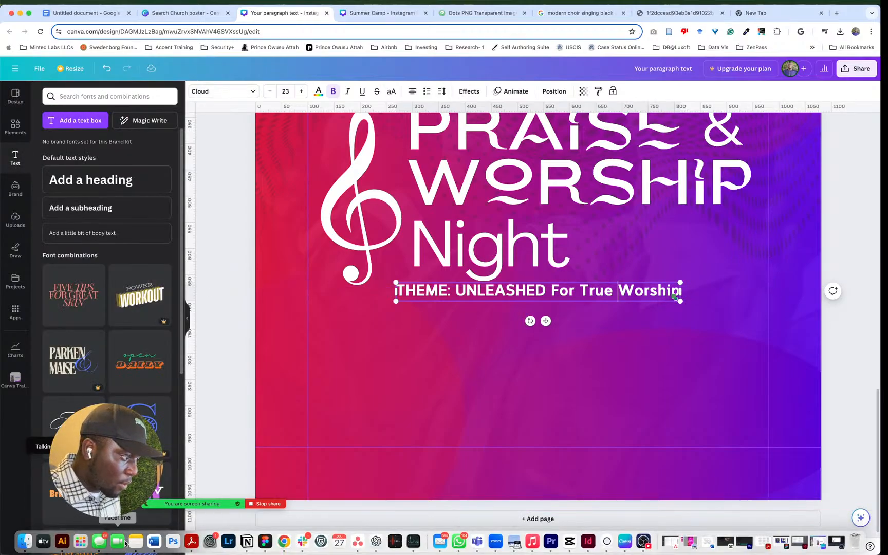
{"action": "left_click", "coordinate": [62, 542]}
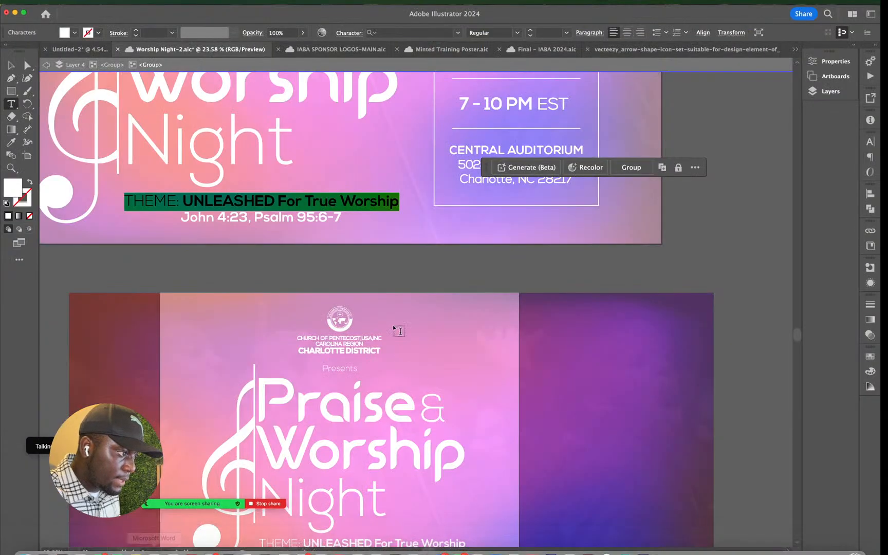
{"action": "left_click", "coordinate": [184, 219]}
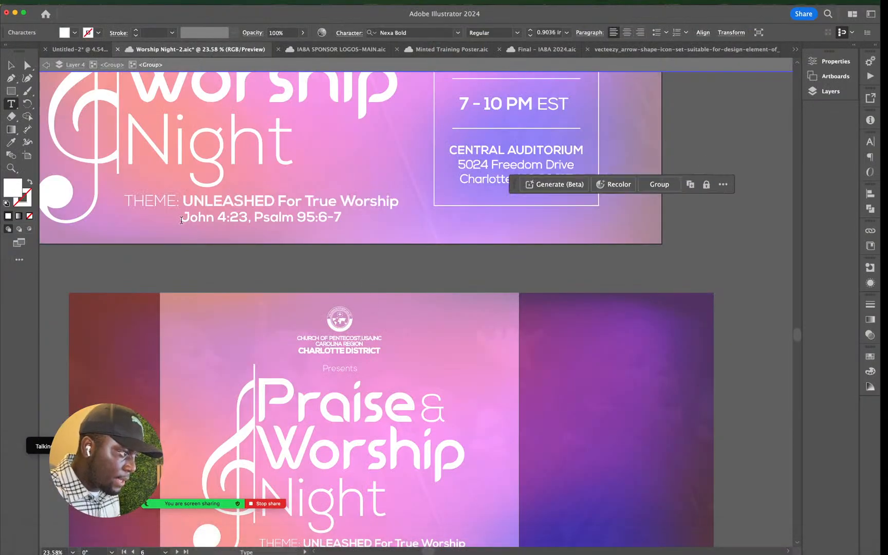
{"action": "left_click_drag", "start_coordinate": [182, 220], "coordinate": [348, 225]}
{"action": "key", "text": "super+c"}
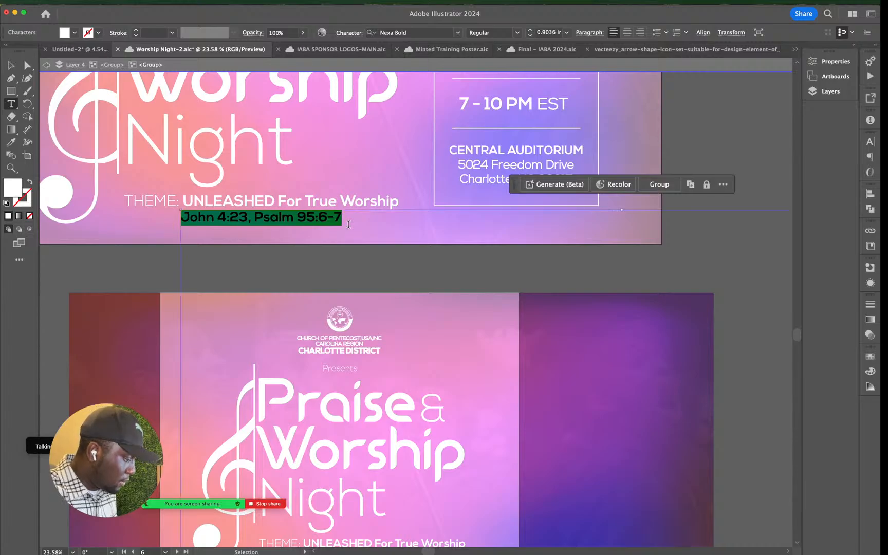
Step: Switch back to Canva in Chrome and deselect the theme line on page 2
{"action": "mouse_move", "coordinate": [155, 553]}
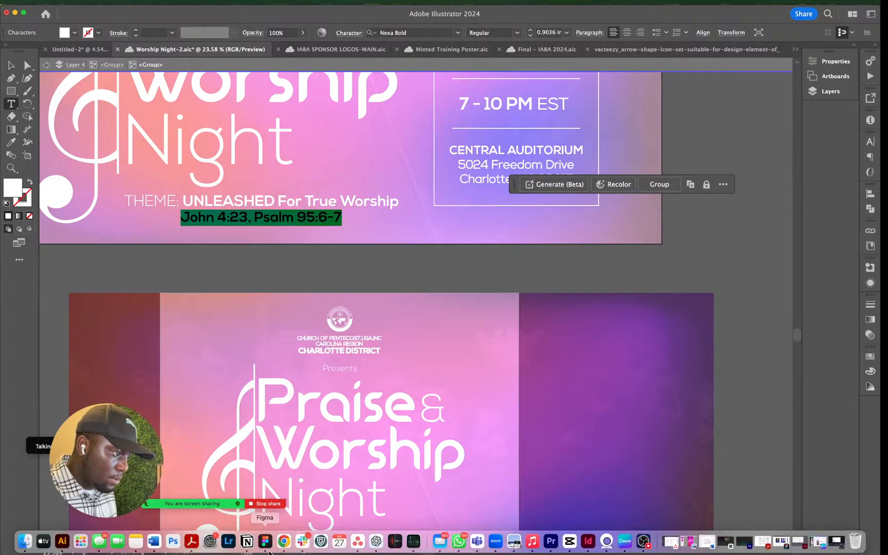
{"action": "left_click", "coordinate": [284, 542]}
{"action": "left_click", "coordinate": [496, 298]}
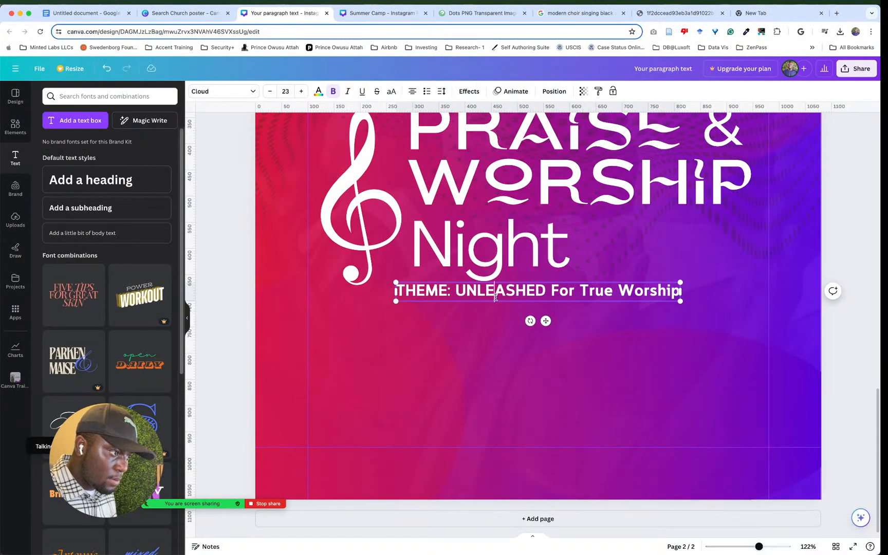
{"action": "left_click", "coordinate": [208, 136]}
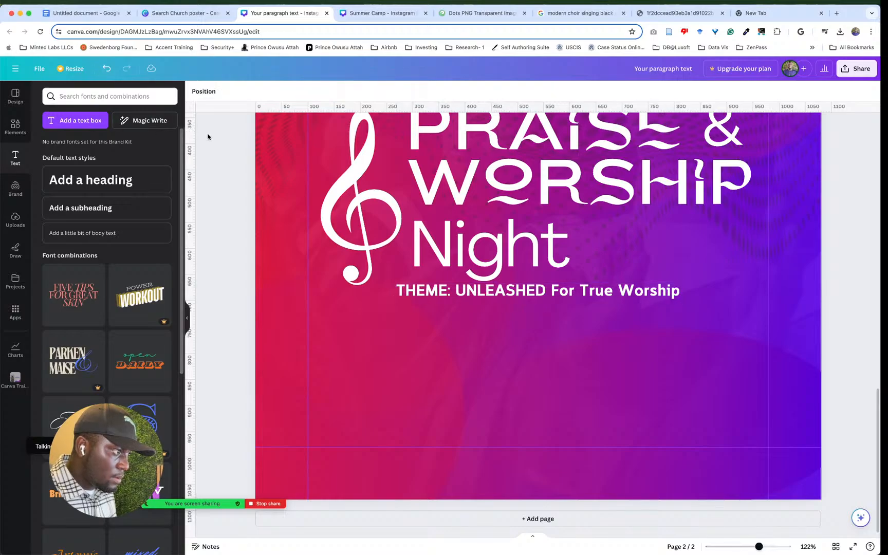
Step: Duplicate the theme line directly below itself and try to paste the copied scripture reference over the duplicate's text
{"action": "left_click", "coordinate": [465, 294]}
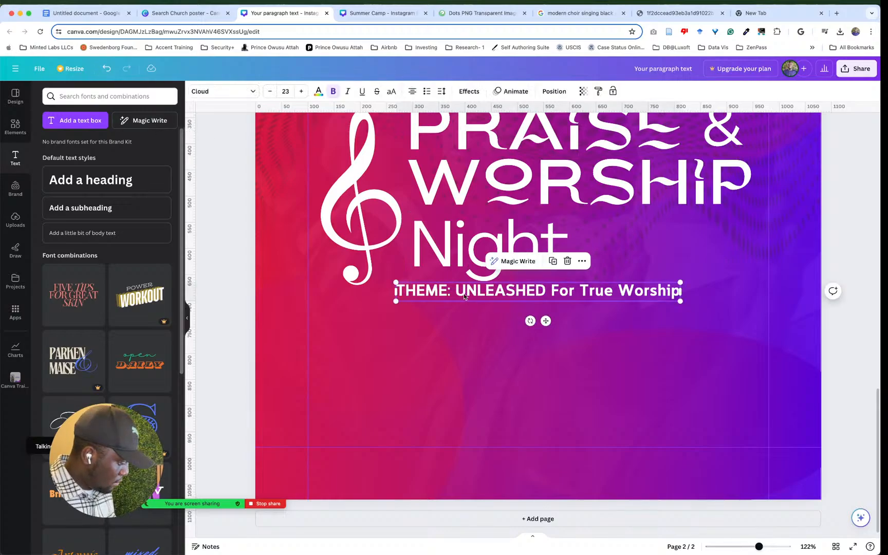
{"action": "key", "text": "super+d"}
{"action": "double_click", "coordinate": [462, 323]}
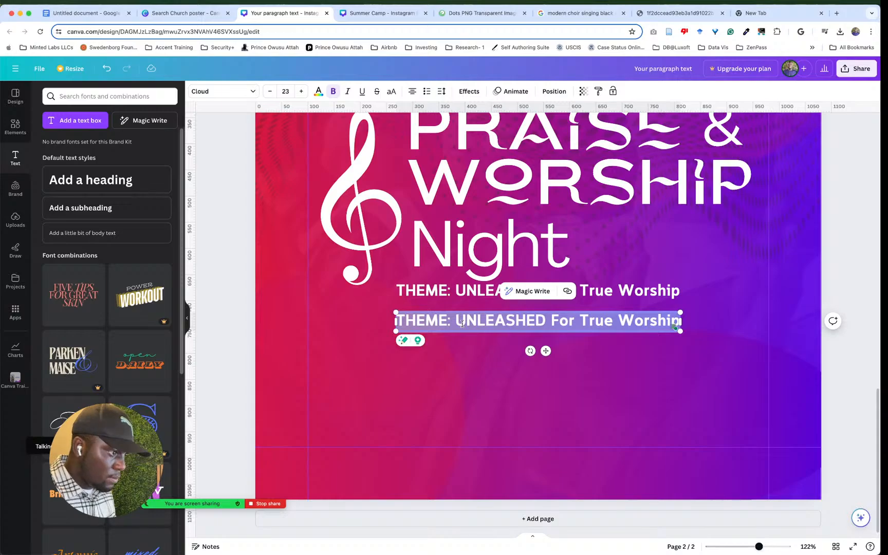
{"action": "right_click", "coordinate": [462, 322]}
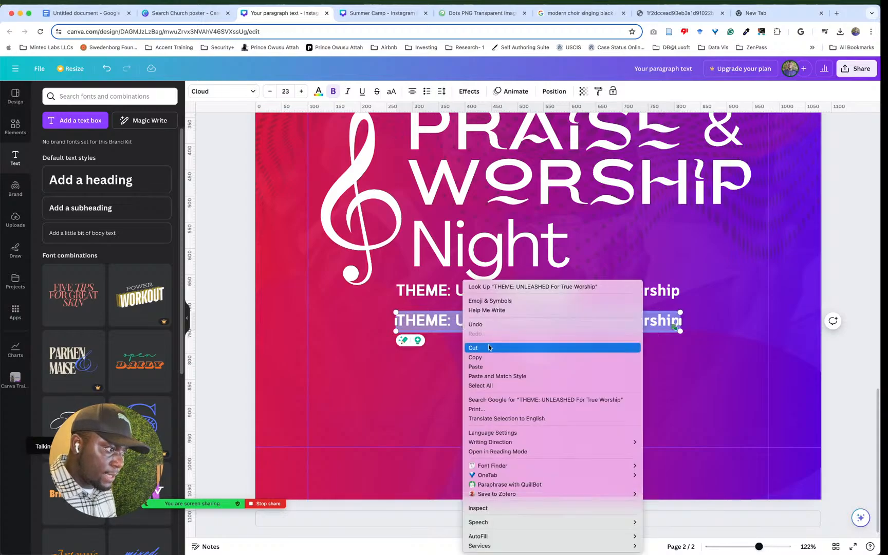
{"action": "left_click", "coordinate": [483, 368]}
Step: Paste the scripture reference into the blank browser tab's address bar, cut it out as plain text, and return to the poster design
{"action": "left_click", "coordinate": [765, 17]}
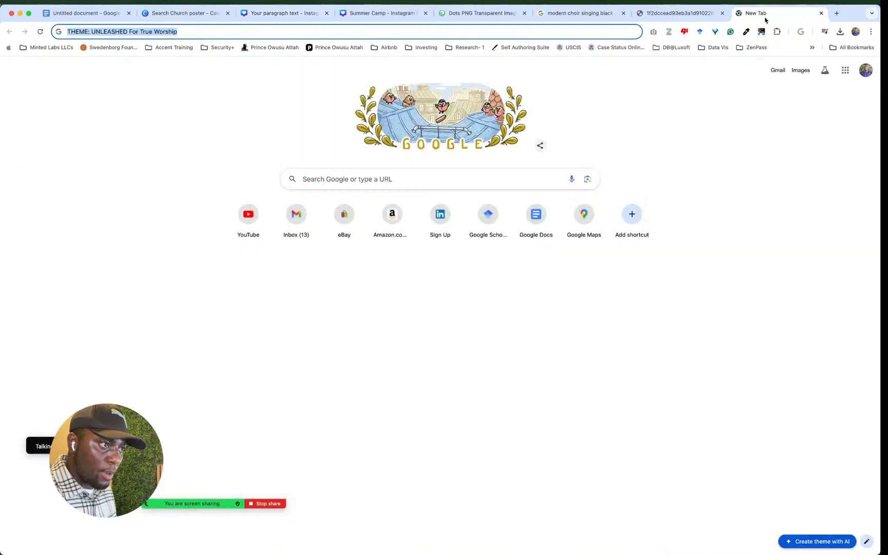
{"action": "key", "text": "super+v"}
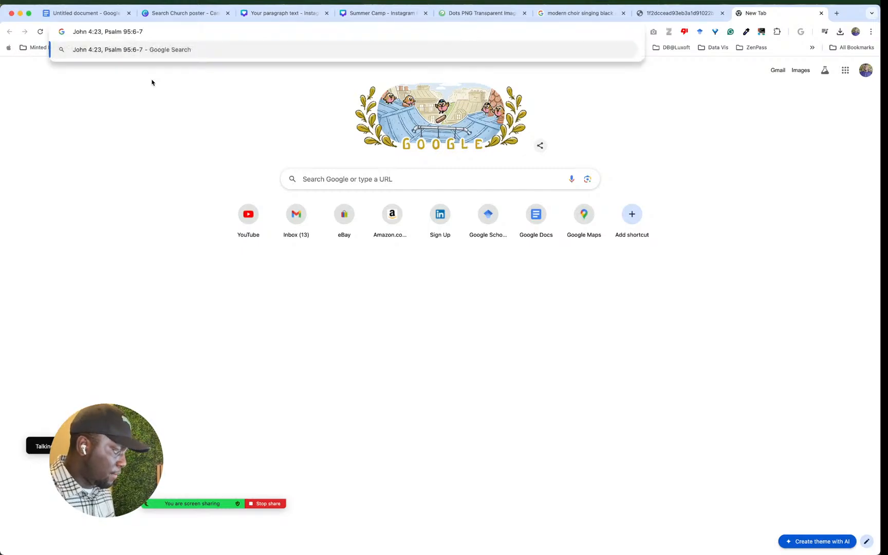
{"action": "key", "text": "super+a"}
{"action": "key", "text": "super+x"}
{"action": "mouse_move", "coordinate": [357, 548]}
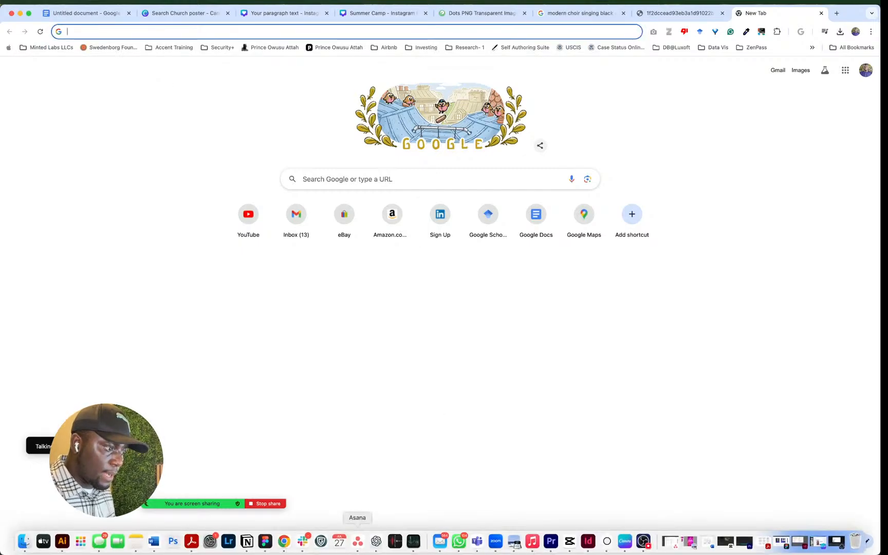
{"action": "left_click", "coordinate": [206, 12]}
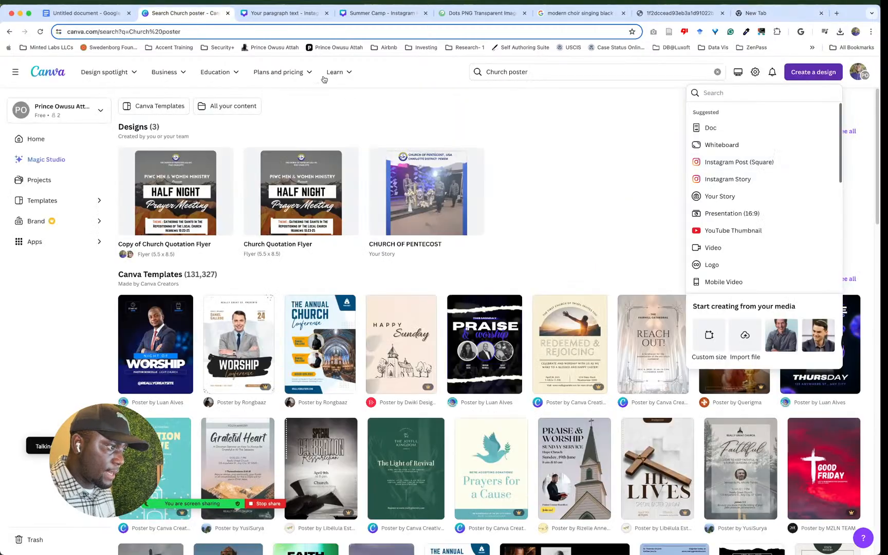
{"action": "left_click", "coordinate": [284, 13]}
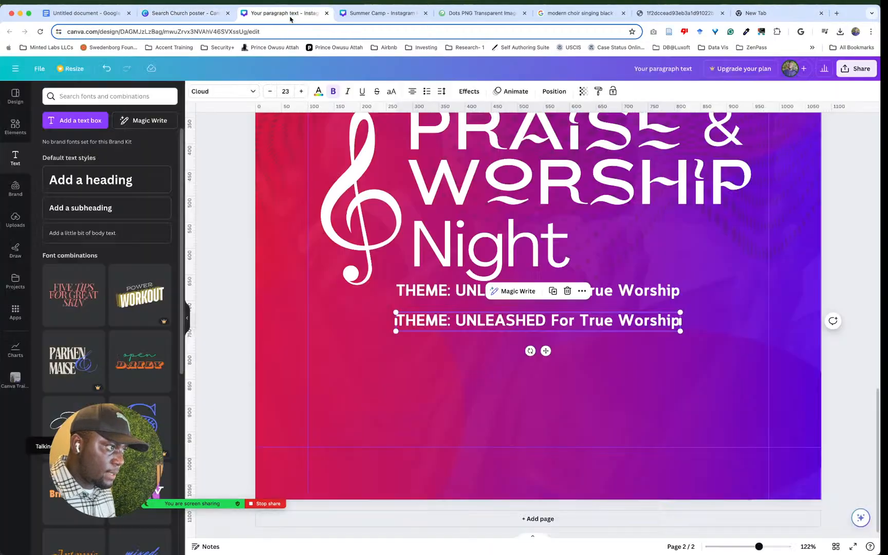
Step: Replace the duplicated line's text with "John 4:23, Psalm 95:6-7"
{"action": "double_click", "coordinate": [445, 320]}
{"action": "key", "text": "super+v"}
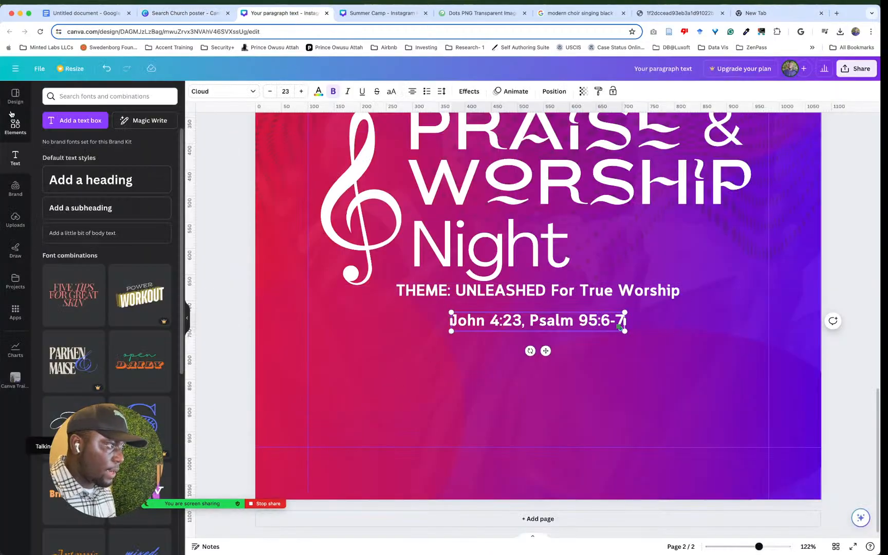
{"action": "left_click", "coordinate": [240, 136]}
Step: Tighten the gap between the theme and scripture lines and move both slightly down from "Night"
{"action": "left_click_drag", "start_coordinate": [534, 321], "coordinate": [560, 303]}
{"action": "left_click", "coordinate": [558, 291], "text": "shift"}
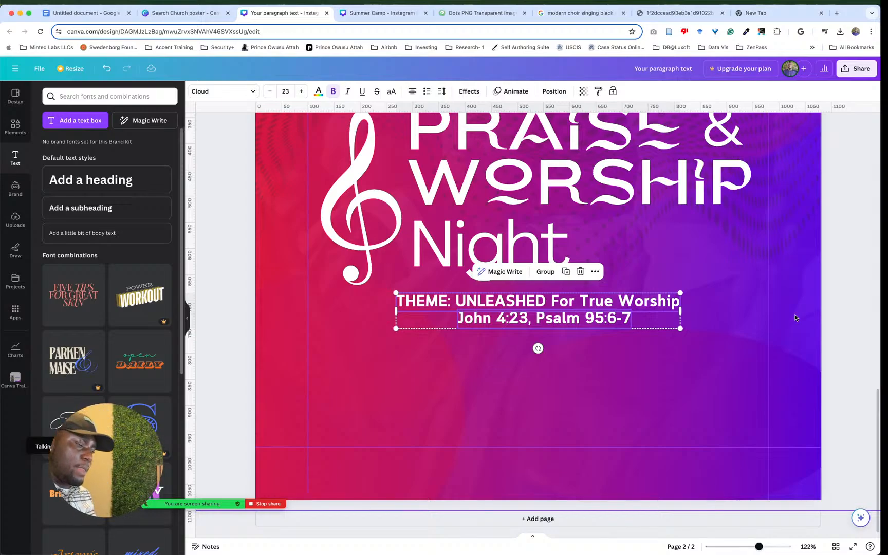
{"action": "scroll", "coordinate": [796, 318], "scroll_direction": "up", "scroll_amount": 1}
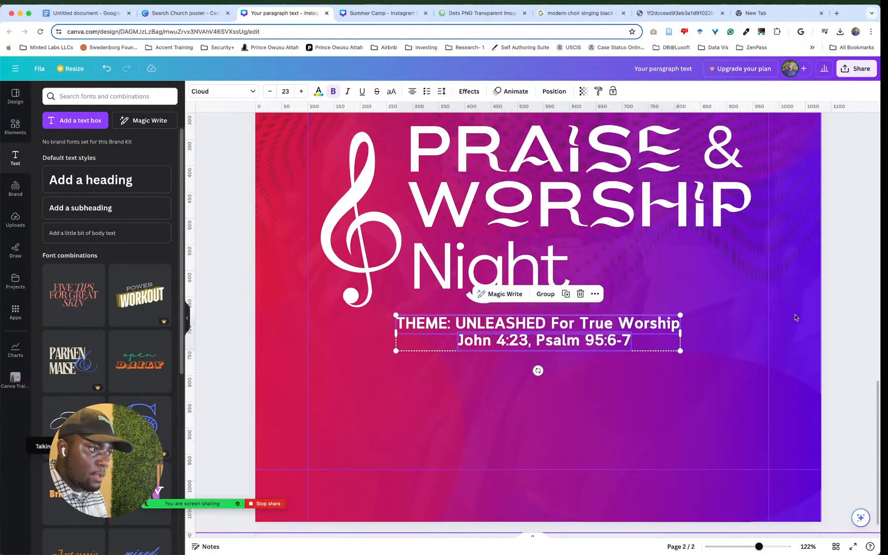
{"action": "left_click", "coordinate": [846, 248]}
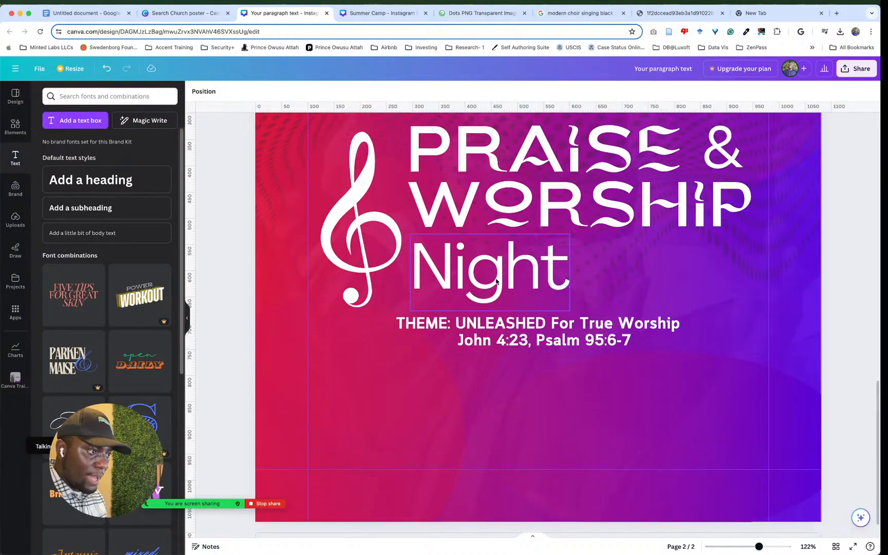
Step: Try Cloud Soft, Open Sauce and Poppins on the theme and scripture lines and set both to Agrandir, matching "Night"
{"action": "left_click", "coordinate": [488, 267]}
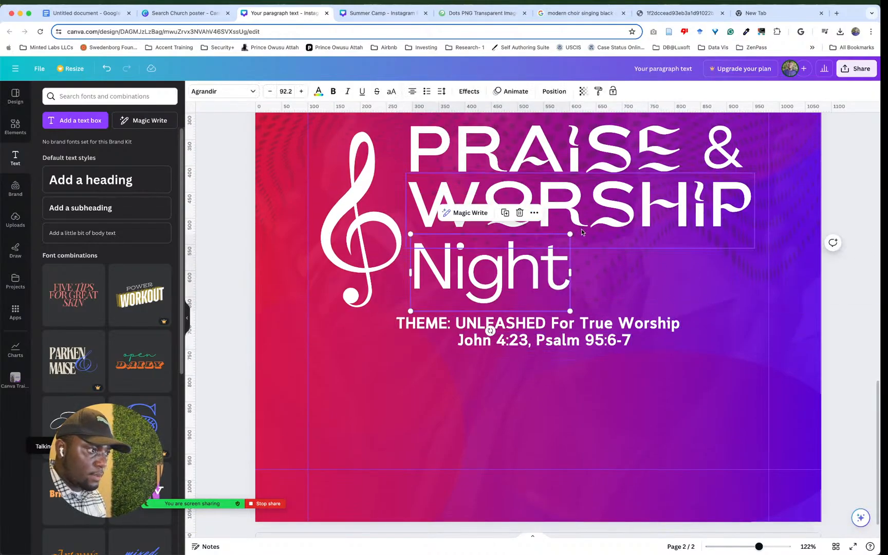
{"action": "scroll", "coordinate": [582, 232], "scroll_direction": "up", "scroll_amount": 3}
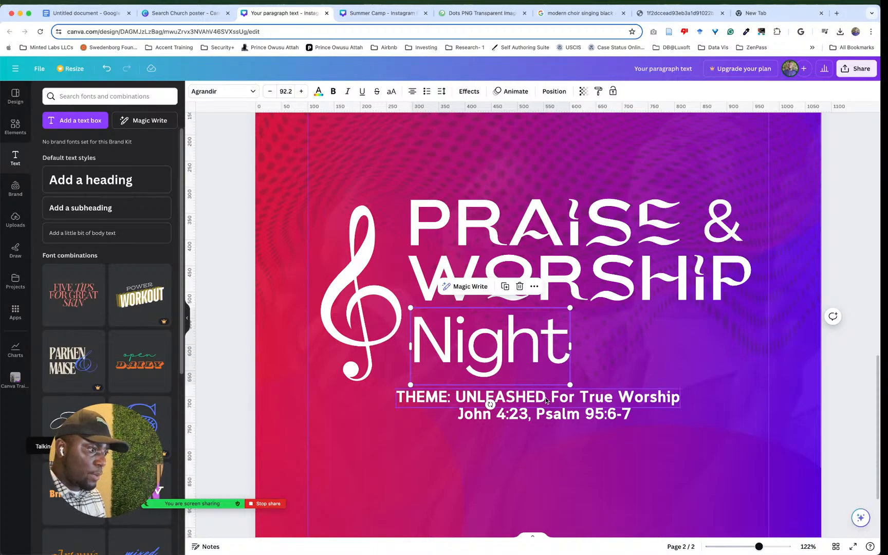
{"action": "left_click", "coordinate": [565, 416]}
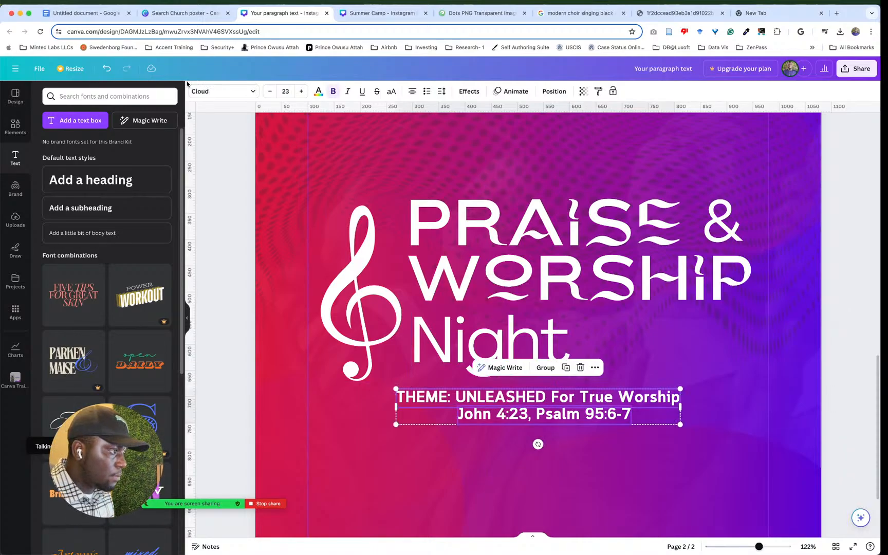
{"action": "left_click", "coordinate": [200, 92]}
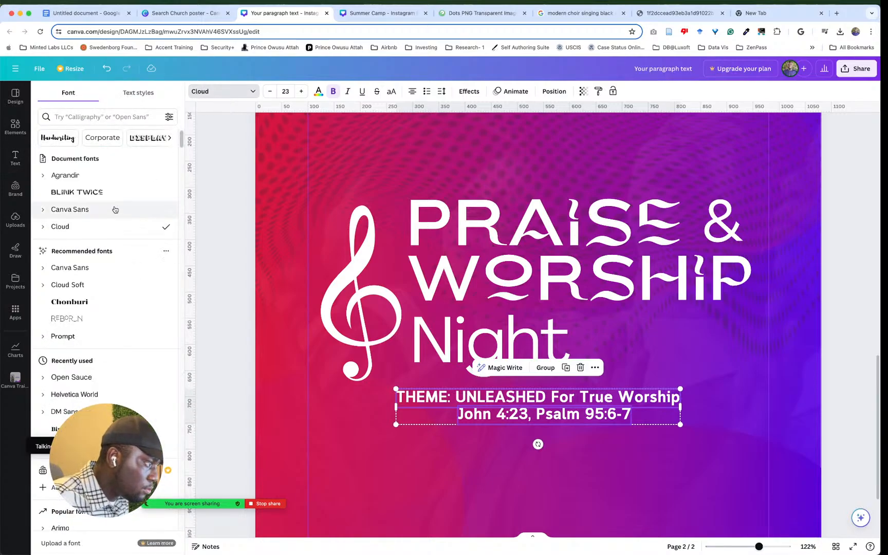
{"action": "scroll", "coordinate": [110, 280], "scroll_direction": "down", "scroll_amount": 2}
{"action": "scroll", "coordinate": [114, 260], "scroll_direction": "down", "scroll_amount": 1}
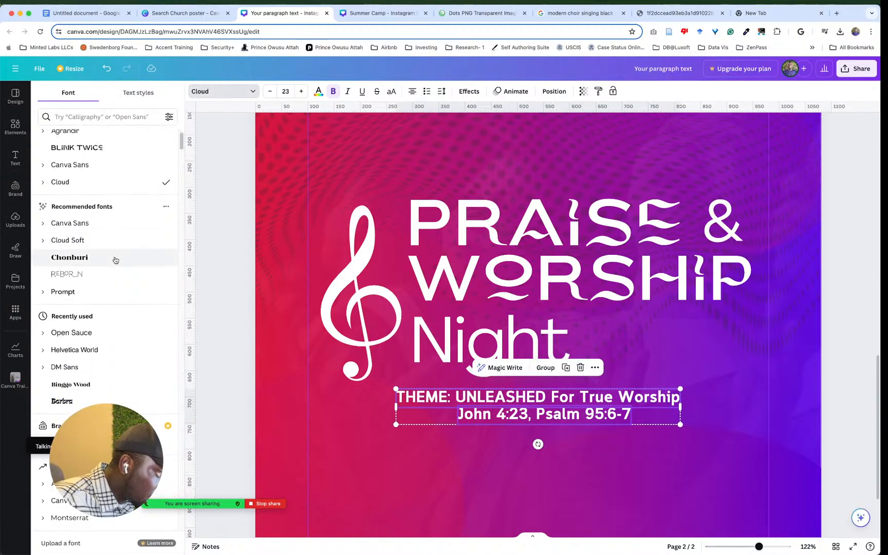
{"action": "left_click", "coordinate": [120, 243]}
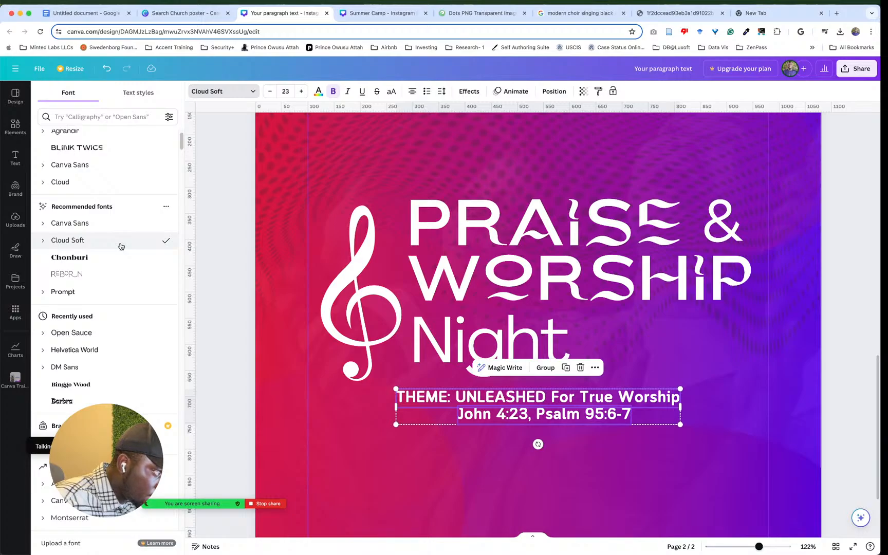
{"action": "scroll", "coordinate": [119, 246], "scroll_direction": "down", "scroll_amount": 3}
{"action": "left_click", "coordinate": [112, 250]}
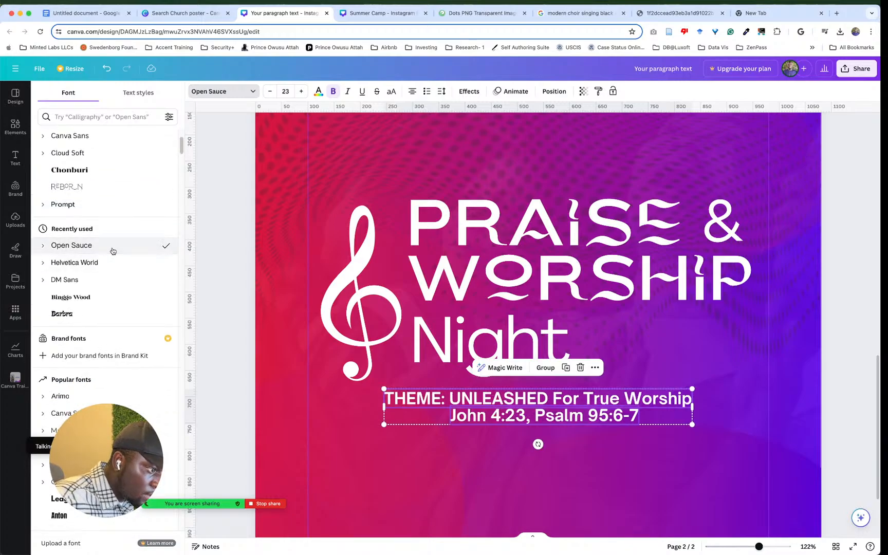
{"action": "scroll", "coordinate": [113, 250], "scroll_direction": "down", "scroll_amount": 5}
{"action": "scroll", "coordinate": [112, 251], "scroll_direction": "down", "scroll_amount": 4}
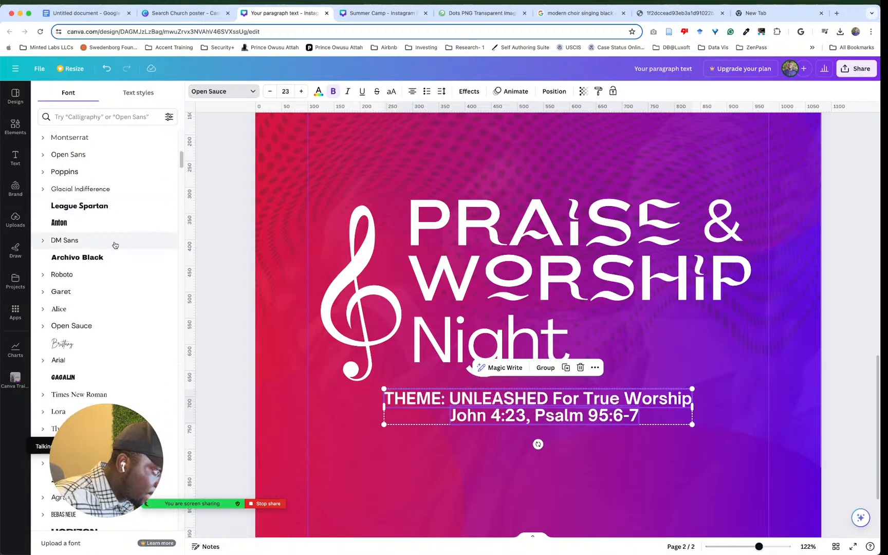
{"action": "left_click", "coordinate": [81, 175]}
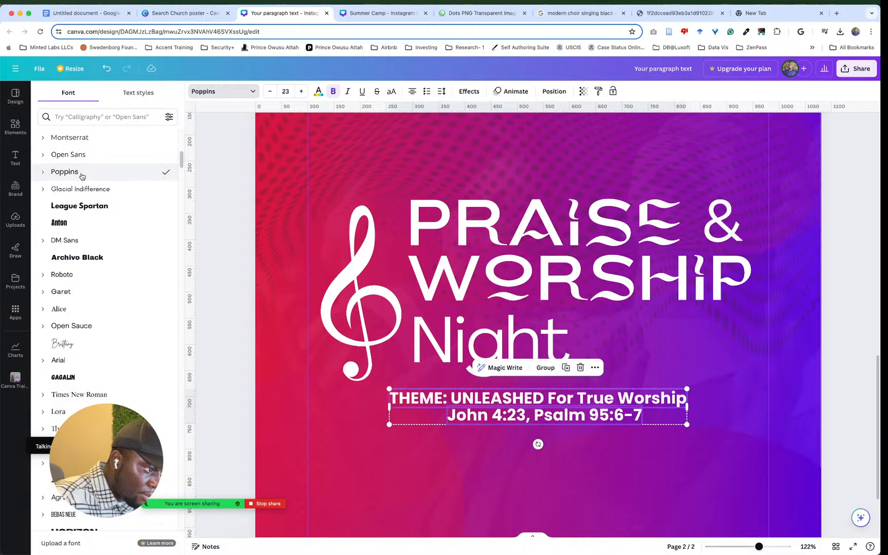
{"action": "scroll", "coordinate": [81, 177], "scroll_direction": "down", "scroll_amount": 4}
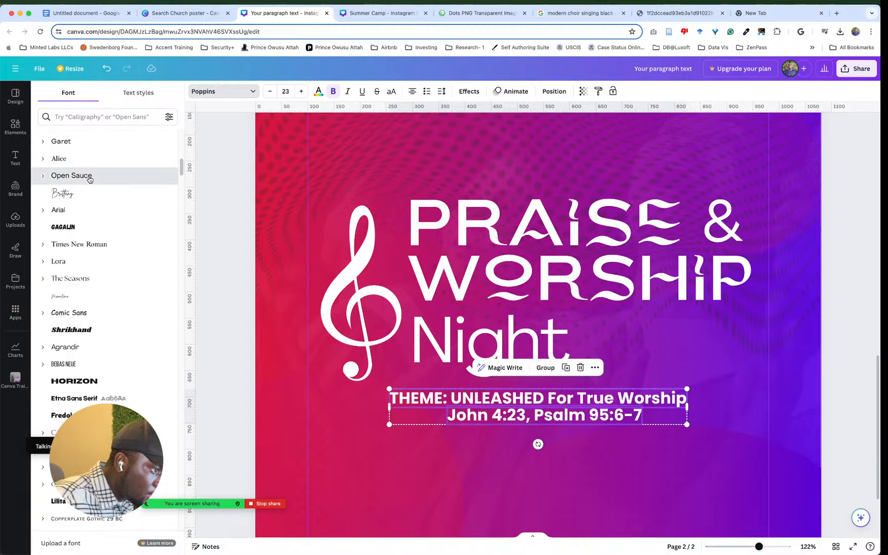
{"action": "left_click", "coordinate": [90, 178]}
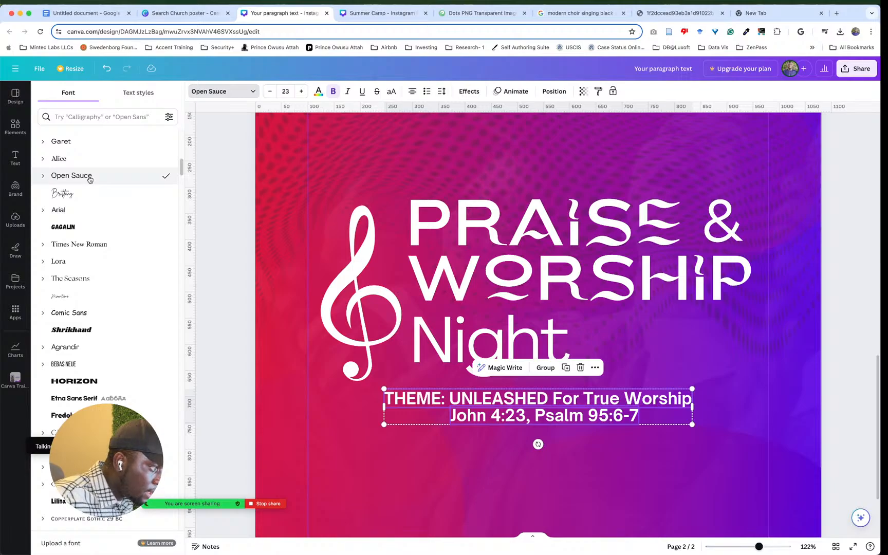
{"action": "left_click", "coordinate": [118, 347]}
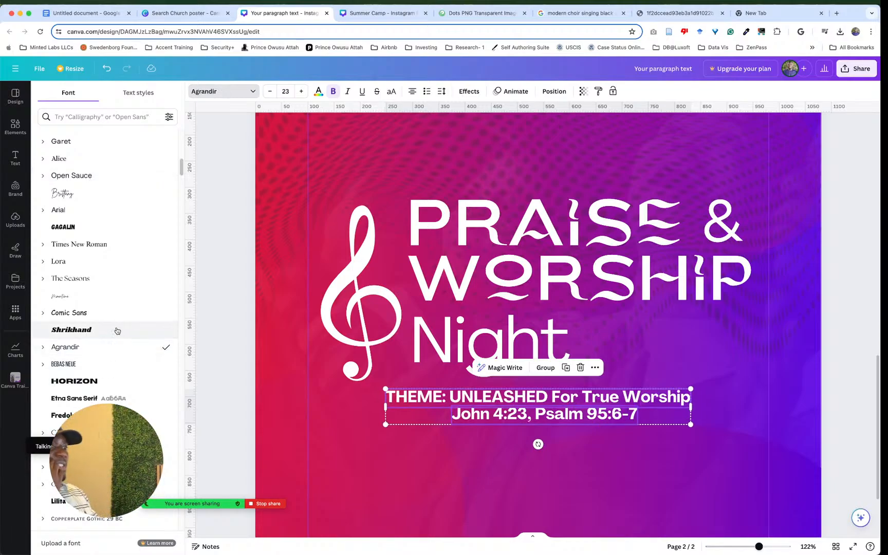
Step: Move the theme and scripture lines together slightly further down below "Night"
{"action": "left_click", "coordinate": [466, 335]}
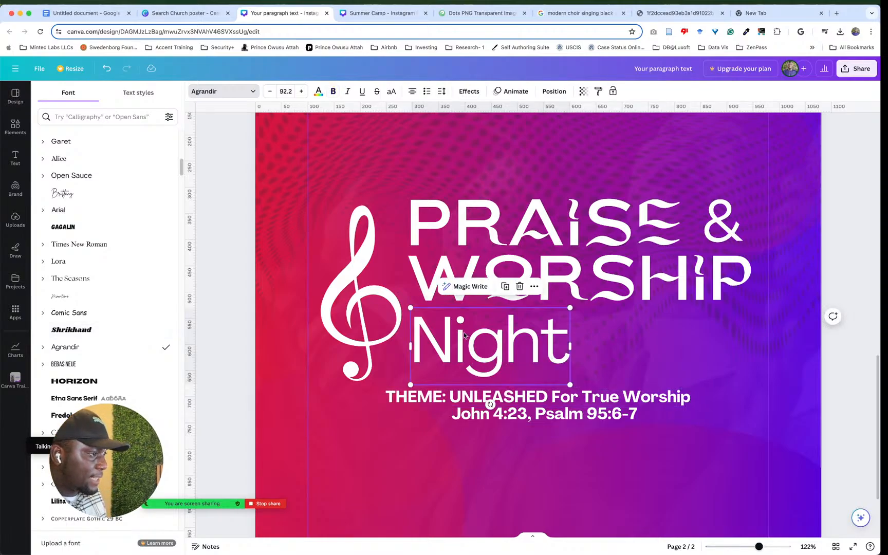
{"action": "left_click", "coordinate": [547, 404]}
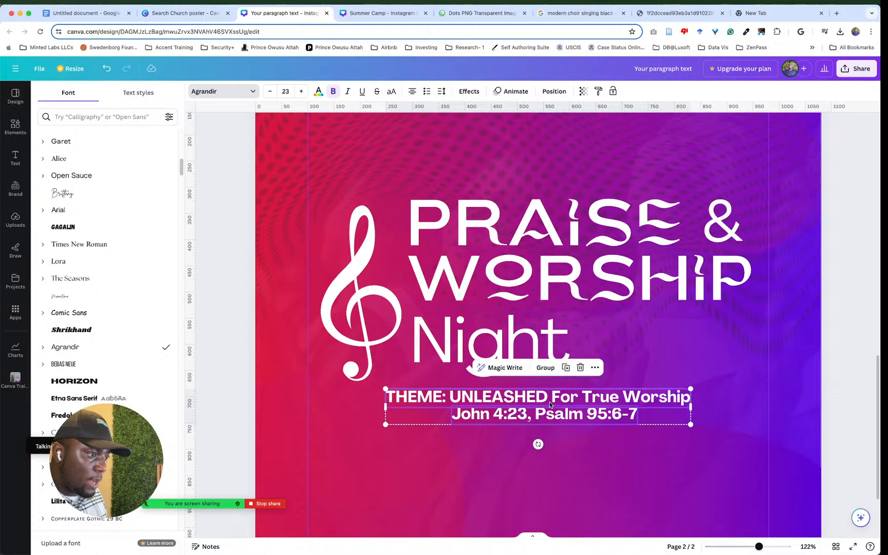
{"action": "left_click_drag", "start_coordinate": [550, 403], "coordinate": [550, 410]}
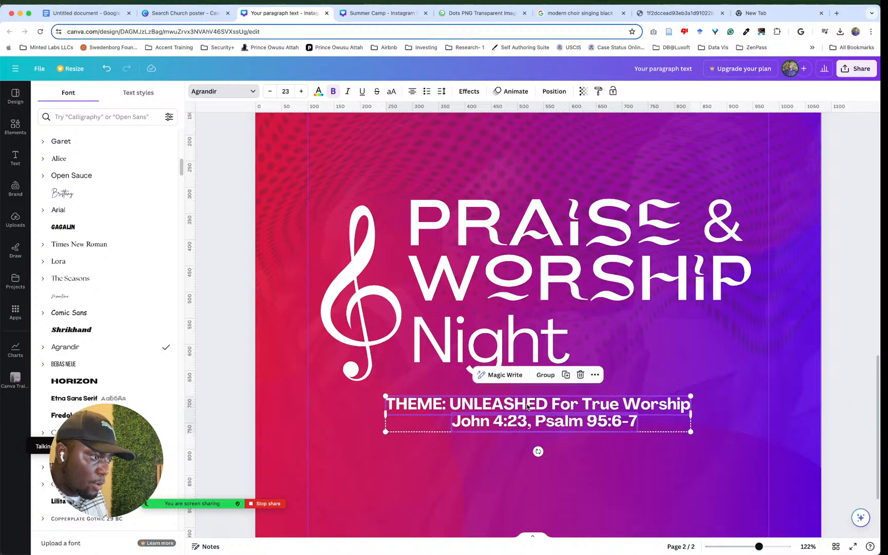
{"action": "left_click", "coordinate": [692, 372]}
Step: Try removing the bold from "For True Worship" in the theme line and undo the change
{"action": "left_click", "coordinate": [618, 403]}
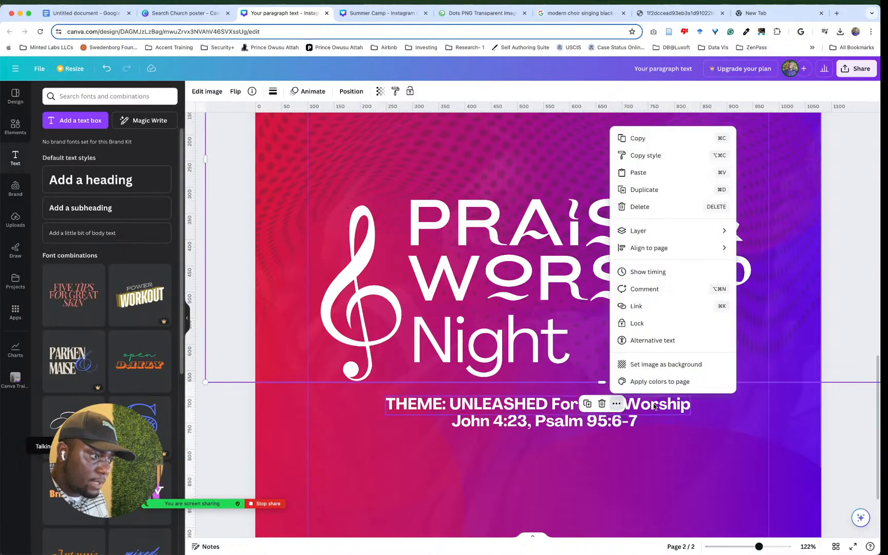
{"action": "left_click", "coordinate": [649, 405]}
{"action": "left_click", "coordinate": [620, 405]}
{"action": "left_click_drag", "start_coordinate": [553, 404], "coordinate": [688, 406]}
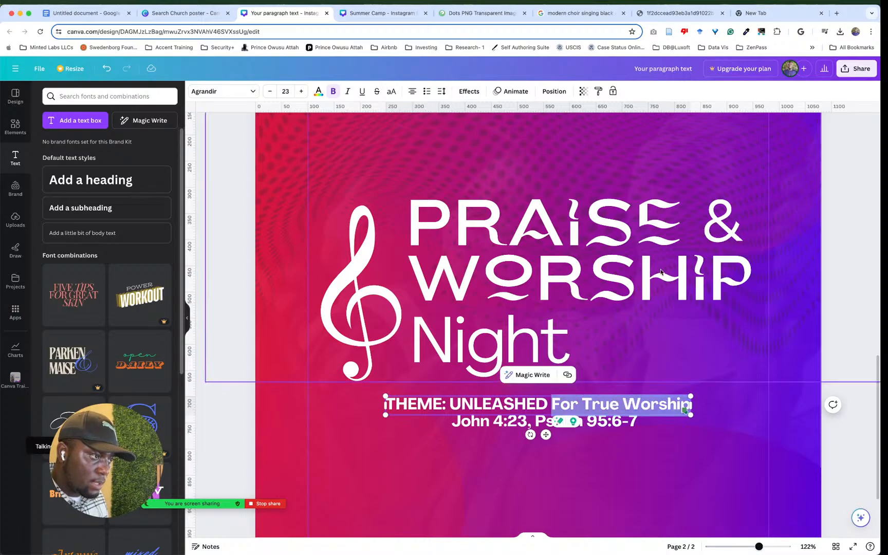
{"action": "left_click", "coordinate": [334, 91]}
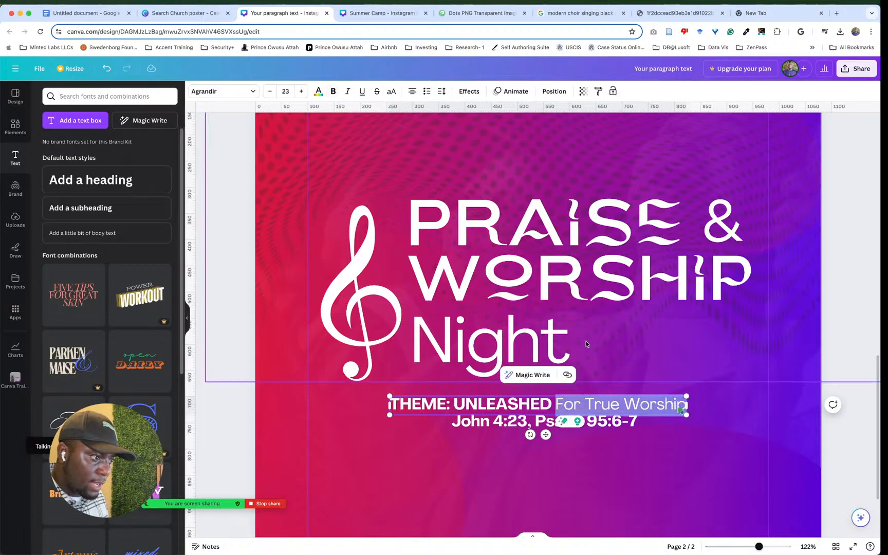
{"action": "left_click", "coordinate": [497, 427]}
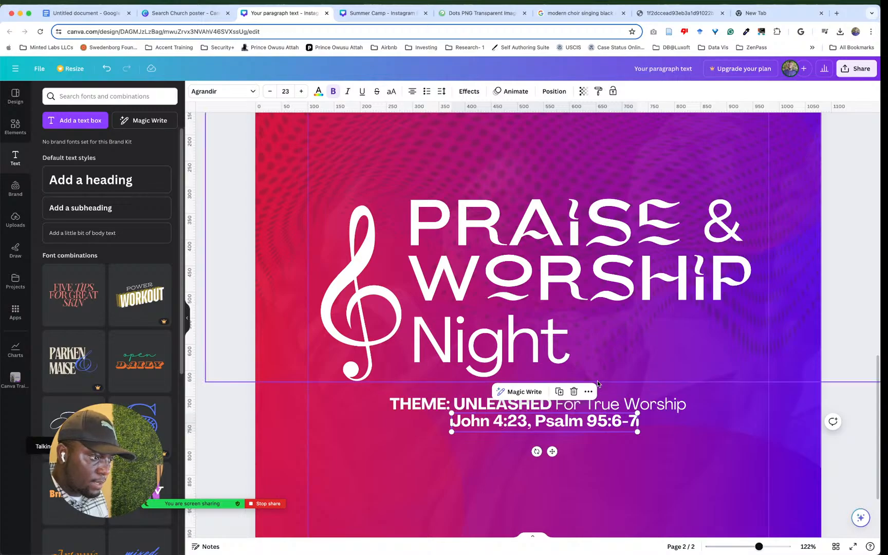
{"action": "left_click", "coordinate": [617, 451]}
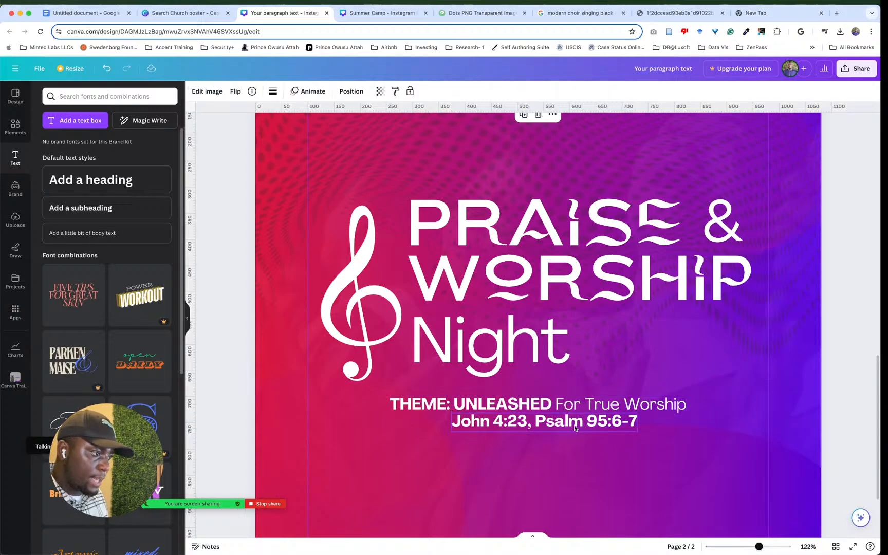
{"action": "key", "text": "ctrl+z"}
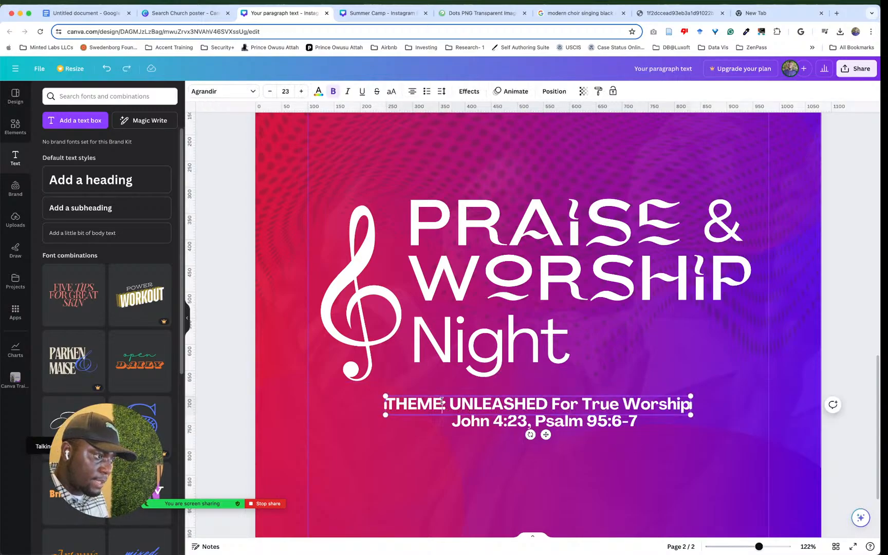
Step: Remove the bold from the word "THEME" in the theme line
{"action": "left_click", "coordinate": [433, 406]}
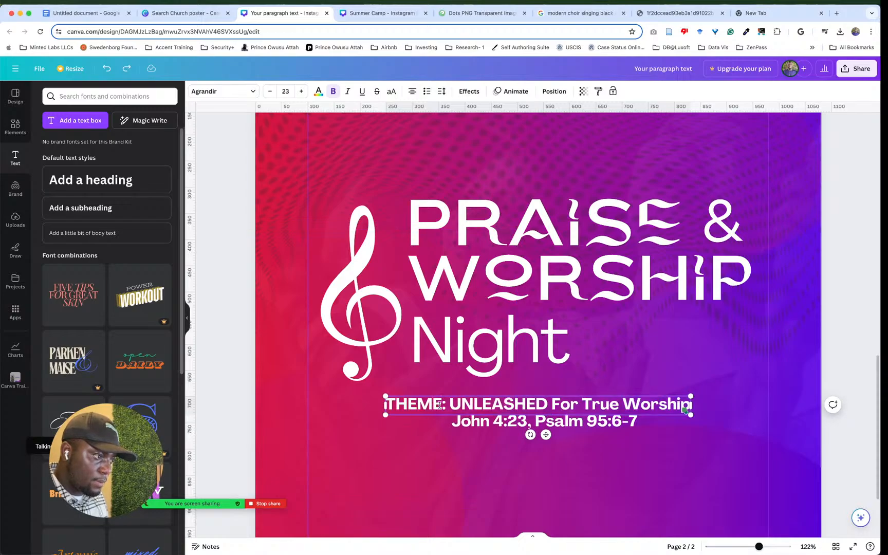
{"action": "left_click_drag", "start_coordinate": [441, 406], "coordinate": [386, 406]}
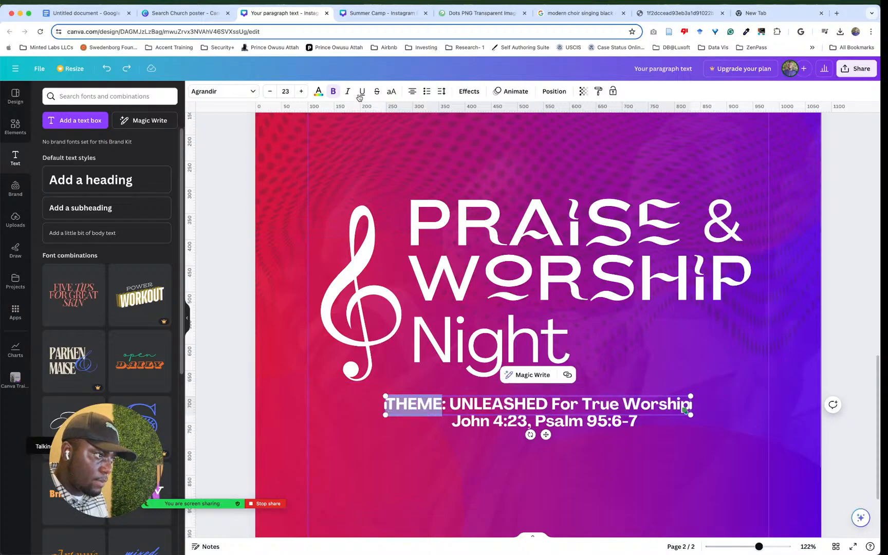
{"action": "left_click", "coordinate": [333, 91]}
{"action": "scroll", "coordinate": [442, 254], "scroll_direction": "up", "scroll_amount": 10}
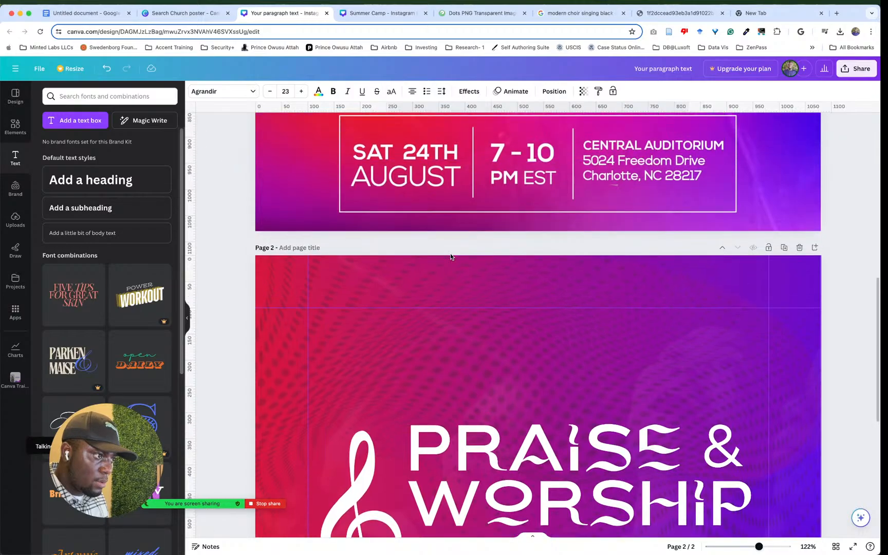
{"action": "scroll", "coordinate": [450, 254], "scroll_direction": "down", "scroll_amount": 13}
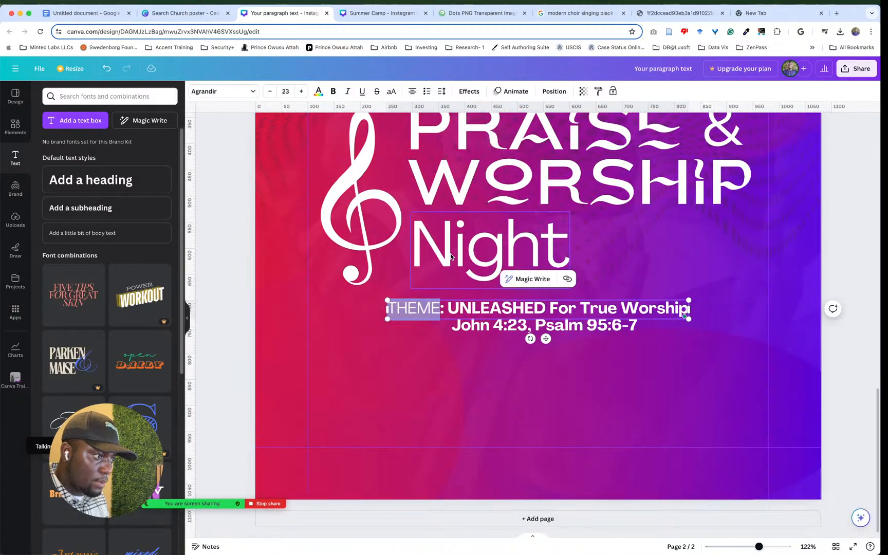
{"action": "left_click", "coordinate": [230, 124]}
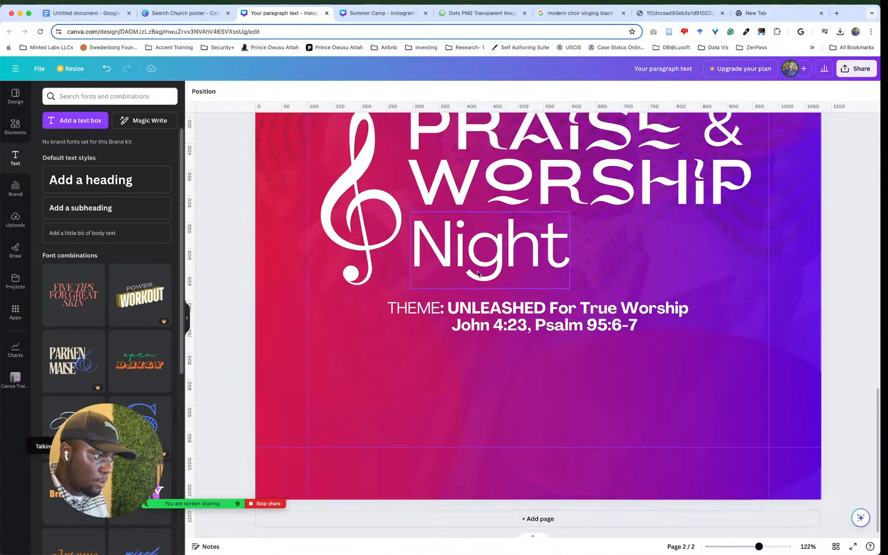
Step: Move the scripture line slightly down to widen its gap below the theme line
{"action": "left_click", "coordinate": [501, 333]}
{"action": "mouse_move", "coordinate": [501, 333]}
{"action": "left_mouse_down"}
{"action": "mouse_move", "coordinate": [495, 346]}
{"action": "mouse_move", "coordinate": [495, 338]}
{"action": "left_mouse_up"}
{"action": "left_click", "coordinate": [854, 278]}
{"action": "scroll", "coordinate": [854, 275], "scroll_direction": "up", "scroll_amount": 4}
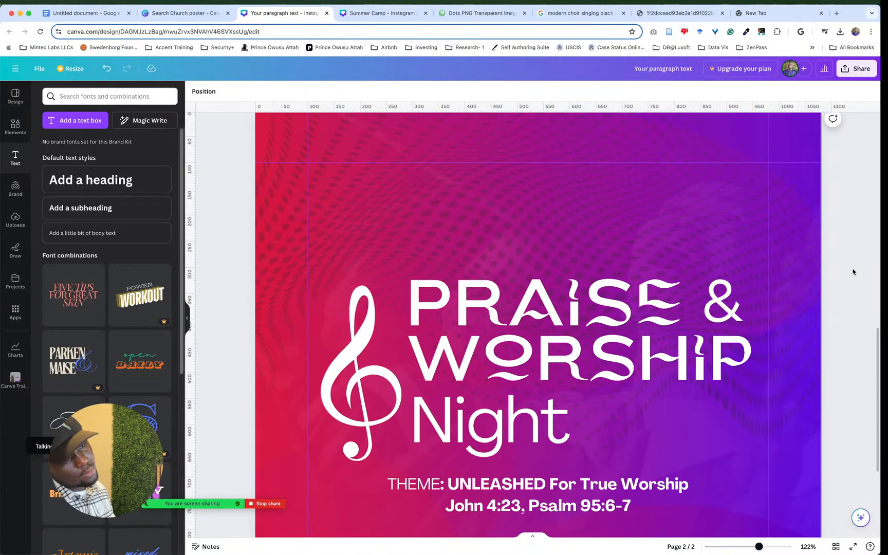
{"action": "scroll", "coordinate": [854, 261], "scroll_direction": "down", "scroll_amount": 3}
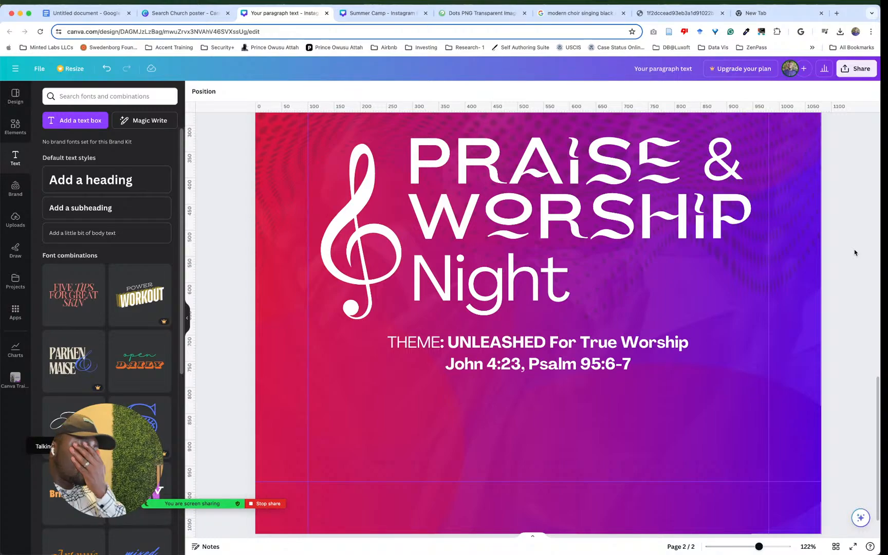
Step: Switch to the Worship Night file in Illustrator and leave the group isolation
{"action": "mouse_move", "coordinate": [496, 549]}
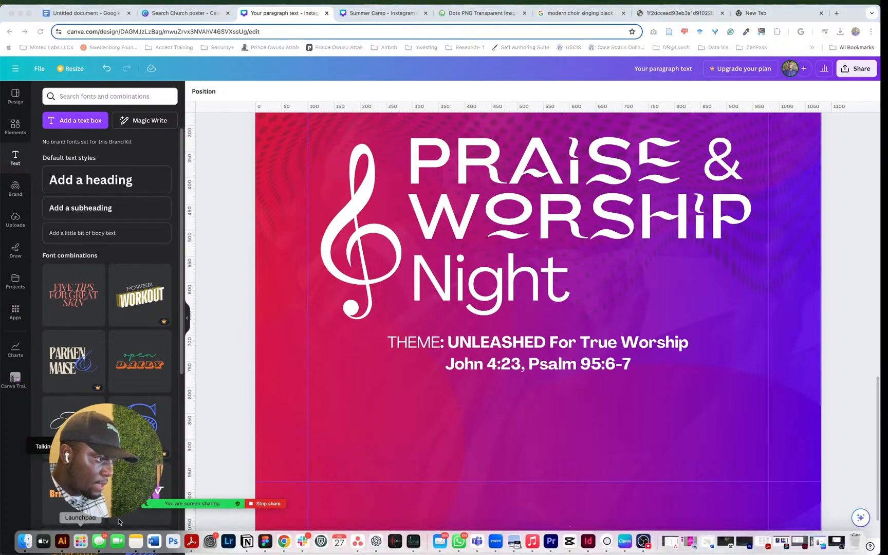
{"action": "left_click", "coordinate": [61, 541]}
{"action": "scroll", "coordinate": [527, 359], "scroll_direction": "down", "scroll_amount": 10}
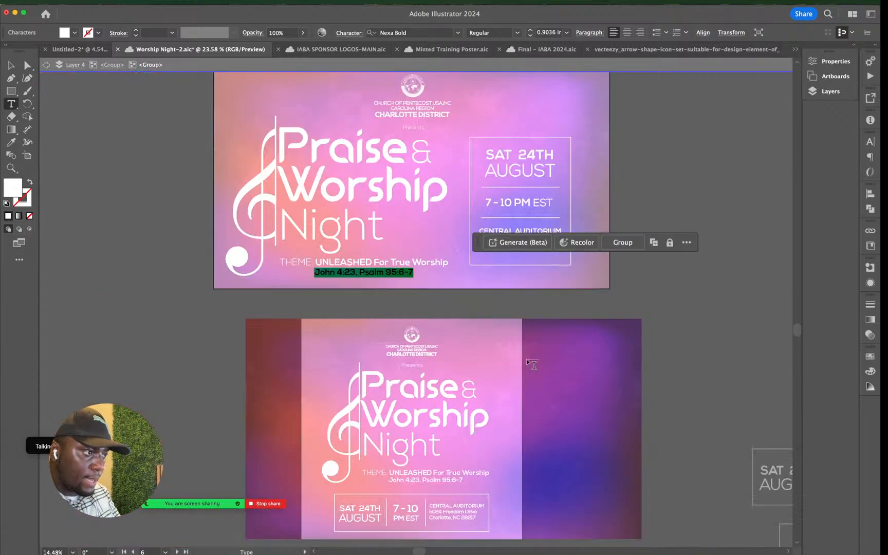
{"action": "left_click", "coordinate": [10, 64]}
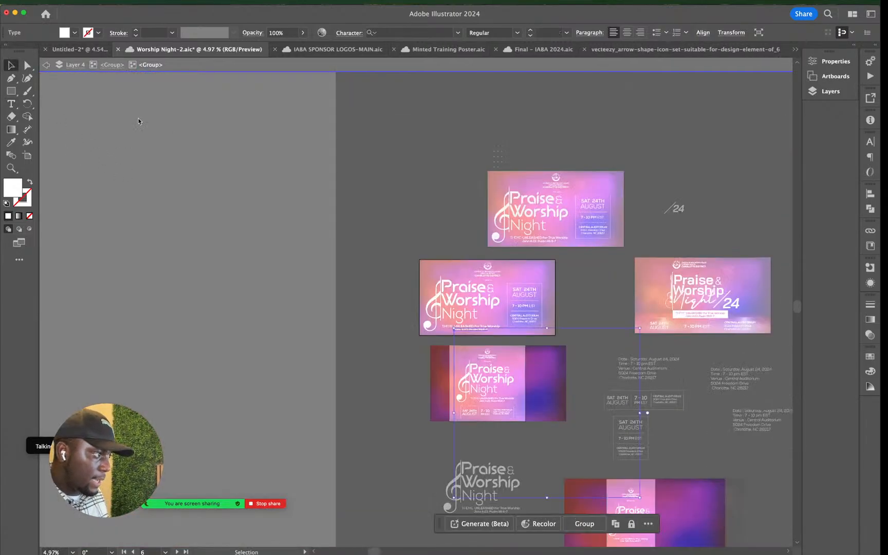
{"action": "left_click", "coordinate": [446, 239]}
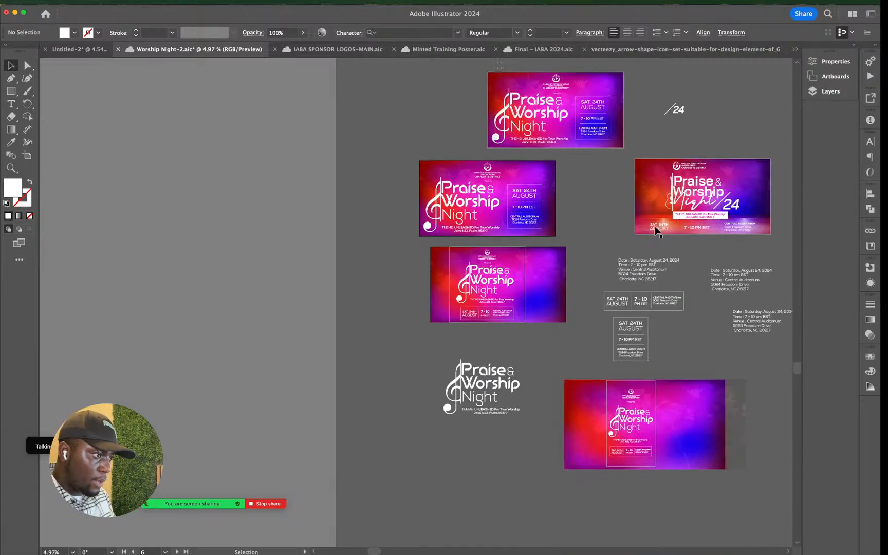
Step: Try to select the "SAT 24TH AUGUST" text inside the horizontal event details box
{"action": "scroll", "coordinate": [655, 227], "scroll_direction": "up", "scroll_amount": 5}
{"action": "scroll", "coordinate": [654, 228], "scroll_direction": "up", "scroll_amount": 2}
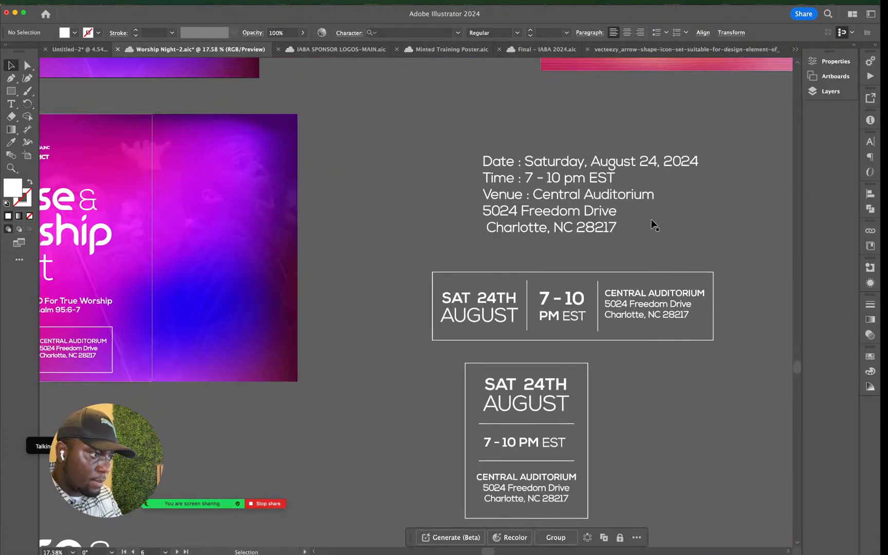
{"action": "scroll", "coordinate": [653, 225], "scroll_direction": "down", "scroll_amount": 3}
{"action": "double_click", "coordinate": [480, 186]}
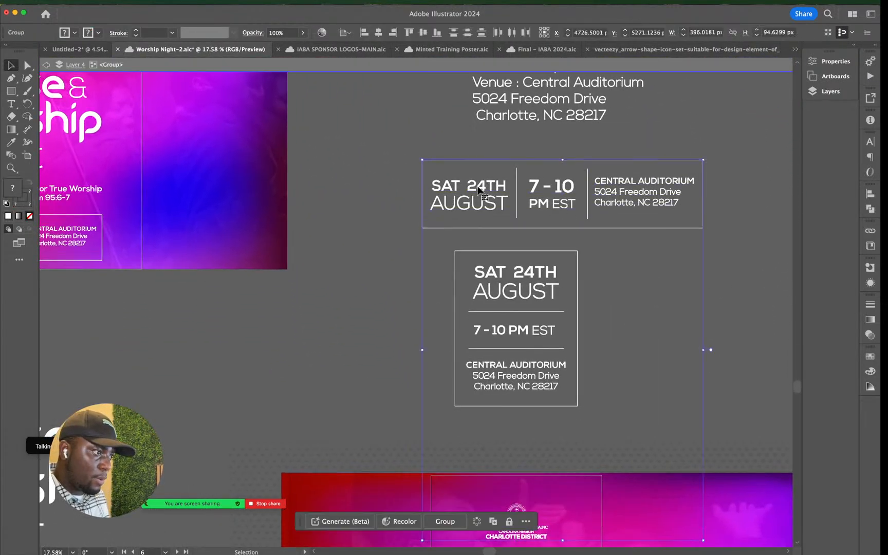
{"action": "double_click", "coordinate": [479, 192]}
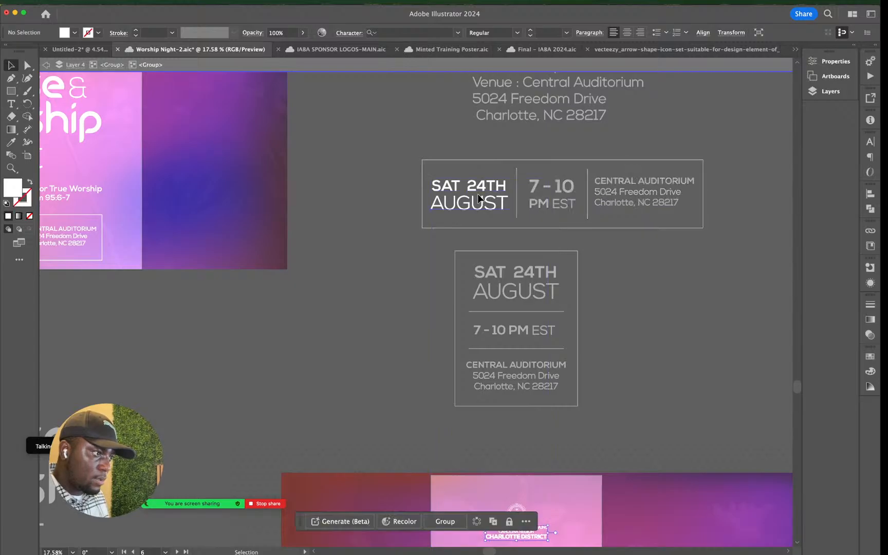
{"action": "double_click", "coordinate": [479, 192]}
{"action": "left_click", "coordinate": [489, 187]}
{"action": "left_click", "coordinate": [432, 183], "text": "super"}
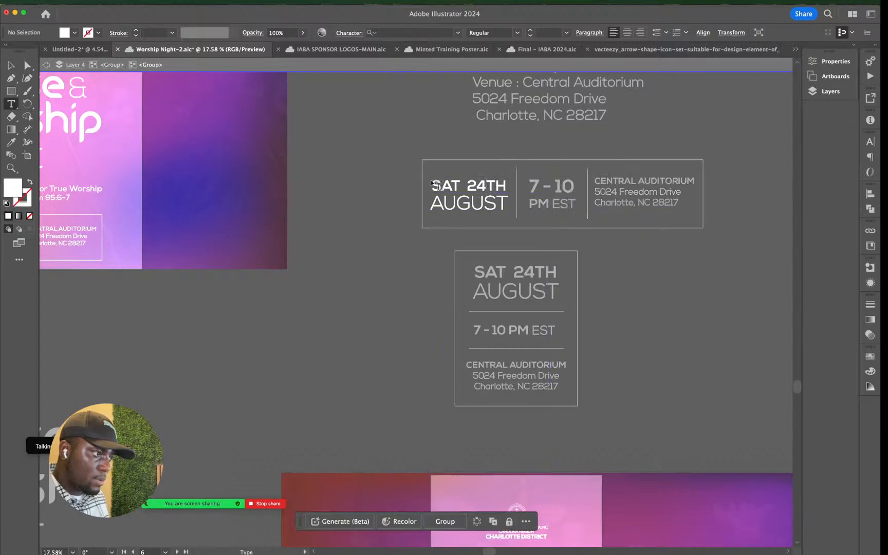
{"action": "double_click", "coordinate": [436, 186]}
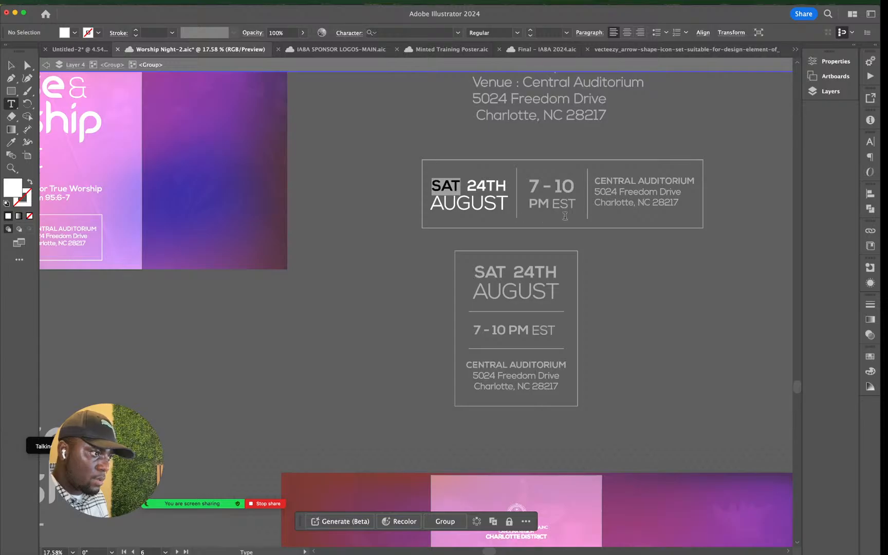
{"action": "left_click", "coordinate": [11, 65]}
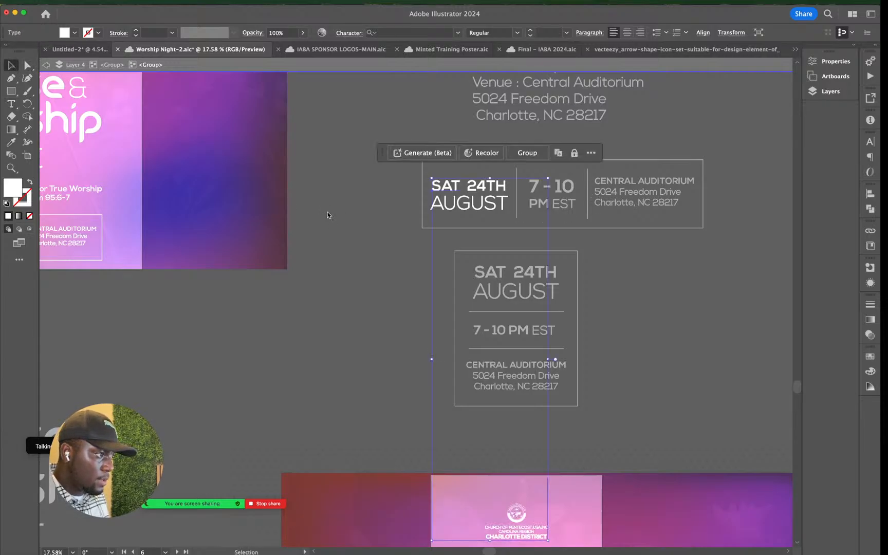
{"action": "double_click", "coordinate": [371, 225]}
Step: Try to select the date text inside the vertical event details box
{"action": "double_click", "coordinate": [499, 297]}
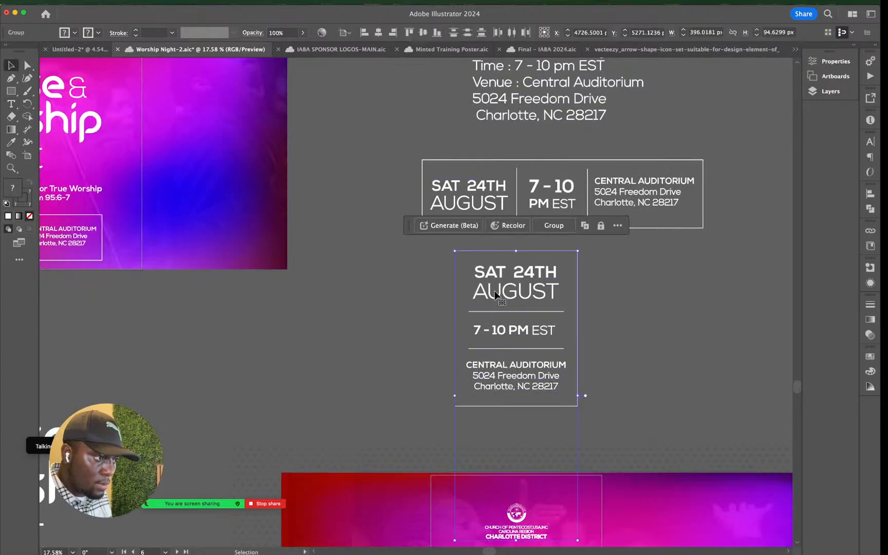
{"action": "left_click", "coordinate": [553, 291]}
{"action": "double_click", "coordinate": [552, 292]}
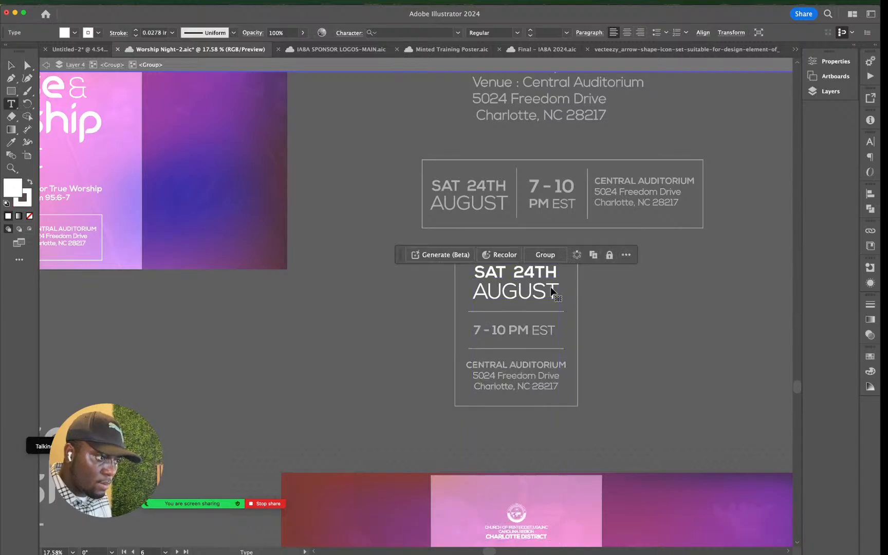
{"action": "left_click_drag", "start_coordinate": [475, 268], "coordinate": [511, 271]}
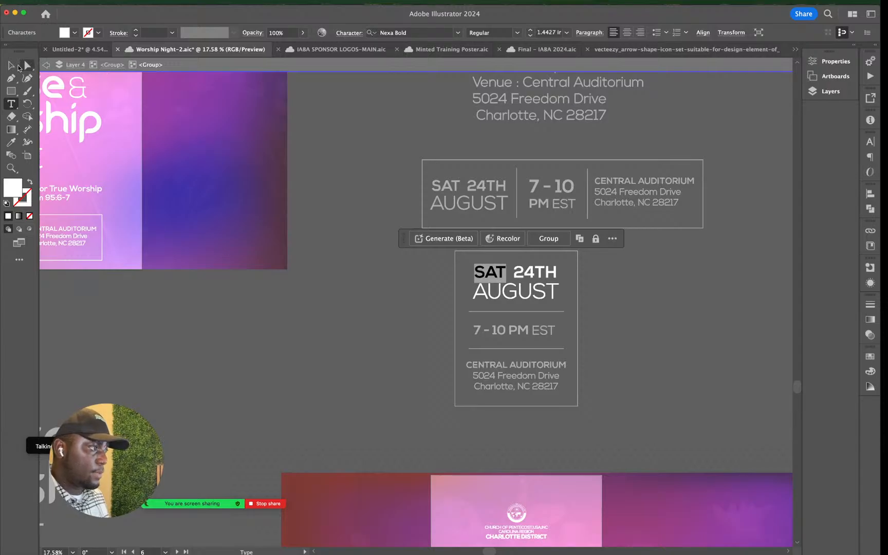
{"action": "left_click", "coordinate": [11, 65]}
{"action": "left_click", "coordinate": [315, 237]}
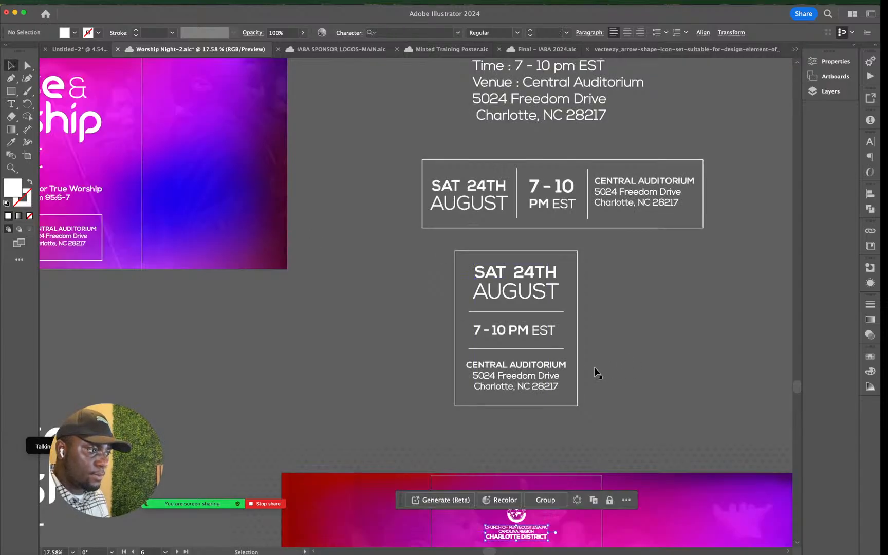
Step: Try moving the vertical event details box aside and undo the move
{"action": "left_click", "coordinate": [518, 349]}
{"action": "scroll", "coordinate": [521, 375], "scroll_direction": "down", "scroll_amount": 5}
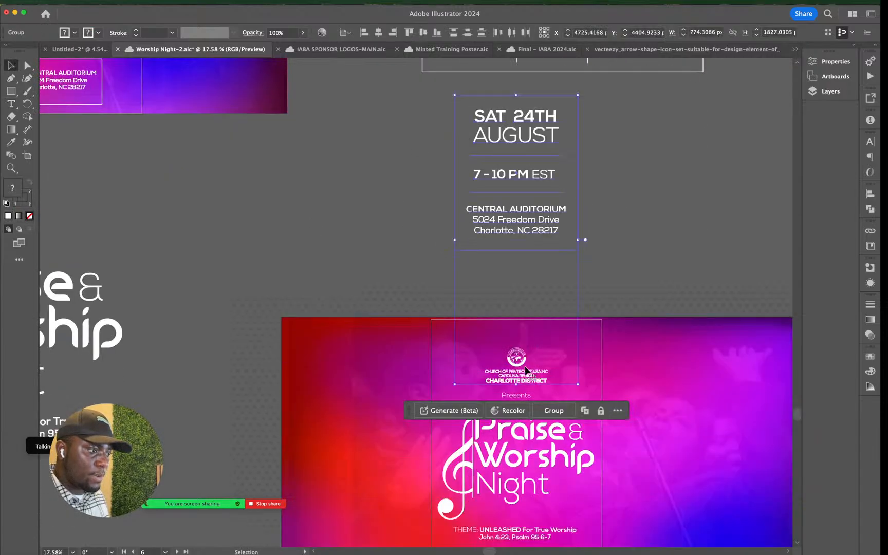
{"action": "right_click", "coordinate": [515, 228]}
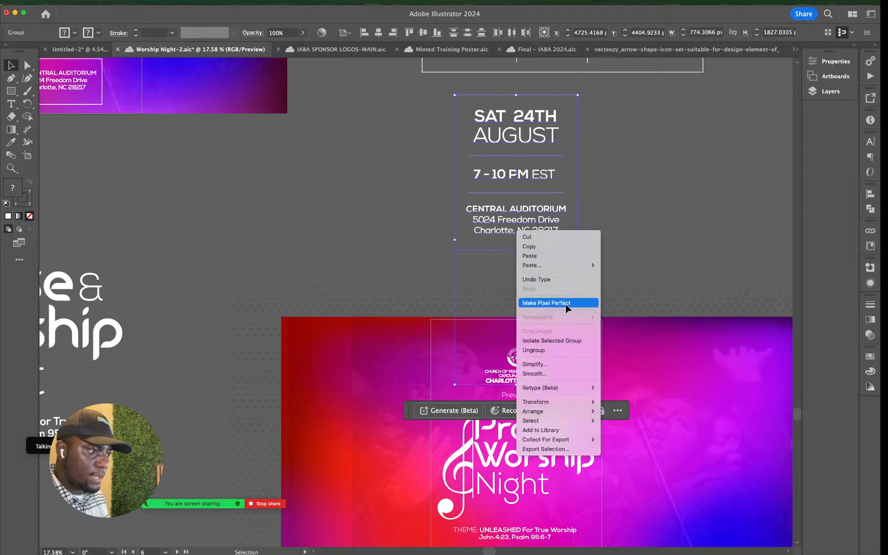
{"action": "left_click", "coordinate": [643, 250]}
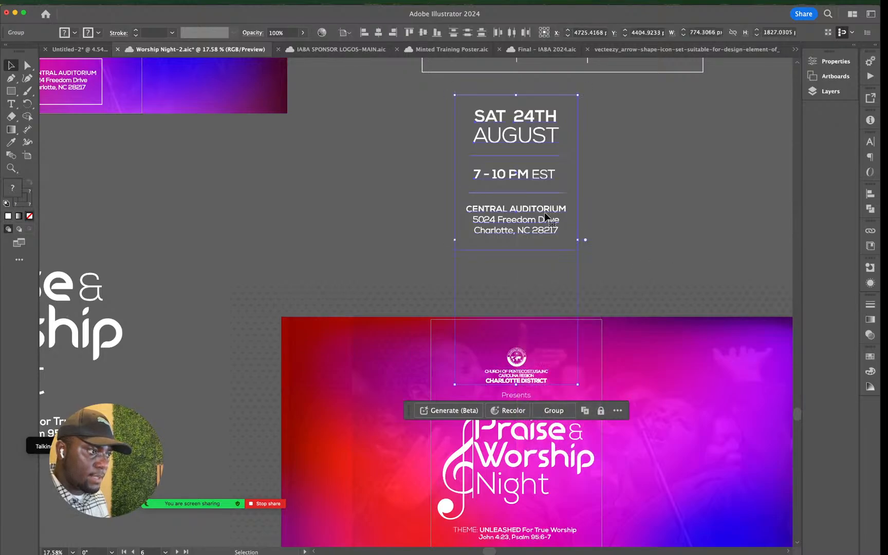
{"action": "left_click_drag", "start_coordinate": [545, 219], "coordinate": [651, 197]}
{"action": "key", "text": "super+z"}
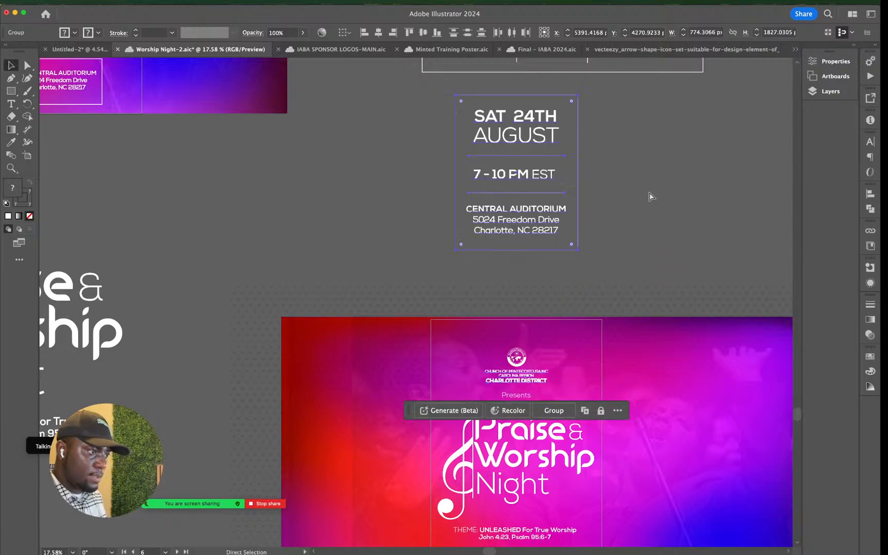
{"action": "left_click", "coordinate": [651, 196]}
Step: Copy all text of the upper plain block listing the date, time and venue
{"action": "scroll", "coordinate": [531, 208], "scroll_direction": "left", "scroll_amount": 4}
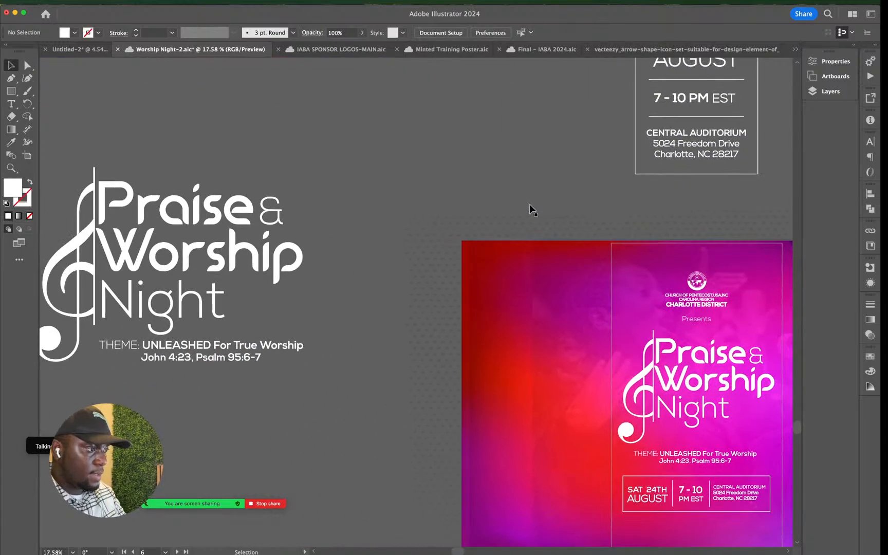
{"action": "scroll", "coordinate": [531, 208], "scroll_direction": "down", "scroll_amount": 3}
{"action": "scroll", "coordinate": [532, 210], "scroll_direction": "up", "scroll_amount": 3}
{"action": "scroll", "coordinate": [531, 207], "scroll_direction": "up", "scroll_amount": 3}
{"action": "scroll", "coordinate": [531, 207], "scroll_direction": "right", "scroll_amount": 7}
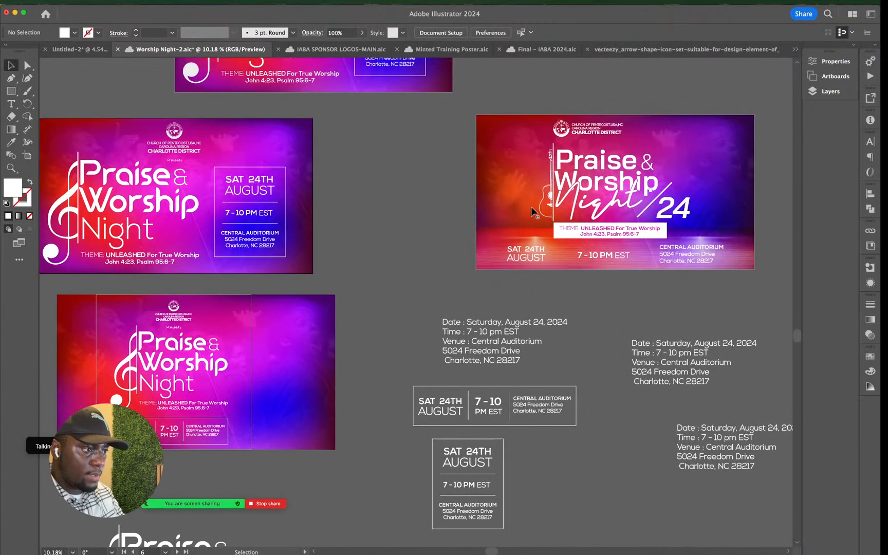
{"action": "scroll", "coordinate": [555, 169], "scroll_direction": "up", "scroll_amount": 5}
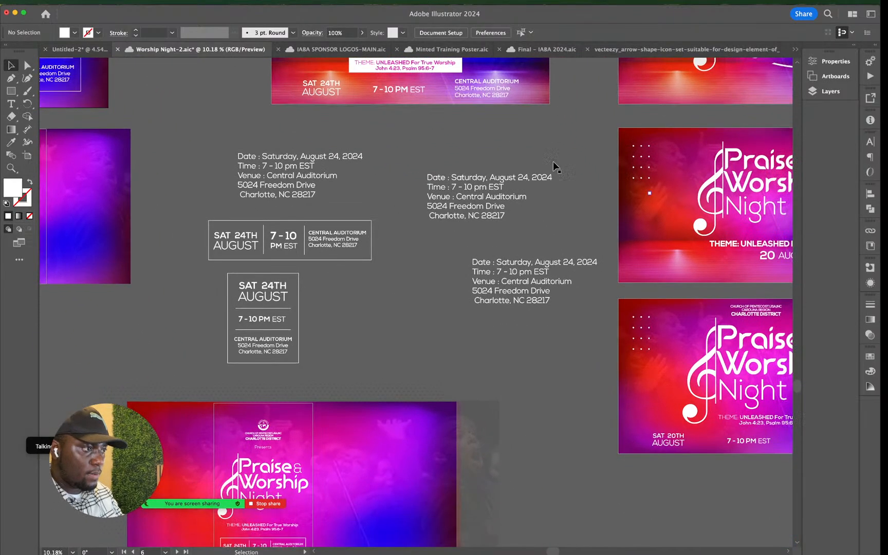
{"action": "double_click", "coordinate": [273, 176]}
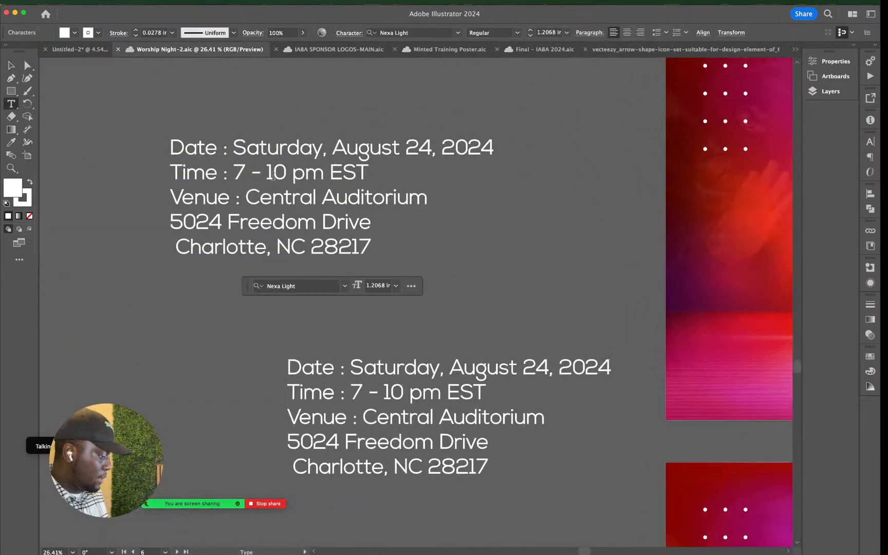
{"action": "key", "text": "super+a"}
{"action": "key", "text": "super+c"}
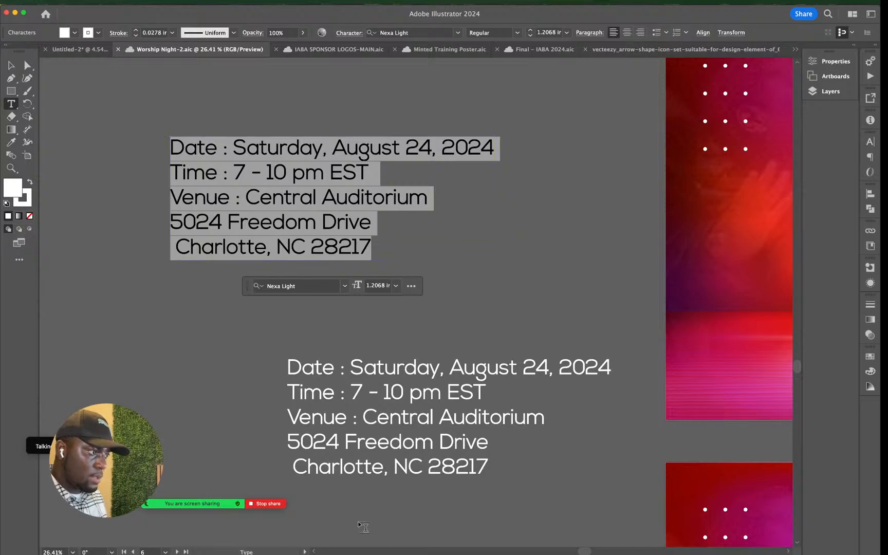
Step: Back in the Canva poster, duplicate the scripture line lower down near the left margin guide and select all the copy's text
{"action": "left_click", "coordinate": [281, 541]}
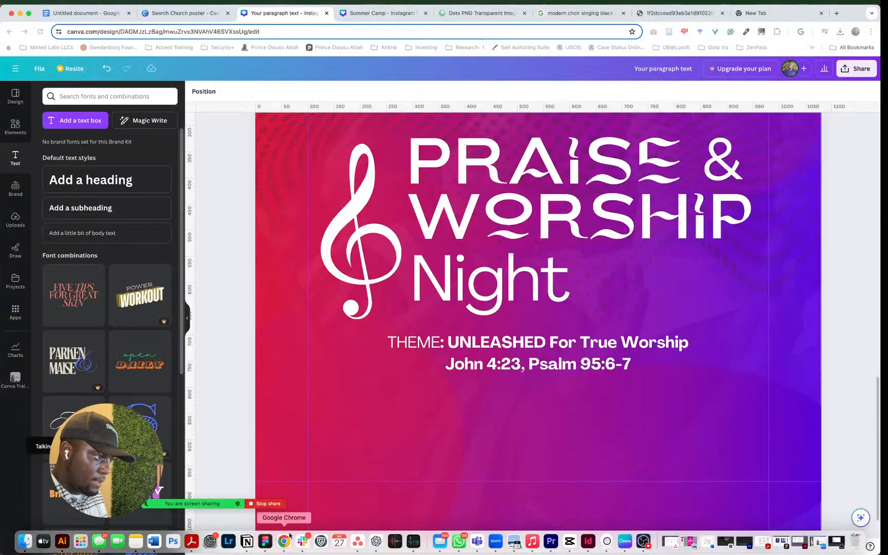
{"action": "scroll", "coordinate": [534, 372], "scroll_direction": "down", "scroll_amount": 2}
{"action": "left_click", "coordinate": [540, 330]}
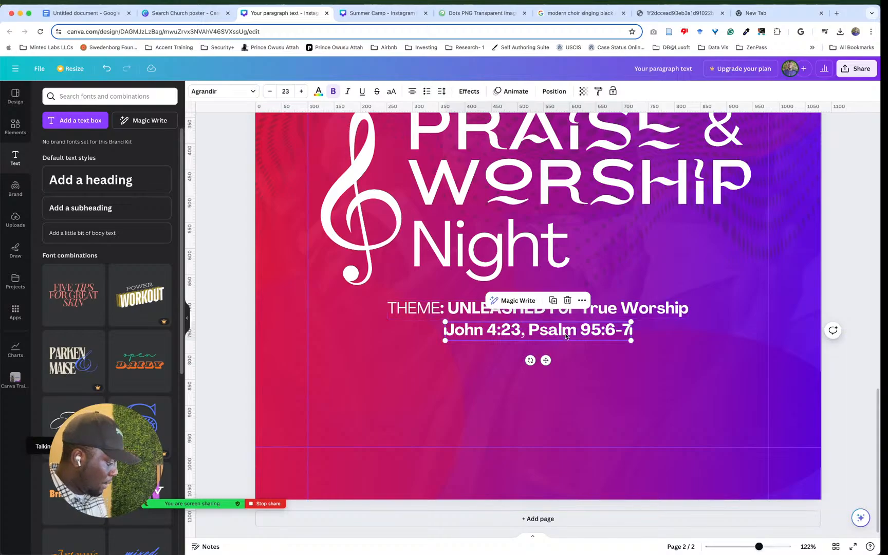
{"action": "left_click_drag", "start_coordinate": [566, 336], "coordinate": [424, 390]}
{"action": "double_click", "coordinate": [402, 387]}
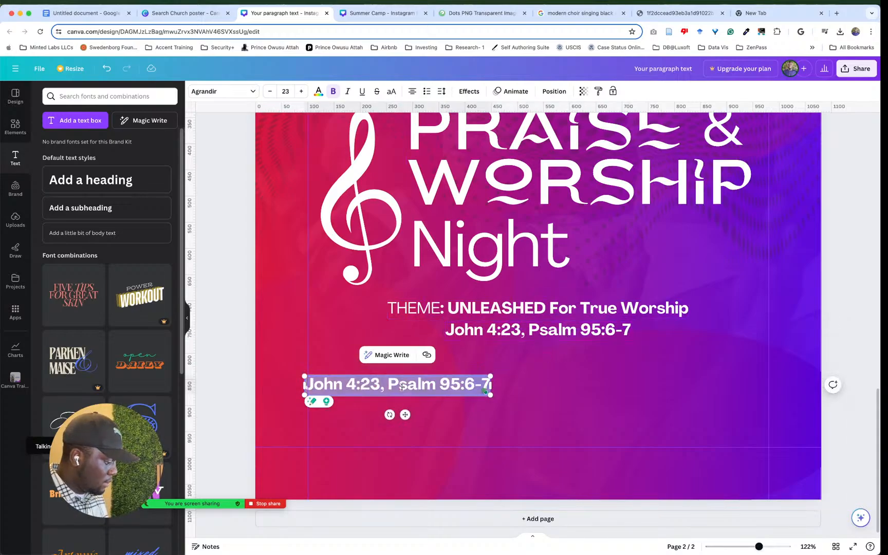
Step: Paste the event details into the blank browser tab's address field and copy them again as plain text
{"action": "left_click", "coordinate": [785, 9]}
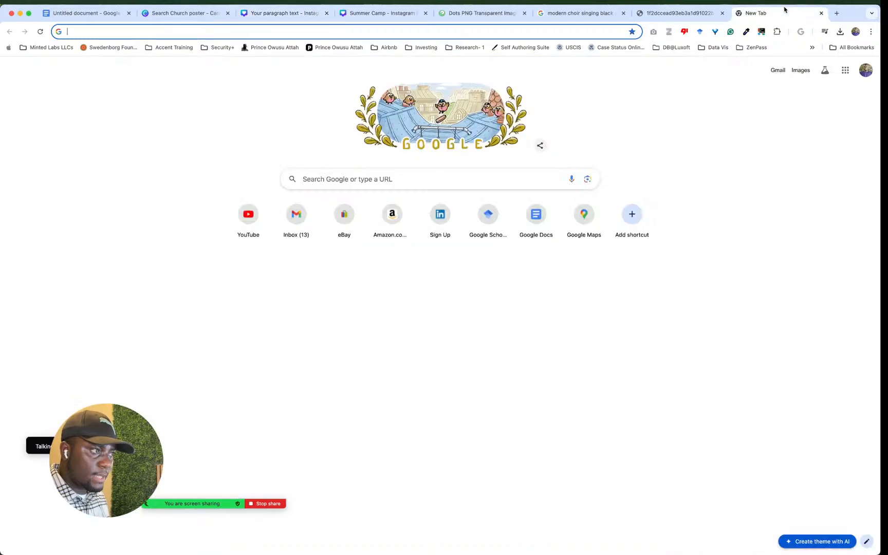
{"action": "key", "text": "super+v"}
{"action": "key", "text": "super+a"}
{"action": "key", "text": "super+c"}
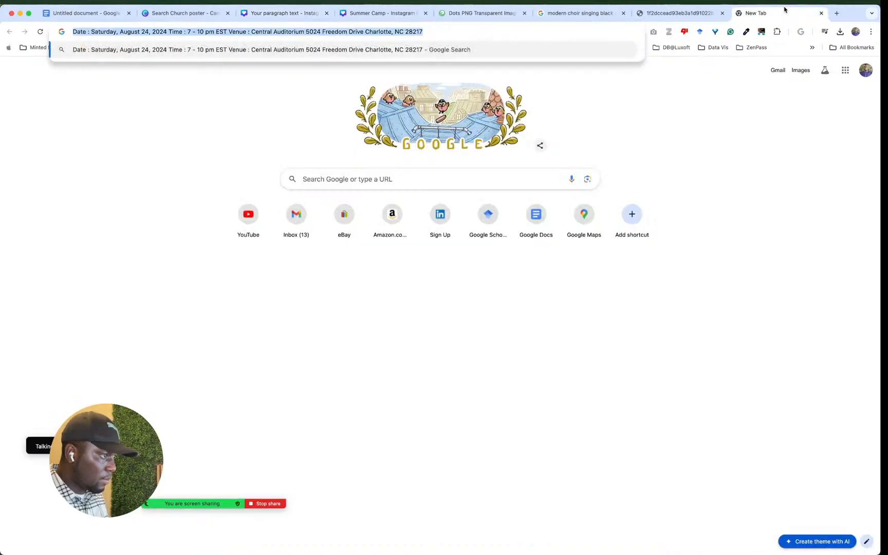
Step: Back in the Canva poster, replace the lower scripture copy's text with the copied event details and move the block toward the page's centre
{"action": "key", "text": "BackSpace"}
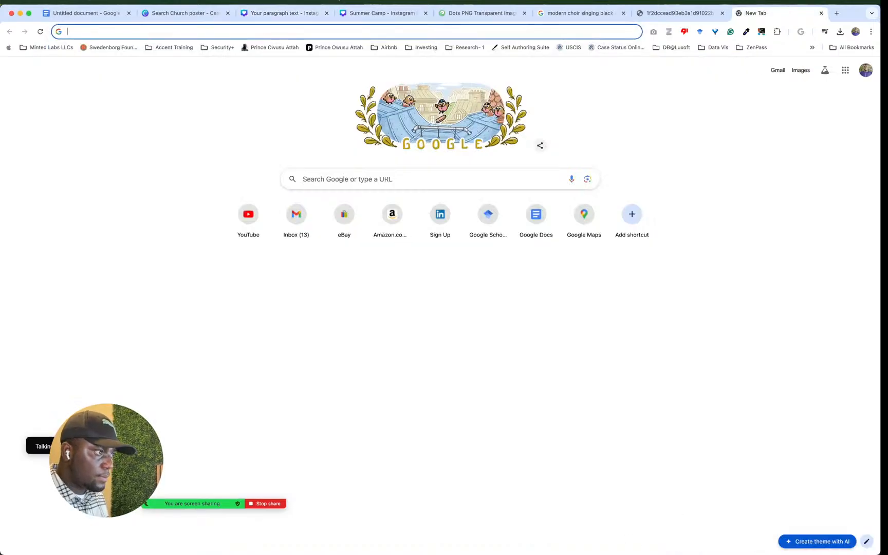
{"action": "left_click", "coordinate": [198, 13]}
{"action": "left_click", "coordinate": [273, 14]}
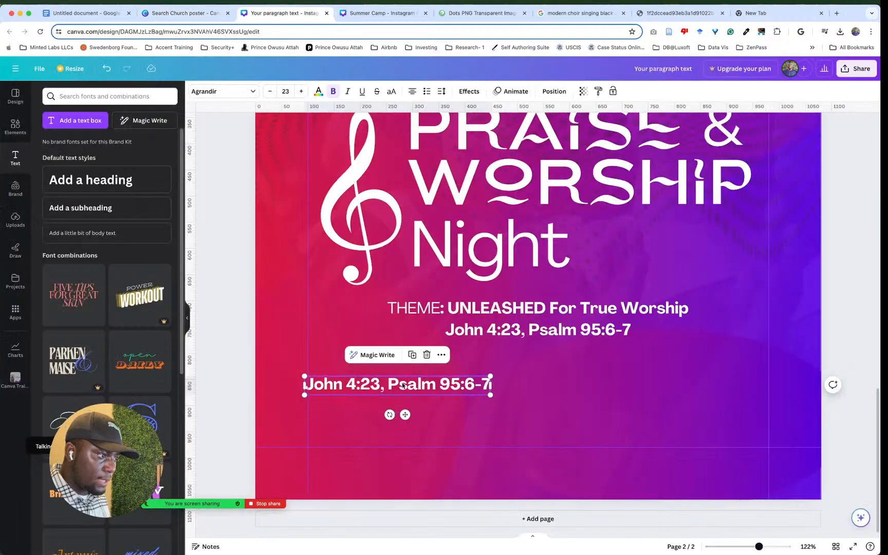
{"action": "triple_click", "coordinate": [404, 385]}
{"action": "key", "text": "super+v"}
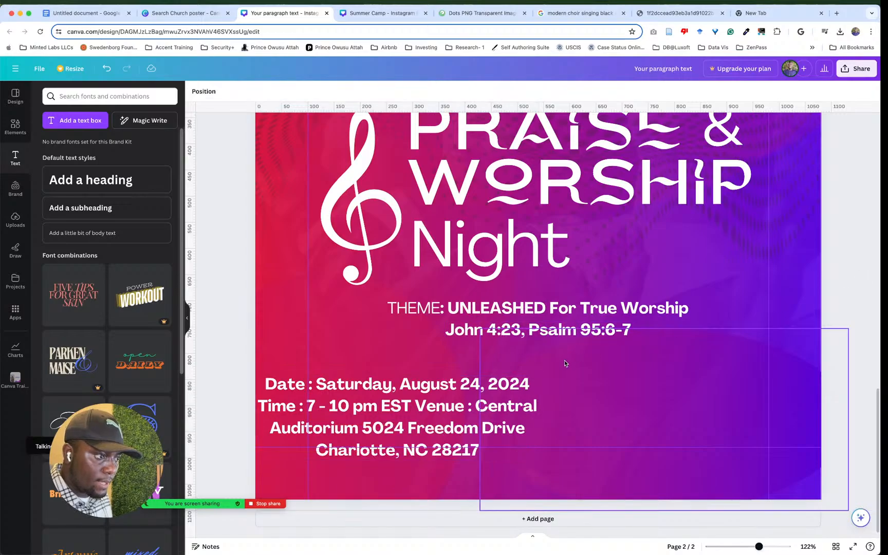
{"action": "left_click_drag", "start_coordinate": [428, 405], "coordinate": [553, 406]}
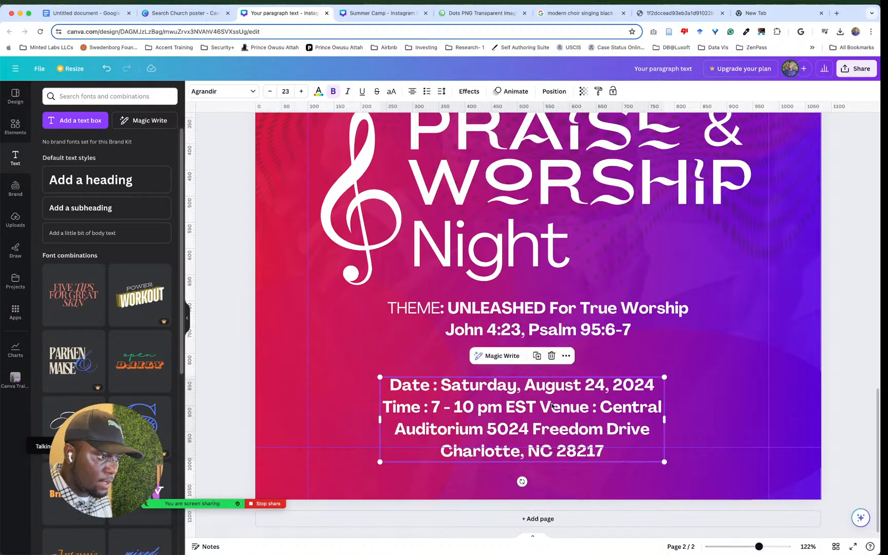
Step: Widen the event details block so it wraps onto two lines and stack two copies of it below
{"action": "double_click", "coordinate": [433, 388]}
{"action": "left_click", "coordinate": [498, 440]}
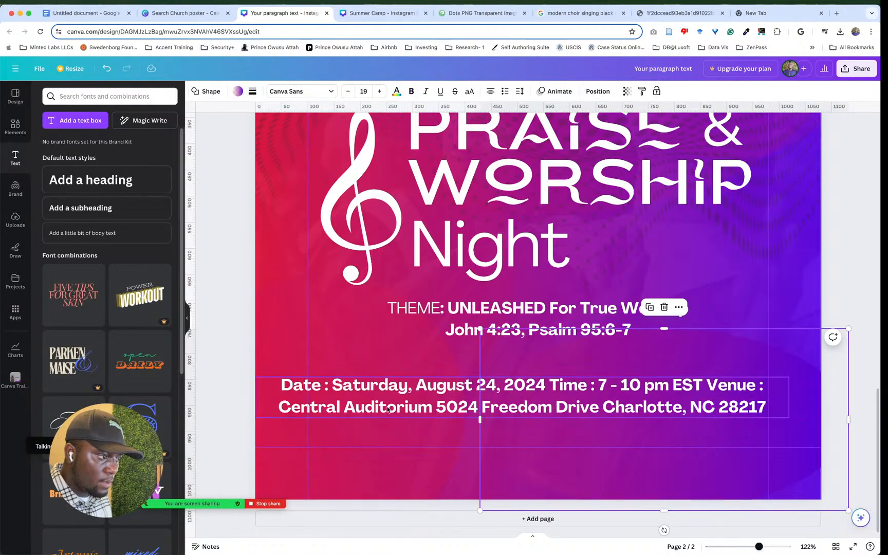
{"action": "left_click", "coordinate": [433, 401]}
{"action": "left_click_drag", "start_coordinate": [433, 401], "coordinate": [440, 464]}
{"action": "left_click", "coordinate": [439, 391]}
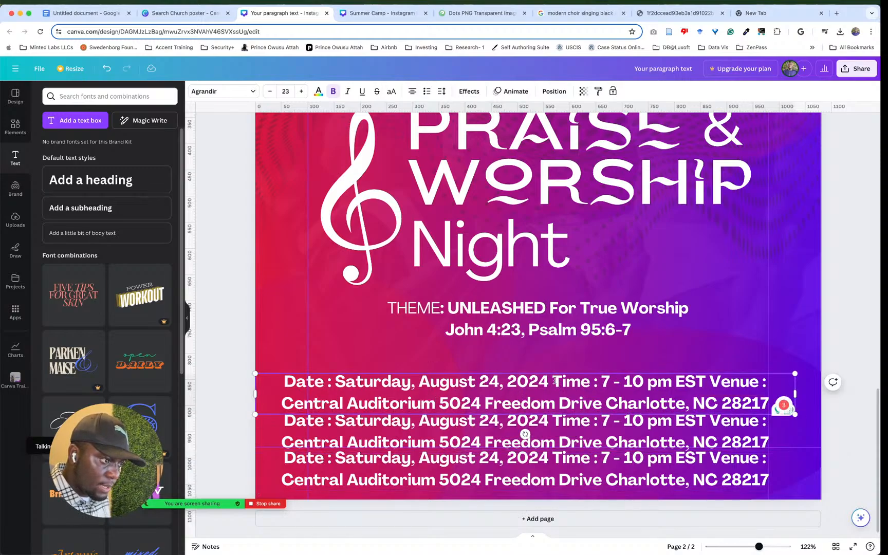
Step: Trim the upper details block to "Date : Saturday, August 24, 2024" and the middle one to "Time : 7 - 10 pm EST"
{"action": "left_click_drag", "start_coordinate": [555, 381], "coordinate": [772, 406]}
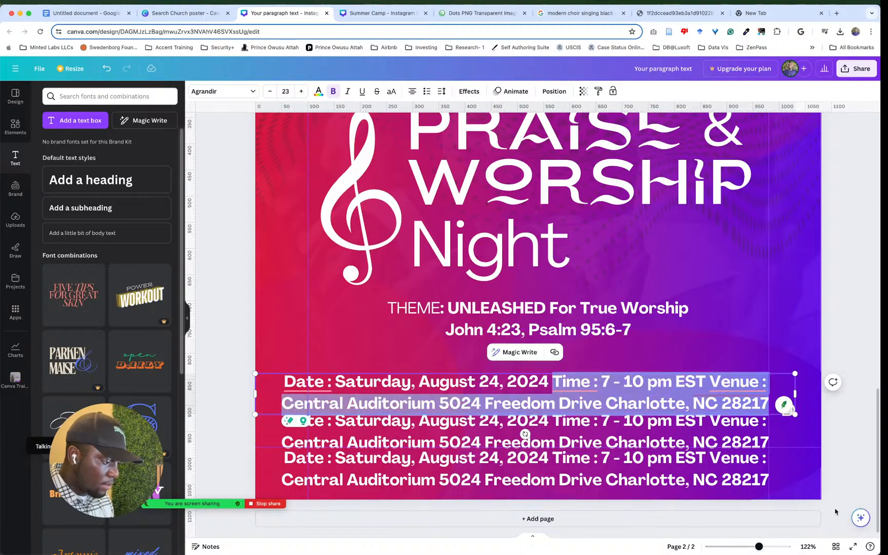
{"action": "key", "text": "BackSpace"}
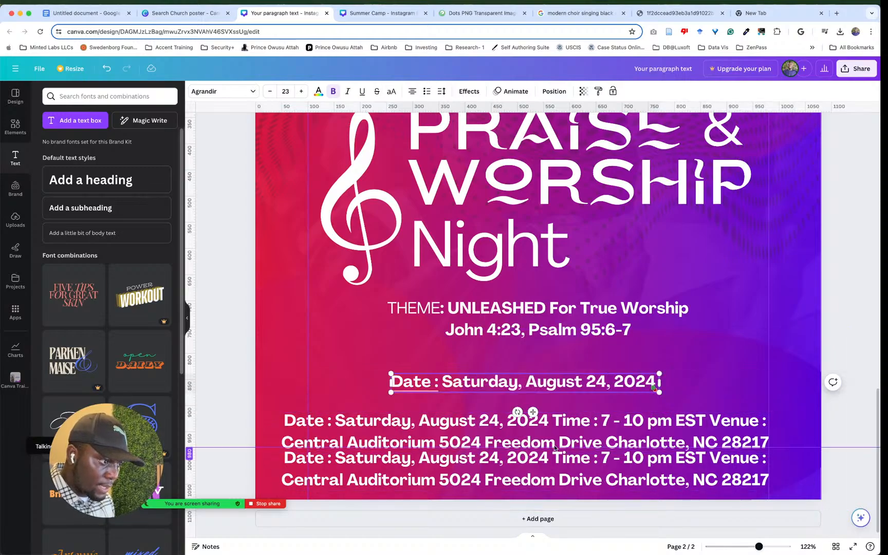
{"action": "left_click", "coordinate": [552, 421]}
{"action": "left_click_drag", "start_coordinate": [554, 422], "coordinate": [304, 423]}
{"action": "double_click", "coordinate": [549, 421]}
{"action": "left_click", "coordinate": [549, 421]}
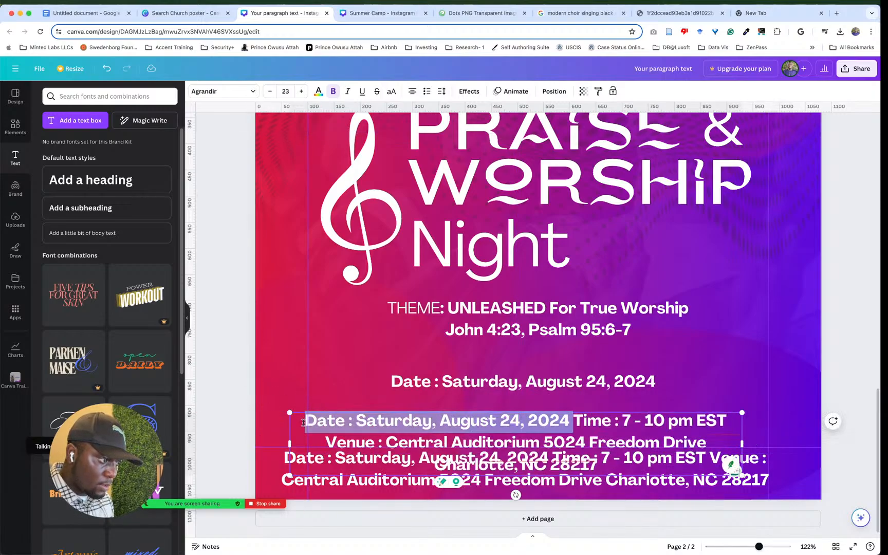
{"action": "key", "text": "BackSpace"}
{"action": "mouse_move", "coordinate": [482, 429]}
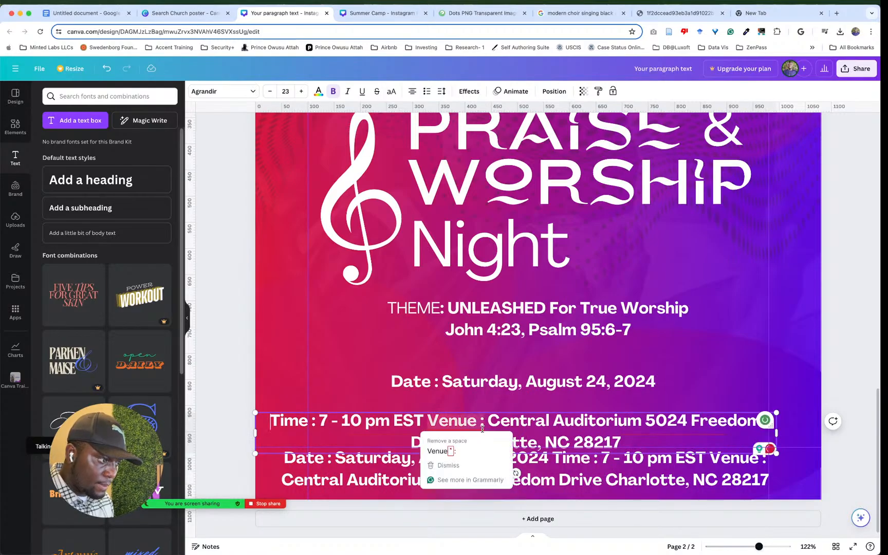
{"action": "left_click_drag", "start_coordinate": [429, 415], "coordinate": [511, 472]}
{"action": "key", "text": "BackSpace"}
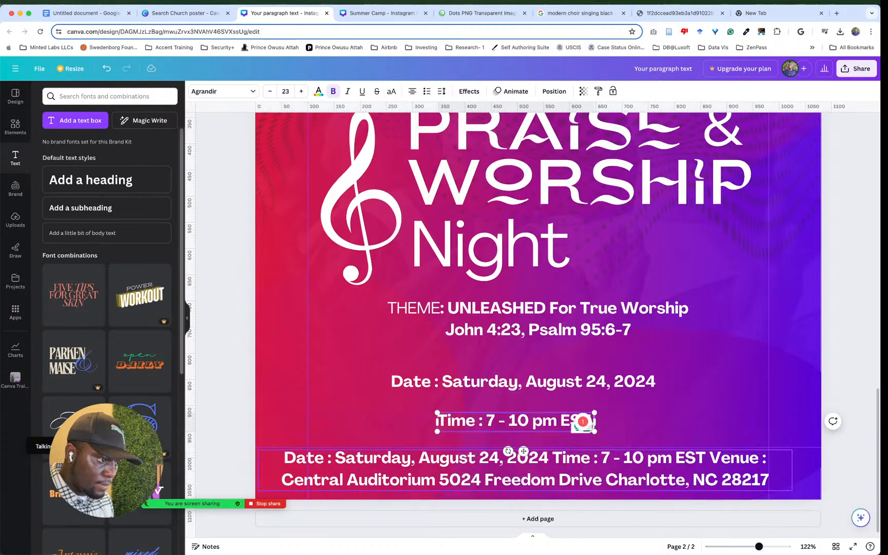
Step: Trim the lowest details block so only the venue name and address remain
{"action": "left_click", "coordinate": [395, 452]}
{"action": "left_click", "coordinate": [395, 452]}
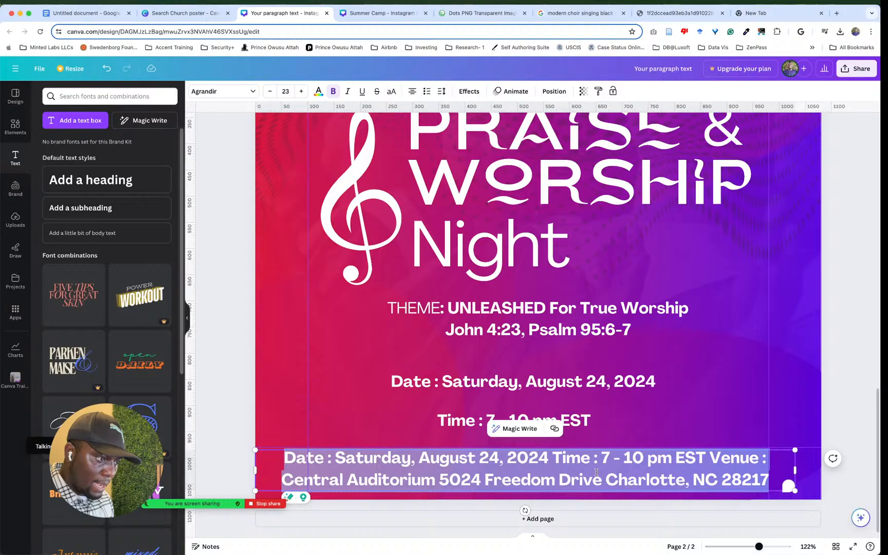
{"action": "left_click", "coordinate": [710, 458]}
{"action": "left_click_drag", "start_coordinate": [710, 457], "coordinate": [289, 457]}
{"action": "key", "text": "BackSpace"}
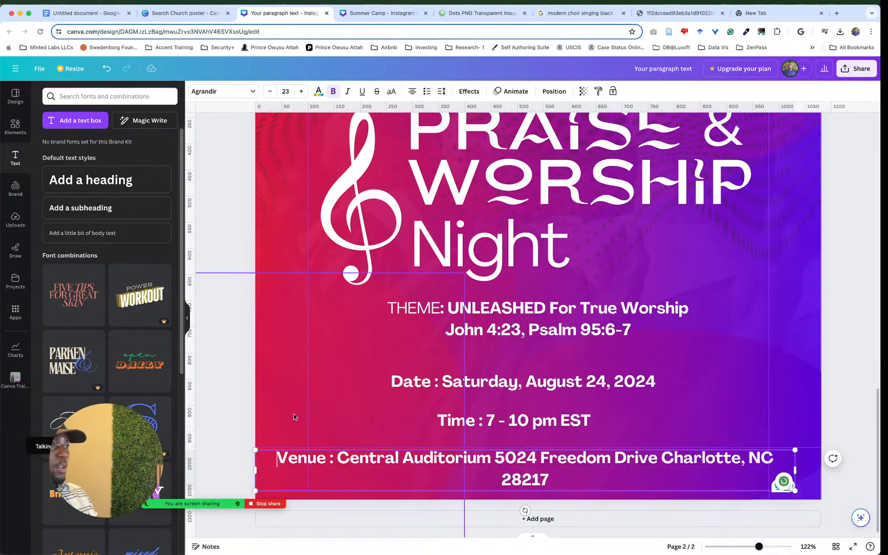
{"action": "left_click", "coordinate": [222, 195]}
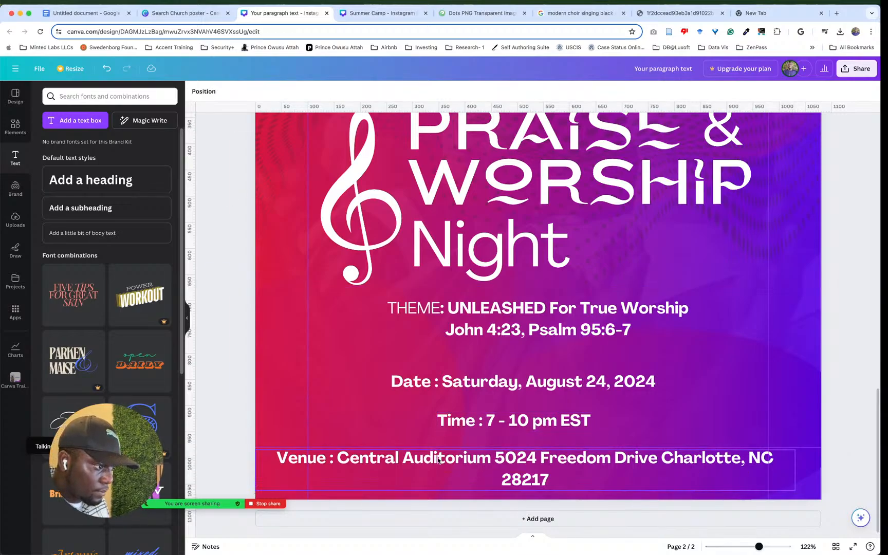
Step: Narrow the venue block, place it to the right of the time line, and remove its "Venue :" label
{"action": "left_click", "coordinate": [368, 470]}
{"action": "left_click_drag", "start_coordinate": [252, 471], "coordinate": [589, 470]}
{"action": "left_click_drag", "start_coordinate": [681, 458], "coordinate": [644, 397]}
{"action": "double_click", "coordinate": [715, 404]}
{"action": "key", "text": "BackSpace"}
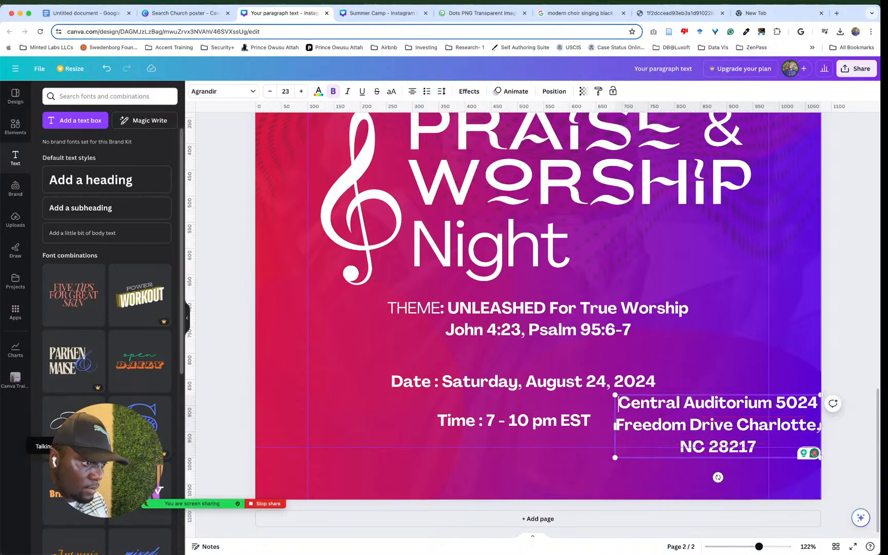
Step: Break the venue text after "Central Auditorium" so the street address starts on its own line
{"action": "mouse_move", "coordinate": [748, 409]}
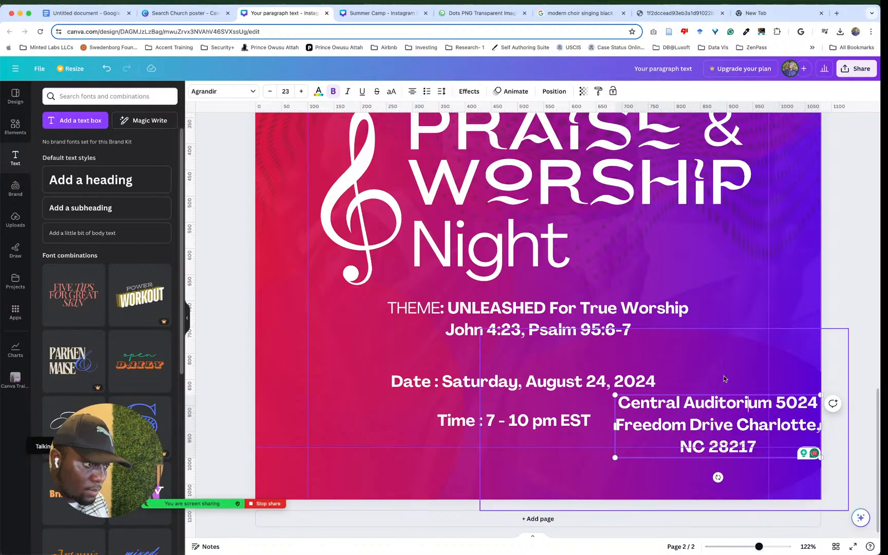
{"action": "left_click", "coordinate": [777, 402]}
{"action": "key", "text": "Return"}
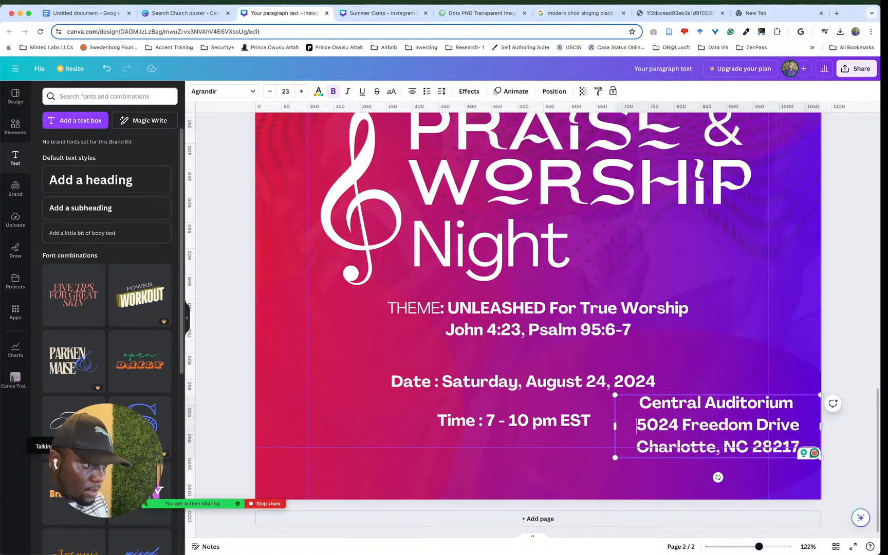
{"action": "left_click", "coordinate": [754, 374]}
{"action": "left_click", "coordinate": [576, 390]}
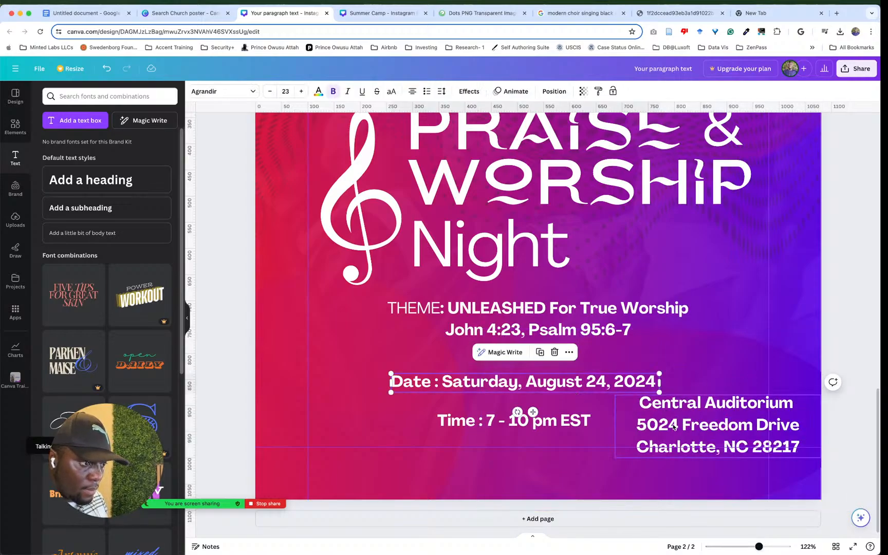
Step: Set the venue block's font size to 19
{"action": "left_click", "coordinate": [663, 411]}
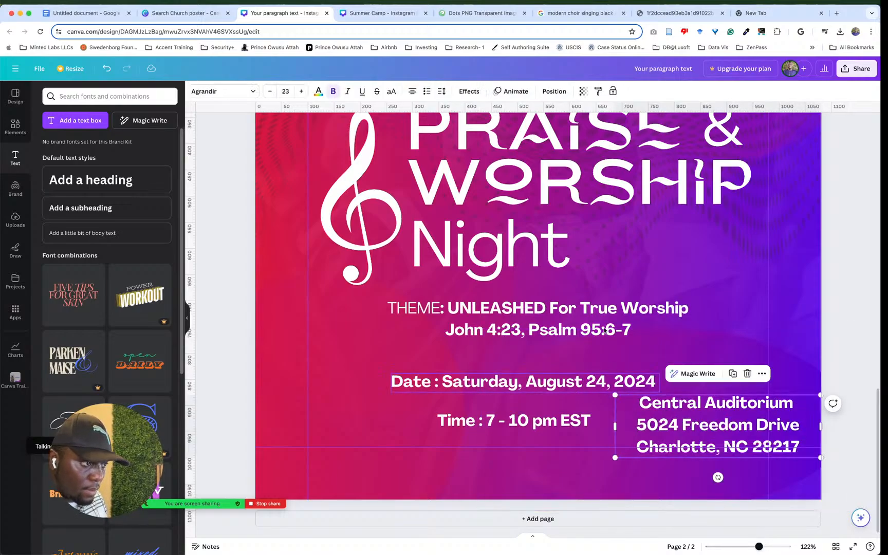
{"action": "left_click", "coordinate": [258, 92]}
{"action": "left_click", "coordinate": [269, 92]}
{"action": "left_click", "coordinate": [270, 92]}
{"action": "left_click", "coordinate": [270, 92]}
{"action": "left_click", "coordinate": [270, 92]}
{"action": "left_click", "coordinate": [270, 92]}
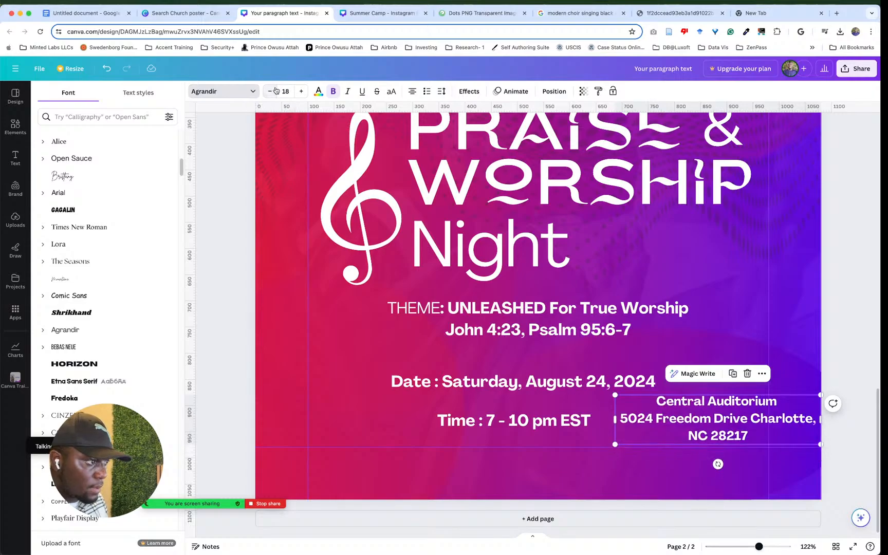
{"action": "left_click", "coordinate": [302, 91]}
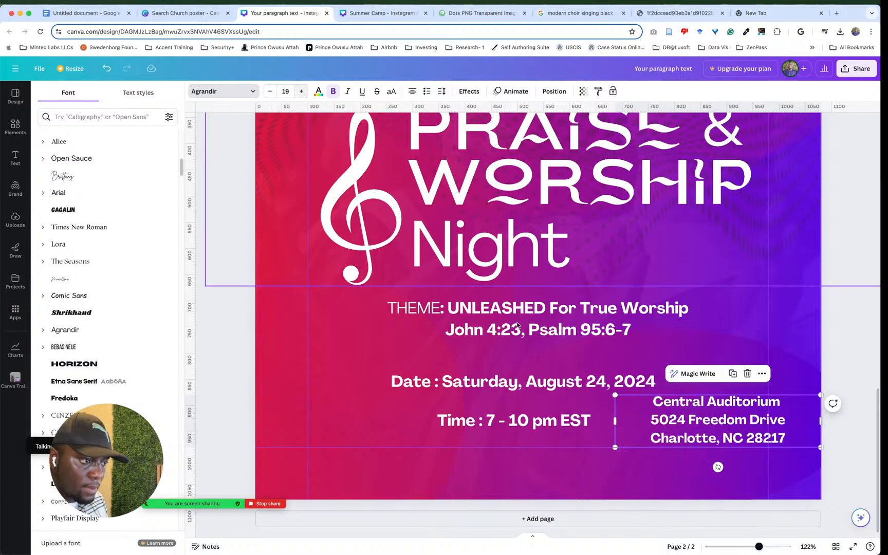
Step: Narrow the date and time blocks to two lines each and place them in a row with the venue, date at the left and time between
{"action": "left_click", "coordinate": [543, 383]}
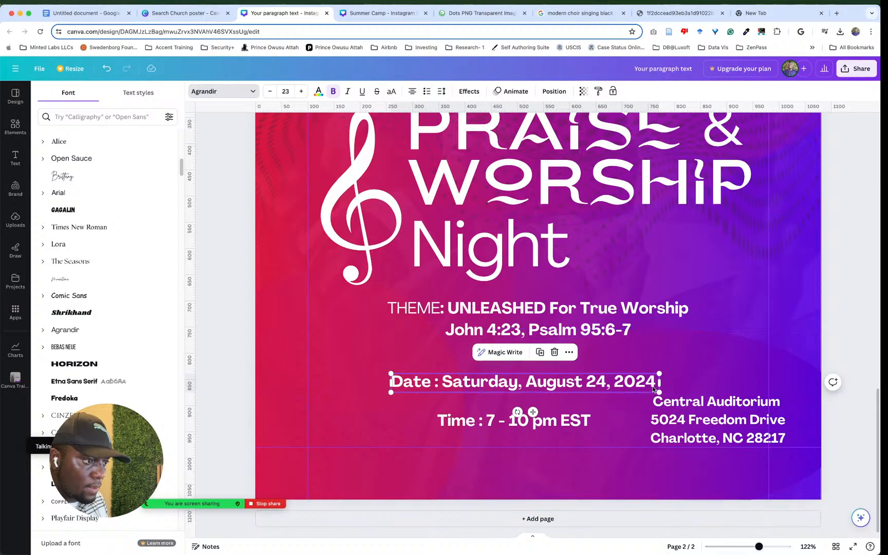
{"action": "left_click_drag", "start_coordinate": [660, 383], "coordinate": [537, 390]}
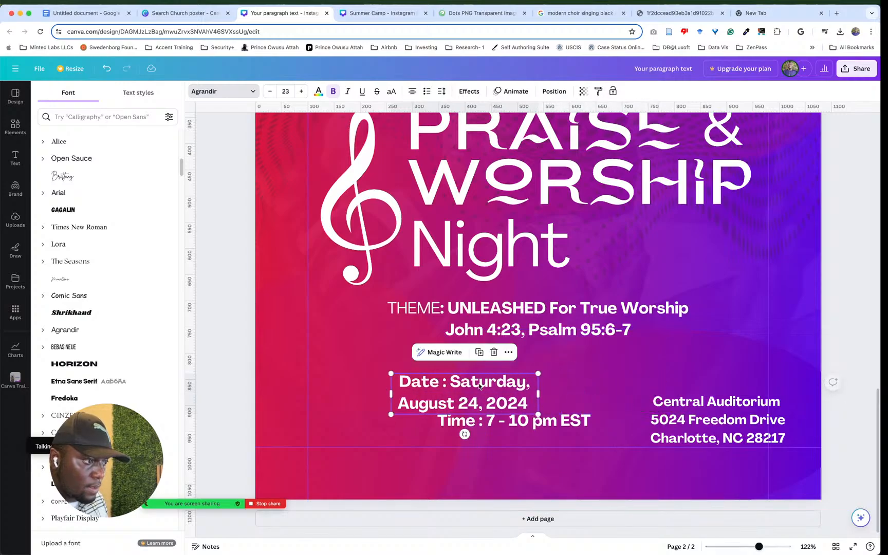
{"action": "left_click_drag", "start_coordinate": [481, 387], "coordinate": [375, 415]}
{"action": "left_click", "coordinate": [473, 423]}
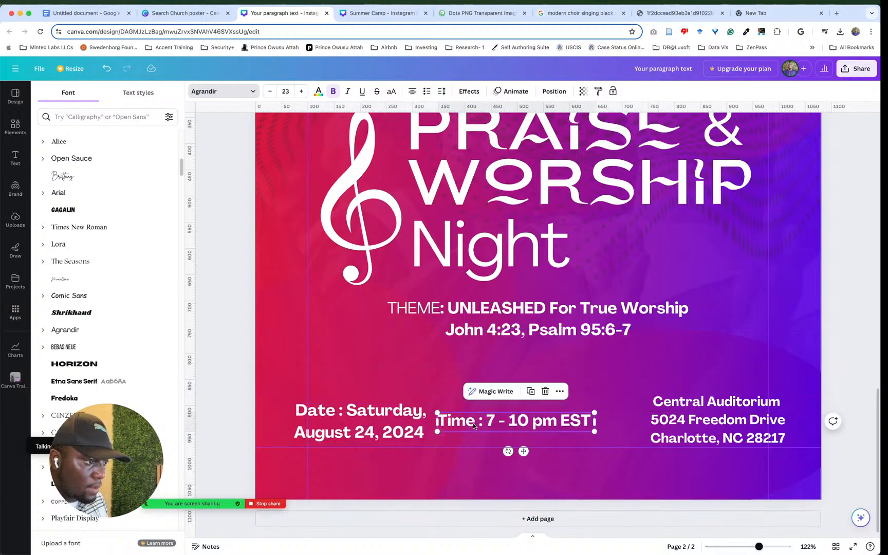
{"action": "left_click_drag", "start_coordinate": [539, 427], "coordinate": [567, 417]}
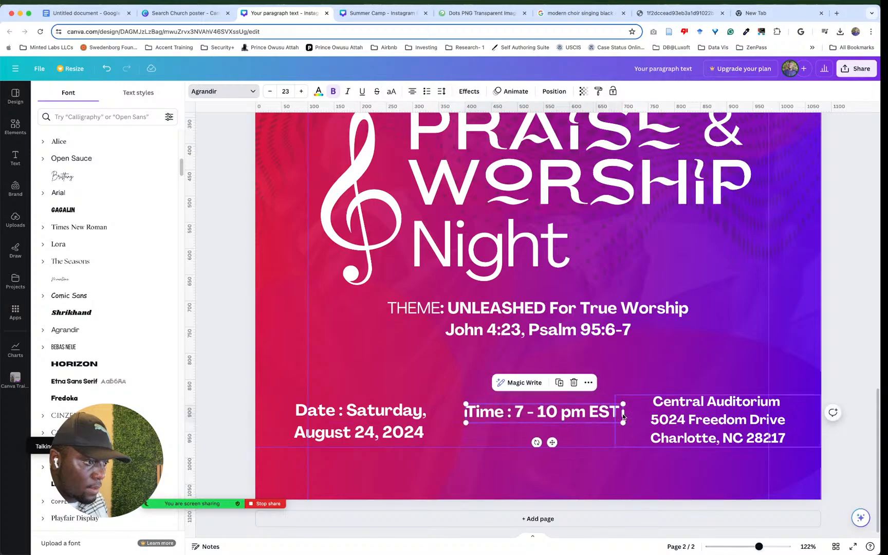
{"action": "left_click_drag", "start_coordinate": [623, 415], "coordinate": [563, 414]}
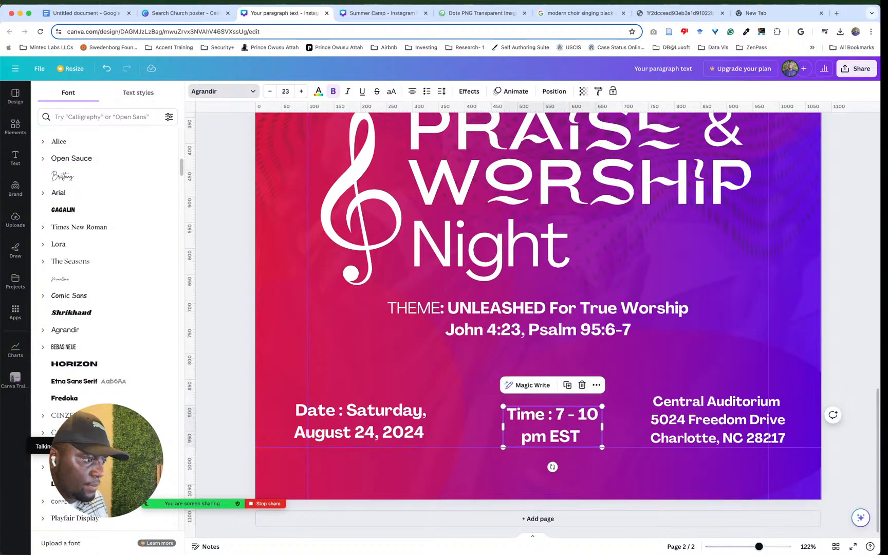
Step: Switch to Zoom and check the running meeting's participants list, then close the list
{"action": "mouse_move", "coordinate": [467, 546]}
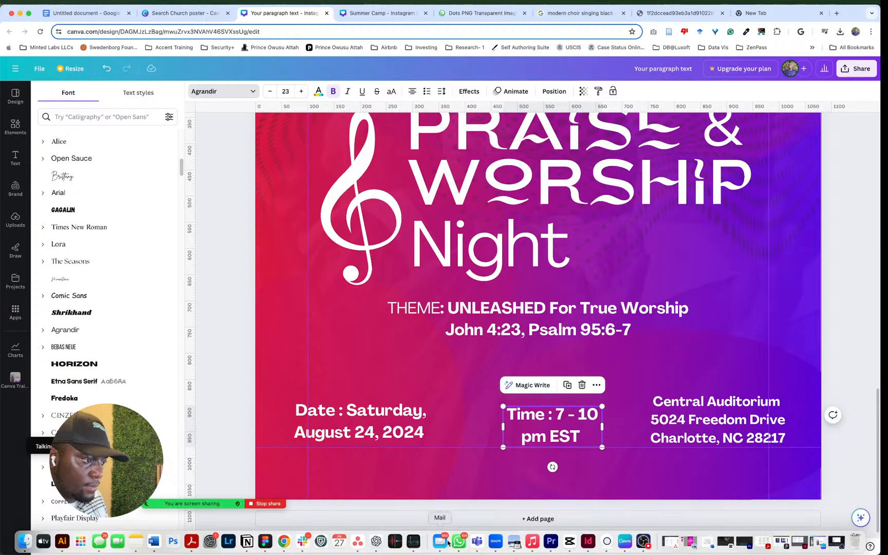
{"action": "left_click", "coordinate": [496, 540]}
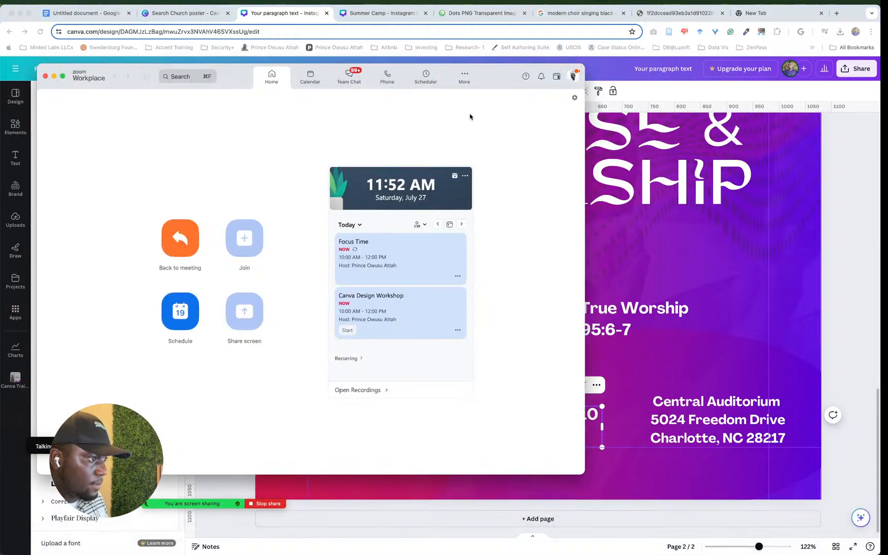
{"action": "key", "text": "ctrl+Up"}
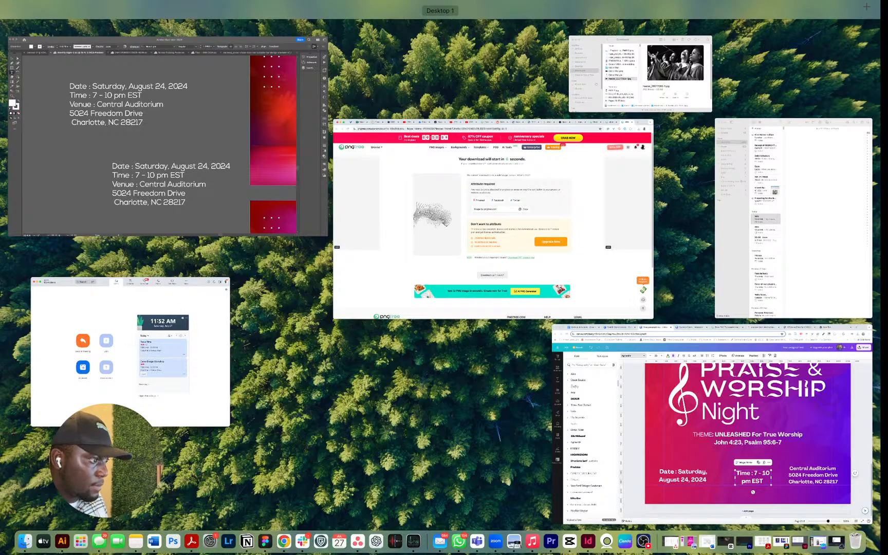
{"action": "left_click", "coordinate": [495, 363]}
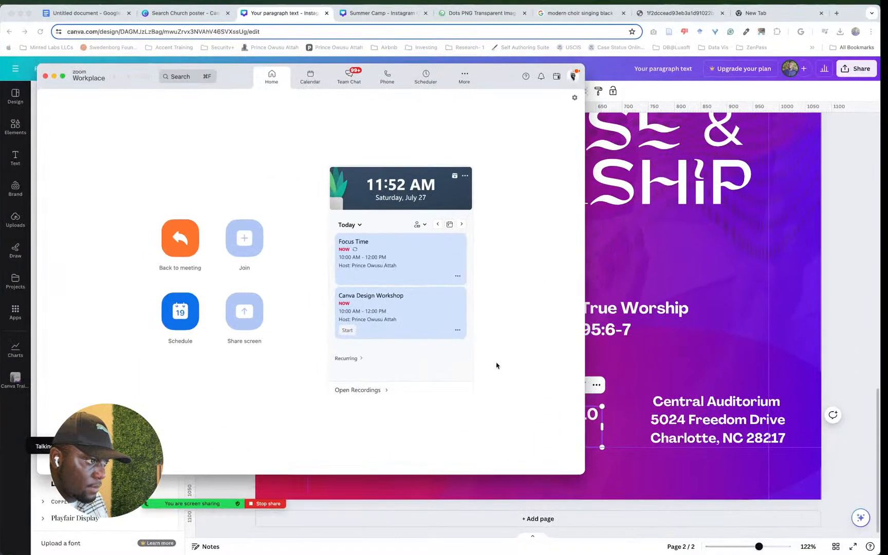
{"action": "mouse_move", "coordinate": [607, 554]}
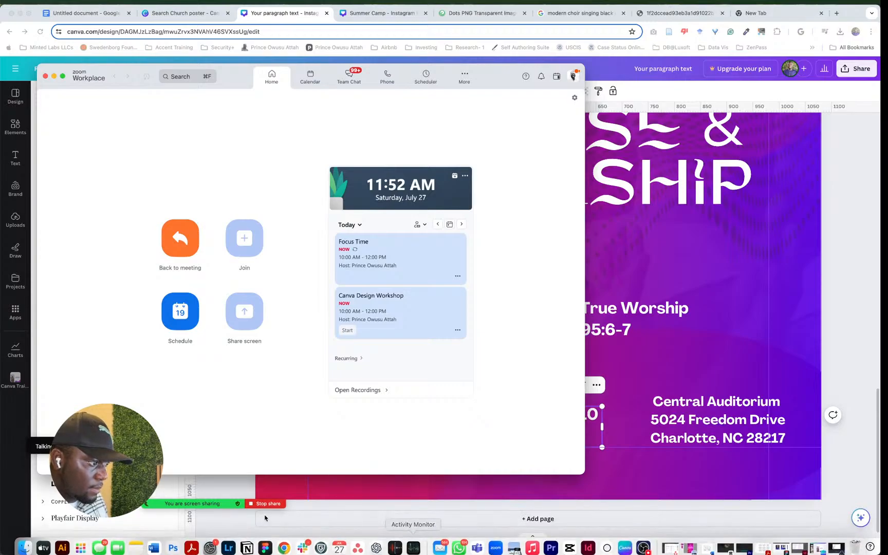
{"action": "mouse_move", "coordinate": [209, 508]}
{"action": "left_click", "coordinate": [155, 486]}
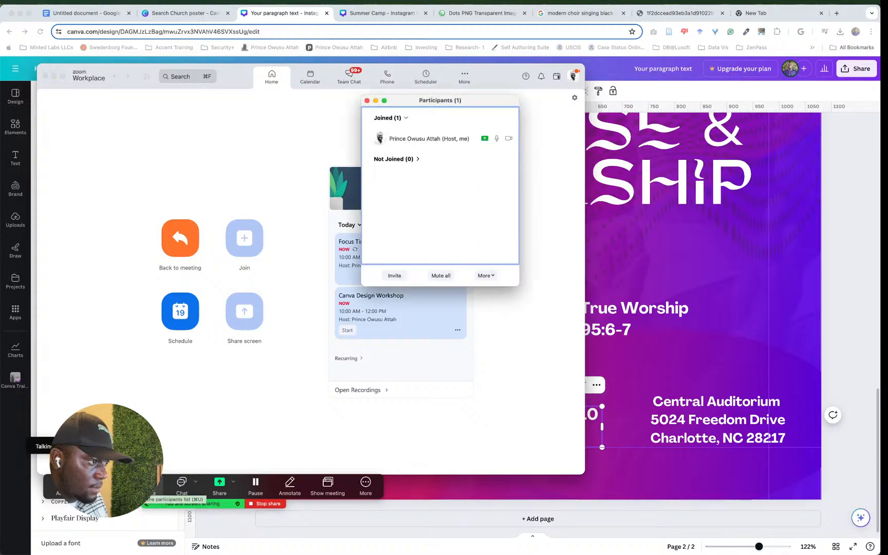
{"action": "left_click", "coordinate": [367, 101]}
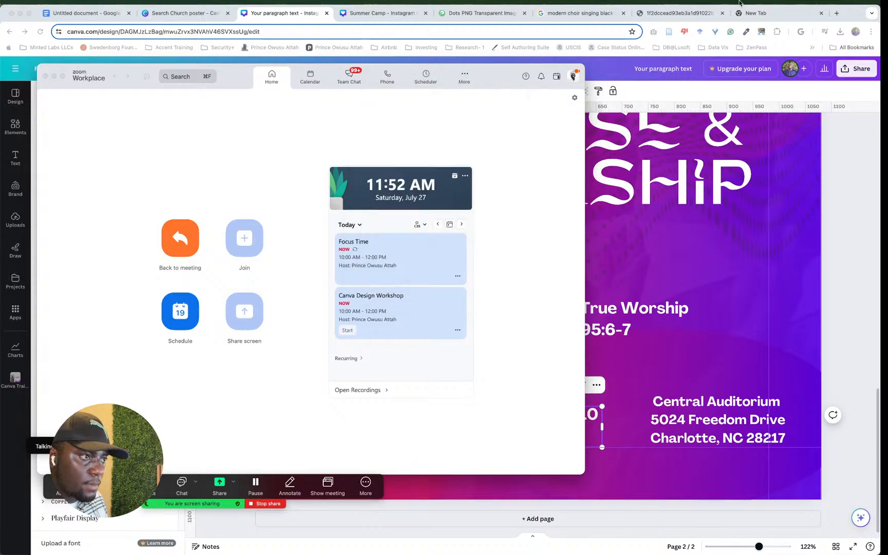
Step: Return to Chrome's blank tab and switch to the browser profile "we"
{"action": "left_click", "coordinate": [745, 23]}
{"action": "left_click", "coordinate": [773, 13]}
{"action": "left_click", "coordinate": [857, 32]}
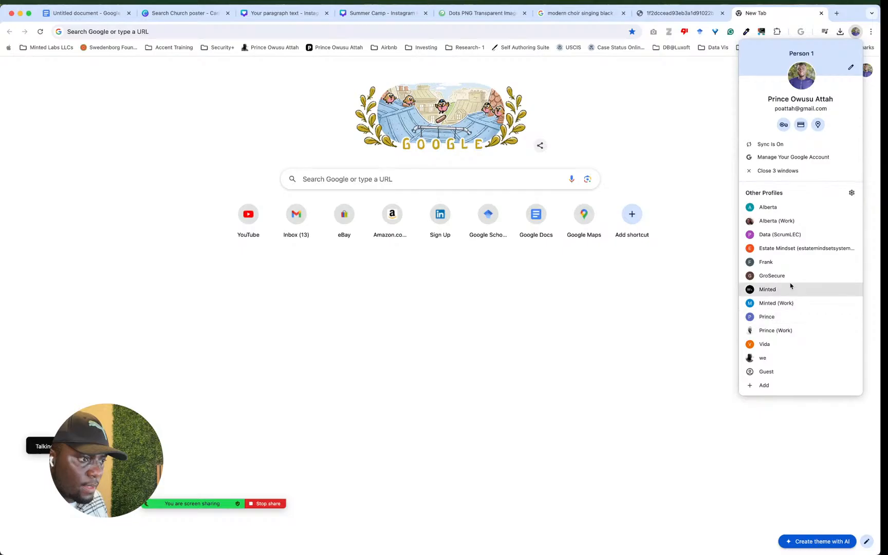
{"action": "left_click", "coordinate": [762, 359]}
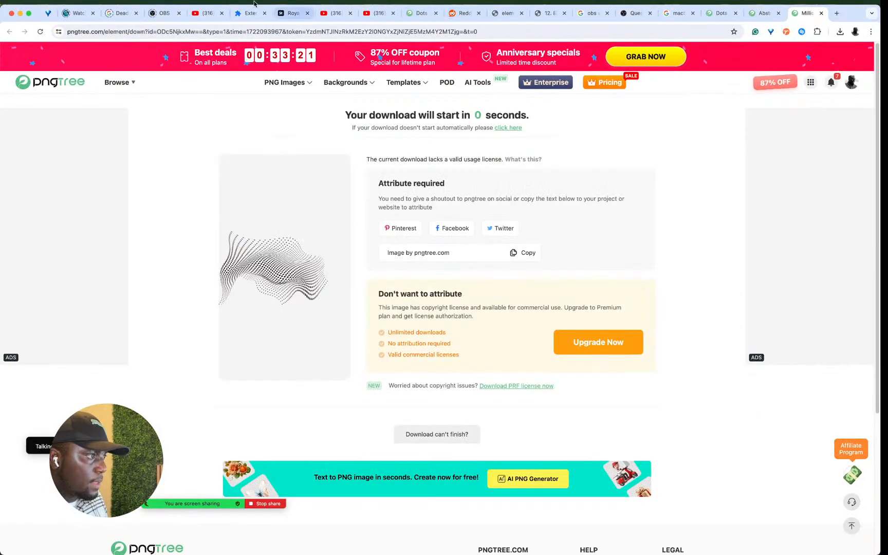
Step: Switch to the browser profile that holds the poster and open its "Your paragraph text" Canva design
{"action": "left_click", "coordinate": [856, 31]}
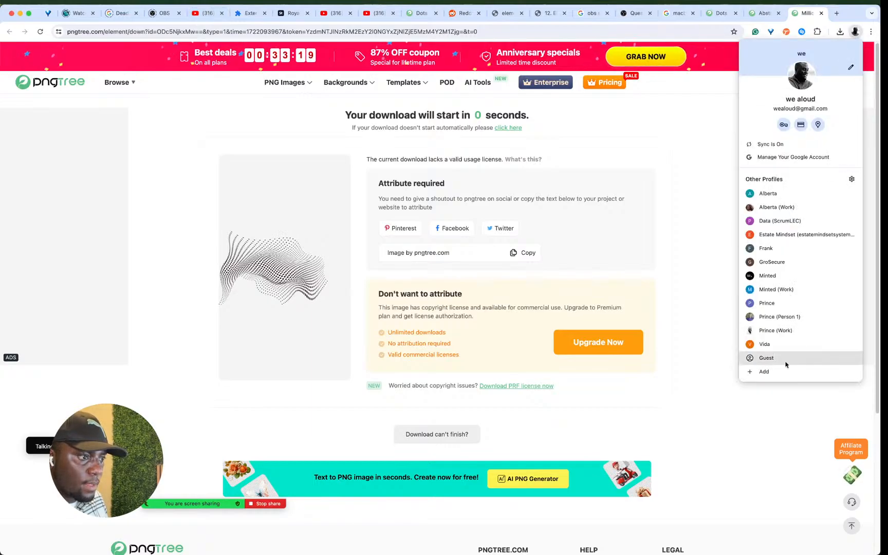
{"action": "left_click", "coordinate": [778, 319]}
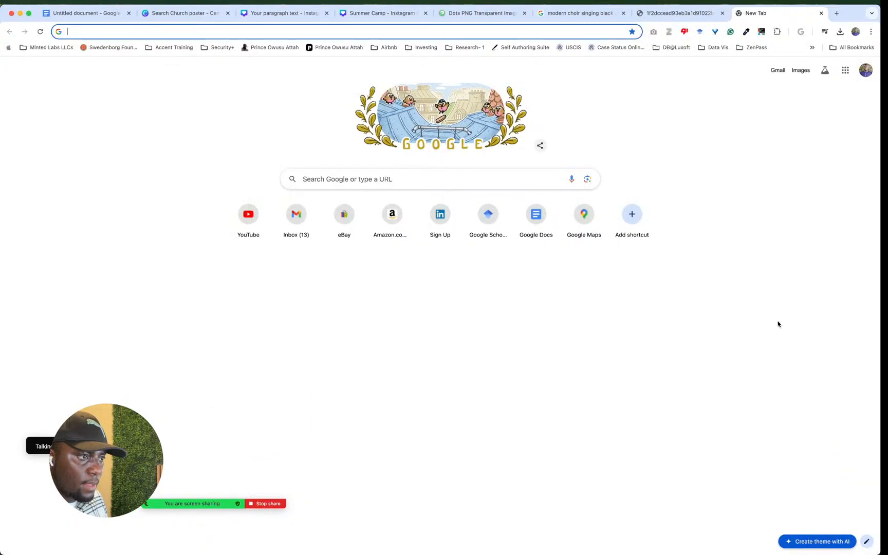
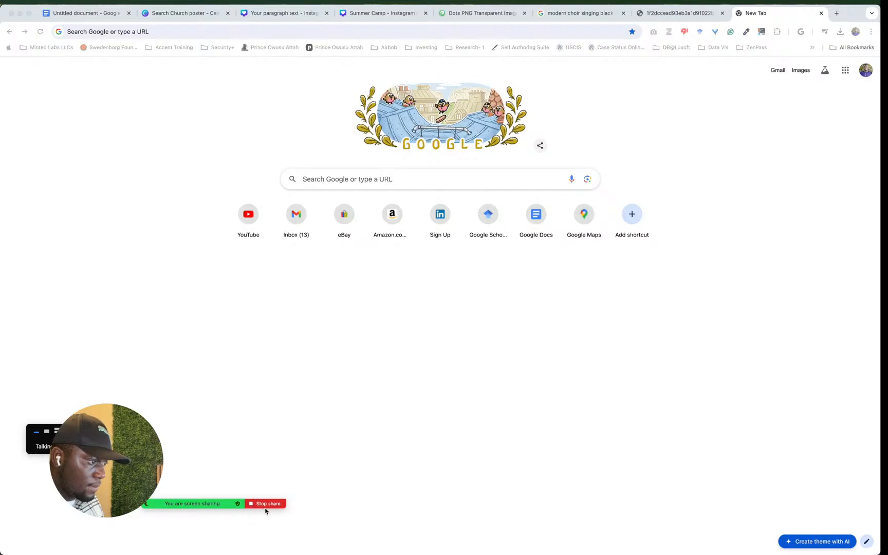
{"action": "left_click", "coordinate": [256, 14]}
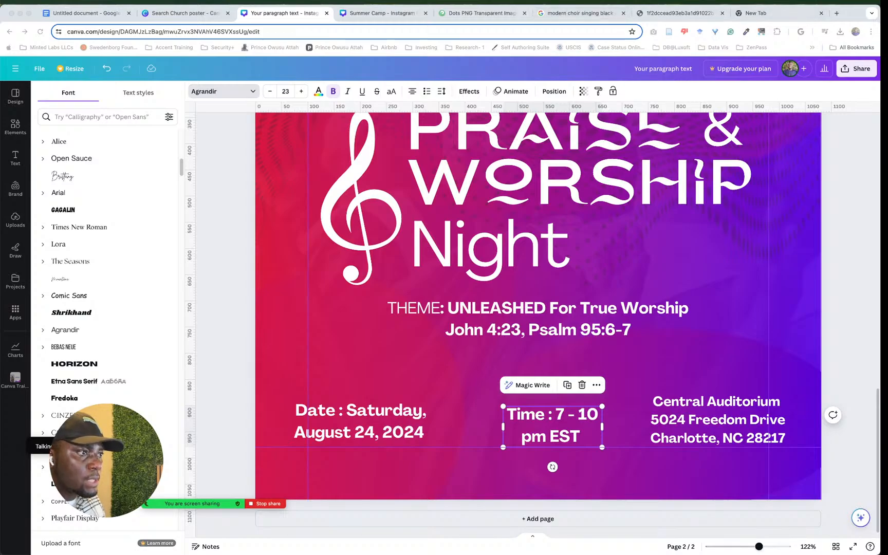
Step: Look through the open browser windows via the Pngtree download page and bring up the "(20) Canva Beginner Training - YouTube" window
{"action": "key", "text": "ctrl+Up"}
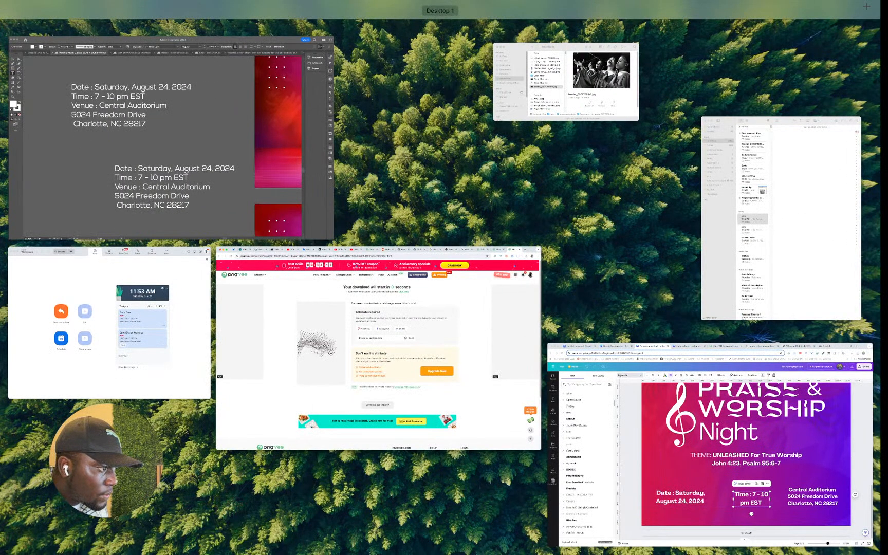
{"action": "left_click", "coordinate": [367, 318]}
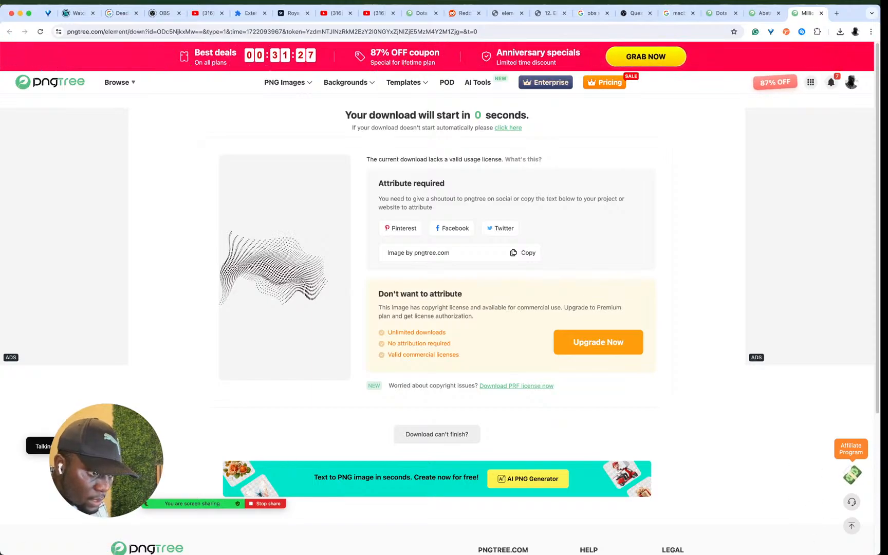
{"action": "mouse_move", "coordinate": [837, 553]}
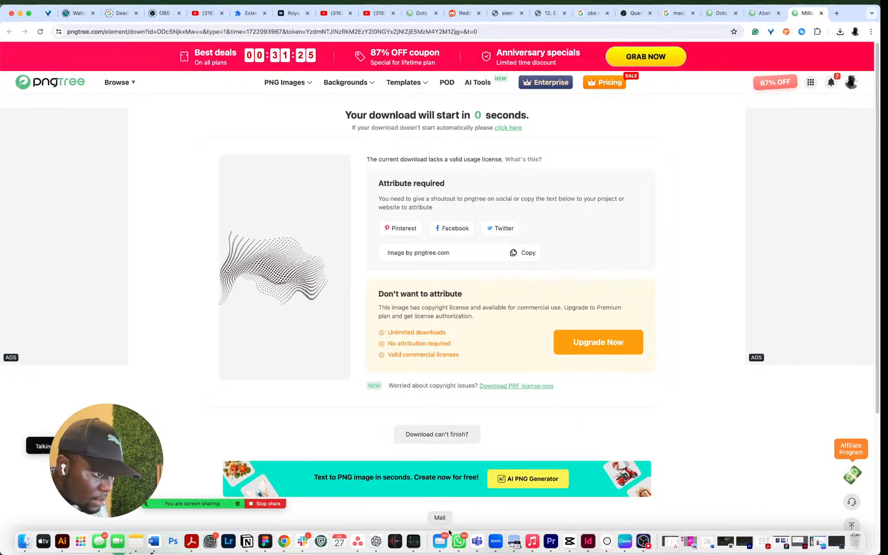
{"action": "right_click", "coordinate": [283, 545]}
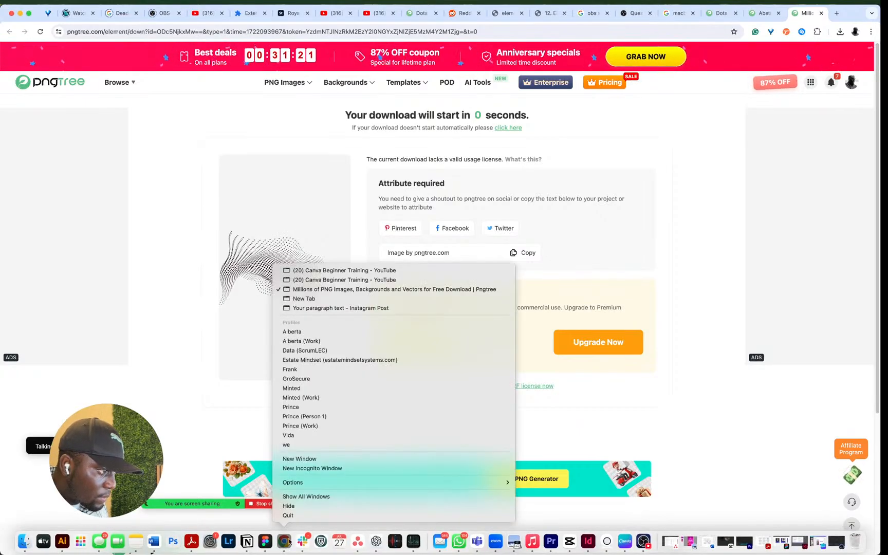
{"action": "left_click", "coordinate": [360, 280]}
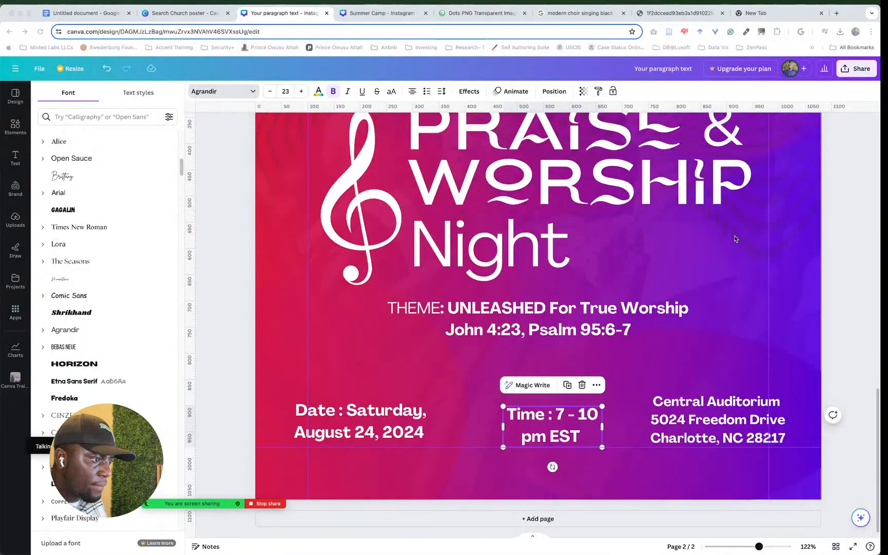
Step: Move the date block slightly right on the poster so its left edge meets the left margin guide
{"action": "left_click", "coordinate": [843, 242]}
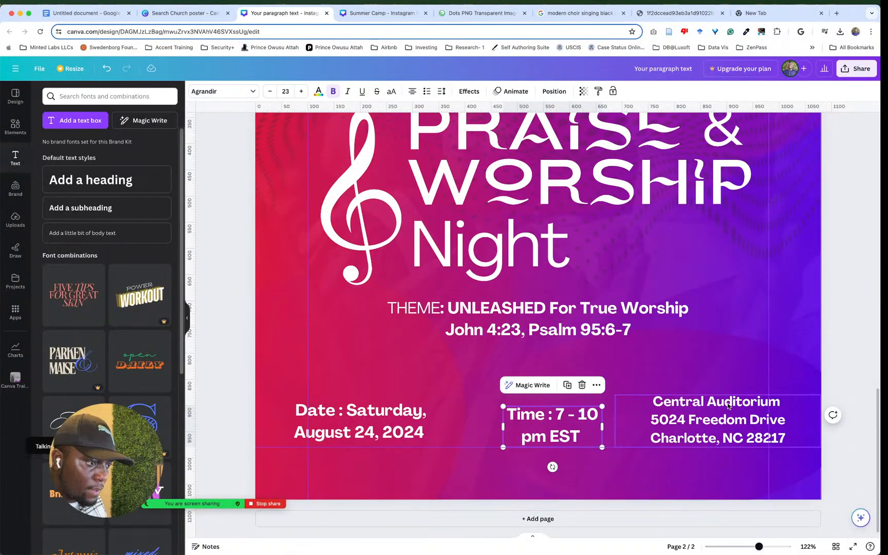
{"action": "left_click", "coordinate": [728, 406]}
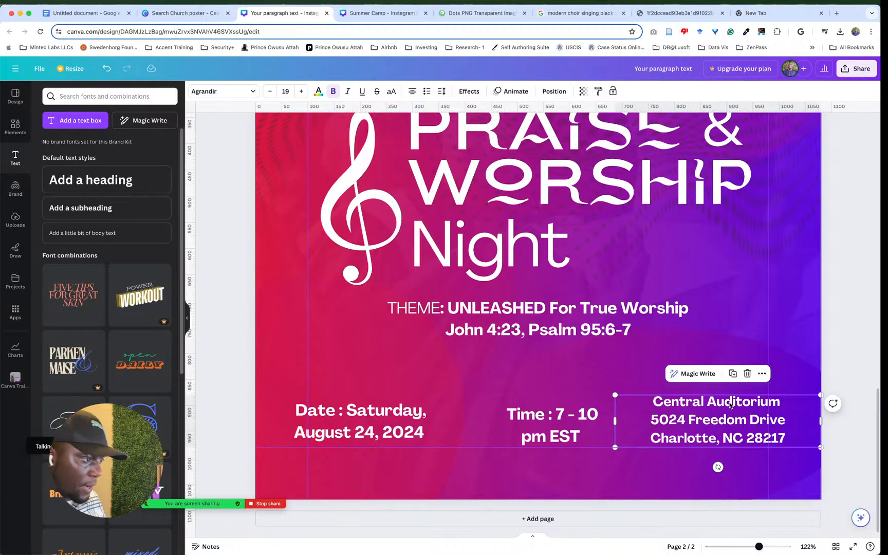
{"action": "left_click", "coordinate": [410, 436]}
{"action": "left_click_drag", "start_coordinate": [375, 433], "coordinate": [396, 435]}
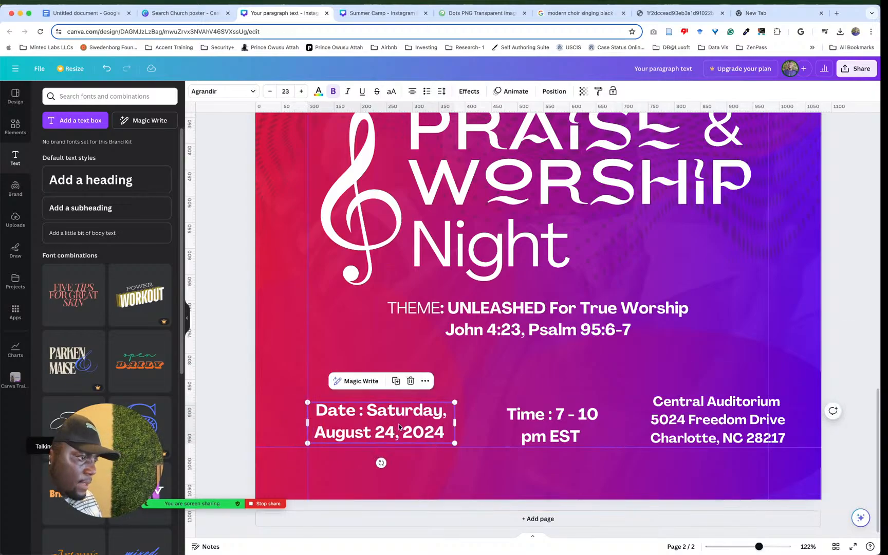
Step: Nudge the venue block slightly left, keeping it level with the date and time blocks
{"action": "left_click", "coordinate": [553, 425]}
{"action": "left_click", "coordinate": [736, 432]}
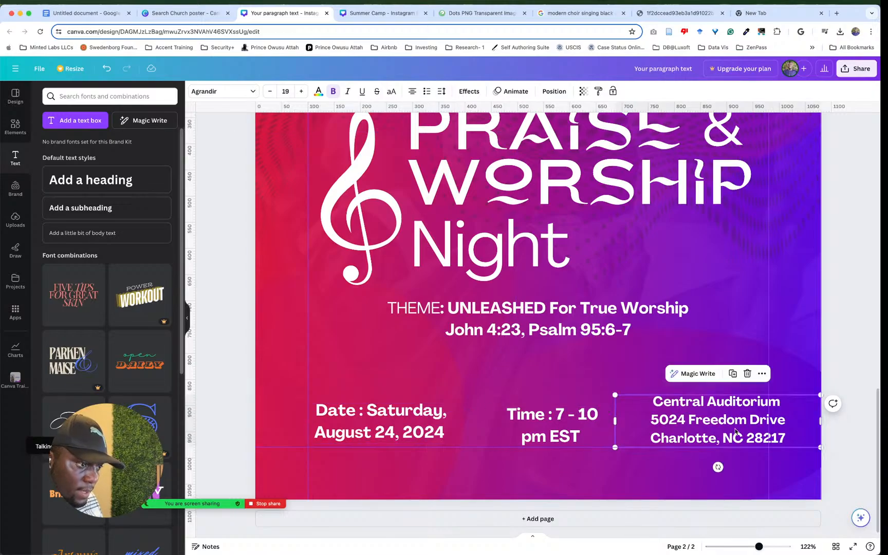
{"action": "mouse_move", "coordinate": [710, 426]}
{"action": "left_mouse_down"}
{"action": "mouse_move", "coordinate": [690, 425]}
{"action": "mouse_move", "coordinate": [706, 424]}
{"action": "left_mouse_up"}
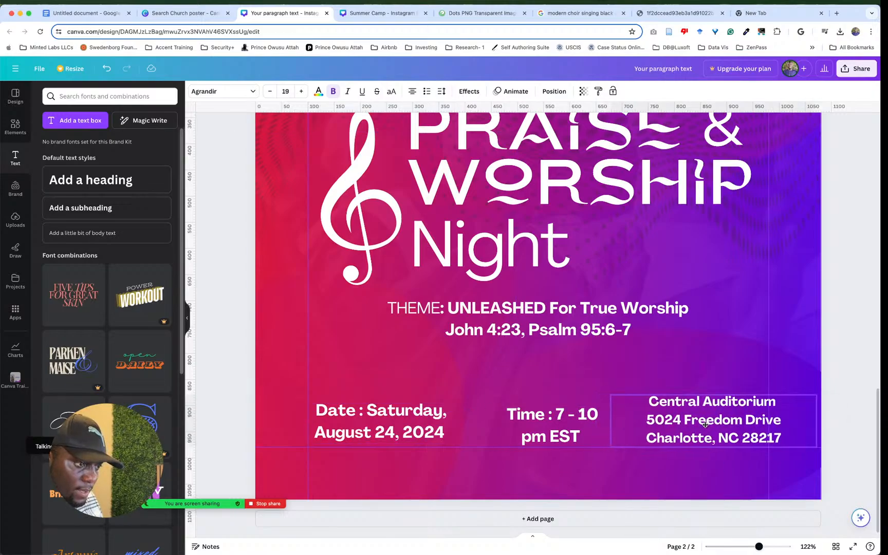
Step: Narrow the venue text box to the page margin and nudge it outward, and raise and slightly enlarge the Time text
{"action": "left_click_drag", "start_coordinate": [817, 420], "coordinate": [770, 417]}
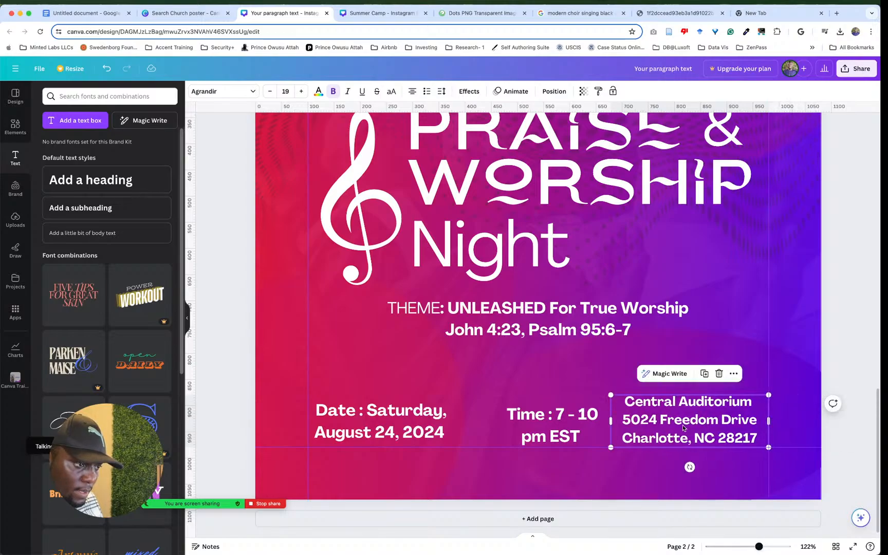
{"action": "left_click_drag", "start_coordinate": [684, 426], "coordinate": [692, 426]}
{"action": "left_click", "coordinate": [556, 422]}
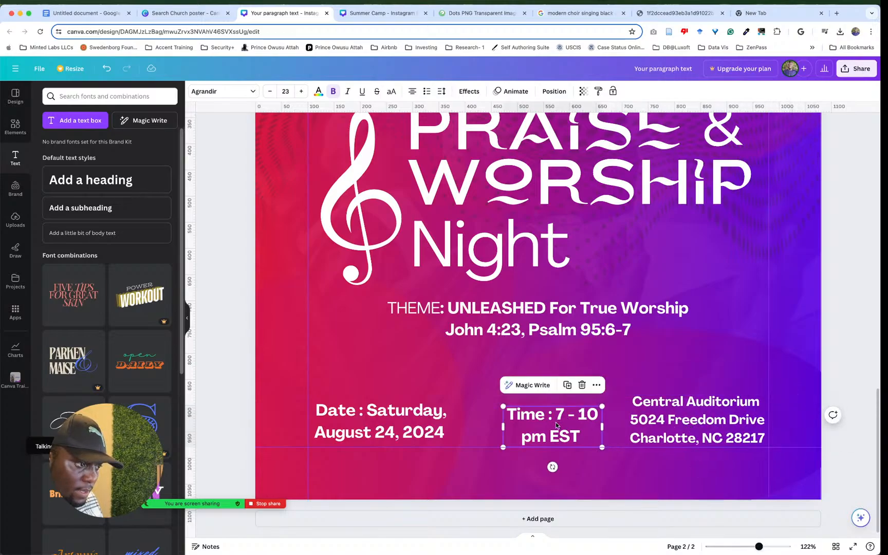
{"action": "left_click_drag", "start_coordinate": [556, 422], "coordinate": [553, 417]}
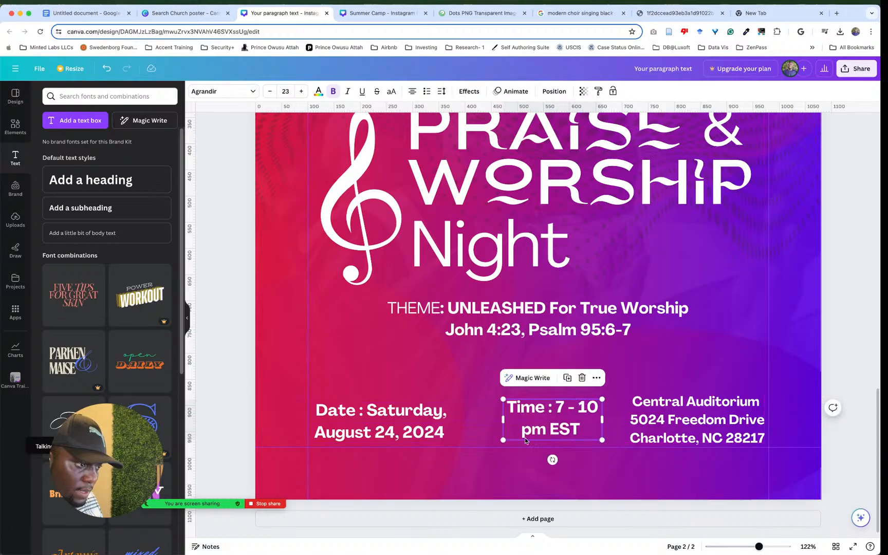
{"action": "left_click_drag", "start_coordinate": [502, 441], "coordinate": [491, 445]}
Step: Enlarge the Time text to font size 26.7 and the Date text to 26.5
{"action": "left_click", "coordinate": [415, 419]}
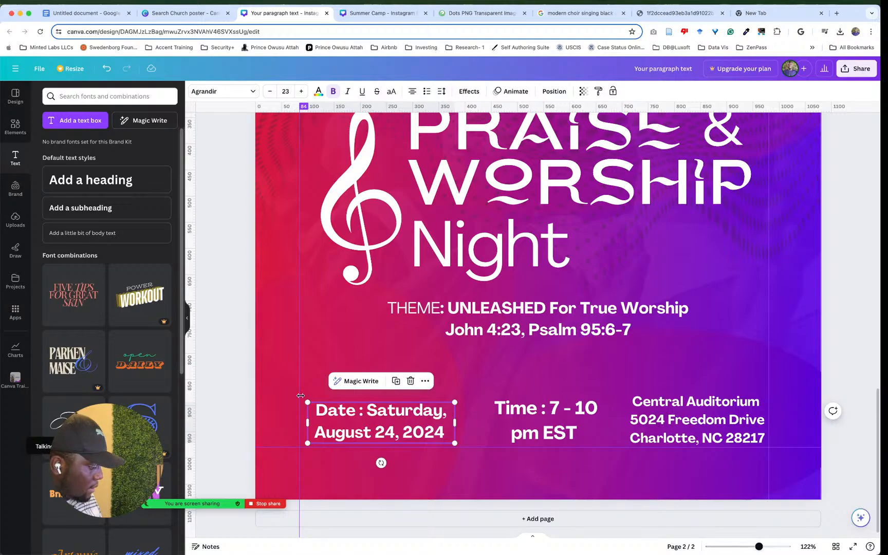
{"action": "key", "text": "super+z"}
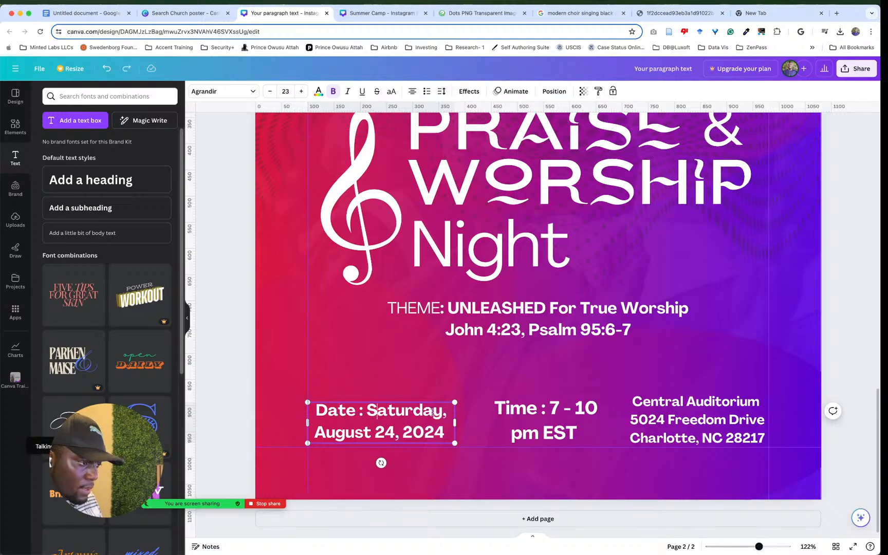
{"action": "left_click", "coordinate": [516, 399]}
{"action": "left_click", "coordinate": [736, 418]}
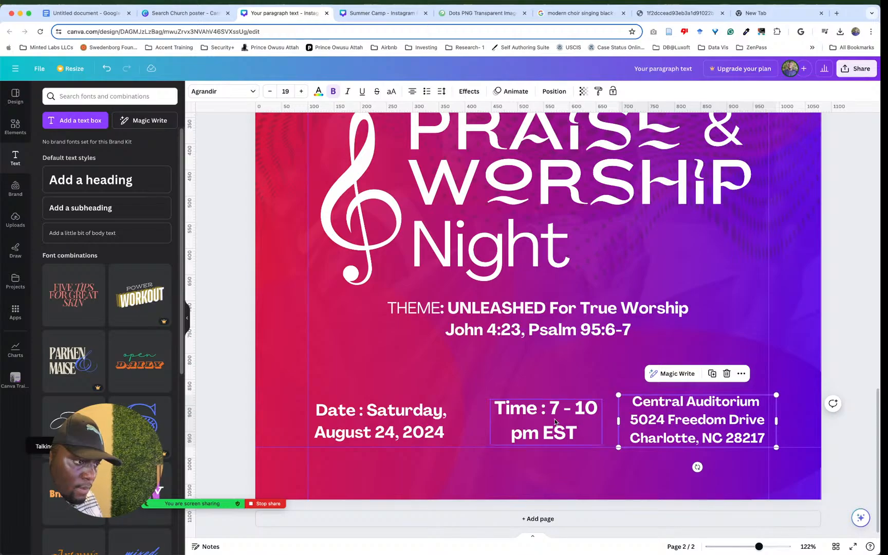
{"action": "left_click", "coordinate": [596, 414]}
{"action": "left_click_drag", "start_coordinate": [600, 400], "coordinate": [607, 399]}
{"action": "left_click", "coordinate": [441, 413]}
{"action": "left_click_drag", "start_coordinate": [455, 403], "coordinate": [430, 413]}
{"action": "left_click", "coordinate": [799, 362]}
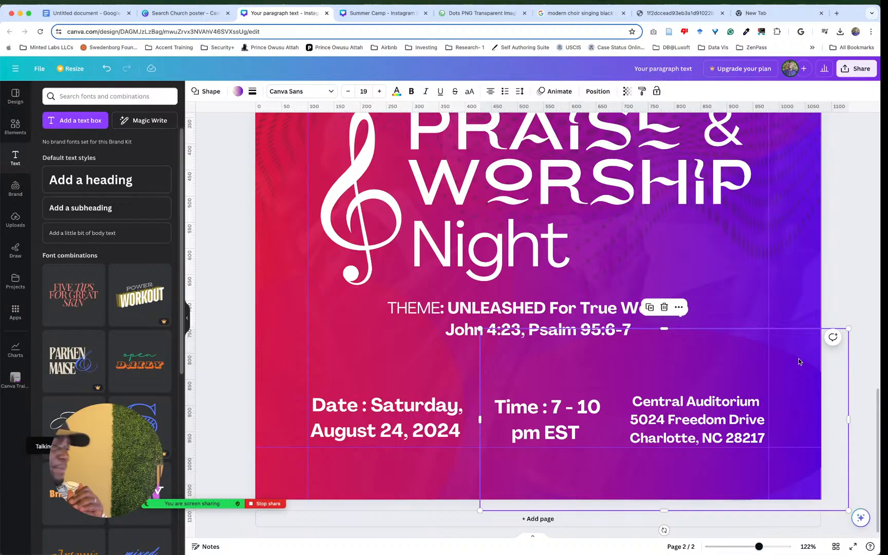
Step: Remove the "Date :" label so the date text starts with "Saturday", in line with the page 1 design
{"action": "left_click", "coordinate": [722, 442]}
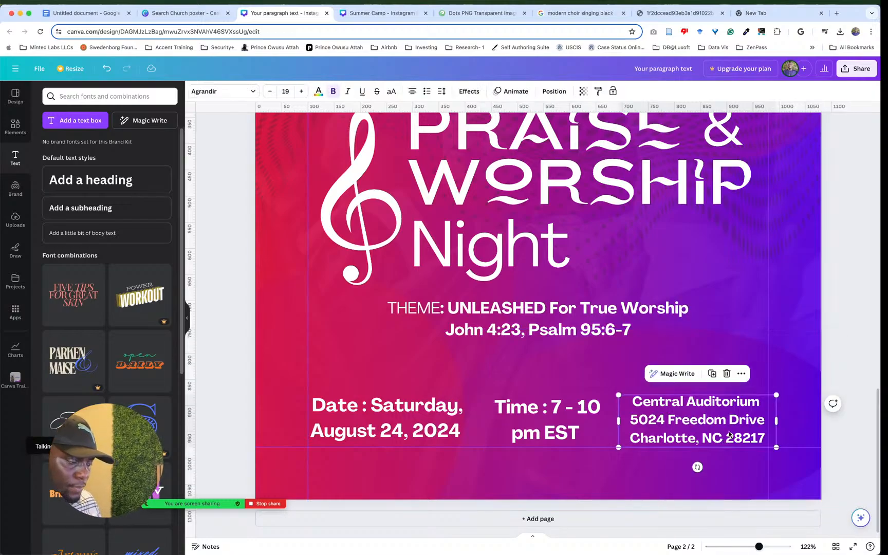
{"action": "left_click", "coordinate": [415, 407]}
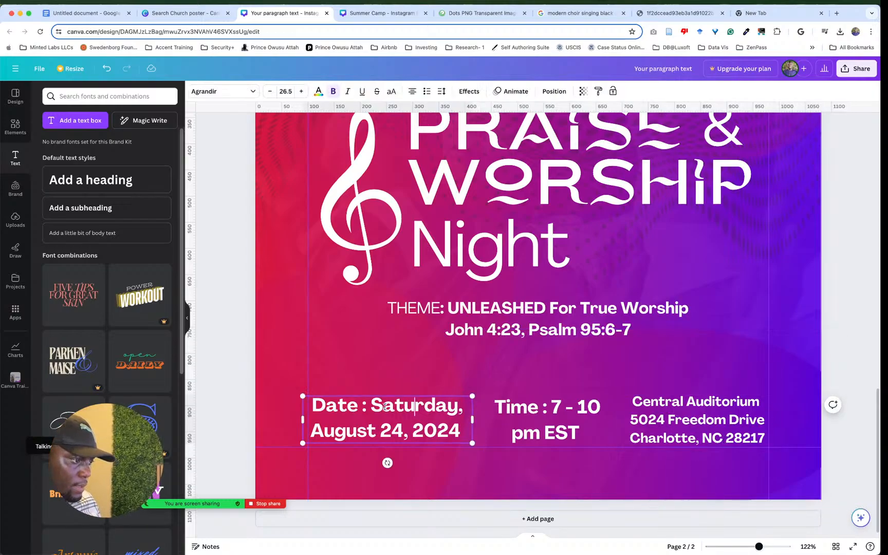
{"action": "scroll", "coordinate": [547, 303], "scroll_direction": "up", "scroll_amount": 4}
{"action": "scroll", "coordinate": [546, 302], "scroll_direction": "up", "scroll_amount": 4}
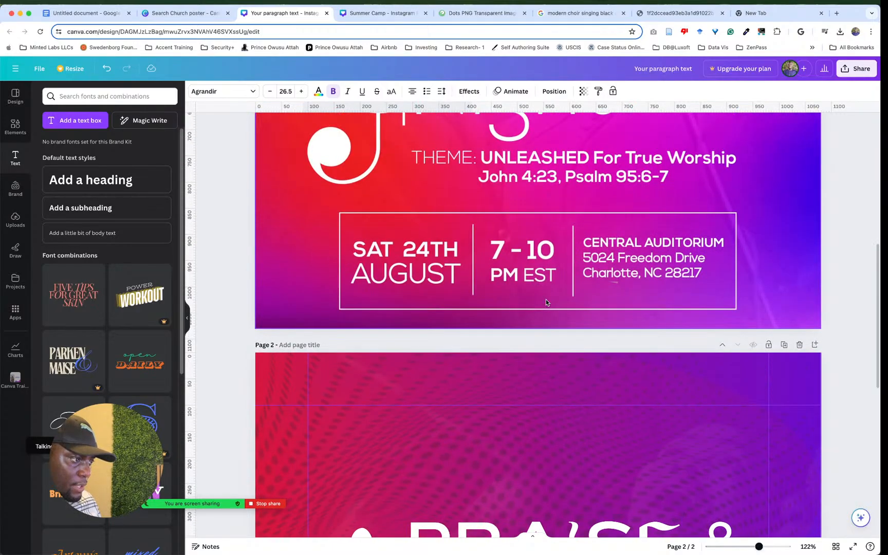
{"action": "scroll", "coordinate": [546, 302], "scroll_direction": "down", "scroll_amount": 6}
{"action": "scroll", "coordinate": [546, 303], "scroll_direction": "down", "scroll_amount": 3}
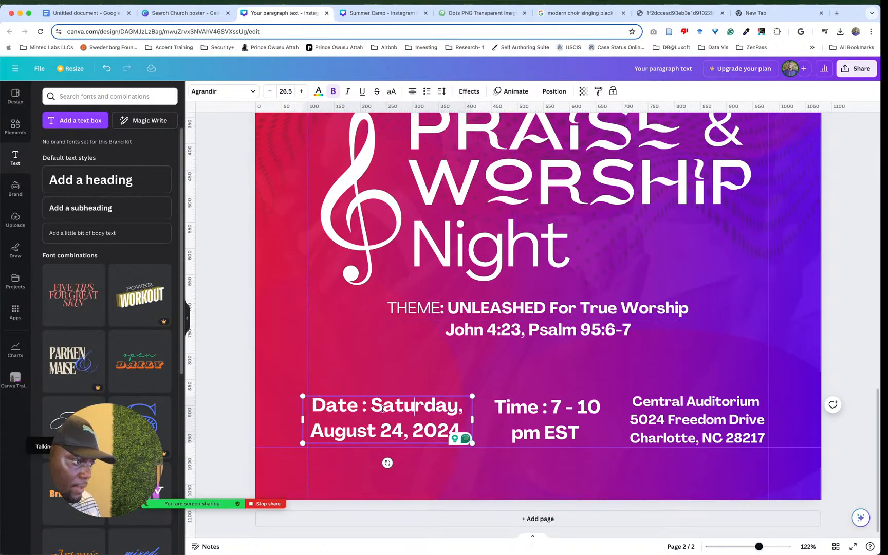
{"action": "left_click_drag", "start_coordinate": [372, 407], "coordinate": [306, 404]}
{"action": "key", "text": "BackSpace"}
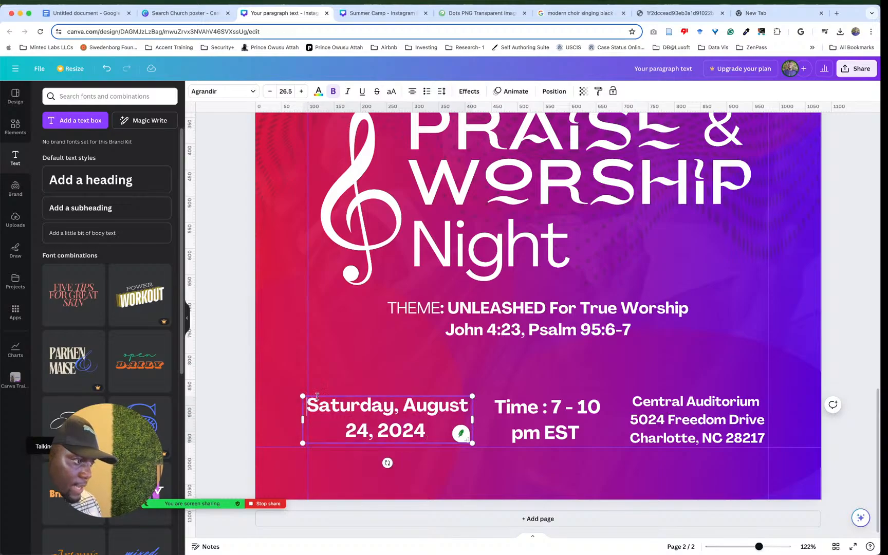
Step: Remove the "Time :" label so the time text reads "7 - 10 pm EST"
{"action": "left_click", "coordinate": [556, 411]}
{"action": "left_click", "coordinate": [554, 409]}
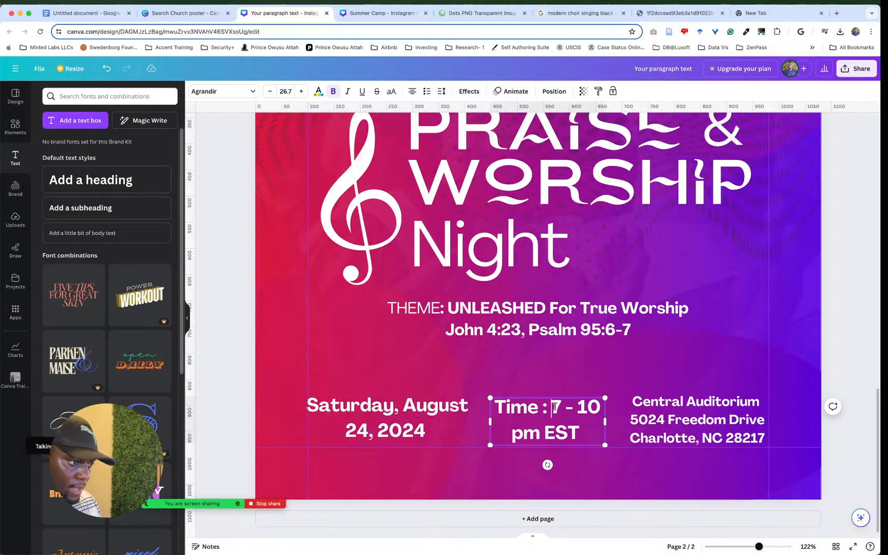
{"action": "left_click_drag", "start_coordinate": [553, 409], "coordinate": [490, 405]}
{"action": "left_click", "coordinate": [547, 405]}
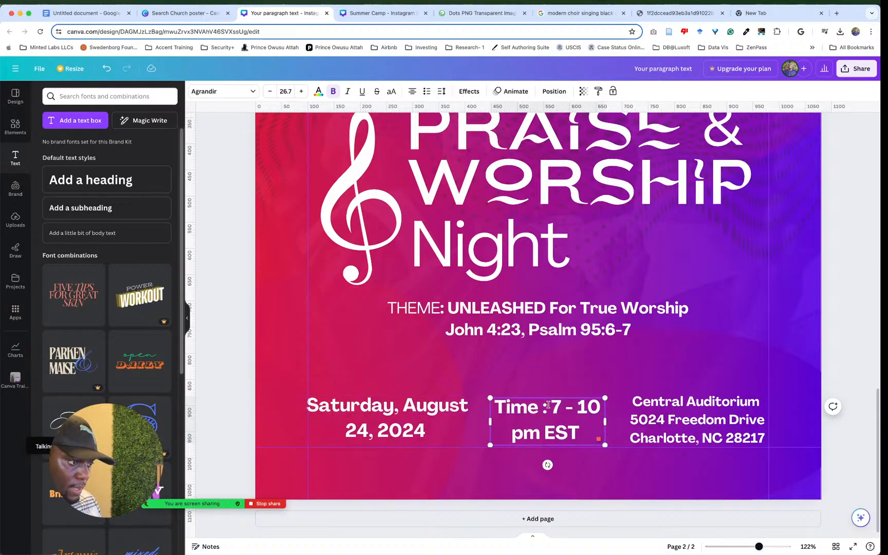
{"action": "left_click_drag", "start_coordinate": [550, 406], "coordinate": [495, 406]}
{"action": "key", "text": "BackSpace"}
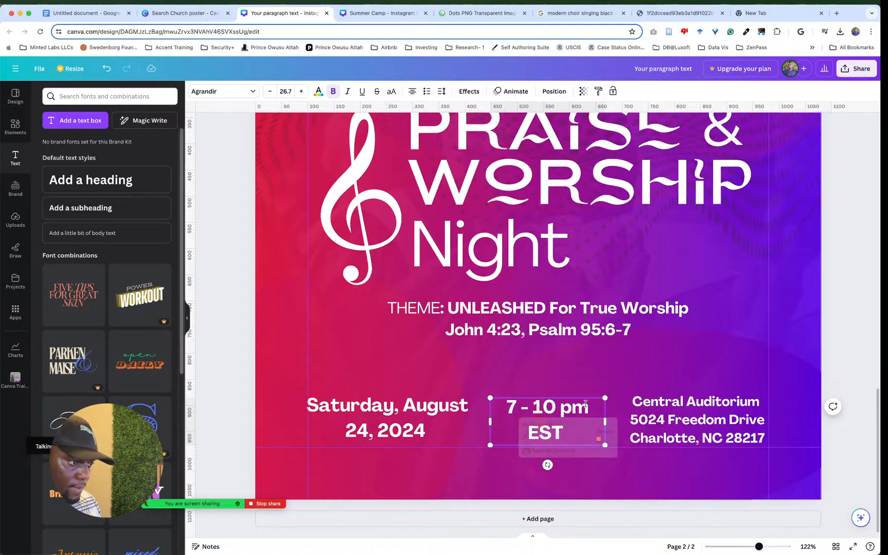
{"action": "key", "text": "Escape"}
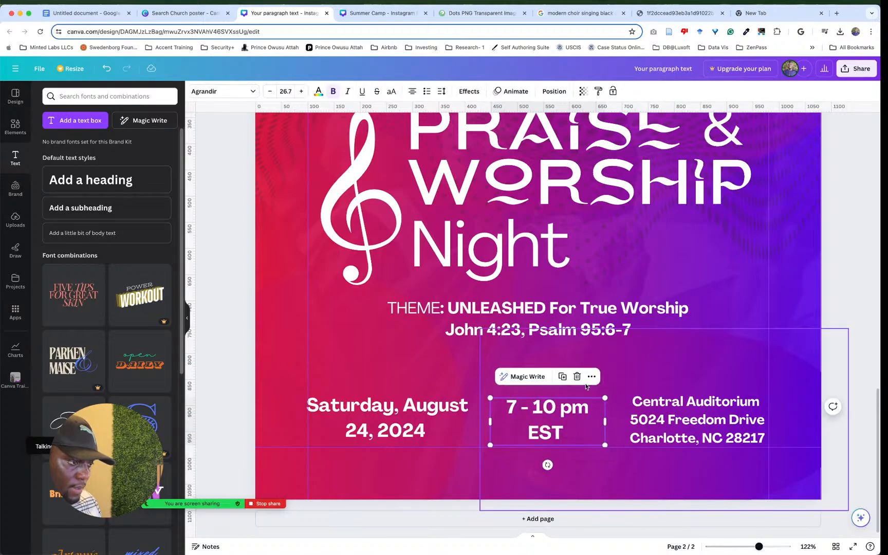
Step: Set the date text on page 2 to uppercase
{"action": "left_click", "coordinate": [633, 422]}
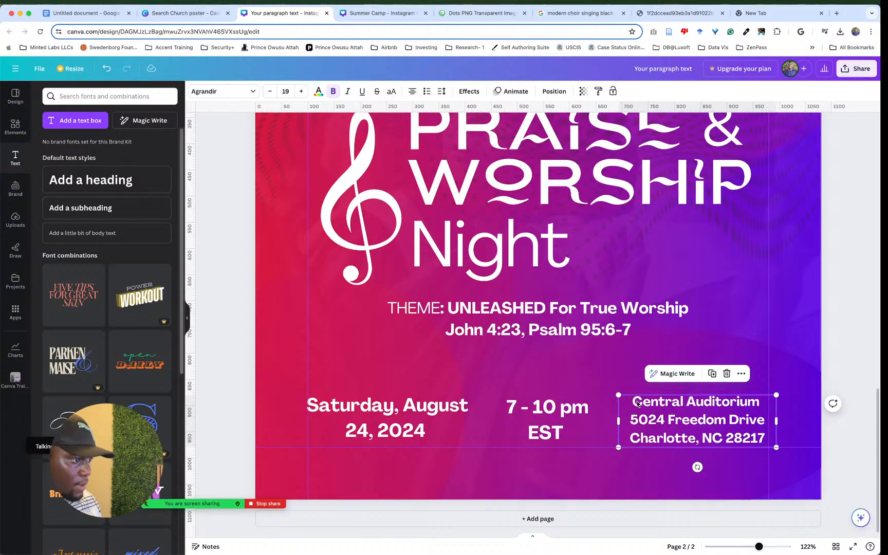
{"action": "scroll", "coordinate": [588, 328], "scroll_direction": "up", "scroll_amount": 10}
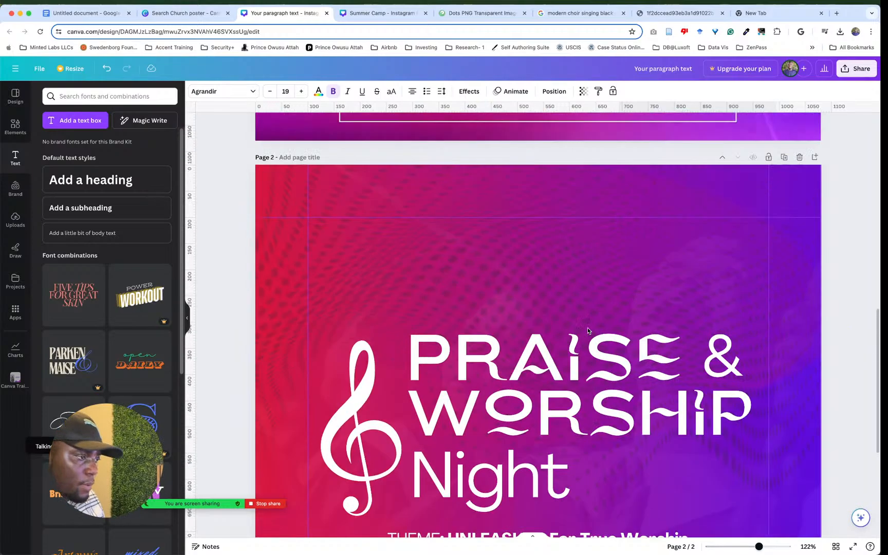
{"action": "scroll", "coordinate": [588, 327], "scroll_direction": "down", "scroll_amount": 4}
{"action": "scroll", "coordinate": [587, 331], "scroll_direction": "down", "scroll_amount": 5}
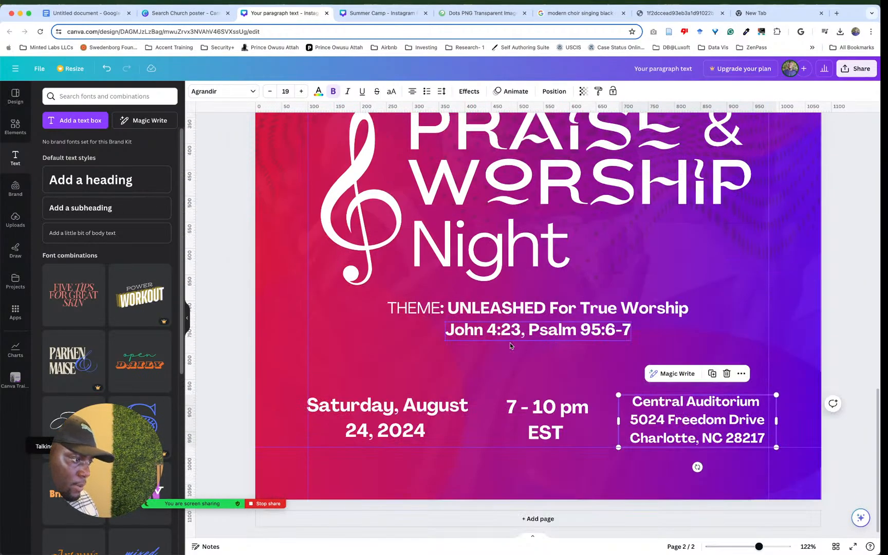
{"action": "left_click", "coordinate": [388, 407]}
{"action": "left_click_drag", "start_coordinate": [395, 406], "coordinate": [332, 404]}
{"action": "left_click", "coordinate": [505, 381]}
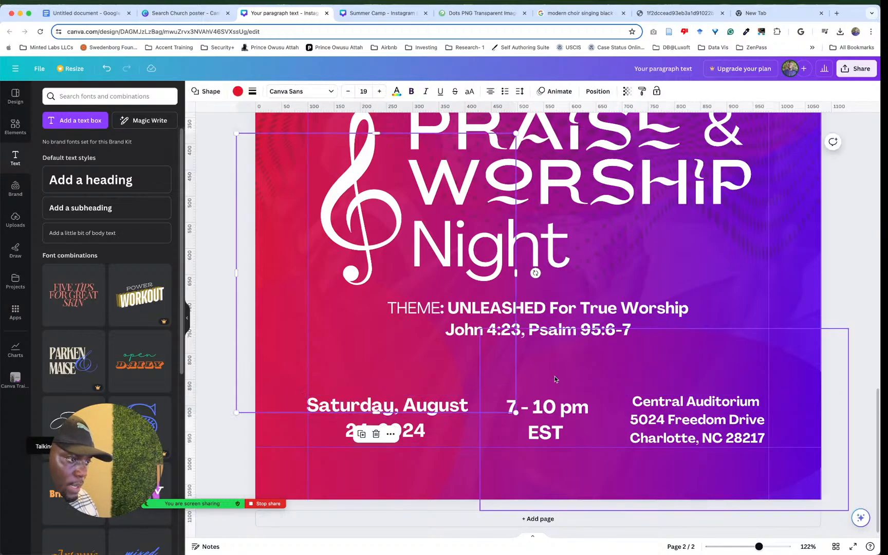
{"action": "left_click", "coordinate": [447, 413]}
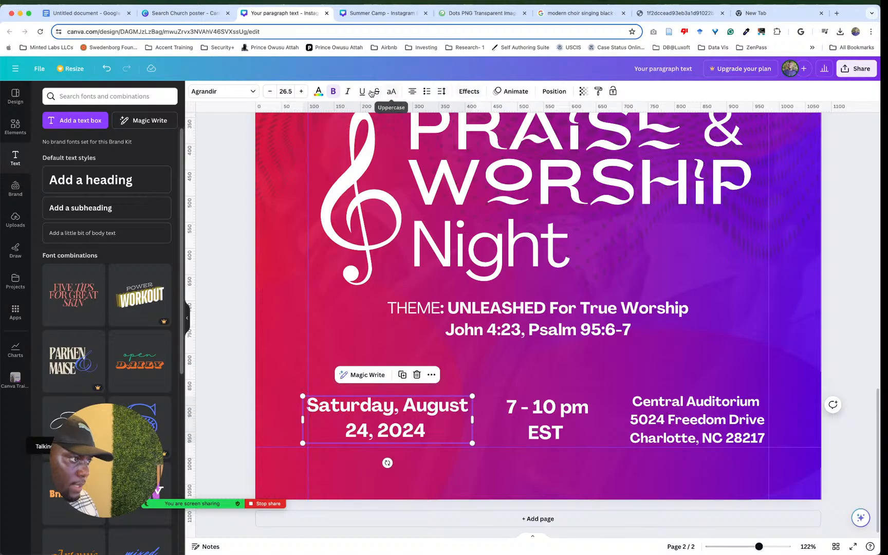
{"action": "left_click", "coordinate": [389, 91]}
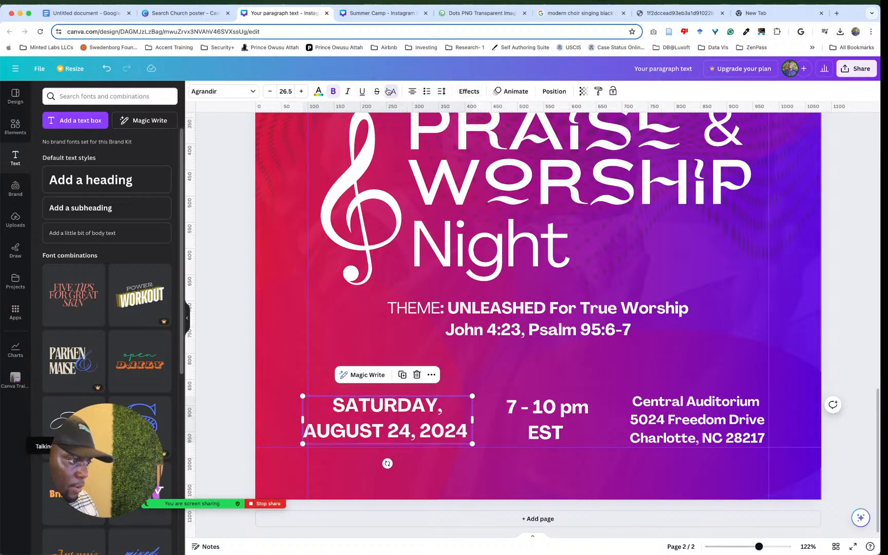
Step: Shorten "SATURDAY" to "SAT" in the date text and delete the comma after it
{"action": "double_click", "coordinate": [415, 404]}
{"action": "left_click", "coordinate": [432, 404]}
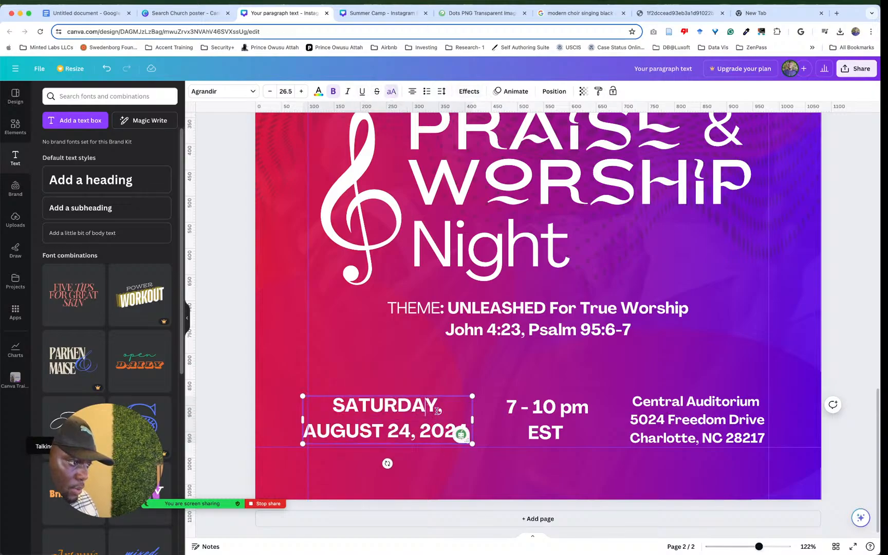
{"action": "left_click_drag", "start_coordinate": [438, 403], "coordinate": [370, 403]}
{"action": "key", "text": "BackSpace"}
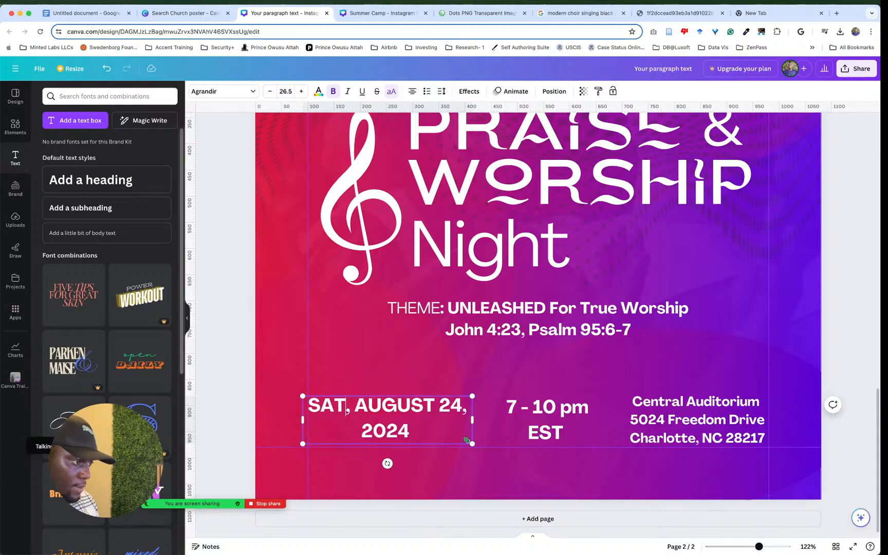
{"action": "scroll", "coordinate": [480, 360], "scroll_direction": "up", "scroll_amount": 8}
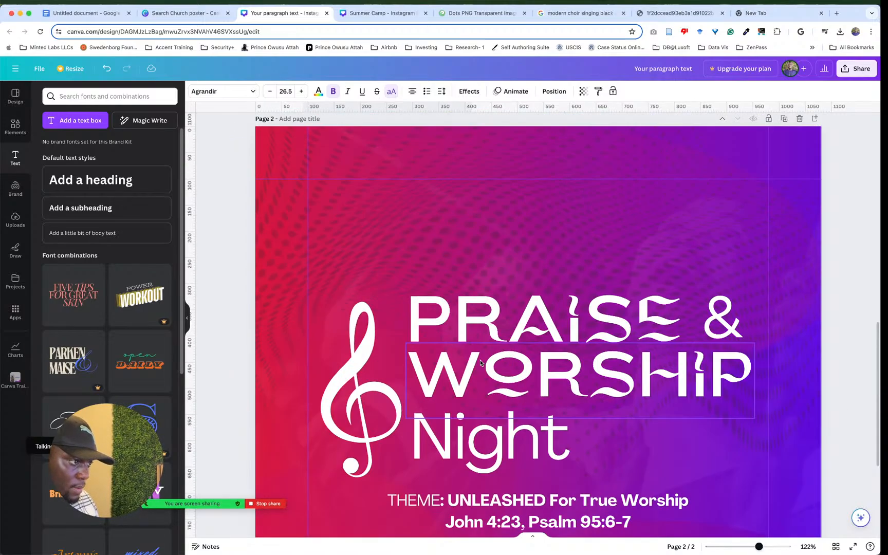
{"action": "scroll", "coordinate": [480, 360], "scroll_direction": "down", "scroll_amount": 7}
{"action": "scroll", "coordinate": [480, 360], "scroll_direction": "up", "scroll_amount": 6}
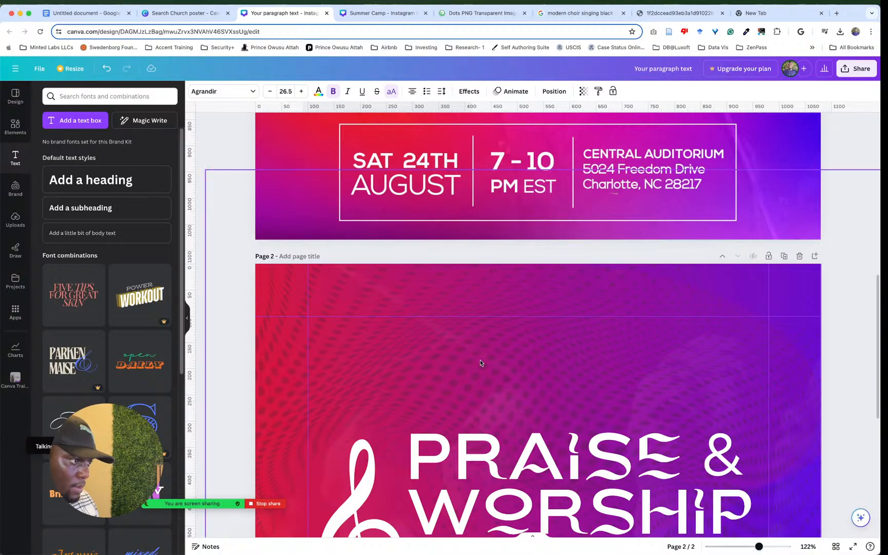
{"action": "scroll", "coordinate": [481, 362], "scroll_direction": "down", "scroll_amount": 4}
{"action": "scroll", "coordinate": [481, 363], "scroll_direction": "down", "scroll_amount": 3}
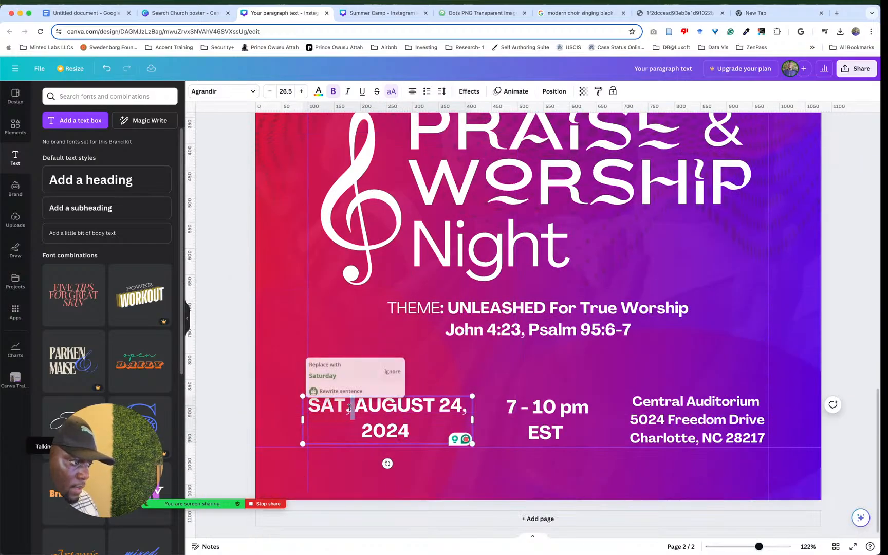
{"action": "key", "text": "BackSpace"}
{"action": "key", "text": "BackSpace"}
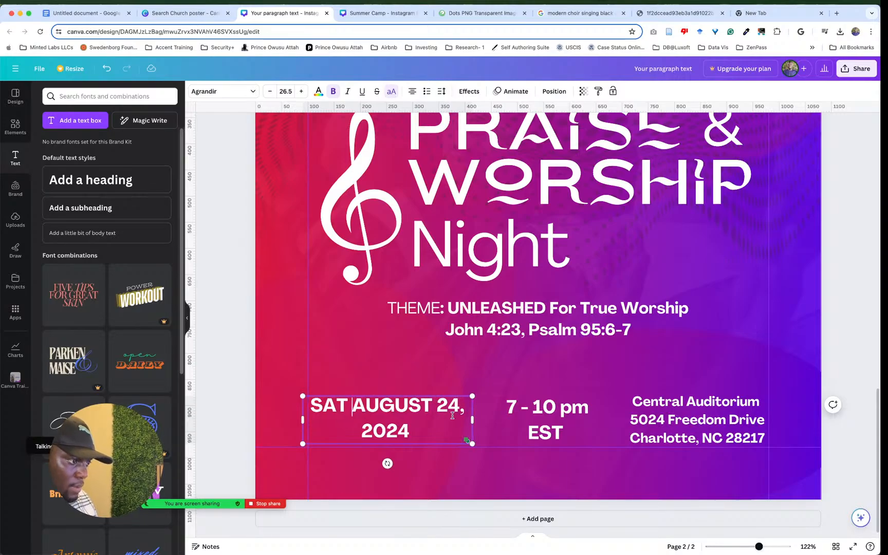
Step: Rewrite the date text as "SAT 24" with "AUGUST" on a second line, dropping the year and comma
{"action": "left_click_drag", "start_coordinate": [433, 409], "coordinate": [348, 407]}
{"action": "key", "text": "BackSpace"}
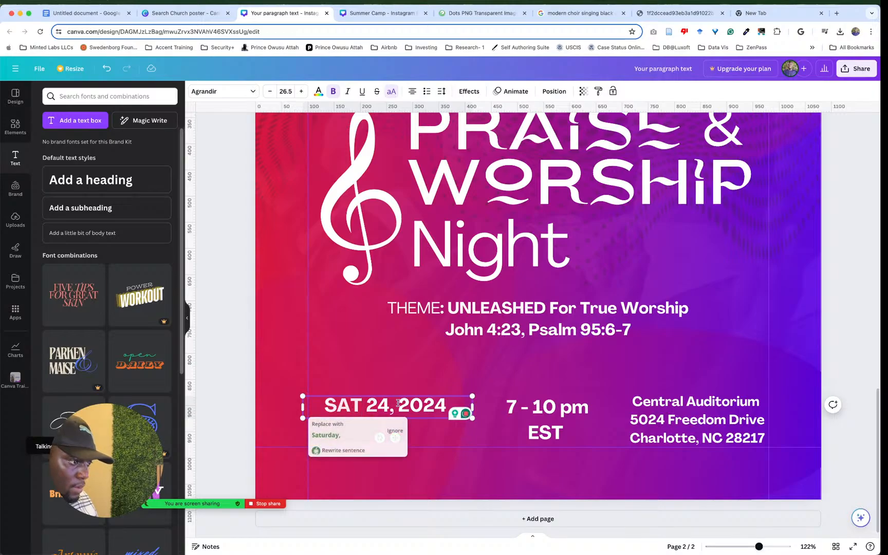
{"action": "double_click", "coordinate": [449, 417]}
{"action": "key", "text": "BackSpace"}
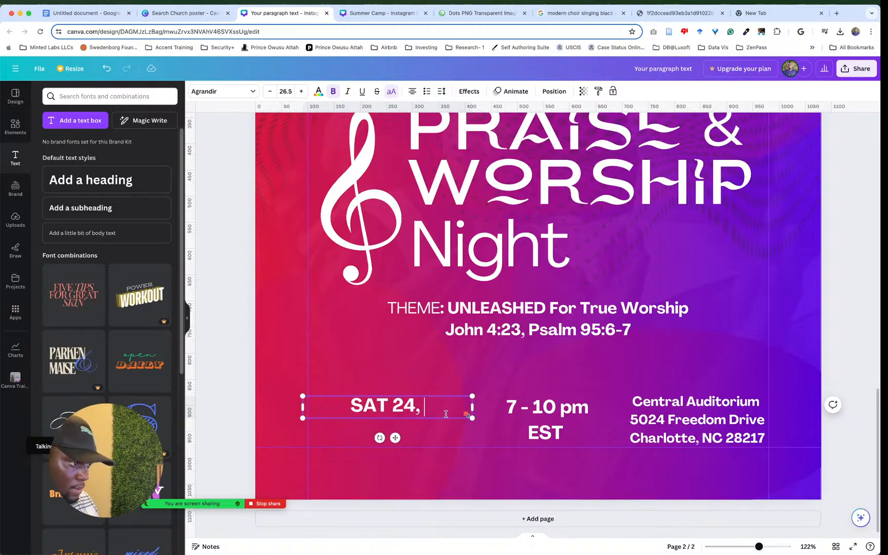
{"action": "key", "text": "BackSpace"}
{"action": "key", "text": "BackSpace"}
{"action": "type", "text": "AUGUST"}
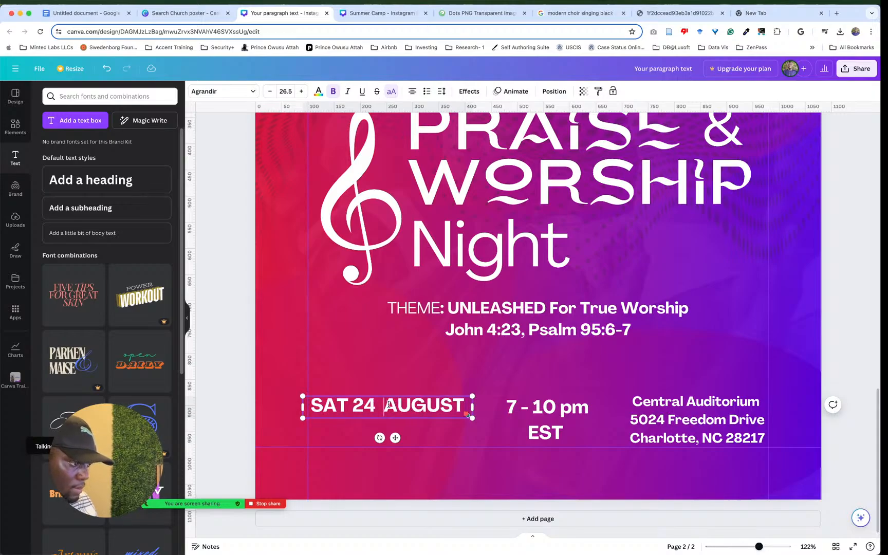
{"action": "key", "text": "Return"}
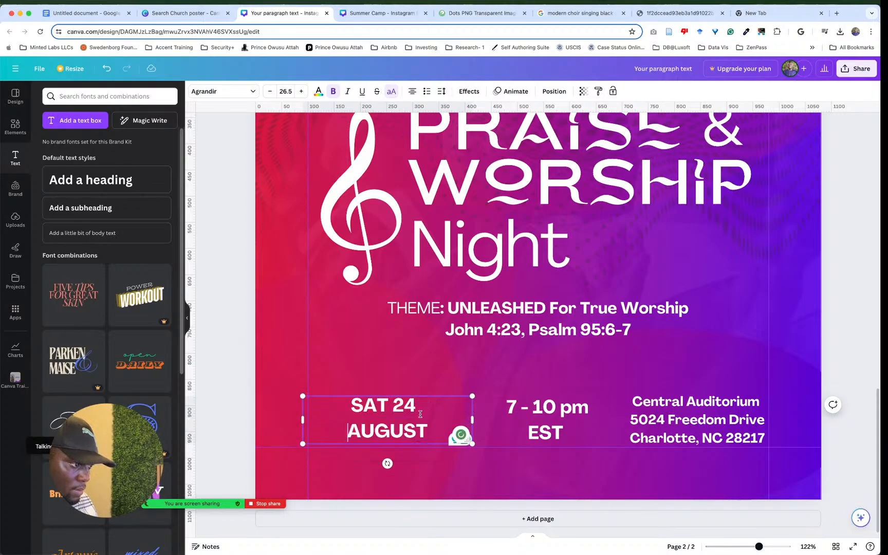
Step: Increase the font size of the whole "SAT 24 AUGUST" text to 32.5
{"action": "left_click_drag", "start_coordinate": [427, 430], "coordinate": [351, 400]}
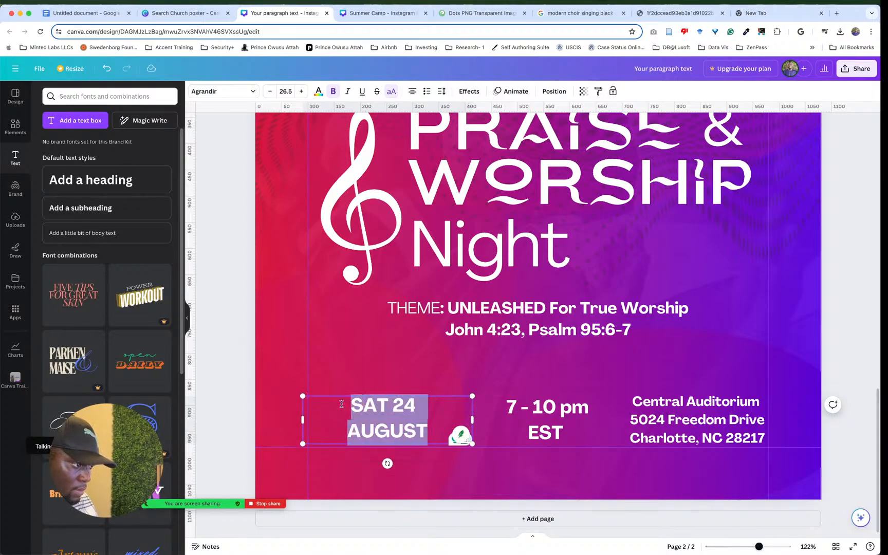
{"action": "left_click", "coordinate": [298, 92]}
{"action": "left_click", "coordinate": [298, 92]}
{"action": "left_click", "coordinate": [298, 92]}
{"action": "left_click", "coordinate": [298, 92]}
{"action": "left_click", "coordinate": [299, 92]}
{"action": "left_click", "coordinate": [298, 92]}
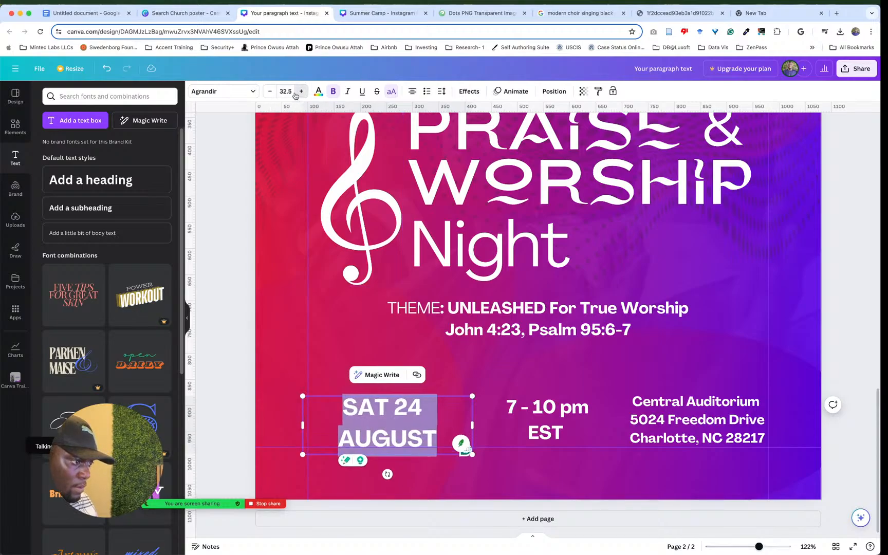
{"action": "scroll", "coordinate": [488, 334], "scroll_direction": "up", "scroll_amount": 1}
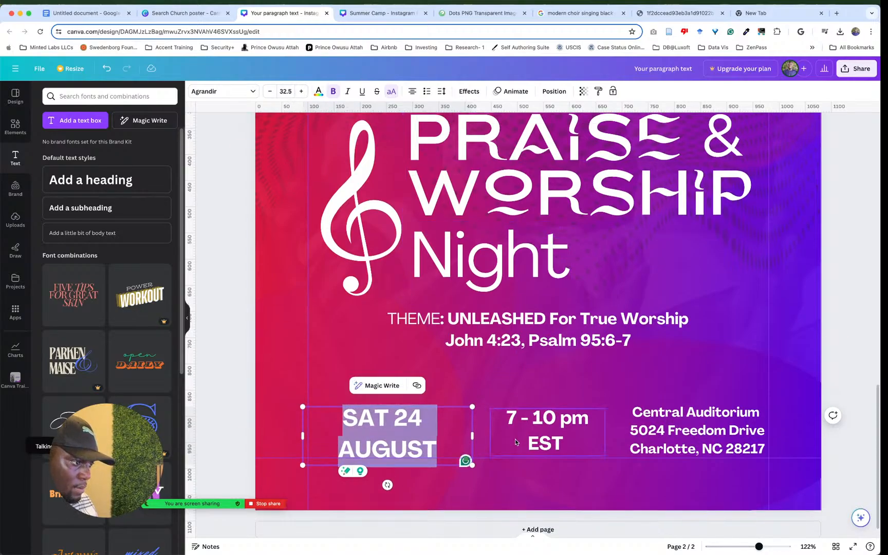
{"action": "left_click", "coordinate": [528, 420]}
{"action": "double_click", "coordinate": [538, 421]}
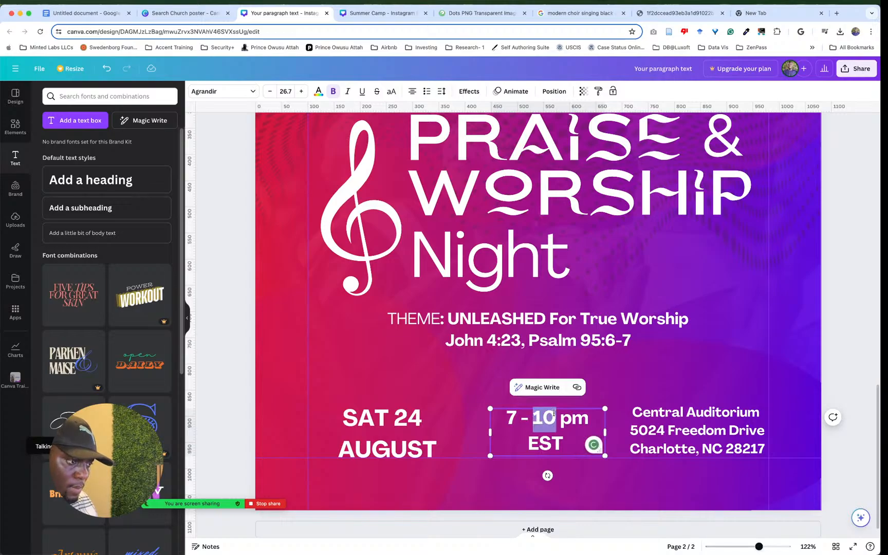
{"action": "left_click", "coordinate": [557, 418]}
{"action": "scroll", "coordinate": [568, 414], "scroll_direction": "up", "scroll_amount": 10}
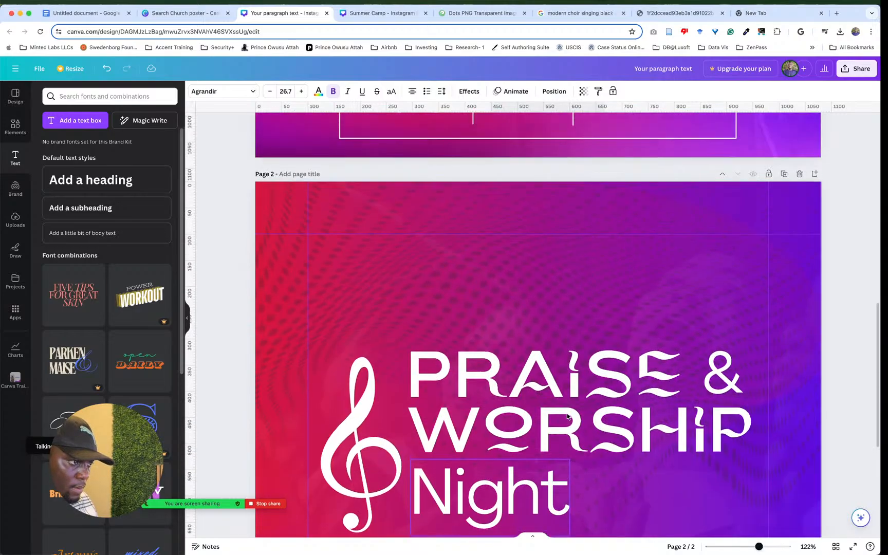
{"action": "scroll", "coordinate": [567, 414], "scroll_direction": "down", "scroll_amount": 10}
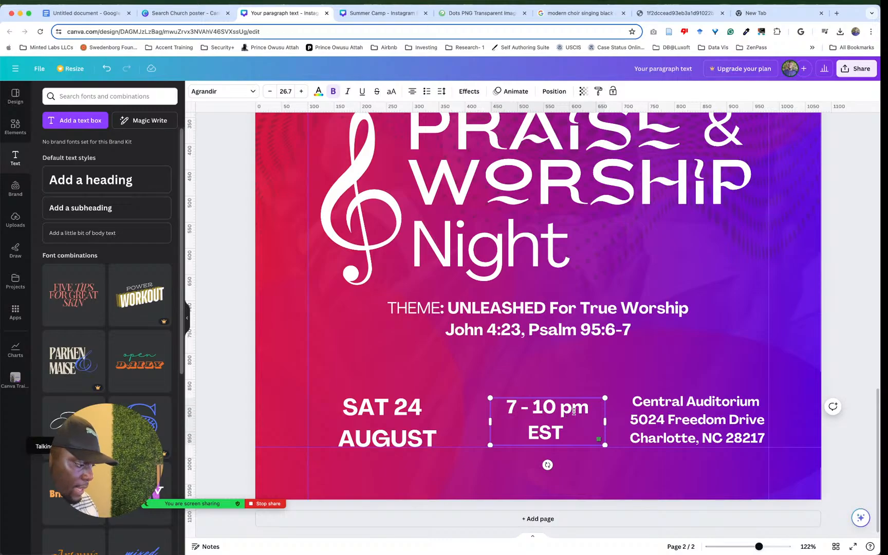
{"action": "key", "text": "Escape"}
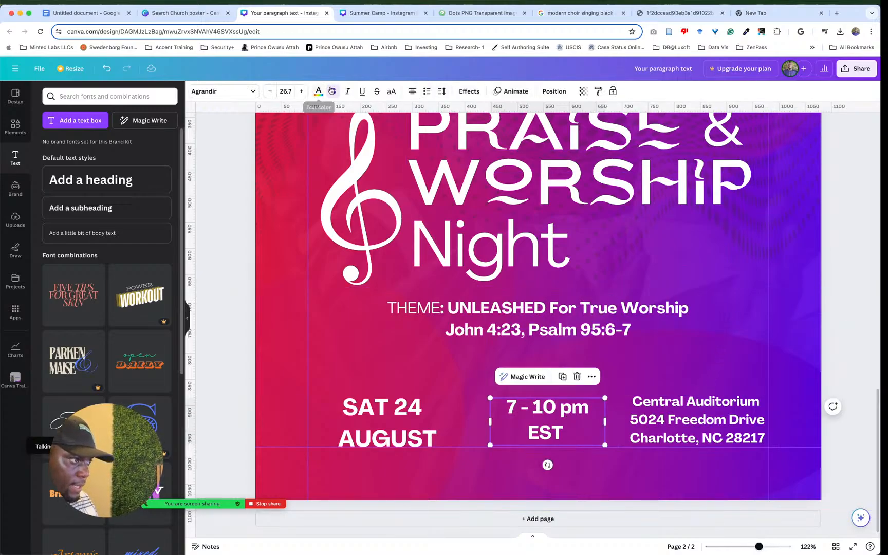
{"action": "left_click", "coordinate": [334, 91]}
{"action": "left_click", "coordinate": [334, 91]}
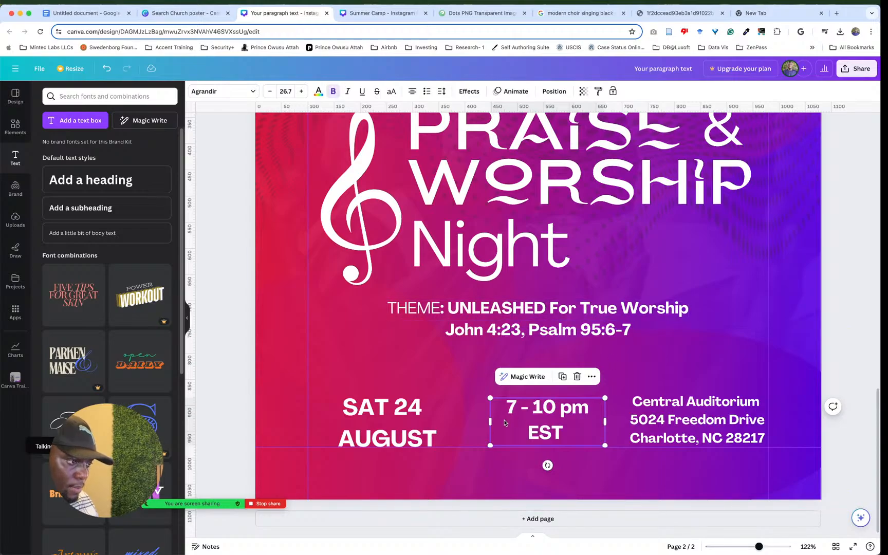
Step: Remove the bold from "EST" in the page 2 time text
{"action": "double_click", "coordinate": [562, 411]}
{"action": "scroll", "coordinate": [565, 374], "scroll_direction": "up", "scroll_amount": 8}
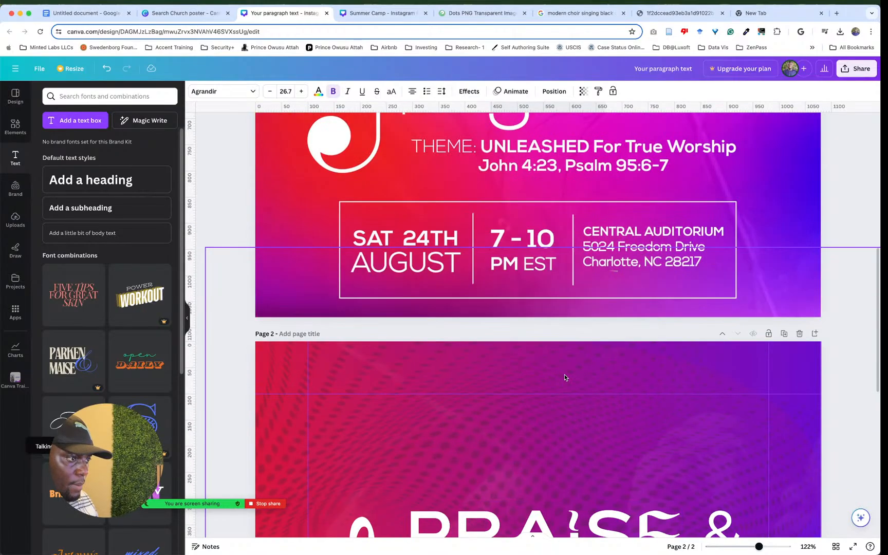
{"action": "scroll", "coordinate": [565, 374], "scroll_direction": "down", "scroll_amount": 4}
{"action": "scroll", "coordinate": [565, 374], "scroll_direction": "down", "scroll_amount": 4}
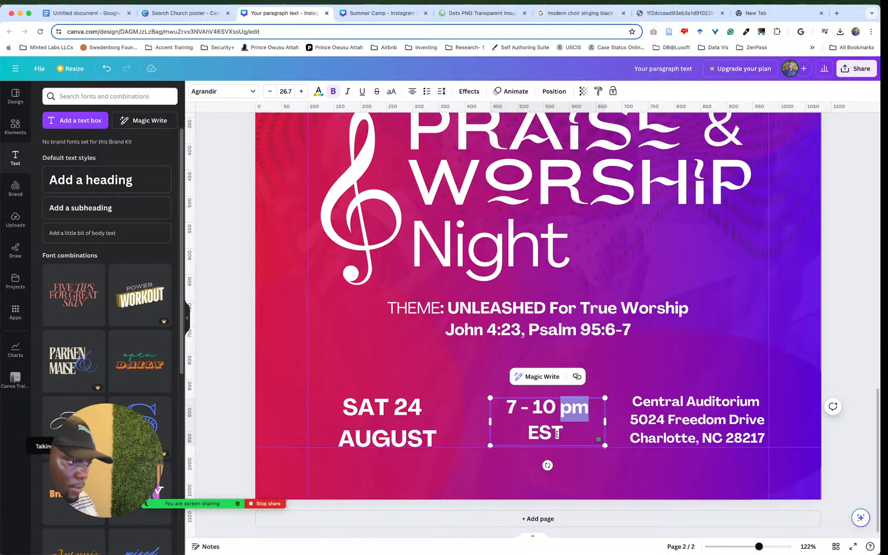
{"action": "left_click_drag", "start_coordinate": [552, 435], "coordinate": [524, 433]}
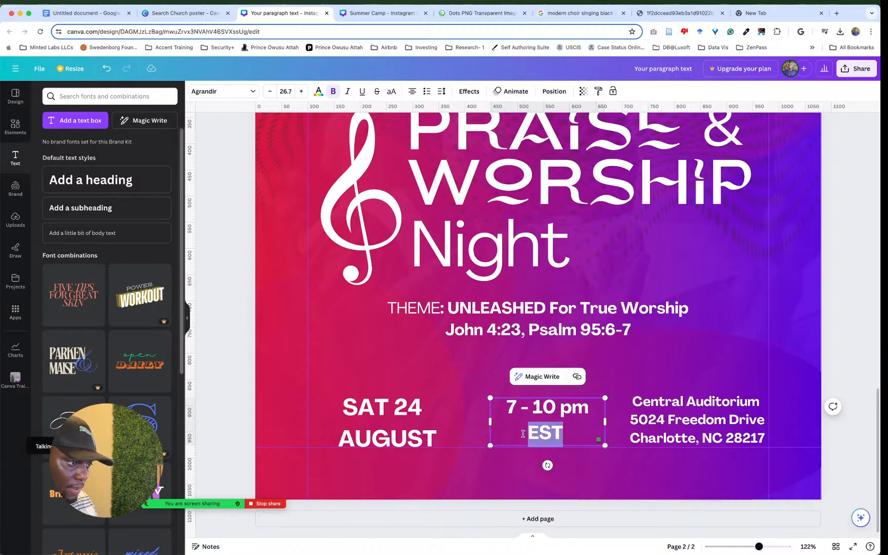
{"action": "left_click", "coordinate": [333, 91]}
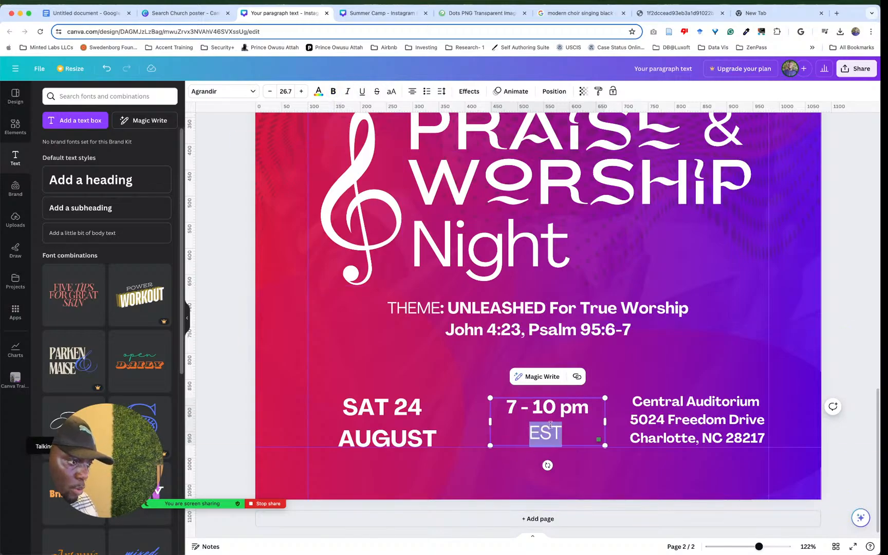
{"action": "left_click", "coordinate": [581, 219]}
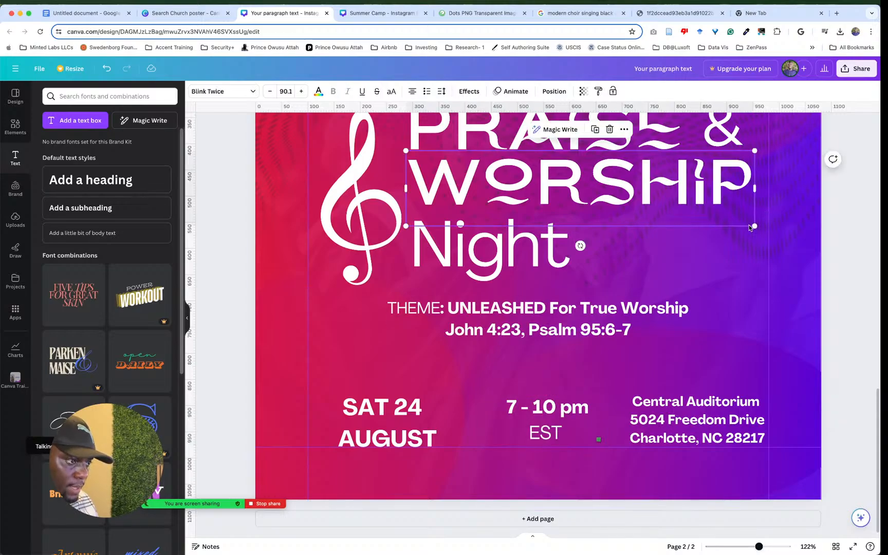
Step: Set the time text to uppercase and break it into "7 - 10" with "PM EST" on the second line
{"action": "left_click", "coordinate": [535, 442]}
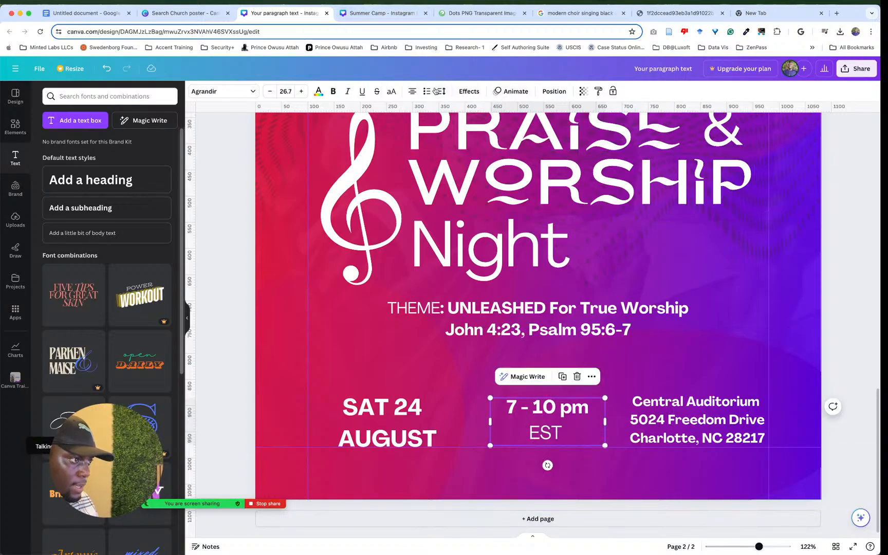
{"action": "left_click", "coordinate": [389, 92]}
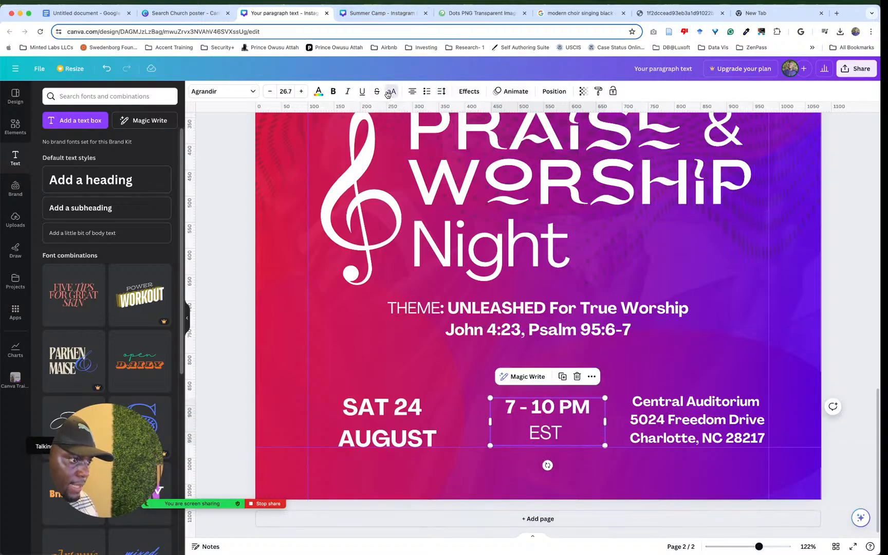
{"action": "left_click", "coordinate": [560, 408]}
{"action": "key", "text": "Return"}
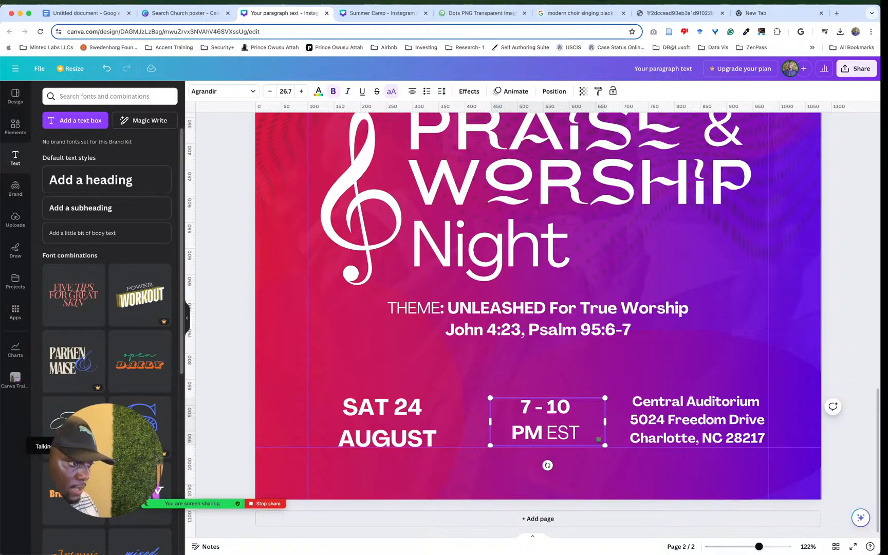
{"action": "left_click", "coordinate": [670, 338]}
Step: Try setting the whole venue text in uppercase, compare it with the page 1 reference, and undo the change
{"action": "left_click", "coordinate": [666, 415]}
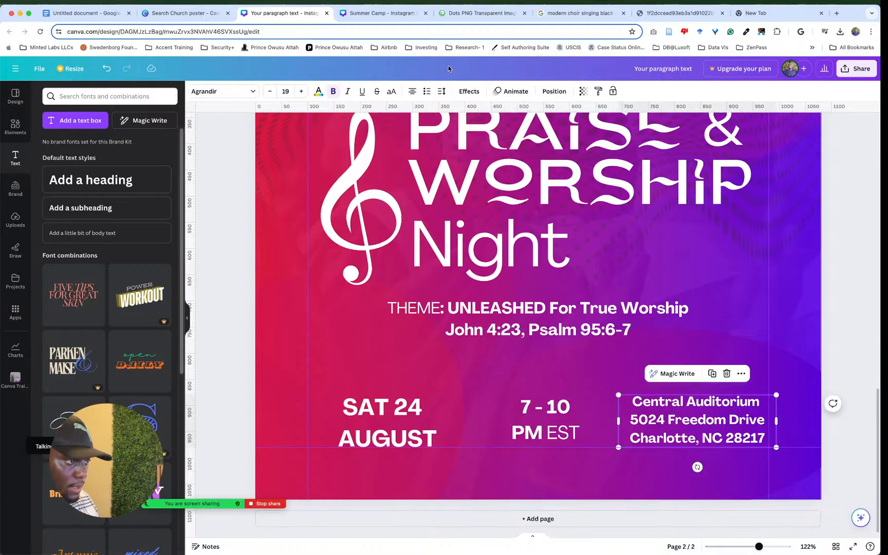
{"action": "left_click", "coordinate": [391, 91]}
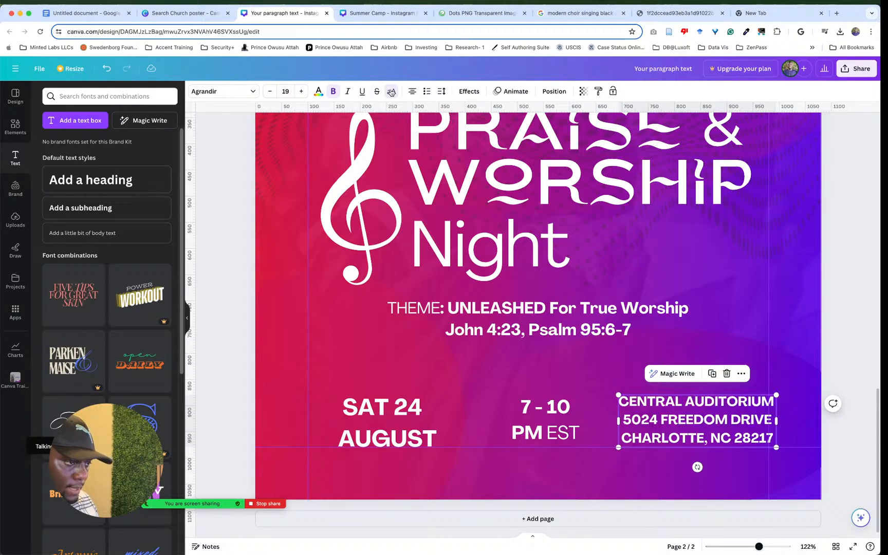
{"action": "scroll", "coordinate": [642, 189], "scroll_direction": "up", "scroll_amount": 10}
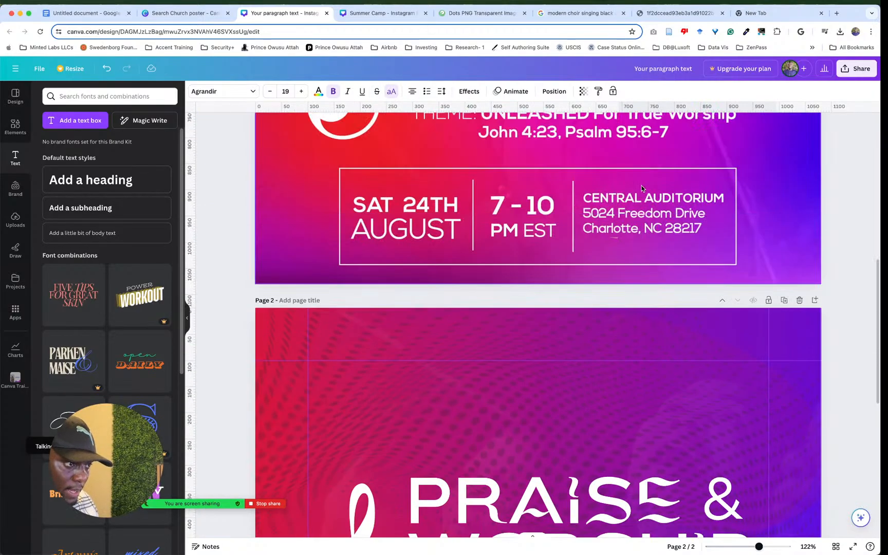
{"action": "scroll", "coordinate": [642, 189], "scroll_direction": "down", "scroll_amount": 4}
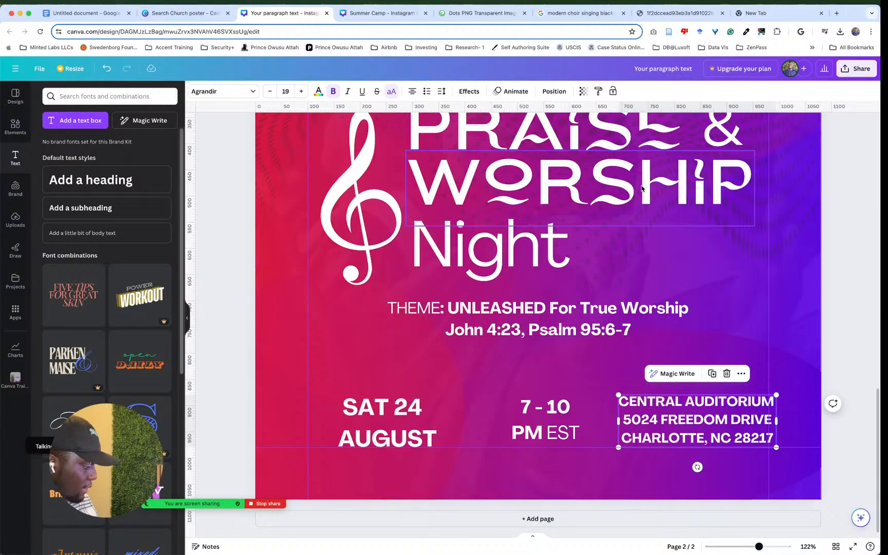
{"action": "key", "text": "super+z"}
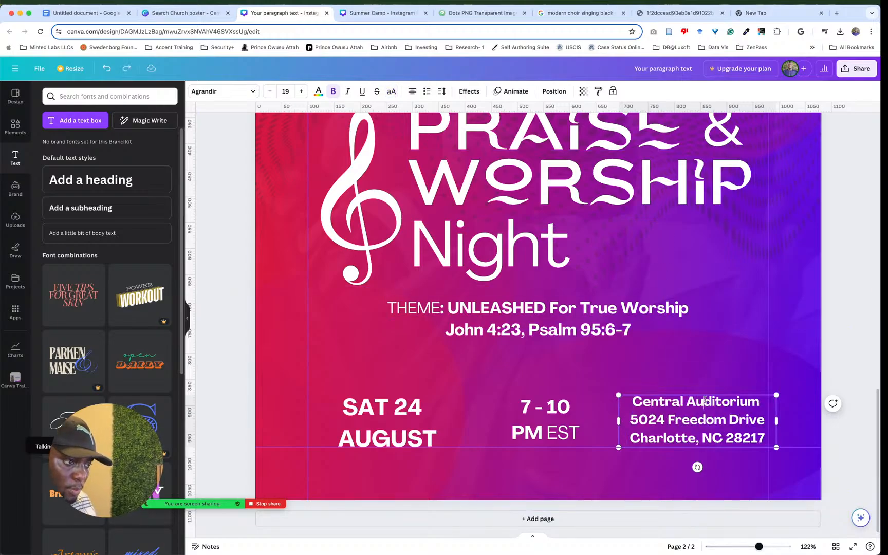
{"action": "left_click", "coordinate": [762, 342]}
Step: Remove the bold from the venue text except its first line, "Central Auditorium"
{"action": "left_click", "coordinate": [710, 407]}
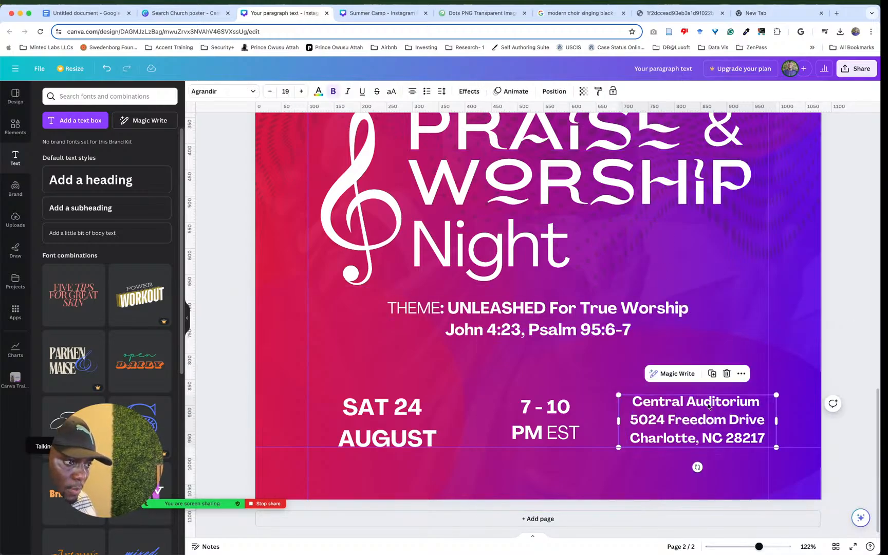
{"action": "left_click", "coordinate": [333, 91]}
{"action": "left_click_drag", "start_coordinate": [687, 401], "coordinate": [636, 403]}
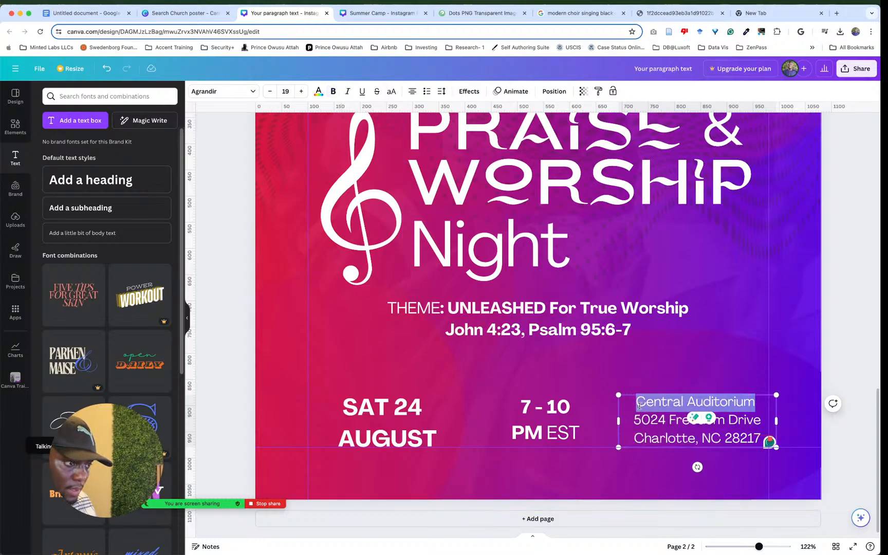
{"action": "left_click", "coordinate": [334, 91]}
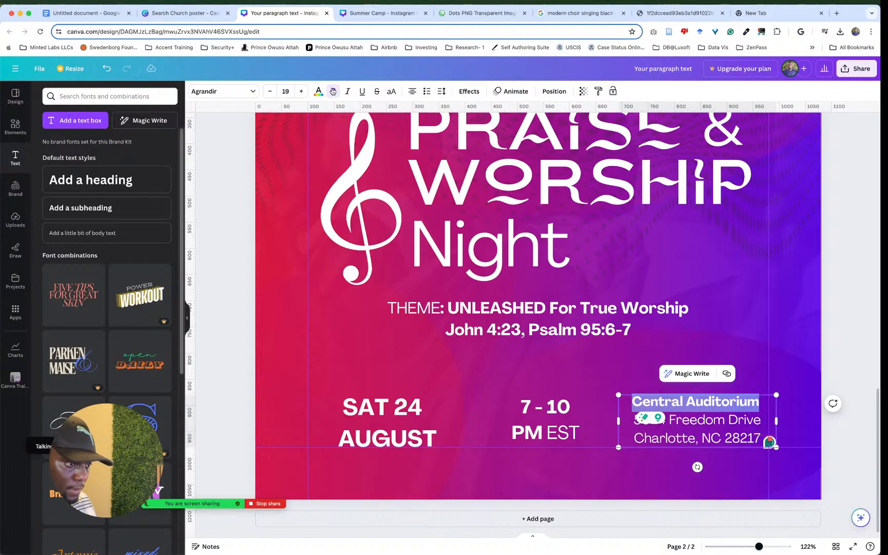
Step: Set only the "Central Auditorium" line of the venue text to uppercase
{"action": "scroll", "coordinate": [618, 198], "scroll_direction": "up", "scroll_amount": 5}
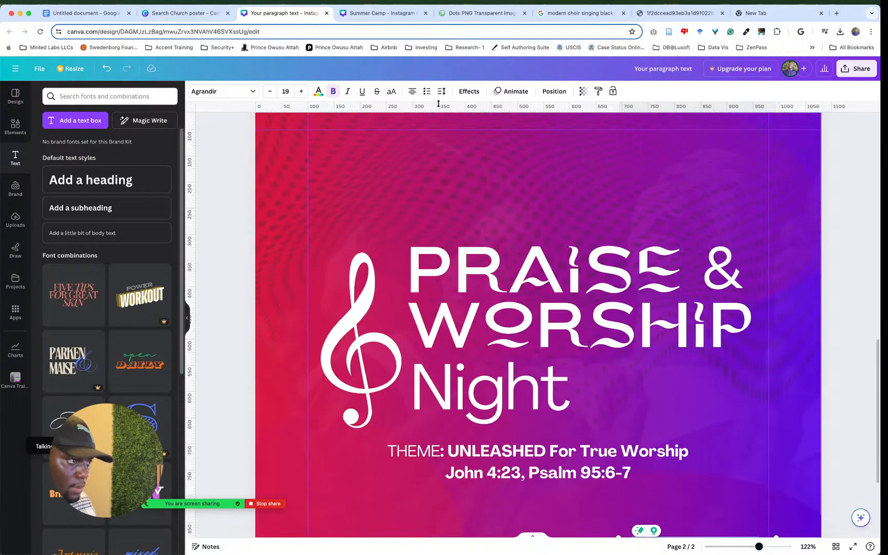
{"action": "left_click", "coordinate": [391, 91]}
{"action": "scroll", "coordinate": [753, 319], "scroll_direction": "down", "scroll_amount": 5}
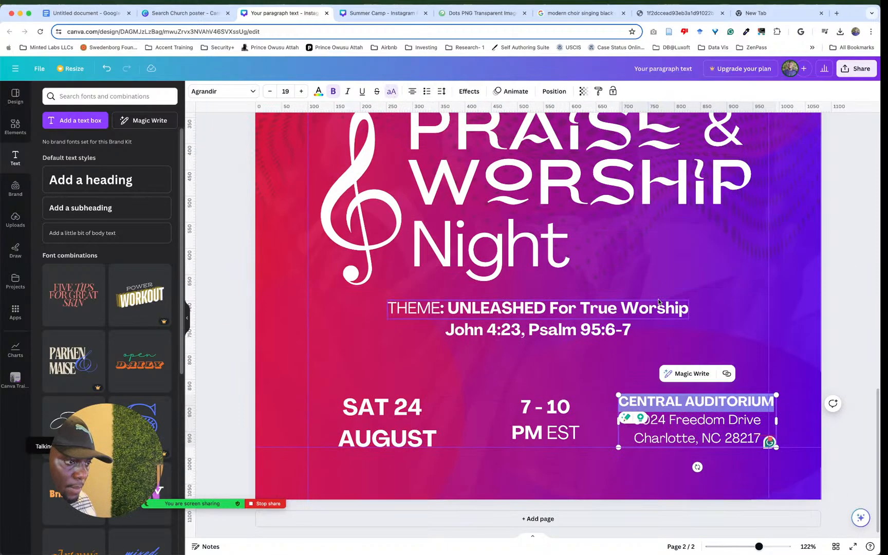
{"action": "left_click", "coordinate": [851, 323]}
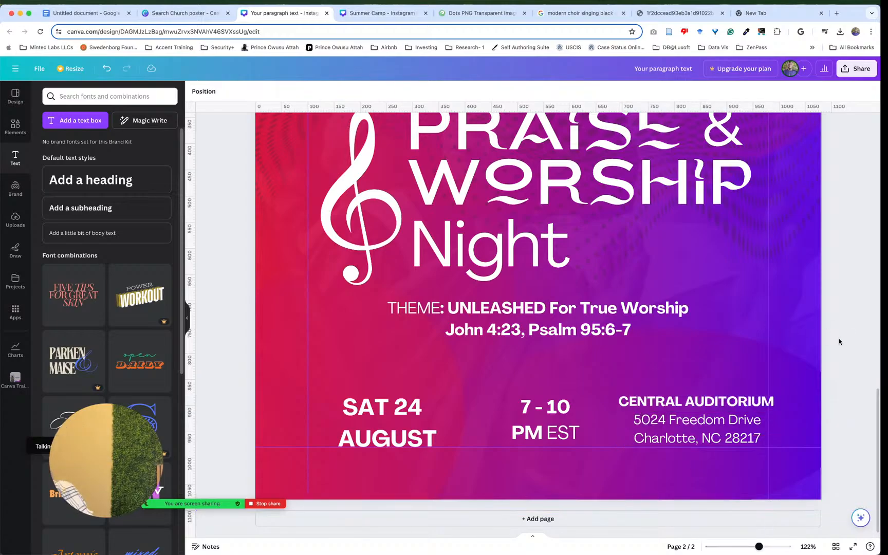
Step: Shift the date text slightly to the left and move the time text out of the row, above the date
{"action": "left_click", "coordinate": [394, 424]}
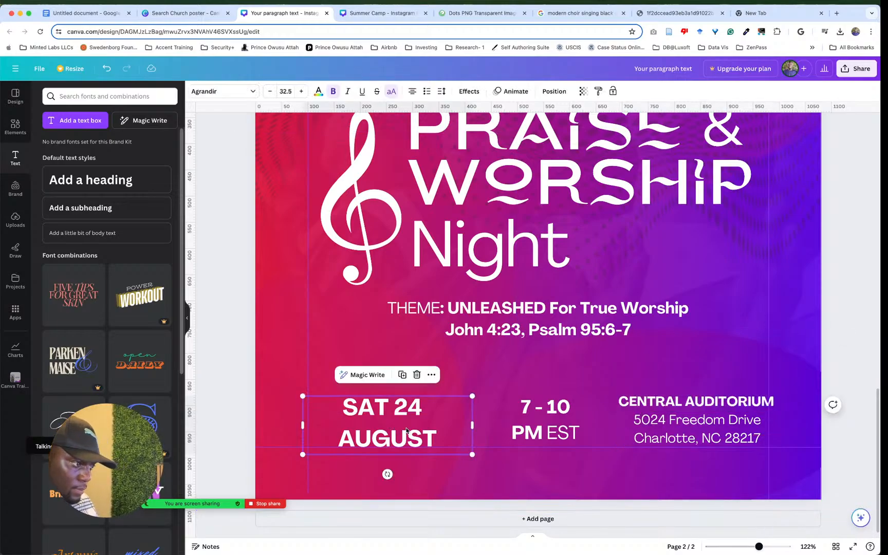
{"action": "left_click_drag", "start_coordinate": [401, 427], "coordinate": [377, 427]}
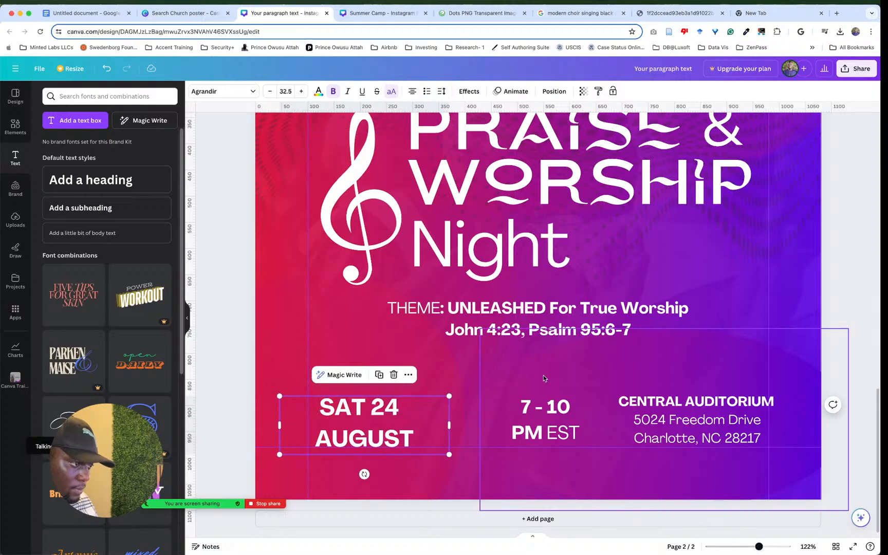
{"action": "left_click", "coordinate": [553, 429]}
{"action": "left_click_drag", "start_coordinate": [554, 430], "coordinate": [468, 432]}
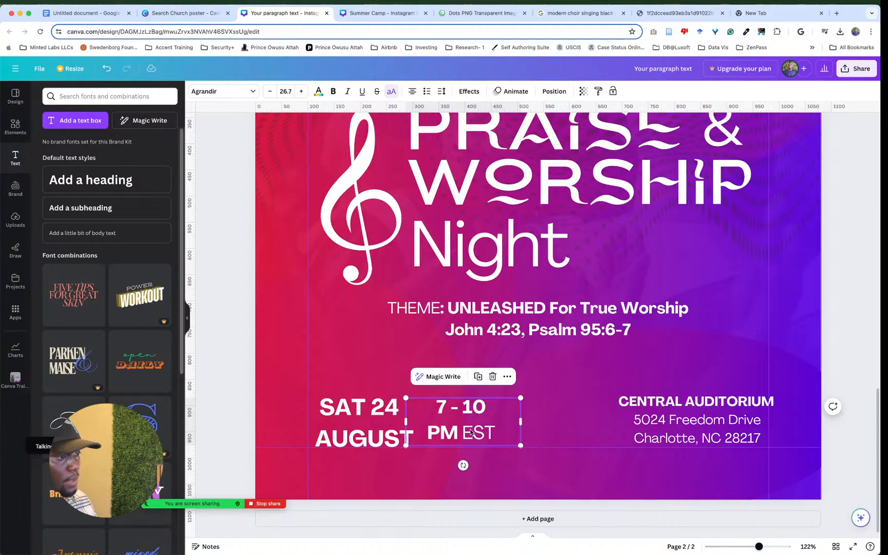
{"action": "left_click_drag", "start_coordinate": [471, 432], "coordinate": [320, 356]}
Step: Duplicate the date text between the date and venue, and rewrite the copy as "7 - 10" with "PM EST" on the second line
{"action": "left_click", "coordinate": [353, 429]}
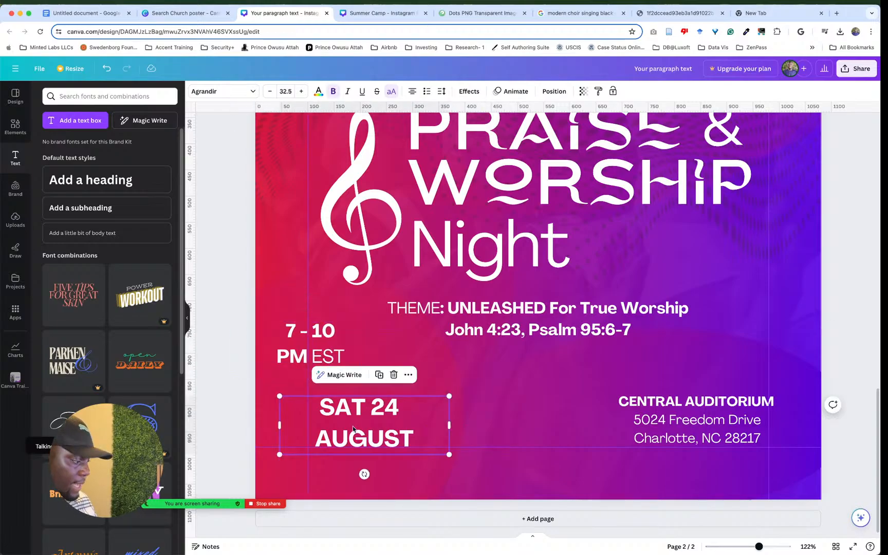
{"action": "left_click_drag", "start_coordinate": [354, 429], "coordinate": [527, 429]}
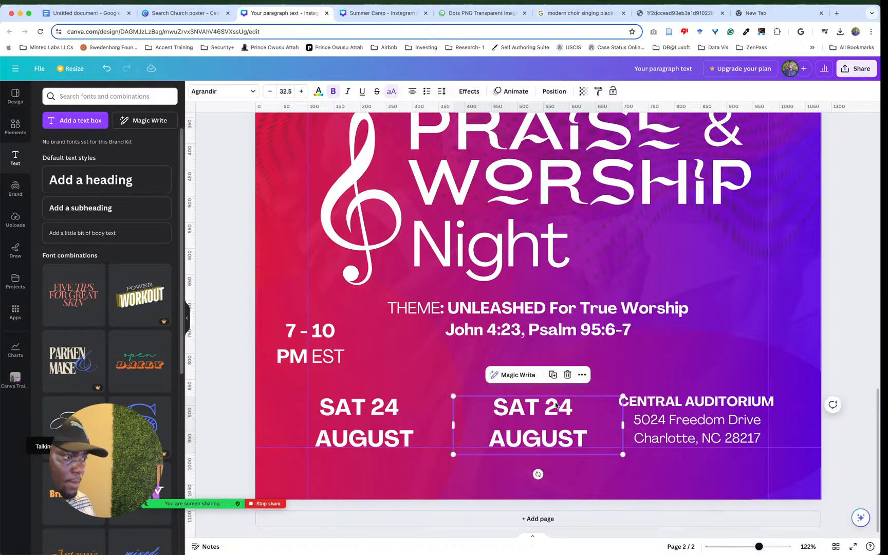
{"action": "double_click", "coordinate": [556, 405]}
{"action": "left_click_drag", "start_coordinate": [574, 407], "coordinate": [493, 404]}
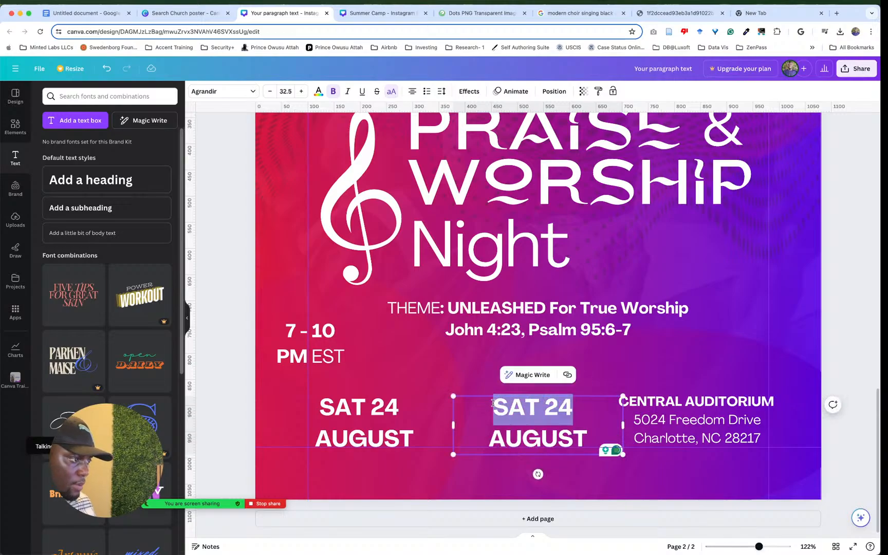
{"action": "type", "text": "7 -"}
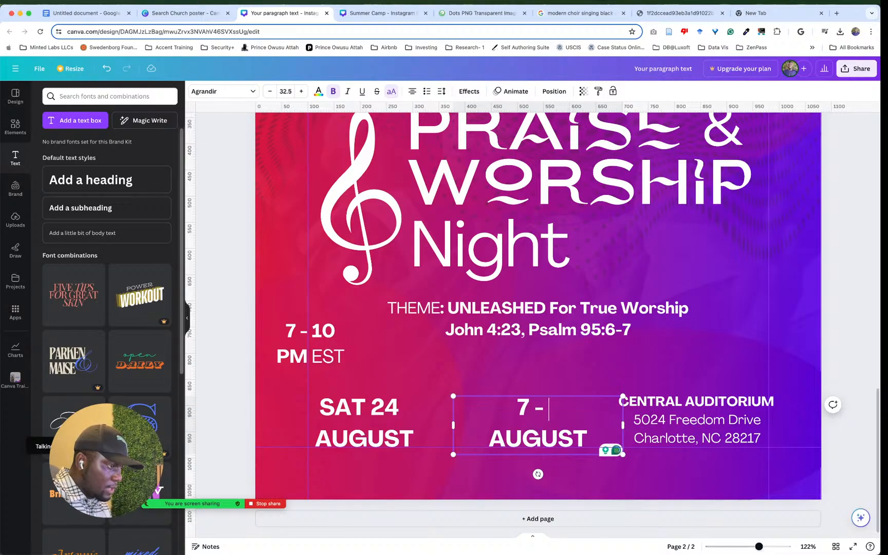
{"action": "type", "text": " 10"}
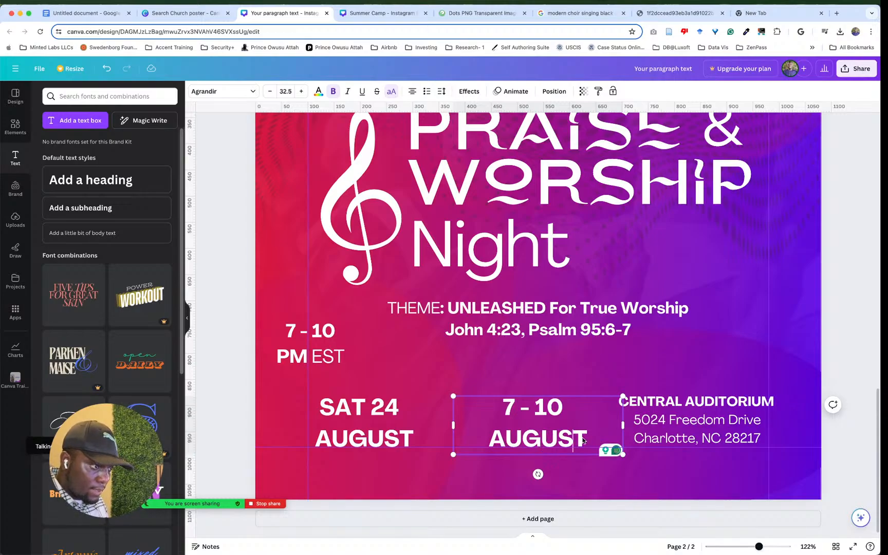
{"action": "left_click_drag", "start_coordinate": [588, 441], "coordinate": [491, 445]}
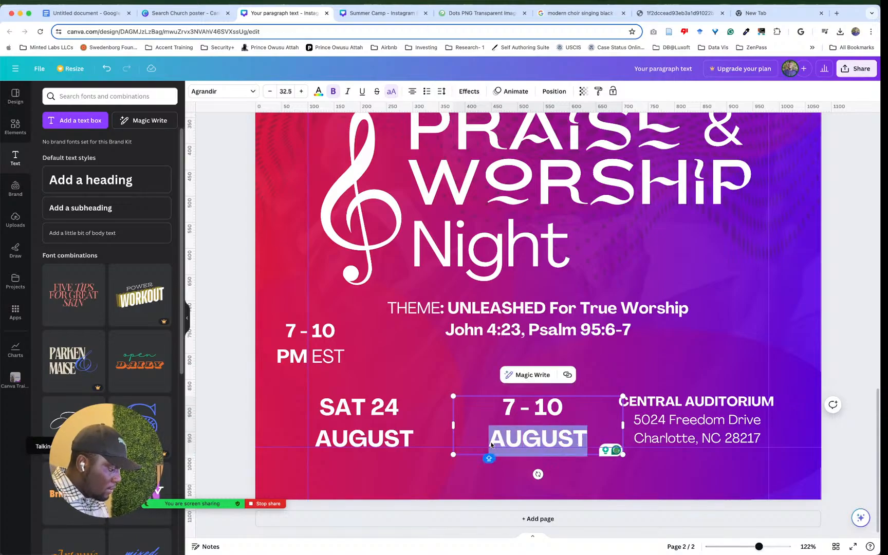
{"action": "type", "text": "PM EST"}
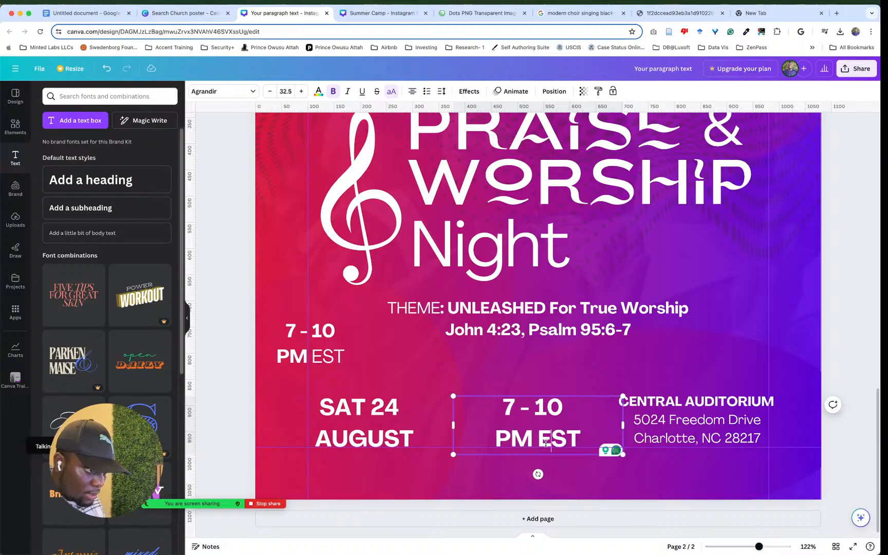
Step: Remove the bold from "EST" in the duplicated time text between the date and venue
{"action": "left_click_drag", "start_coordinate": [543, 441], "coordinate": [595, 440]}
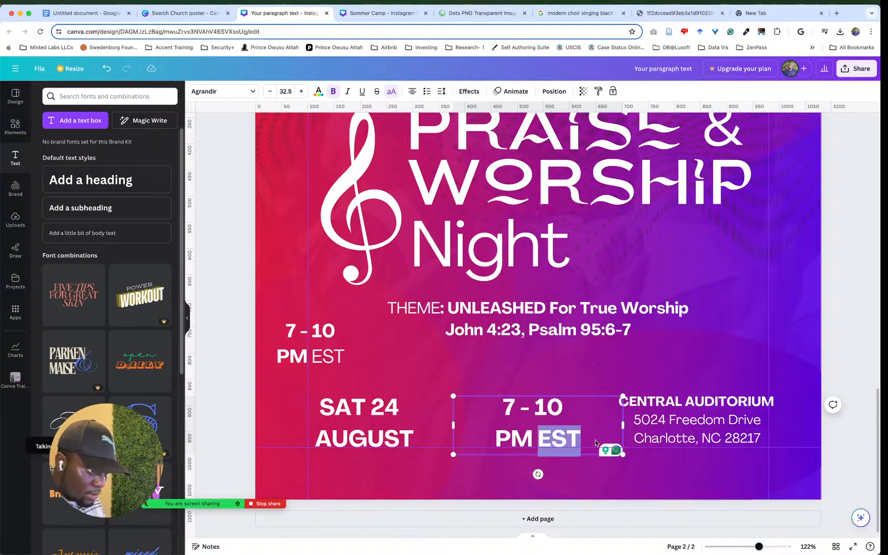
{"action": "left_click", "coordinate": [333, 91]}
{"action": "left_click", "coordinate": [641, 340]}
Step: Narrow the new time text's box to fit its words and reposition it between the date and venue
{"action": "left_click", "coordinate": [544, 429]}
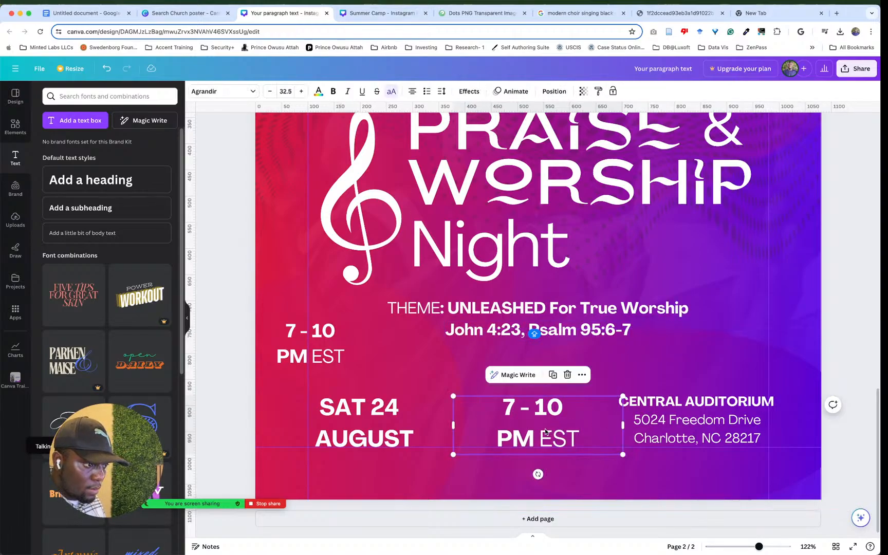
{"action": "left_click_drag", "start_coordinate": [535, 430], "coordinate": [497, 431]}
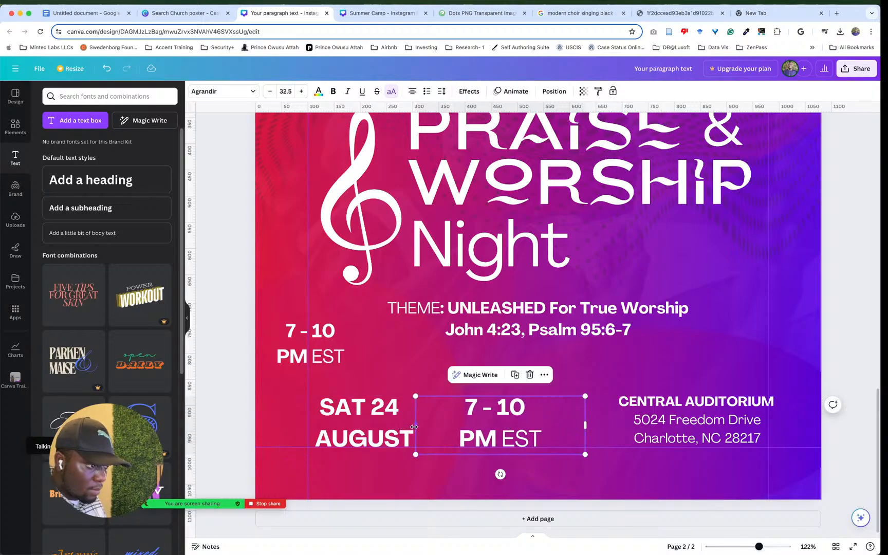
{"action": "left_click_drag", "start_coordinate": [416, 425], "coordinate": [513, 431]}
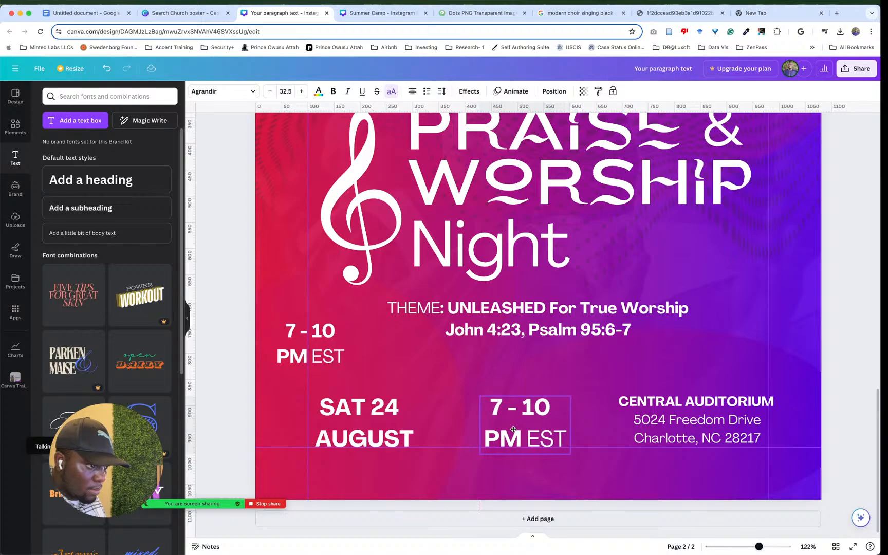
Step: Narrow the "SAT 24 AUGUST" text box, shift it left and slightly up, and nudge the time text up slightly
{"action": "left_click", "coordinate": [399, 426]}
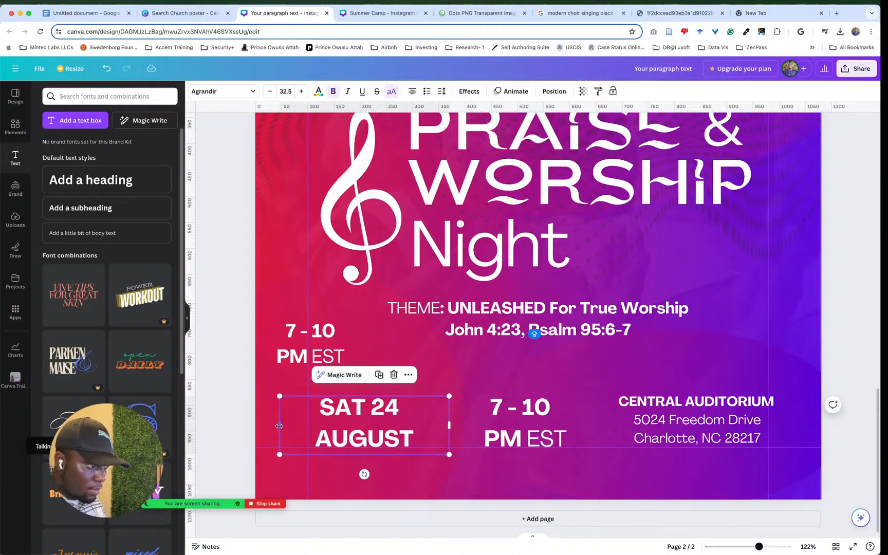
{"action": "left_click_drag", "start_coordinate": [279, 425], "coordinate": [333, 425]}
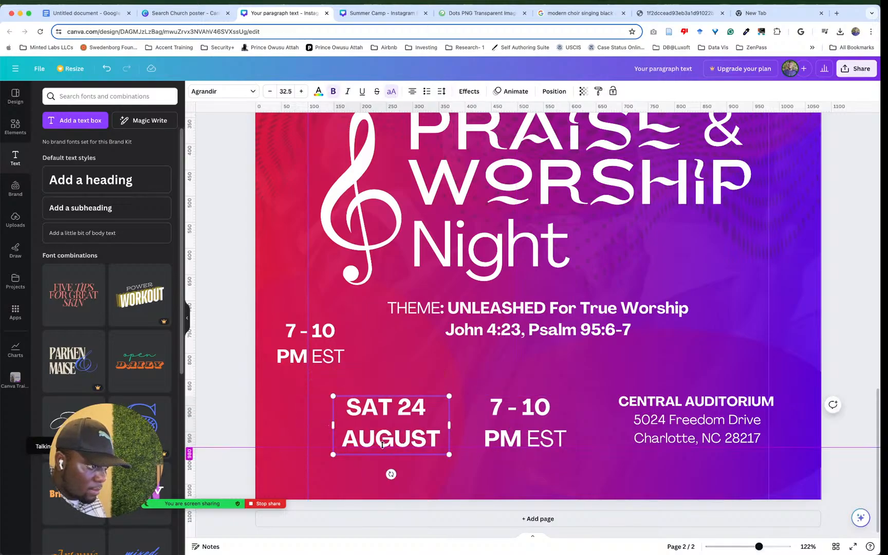
{"action": "left_click", "coordinate": [464, 431]}
{"action": "left_click", "coordinate": [445, 432]}
{"action": "left_click_drag", "start_coordinate": [412, 433], "coordinate": [390, 430]}
{"action": "left_click", "coordinate": [519, 422]}
{"action": "left_click_drag", "start_coordinate": [506, 427], "coordinate": [506, 428]}
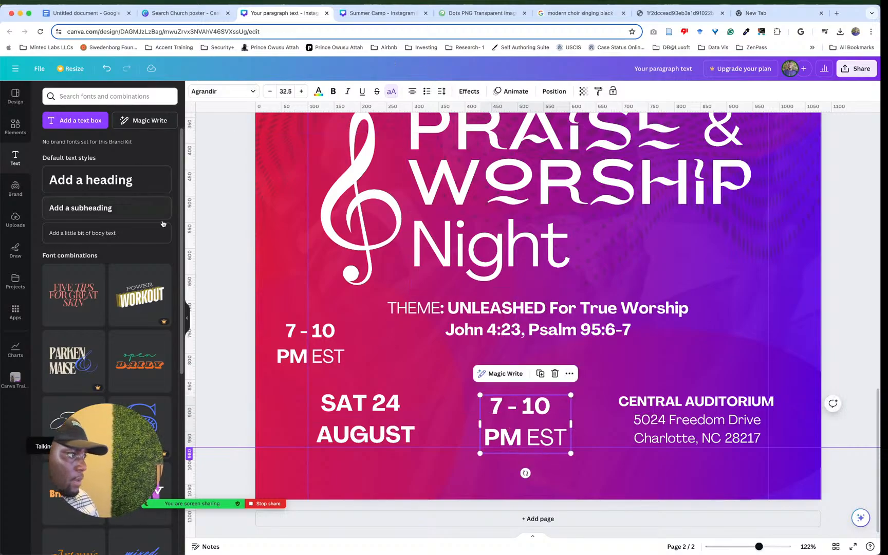
Step: Delete the old "7 - 10 PM EST" text above the date
{"action": "left_click", "coordinate": [253, 293]}
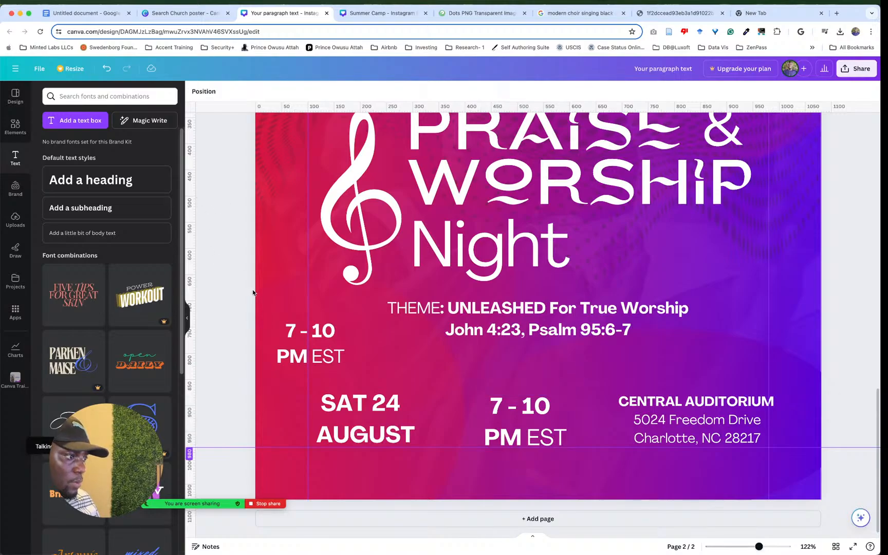
{"action": "left_click", "coordinate": [275, 329]}
{"action": "key", "text": "BackSpace"}
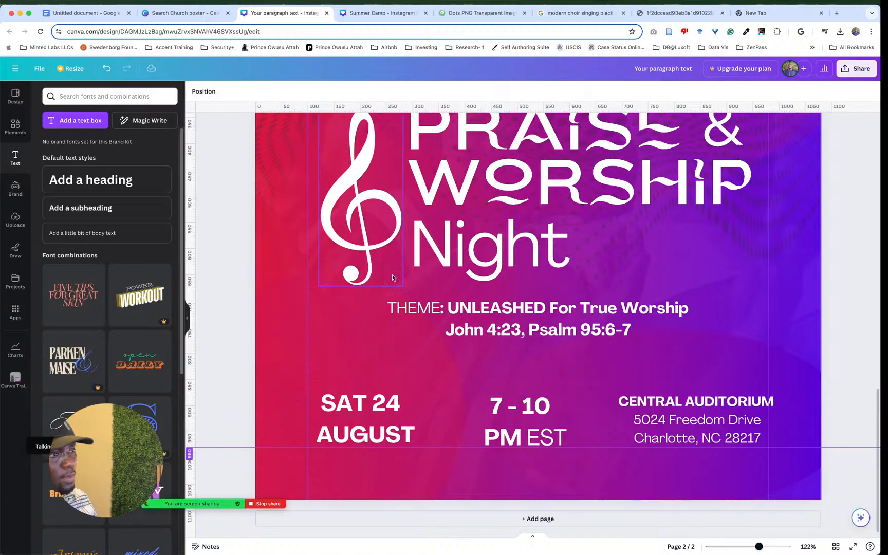
Step: Clear the "music notes" element search, add a square shape to page 2 and move it over the date text
{"action": "scroll", "coordinate": [557, 298], "scroll_direction": "up", "scroll_amount": 4}
{"action": "scroll", "coordinate": [557, 297], "scroll_direction": "down", "scroll_amount": 3}
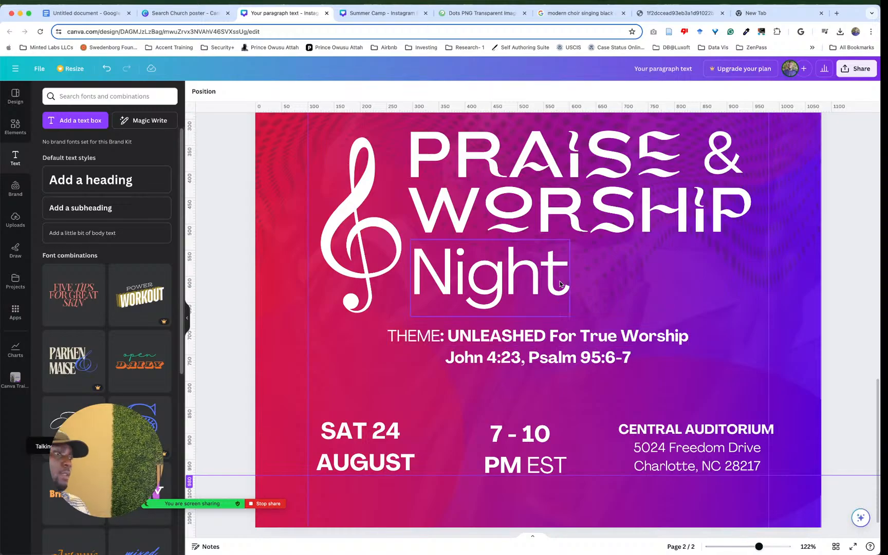
{"action": "scroll", "coordinate": [561, 286], "scroll_direction": "down", "scroll_amount": 5}
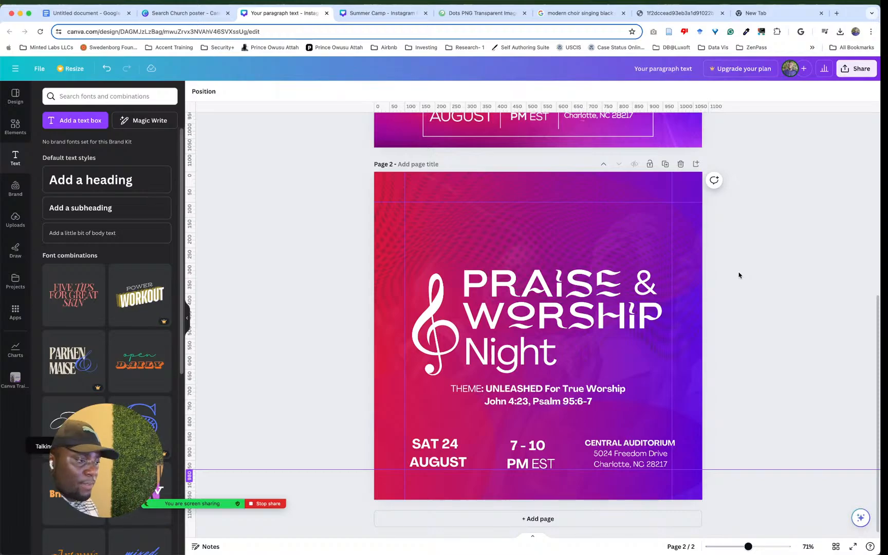
{"action": "left_click", "coordinate": [15, 126]}
{"action": "left_click", "coordinate": [49, 118]}
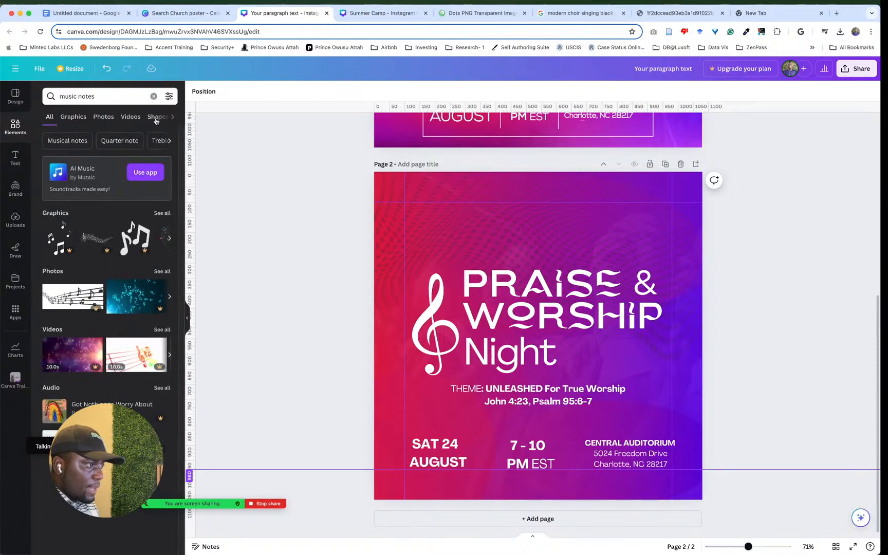
{"action": "left_click", "coordinate": [148, 98]}
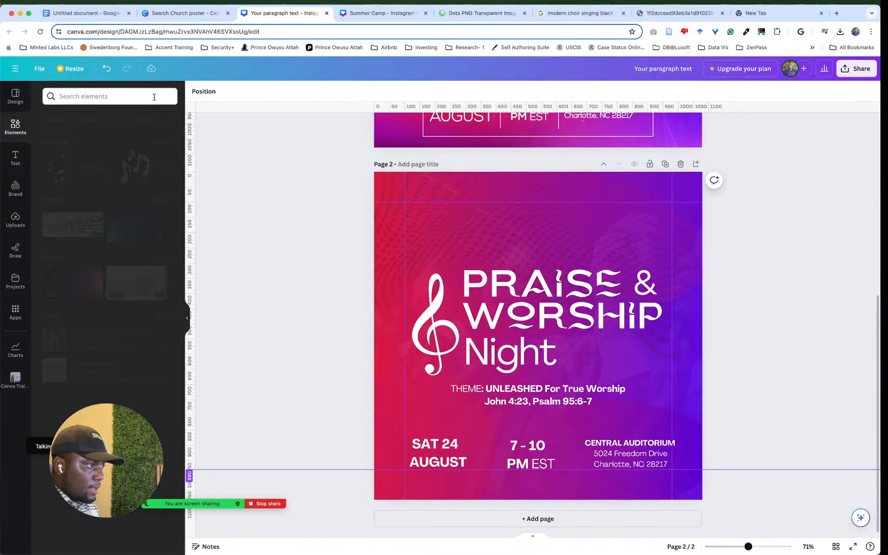
{"action": "left_click", "coordinate": [56, 217]}
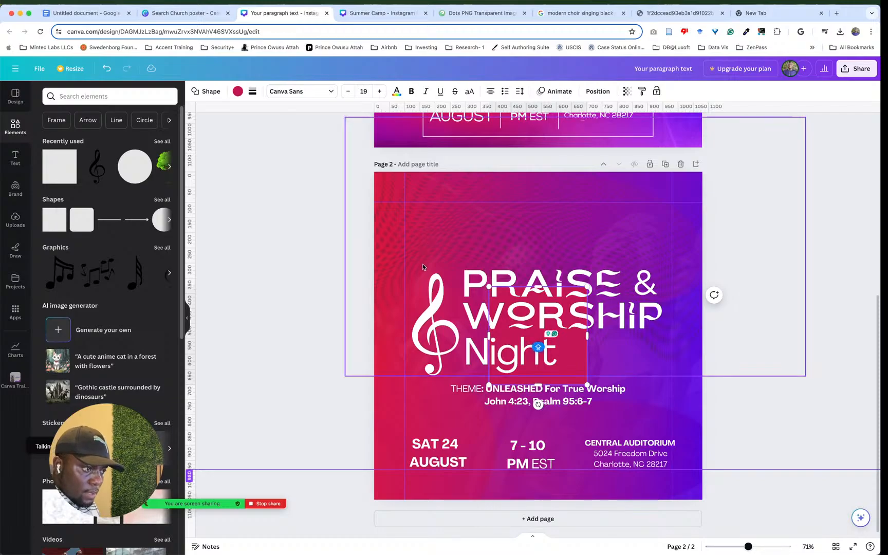
{"action": "left_click_drag", "start_coordinate": [577, 362], "coordinate": [478, 466]}
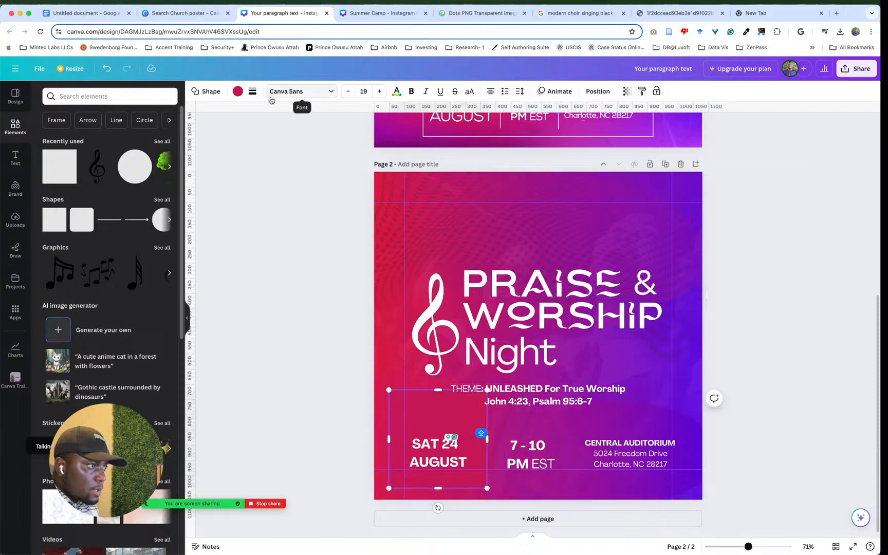
Step: Fill the square over the date with white (#ffffff)
{"action": "left_click", "coordinate": [238, 91]}
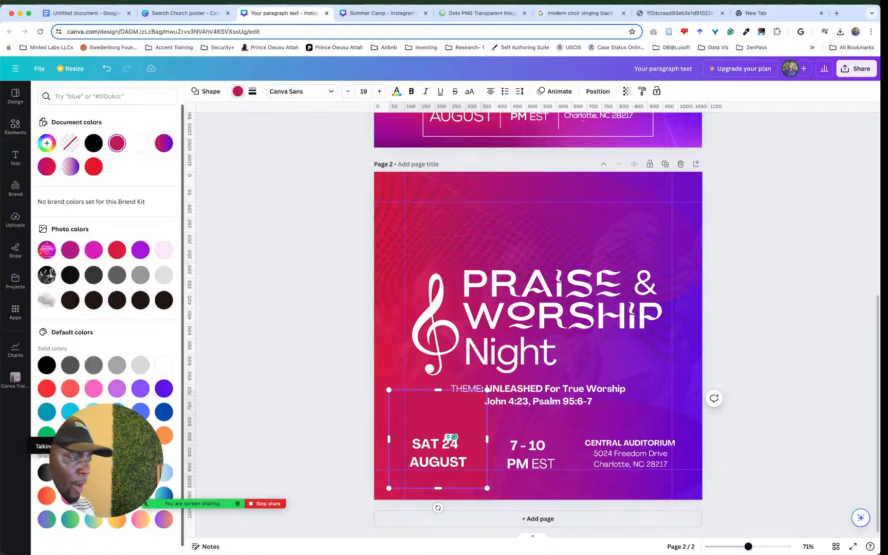
{"action": "left_click", "coordinate": [140, 144]}
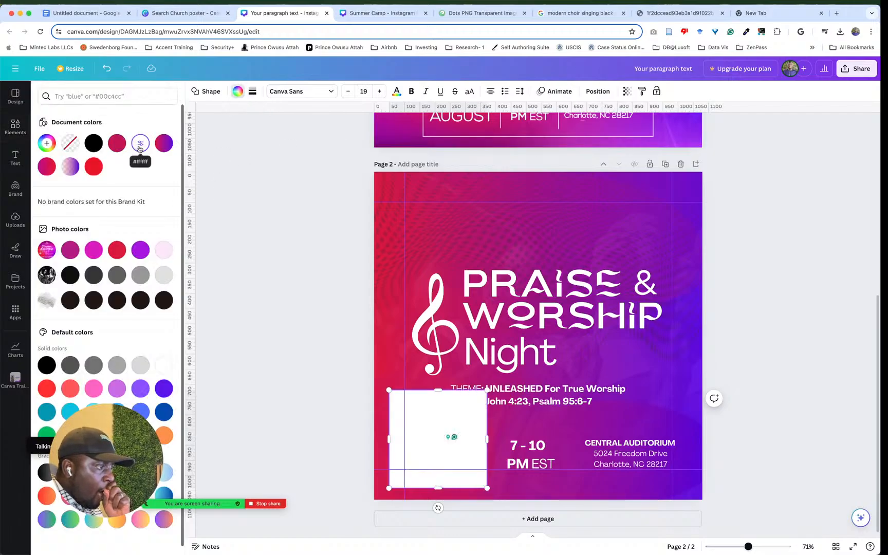
{"action": "left_click", "coordinate": [269, 234]}
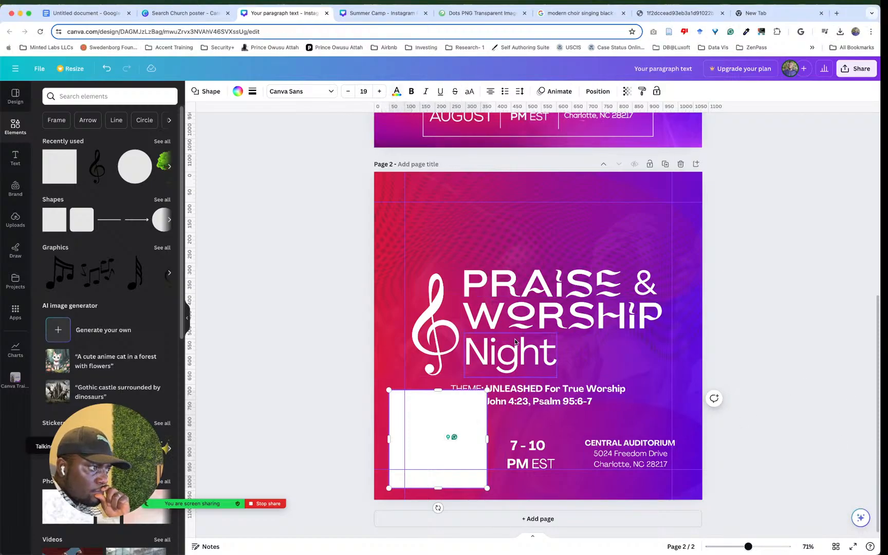
Step: Add a solid border with a weight of 7 to the square over the date
{"action": "left_click", "coordinate": [205, 91]}
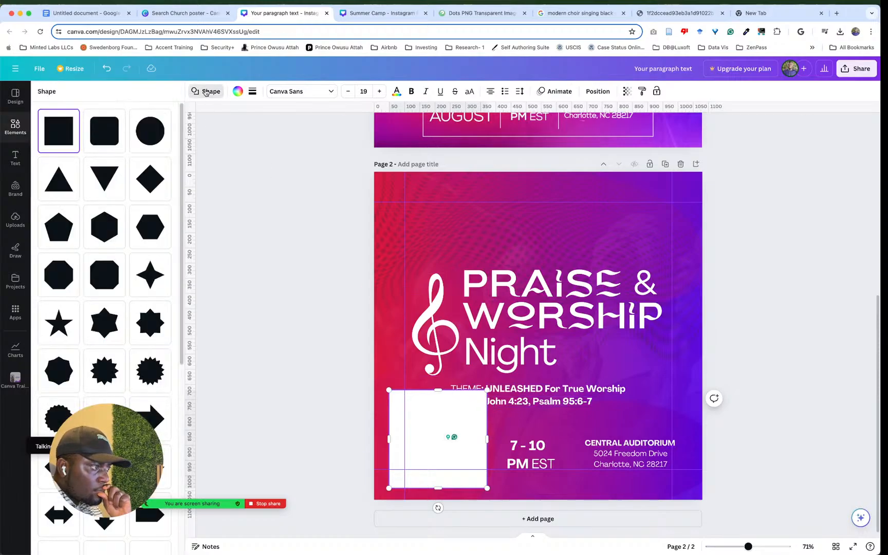
{"action": "left_click", "coordinate": [253, 91]}
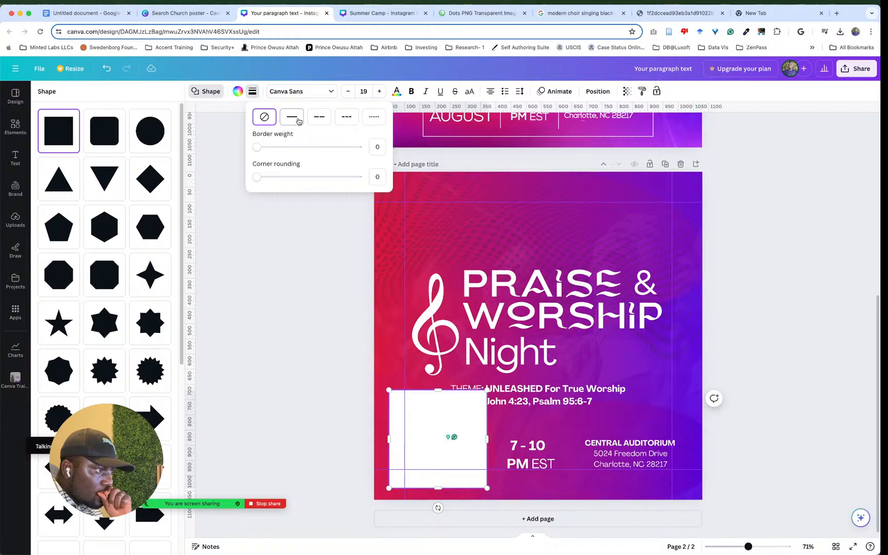
{"action": "left_click_drag", "start_coordinate": [256, 147], "coordinate": [278, 155]}
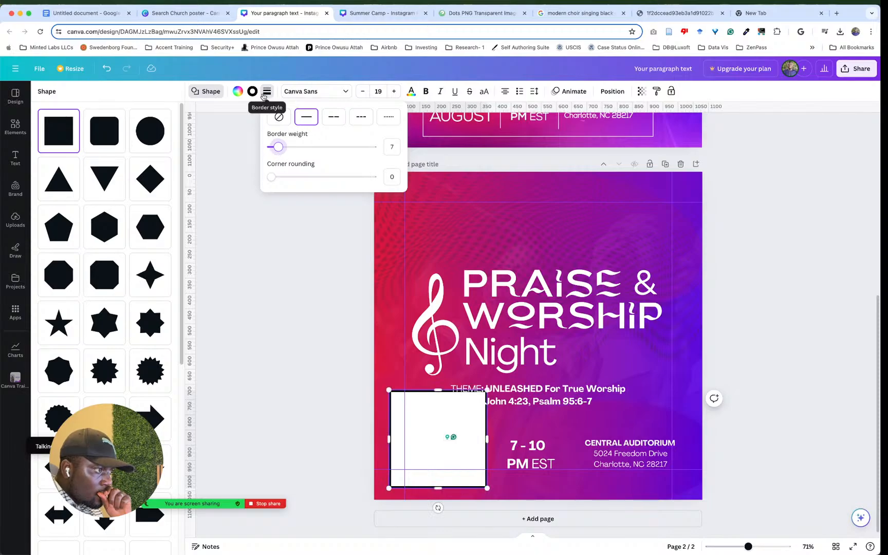
Step: Remove the square's fill and set its border color to white
{"action": "left_click", "coordinate": [238, 91]}
{"action": "left_click", "coordinate": [70, 143]}
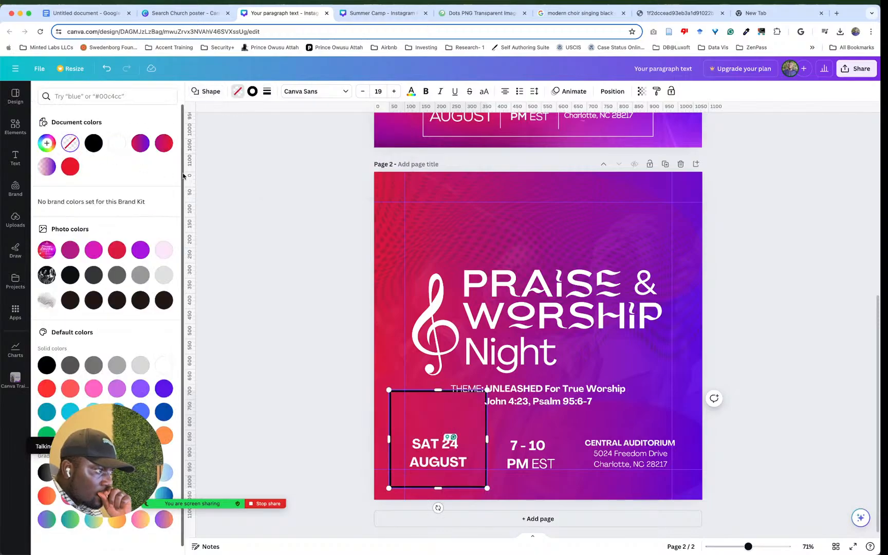
{"action": "left_click", "coordinate": [252, 95]}
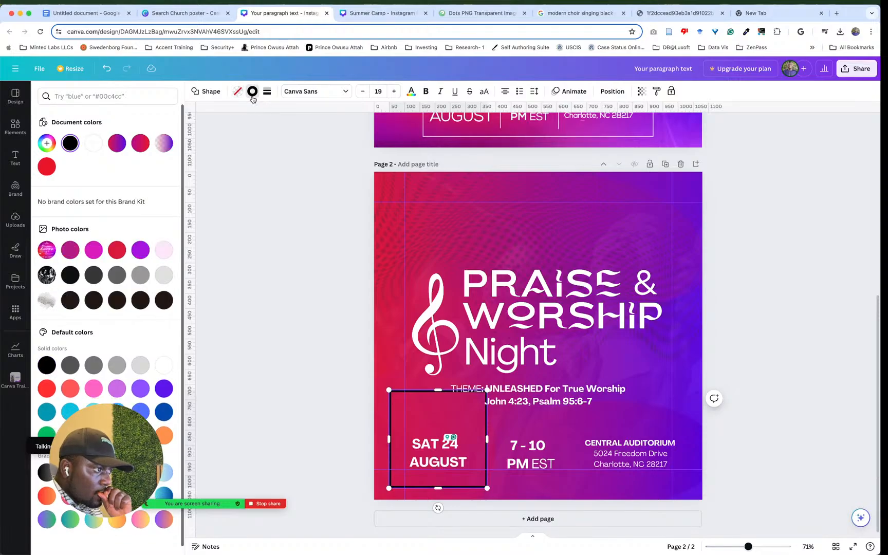
{"action": "left_click", "coordinate": [94, 143]}
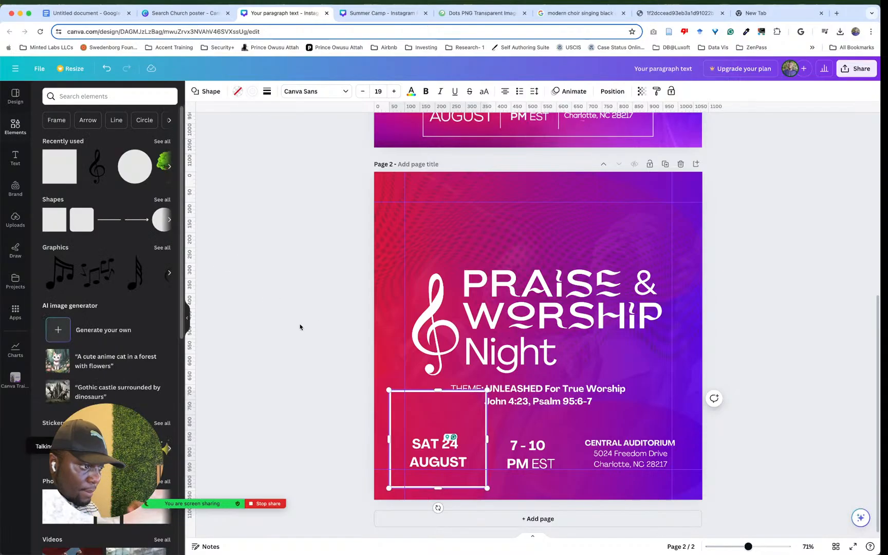
{"action": "left_click", "coordinate": [806, 397]}
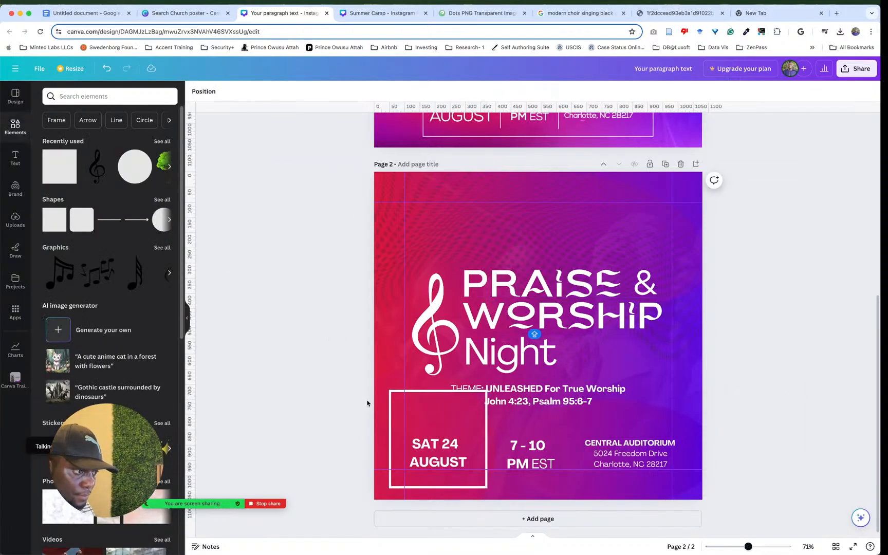
Step: Reshape the white outlined square into a wide rectangle framing the date, time and venue texts
{"action": "left_click", "coordinate": [431, 396]}
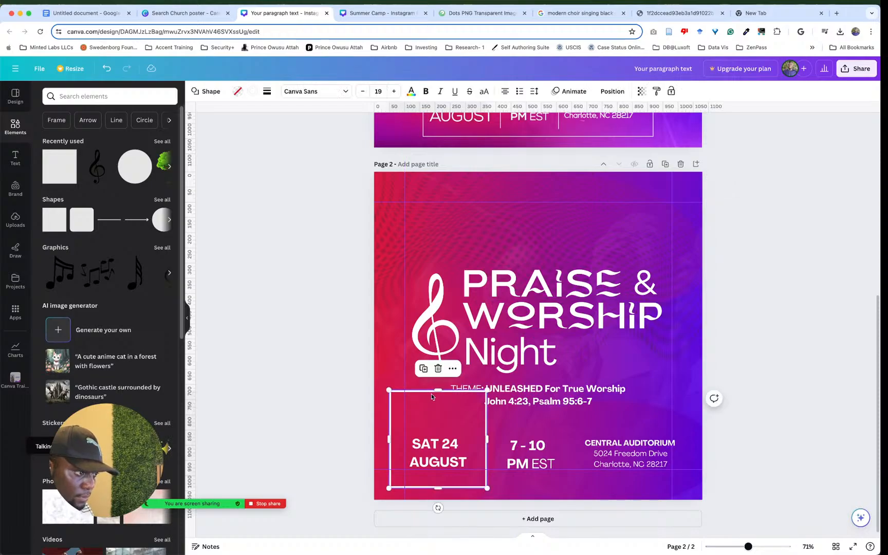
{"action": "left_click_drag", "start_coordinate": [435, 394], "coordinate": [440, 426]}
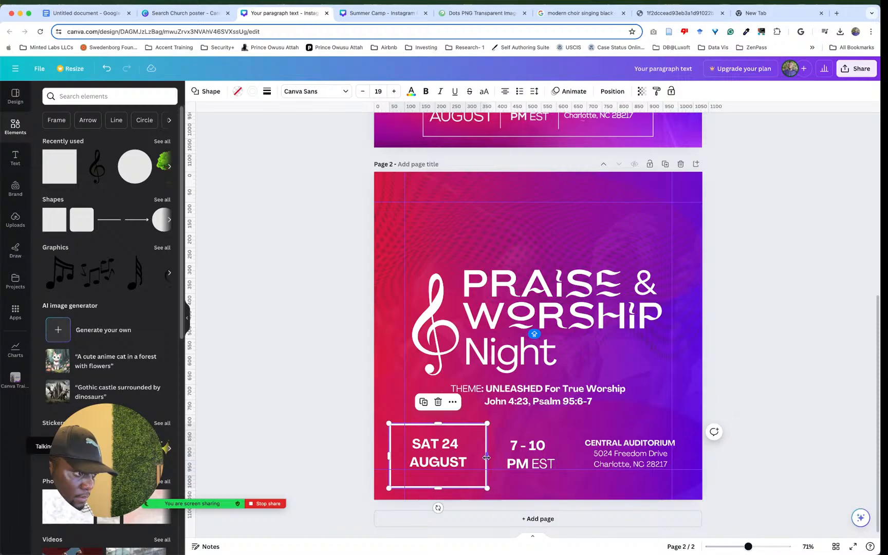
{"action": "left_click_drag", "start_coordinate": [487, 457], "coordinate": [680, 461]}
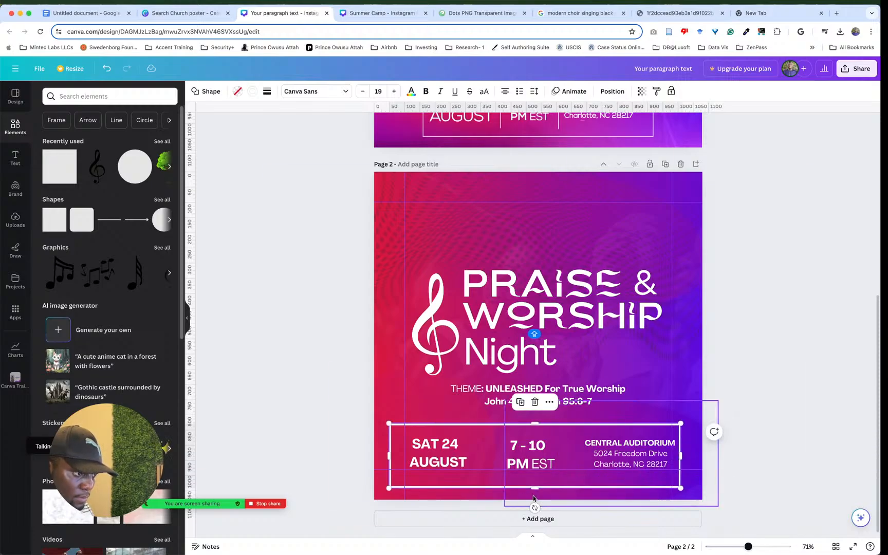
{"action": "left_click_drag", "start_coordinate": [536, 488], "coordinate": [537, 480]}
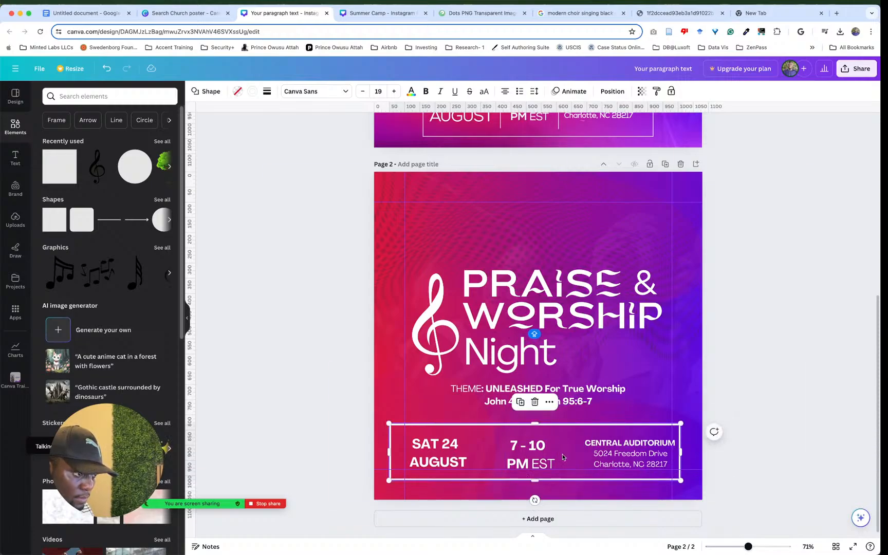
{"action": "left_click", "coordinate": [738, 402]}
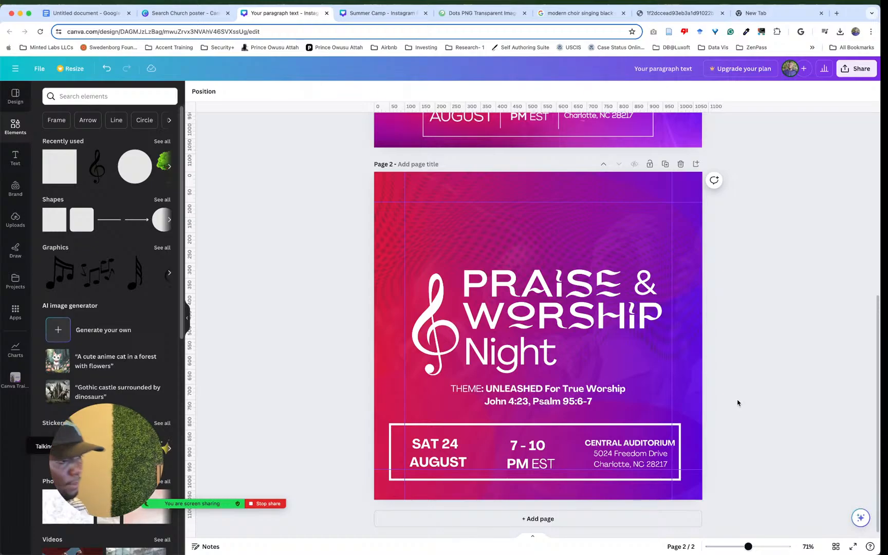
Step: Reduce the border weight of the rectangle around the event details to a thin line
{"action": "left_click", "coordinate": [569, 424]}
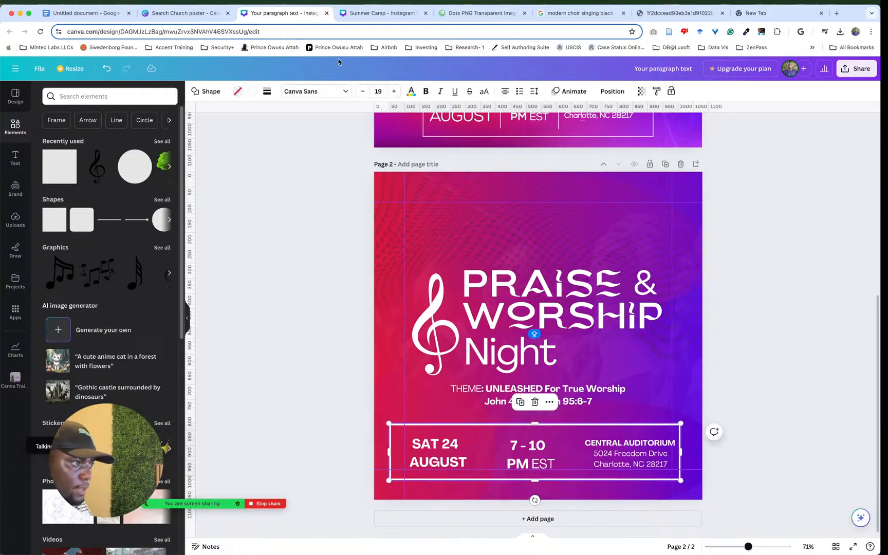
{"action": "left_click", "coordinate": [267, 91]}
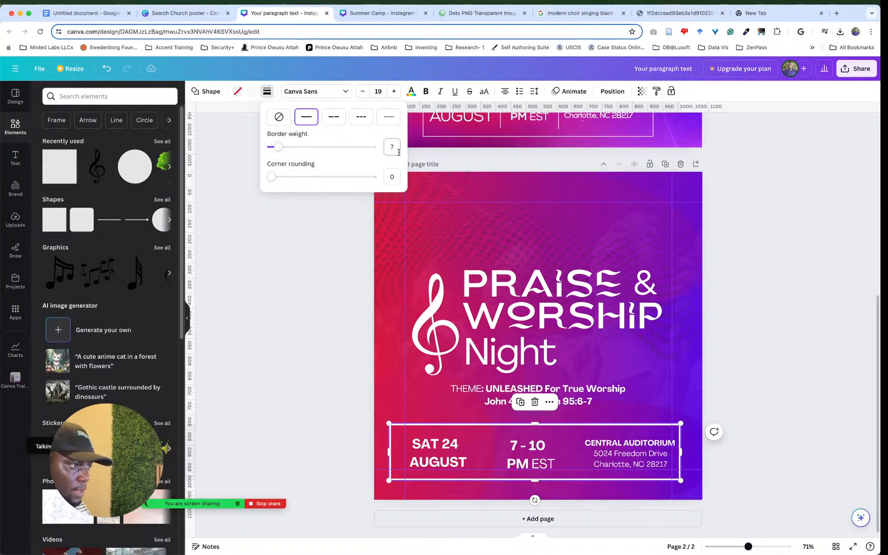
{"action": "left_click_drag", "start_coordinate": [279, 147], "coordinate": [273, 148]}
{"action": "left_click", "coordinate": [809, 341]}
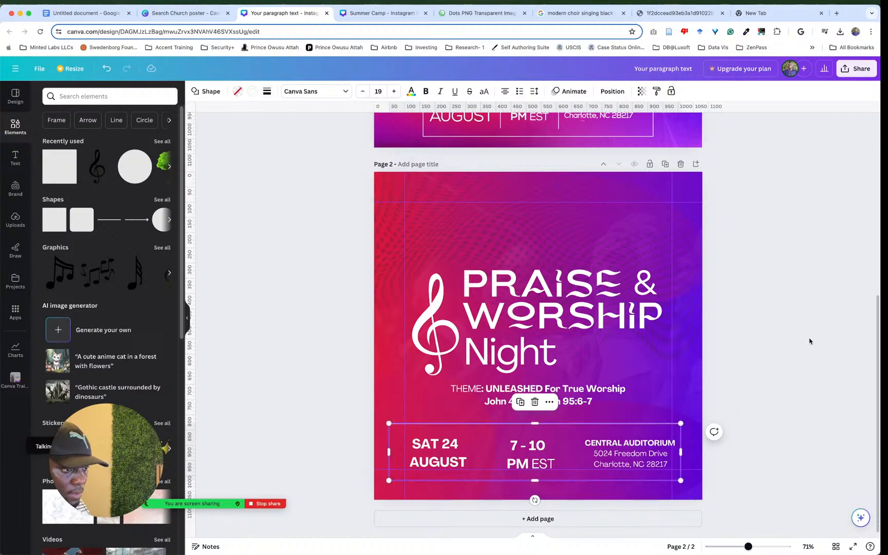
{"action": "left_click", "coordinate": [794, 360]}
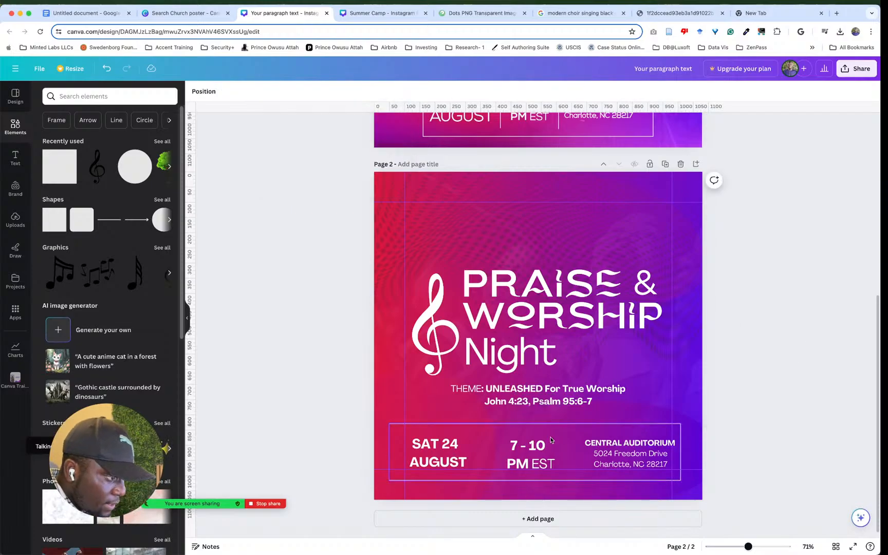
Step: Pull both sides of the thin rectangle inward to align with the page's vertical margin guides
{"action": "left_click", "coordinate": [391, 449]}
{"action": "left_click_drag", "start_coordinate": [389, 451], "coordinate": [404, 453]}
{"action": "left_click_drag", "start_coordinate": [681, 452], "coordinate": [672, 453]}
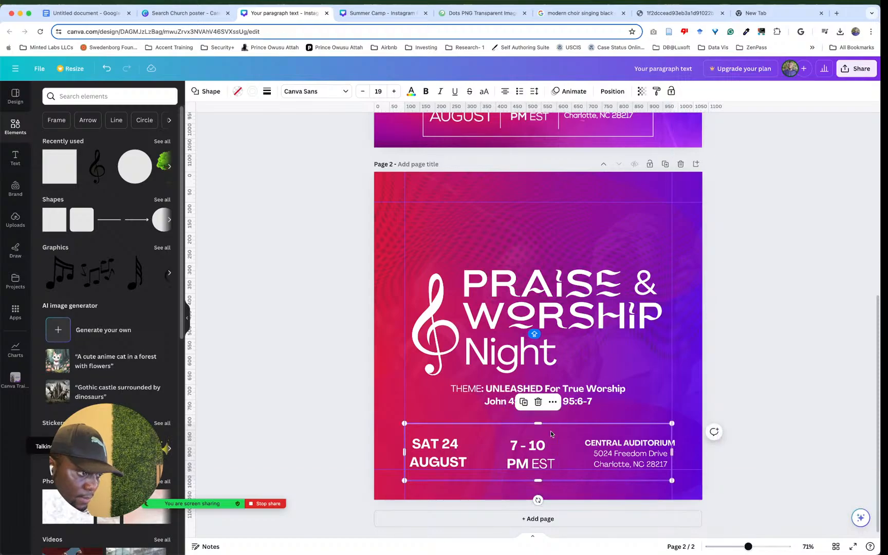
Step: Raise the frame's bottom edge to the lower margin guide, about 158 high, and move the date, time and venue texts up inside it
{"action": "left_click_drag", "start_coordinate": [535, 481], "coordinate": [550, 471]}
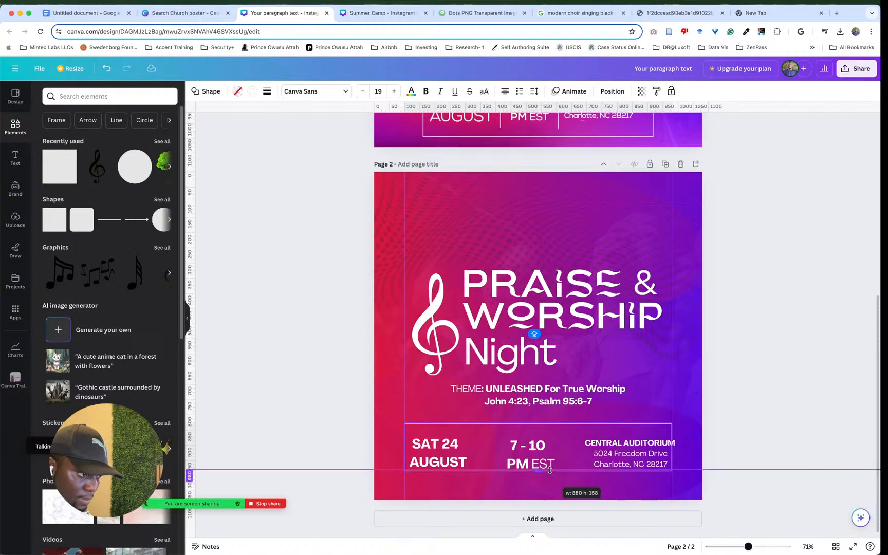
{"action": "left_click", "coordinate": [447, 461]}
{"action": "left_click", "coordinate": [533, 466], "text": "shift"}
{"action": "left_click", "coordinate": [623, 464], "text": "shift"}
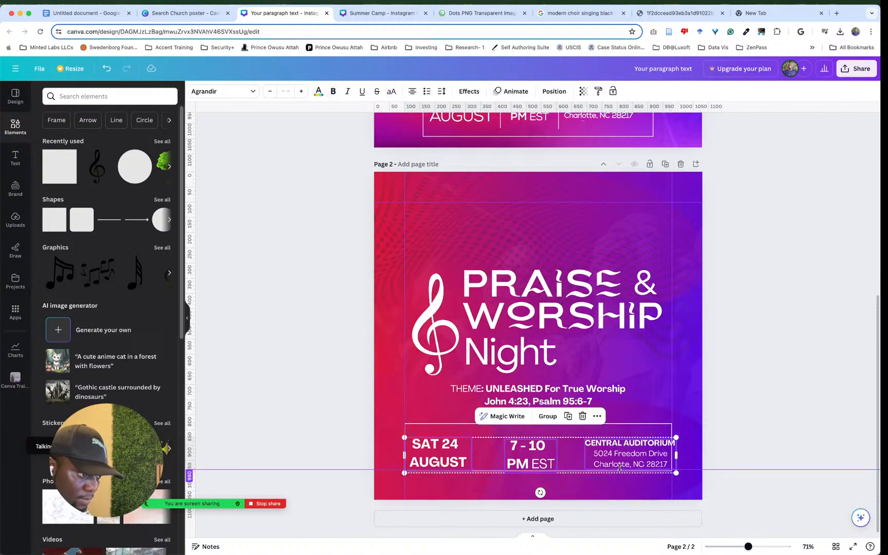
{"action": "left_click_drag", "start_coordinate": [623, 463], "coordinate": [623, 457]}
{"action": "left_click", "coordinate": [761, 437]}
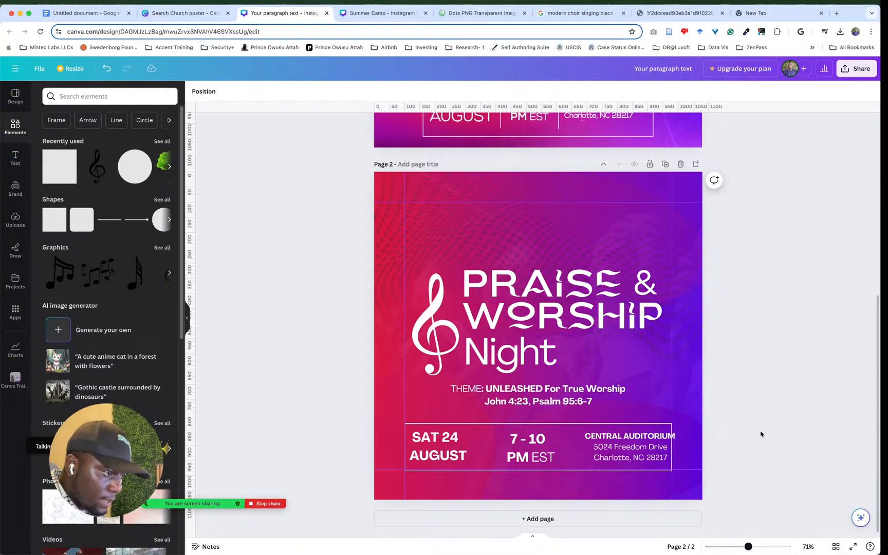
Step: Shift the venue text and the date text inward so both sit clear of the frame's sides
{"action": "left_click", "coordinate": [617, 440]}
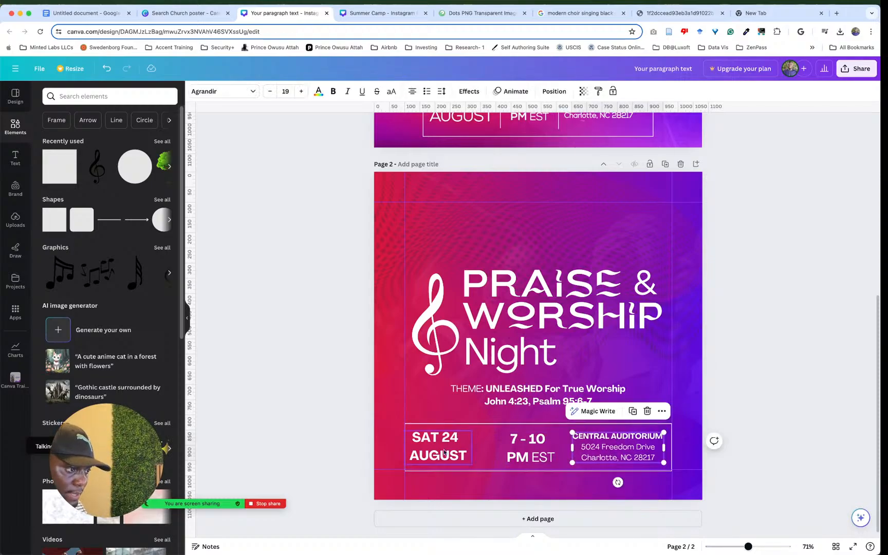
{"action": "left_click_drag", "start_coordinate": [432, 453], "coordinate": [444, 453]}
{"action": "left_click", "coordinate": [530, 448]}
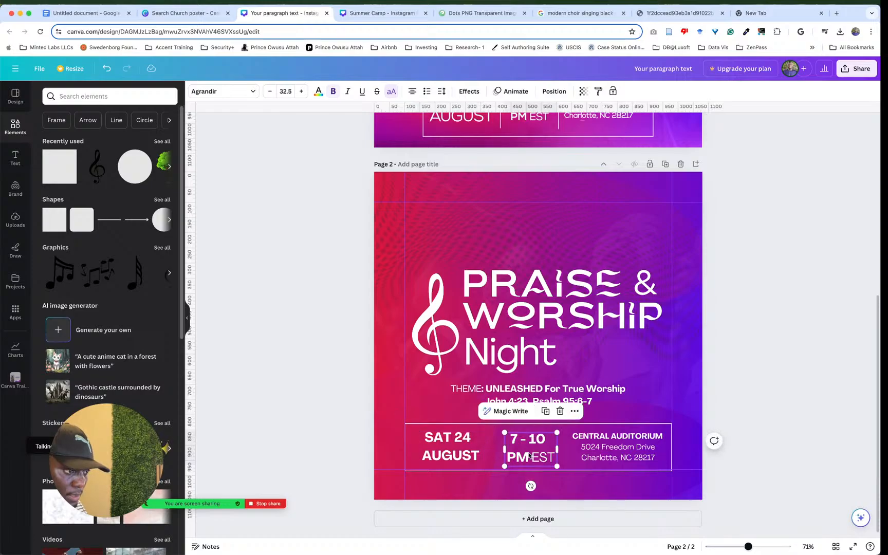
{"action": "left_click", "coordinate": [770, 429]}
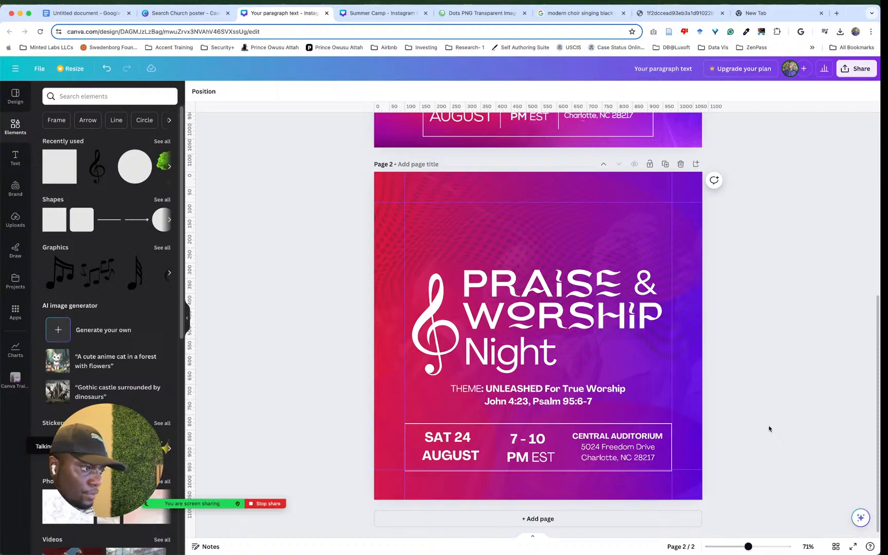
Step: Move the treble clef, title and theme texts up on page 2, and realign the ampersand beside PRAISE
{"action": "left_click", "coordinate": [437, 328]}
{"action": "left_click", "coordinate": [505, 326], "text": "shift"}
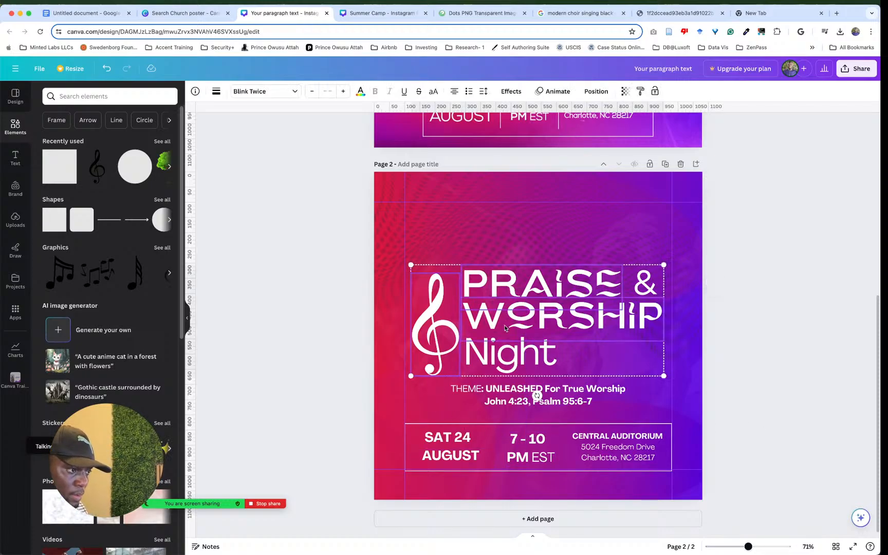
{"action": "left_click", "coordinate": [508, 356], "text": "shift"}
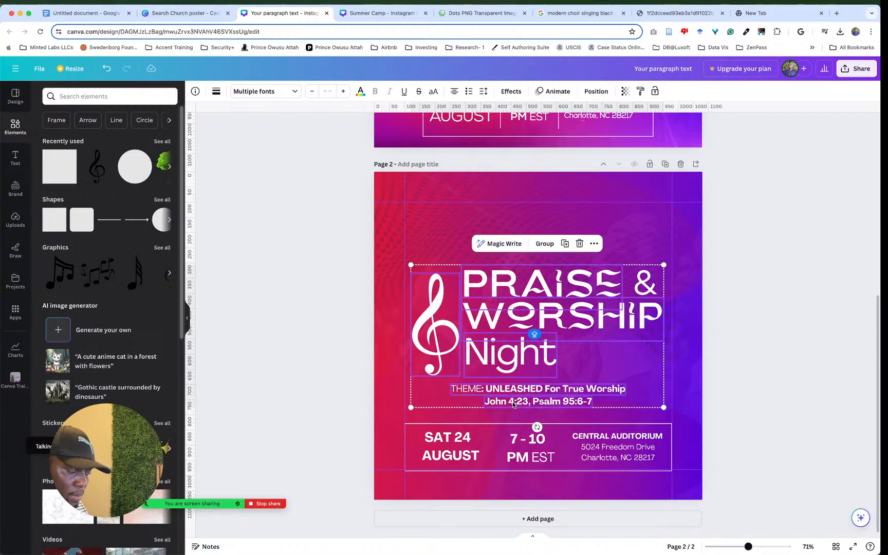
{"action": "left_click_drag", "start_coordinate": [513, 405], "coordinate": [517, 383]}
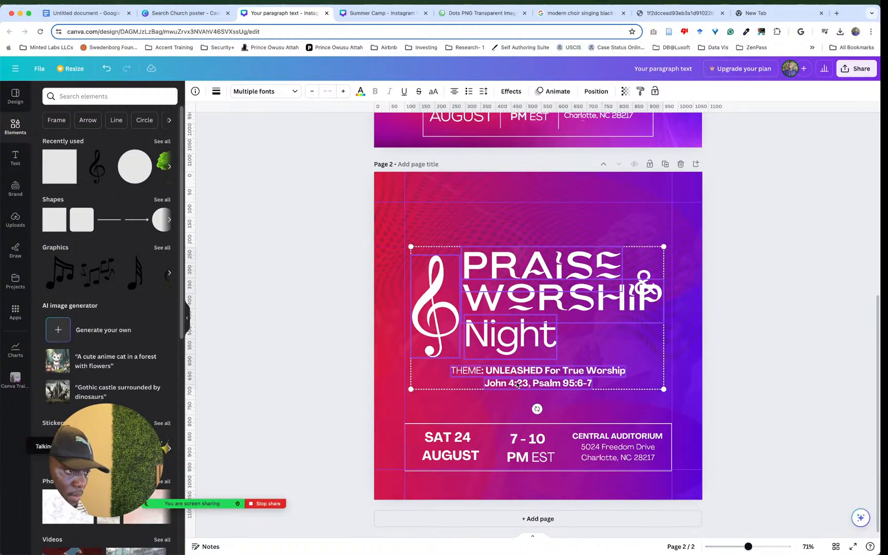
{"action": "left_click", "coordinate": [774, 298]}
{"action": "left_click", "coordinate": [644, 268]}
{"action": "left_click_drag", "start_coordinate": [643, 267], "coordinate": [646, 254]}
{"action": "left_click", "coordinate": [782, 280]}
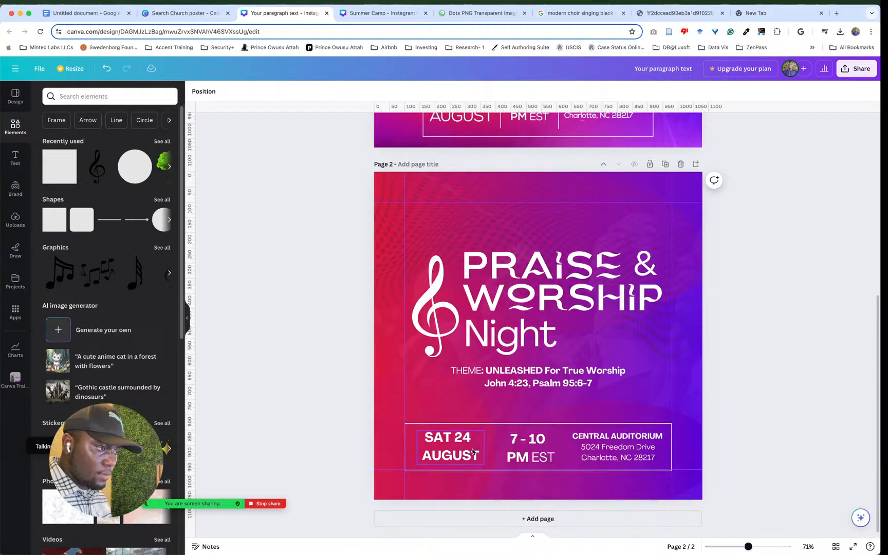
Step: Remove the bold formatting from AUGUST in the date text
{"action": "left_click", "coordinate": [443, 469]}
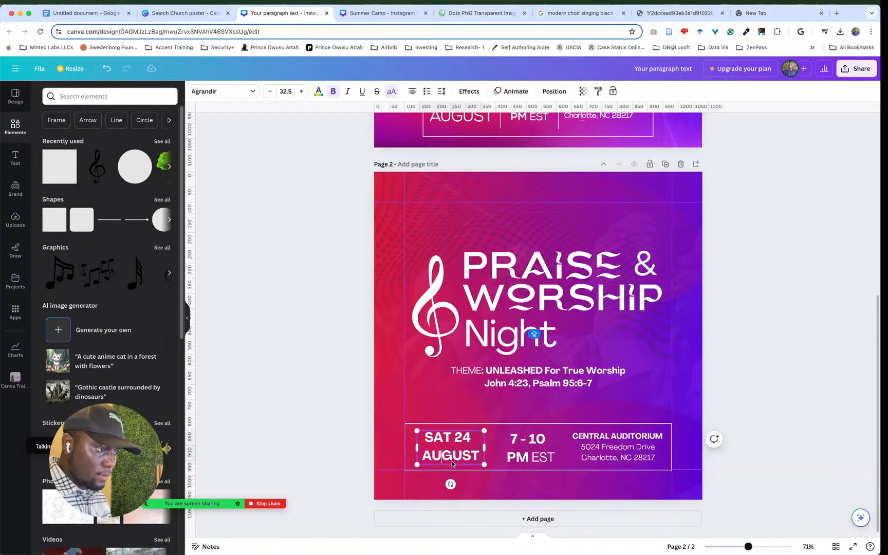
{"action": "left_click_drag", "start_coordinate": [480, 456], "coordinate": [422, 457]}
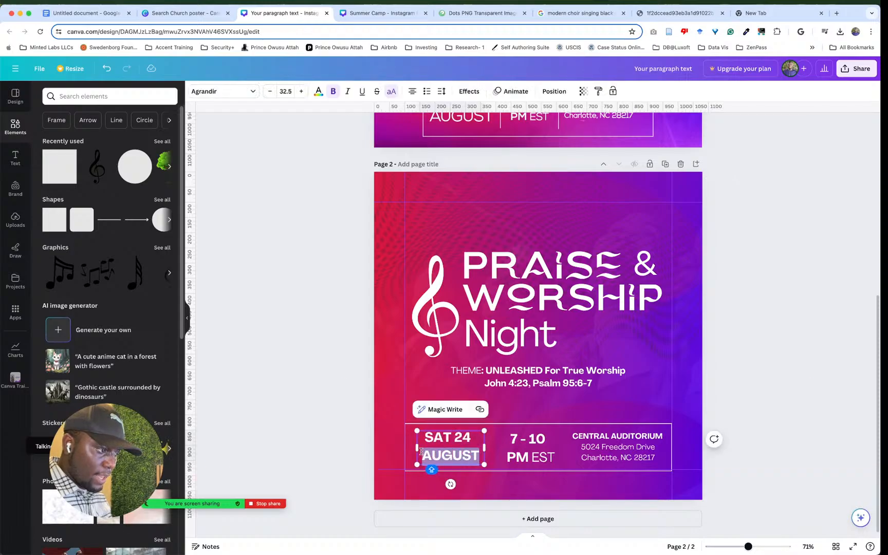
{"action": "left_click", "coordinate": [333, 91]}
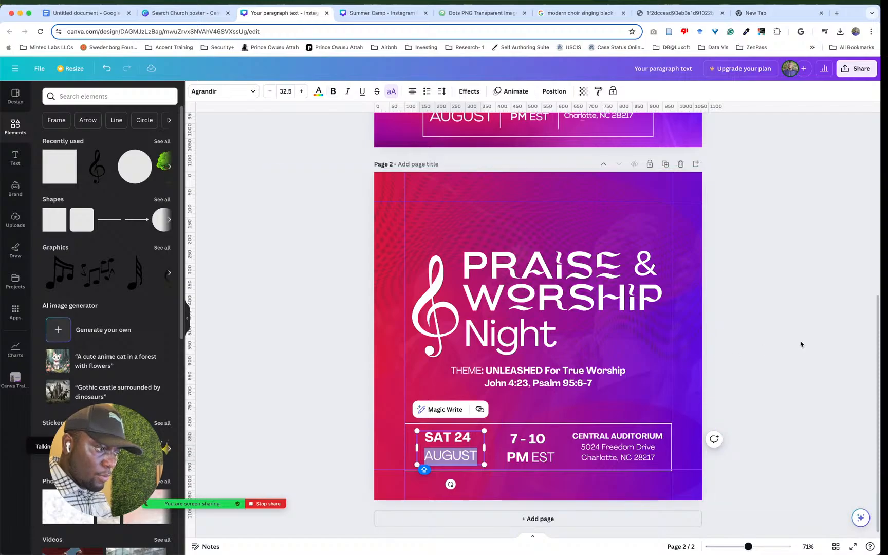
{"action": "left_click", "coordinate": [817, 341]}
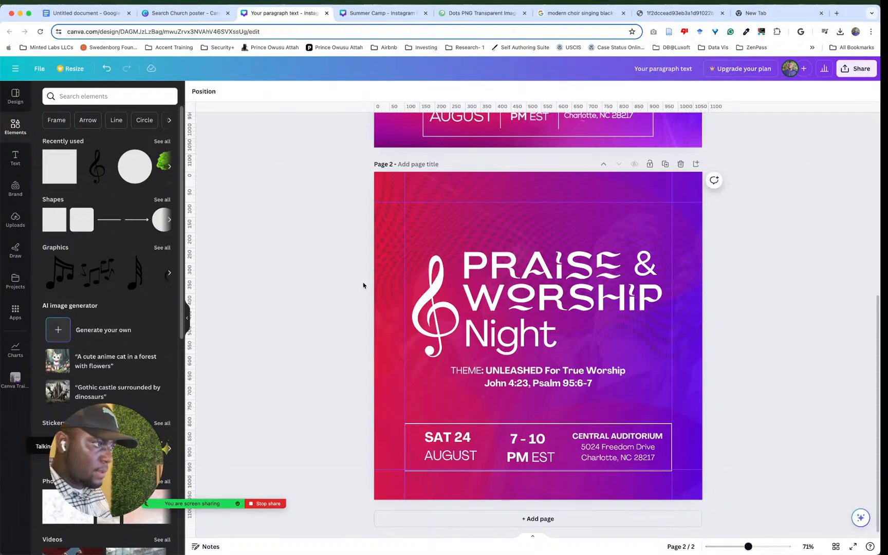
Step: Add a square shape, narrow it into a thin vertical bar over the event details, and color it white
{"action": "left_click", "coordinate": [560, 333]}
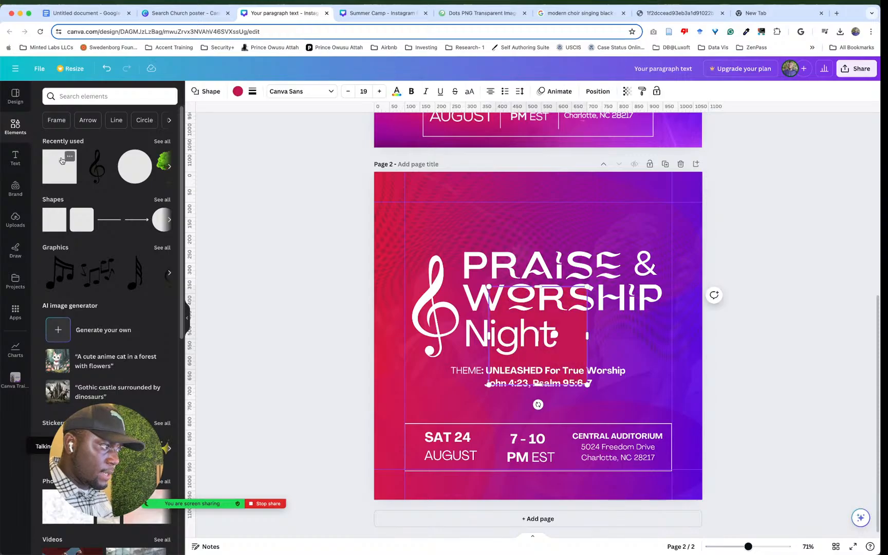
{"action": "left_click", "coordinate": [761, 337]}
{"action": "left_click", "coordinate": [583, 339]}
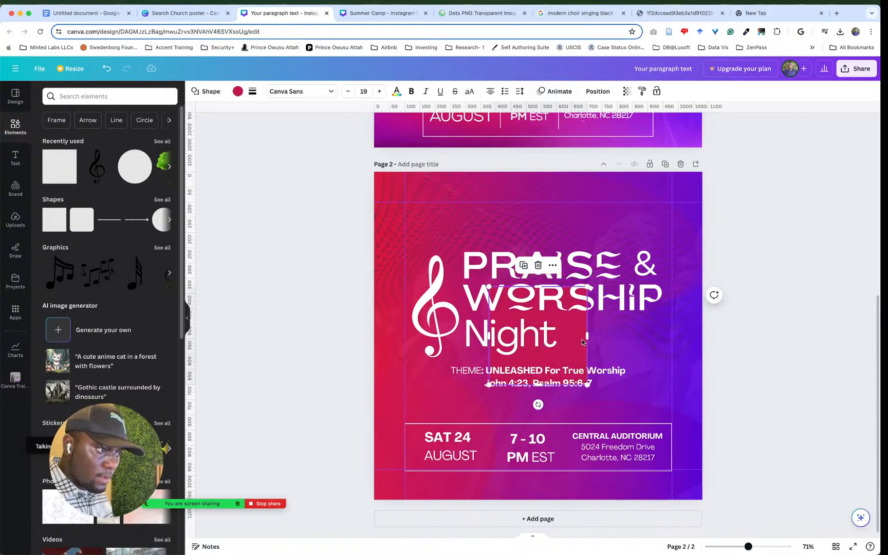
{"action": "mouse_move", "coordinate": [582, 339]}
{"action": "left_mouse_down"}
{"action": "mouse_move", "coordinate": [538, 450]}
{"action": "mouse_move", "coordinate": [561, 469]}
{"action": "mouse_move", "coordinate": [465, 451]}
{"action": "left_mouse_up"}
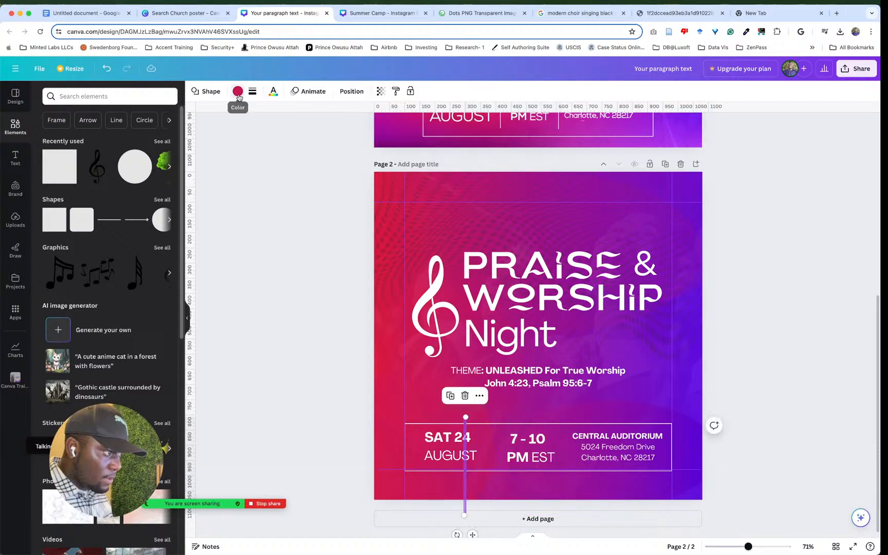
{"action": "left_click", "coordinate": [238, 92]}
{"action": "left_click", "coordinate": [300, 253]}
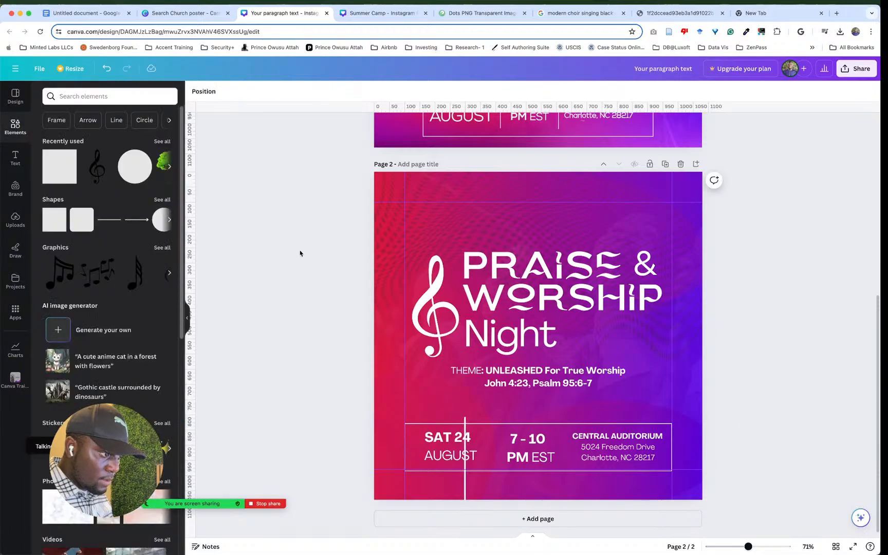
Step: Place the white bar between the date and time texts and shorten it to fit inside the frame
{"action": "left_click_drag", "start_coordinate": [466, 426], "coordinate": [494, 436]}
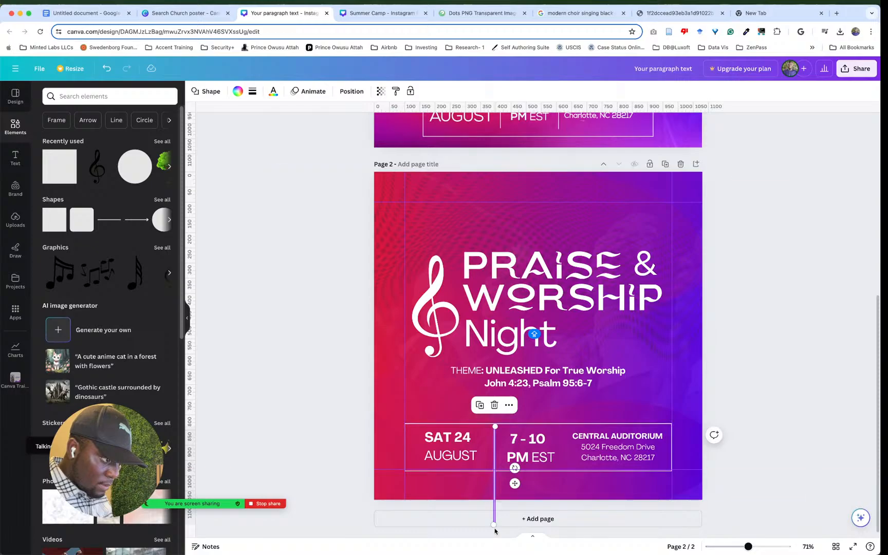
{"action": "left_click_drag", "start_coordinate": [495, 514], "coordinate": [494, 466]}
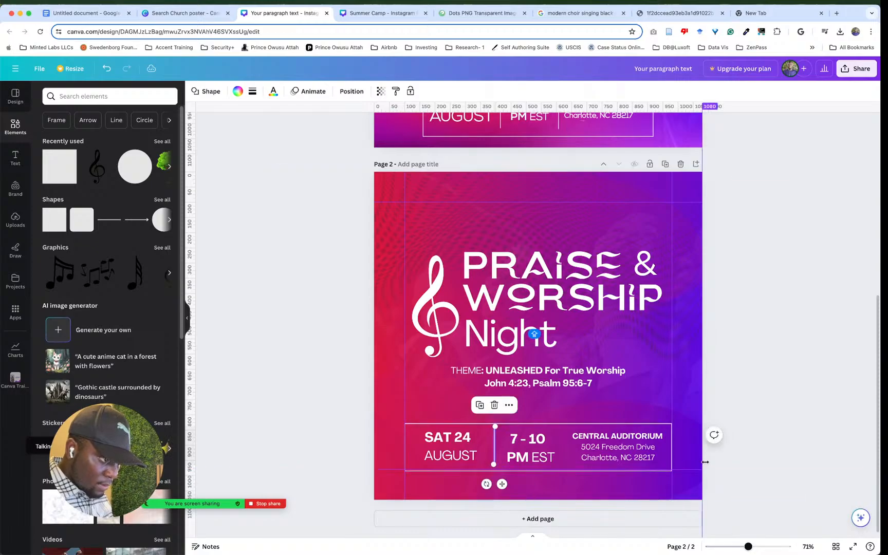
{"action": "key", "text": "Escape"}
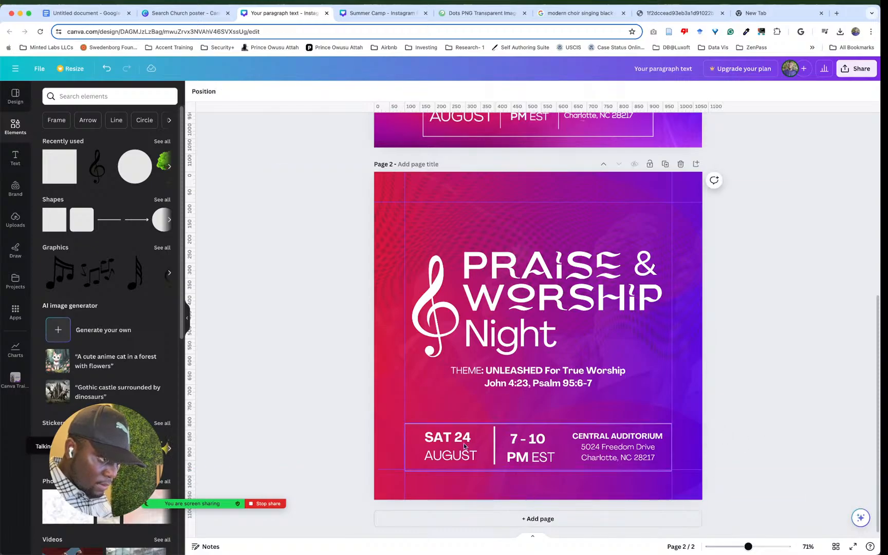
Step: Try to adjust the width of the divider bar between the date and time
{"action": "left_click", "coordinate": [495, 450]}
{"action": "scroll", "coordinate": [495, 450], "scroll_direction": "up", "scroll_amount": 5}
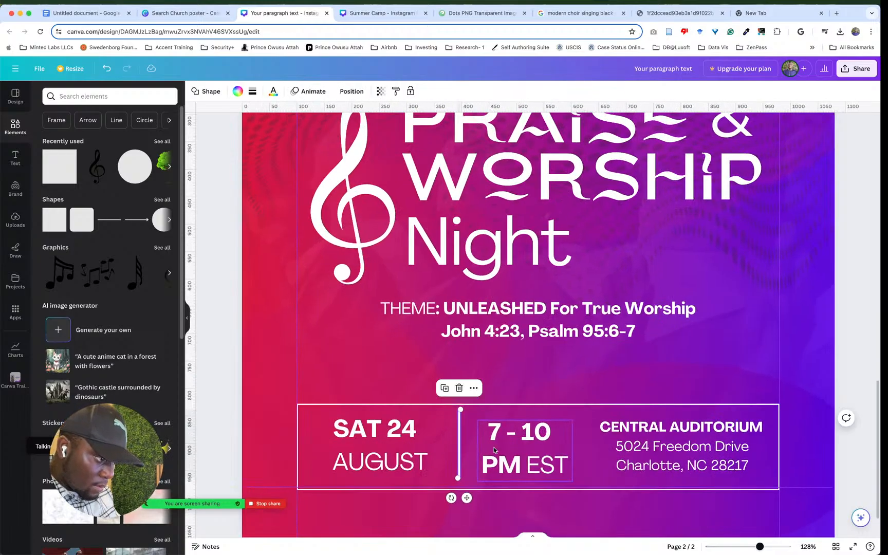
{"action": "scroll", "coordinate": [495, 451], "scroll_direction": "up", "scroll_amount": 8}
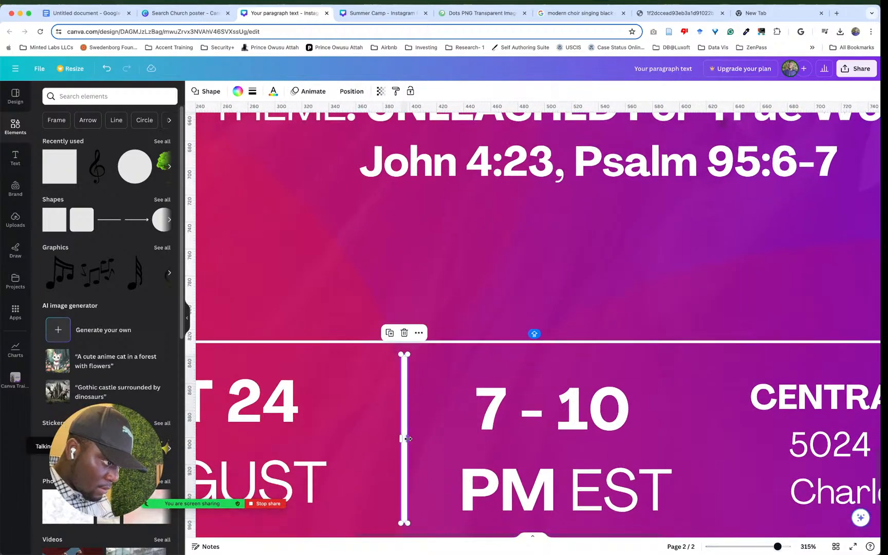
{"action": "left_click_drag", "start_coordinate": [408, 438], "coordinate": [447, 446]}
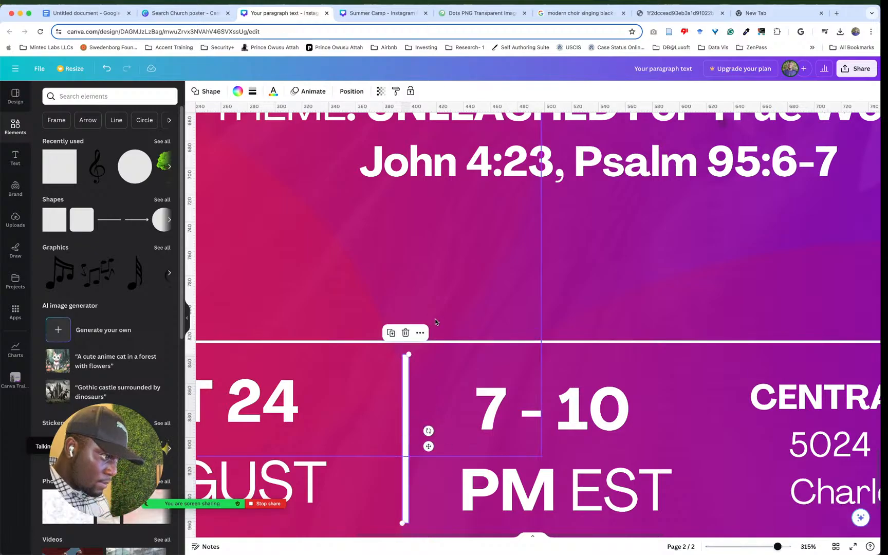
{"action": "left_click", "coordinate": [436, 322]}
{"action": "scroll", "coordinate": [436, 321], "scroll_direction": "down", "scroll_amount": 5}
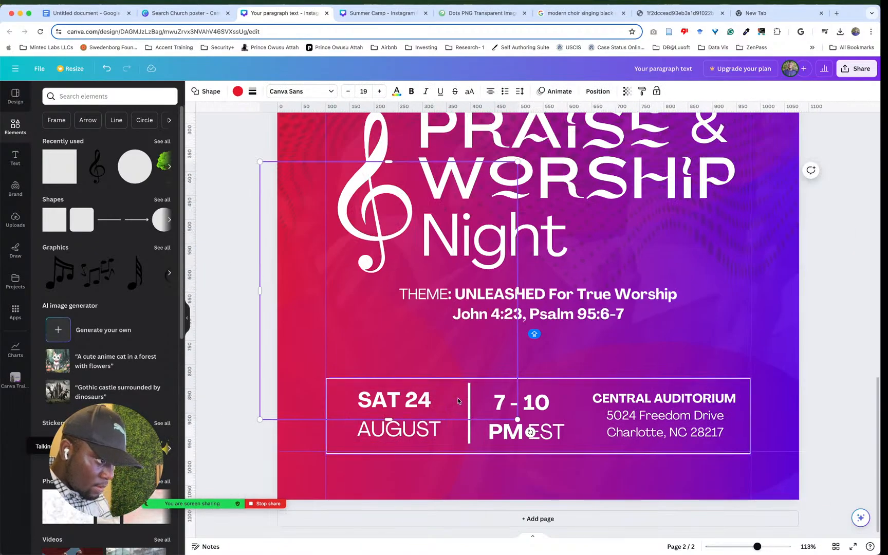
{"action": "scroll", "coordinate": [472, 398], "scroll_direction": "up", "scroll_amount": 5}
{"action": "scroll", "coordinate": [472, 397], "scroll_direction": "up", "scroll_amount": 8}
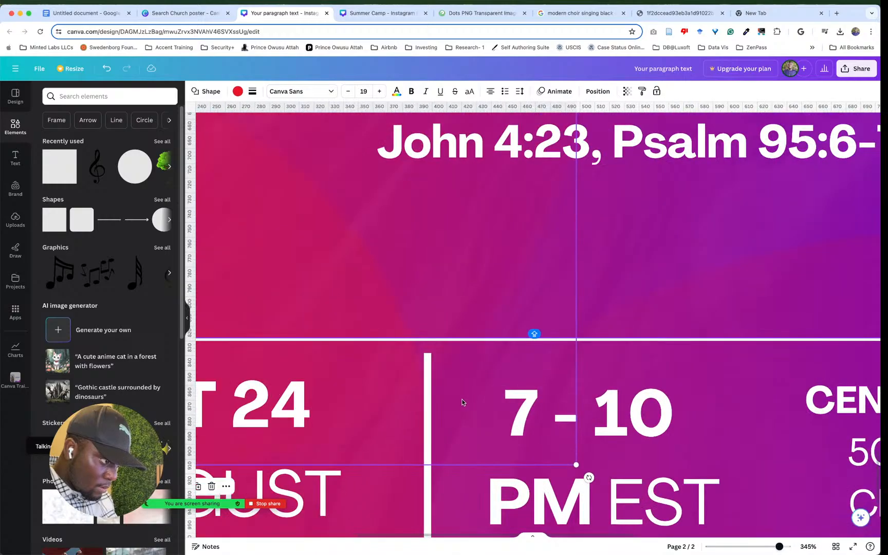
Step: Shorten the divider bar from both ends so it leaves more space inside the frame
{"action": "left_click", "coordinate": [410, 387]}
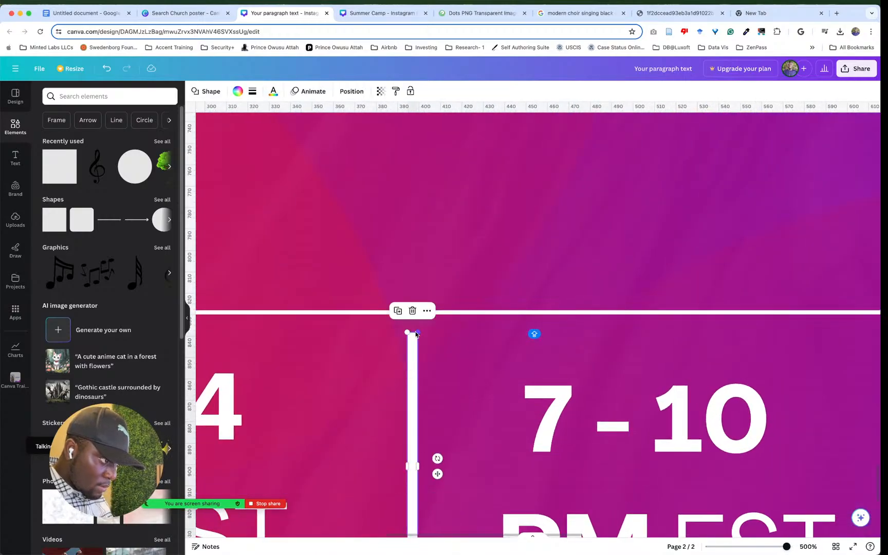
{"action": "left_click_drag", "start_coordinate": [419, 336], "coordinate": [417, 405]}
{"action": "scroll", "coordinate": [469, 338], "scroll_direction": "down", "scroll_amount": 8}
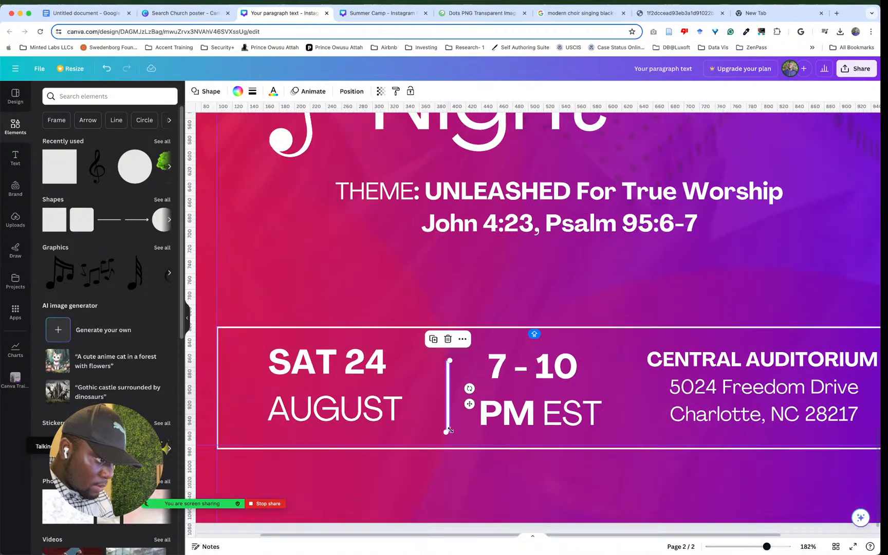
{"action": "left_click_drag", "start_coordinate": [446, 433], "coordinate": [448, 420]}
{"action": "left_click", "coordinate": [490, 231]}
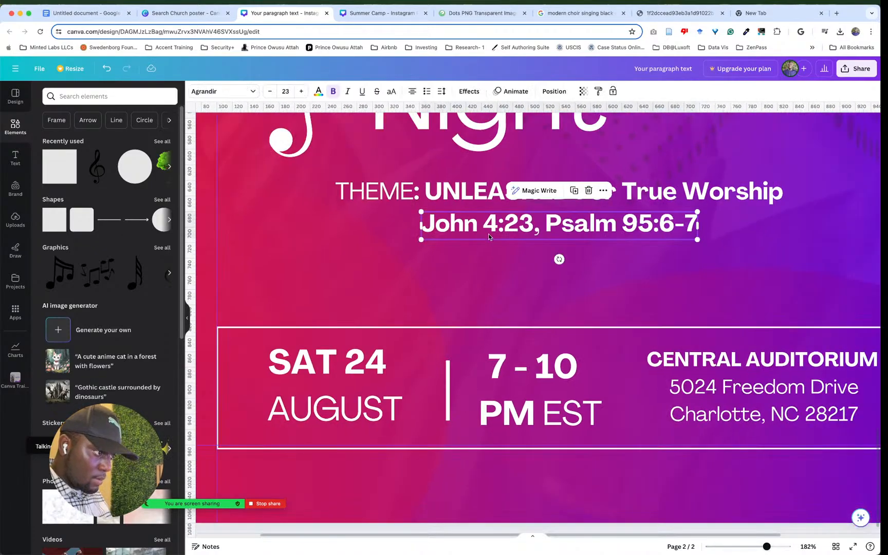
{"action": "left_click", "coordinate": [482, 276]}
Step: Duplicate the divider bar and place the copy between the time and venue texts
{"action": "left_click", "coordinate": [448, 387]}
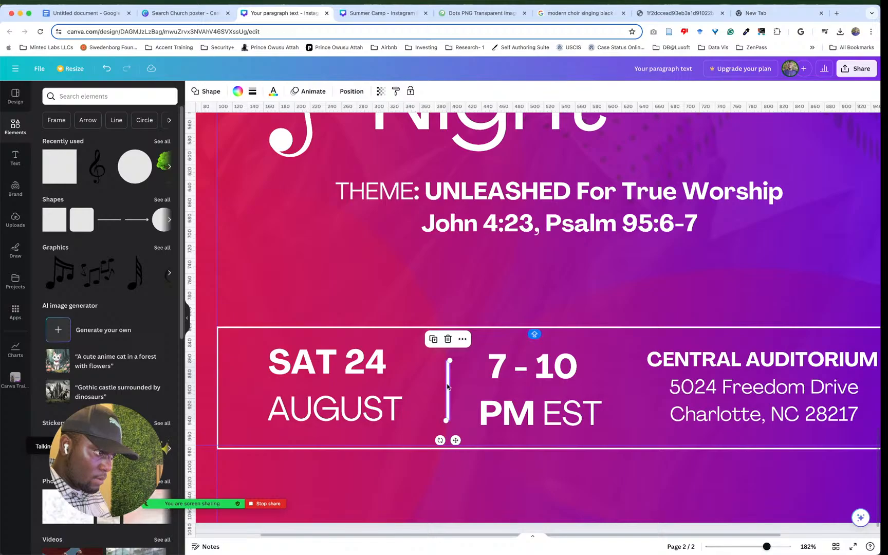
{"action": "left_click_drag", "start_coordinate": [448, 388], "coordinate": [449, 389]}
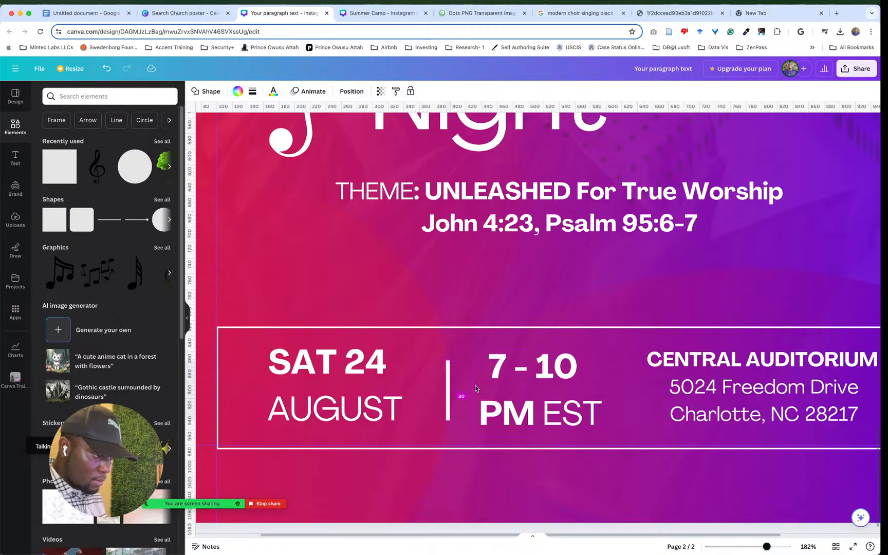
{"action": "left_click", "coordinate": [454, 392]}
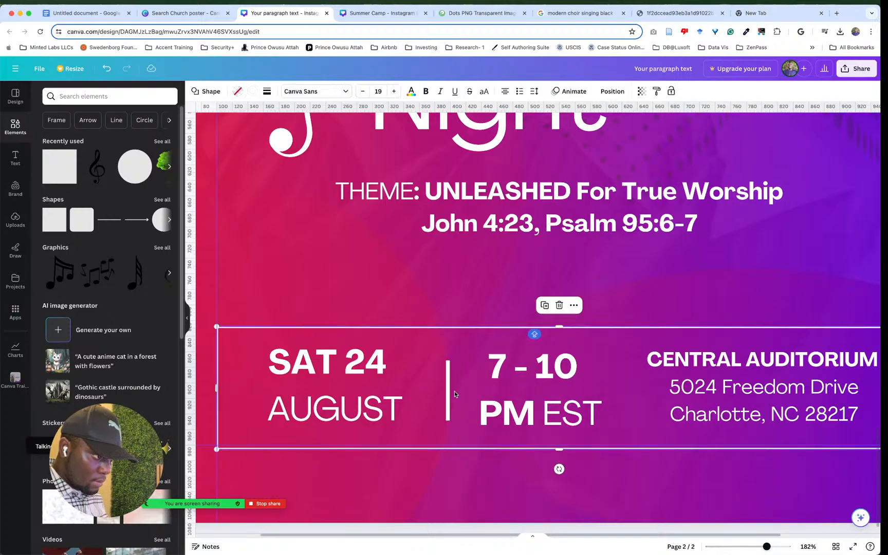
{"action": "left_click", "coordinate": [448, 393]}
{"action": "left_click_drag", "start_coordinate": [448, 393], "coordinate": [628, 384], "text": "alt"}
{"action": "left_click", "coordinate": [666, 281]}
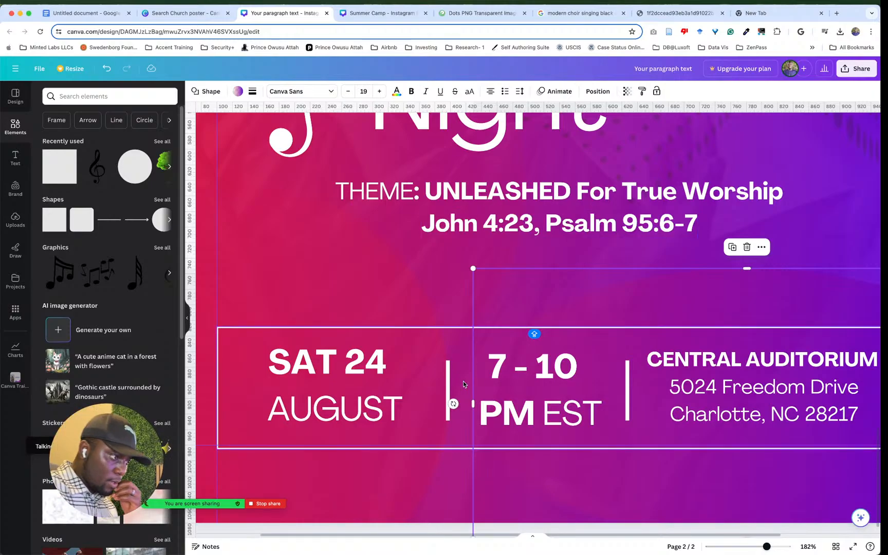
Step: Try to slim and reshape the divider bar between the date and time texts
{"action": "scroll", "coordinate": [432, 388], "scroll_direction": "up", "scroll_amount": 8}
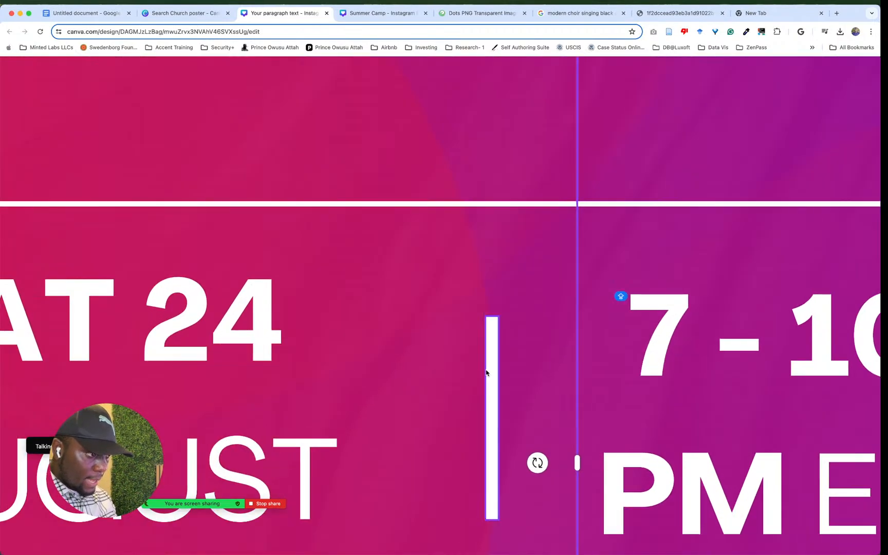
{"action": "left_click", "coordinate": [499, 380]}
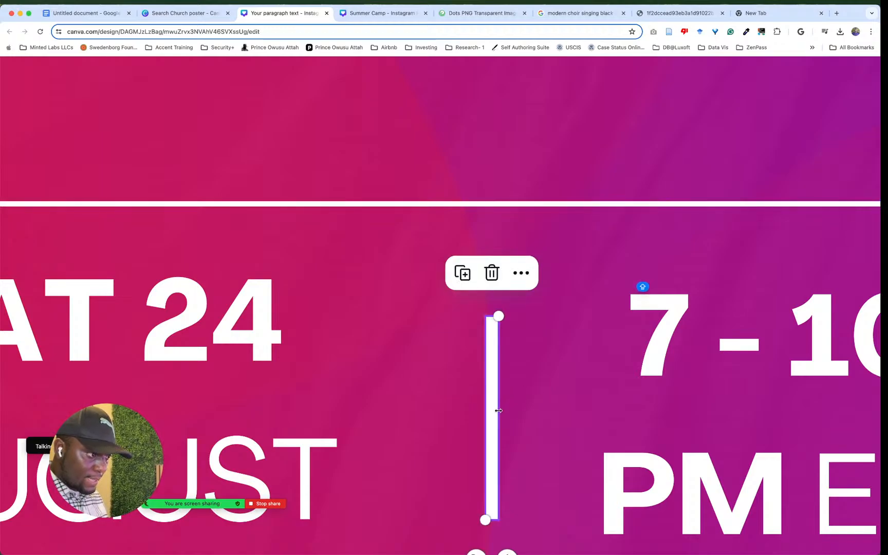
{"action": "left_click_drag", "start_coordinate": [497, 413], "coordinate": [470, 412]}
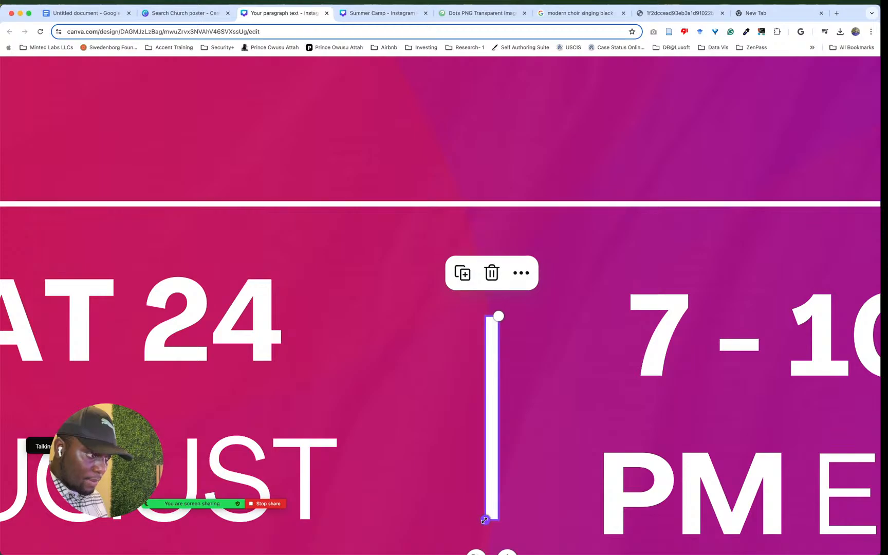
{"action": "left_click_drag", "start_coordinate": [485, 519], "coordinate": [543, 517]}
{"action": "scroll", "coordinate": [551, 452], "scroll_direction": "down", "scroll_amount": 5}
{"action": "scroll", "coordinate": [551, 454], "scroll_direction": "down", "scroll_amount": 2}
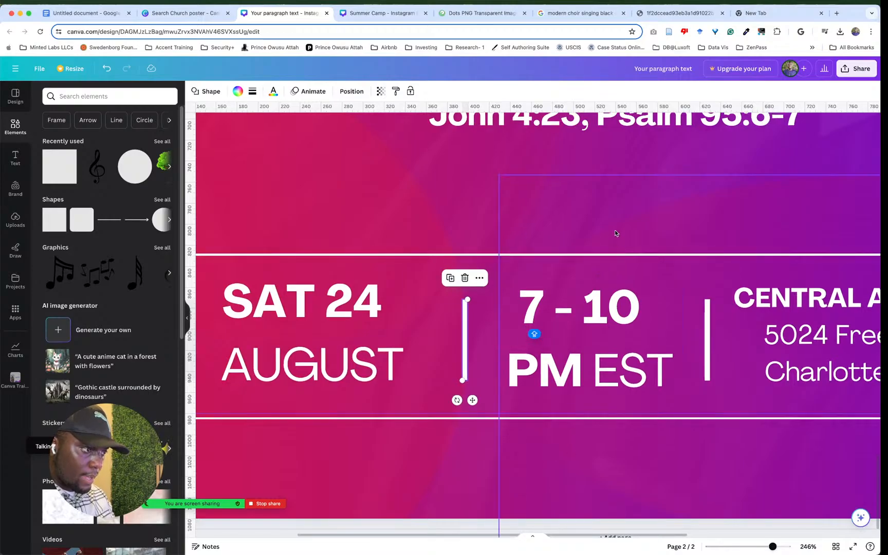
{"action": "scroll", "coordinate": [615, 233], "scroll_direction": "down", "scroll_amount": 5}
{"action": "left_click", "coordinate": [737, 256]}
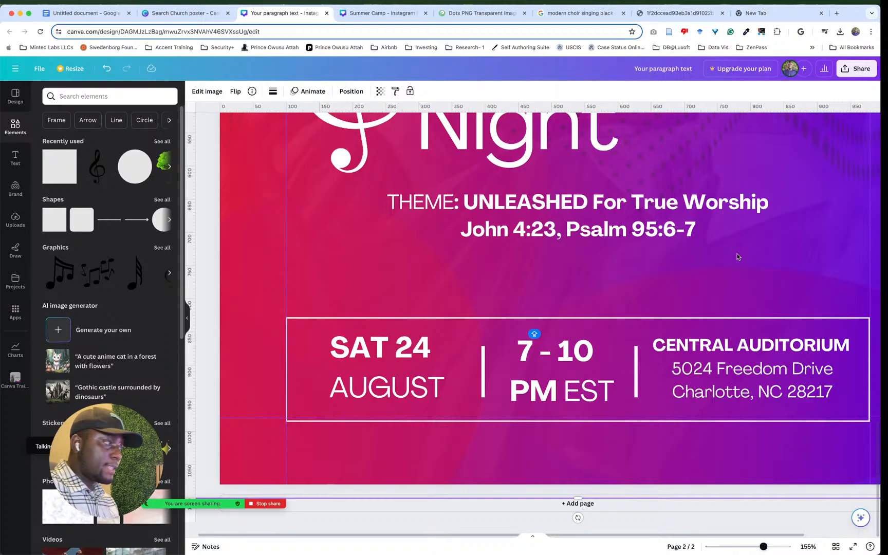
Step: Examine the details frame on page 1 and in the Social copy.png poster in the image viewer, closing the viewer when done
{"action": "scroll", "coordinate": [736, 255], "scroll_direction": "down", "scroll_amount": 5}
{"action": "scroll", "coordinate": [643, 341], "scroll_direction": "up", "scroll_amount": 3}
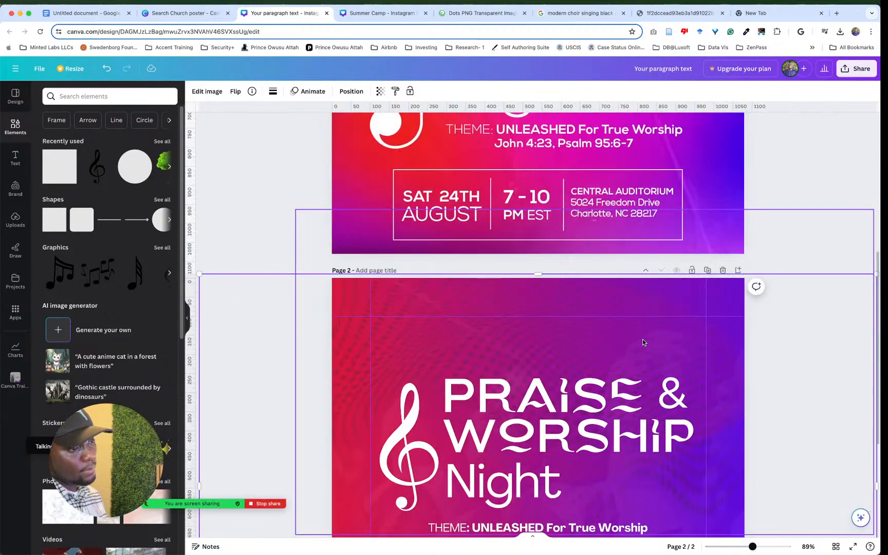
{"action": "mouse_move", "coordinate": [472, 554]}
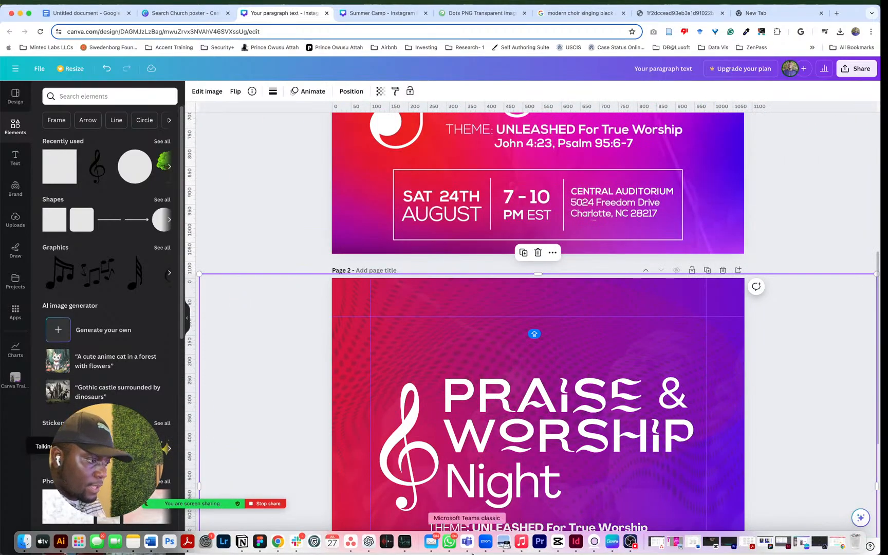
{"action": "left_click", "coordinate": [505, 543]}
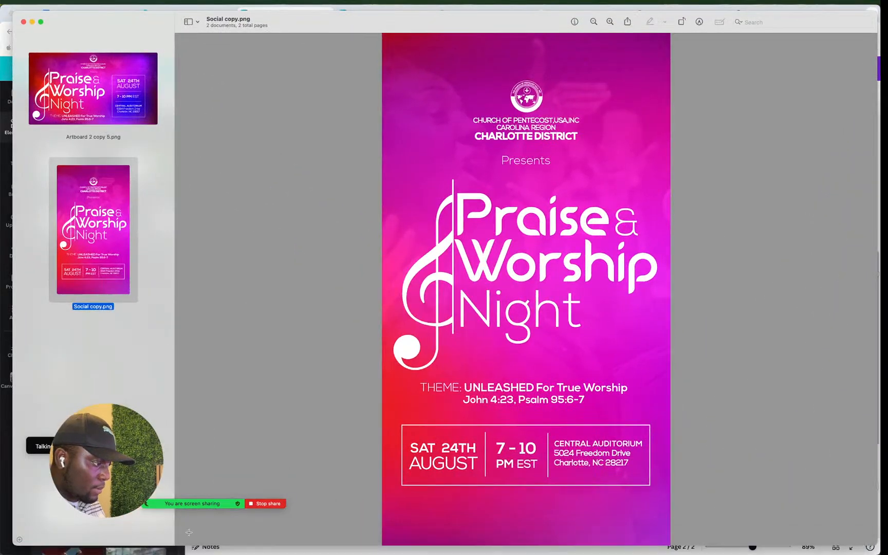
{"action": "mouse_move", "coordinate": [265, 553]}
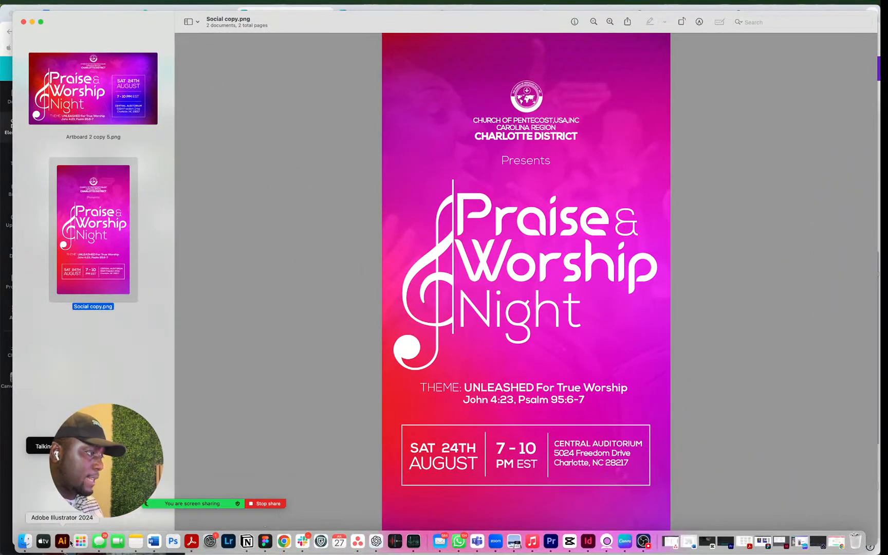
{"action": "left_click", "coordinate": [24, 22]}
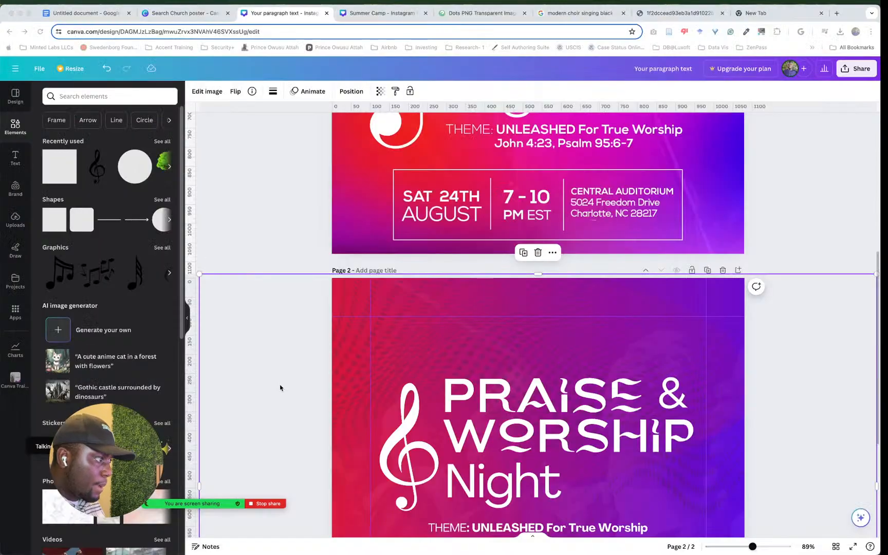
Step: Browse the uploaded images for material for the poster
{"action": "left_click", "coordinate": [15, 220]}
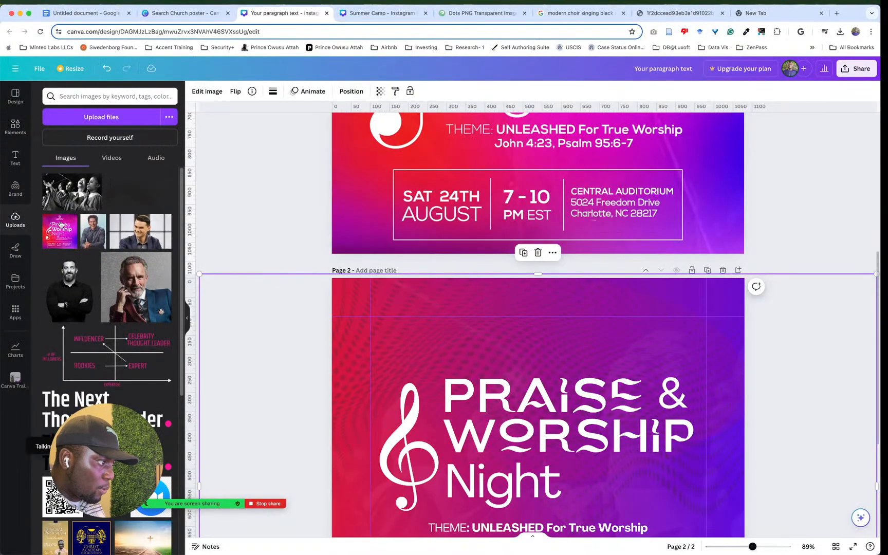
{"action": "scroll", "coordinate": [100, 269], "scroll_direction": "down", "scroll_amount": 10}
{"action": "scroll", "coordinate": [101, 268], "scroll_direction": "down", "scroll_amount": 3}
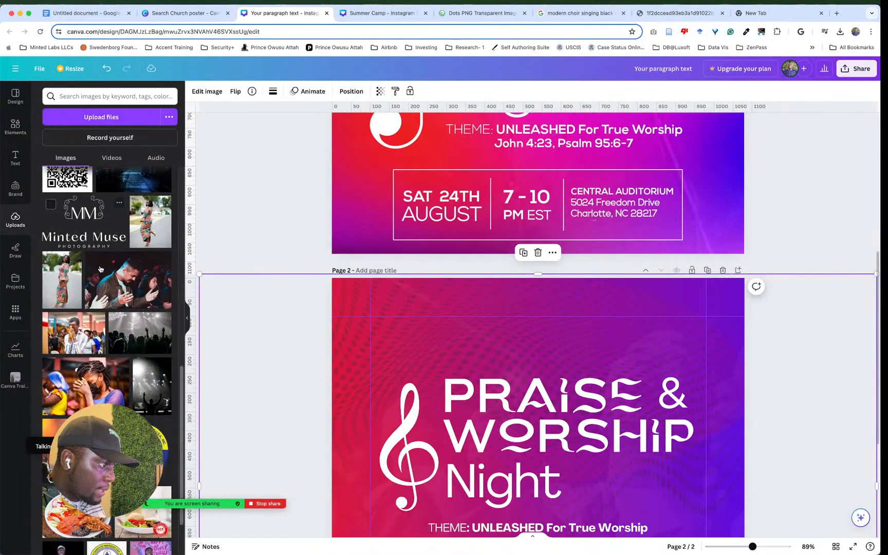
{"action": "scroll", "coordinate": [101, 268], "scroll_direction": "up", "scroll_amount": 10}
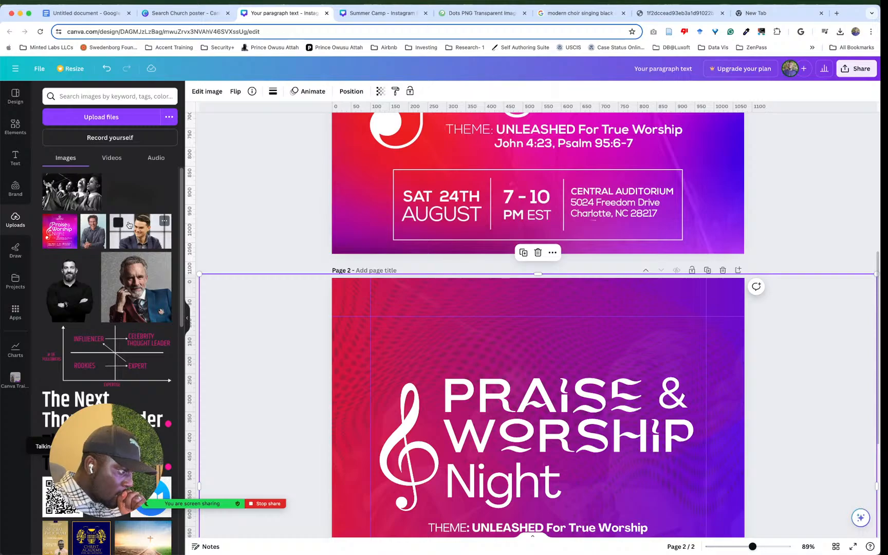
{"action": "scroll", "coordinate": [128, 224], "scroll_direction": "down", "scroll_amount": 10}
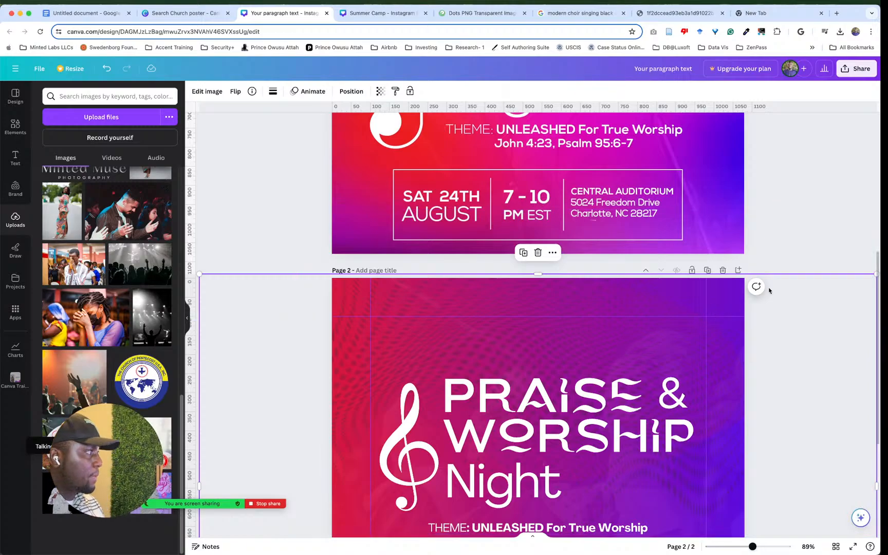
Step: Move the theme and scripture lines down so they sit evenly between the title and the details frame
{"action": "scroll", "coordinate": [796, 389], "scroll_direction": "down", "scroll_amount": 4}
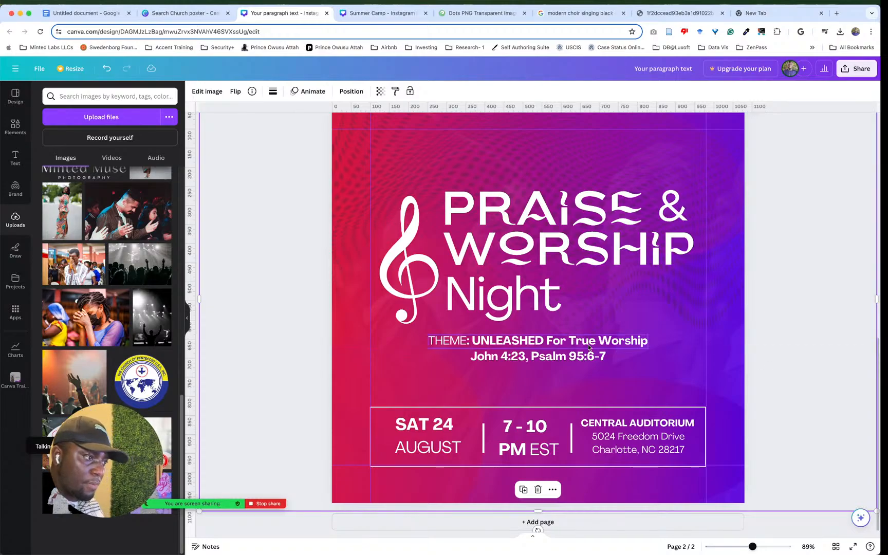
{"action": "left_click", "coordinate": [640, 340]}
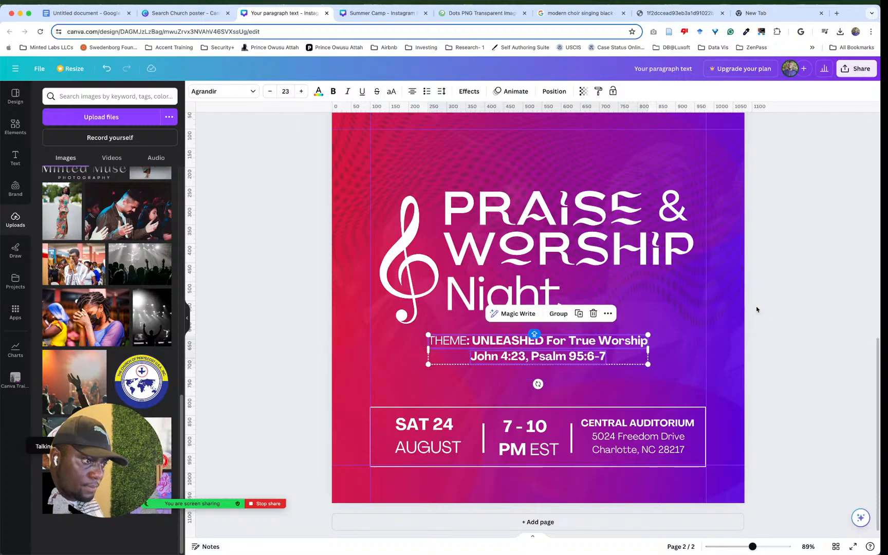
{"action": "left_click", "coordinate": [812, 300]}
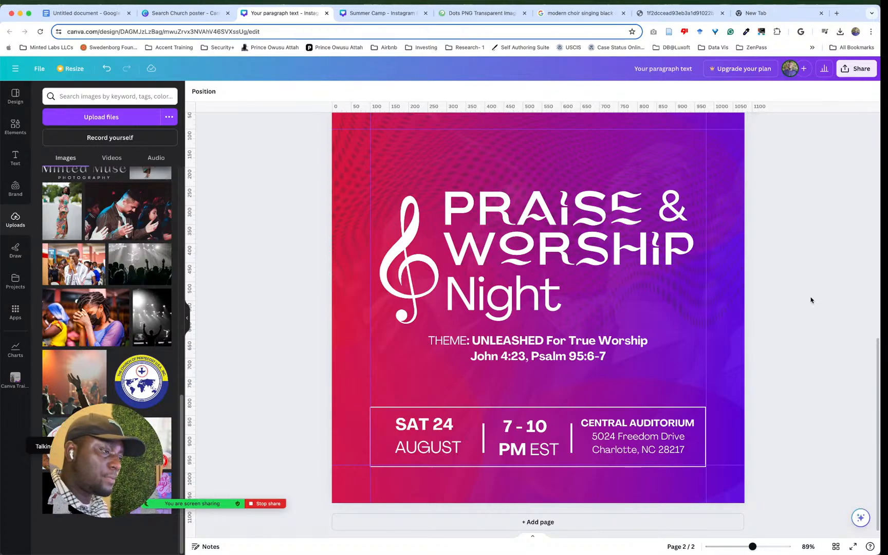
{"action": "scroll", "coordinate": [811, 300], "scroll_direction": "up", "scroll_amount": 3}
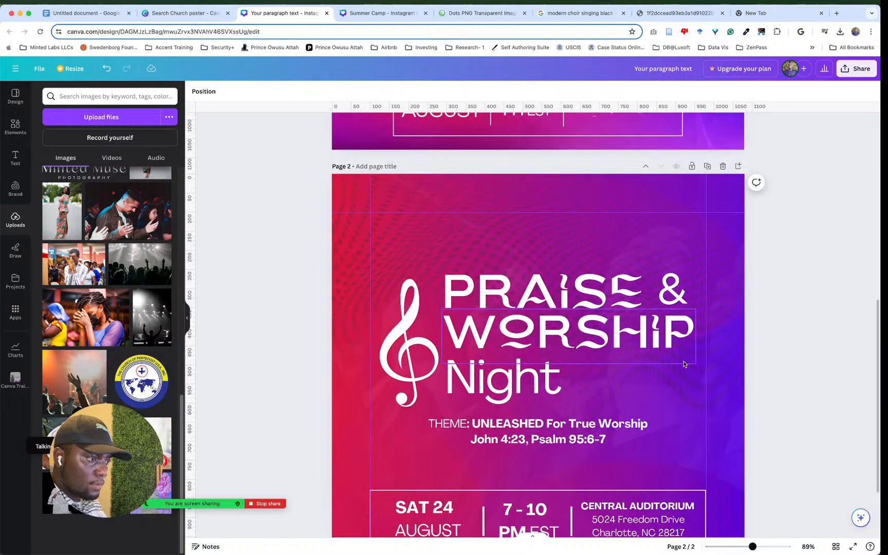
{"action": "left_click", "coordinate": [568, 424]}
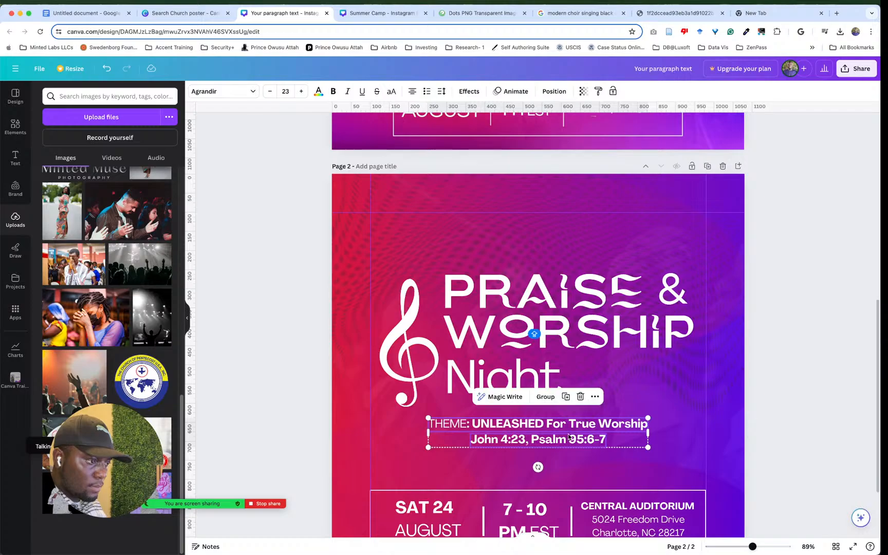
{"action": "left_click_drag", "start_coordinate": [568, 439], "coordinate": [569, 451]}
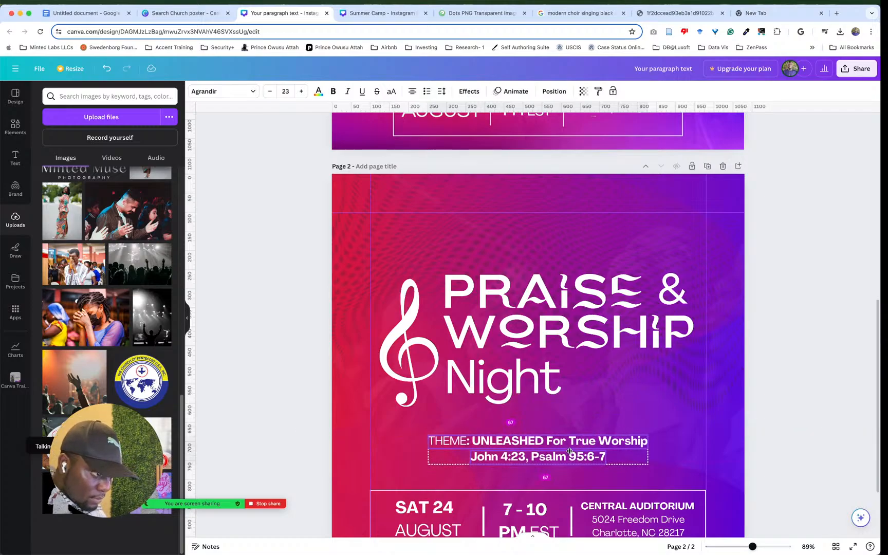
Step: Group the PRAISE, WORSHIP and Night texts with the treble clef on page 2
{"action": "left_click", "coordinate": [526, 384]}
{"action": "left_click", "coordinate": [545, 334], "text": "shift"}
{"action": "left_click", "coordinate": [559, 292], "text": "shift"}
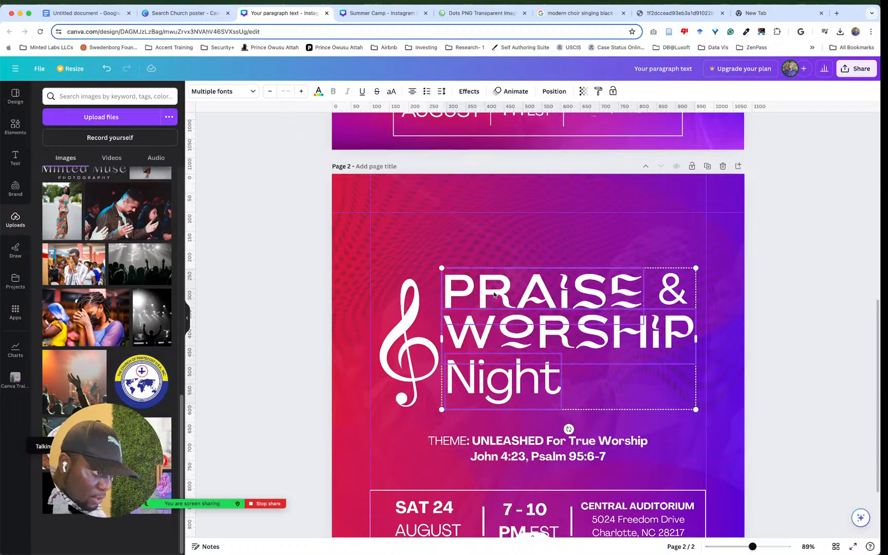
{"action": "left_click", "coordinate": [424, 310], "text": "shift"}
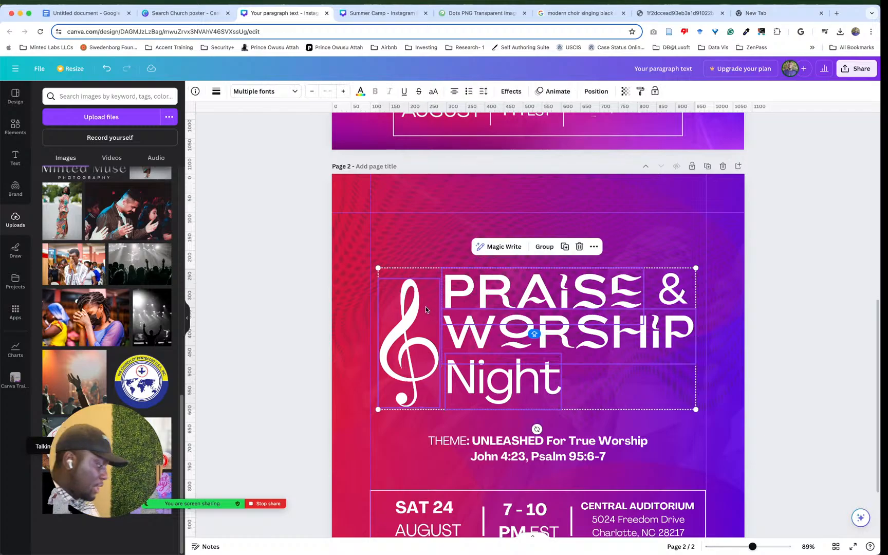
{"action": "key", "text": "super+g"}
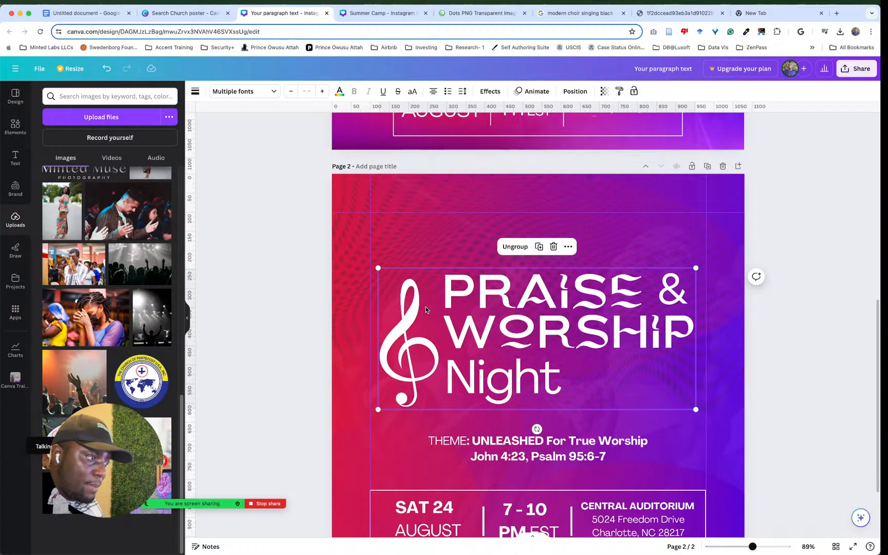
Step: Show the page's layers list and examine the layer ordering options for the title group
{"action": "right_click", "coordinate": [533, 303]}
{"action": "mouse_move", "coordinate": [612, 404]}
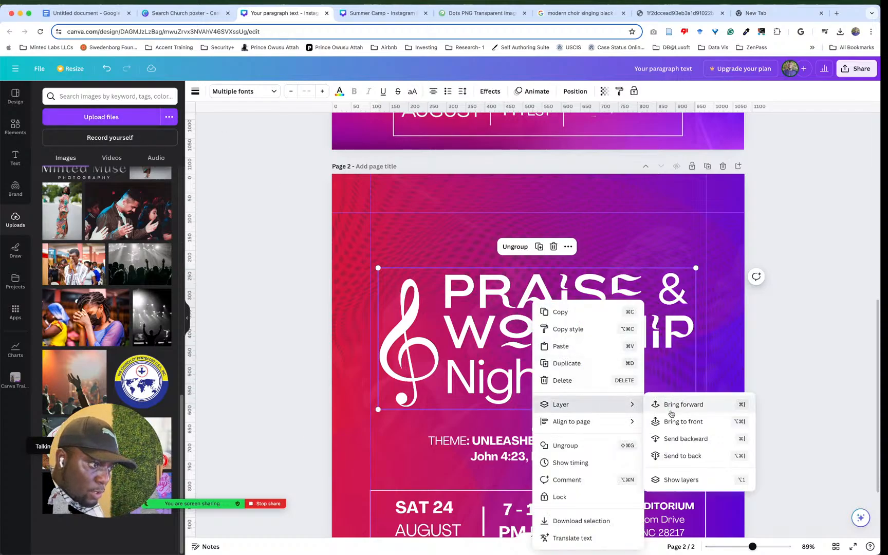
{"action": "left_click", "coordinate": [689, 479]}
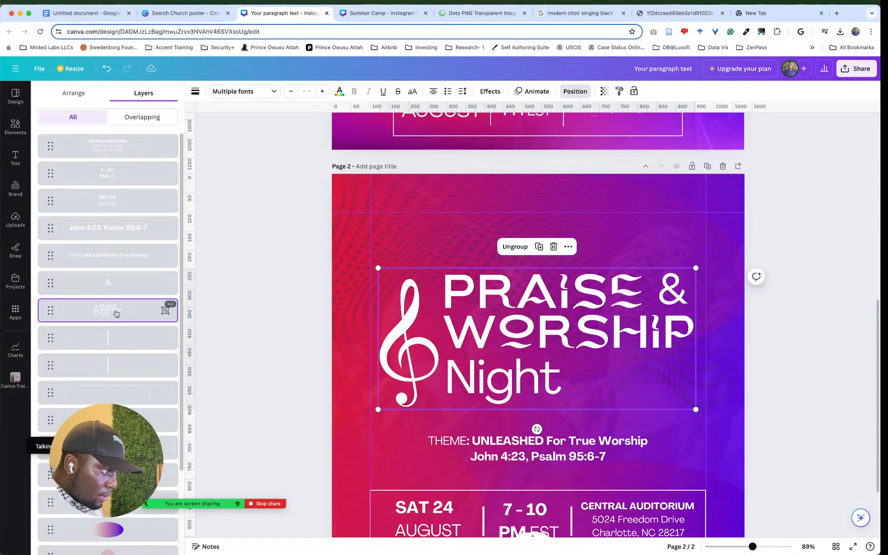
{"action": "left_click", "coordinate": [170, 304]}
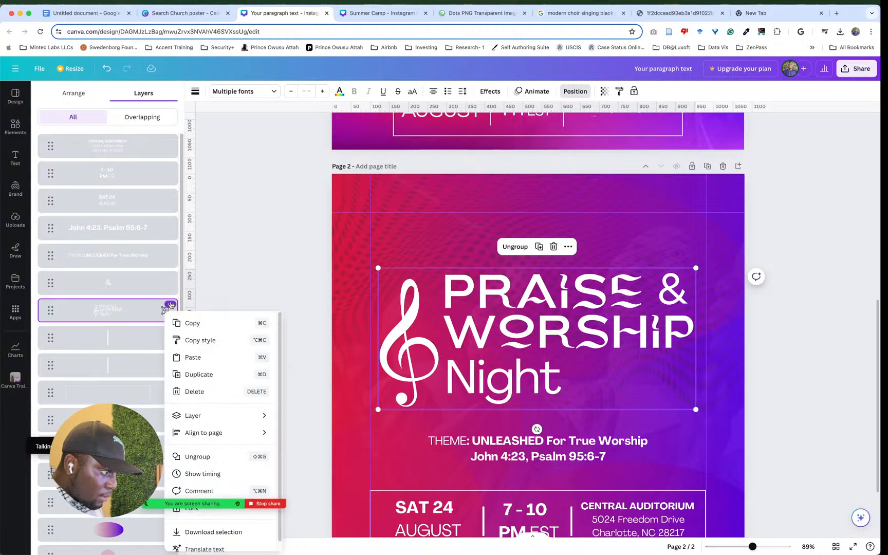
{"action": "mouse_move", "coordinate": [216, 414]}
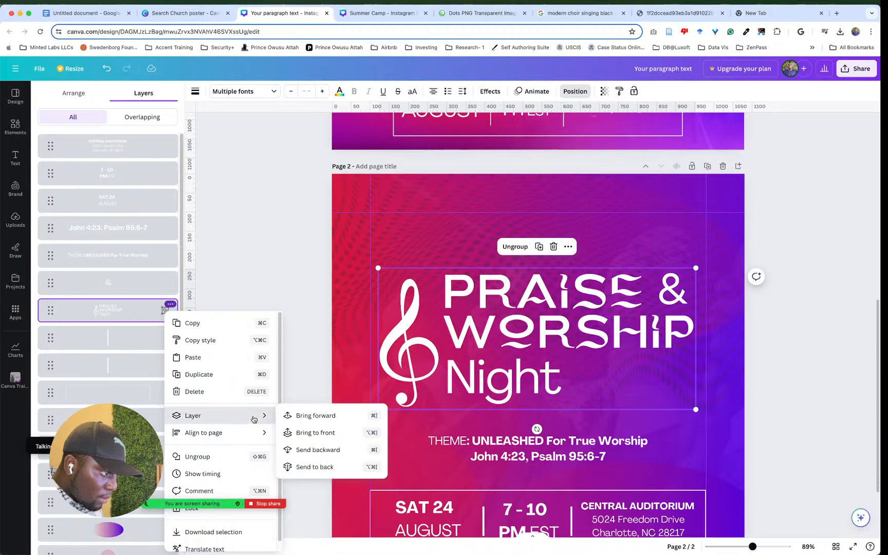
{"action": "left_click", "coordinate": [121, 312]}
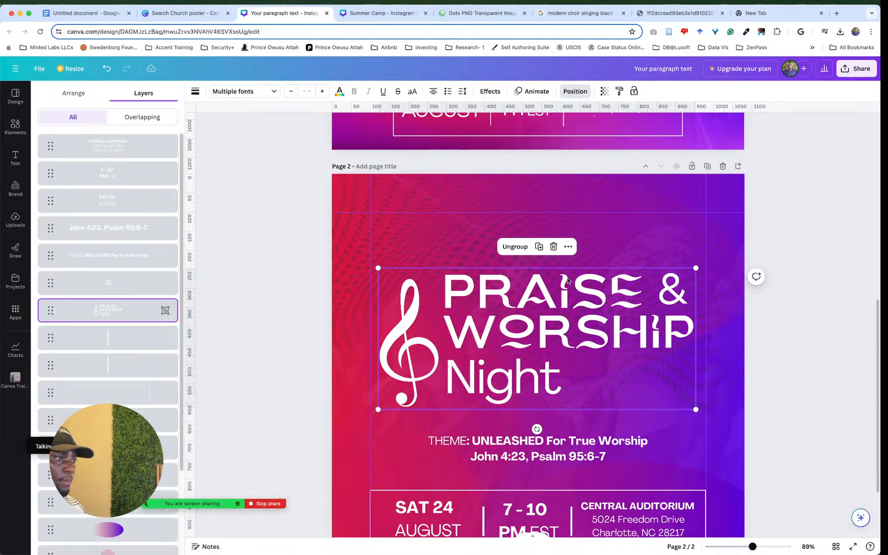
{"action": "scroll", "coordinate": [570, 277], "scroll_direction": "down", "scroll_amount": 3}
{"action": "left_click", "coordinate": [774, 318]}
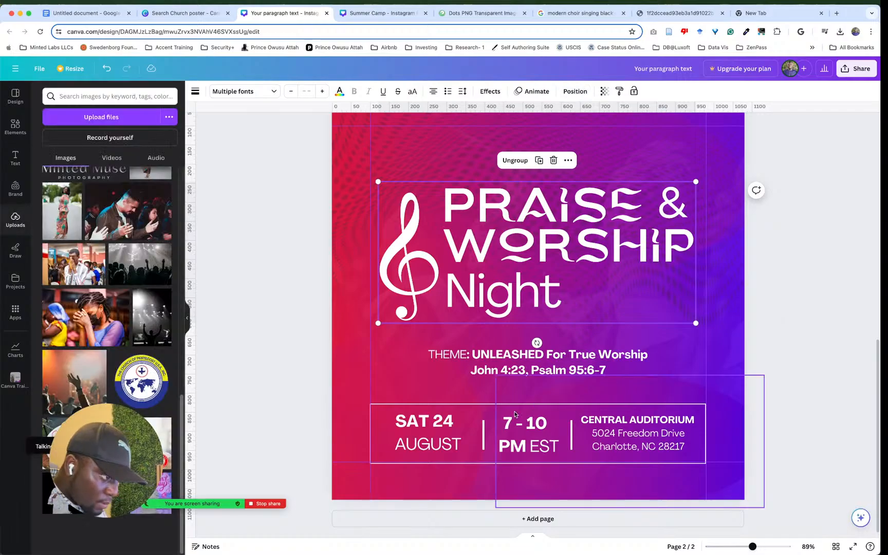
Step: Move the first divider bar and the SAT 24 AUGUST text further left inside the details frame
{"action": "left_click", "coordinate": [481, 438]}
{"action": "left_click_drag", "start_coordinate": [481, 440], "coordinate": [431, 443]}
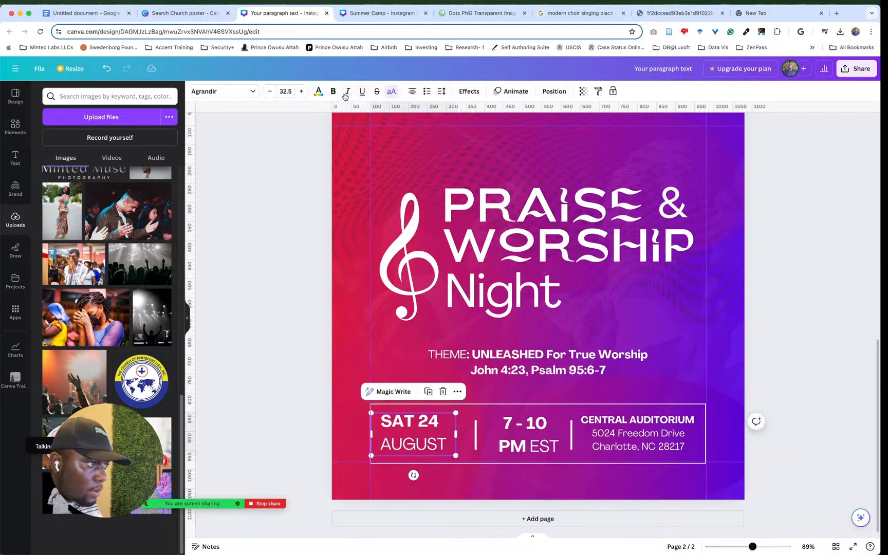
Step: Set the date text's font size to 34.5 and tighten its line spacing to about 1.14
{"action": "left_click", "coordinate": [300, 91]}
{"action": "left_click", "coordinate": [301, 92]}
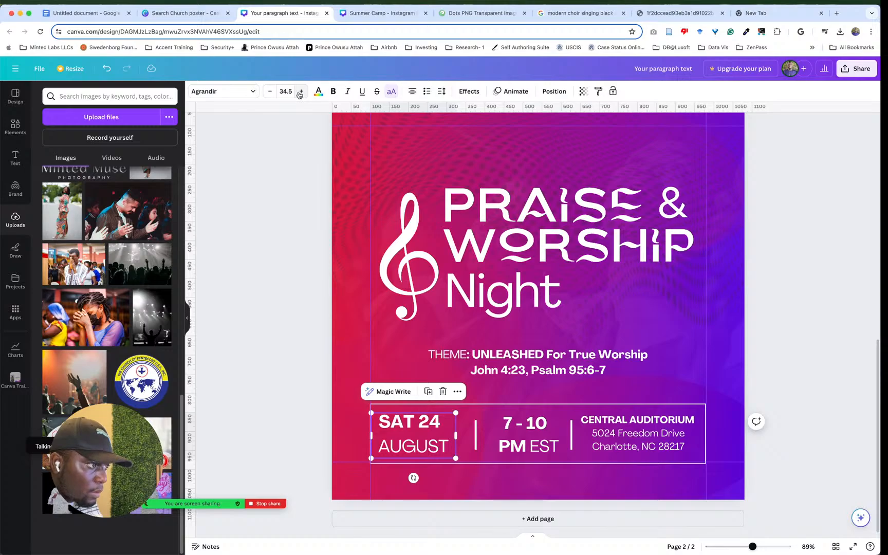
{"action": "left_click", "coordinate": [442, 91]}
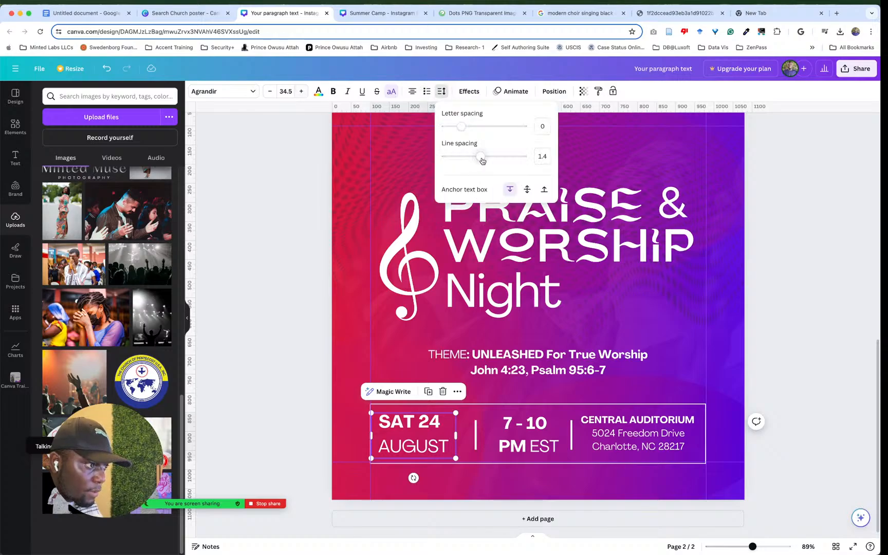
{"action": "left_click_drag", "start_coordinate": [482, 160], "coordinate": [467, 156]}
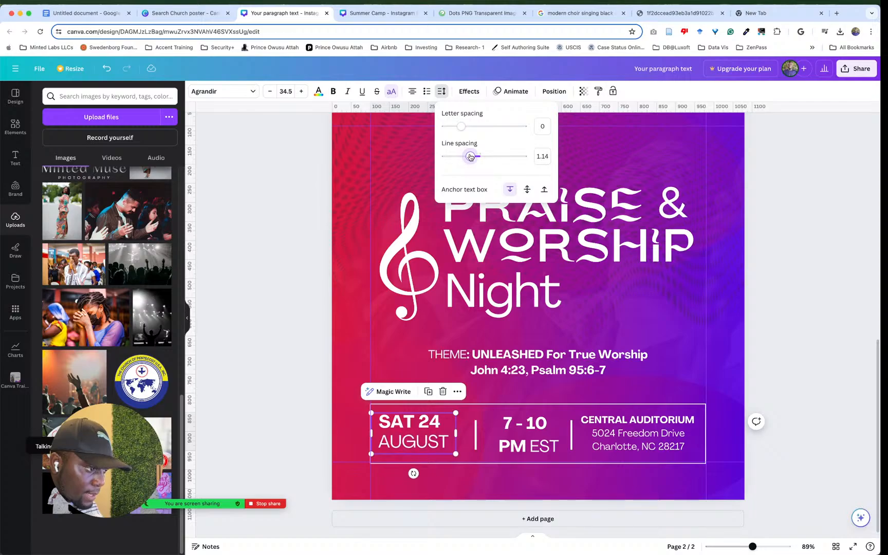
Step: Set the font size of the SAT 24 line alone to 37.5
{"action": "left_click", "coordinate": [425, 421]}
{"action": "left_click_drag", "start_coordinate": [441, 422], "coordinate": [374, 425]}
{"action": "left_click", "coordinate": [298, 95]}
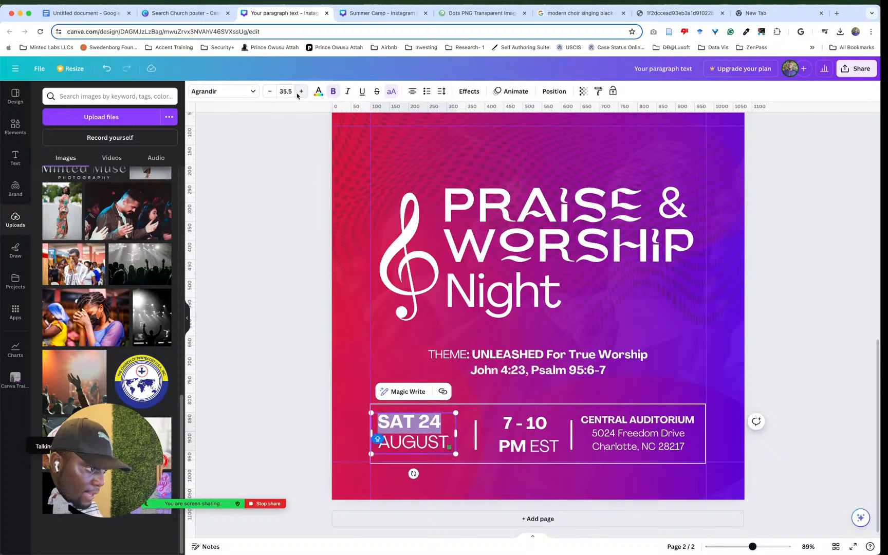
{"action": "left_click", "coordinate": [298, 95]}
{"action": "left_click", "coordinate": [298, 95]}
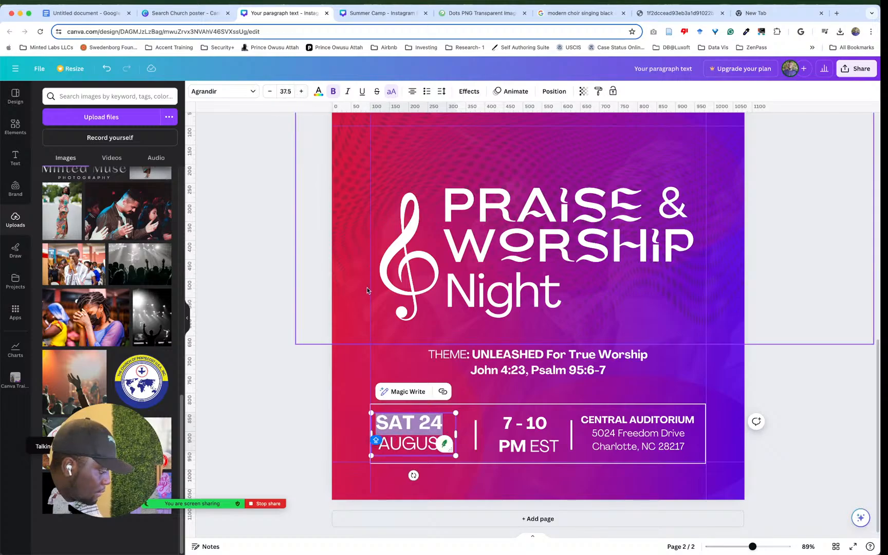
Step: Left-align both lines of the SAT 24 AUGUST text and move it slightly right inside the details frame
{"action": "key", "text": "super+a"}
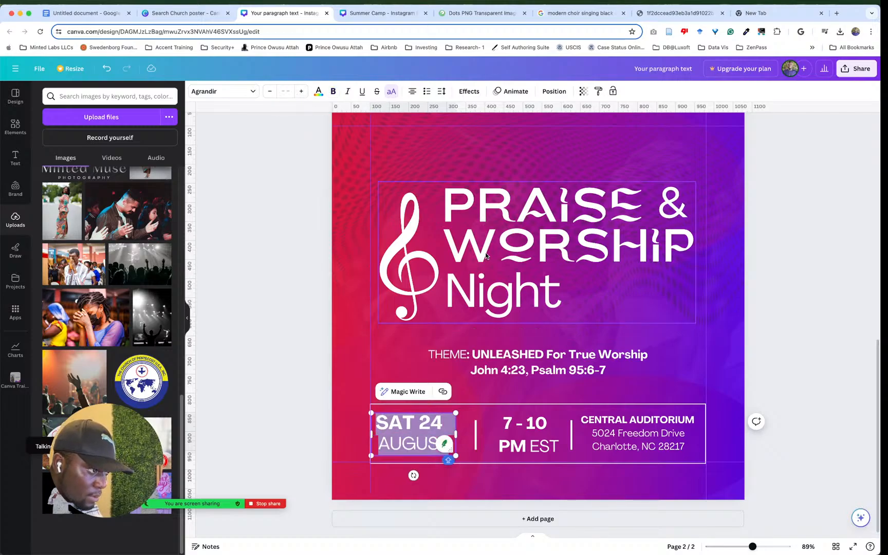
{"action": "left_click", "coordinate": [412, 91]}
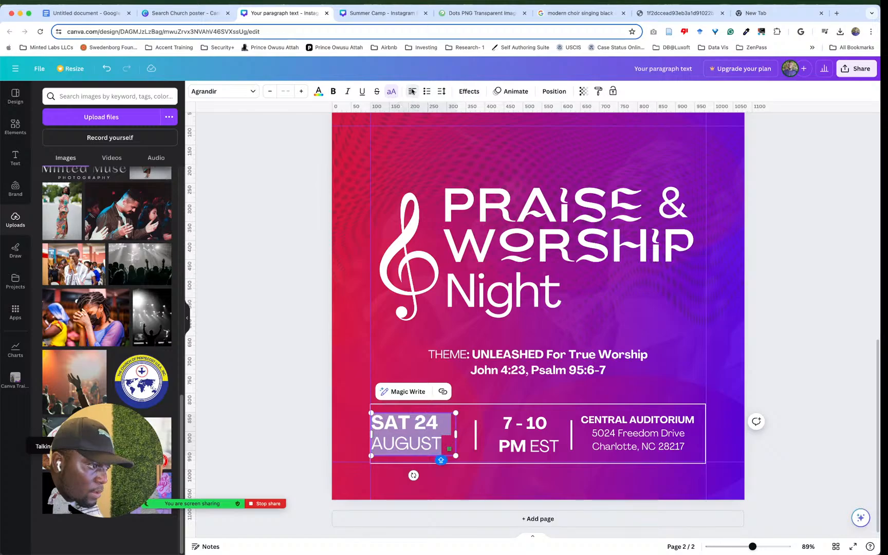
{"action": "left_click", "coordinate": [271, 349]}
{"action": "left_click", "coordinate": [400, 434]}
{"action": "left_click_drag", "start_coordinate": [401, 434], "coordinate": [416, 434]}
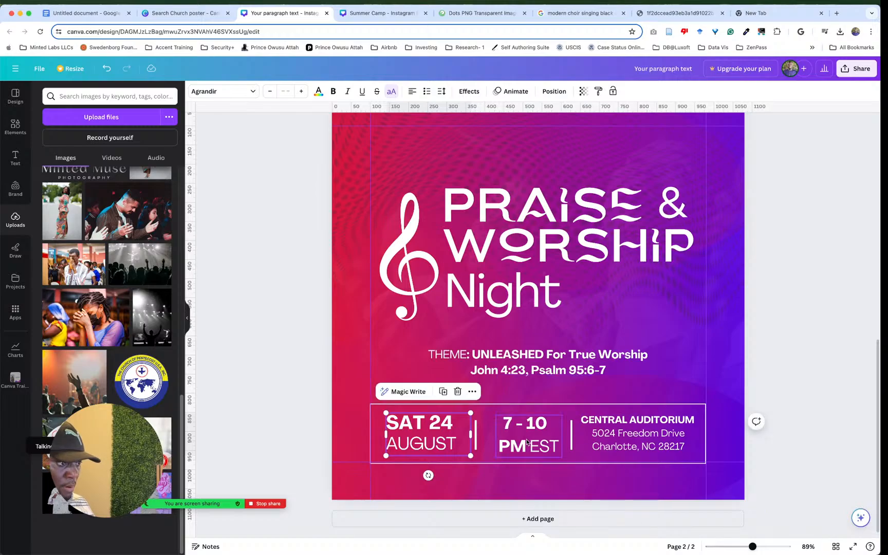
Step: Tighten the line spacing of the 7 - 10 PM EST text to 1.14, matching the date text's line spacing
{"action": "left_click", "coordinate": [527, 441]}
{"action": "left_click", "coordinate": [400, 440]}
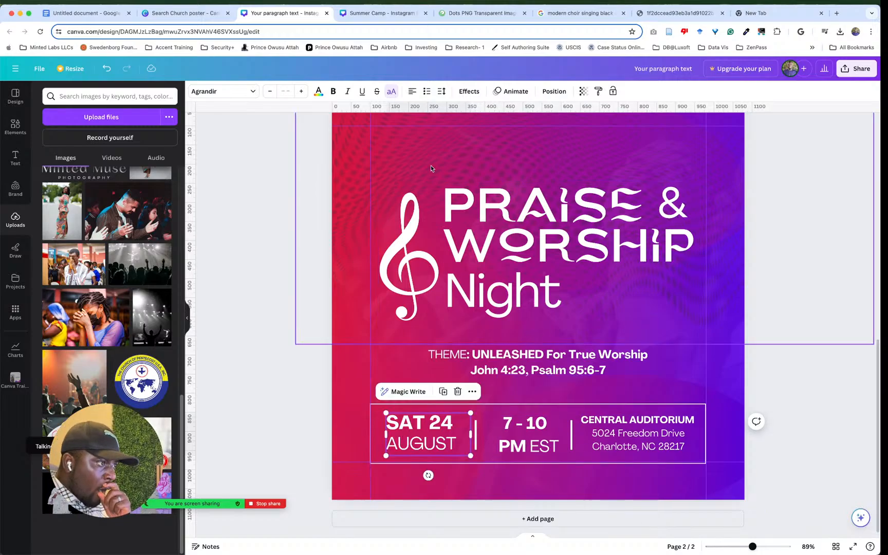
{"action": "left_click", "coordinate": [443, 92]}
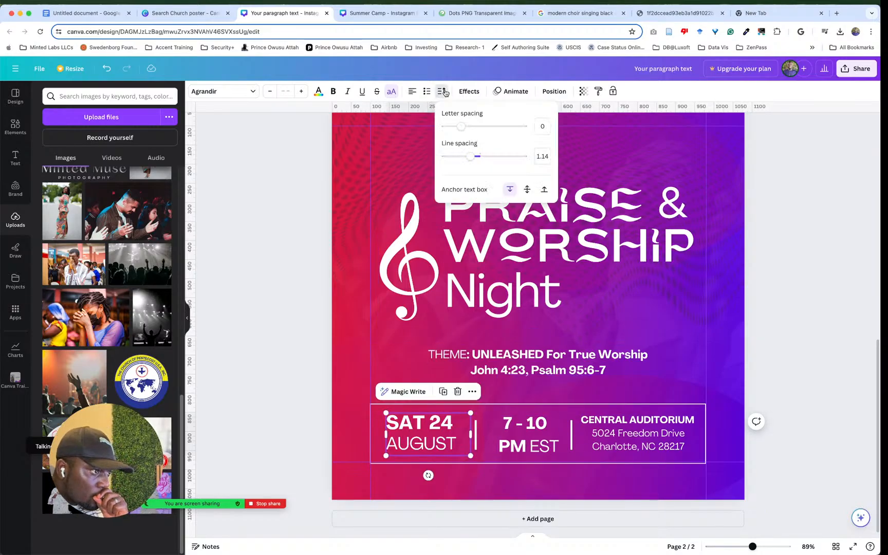
{"action": "left_click", "coordinate": [512, 421]}
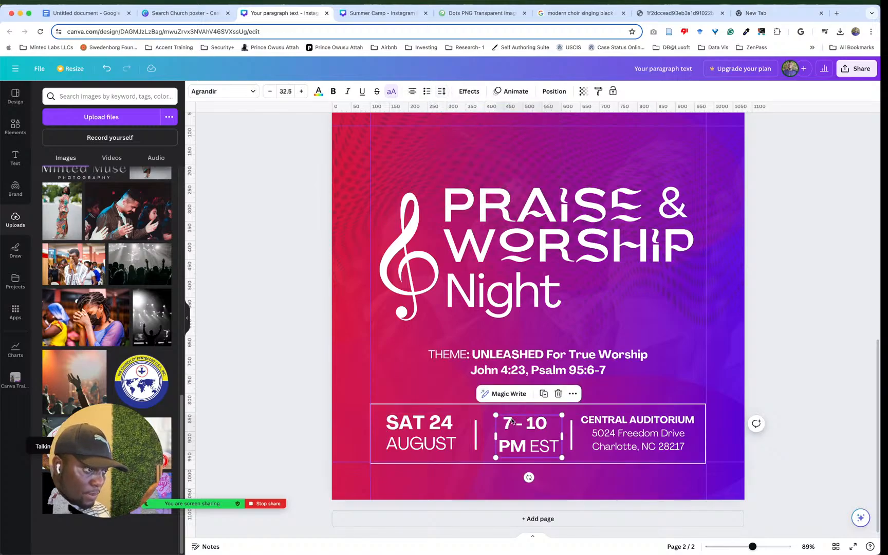
{"action": "left_click", "coordinate": [442, 91]}
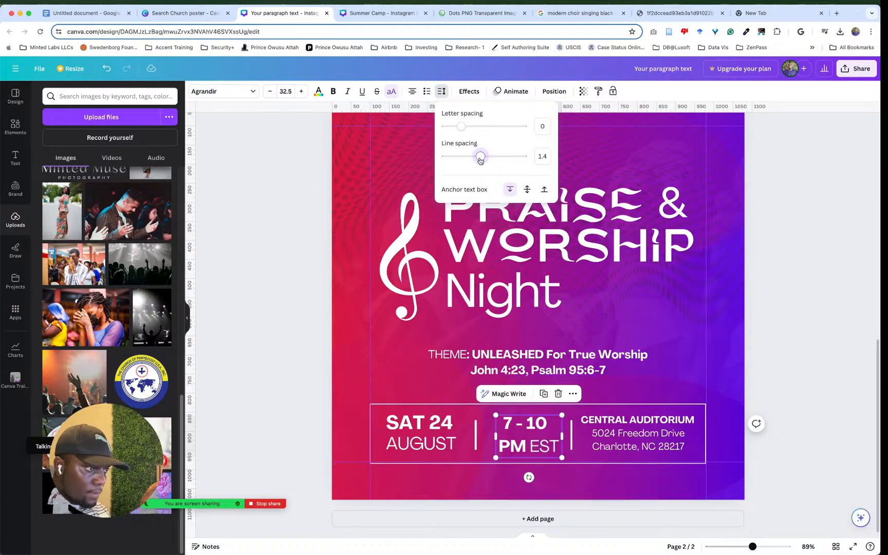
{"action": "left_click_drag", "start_coordinate": [478, 161], "coordinate": [470, 161]}
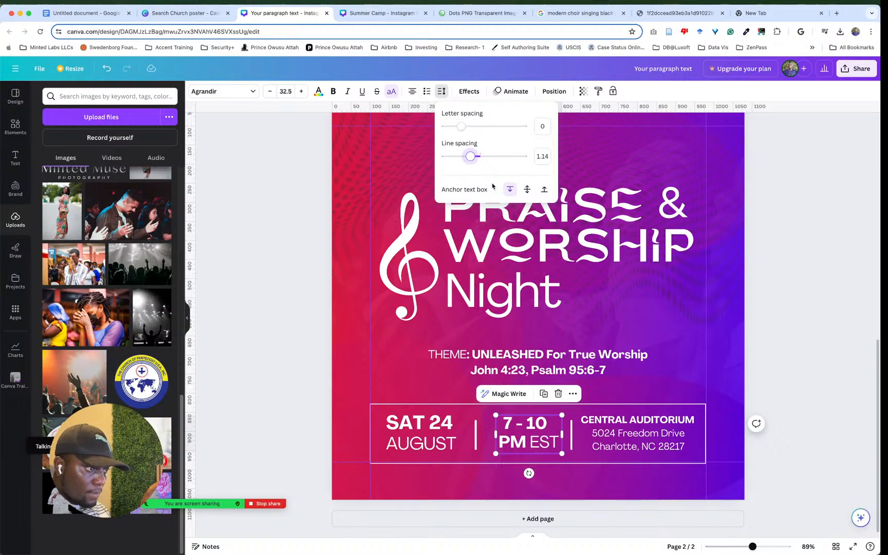
{"action": "left_click", "coordinate": [744, 313]}
{"action": "left_click", "coordinate": [782, 373]}
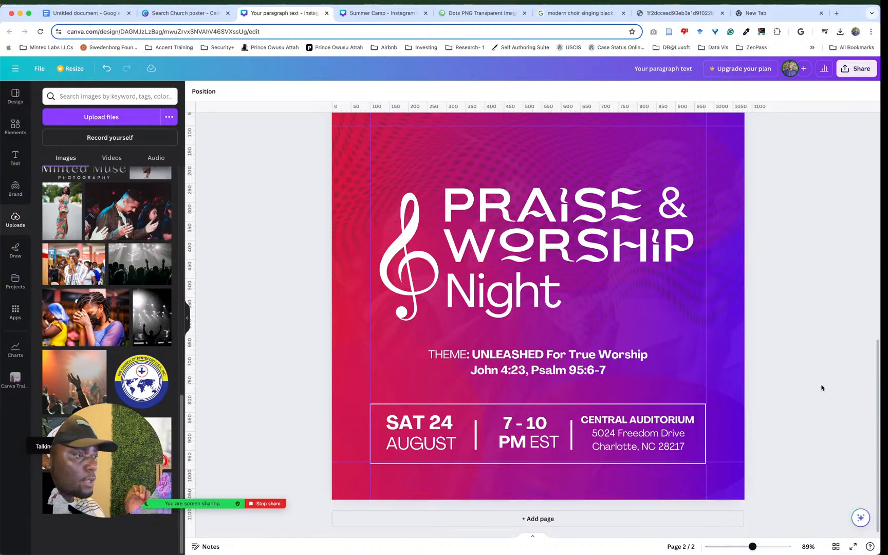
Step: Check the page 1 header and place a copy of page 2's THEME line above the Praise & Worship title
{"action": "scroll", "coordinate": [821, 388], "scroll_direction": "up", "scroll_amount": 3}
{"action": "scroll", "coordinate": [822, 382], "scroll_direction": "up", "scroll_amount": 10}
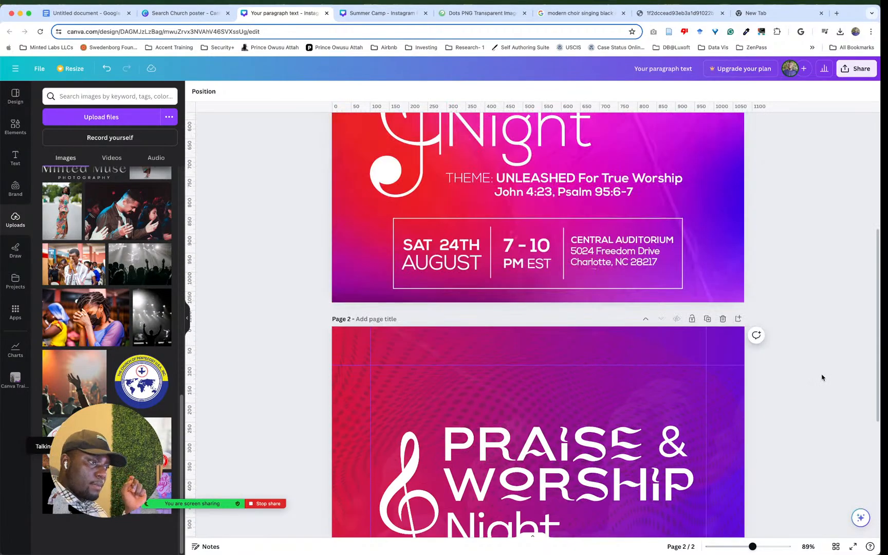
{"action": "scroll", "coordinate": [823, 363], "scroll_direction": "up", "scroll_amount": 3}
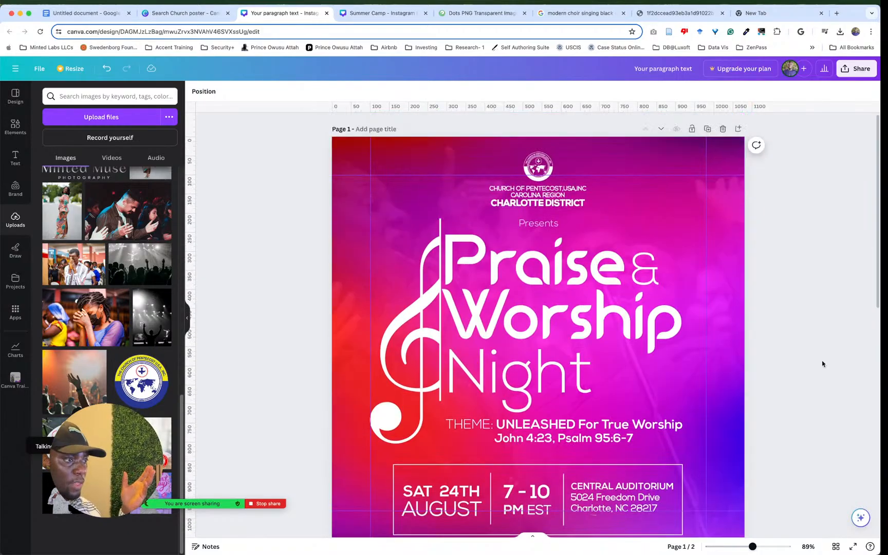
{"action": "scroll", "coordinate": [823, 363], "scroll_direction": "down", "scroll_amount": 10}
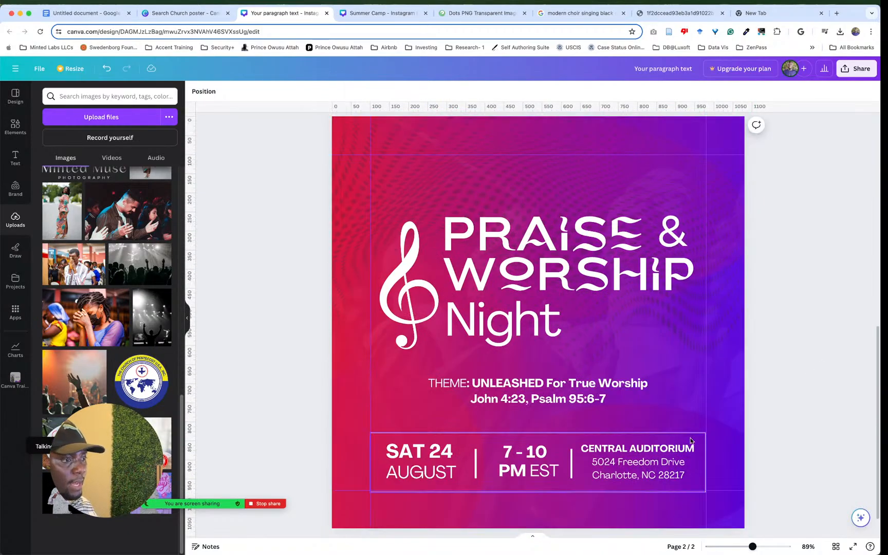
{"action": "left_click", "coordinate": [604, 389]}
{"action": "left_click_drag", "start_coordinate": [605, 390], "coordinate": [605, 192], "text": "alt"}
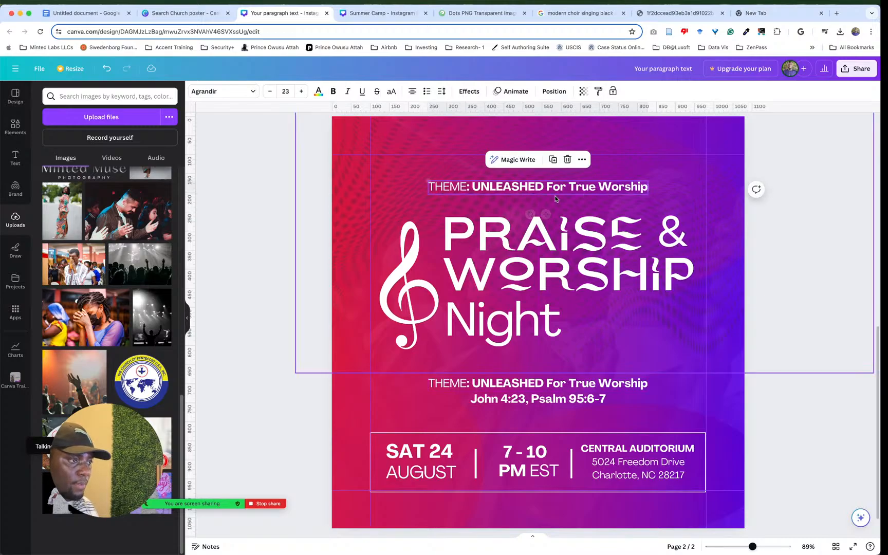
Step: Replace the wording of the copied THEME line above the title with "Presents"
{"action": "double_click", "coordinate": [554, 187]}
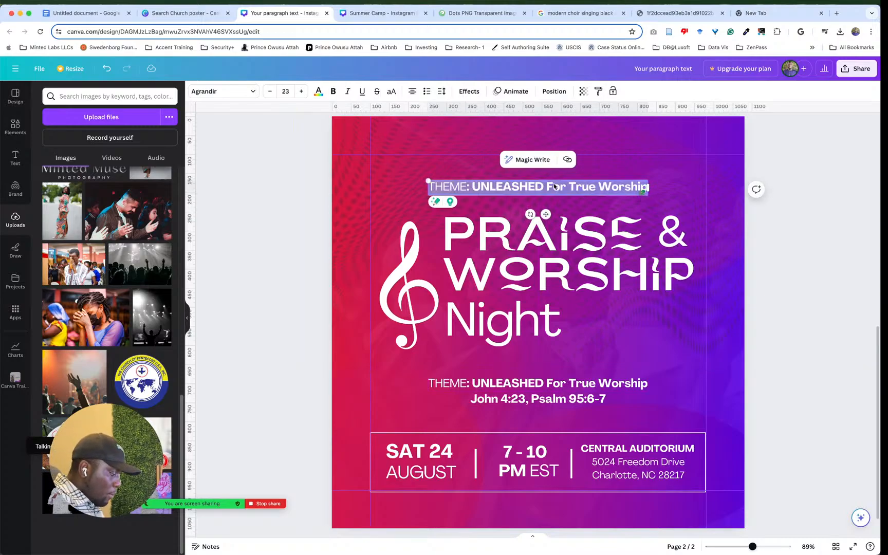
{"action": "type", "text": "Pre"}
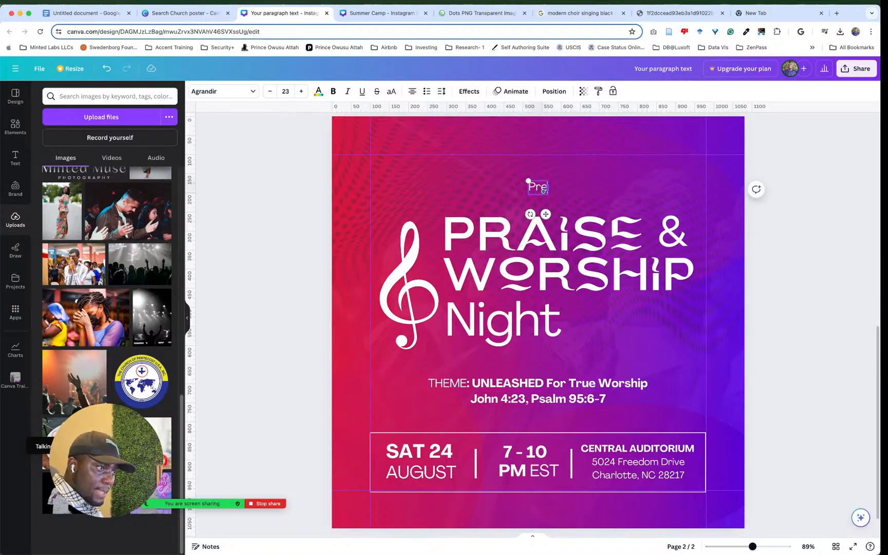
{"action": "type", "text": "se"}
{"action": "key", "text": "BackSpace"}
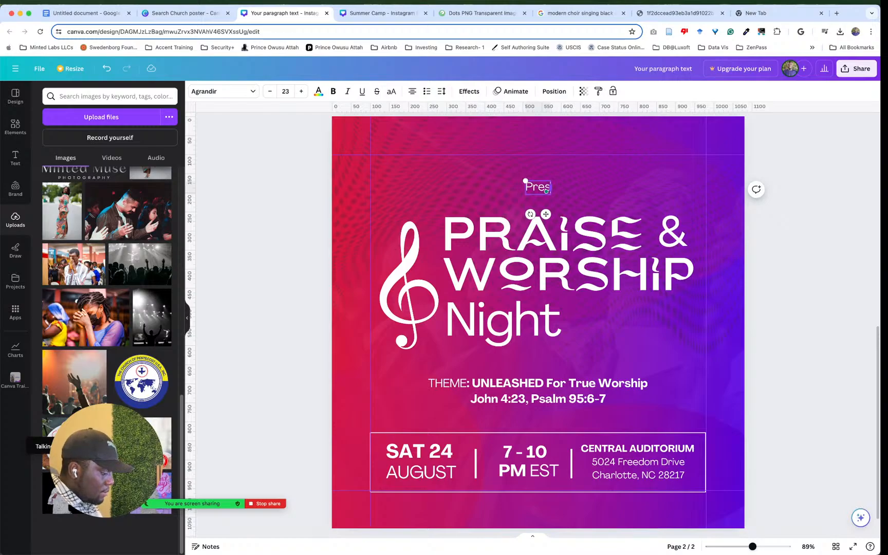
{"action": "type", "text": "ENT"}
{"action": "key", "text": "BackSpace"}
{"action": "key", "text": "BackSpace"}
{"action": "key", "text": "BackSpace"}
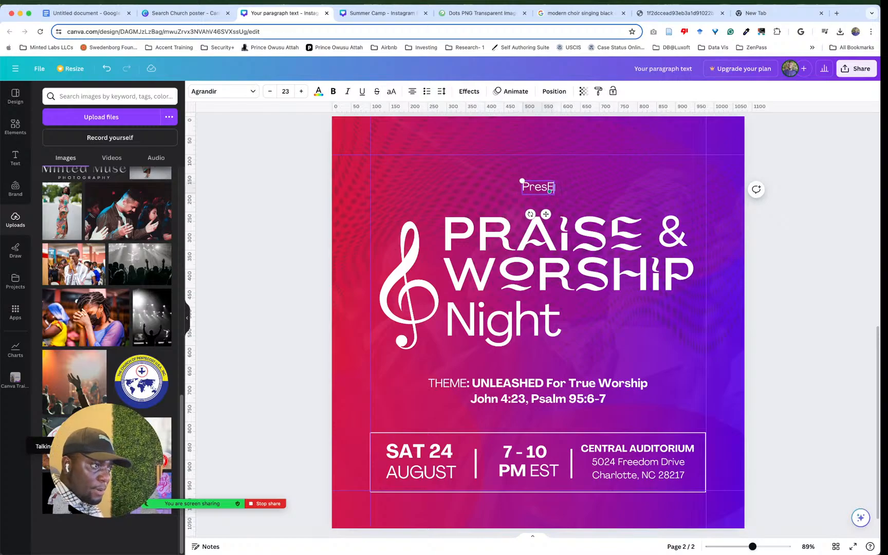
{"action": "type", "text": "ENT"}
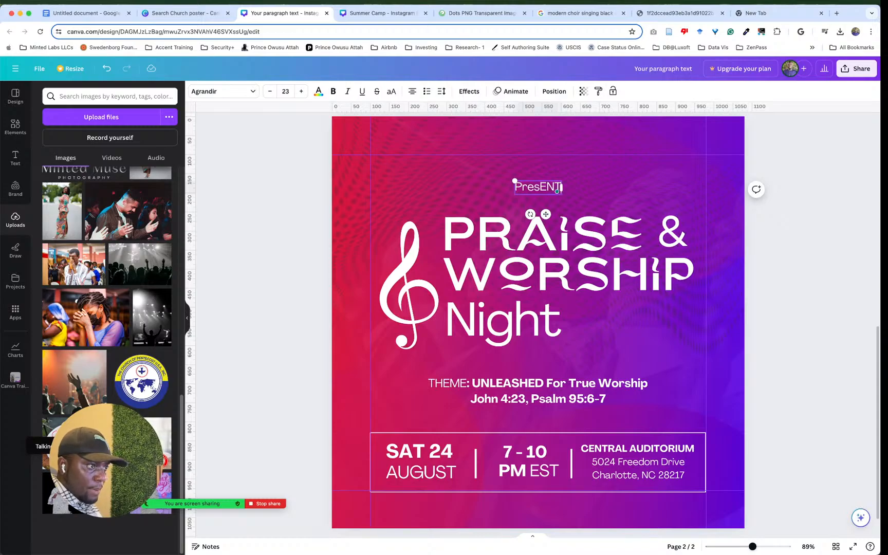
{"action": "key", "text": "BackSpace"}
{"action": "key", "text": "BackSpace"}
{"action": "key", "text": "BackSpace"}
{"action": "type", "text": "ent"}
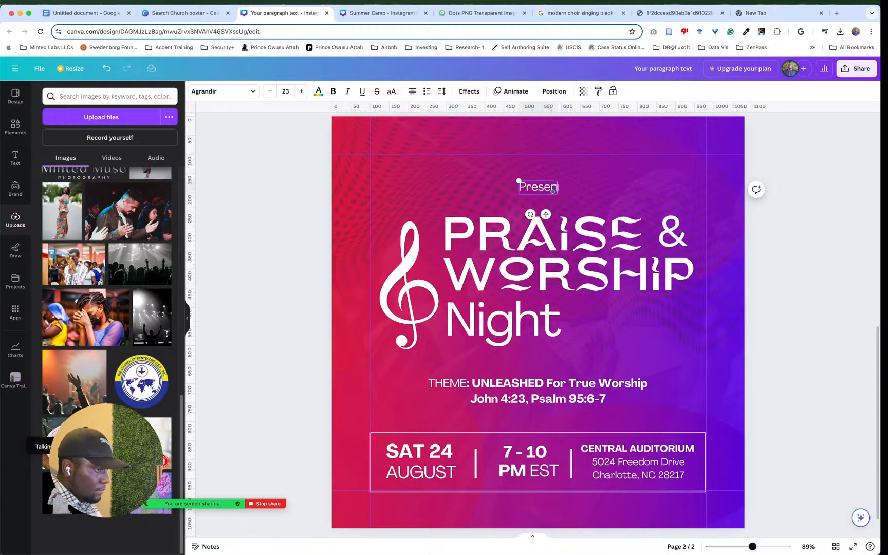
{"action": "left_click", "coordinate": [764, 163]}
{"action": "left_click", "coordinate": [551, 187]}
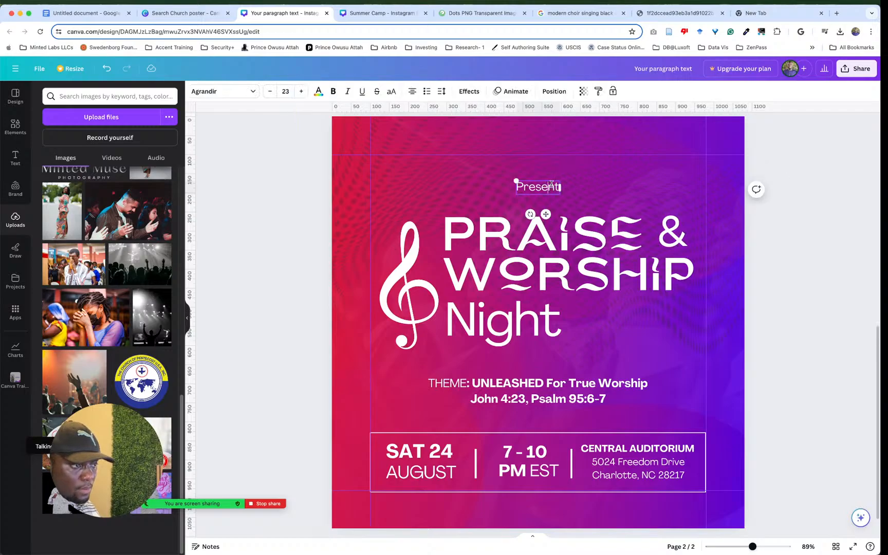
{"action": "type", "text": "s"}
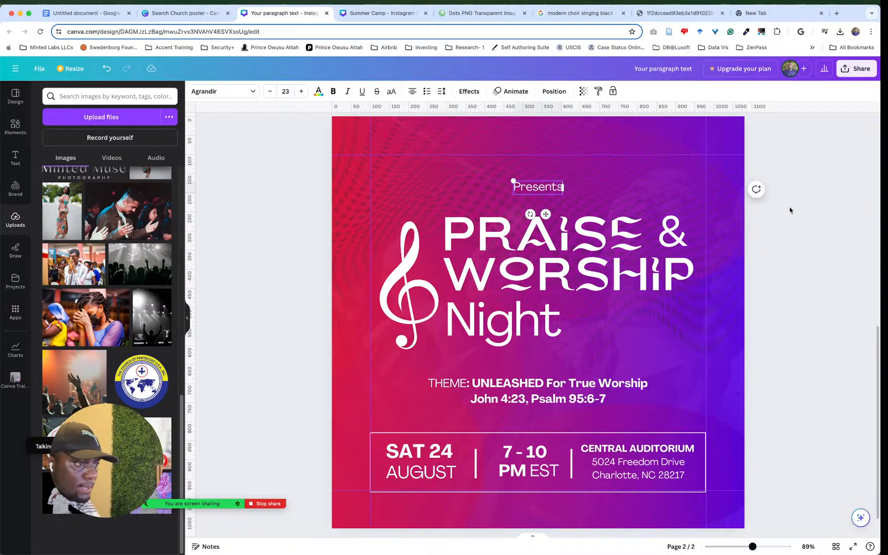
{"action": "left_click", "coordinate": [789, 206]}
Step: Move the Presents text slightly down toward the title and set its font size to 20
{"action": "left_click", "coordinate": [554, 194]}
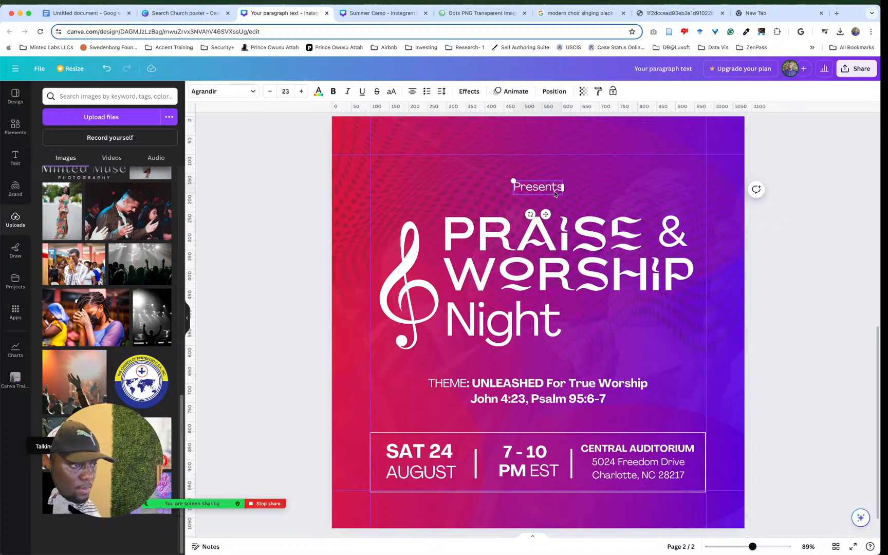
{"action": "left_click_drag", "start_coordinate": [554, 188], "coordinate": [555, 194]}
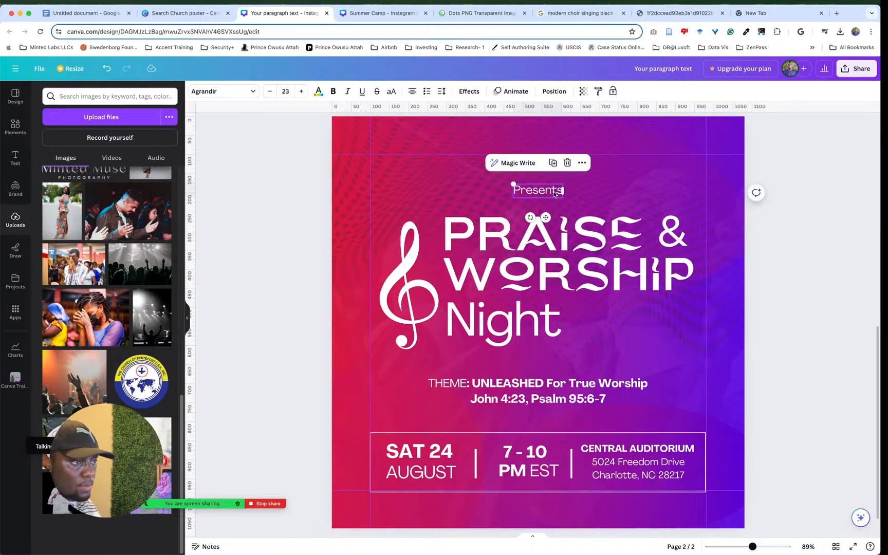
{"action": "left_click", "coordinate": [268, 91]}
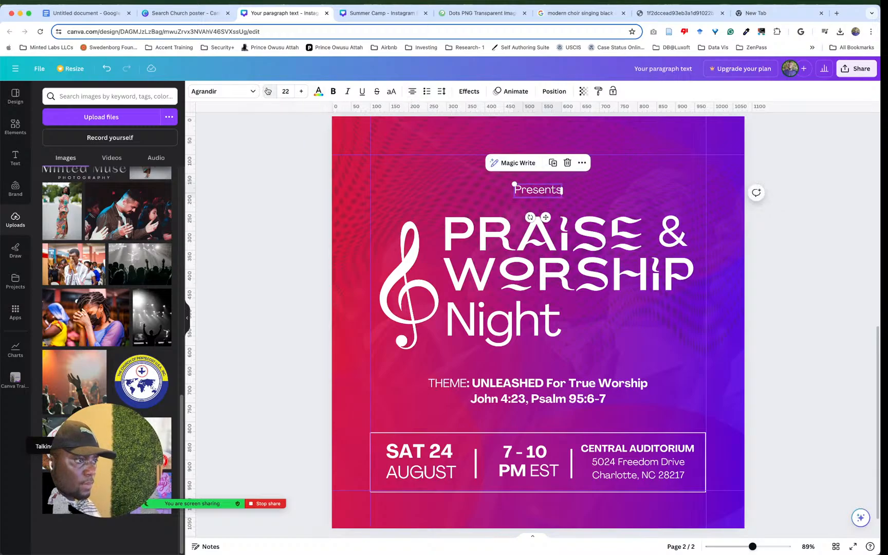
{"action": "left_click", "coordinate": [268, 91]}
{"action": "left_click", "coordinate": [267, 91]}
{"action": "left_click", "coordinate": [828, 203]}
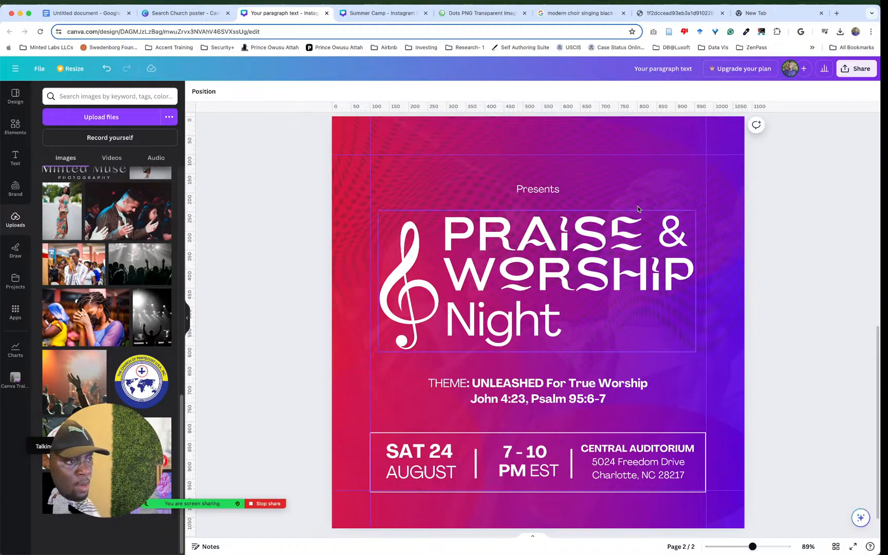
Step: Place a copy of the Presents text above it near the upper margin guide and reword it as "Christain Family"
{"action": "left_click", "coordinate": [555, 194]}
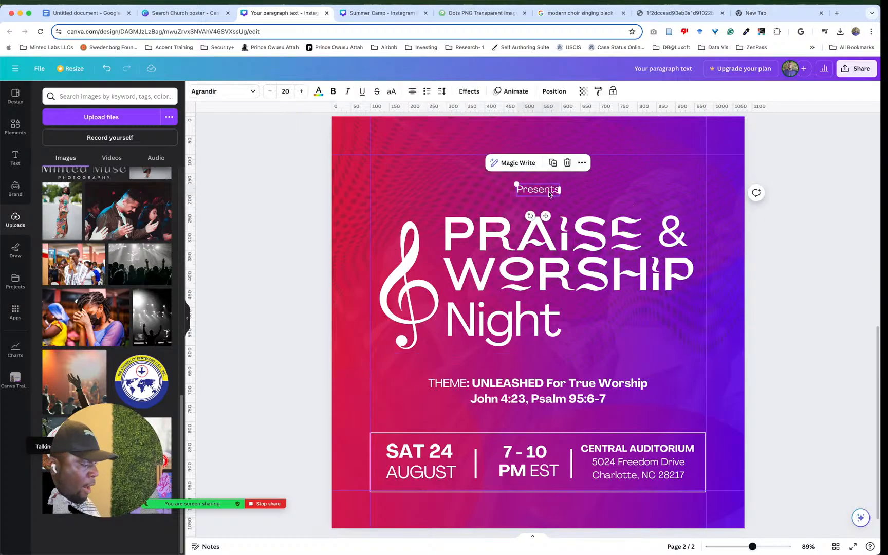
{"action": "left_click_drag", "start_coordinate": [549, 194], "coordinate": [547, 157], "text": "alt"}
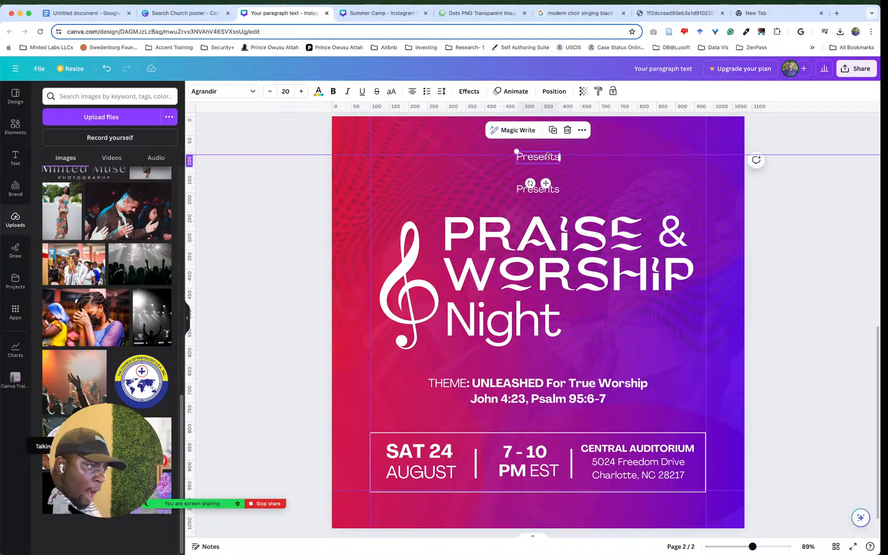
{"action": "double_click", "coordinate": [547, 162]}
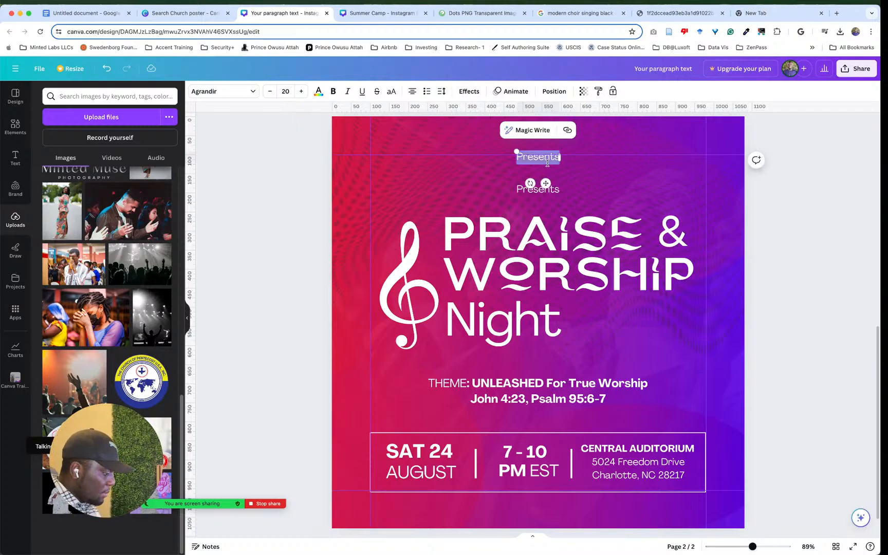
{"action": "type", "text": "Chris"}
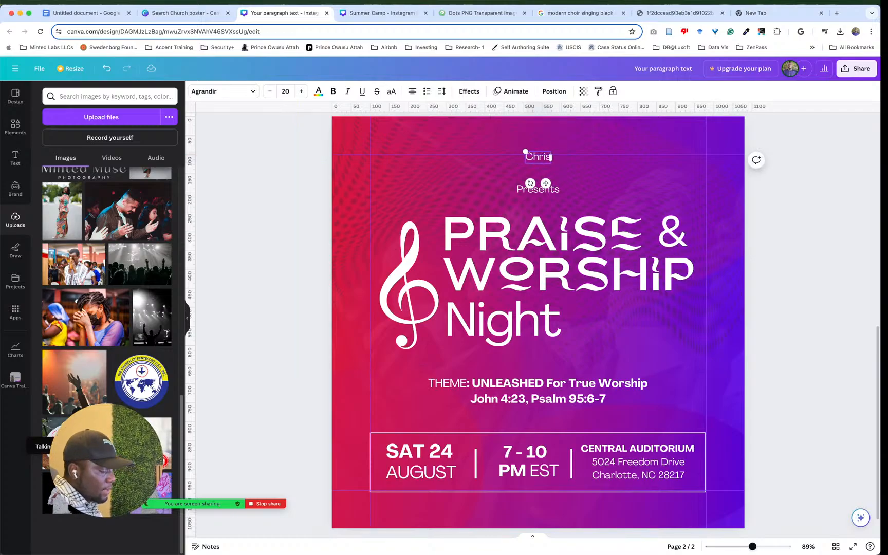
{"action": "type", "text": "tain"}
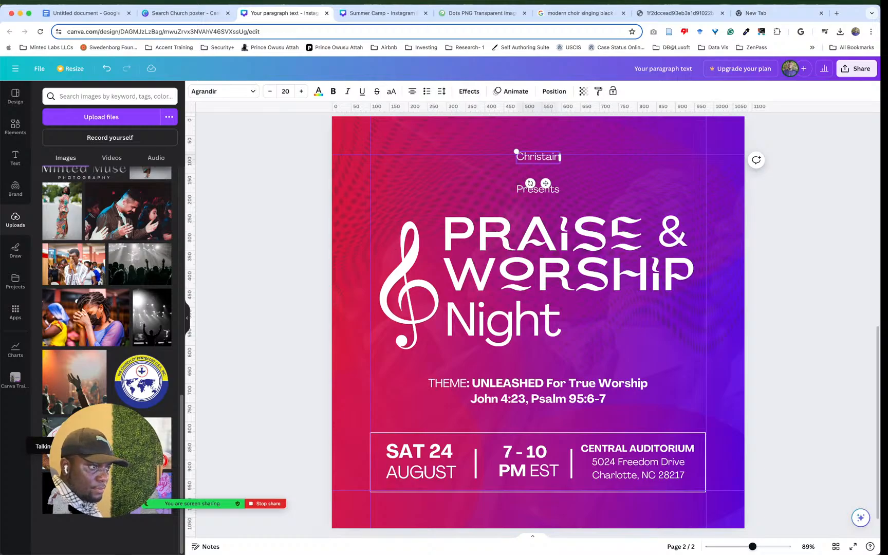
{"action": "type", "text": " Family"}
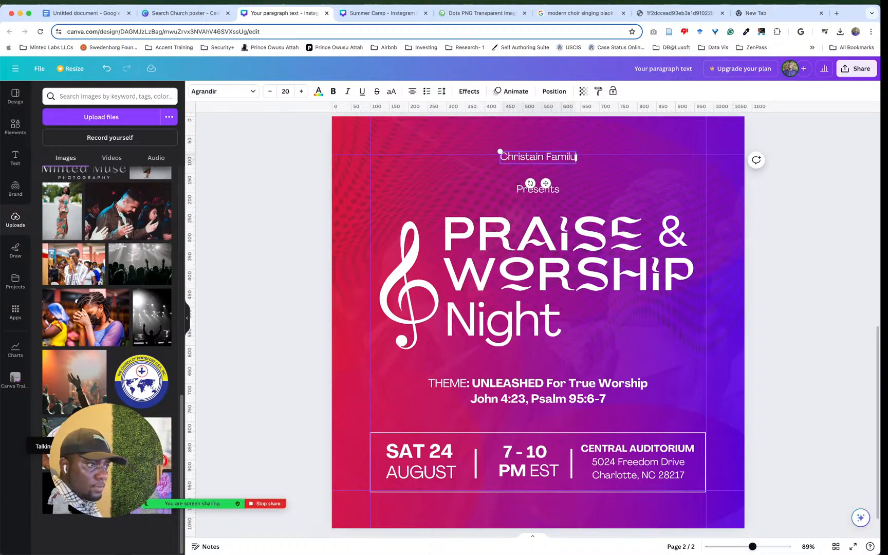
{"action": "key", "text": "BackSpace"}
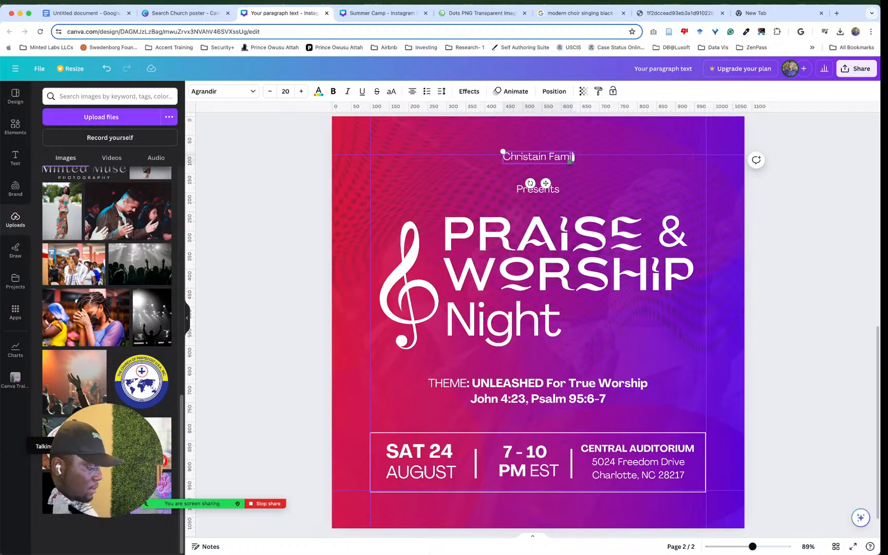
{"action": "type", "text": "y"}
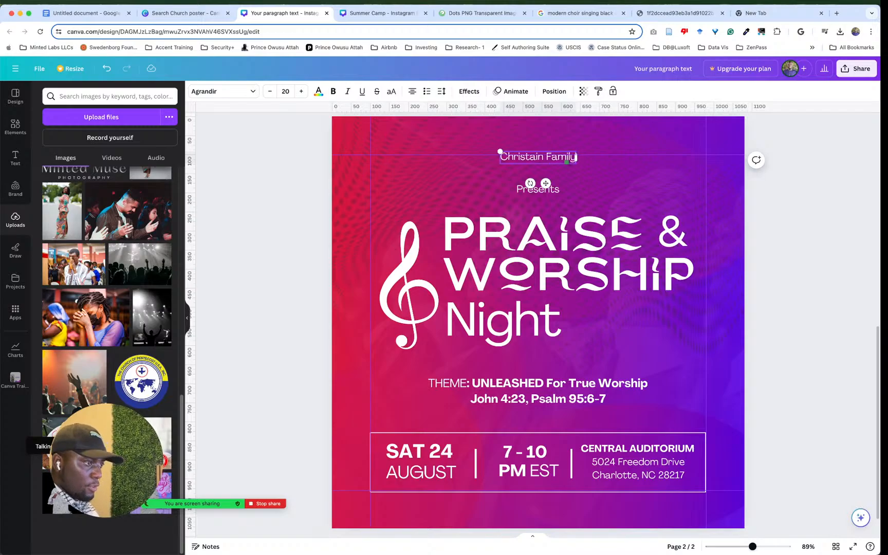
{"action": "left_click", "coordinate": [813, 248]}
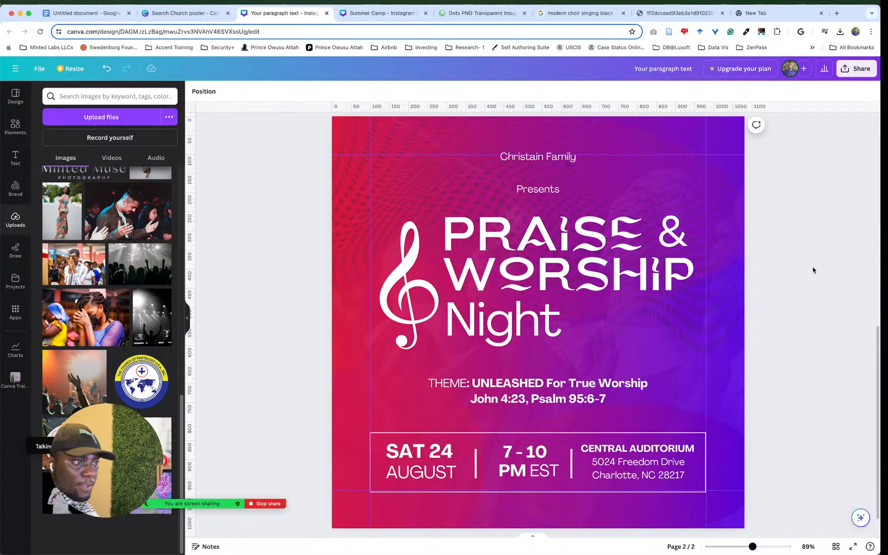
Step: Make the Christain Family text bold
{"action": "left_click", "coordinate": [557, 167]}
{"action": "left_click", "coordinate": [333, 91]}
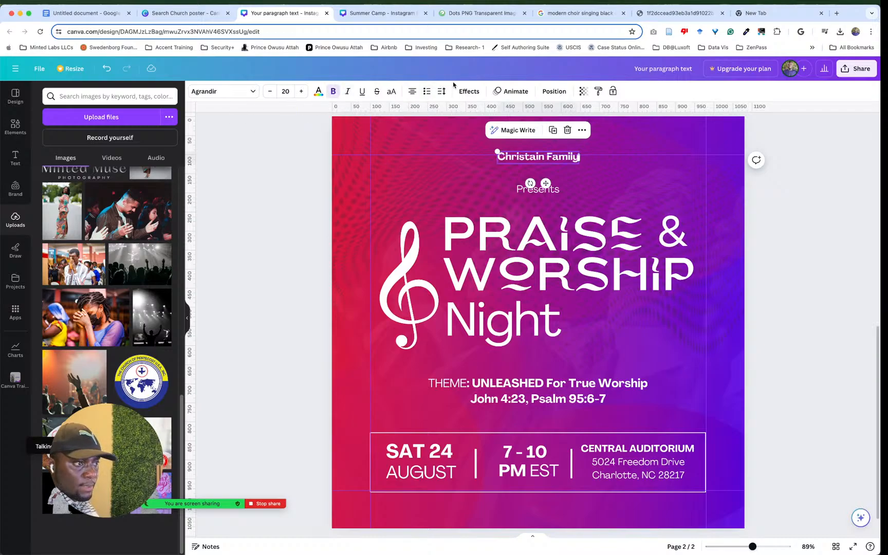
Step: Change the Christain Family text to uppercase and lower it slightly toward the Presents line
{"action": "left_click", "coordinate": [392, 91]}
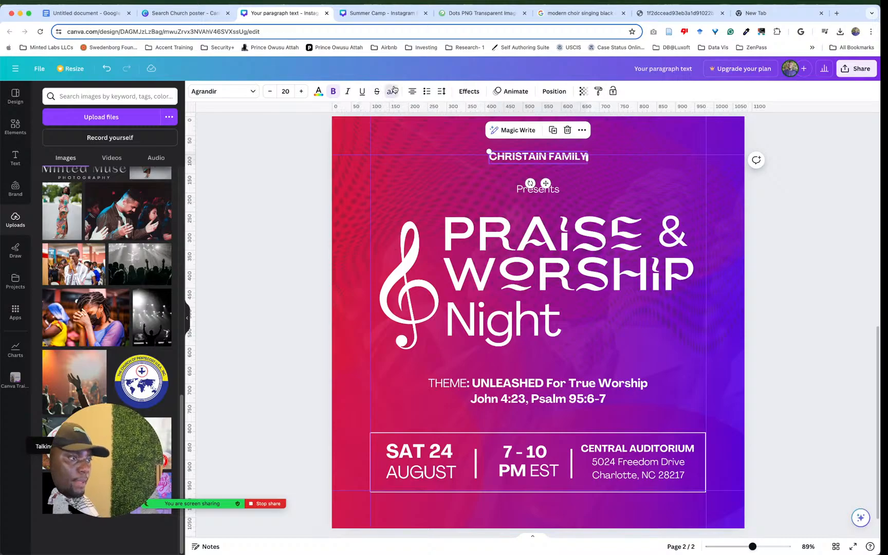
{"action": "left_click", "coordinate": [799, 234]}
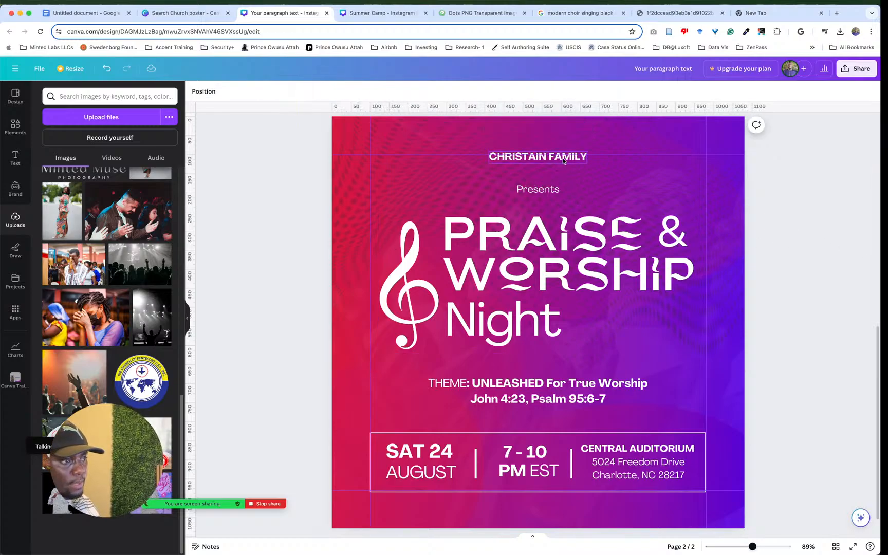
{"action": "left_click_drag", "start_coordinate": [565, 158], "coordinate": [565, 169]}
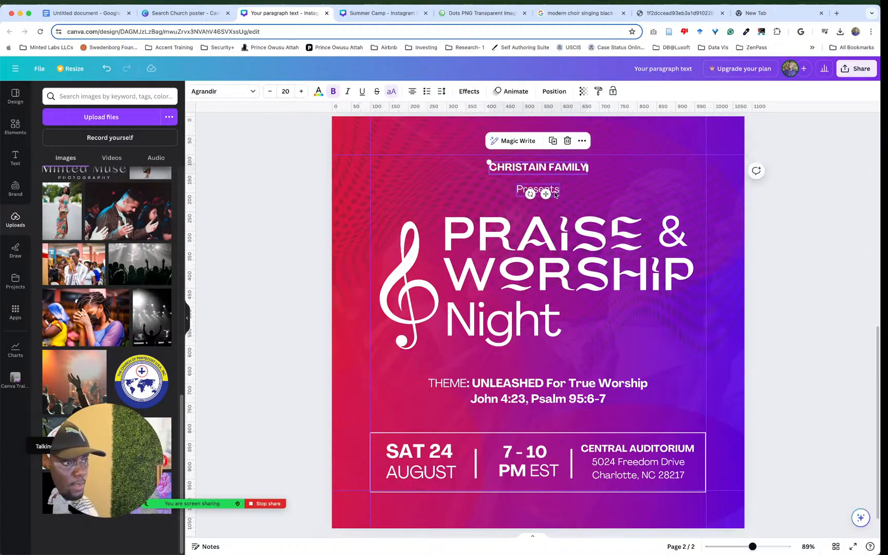
Step: Shift the Praise Worship Night title group down in stages, lowering the THEME and scripture lines slightly to make room
{"action": "left_click", "coordinate": [557, 192]}
{"action": "left_click", "coordinate": [559, 238]}
{"action": "left_click_drag", "start_coordinate": [558, 254], "coordinate": [558, 267]}
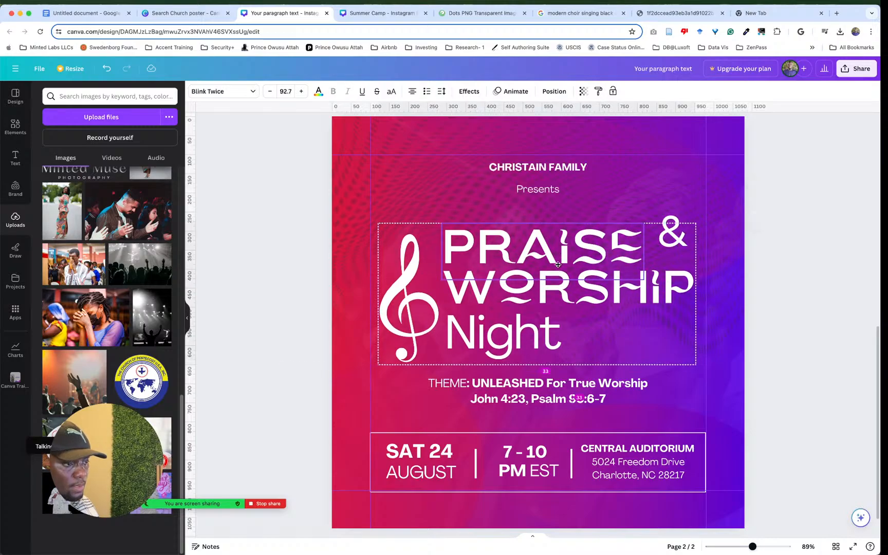
{"action": "left_click", "coordinate": [582, 390]}
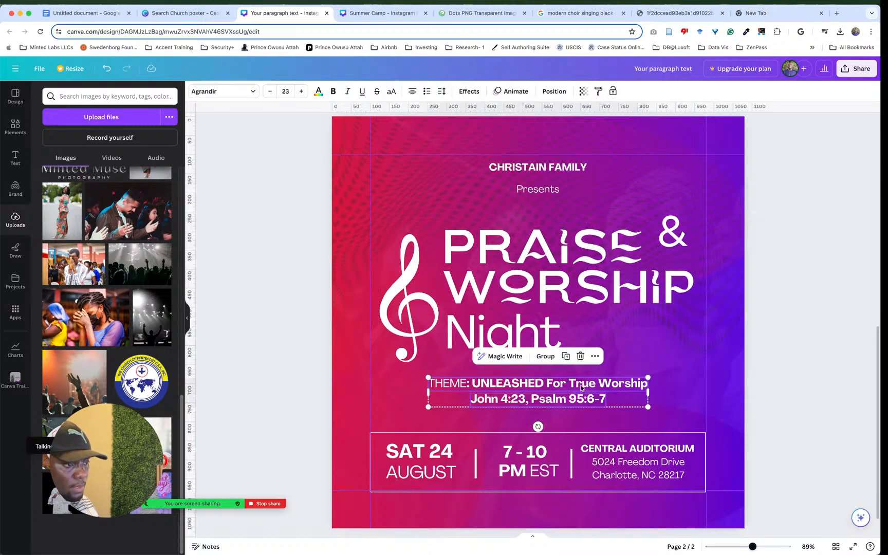
{"action": "left_click_drag", "start_coordinate": [581, 389], "coordinate": [582, 395]}
{"action": "left_click", "coordinate": [564, 302]}
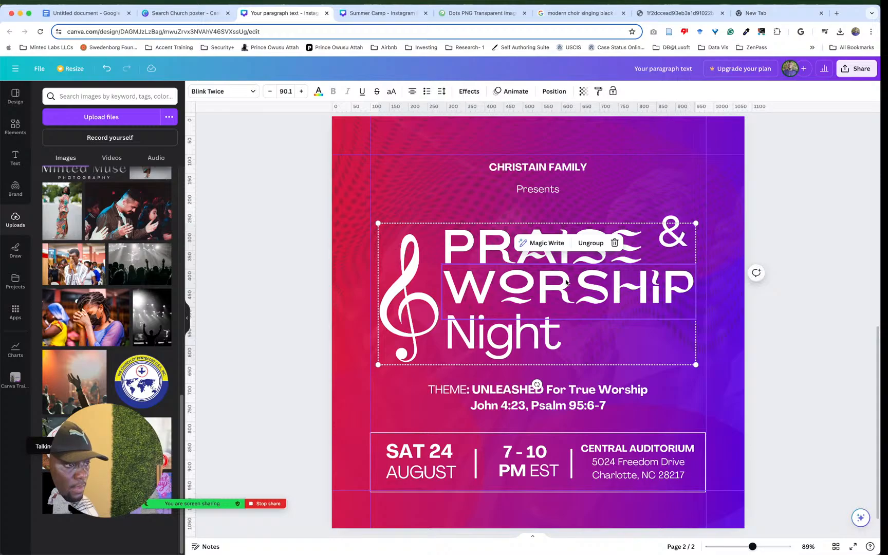
{"action": "left_click_drag", "start_coordinate": [564, 303], "coordinate": [564, 312]}
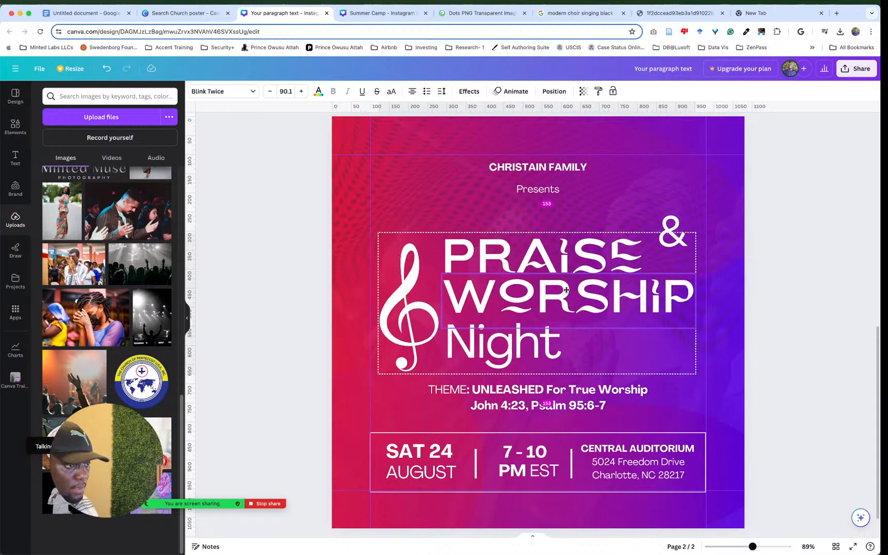
Step: Move the Presents and CHRISTAIN FAMILY lines down closer to the title, with even spacing between them
{"action": "left_click", "coordinate": [787, 185]}
{"action": "left_click", "coordinate": [540, 189]}
{"action": "left_click_drag", "start_coordinate": [543, 189], "coordinate": [546, 216]}
{"action": "left_click_drag", "start_coordinate": [558, 169], "coordinate": [558, 196]}
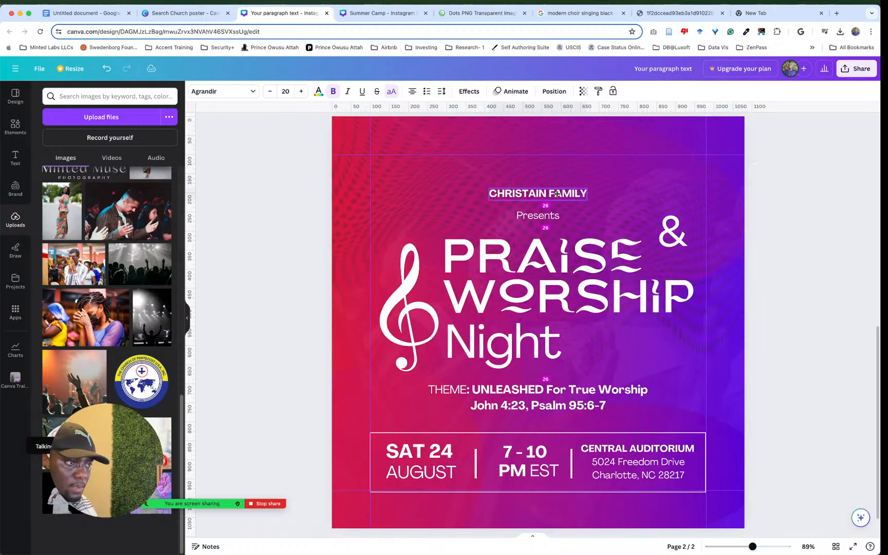
{"action": "left_click", "coordinate": [784, 199]}
Step: Lower the title group further and nudge the THEME and scripture lines down toward the event details box
{"action": "left_click", "coordinate": [577, 306]}
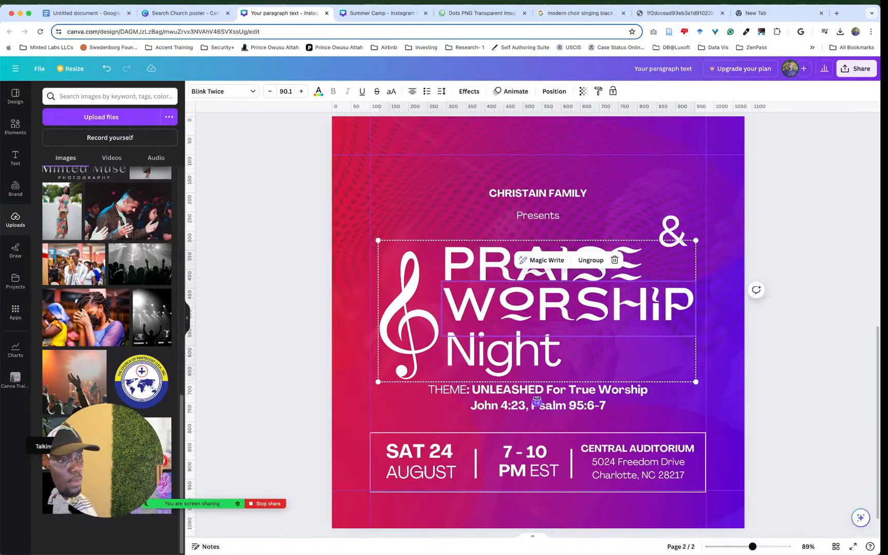
{"action": "left_click", "coordinate": [596, 396]}
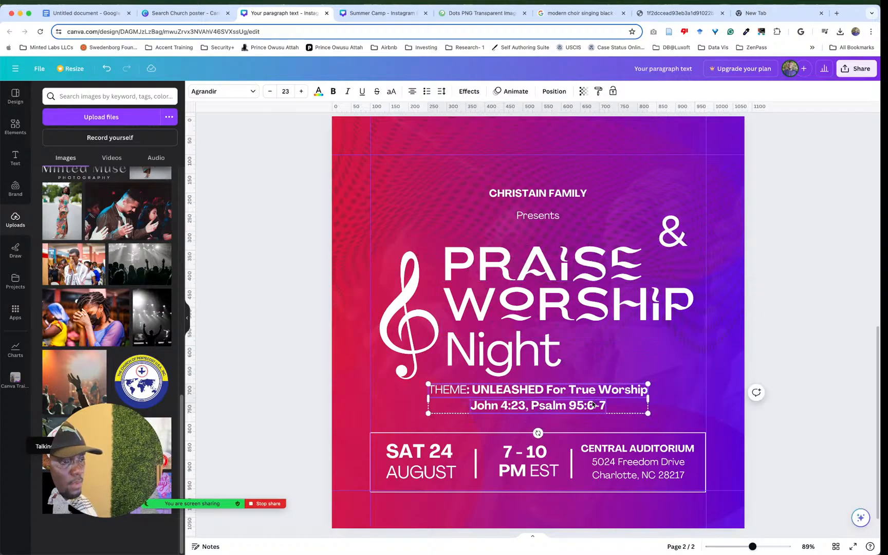
{"action": "left_click_drag", "start_coordinate": [594, 405], "coordinate": [593, 409]}
{"action": "left_click", "coordinate": [558, 327]}
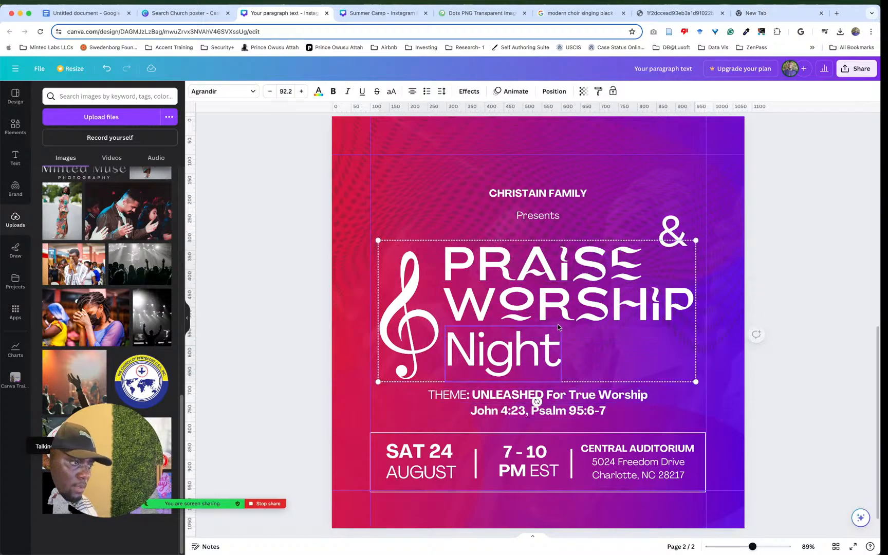
{"action": "left_click_drag", "start_coordinate": [557, 324], "coordinate": [558, 334]}
Step: Search the elements for "cross" graphics and place a small white cross centered above the CHRISTAIN FAMILY text
{"action": "left_click", "coordinate": [111, 94]}
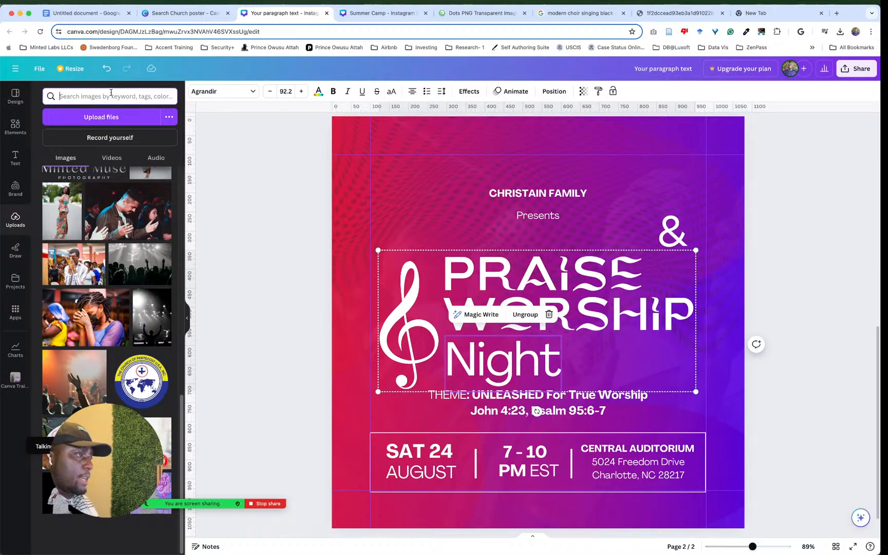
{"action": "left_click", "coordinate": [15, 126]}
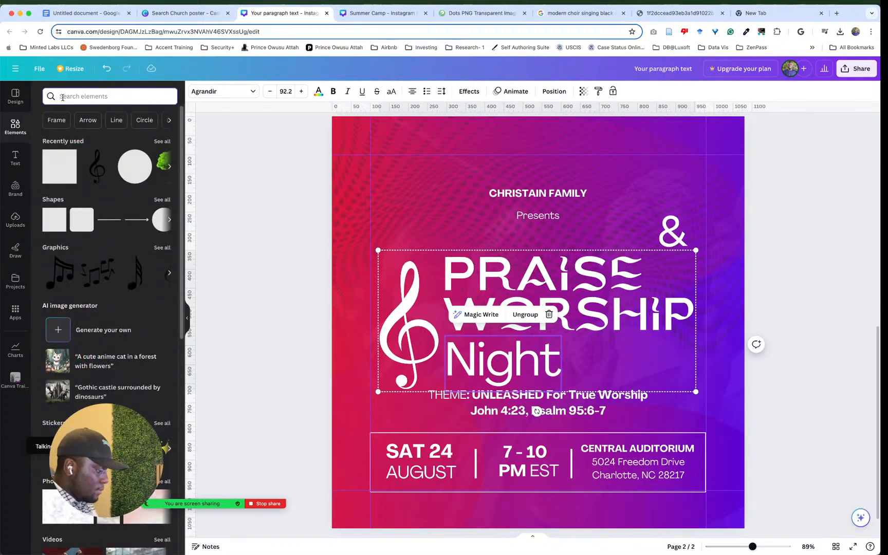
{"action": "type", "text": "cross"}
{"action": "key", "text": "Return"}
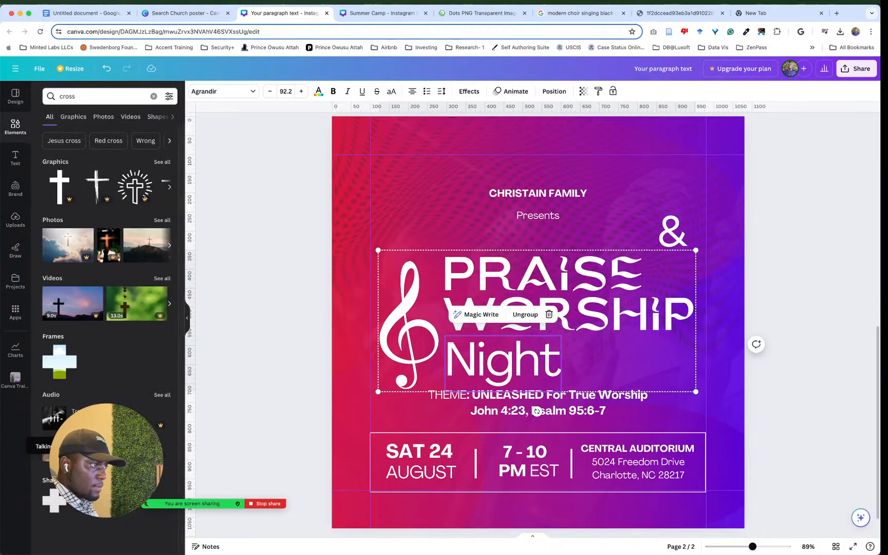
{"action": "left_click", "coordinate": [162, 161]}
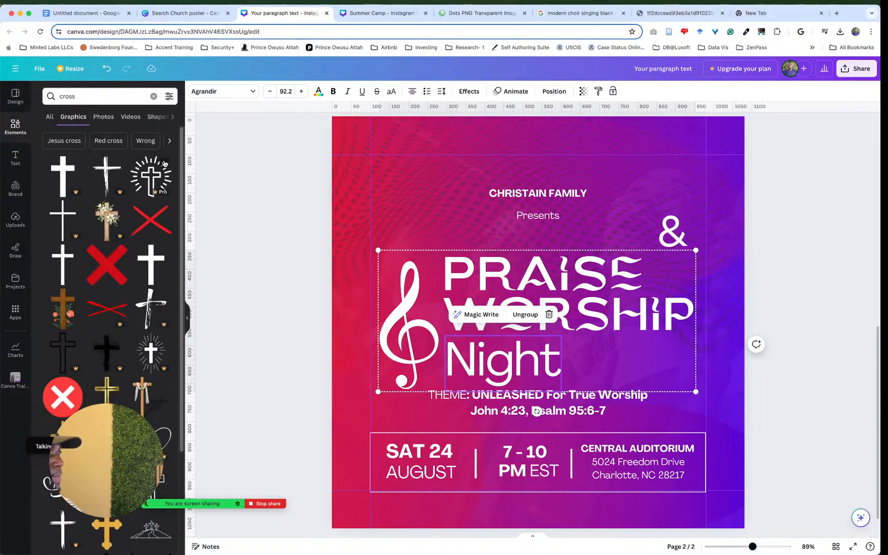
{"action": "left_click", "coordinate": [151, 263]}
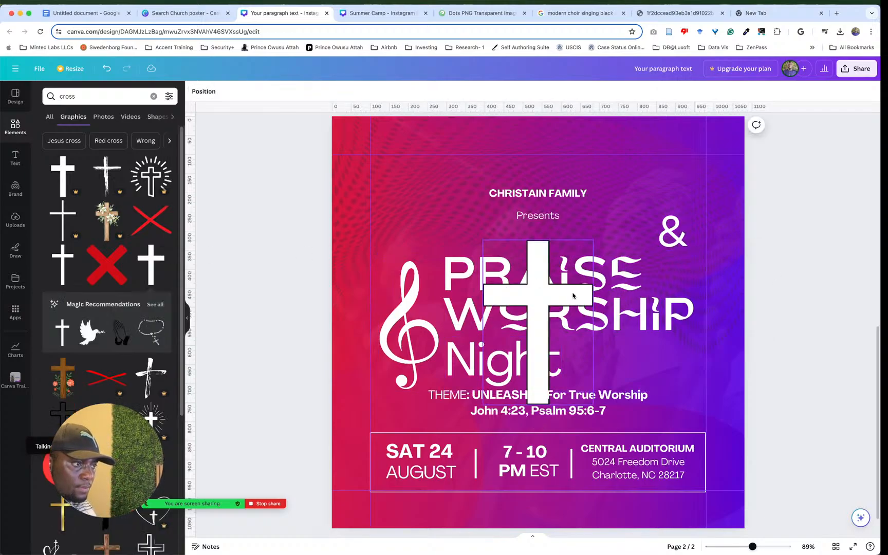
{"action": "left_click_drag", "start_coordinate": [594, 240], "coordinate": [540, 176]}
{"action": "left_click", "coordinate": [778, 197]}
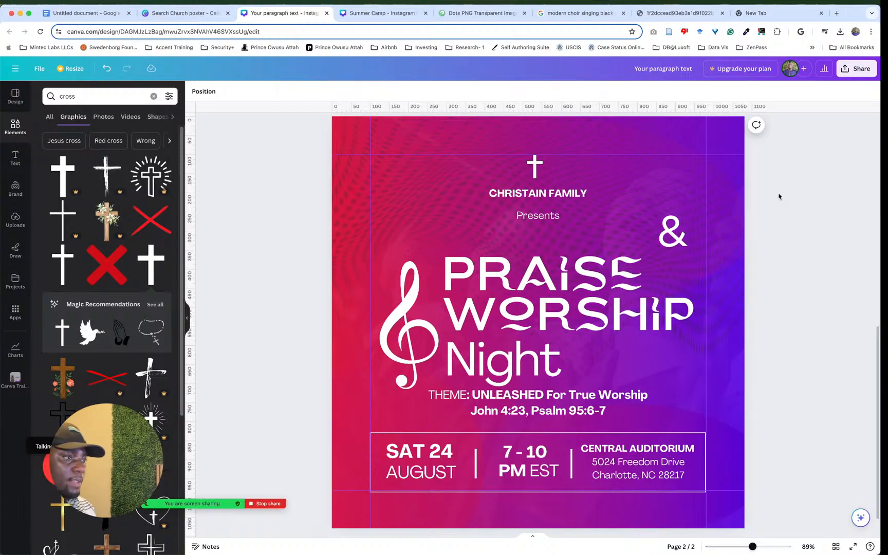
Step: Correct the presenter line's spelling and extend it to read "CHRISTIAN FAMILY CHOIR"
{"action": "left_click", "coordinate": [544, 194]}
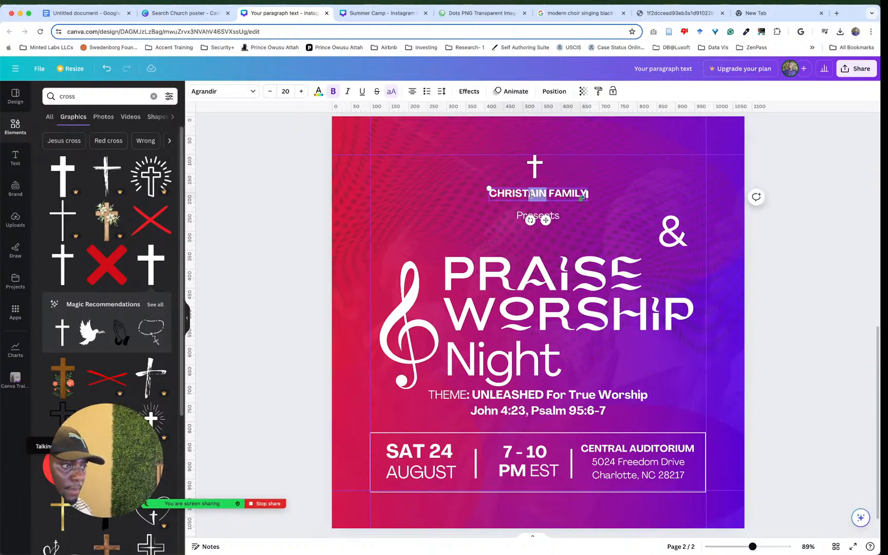
{"action": "type", "text": "AIN"}
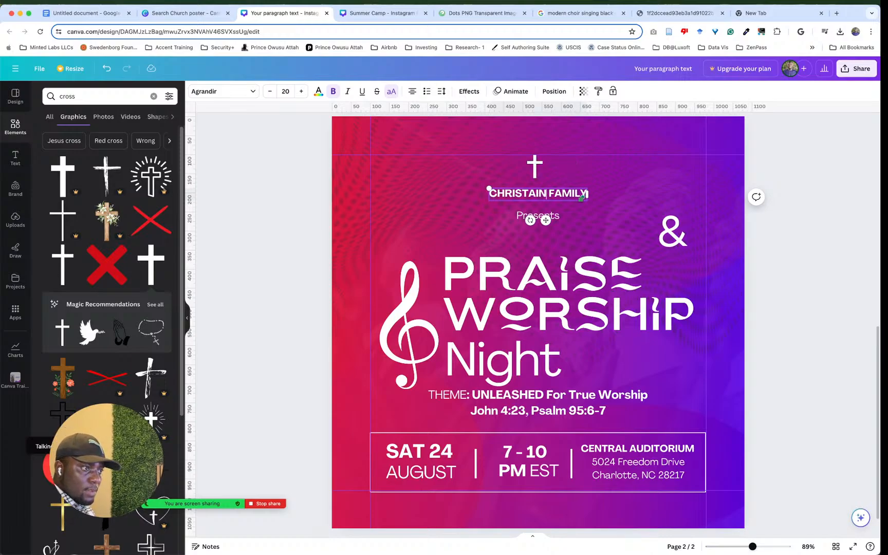
{"action": "key", "text": "BackSpace"}
{"action": "key", "text": "BackSpace"}
{"action": "type", "text": "IAN"}
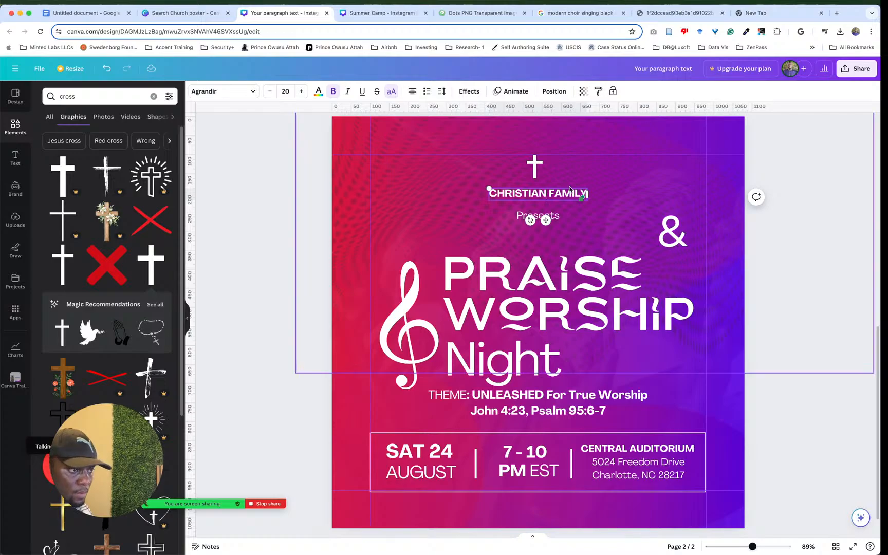
{"action": "type", "text": " FAMILY "}
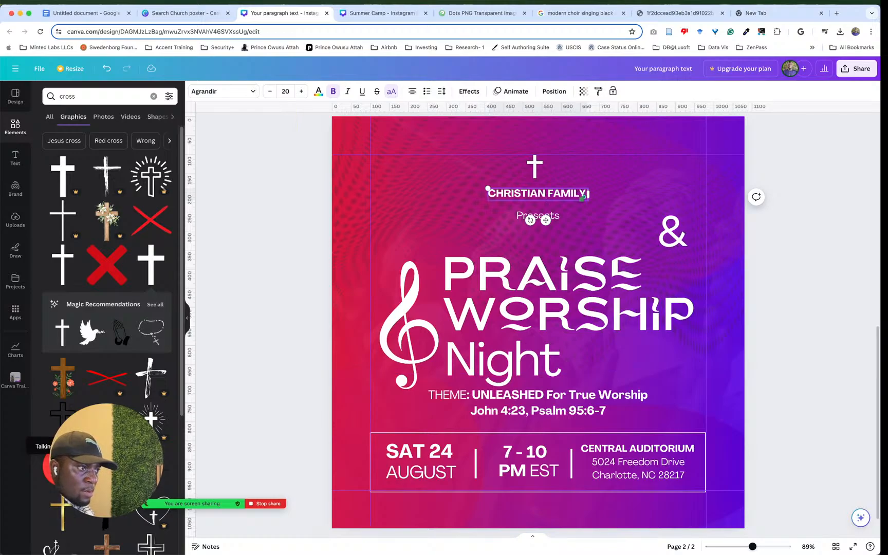
{"action": "type", "text": "CHOIR"}
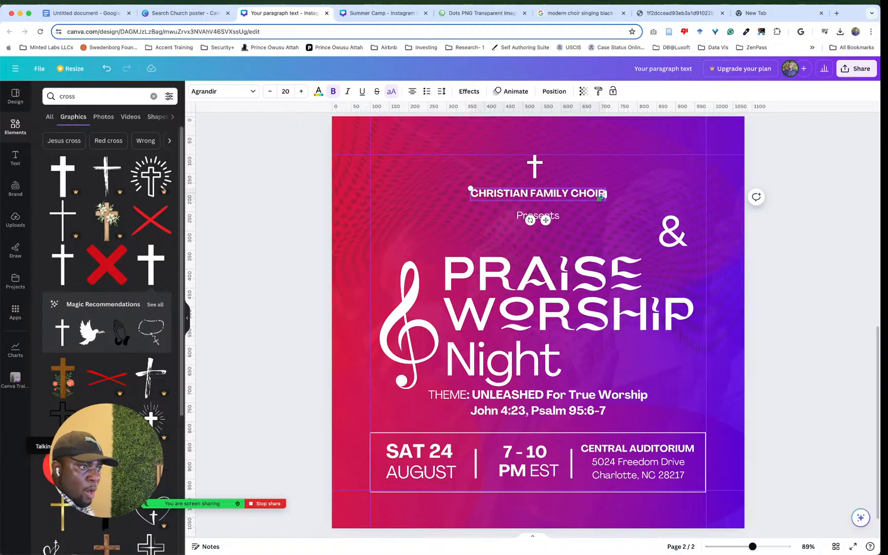
{"action": "left_click", "coordinate": [776, 231]}
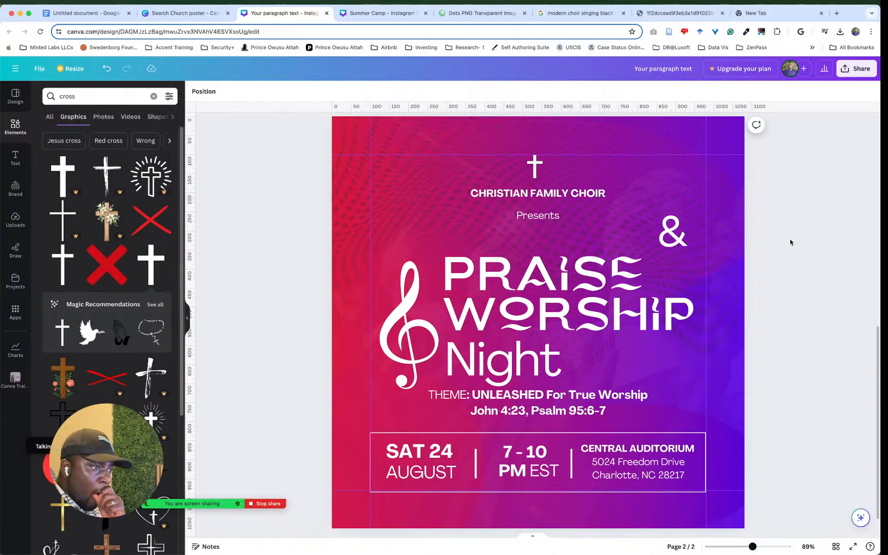
Step: Move the ampersand down so it lines up beside the word PRAISE in the title
{"action": "left_click", "coordinate": [667, 240]}
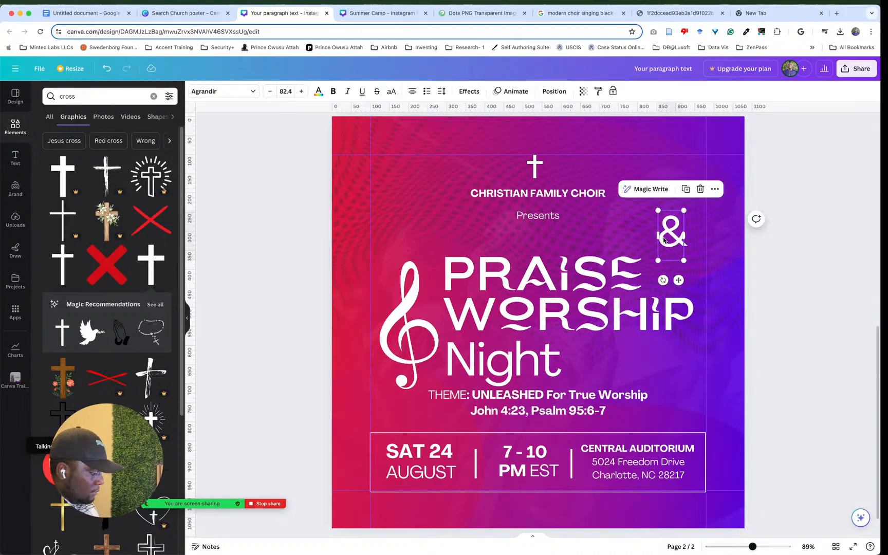
{"action": "left_click_drag", "start_coordinate": [666, 241], "coordinate": [667, 278]}
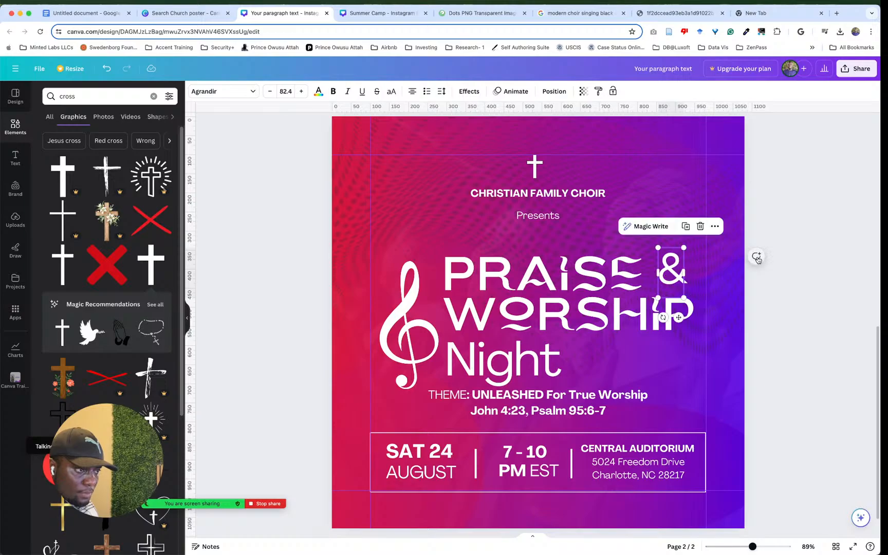
{"action": "left_click", "coordinate": [757, 257]}
{"action": "left_click", "coordinate": [809, 208]}
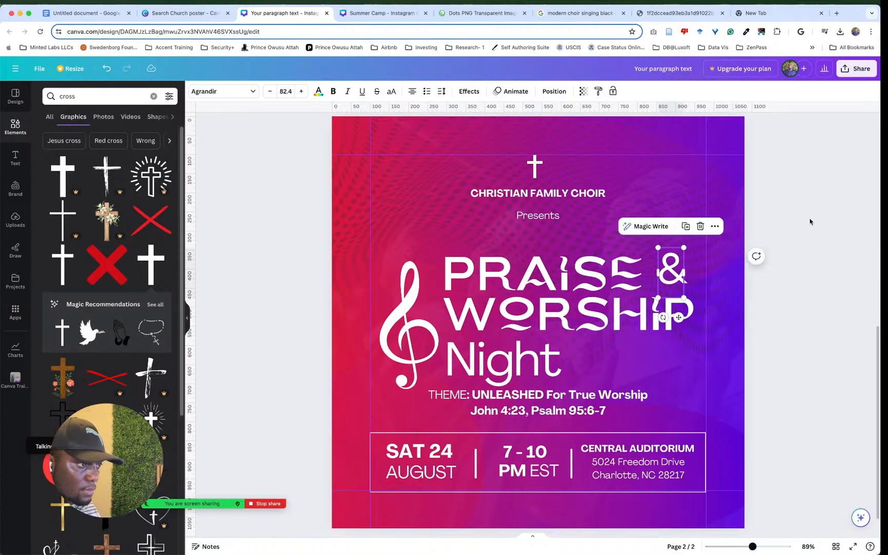
Step: Move the Presents text down to sit between the choir name and the title
{"action": "left_click", "coordinate": [545, 212]}
{"action": "left_click_drag", "start_coordinate": [545, 212], "coordinate": [545, 227]}
{"action": "left_click", "coordinate": [795, 189]}
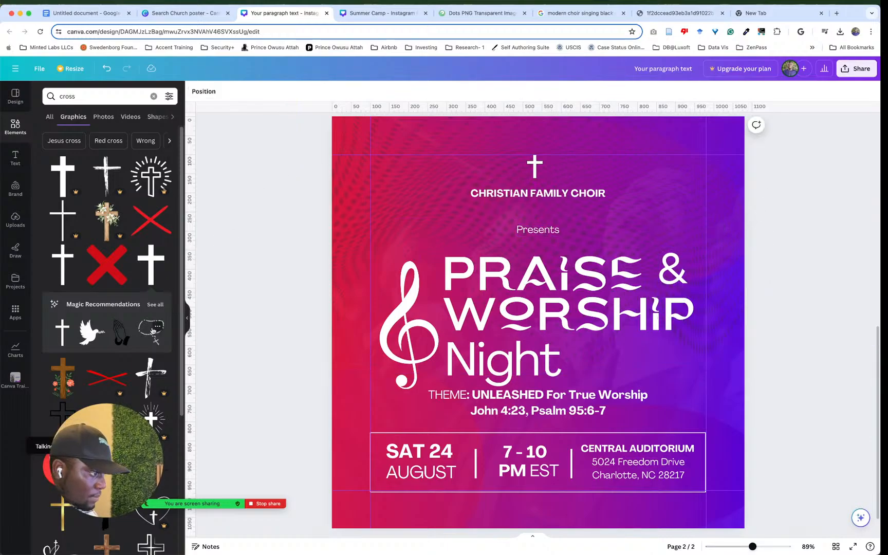
Step: Add the recommended white dove graphic, shrink it and place it at the upper left of the small cross
{"action": "left_click", "coordinate": [92, 332]}
{"action": "left_click_drag", "start_coordinate": [539, 326], "coordinate": [506, 212]}
{"action": "left_click_drag", "start_coordinate": [591, 275], "coordinate": [528, 159]}
{"action": "left_click", "coordinate": [789, 211]}
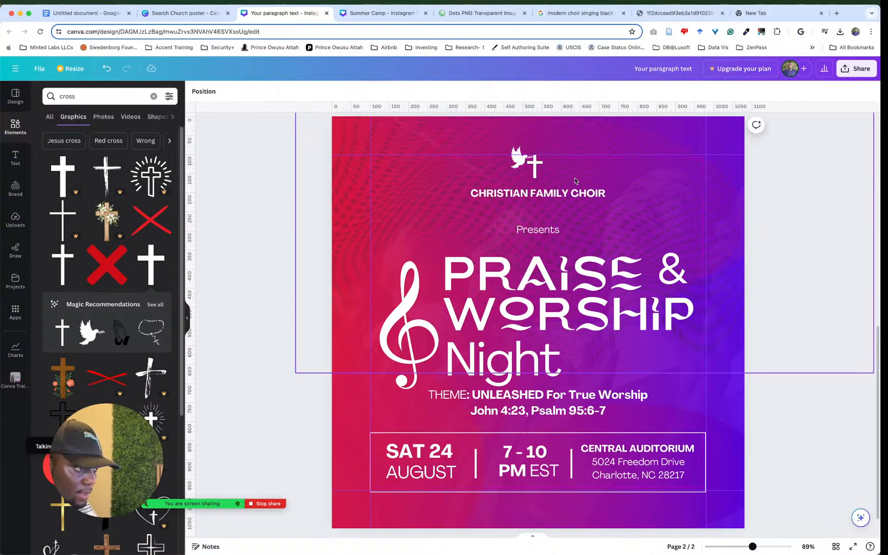
Step: Select the dove and cross together and shift them slightly left above the choir name
{"action": "left_click", "coordinate": [532, 169]}
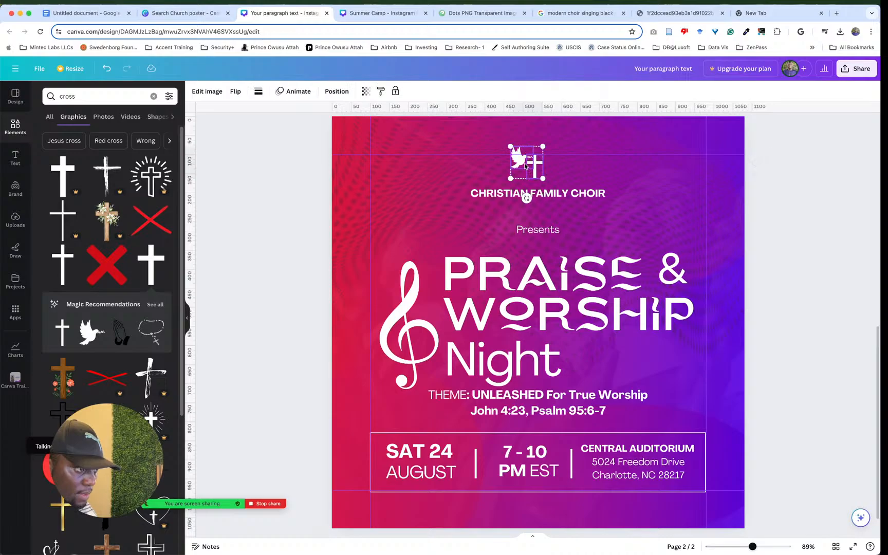
{"action": "left_click_drag", "start_coordinate": [524, 166], "coordinate": [519, 164]}
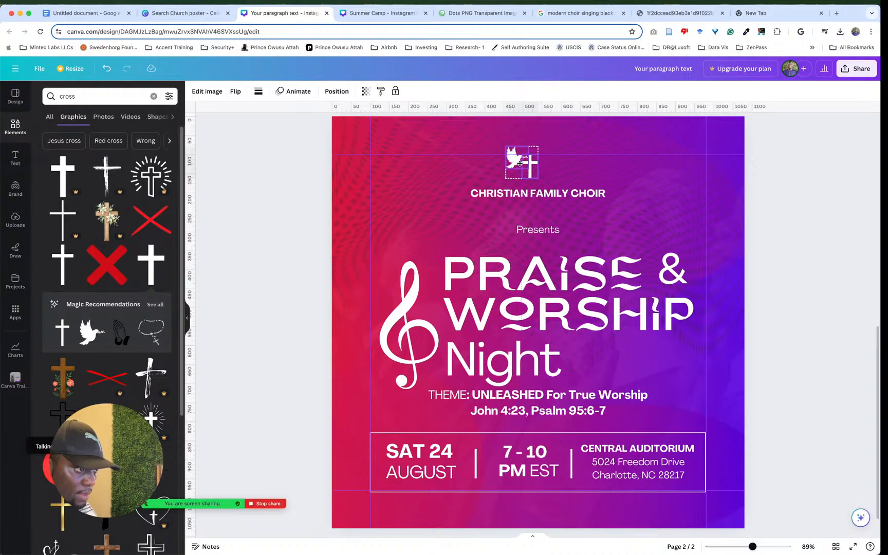
{"action": "left_click", "coordinate": [767, 187]}
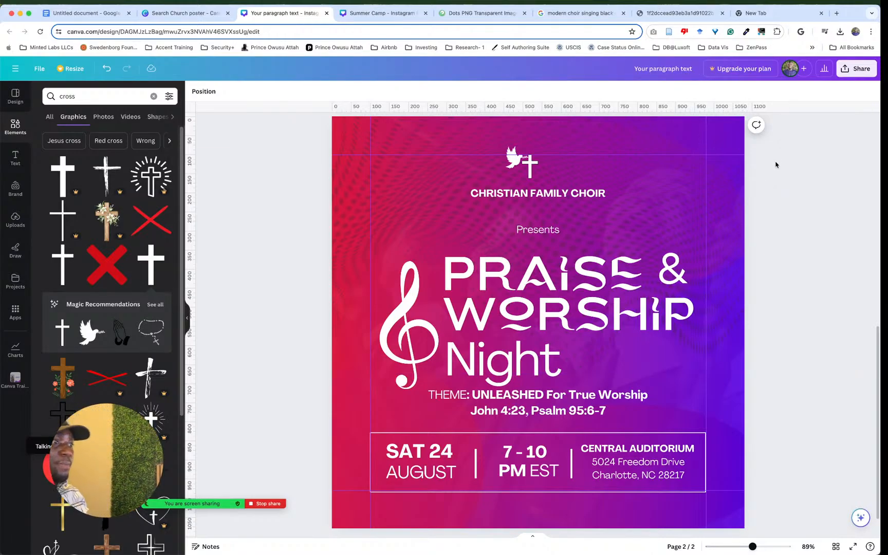
Step: Undo a trial upward move of the title group and nudge the ampersand slightly closer to PRAISE
{"action": "left_click_drag", "start_coordinate": [429, 263], "coordinate": [434, 242]}
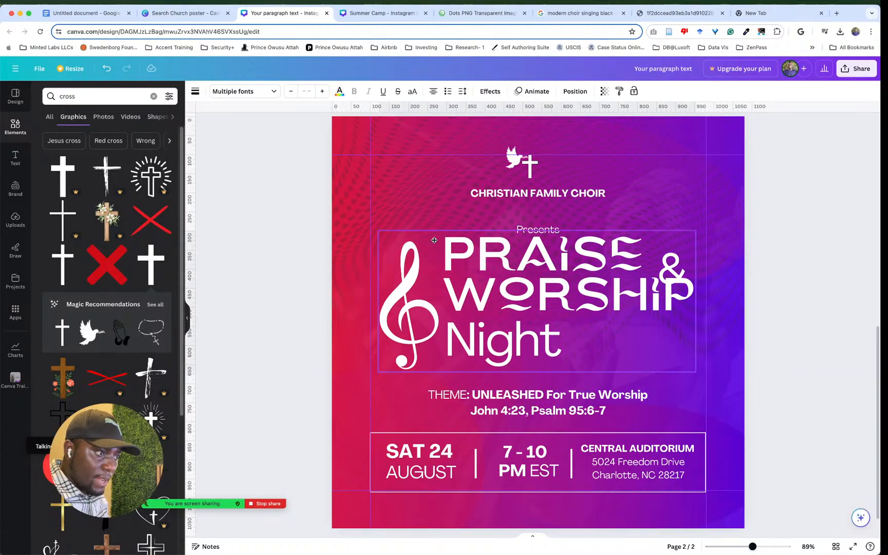
{"action": "key", "text": "super+z"}
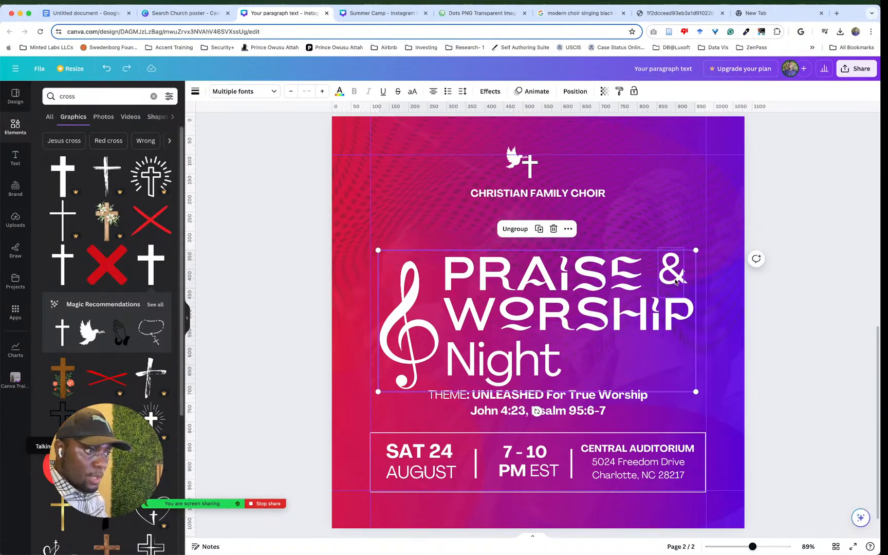
{"action": "left_click", "coordinate": [669, 272]}
{"action": "left_click_drag", "start_coordinate": [670, 273], "coordinate": [671, 279]}
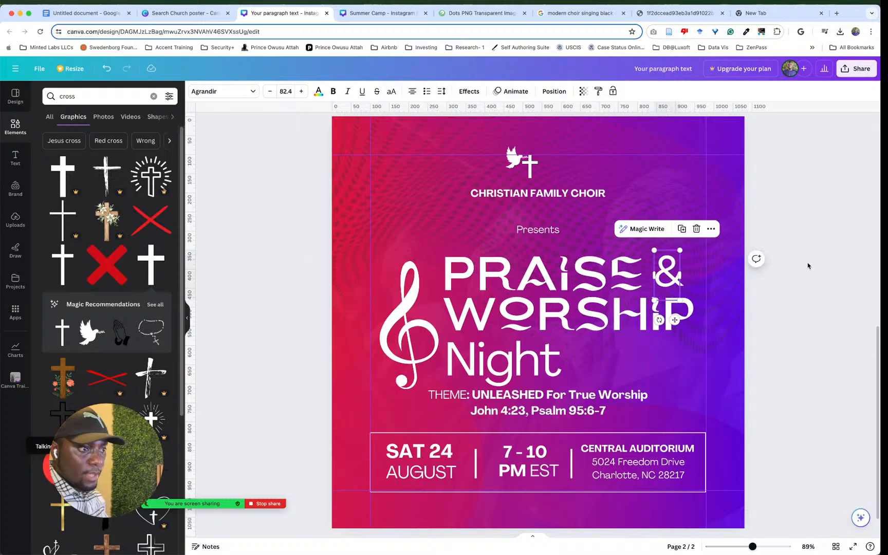
{"action": "left_click", "coordinate": [843, 245]}
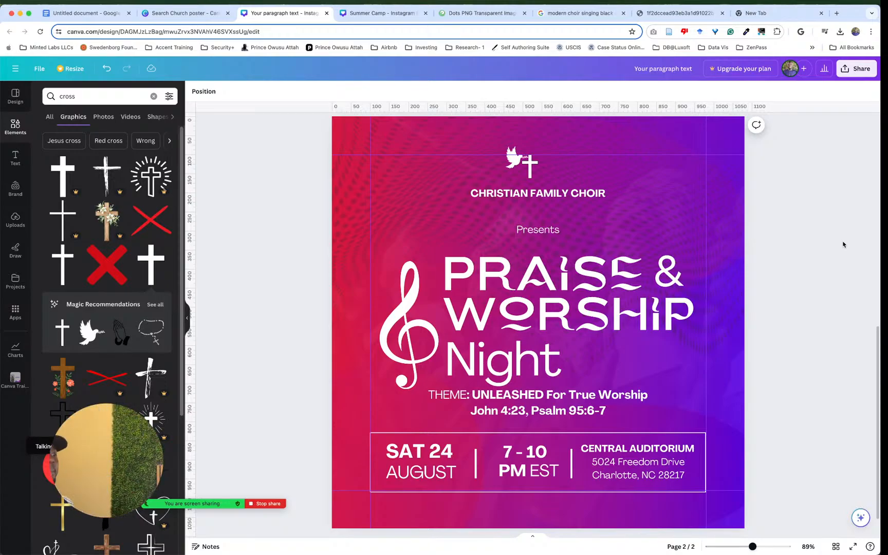
Step: Move the PRAISE & WORSHIP Night title group up closer to the Presents text
{"action": "left_click_drag", "start_coordinate": [586, 321], "coordinate": [587, 318]}
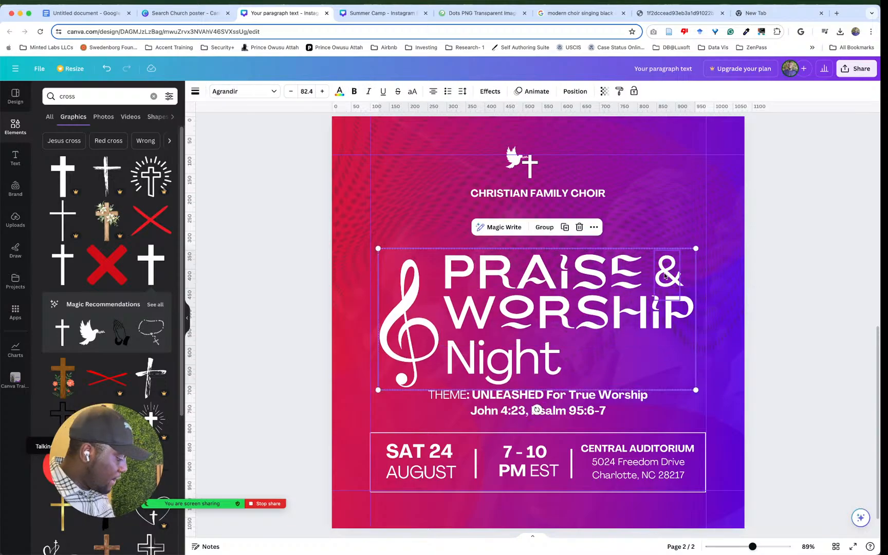
{"action": "left_click", "coordinate": [791, 291]}
{"action": "left_click_drag", "start_coordinate": [605, 306], "coordinate": [606, 296]}
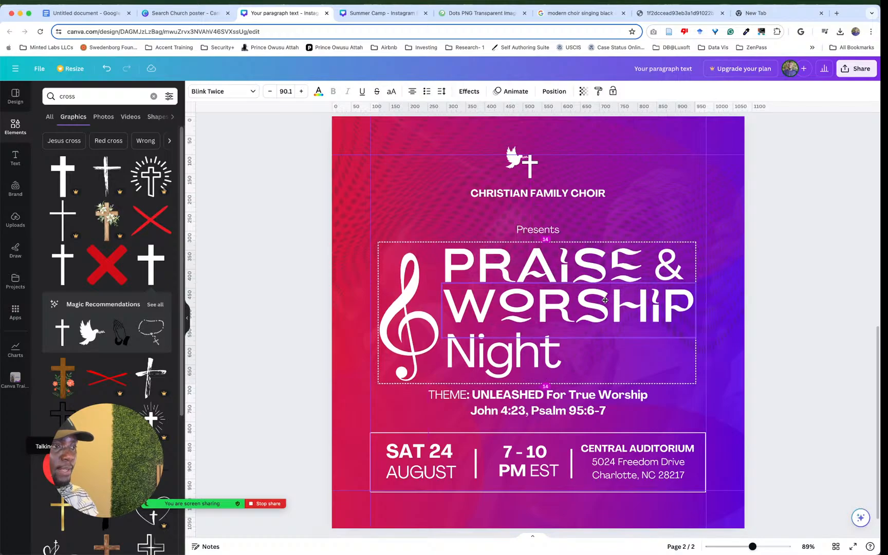
Step: Select the theme and scripture lines together and move them up closer to the title group
{"action": "left_click", "coordinate": [576, 407]}
{"action": "left_click", "coordinate": [576, 409], "text": "shift"}
{"action": "left_click_drag", "start_coordinate": [586, 400], "coordinate": [586, 393]}
{"action": "left_click", "coordinate": [715, 381]}
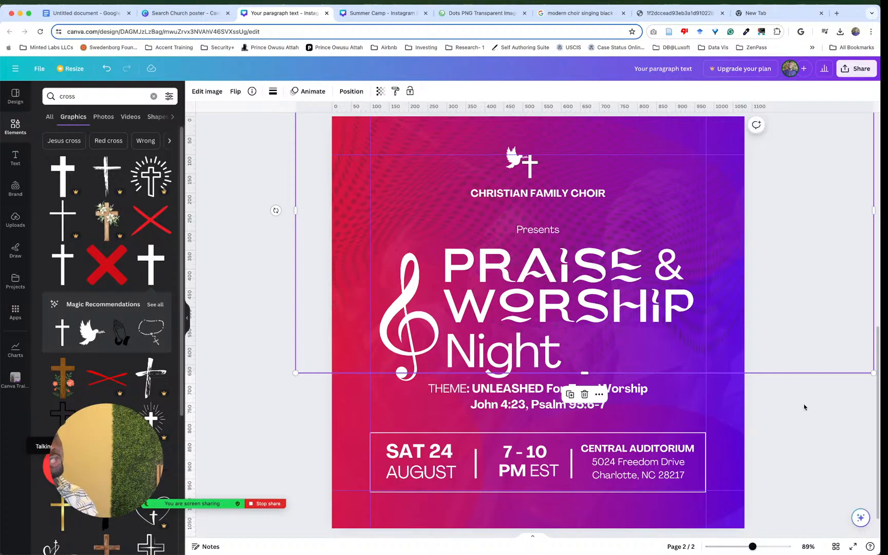
{"action": "left_click", "coordinate": [812, 427]}
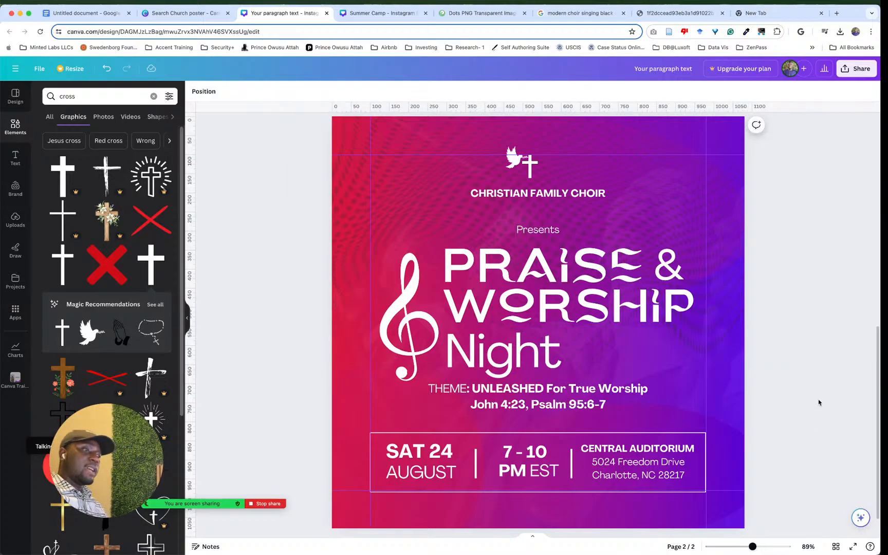
Step: Lower the theme and scripture lines slightly and nudge the title group to tune the gap between them
{"action": "left_click", "coordinate": [443, 394]}
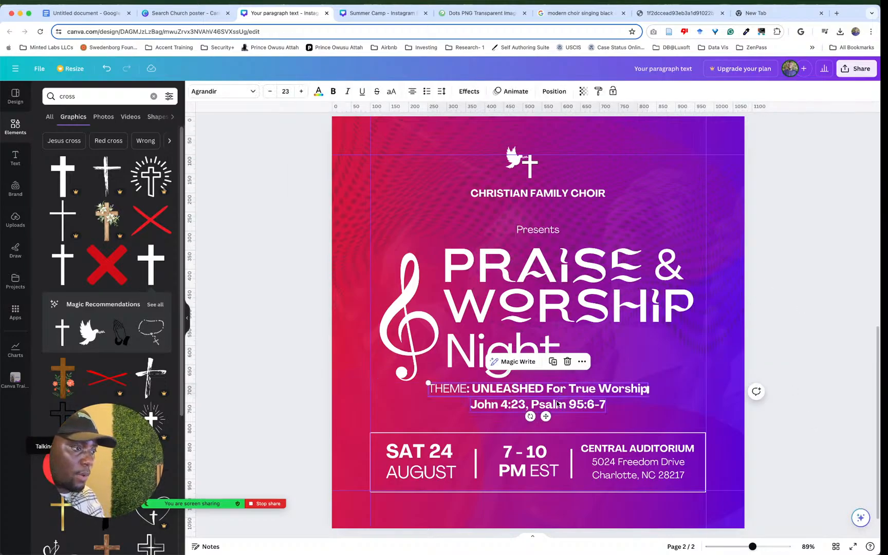
{"action": "left_click_drag", "start_coordinate": [557, 409], "coordinate": [560, 414]}
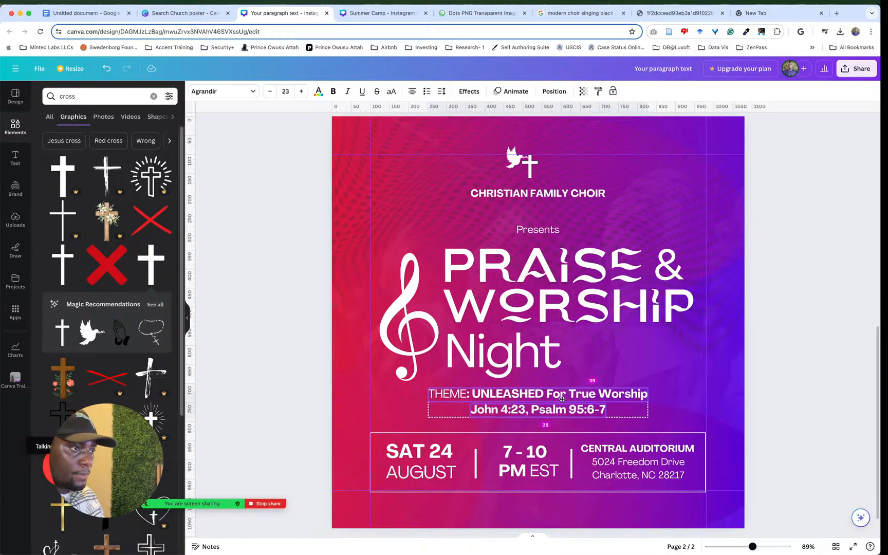
{"action": "left_click", "coordinate": [538, 335]}
{"action": "left_click_drag", "start_coordinate": [538, 331], "coordinate": [537, 337]}
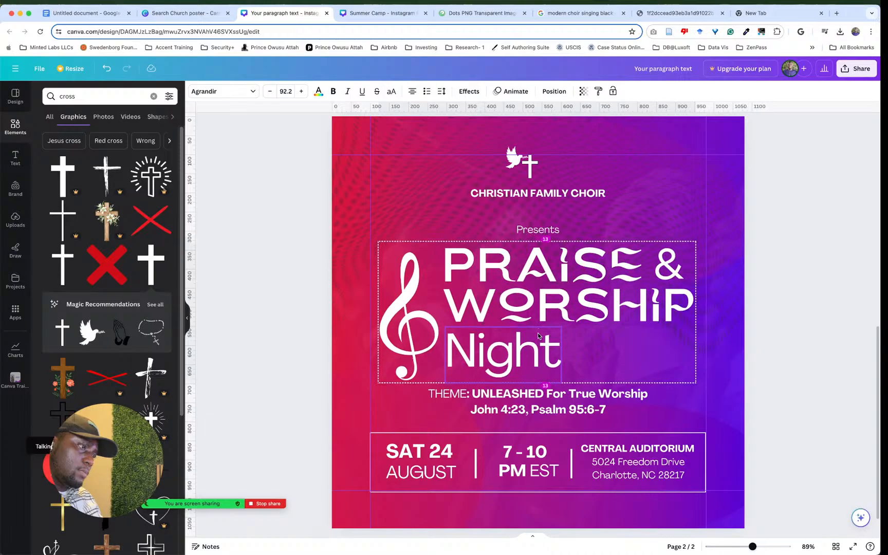
{"action": "left_click", "coordinate": [826, 302]}
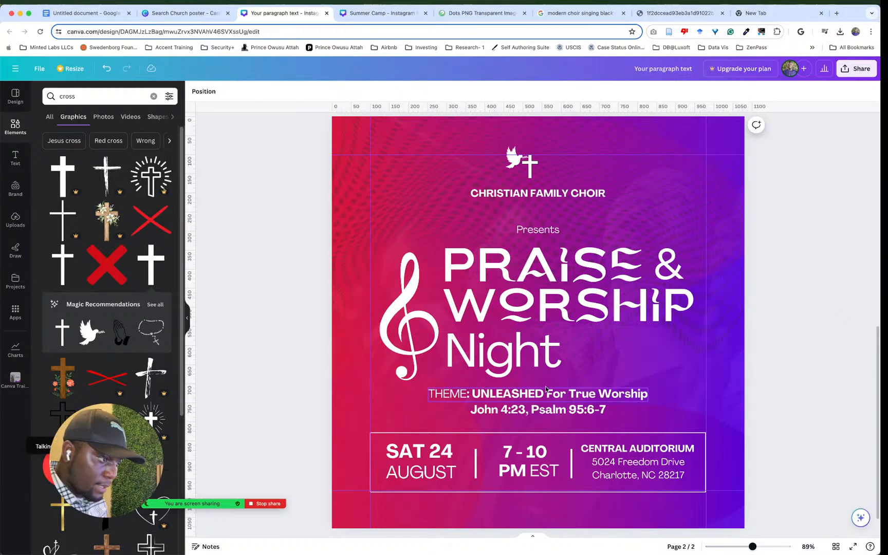
Step: Shrink the theme and scripture lines together to font size 20.9
{"action": "left_click", "coordinate": [540, 401]}
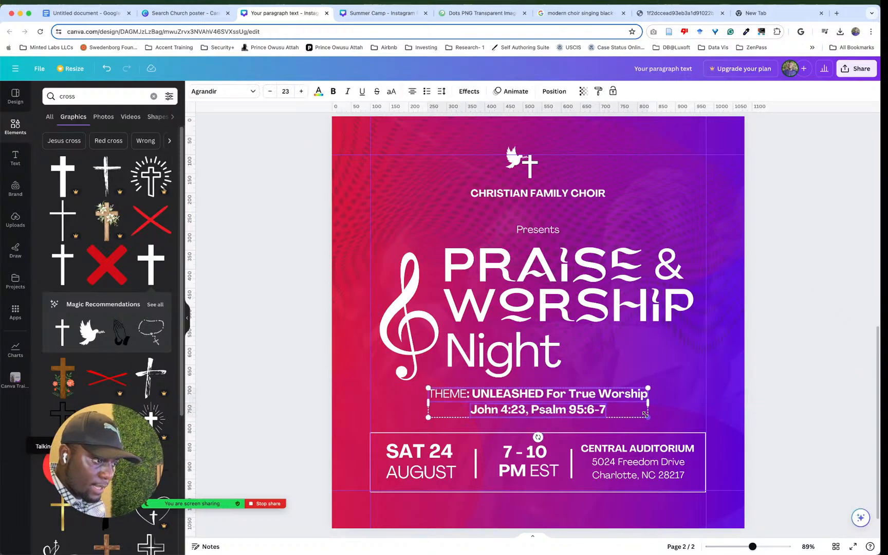
{"action": "left_click_drag", "start_coordinate": [646, 415], "coordinate": [628, 414]}
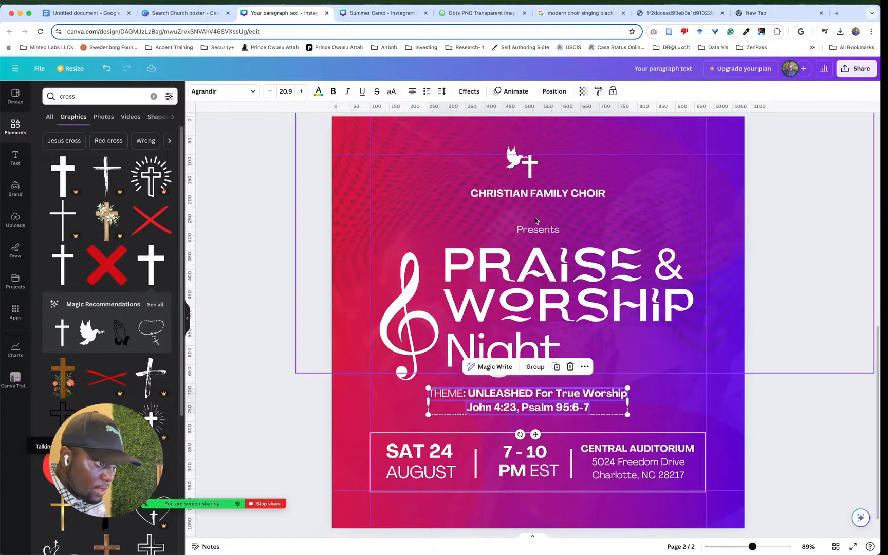
Step: Move the dove, cross and CHRISTIAN FAMILY CHOIR text up toward the page's upper edge
{"action": "left_click", "coordinate": [534, 194]}
{"action": "left_click", "coordinate": [520, 153]}
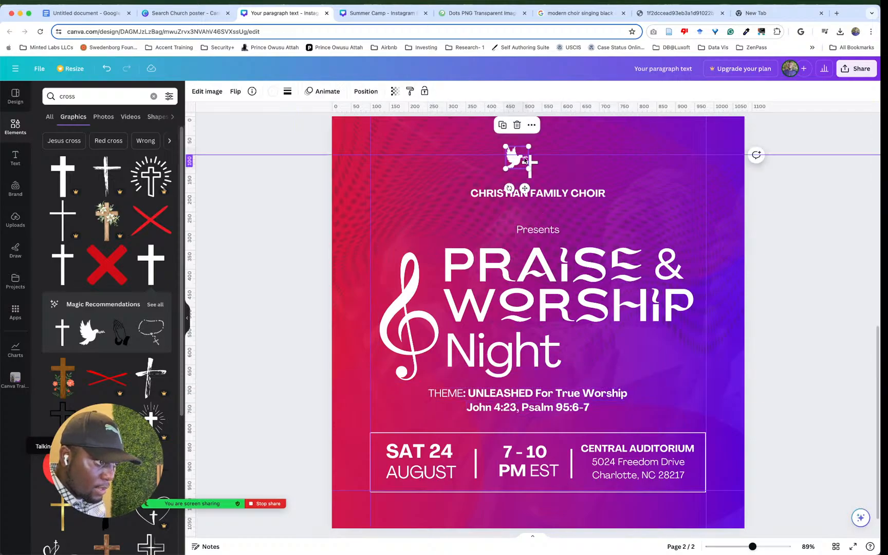
{"action": "left_click_drag", "start_coordinate": [533, 162], "coordinate": [533, 152]}
{"action": "left_click_drag", "start_coordinate": [554, 196], "coordinate": [554, 177]}
Step: Move Presents up just beneath the choir name and raise the title group to follow it
{"action": "left_click", "coordinate": [554, 267]}
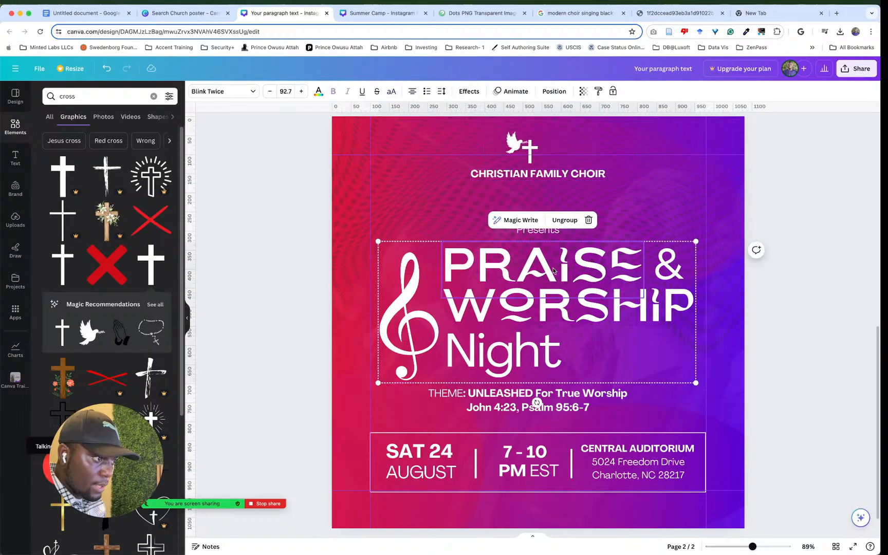
{"action": "left_click_drag", "start_coordinate": [546, 232], "coordinate": [543, 196]}
{"action": "left_click_drag", "start_coordinate": [561, 289], "coordinate": [557, 271]}
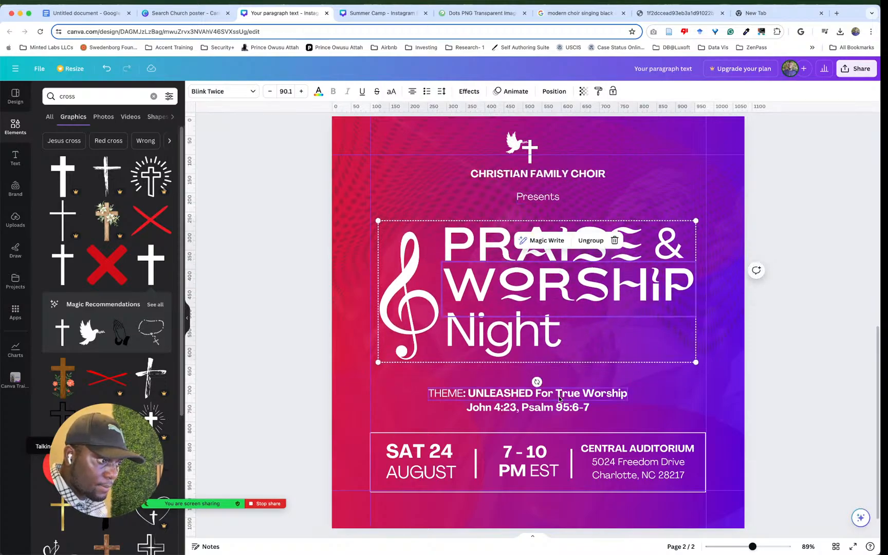
Step: Reposition the theme and scripture lines together midway between the title group and the event details box
{"action": "left_click", "coordinate": [559, 410]}
{"action": "left_click_drag", "start_coordinate": [559, 409], "coordinate": [559, 395]}
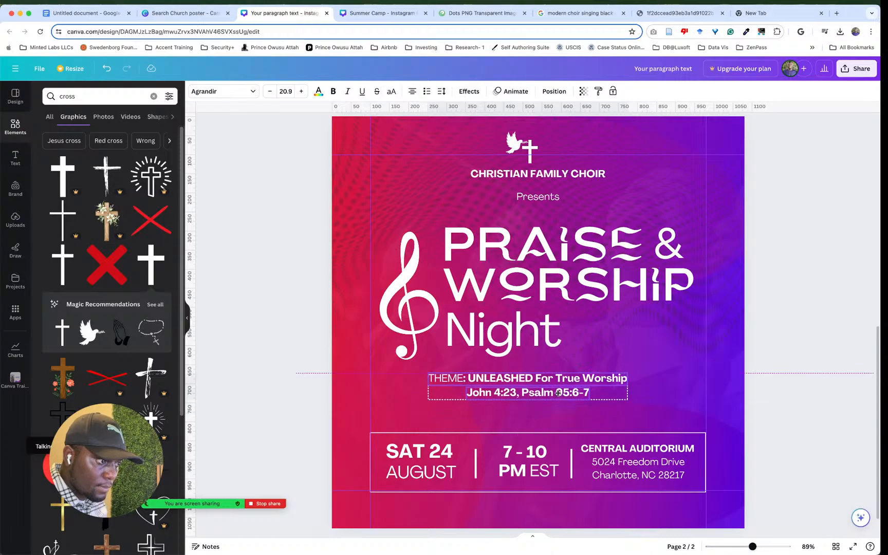
{"action": "left_click", "coordinate": [750, 375]}
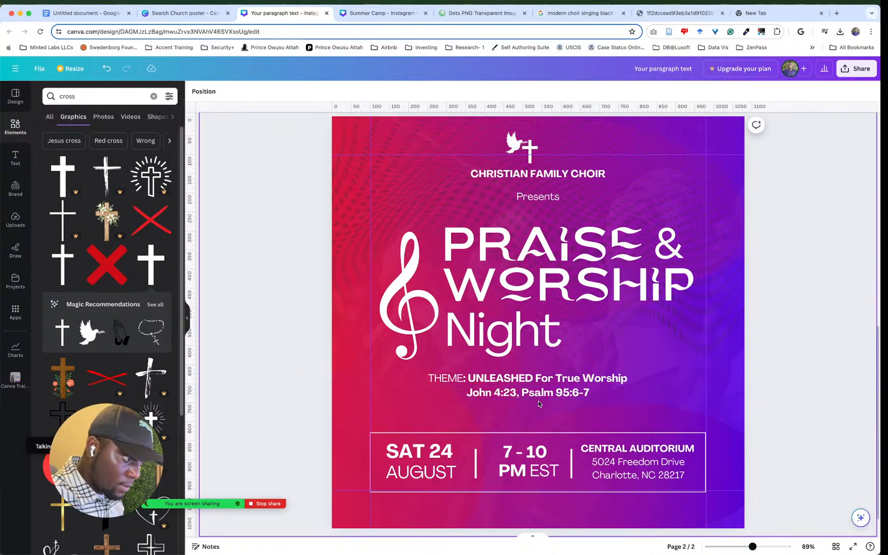
{"action": "left_click", "coordinate": [542, 381]}
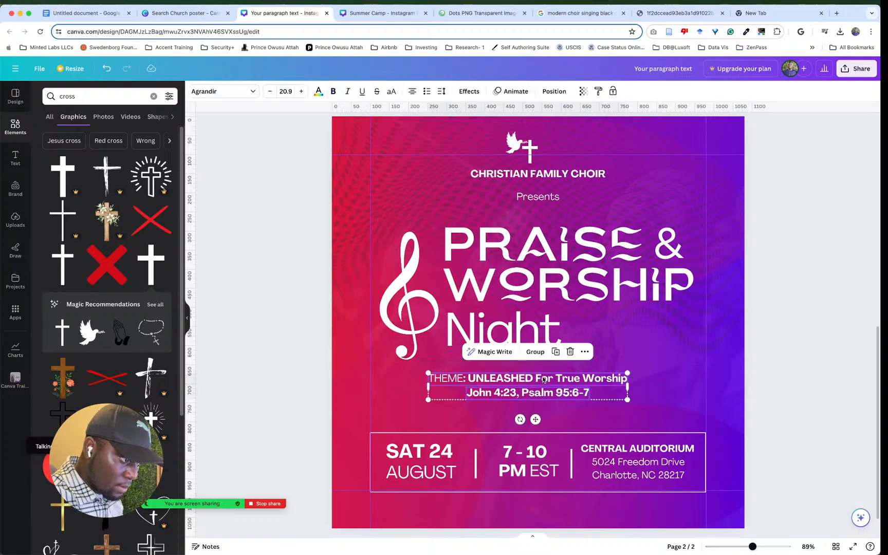
{"action": "left_click_drag", "start_coordinate": [542, 380], "coordinate": [544, 390]}
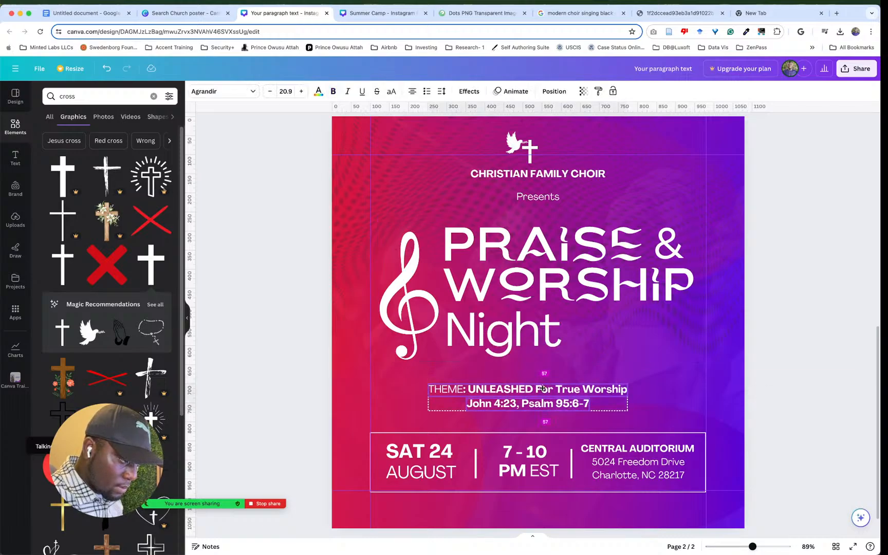
{"action": "left_click", "coordinate": [750, 360]}
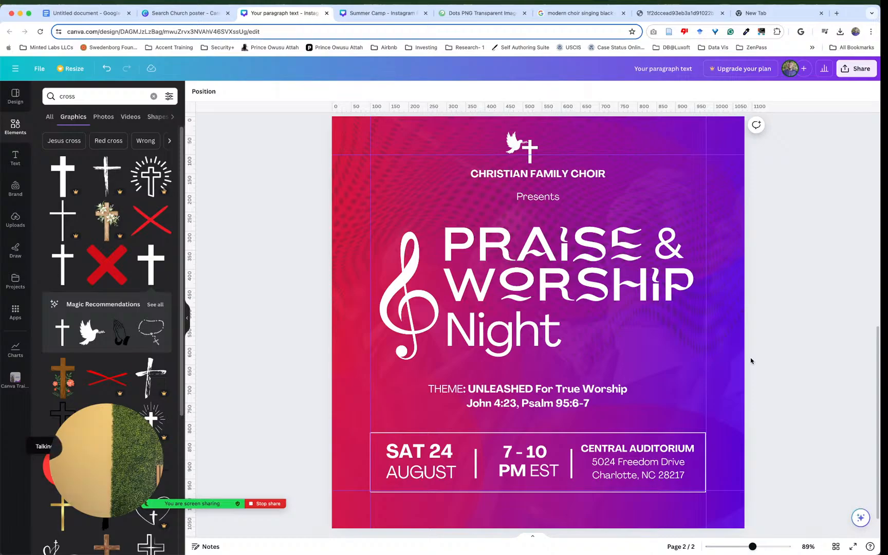
{"action": "scroll", "coordinate": [752, 355], "scroll_direction": "up", "scroll_amount": 7}
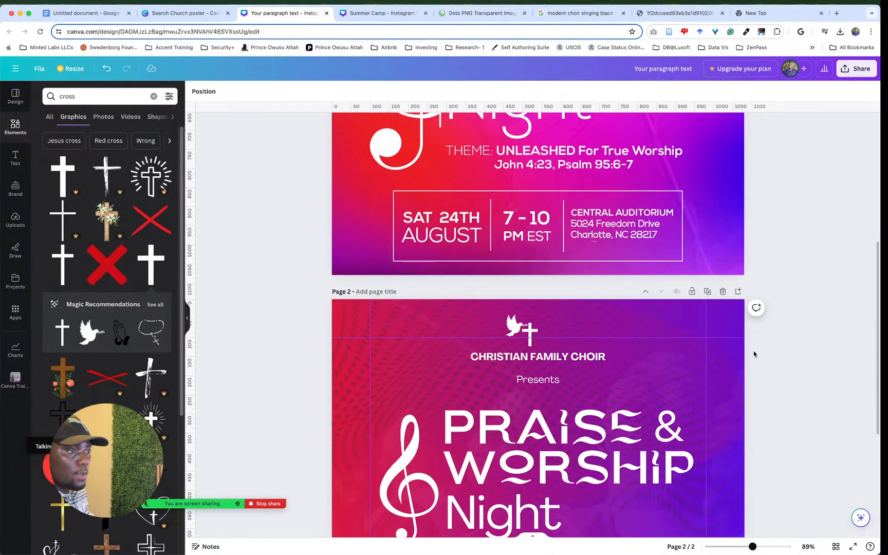
{"action": "scroll", "coordinate": [754, 351], "scroll_direction": "down", "scroll_amount": 4}
{"action": "scroll", "coordinate": [755, 354], "scroll_direction": "down", "scroll_amount": 5}
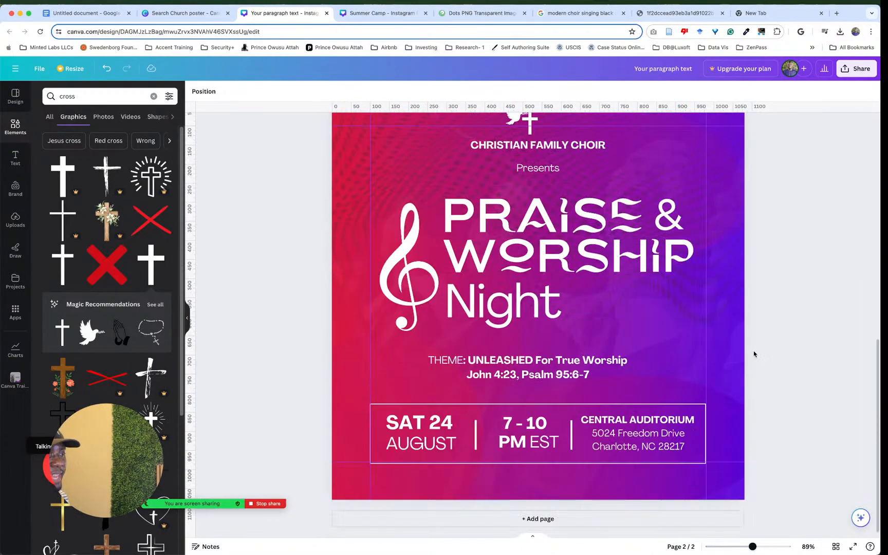
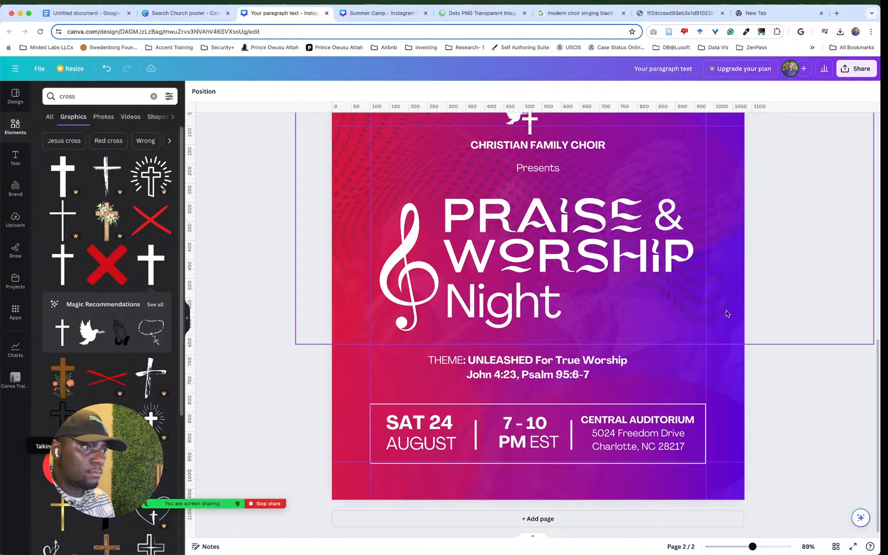
Step: Open and close Notes, check the Canva topic outline in the Google Docs document around Positioning in Canva, and return to the poster design
{"action": "mouse_move", "coordinate": [577, 546]}
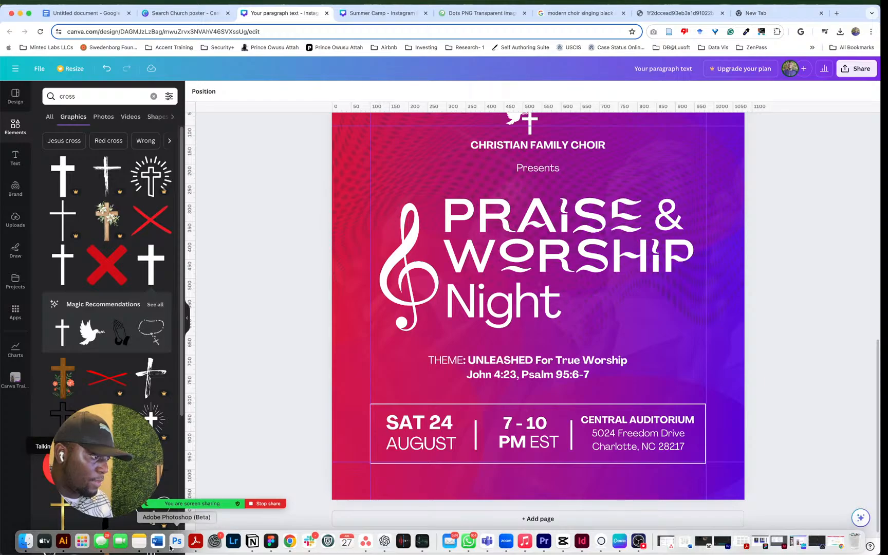
{"action": "left_click", "coordinate": [136, 541]}
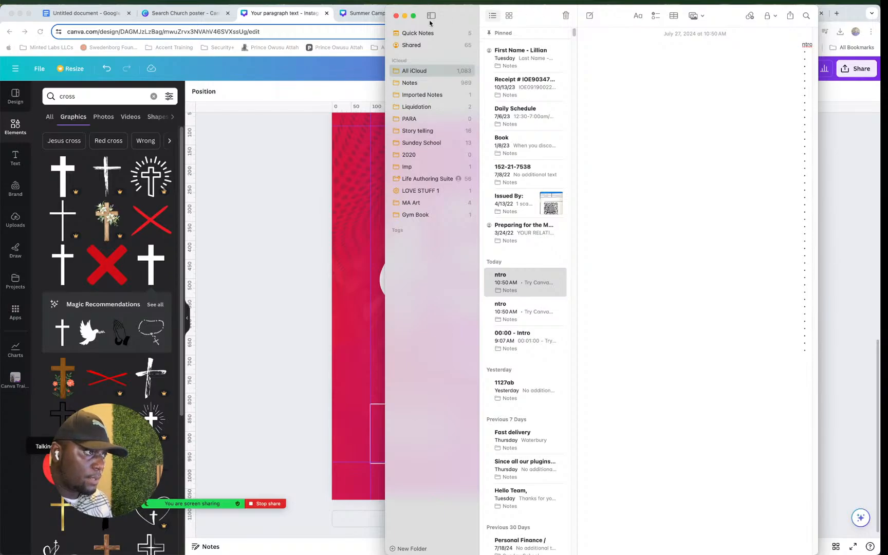
{"action": "left_click", "coordinate": [394, 17]}
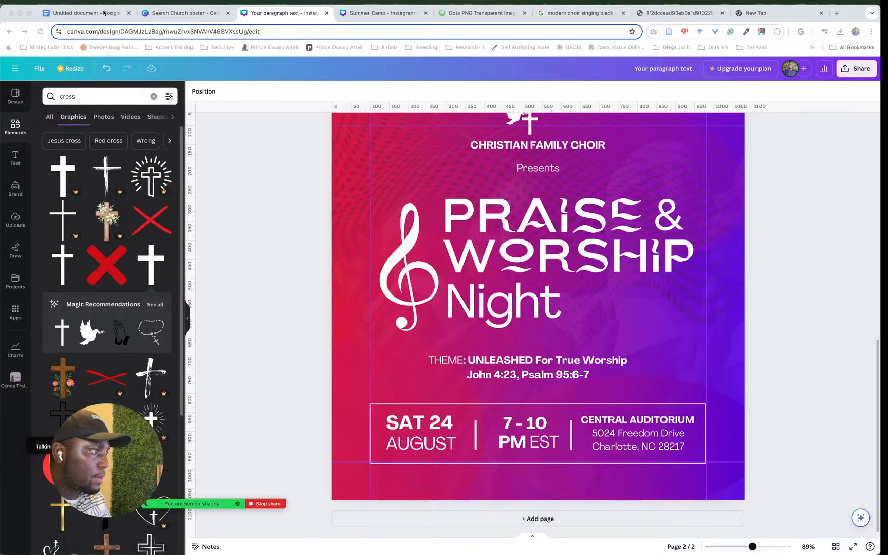
{"action": "left_click", "coordinate": [85, 13]}
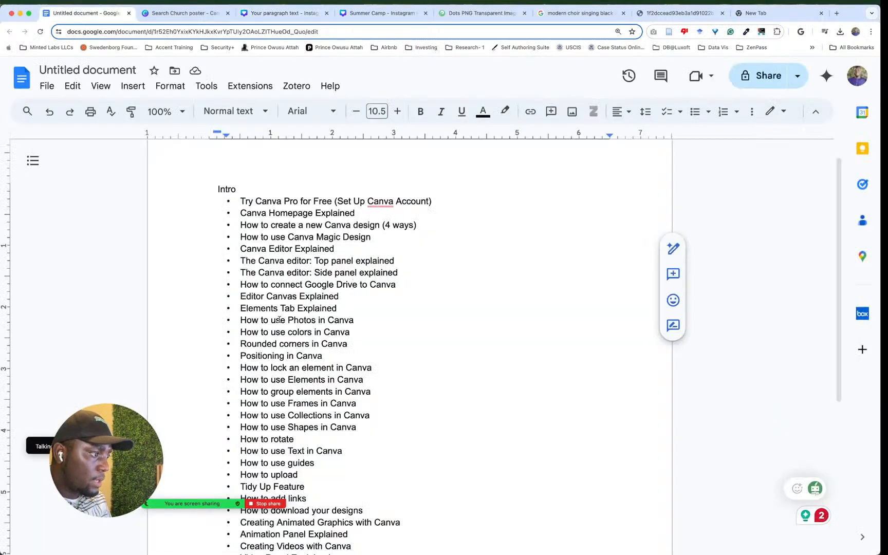
{"action": "left_click", "coordinate": [352, 323]}
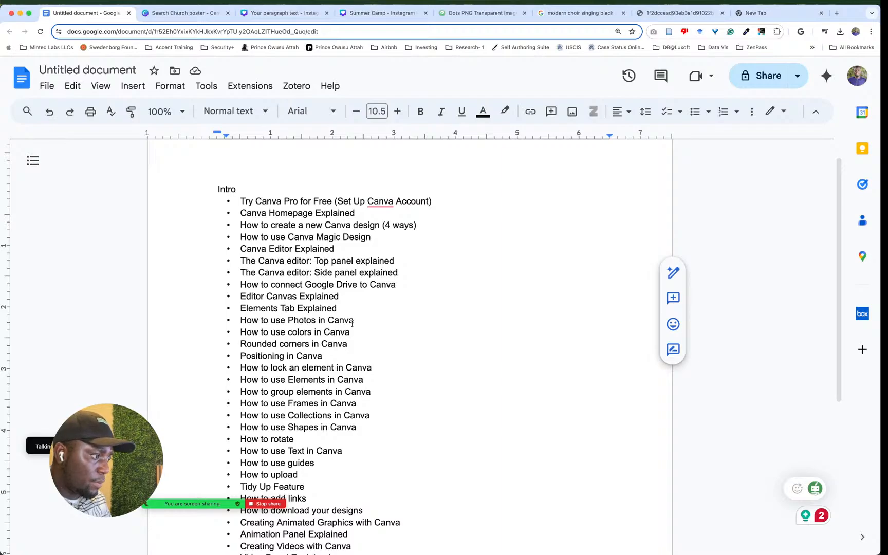
{"action": "left_click", "coordinate": [327, 358]}
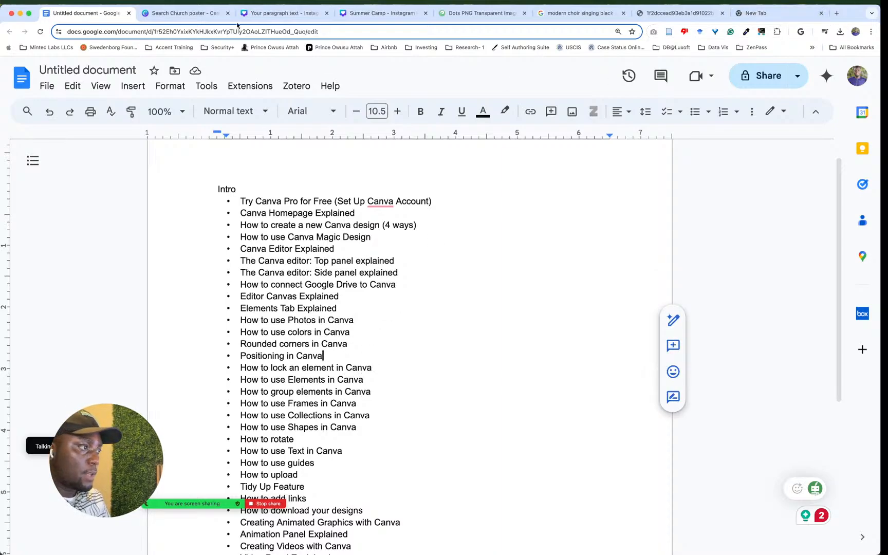
{"action": "left_click", "coordinate": [191, 14]}
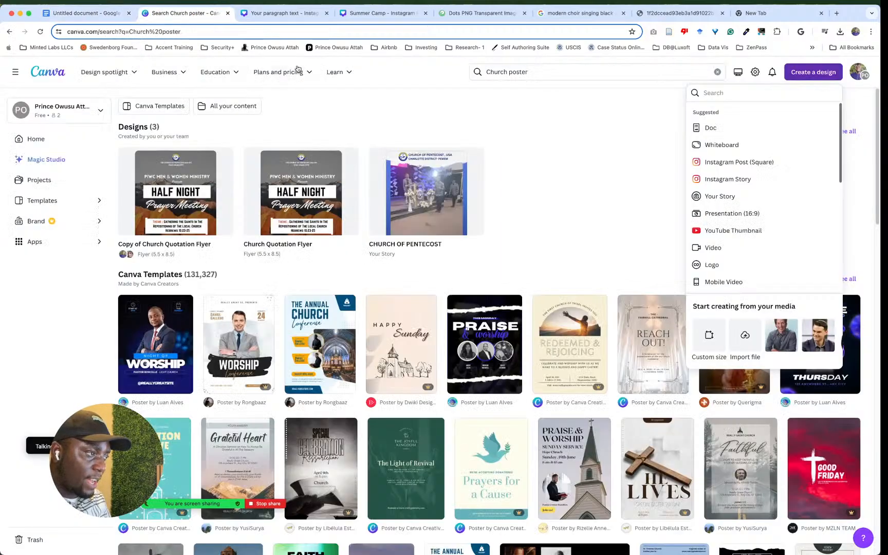
{"action": "left_click", "coordinate": [280, 13]}
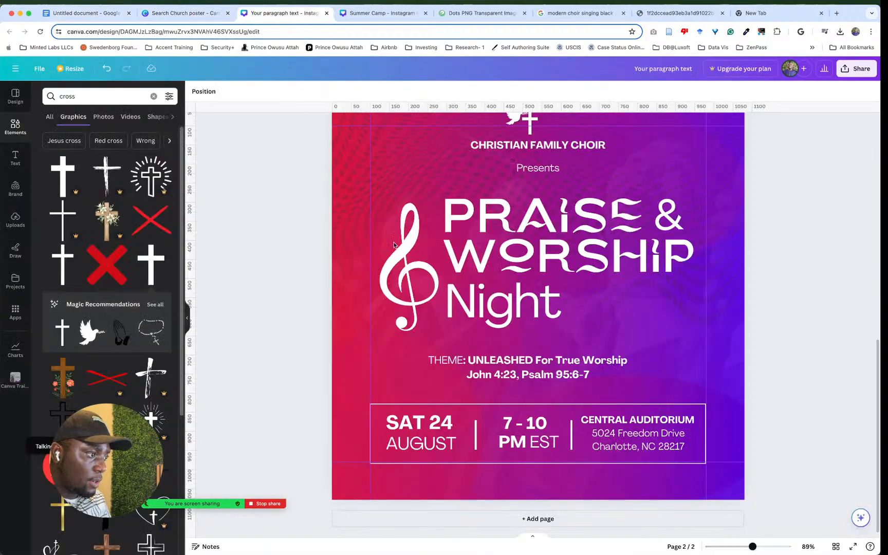
Step: Lock the PRAISE & WORSHIP Night title group in place and deselect it
{"action": "left_click", "coordinate": [599, 254]}
{"action": "right_click", "coordinate": [600, 254]}
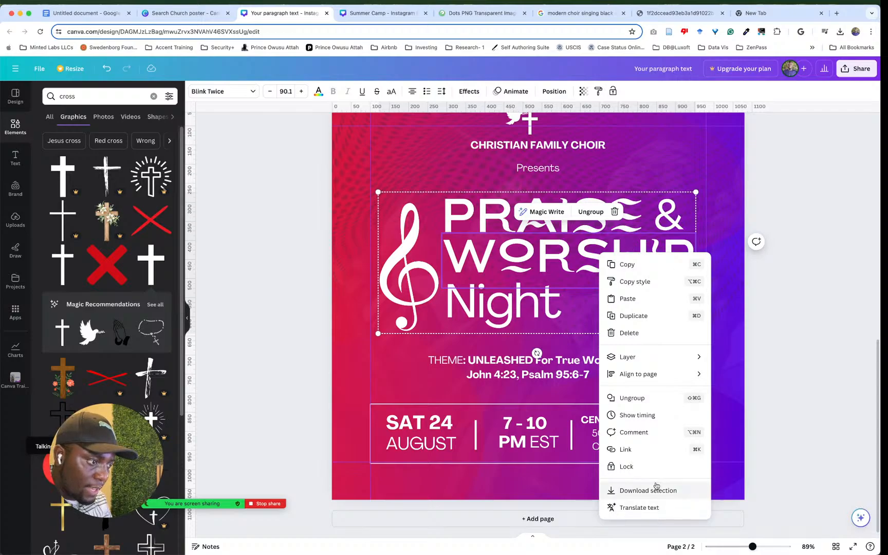
{"action": "left_click", "coordinate": [653, 467]}
{"action": "left_click", "coordinate": [774, 327]}
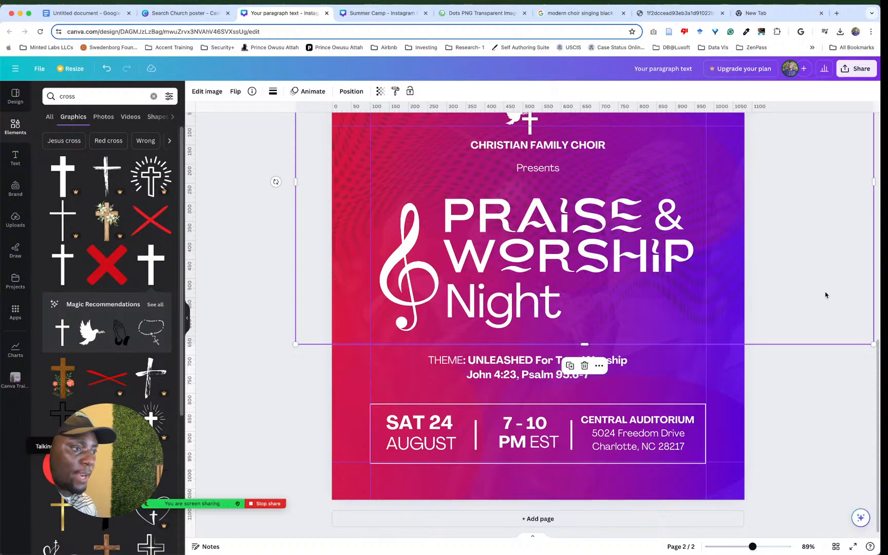
{"action": "left_click", "coordinate": [834, 394]}
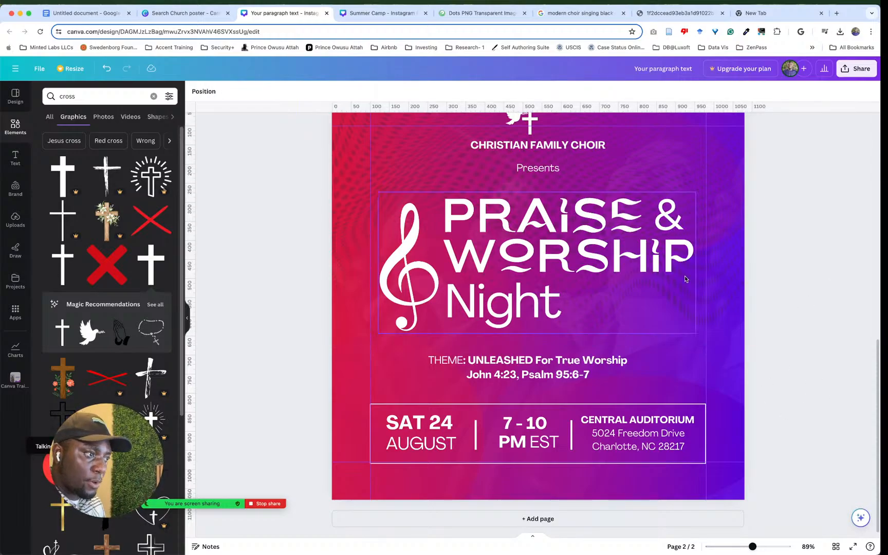
Step: Show the poster's layers and lock the halftone dots image behind the title
{"action": "left_click", "coordinate": [698, 289]}
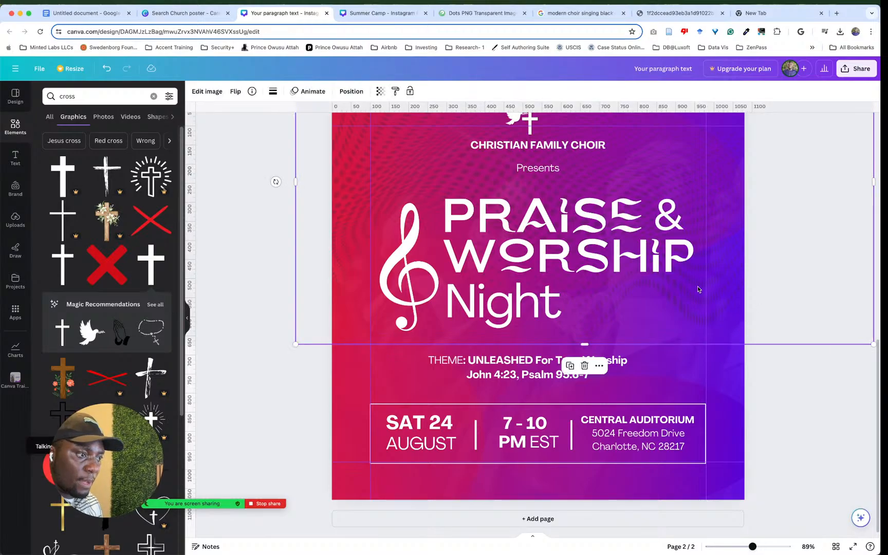
{"action": "right_click", "coordinate": [698, 286]}
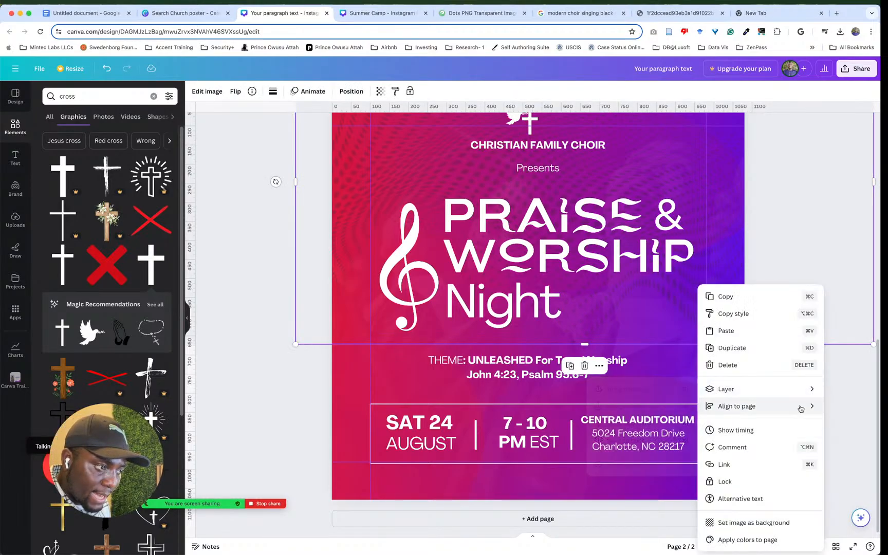
{"action": "mouse_move", "coordinate": [741, 400]}
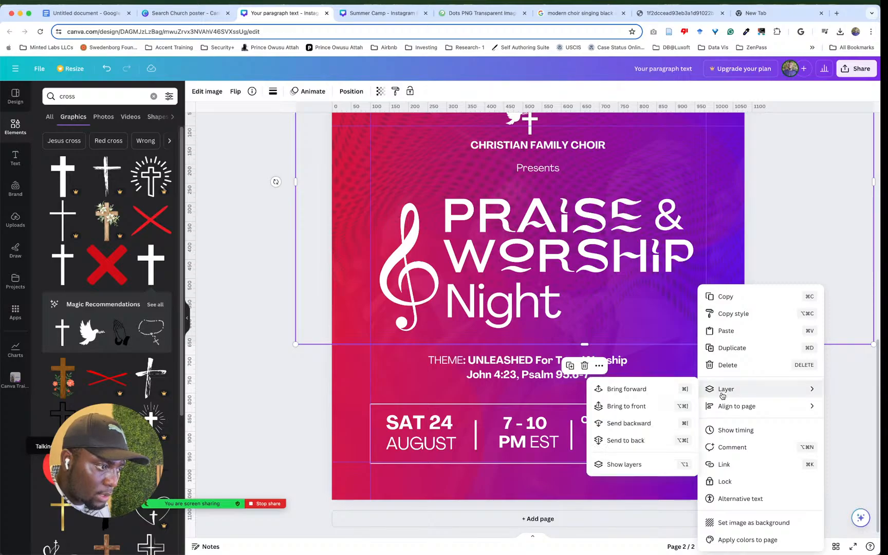
{"action": "left_click", "coordinate": [643, 464]}
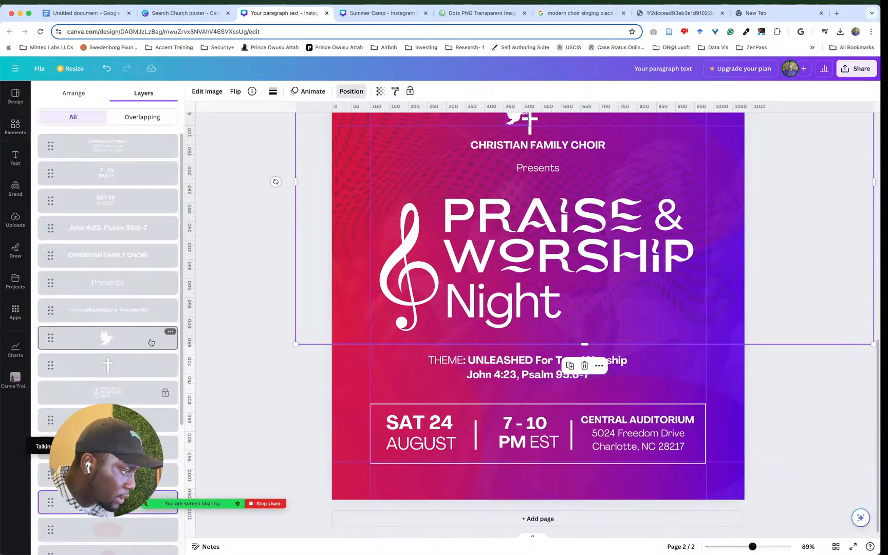
{"action": "scroll", "coordinate": [151, 342], "scroll_direction": "down", "scroll_amount": 4}
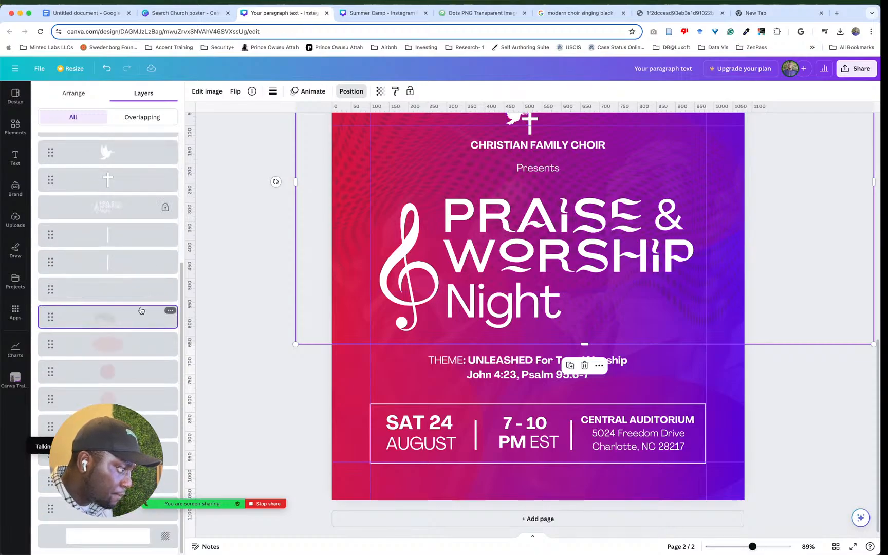
{"action": "left_click", "coordinate": [170, 311]}
{"action": "left_click", "coordinate": [192, 257]}
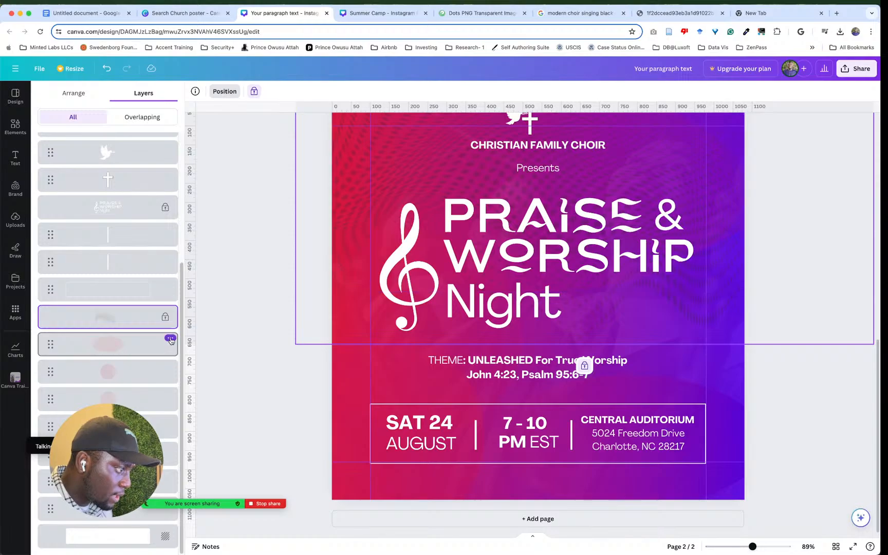
{"action": "left_click", "coordinate": [165, 534]}
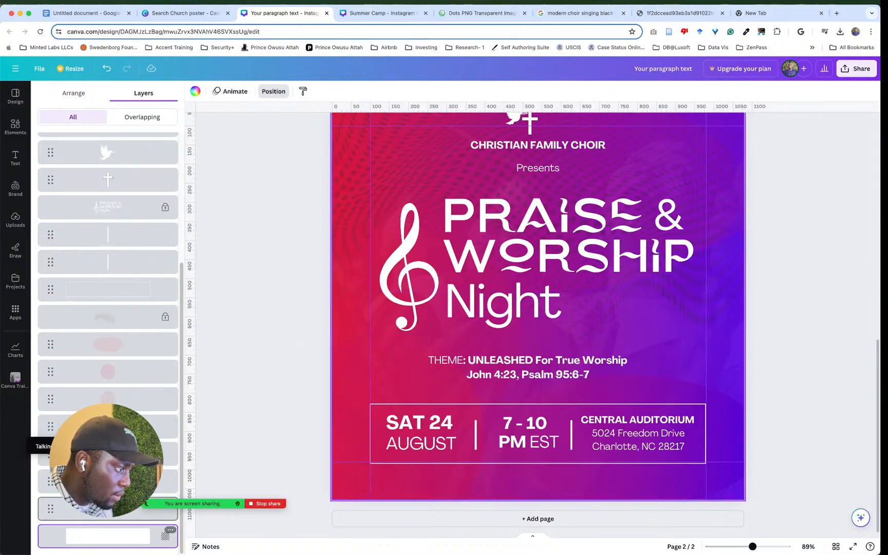
{"action": "left_click", "coordinate": [155, 508]}
{"action": "left_click", "coordinate": [154, 481]}
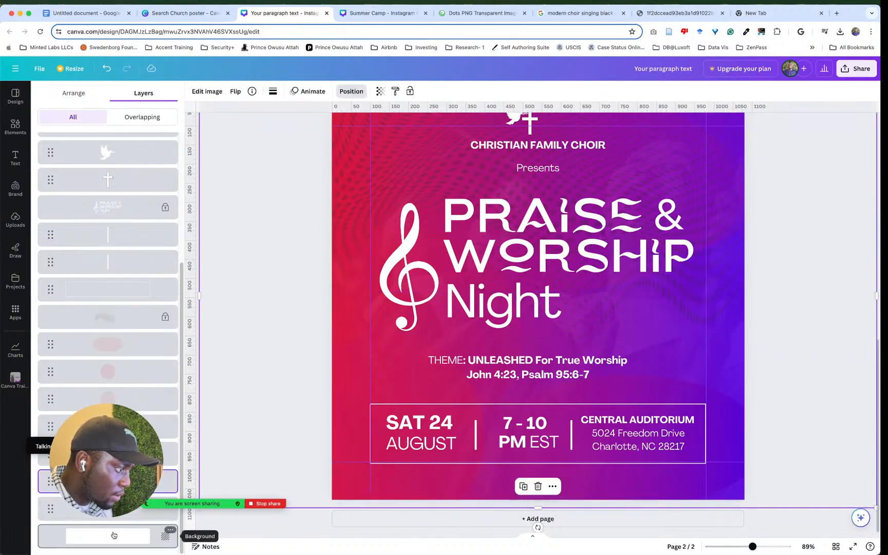
{"action": "left_click", "coordinate": [114, 536]}
{"action": "left_click", "coordinate": [115, 508]}
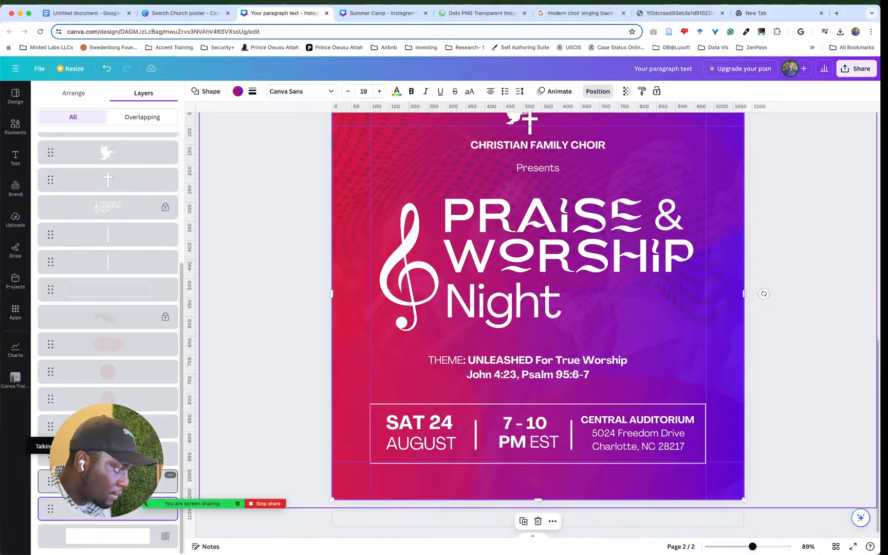
{"action": "left_click", "coordinate": [116, 481], "text": "shift"}
{"action": "left_click", "coordinate": [116, 453], "text": "shift"}
{"action": "left_click", "coordinate": [131, 427], "text": "shift"}
{"action": "left_click", "coordinate": [134, 399], "text": "shift"}
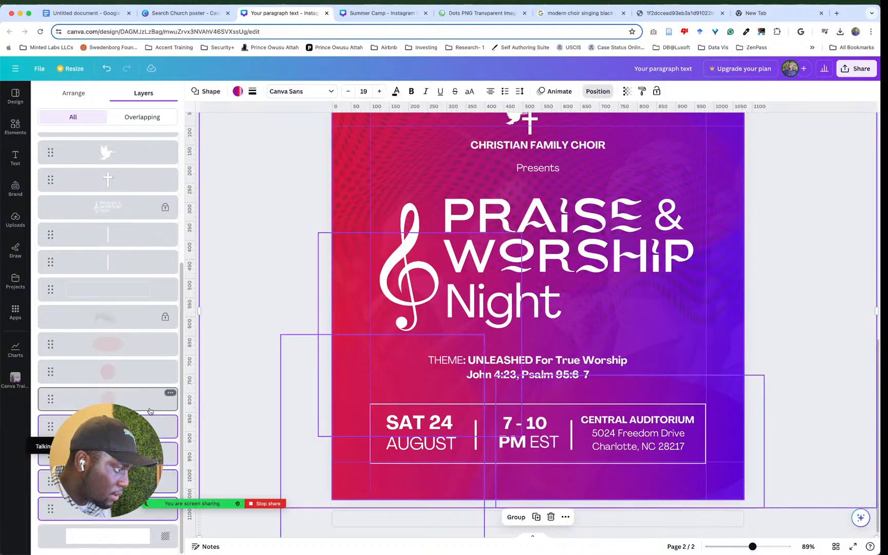
{"action": "left_click", "coordinate": [136, 372], "text": "shift"}
{"action": "left_click", "coordinate": [138, 353], "text": "shift"}
{"action": "left_click", "coordinate": [125, 323], "text": "shift"}
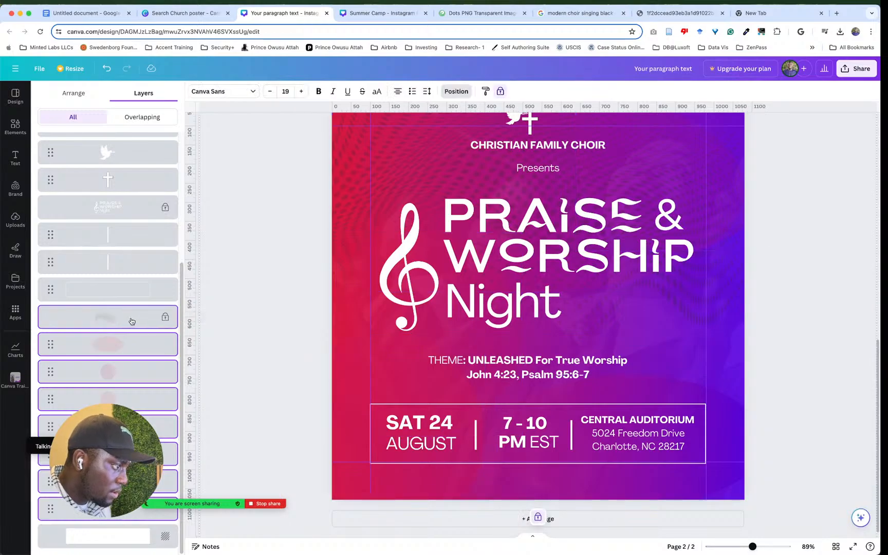
{"action": "right_click", "coordinate": [137, 337]}
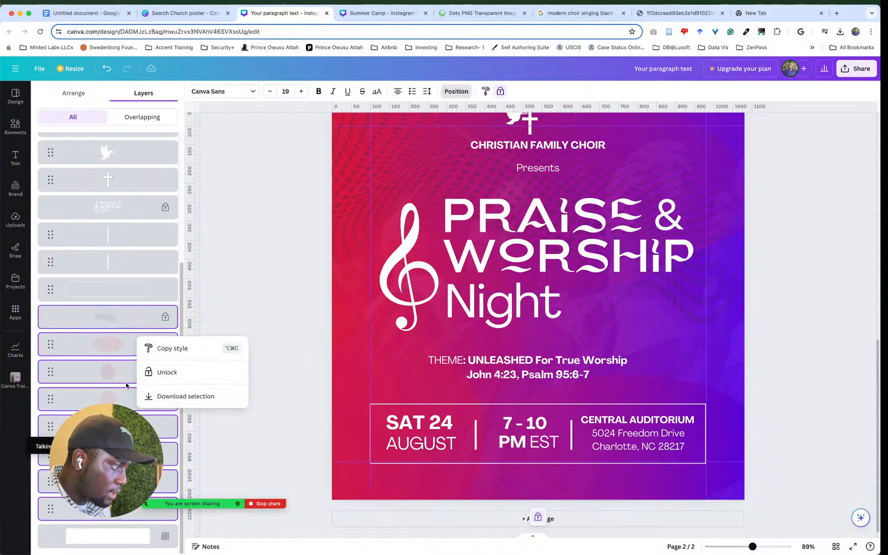
{"action": "left_click", "coordinate": [125, 327]}
Step: Lock the six background layers directly beneath the locked dots image together, then check the lock on the poster background
{"action": "left_click", "coordinate": [126, 343]}
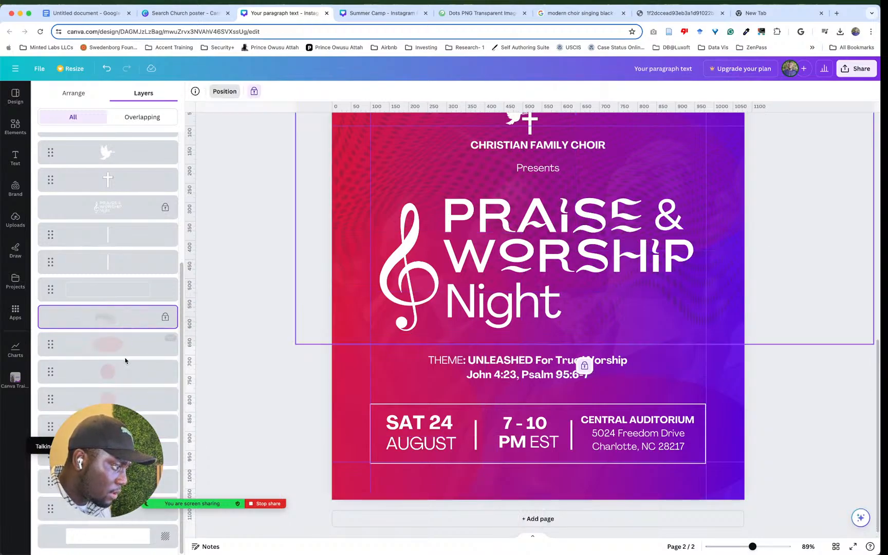
{"action": "left_click", "coordinate": [137, 371], "text": "shift"}
{"action": "left_click", "coordinate": [138, 399], "text": "shift"}
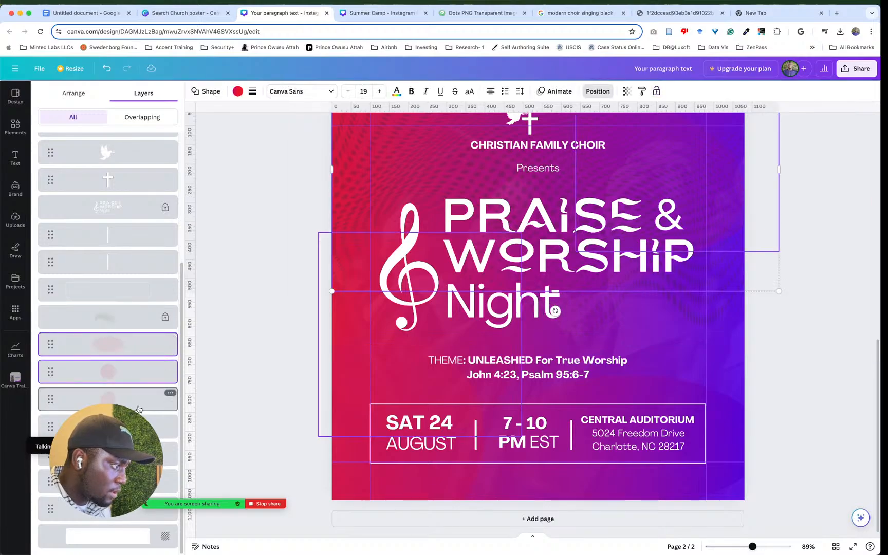
{"action": "left_click", "coordinate": [139, 426], "text": "shift"}
{"action": "left_click", "coordinate": [140, 454], "text": "shift"}
{"action": "left_click", "coordinate": [136, 481], "text": "shift"}
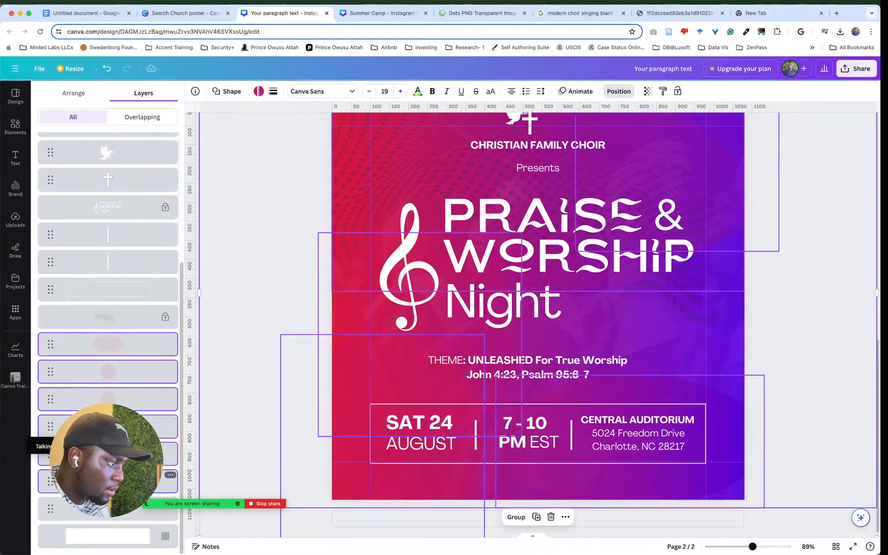
{"action": "right_click", "coordinate": [128, 479]}
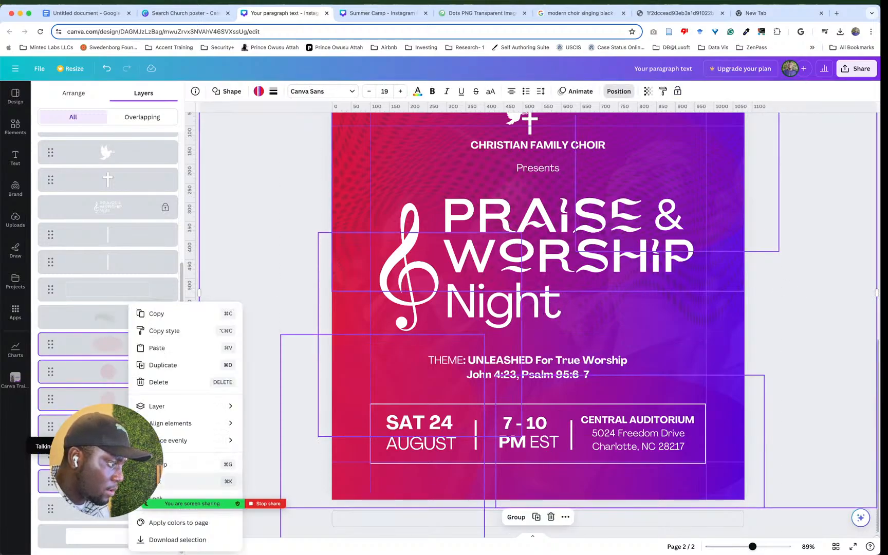
{"action": "left_click", "coordinate": [154, 498]}
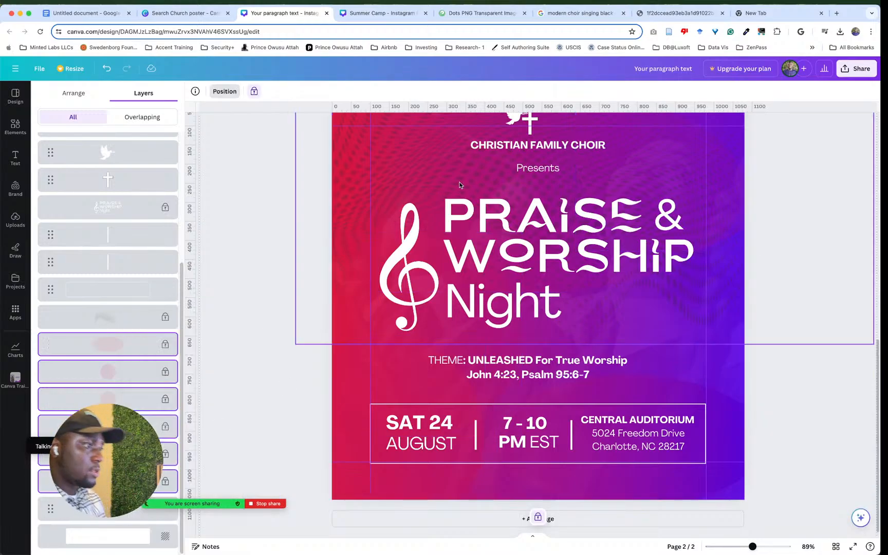
{"action": "left_click", "coordinate": [736, 304]}
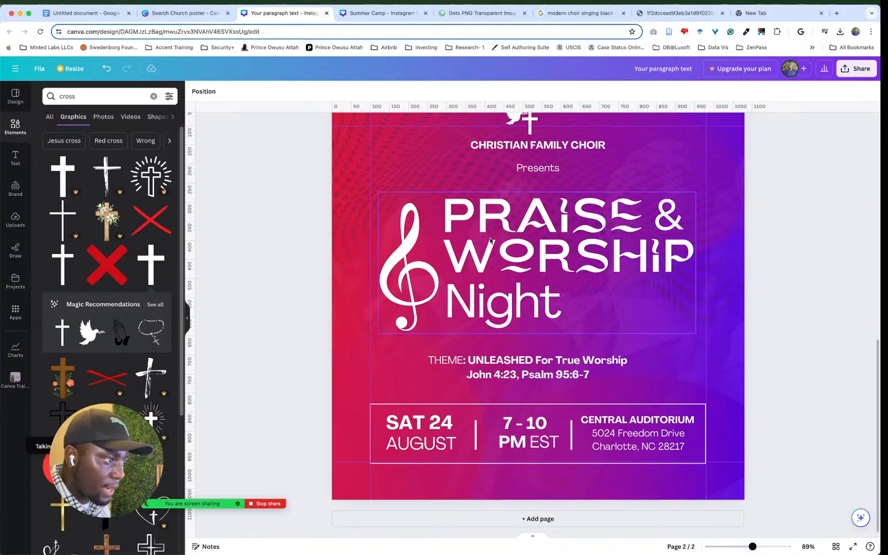
{"action": "left_click", "coordinate": [679, 370]}
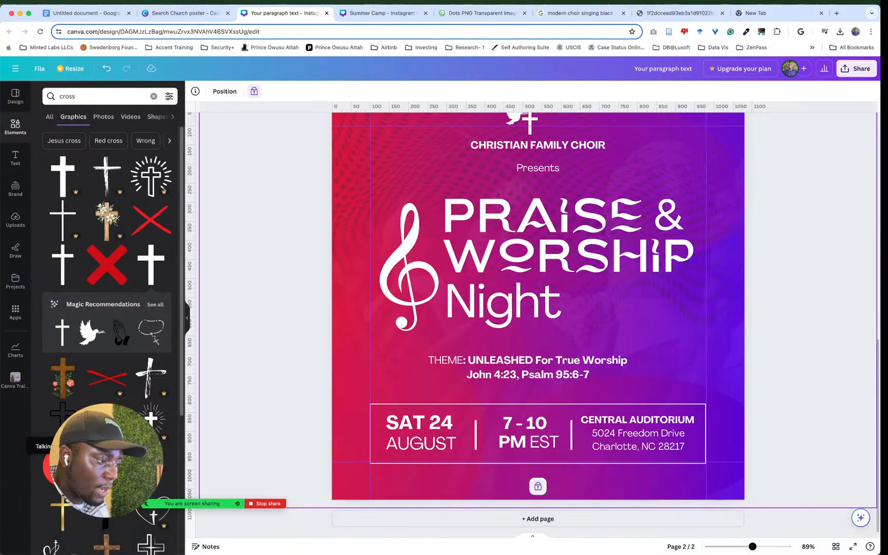
Step: Switch to the Google Docs topic outline, review the entries from grouping elements to Shapes in Canva, and return to the poster design
{"action": "left_click", "coordinate": [110, 16]}
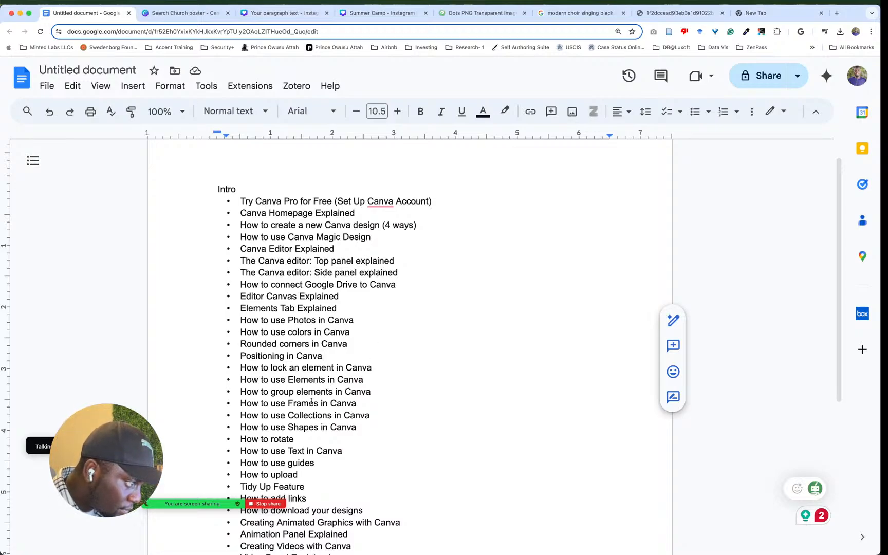
{"action": "left_click", "coordinate": [359, 378]}
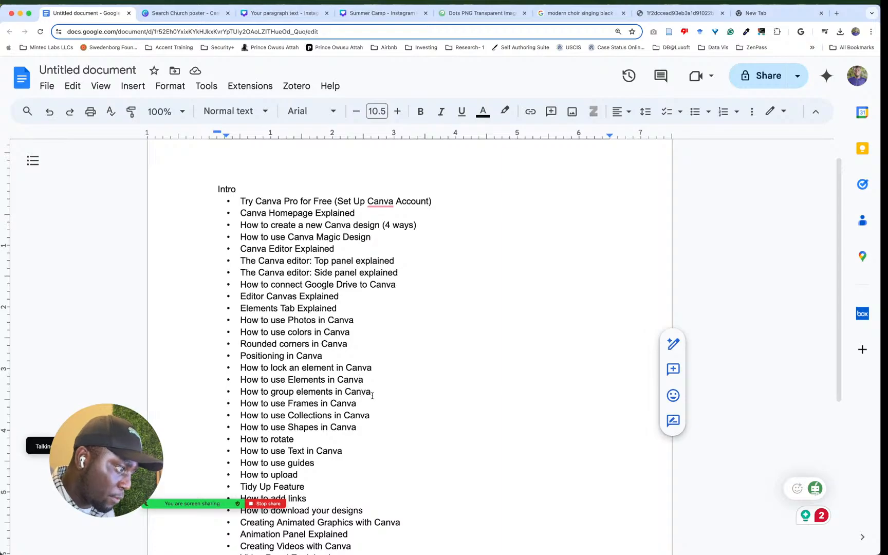
{"action": "left_click_drag", "start_coordinate": [370, 393], "coordinate": [365, 398]}
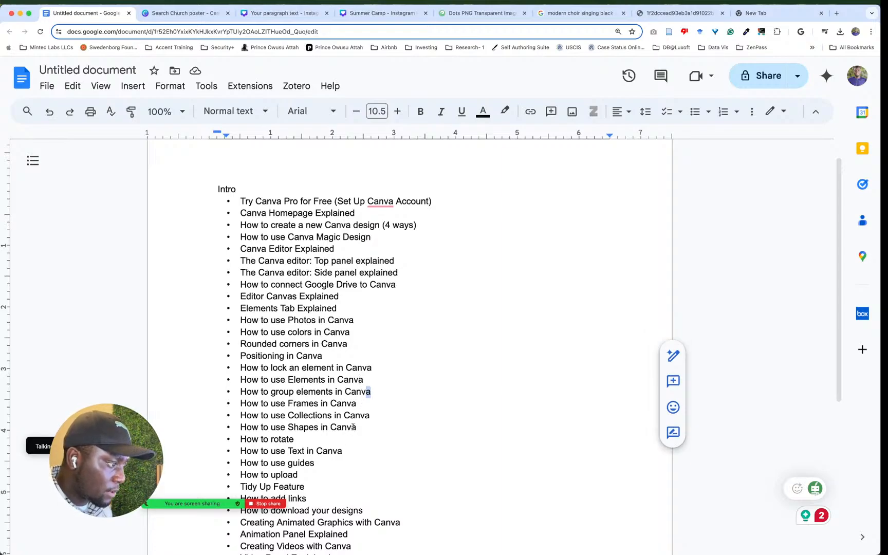
{"action": "left_click_drag", "start_coordinate": [359, 426], "coordinate": [290, 428]}
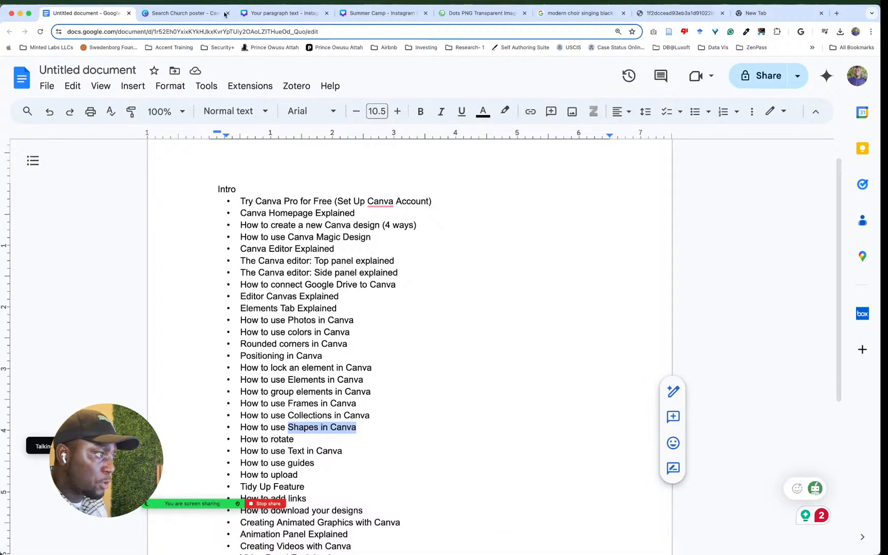
{"action": "left_click", "coordinate": [278, 14]}
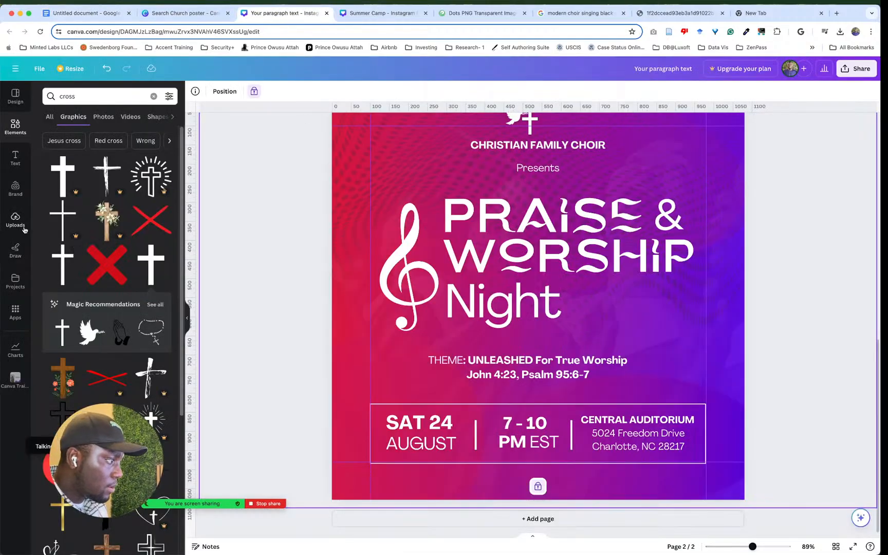
Step: Add a Square Frame from the Frames elements and place it flush with the poster's left edge over the title
{"action": "left_click", "coordinate": [25, 122]}
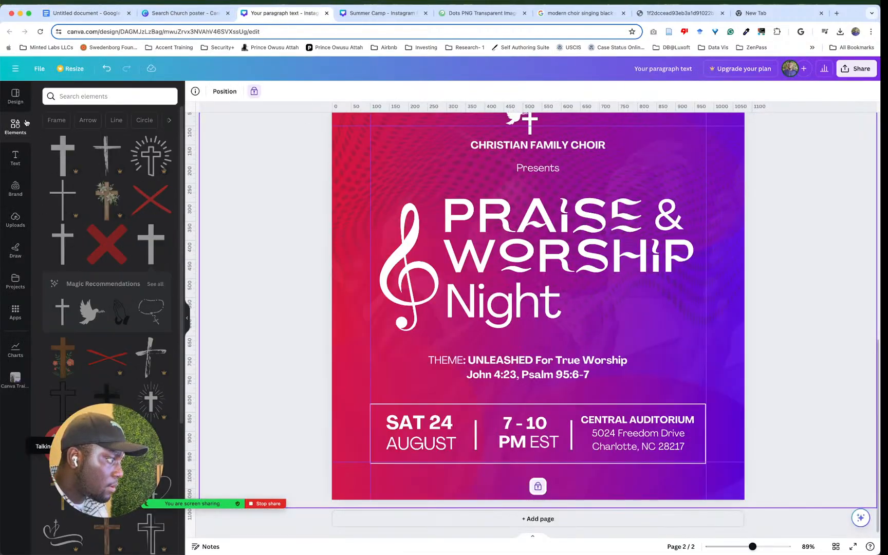
{"action": "scroll", "coordinate": [108, 257], "scroll_direction": "down", "scroll_amount": 5}
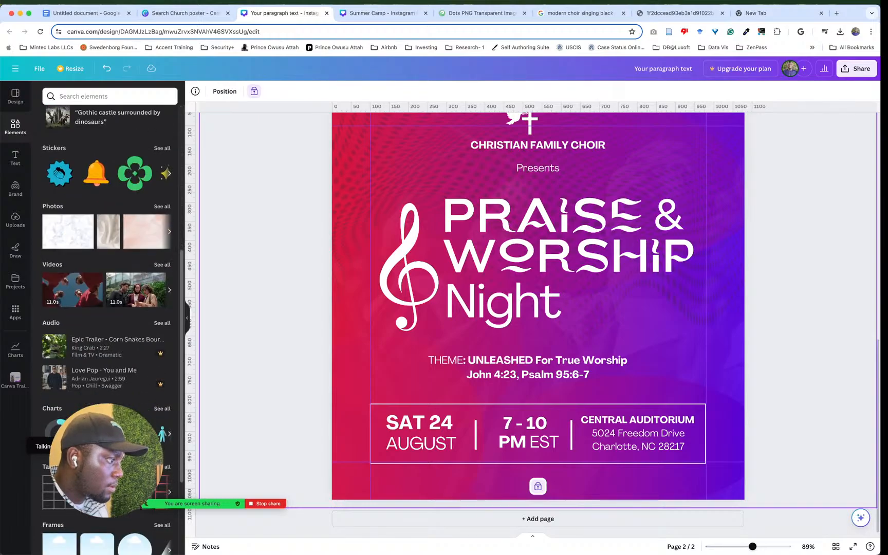
{"action": "scroll", "coordinate": [90, 334], "scroll_direction": "down", "scroll_amount": 4}
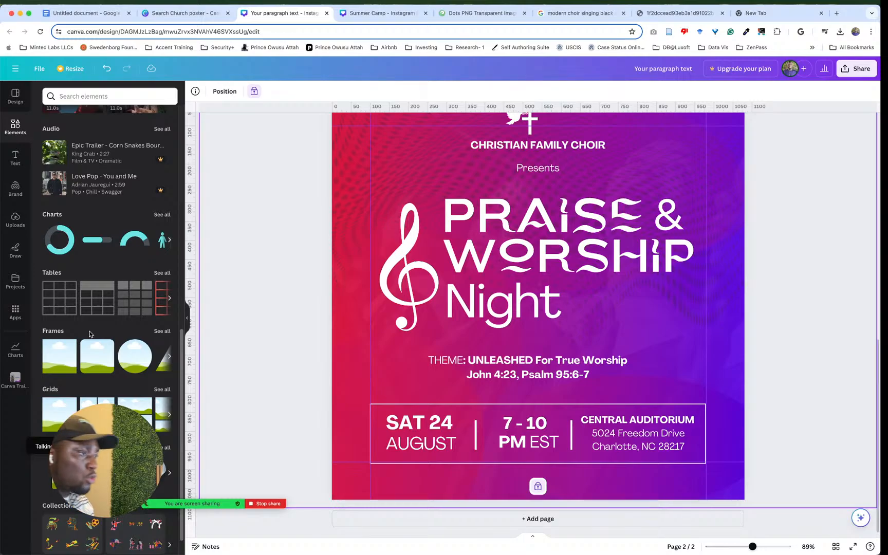
{"action": "mouse_move", "coordinate": [45, 373]}
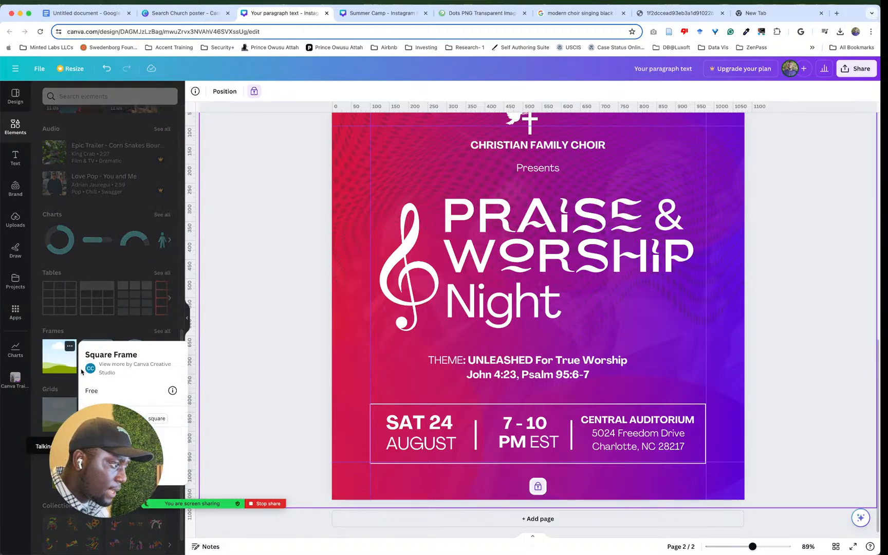
{"action": "left_click", "coordinate": [56, 366]}
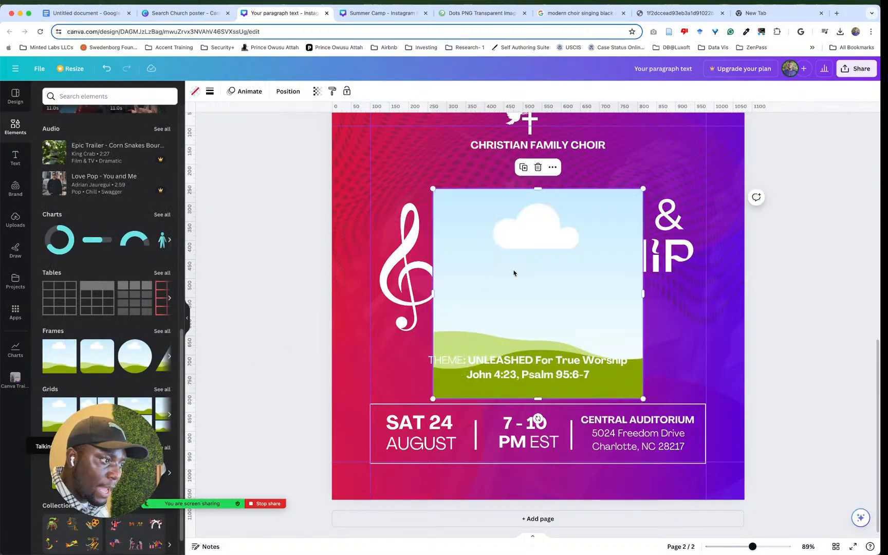
{"action": "left_click_drag", "start_coordinate": [557, 254], "coordinate": [507, 254]}
{"action": "right_click", "coordinate": [507, 265]}
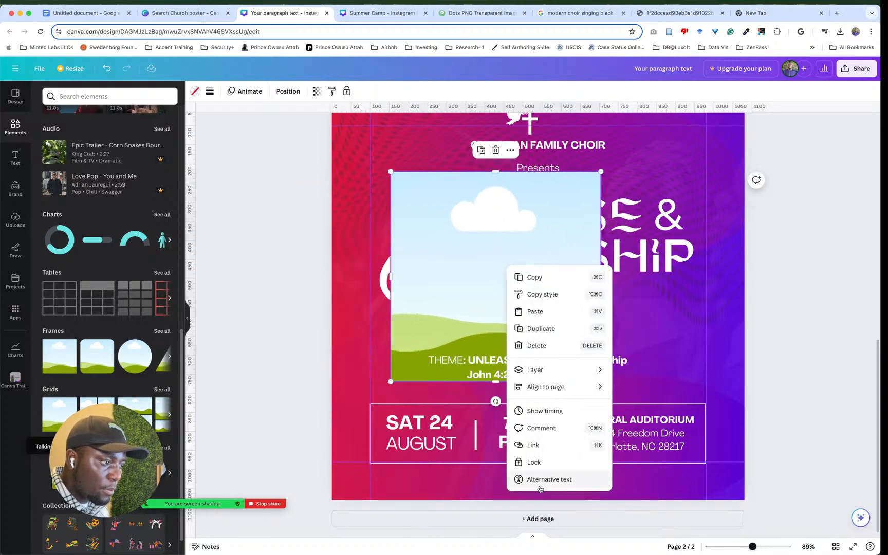
{"action": "left_click", "coordinate": [847, 319]}
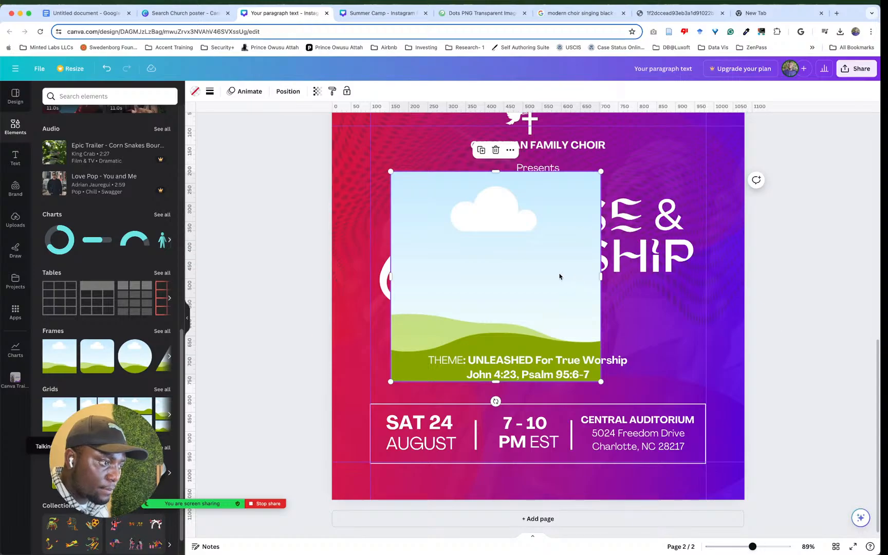
{"action": "left_click_drag", "start_coordinate": [559, 277], "coordinate": [503, 291]}
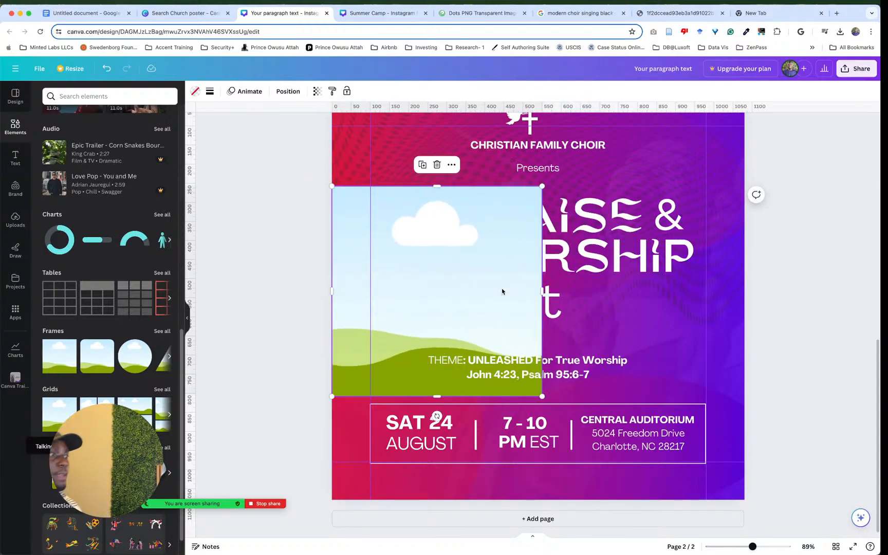
Step: Fill the square frame with the uploaded photo of the praying man in a dark jacket and deselect it
{"action": "scroll", "coordinate": [153, 292], "scroll_direction": "up", "scroll_amount": 5}
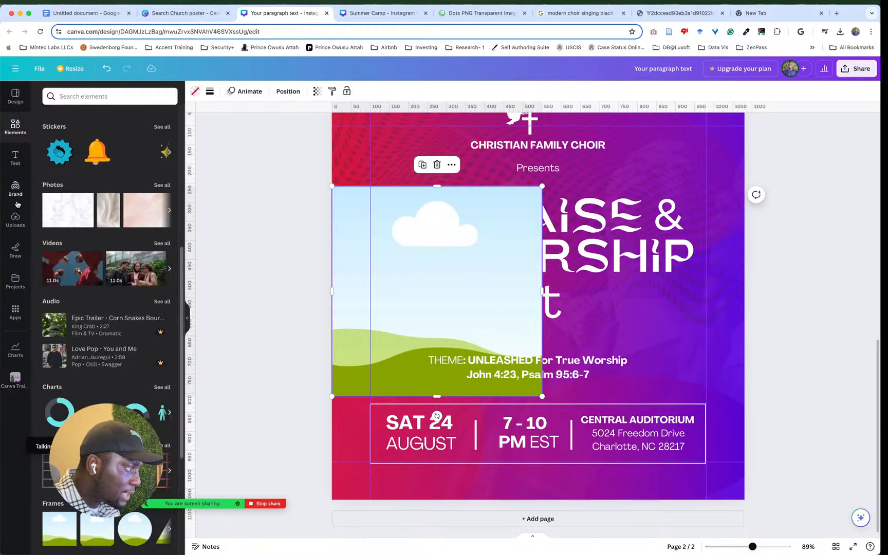
{"action": "left_click", "coordinate": [16, 220]}
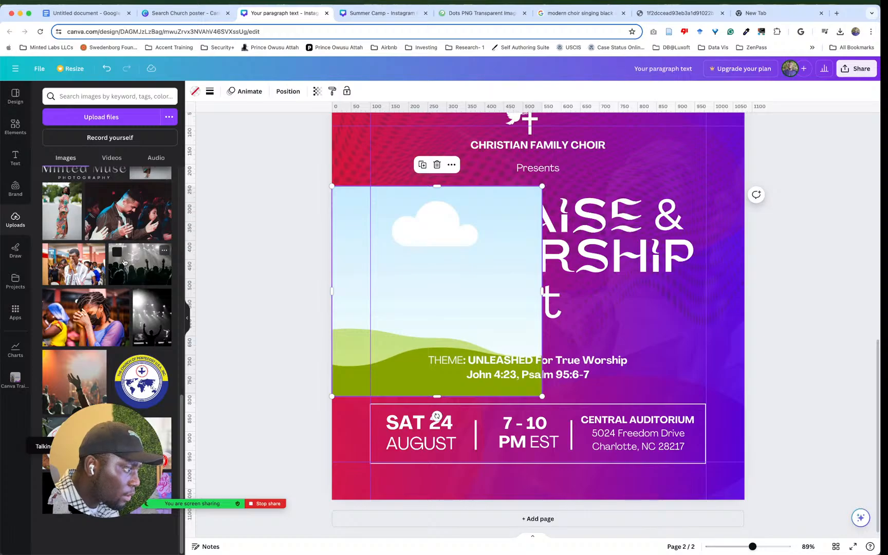
{"action": "left_click_drag", "start_coordinate": [128, 210], "coordinate": [410, 261]}
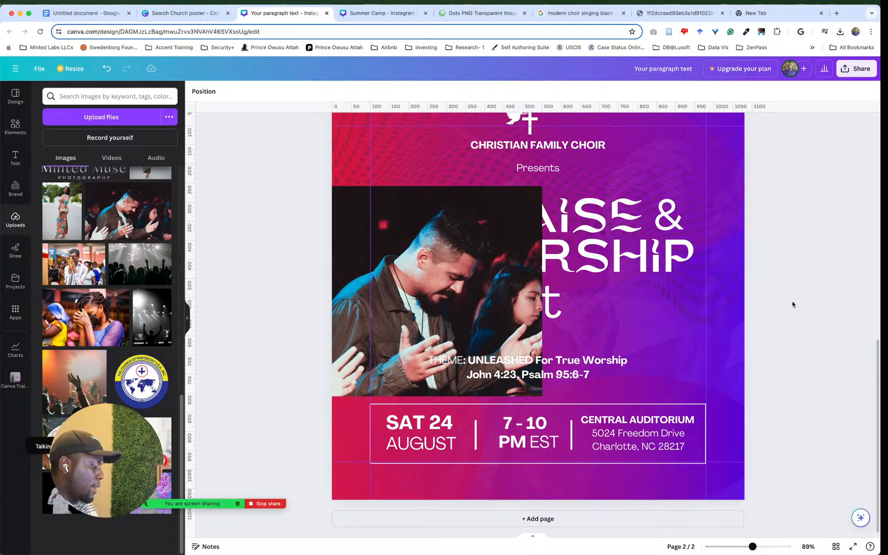
Step: Undo the square frame's photo fill, look through the Frames categories down to Numbers, and delete the empty square frame from the poster
{"action": "key", "text": "super+z"}
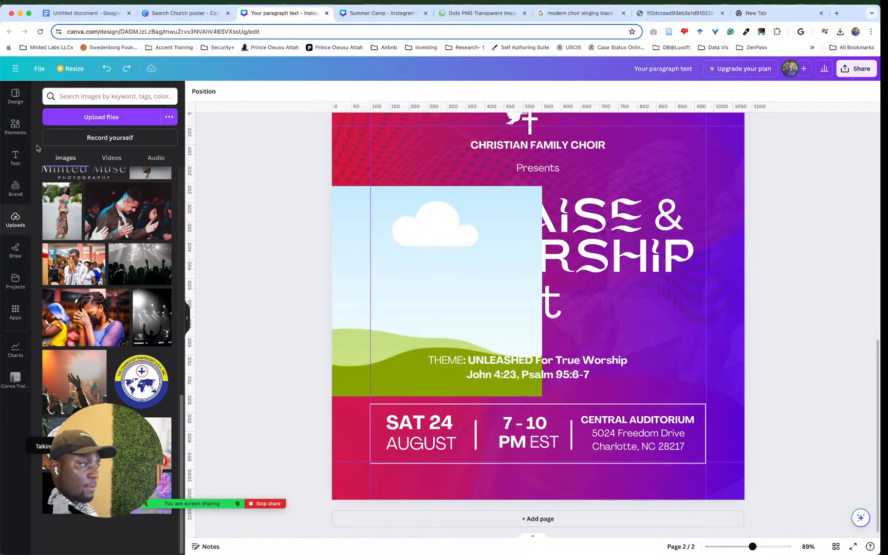
{"action": "left_click", "coordinate": [15, 126]}
{"action": "scroll", "coordinate": [121, 244], "scroll_direction": "down", "scroll_amount": 10}
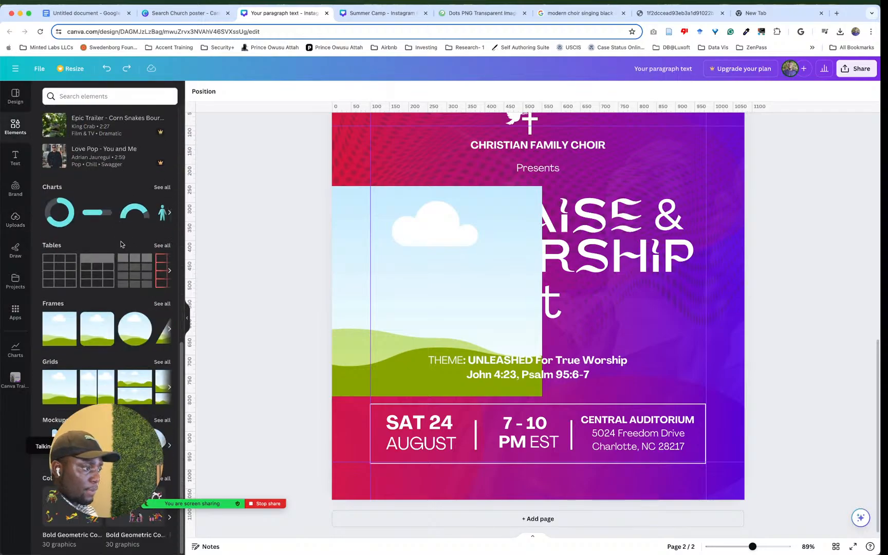
{"action": "left_click", "coordinate": [163, 303]}
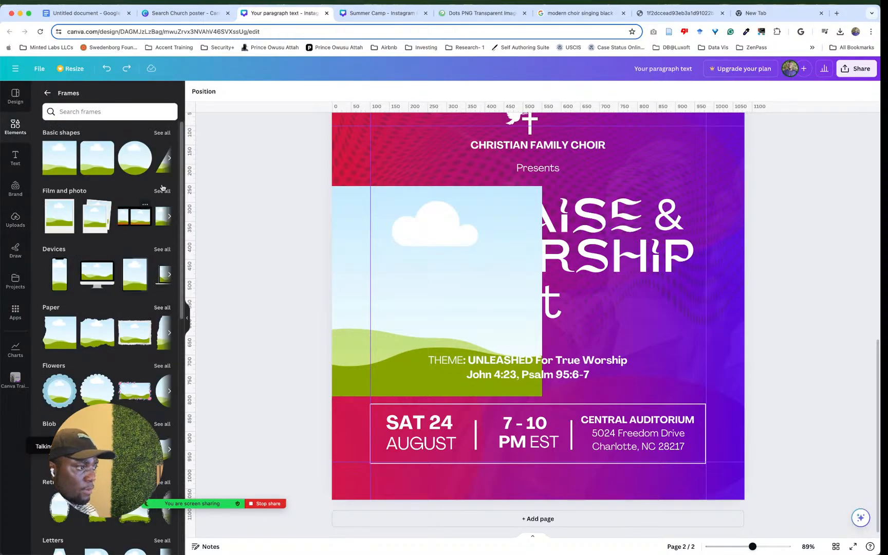
{"action": "left_click", "coordinate": [169, 159]}
{"action": "left_click", "coordinate": [169, 160]}
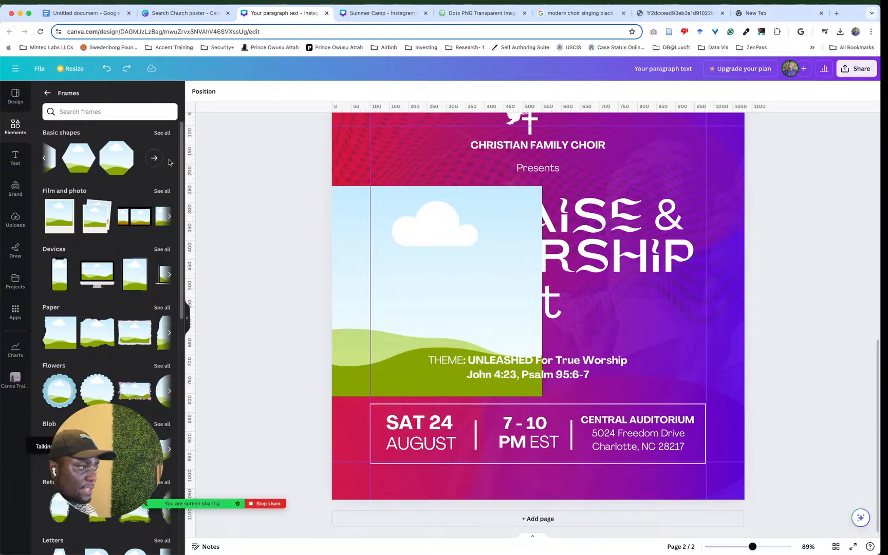
{"action": "scroll", "coordinate": [149, 343], "scroll_direction": "down", "scroll_amount": 5}
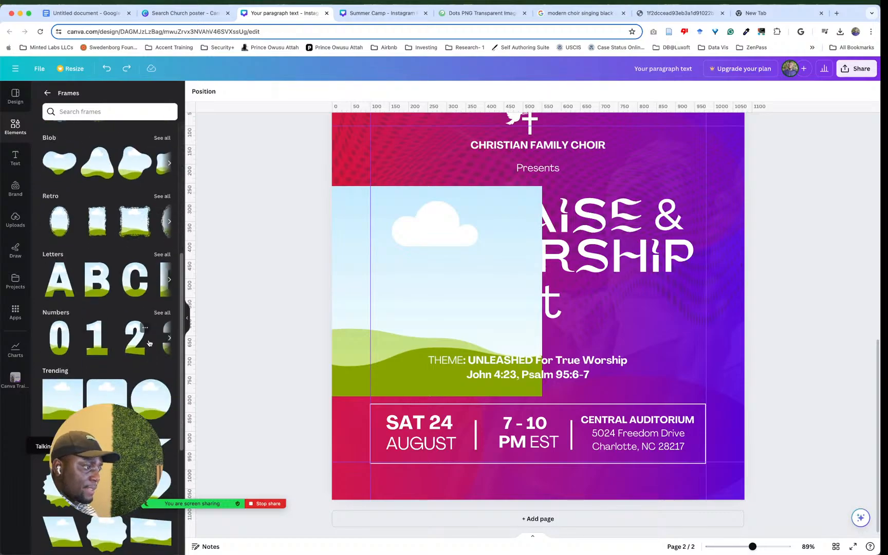
{"action": "left_click", "coordinate": [408, 290]}
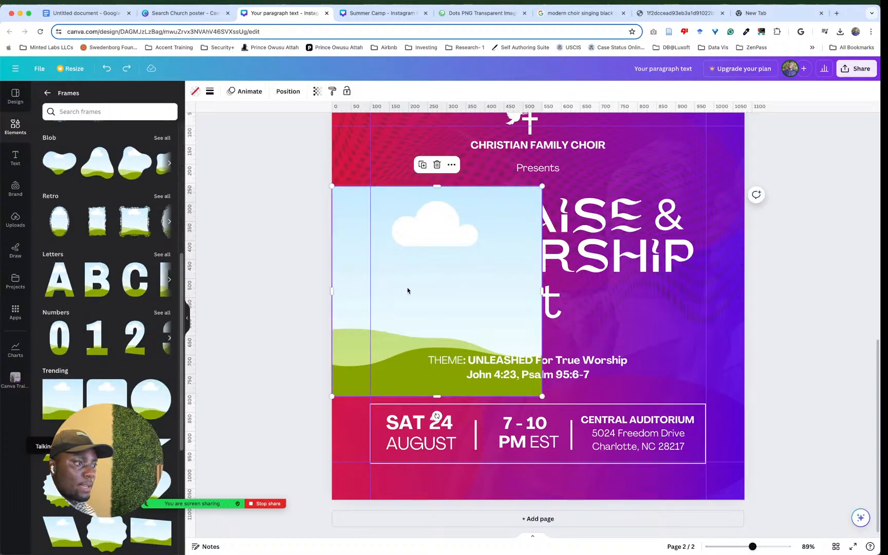
{"action": "key", "text": "Delete"}
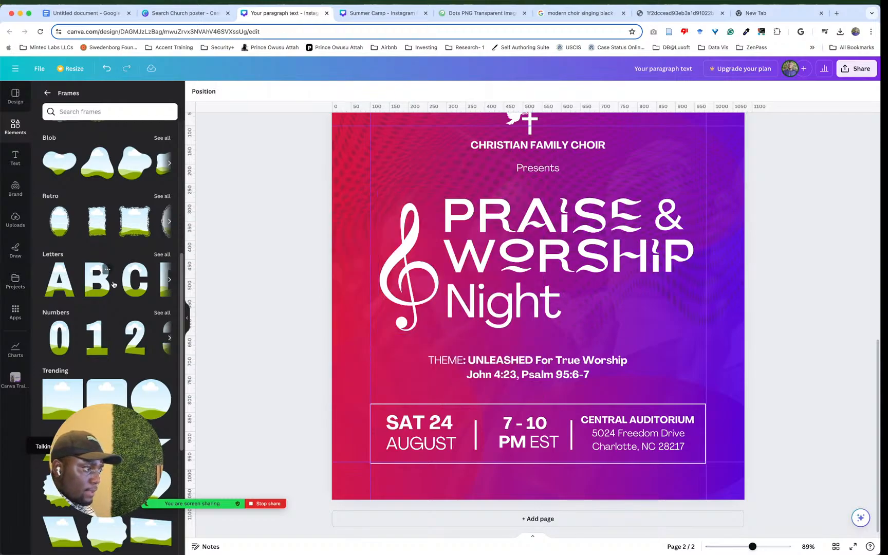
Step: Add a letter B frame over the start of the title and fill it with the uploaded photo of the praying man
{"action": "left_click", "coordinate": [101, 285]}
{"action": "left_click_drag", "start_coordinate": [547, 277], "coordinate": [457, 269]}
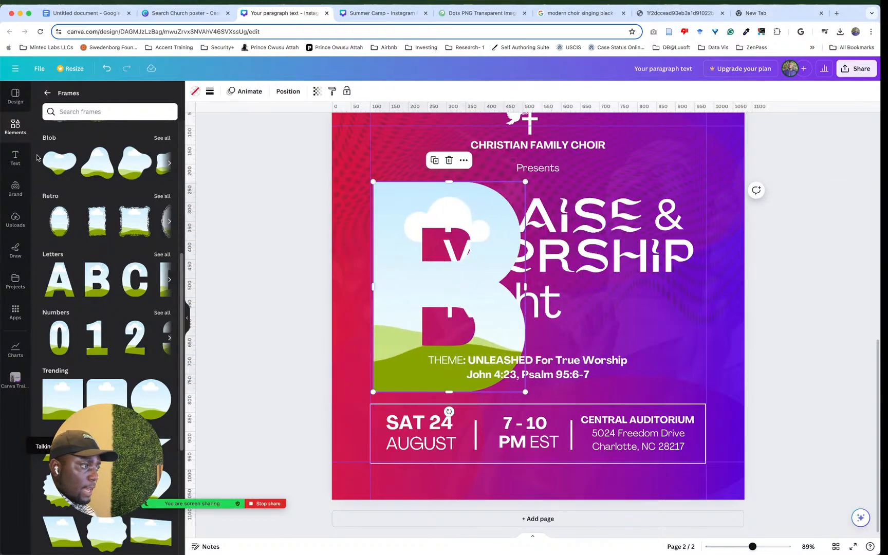
{"action": "left_click", "coordinate": [15, 220]}
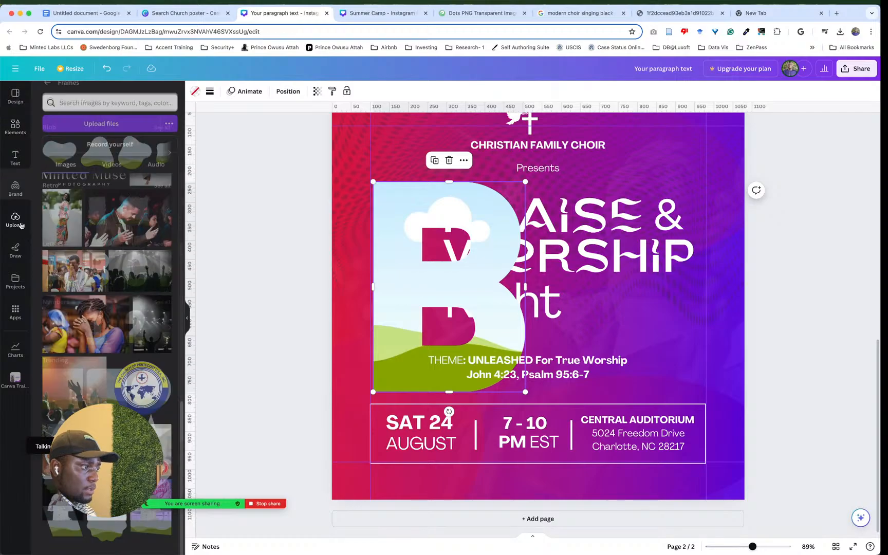
{"action": "left_click_drag", "start_coordinate": [125, 222], "coordinate": [412, 275]}
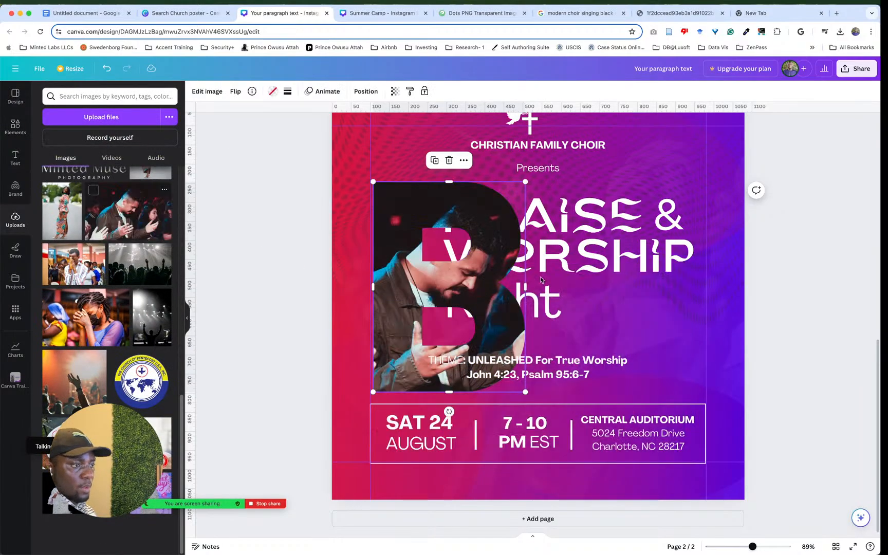
{"action": "left_click", "coordinate": [821, 266]}
{"action": "left_click", "coordinate": [497, 308]}
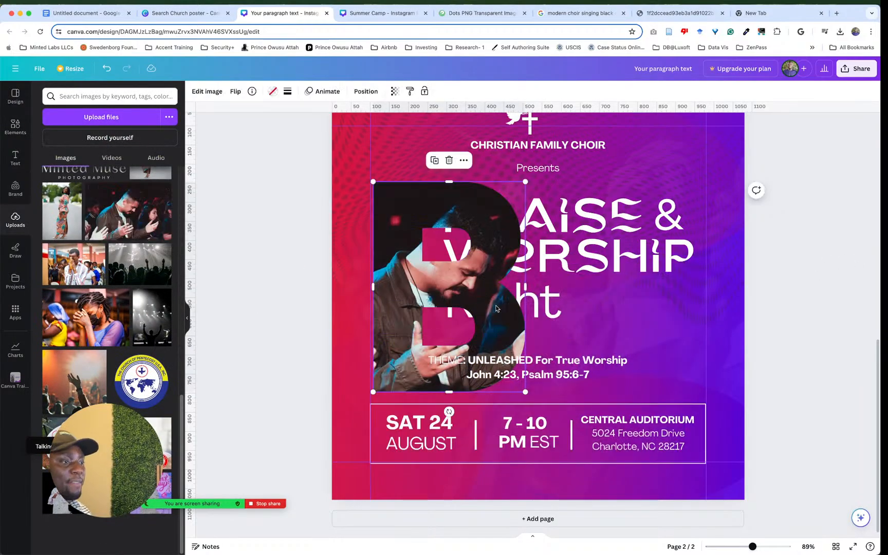
Step: Shrink the letter B frame to about 166 by 229 and delete it together with its photo
{"action": "left_click_drag", "start_coordinate": [525, 183], "coordinate": [436, 304]}
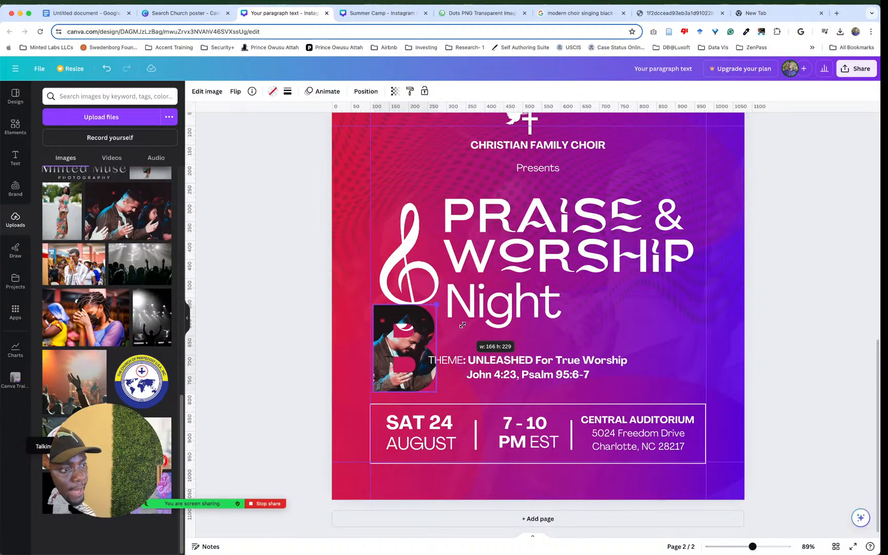
{"action": "key", "text": "Delete"}
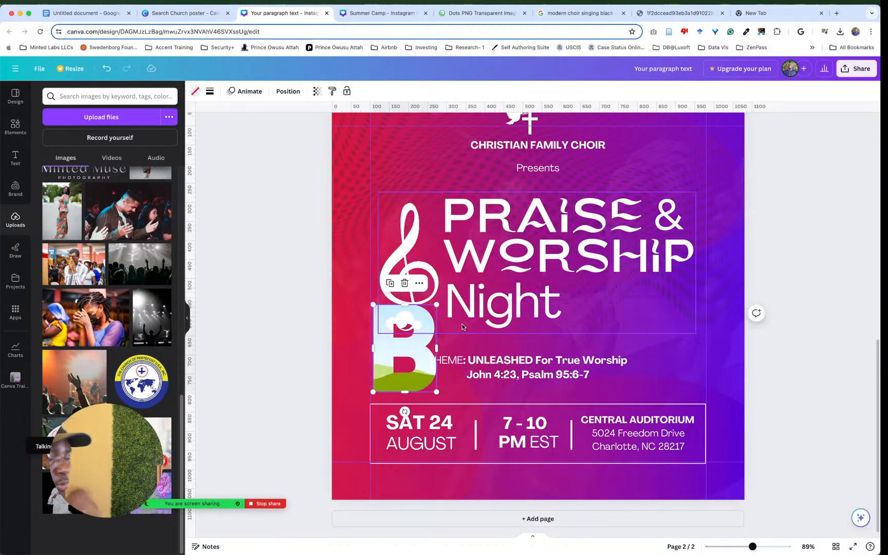
{"action": "key", "text": "Delete"}
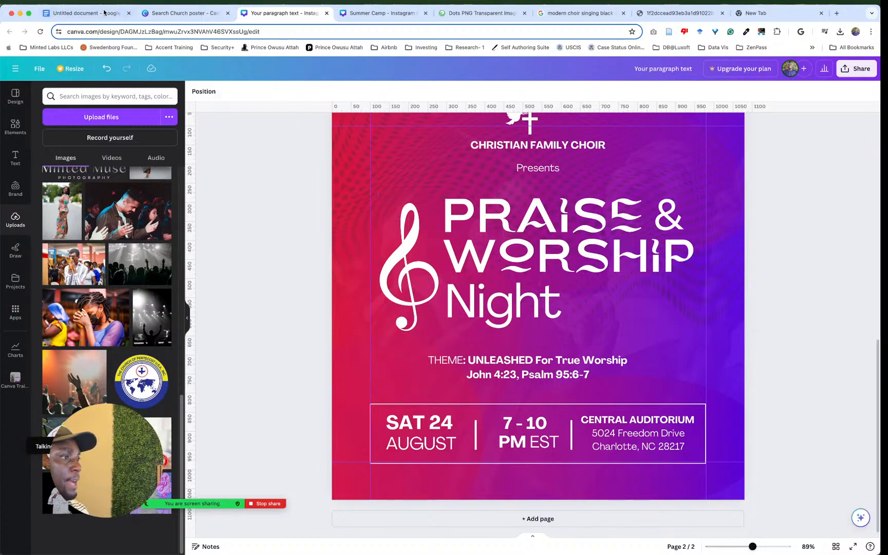
Step: Switch to the Google Docs topic outline, review the remaining entries around How to download your designs, and return to the poster design
{"action": "left_click", "coordinate": [82, 13]}
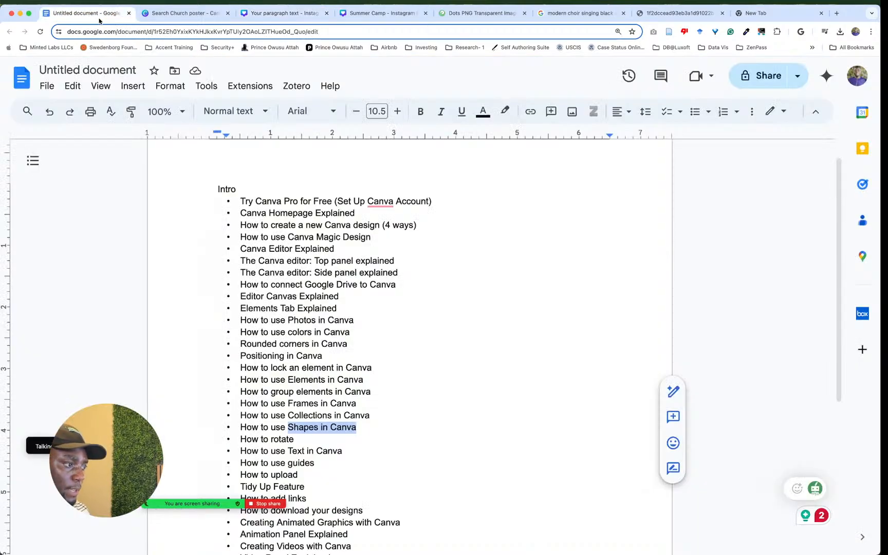
{"action": "scroll", "coordinate": [388, 421], "scroll_direction": "down", "scroll_amount": 2}
{"action": "left_click", "coordinate": [251, 400]}
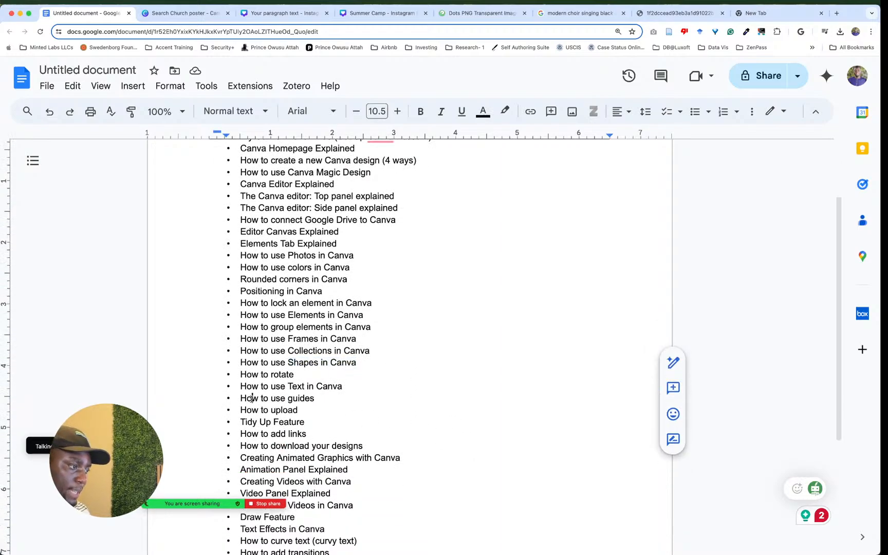
{"action": "left_click", "coordinate": [314, 424]}
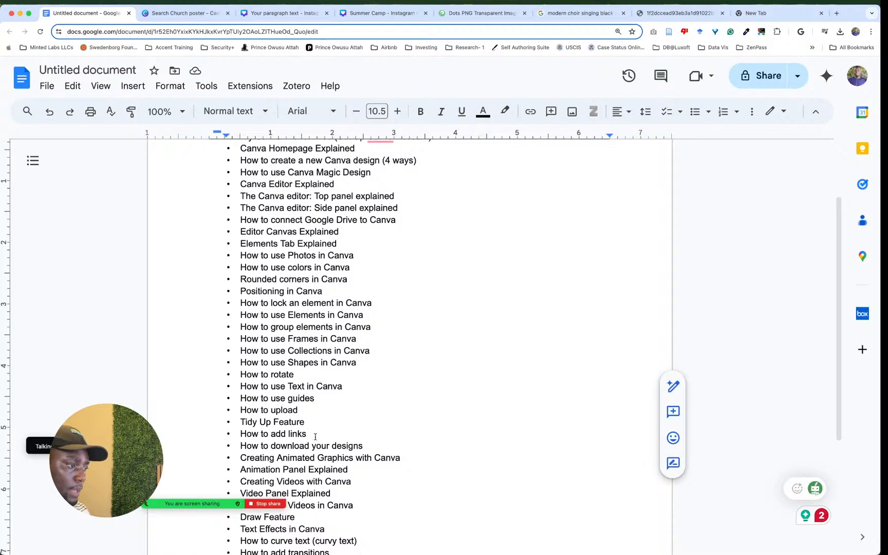
{"action": "left_click", "coordinate": [315, 437]}
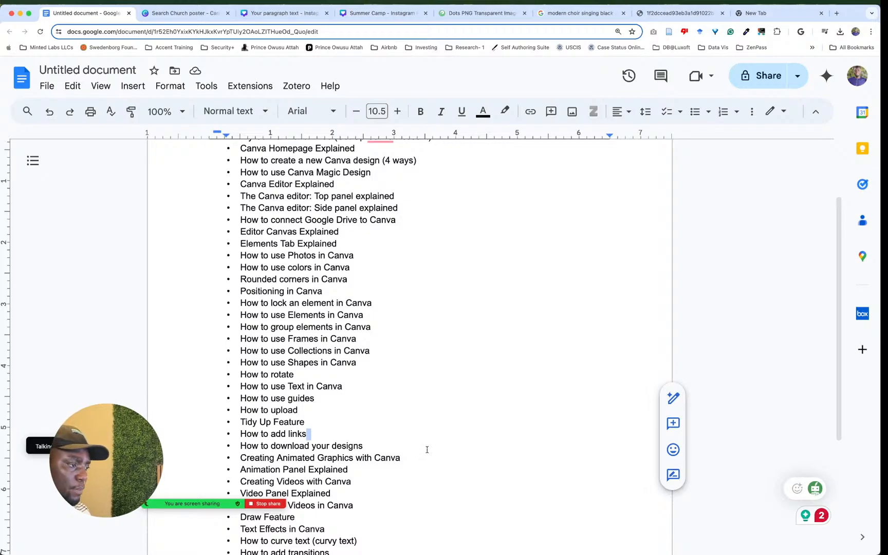
{"action": "scroll", "coordinate": [427, 450], "scroll_direction": "down", "scroll_amount": 5}
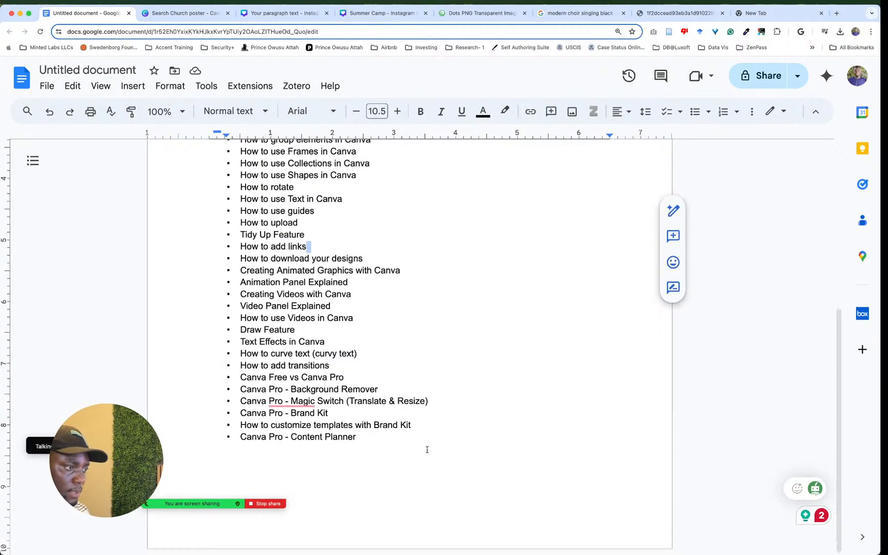
{"action": "left_click", "coordinate": [362, 356]}
{"action": "left_click_drag", "start_coordinate": [239, 259], "coordinate": [525, 518]}
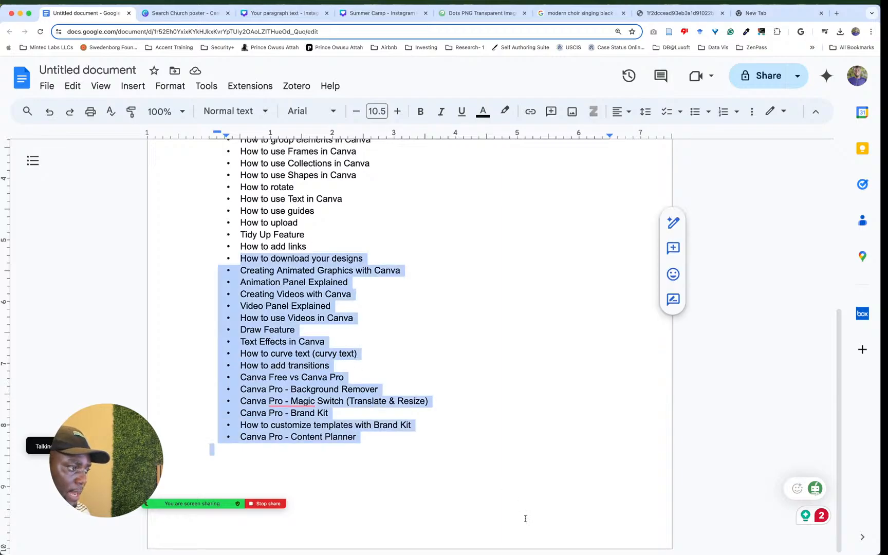
{"action": "left_click", "coordinate": [331, 365]}
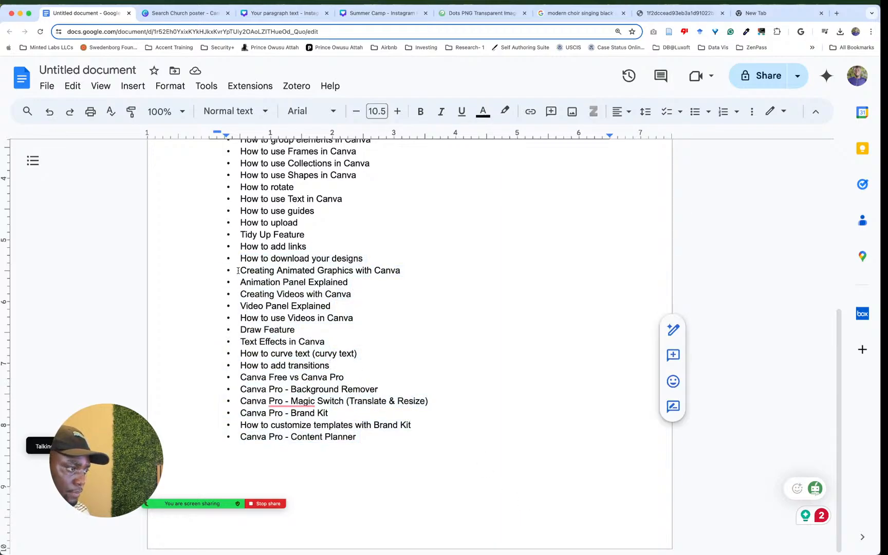
{"action": "left_click_drag", "start_coordinate": [238, 259], "coordinate": [400, 256]}
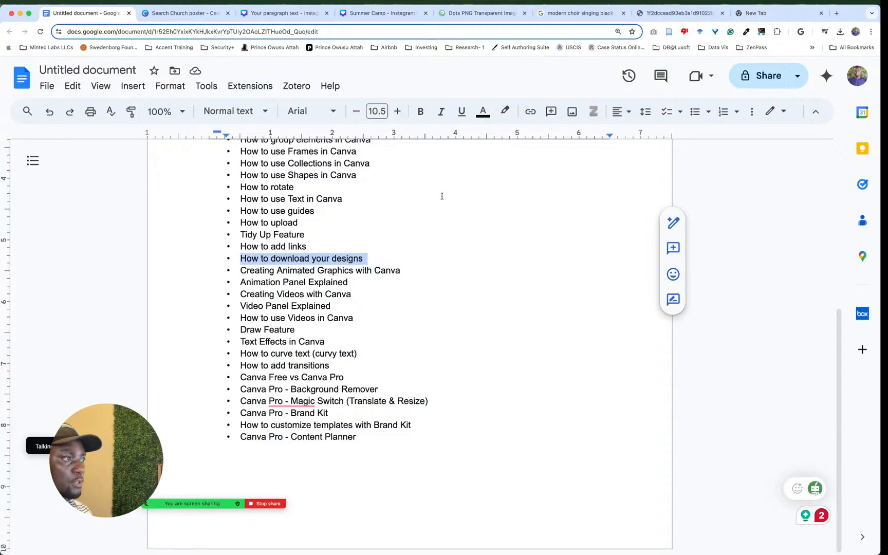
{"action": "left_click", "coordinate": [185, 13]}
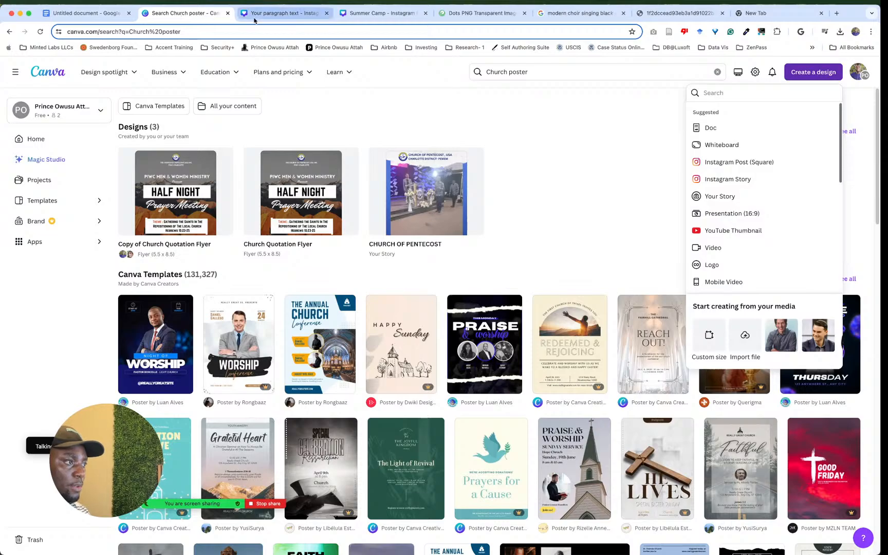
{"action": "left_click", "coordinate": [285, 13]}
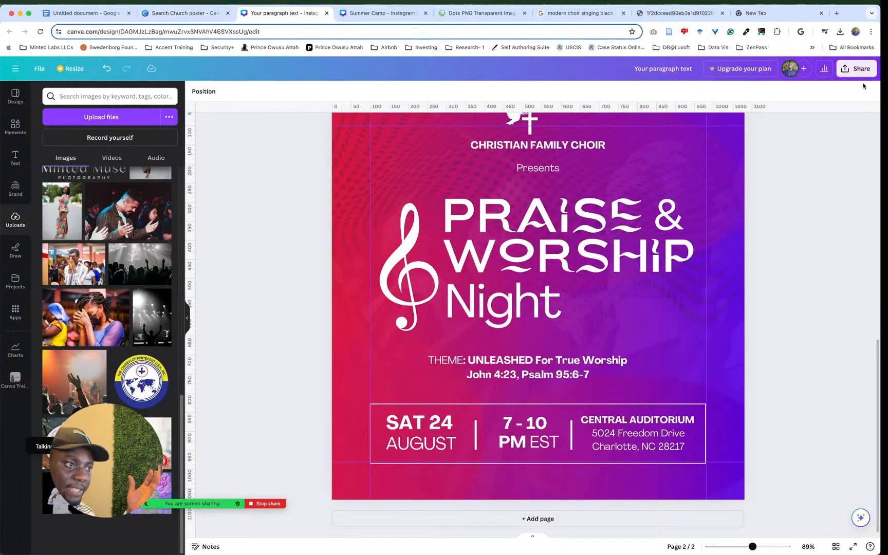
Step: Open the poster's download settings, review the available file types, and choose PNG
{"action": "left_click", "coordinate": [856, 68]}
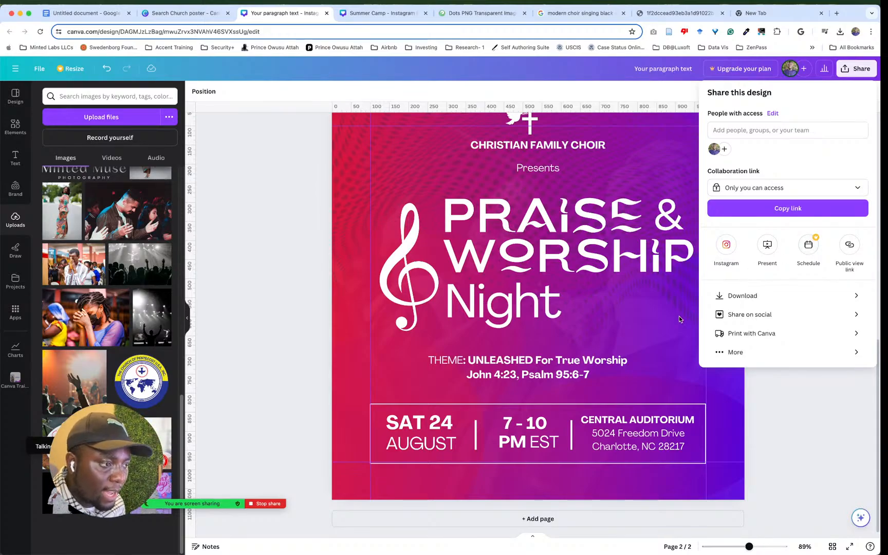
{"action": "left_click", "coordinate": [755, 296]}
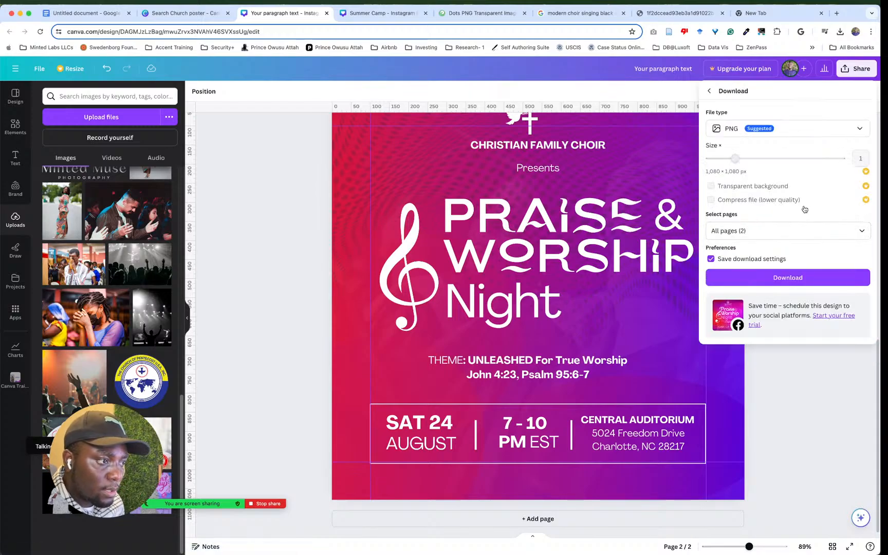
{"action": "left_click", "coordinate": [758, 135]}
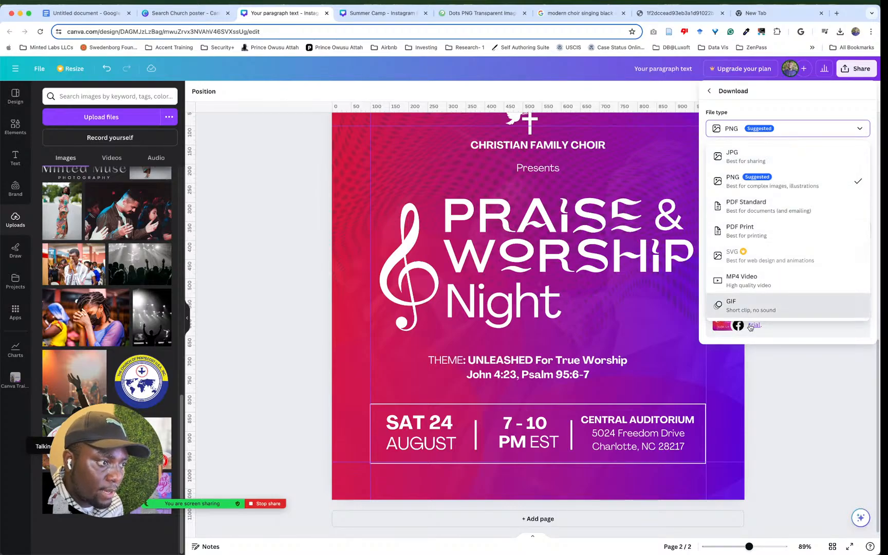
{"action": "left_click", "coordinate": [815, 179]}
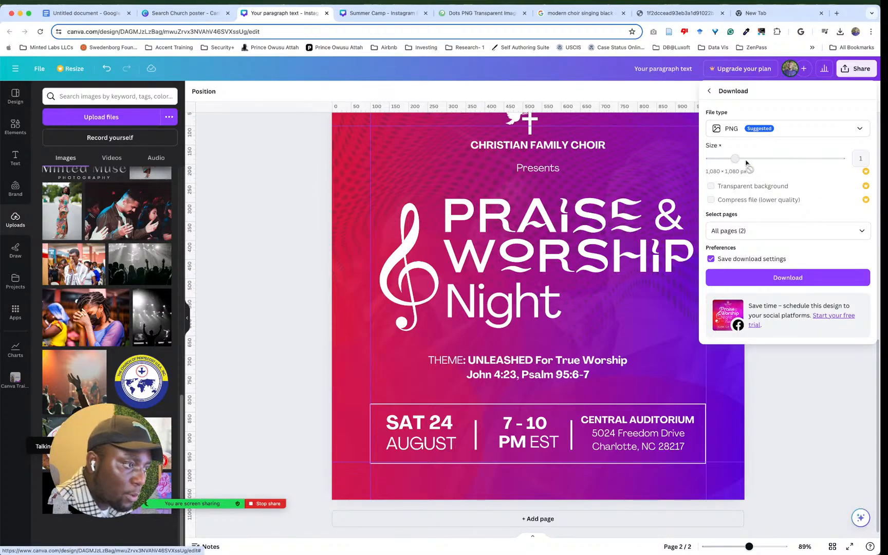
Step: Clear the all-pages selection in the download settings and include only Page 2
{"action": "left_click", "coordinate": [784, 237]}
{"action": "left_click", "coordinate": [788, 230]}
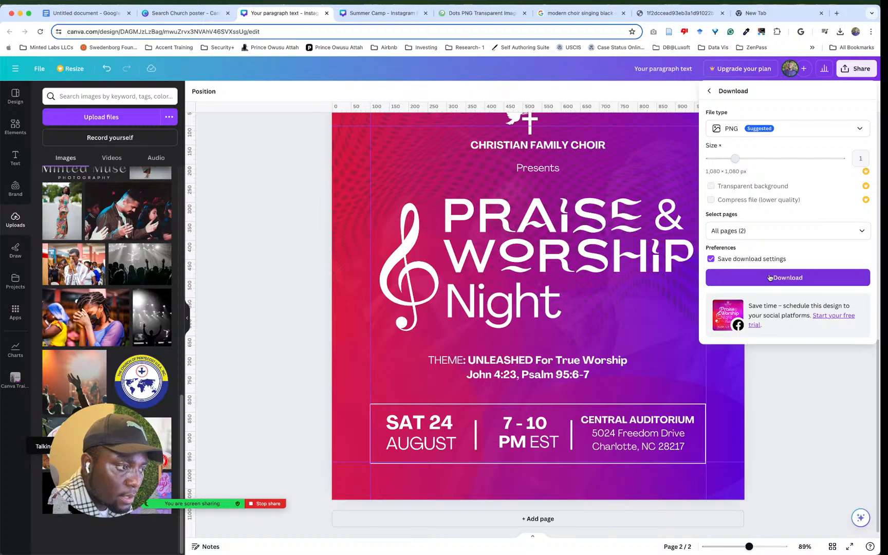
{"action": "left_click", "coordinate": [775, 230]}
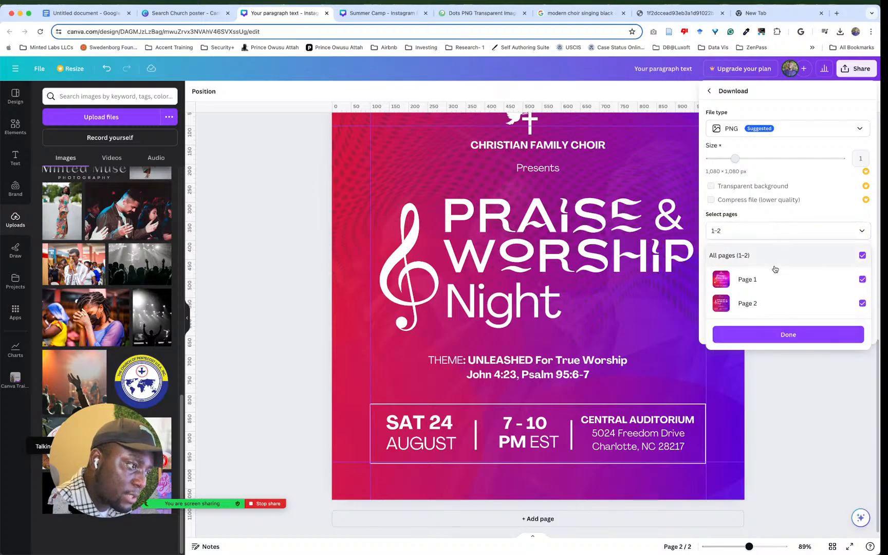
{"action": "key", "text": "BackSpace"}
{"action": "key", "text": "BackSpace"}
{"action": "key", "text": "BackSpace"}
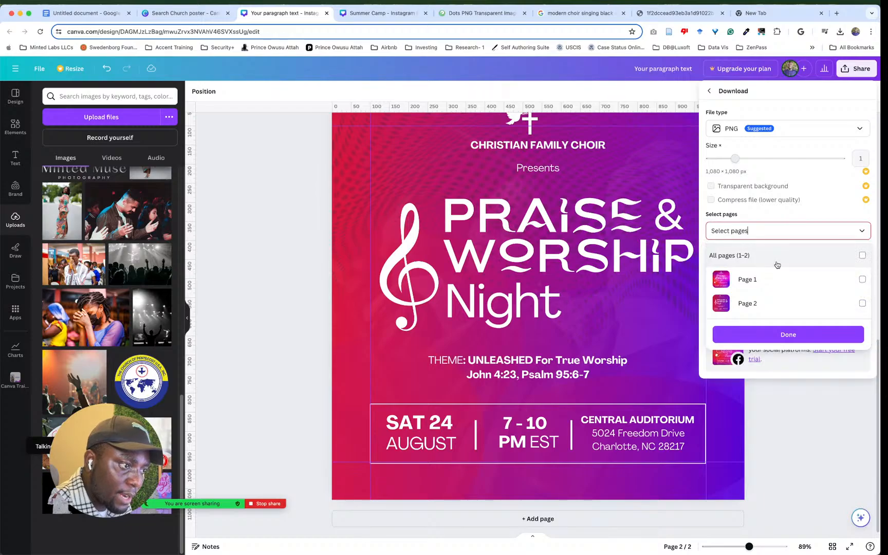
{"action": "left_click", "coordinate": [760, 303]}
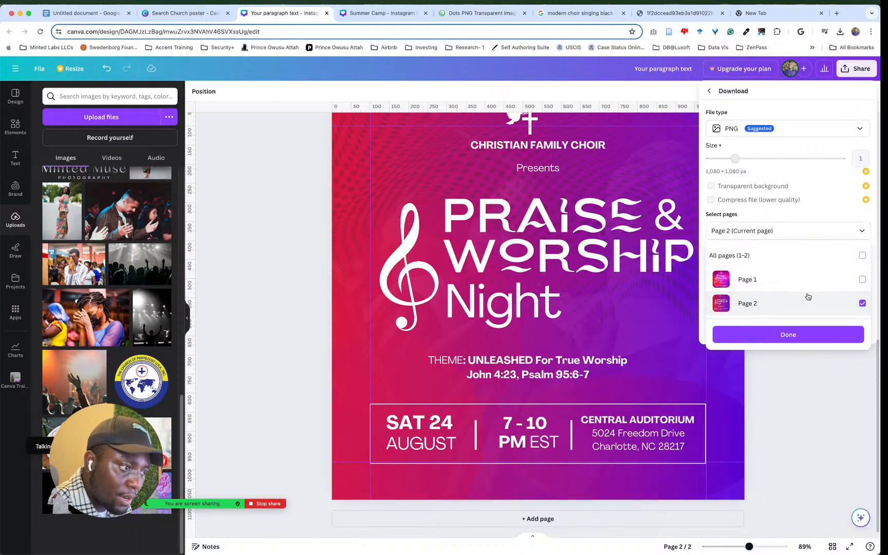
{"action": "left_click", "coordinate": [782, 340]}
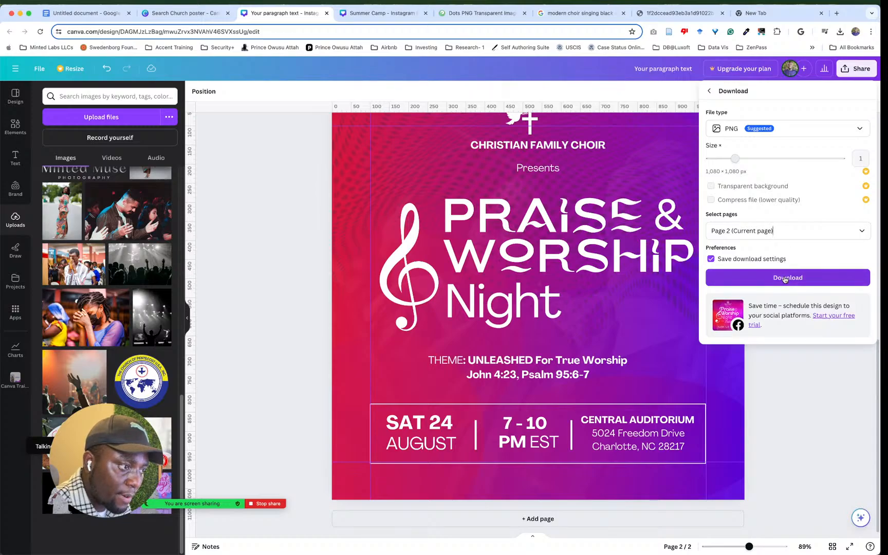
Step: Download the poster page as a PNG and open the downloaded file Your paragraph text.png
{"action": "left_click", "coordinate": [785, 278]}
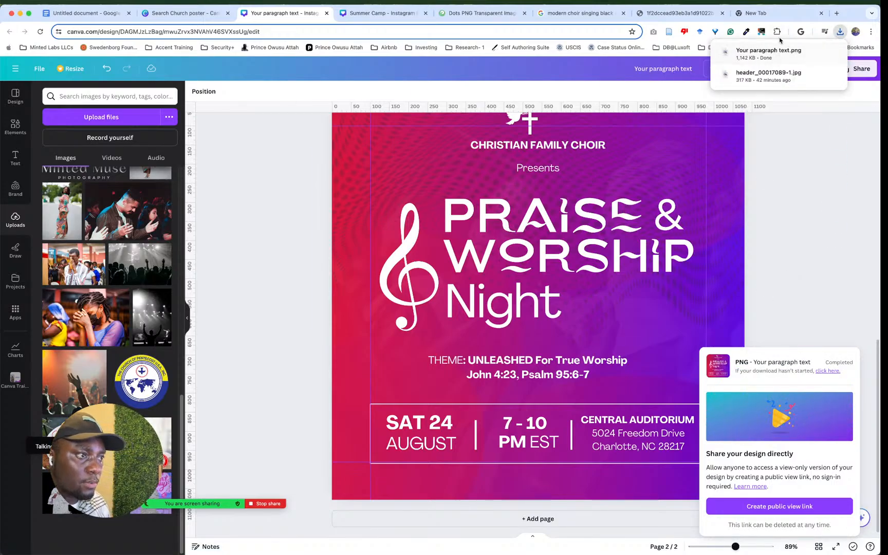
{"action": "left_click", "coordinate": [775, 55]}
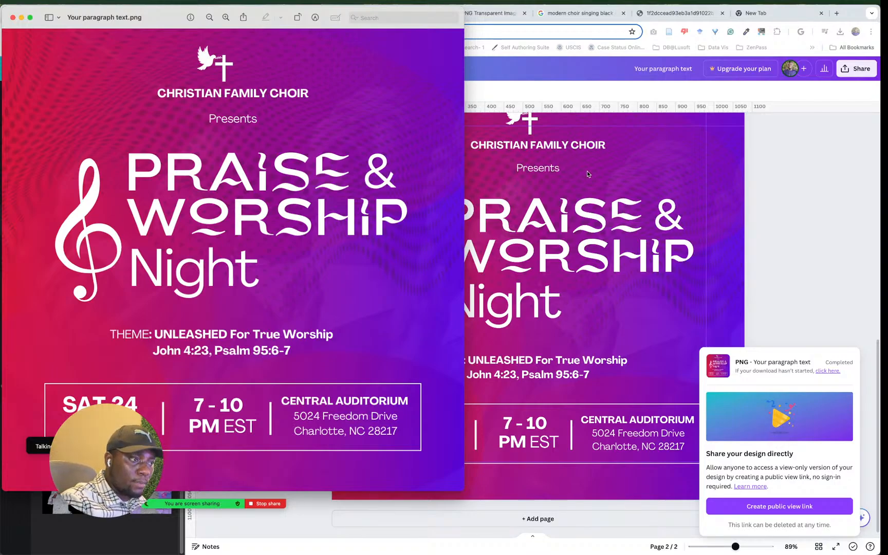
Step: Unlock the dotted wave pattern image across the upper part of the poster and set its transparency to 7
{"action": "left_click", "coordinate": [715, 232]}
{"action": "left_click", "coordinate": [713, 237]}
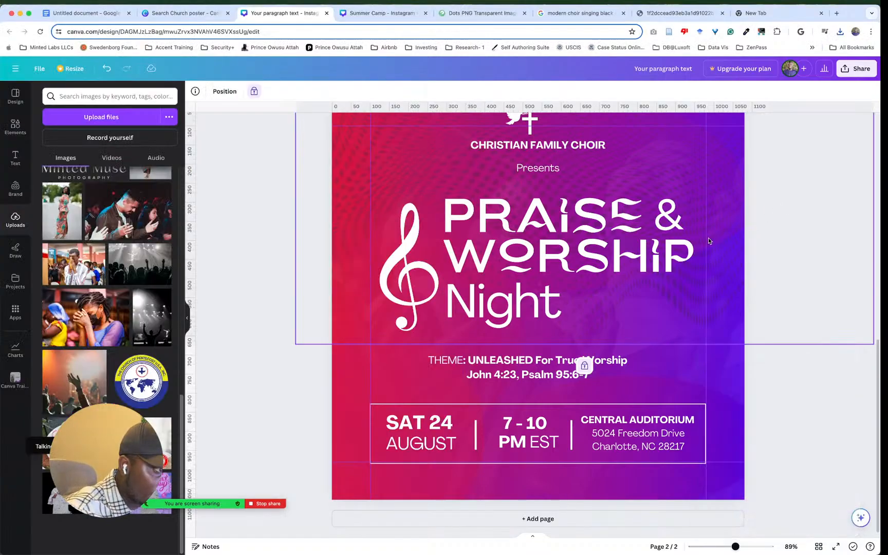
{"action": "left_click", "coordinate": [253, 91]}
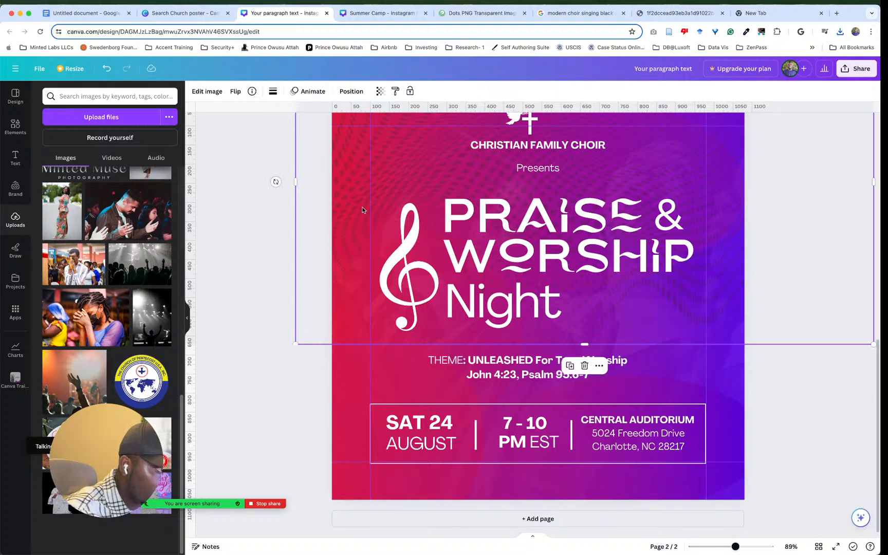
{"action": "left_click", "coordinate": [380, 91]}
{"action": "left_click_drag", "start_coordinate": [356, 126], "coordinate": [307, 126]}
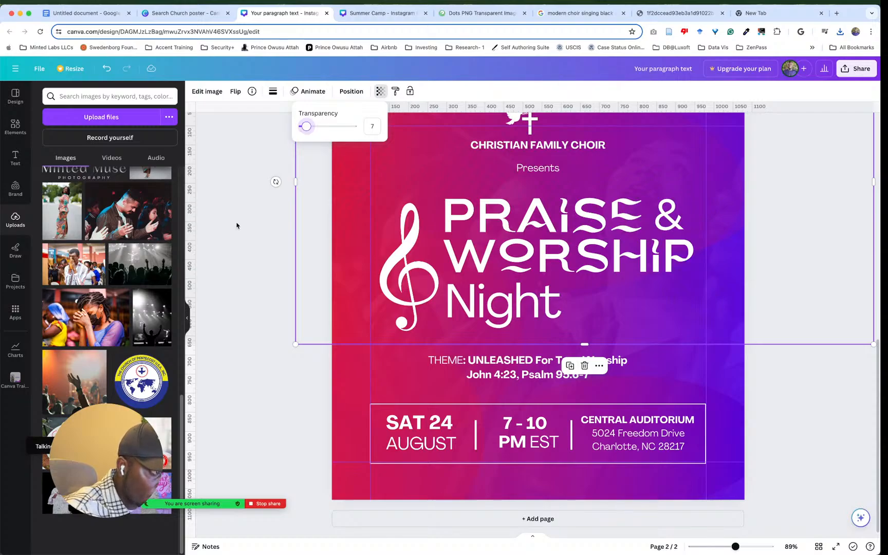
{"action": "left_click", "coordinate": [214, 324]}
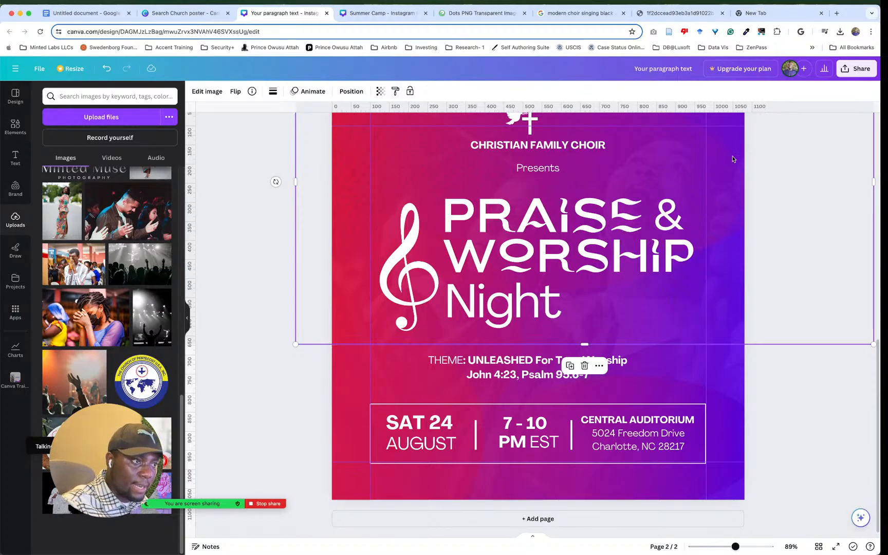
Step: Download Page 2 again as a PNG and open the newly downloaded file Your paragraph text (1).png
{"action": "left_click", "coordinate": [851, 72]}
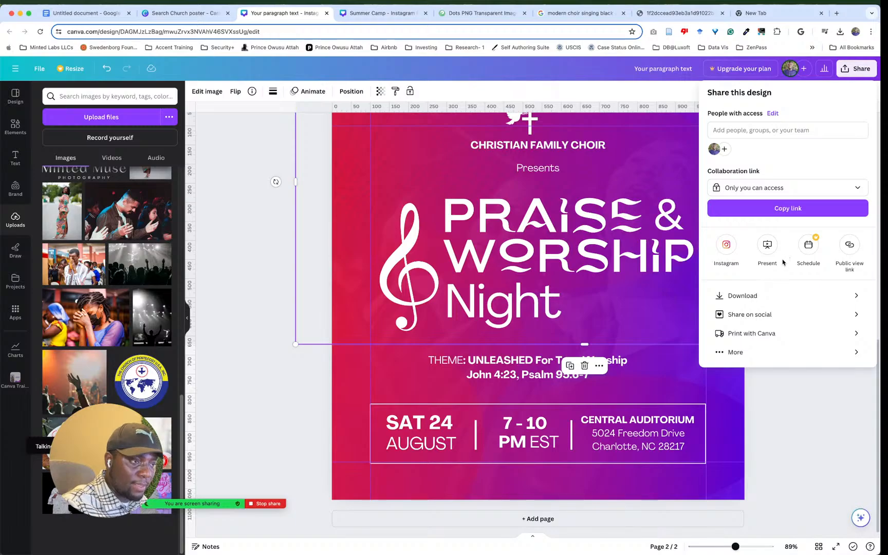
{"action": "left_click", "coordinate": [763, 295]}
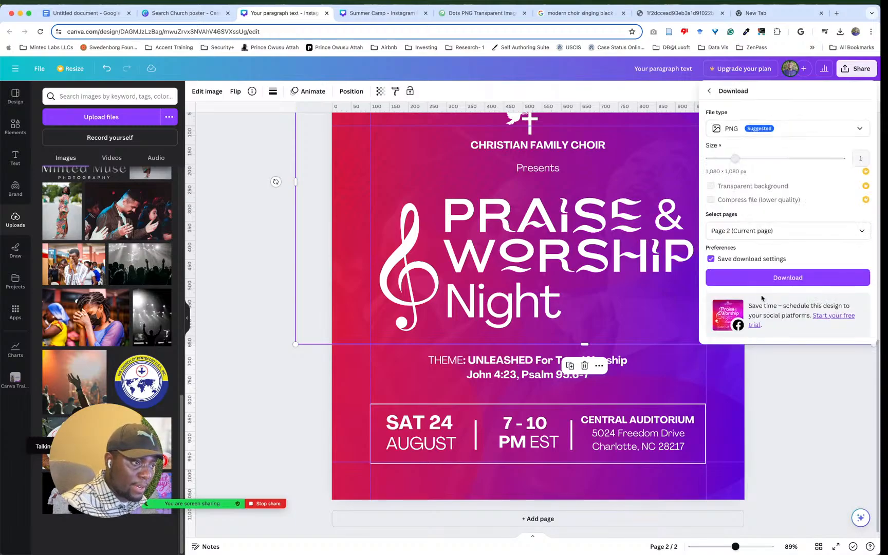
{"action": "left_click", "coordinate": [779, 277]}
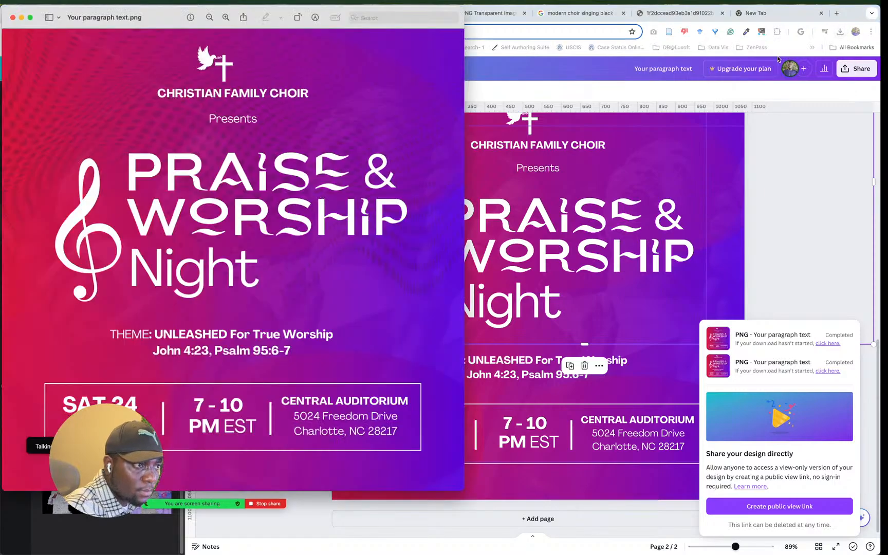
{"action": "left_click", "coordinate": [778, 54]}
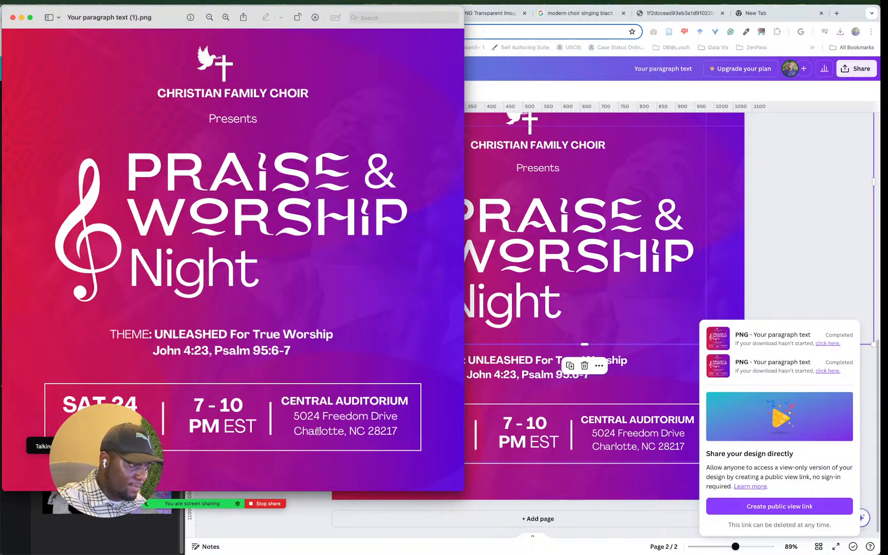
Step: Stop sharing the screen
{"action": "left_click", "coordinate": [269, 503]}
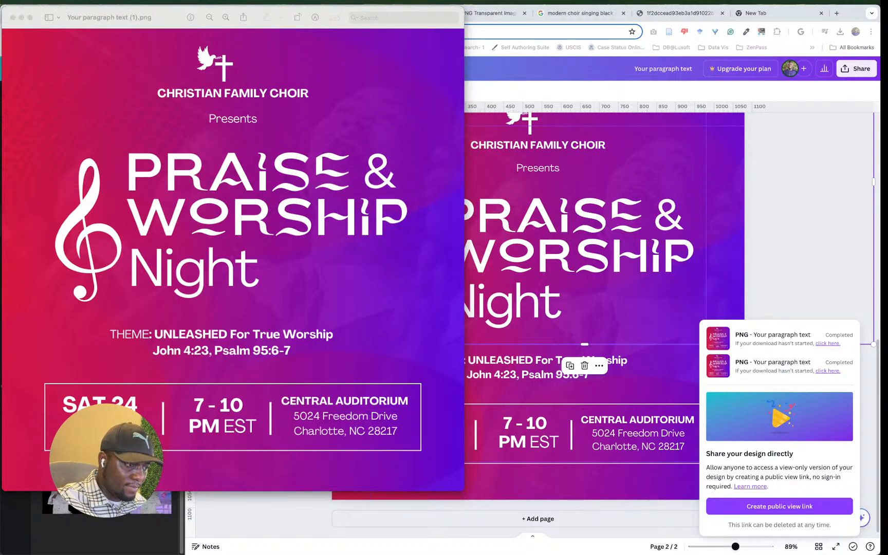